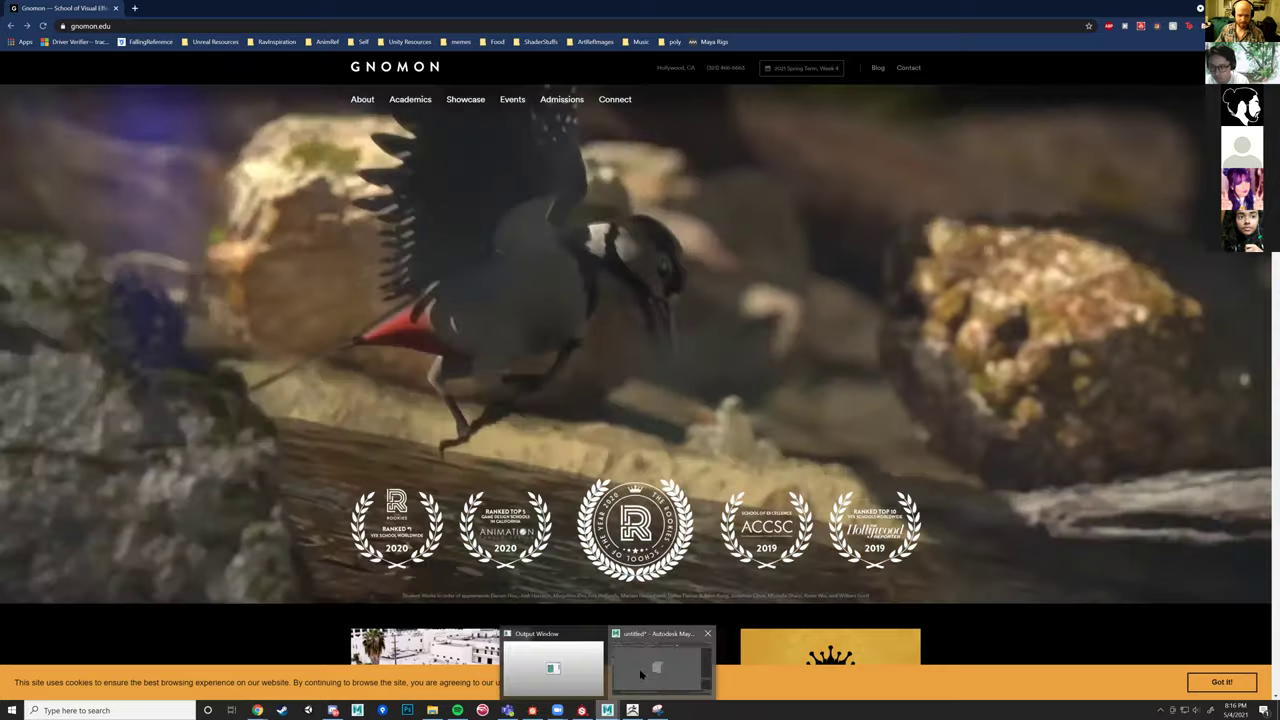
Switch to Maya, open the recent scene HeroUpdatePreMergedMesh.mb and close the UV Editor window.
click(607, 710)
click(8, 17)
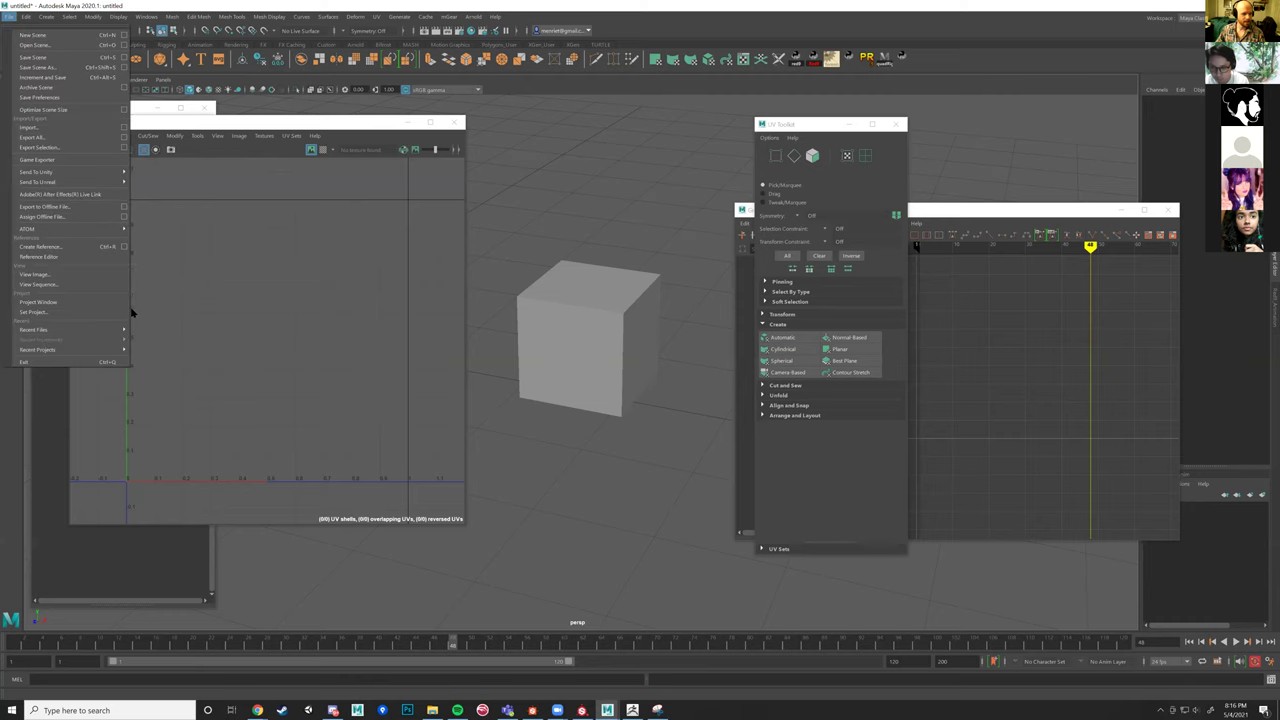
mouse_move(120, 330)
click(305, 330)
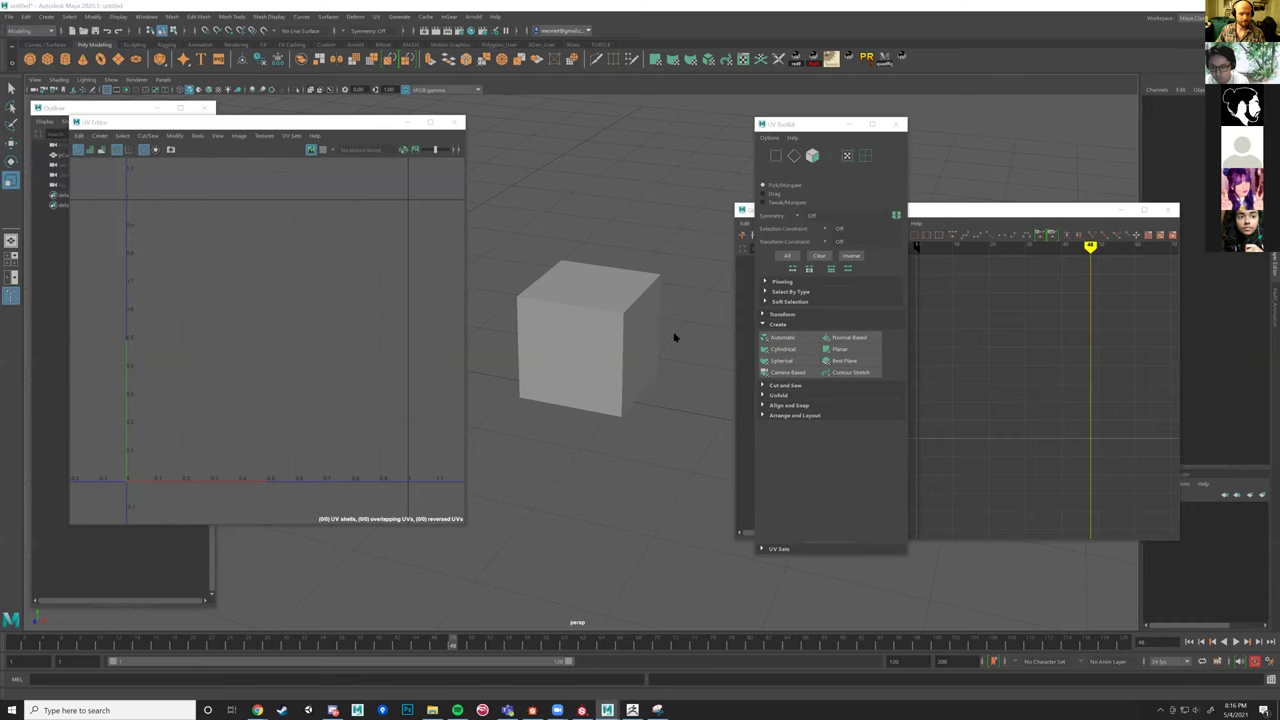
click(636, 358)
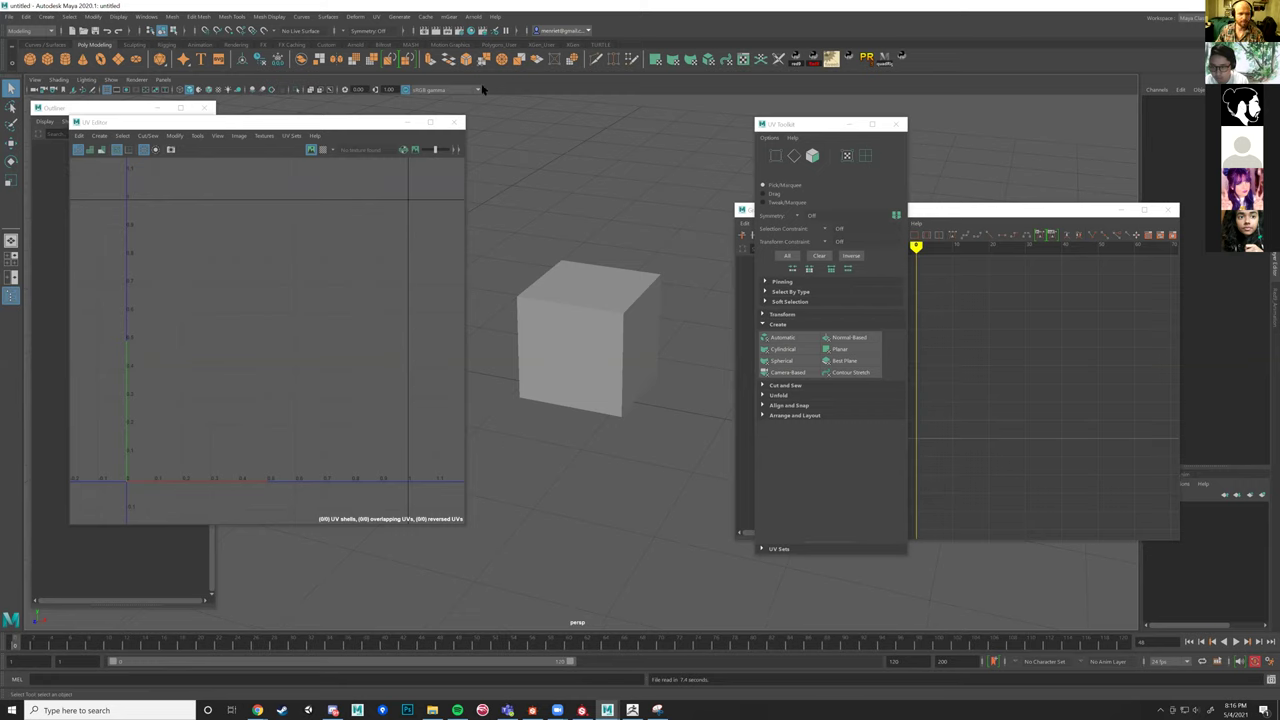
click(455, 122)
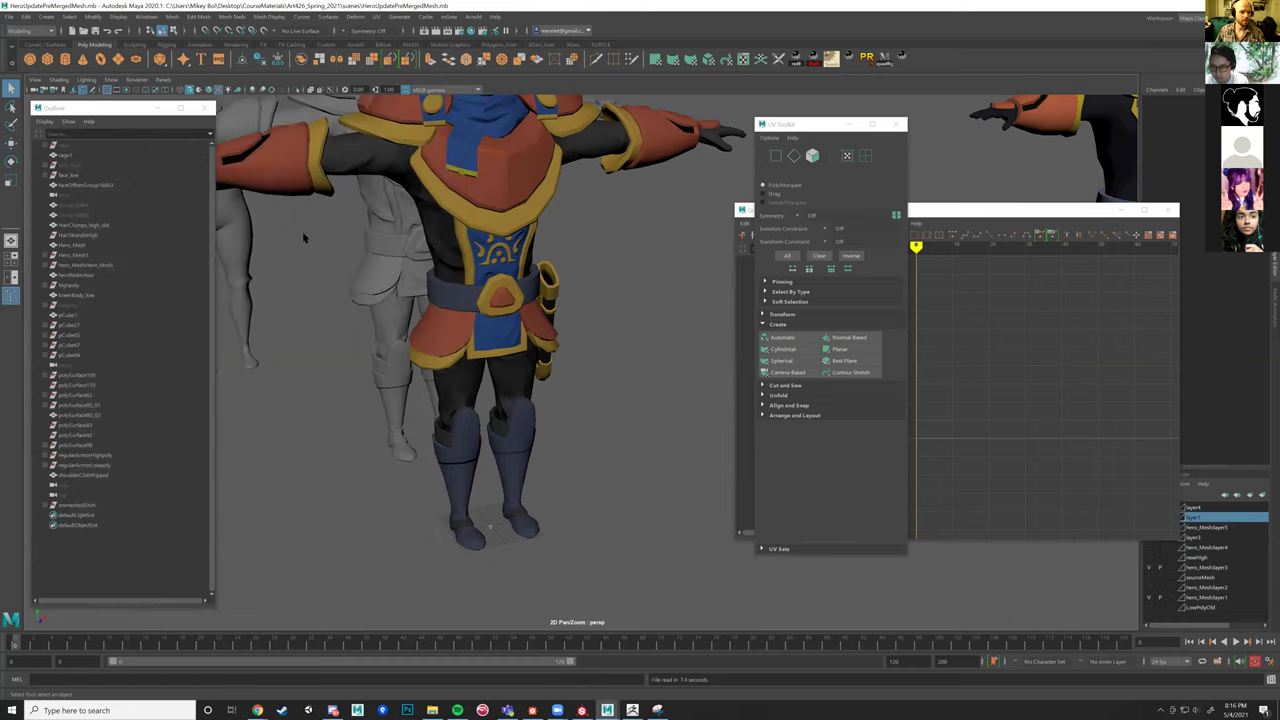
Select the coloured hero mesh heroRedArmor in the scene and bring up the Outliner.
alt+drag(489, 276, 531, 321)
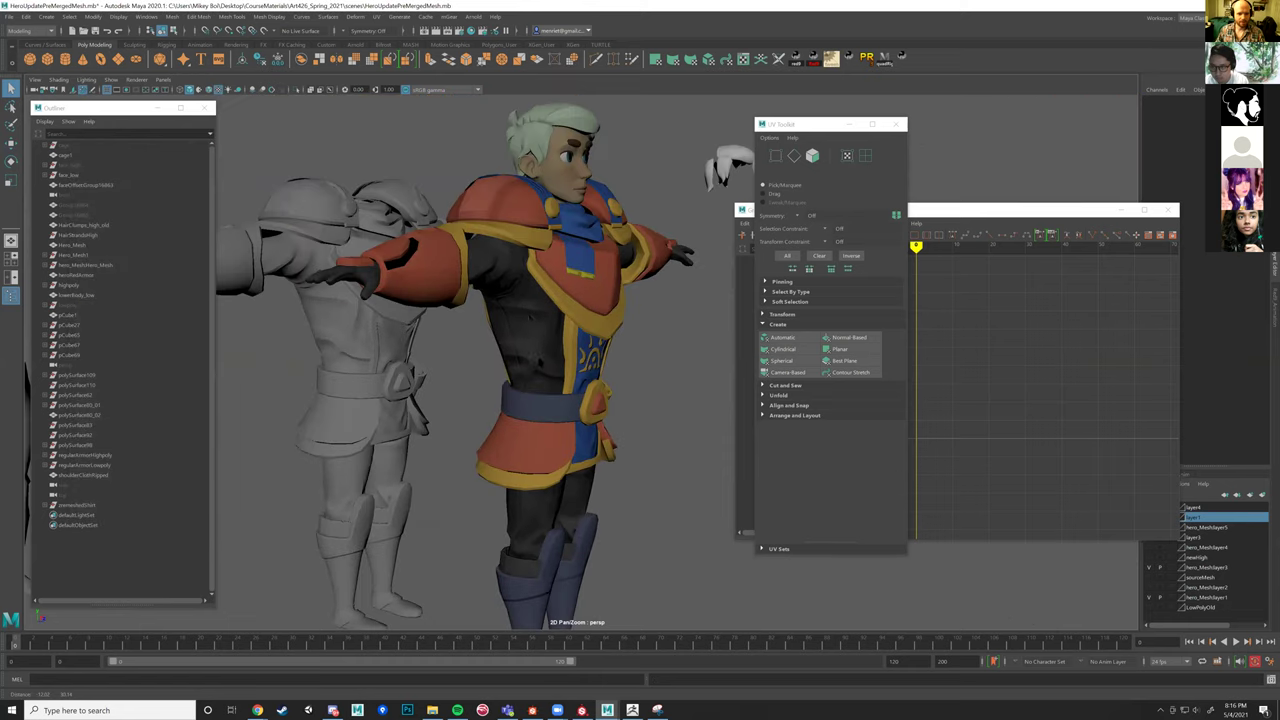
click(541, 363)
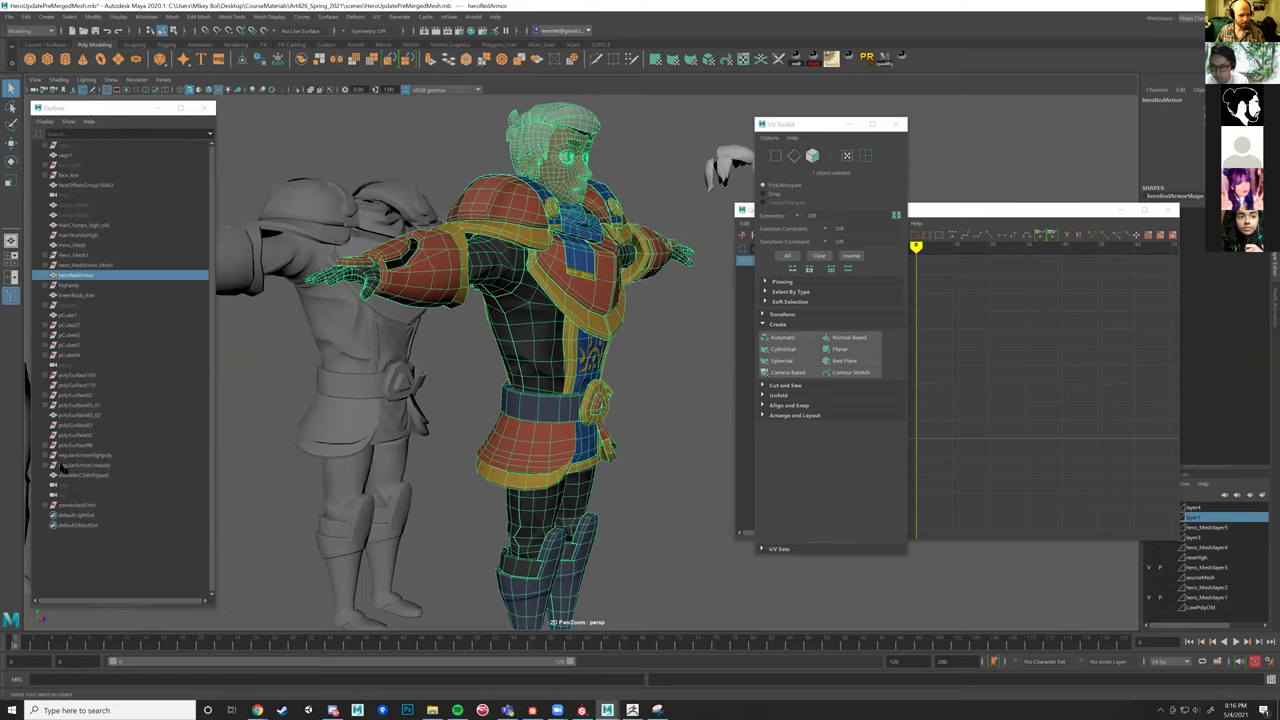
click(376, 17)
click(376, 17)
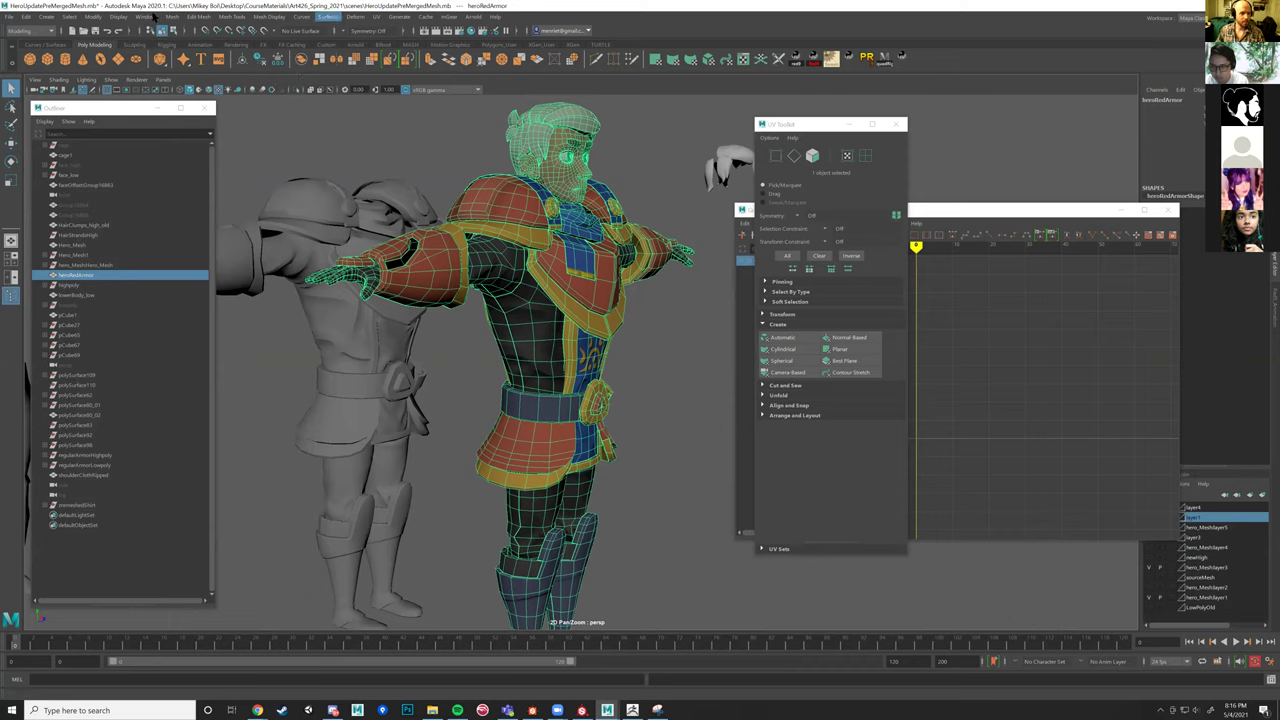
click(147, 17)
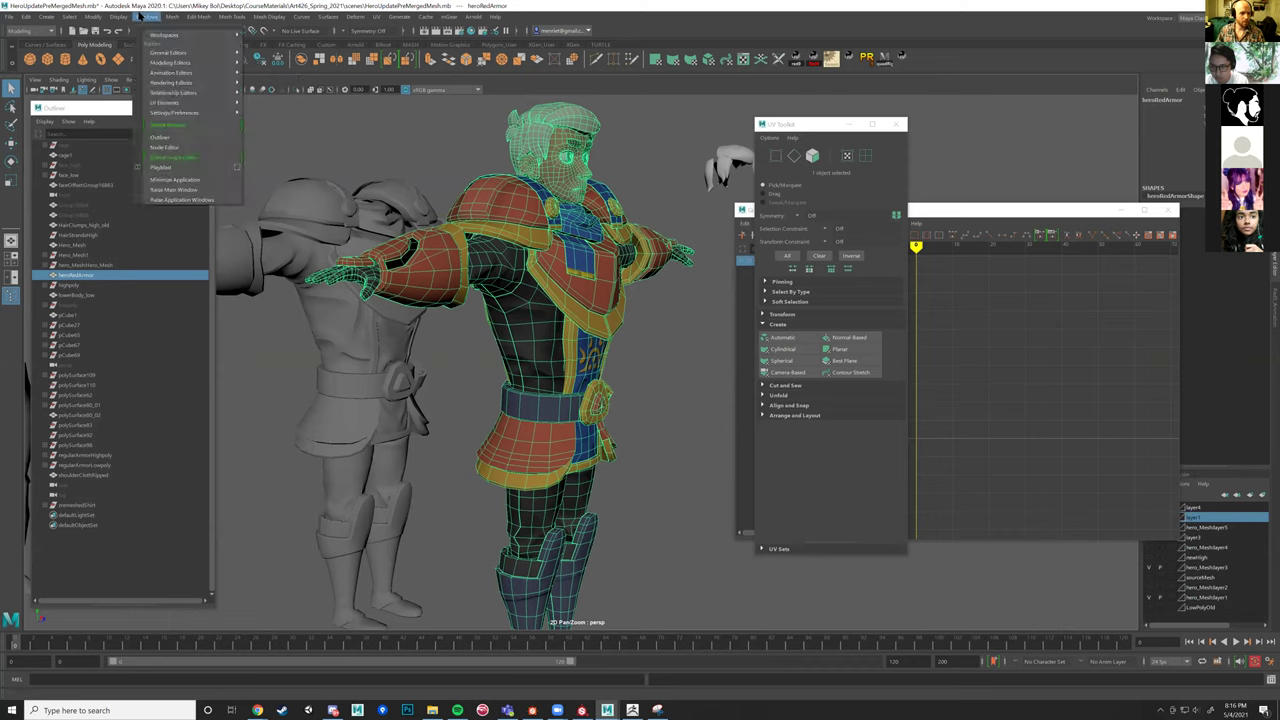
click(162, 137)
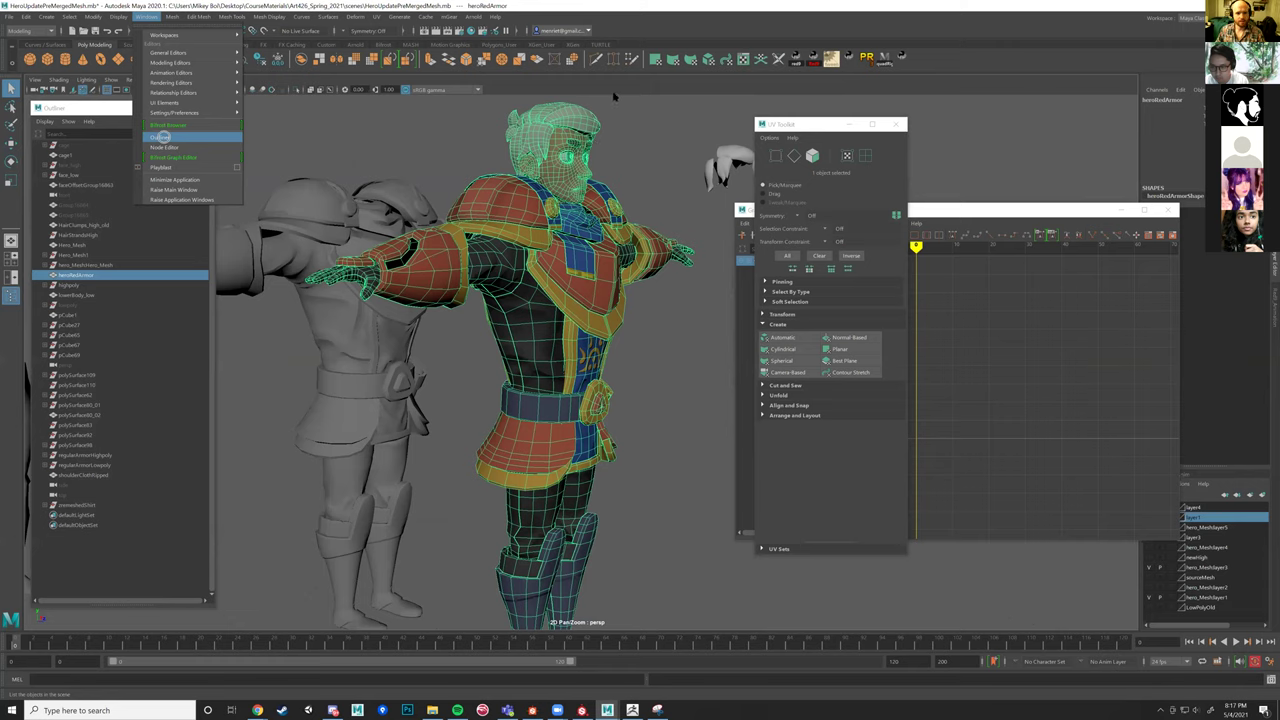
key(space)
drag(677, 175, 680, 286)
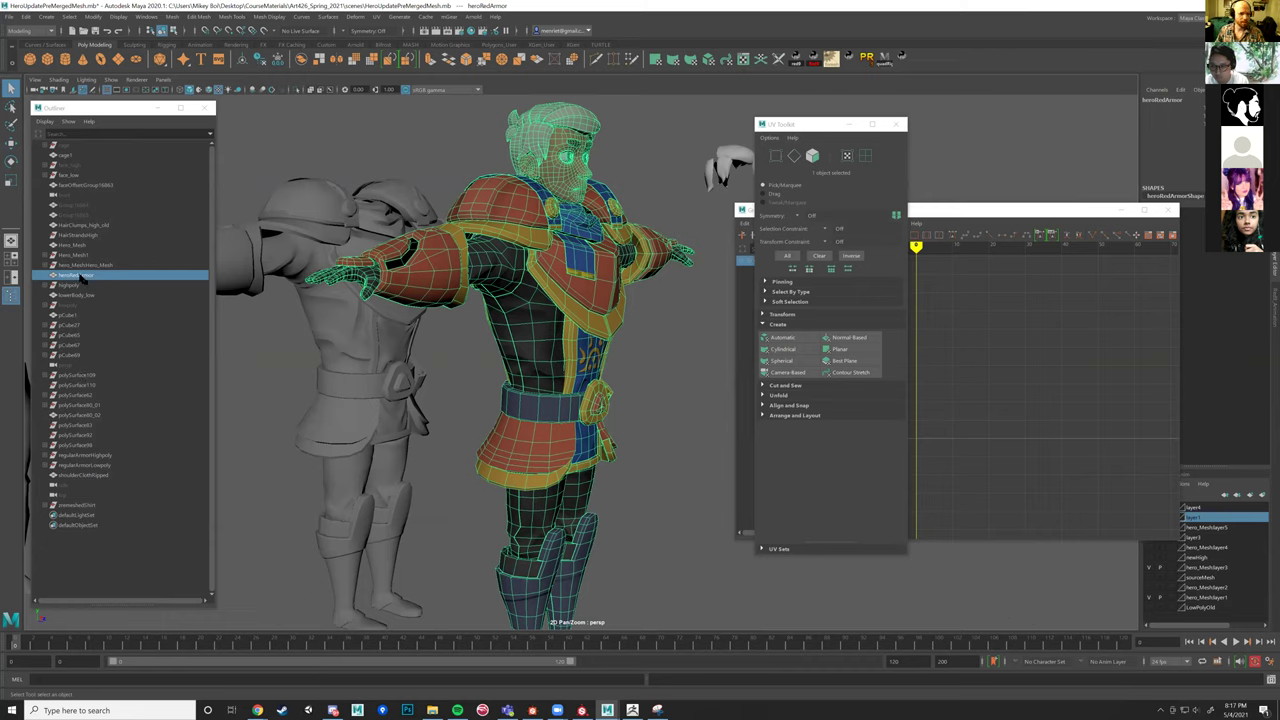
Expand the regularArmorLowpoly group in the Outliner, check its belt_low part and select the whole group.
click(88, 466)
click(53, 466)
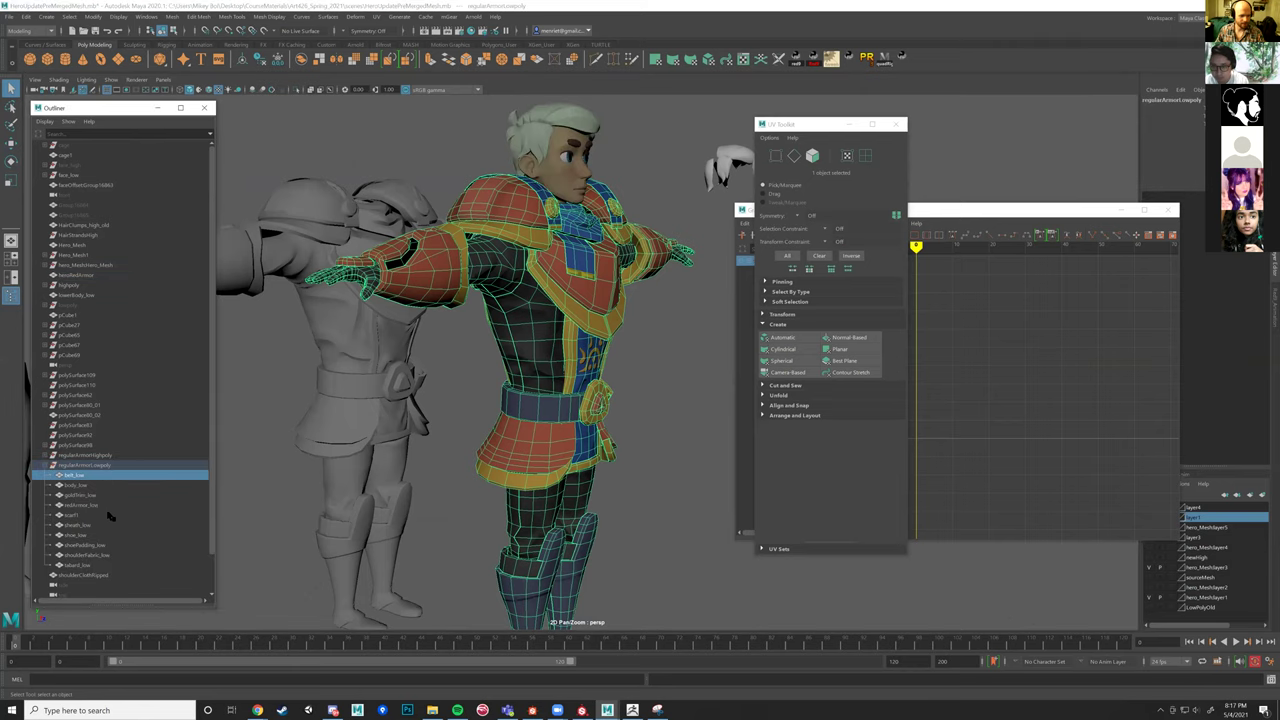
click(108, 524)
click(97, 479)
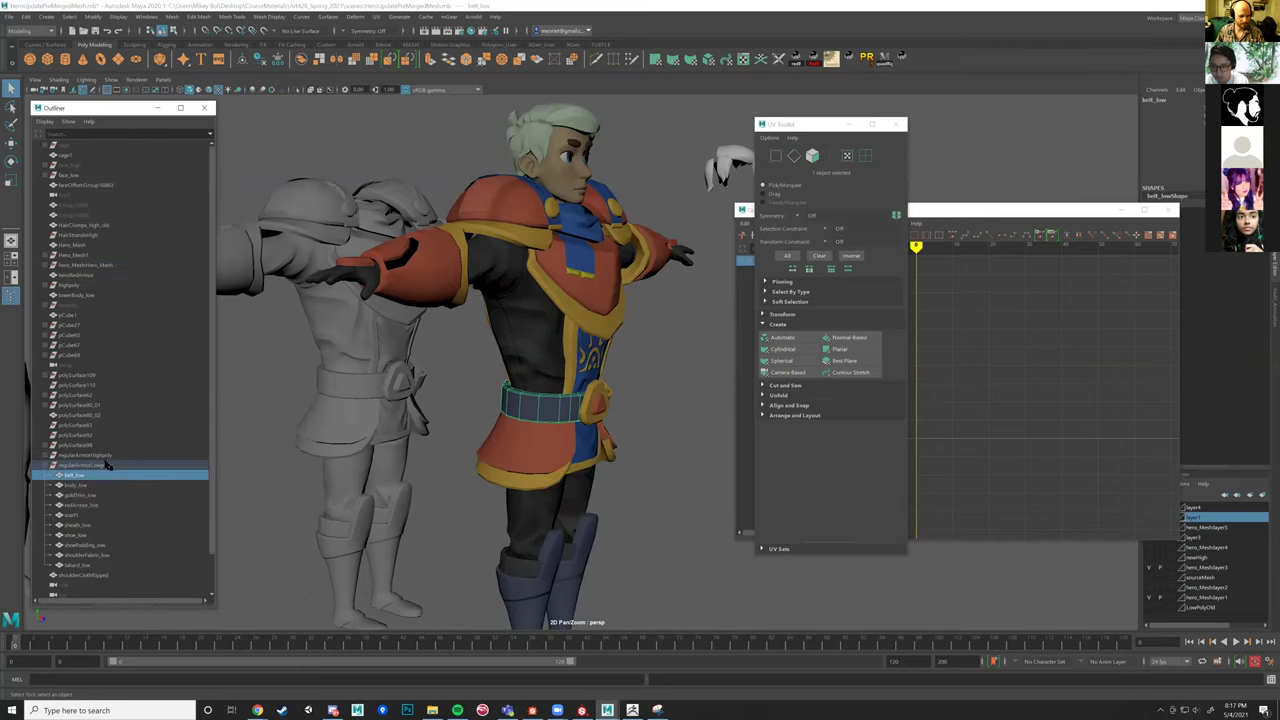
click(108, 466)
Open the UV Editor for the regularArmorLowpoly group and examine its combined UV layout alongside the character and Outliner.
click(376, 17)
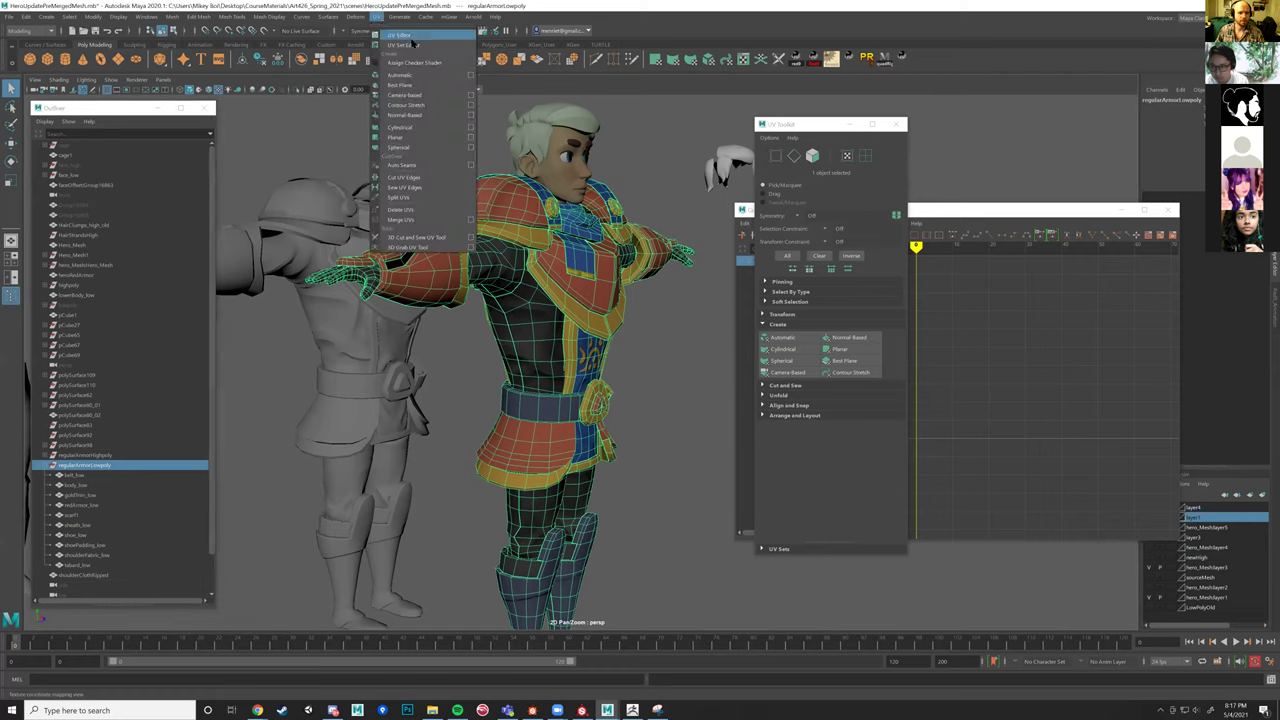
click(398, 35)
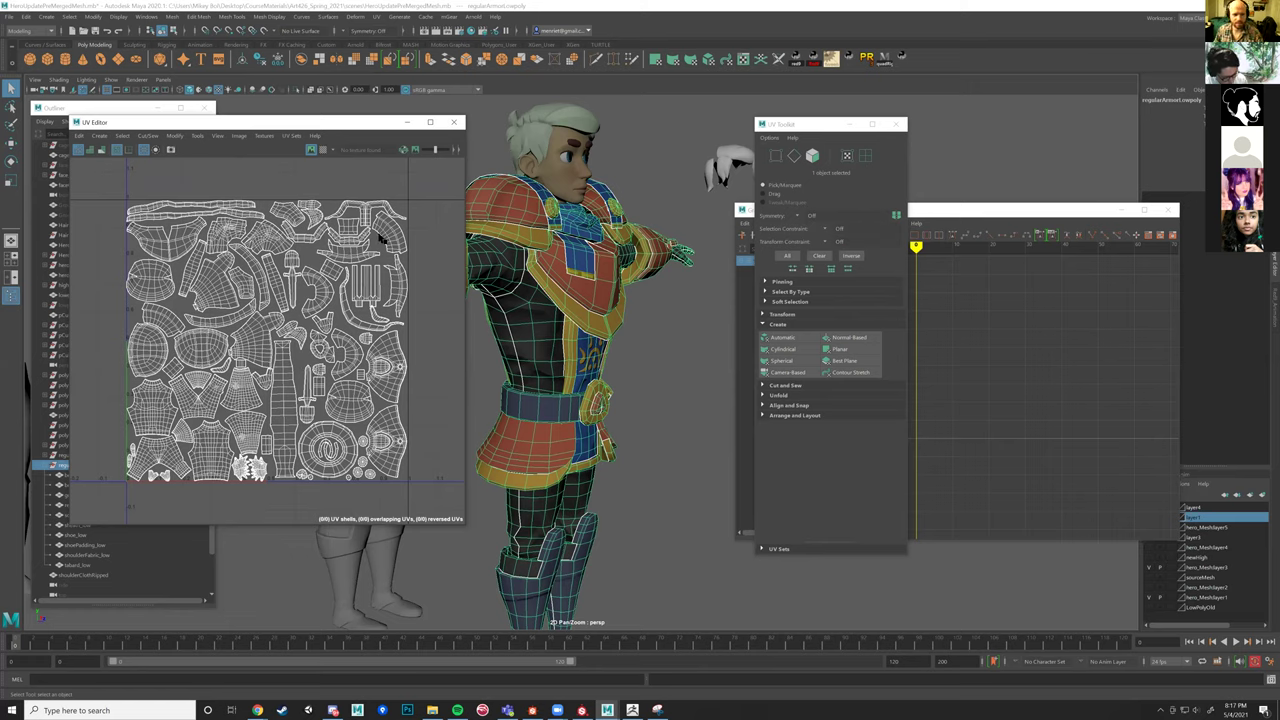
drag(305, 191, 302, 186)
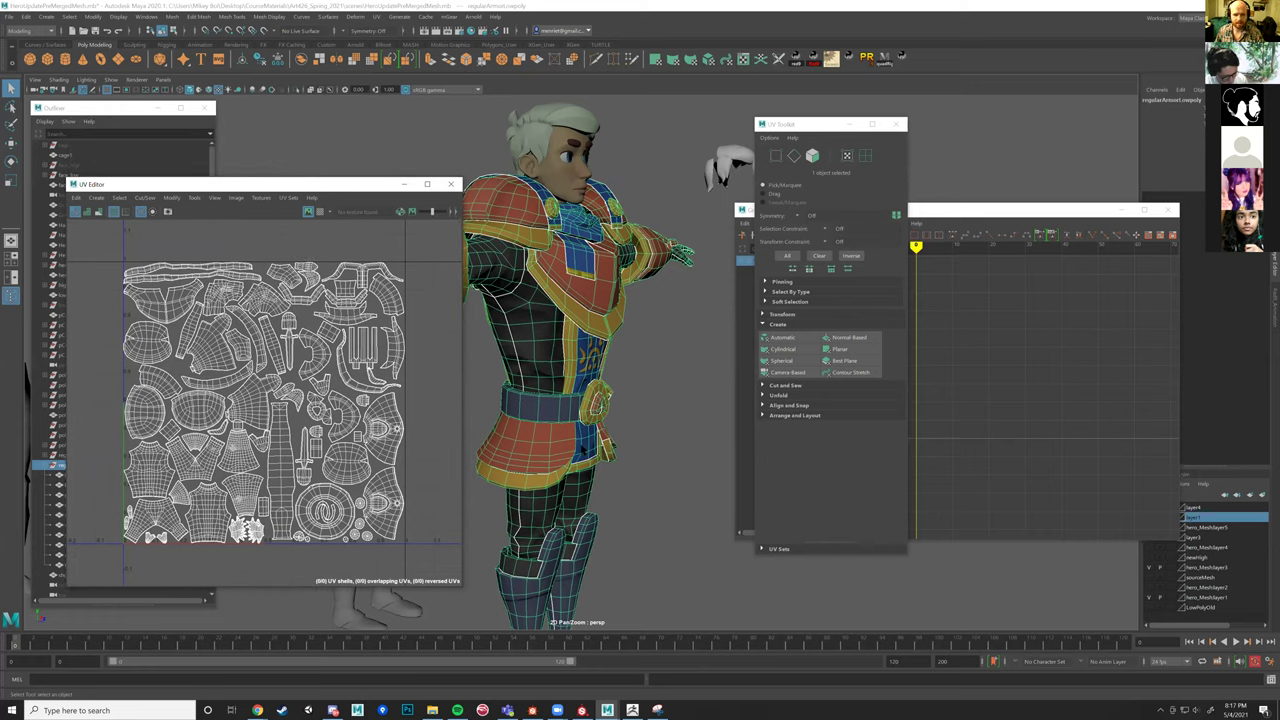
alt+drag(530, 305, 470, 360)
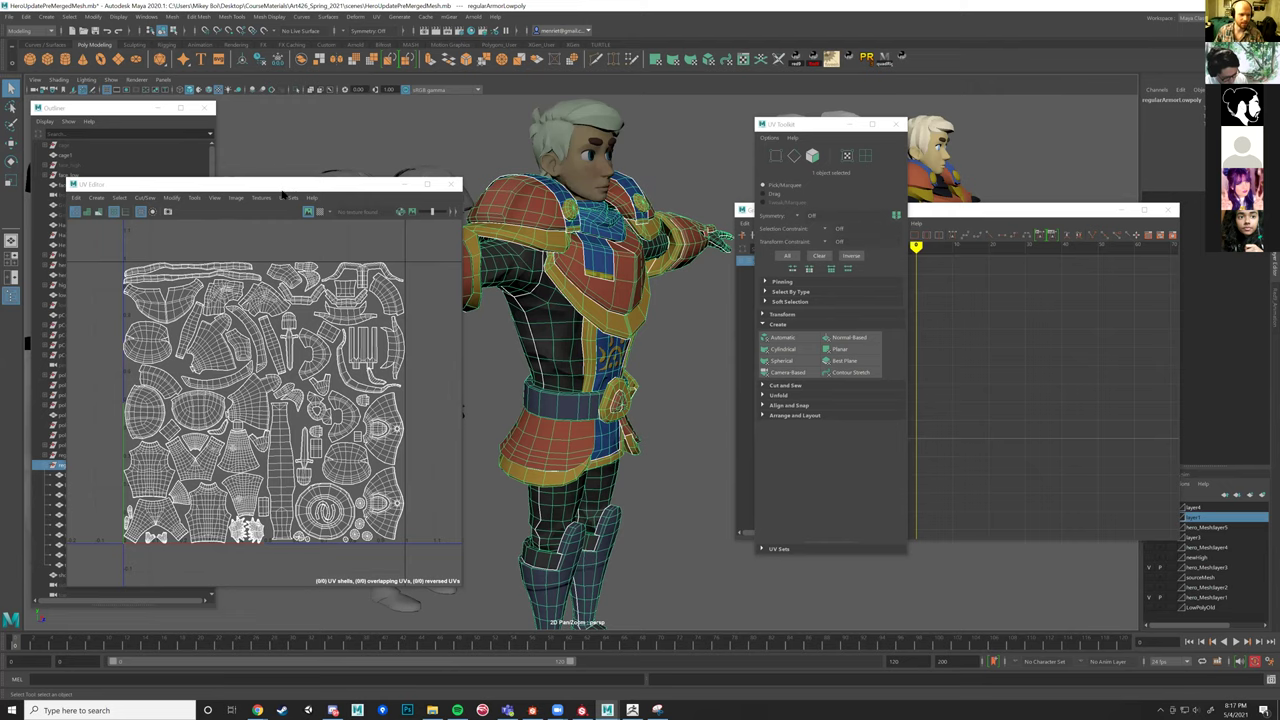
drag(295, 190, 499, 188)
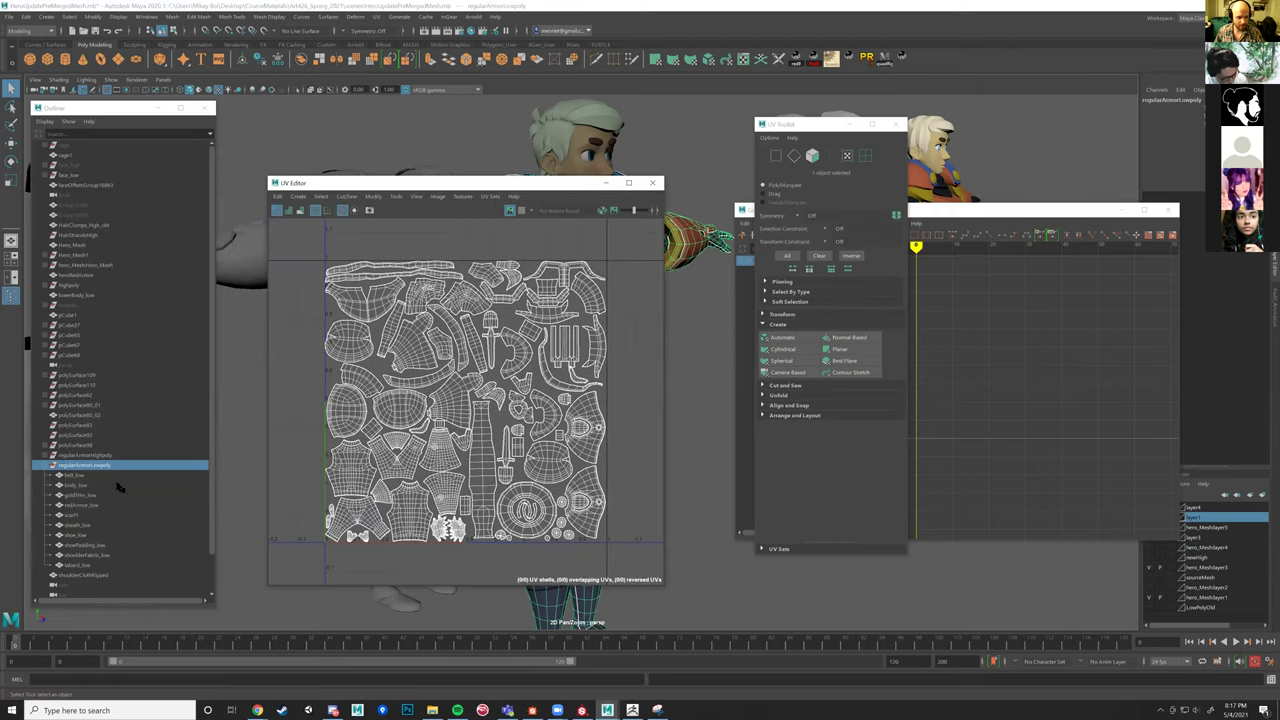
click(86, 468)
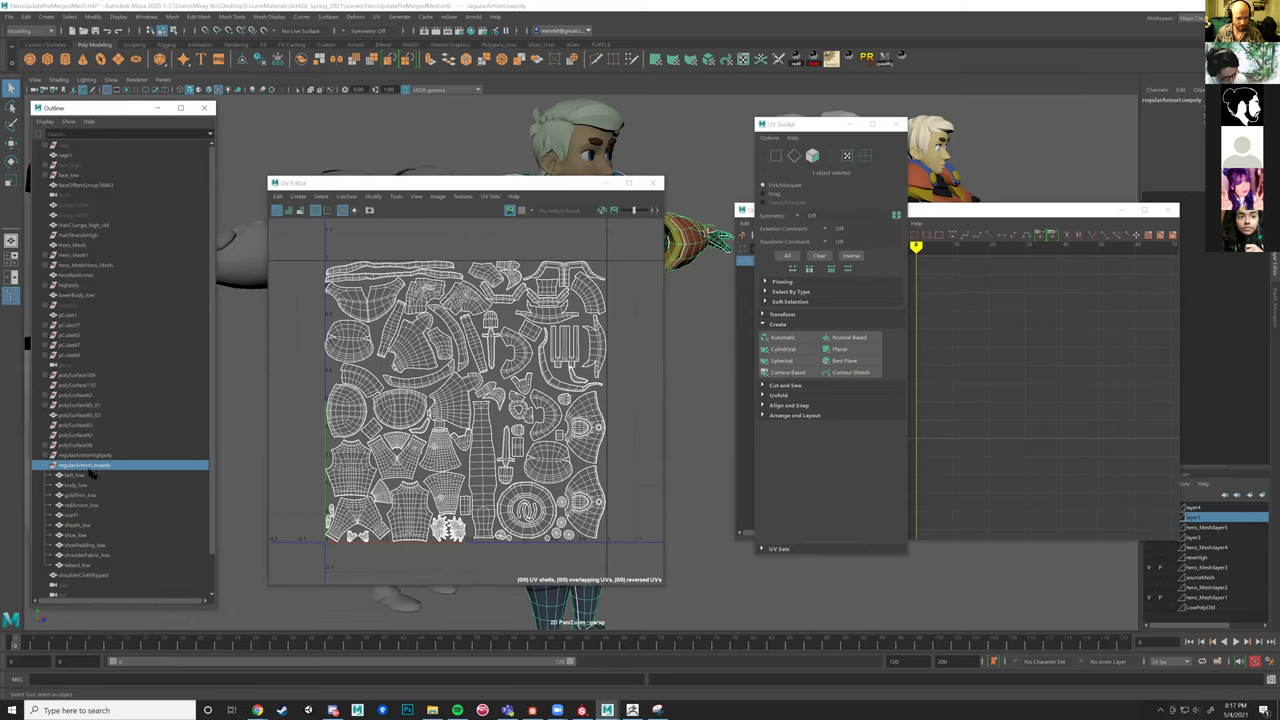
click(10, 17)
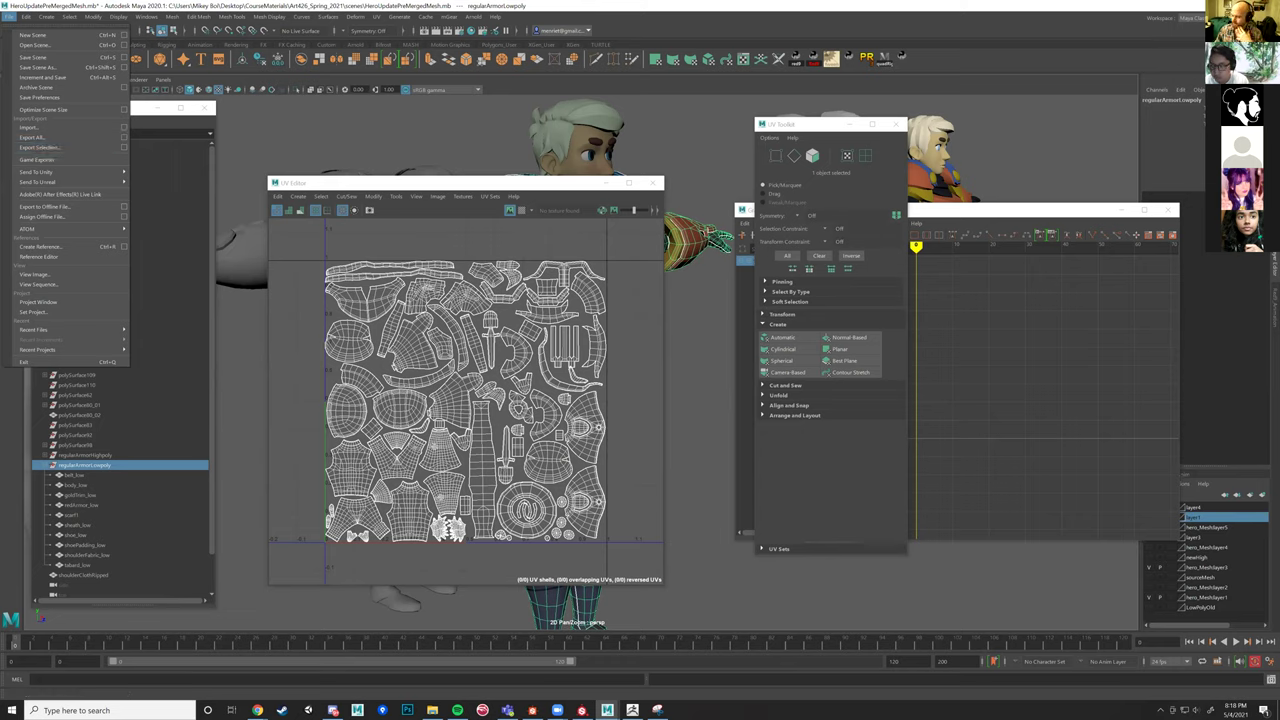
key(Escape)
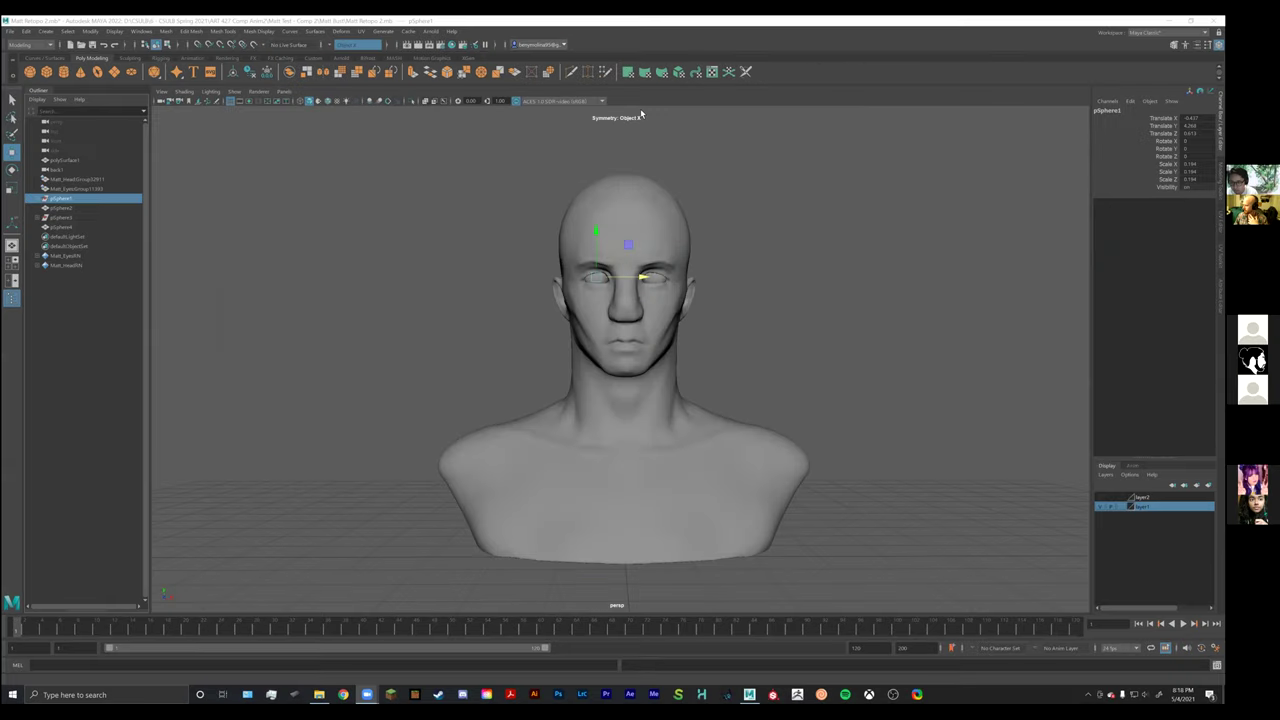
Clear the selection, hide layer1 and show layer2 to display only the low-poly bust.
click(60, 217)
click(123, 291)
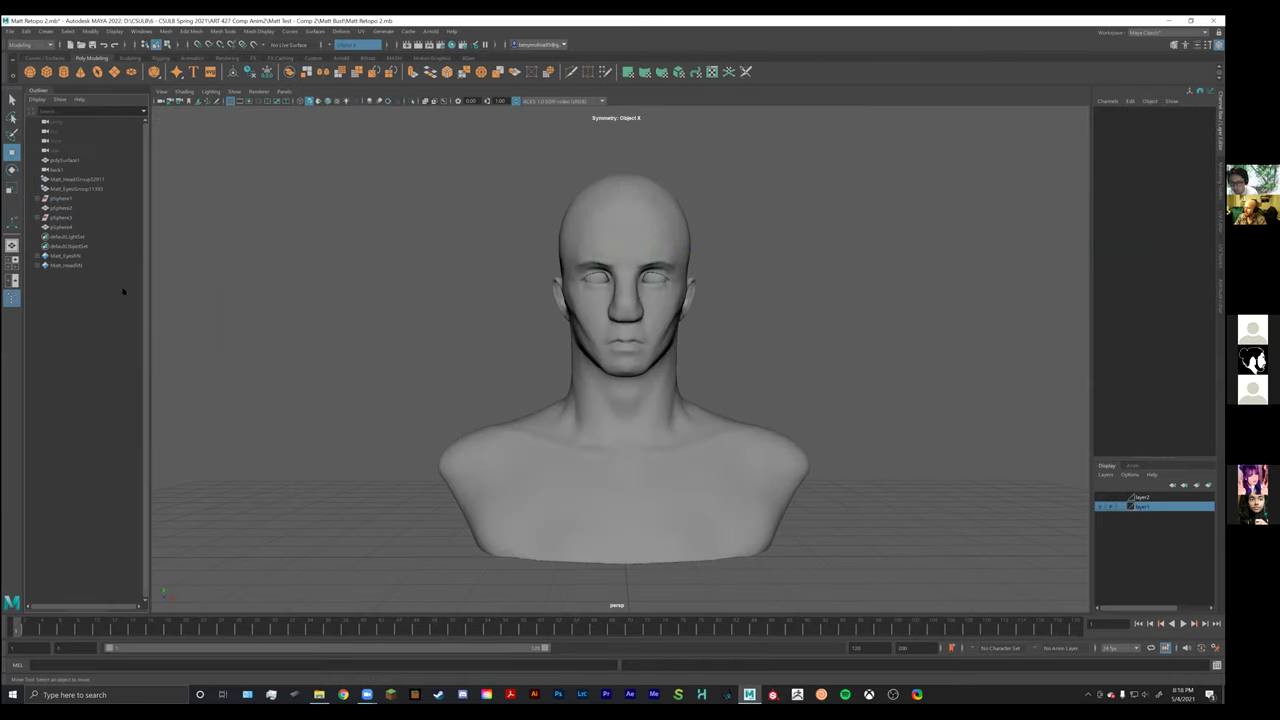
click(1101, 498)
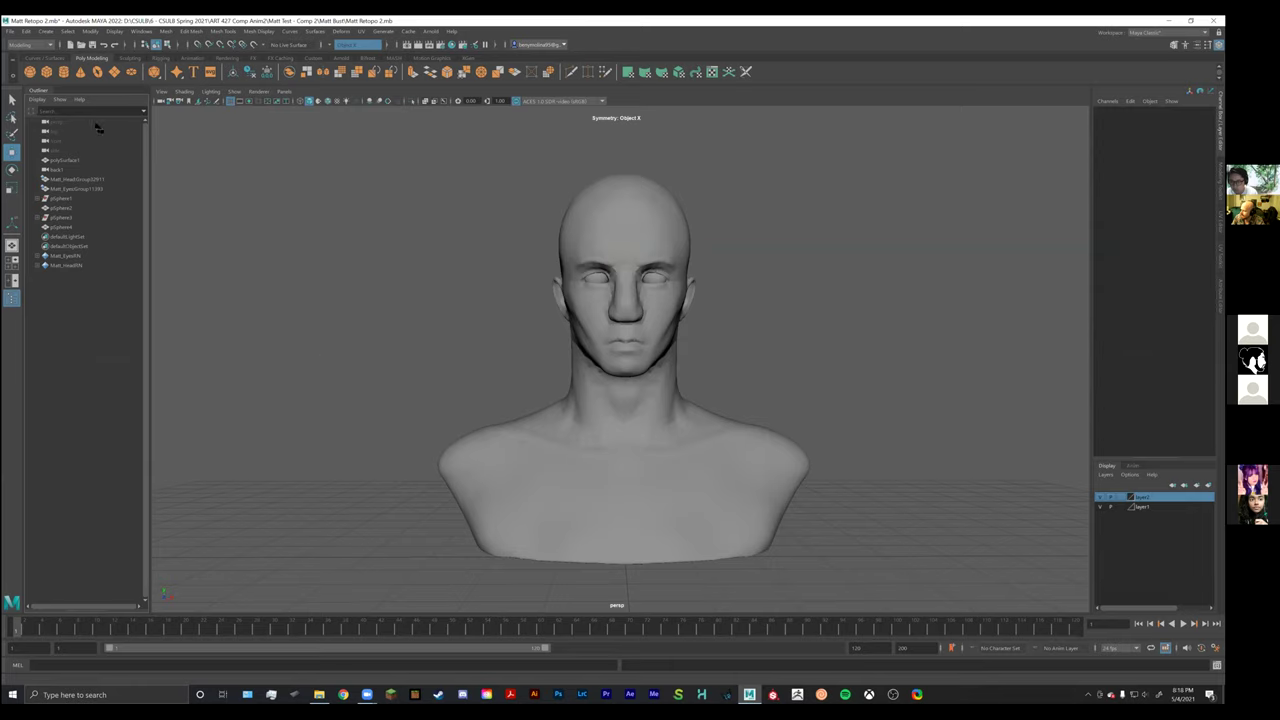
click(1101, 507)
click(1101, 498)
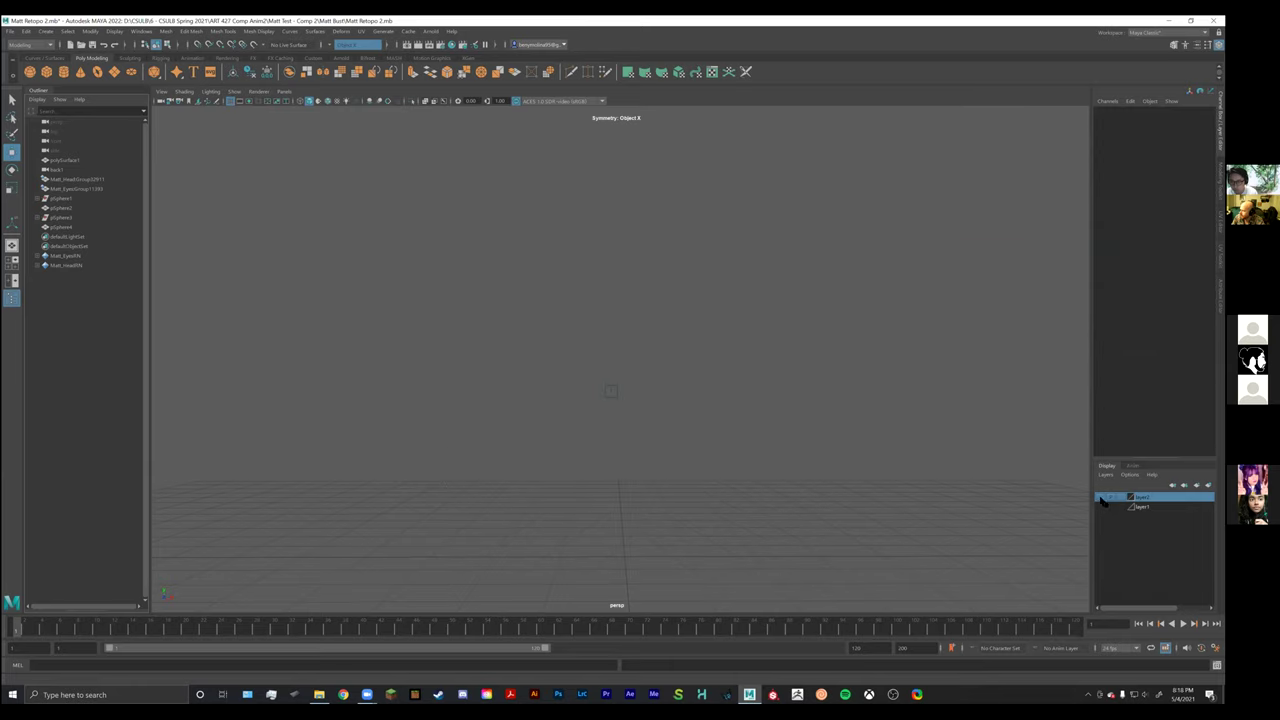
click(1101, 498)
click(1101, 498)
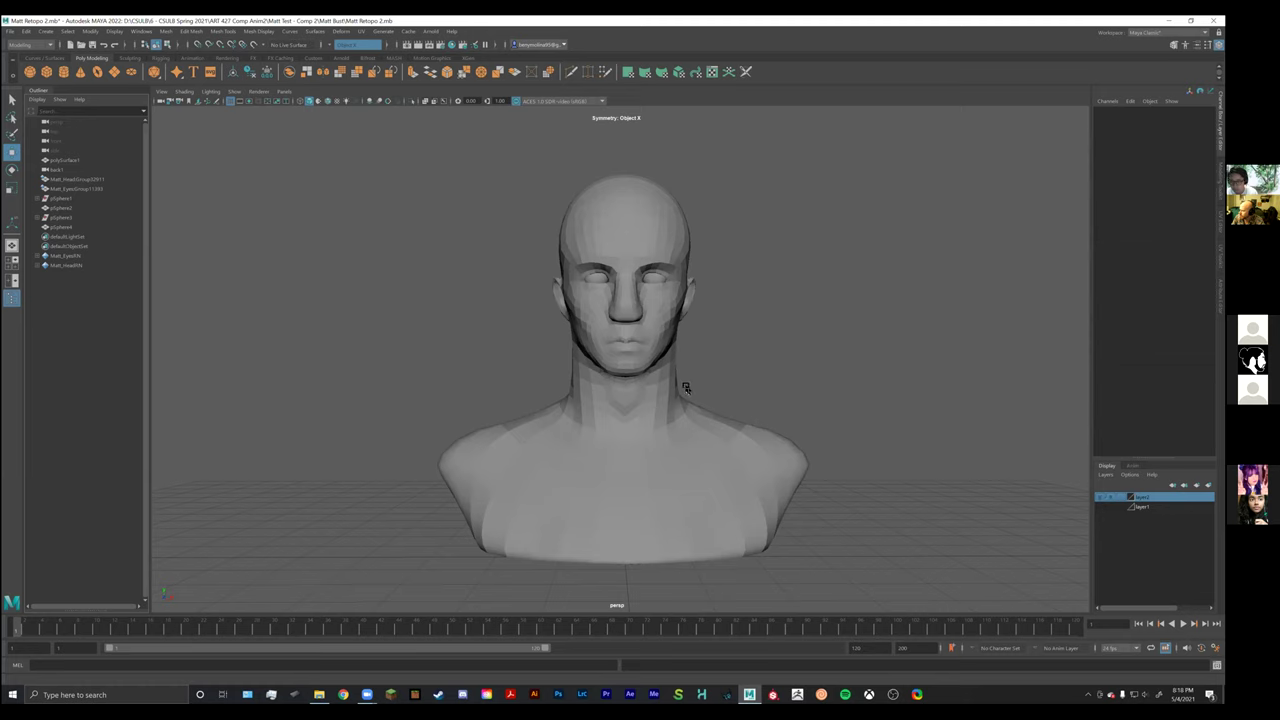
Soften all edges of the low-poly bust mesh polySurface1 and deselect it.
click(712, 440)
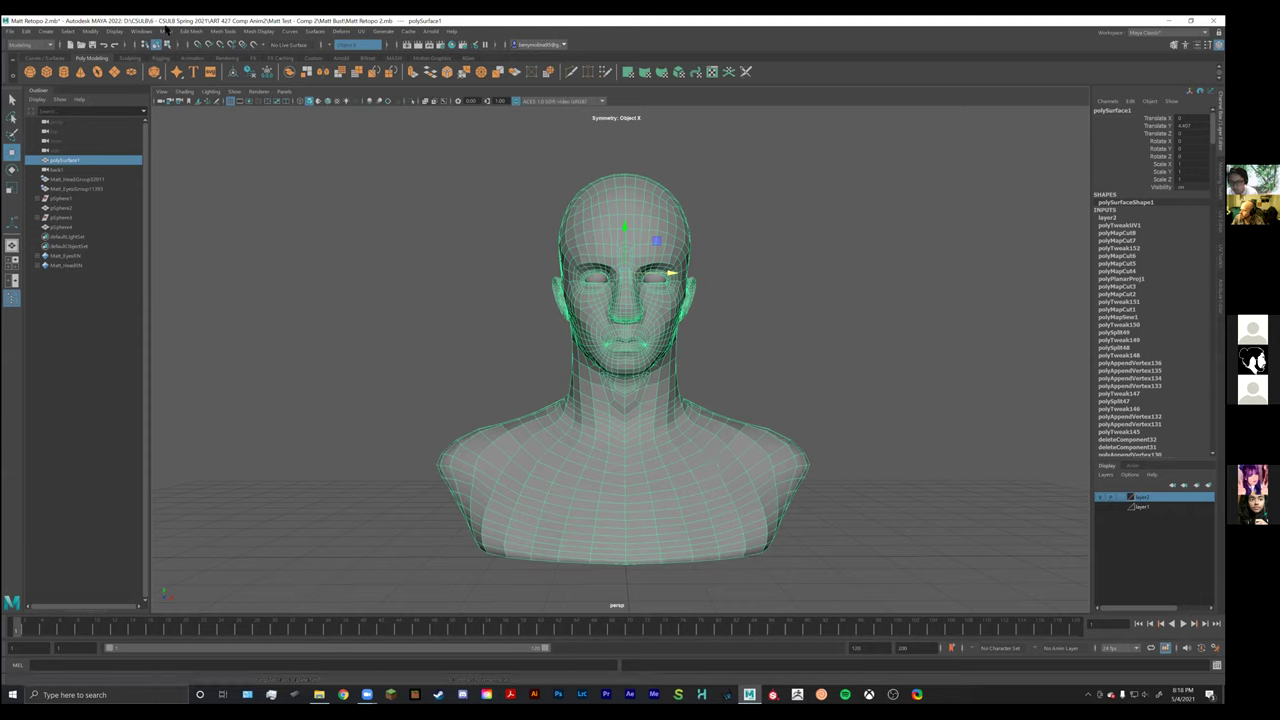
click(258, 32)
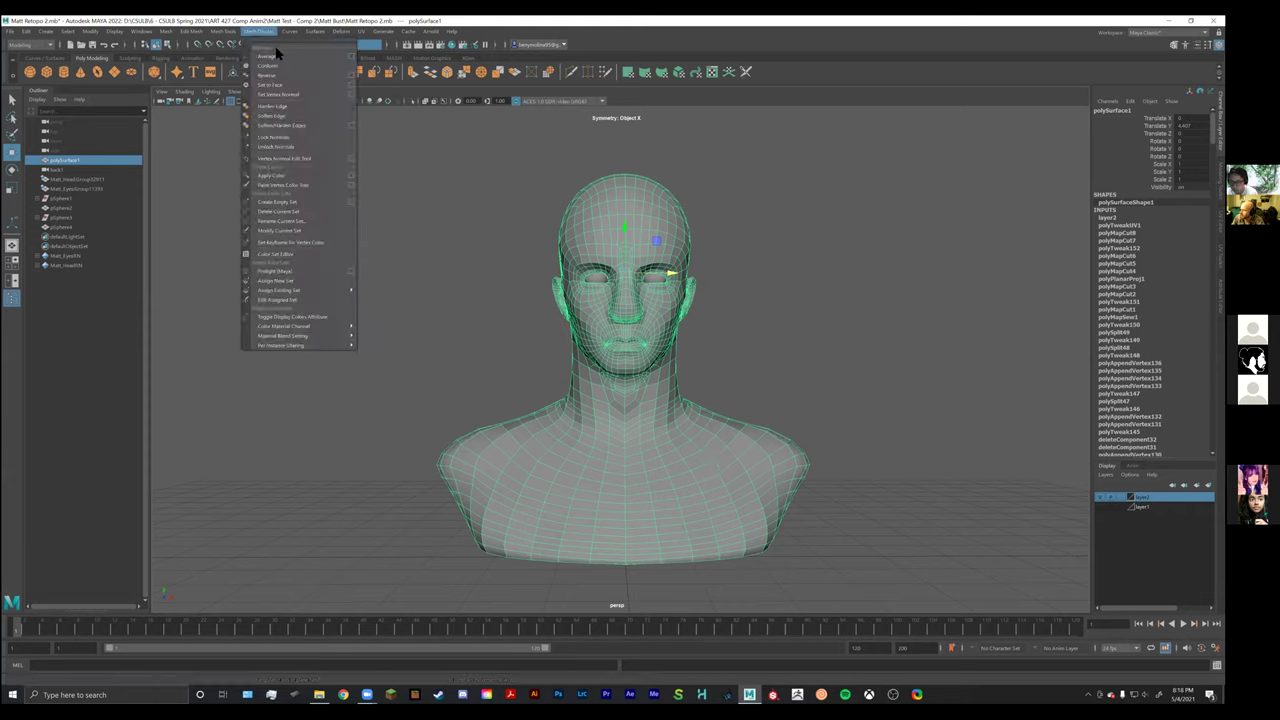
click(271, 116)
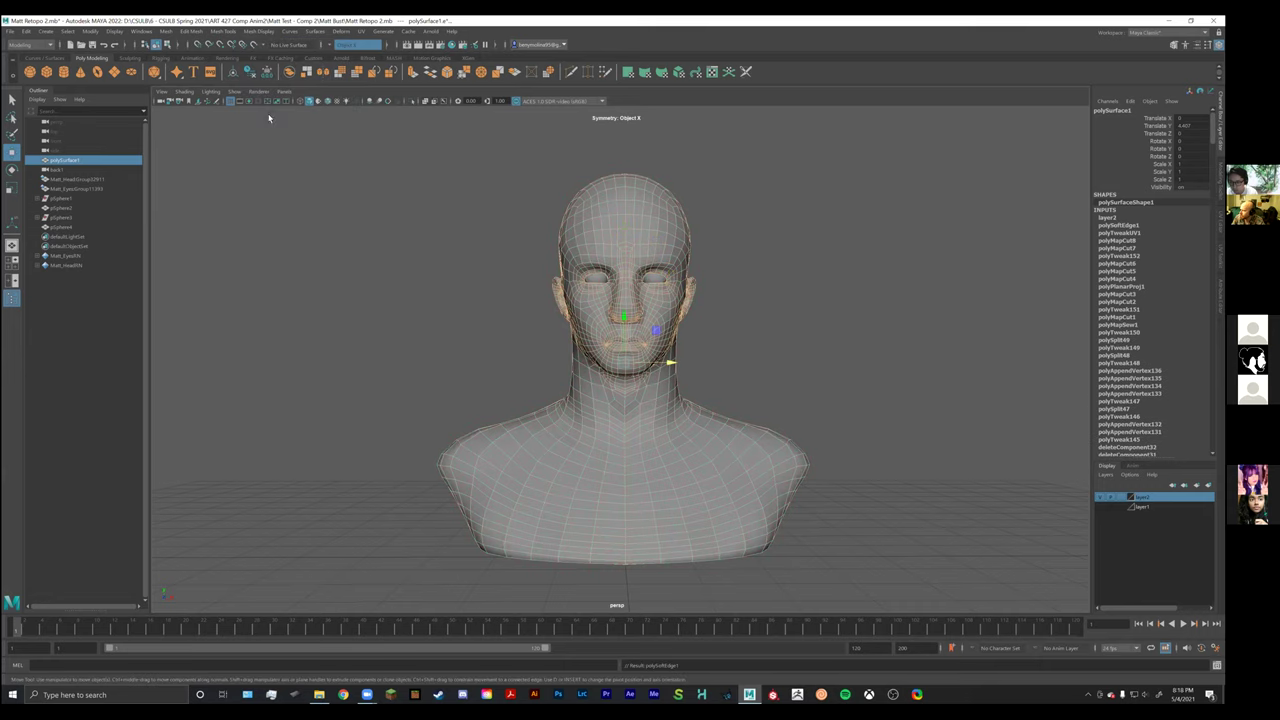
click(266, 174)
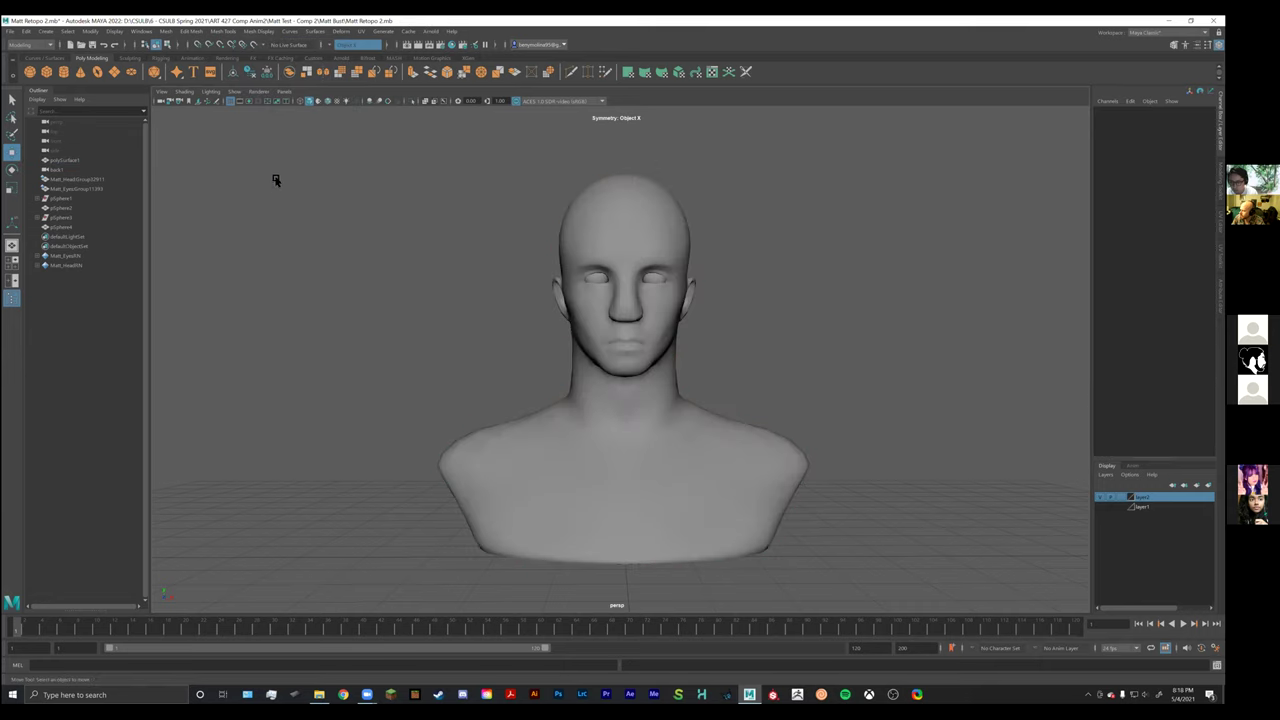
Check the eye mesh pSphere4, clear the selection and save the scene.
click(657, 281)
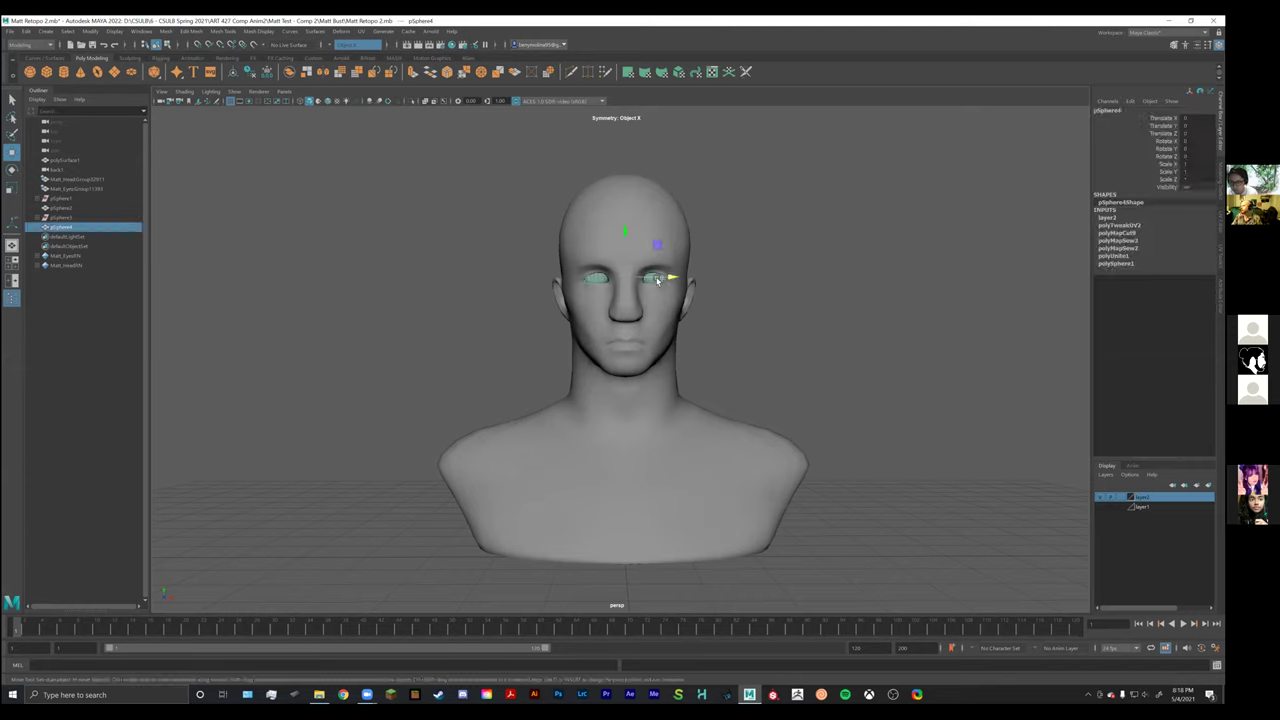
click(488, 277)
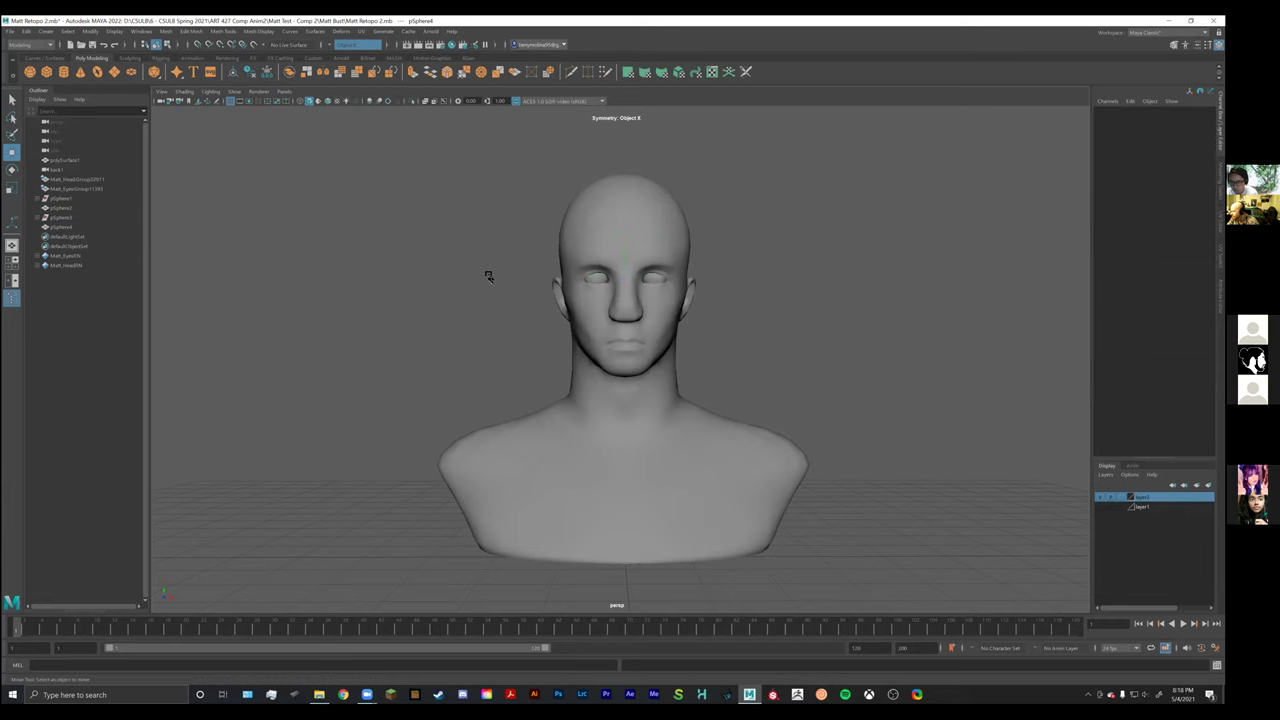
key(ctrl+s)
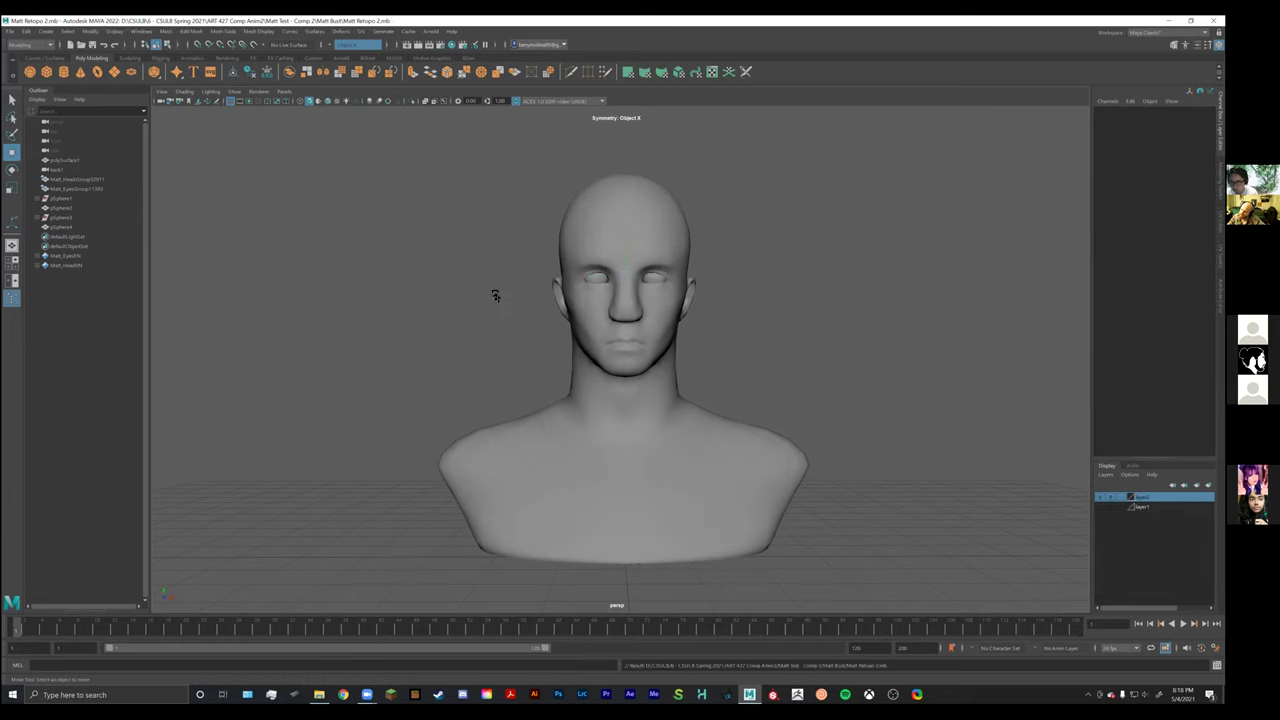
Check the imported head and eye groups and pSphere1 in the Outliner, ending with nothing selected.
click(62, 181)
click(62, 187)
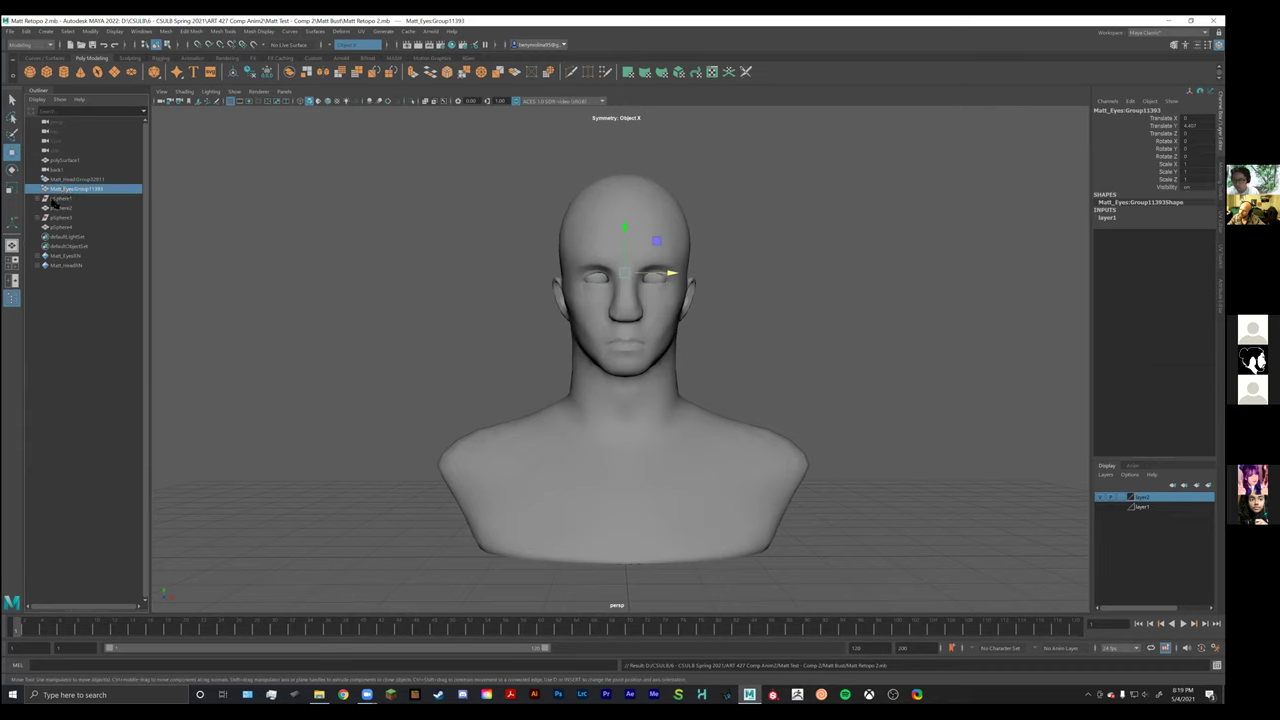
click(47, 200)
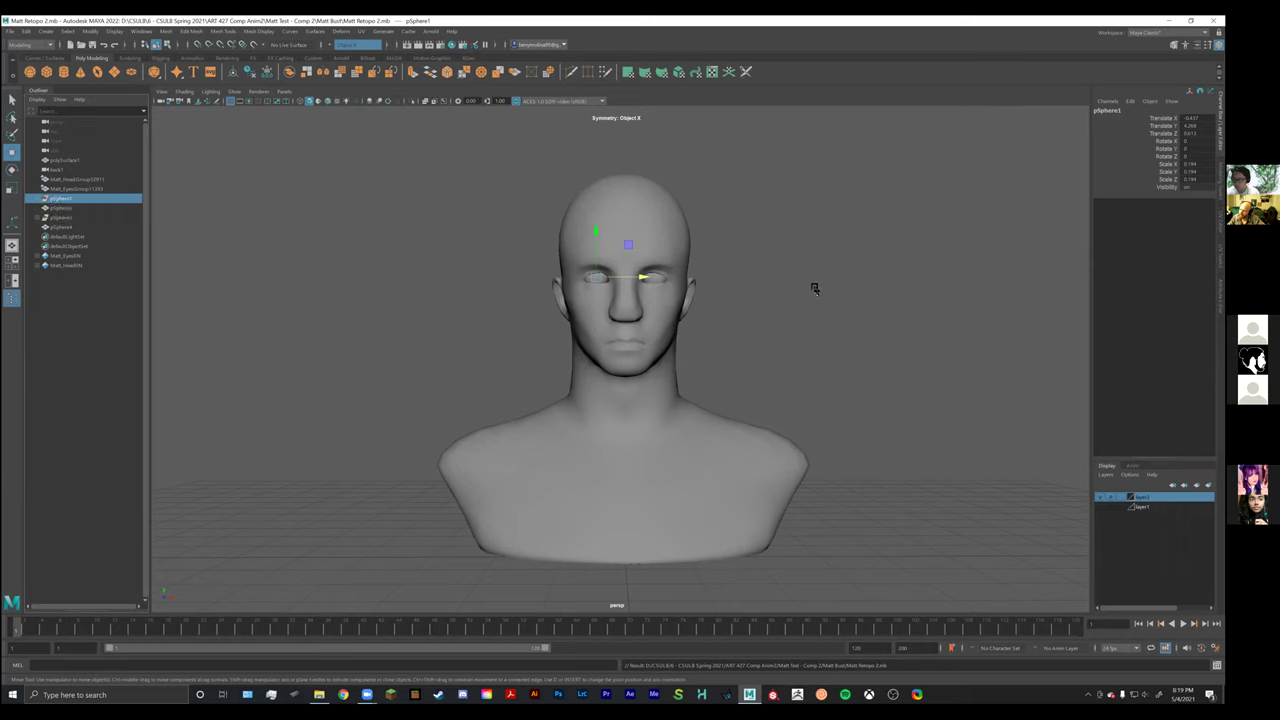
right_click(55, 205)
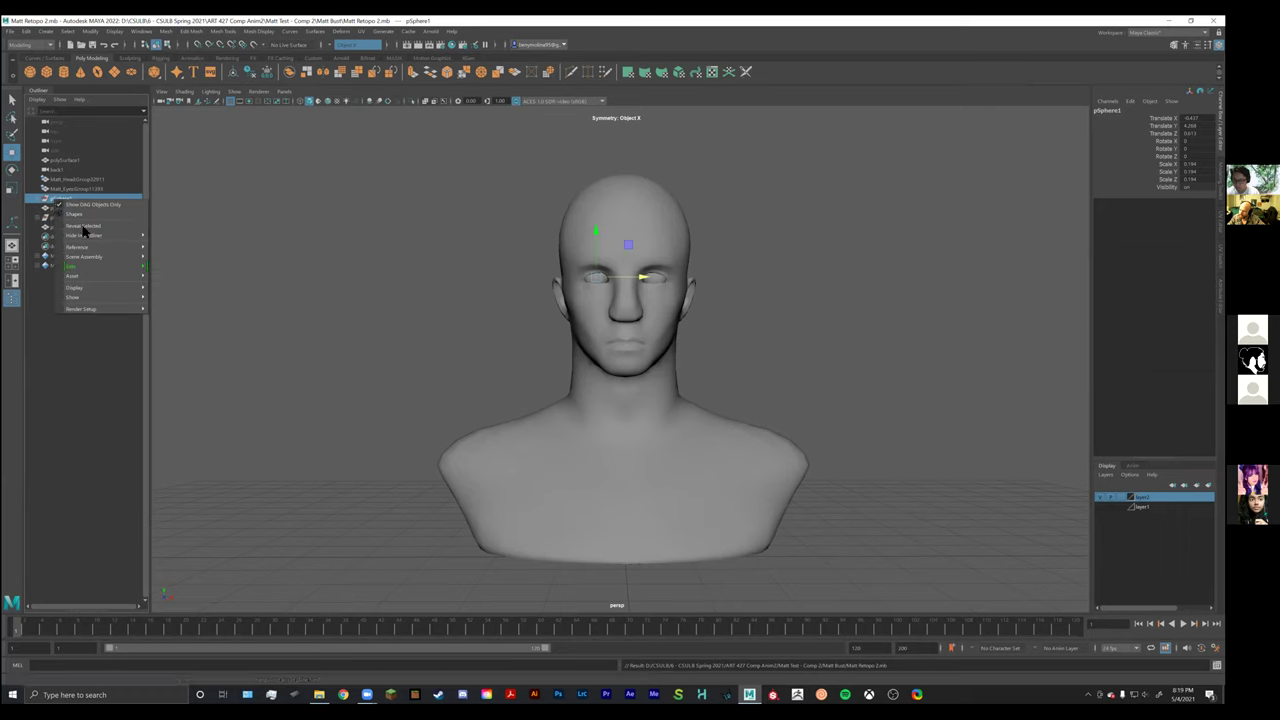
click(87, 348)
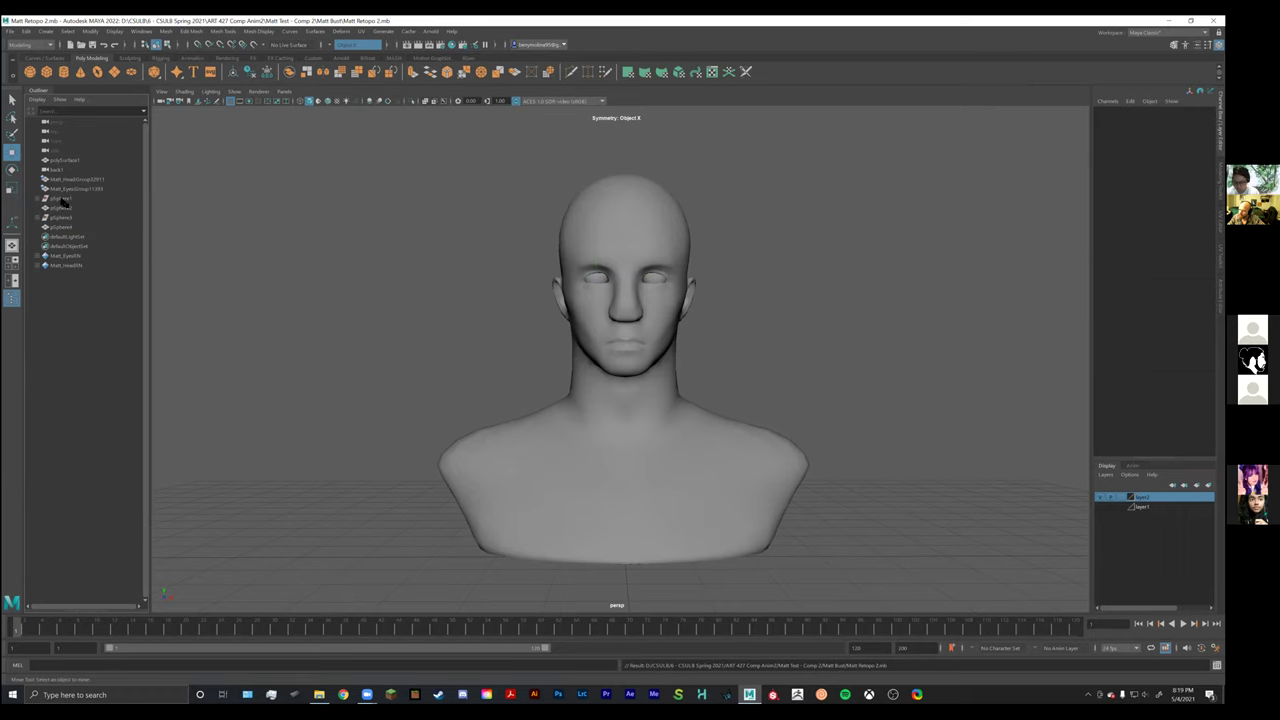
Expand pSphere1 and pSphere3 in the Outliner to inspect their contents, and select the referenced eyes mesh Matt_Eyes:Group11393.
click(38, 198)
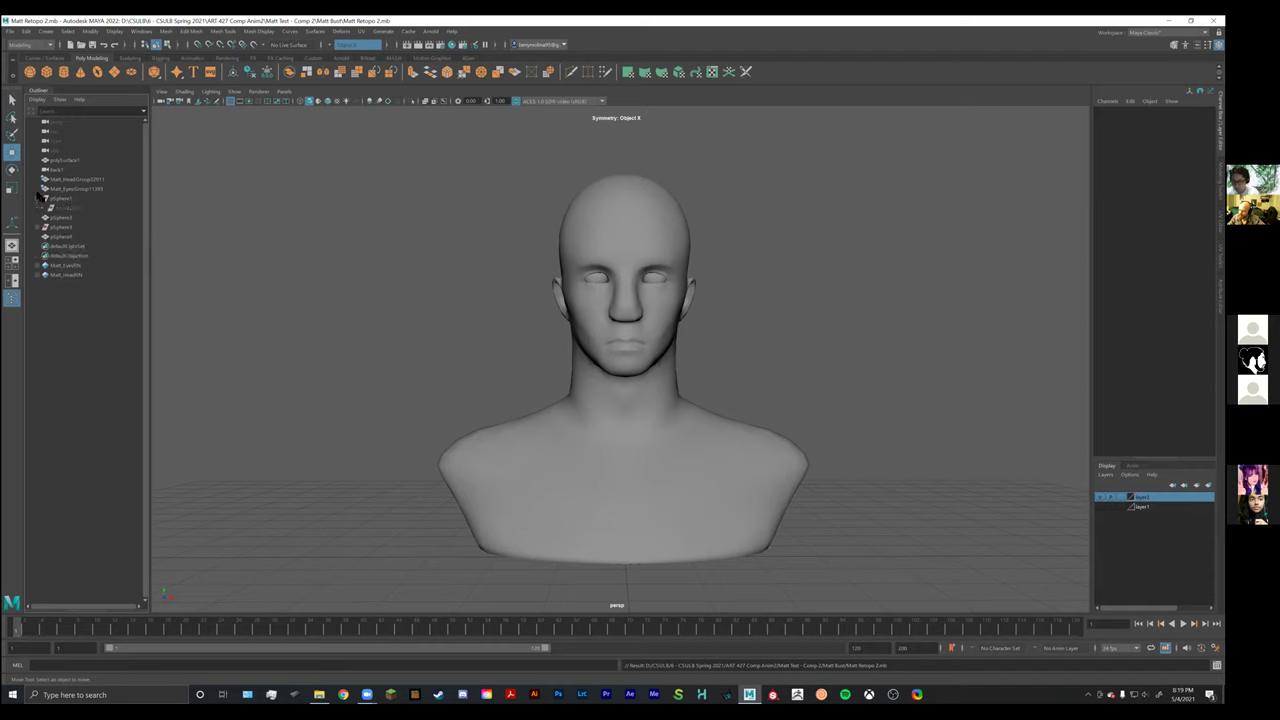
click(38, 227)
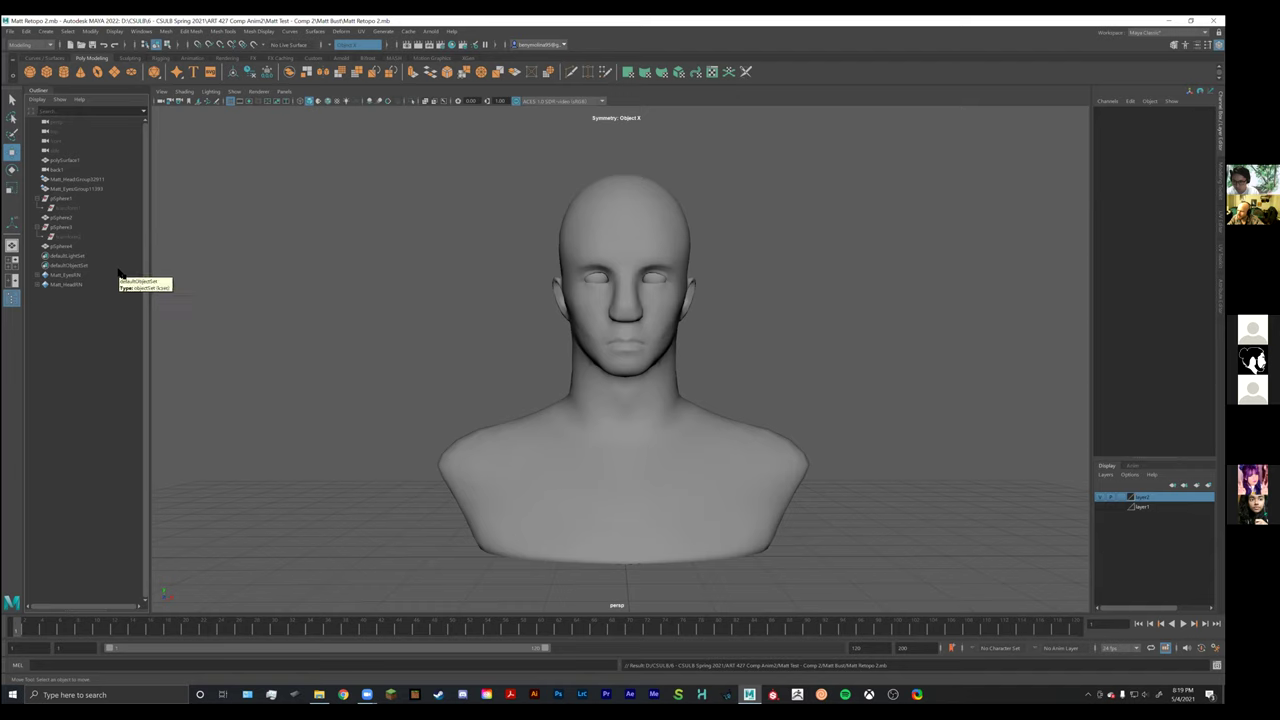
click(76, 274)
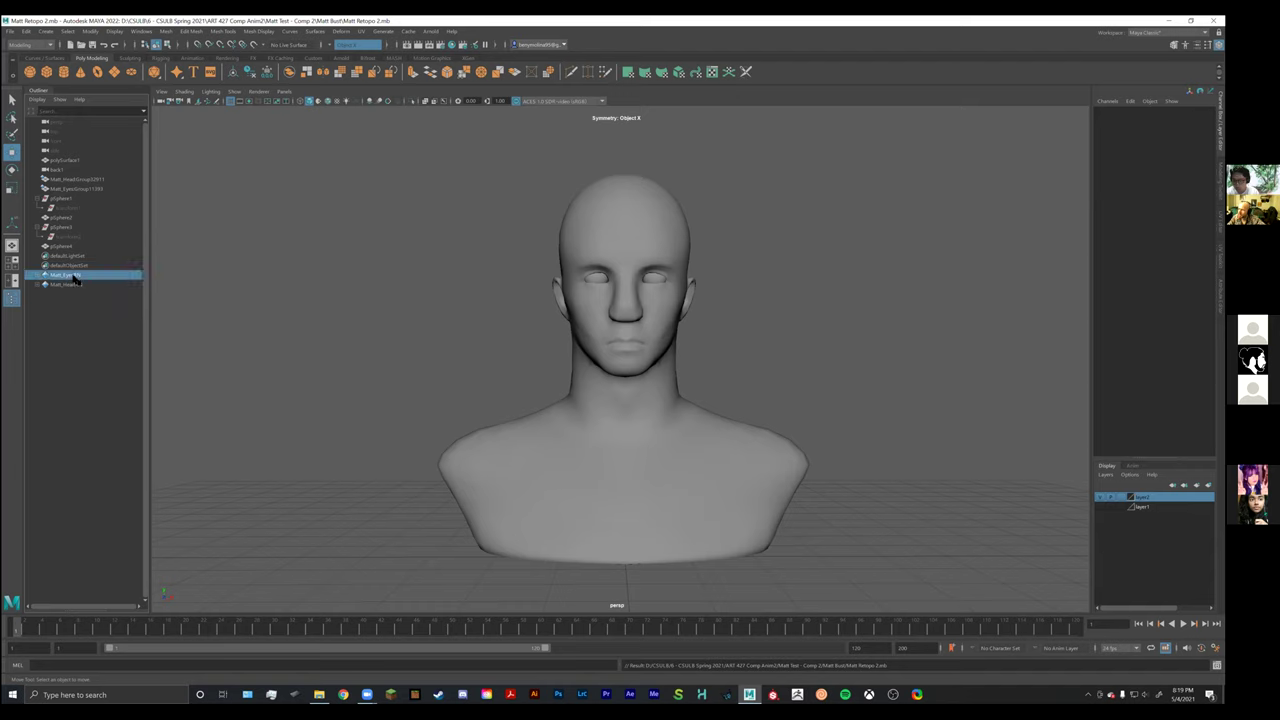
click(77, 189)
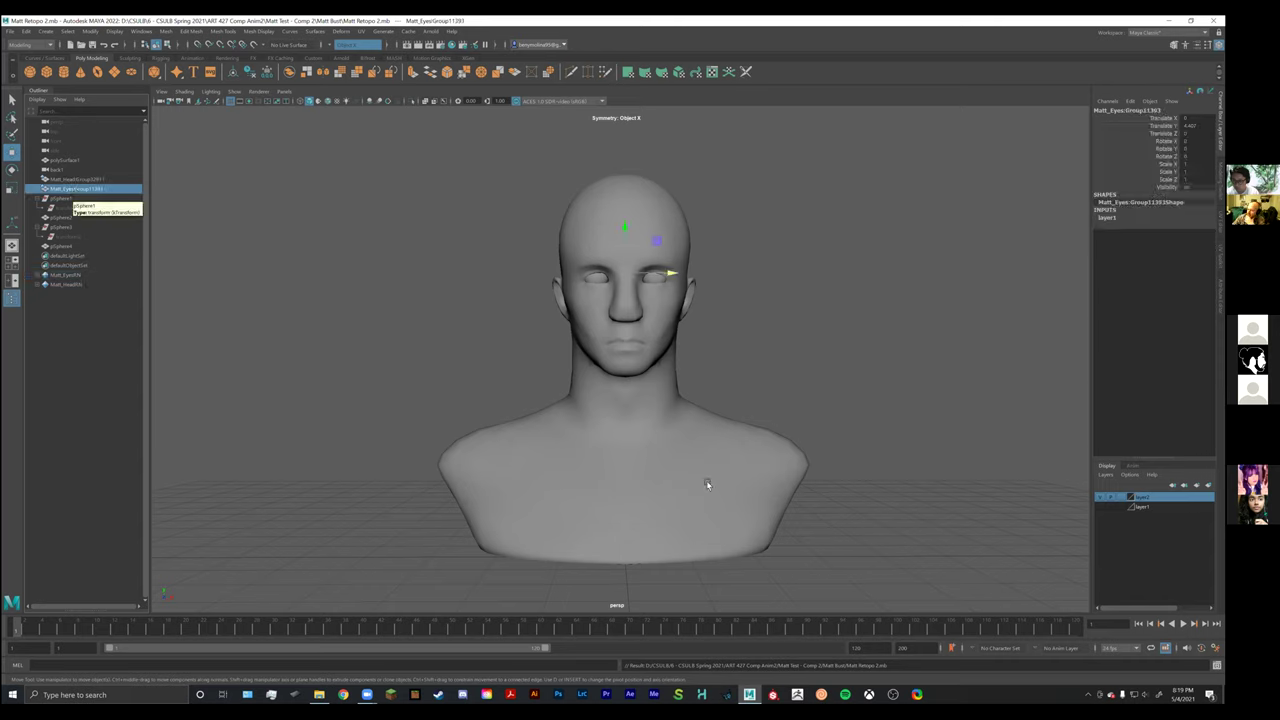
Show layer1 and hide layer2 to isolate the high-poly bust, and select its head mesh.
click(1104, 509)
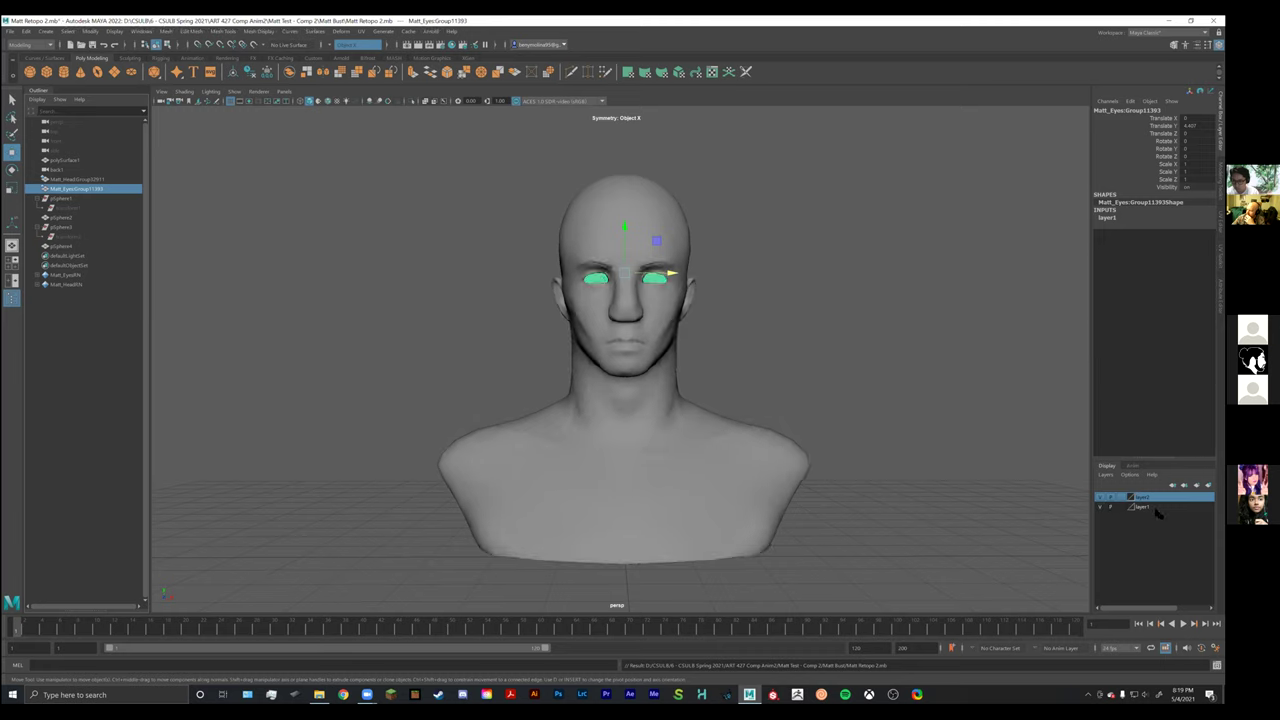
click(1157, 508)
click(1110, 507)
click(1110, 507)
click(1110, 507)
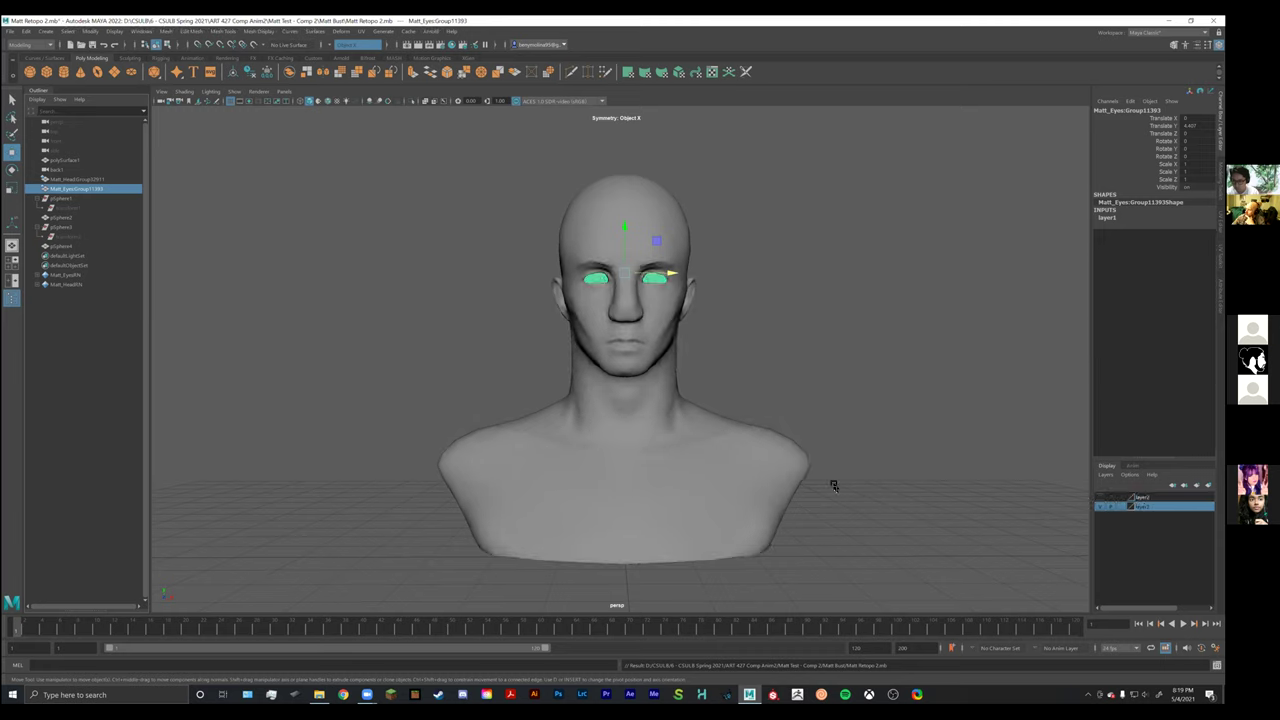
click(647, 490)
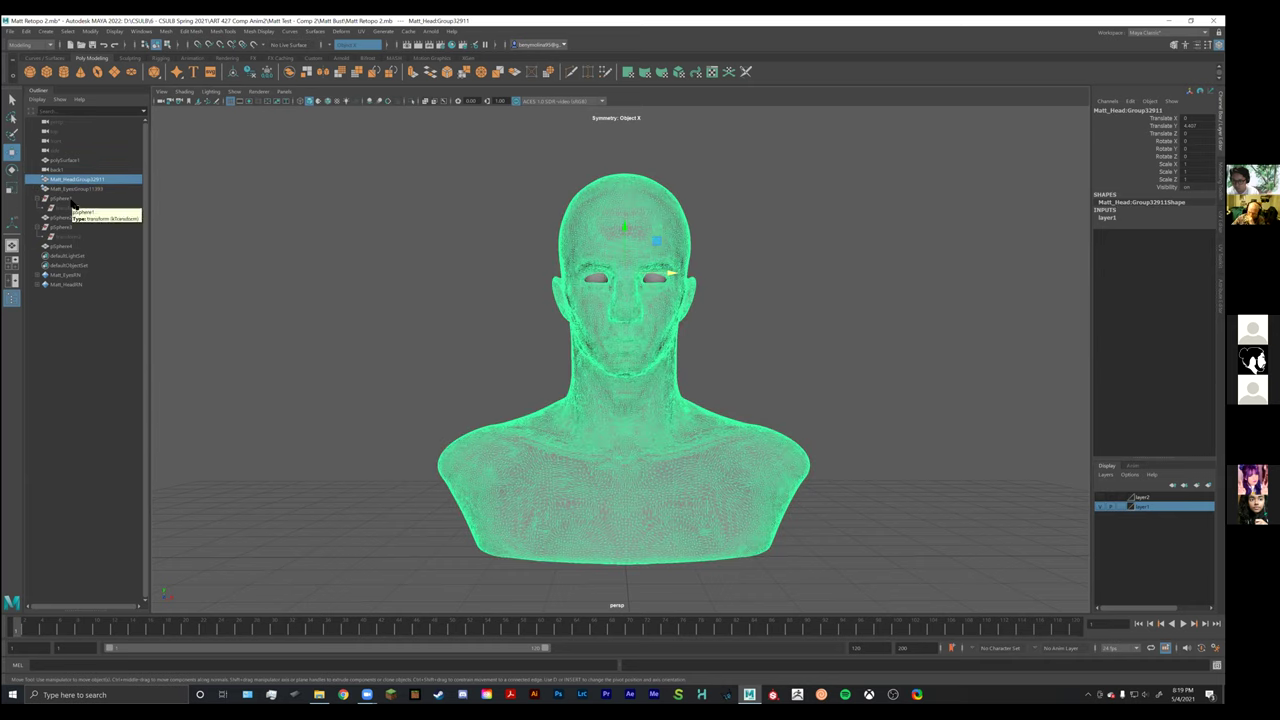
Save the scene as a new file named "Matt Retopo fuckywucky.mb" in the Matt Bust folder of the Comp 2 project.
click(10, 31)
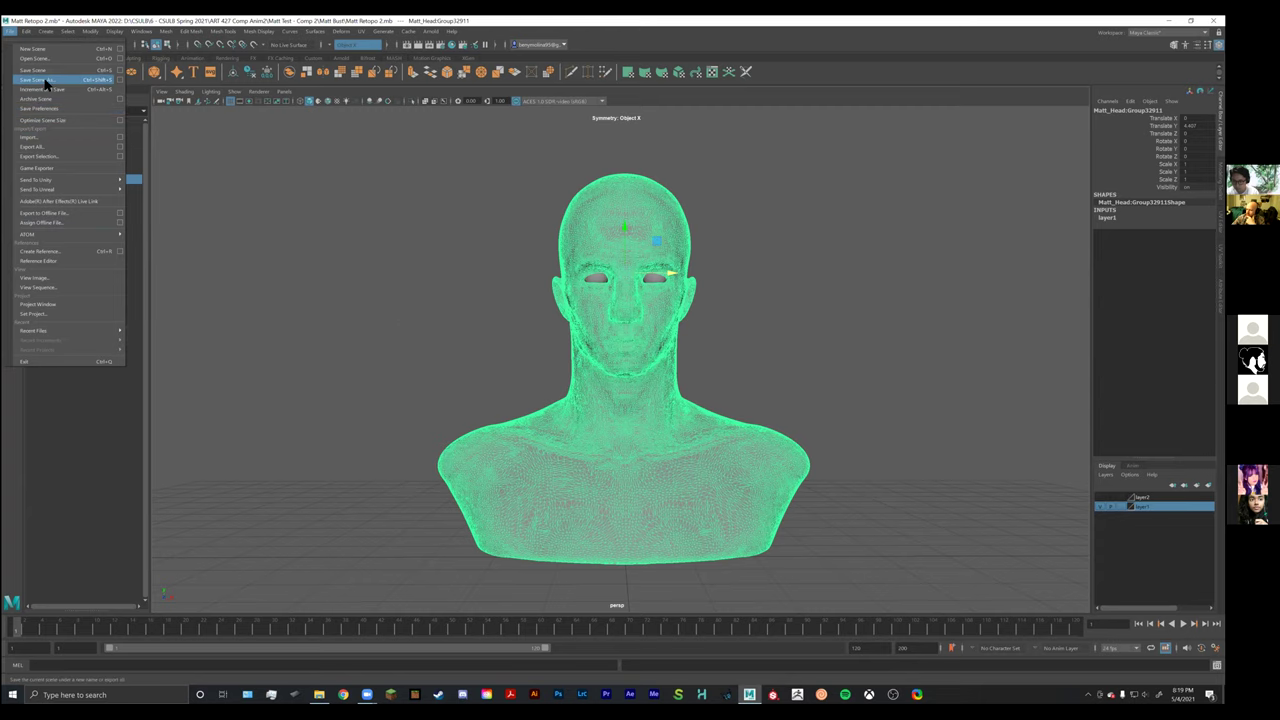
click(44, 81)
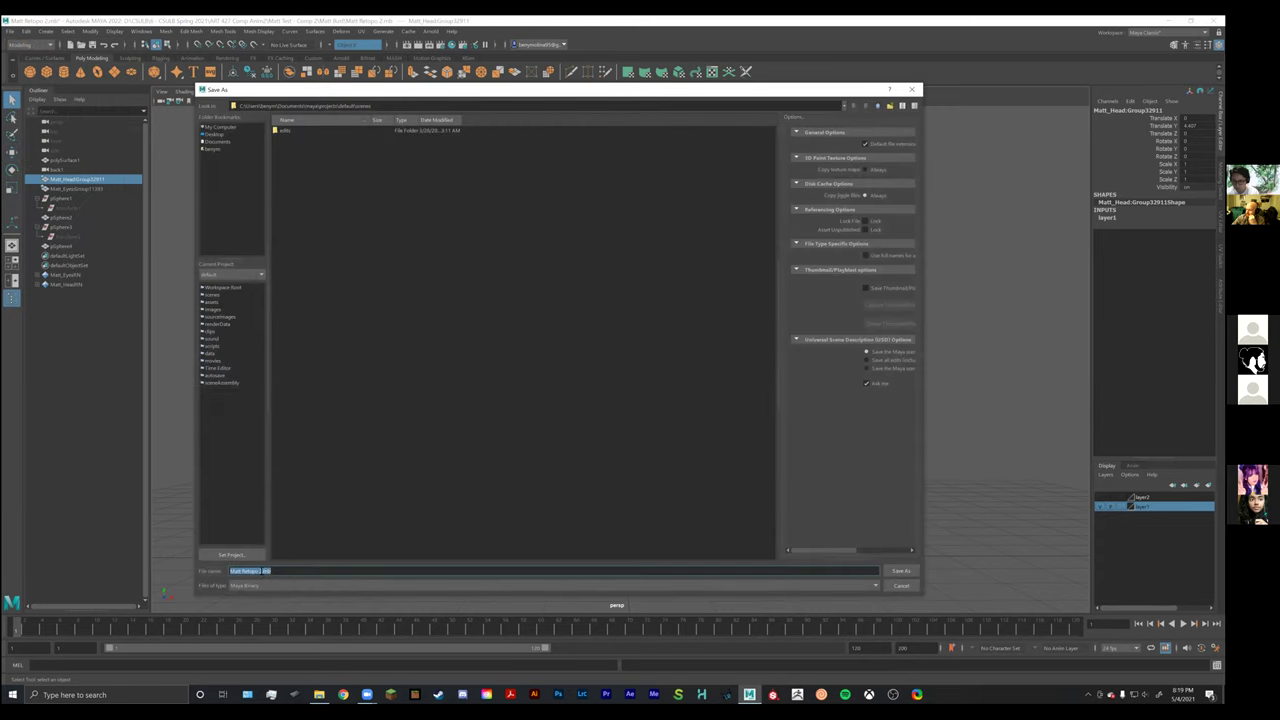
click(266, 571)
click(222, 133)
double_click(287, 131)
click(285, 172)
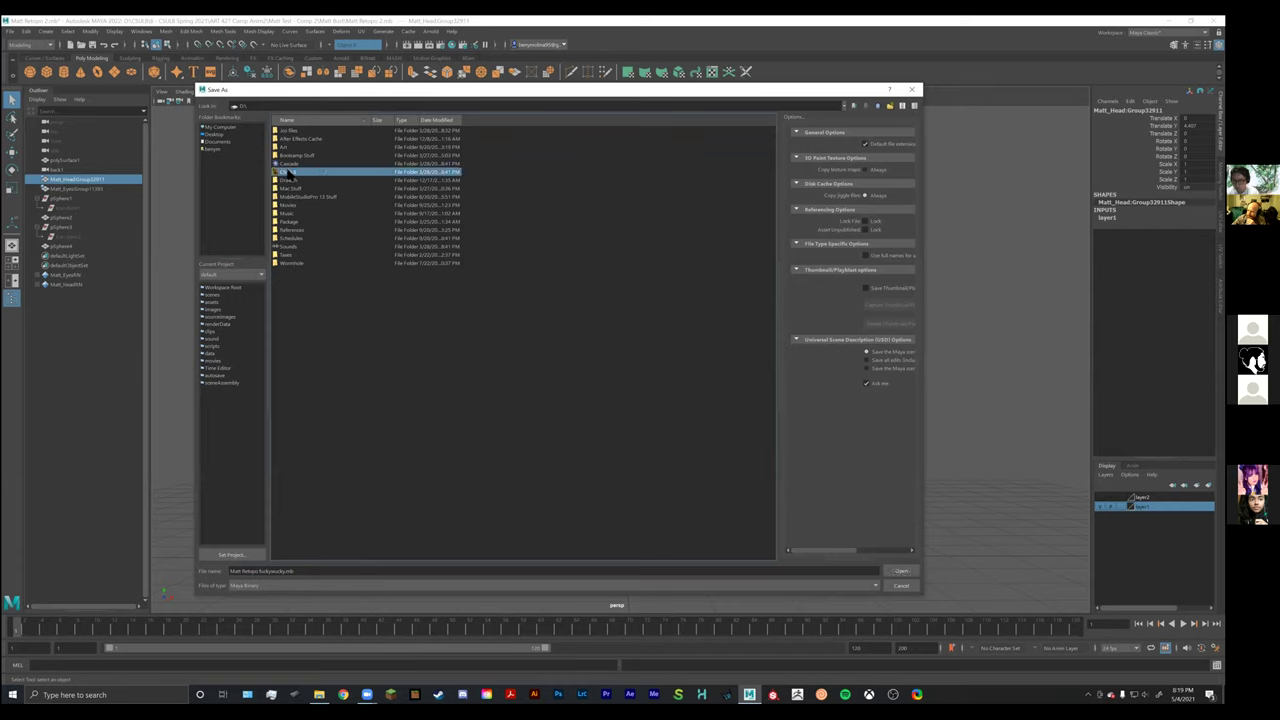
double_click(287, 172)
double_click(297, 168)
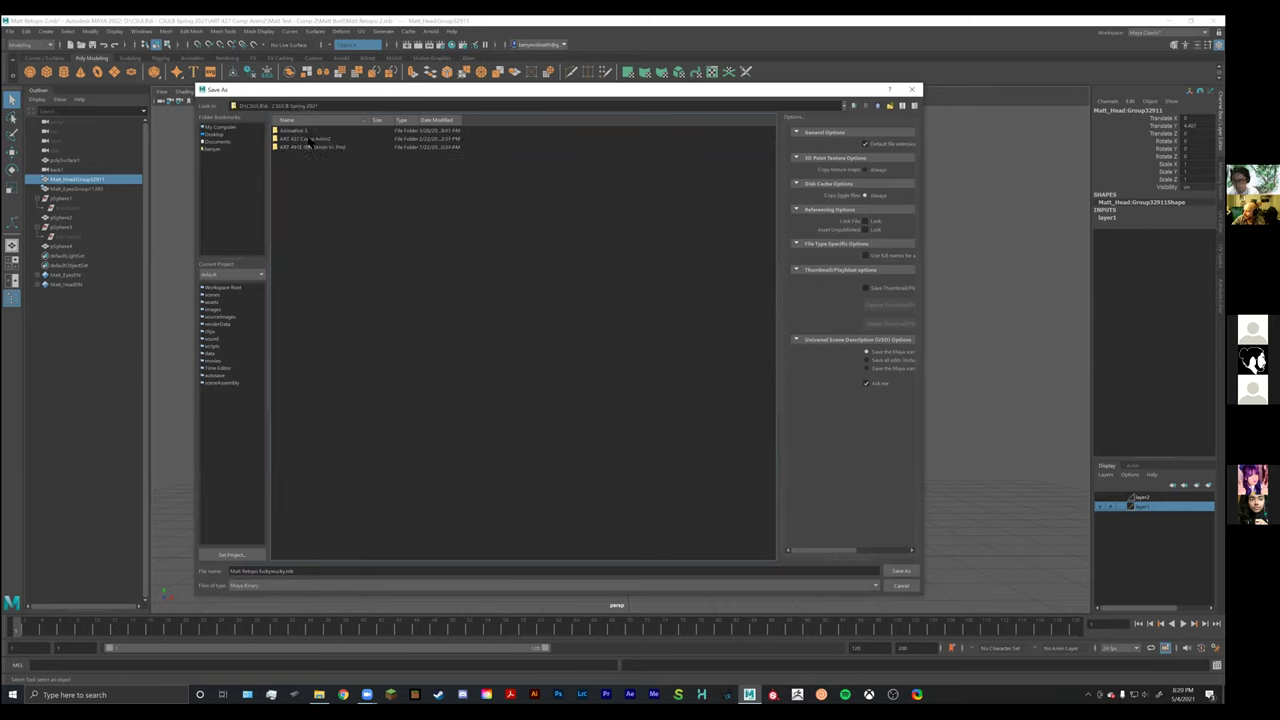
double_click(308, 143)
double_click(290, 194)
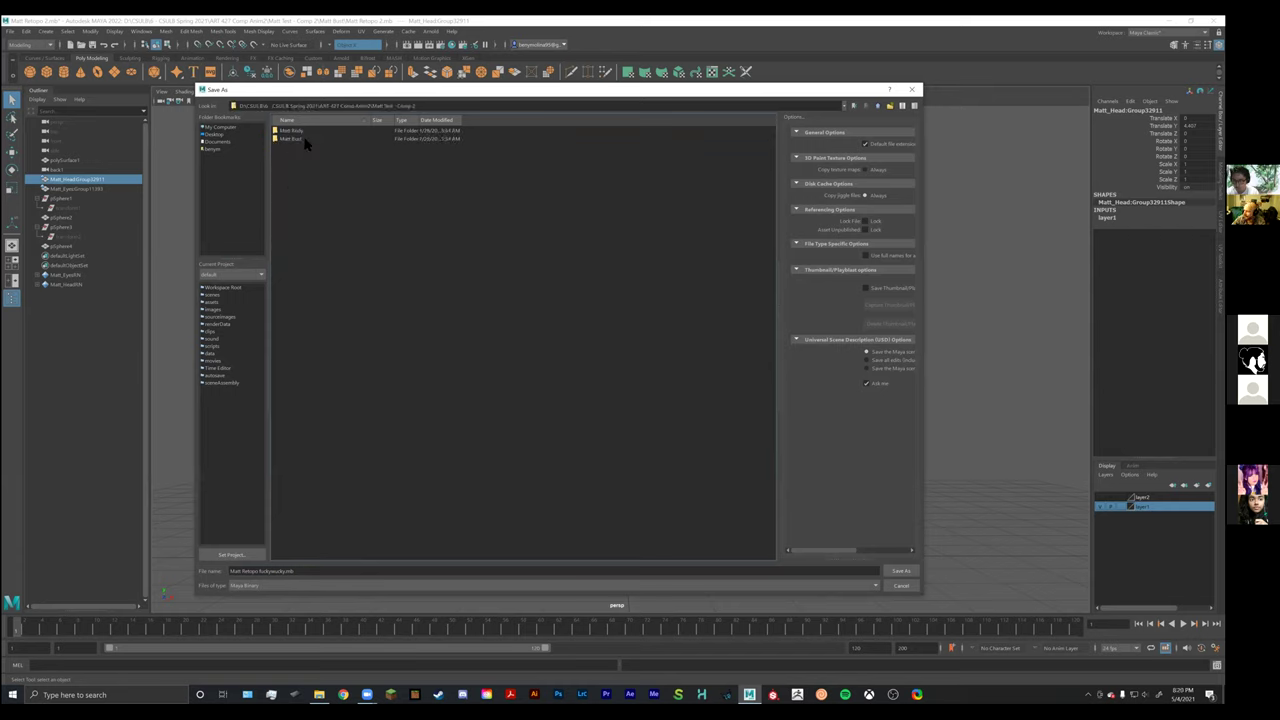
double_click(298, 140)
click(901, 571)
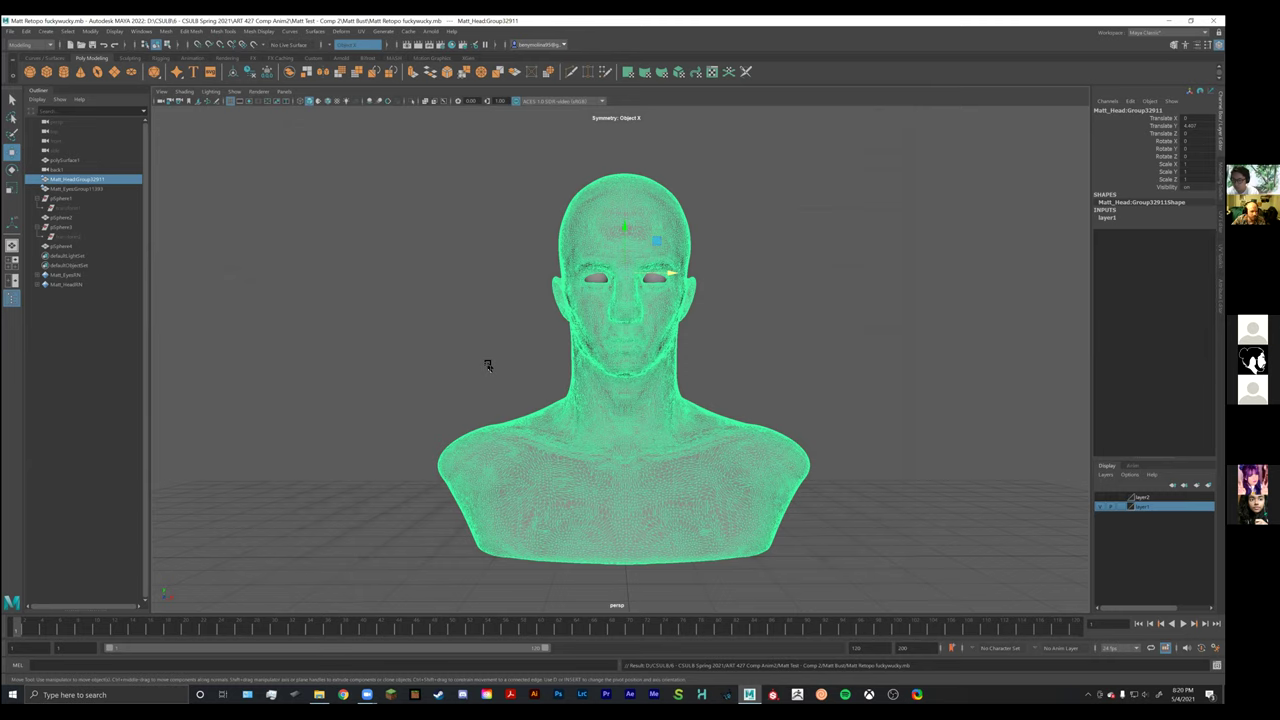
Import the objects from the Matt_HeadRN reference into the scene through the Reference Editor.
click(10, 31)
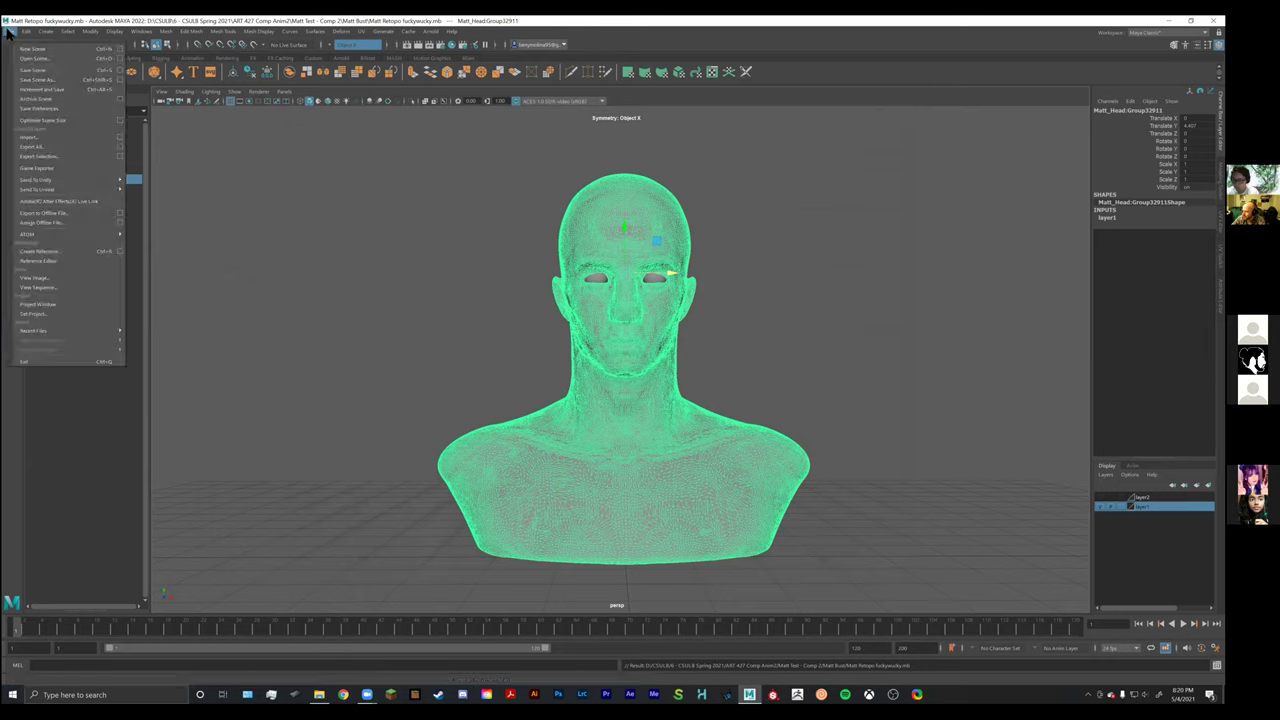
click(50, 261)
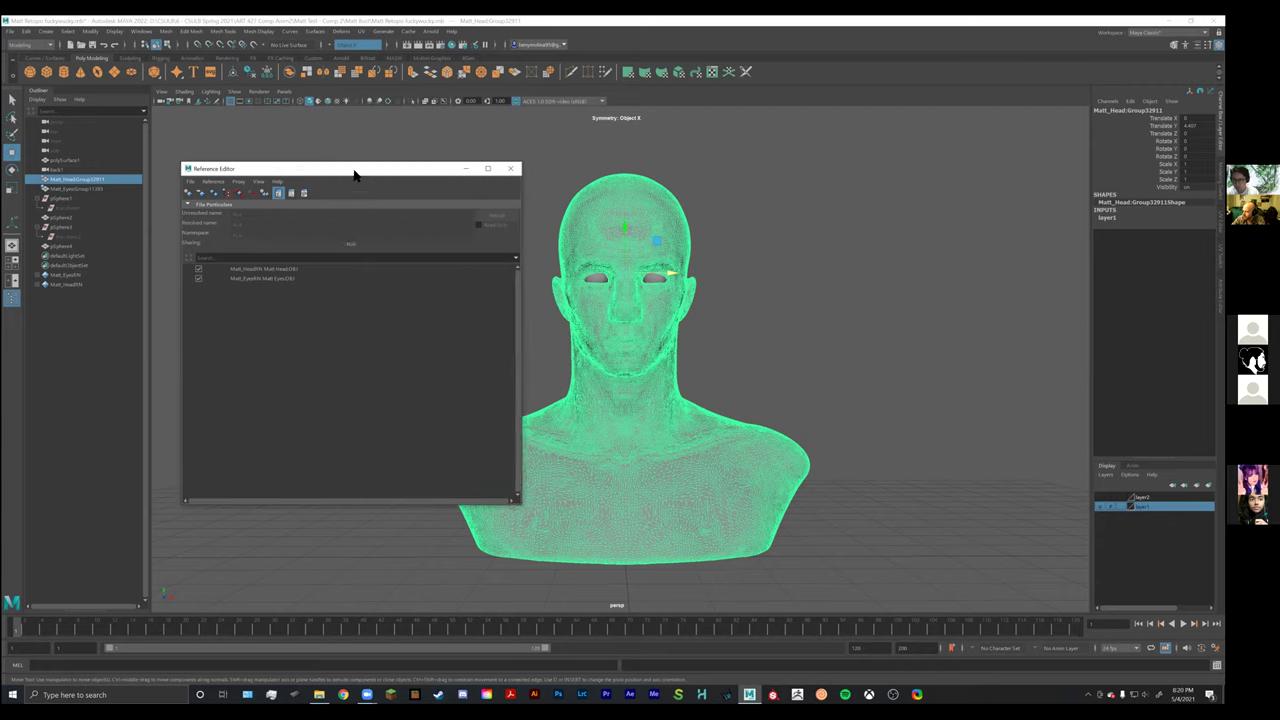
click(259, 271)
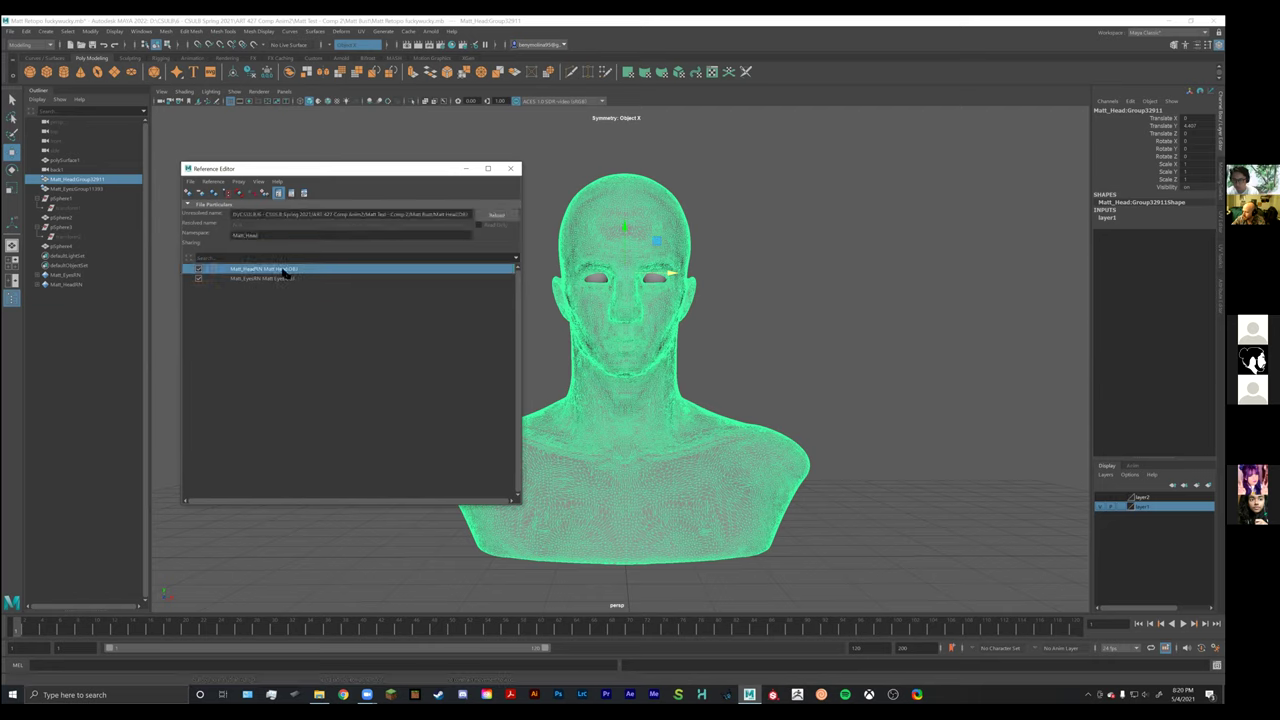
right_click(287, 270)
mouse_move(309, 274)
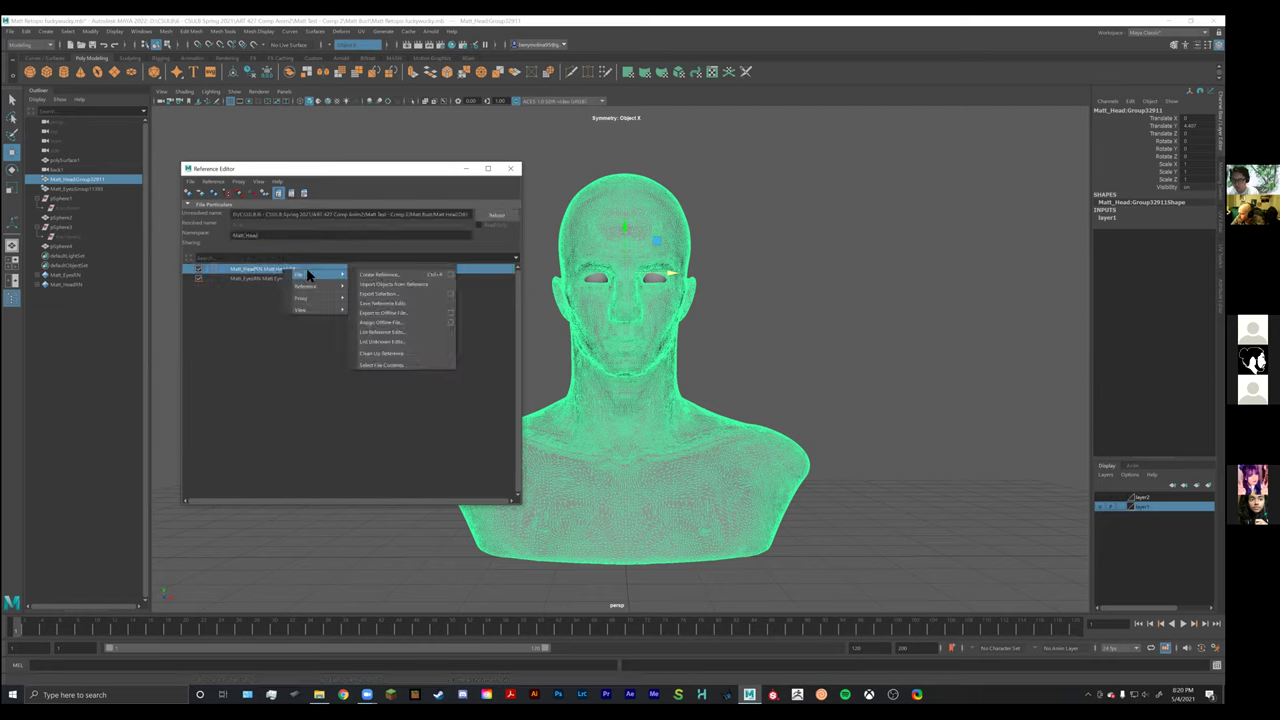
click(397, 286)
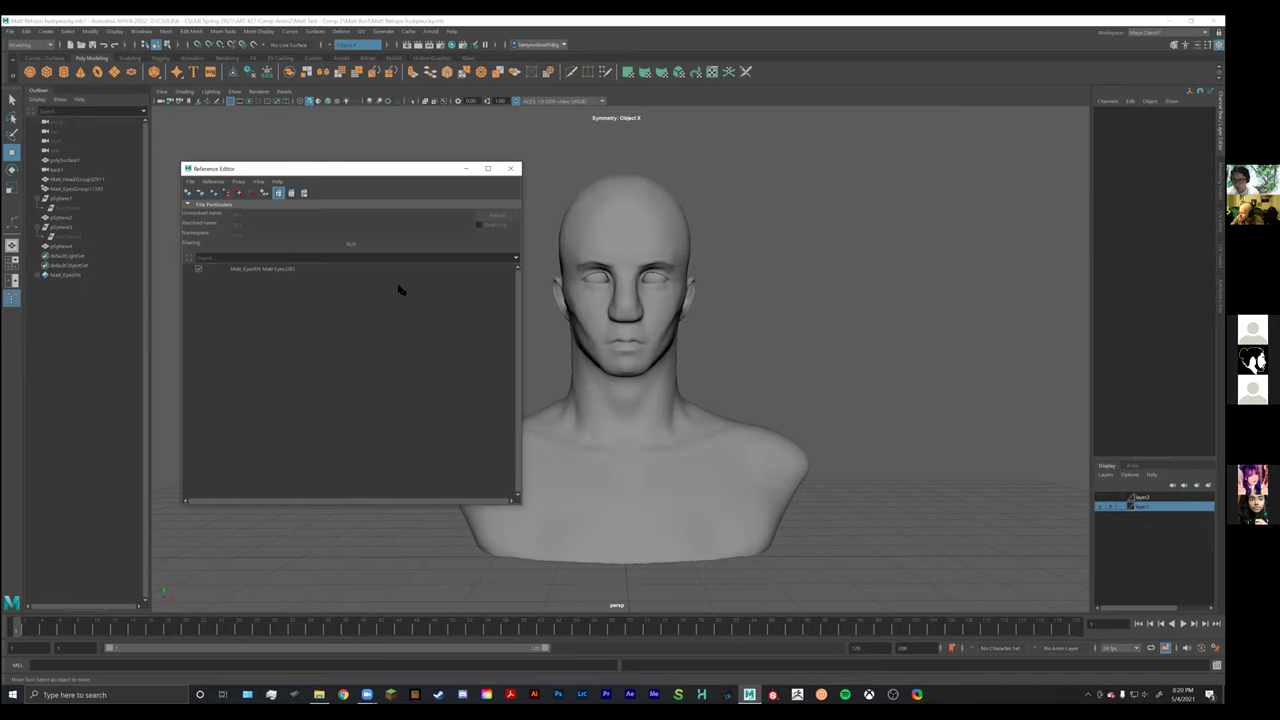
Import the objects from the Matt_EyesRN reference into the scene and close the Reference Editor.
right_click(271, 269)
mouse_move(315, 275)
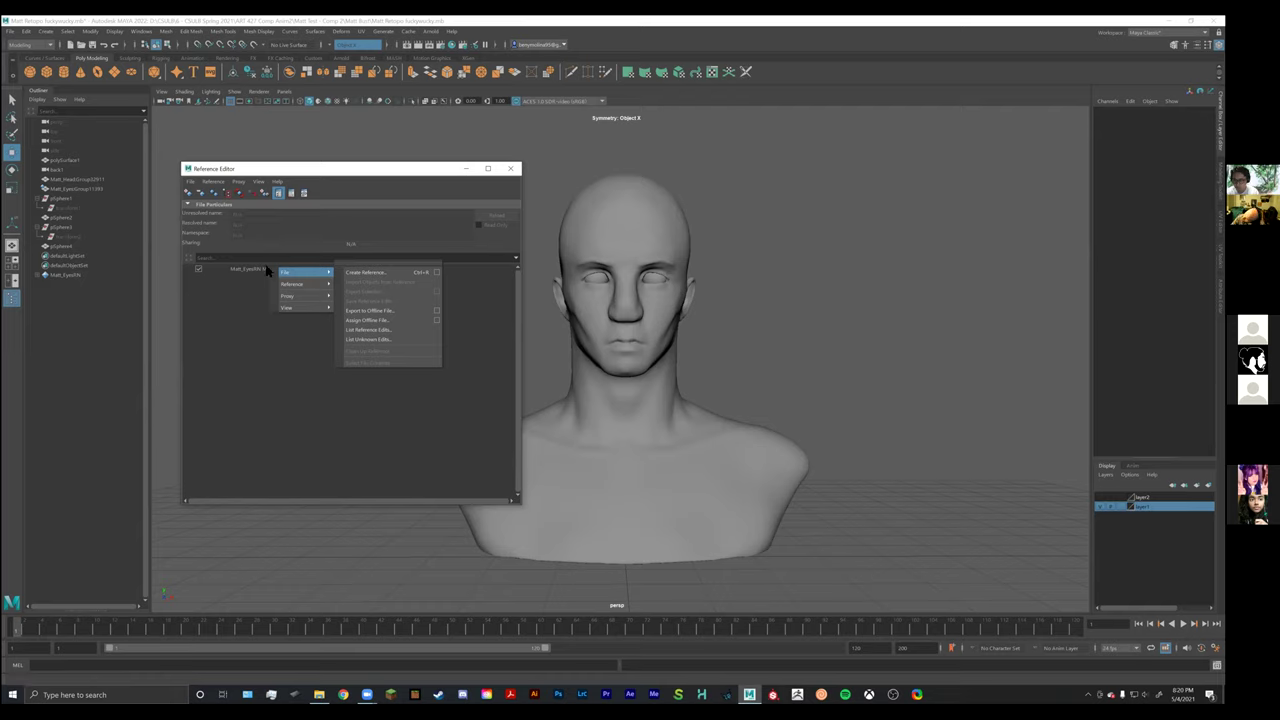
click(252, 272)
right_click(249, 270)
mouse_move(297, 281)
click(342, 285)
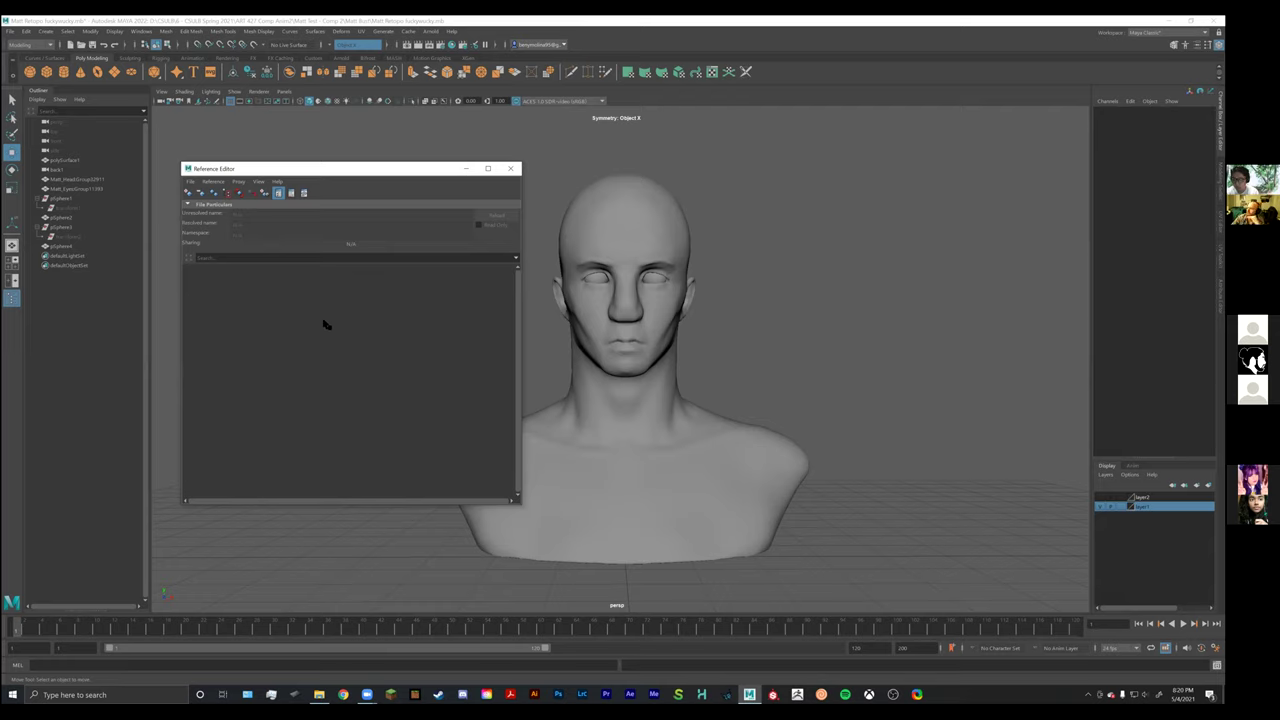
click(510, 168)
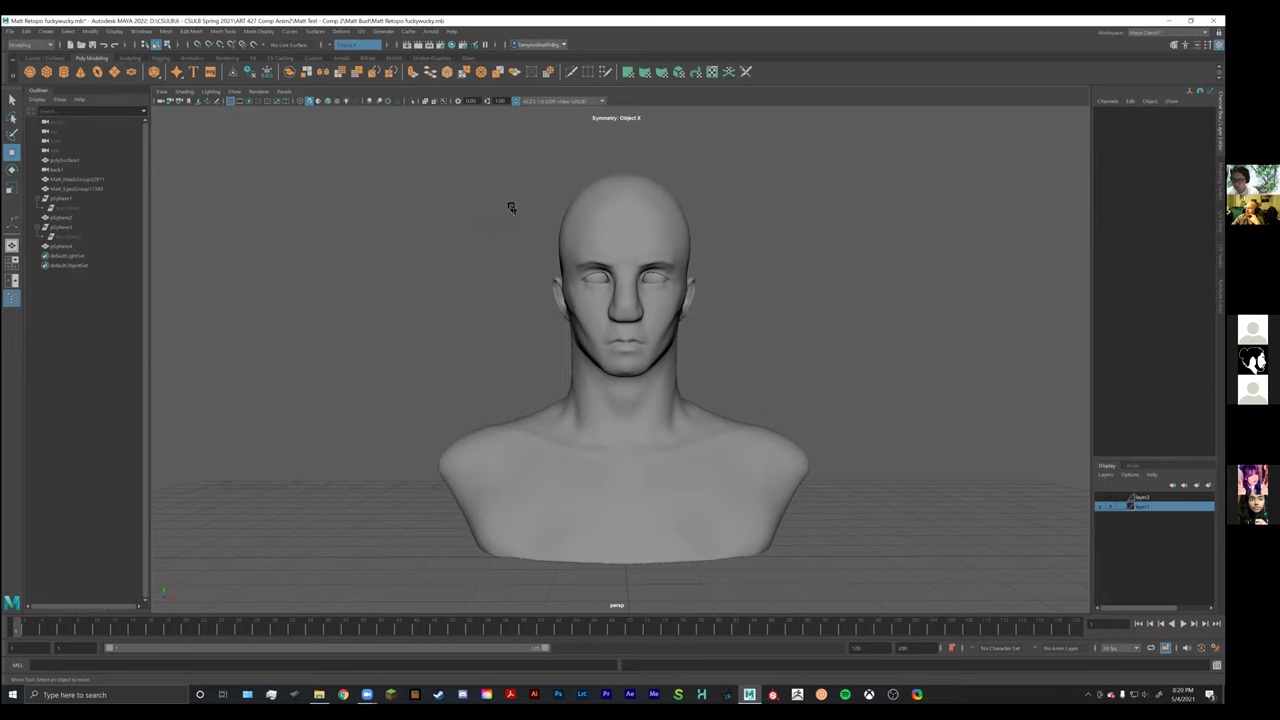
Delete the construction history of all objects in the scene.
click(8, 33)
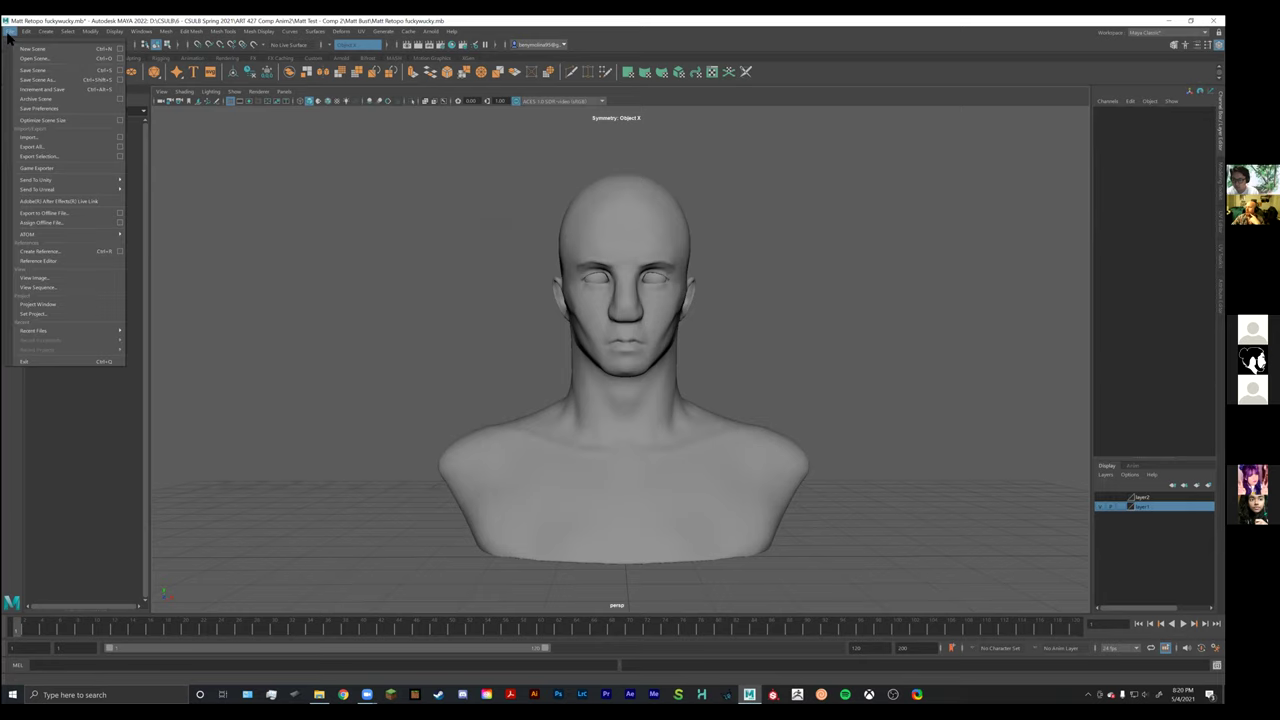
mouse_move(25, 36)
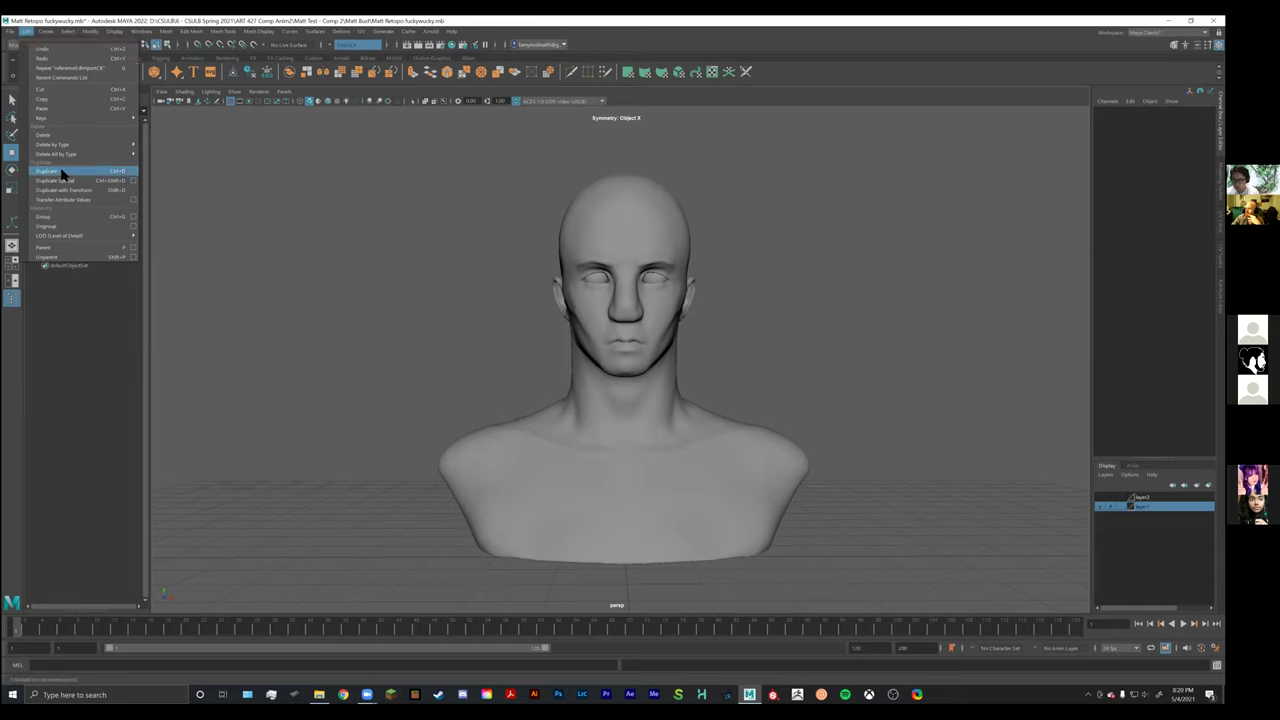
mouse_move(62, 150)
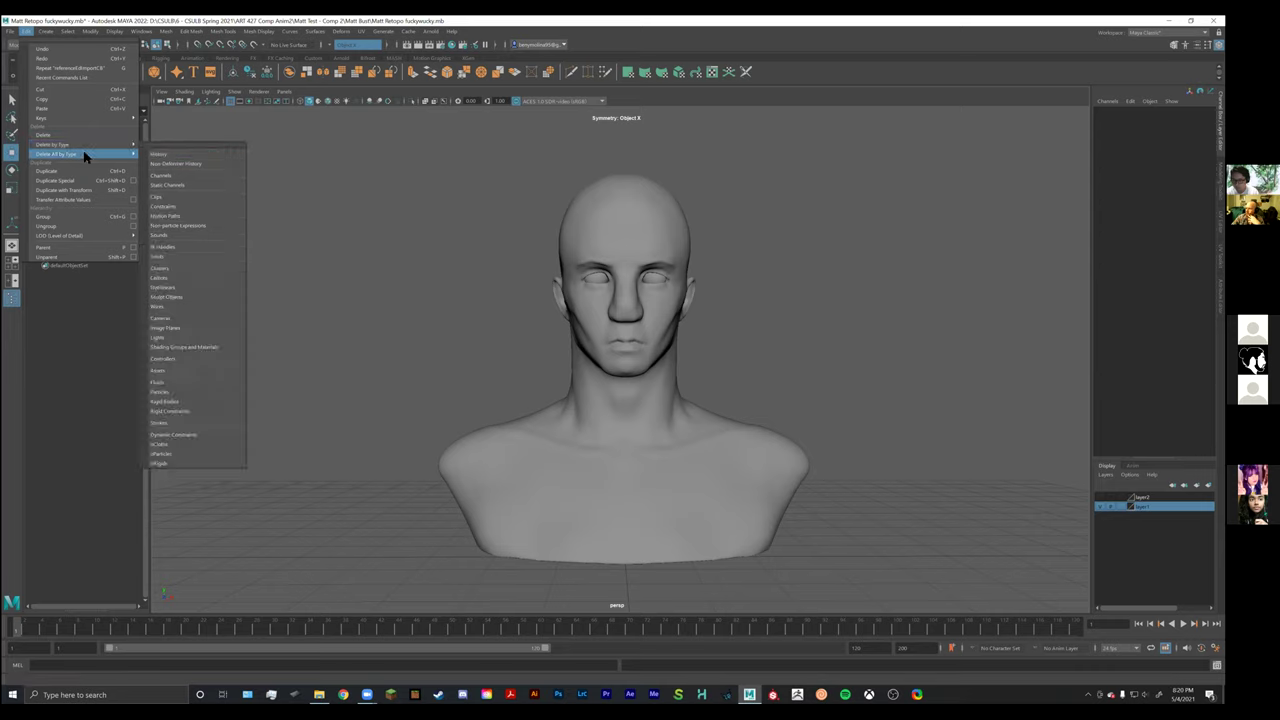
click(155, 155)
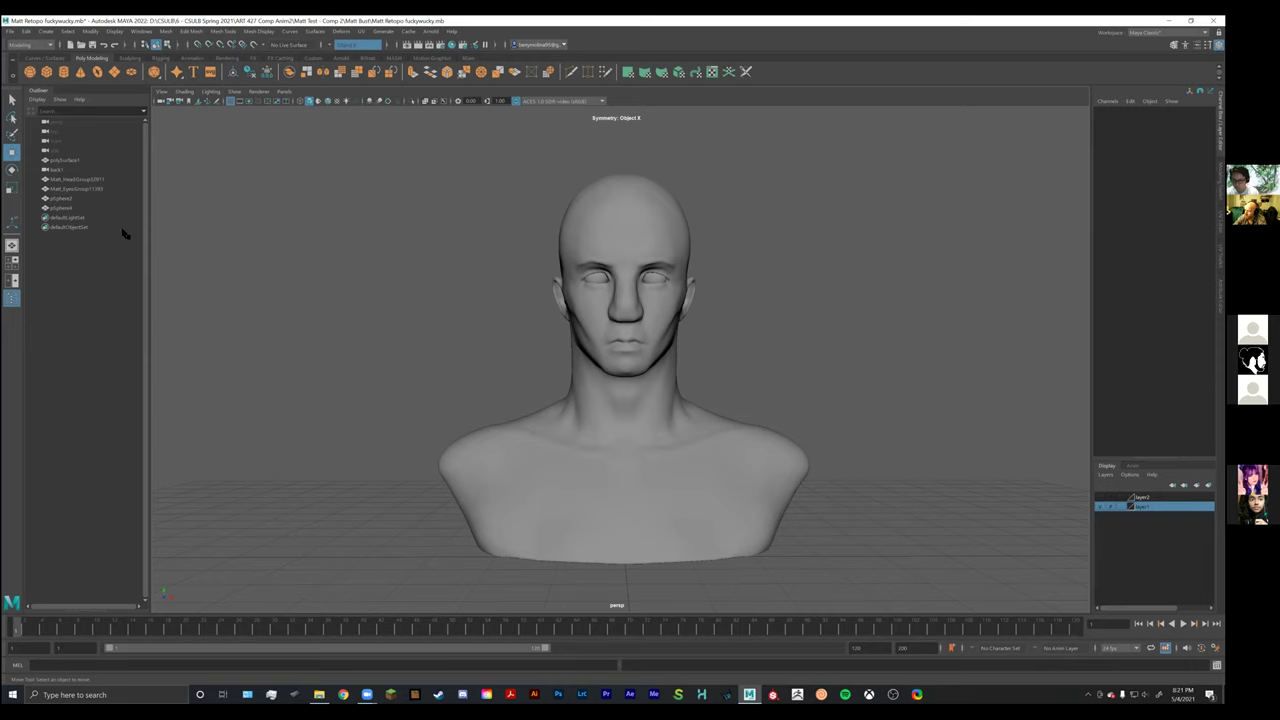
Show layer2 and group the low-poly meshes pSphere2, pSphere4 and polySurface1 together.
click(60, 198)
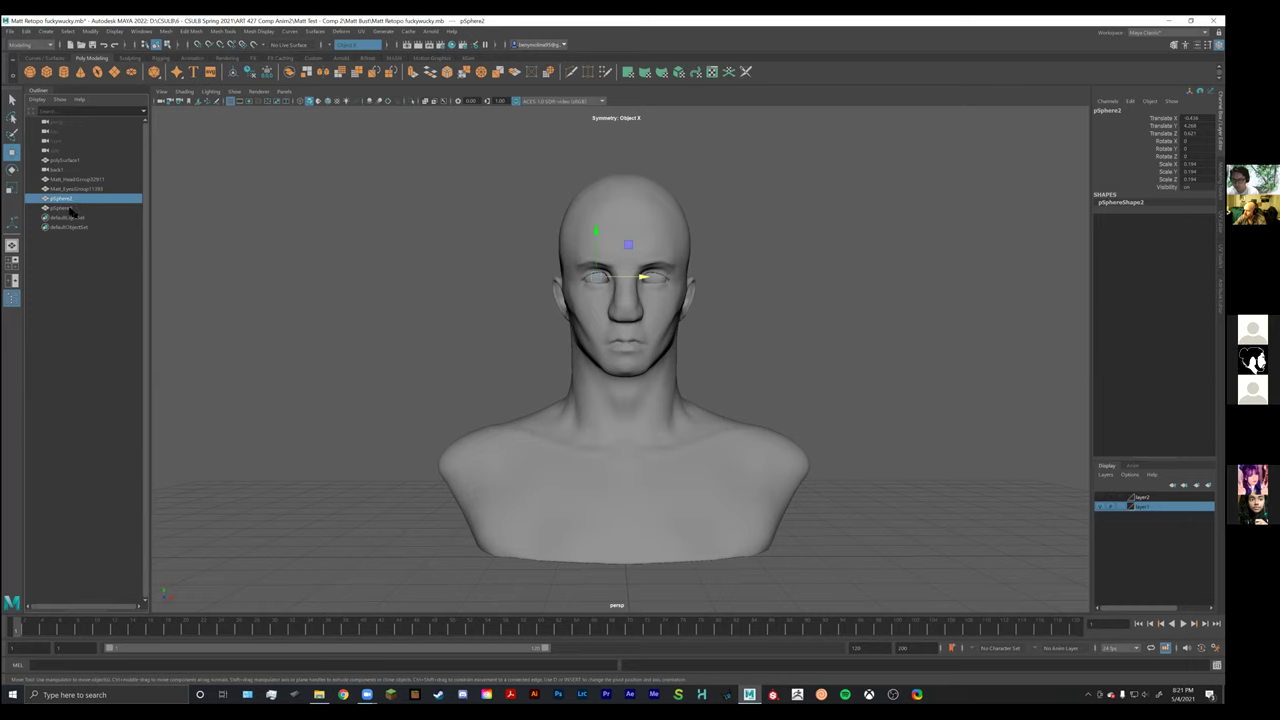
click(70, 208)
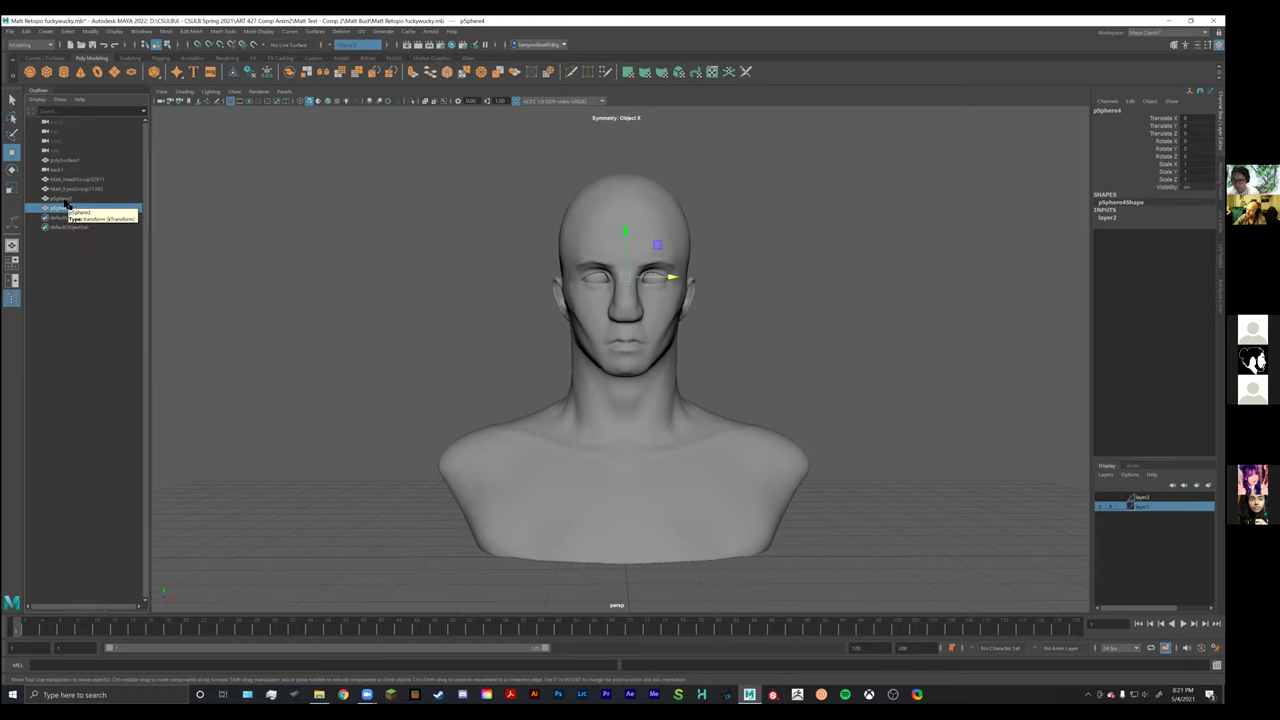
click(63, 199)
shift+click(66, 208)
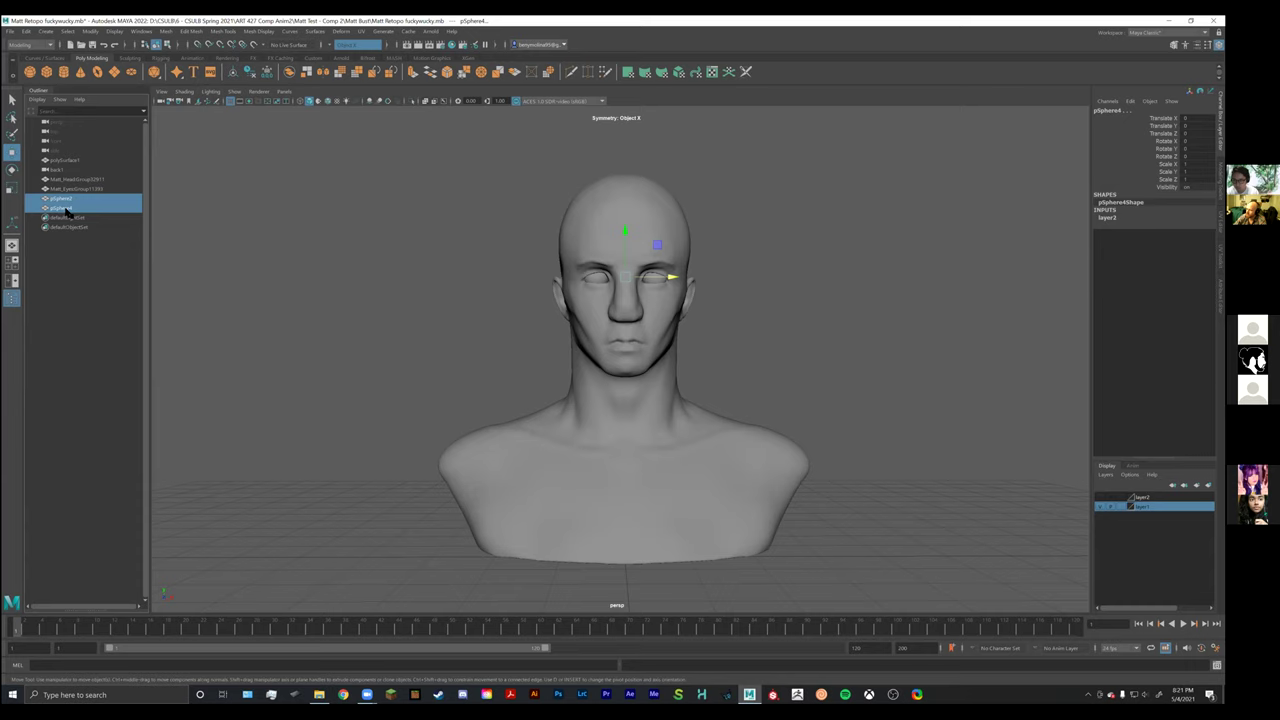
ctrl+click(68, 162)
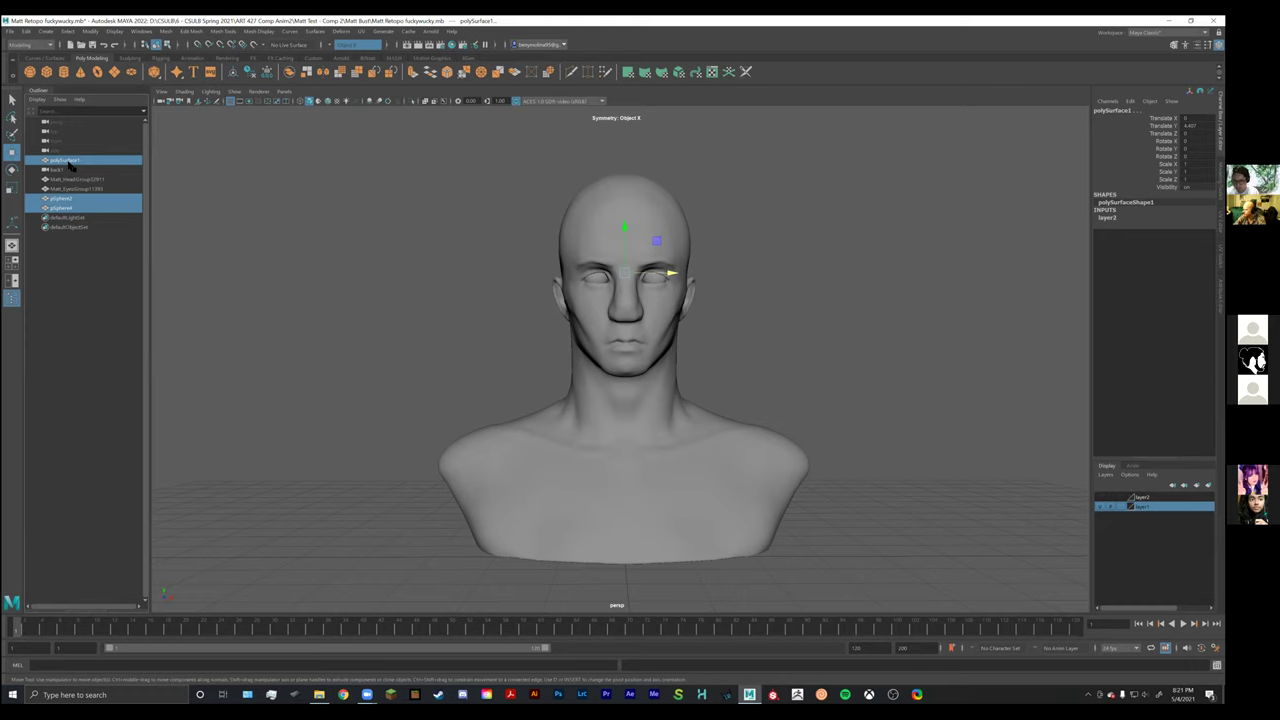
click(1102, 499)
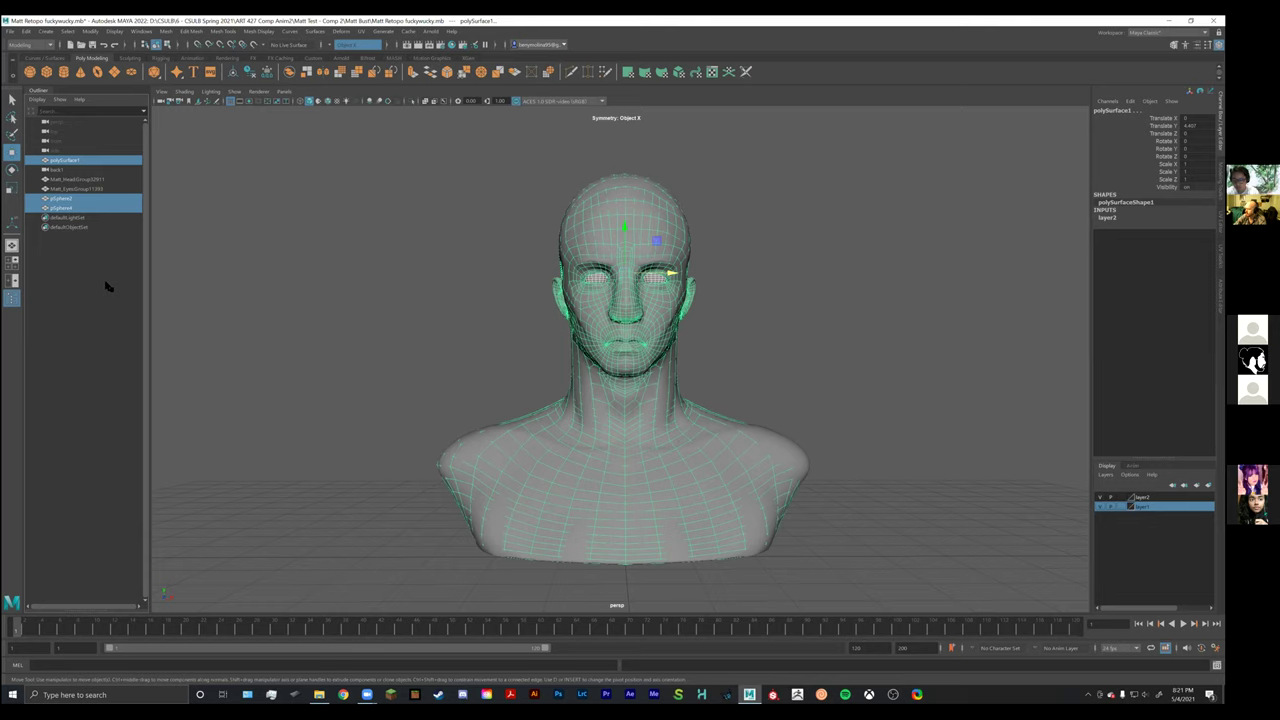
key(ctrl+g)
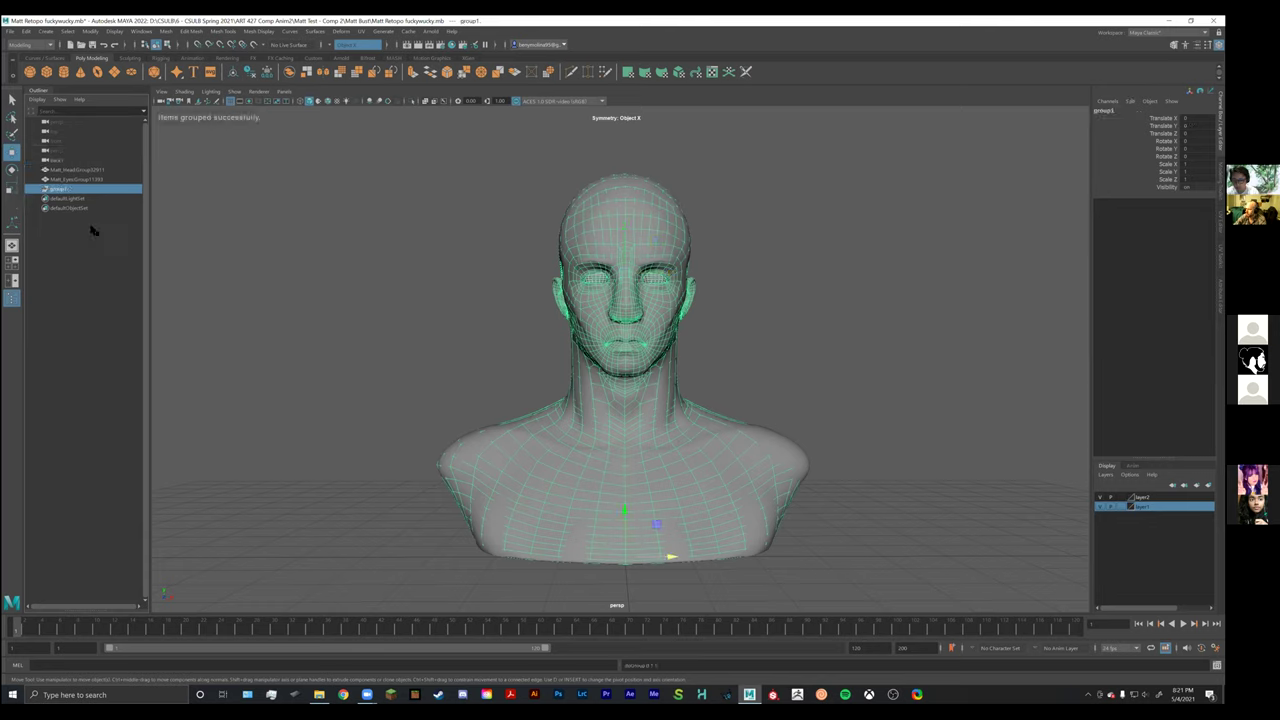
Expand the new group of low-poly meshes, rename it as Low_Poly and clear the selection.
click(37, 190)
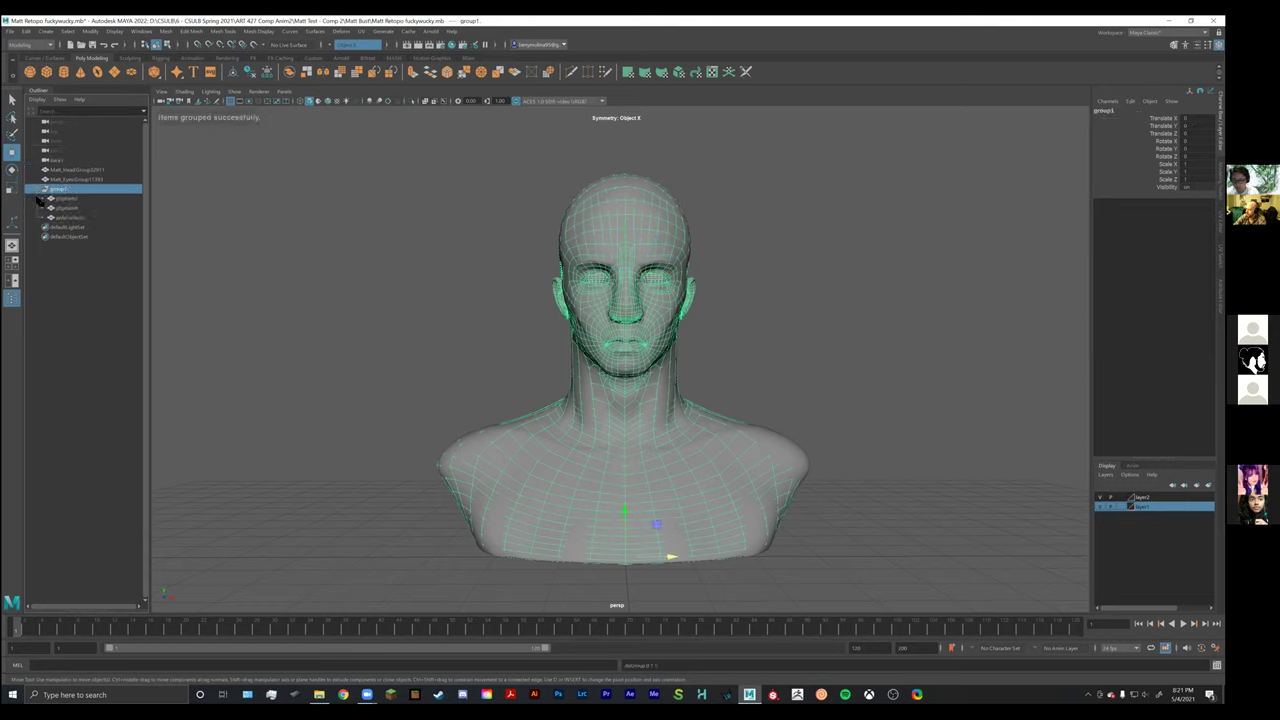
right_click(64, 195)
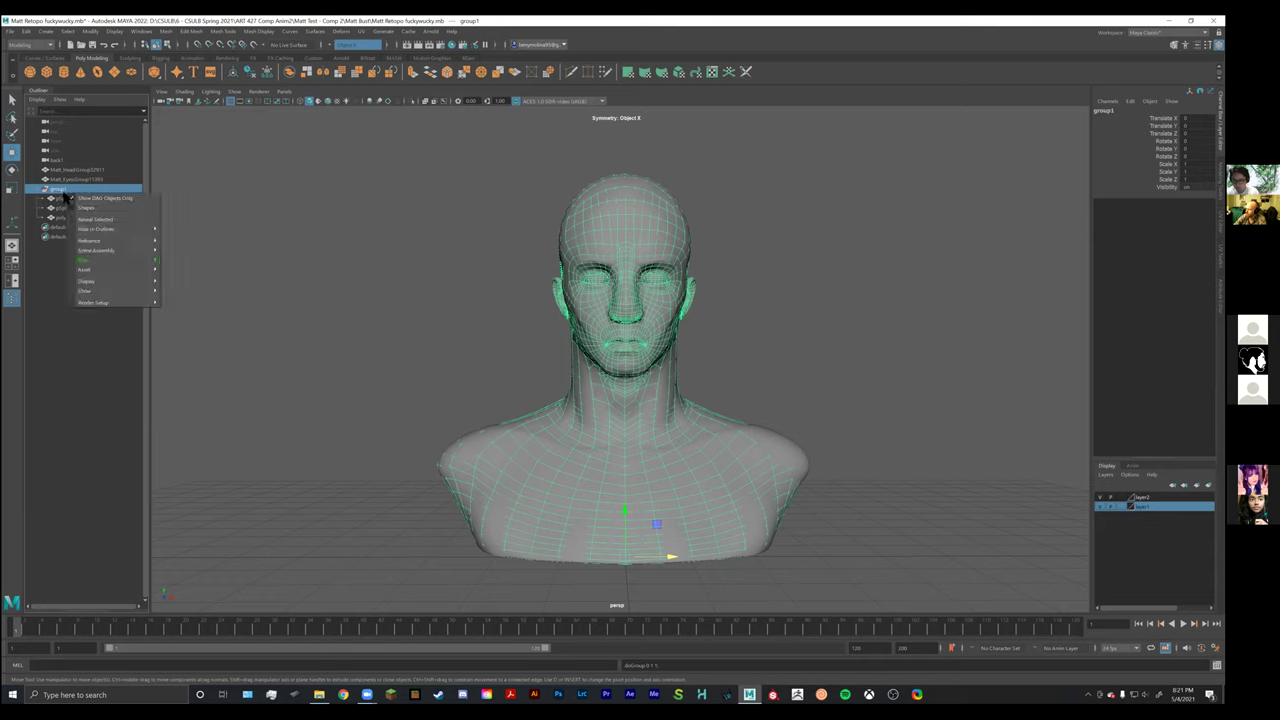
click(66, 258)
click(58, 190)
double_click(58, 190)
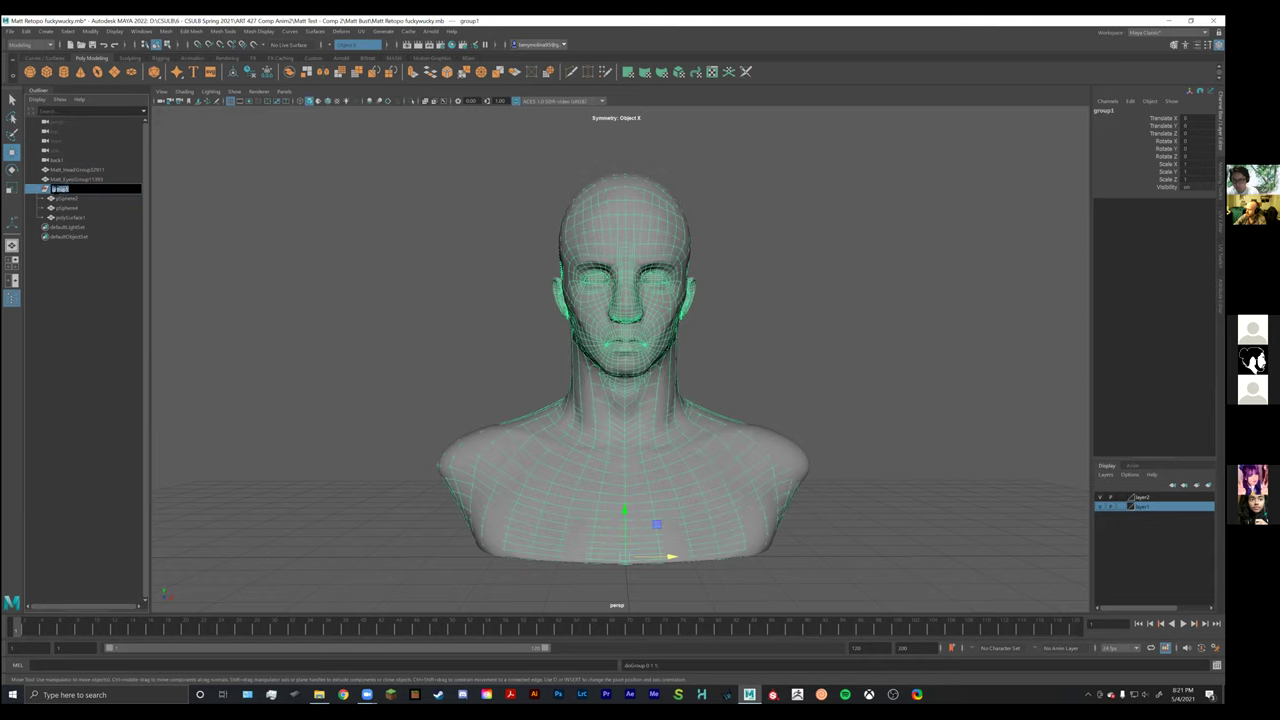
text(Lows Poly)
key(Return)
click(100, 290)
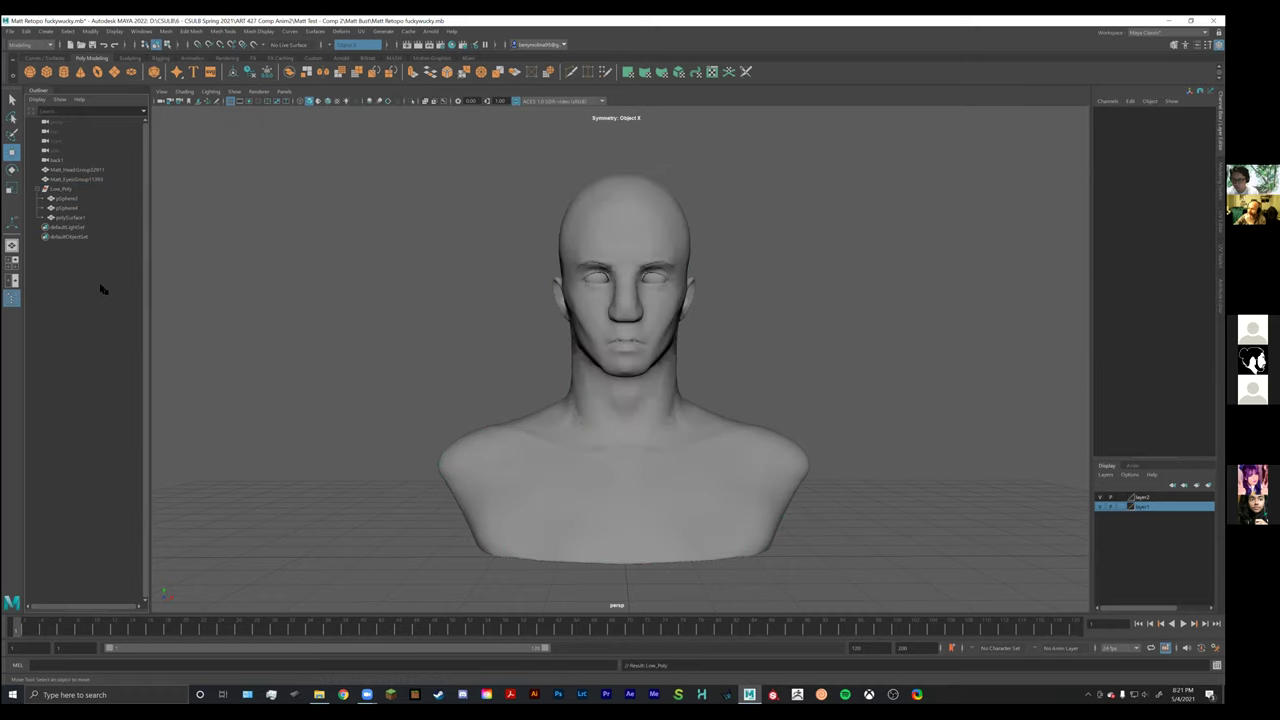
Rename the polySurface1 mesh in the Low_Poly group as face_low.
click(70, 218)
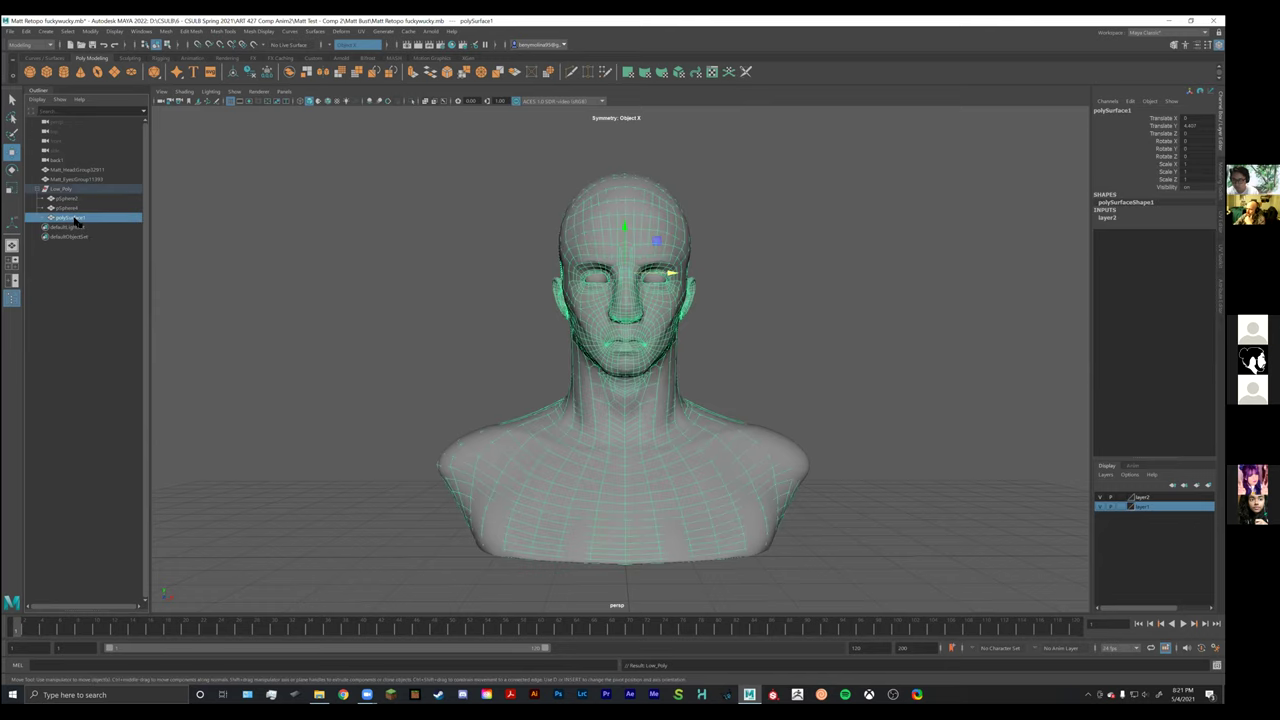
double_click(75, 221)
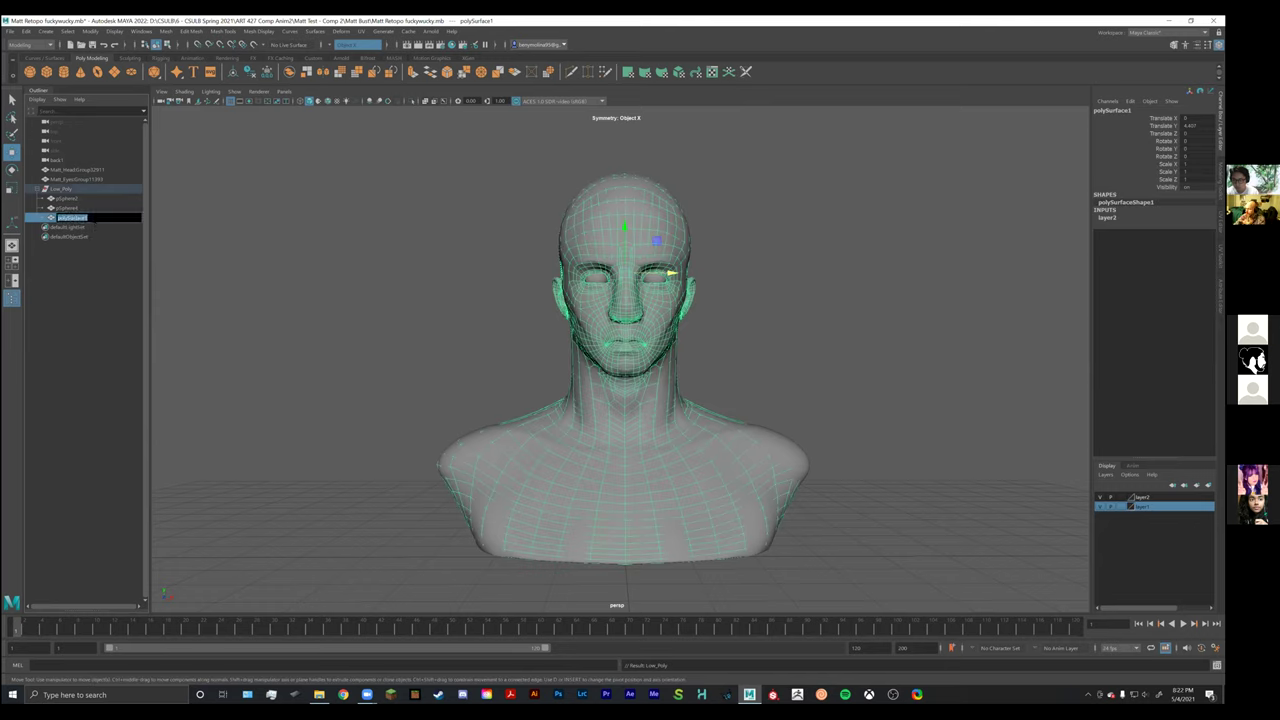
key(BackSpace)
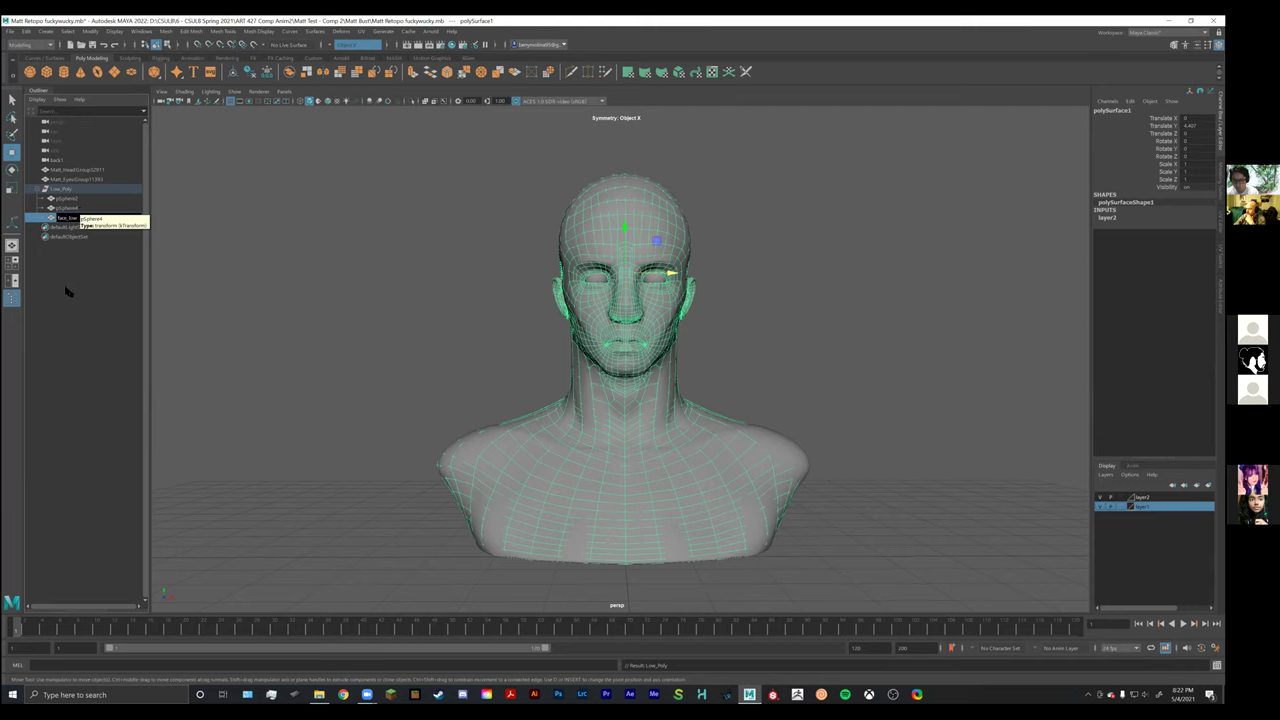
key(Return)
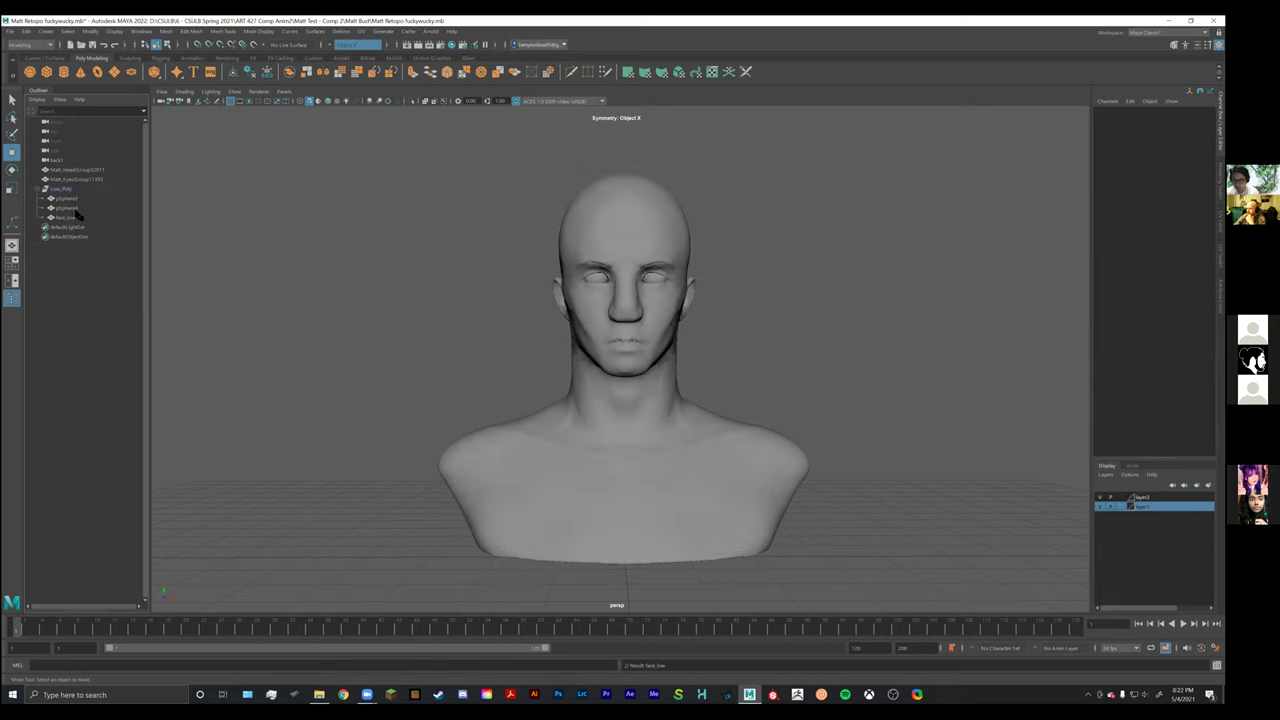
Examine which parts of the bust pSphere2, pSphere4 and the Matt_Head and Matt_Eyes meshes represent.
click(70, 208)
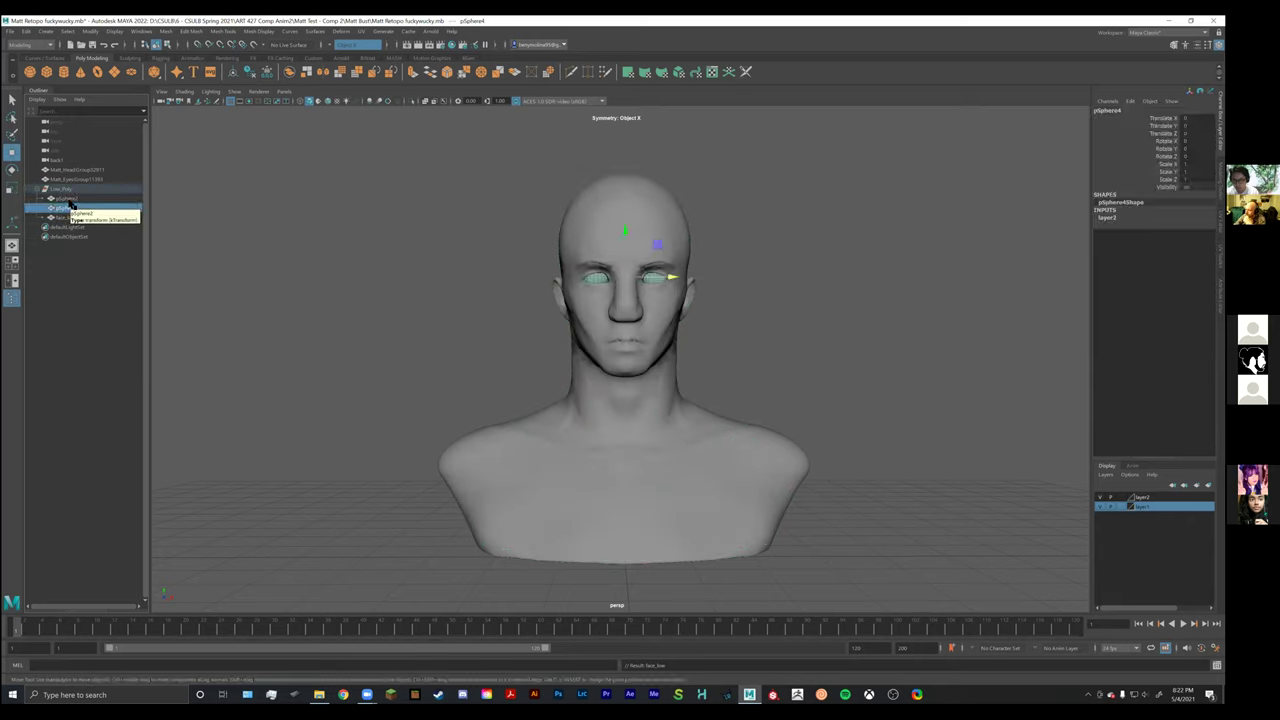
click(74, 277)
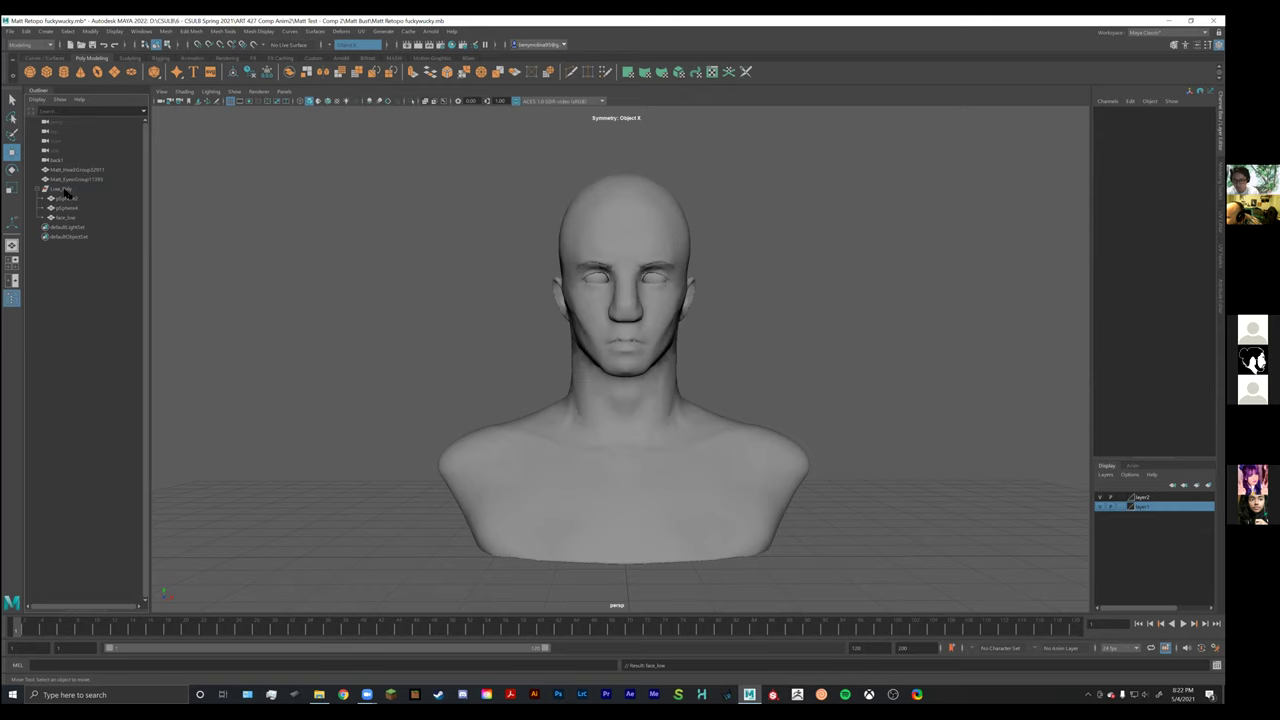
click(70, 199)
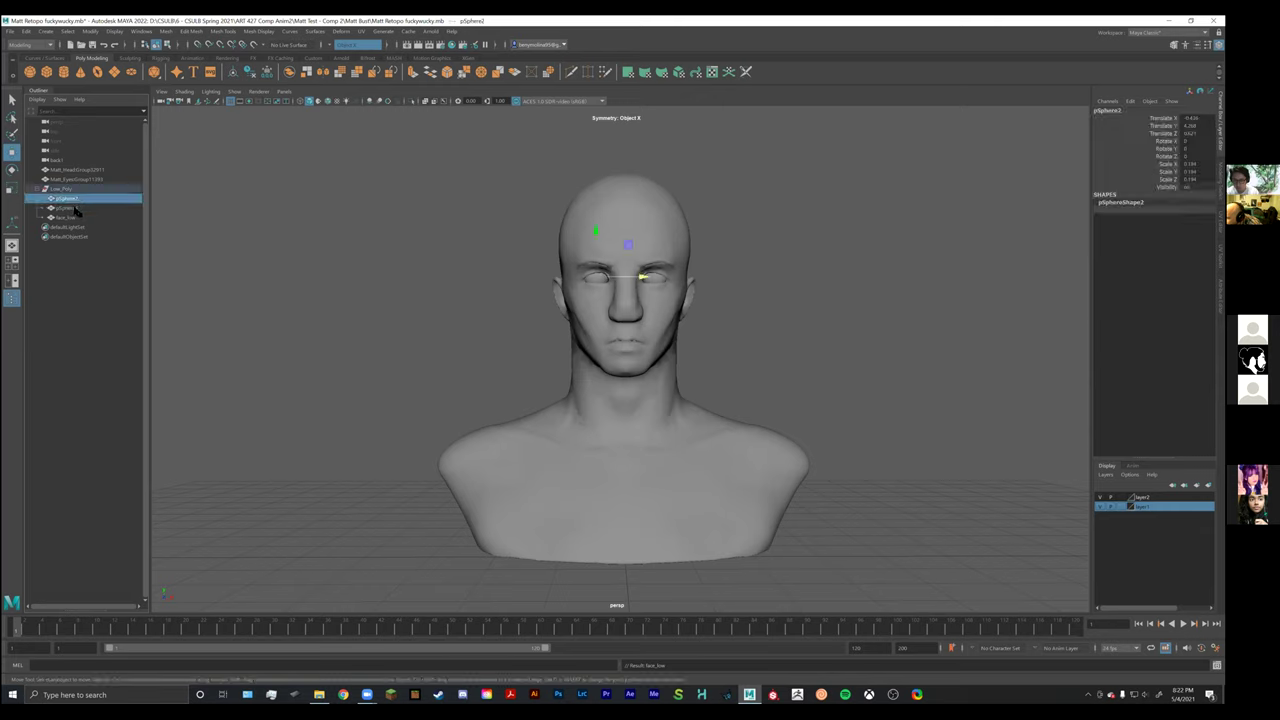
click(76, 208)
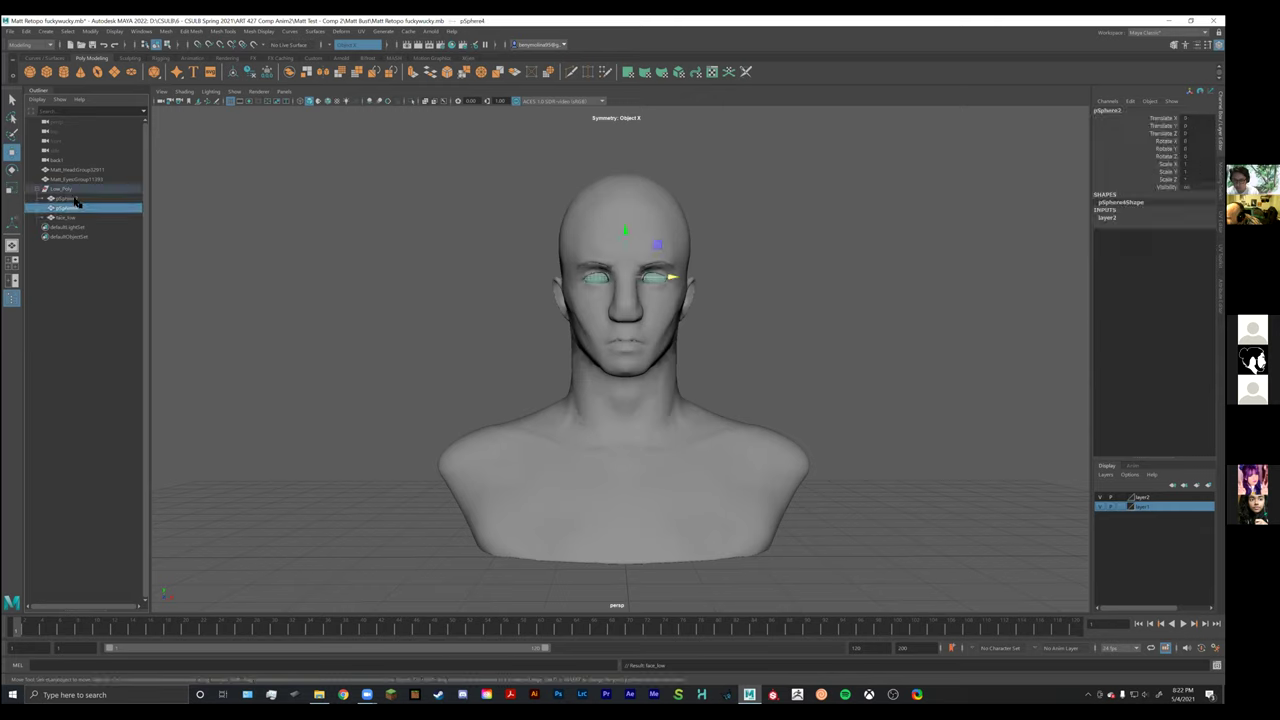
click(78, 171)
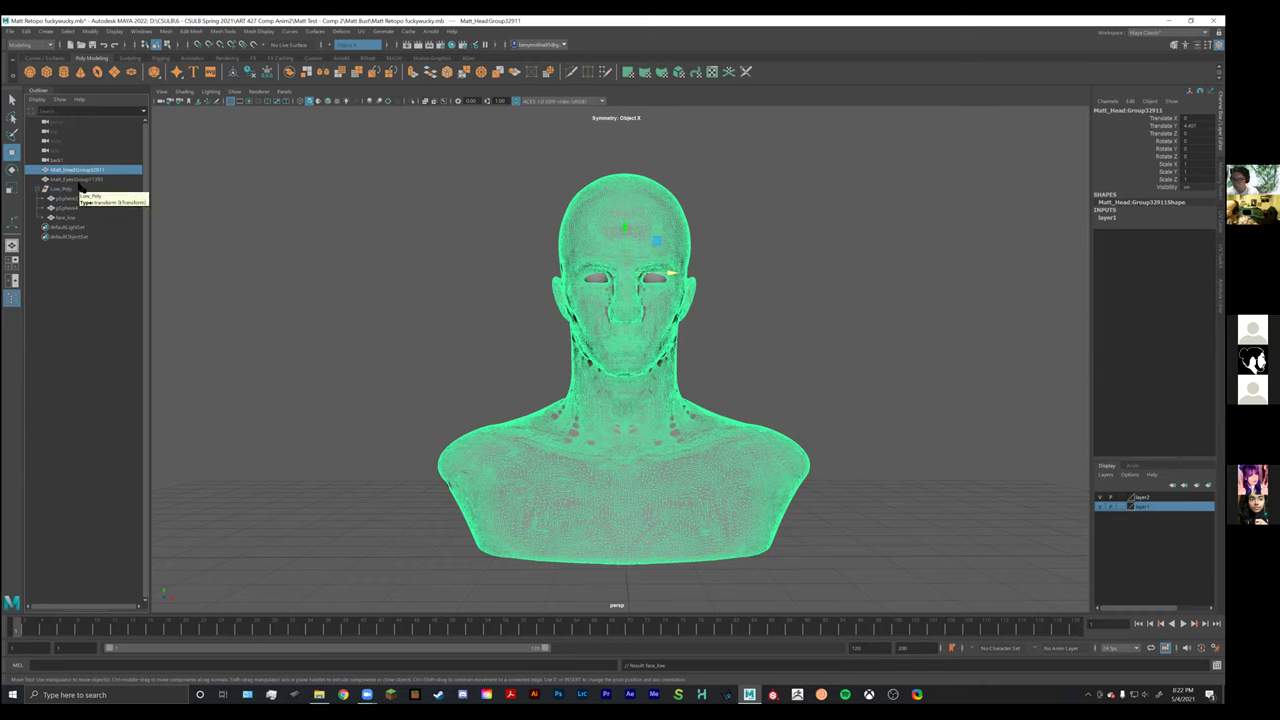
click(80, 179)
click(80, 170)
click(82, 178)
click(82, 170)
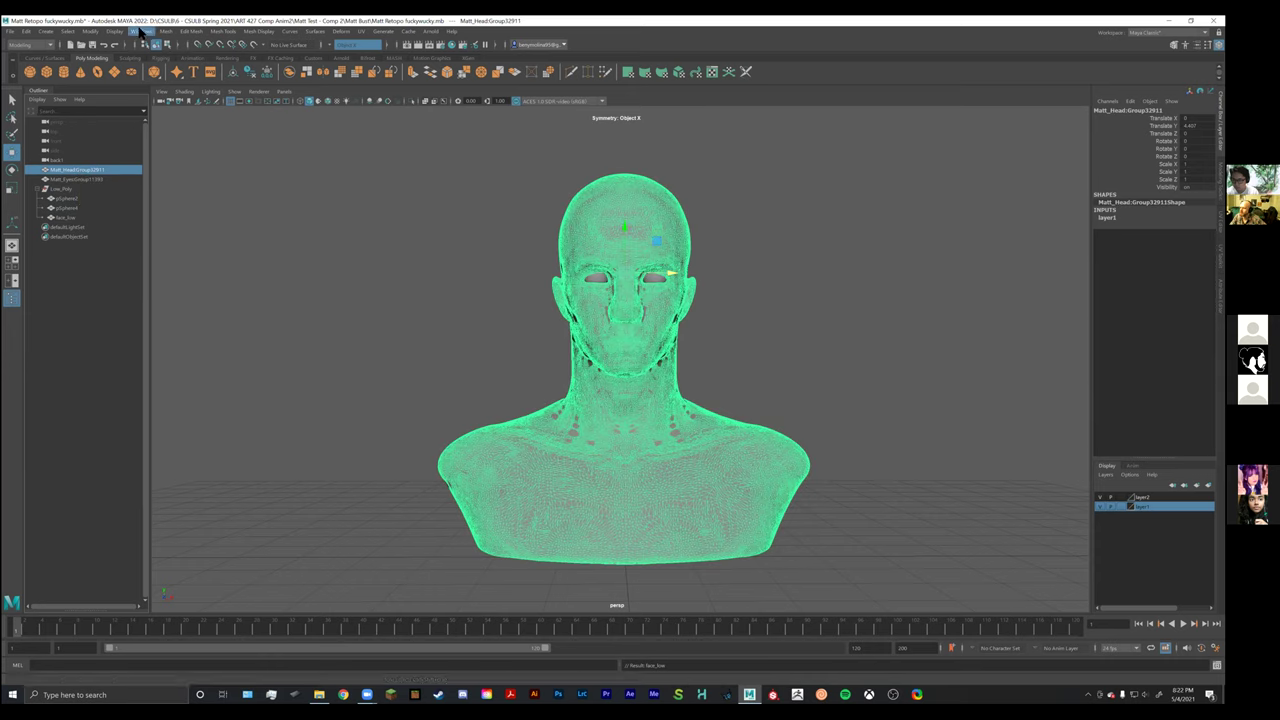
Open the Namespace Editor and delete the Matt_Head namespace, merging its contents with the root.
click(141, 31)
mouse_move(165, 70)
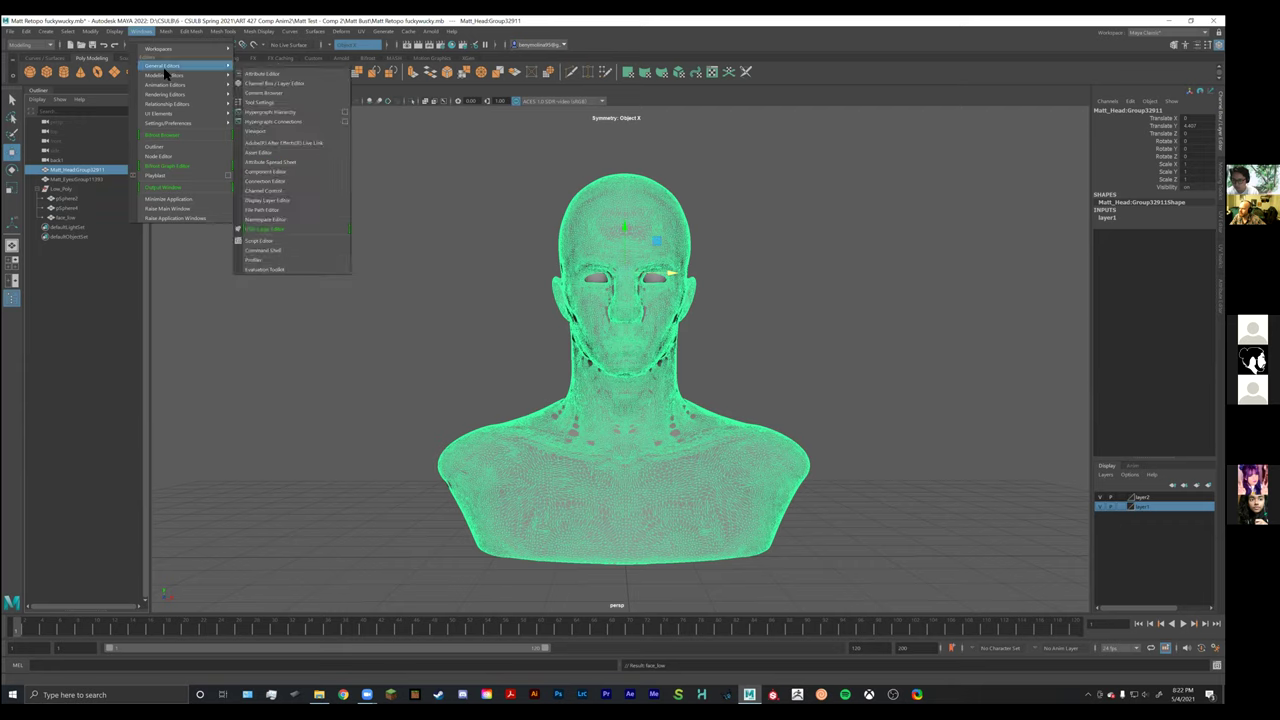
click(266, 220)
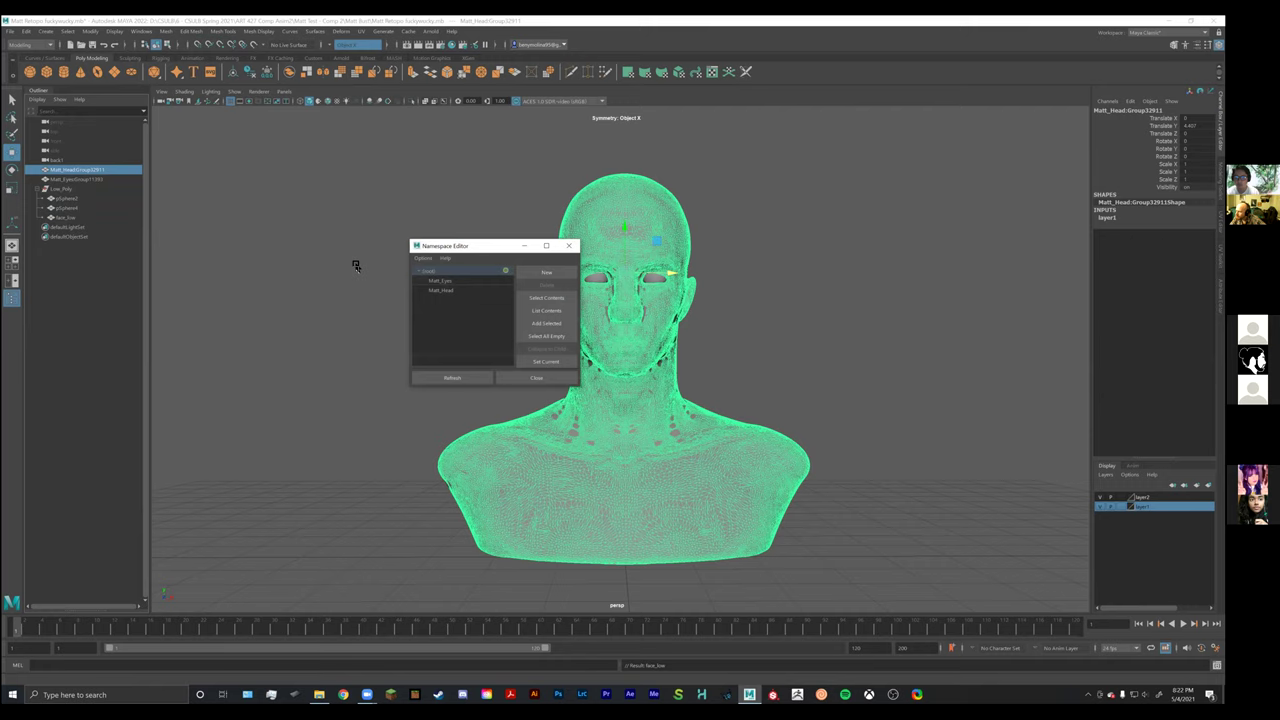
click(449, 291)
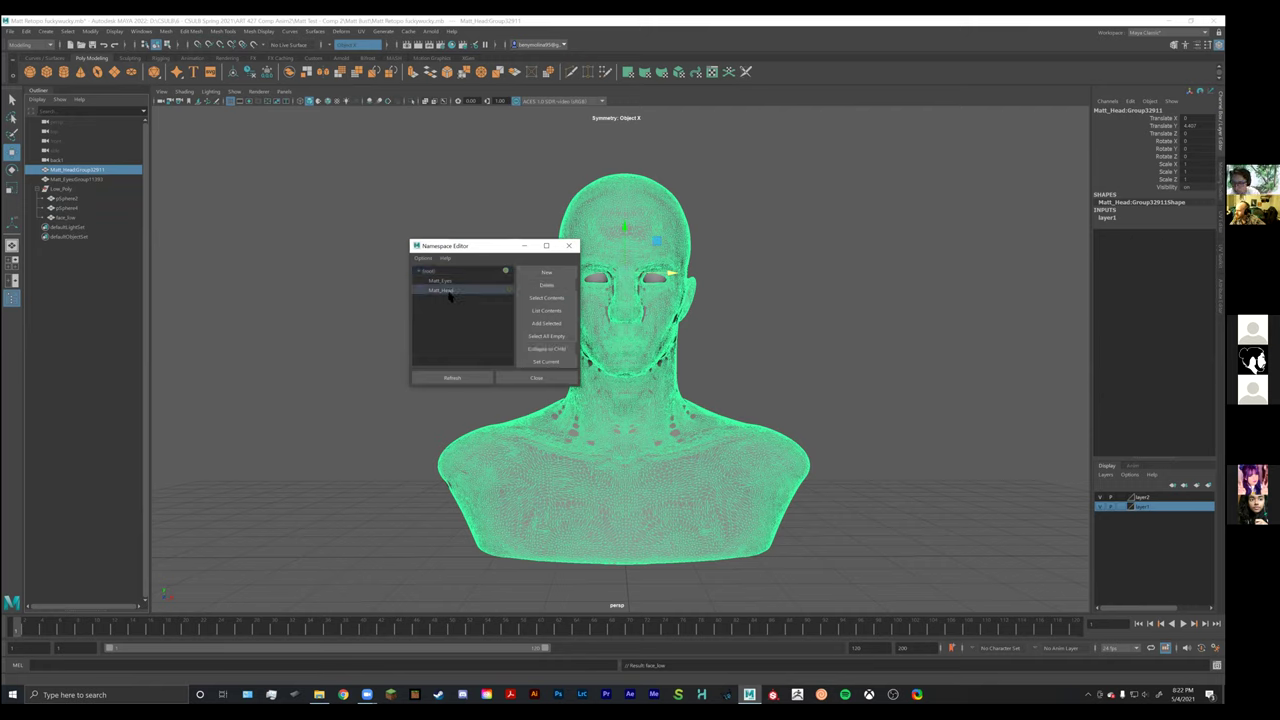
click(547, 285)
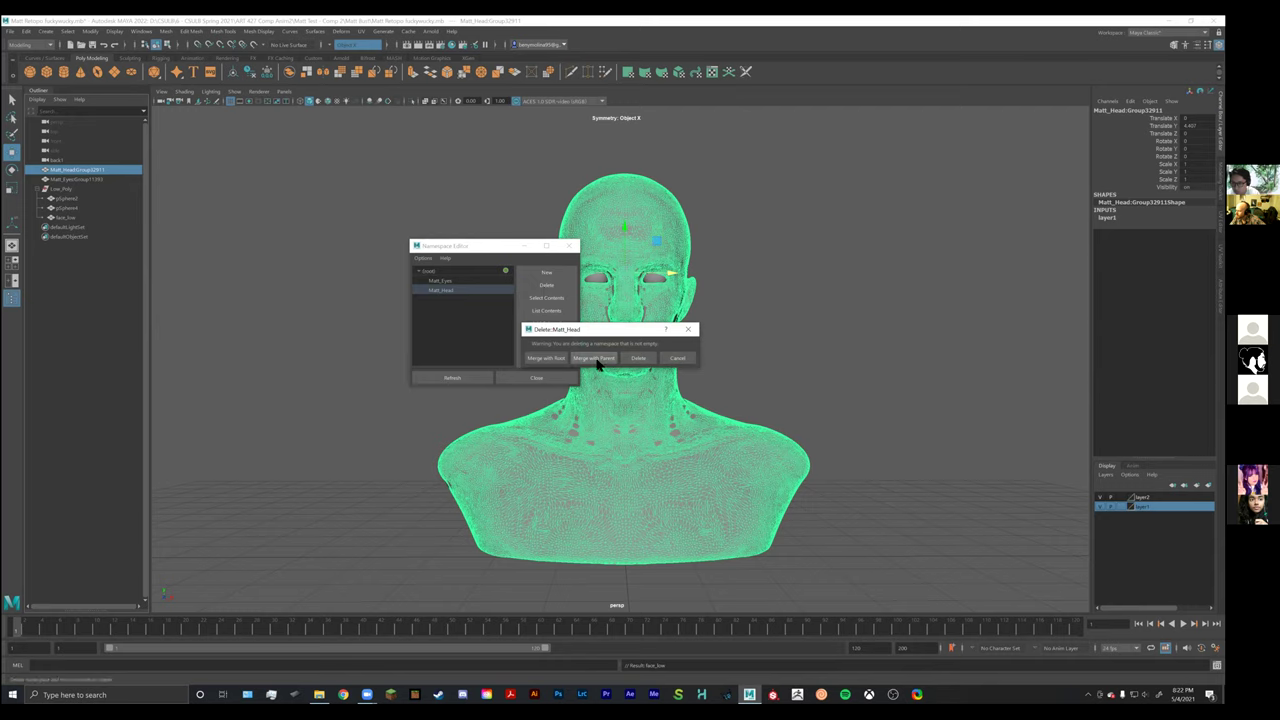
click(561, 359)
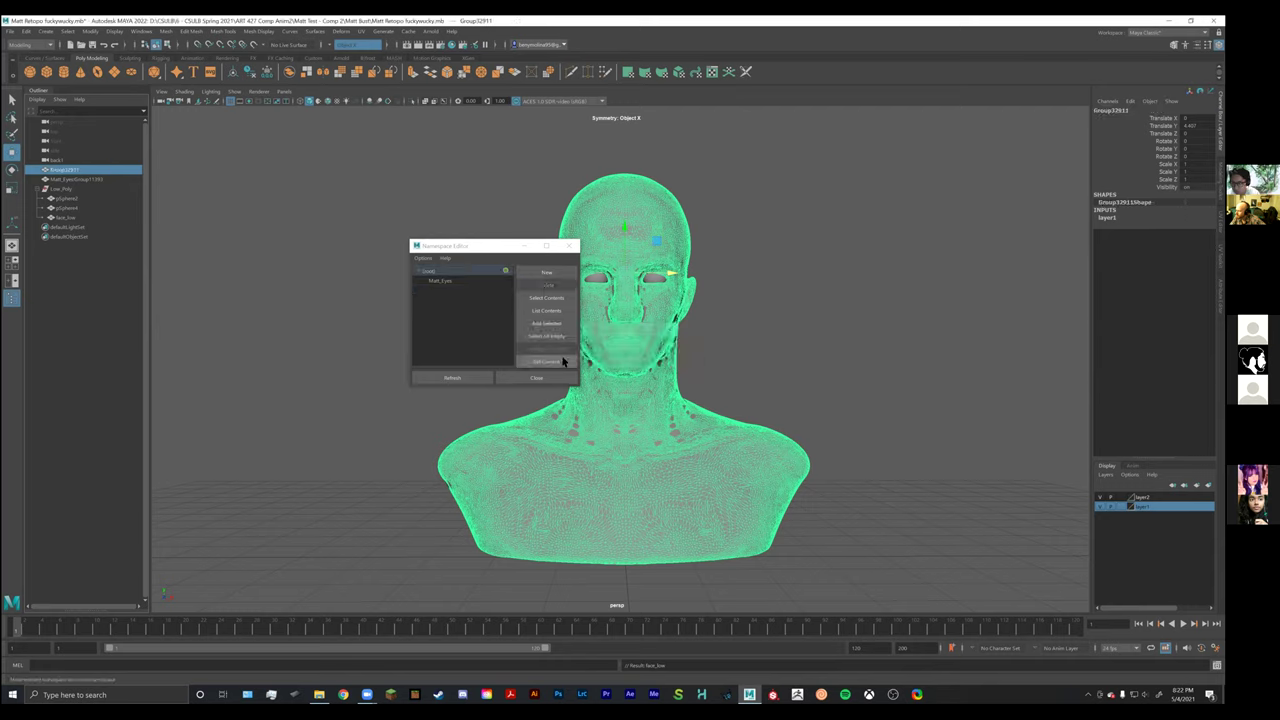
Delete the Matt_Eyes namespace, merging its contents with the root, and close the Namespace Editor.
click(441, 281)
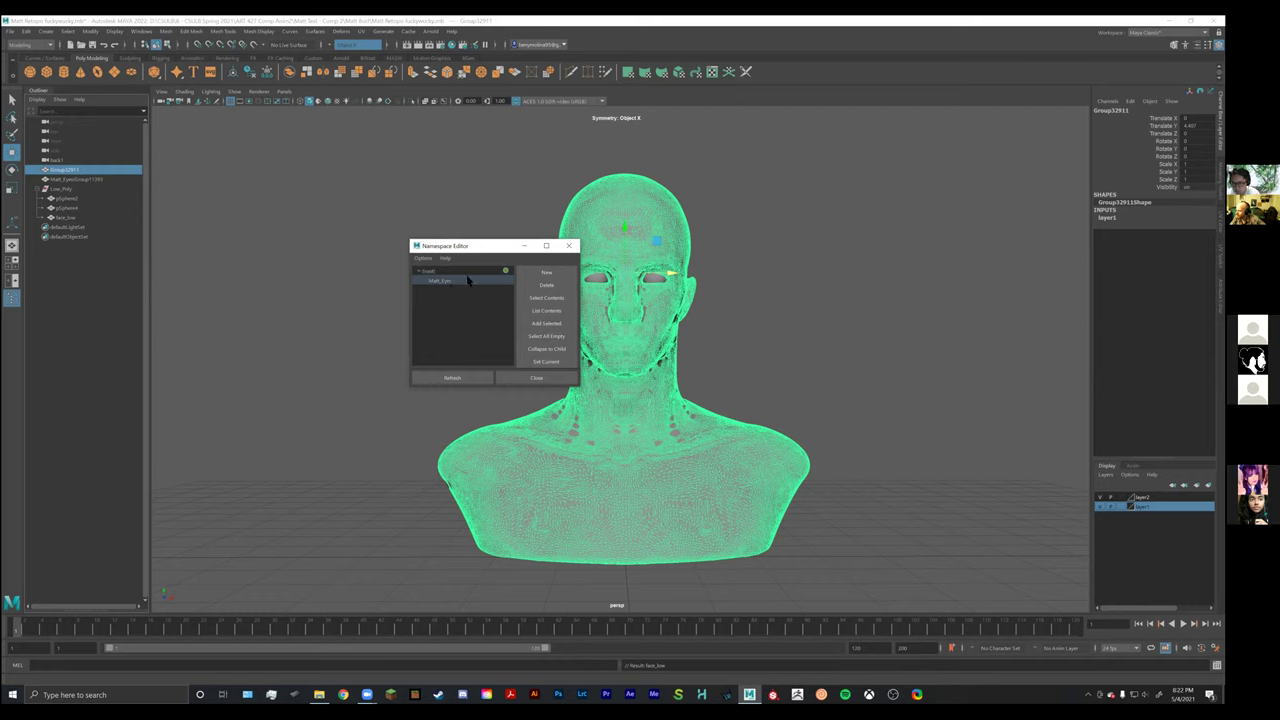
click(532, 286)
click(551, 362)
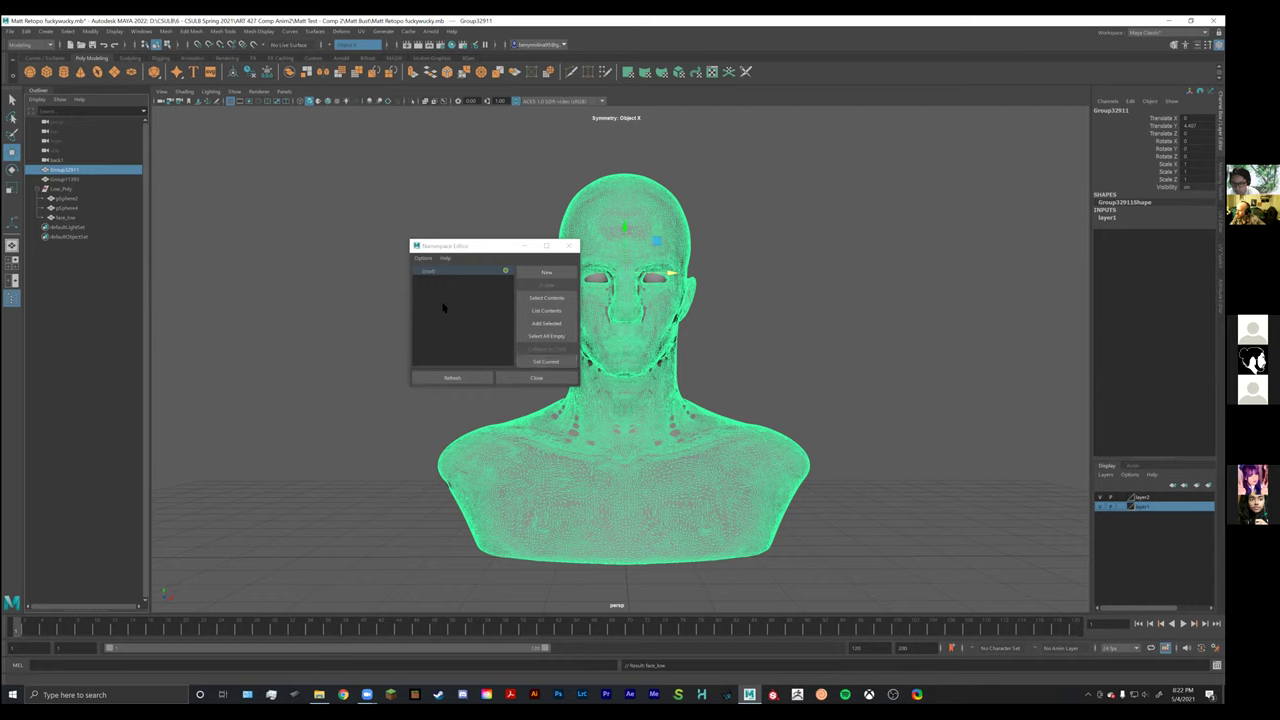
click(532, 378)
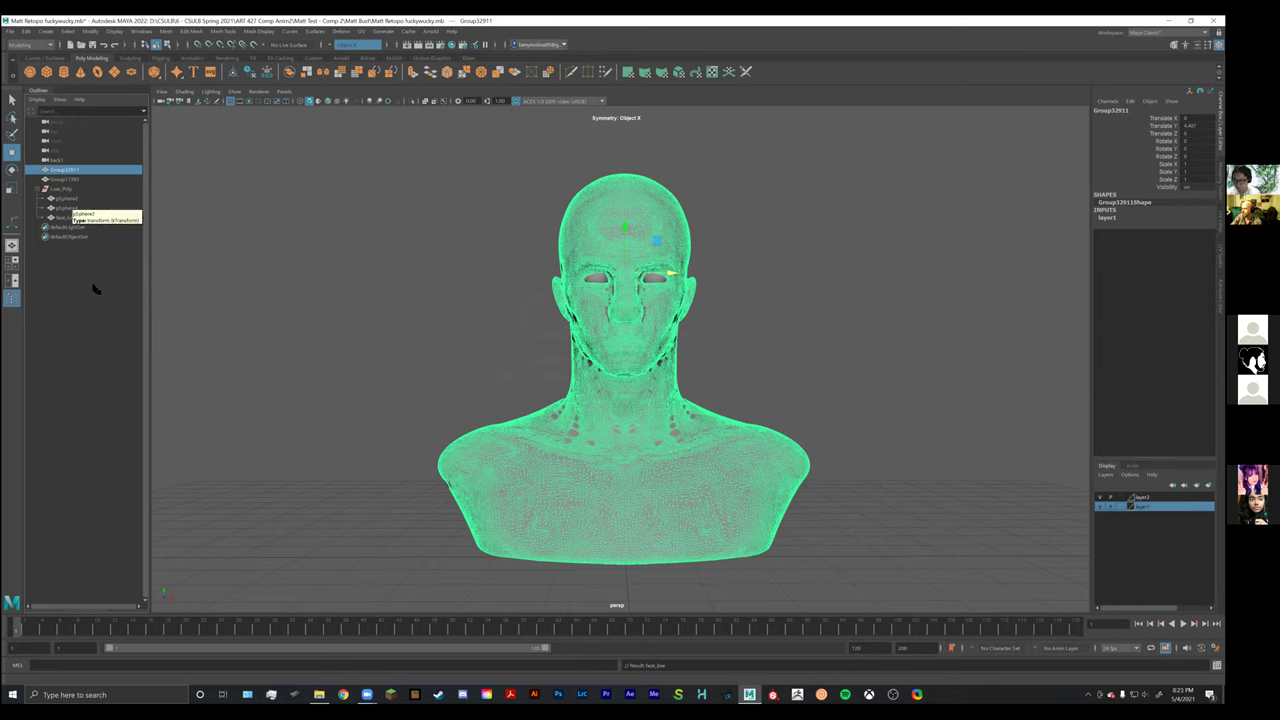
Group the high-poly head and eyes meshes together and rename the group as High_Poly.
ctrl+click(65, 178)
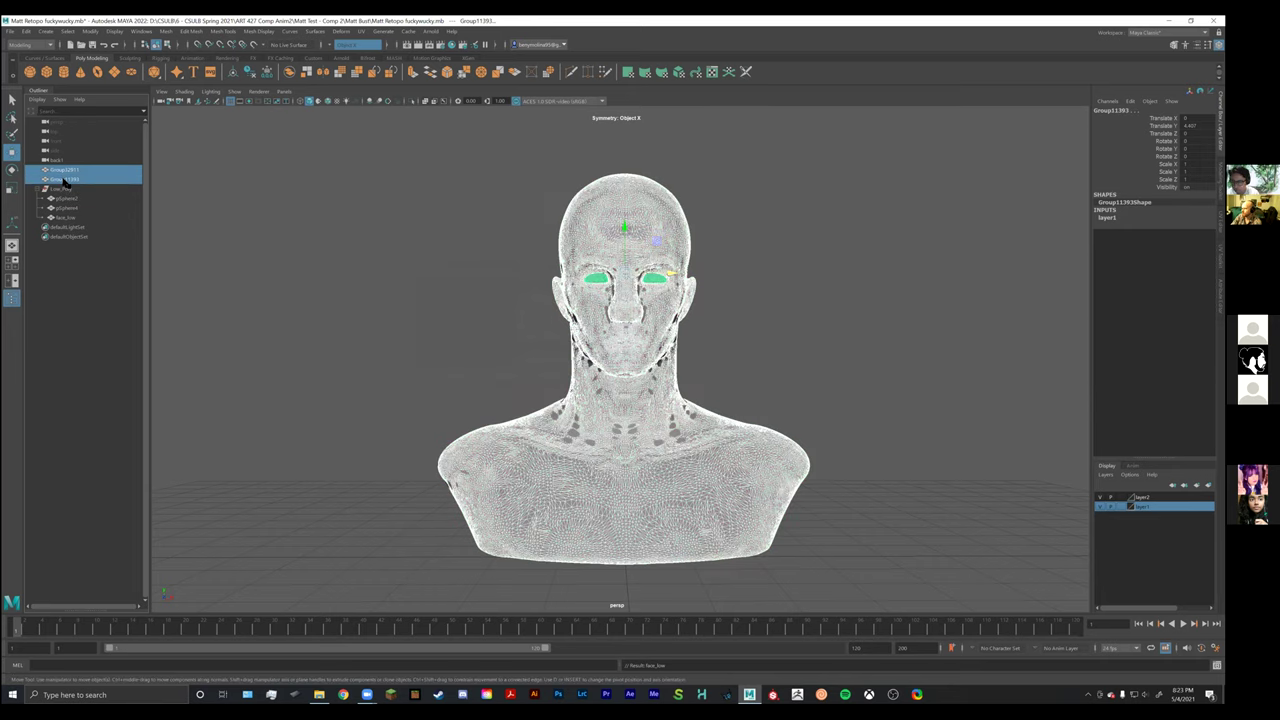
key(ctrl+g)
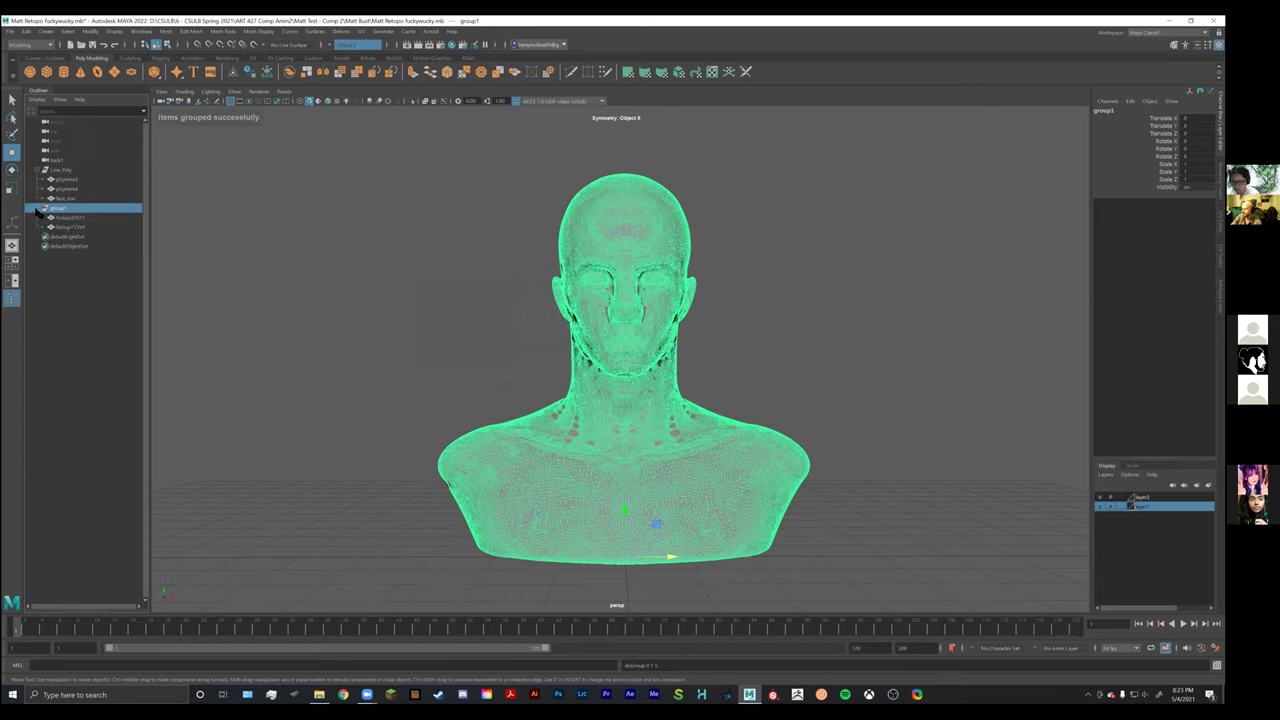
double_click(56, 209)
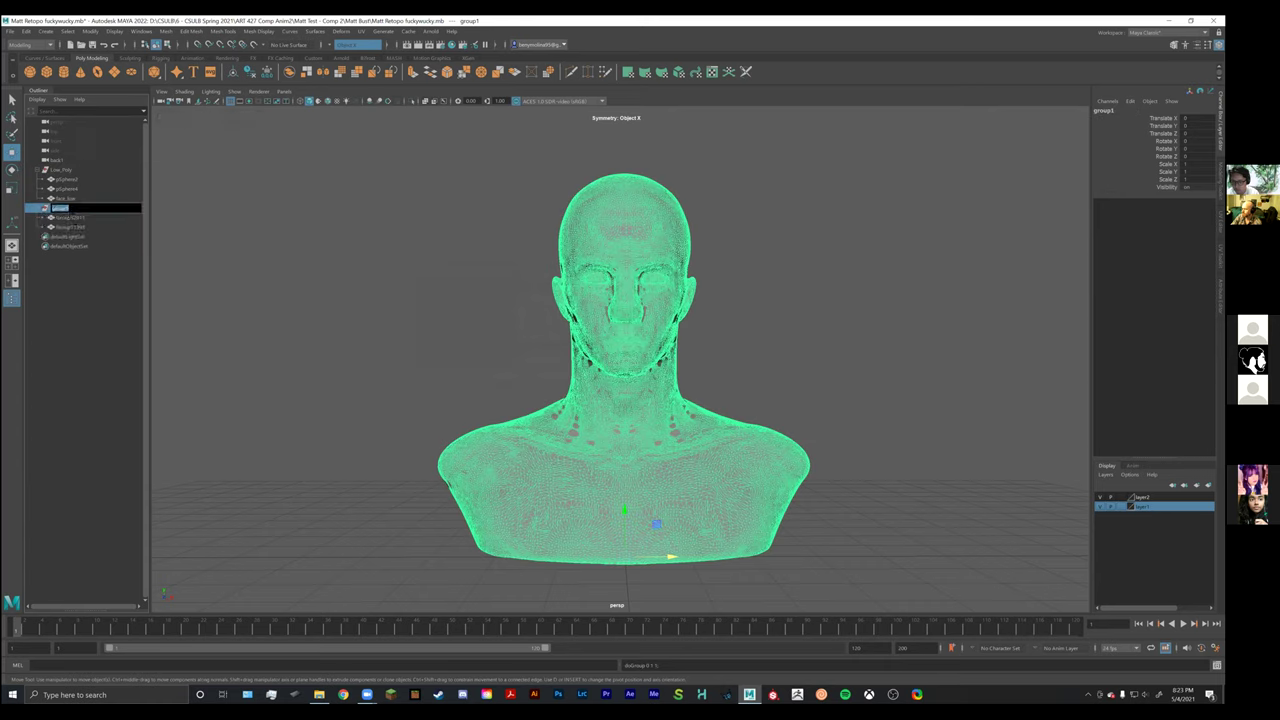
key(Caps_Lock)
text(High_Poly)
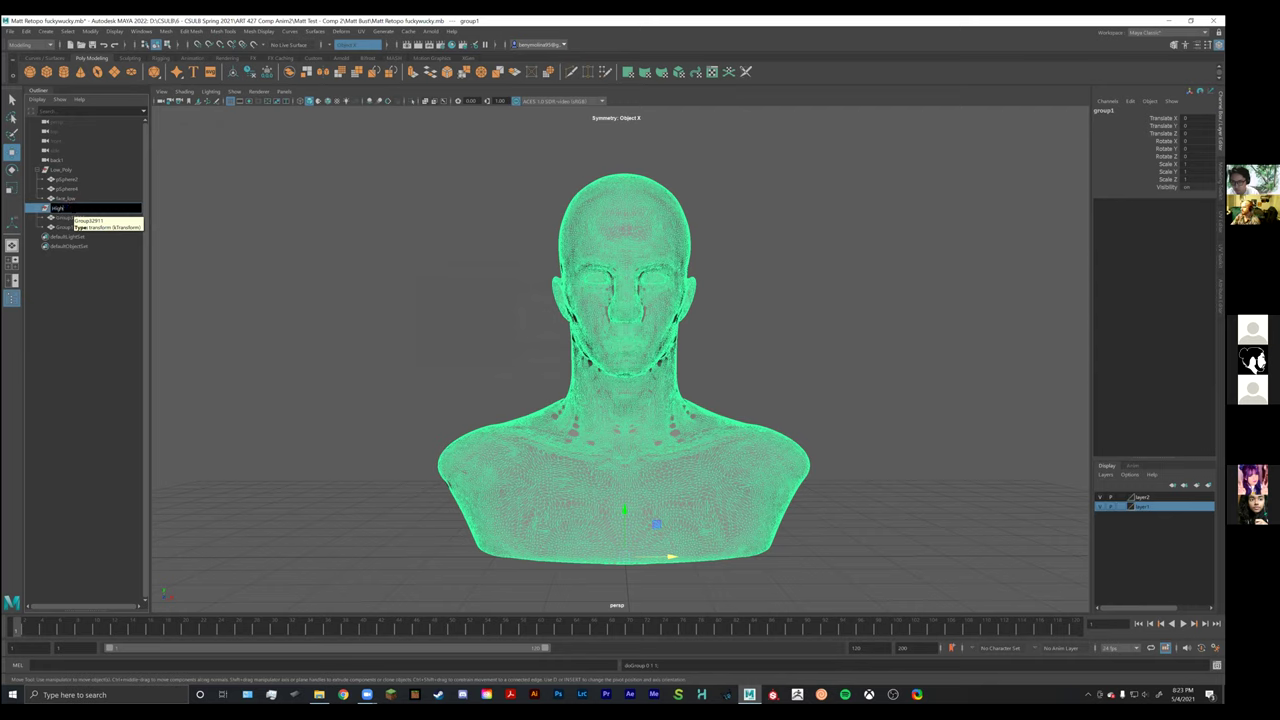
key(Caps_Lock)
key(Return)
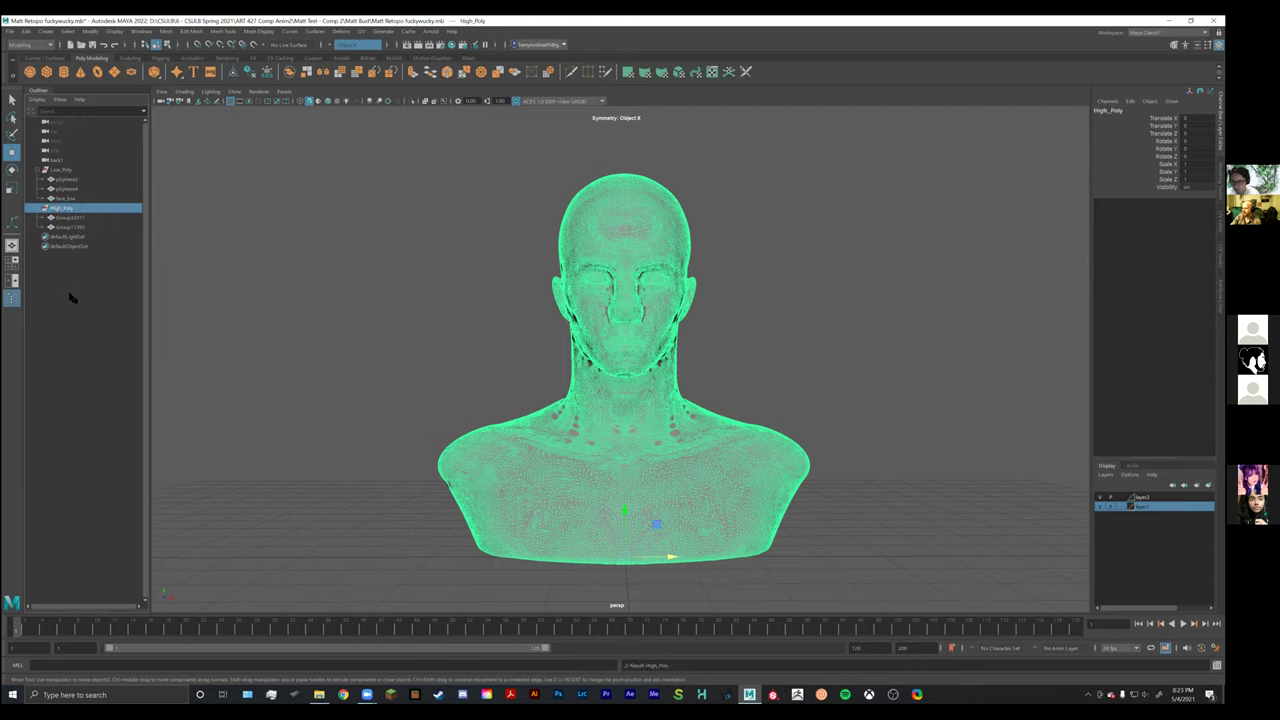
Rename the high-poly head mesh in the High_Poly group as face_high and clear the selection.
click(66, 218)
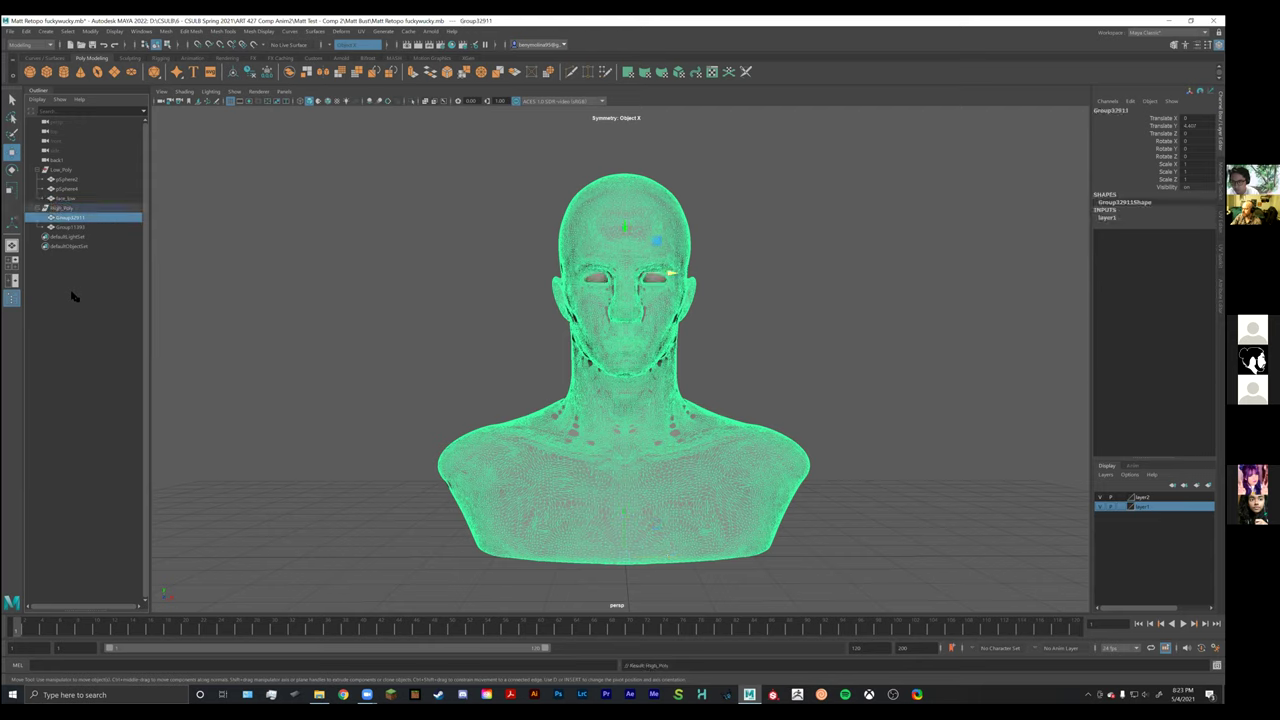
ctrl+click(62, 222)
click(63, 218)
double_click(70, 219)
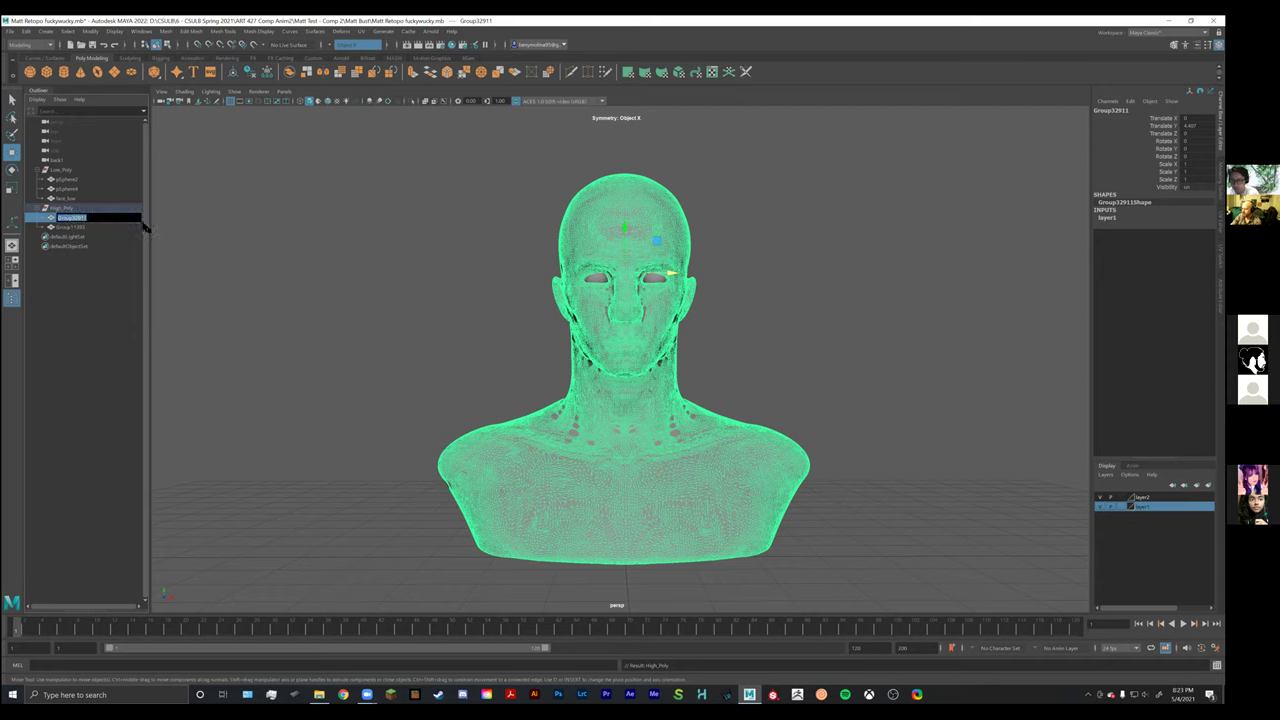
text(face)
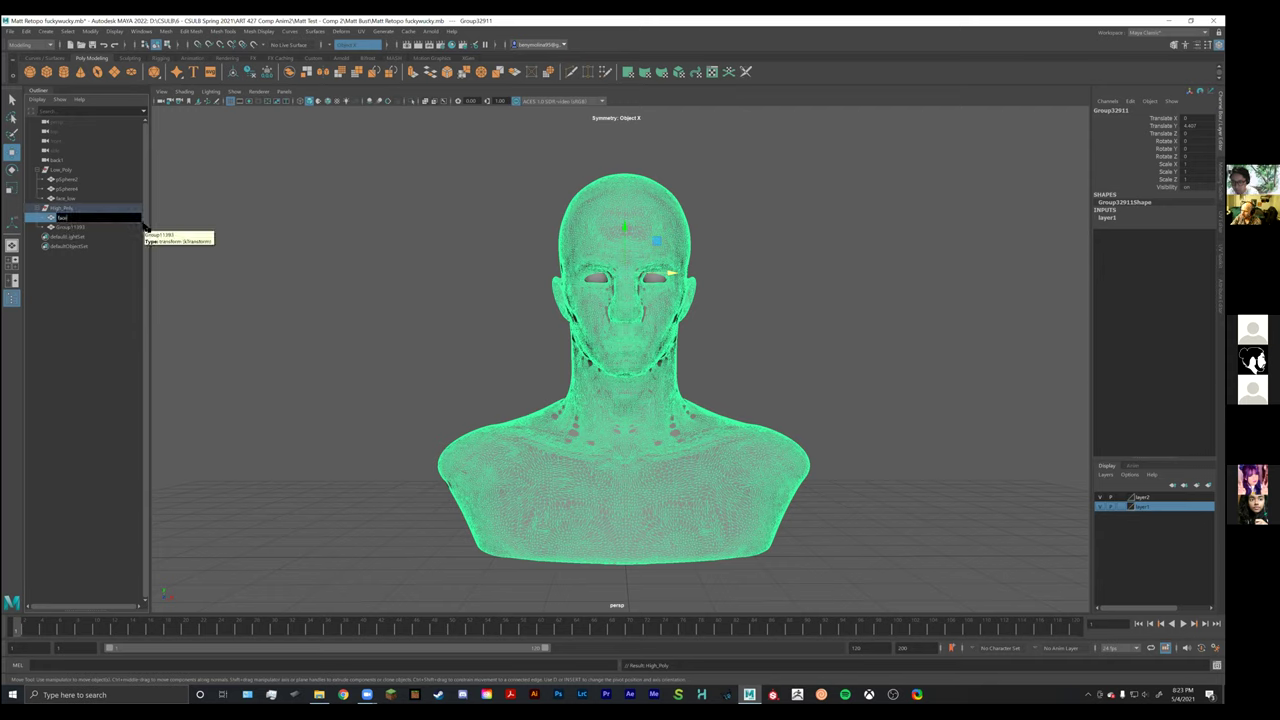
text(_high)
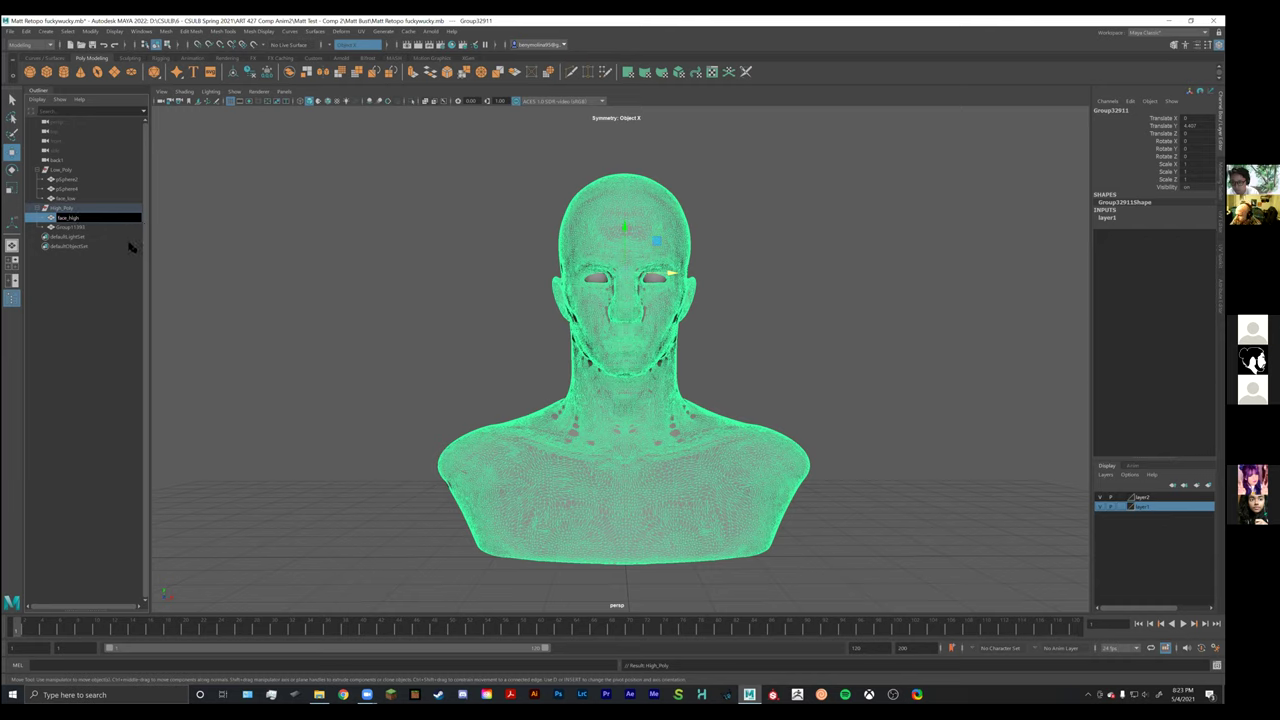
click(103, 289)
click(86, 229)
double_click(79, 229)
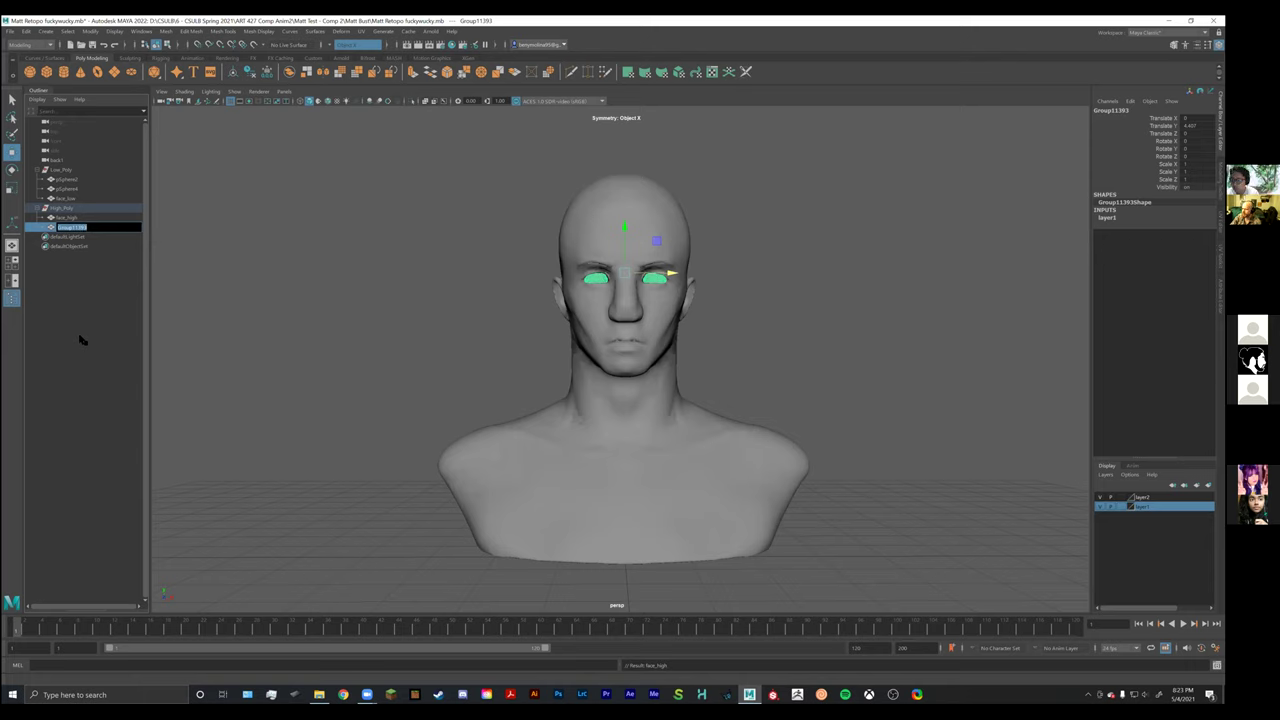
click(82, 340)
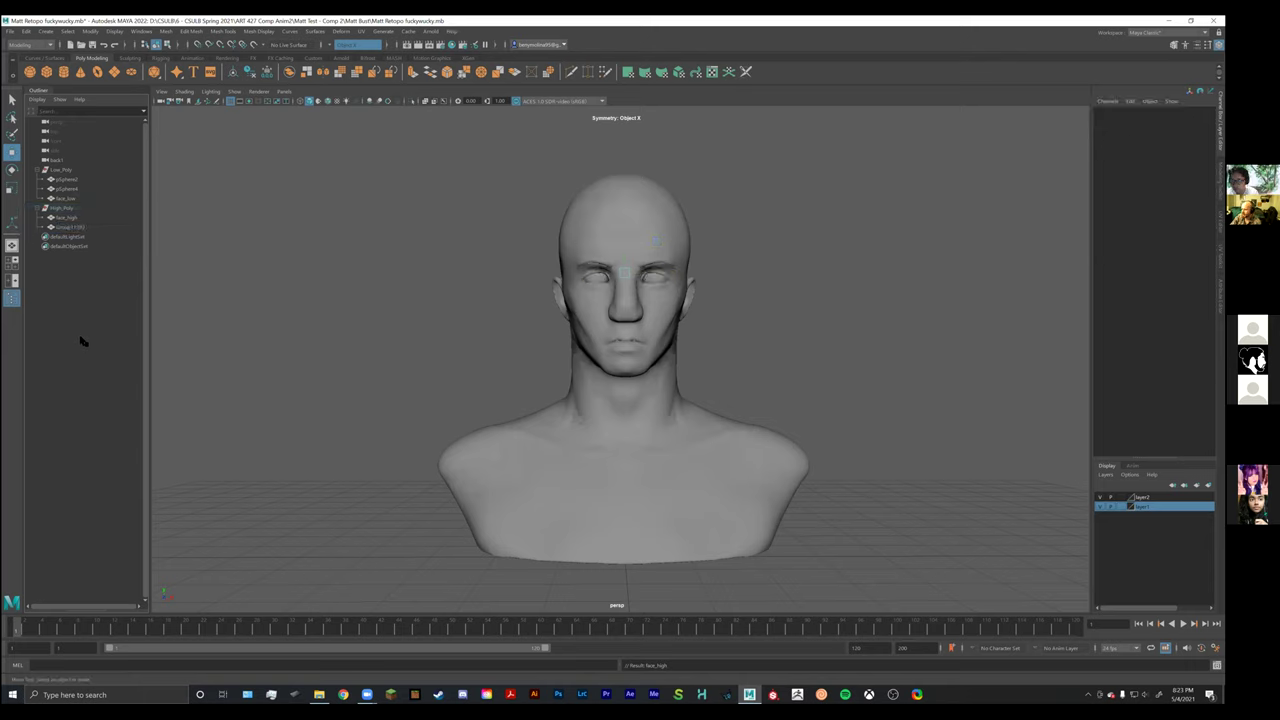
Examine which eye geometry pSphere2 and pSphere4 in the Low_Poly group represent, and check the High_Poly group's contents.
click(66, 189)
click(72, 180)
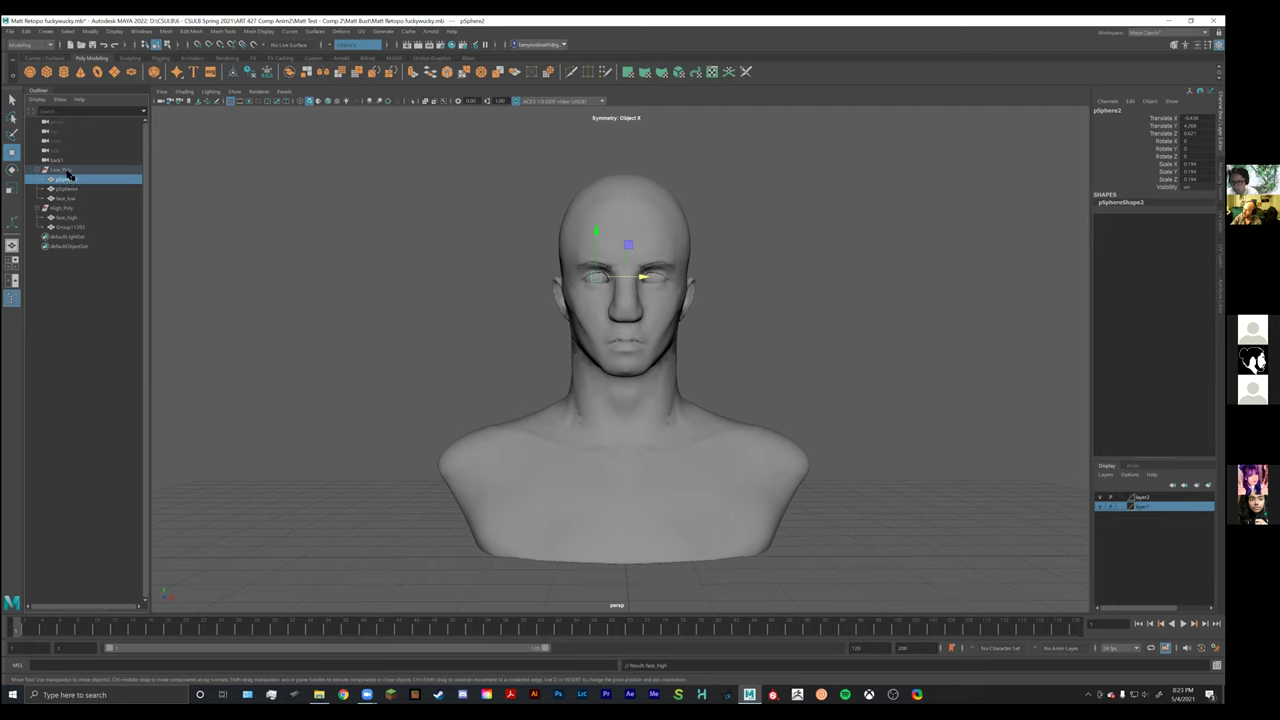
click(64, 208)
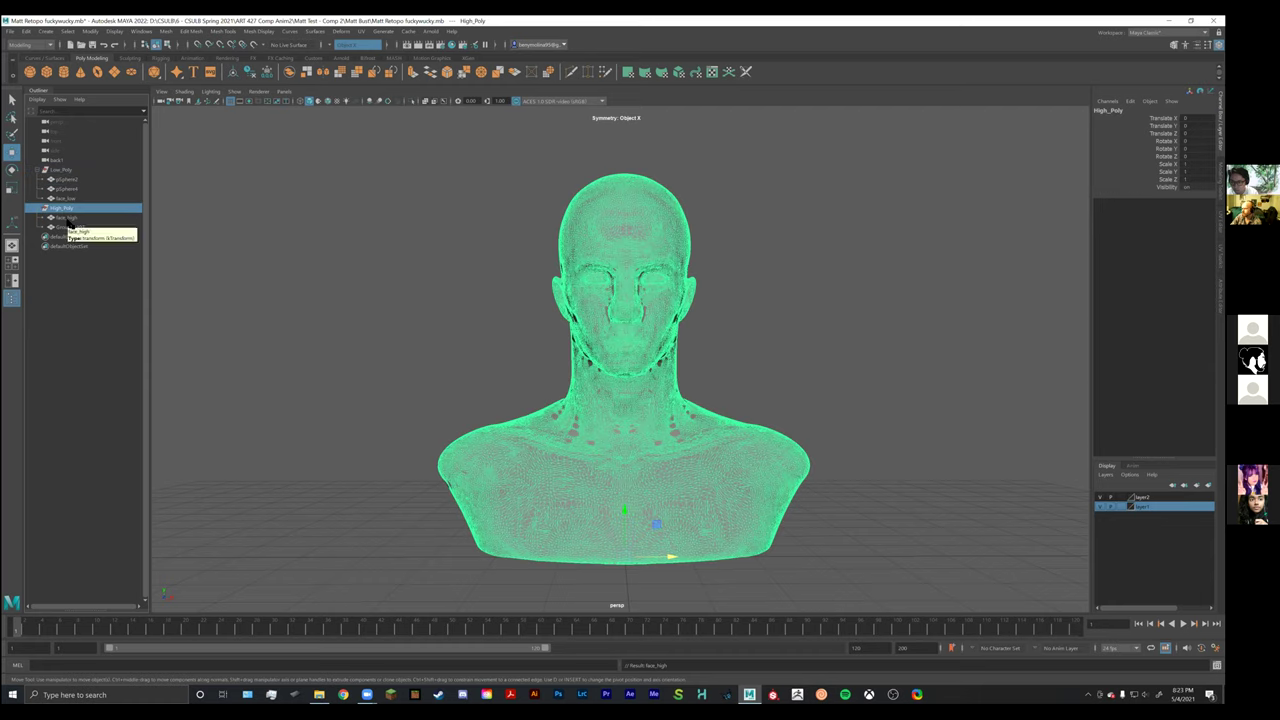
click(10, 31)
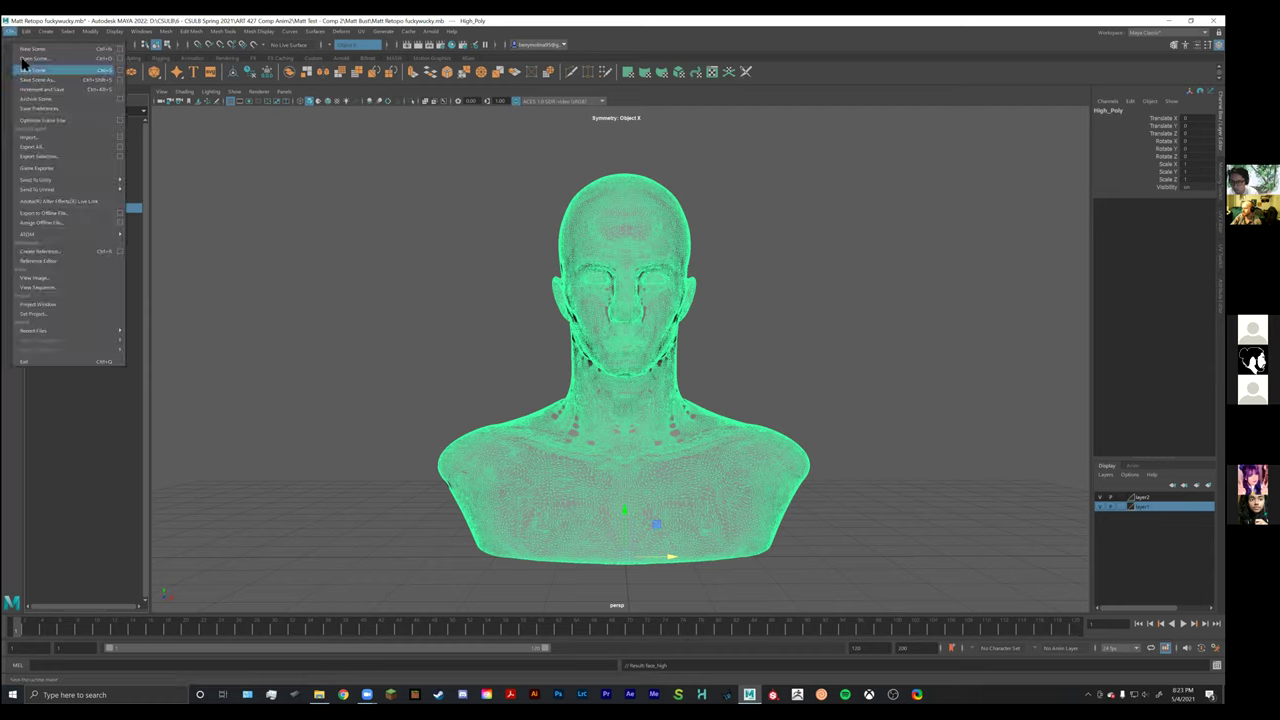
click(71, 406)
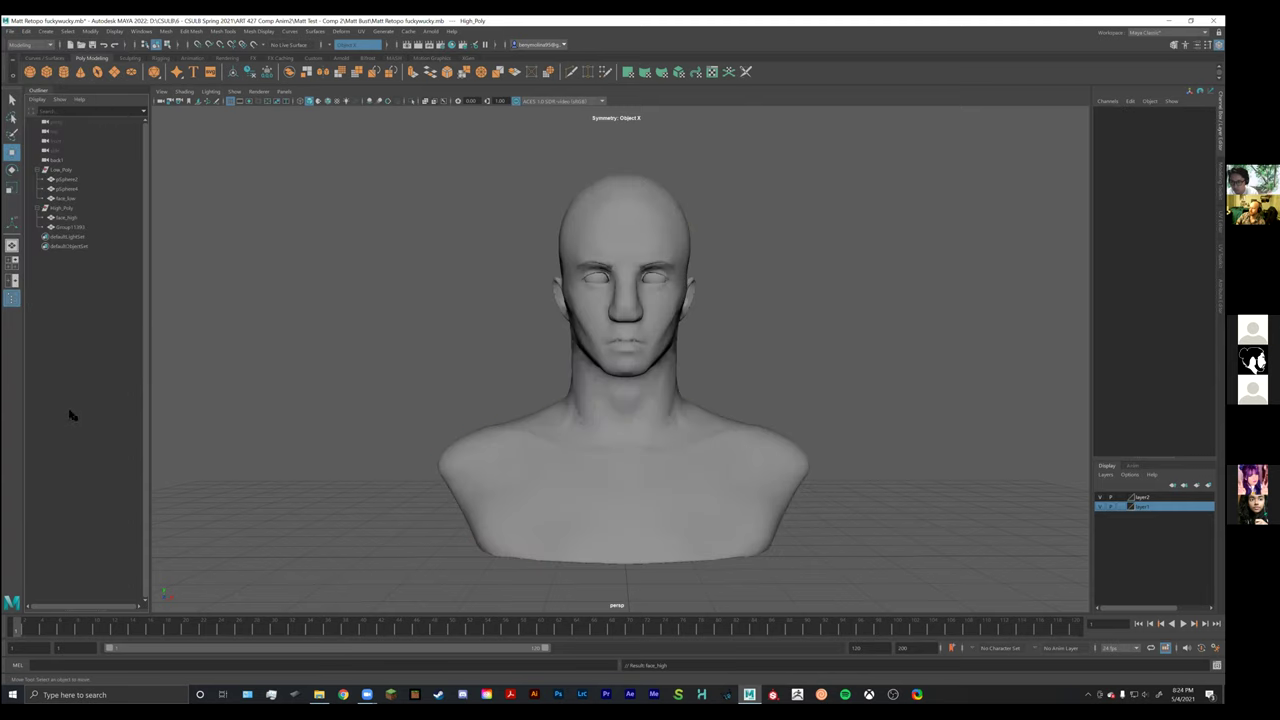
click(72, 180)
click(73, 189)
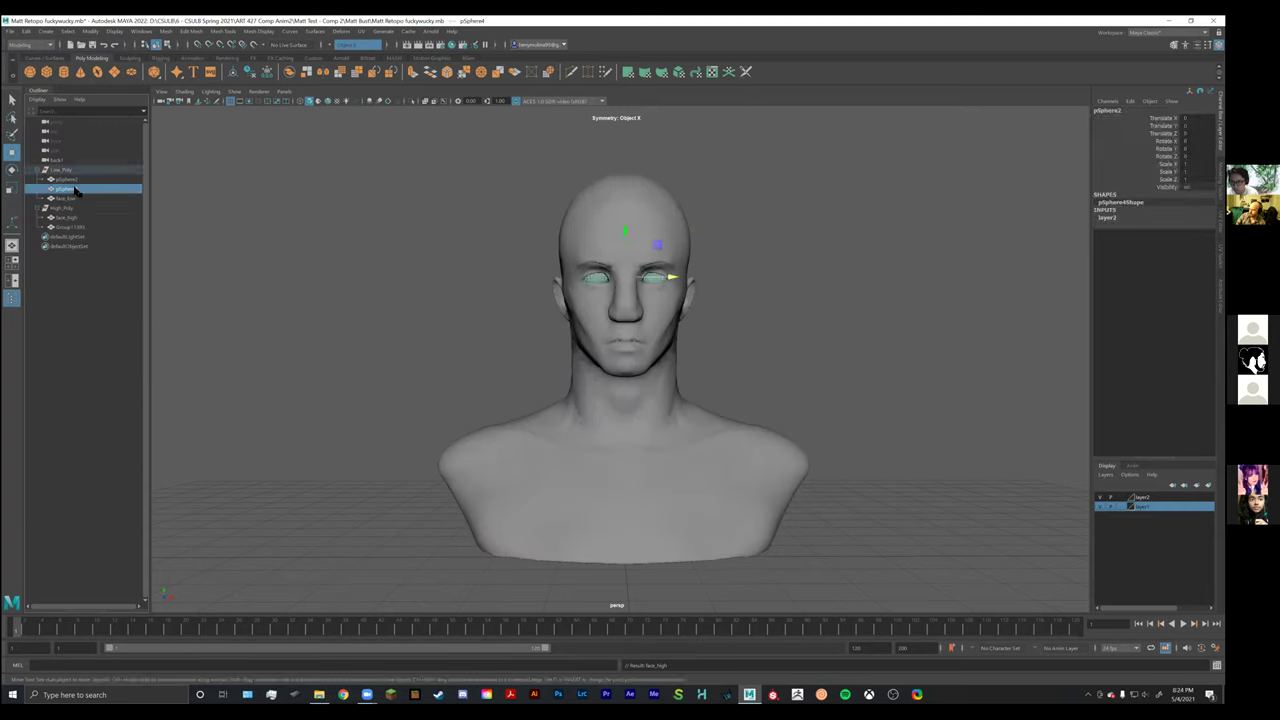
click(74, 181)
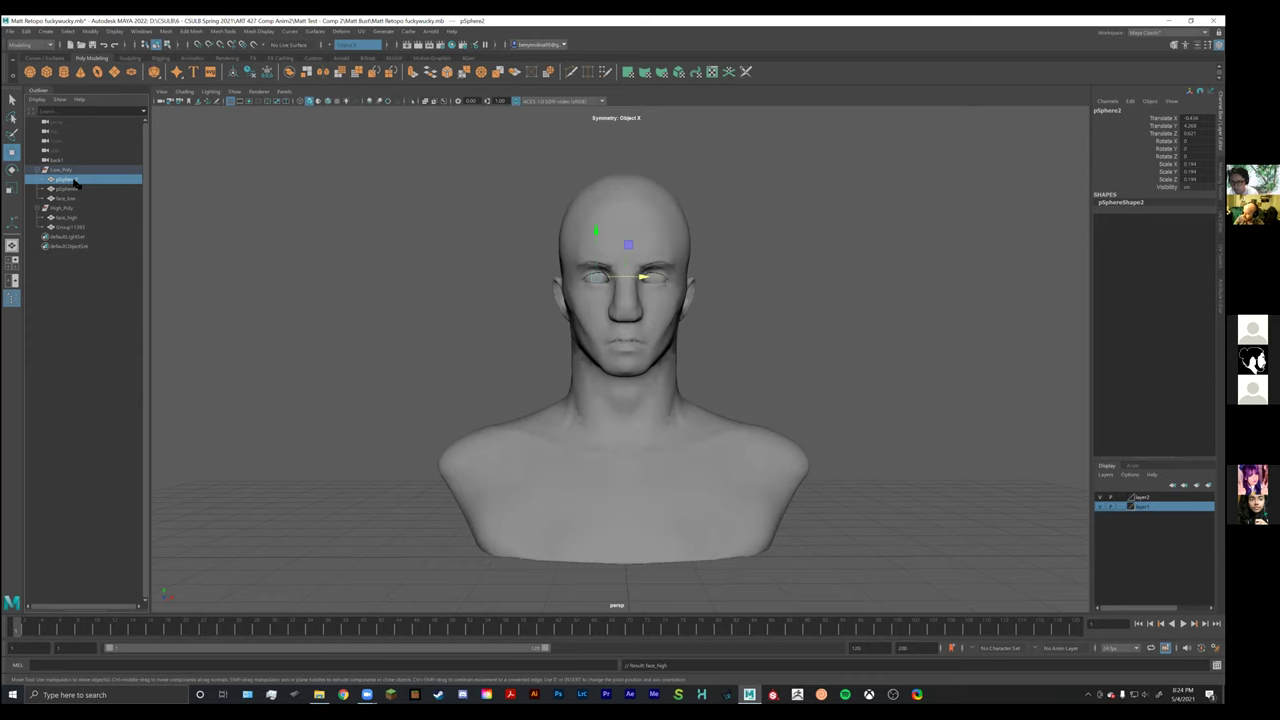
Delete the pSphere2 object from the Low_Poly group.
right_click(74, 181)
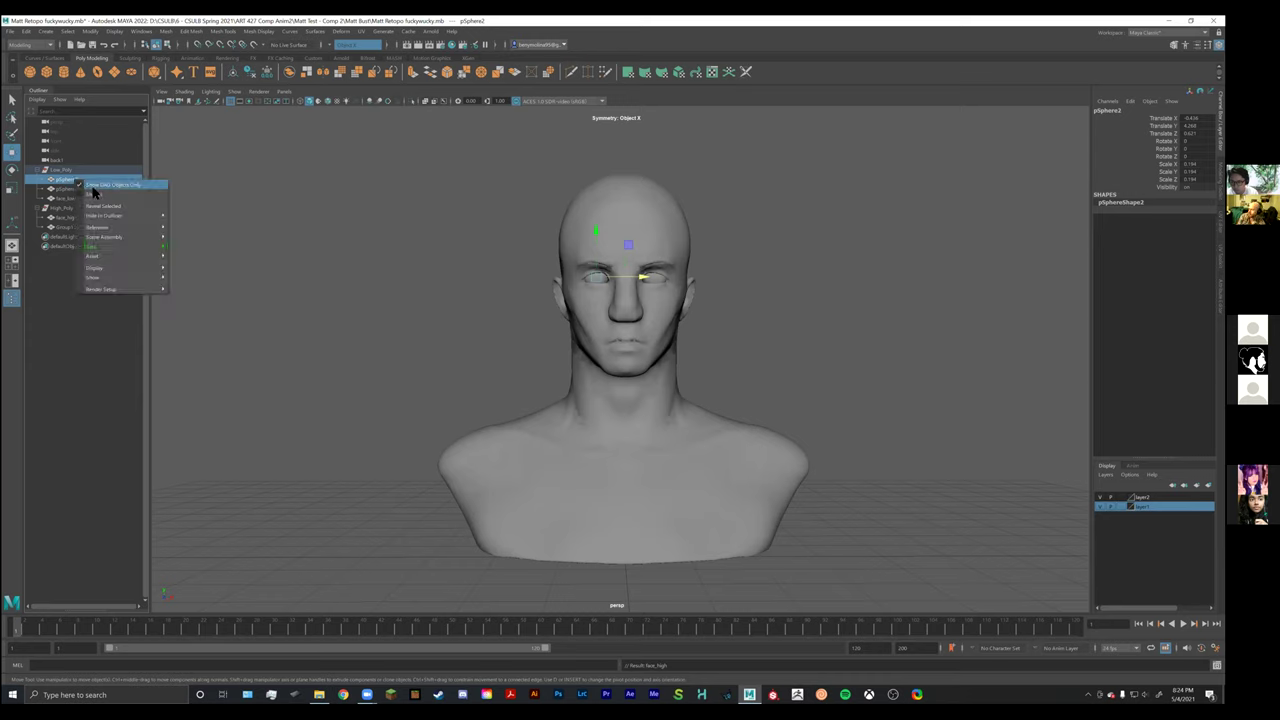
click(94, 341)
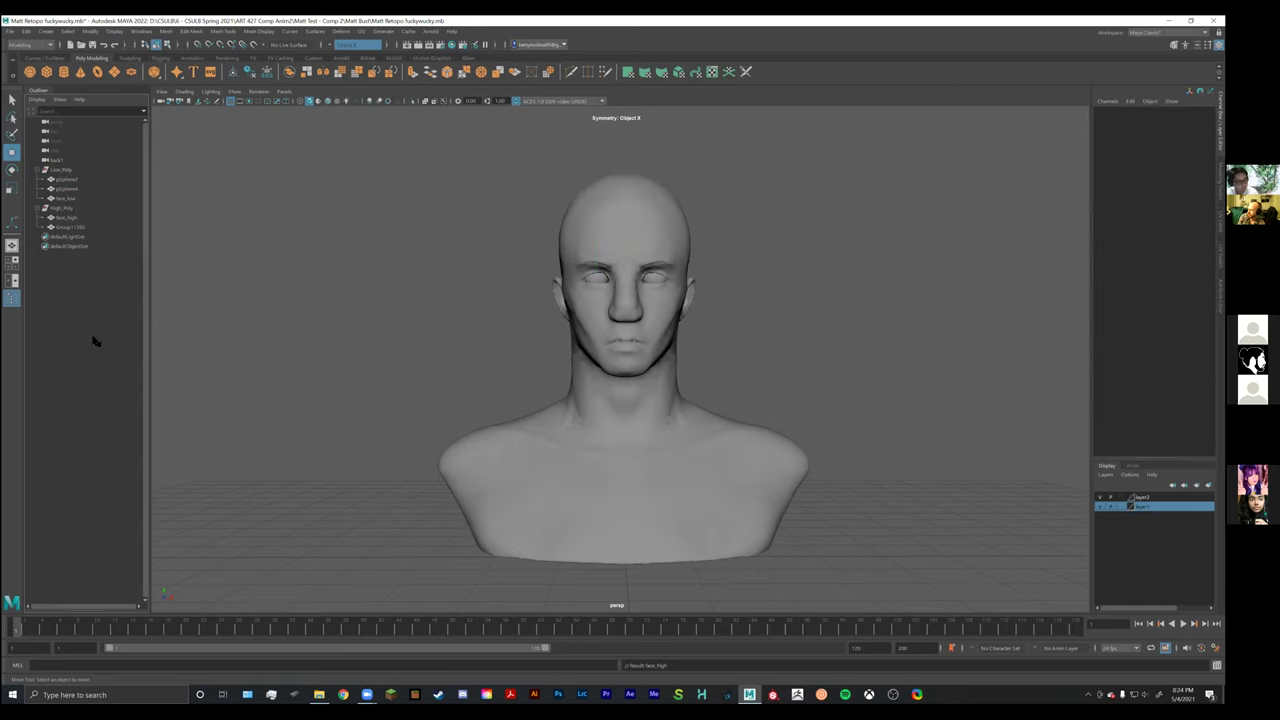
click(65, 181)
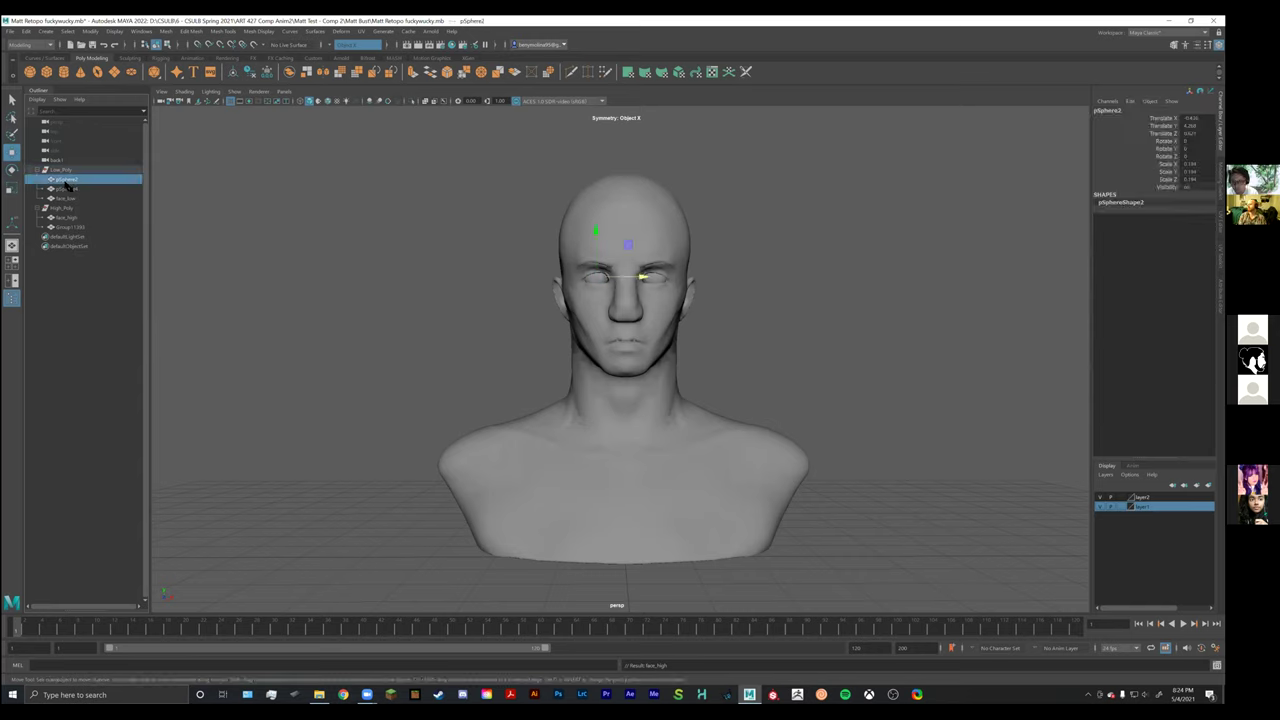
key(Delete)
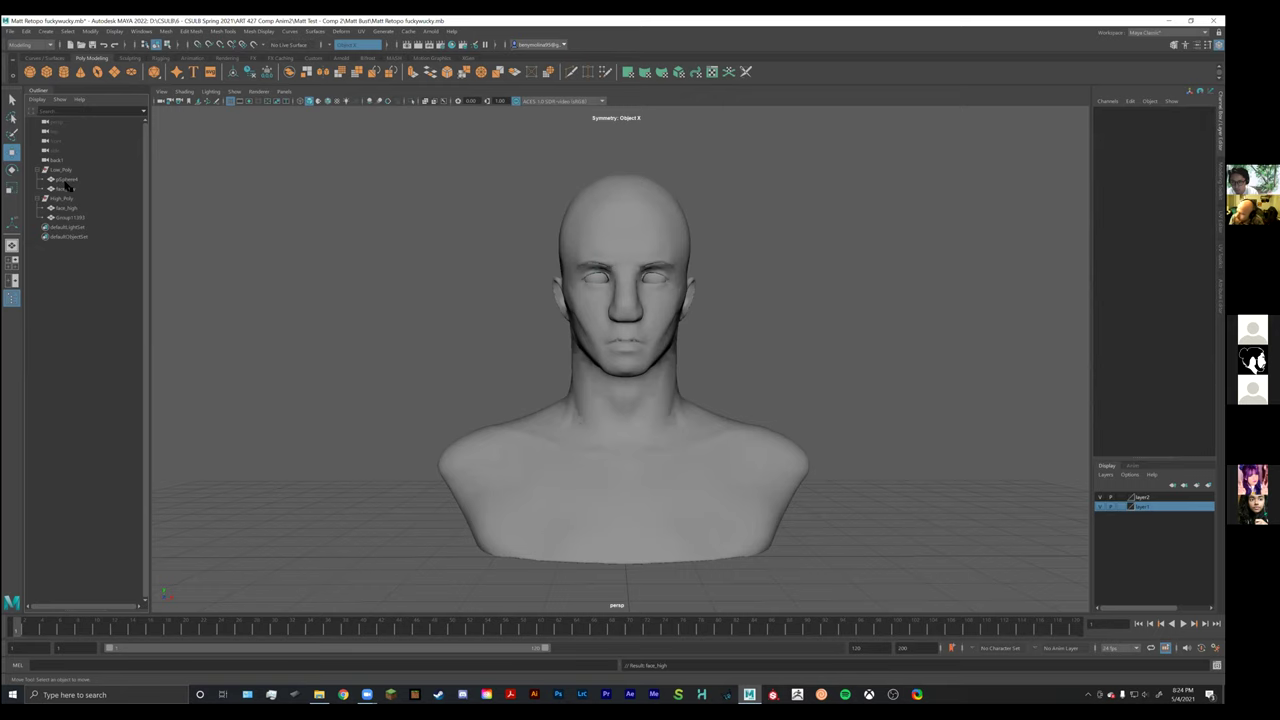
click(70, 181)
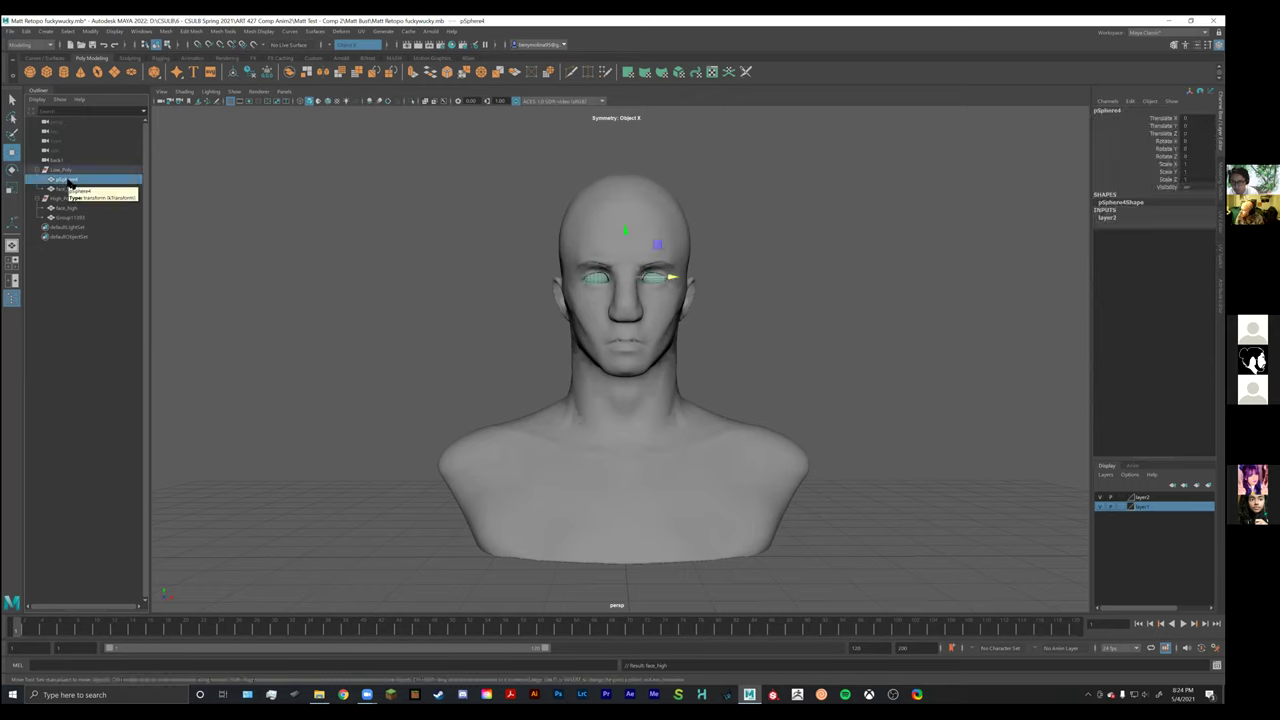
right_click(68, 183)
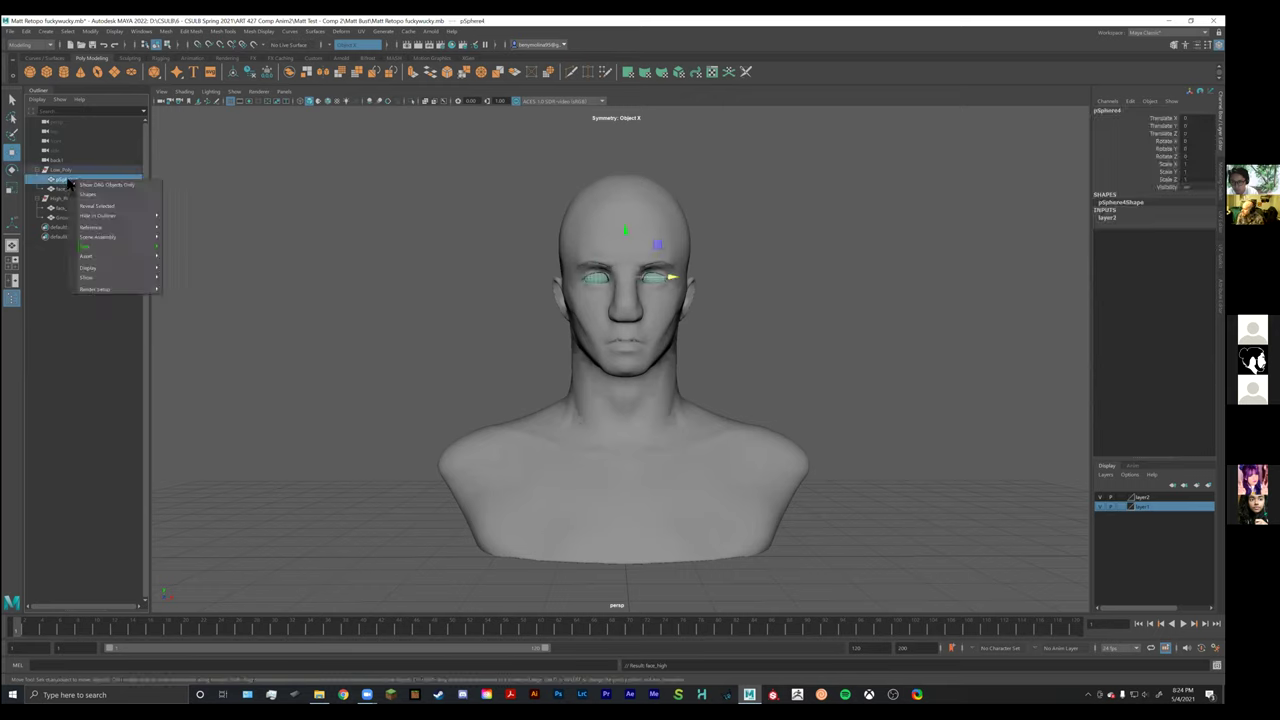
click(53, 296)
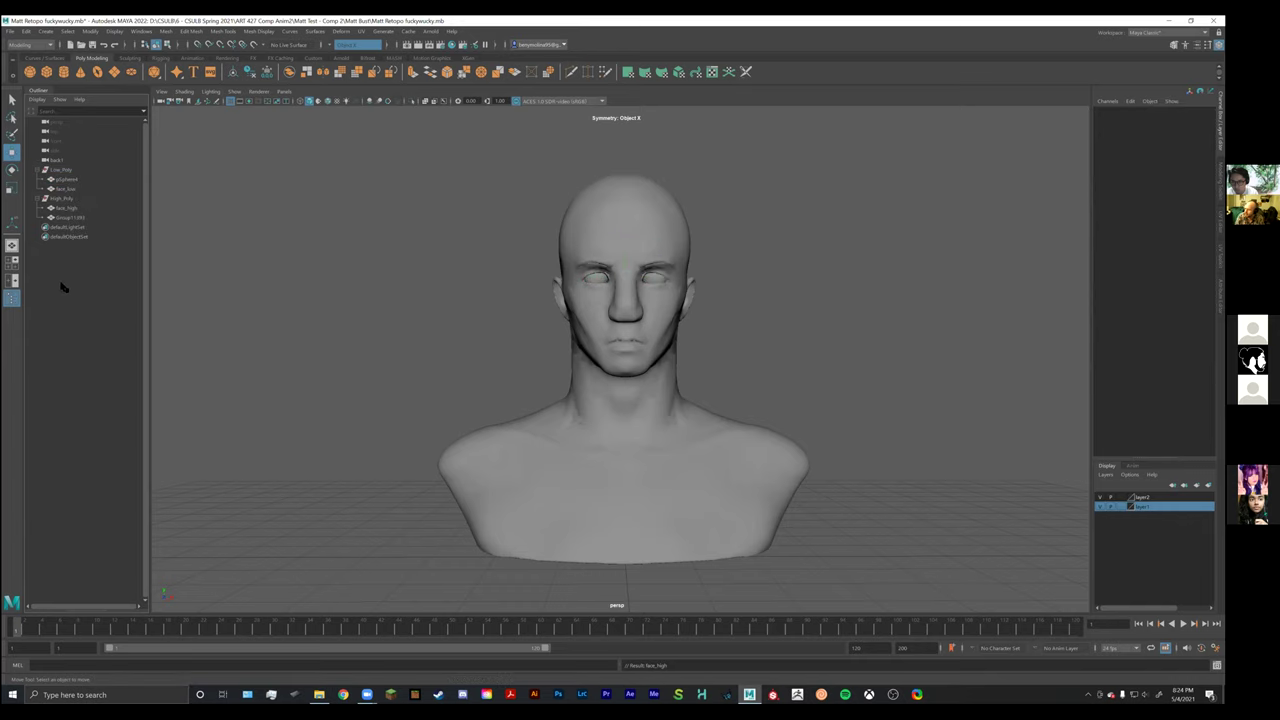
click(67, 184)
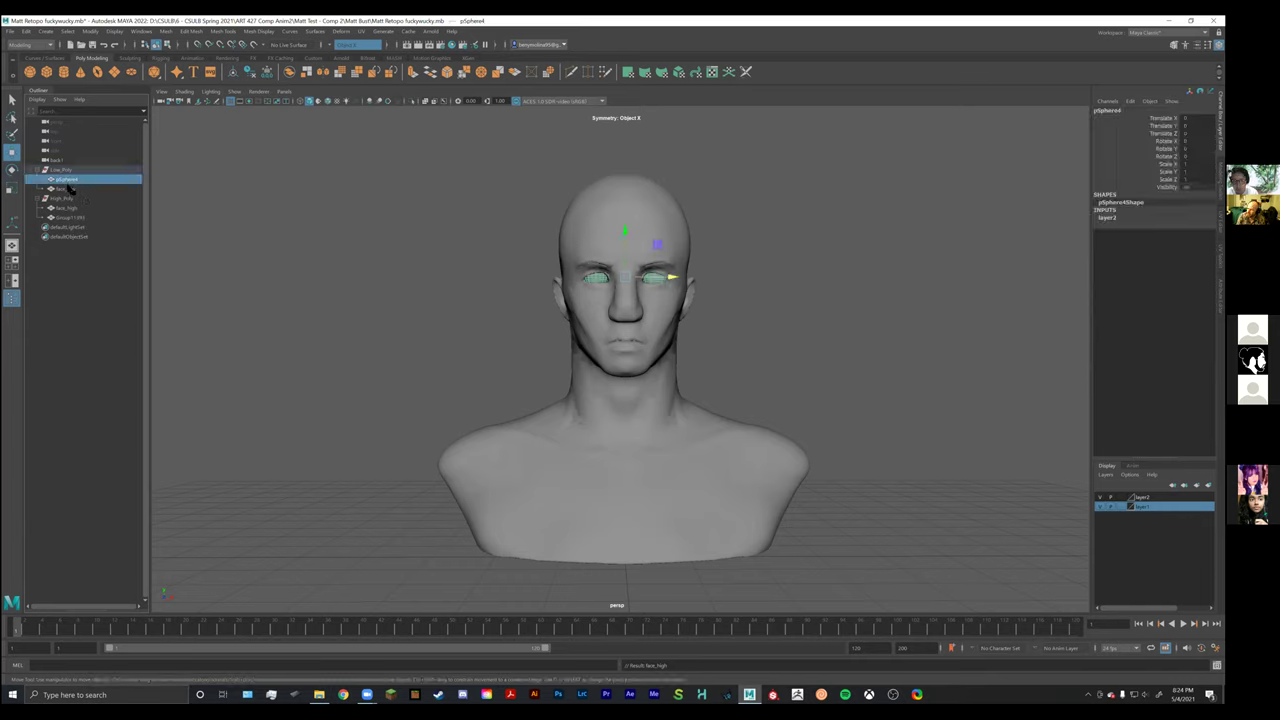
Open the UV Editor with the whole Low_Poly group selected.
click(68, 171)
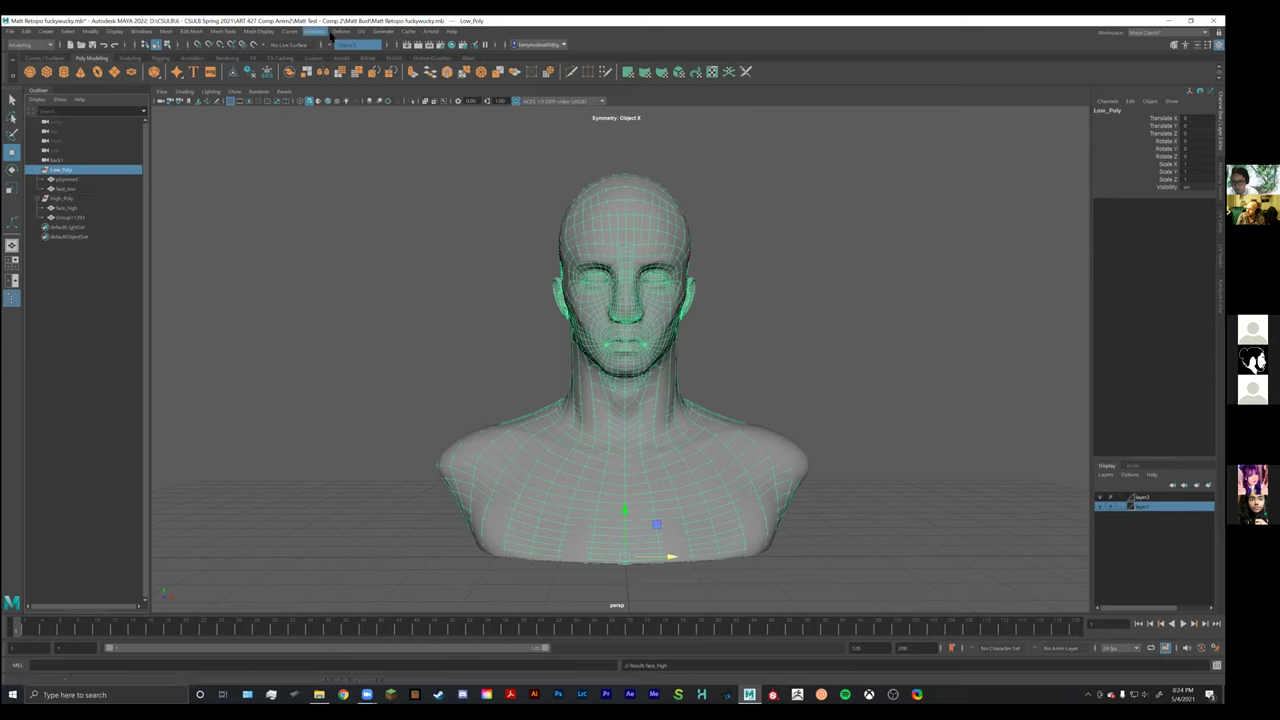
click(361, 31)
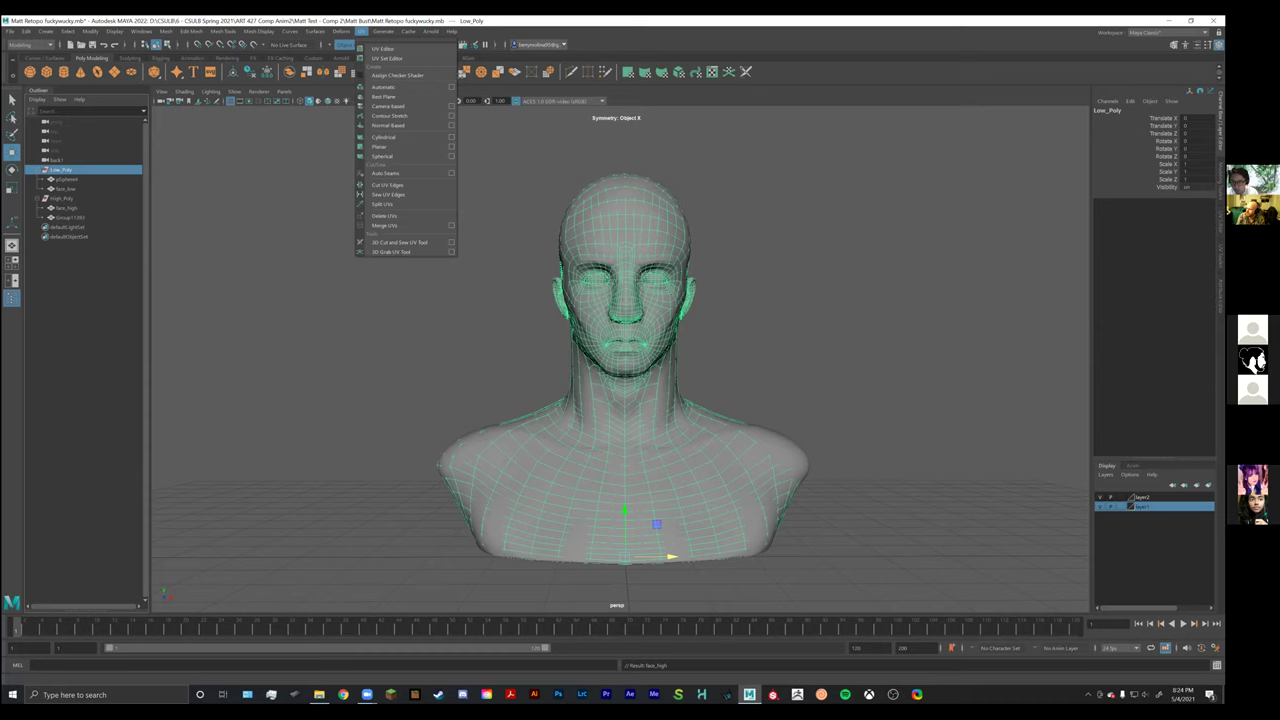
click(383, 48)
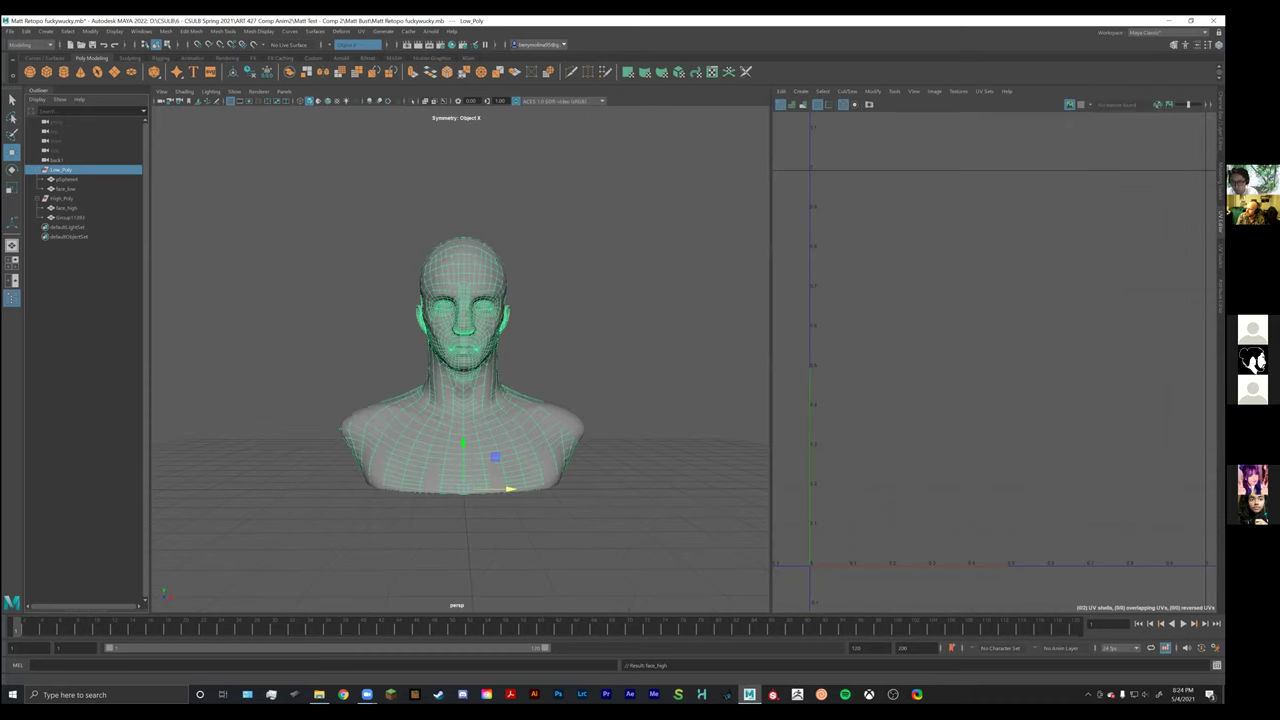
Examine the UV layout of pSphere4, alone and together with the face_low layout, to check how their shells share the UV space.
click(484, 307)
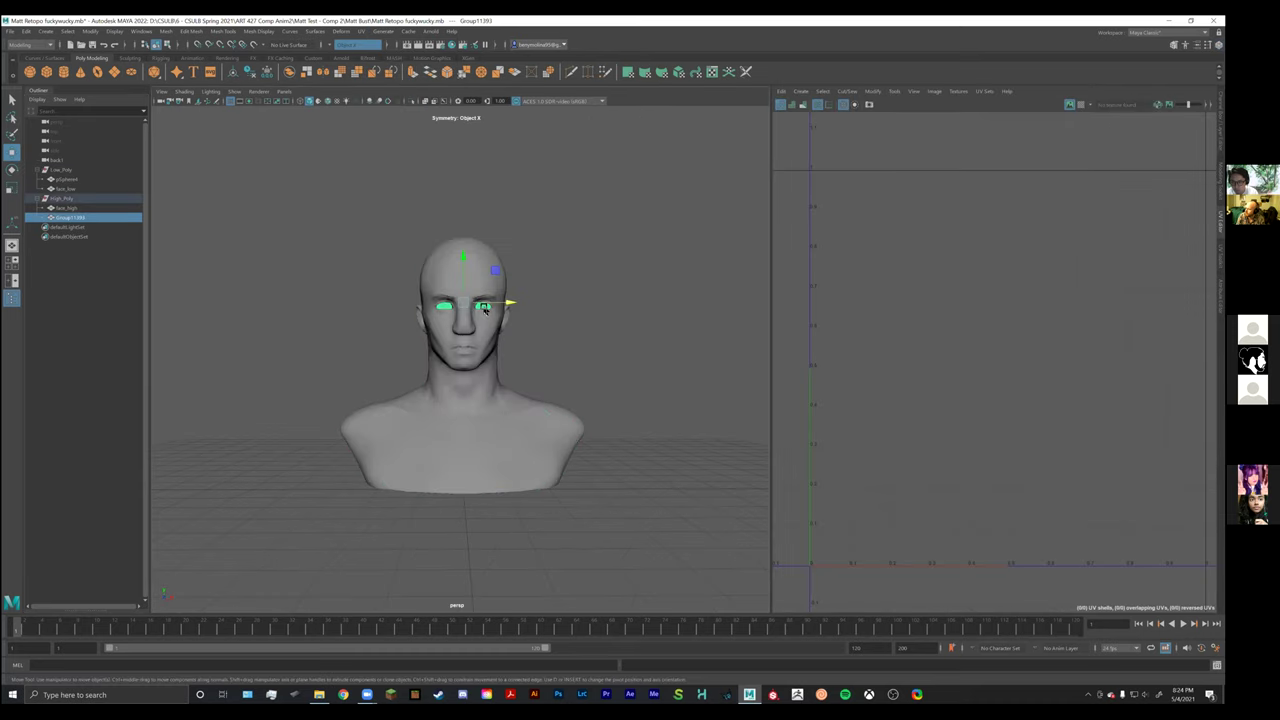
click(75, 181)
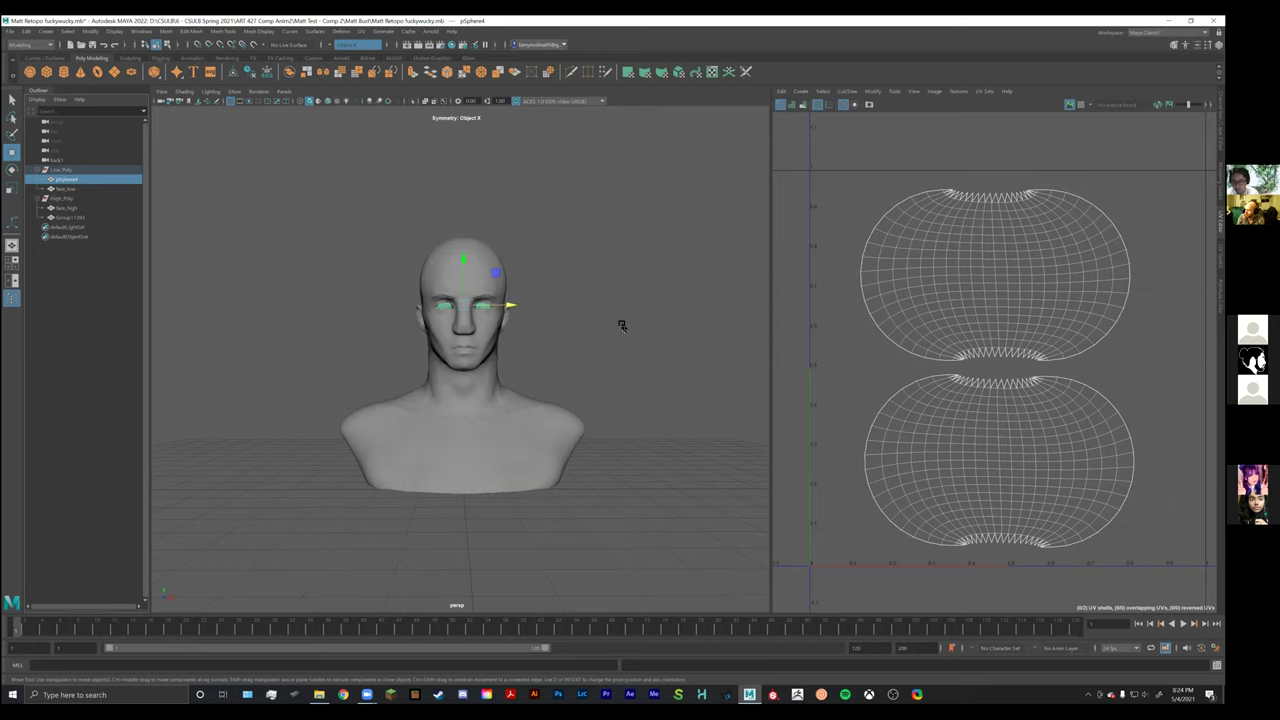
shift+click(477, 283)
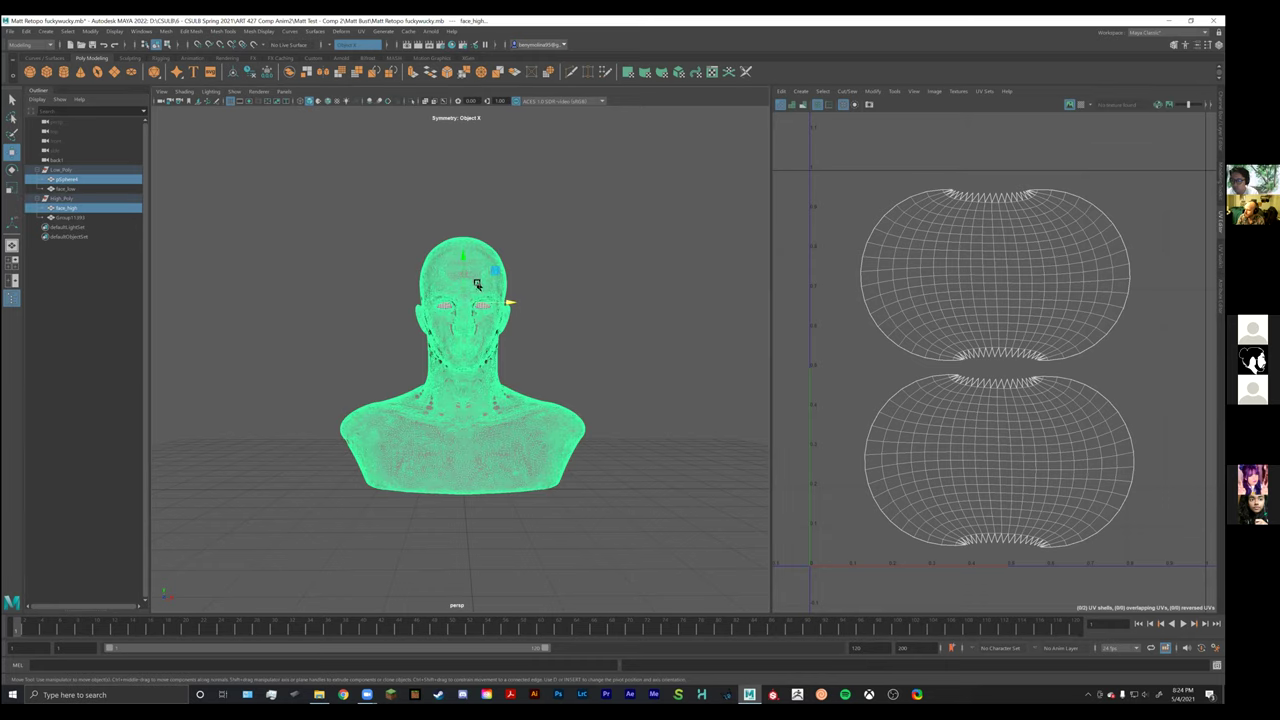
key(ctrl+z)
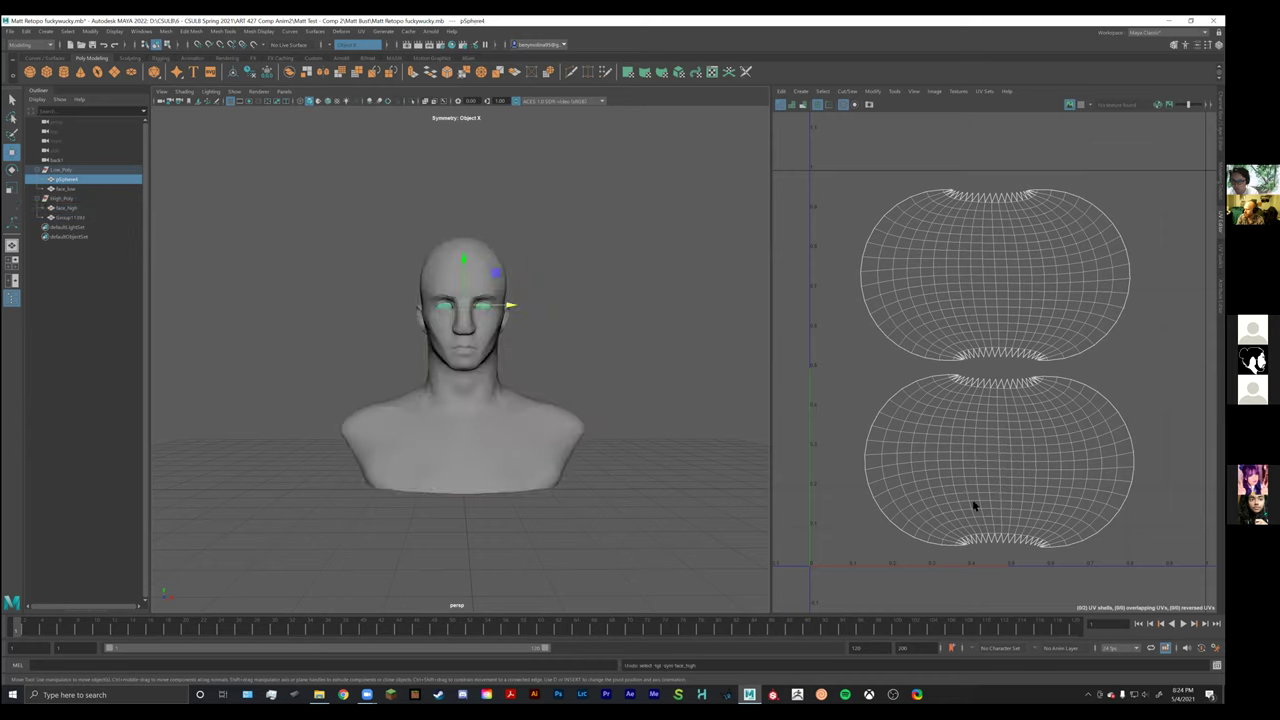
shift+click(70, 190)
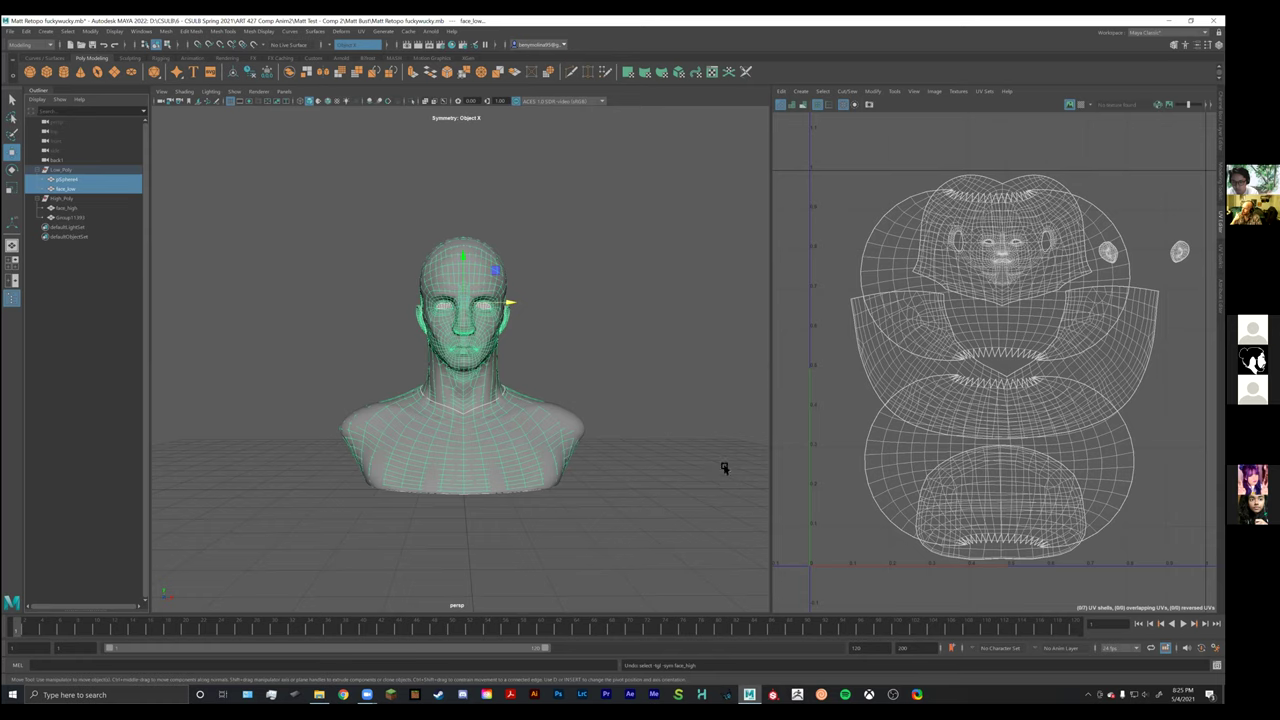
Isolate face_low's UVs in shell mode and move its lowest UV shell left into the lower-left corner of the UV tile.
click(68, 189)
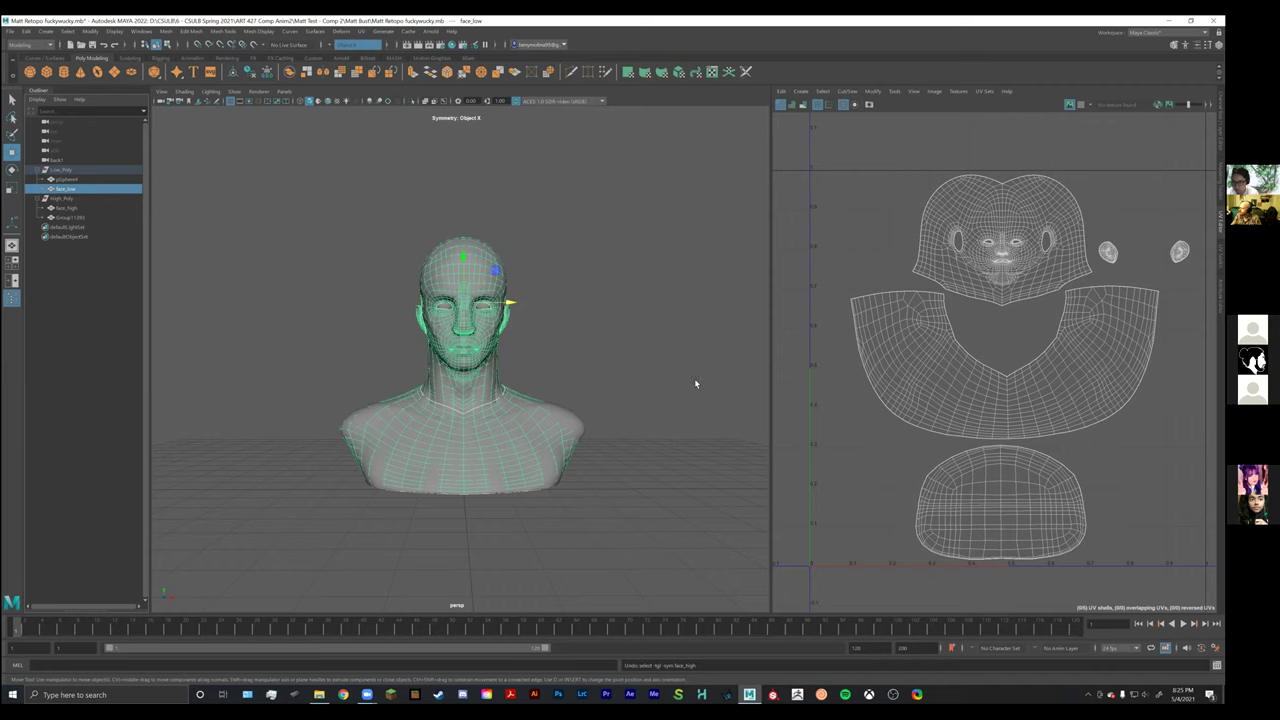
click(985, 489)
right_drag(983, 486, 935, 482)
right_drag(518, 361, 566, 386)
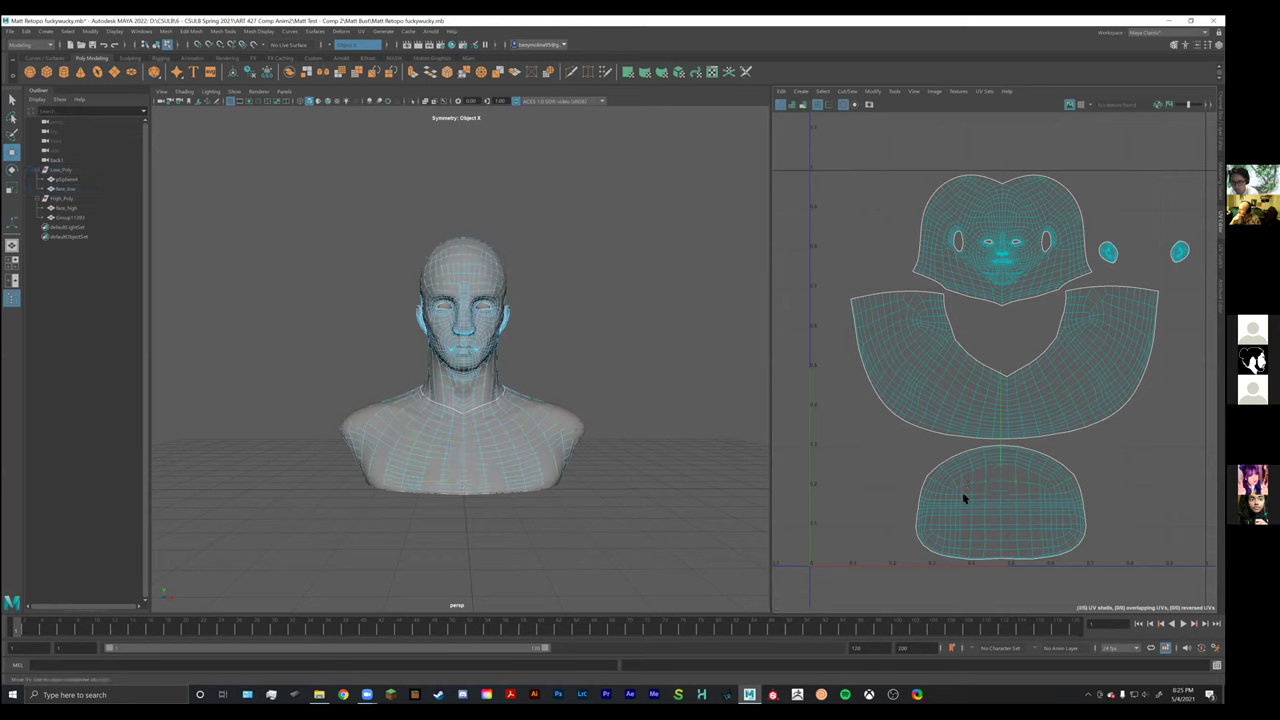
click(966, 497)
drag(1028, 503, 934, 506)
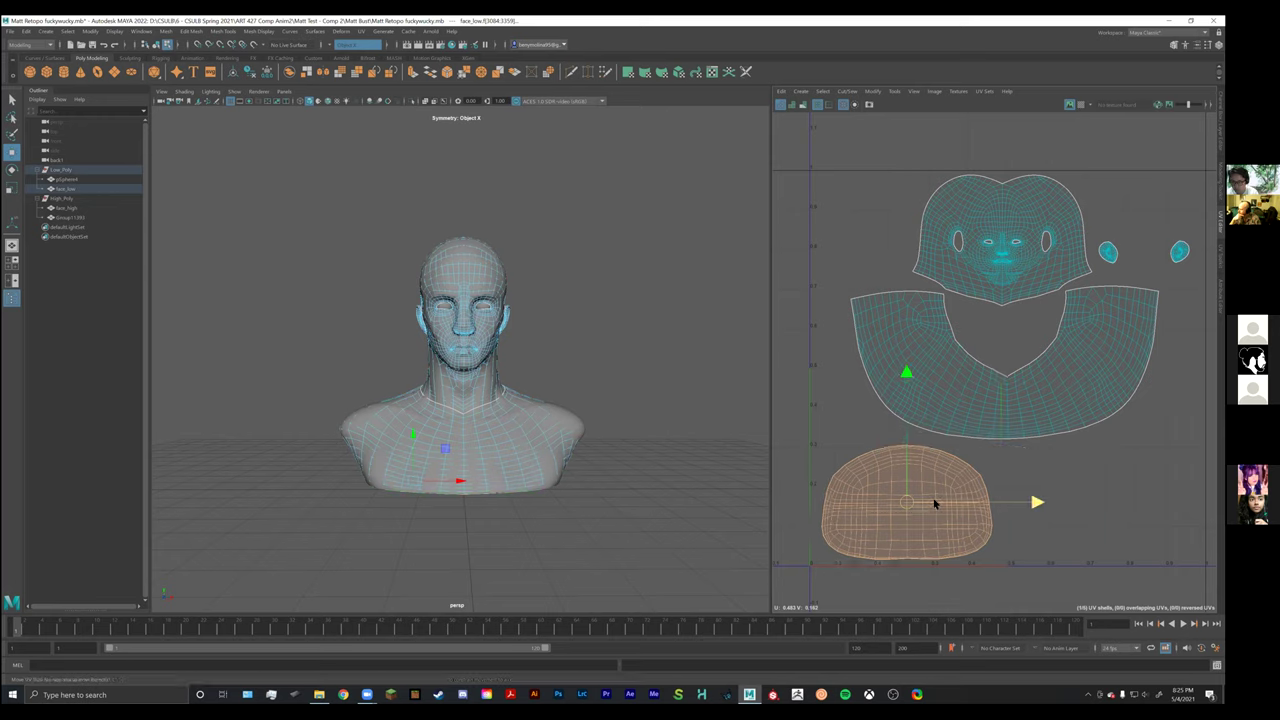
Shift face_low's shoulder UV shell away from the others and rotate it a quarter turn counterclockwise so its neck opening faces left.
click(1063, 407)
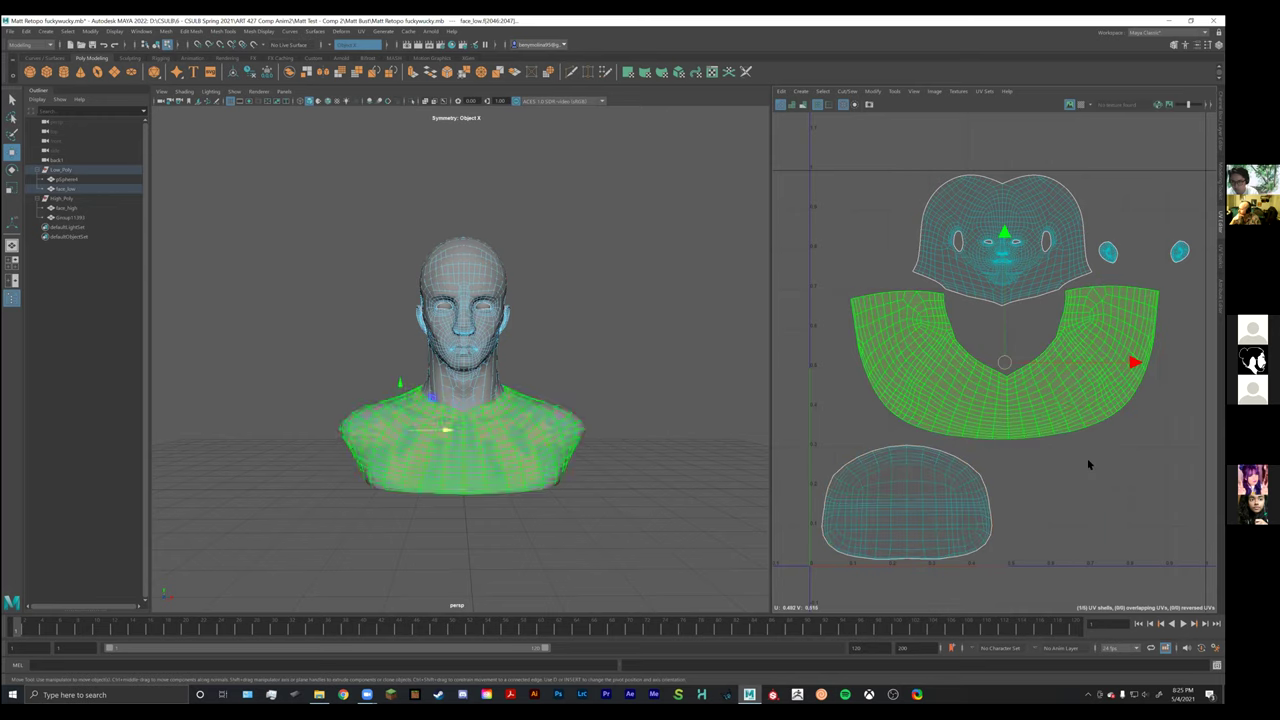
middle_drag(1006, 349, 1040, 339)
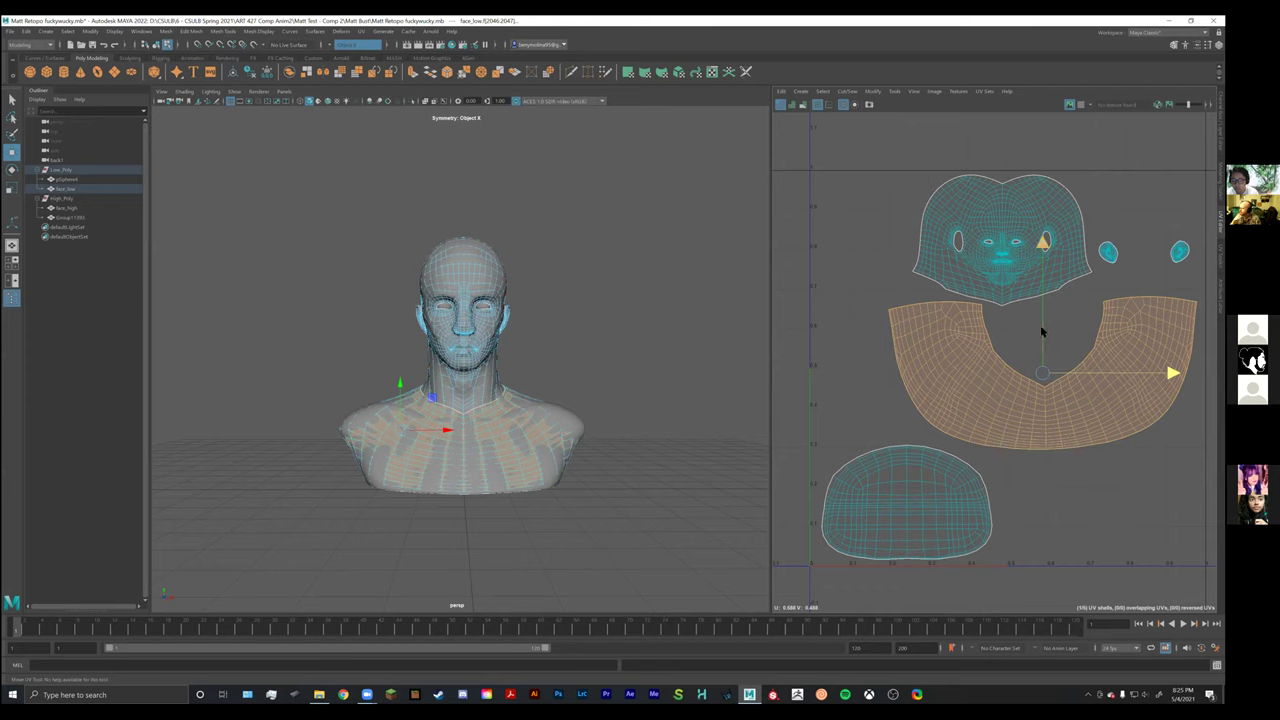
key(e)
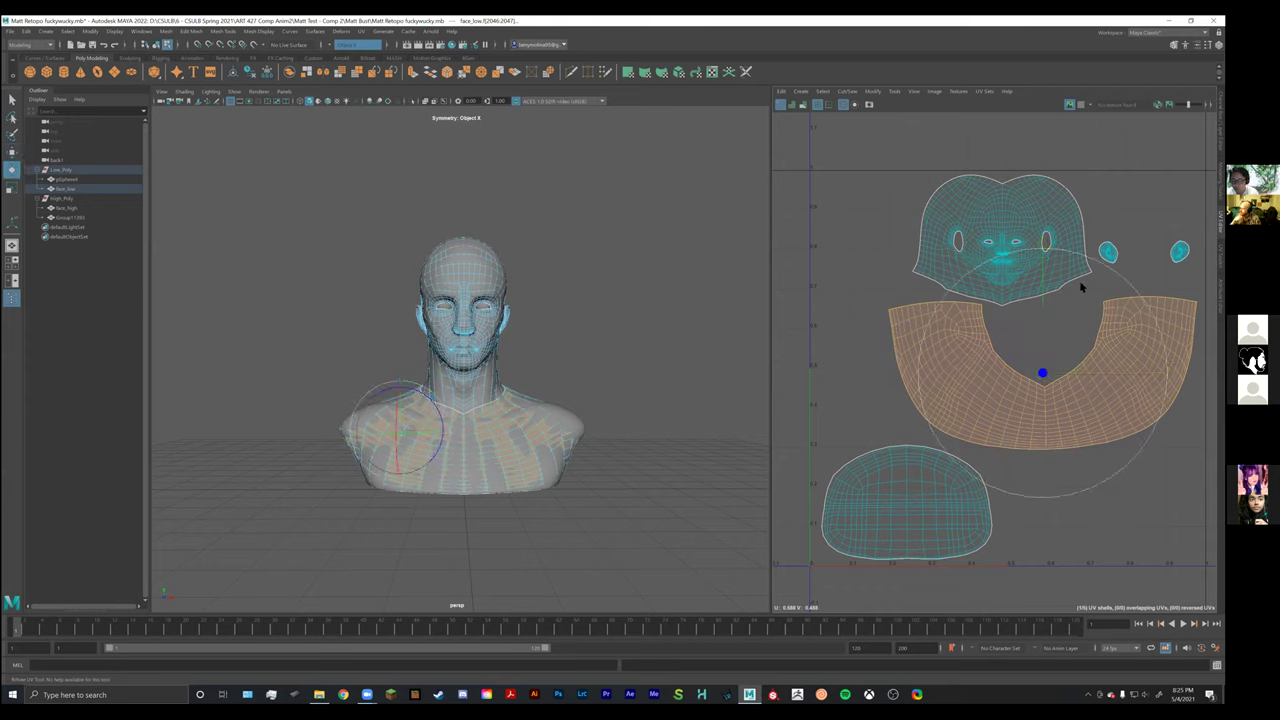
middle_drag(1086, 271, 1156, 416)
Position the rotated shoulder UV shell in the lower right of the UV tile, close to the right edge.
key(r)
key(w)
middle_drag(1130, 365, 1106, 383)
click(1116, 376)
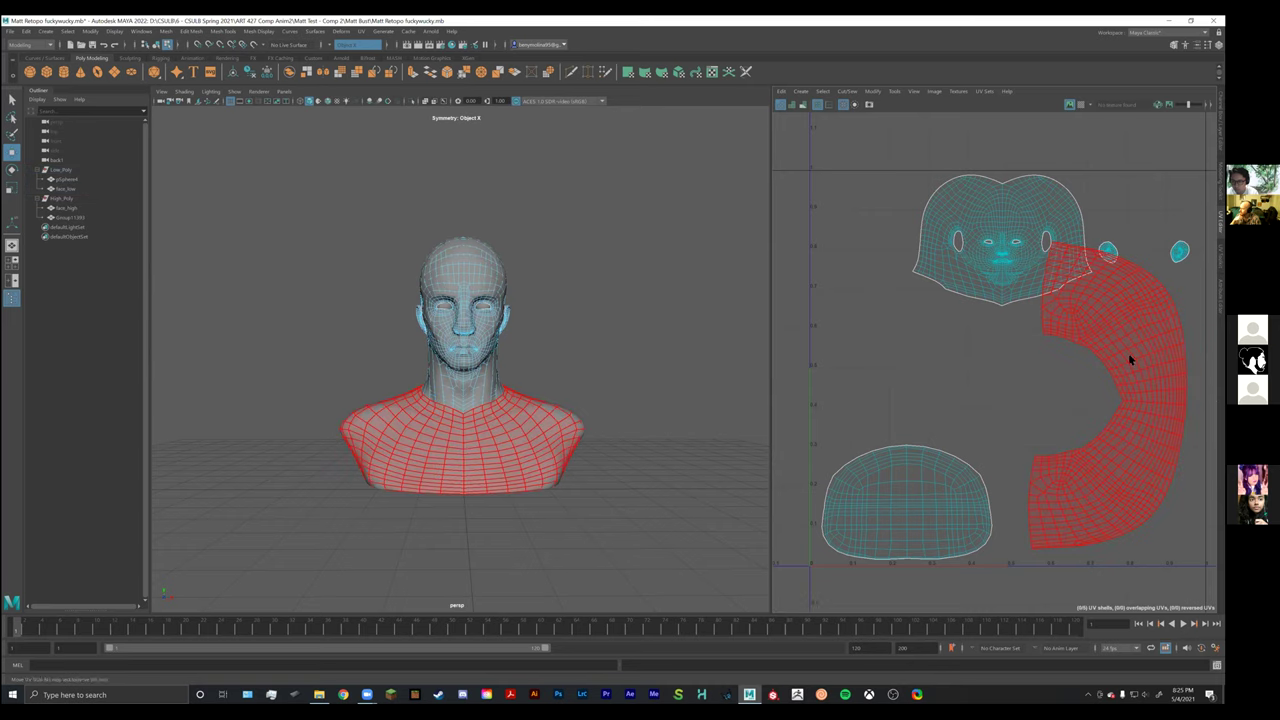
click(1129, 356)
click(1108, 263)
click(1154, 358)
drag(1107, 403, 1122, 359)
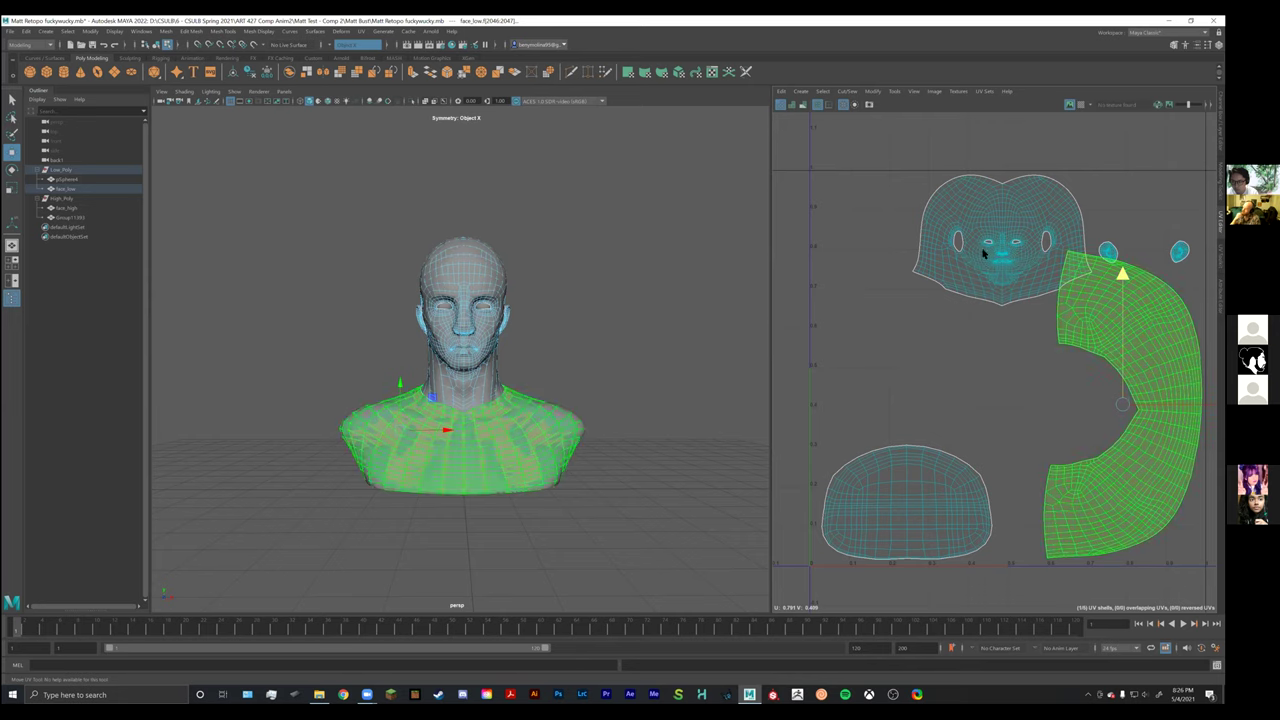
Scale face_low's head UV shell up to nearly twice its size and bring it down inside the UV tile above the lowest shell.
click(1060, 240)
drag(1092, 242, 925, 185)
click(937, 231)
key(r)
key(w)
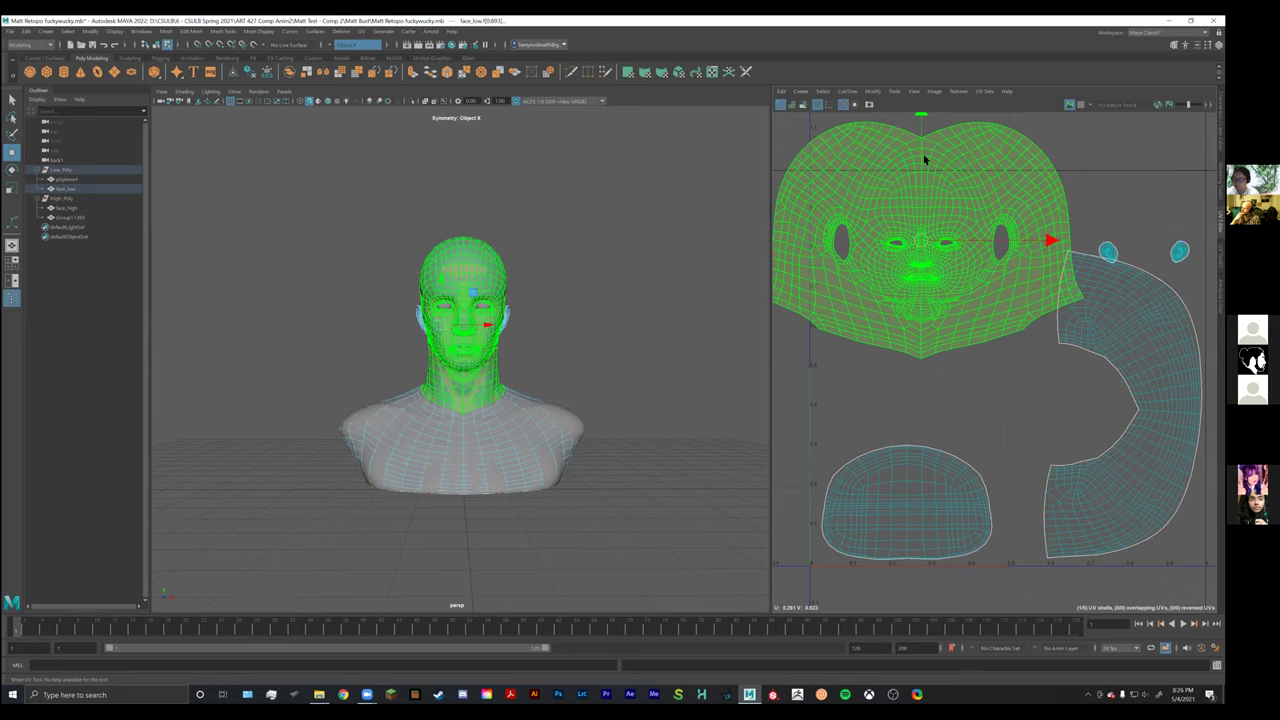
drag(921, 157, 921, 196)
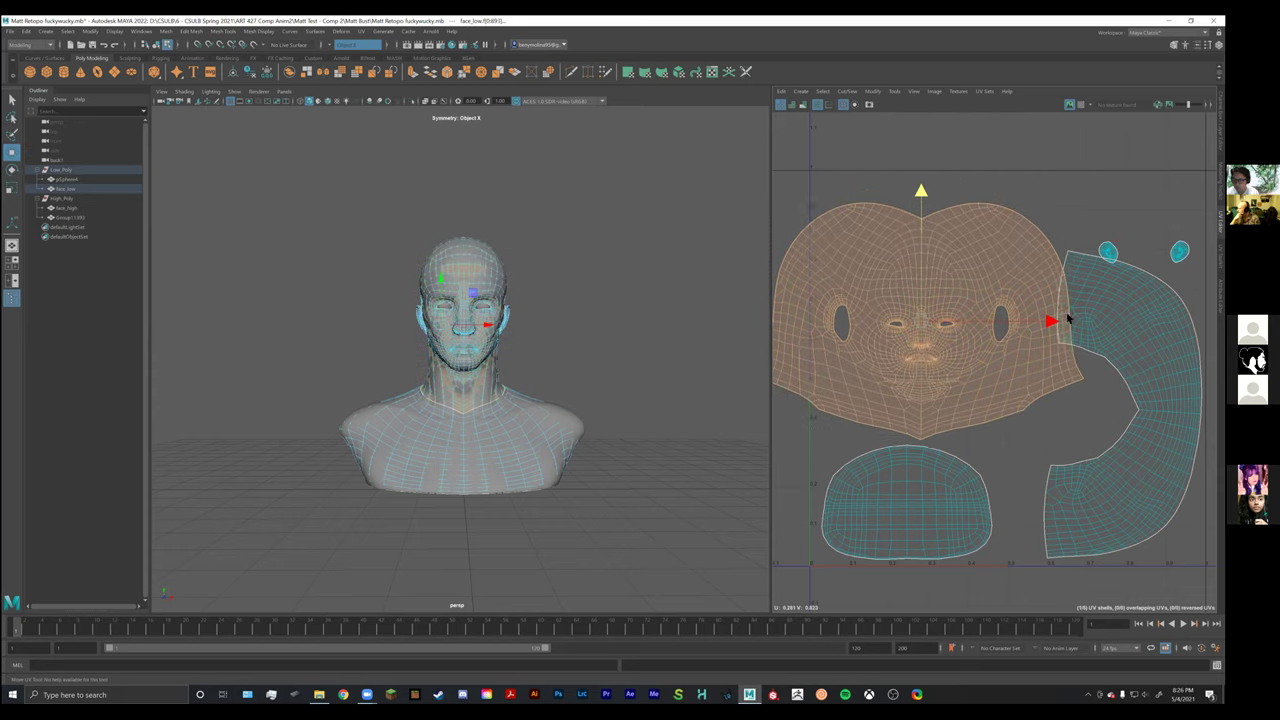
drag(1056, 320, 1112, 320)
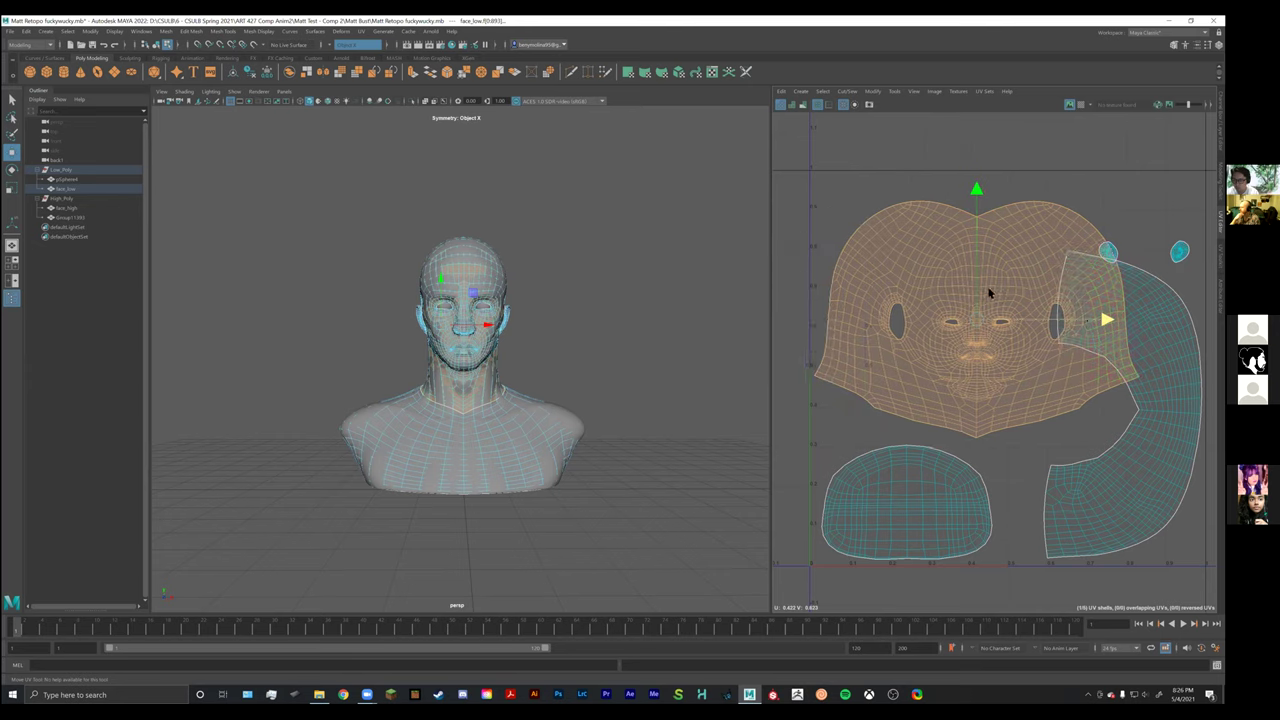
Enlarge the head UV shell further and shift it right within the UV tile.
key(r)
mouse_move(977, 319)
mouse_down()
mouse_move(957, 328)
mouse_move(1020, 307)
mouse_move(990, 320)
mouse_move(1012, 314)
mouse_move(1000, 314)
mouse_up()
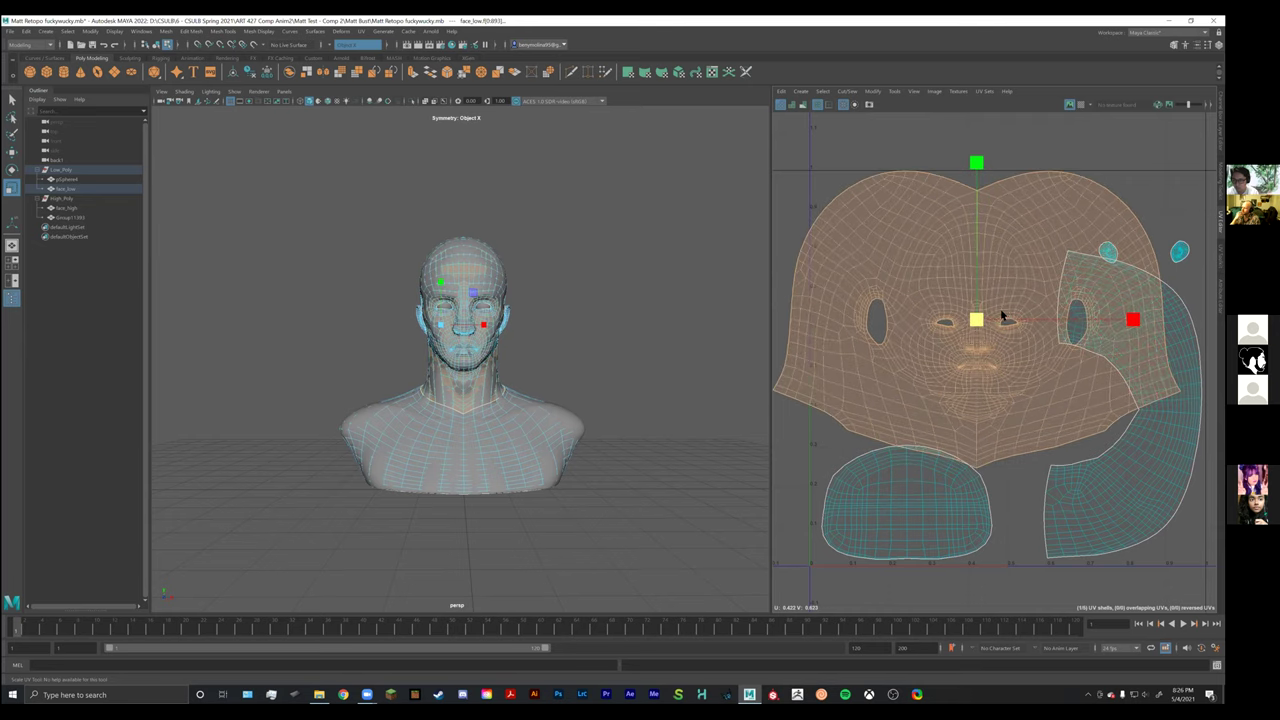
key(w)
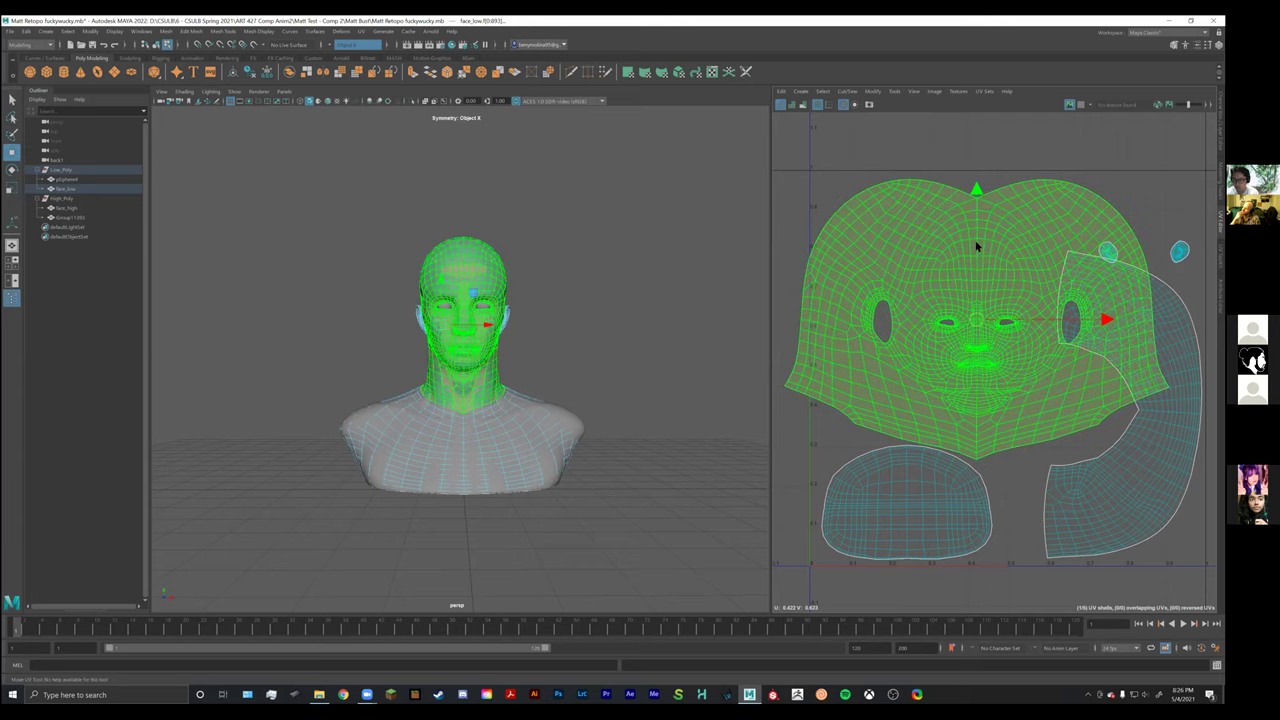
click(1020, 286)
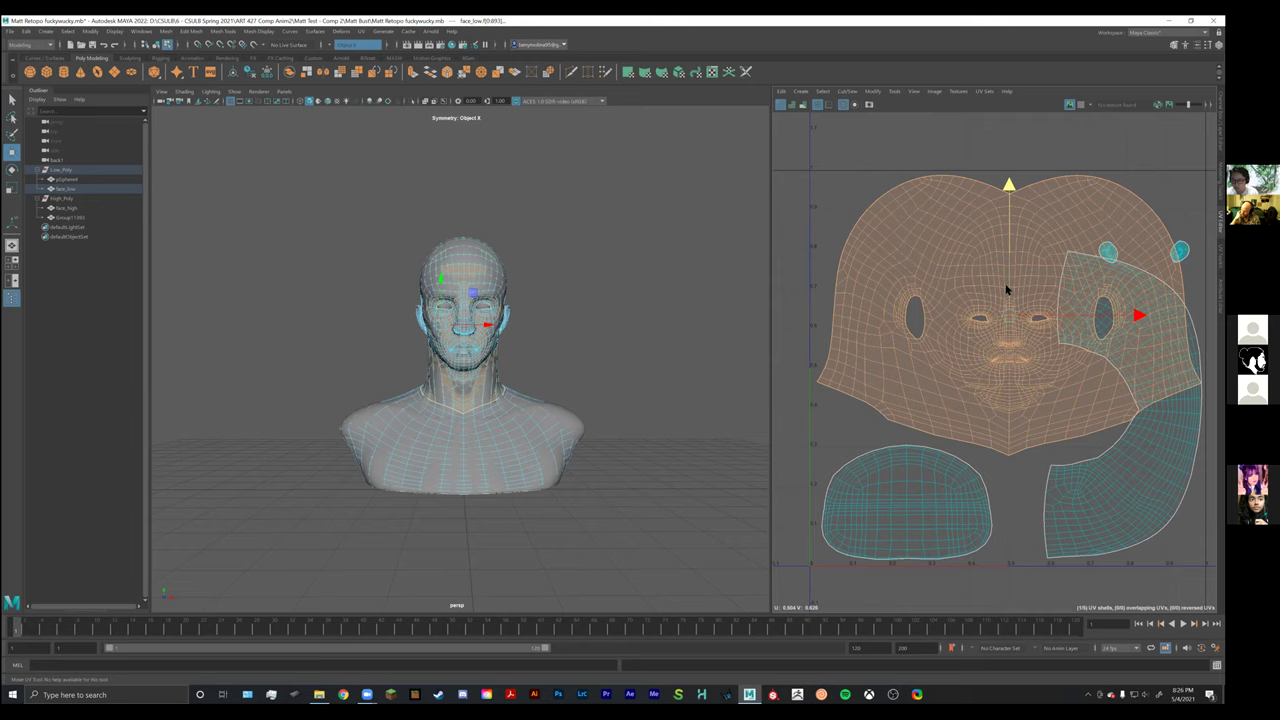
Rotate the head UV shell a quarter turn counterclockwise so the top of the head faces left.
key(r)
key(e)
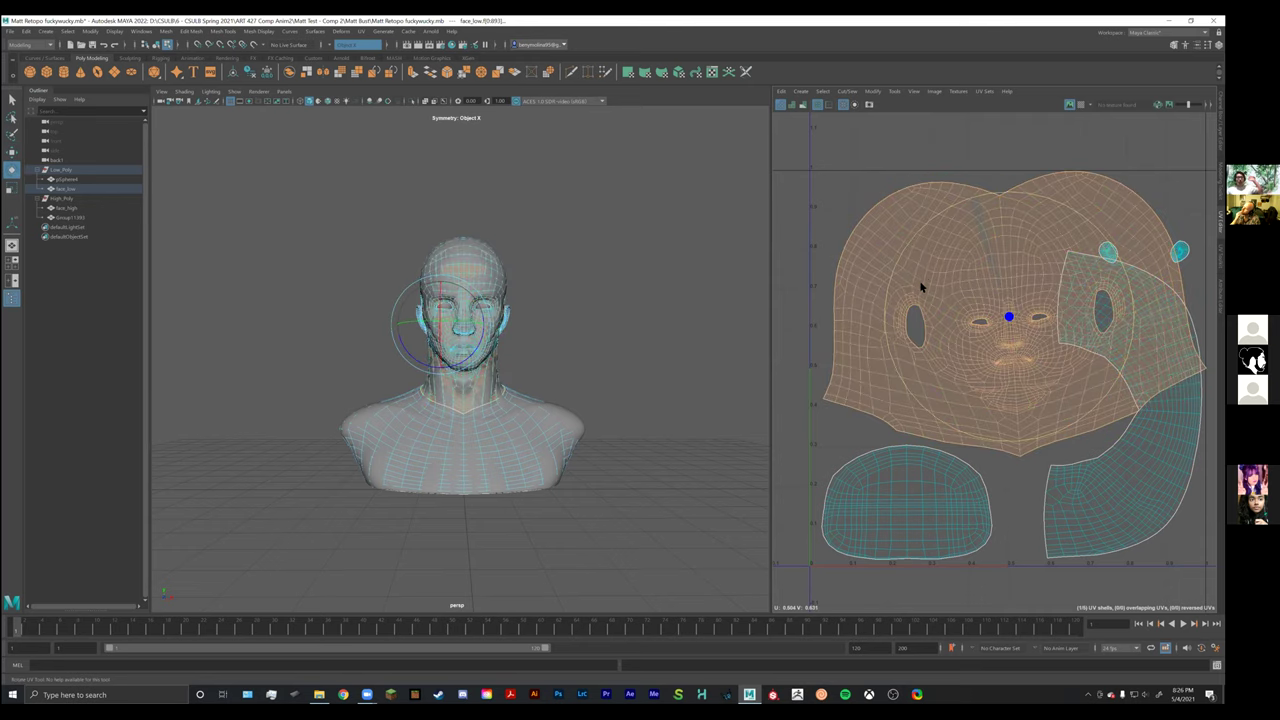
drag(928, 345, 997, 198)
drag(918, 258, 882, 318)
key(w)
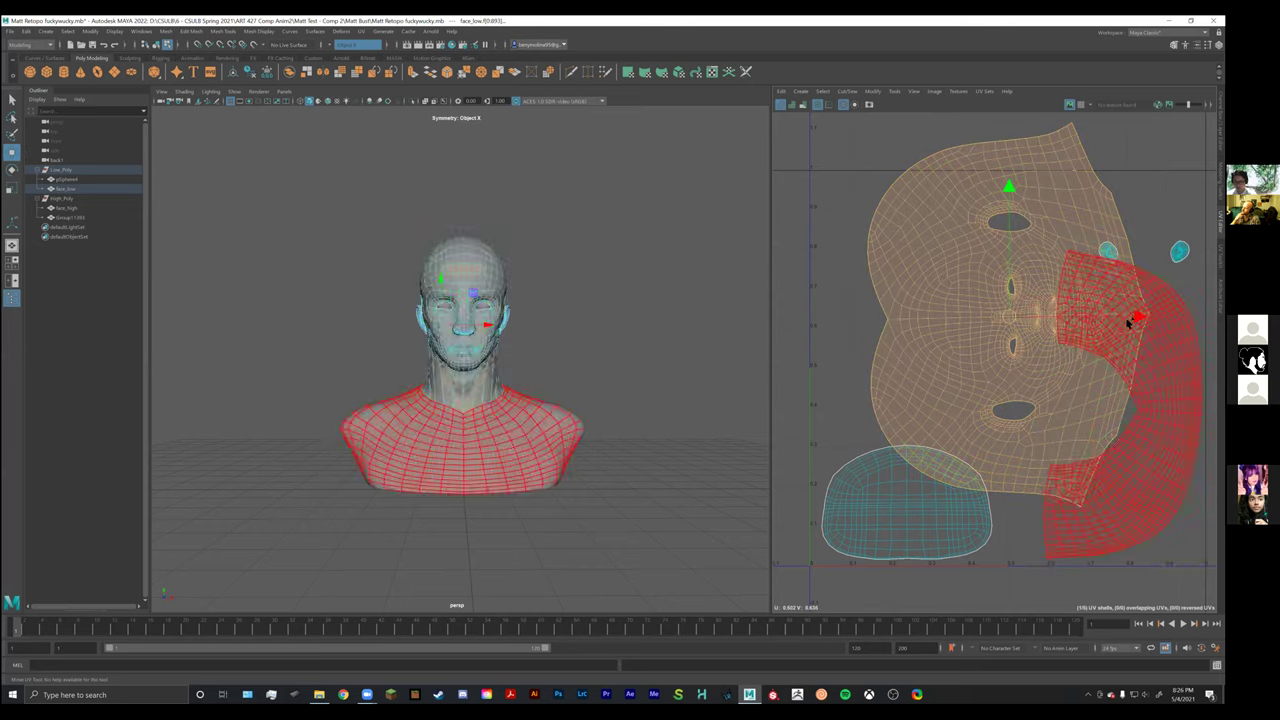
Move face_low's head UV shell to the left edge of the UV tile and lower it inside the tile's top boundary.
drag(1093, 330, 1084, 331)
drag(1017, 270, 977, 270)
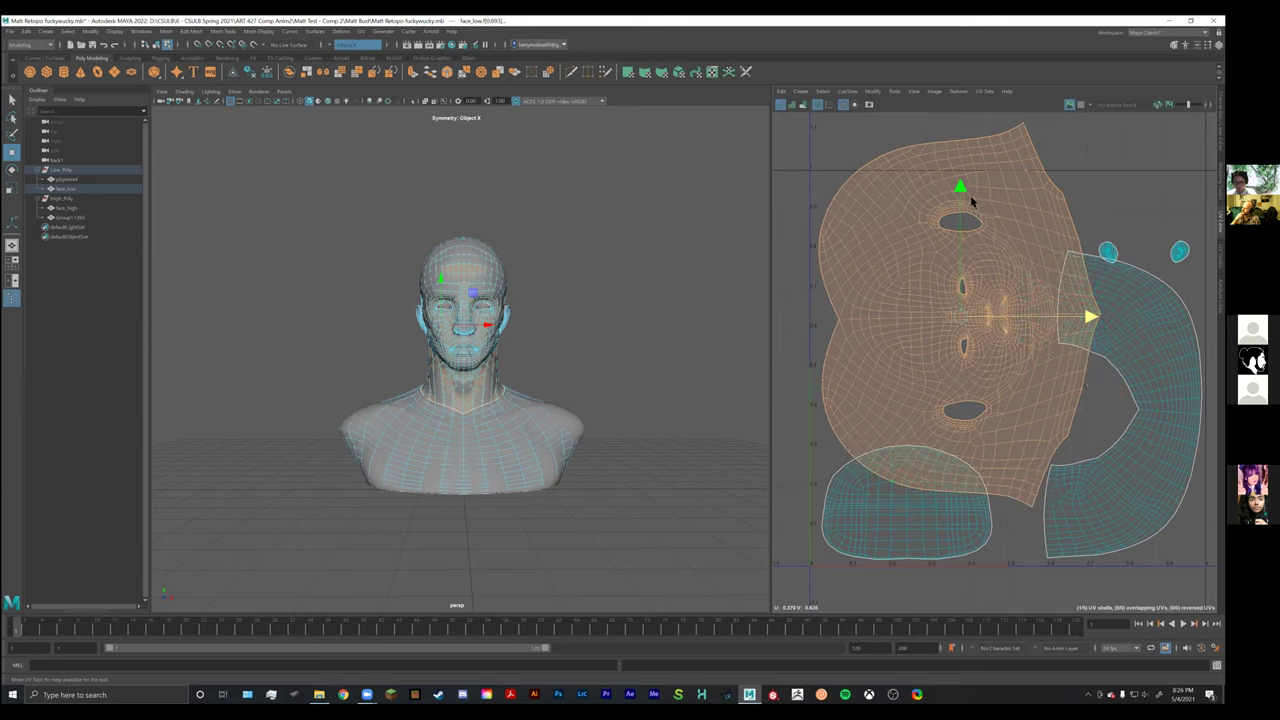
drag(952, 200, 948, 238)
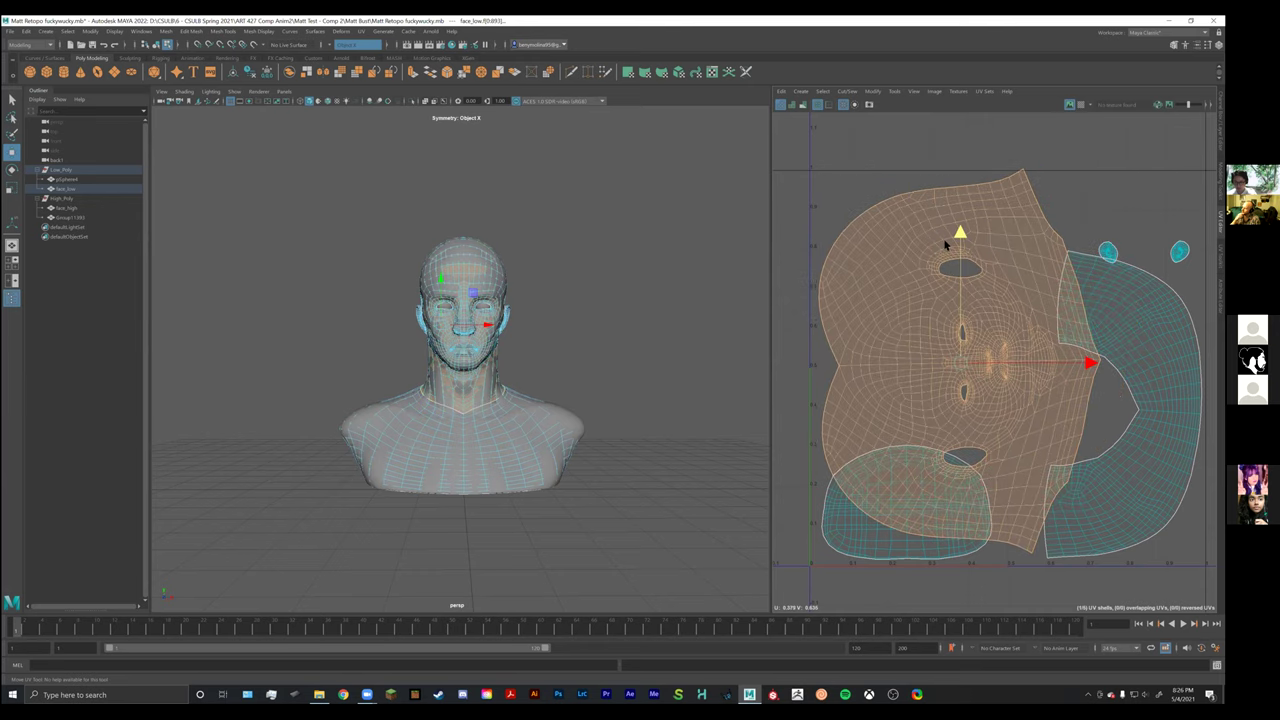
click(1085, 370)
Scale the head UV shell down slightly and place it in the upper left of the UV tile, clear of the shoulder shell.
key(r)
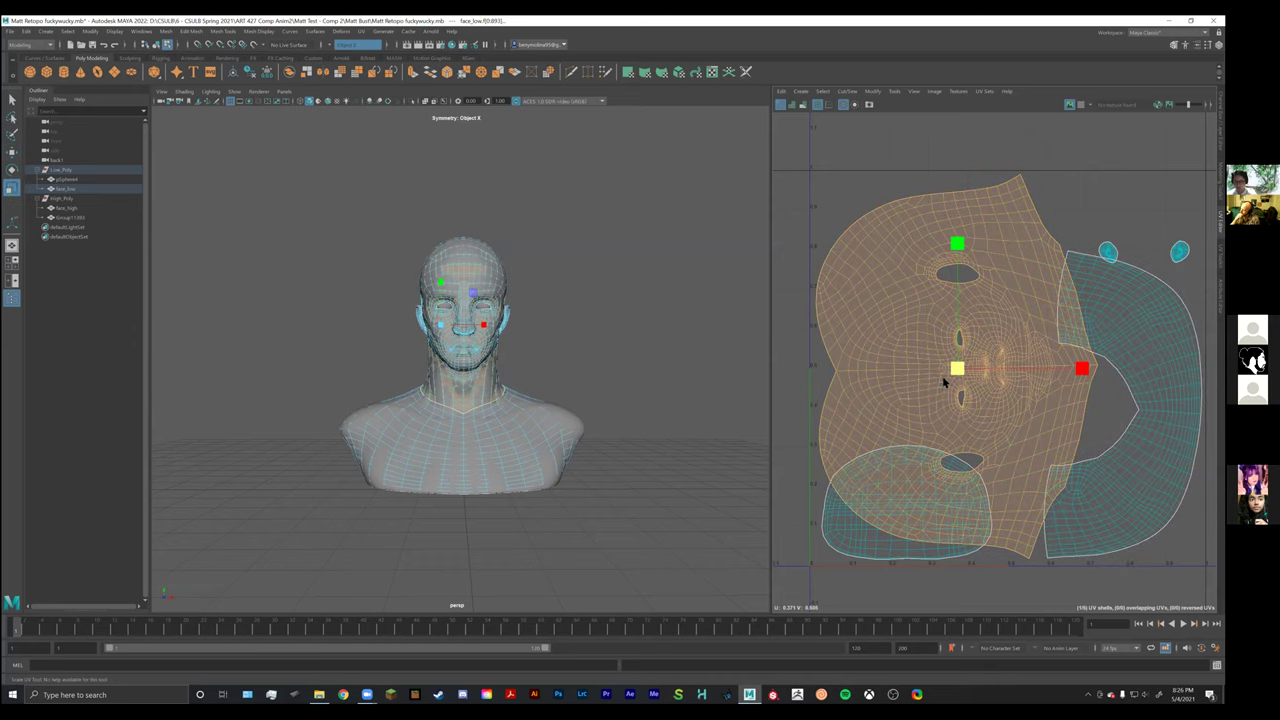
drag(943, 381, 960, 321)
key(e)
key(w)
middle_drag(1082, 369, 1041, 350)
click(1083, 343)
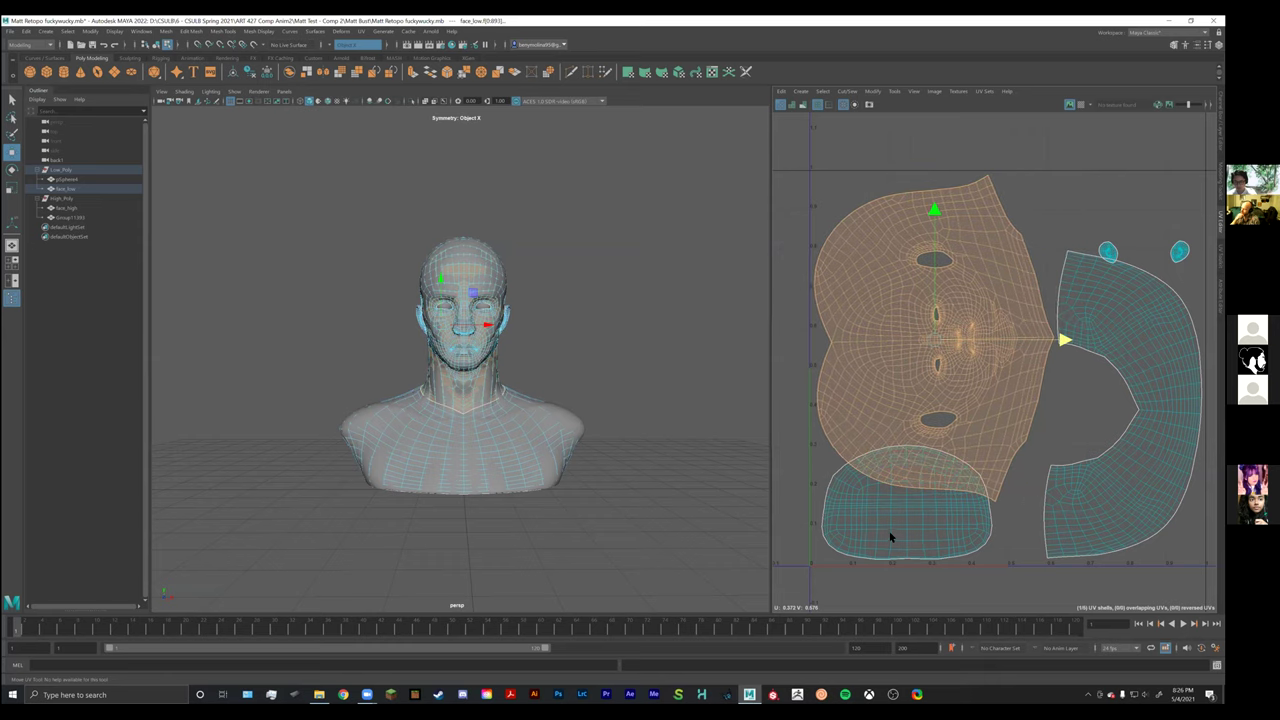
Shrink the bust's base UV shell into the tile's lower right corner and raise the shoulder shell above it.
click(907, 402)
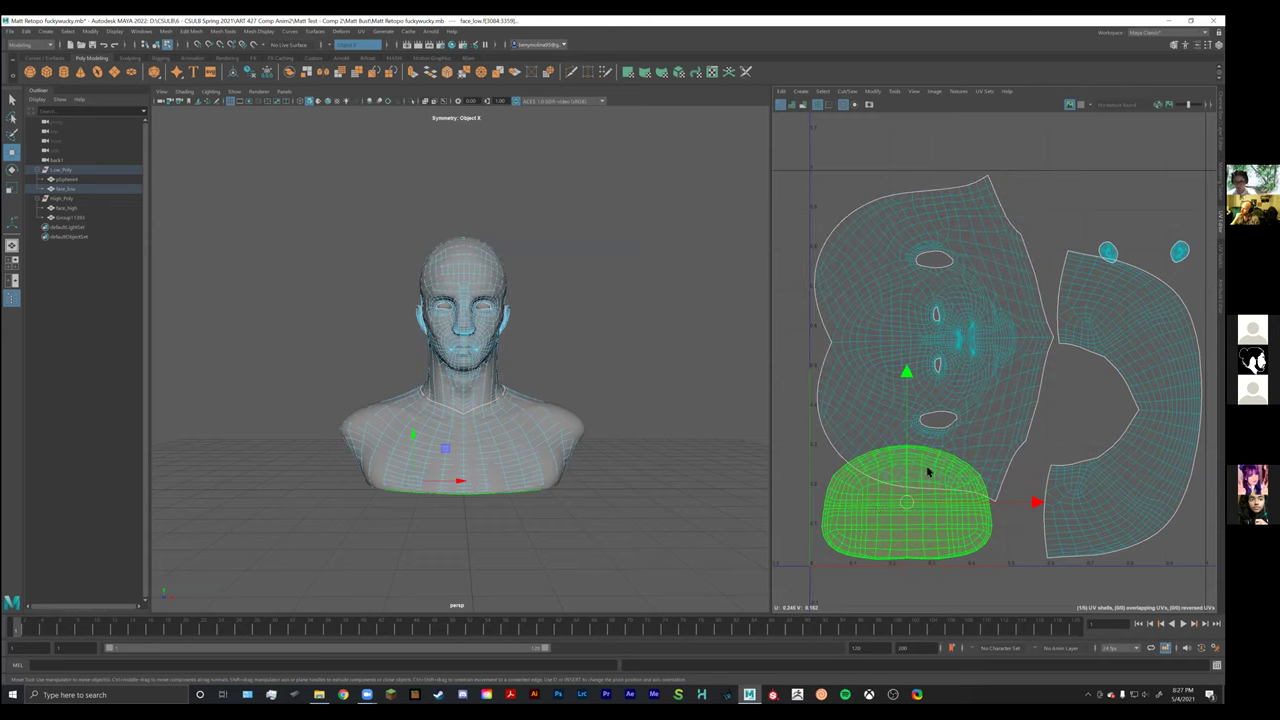
key(r)
middle_drag(906, 500, 868, 508)
key(w)
middle_drag(906, 383, 903, 403)
middle_drag(1046, 520, 1276, 520)
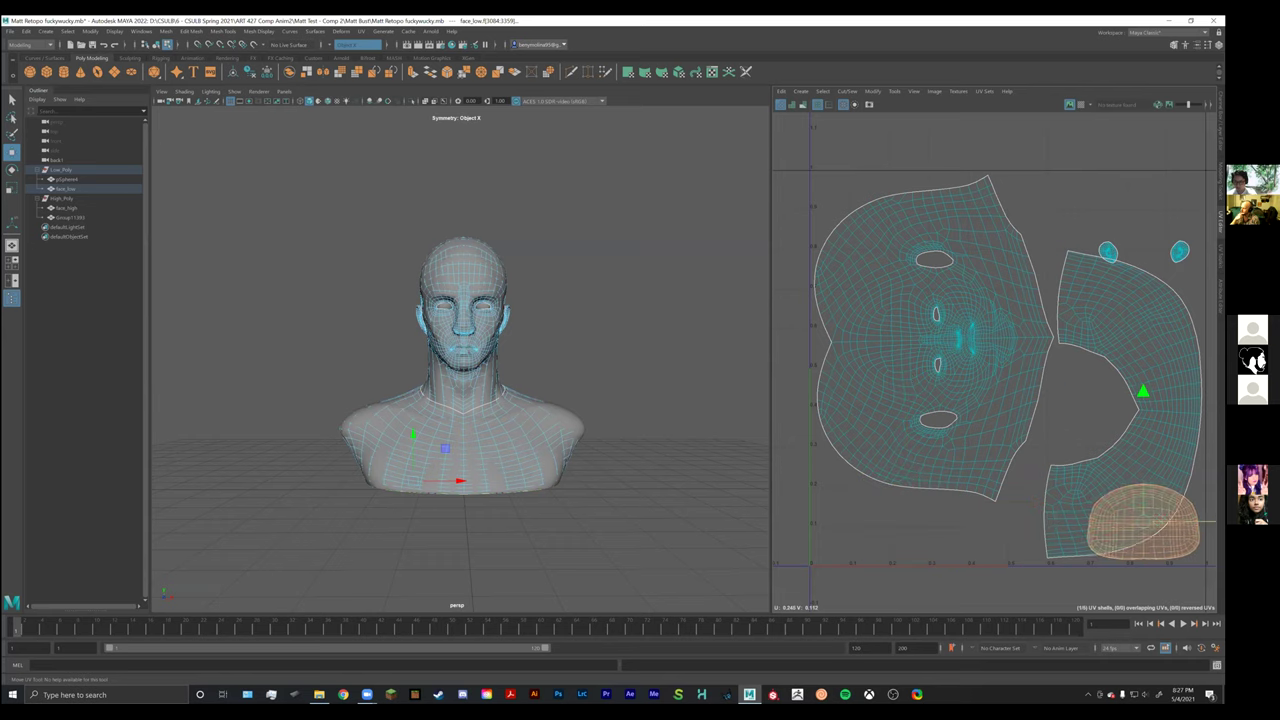
click(1091, 331)
drag(1123, 274, 1123, 197)
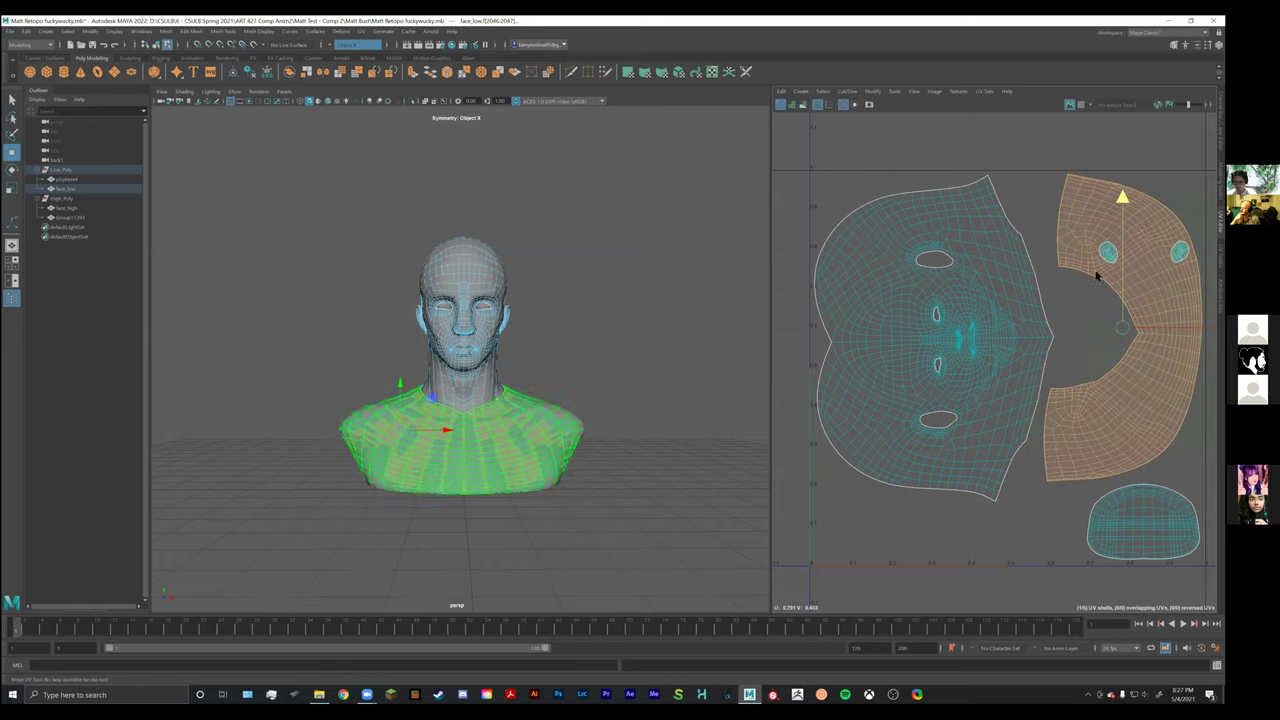
Enlarge the two ear UV shells together and place them beneath the head shell along the bottom of the UV tile.
click(1108, 251)
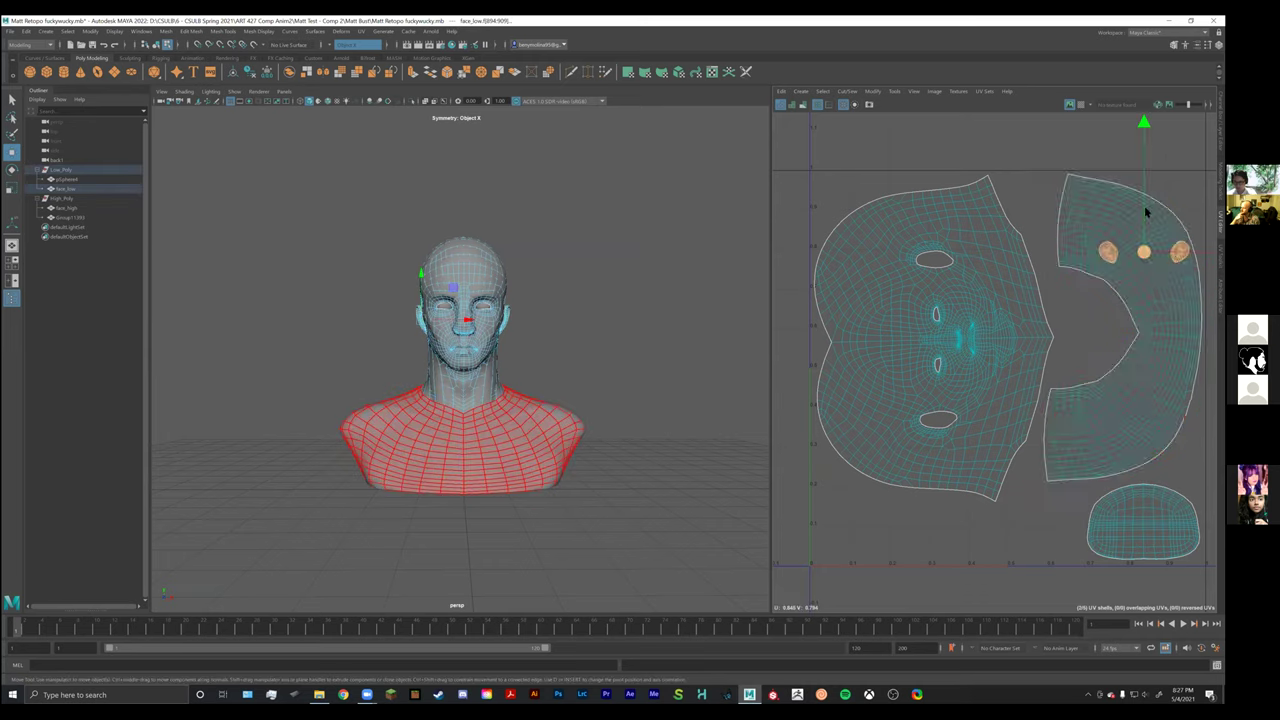
drag(1140, 204, 1140, 301)
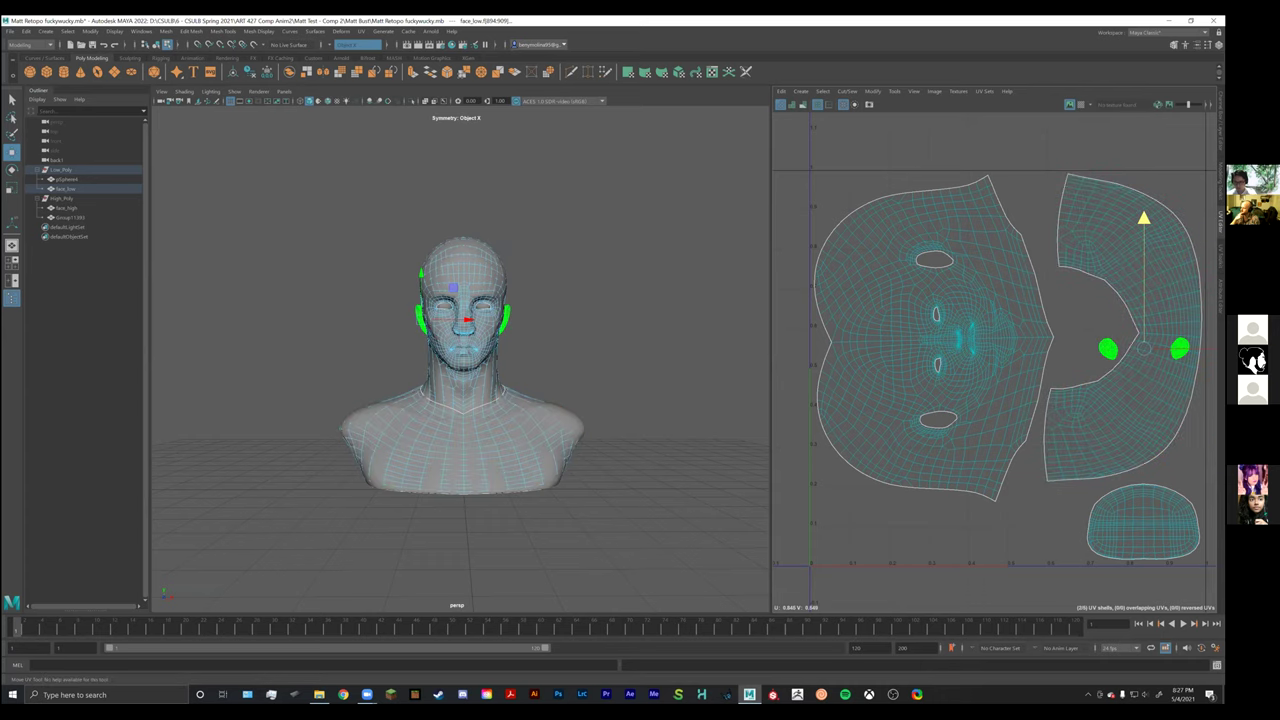
drag(1158, 348, 960, 309)
key(r)
drag(951, 362, 1114, 252)
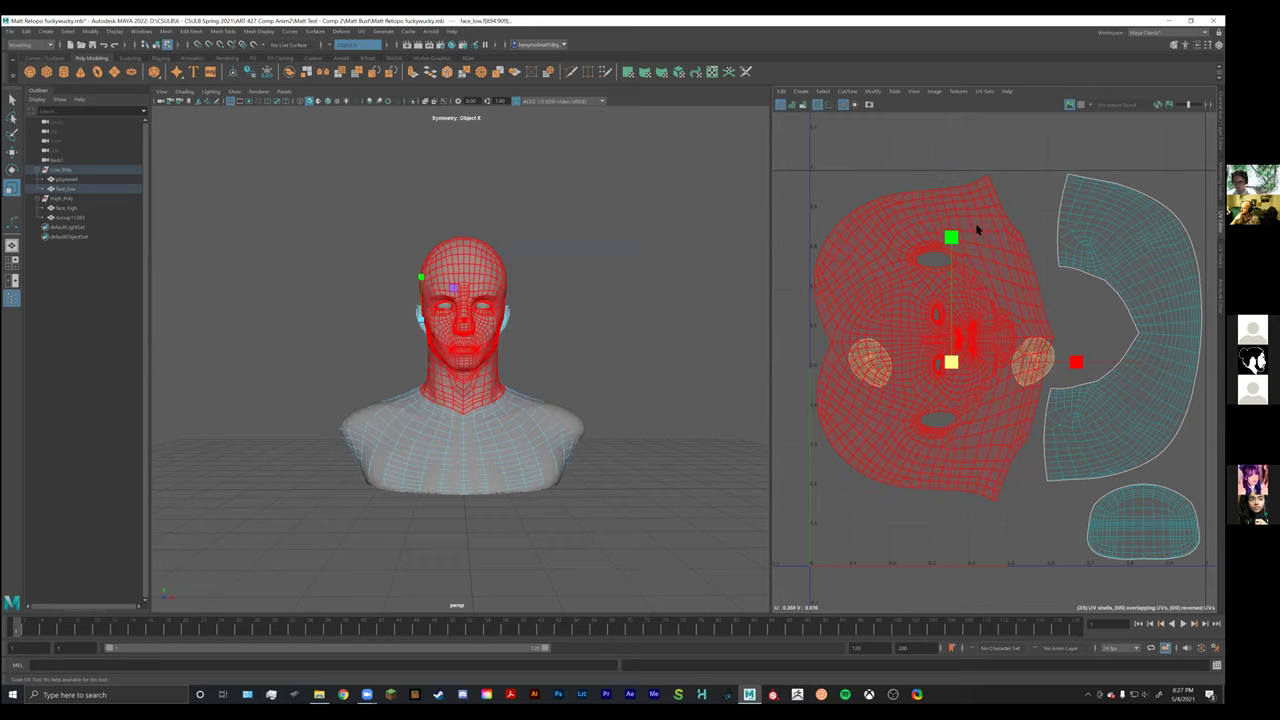
key(w)
drag(950, 259, 950, 414)
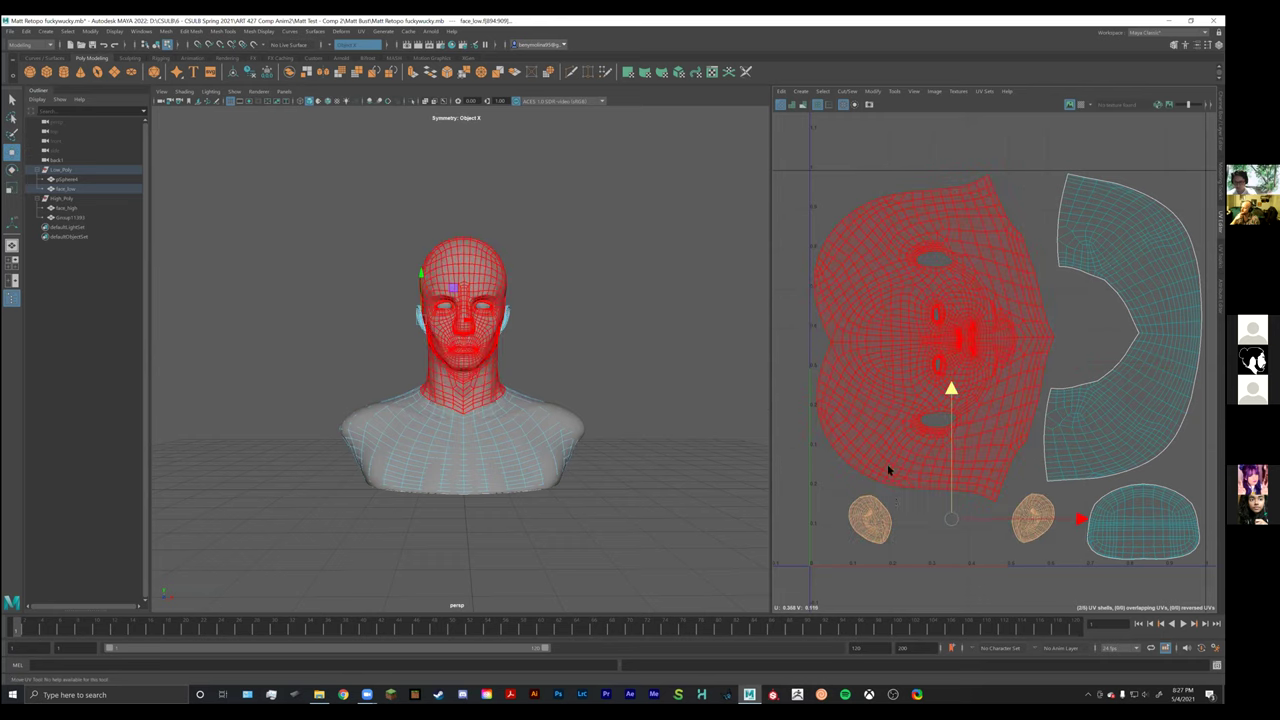
Scale the pair of ear UV shells up a little more to fill the space between the left edge and the base shell.
key(r)
drag(951, 519, 970, 500)
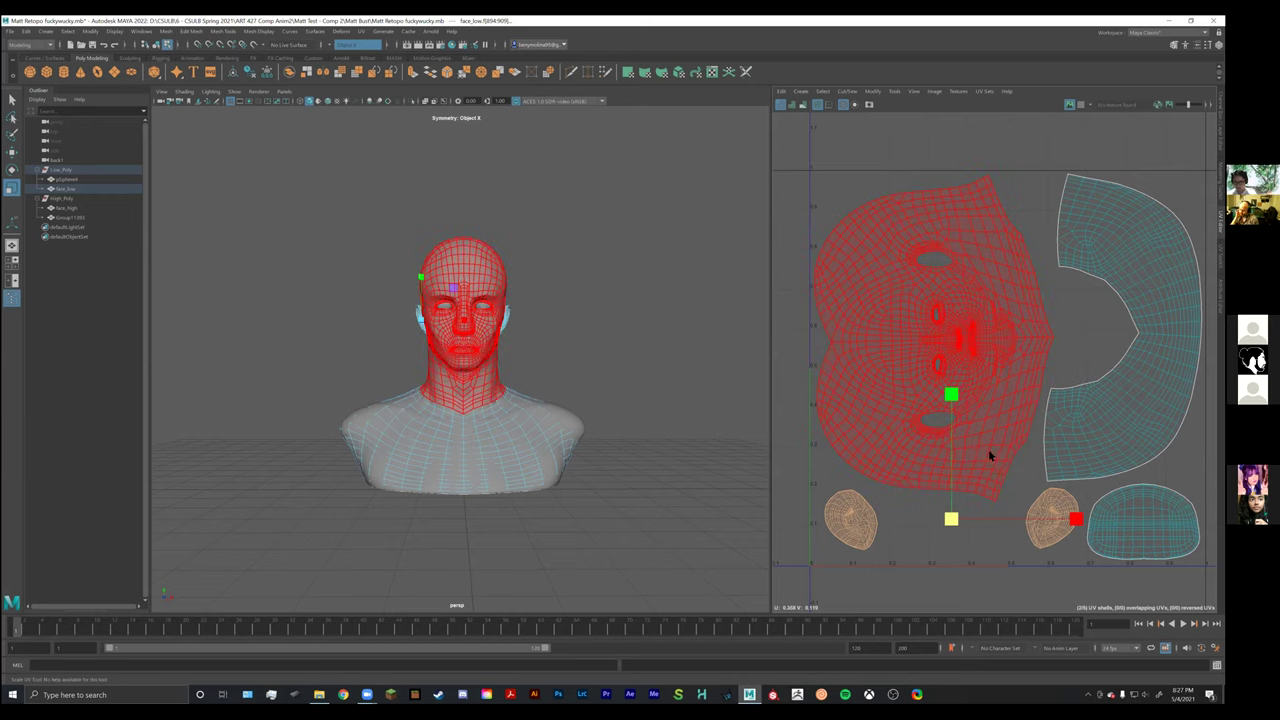
click(745, 456)
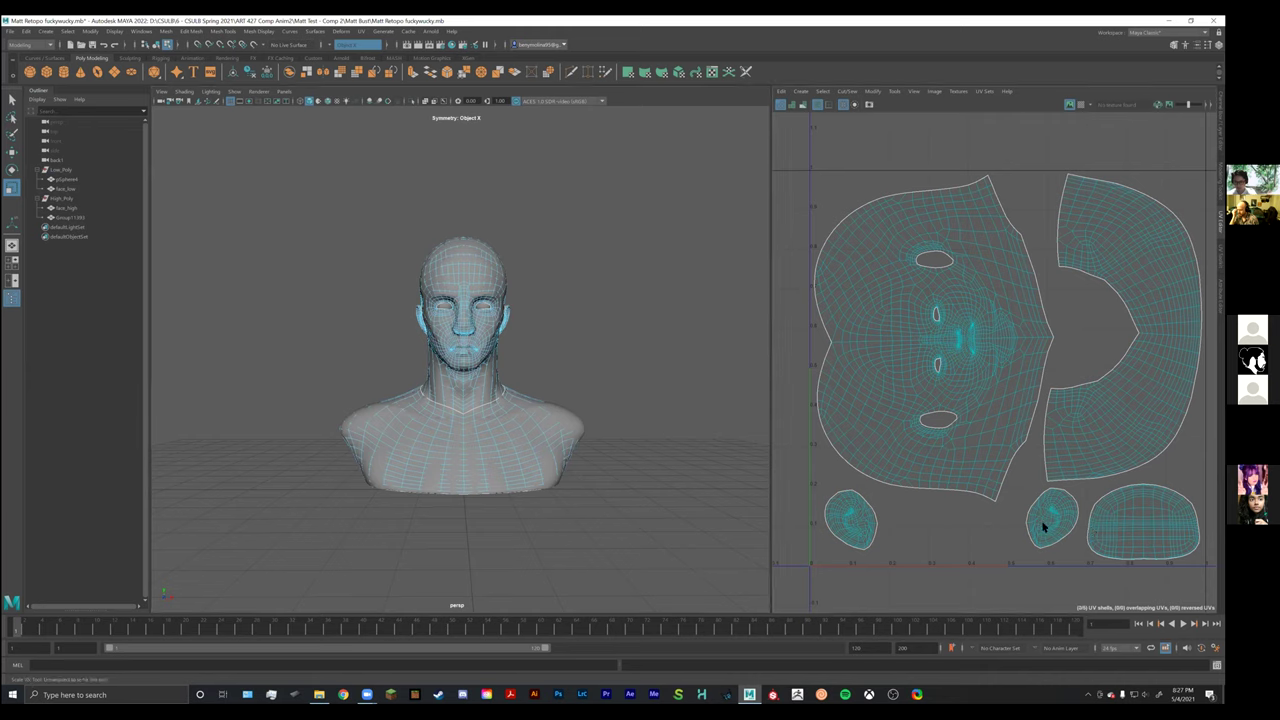
key(ctrl+z)
mouse_move(950, 518)
mouse_down()
mouse_move(1046, 477)
mouse_move(953, 521)
mouse_up()
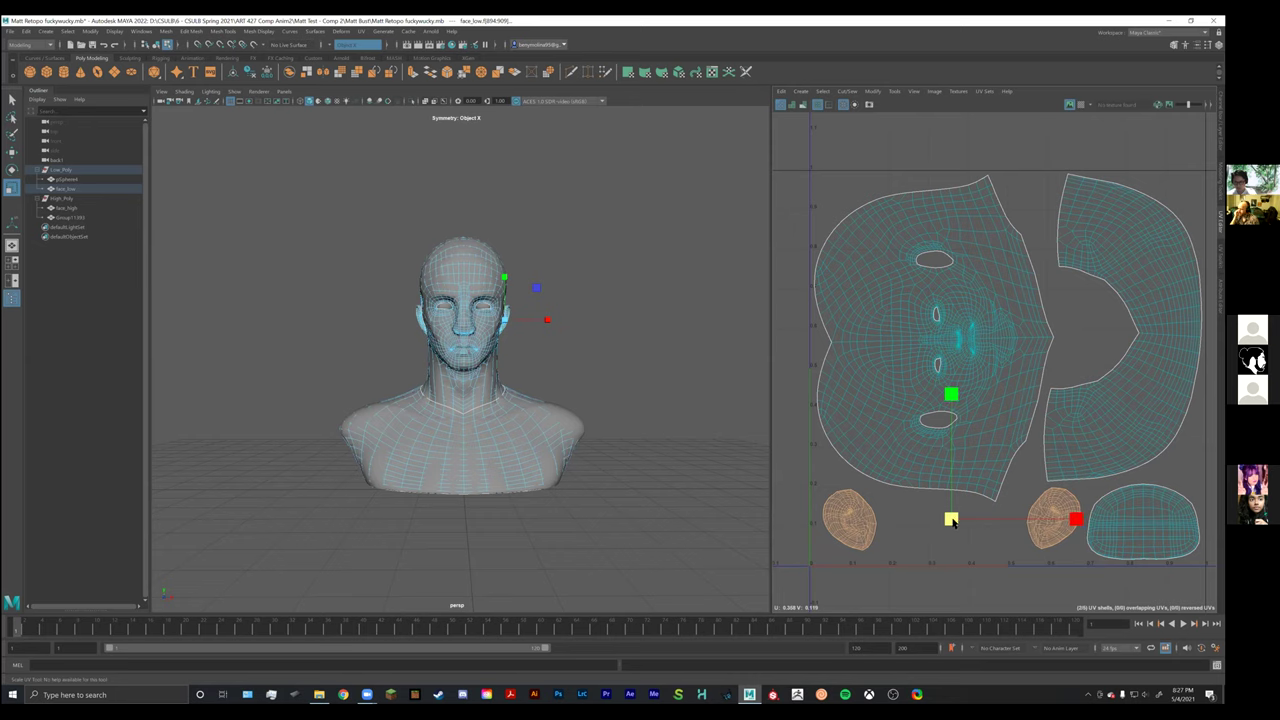
Rotate the shoulder UV shell slightly so its open side faces the head shell squarely.
click(1092, 441)
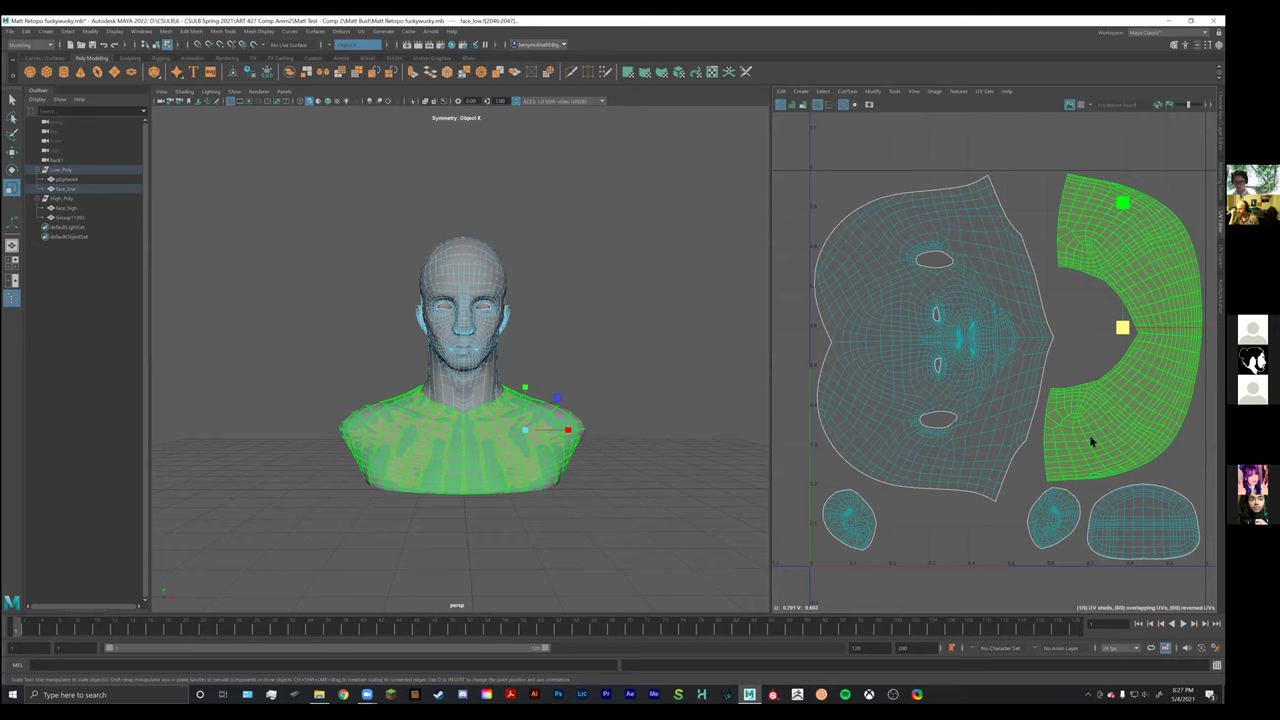
key(e)
key(ctrl+u)
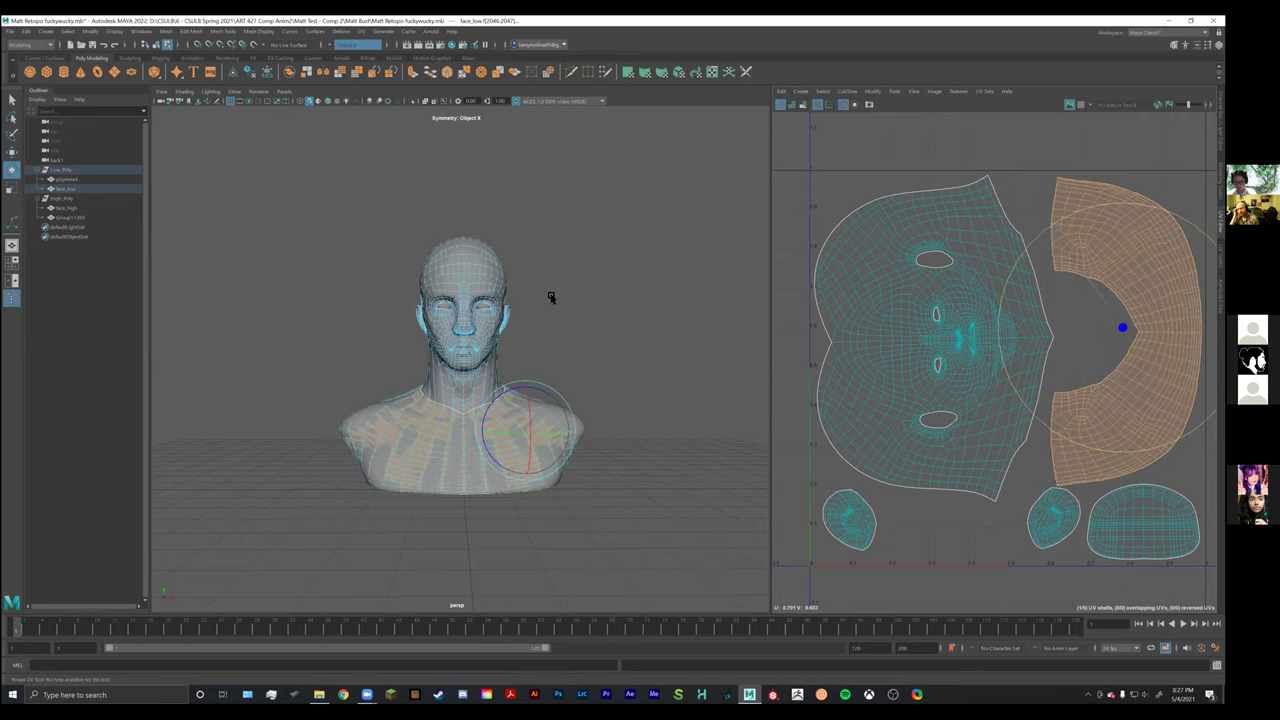
Return to object mode, check pSphere4's UV layout, and select pSphere4 and face_low together.
click(581, 300)
click(571, 294)
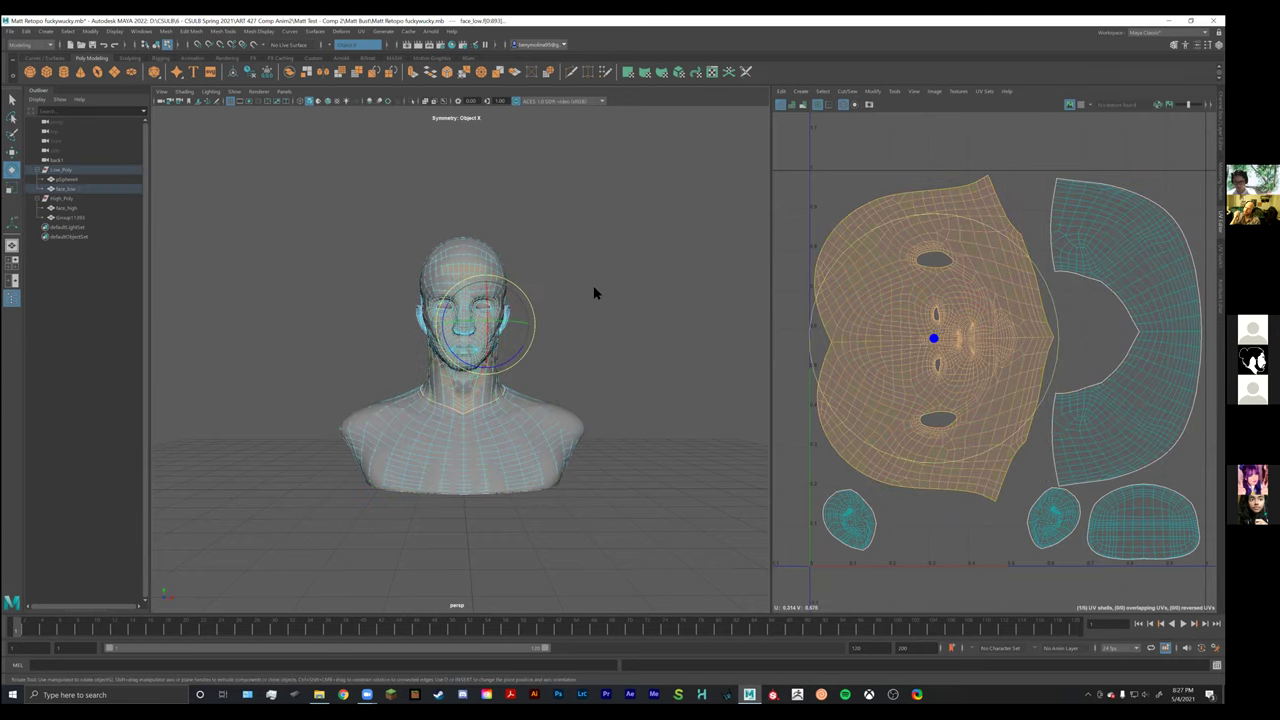
right_click(594, 289)
click(597, 285)
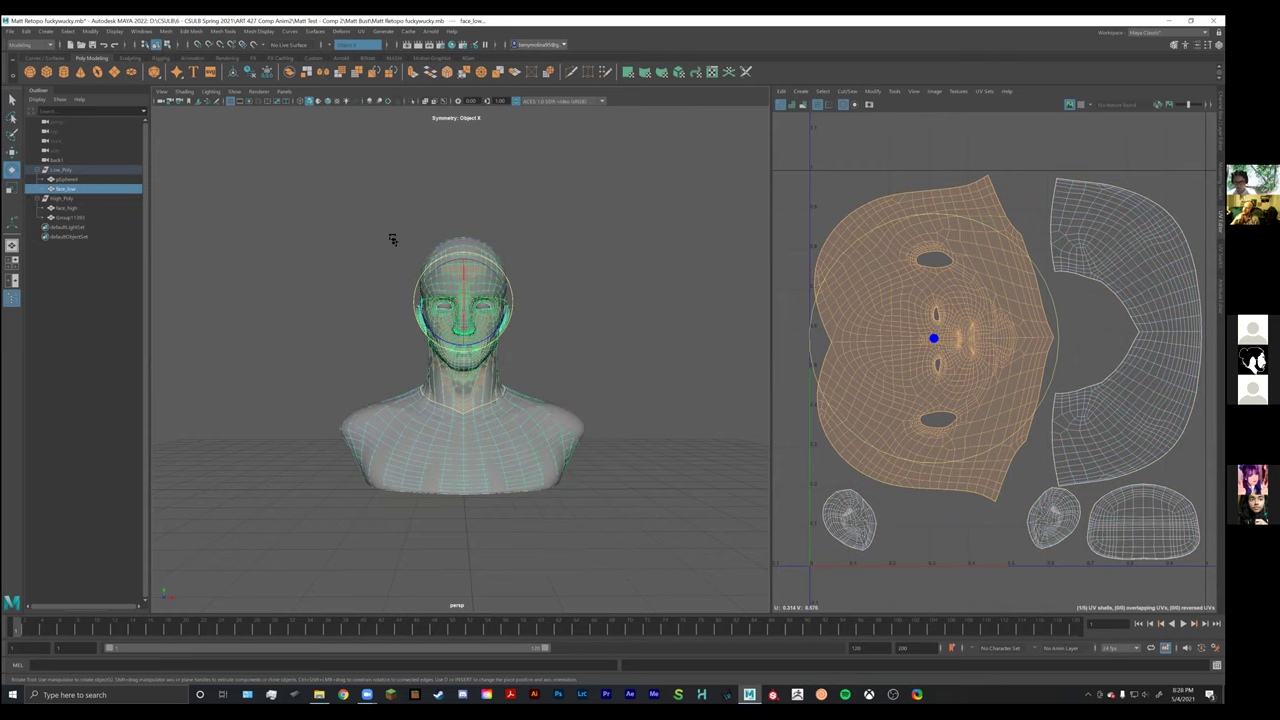
click(66, 180)
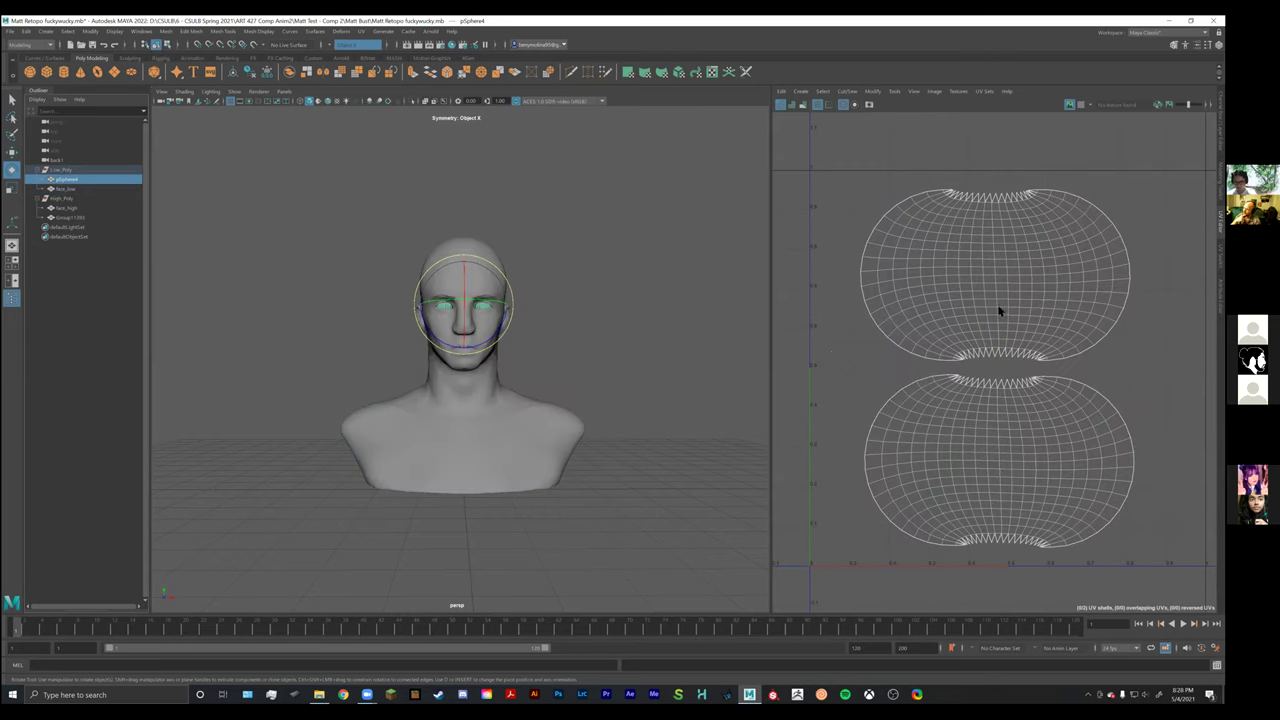
click(501, 406)
click(201, 264)
drag(73, 190, 70, 180)
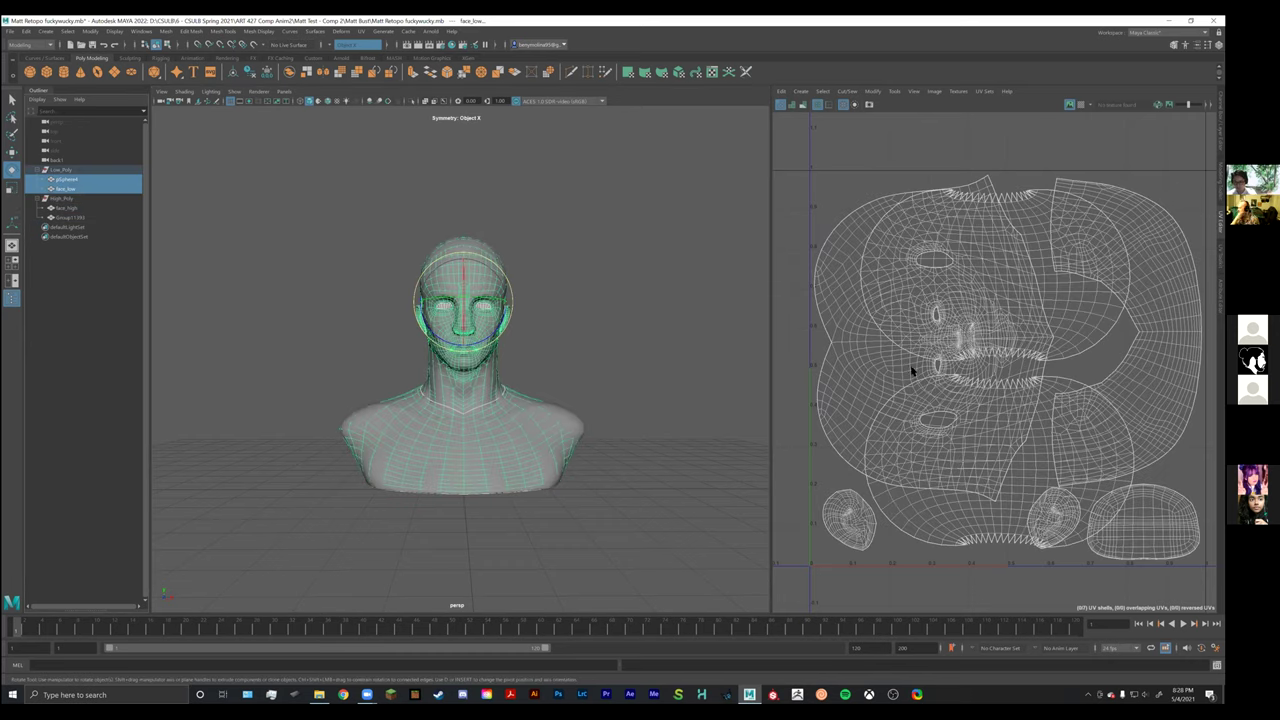
right_drag(467, 313, 502, 340)
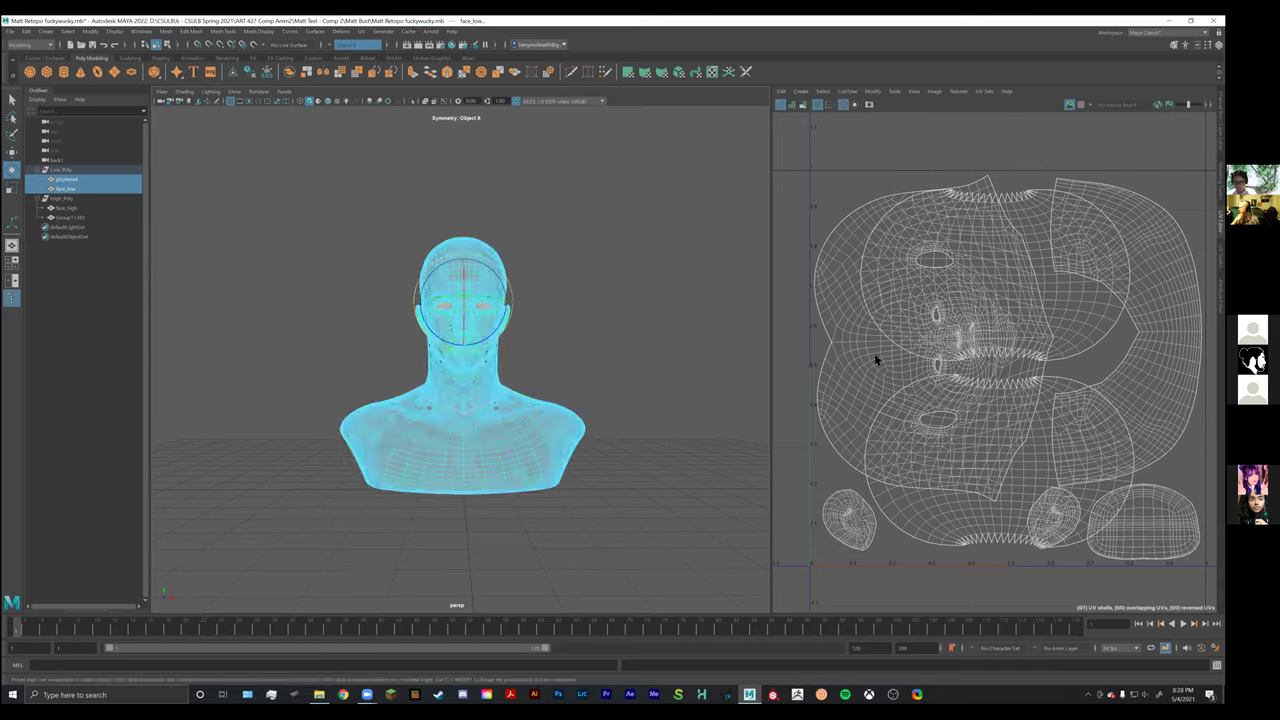
click(937, 521)
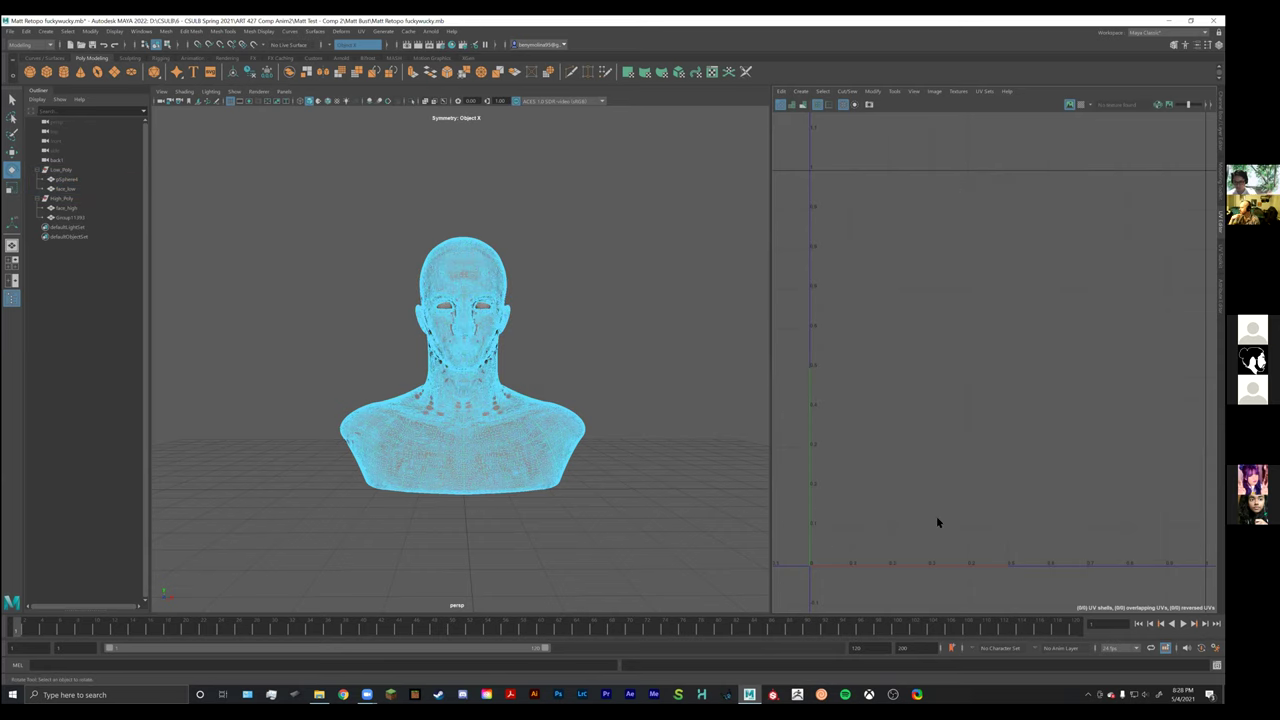
key(ctrl+z)
click(577, 344)
right_drag(577, 344, 607, 376)
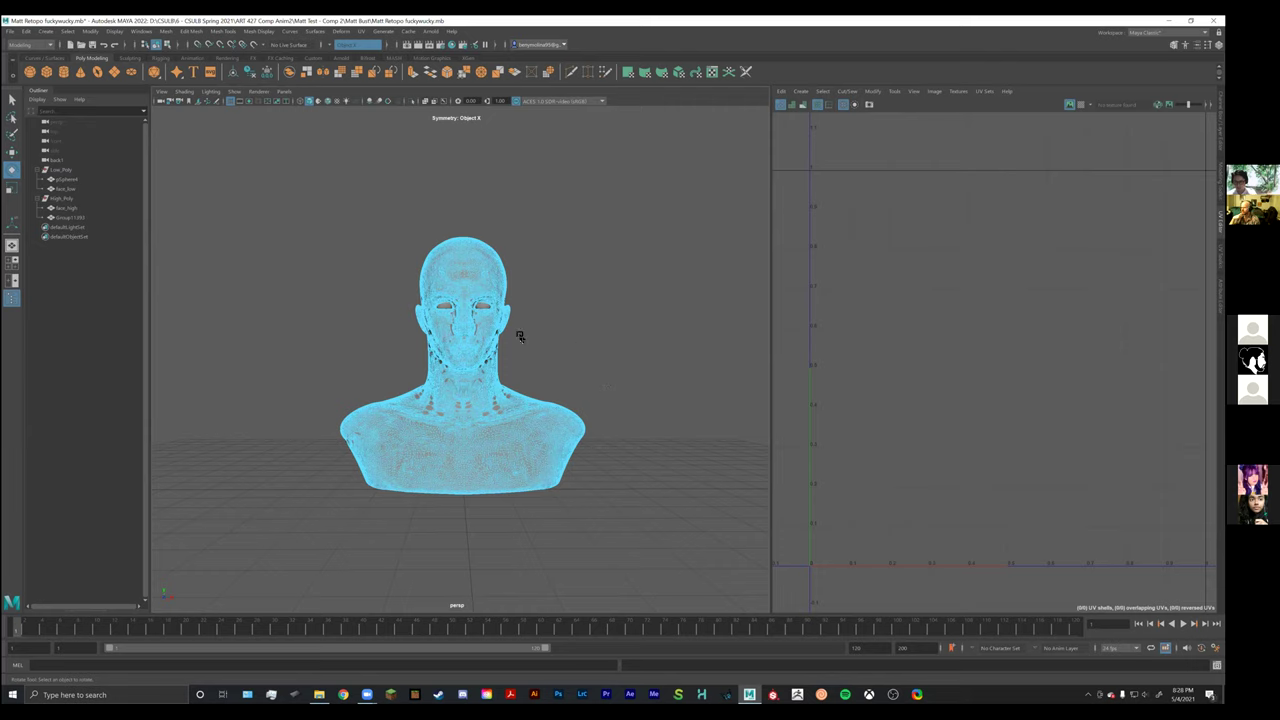
right_drag(366, 294, 349, 291)
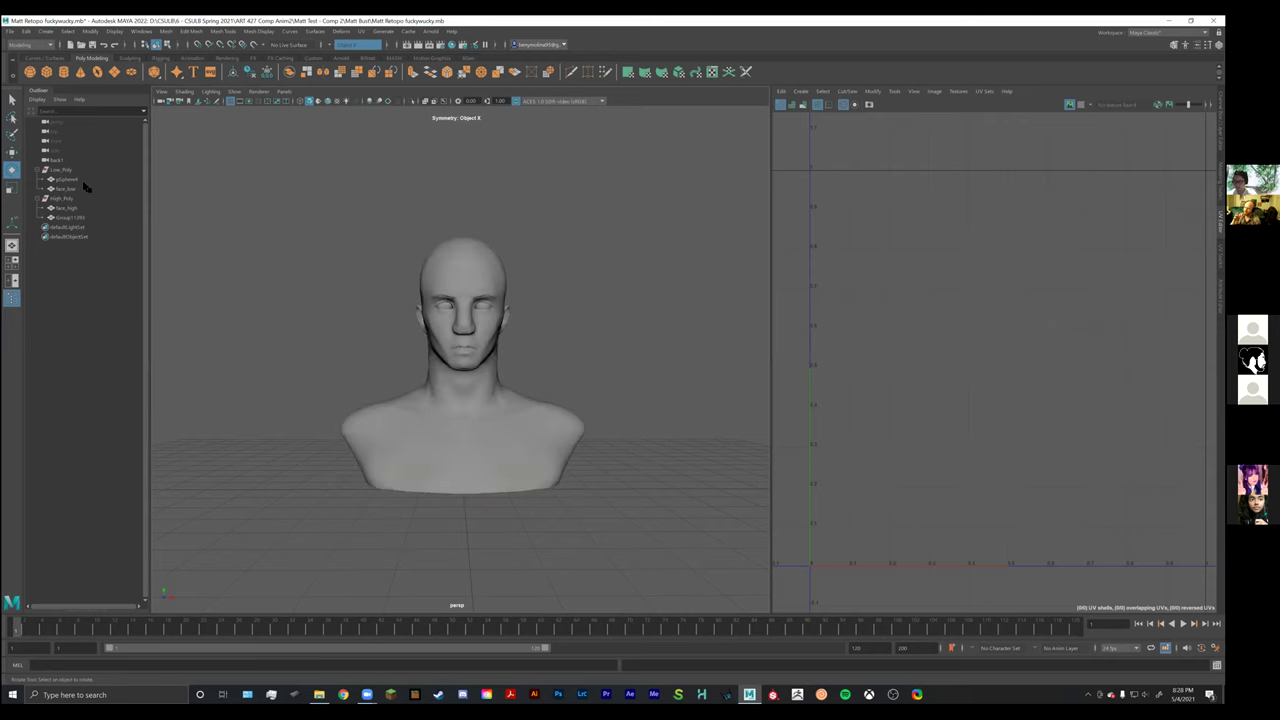
Show the UVs of pSphere4 and face_low together and switch to UV shell selection.
drag(86, 187, 80, 179)
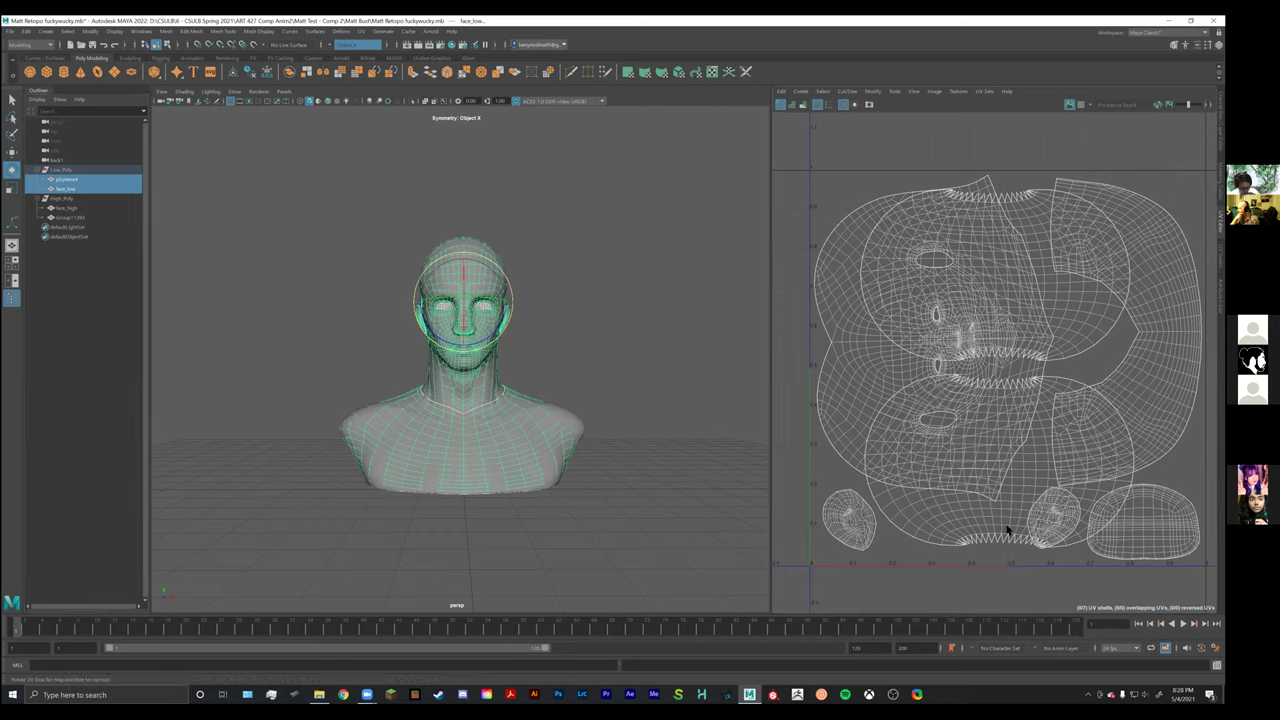
right_drag(1007, 517, 1045, 516)
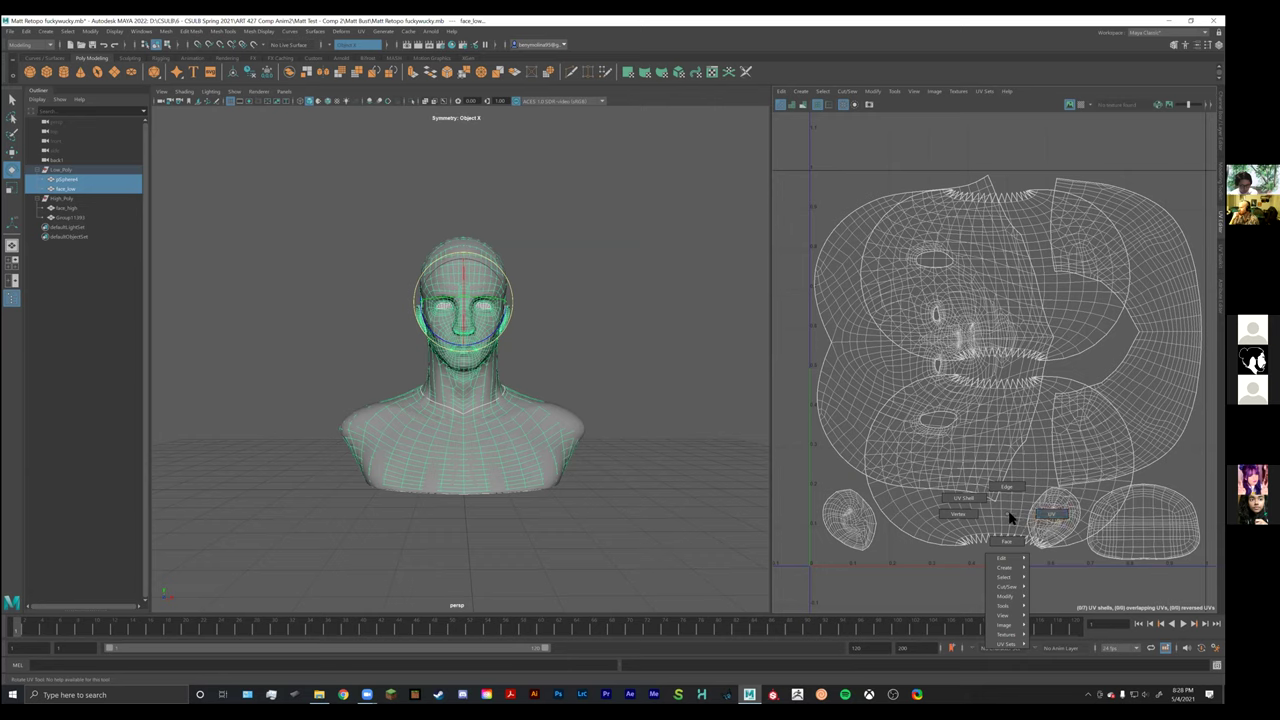
right_drag(658, 411, 687, 439)
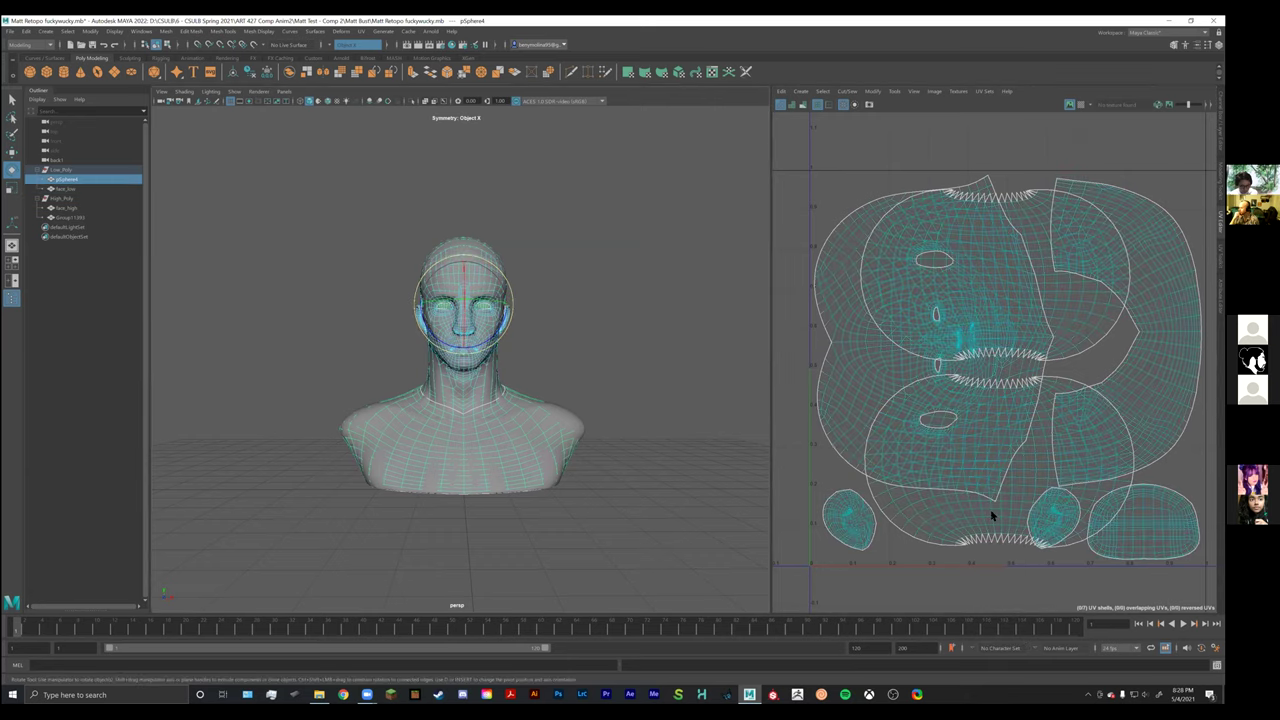
key(ctrl+z)
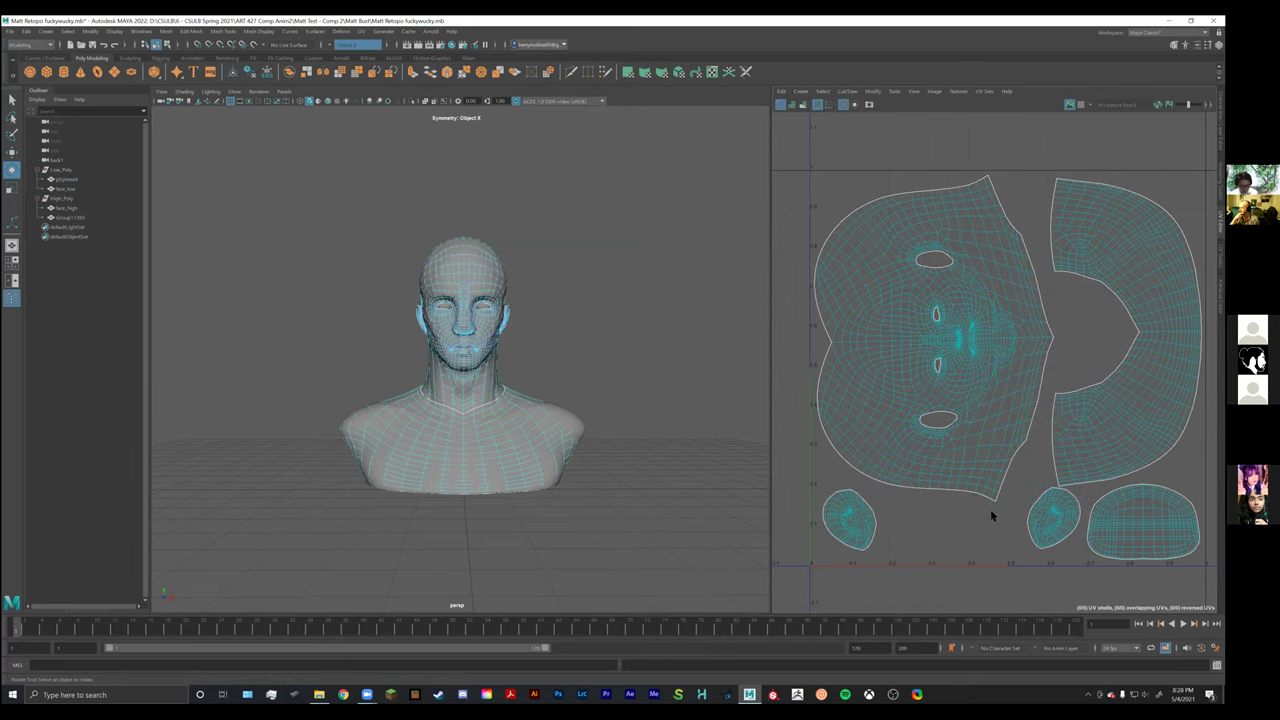
key(ctrl+z)
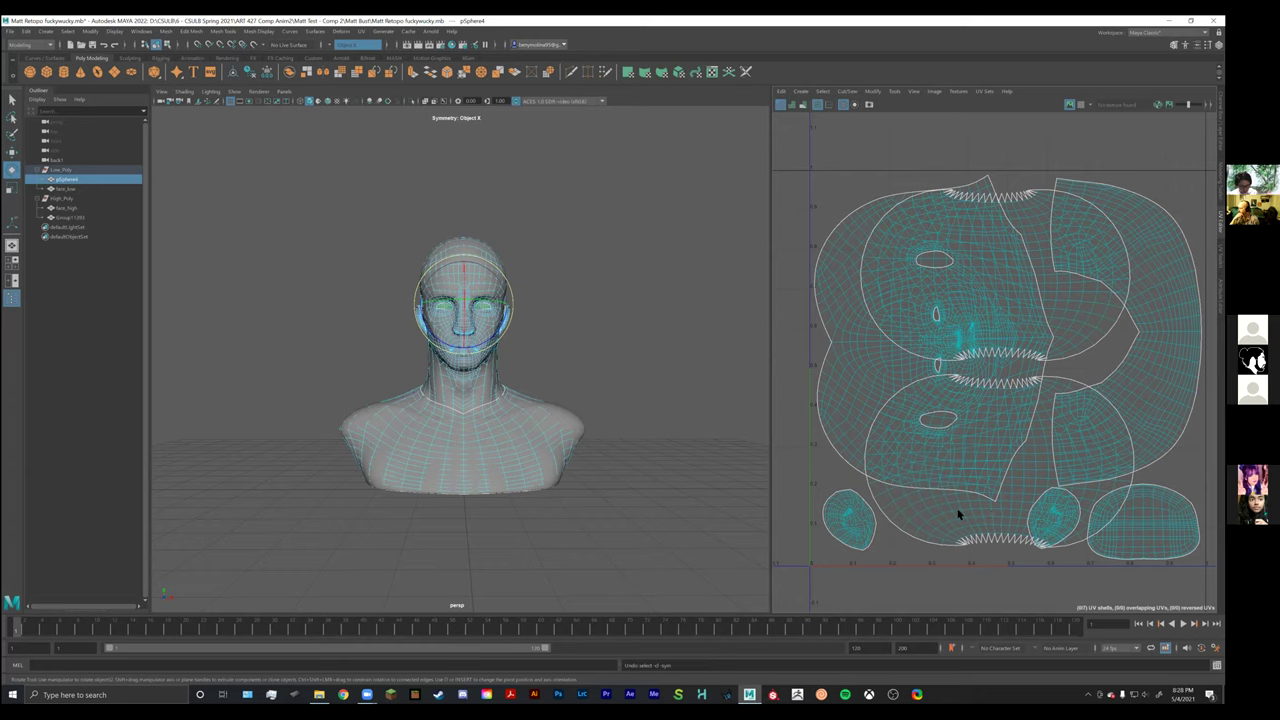
right_click(958, 515)
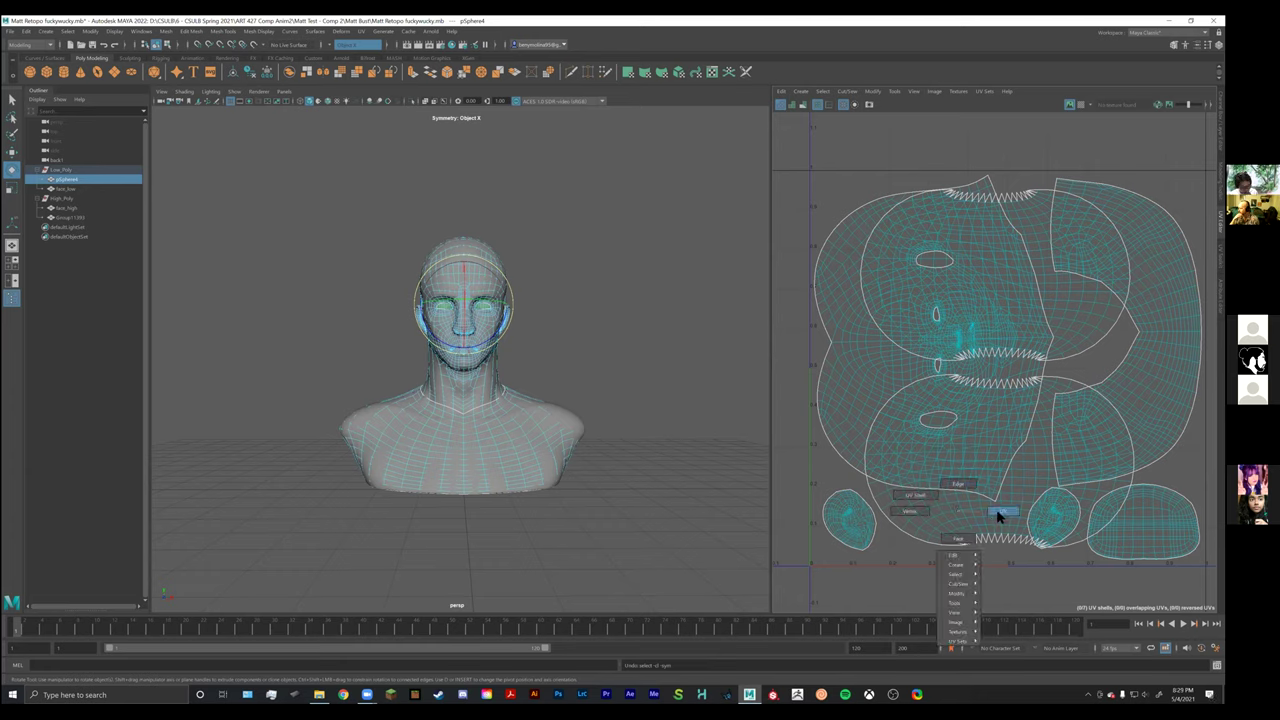
click(918, 494)
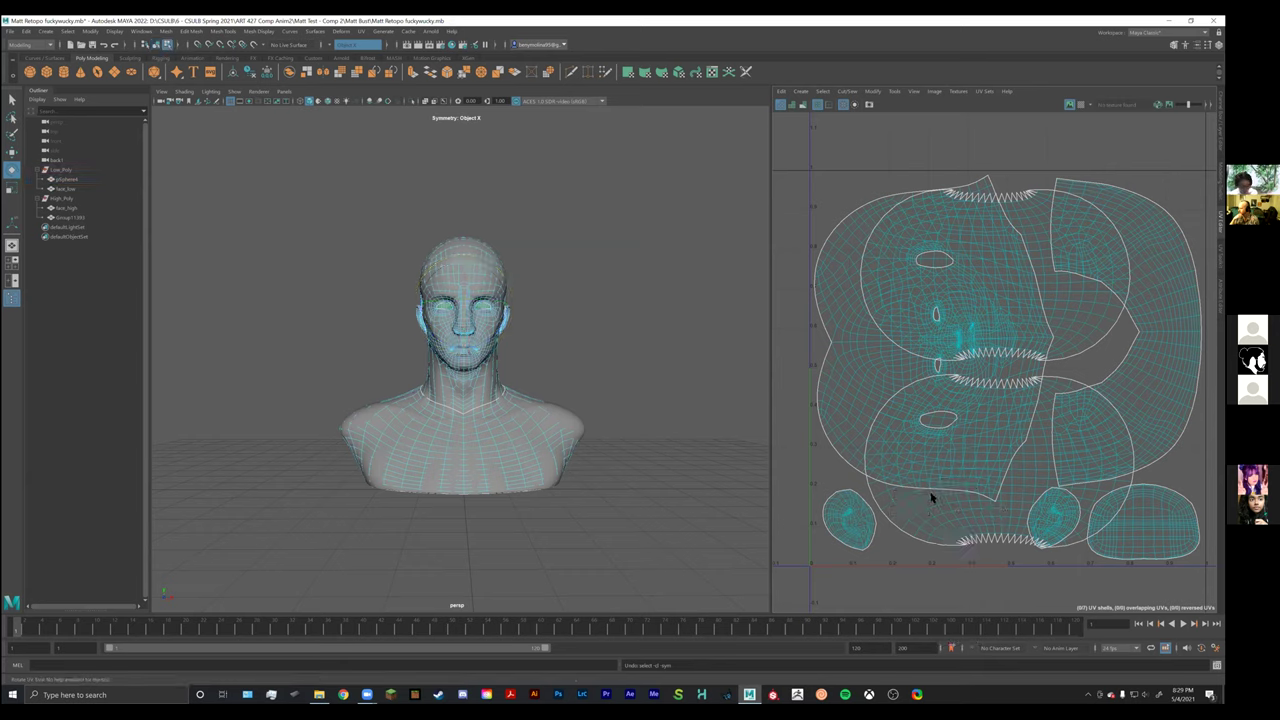
Shrink pSphere4's two eye UV shells to about a fifth of their size and center them in the shoulder shell's hollow.
click(931, 497)
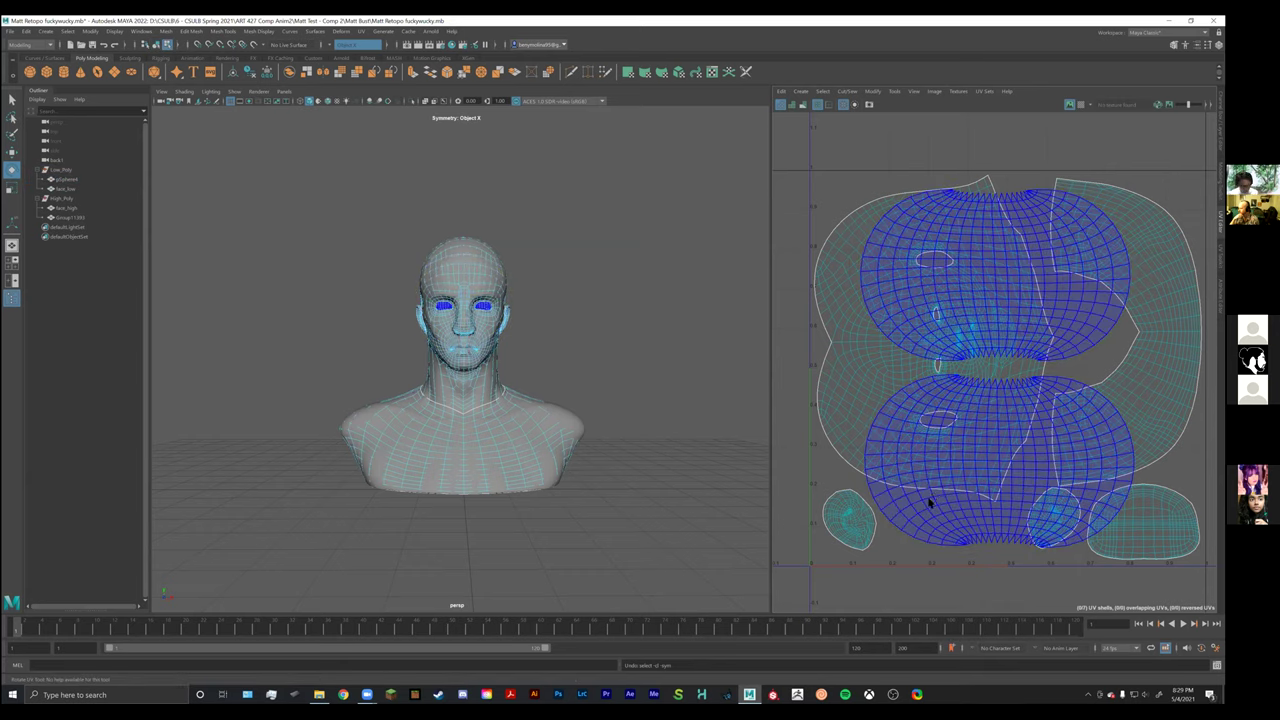
key(w)
drag(997, 368, 900, 414)
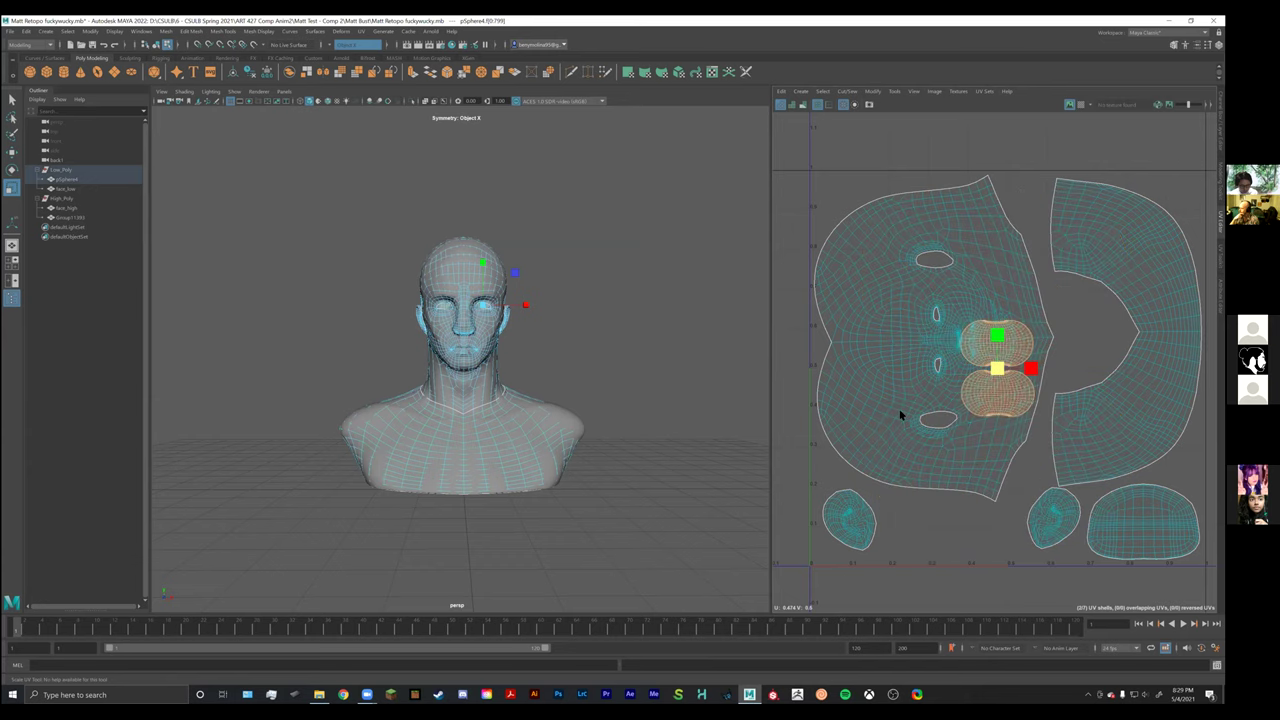
key(w)
drag(1030, 365, 1105, 303)
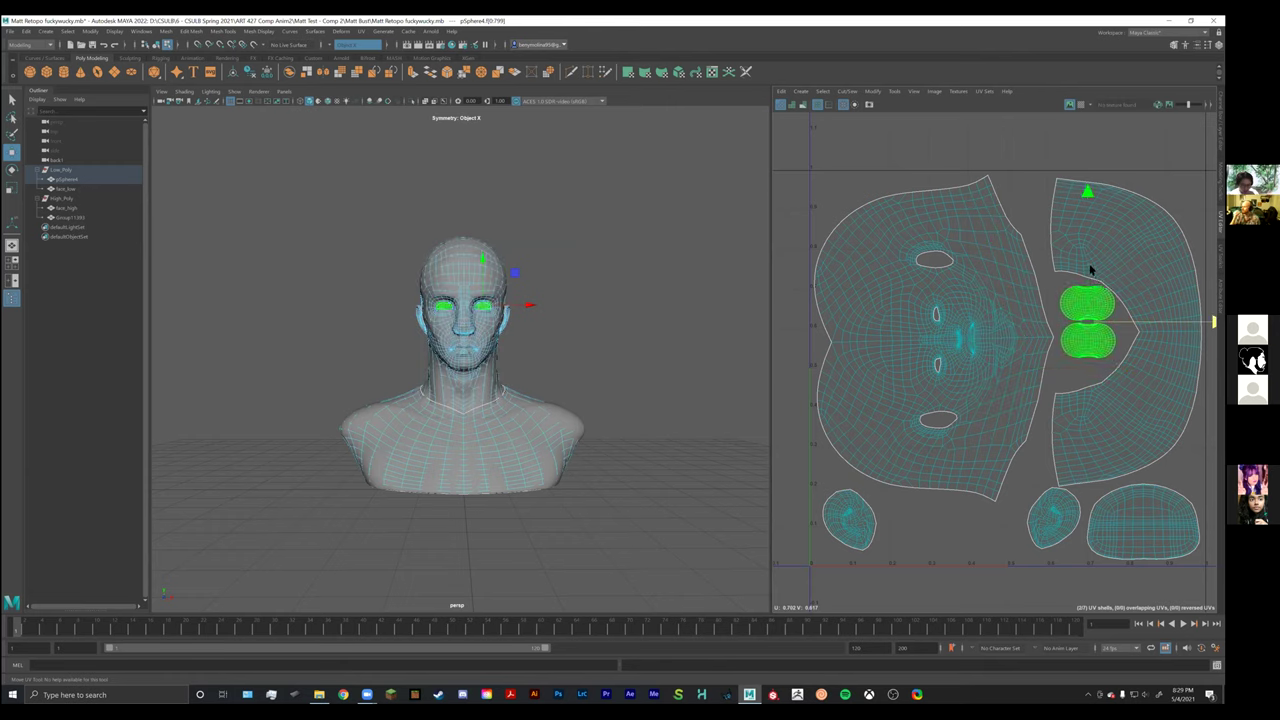
drag(1087, 190, 1087, 202)
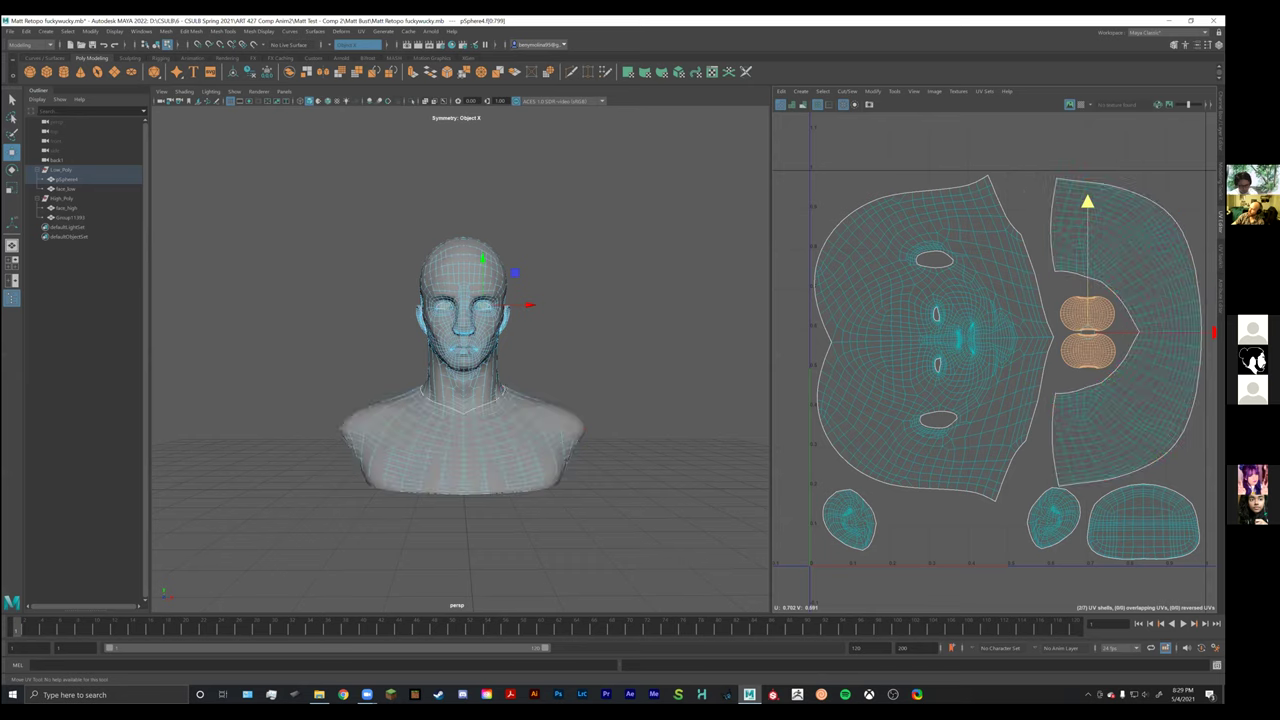
Select pSphere4 and face_low together again and pick both eye UV shells in UV shell mode.
click(1138, 224)
click(1142, 224)
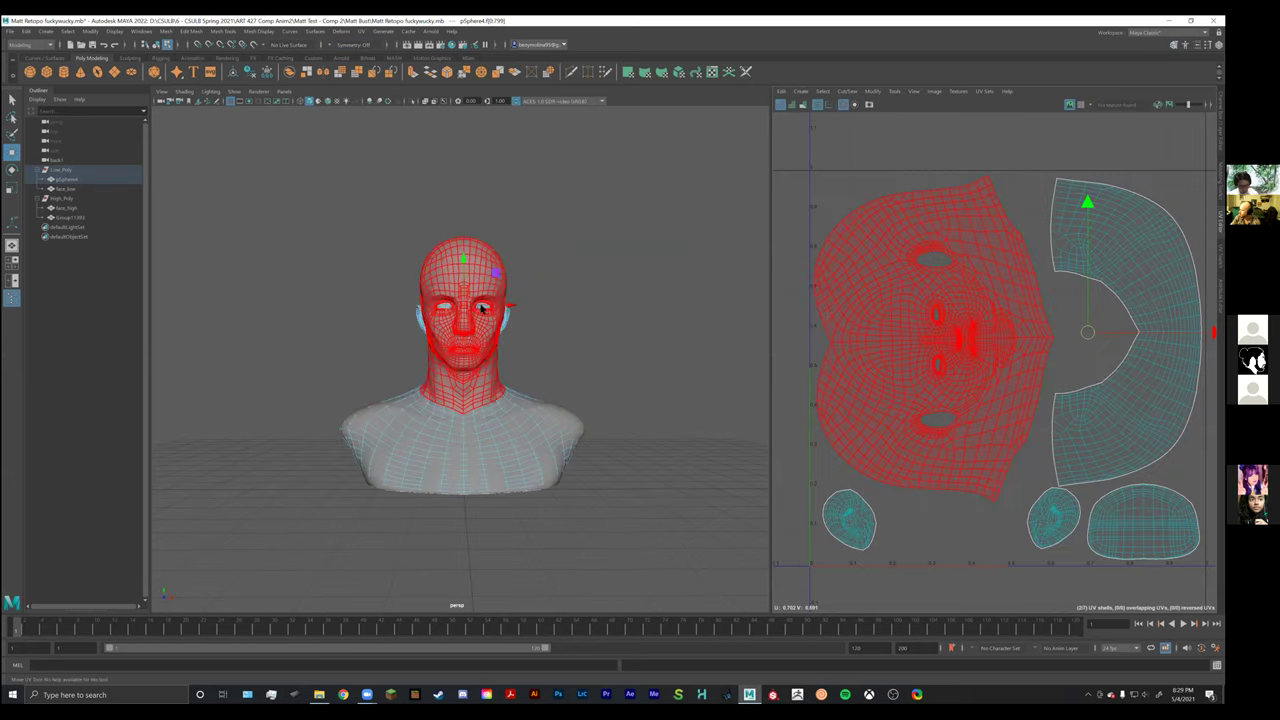
click(920, 348)
click(72, 190)
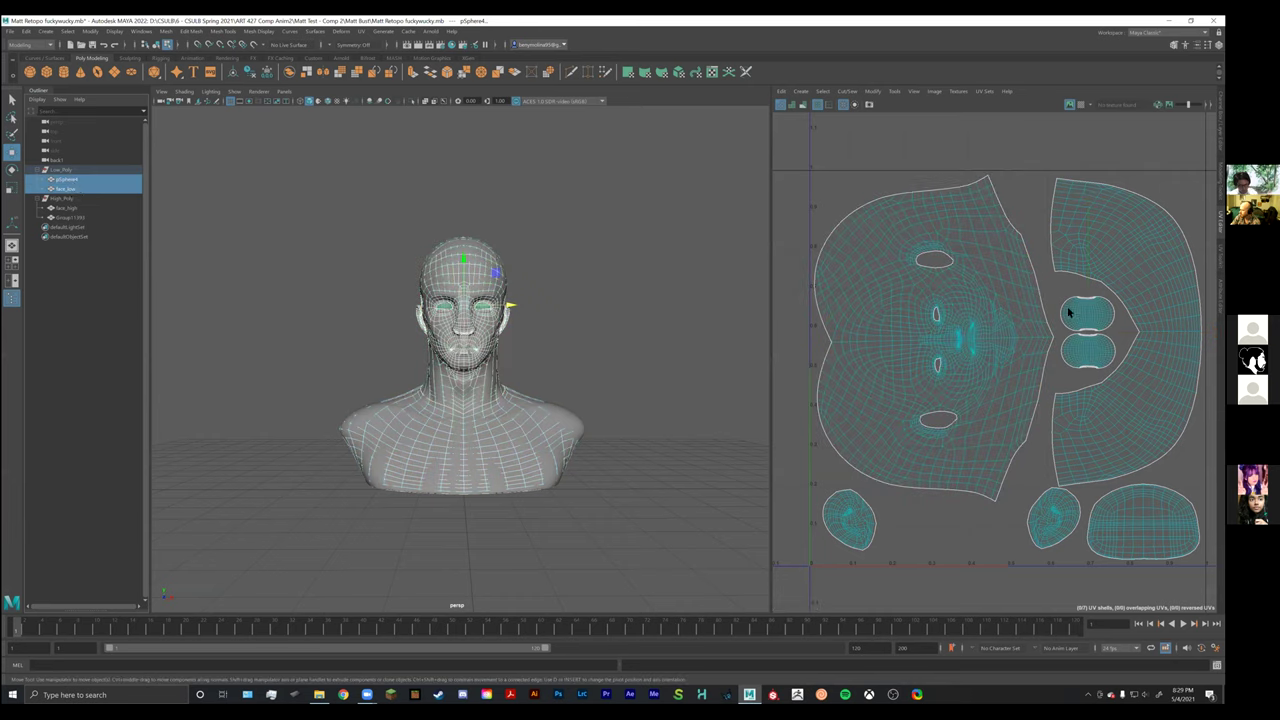
right_drag(1070, 310, 1050, 302)
click(1083, 352)
key(w)
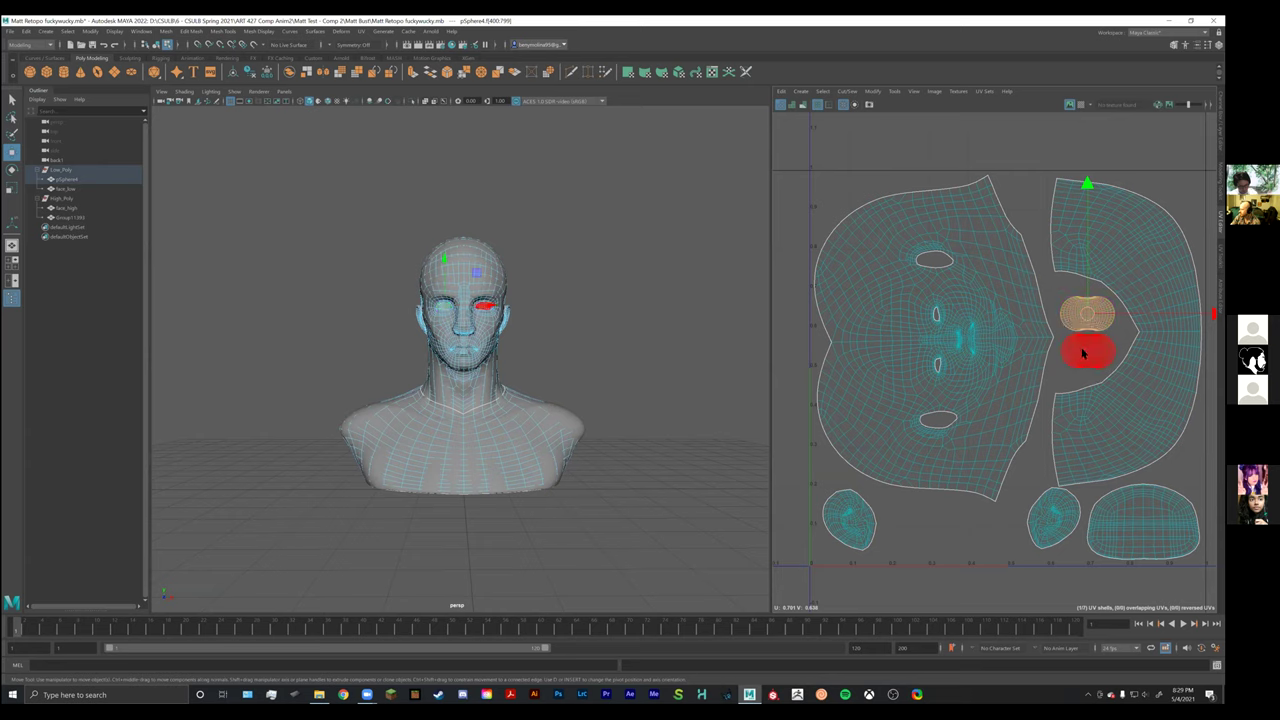
shift+click(1083, 352)
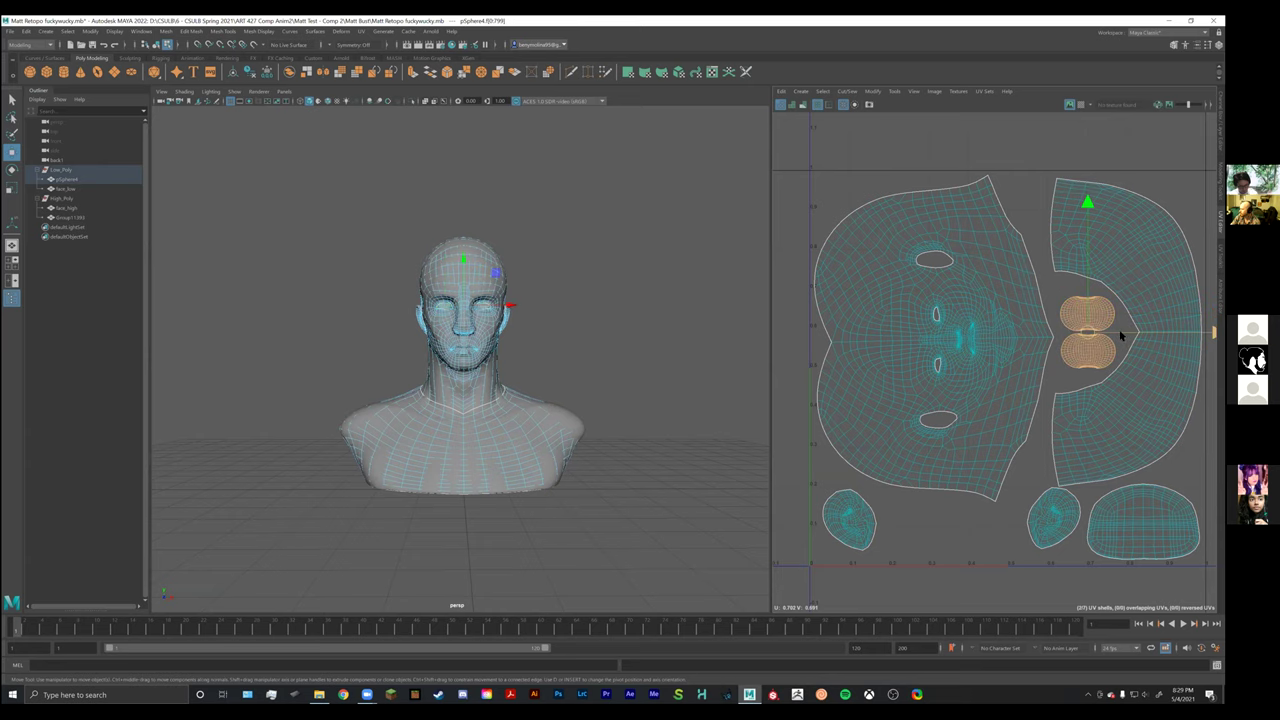
Enlarge the two eye UV shells to about 1.4 times their size and fit the upper one into the shoulder shell's hollow.
key(r)
drag(1085, 332, 1106, 251)
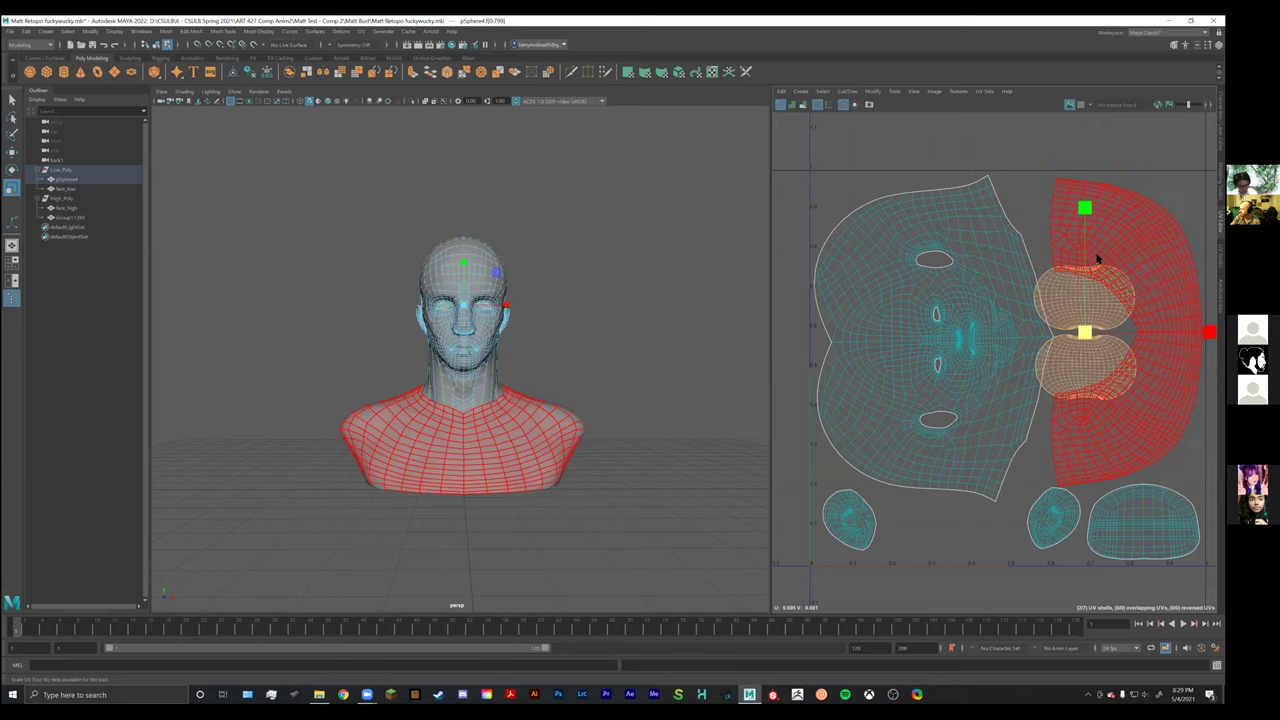
key(w)
drag(1086, 206, 1086, 240)
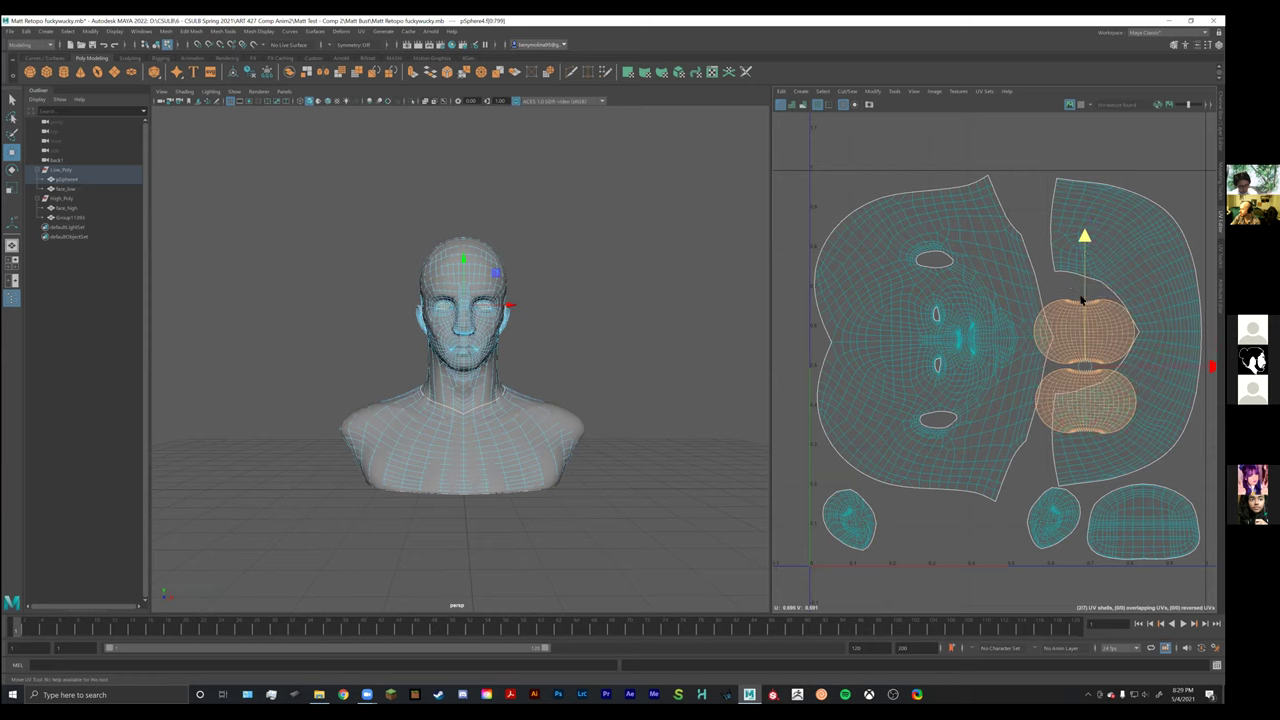
key(q)
key(r)
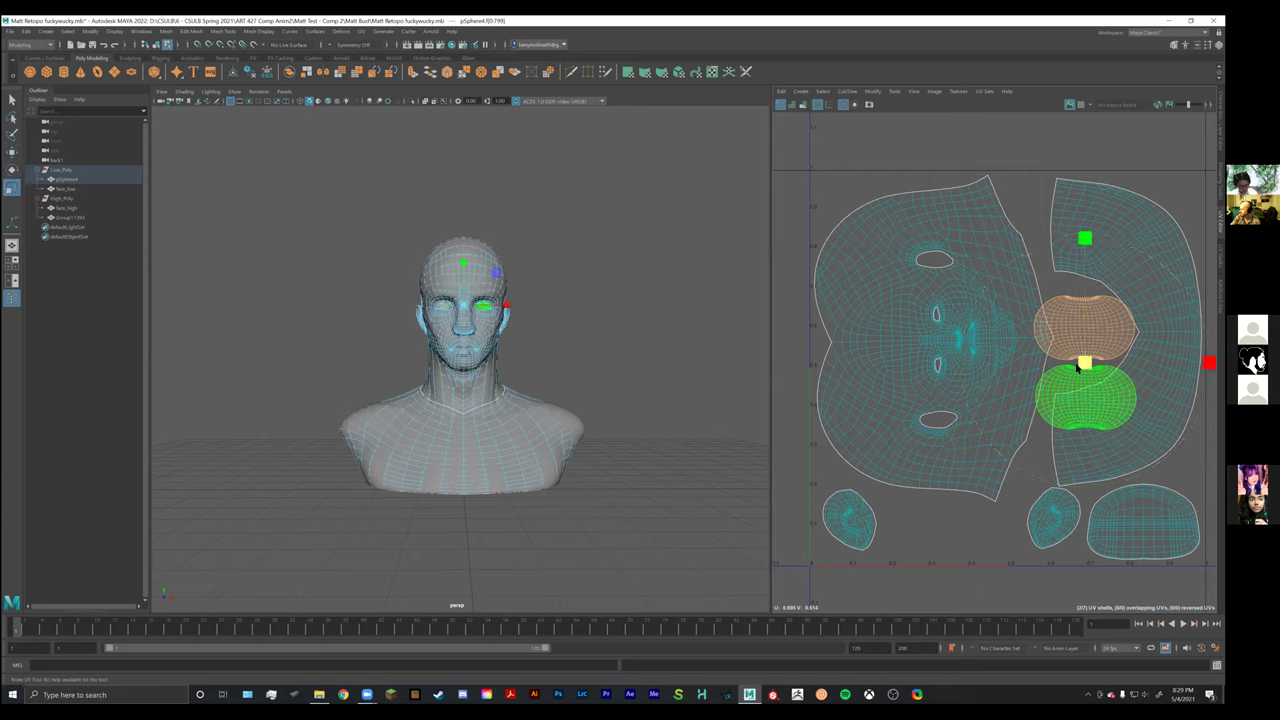
drag(1060, 380, 1056, 372)
key(w)
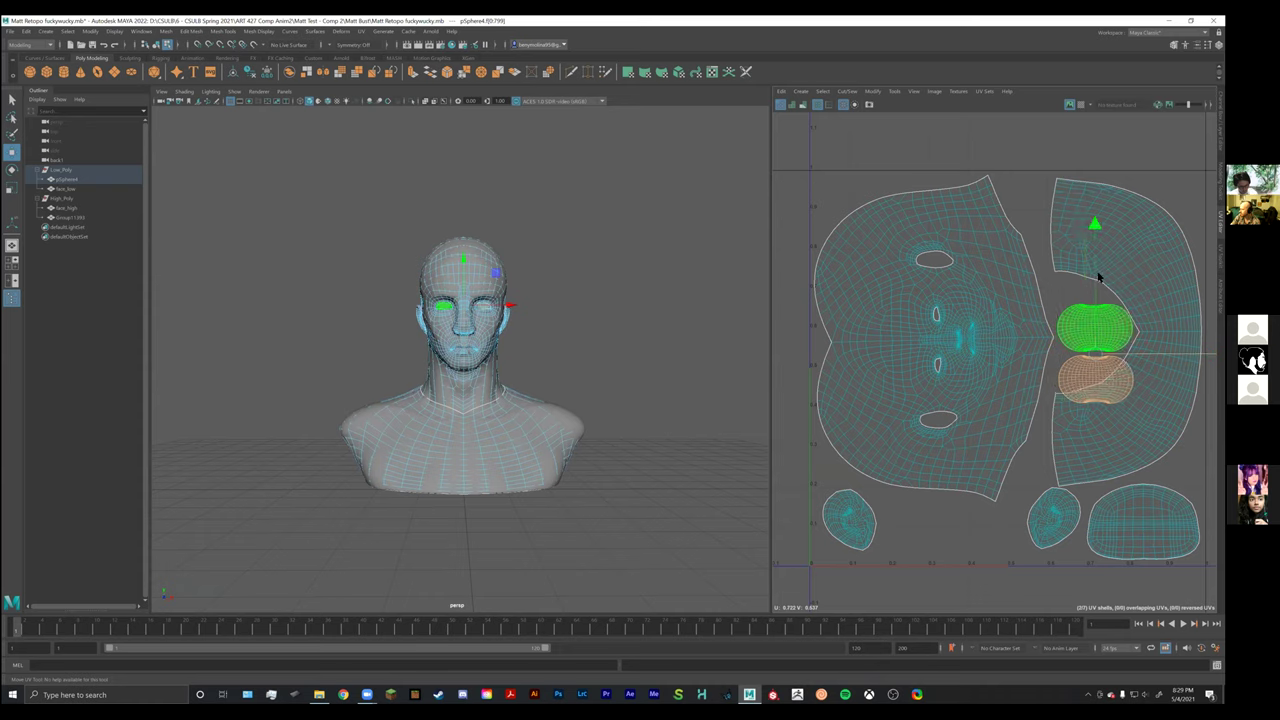
click(1095, 278)
mouse_move(1134, 371)
middle_down()
mouse_move(1088, 350)
mouse_move(1124, 358)
middle_up()
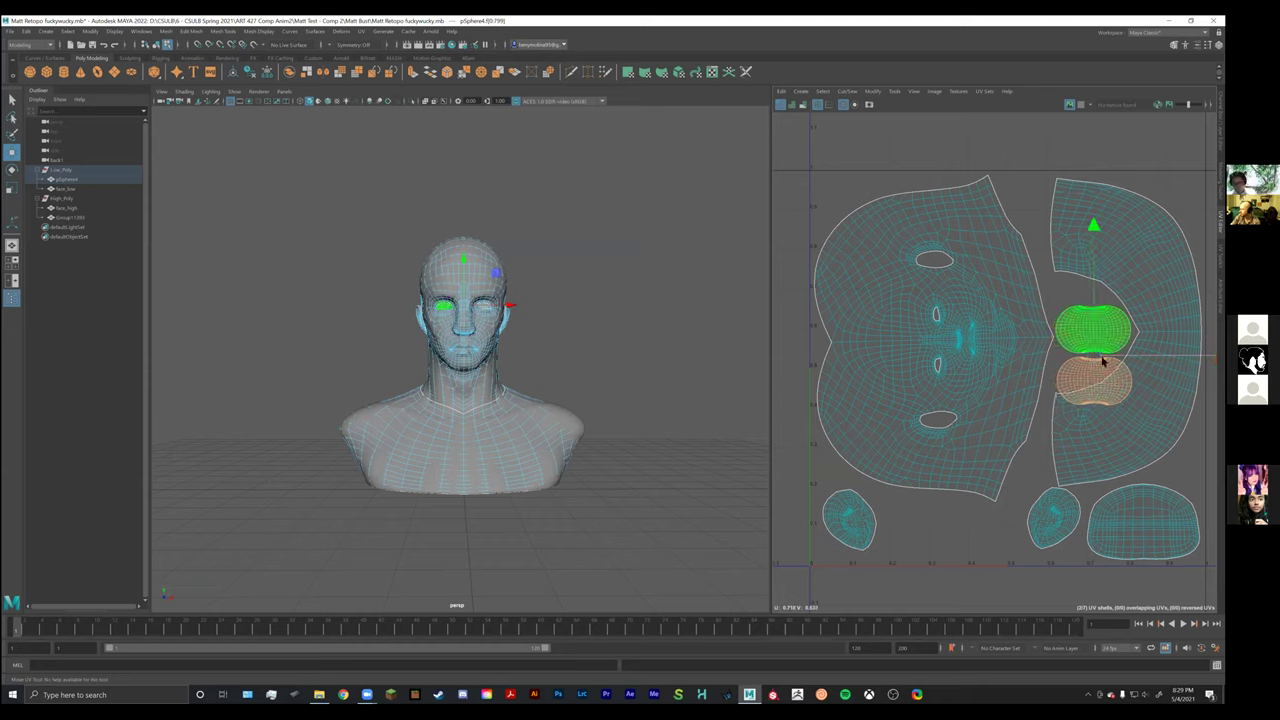
Move the lower eye UV shell into the gap between the two ear shells beneath the head shell and clear the selection.
click(1072, 381)
middle_drag(1074, 384, 1144, 541)
drag(1110, 510, 940, 510)
middle_drag(972, 540, 972, 562)
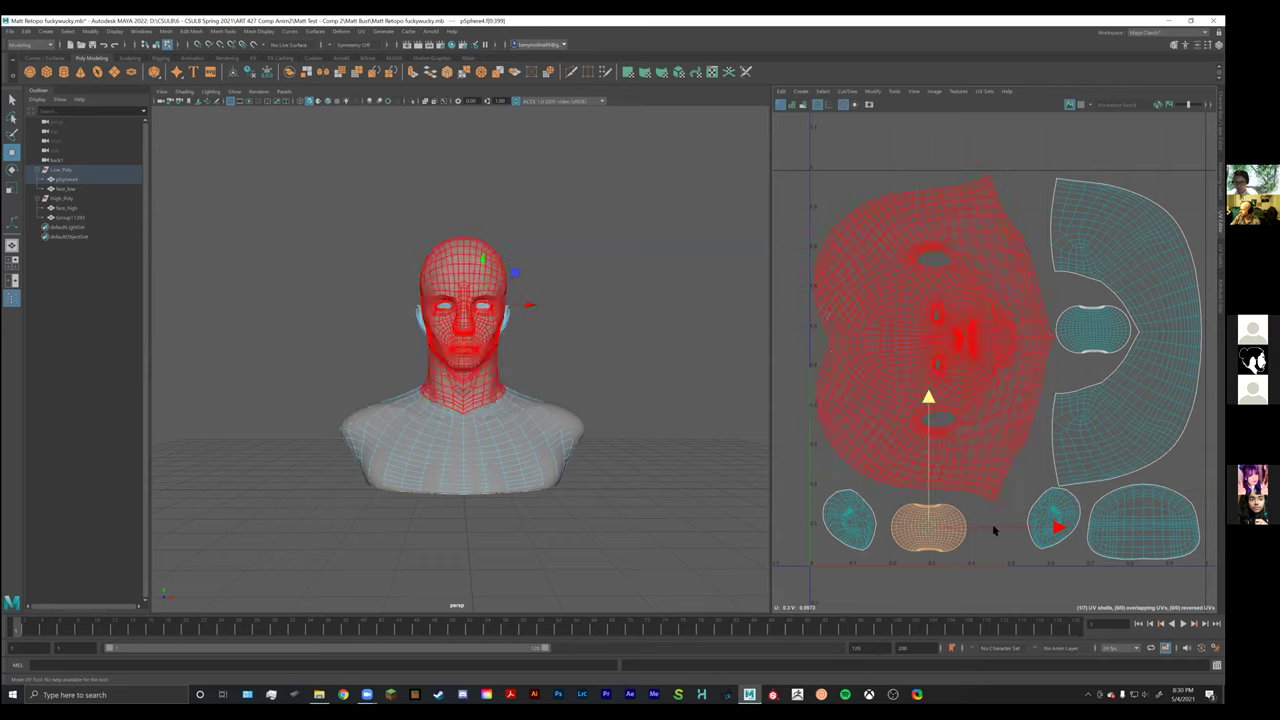
middle_drag(918, 413, 937, 413)
drag(947, 400, 947, 396)
click(845, 196)
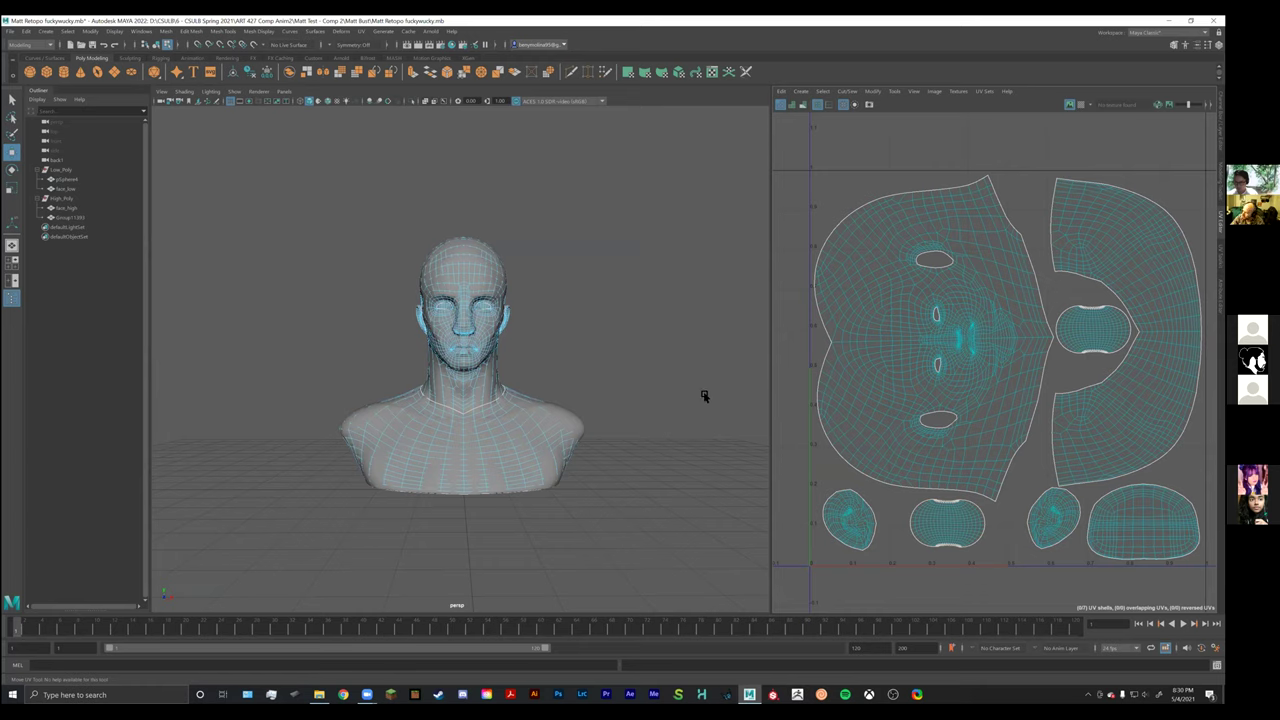
Set up a selection export of the Low_Poly group as FBX with the file name Matt_LowPoly_UV.
click(60, 171)
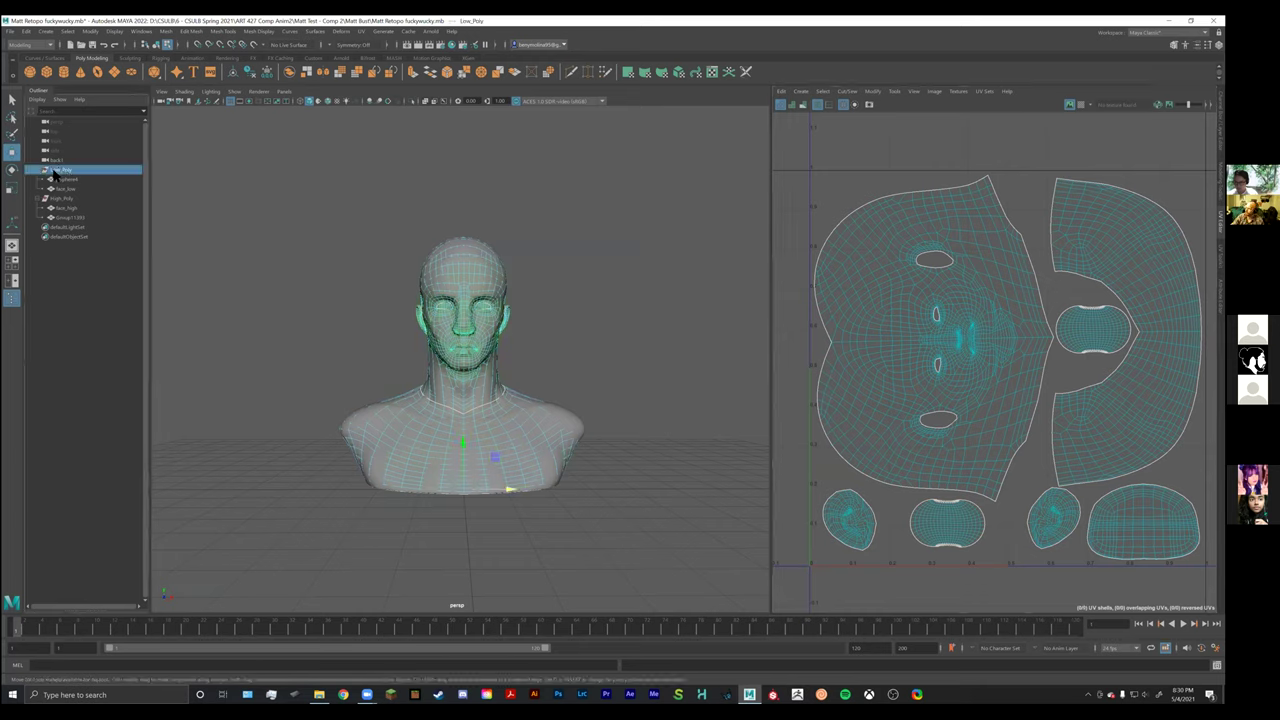
right_click(54, 172)
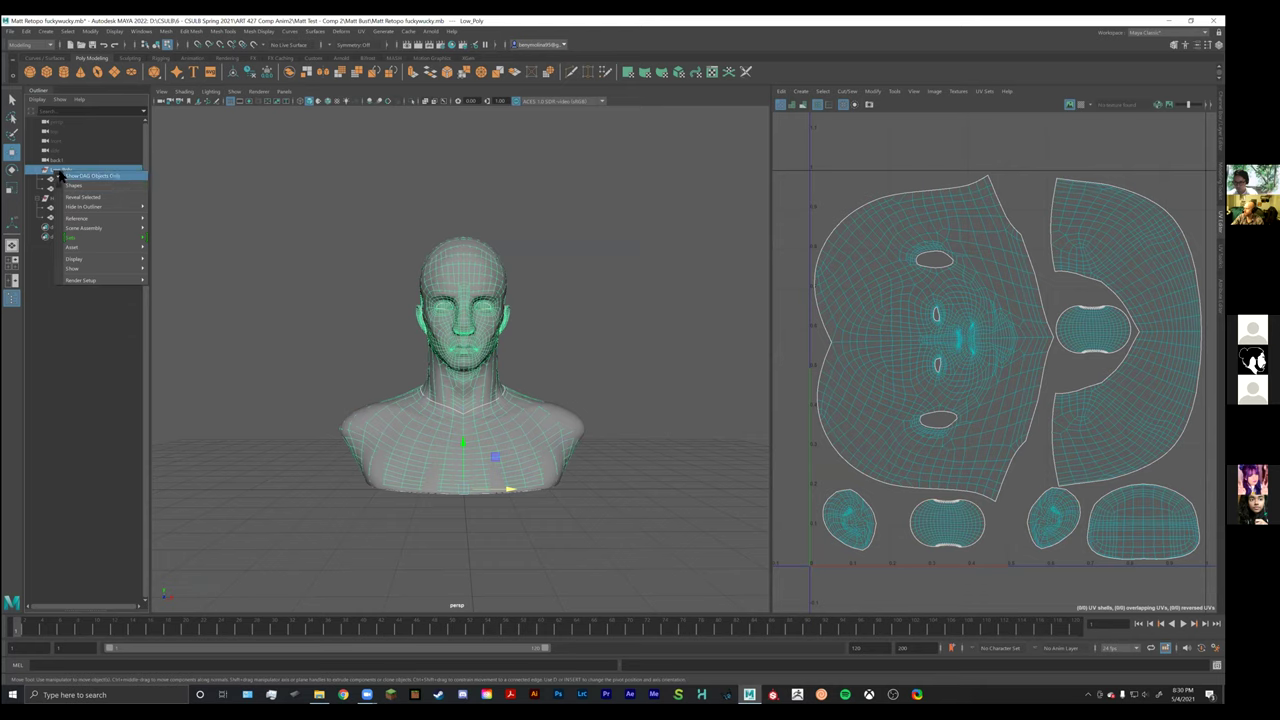
click(10, 32)
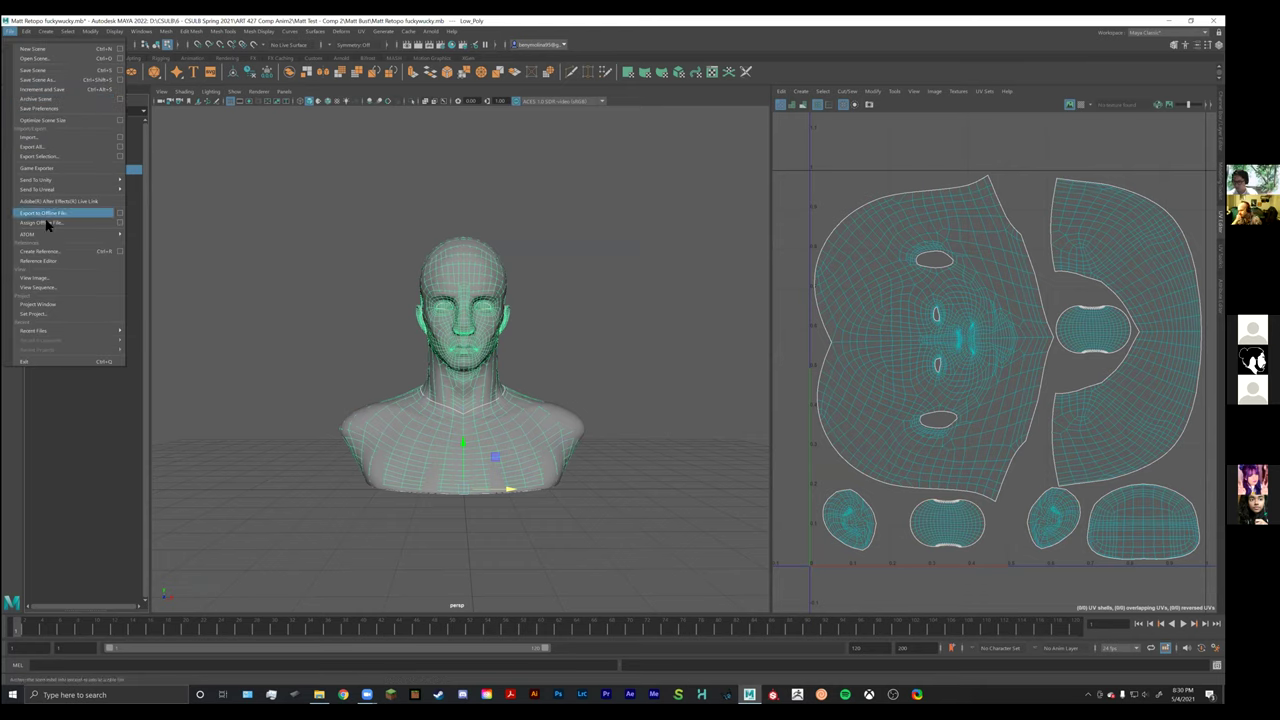
click(45, 157)
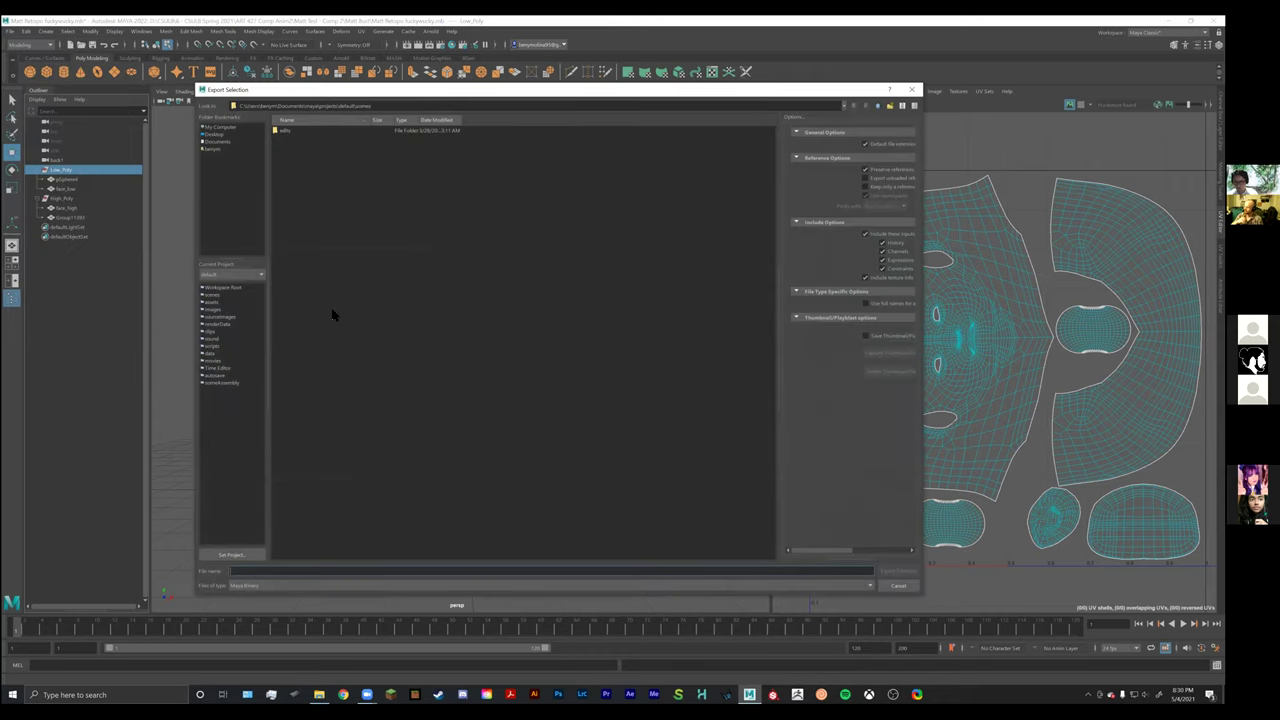
click(674, 587)
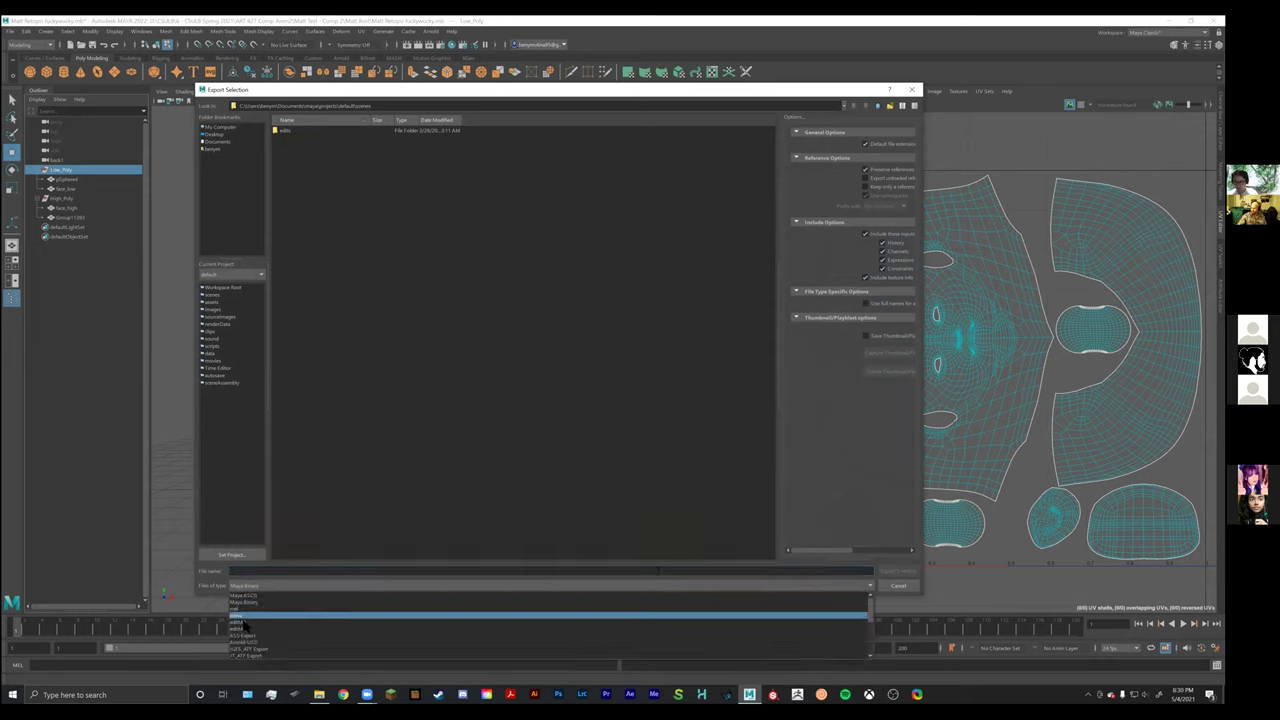
scroll(243, 633, down, 5)
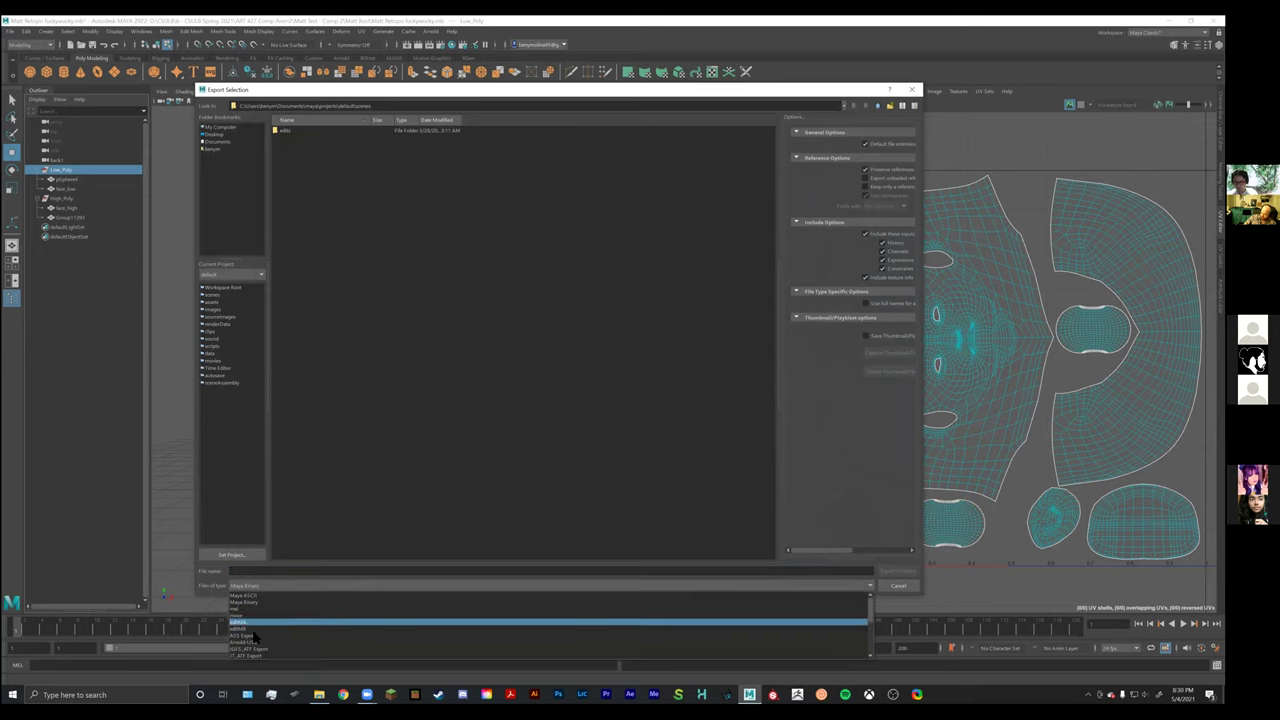
scroll(260, 648, down, 3)
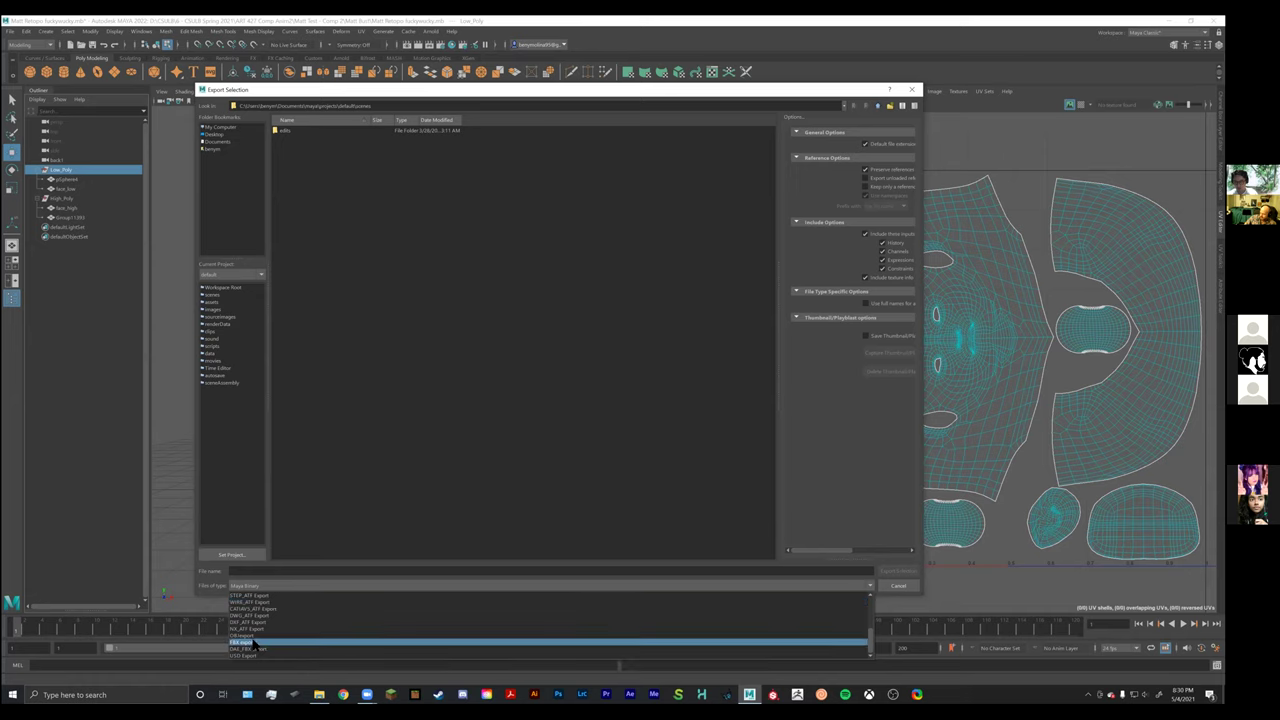
click(250, 642)
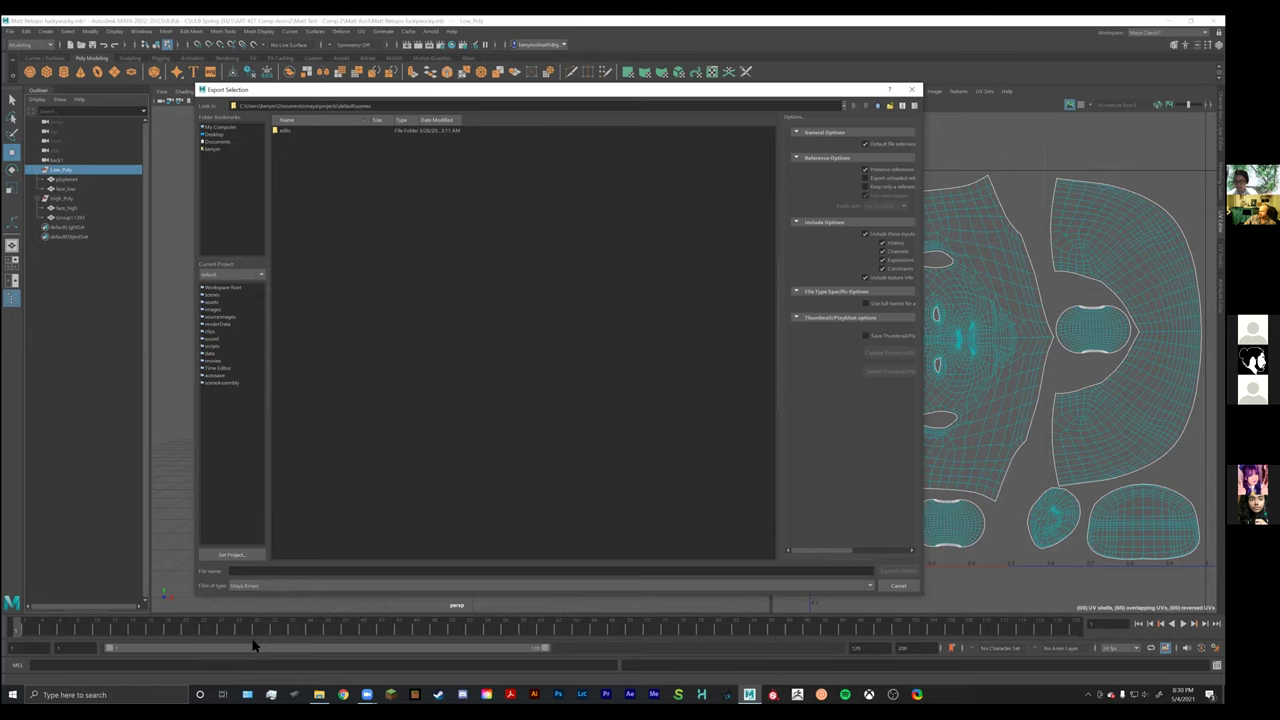
click(267, 570)
text(hi)
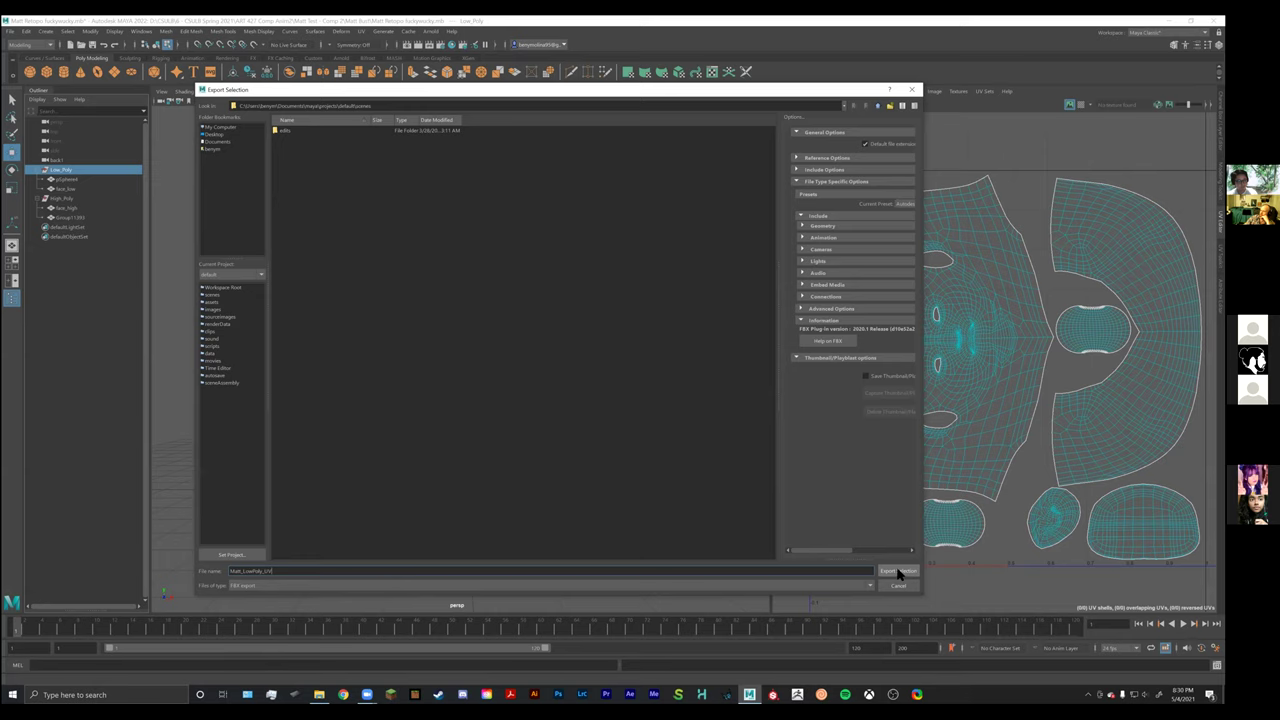
Export the low-poly FBX into the Matt Bust folder inside Matt Test - Comp 2 on drive D and dismiss the export report.
click(218, 141)
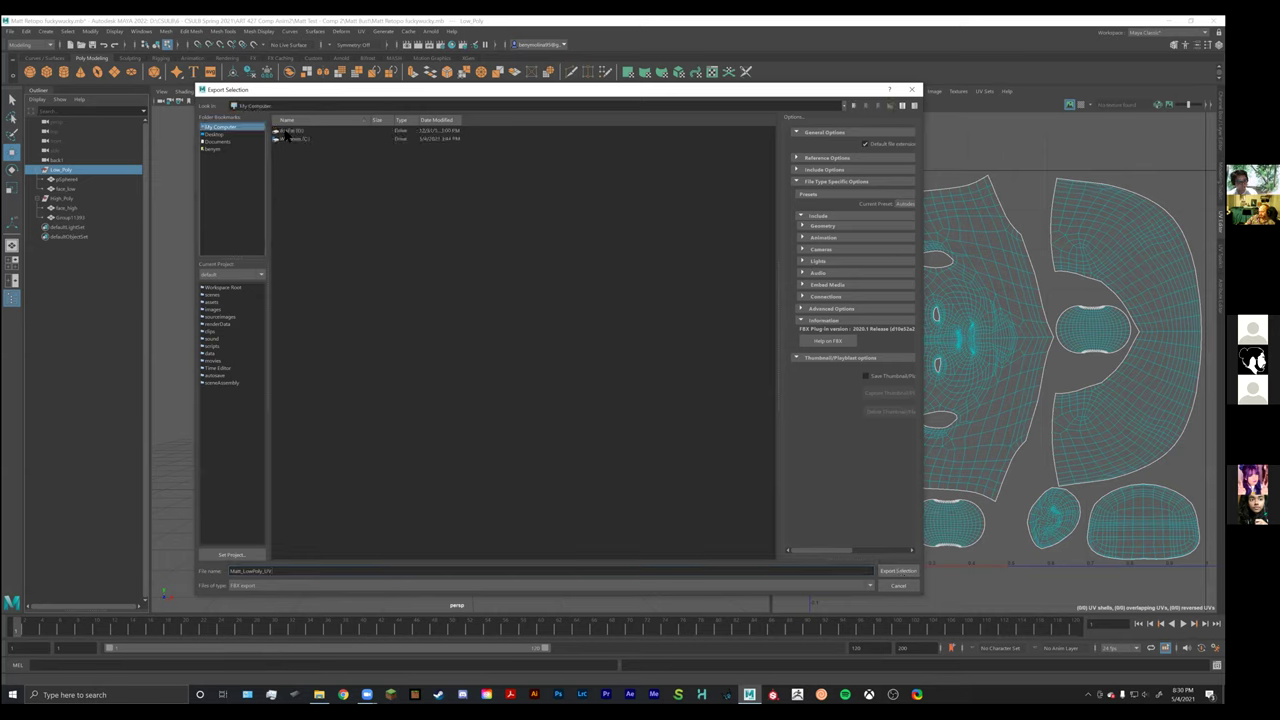
double_click(290, 171)
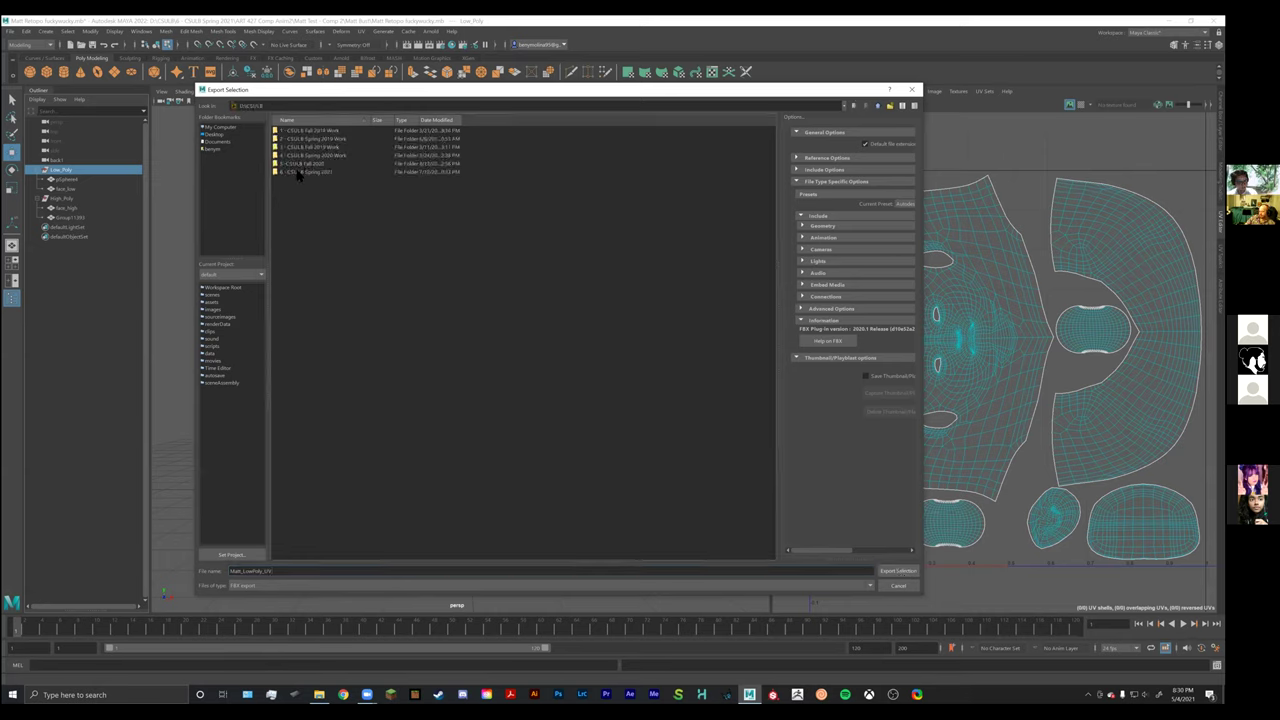
double_click(300, 164)
double_click(308, 140)
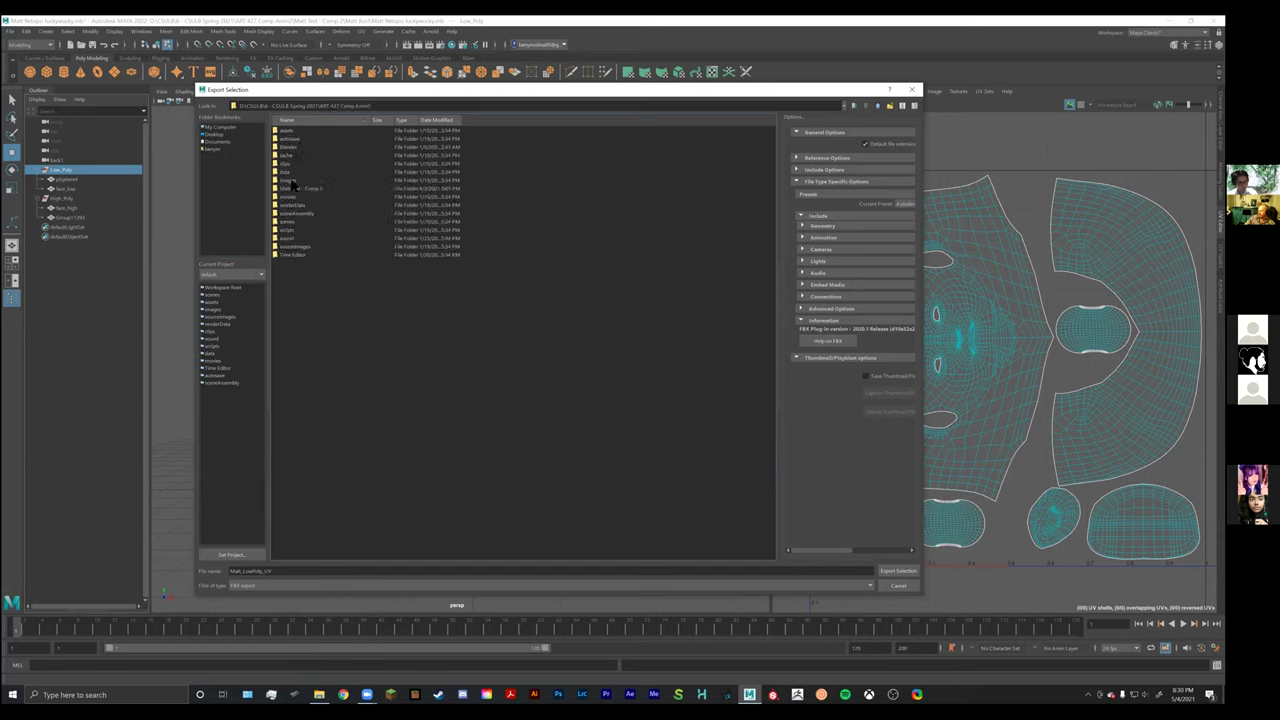
double_click(294, 190)
double_click(294, 139)
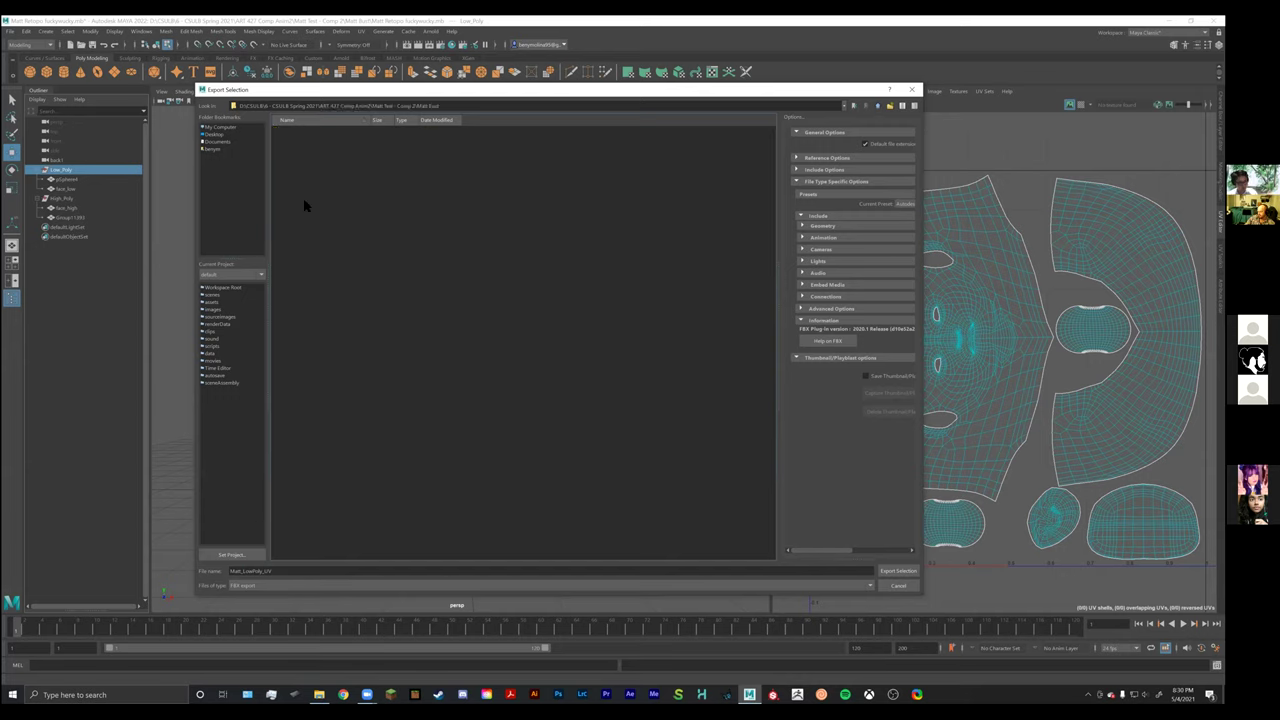
click(888, 572)
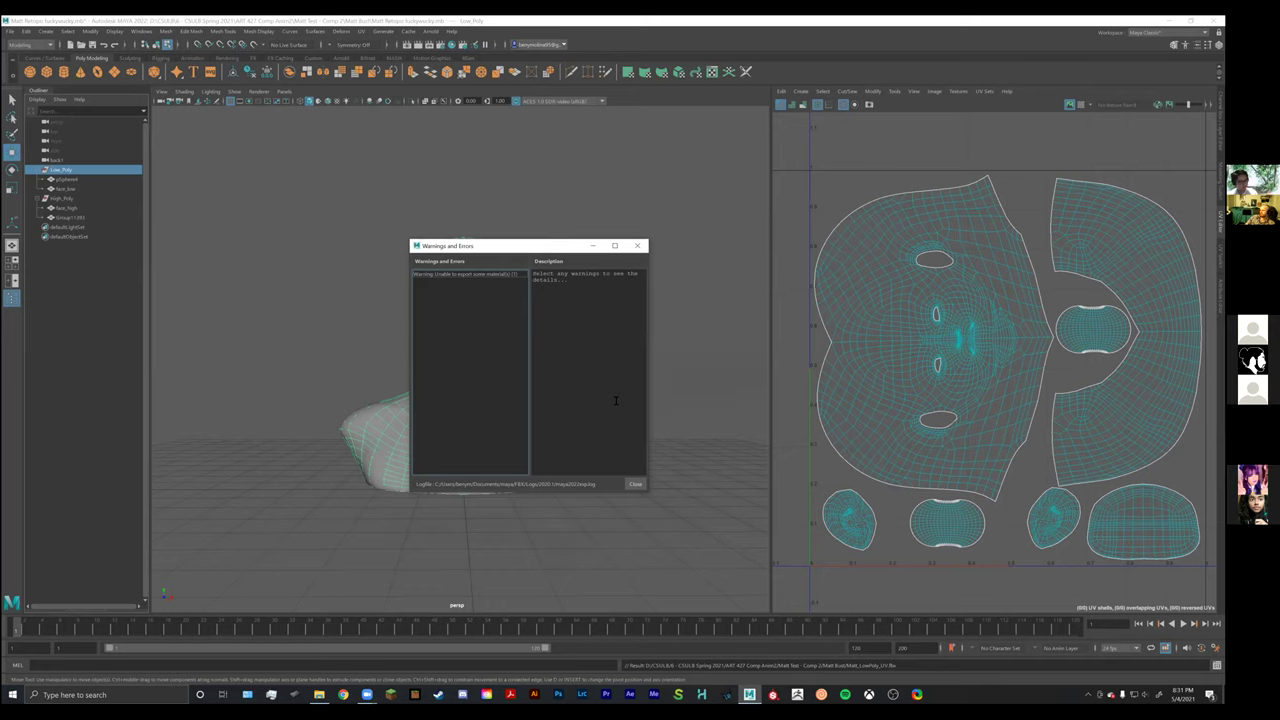
click(634, 485)
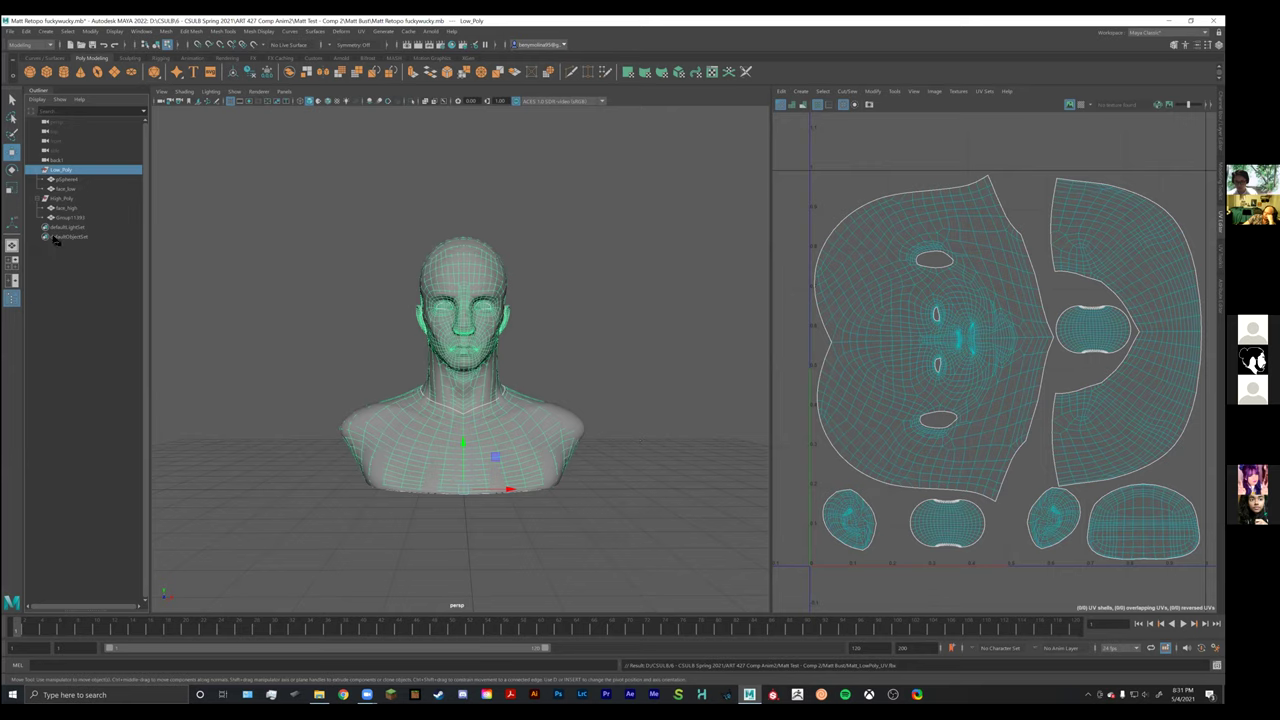
Select the High_Poly group and open a selection export for it.
click(60, 200)
right_click(60, 205)
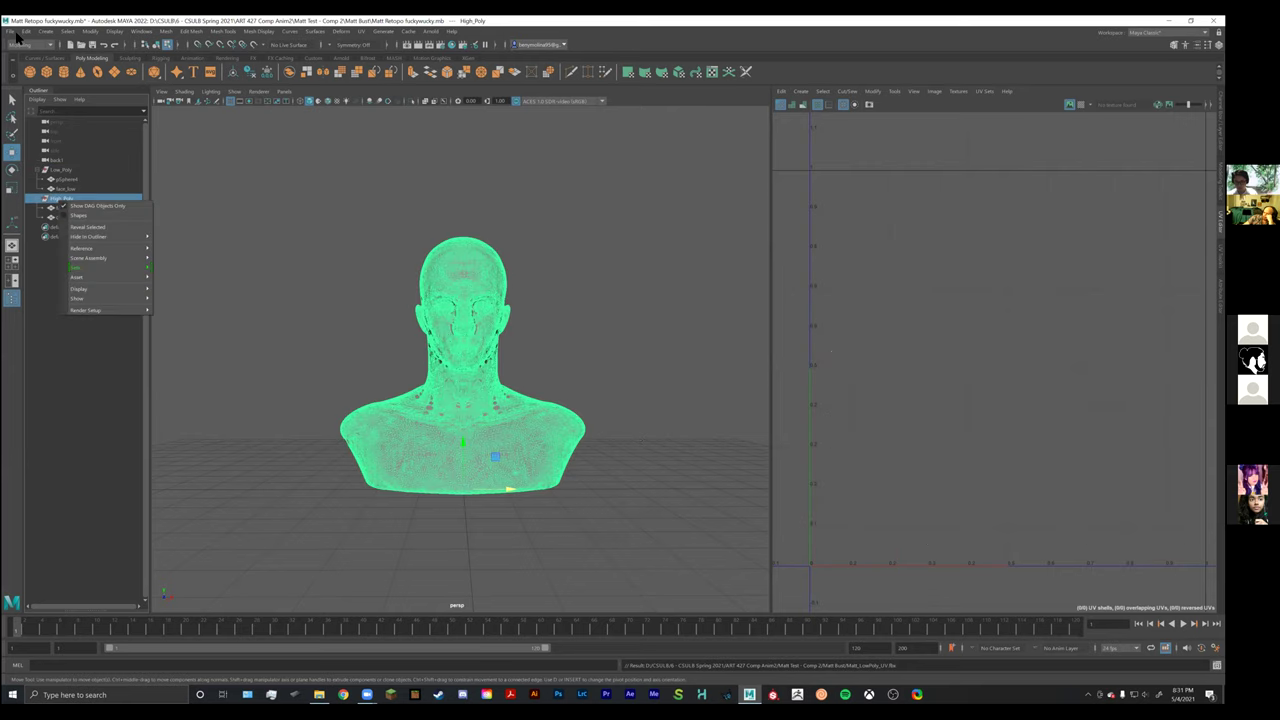
click(12, 32)
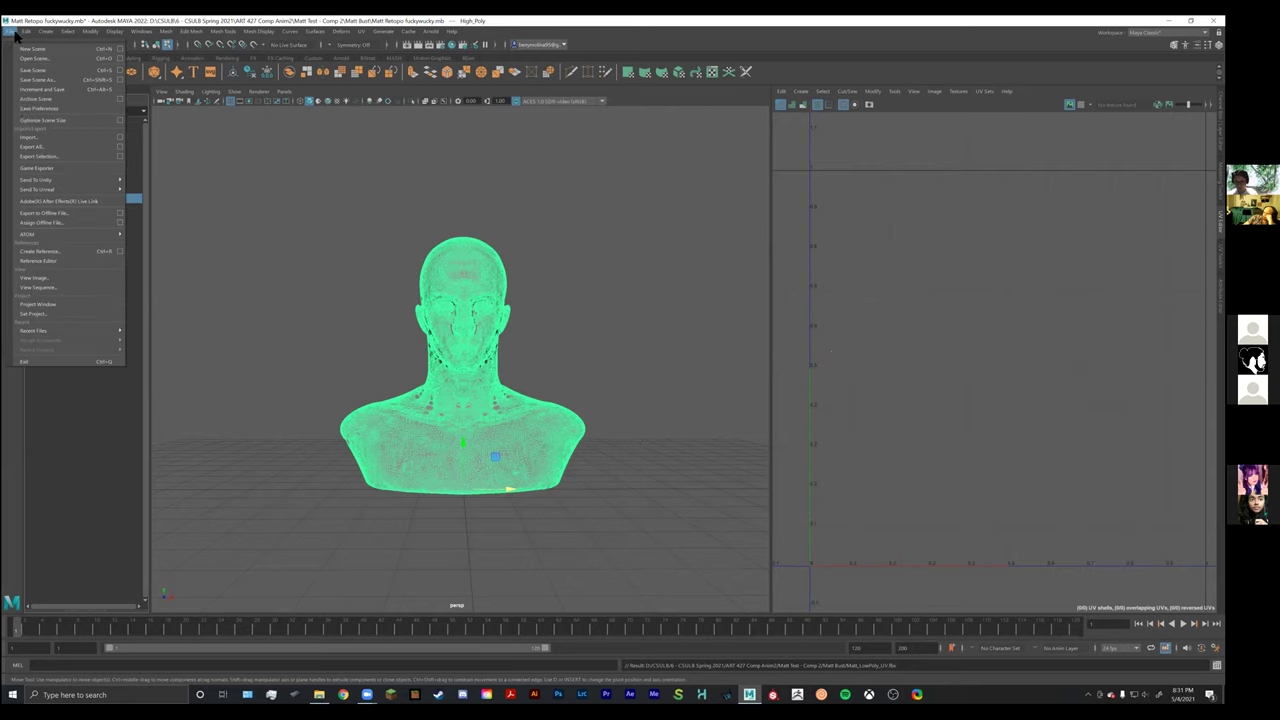
click(40, 157)
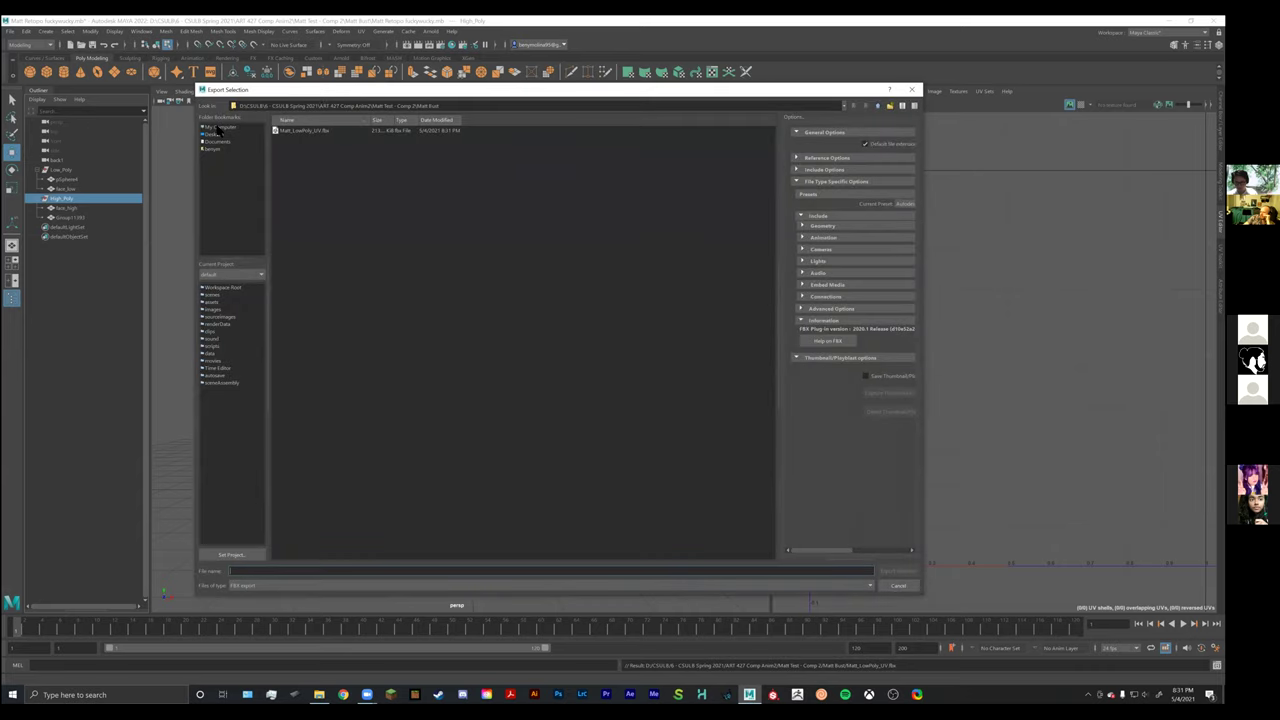
click(218, 128)
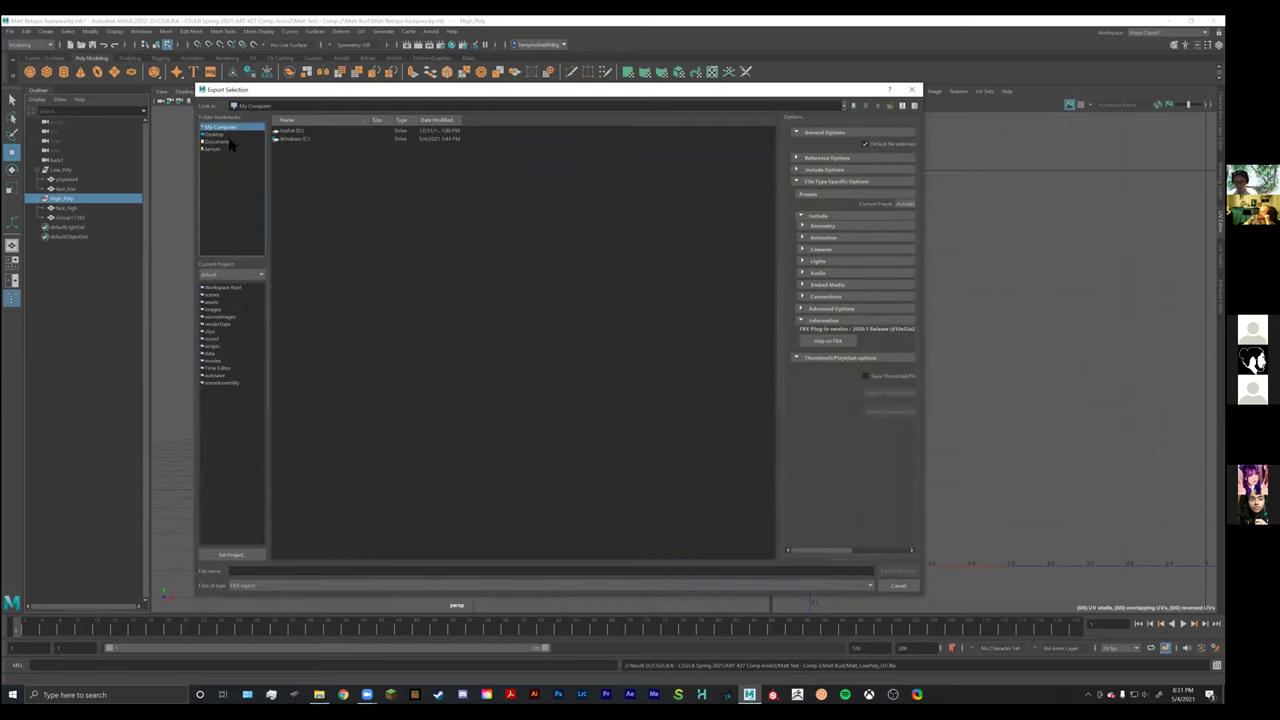
double_click(285, 132)
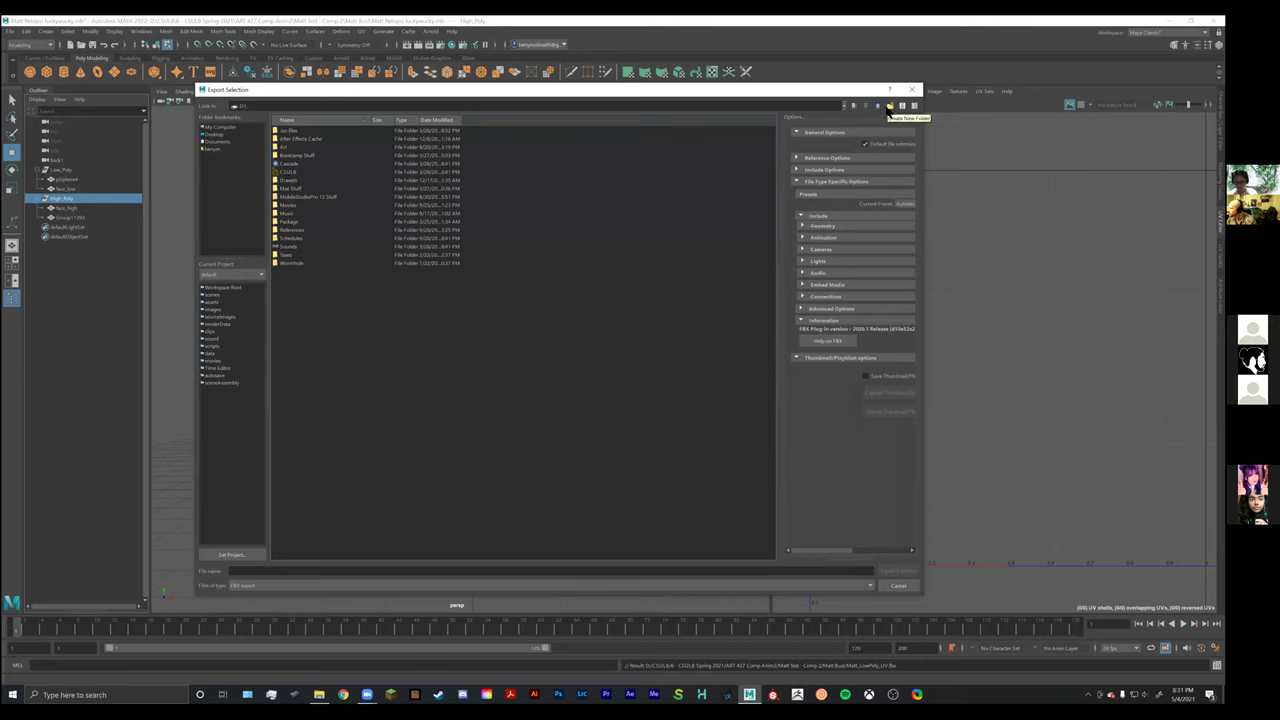
click(856, 108)
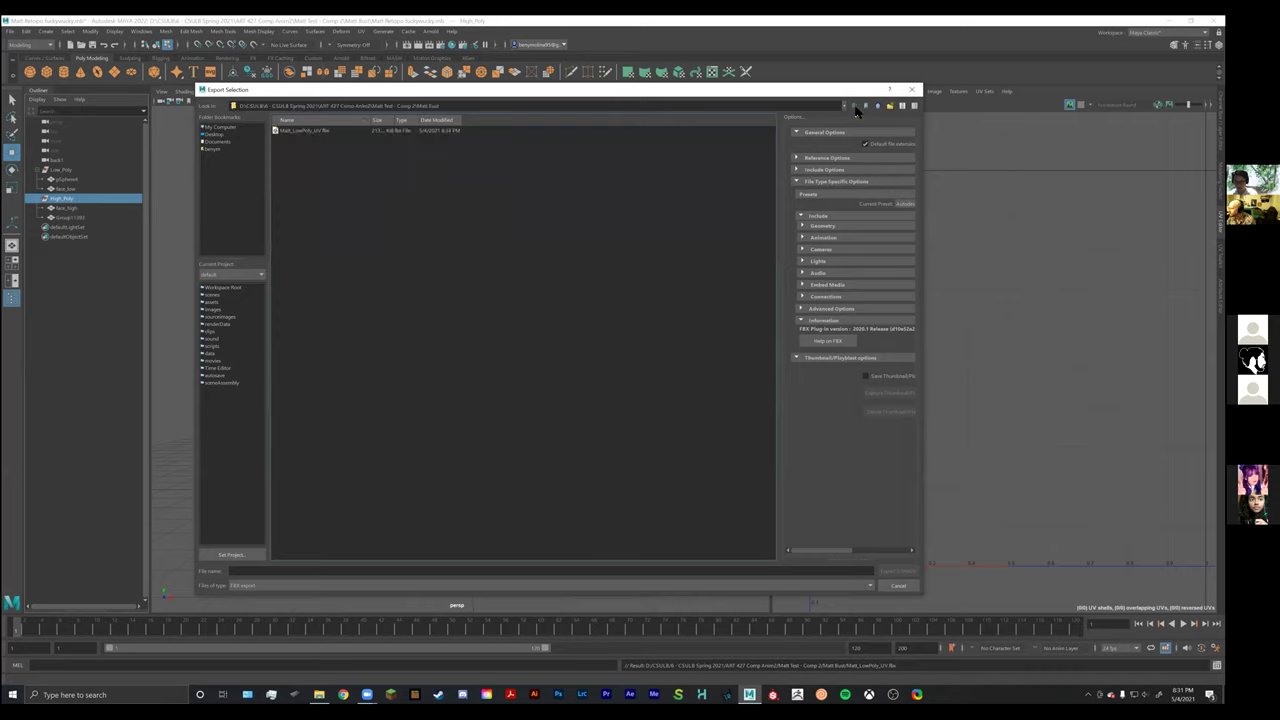
Export the High_Poly group as an FBX named Matt_HighPoly_UV into the Matt Bust folder.
click(299, 571)
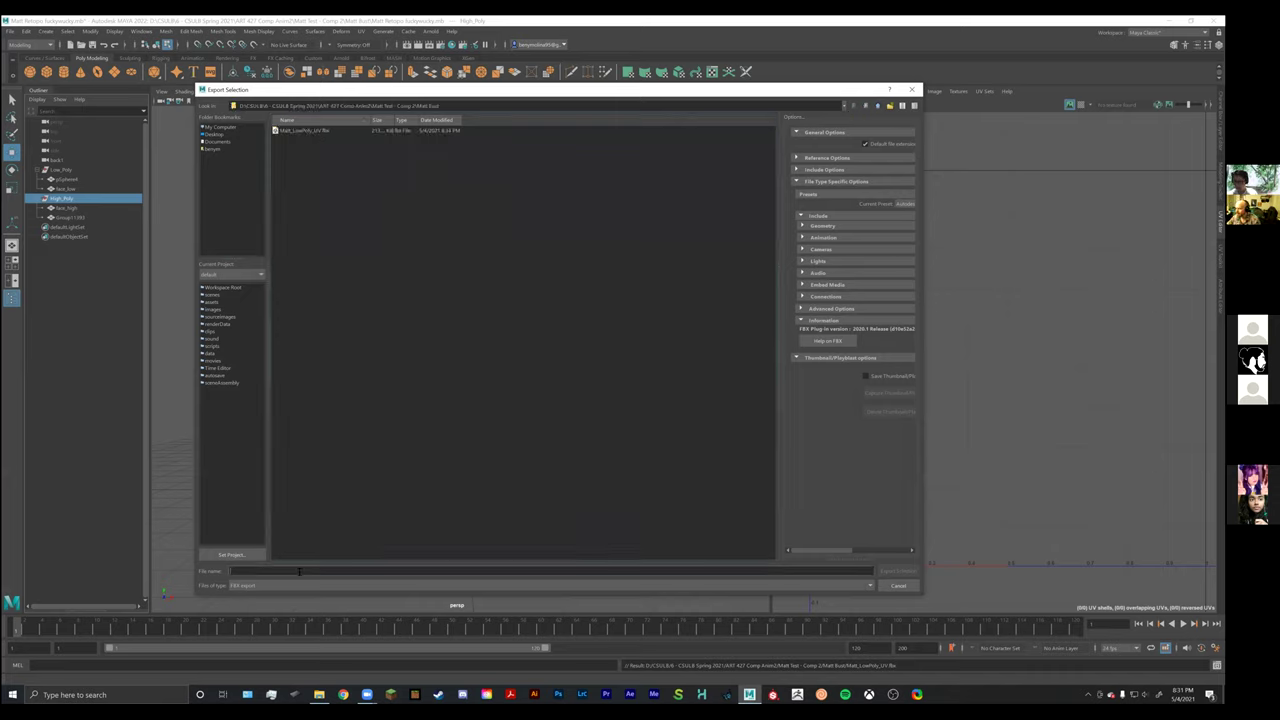
text(HighPoly_UV)
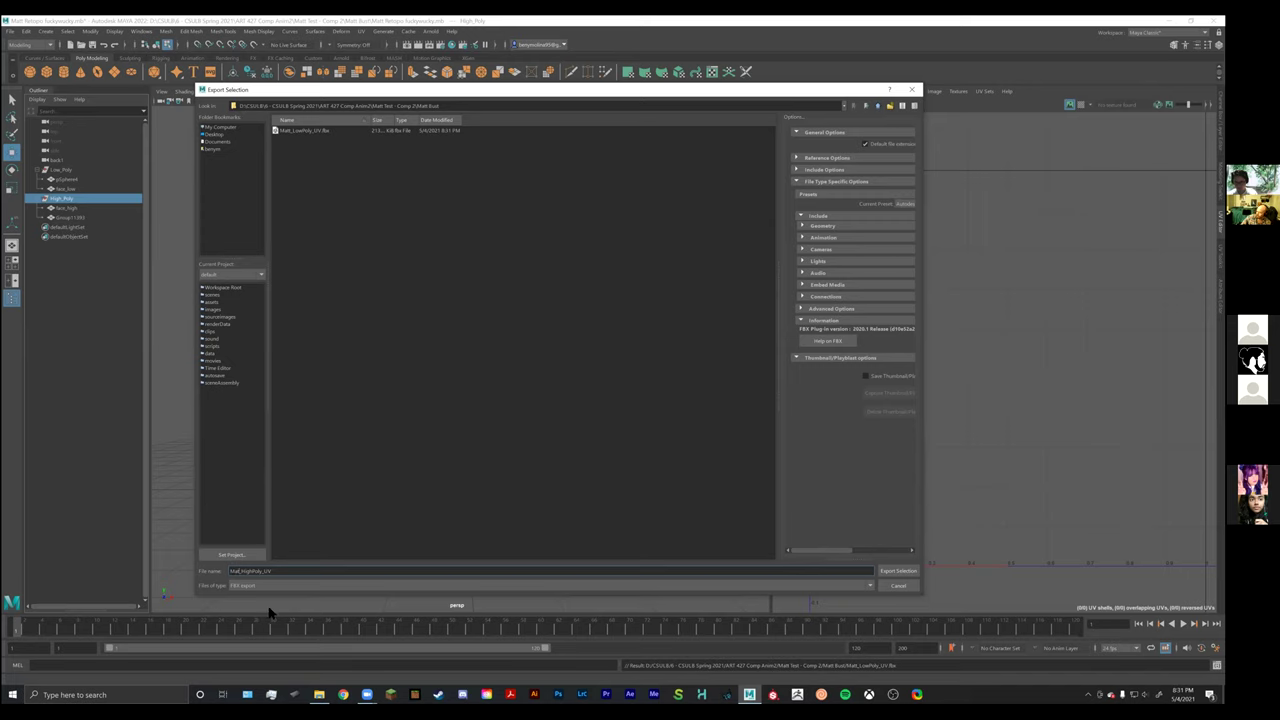
text(t)
click(884, 572)
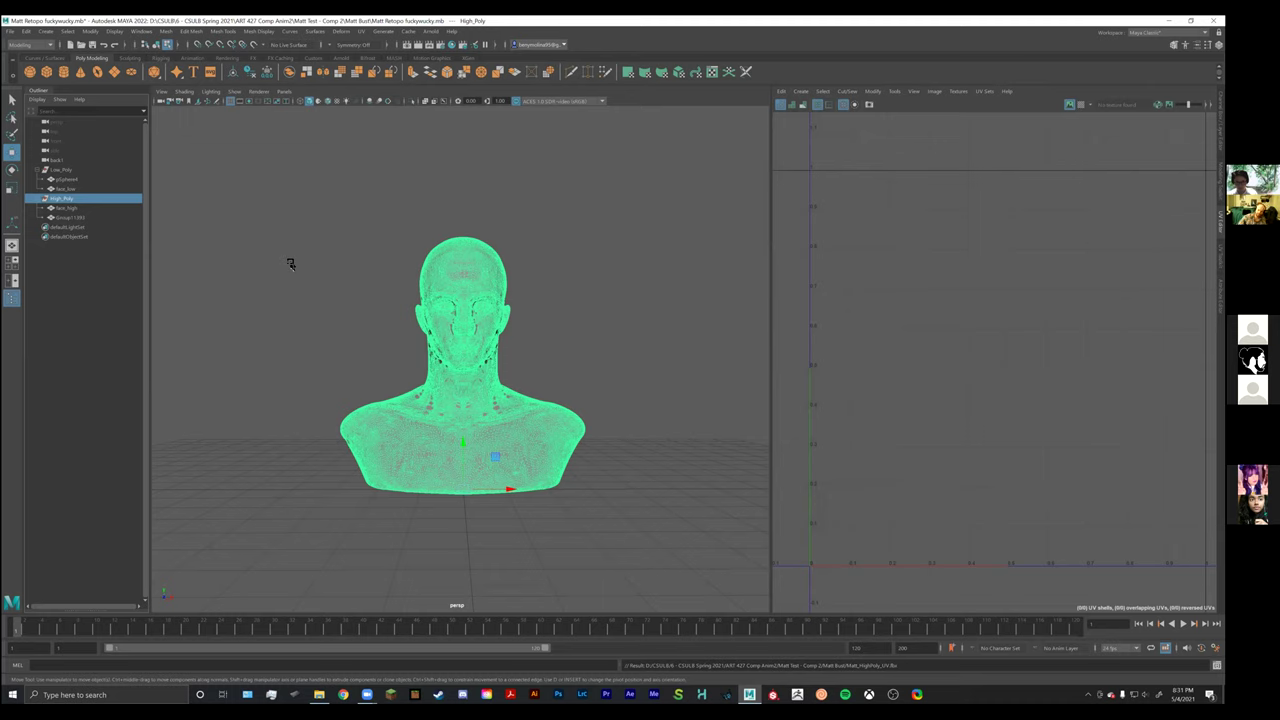
Save the Maya scene, minimize it and switch to the Matt Bust folder in File Explorer.
key(ctrl+s)
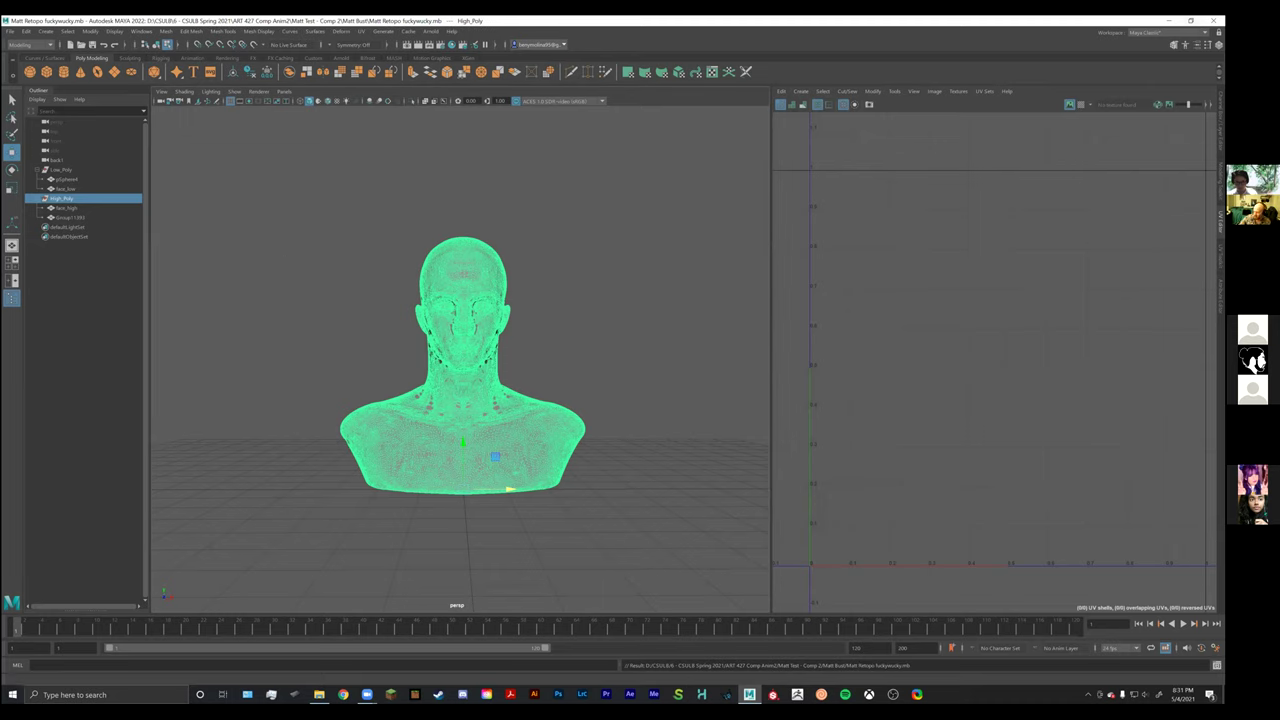
click(1212, 20)
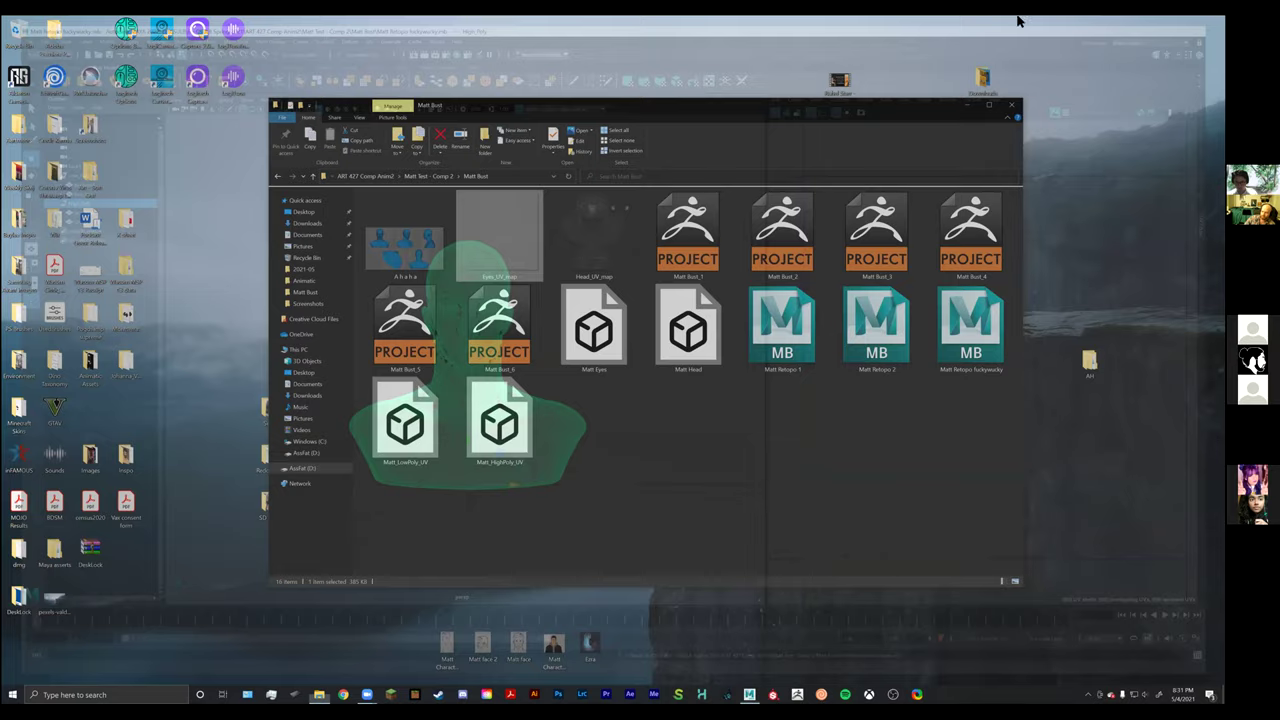
click(795, 458)
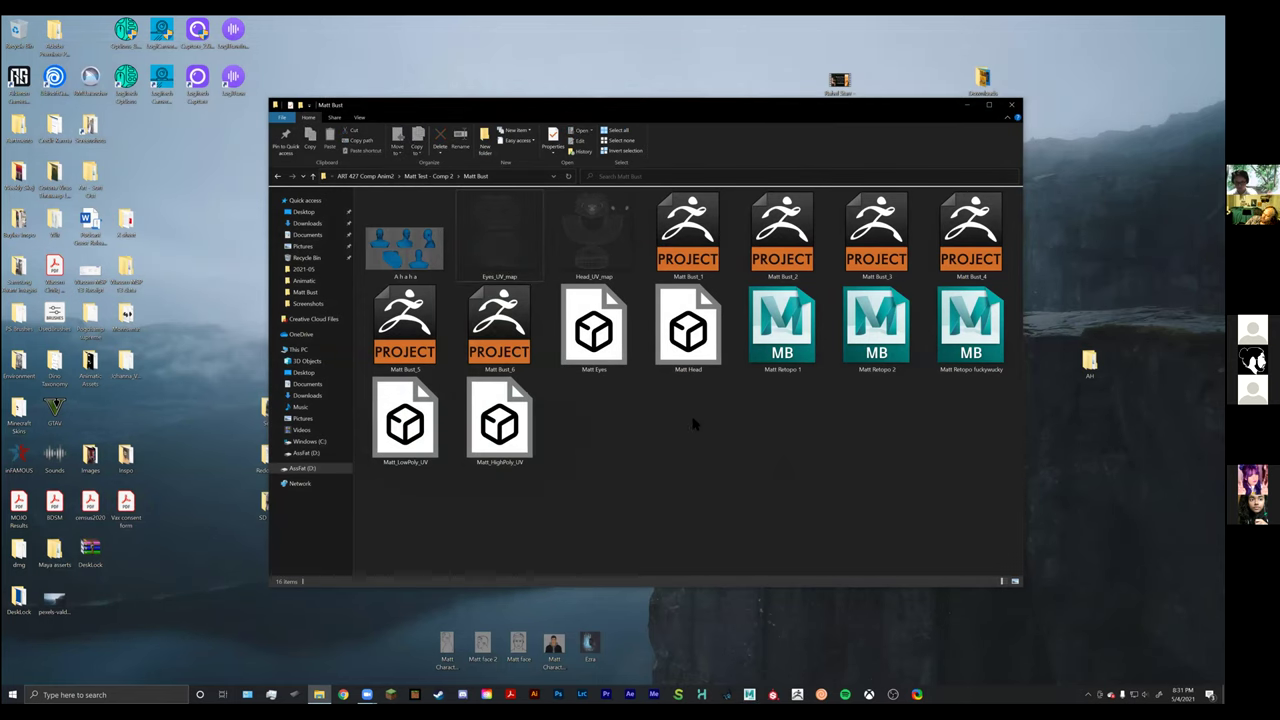
Delete the Eyes_UV_map and Head_UV_map images from the Matt Bust folder and minimize the folder window.
click(540, 222)
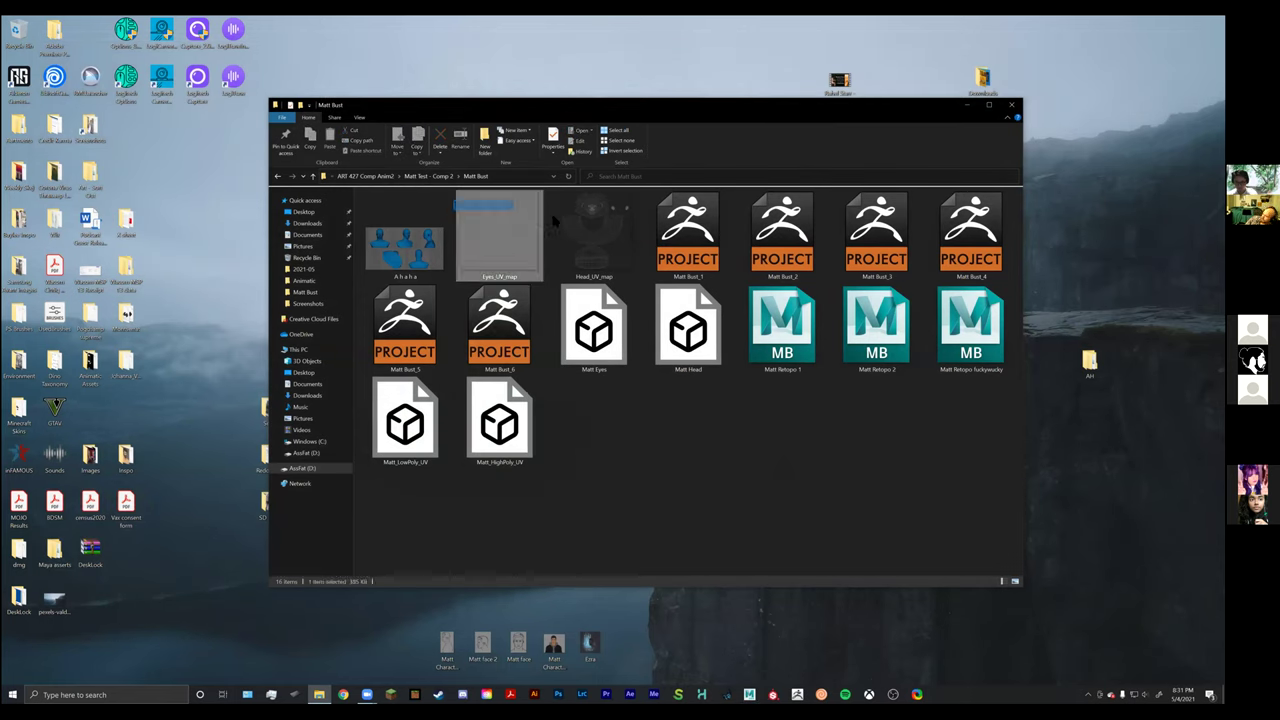
ctrl+click(582, 219)
right_click(584, 222)
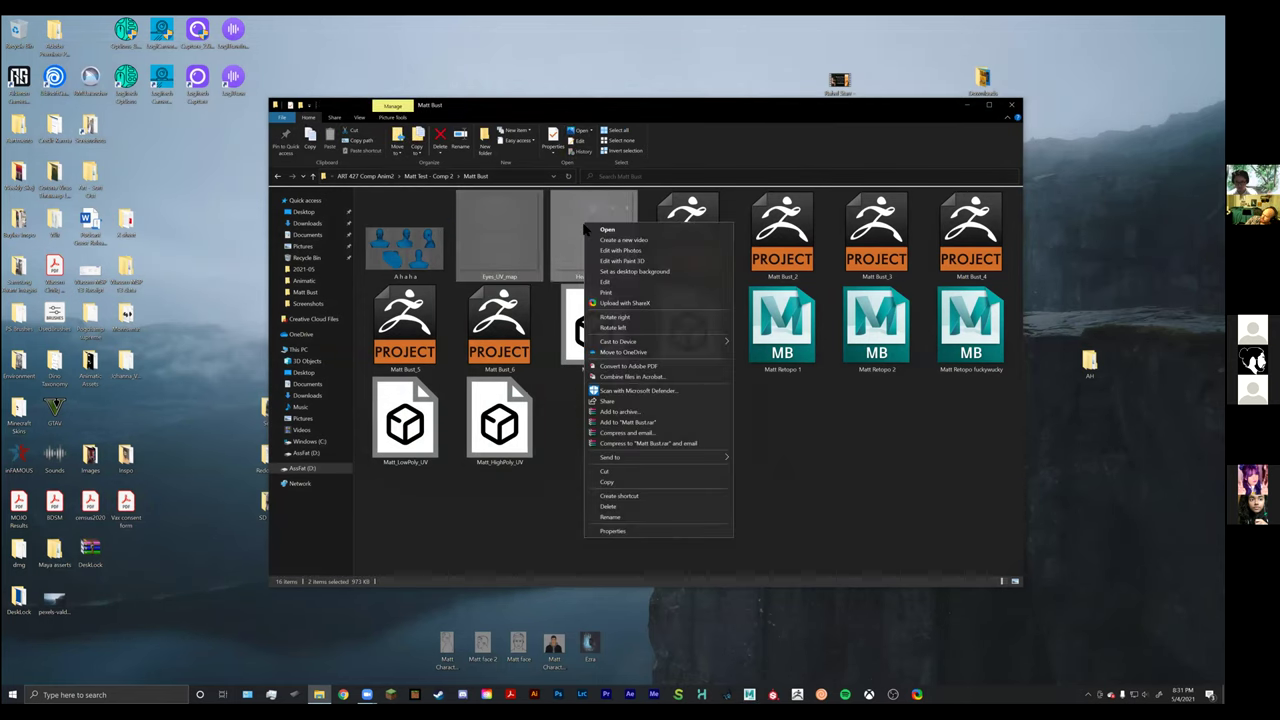
click(614, 508)
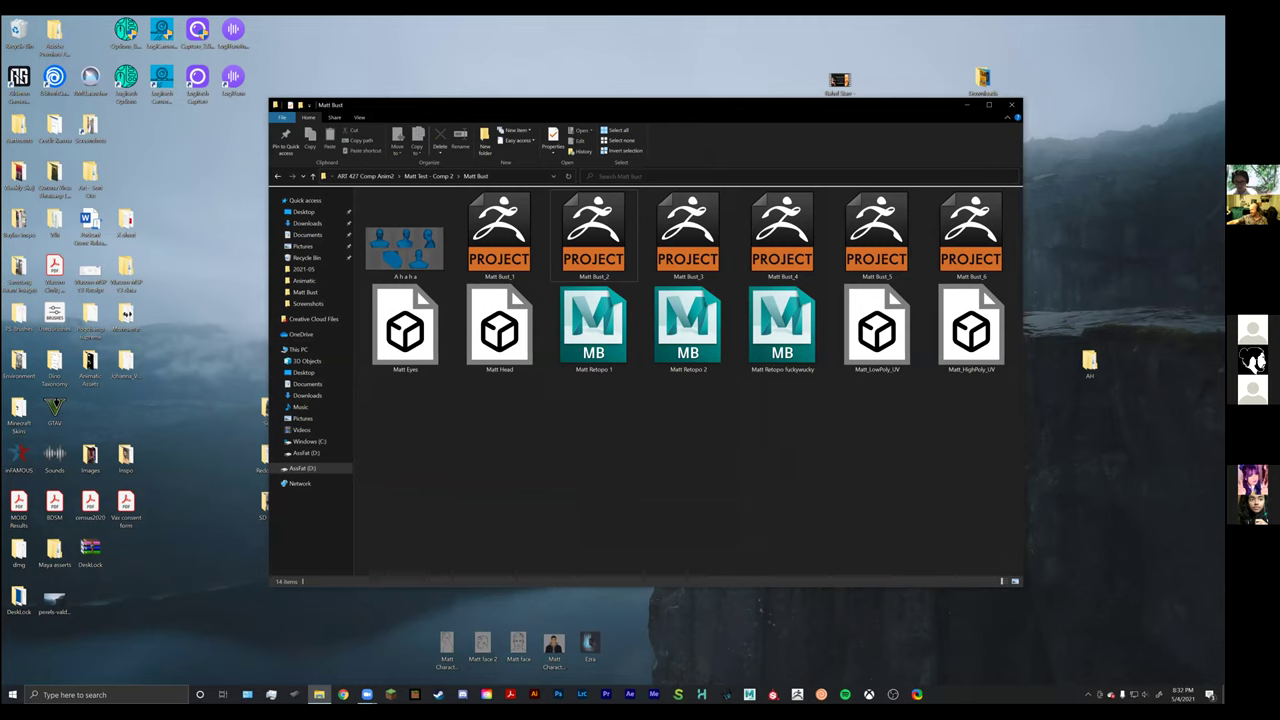
drag(965, 105, 883, 113)
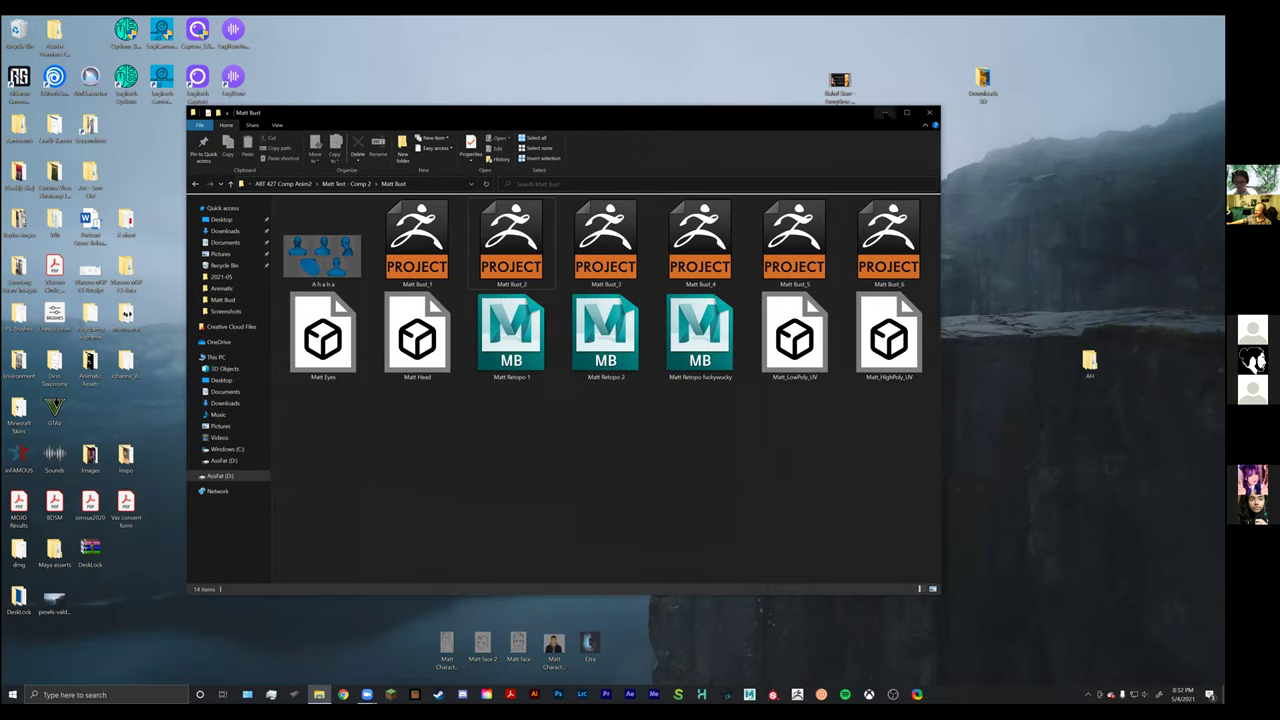
click(884, 113)
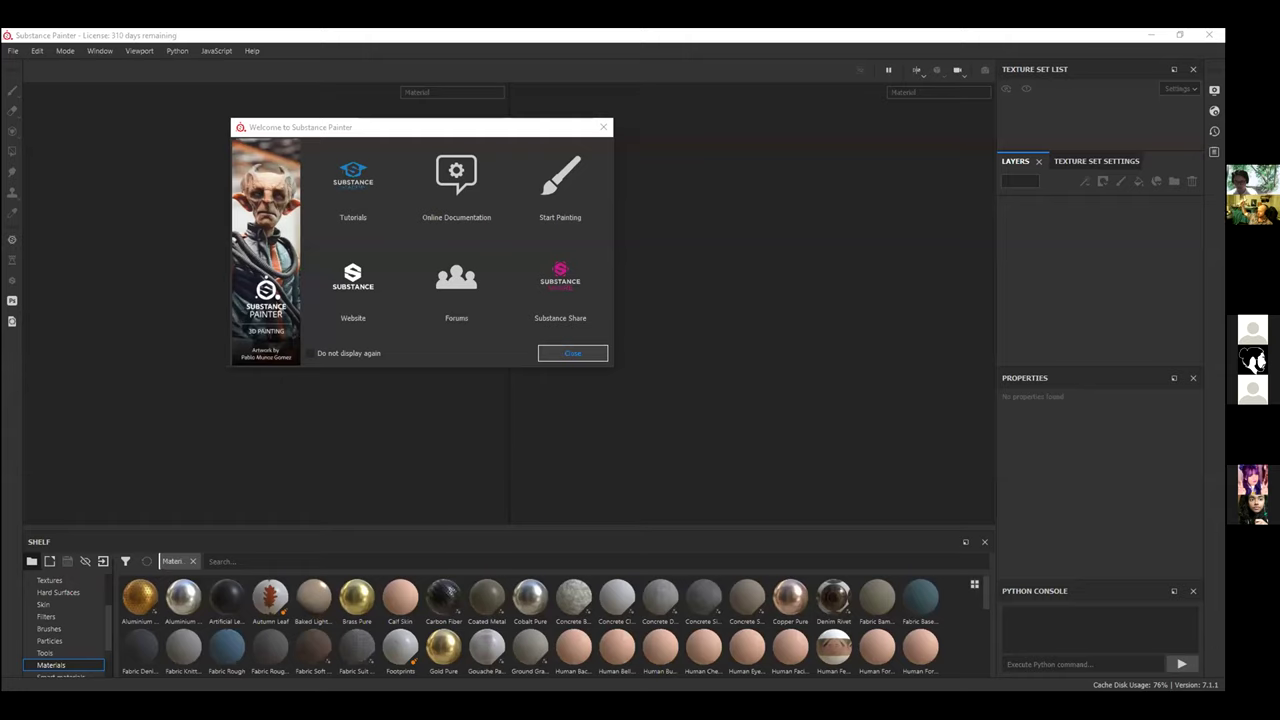
In Substance Painter, dismiss the welcome window and start a new project with the PBR - Metallic Roughness (allegorithmic) template.
click(572, 352)
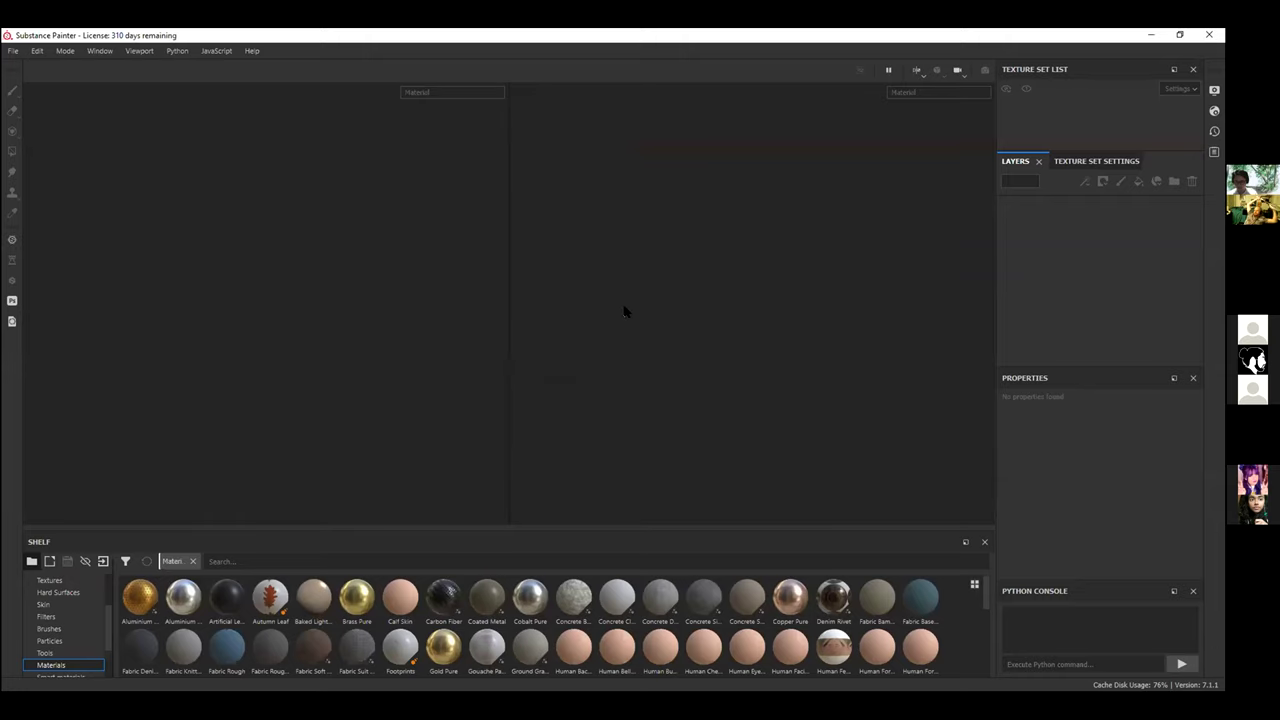
click(13, 51)
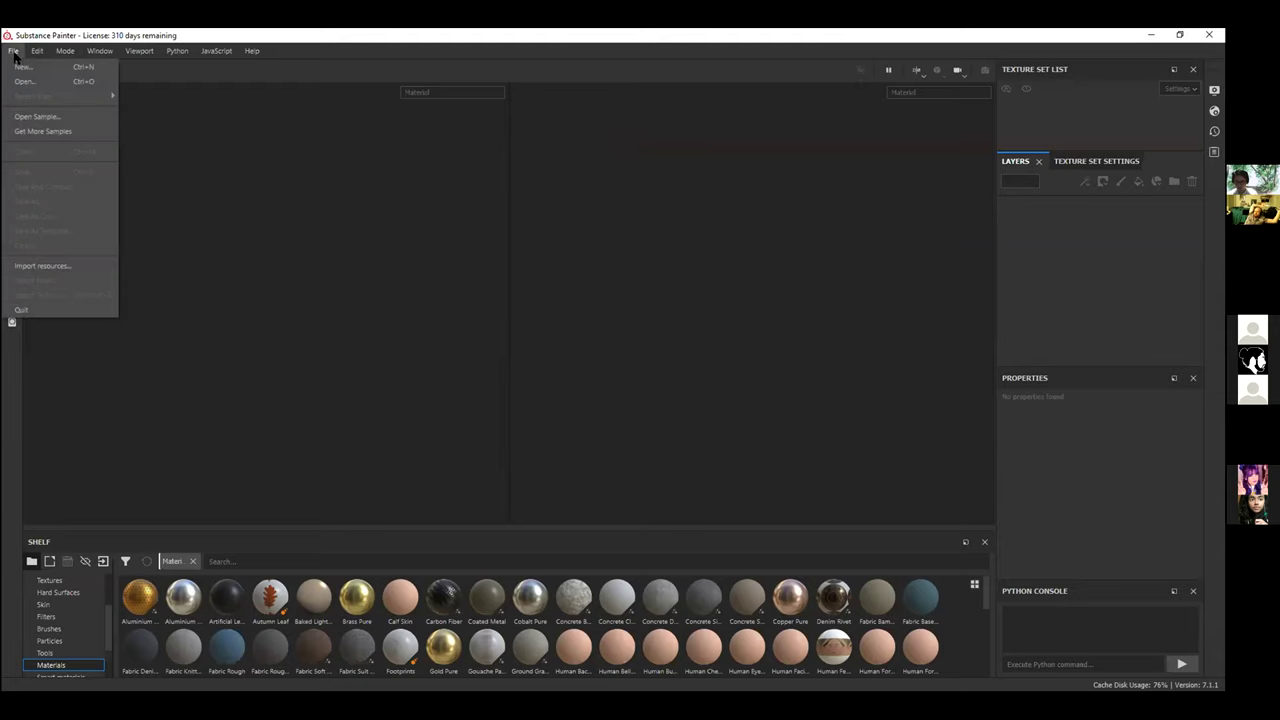
click(18, 65)
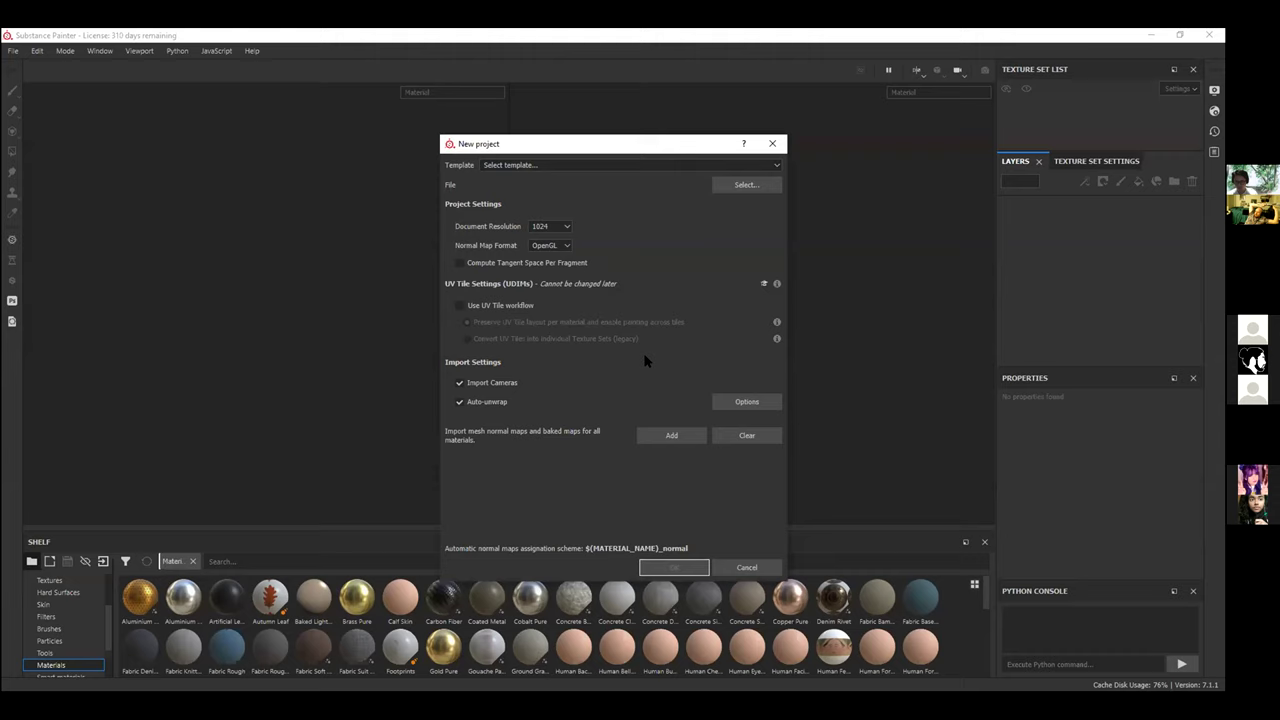
click(647, 166)
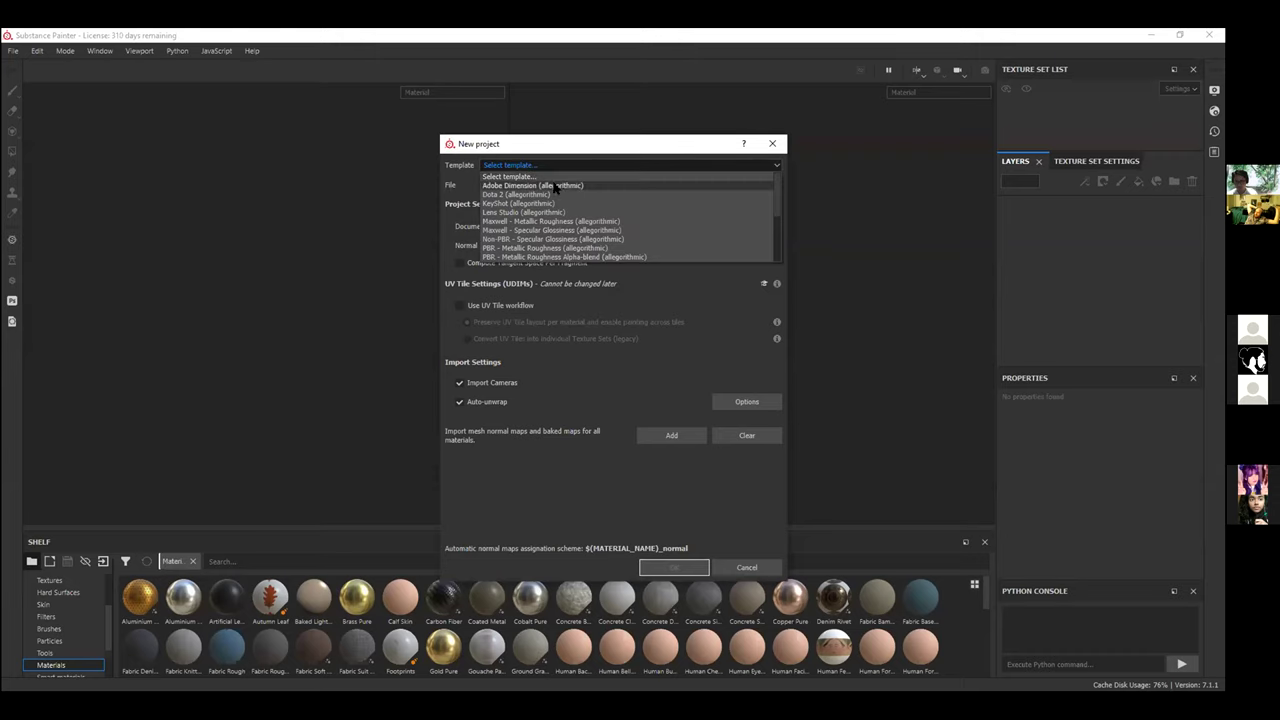
click(513, 248)
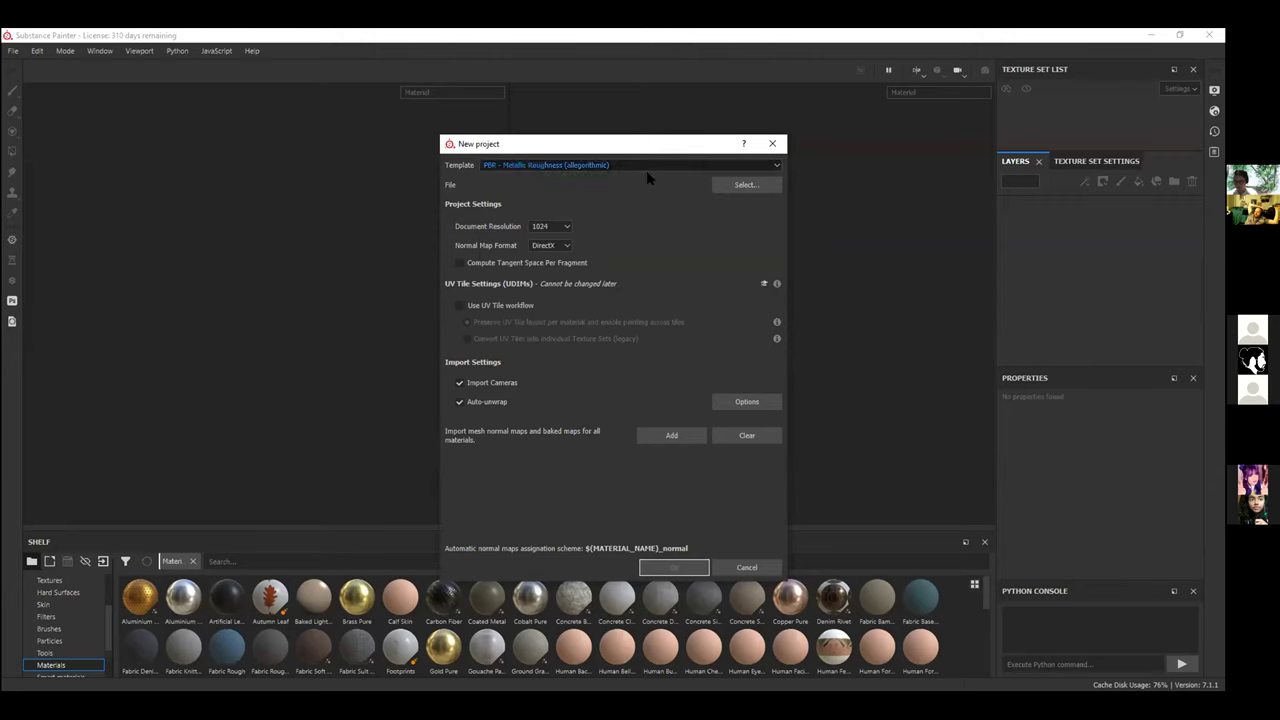
Load Matt_LowPoly_UV as the project mesh from drive D, CSULB, 6 - CSULB Spring 2021, ART 427 Comp Anim2, Matt Test - Comp 2, Matt Bust.
click(748, 186)
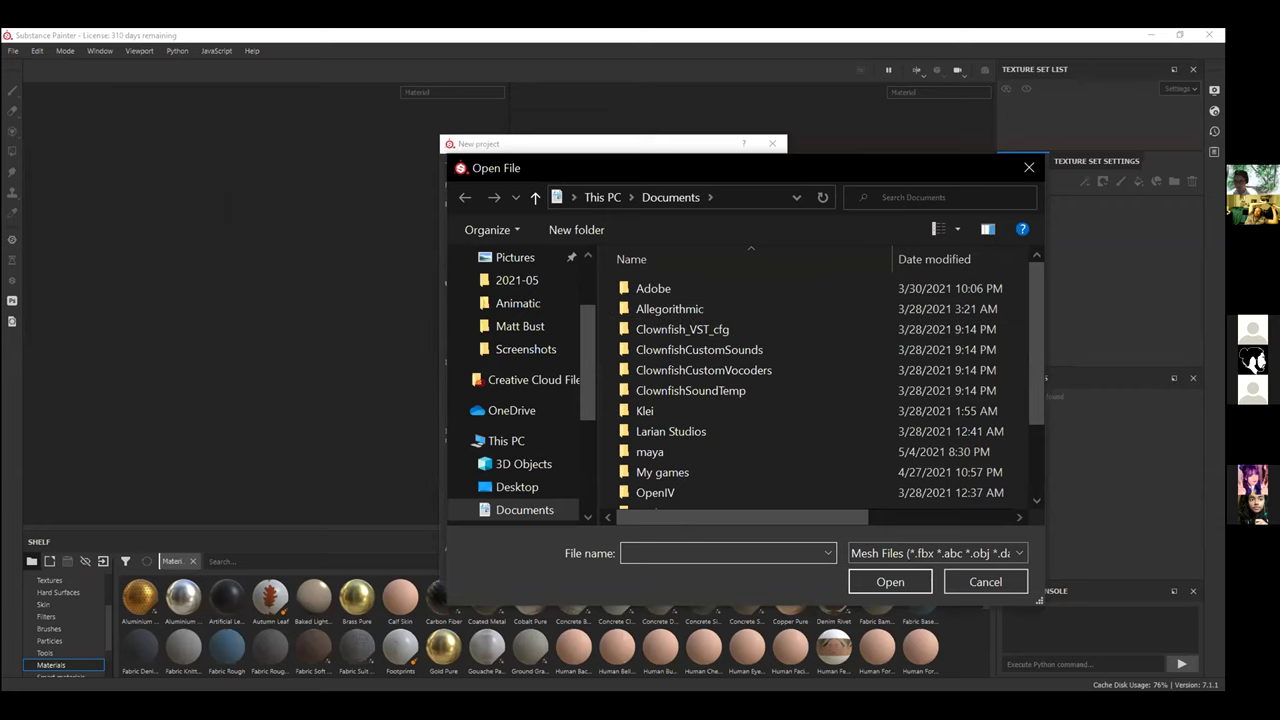
scroll(483, 340, down, 3)
scroll(483, 340, down, 4)
click(425, 392)
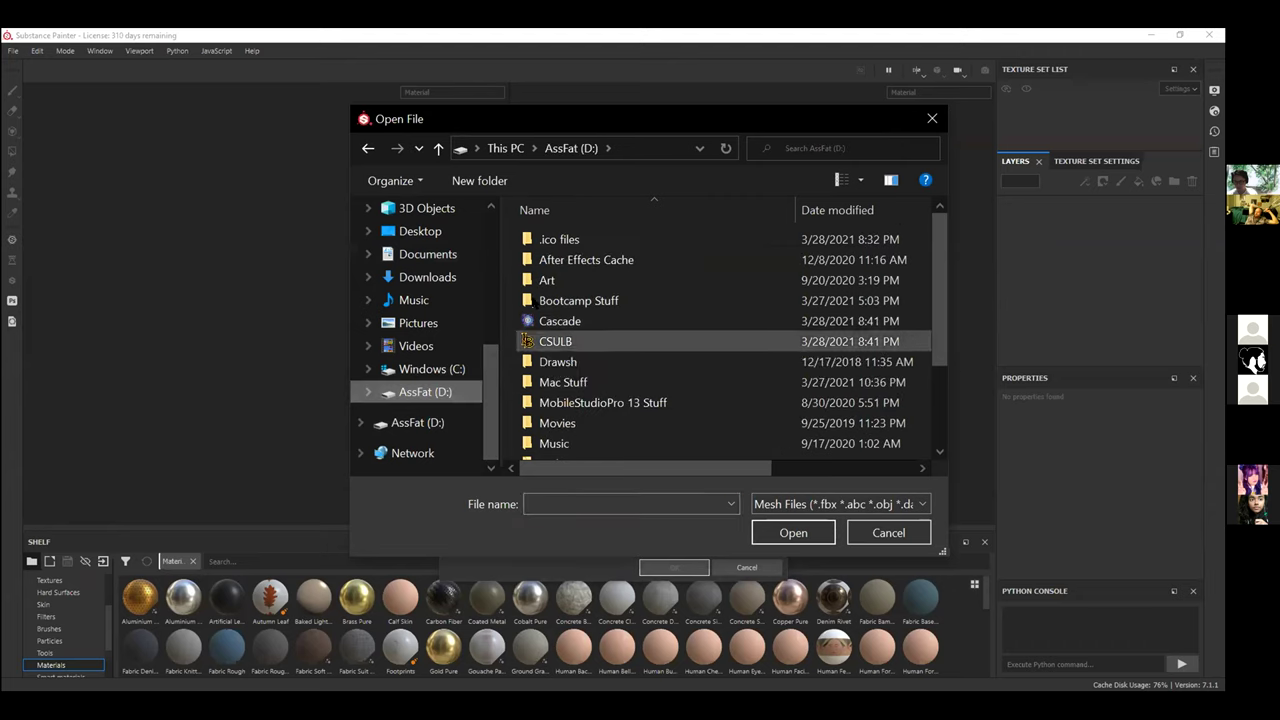
double_click(556, 342)
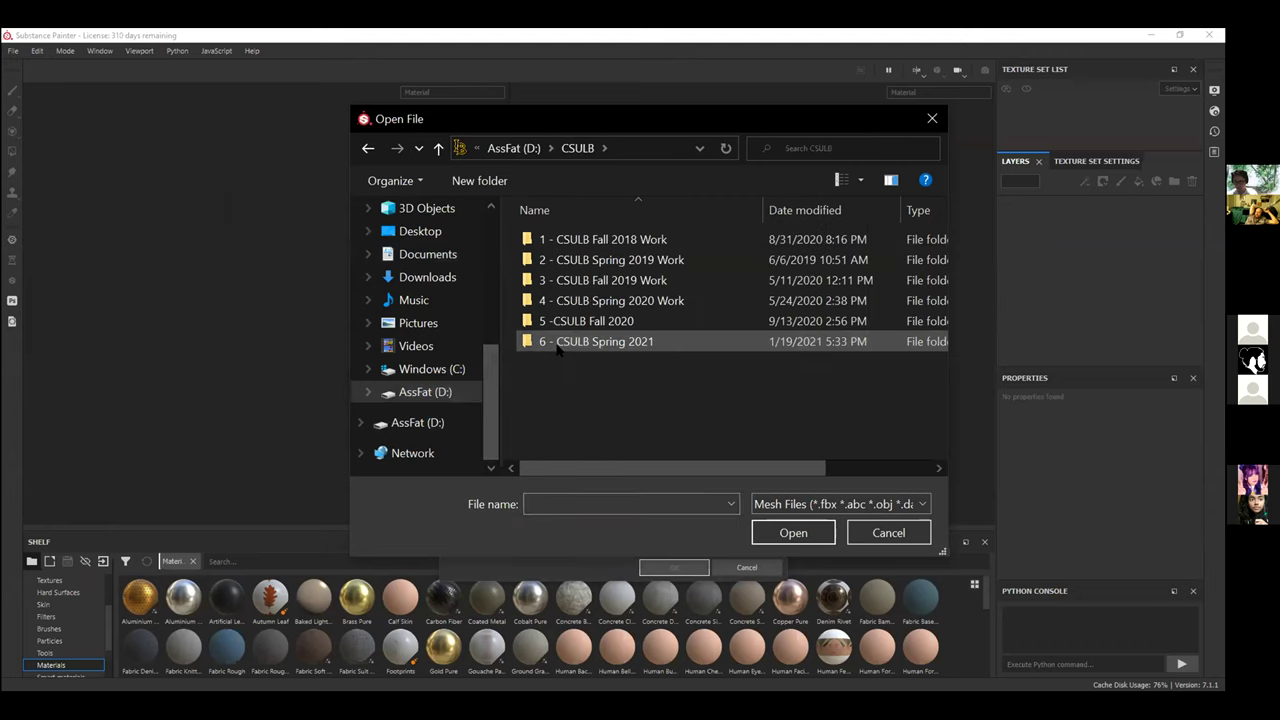
double_click(620, 342)
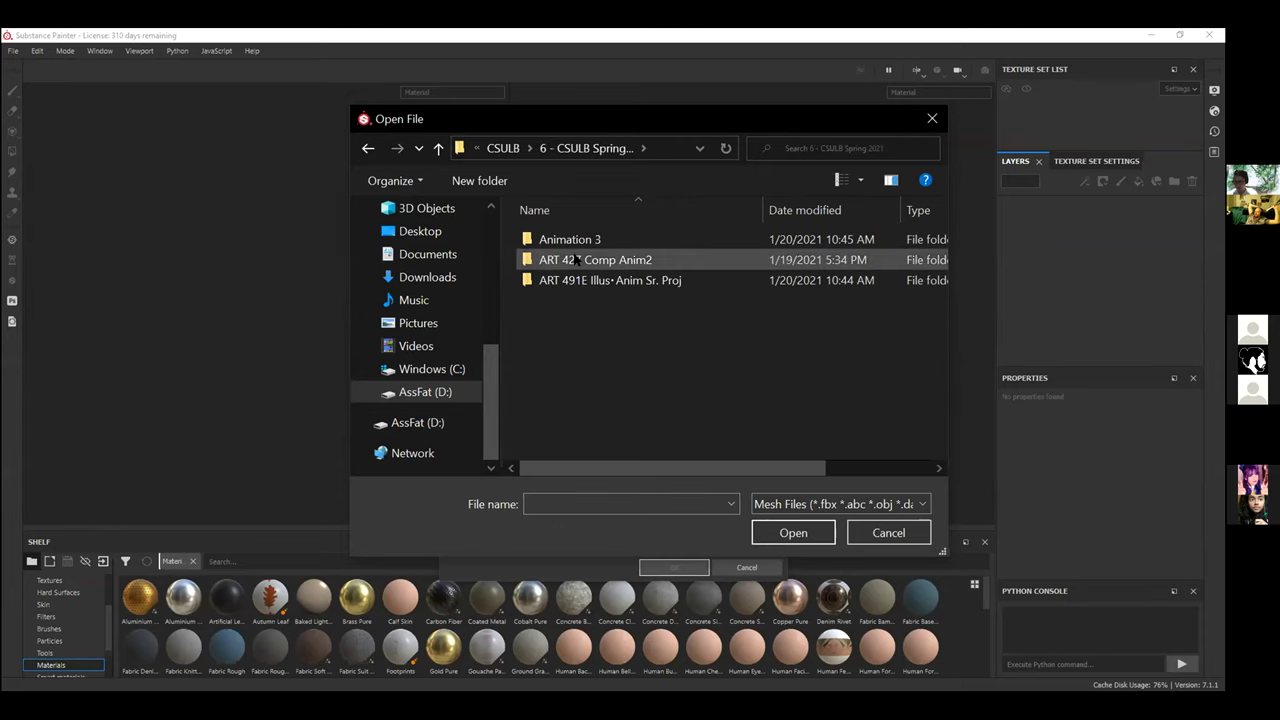
double_click(575, 259)
double_click(580, 382)
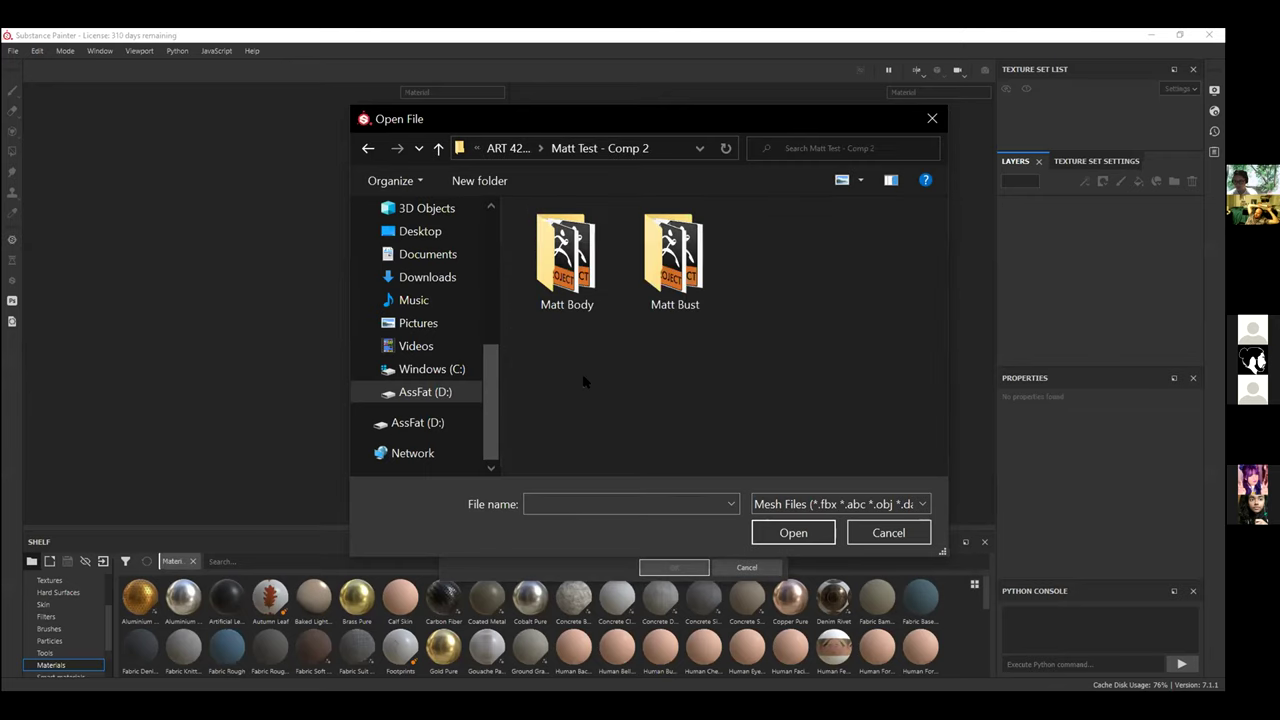
double_click(688, 290)
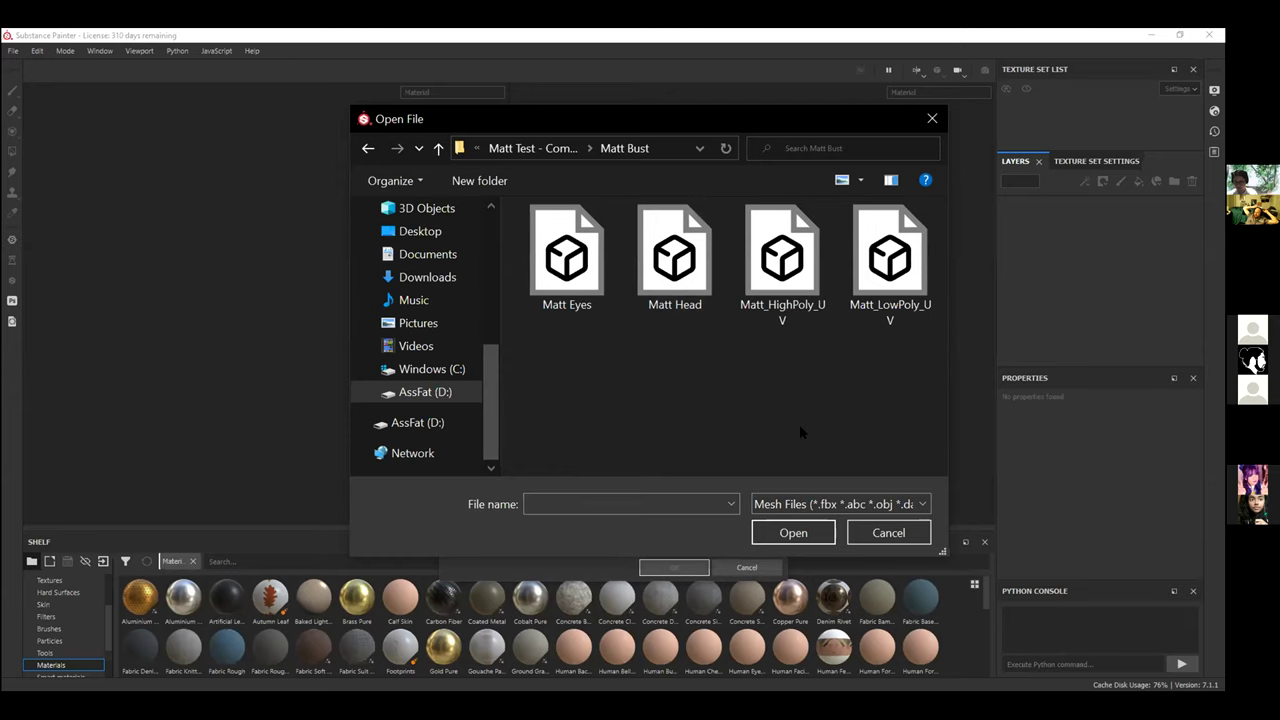
click(890, 290)
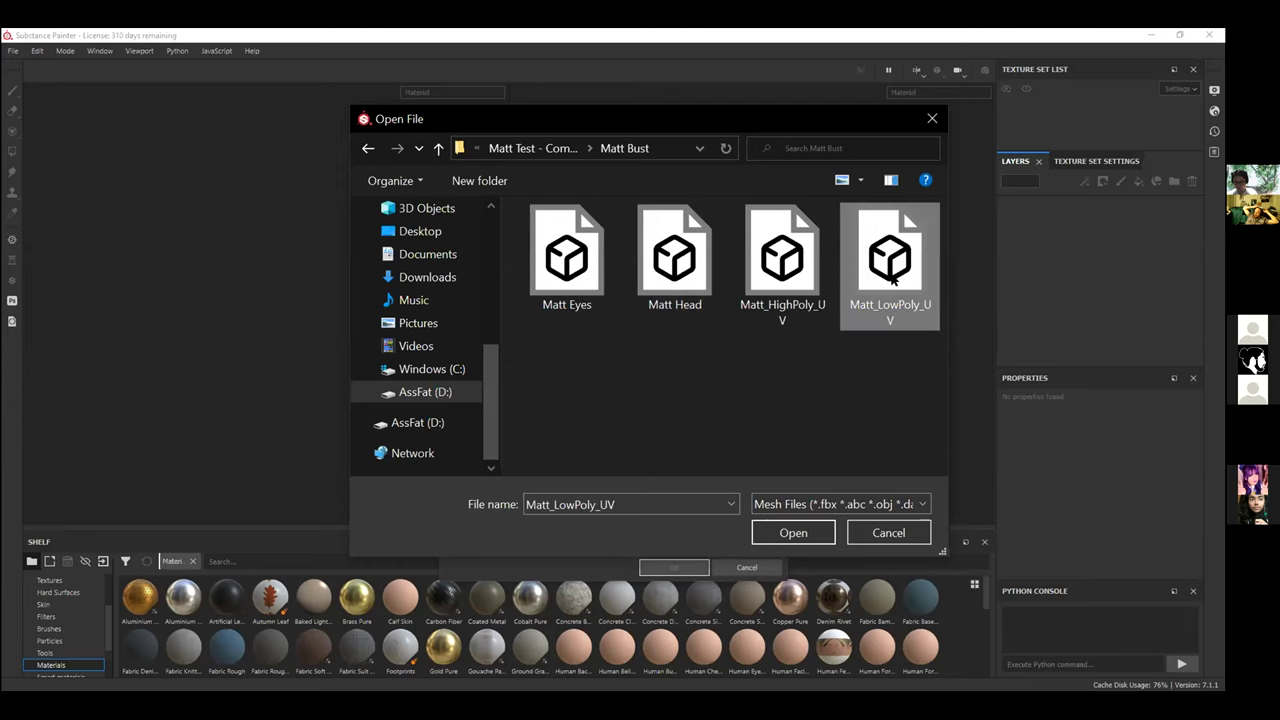
click(793, 533)
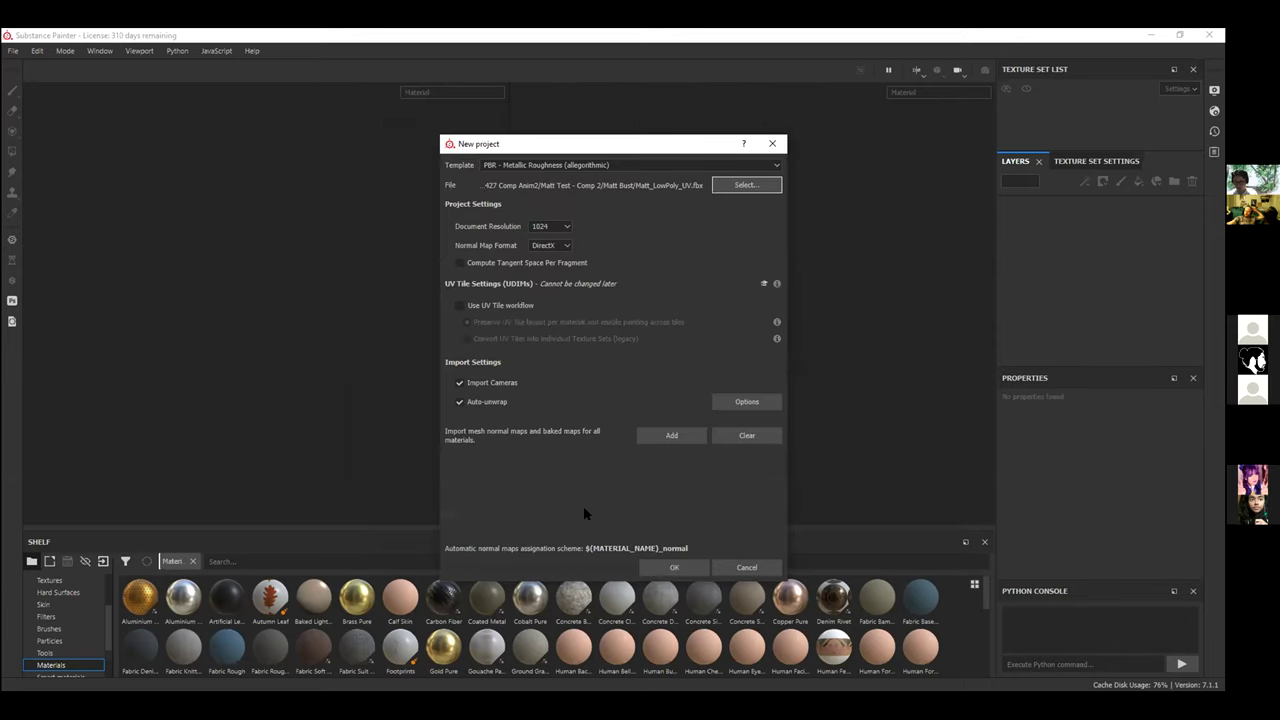
Set the document resolution to 4096 and create the project.
click(537, 227)
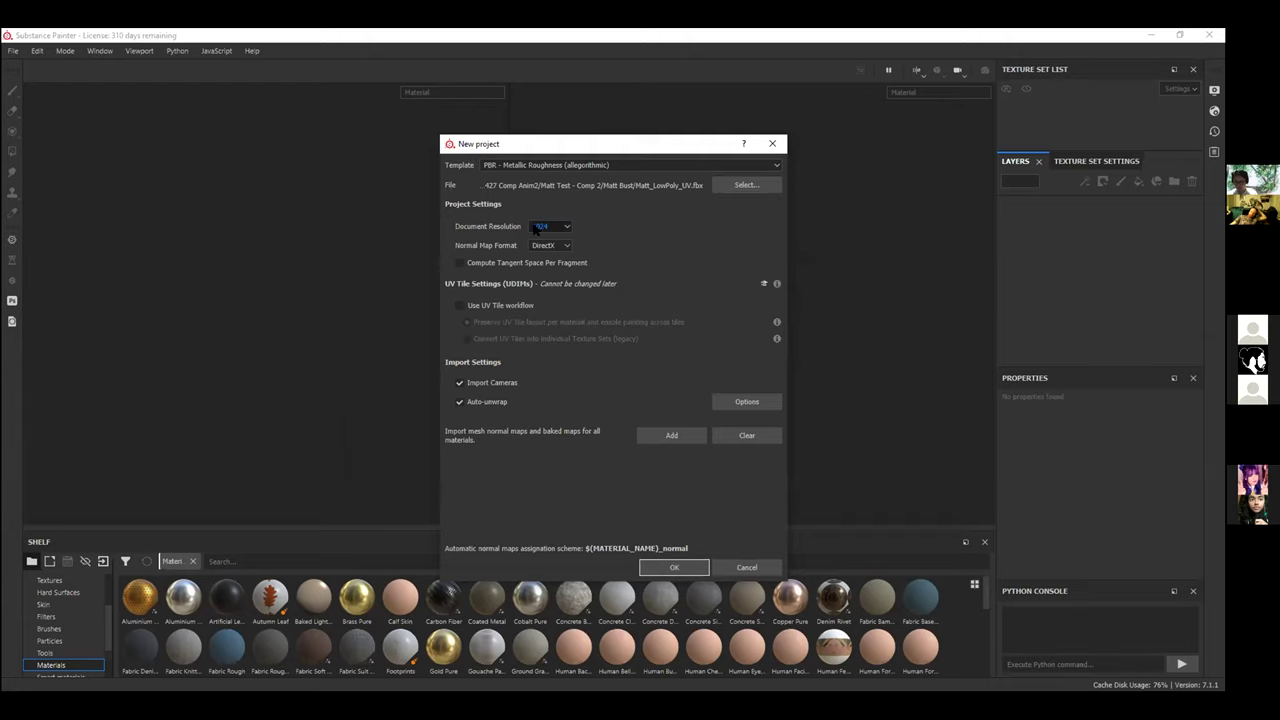
click(540, 227)
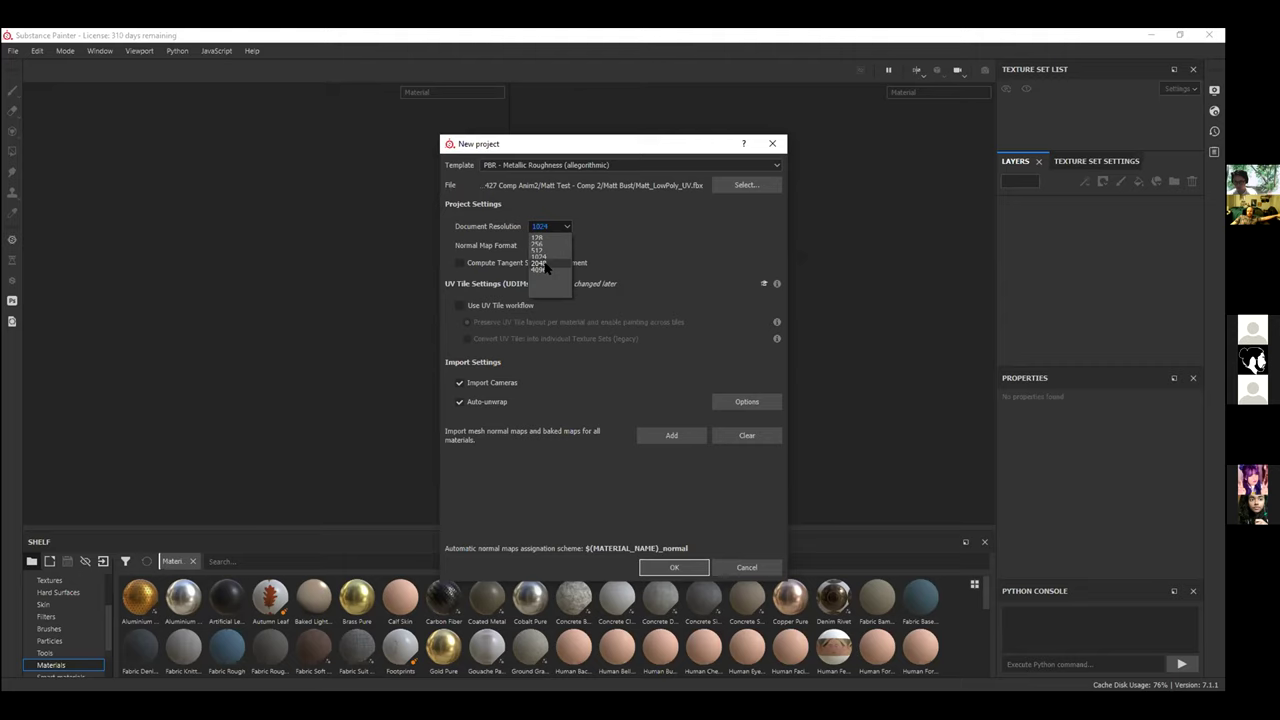
click(545, 264)
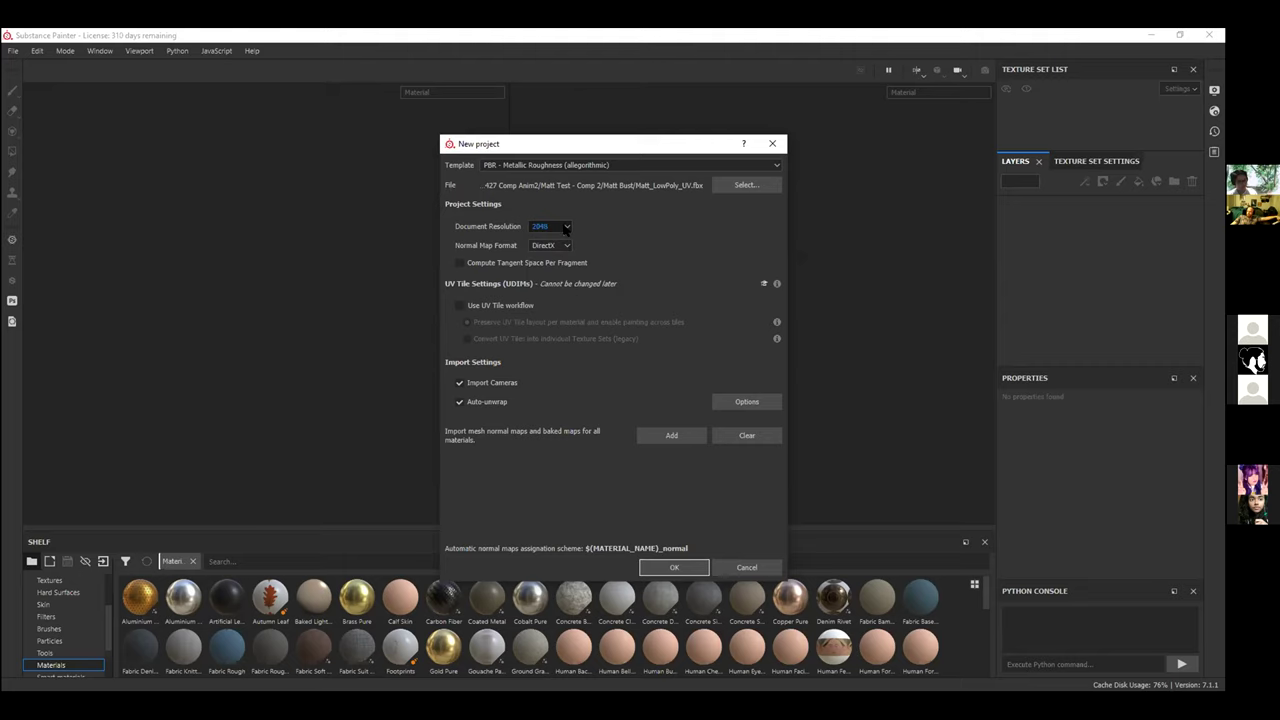
click(566, 228)
click(542, 270)
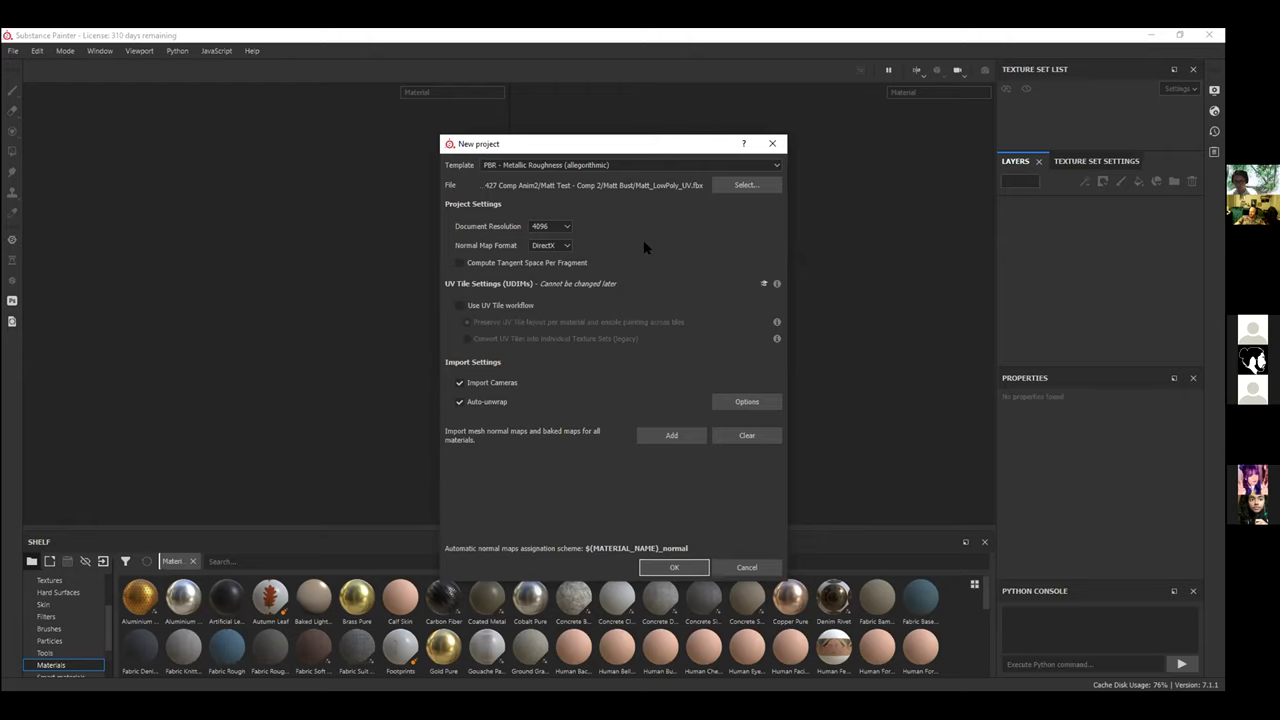
click(676, 567)
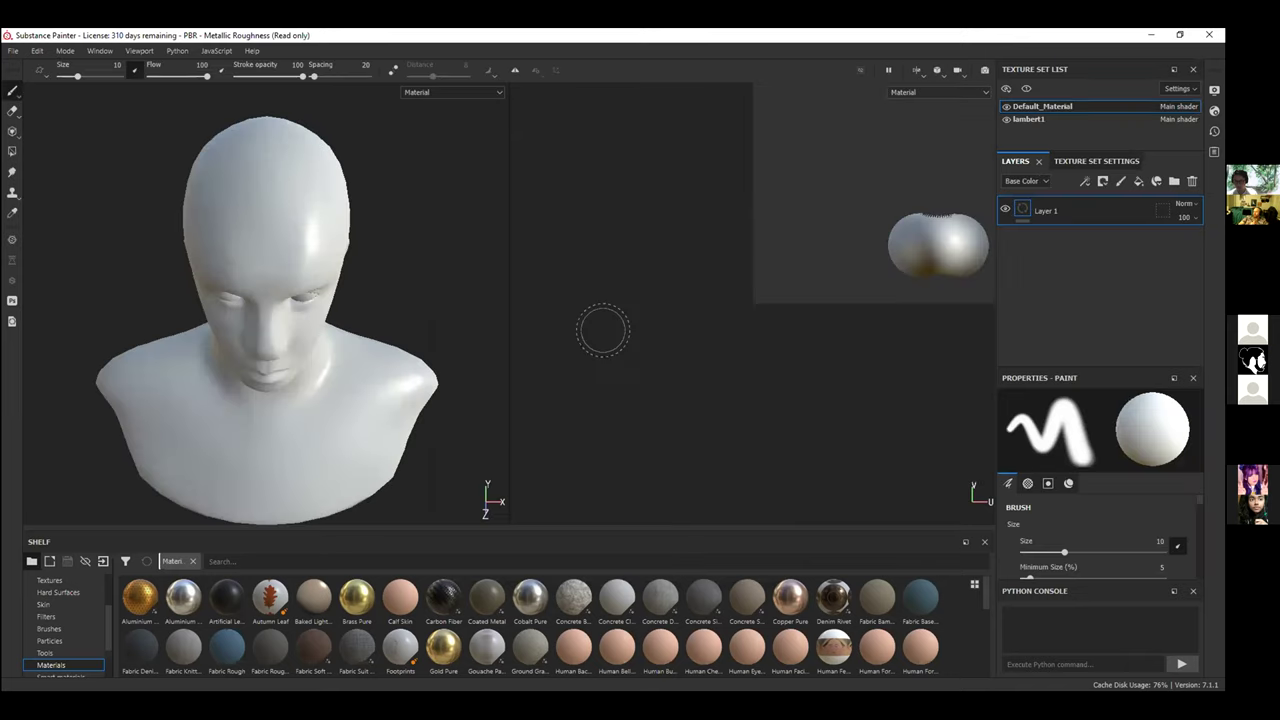
Open the mesh map baking settings from the texture set settings of Default_Material.
mouse_move(369, 311)
alt+mouse_down()
mouse_move(389, 277)
mouse_move(500, 260)
mouse_move(423, 249)
mouse_move(411, 266)
alt+mouse_up()
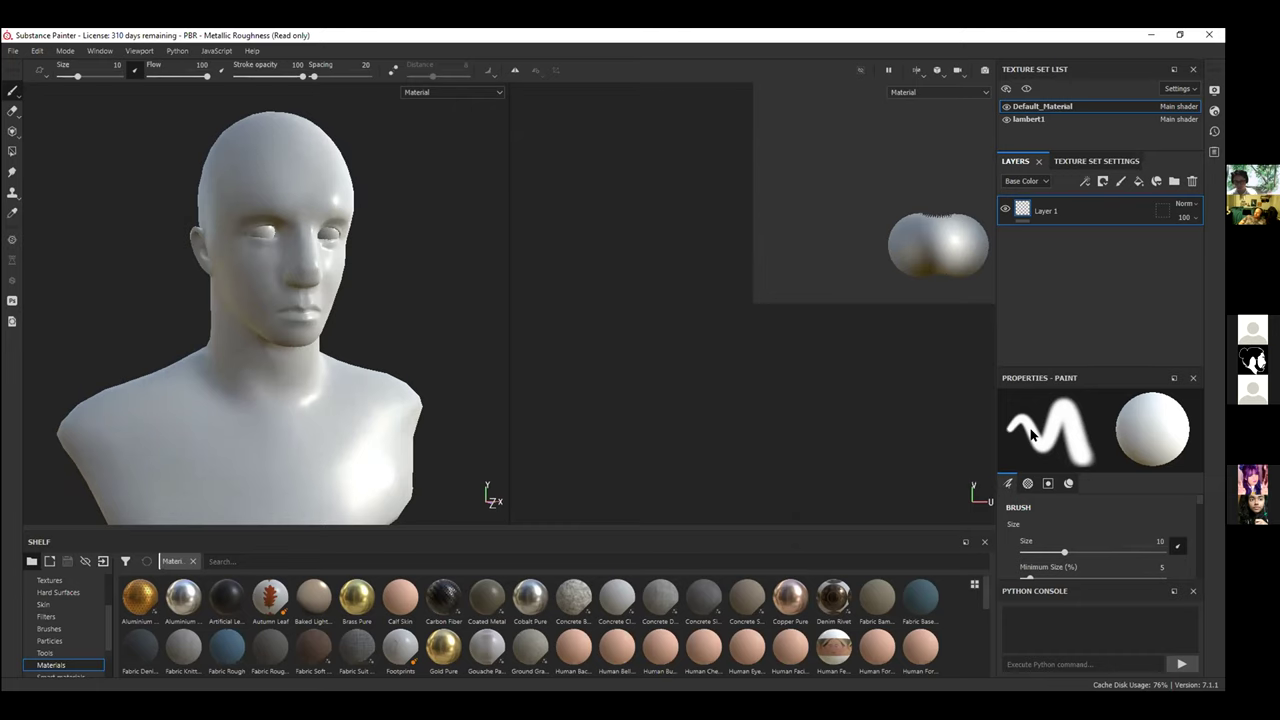
click(1115, 161)
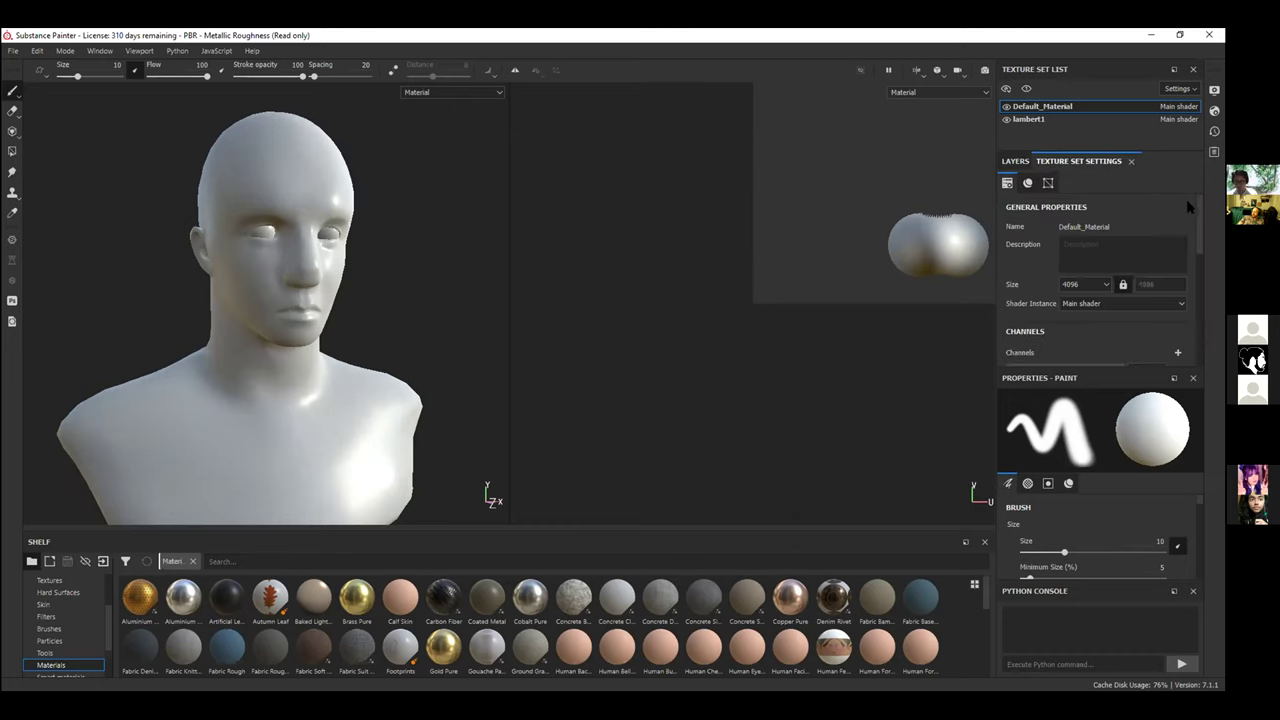
drag(1194, 201, 1190, 250)
scroll(1188, 245, down, 5)
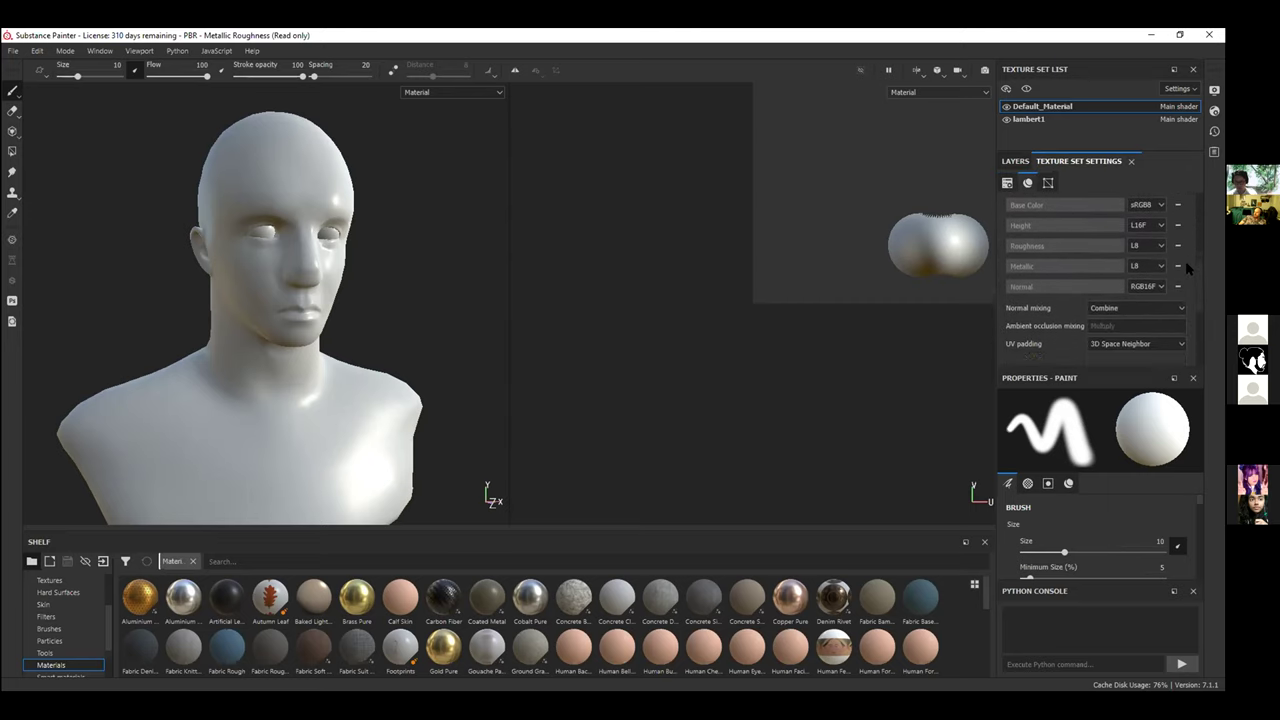
scroll(1180, 300, down, 2)
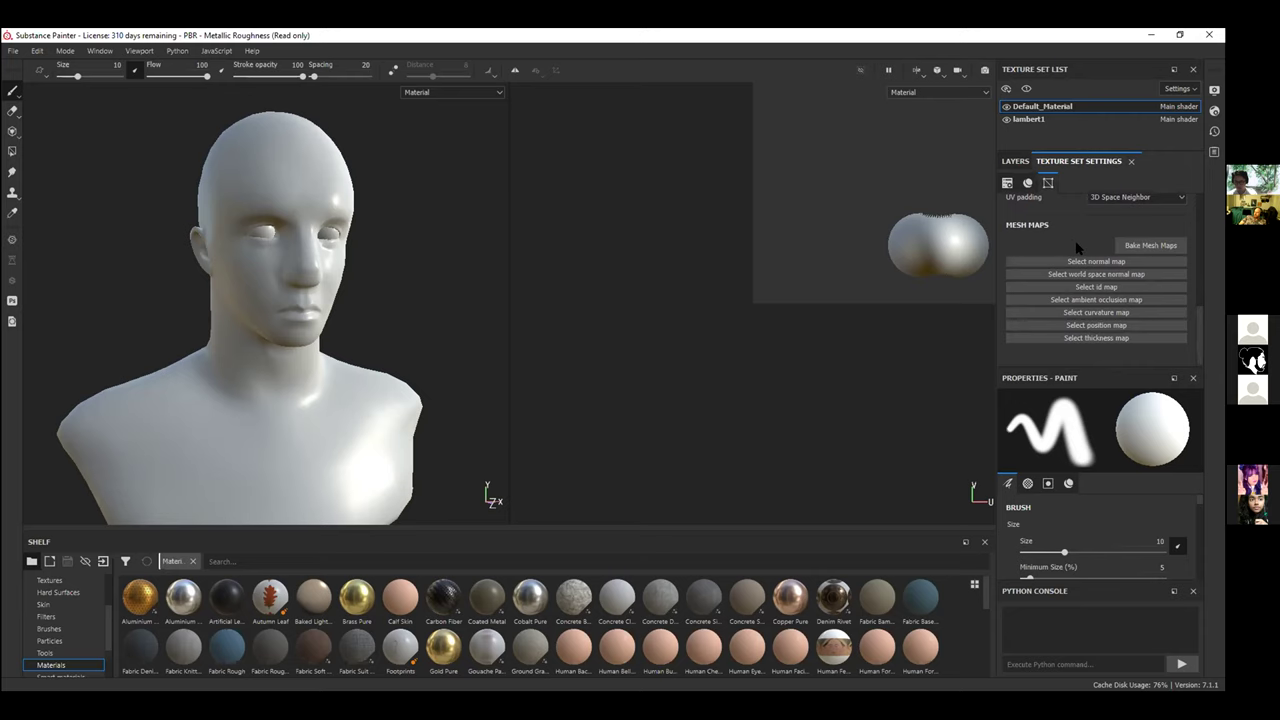
click(1137, 249)
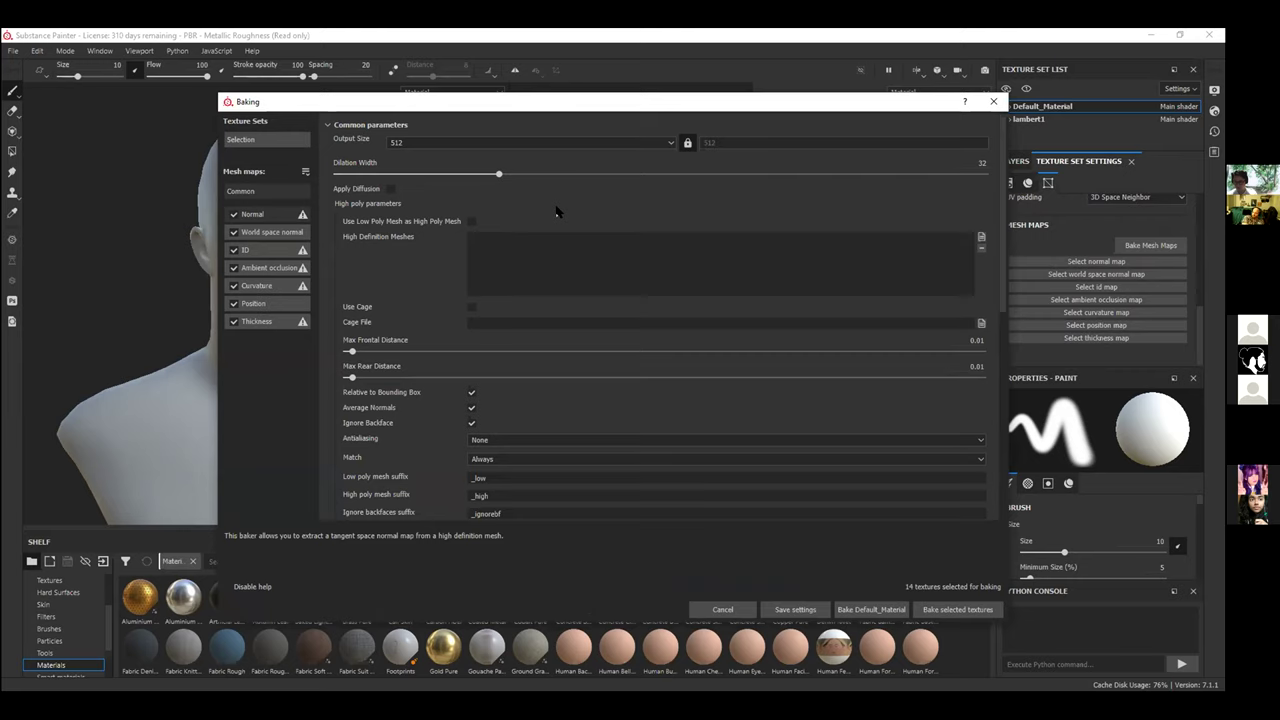
Set the baking output size to 1024 and exclude every mesh map except Normal from the bake.
click(442, 147)
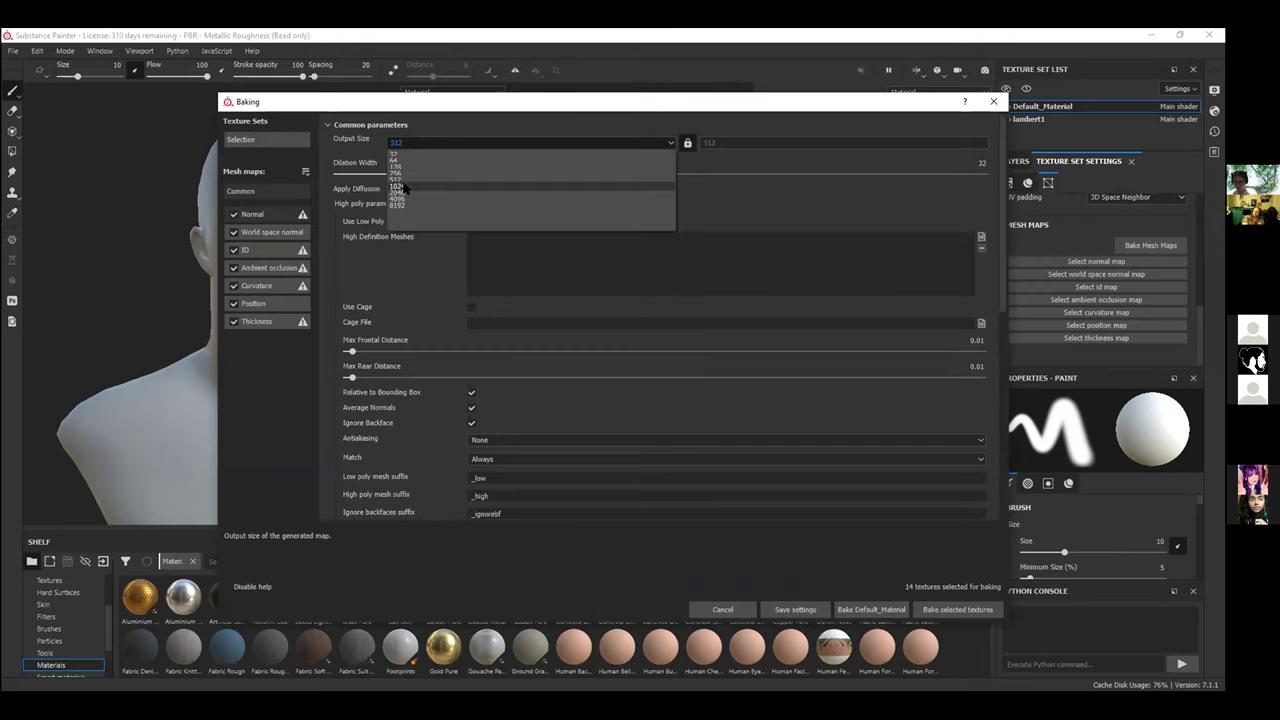
click(404, 186)
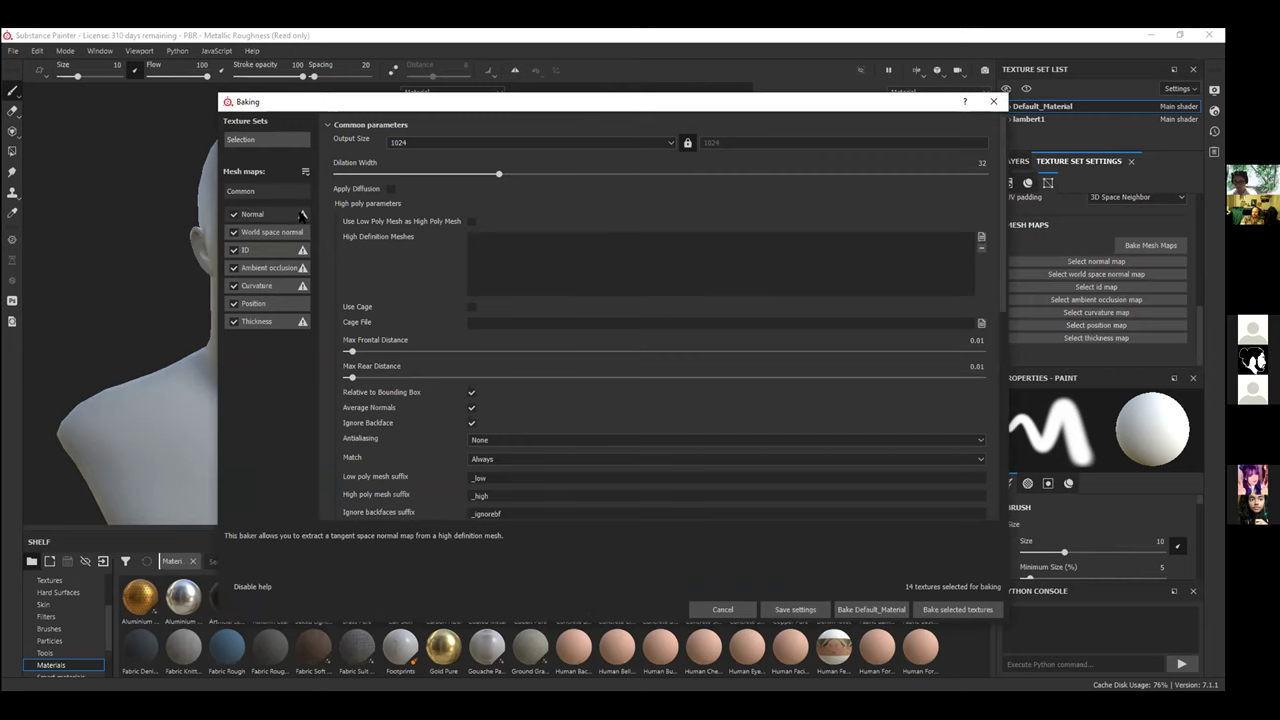
click(234, 250)
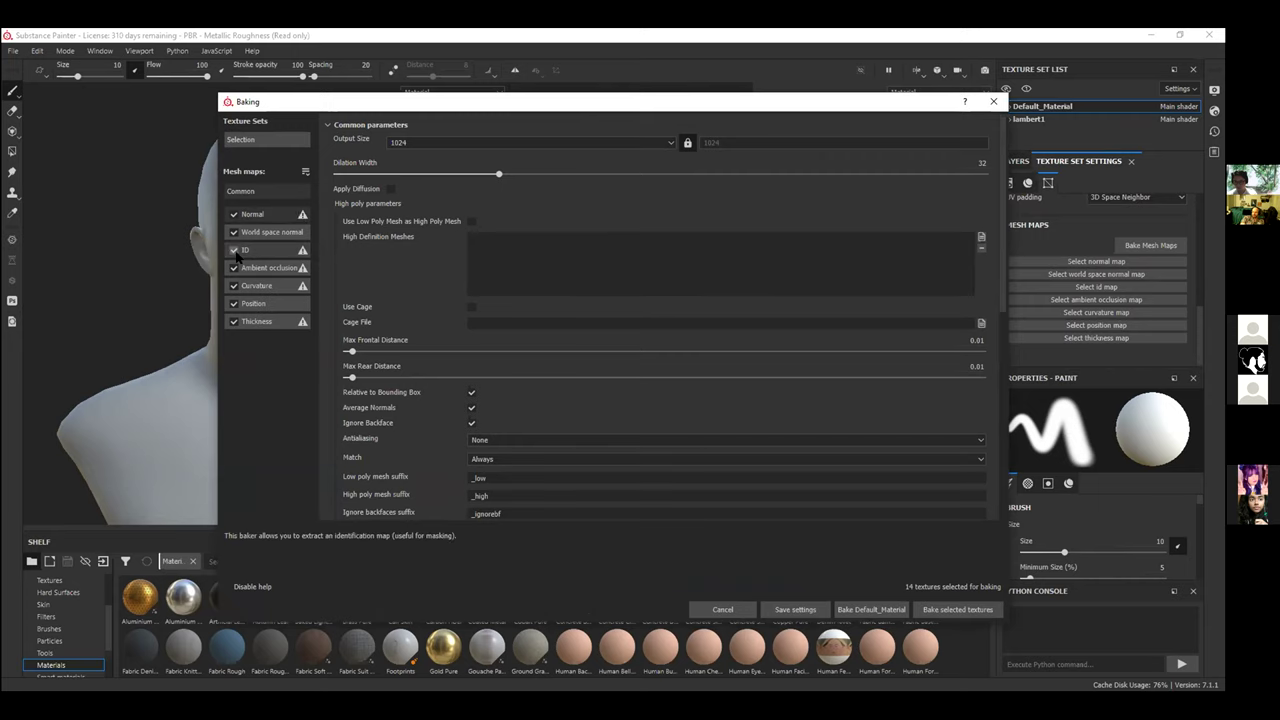
click(234, 232)
click(234, 268)
click(234, 286)
click(234, 304)
click(234, 322)
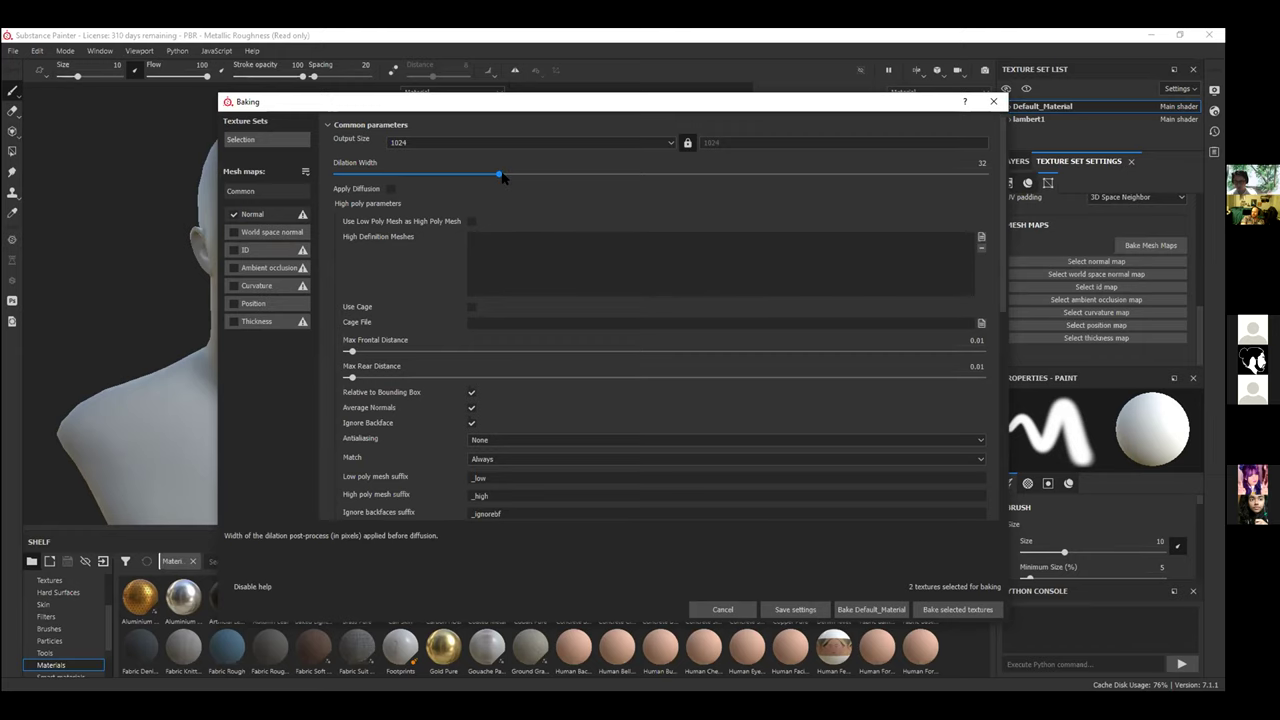
Set the dilation width to 5 and load Matt_HighPoly_UV.fbx as the high definition mesh for the bake.
drag(499, 175, 362, 200)
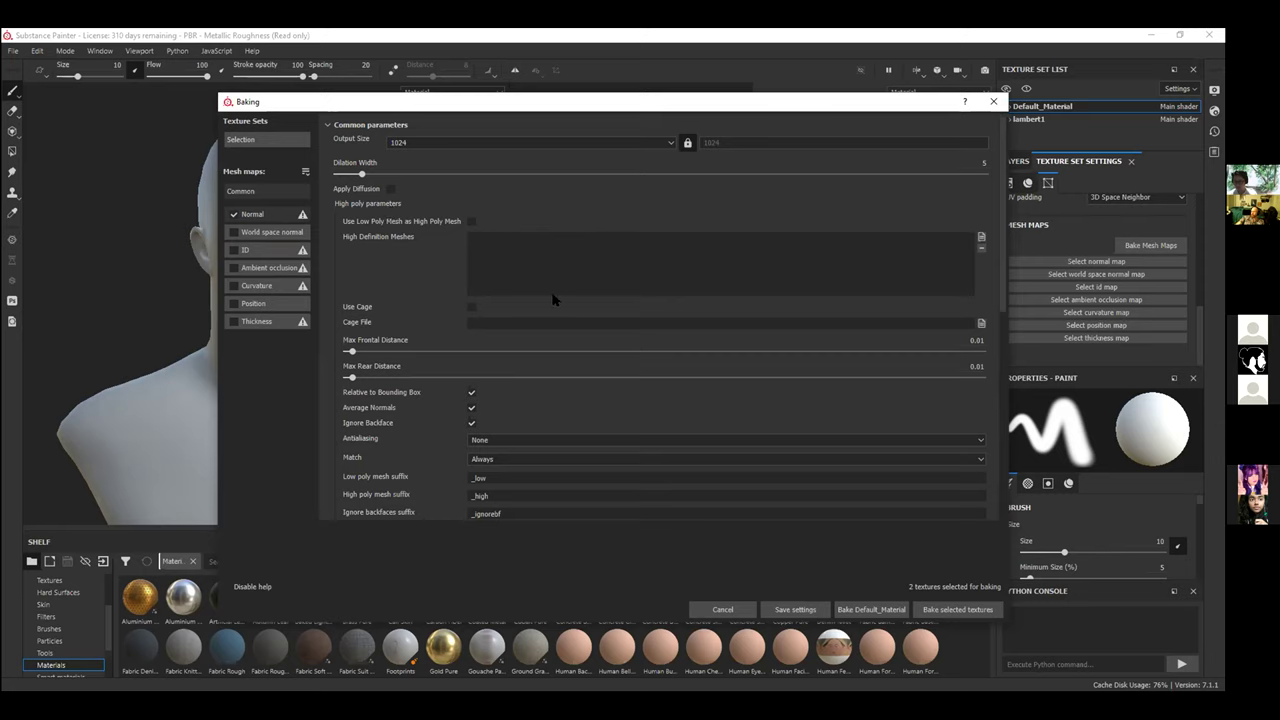
click(981, 237)
click(682, 284)
click(676, 541)
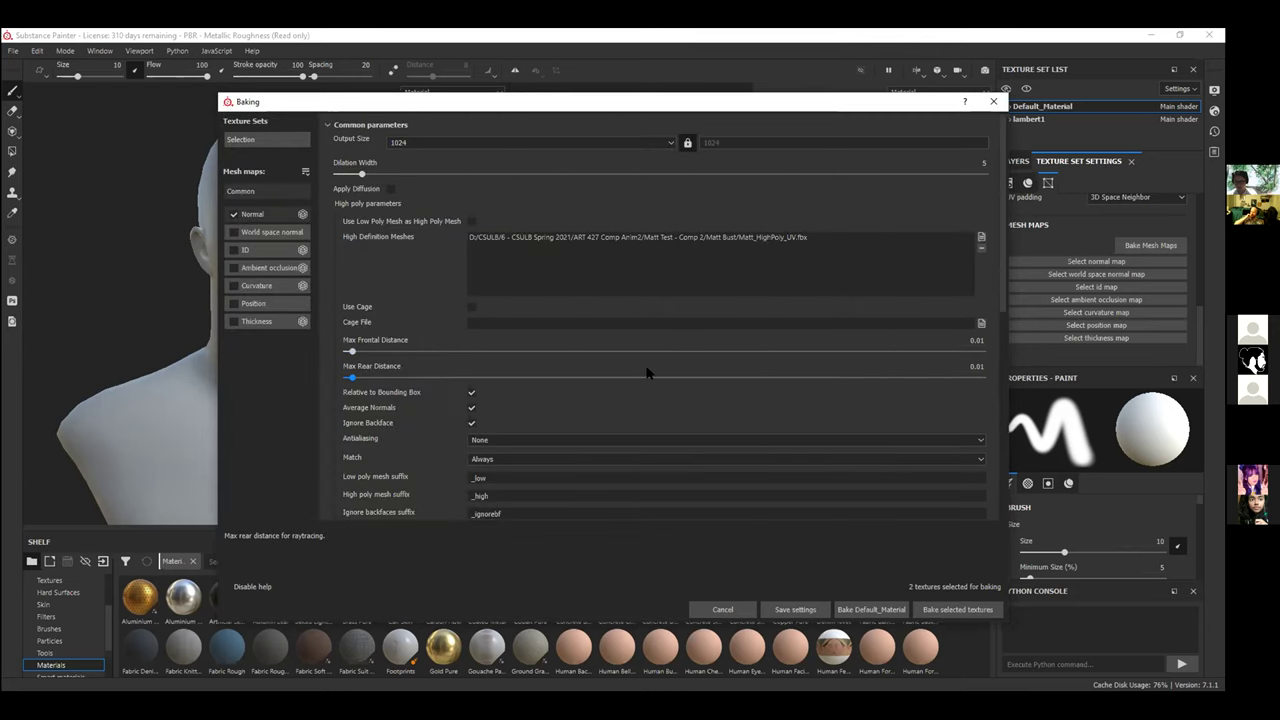
Set the bake's antialiasing to Subsampling 4x4 and its matching method to By Mesh Name.
scroll(646, 371, down, 1)
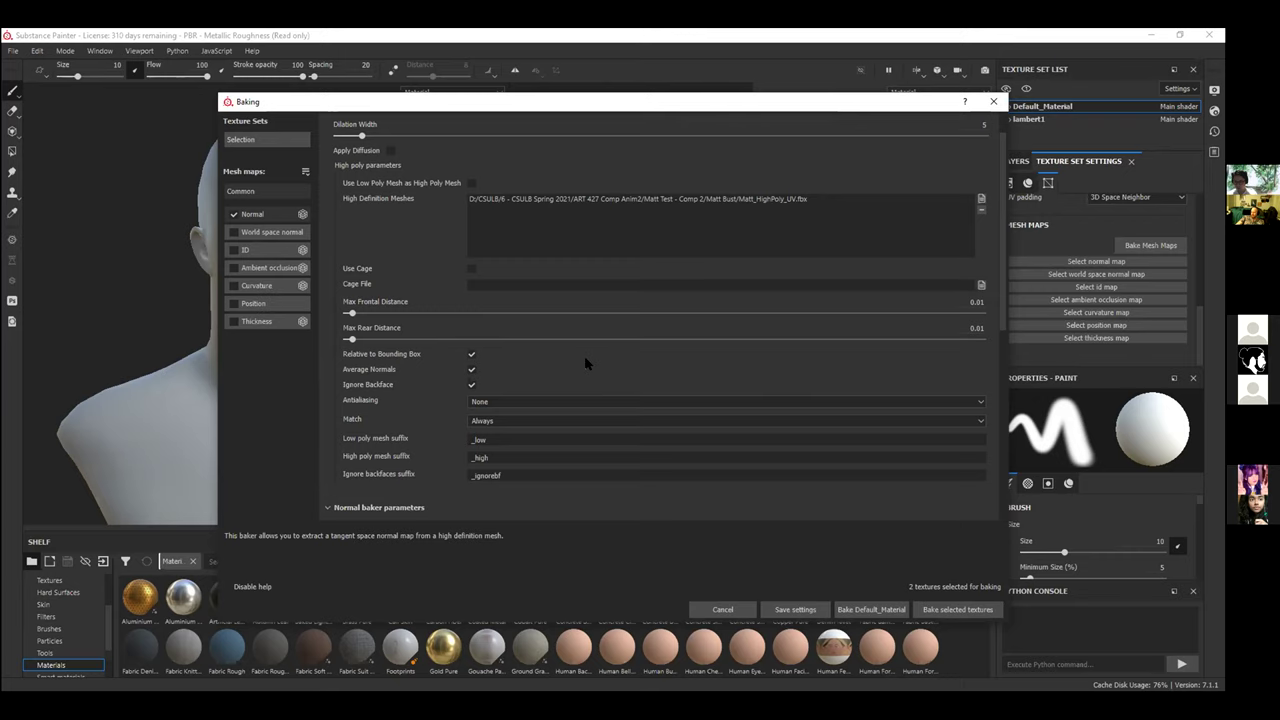
scroll(586, 364, down, 1)
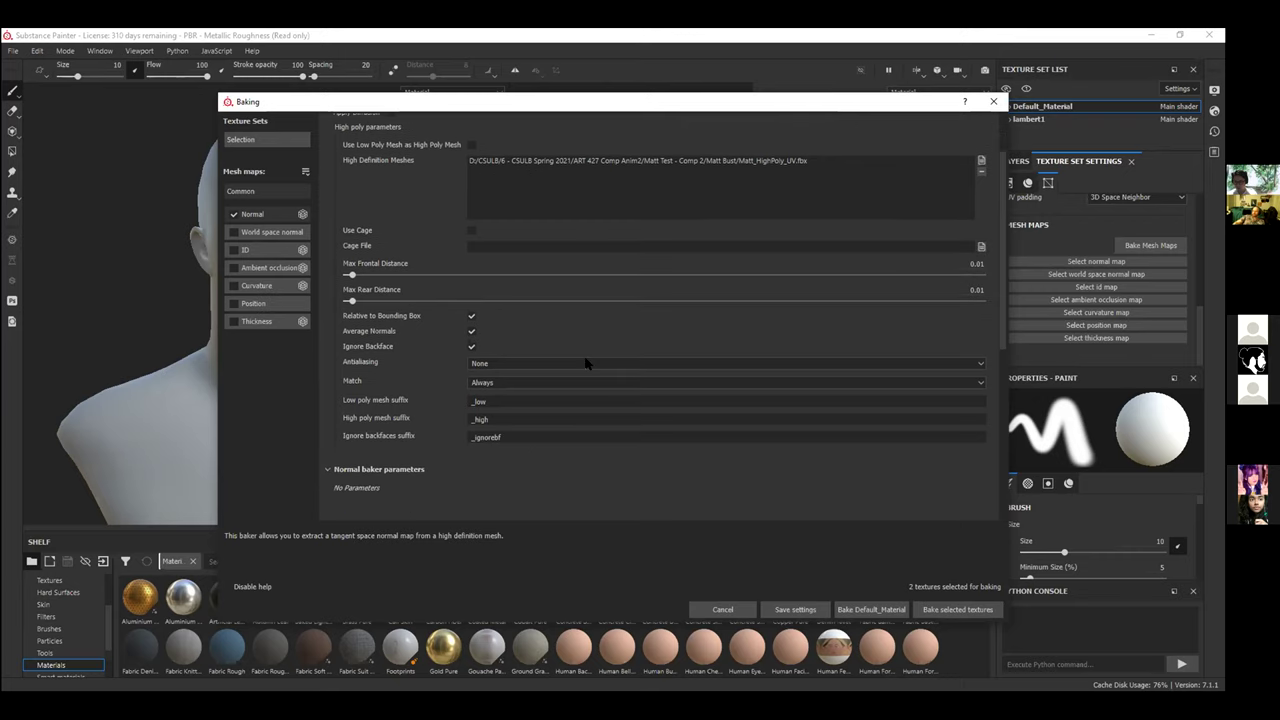
click(505, 364)
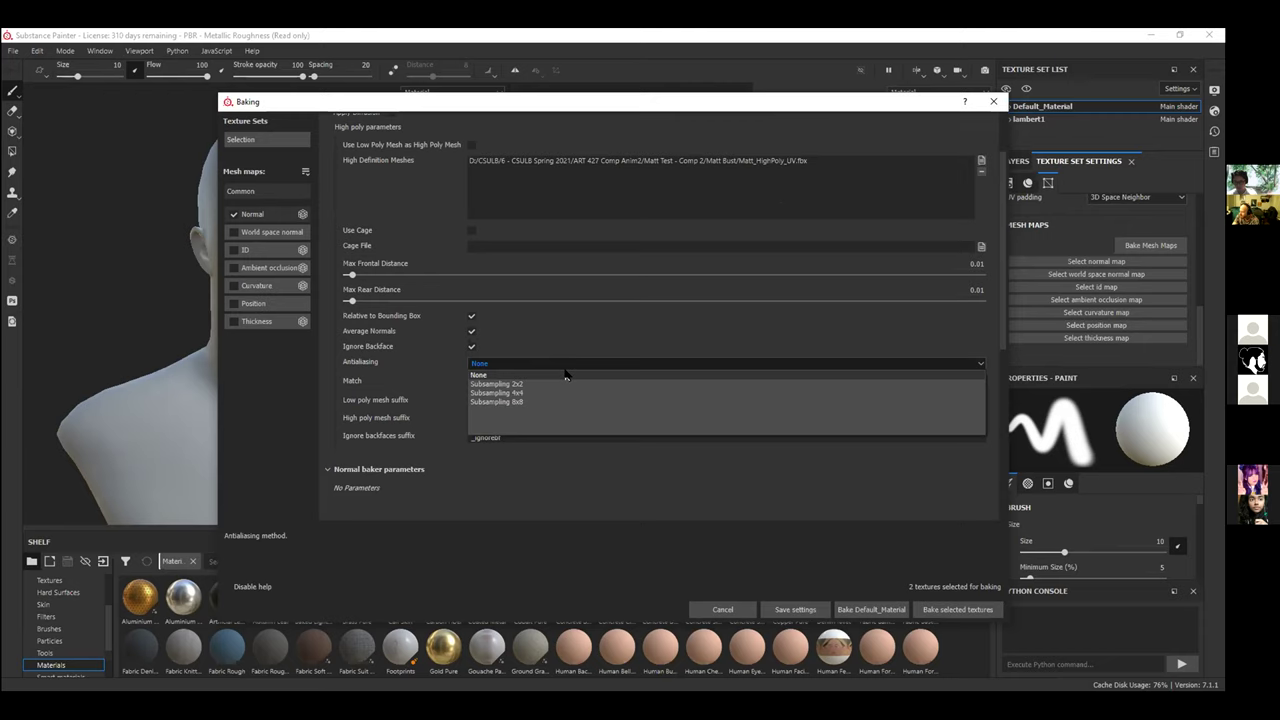
click(545, 394)
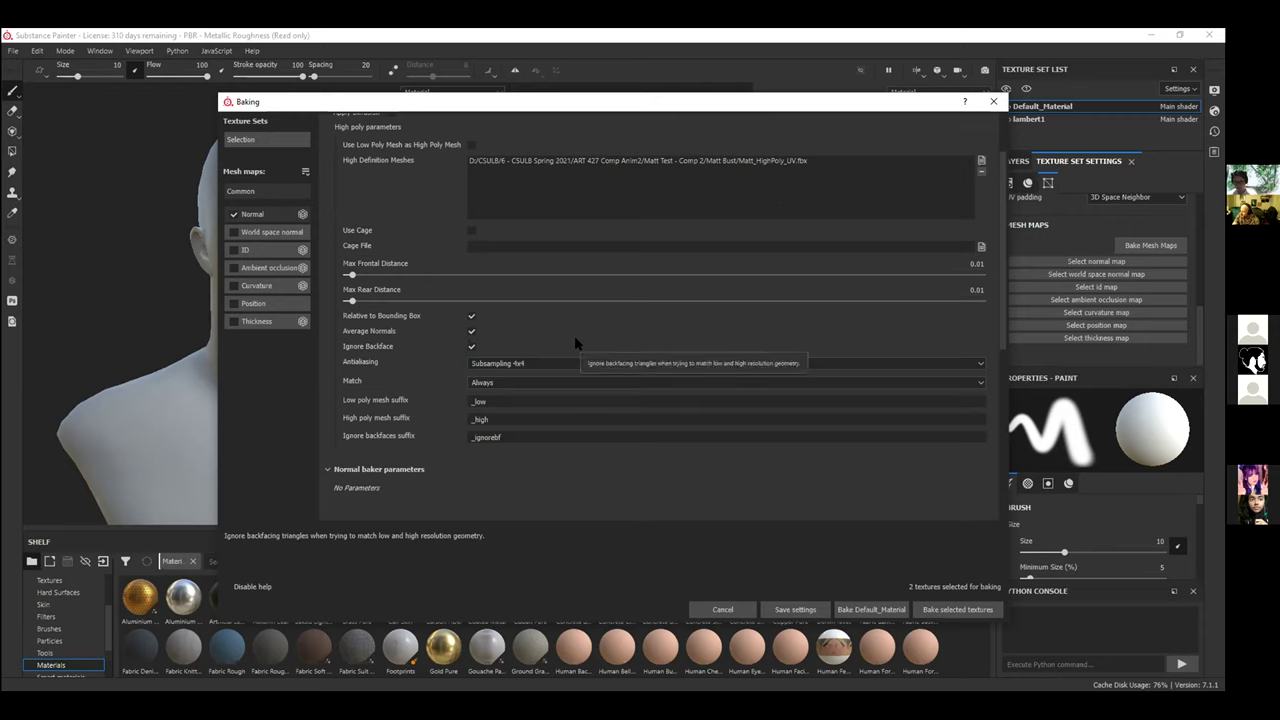
click(522, 383)
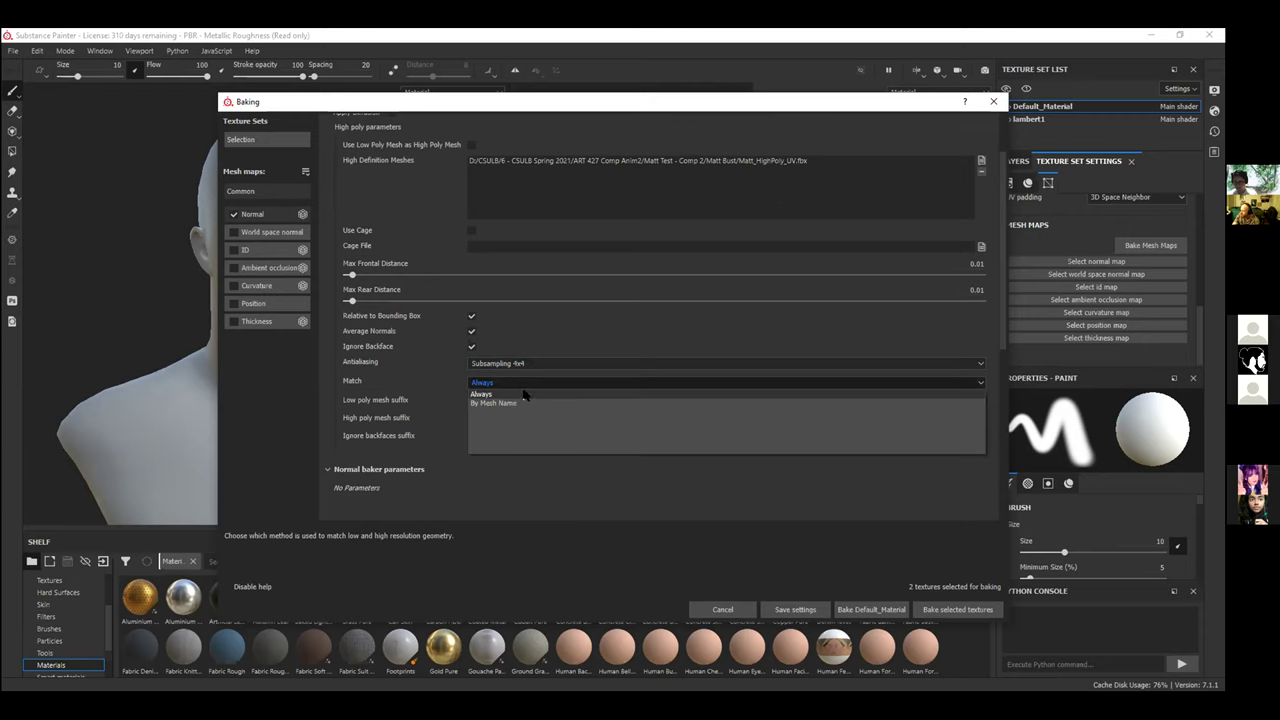
click(526, 402)
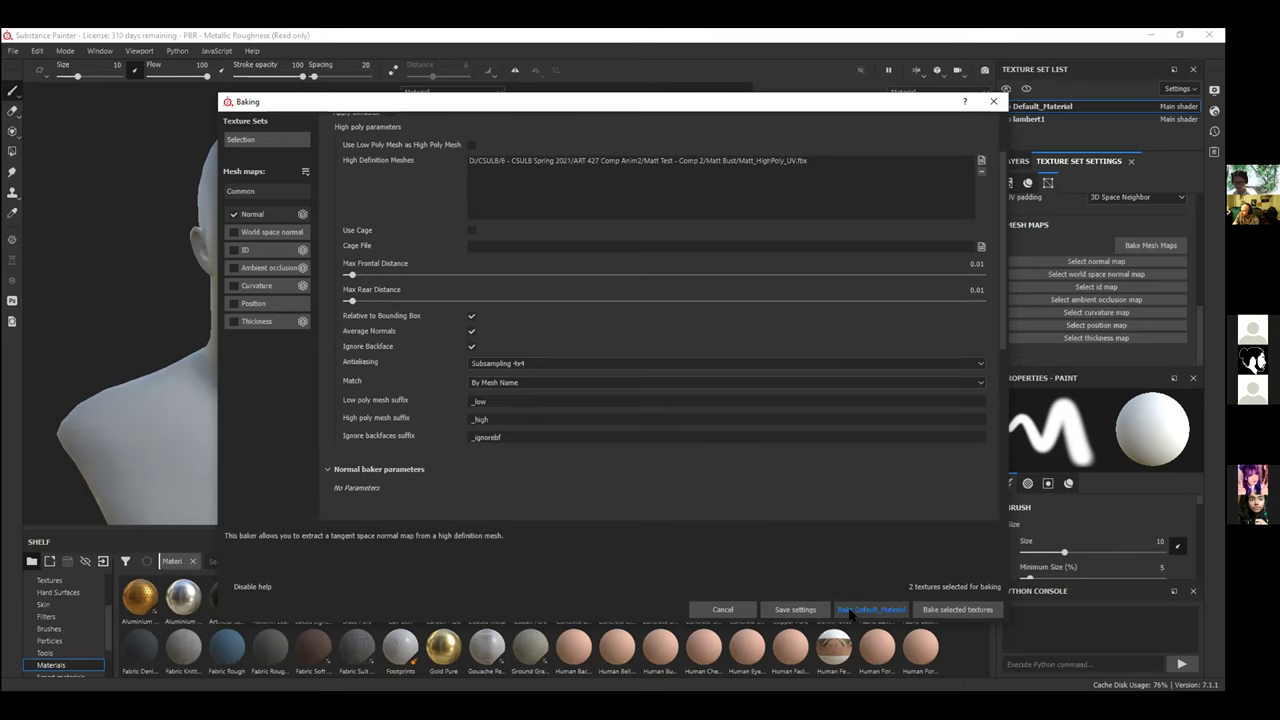
Bake the Normal map for the selected texture sets and check the baking log for error details.
click(971, 608)
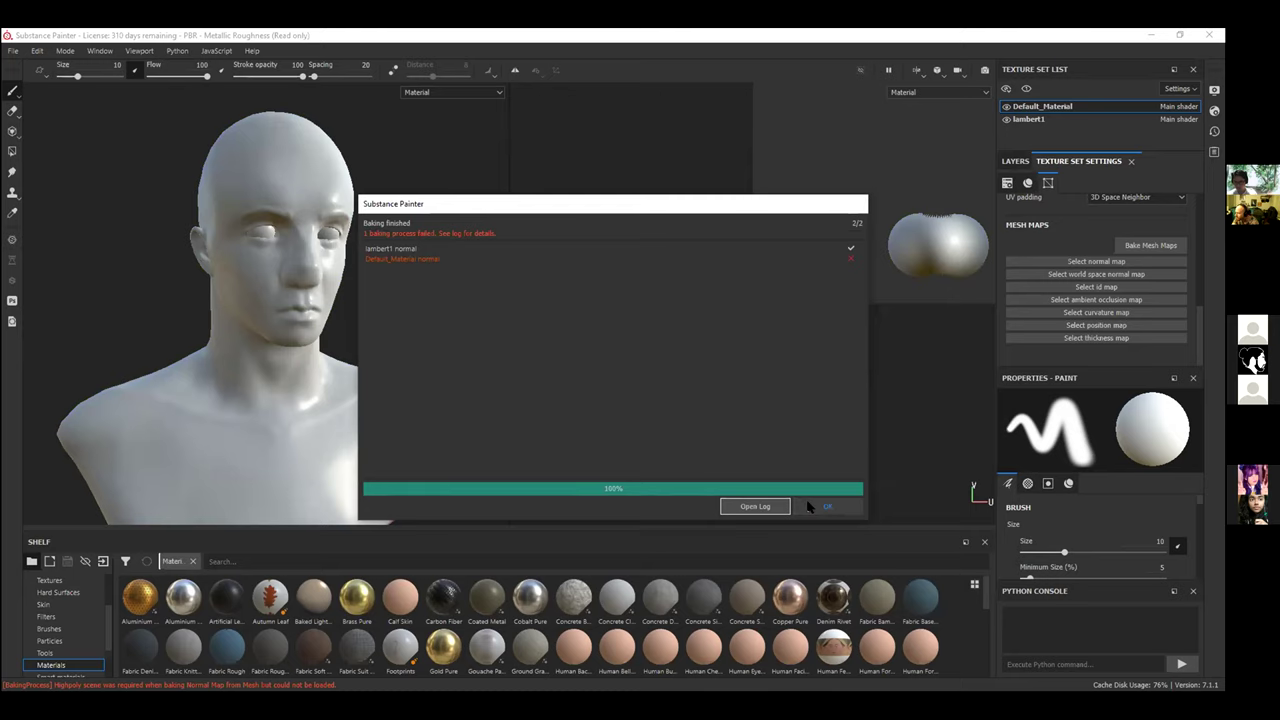
click(754, 506)
click(757, 507)
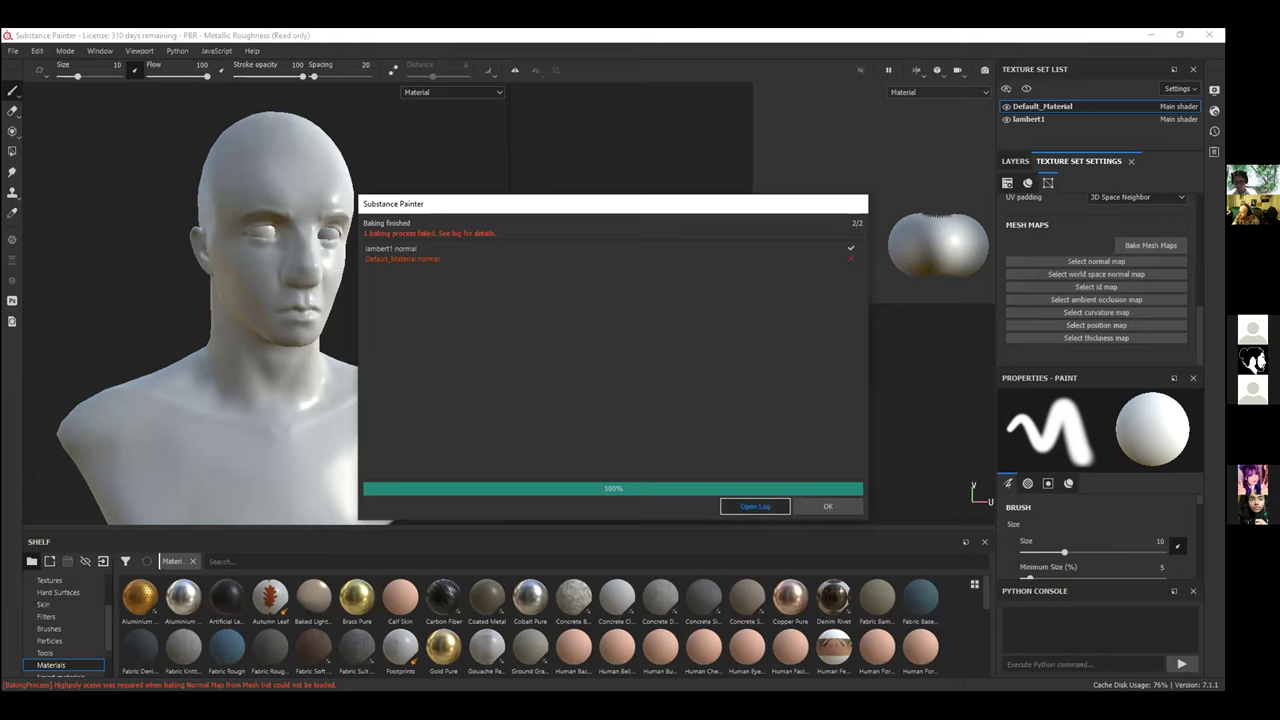
key(Escape)
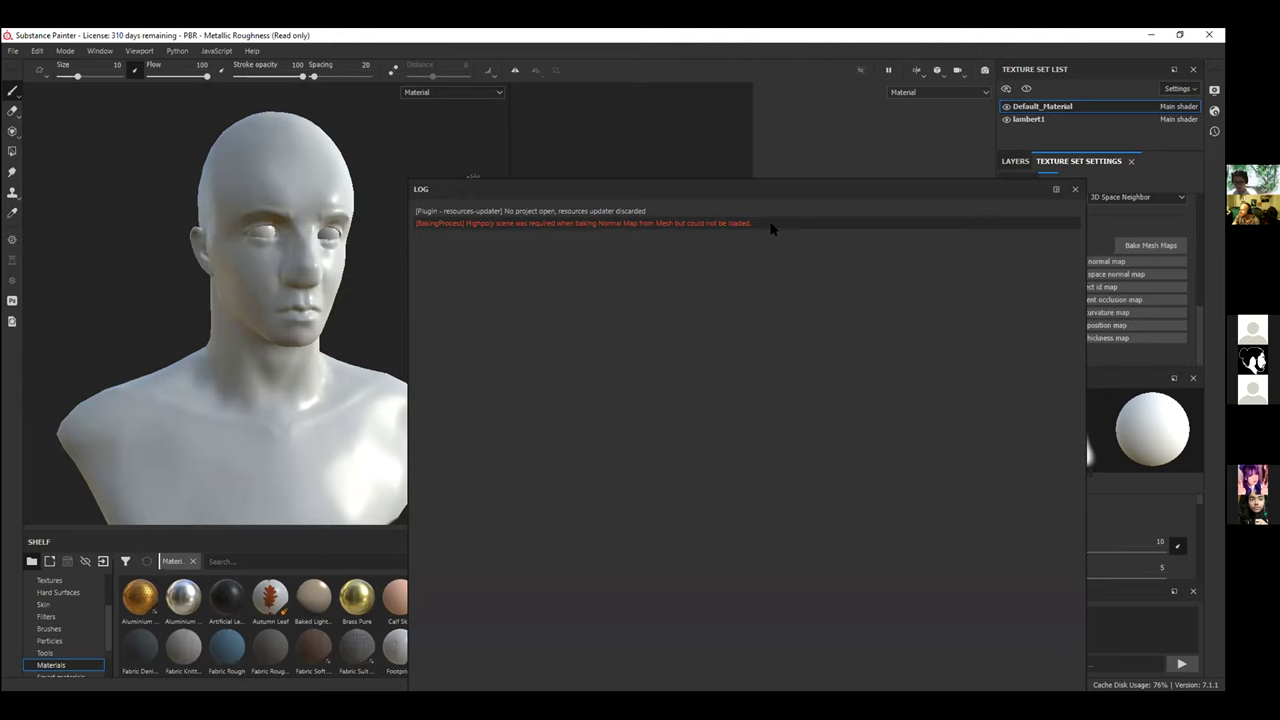
click(1075, 190)
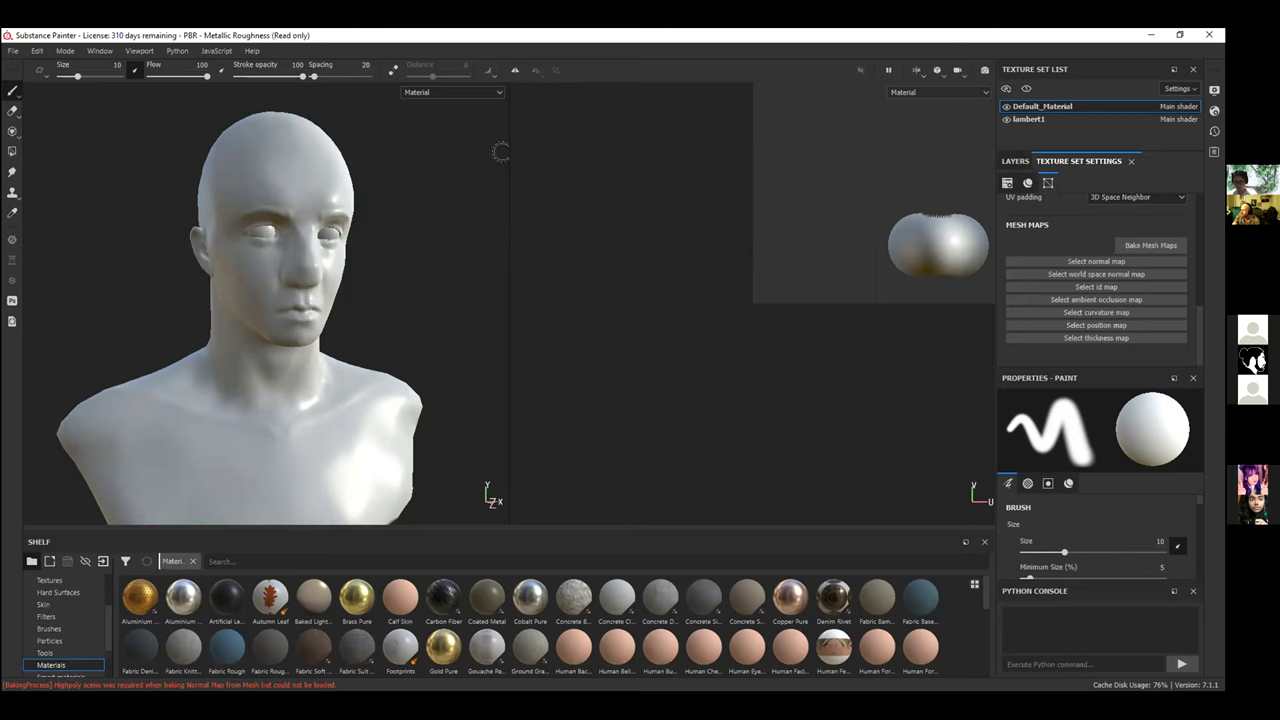
Display the baked Normal mesh map on the bust and examine it from the front and back.
click(445, 93)
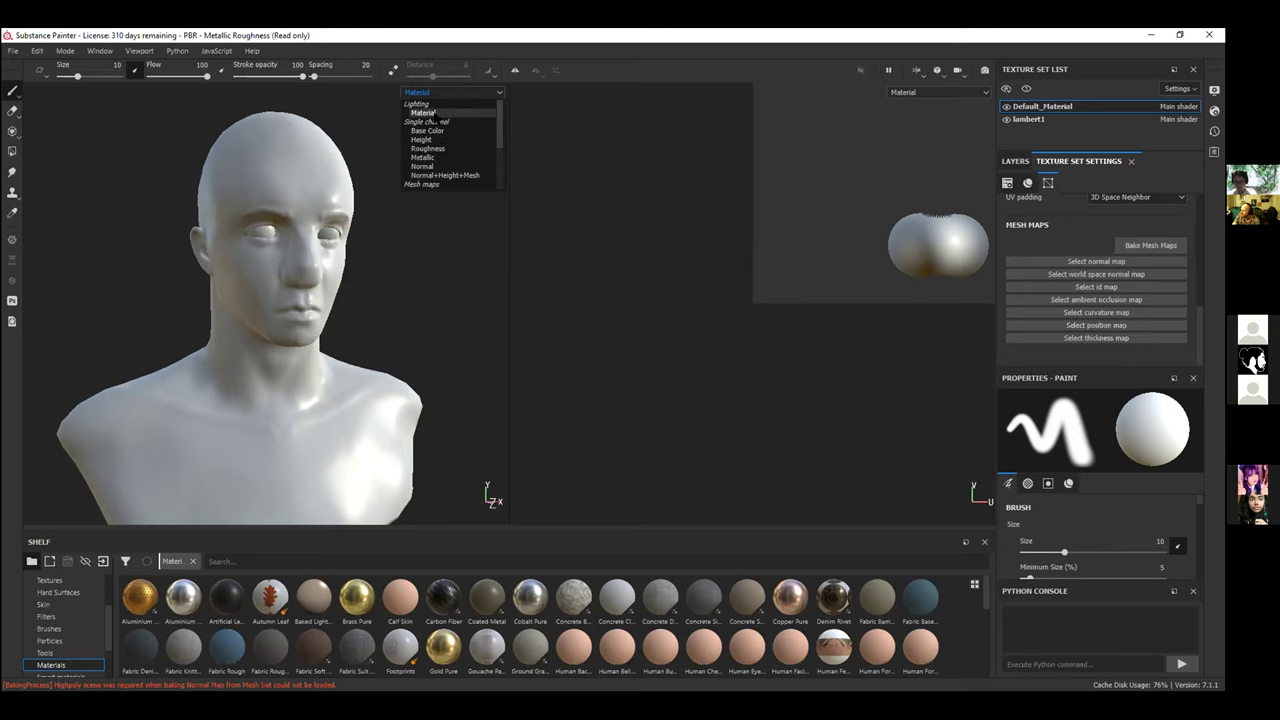
scroll(497, 146, down, 1)
scroll(495, 146, down, 3)
click(453, 149)
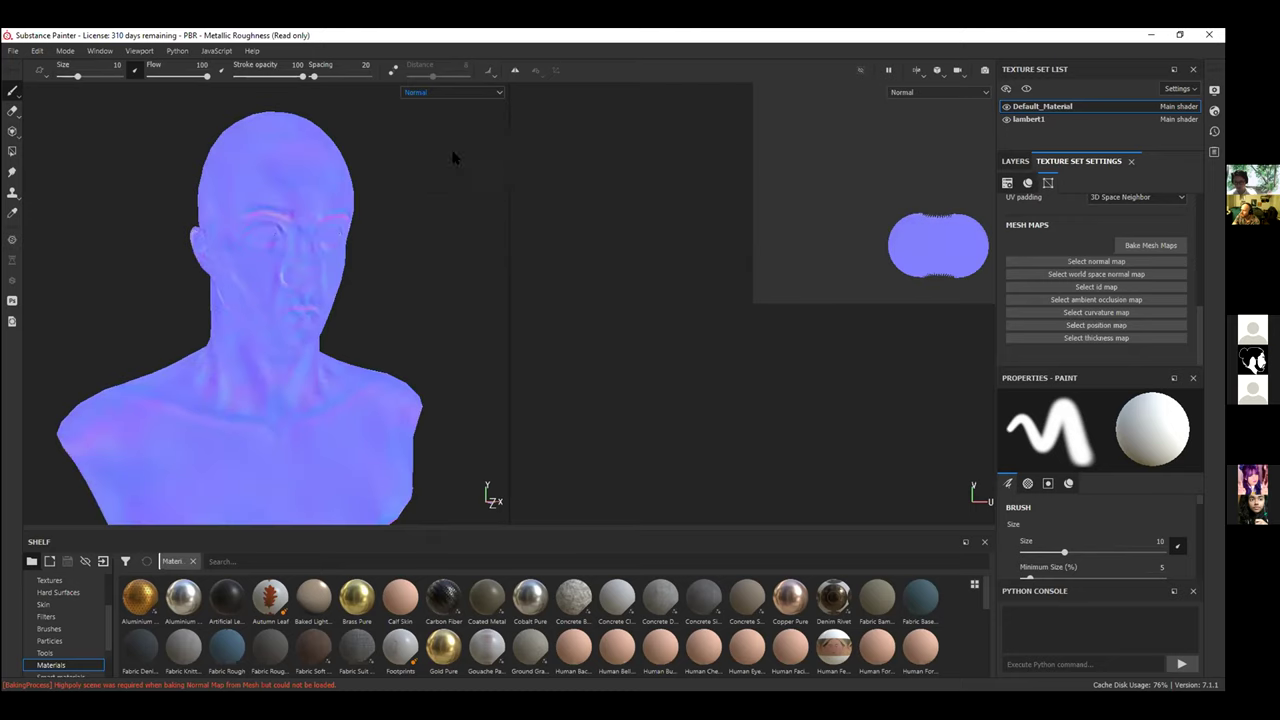
mouse_move(400, 237)
alt+mouse_down()
mouse_move(229, 237)
mouse_move(274, 226)
mouse_move(443, 246)
mouse_move(180, 251)
mouse_move(383, 237)
alt+mouse_up()
alt+middle_drag(371, 340, 346, 271)
mouse_move(189, 289)
alt+mouse_down()
mouse_move(151, 260)
mouse_move(183, 271)
alt+mouse_up()
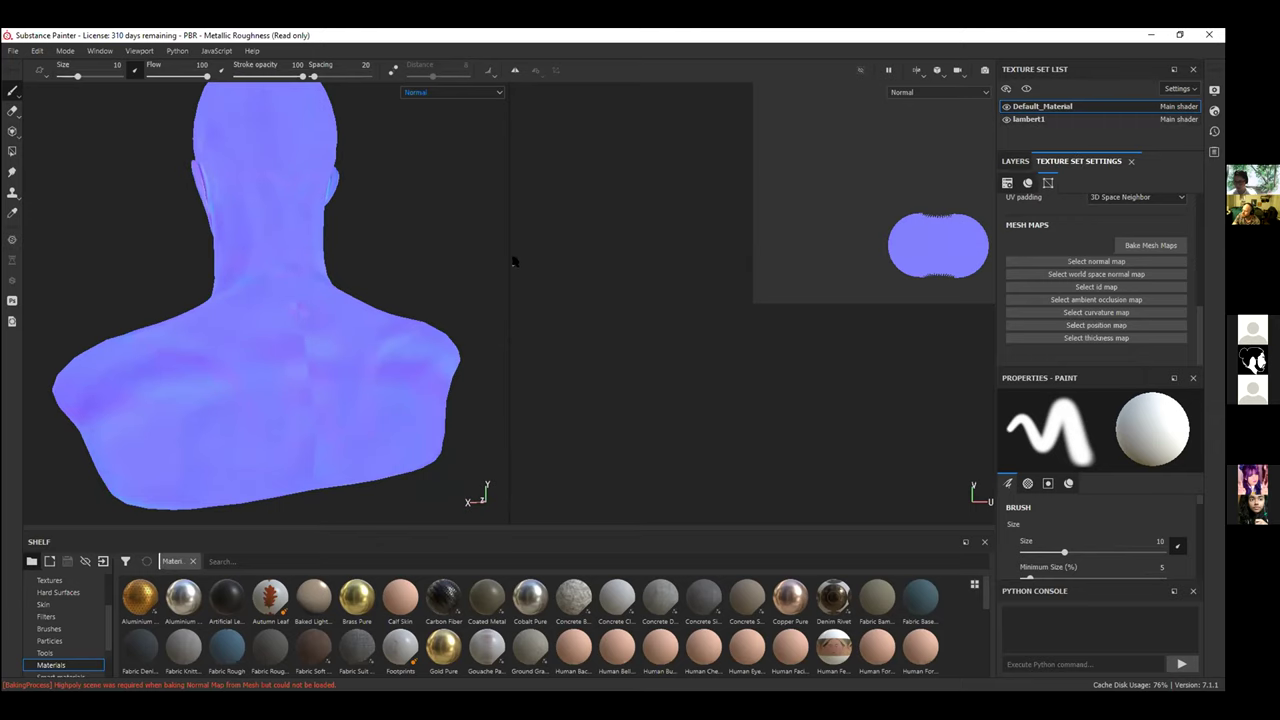
Switch the viewport display back to Material and examine the bust's shoulder and back shading up close.
click(412, 95)
scroll(497, 146, up, 3)
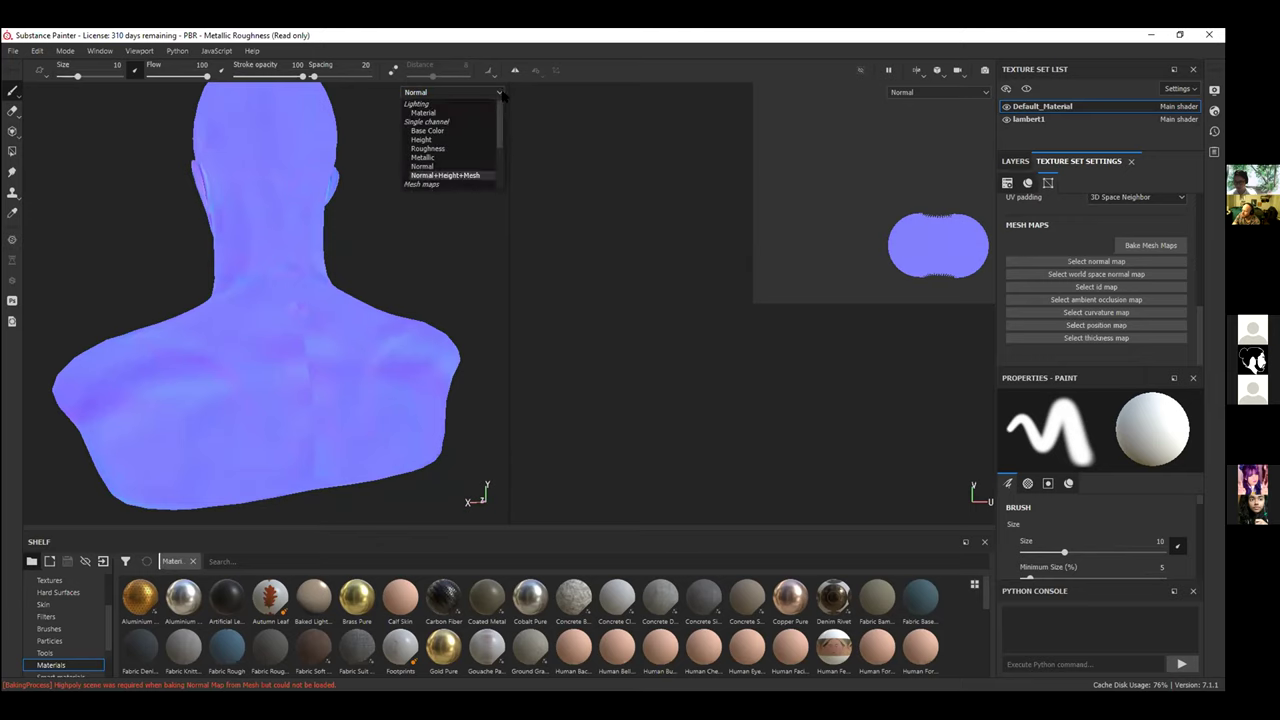
click(428, 113)
mouse_move(403, 257)
alt+mouse_down()
mouse_move(331, 226)
mouse_move(343, 157)
mouse_move(338, 212)
alt+mouse_up()
alt+right_drag(287, 350, 380, 249)
alt+drag(380, 249, 51, 357)
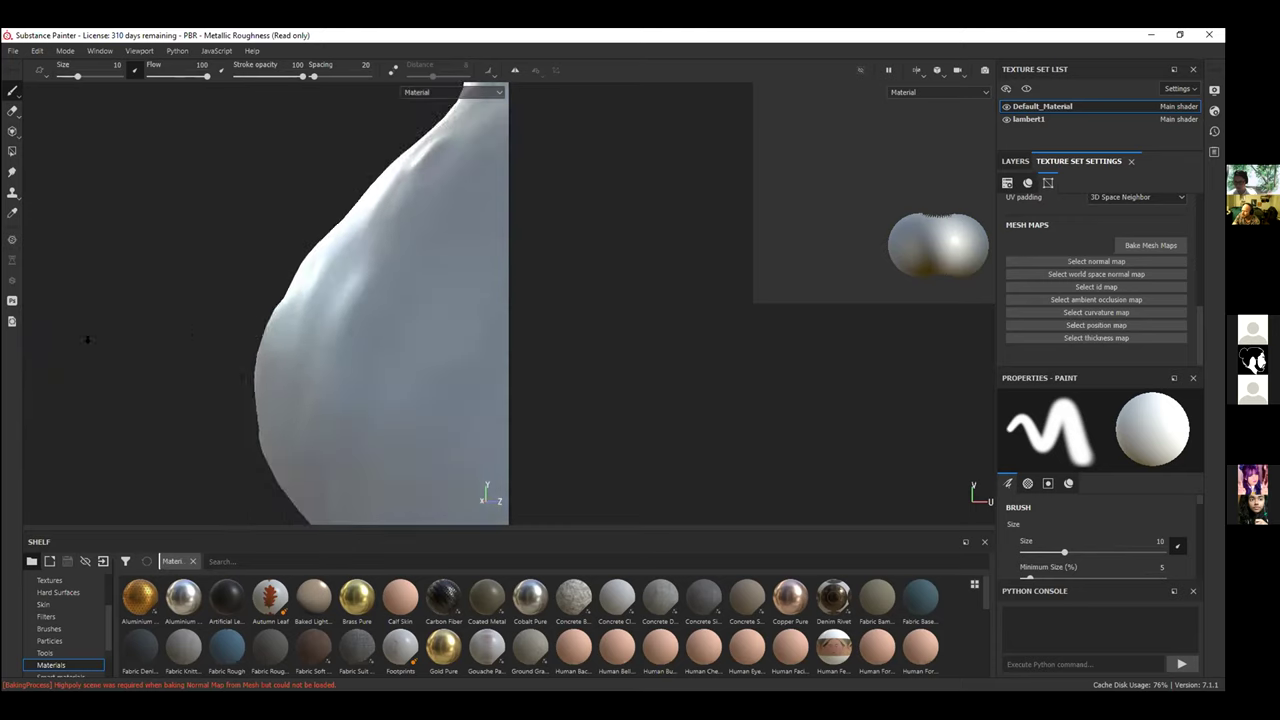
alt+drag(368, 299, 400, 334)
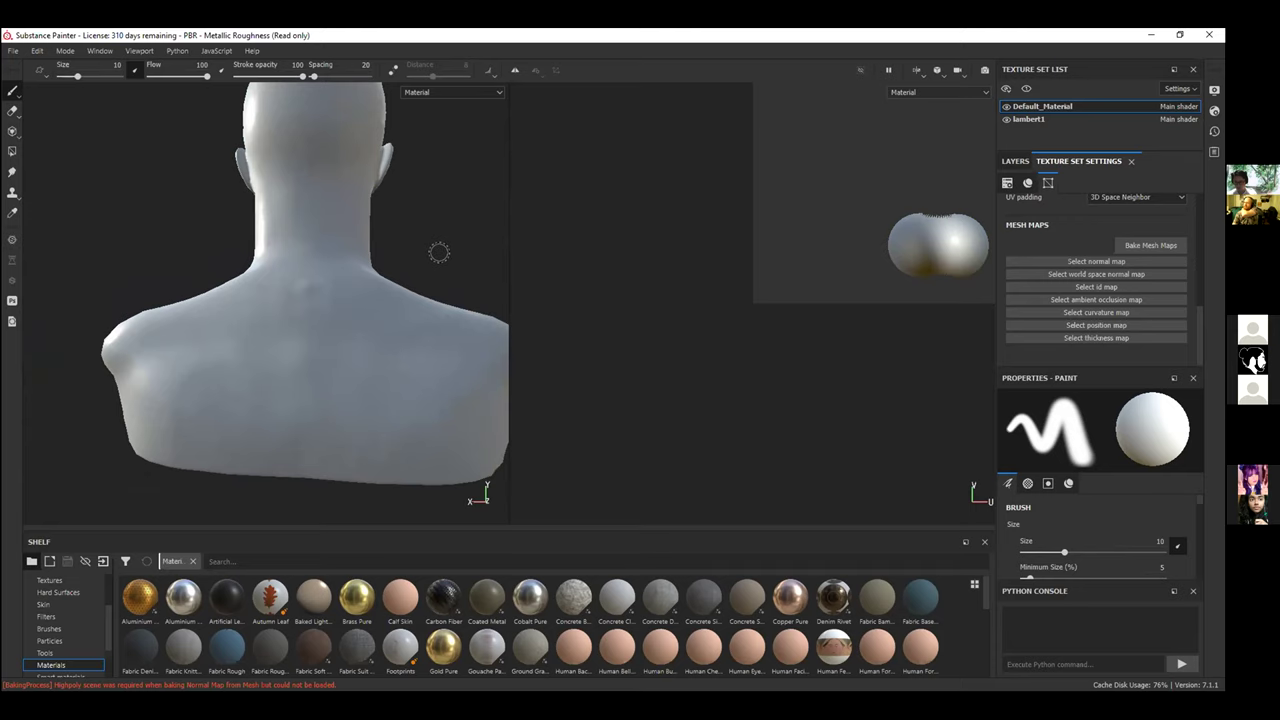
click(446, 93)
scroll(496, 118, down, 3)
scroll(496, 118, up, 3)
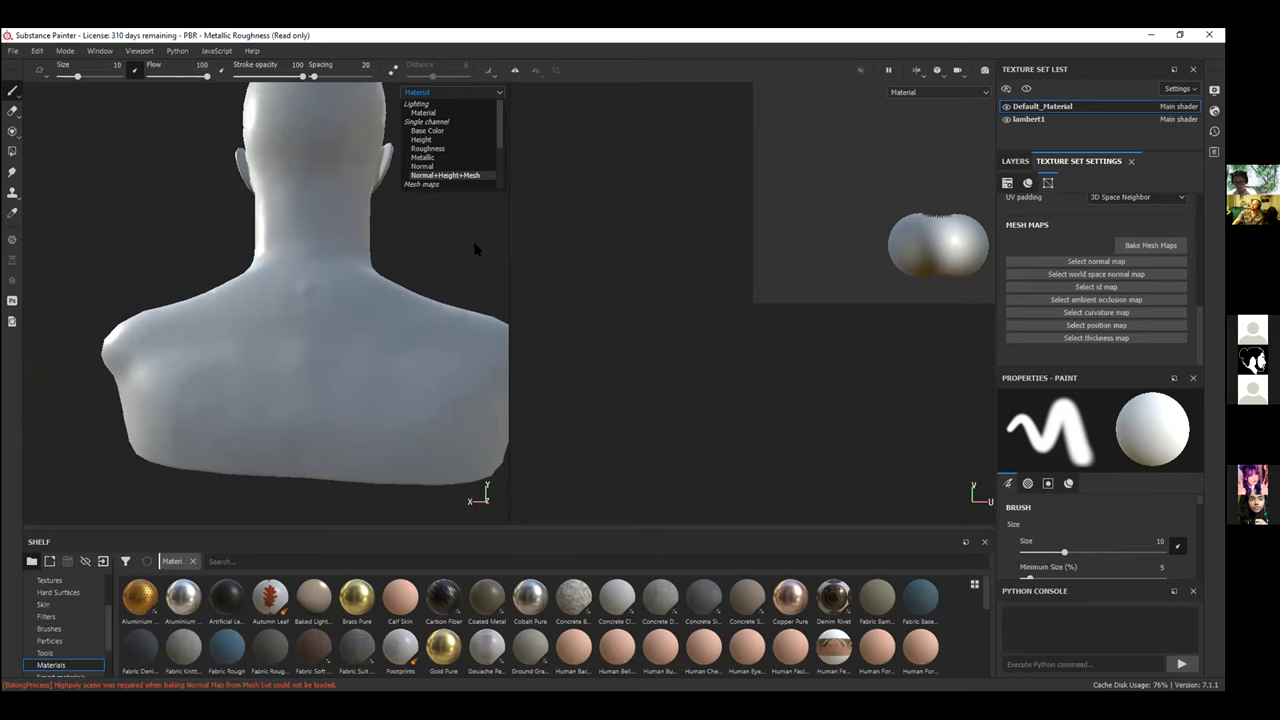
click(1140, 211)
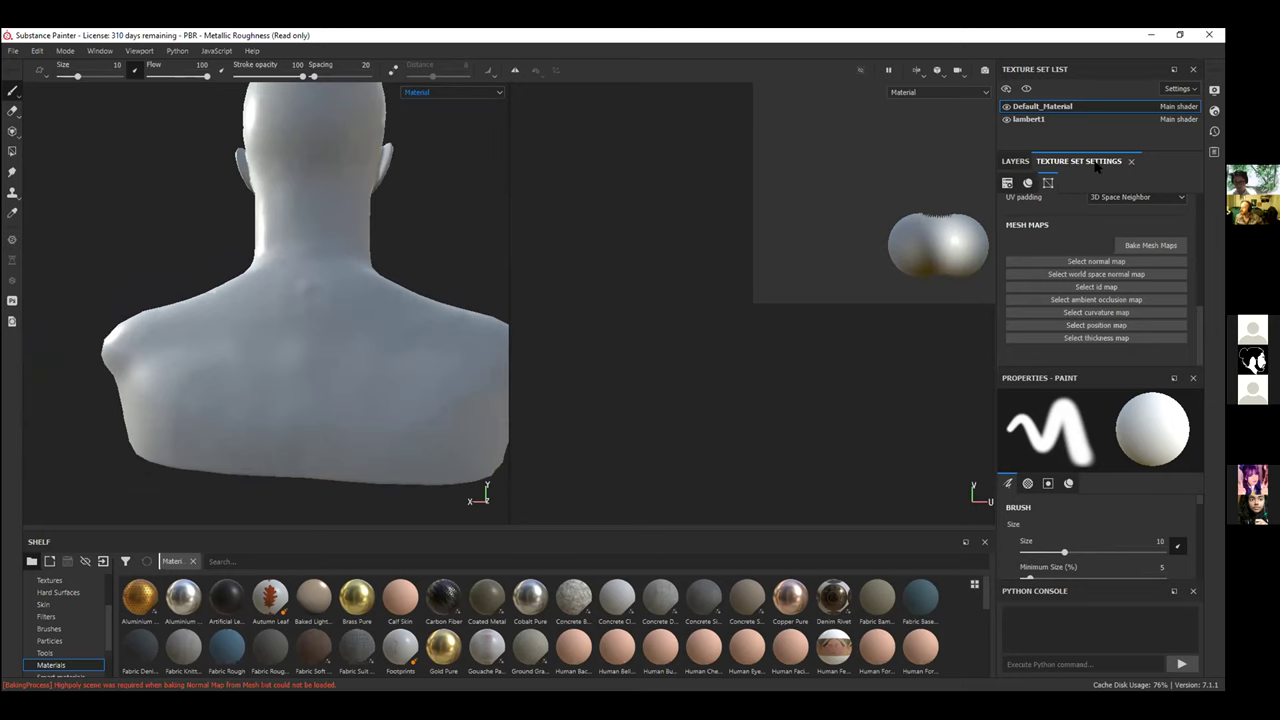
Reopen the mesh map baking settings and include World space normal, ID, Ambient occlusion, Curvature, Position and Thickness in the bake.
click(1128, 246)
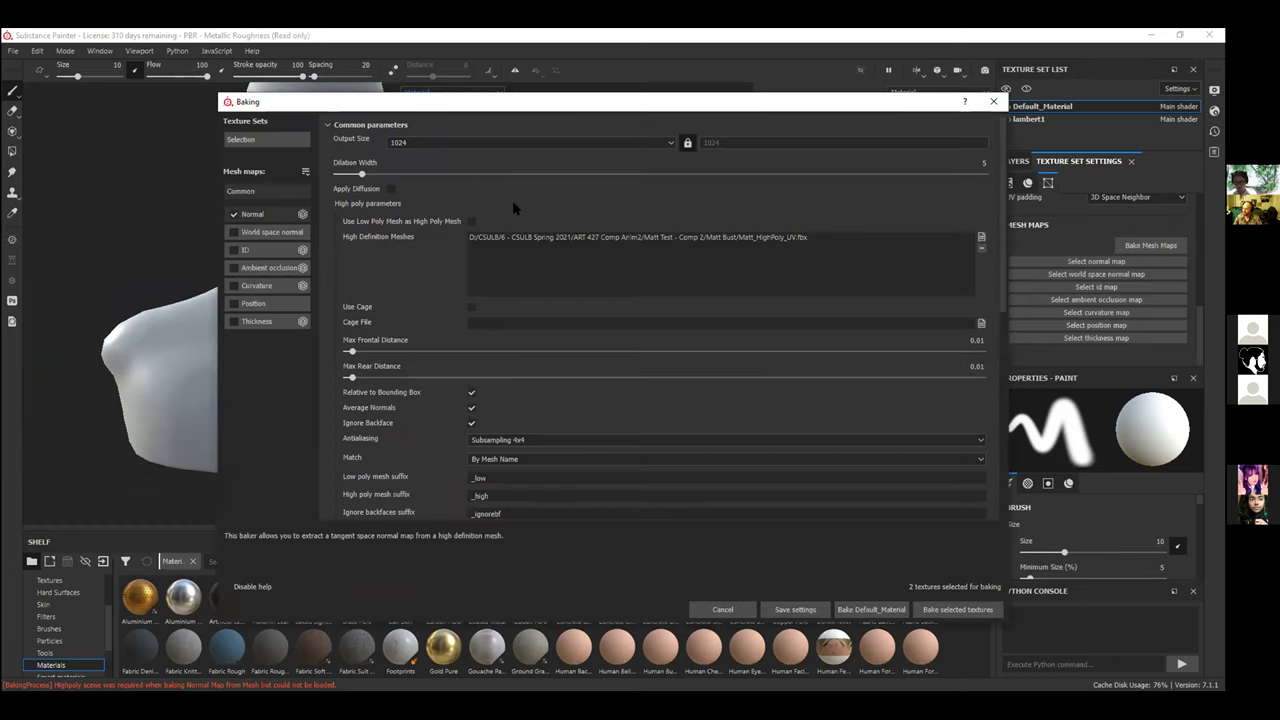
click(234, 232)
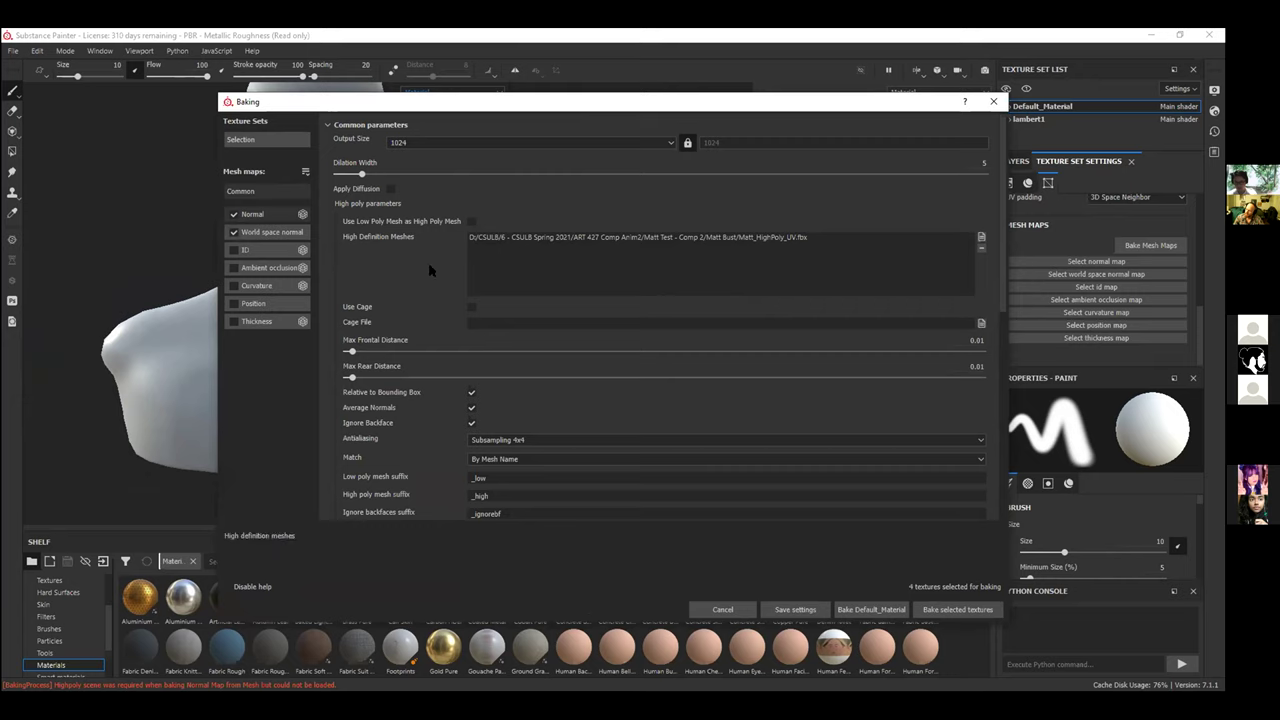
click(233, 250)
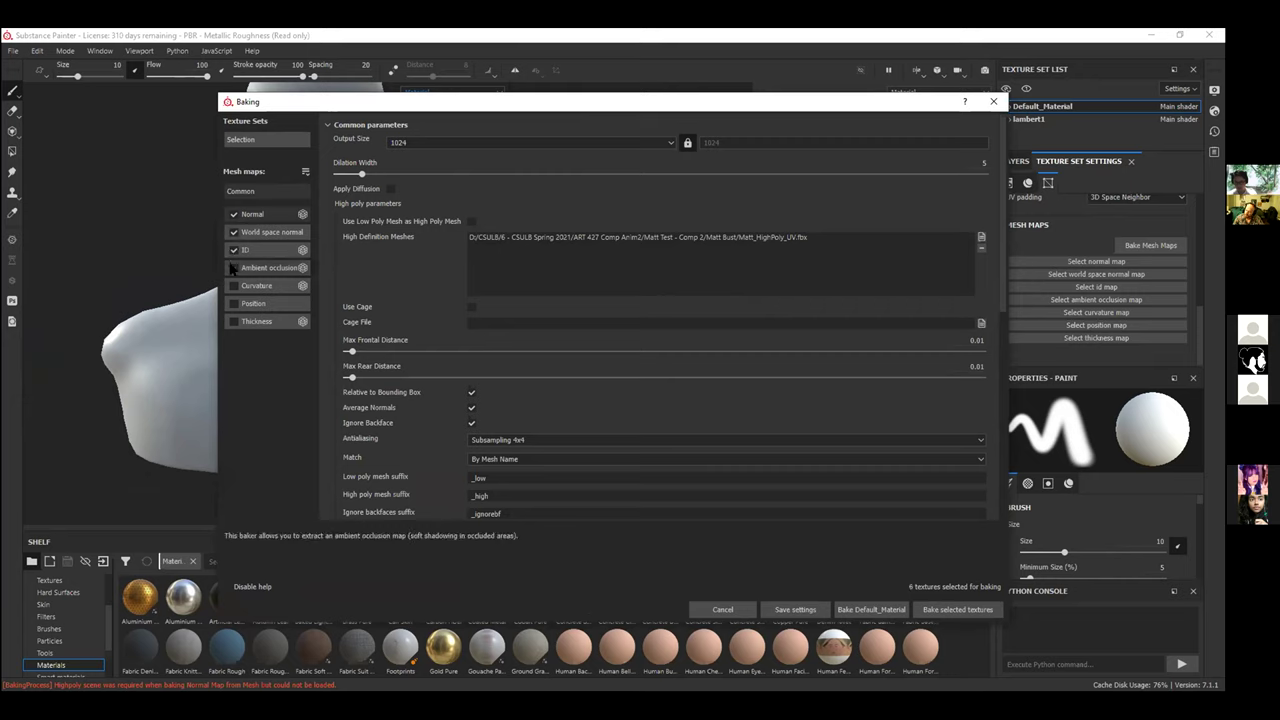
click(233, 268)
click(233, 286)
click(233, 304)
click(233, 322)
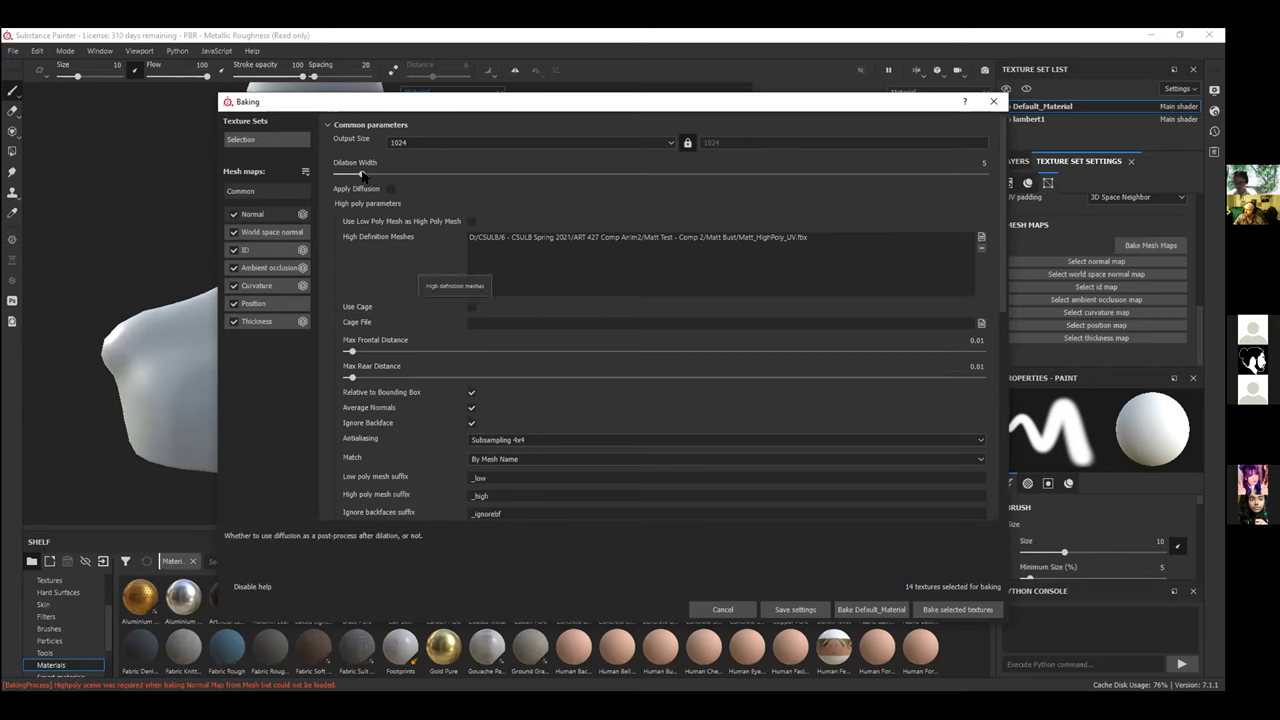
Open the output size choices for the mesh map bake.
click(410, 143)
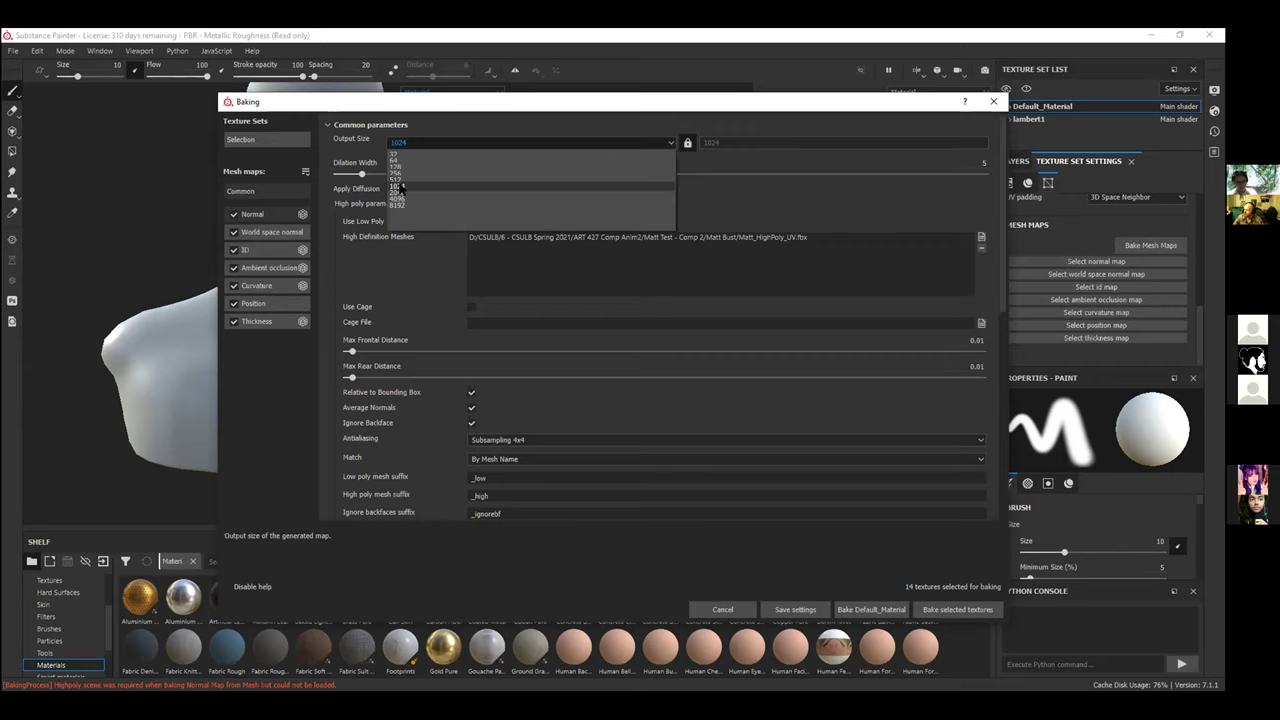
Bake the selected mesh maps for both texture sets at an output size of 2048.
click(402, 193)
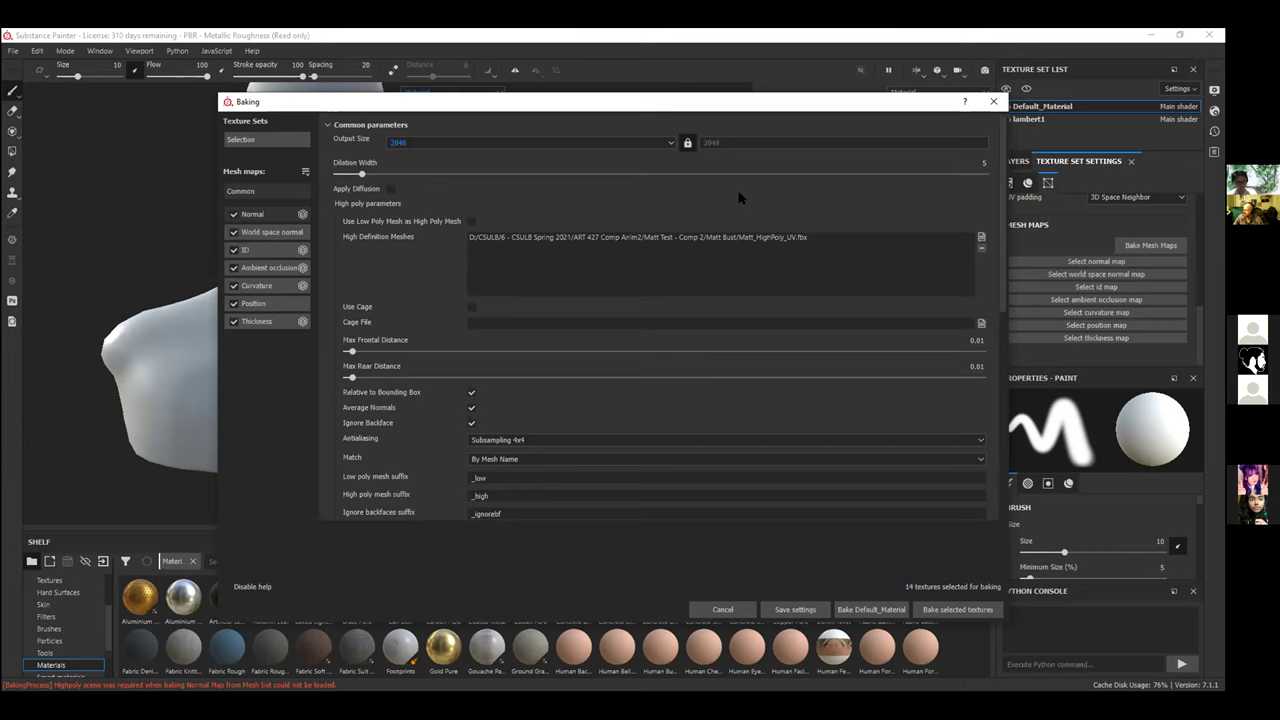
click(929, 610)
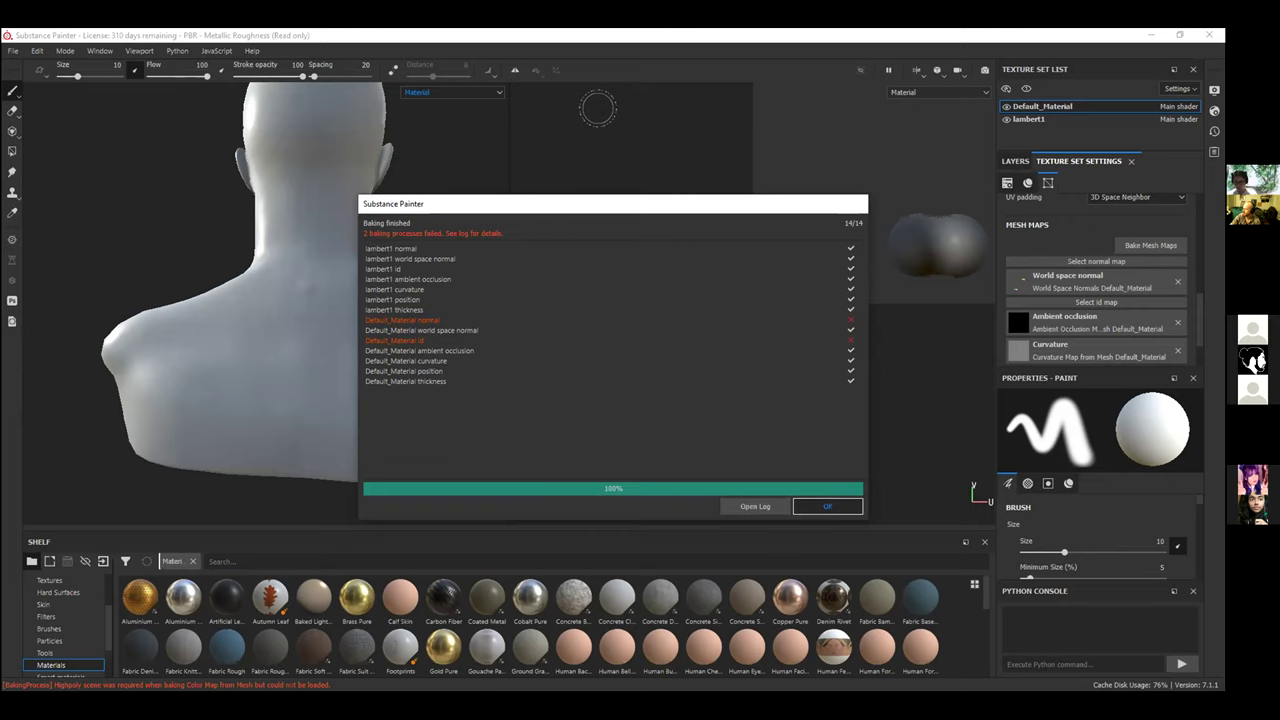
click(826, 507)
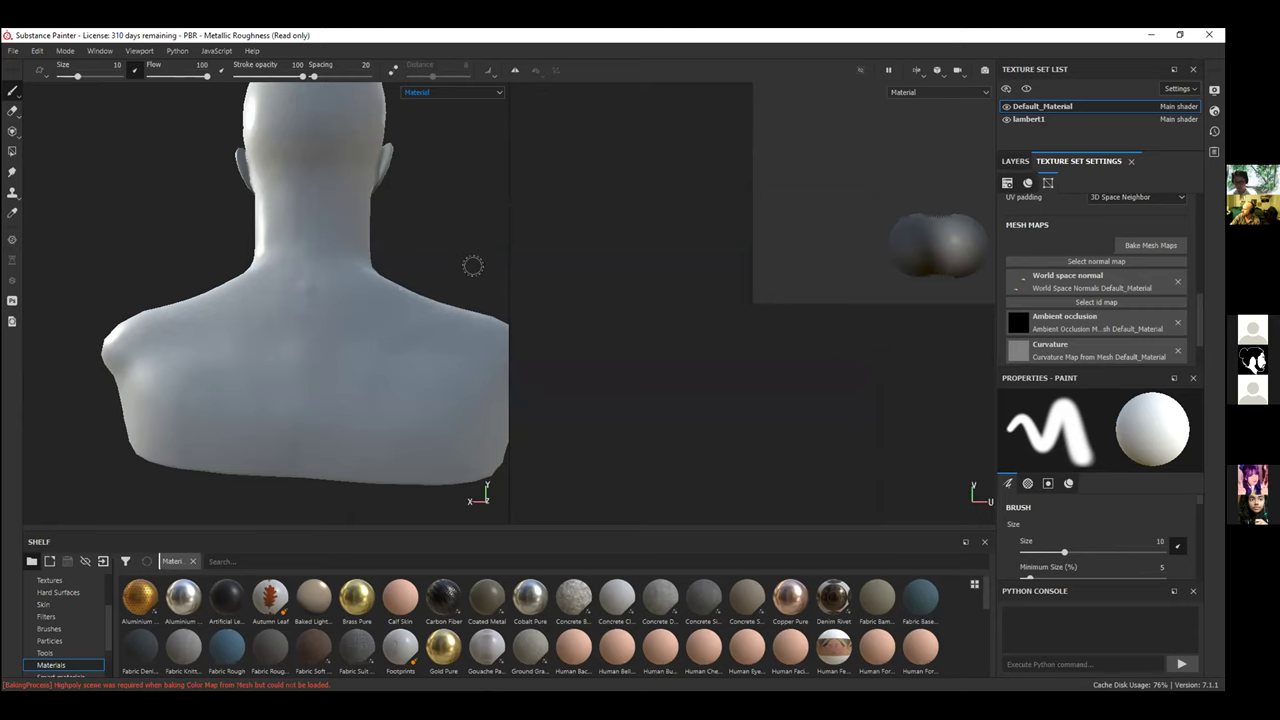
Set the UV padding of the Default_Material texture set to UV Space Neighbor.
scroll(1105, 216, up, 1)
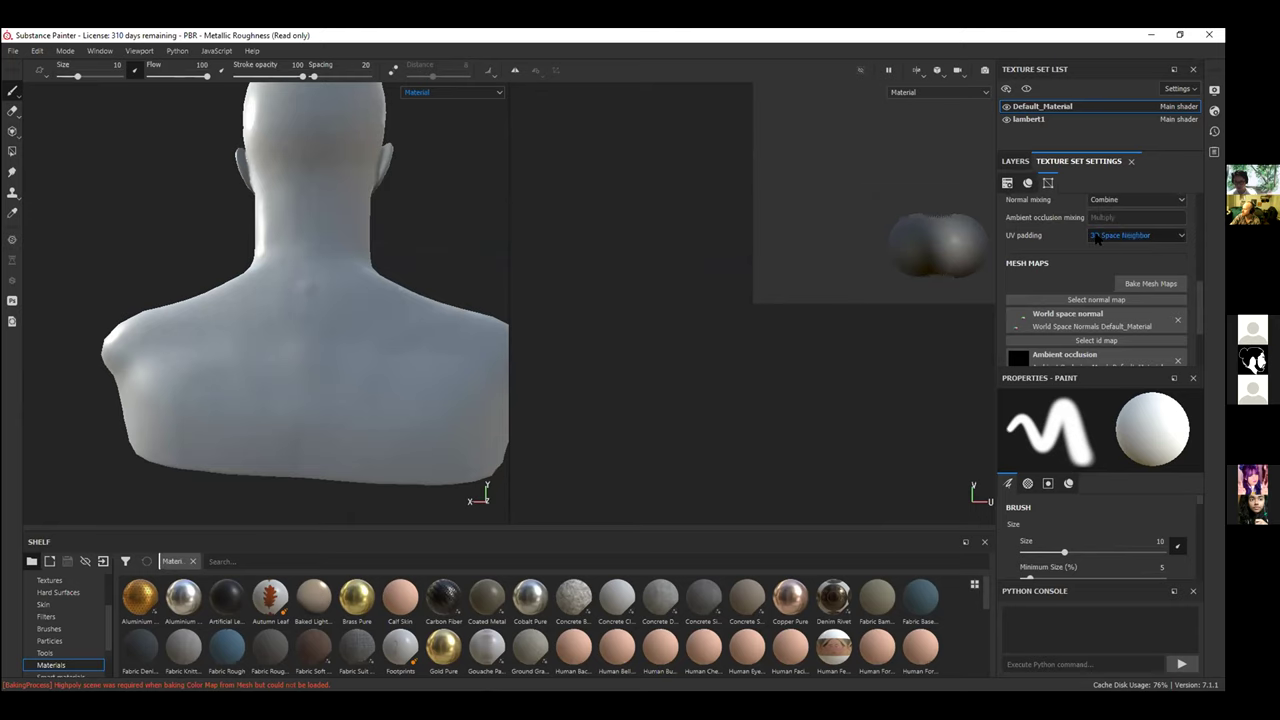
click(1096, 237)
click(1096, 249)
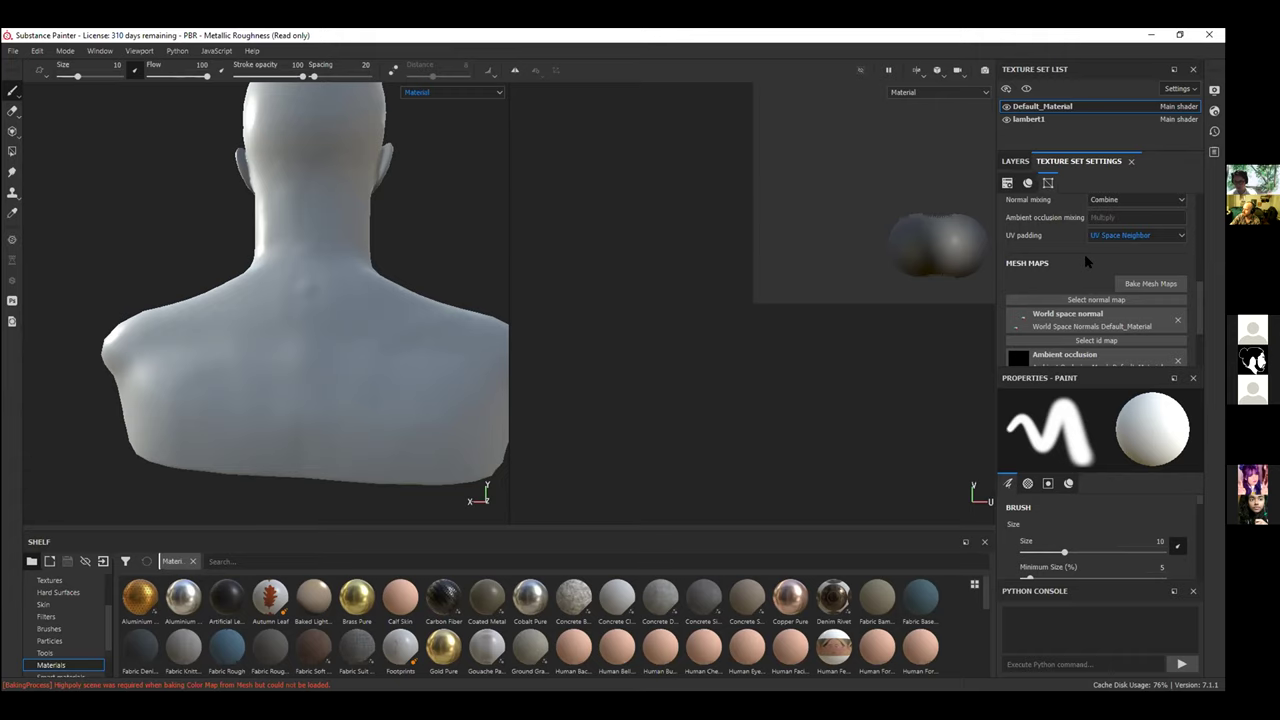
Toggle the visibility of the lambert1 and Default_Material texture sets to check which parts of the bust each one covers.
mouse_move(417, 249)
alt+mouse_down()
mouse_move(287, 241)
mouse_move(252, 270)
mouse_move(337, 280)
mouse_move(234, 277)
mouse_move(397, 277)
mouse_move(311, 279)
mouse_move(360, 283)
mouse_move(426, 319)
mouse_move(417, 300)
mouse_move(457, 286)
mouse_move(383, 289)
mouse_move(526, 286)
mouse_move(395, 289)
mouse_move(400, 280)
alt+mouse_up()
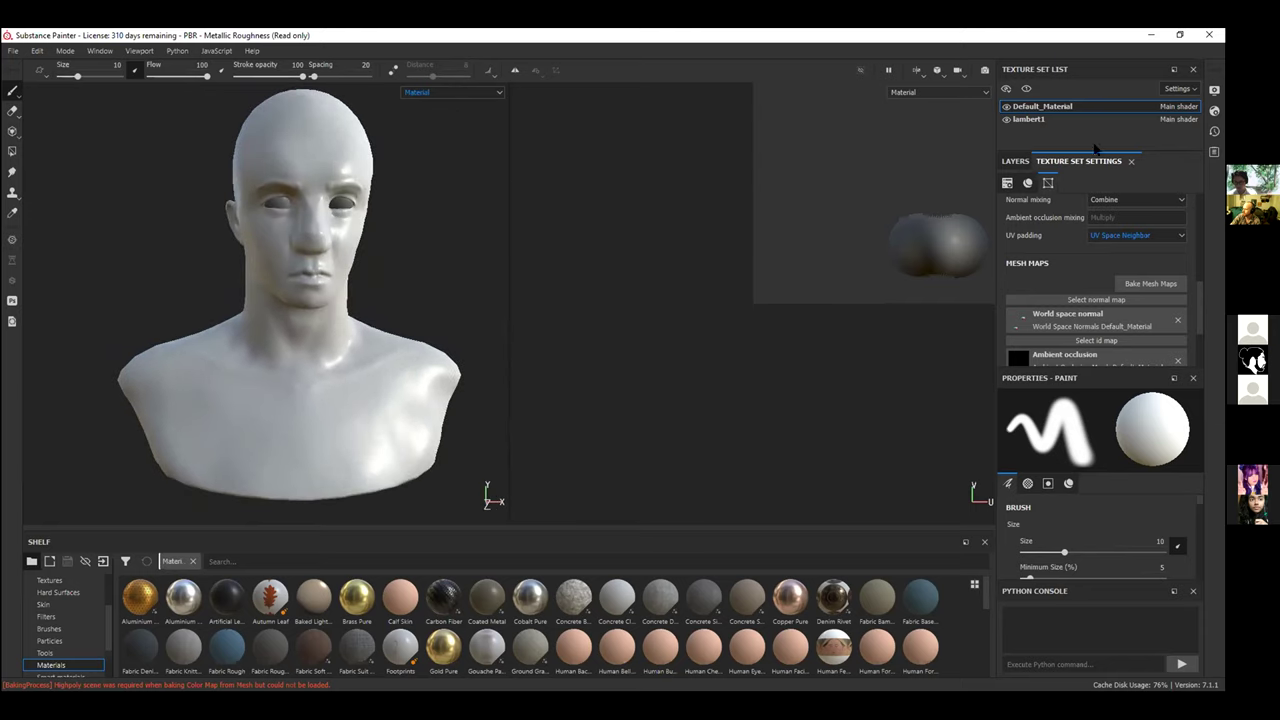
click(1040, 119)
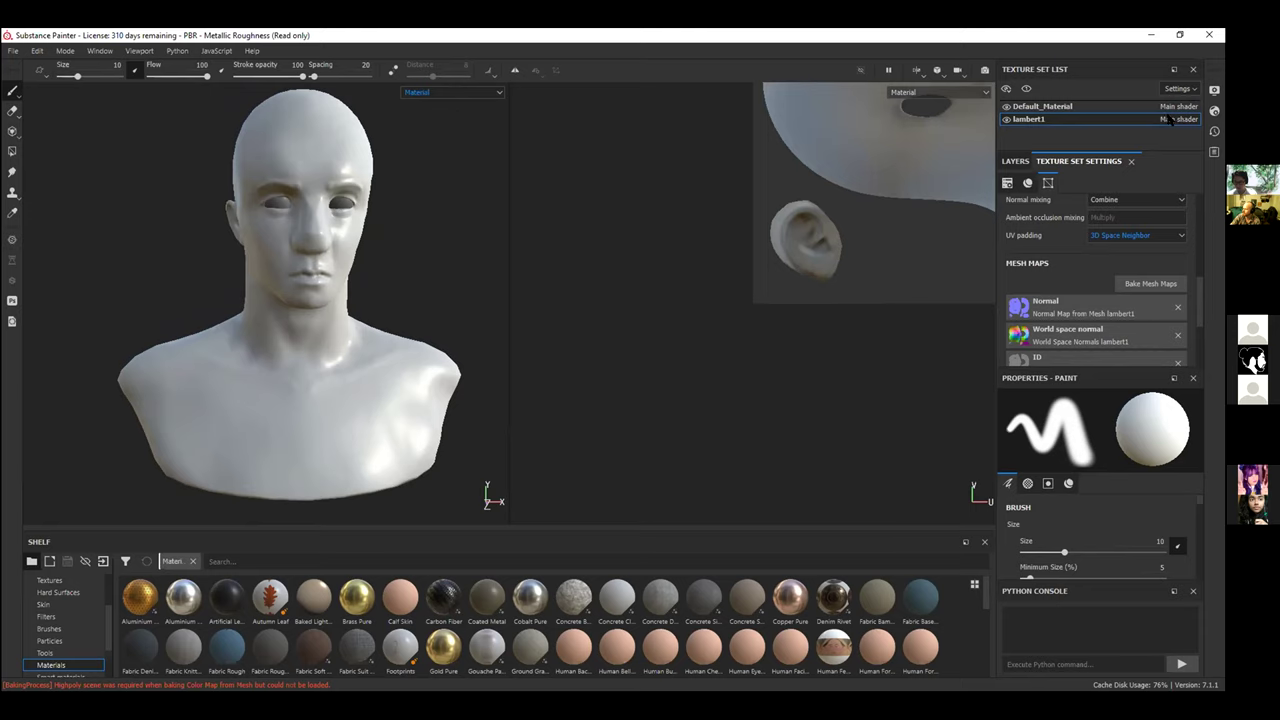
double_click(1045, 120)
key(BackSpace)
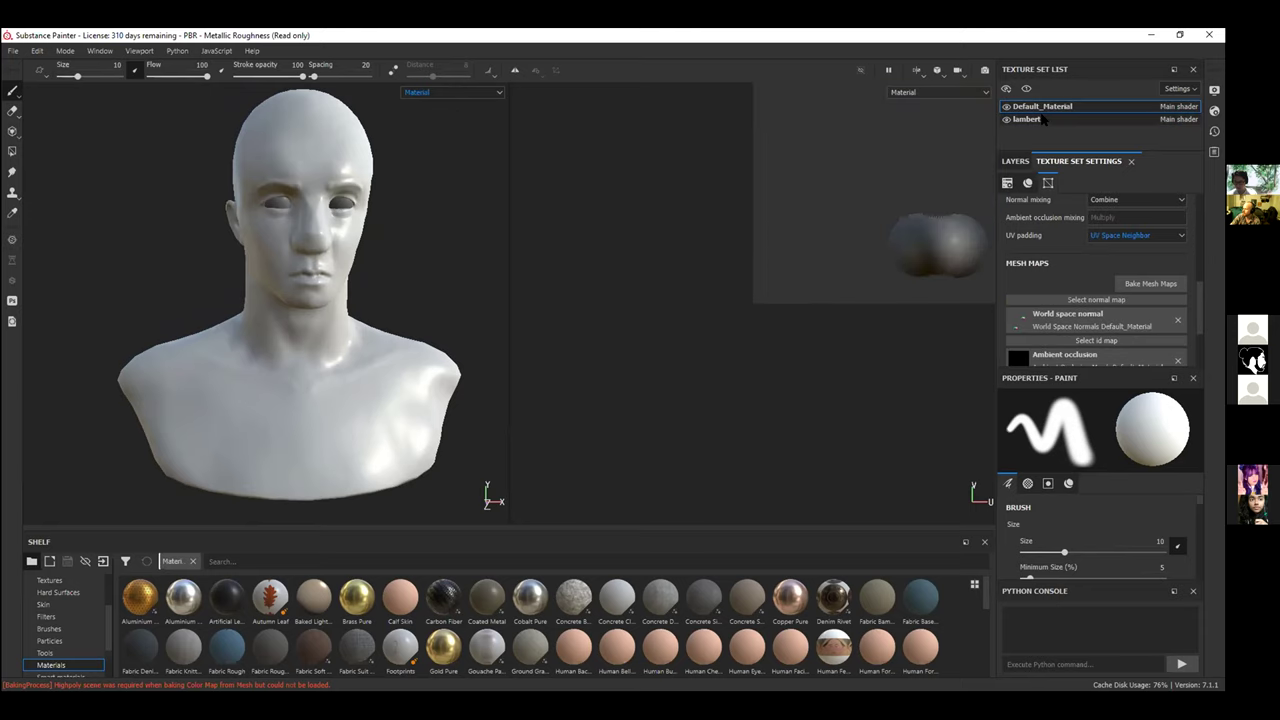
text(1)
click(1006, 120)
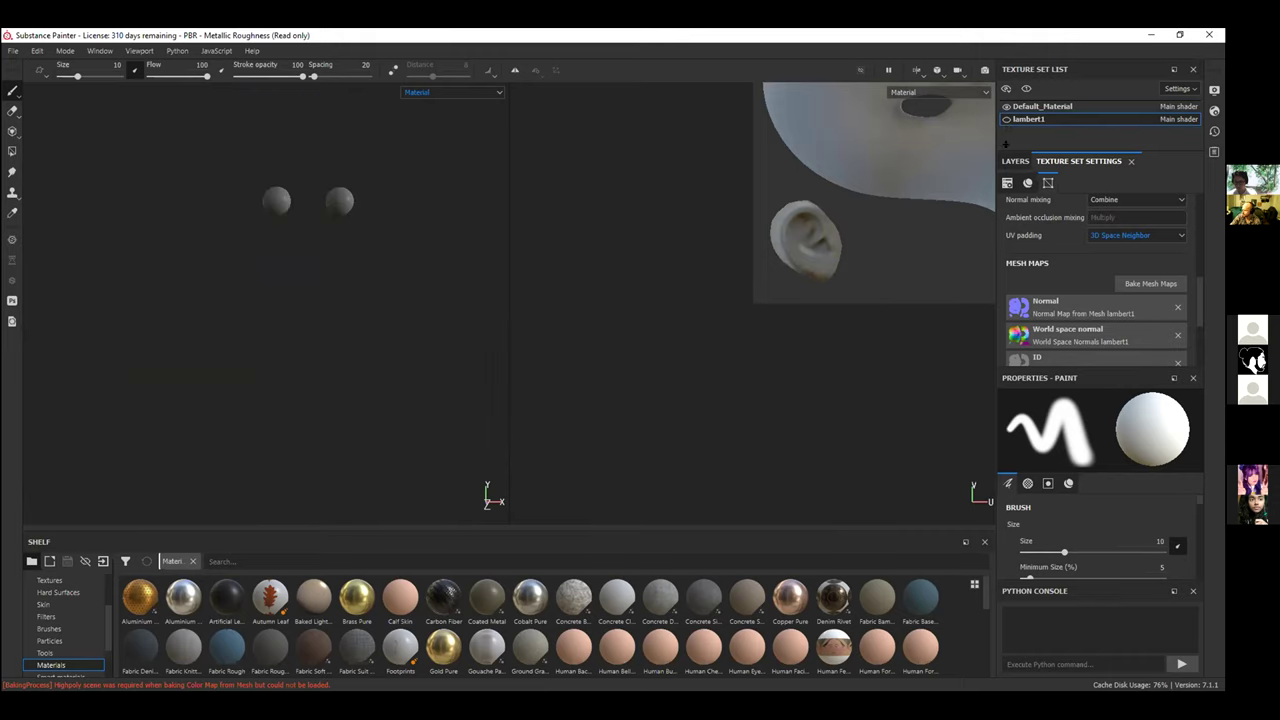
click(1006, 106)
click(1006, 106)
click(1006, 106)
click(1006, 106)
click(1006, 119)
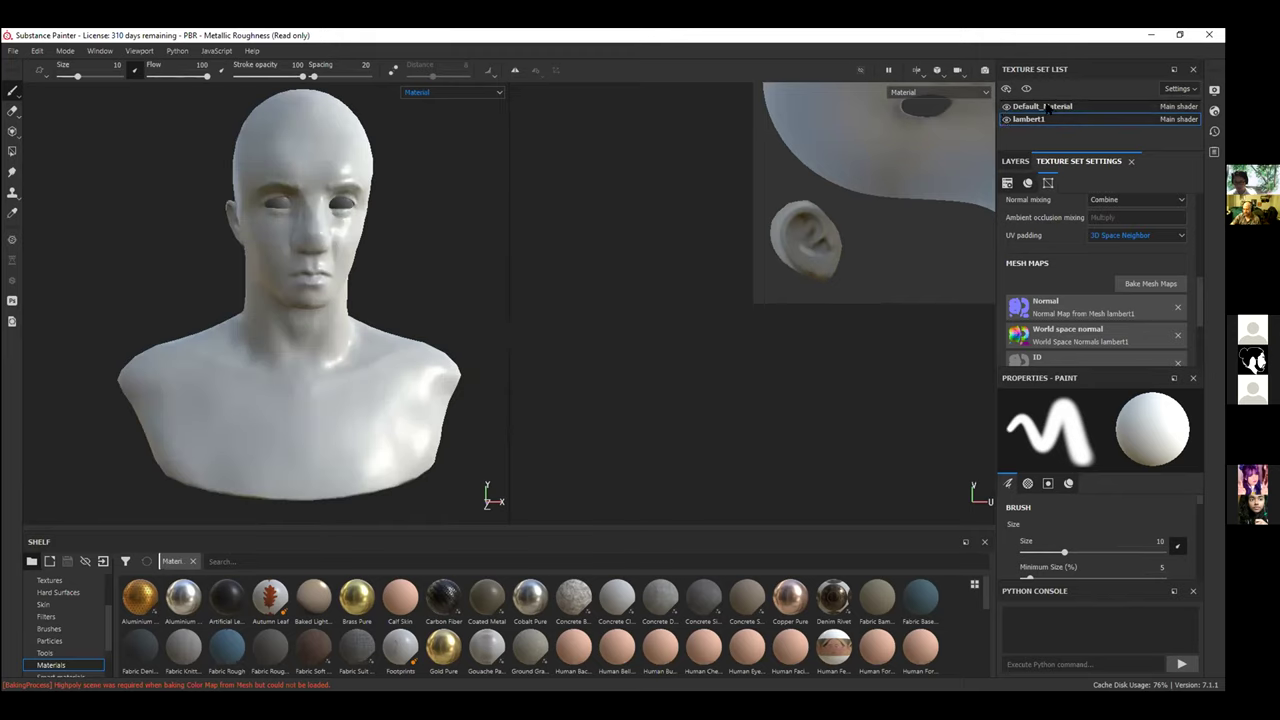
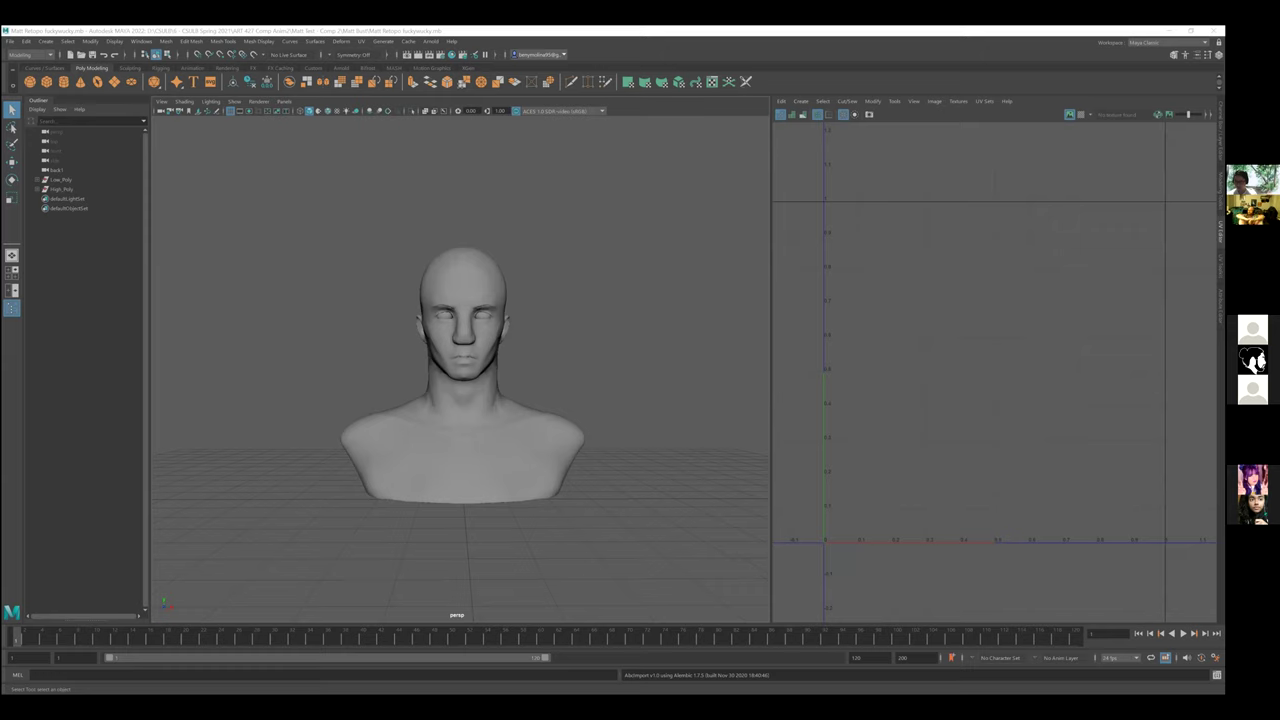
Switch to Maya and assign the existing lambert1 material to the pSphere4 eyes in the Low_Poly group.
click(486, 318)
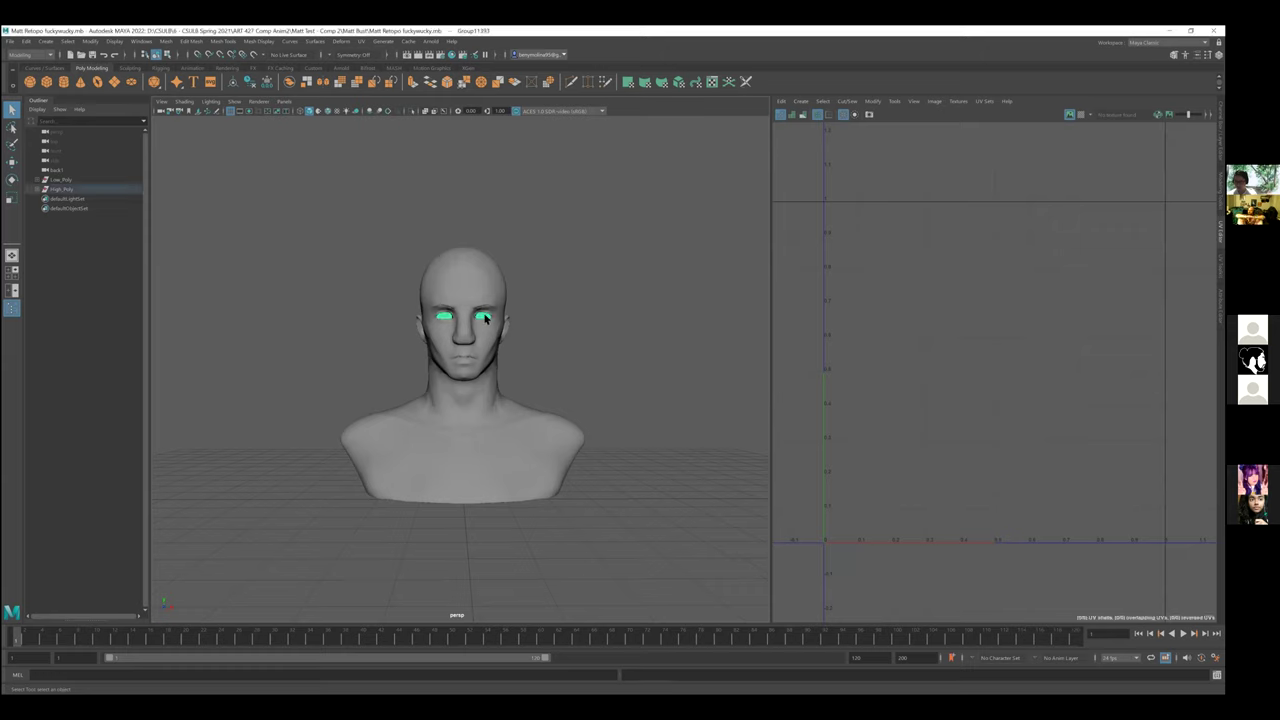
click(37, 180)
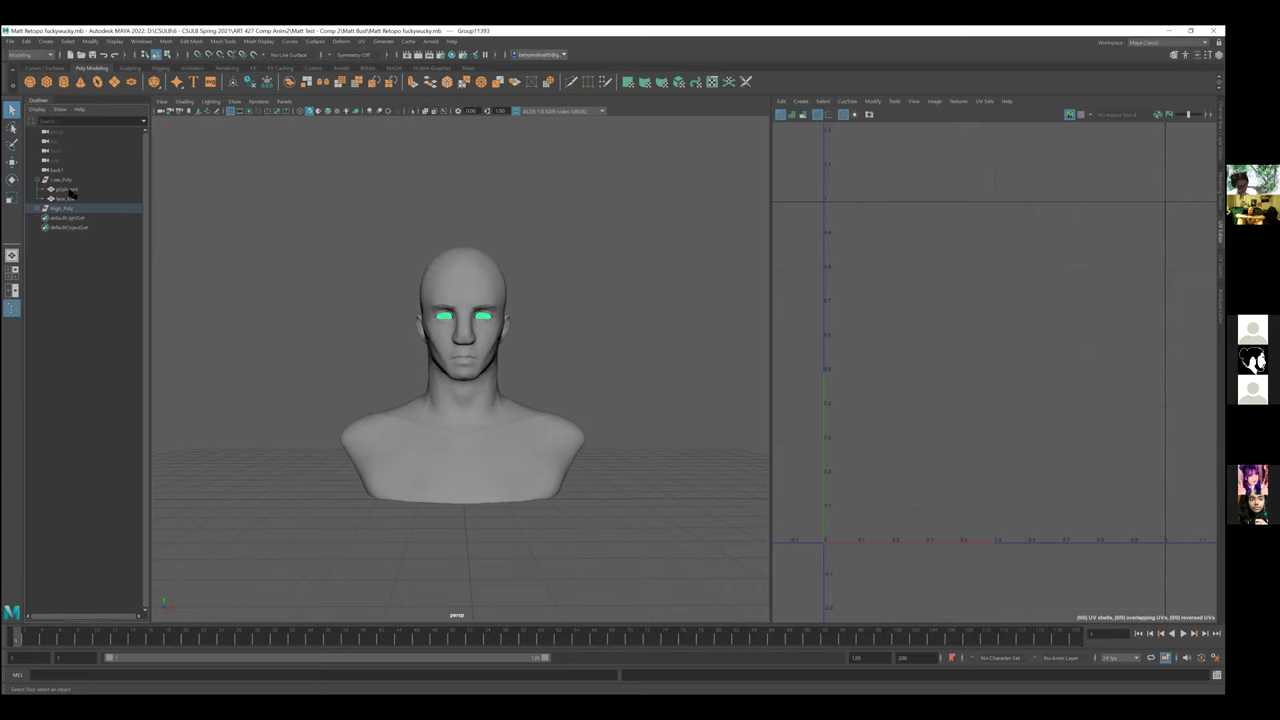
click(67, 189)
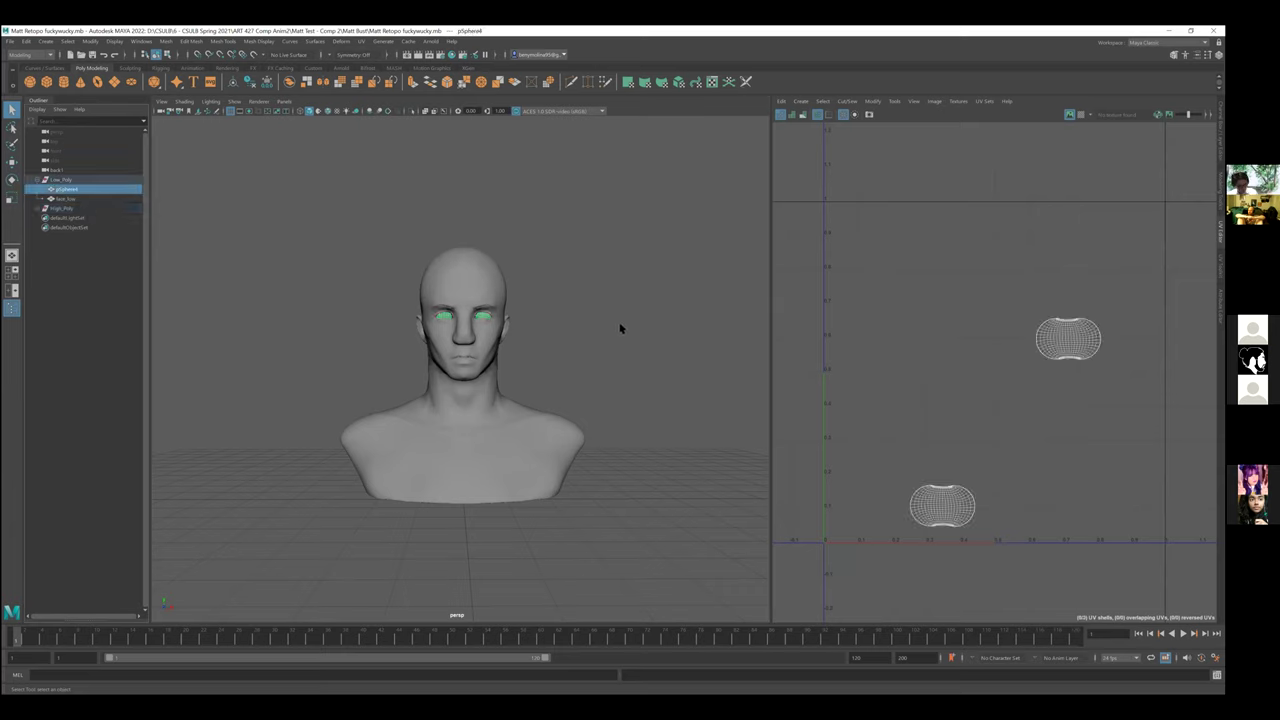
right_drag(603, 318, 656, 332)
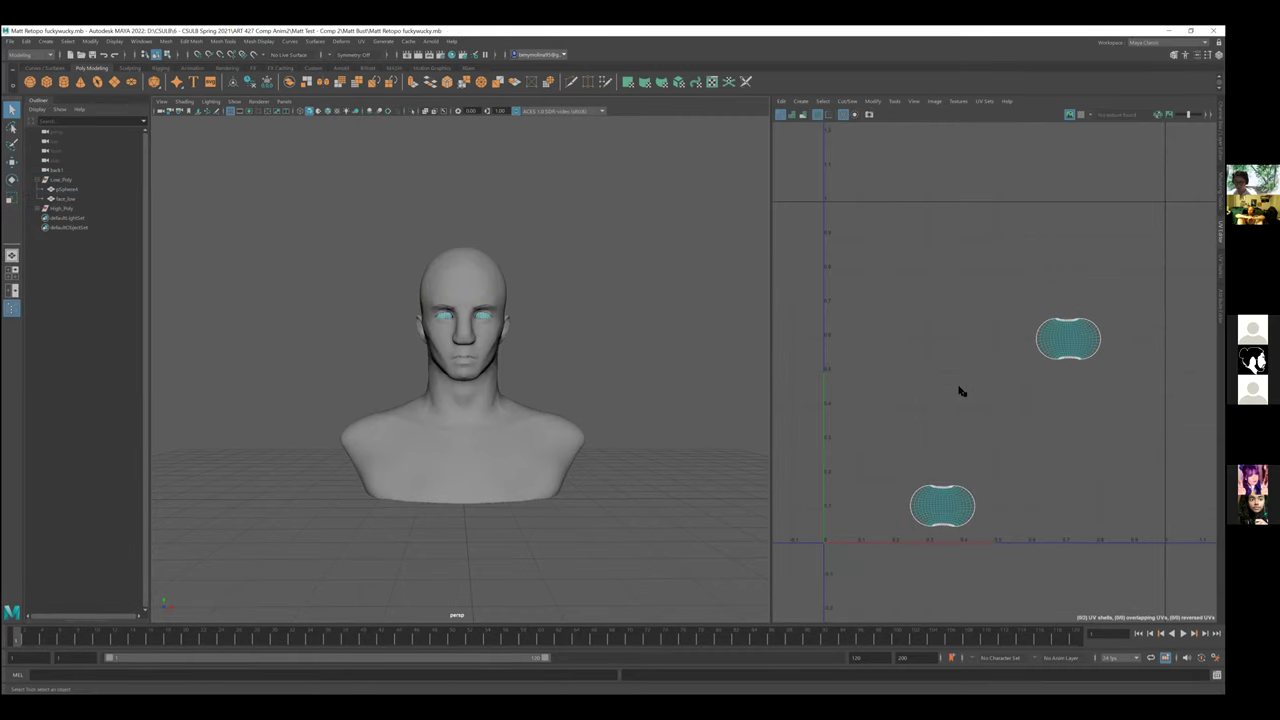
right_click(608, 351)
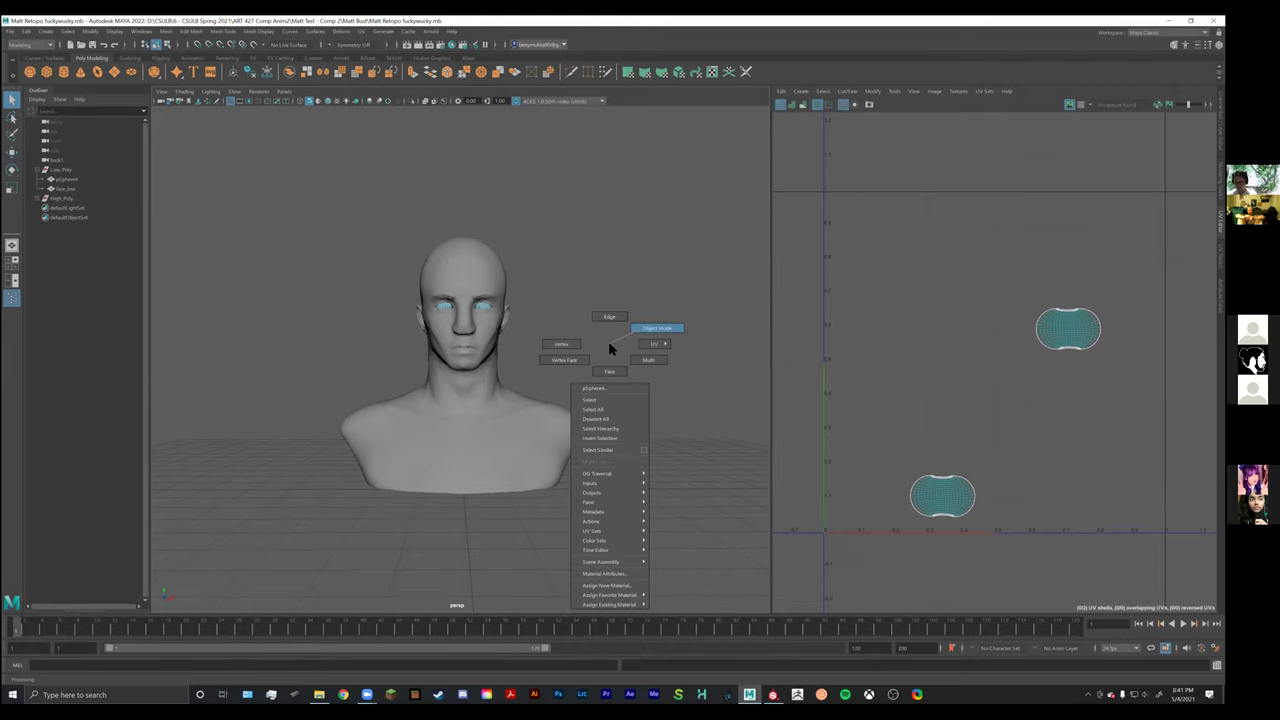
click(639, 333)
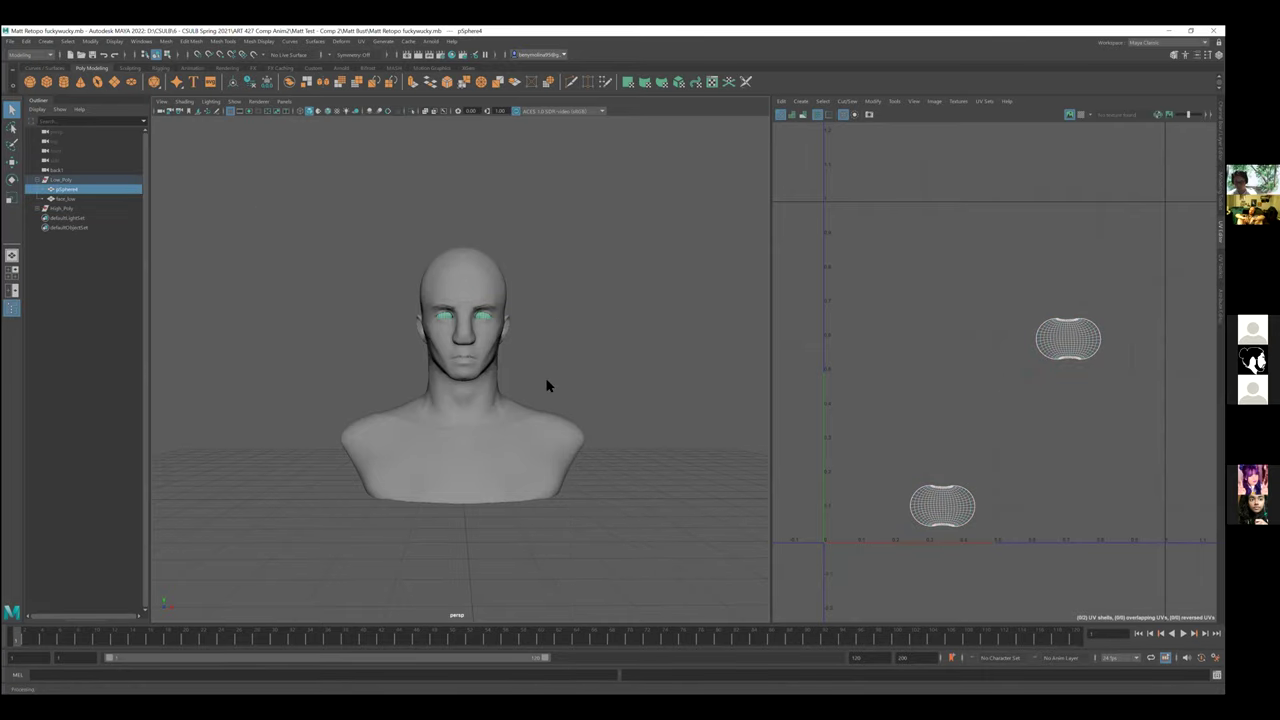
right_drag(557, 319, 549, 539)
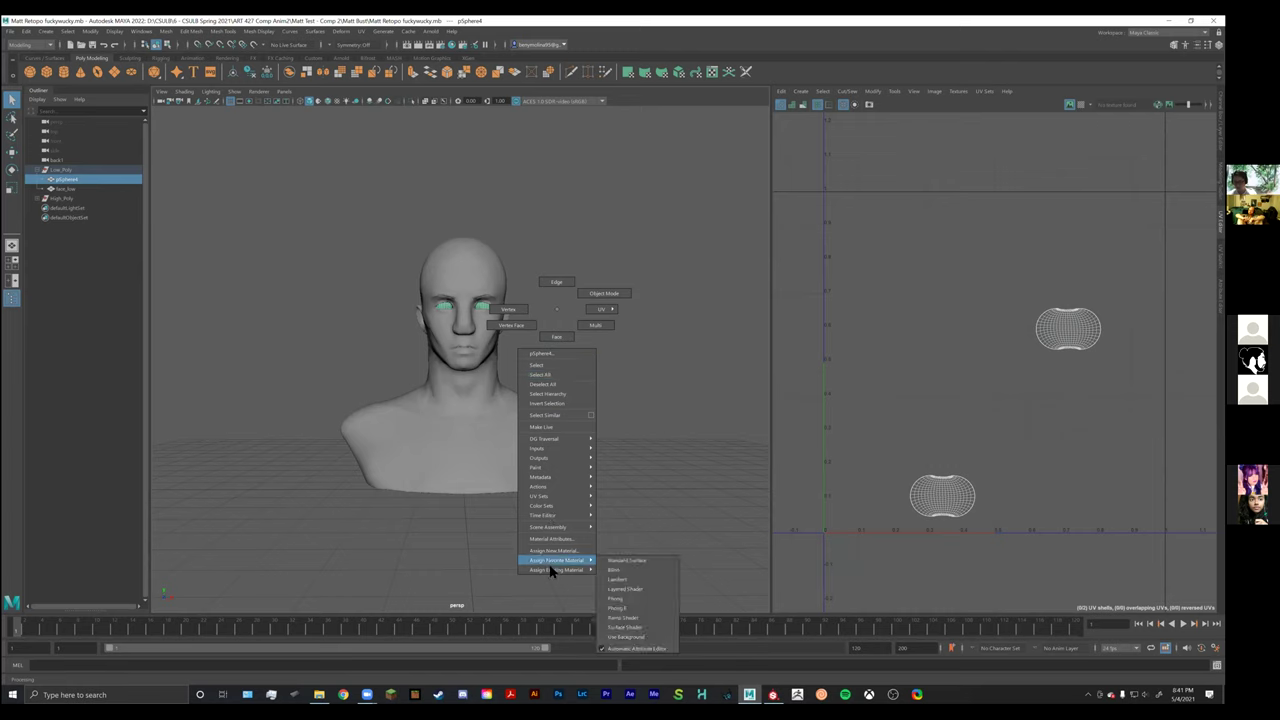
mouse_move(565, 570)
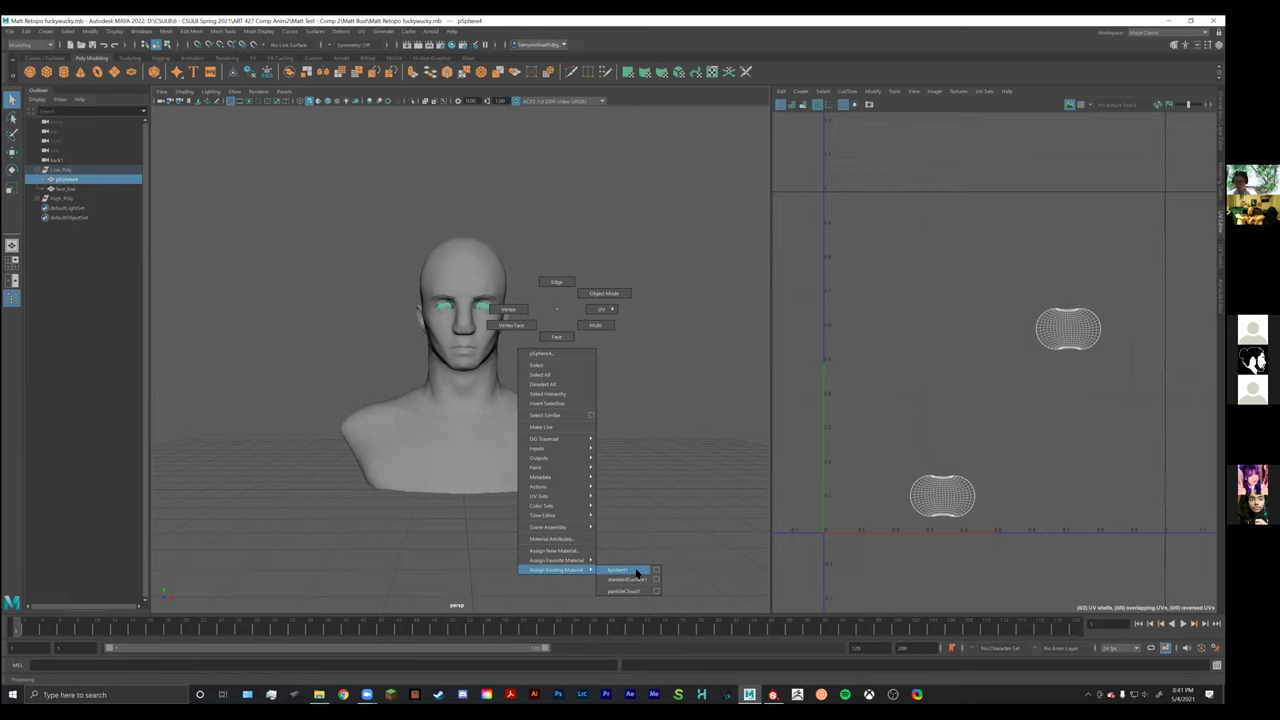
click(636, 572)
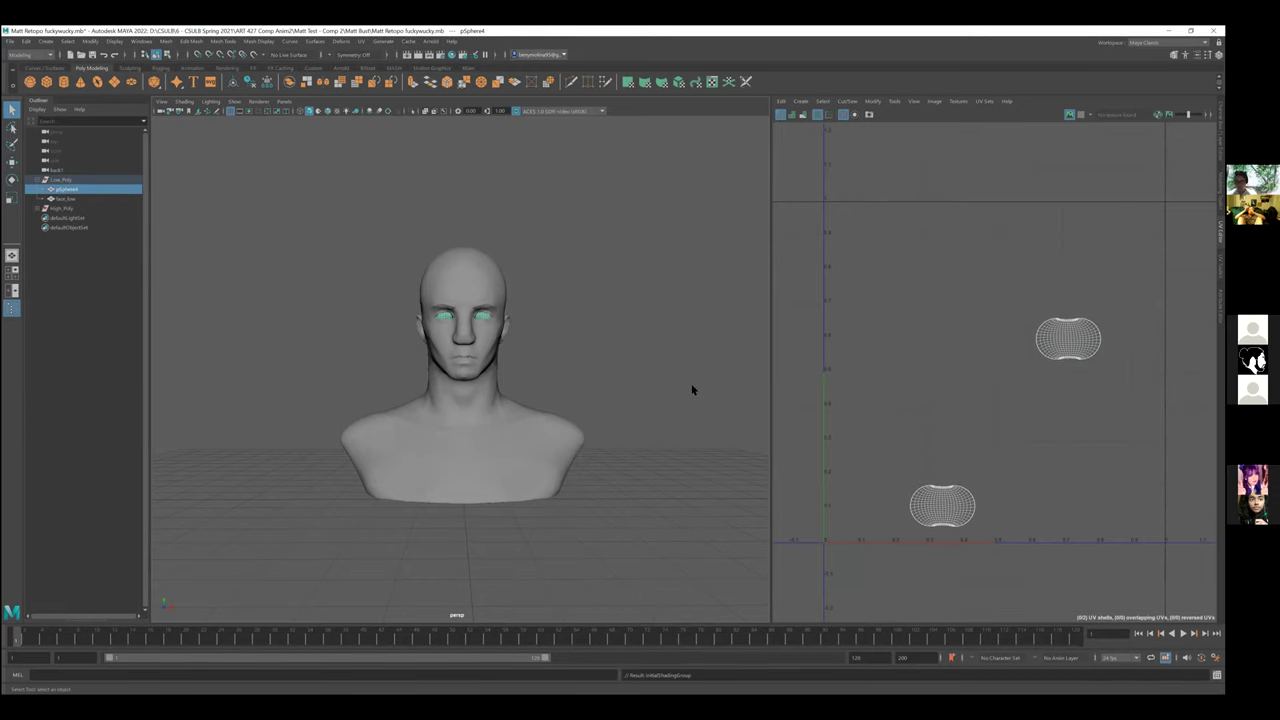
Start exporting the Low_Poly group as a selection in FBX format and browse to the project's Matt Bust folder.
click(58, 180)
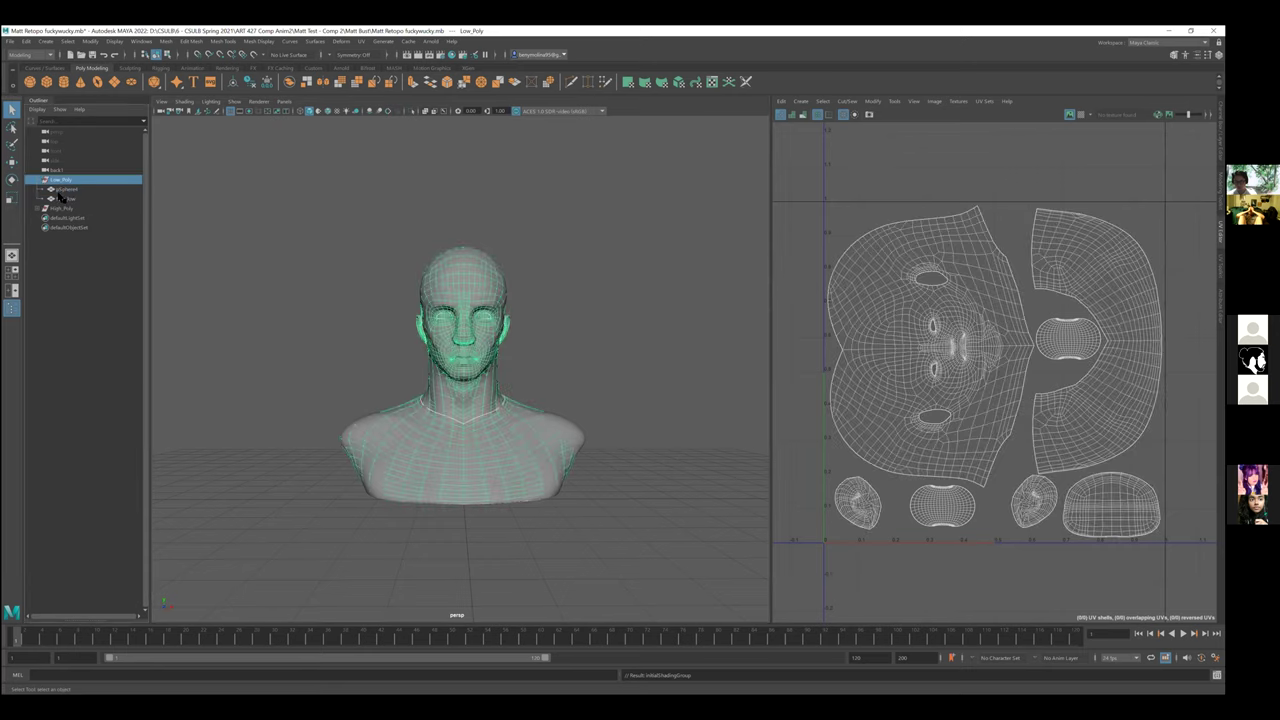
key(alt)
key(Return)
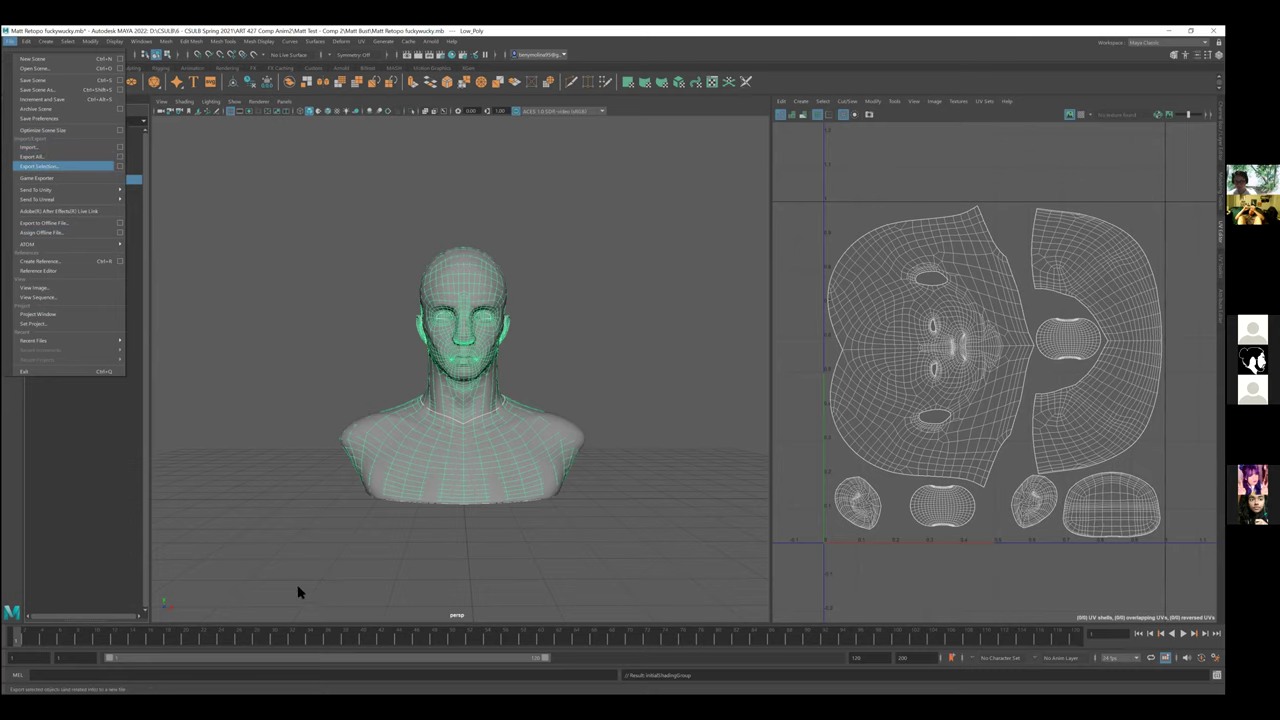
key(Return)
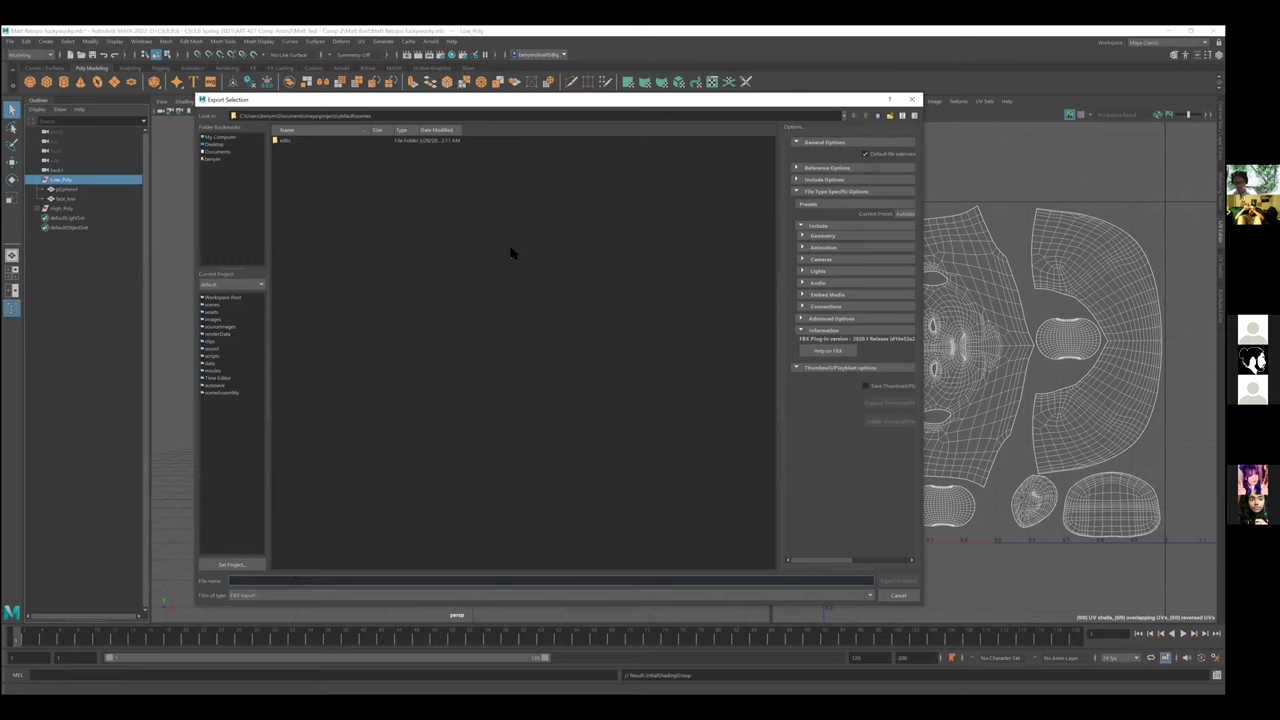
double_click(287, 141)
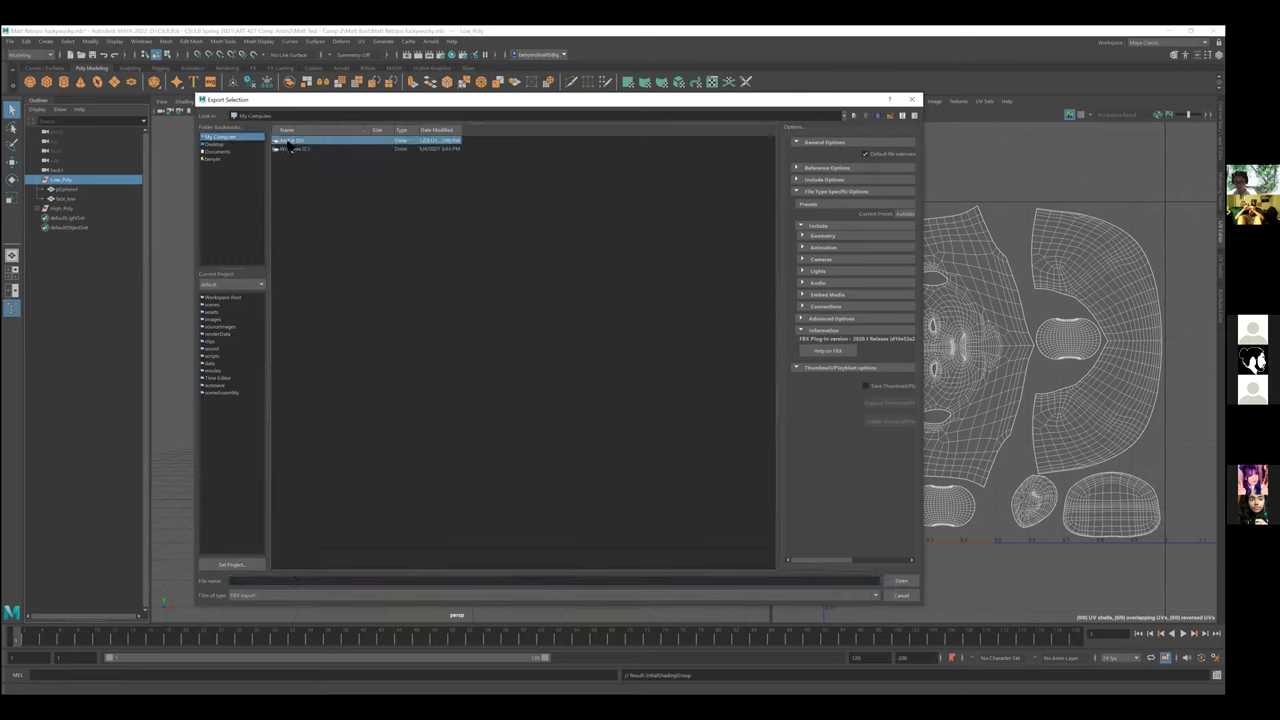
double_click(291, 182)
double_click(312, 183)
double_click(310, 149)
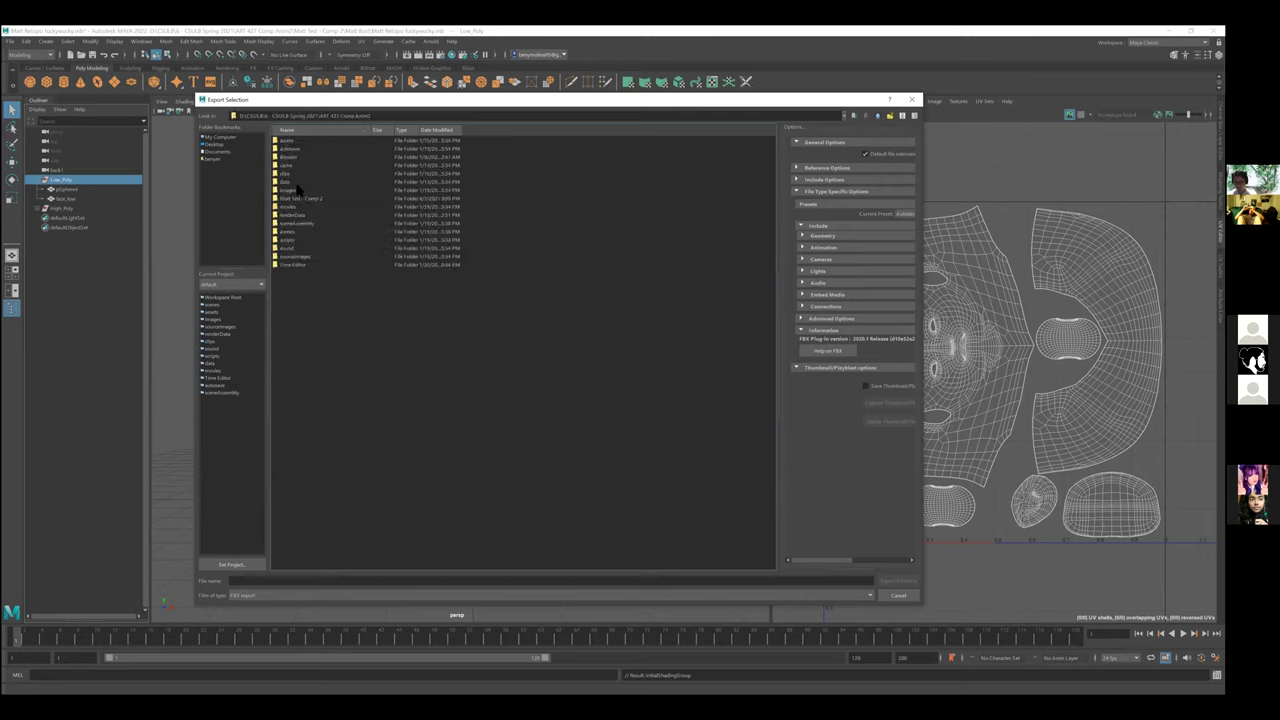
double_click(299, 199)
double_click(302, 148)
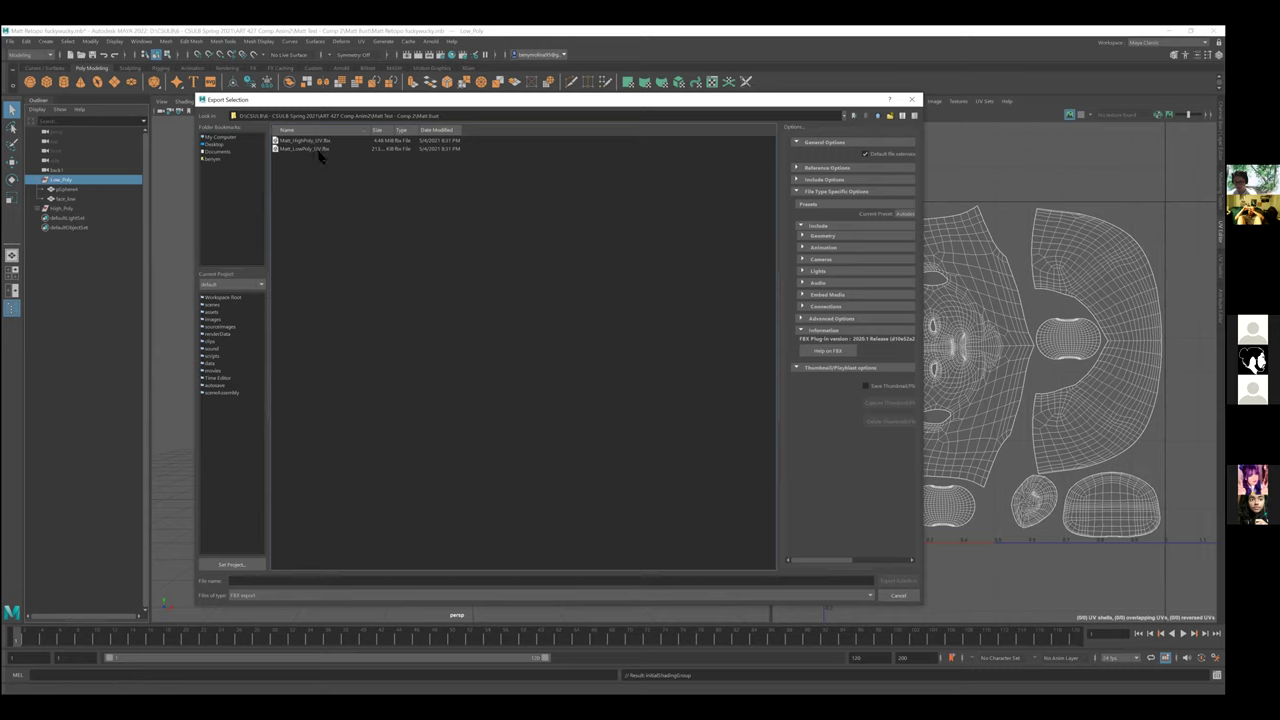
Export the selection over the existing Matt_LowPoly_UV.fbx file, replacing it.
right_click(320, 150)
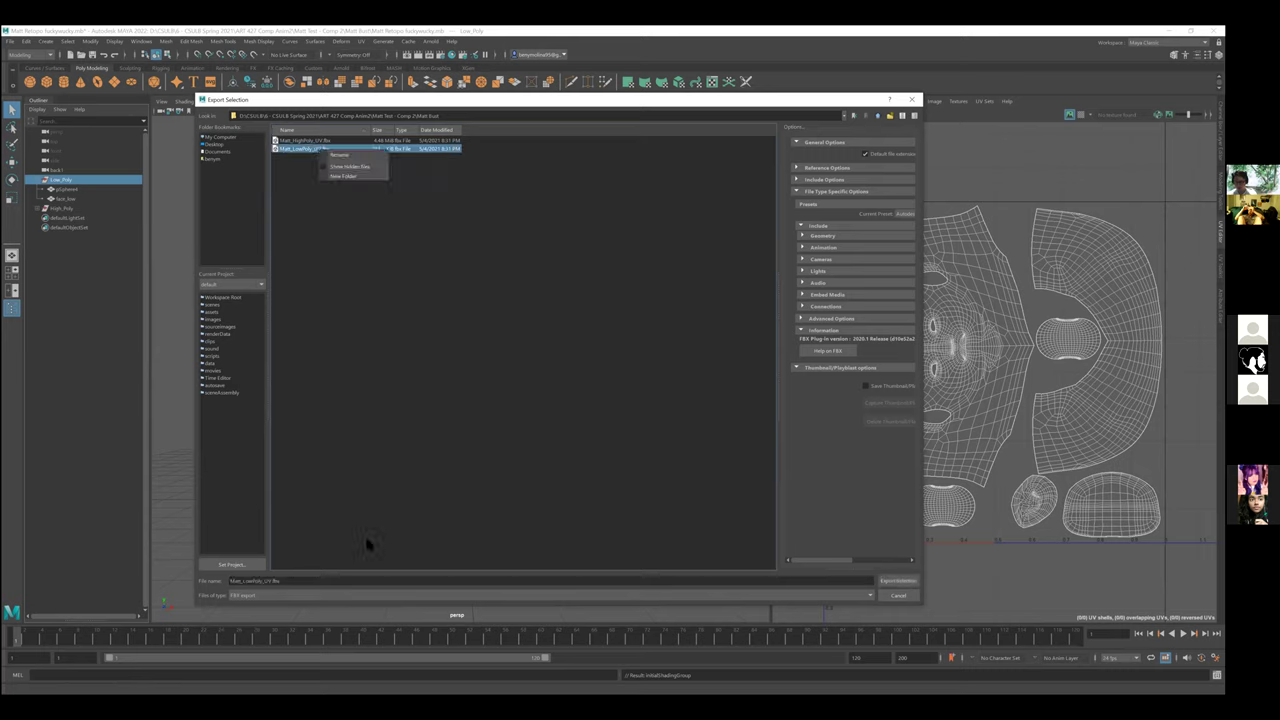
click(896, 582)
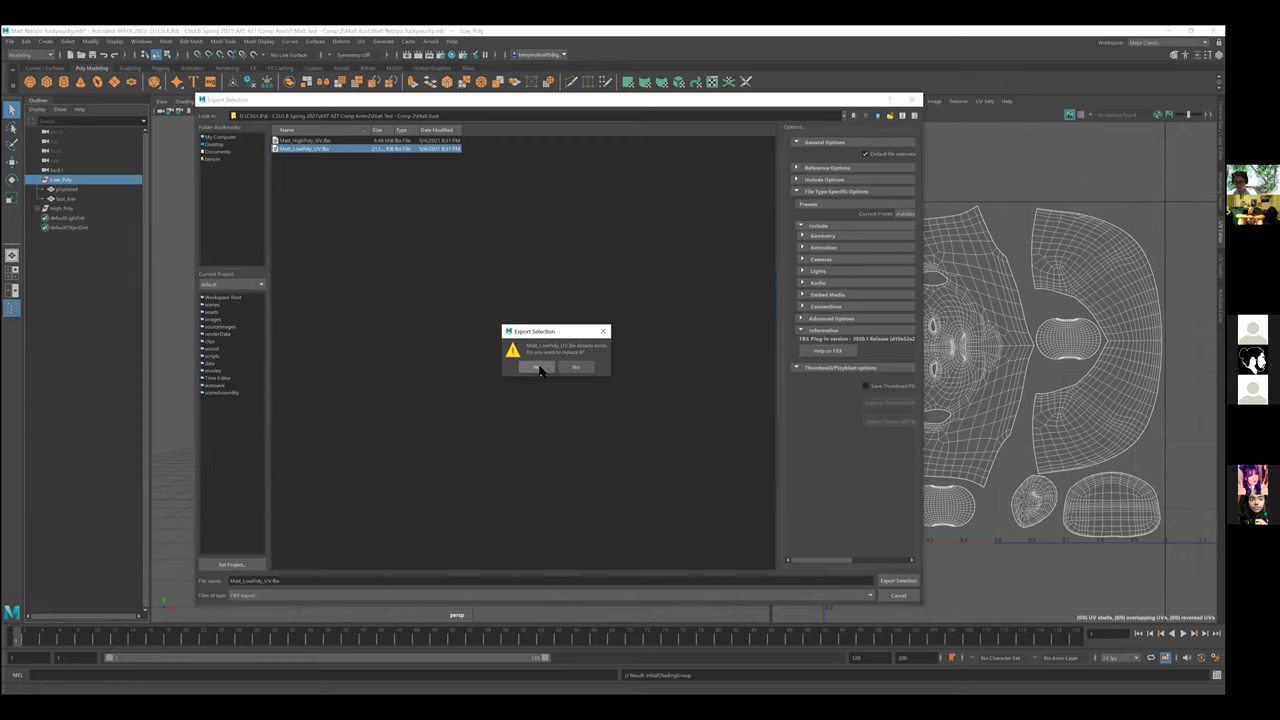
click(537, 367)
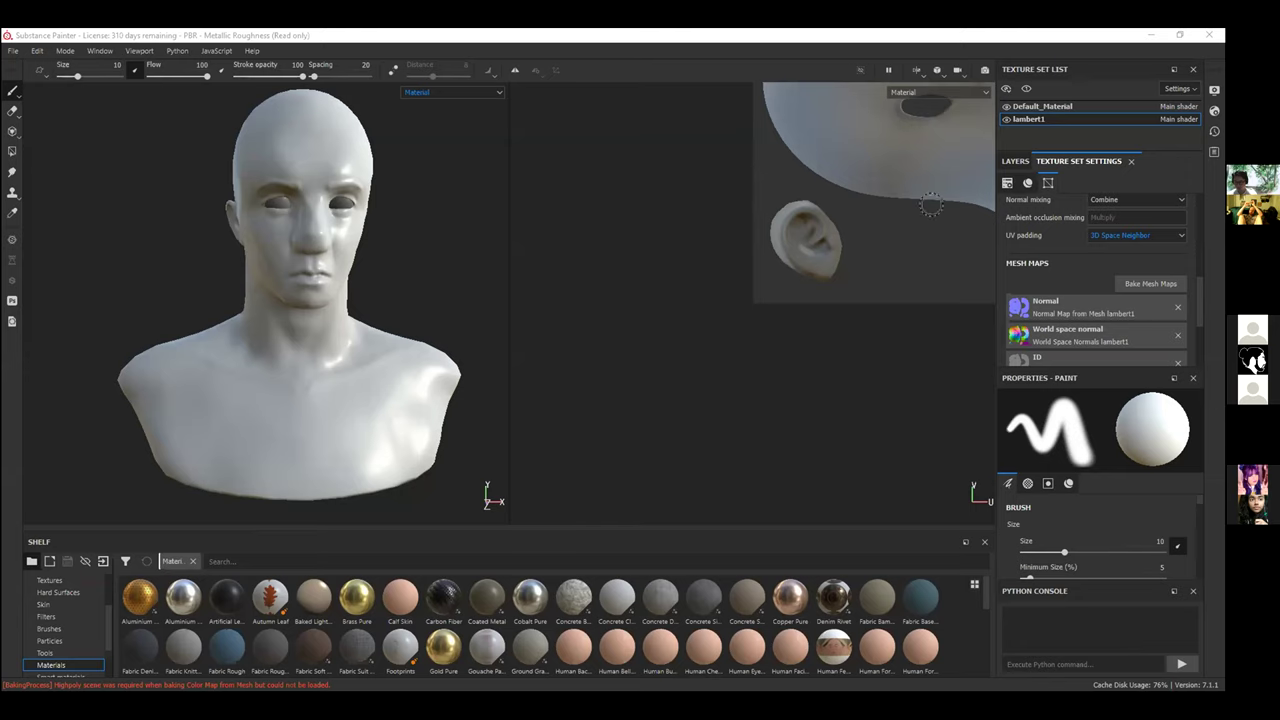
Switch to Substance Painter and reload the re-exported Matt_LowPoly_UV mesh through the project configuration.
click(44, 52)
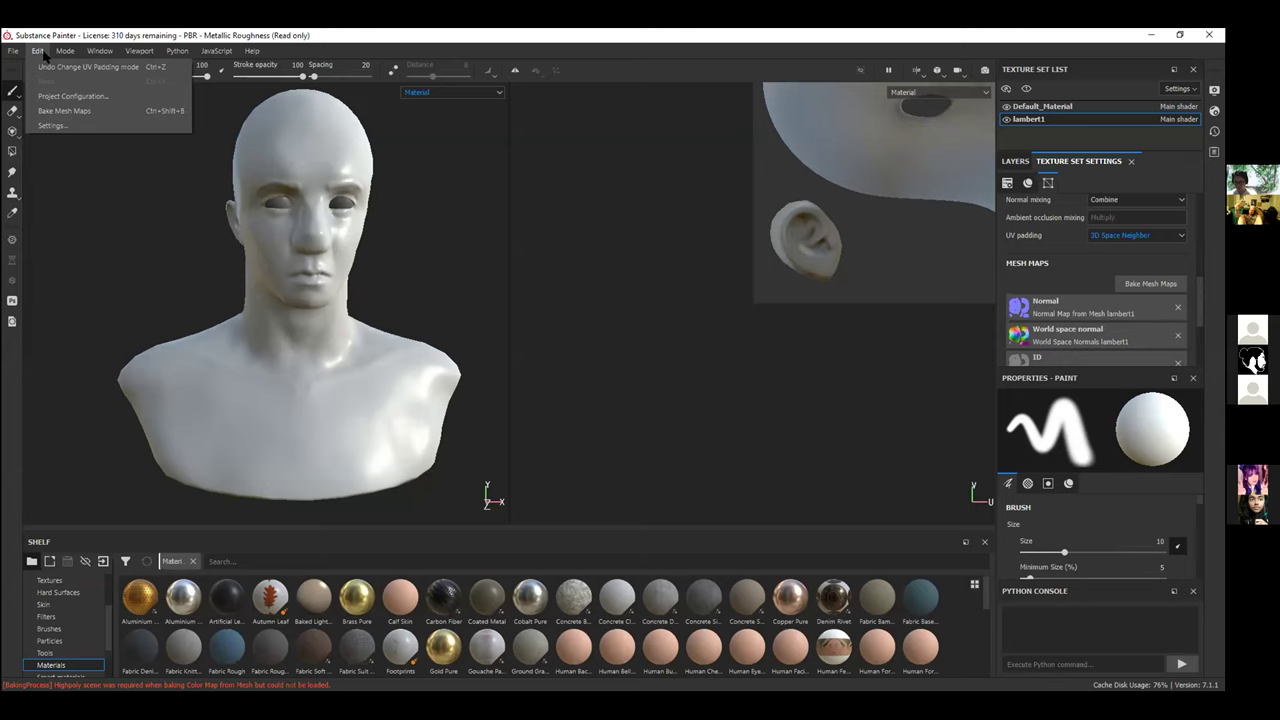
click(68, 96)
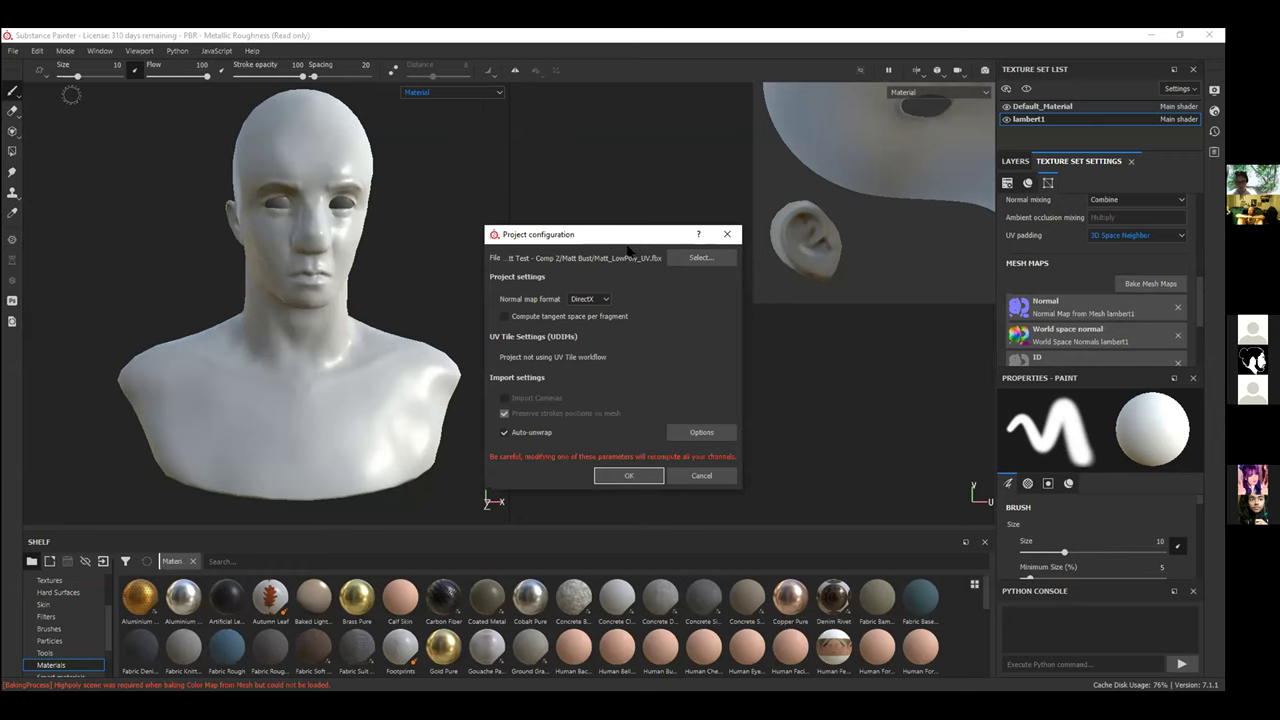
click(701, 257)
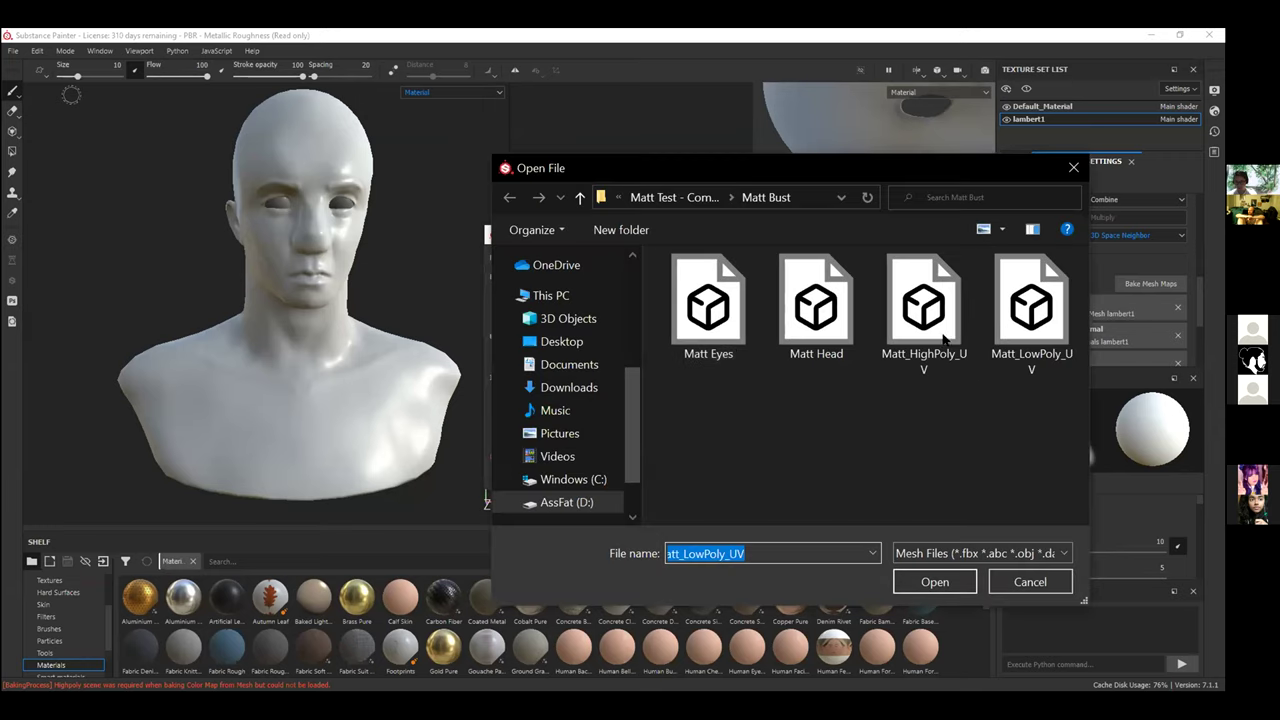
click(990, 334)
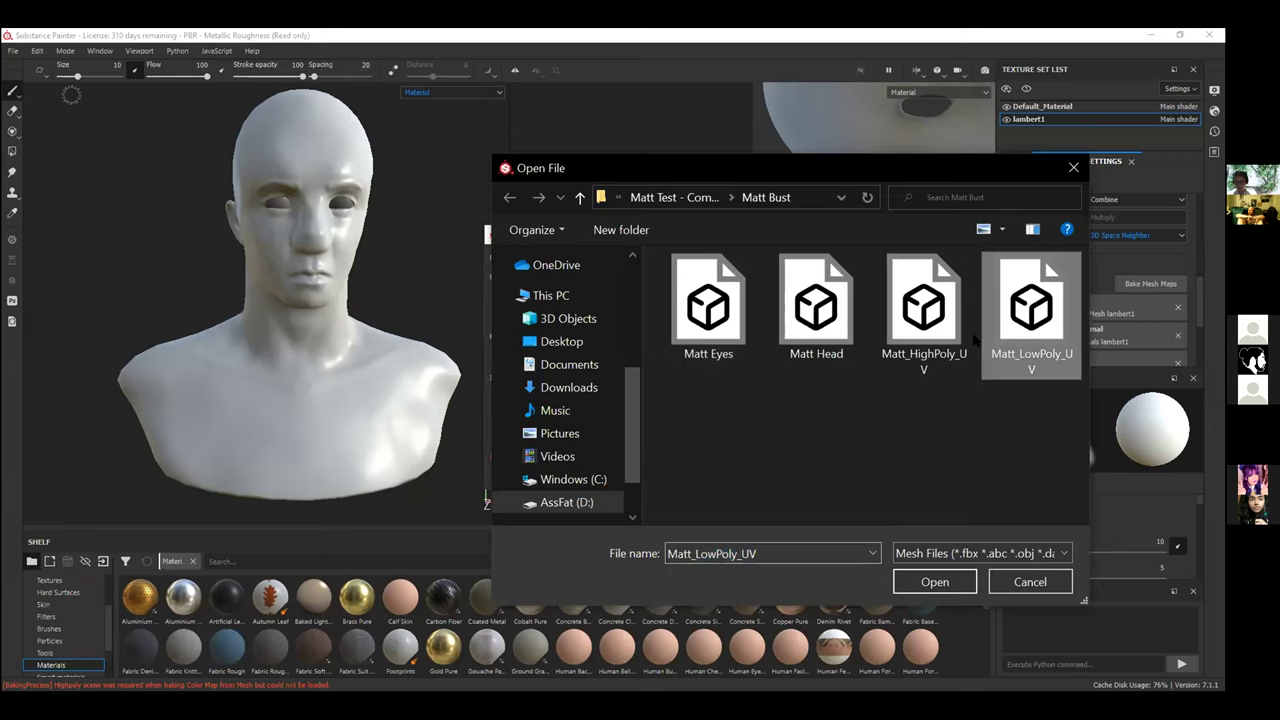
click(953, 578)
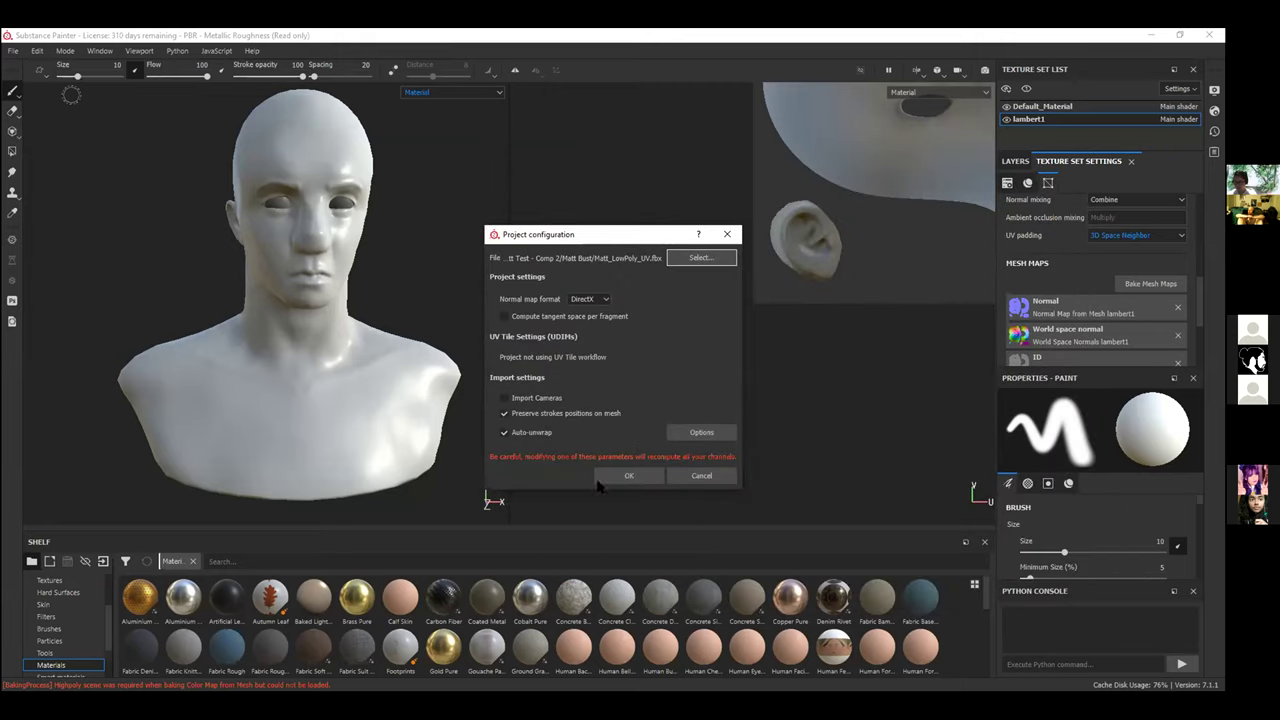
click(654, 477)
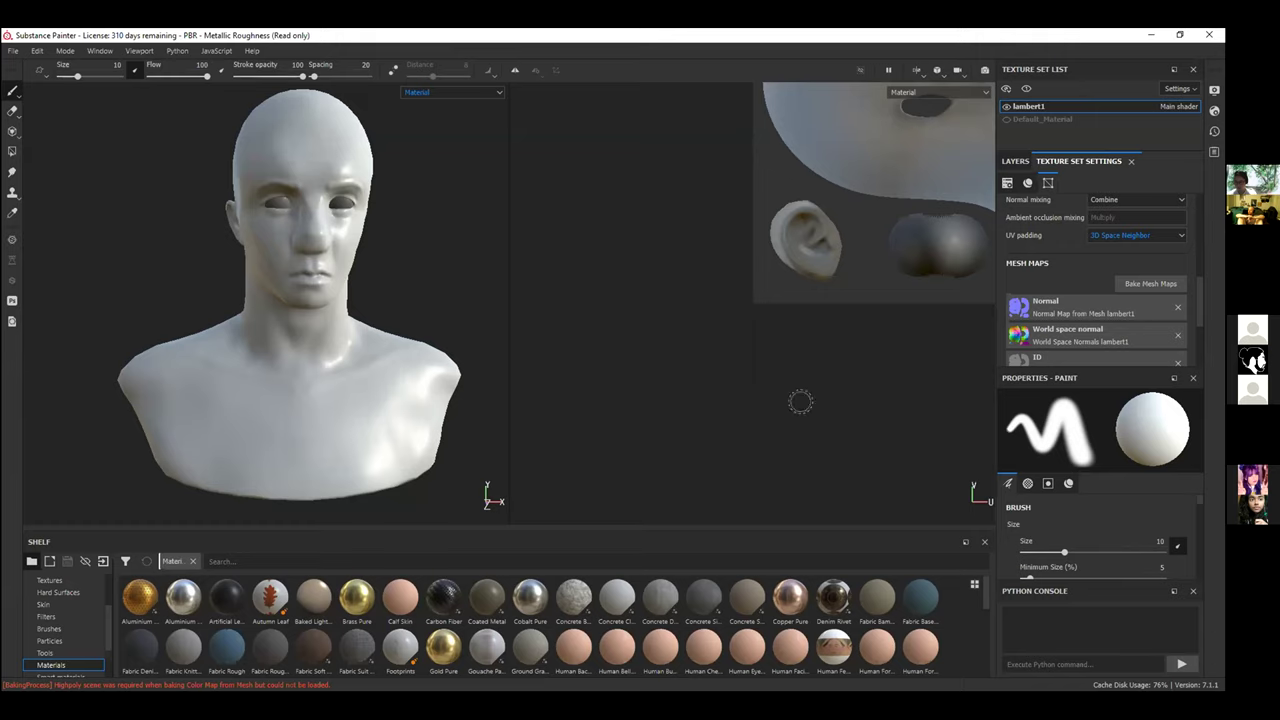
Toggle the lambert1 texture set off and on to check which parts it covers, and inspect its full UV layout.
click(1006, 106)
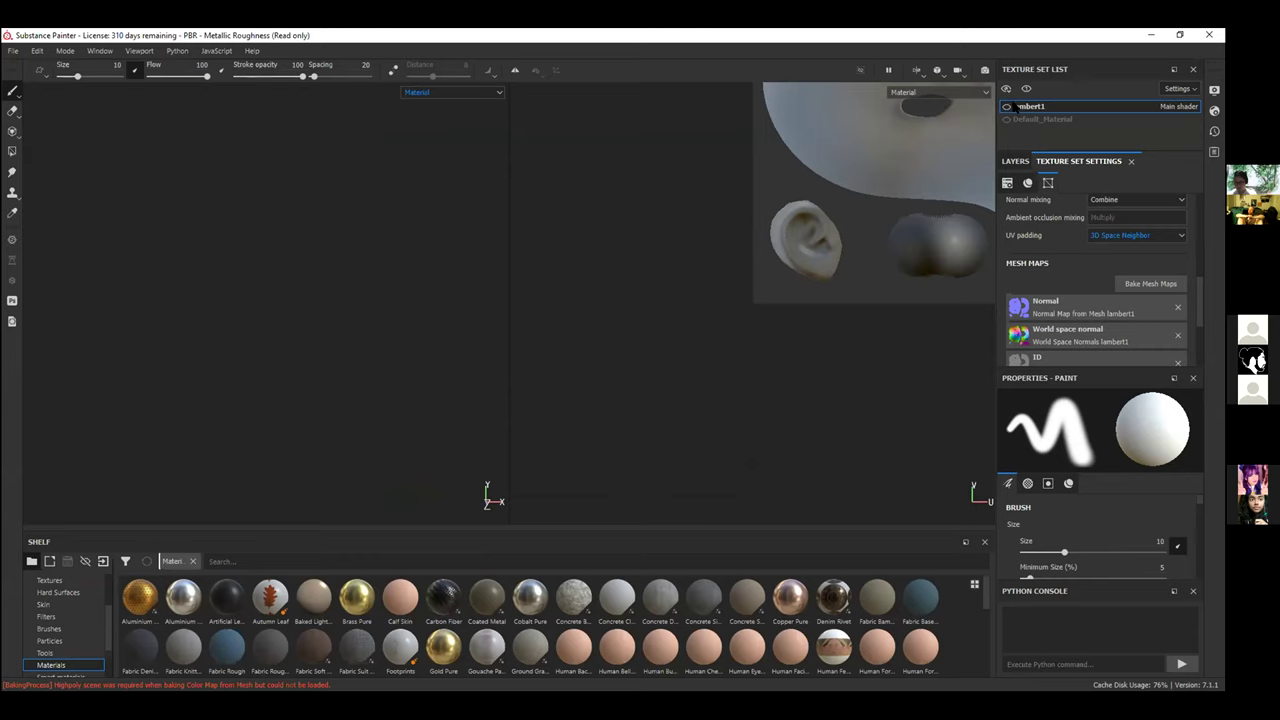
click(1008, 106)
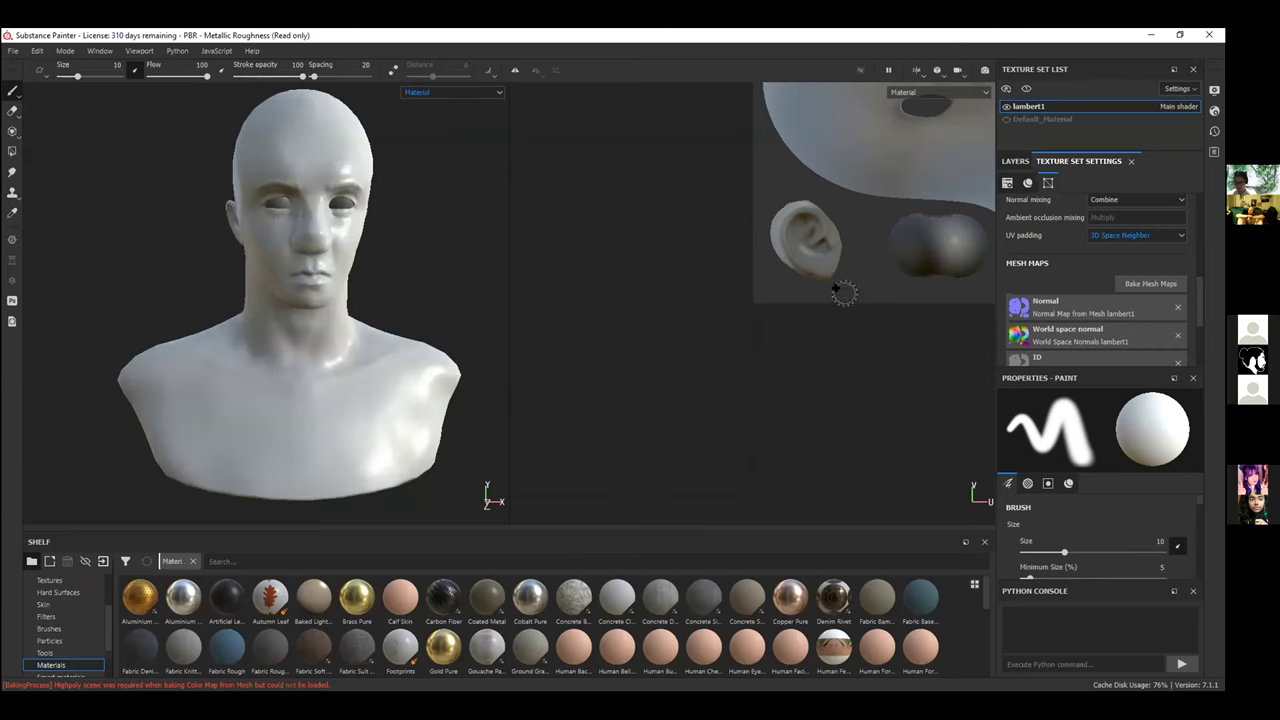
scroll(843, 292, down, 5)
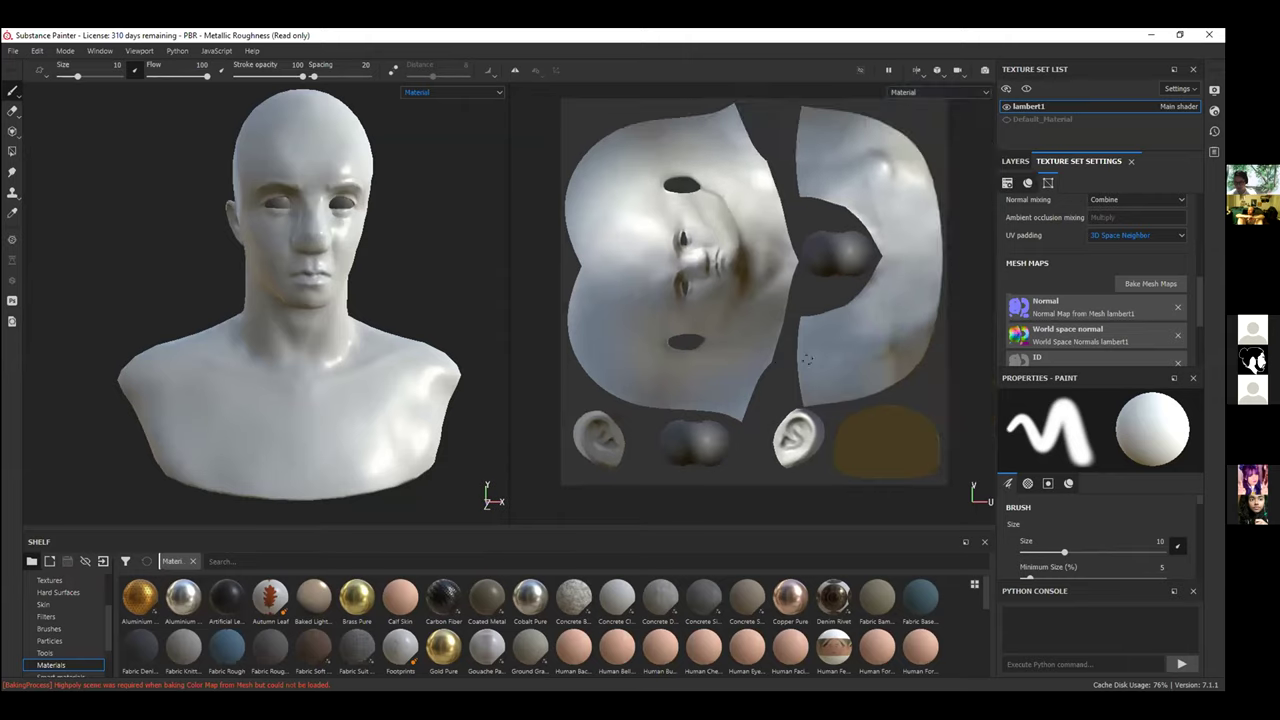
scroll(806, 345, up, 2)
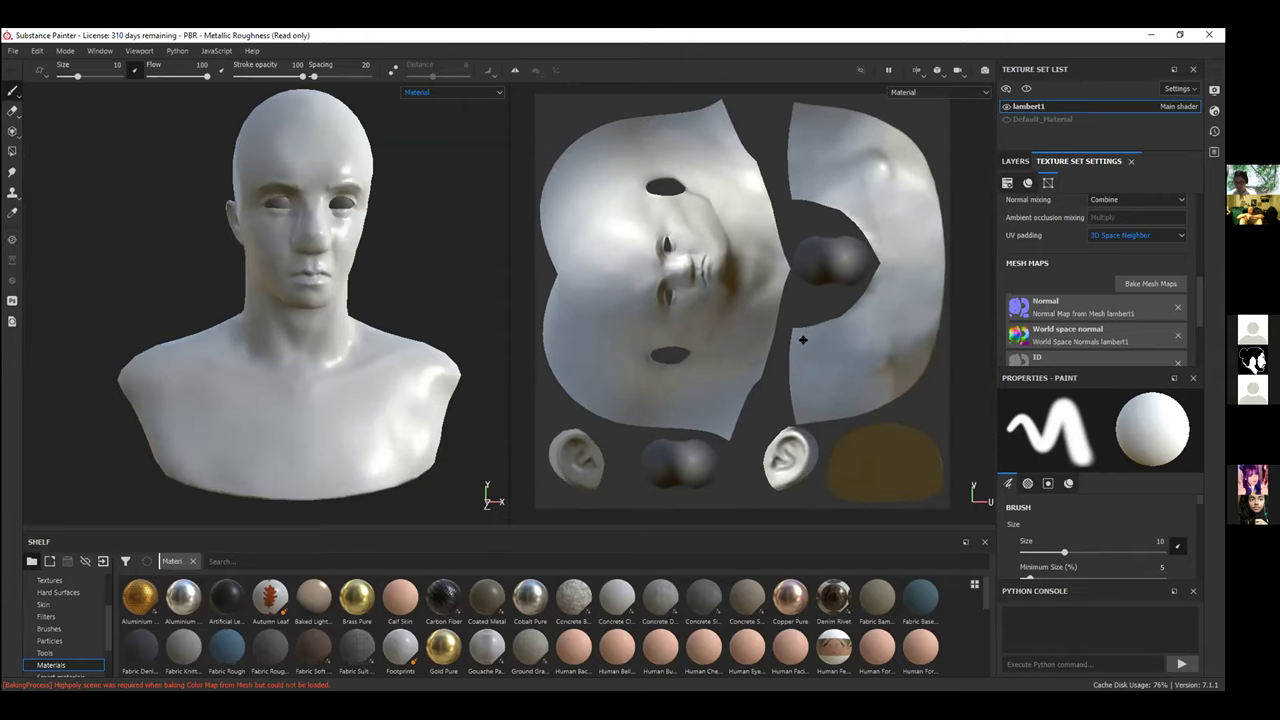
Bake all seven lambert1 mesh maps at an output size of 4096 using the Matt_HighPoly_UV.fbx high-definition mesh.
click(1138, 286)
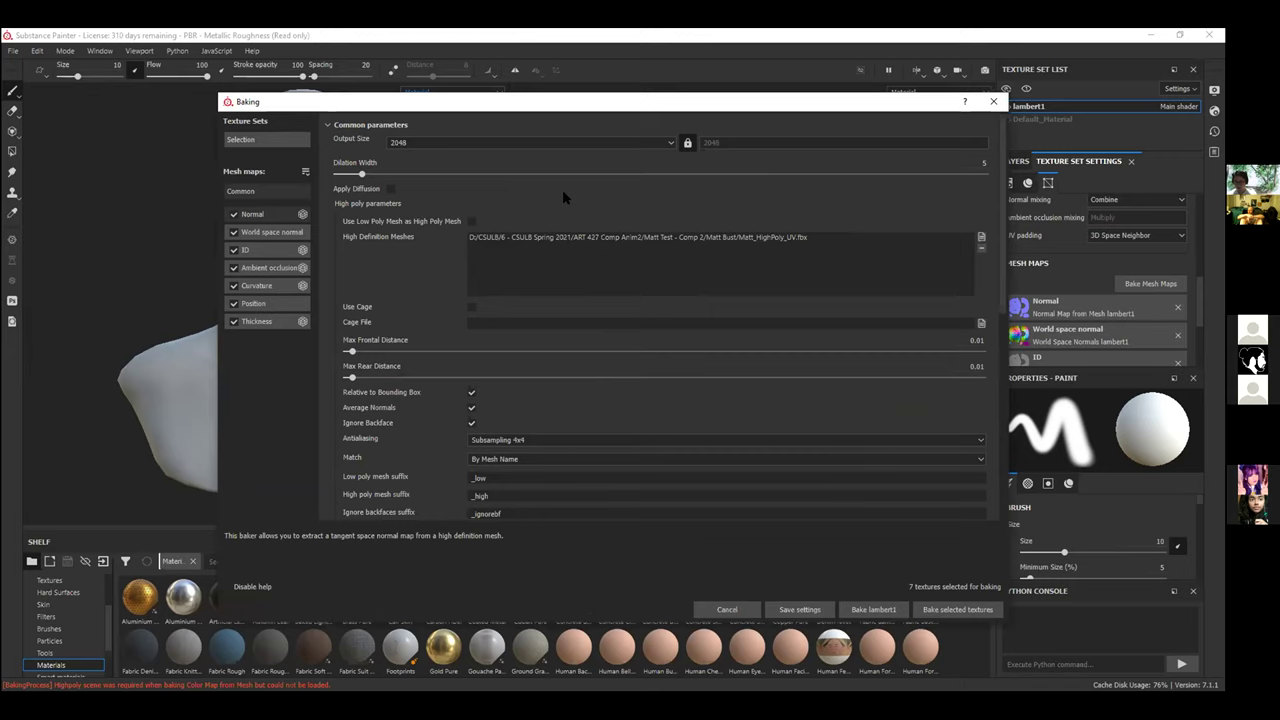
click(525, 145)
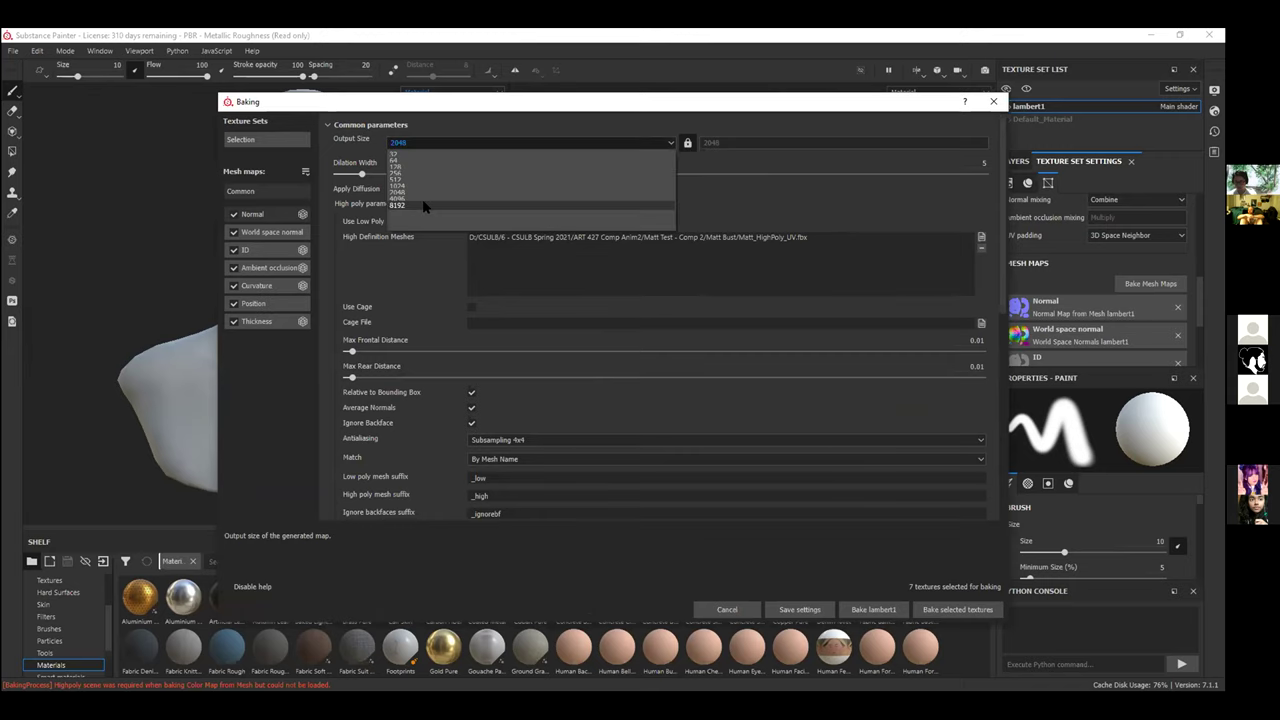
click(422, 199)
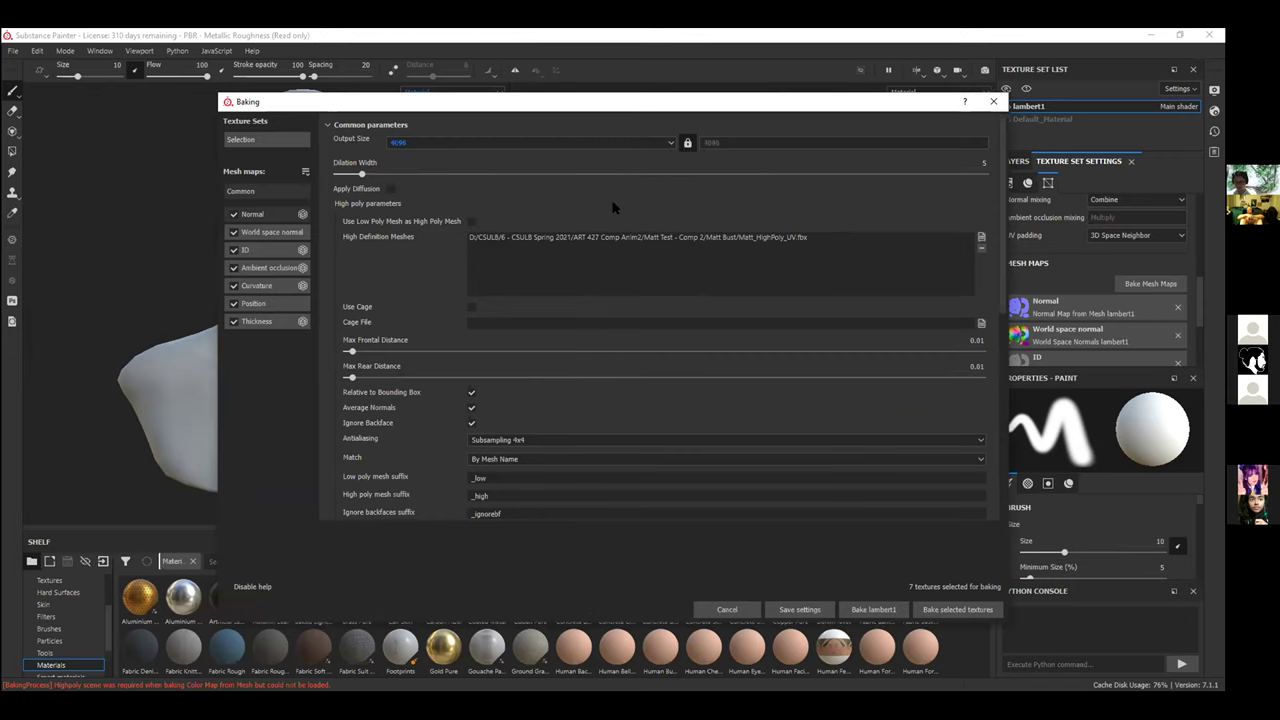
scroll(709, 429, down, 3)
scroll(709, 432, up, 1)
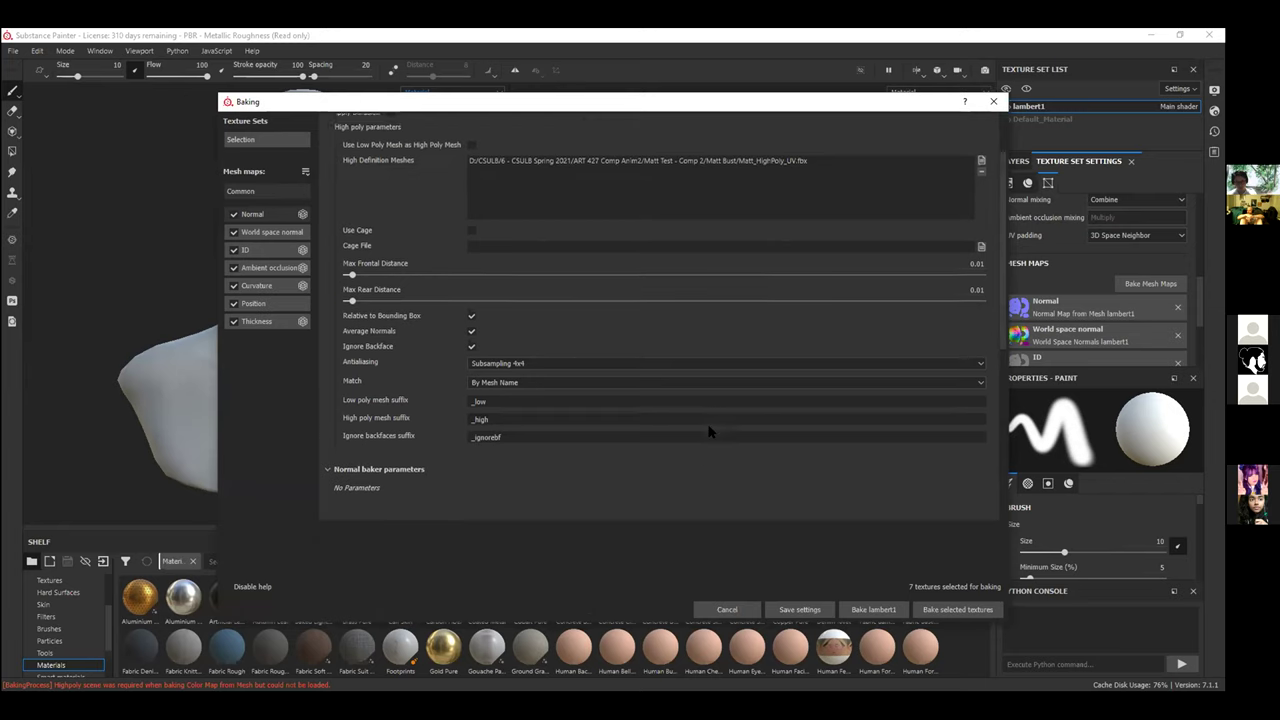
scroll(709, 430, up, 2)
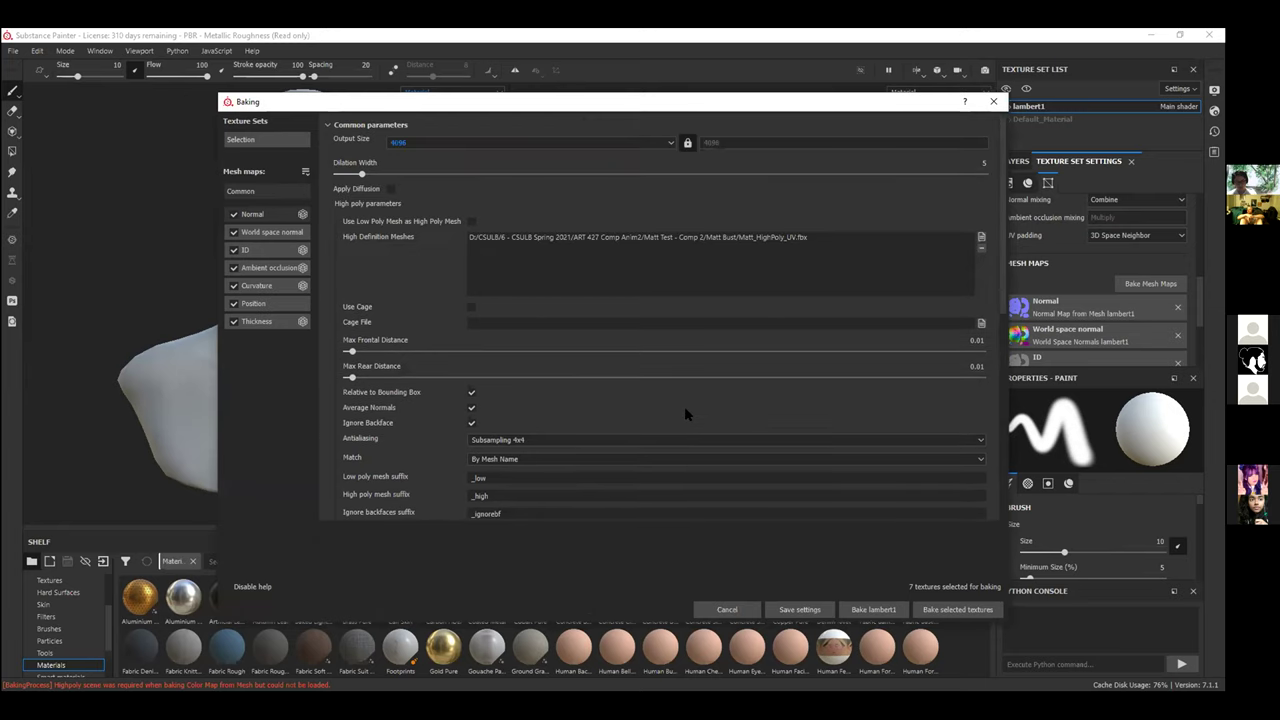
click(954, 609)
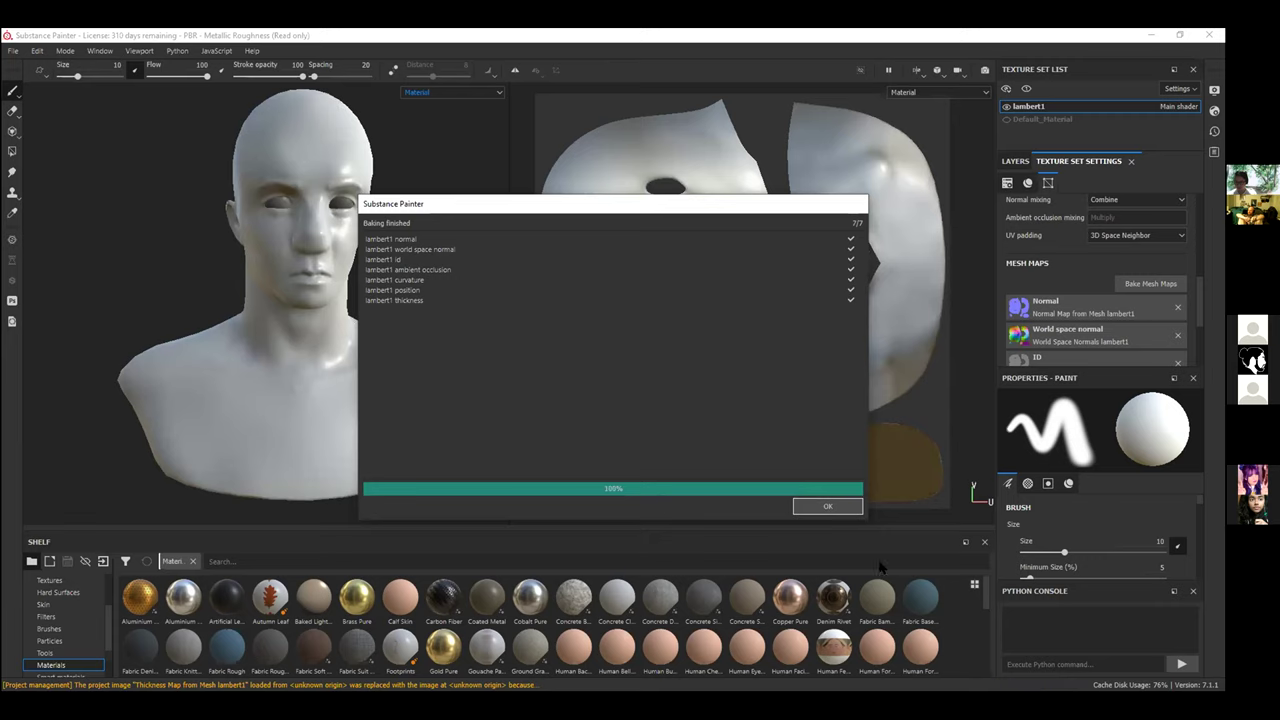
click(828, 507)
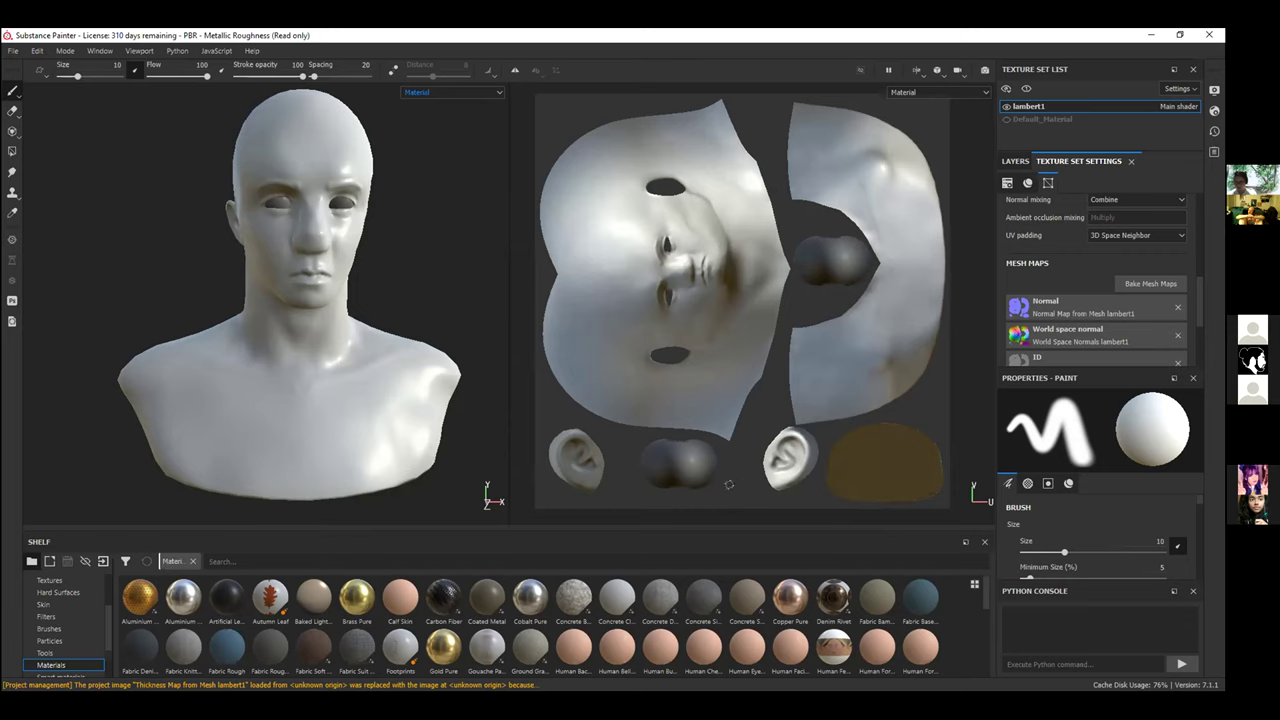
Reopen the mesh map baking settings and leave only Ambient occlusion selected for baking.
click(1152, 283)
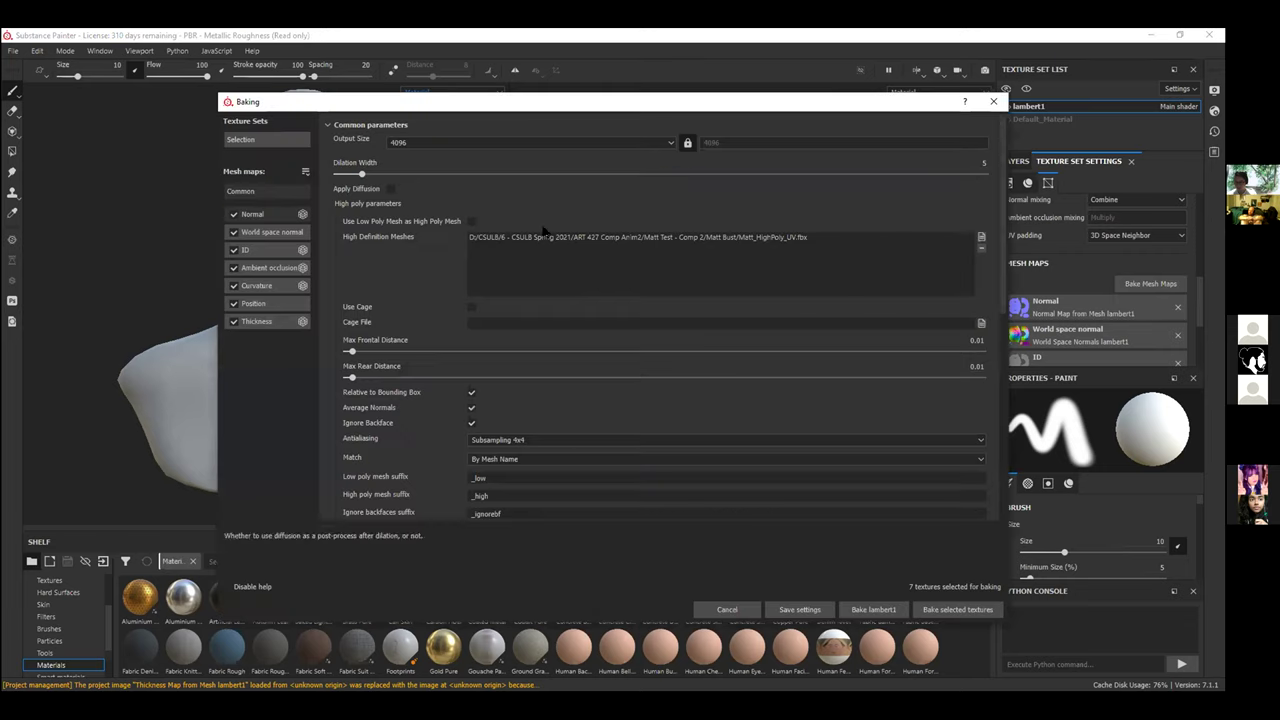
click(233, 214)
click(233, 232)
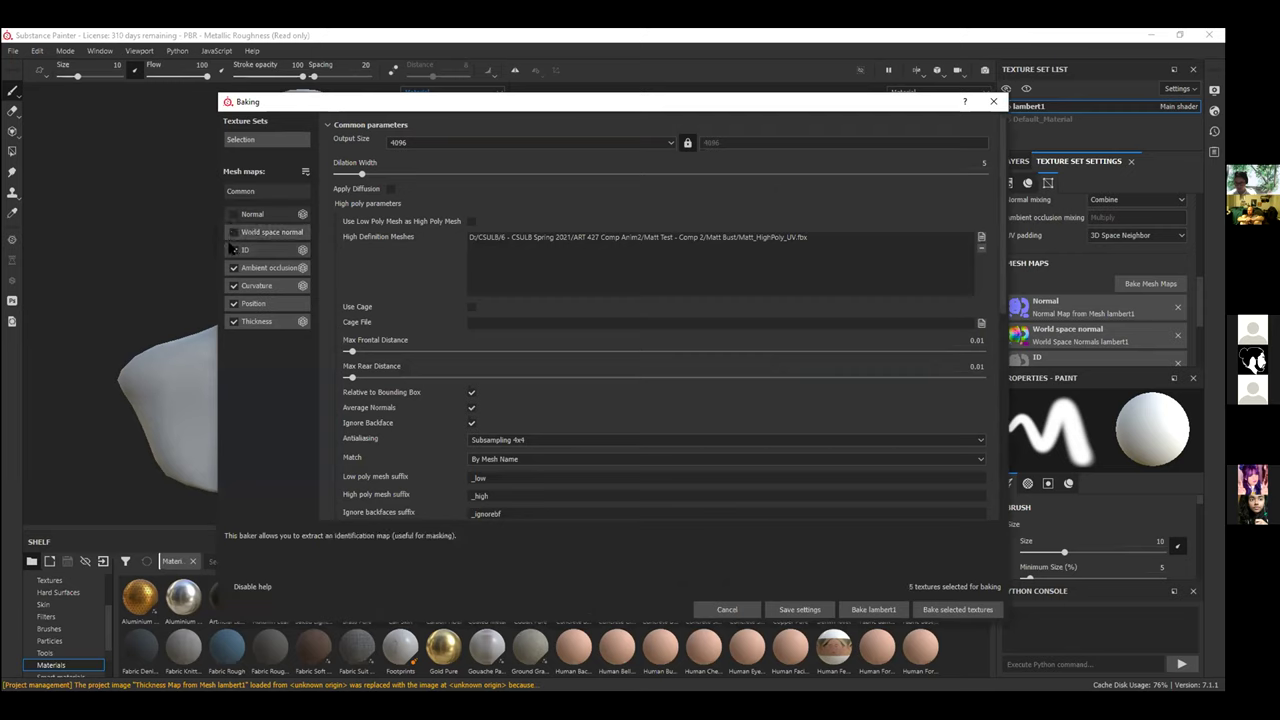
click(233, 286)
click(233, 303)
click(233, 321)
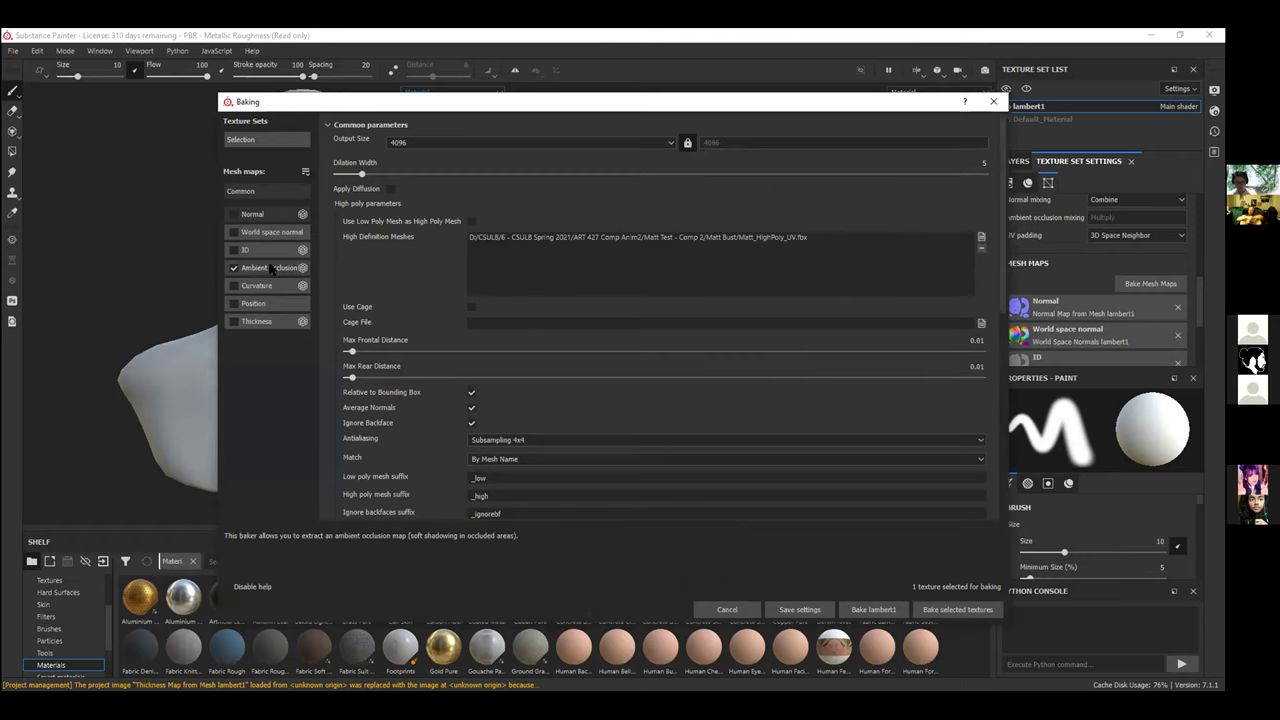
click(232, 268)
click(232, 268)
Set the ambient occlusion baker's Self Occlusion to Only Same Mesh Name and bake the map for lambert1.
click(280, 268)
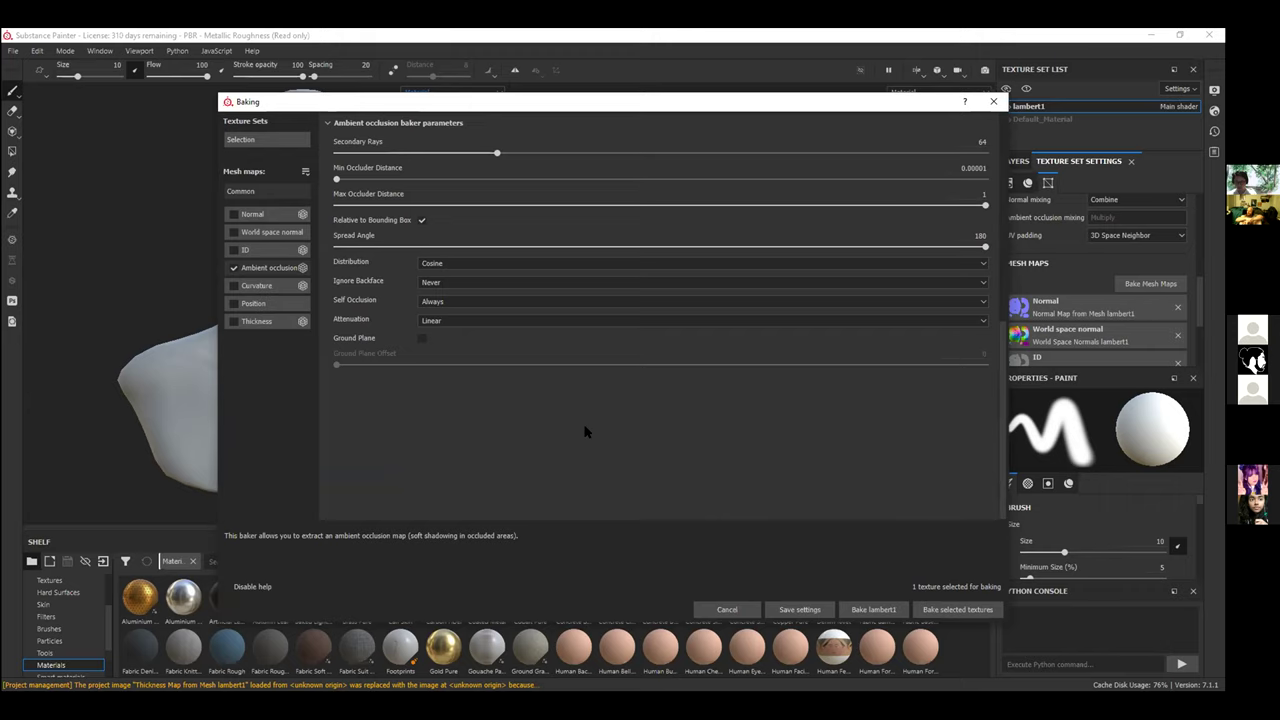
click(452, 300)
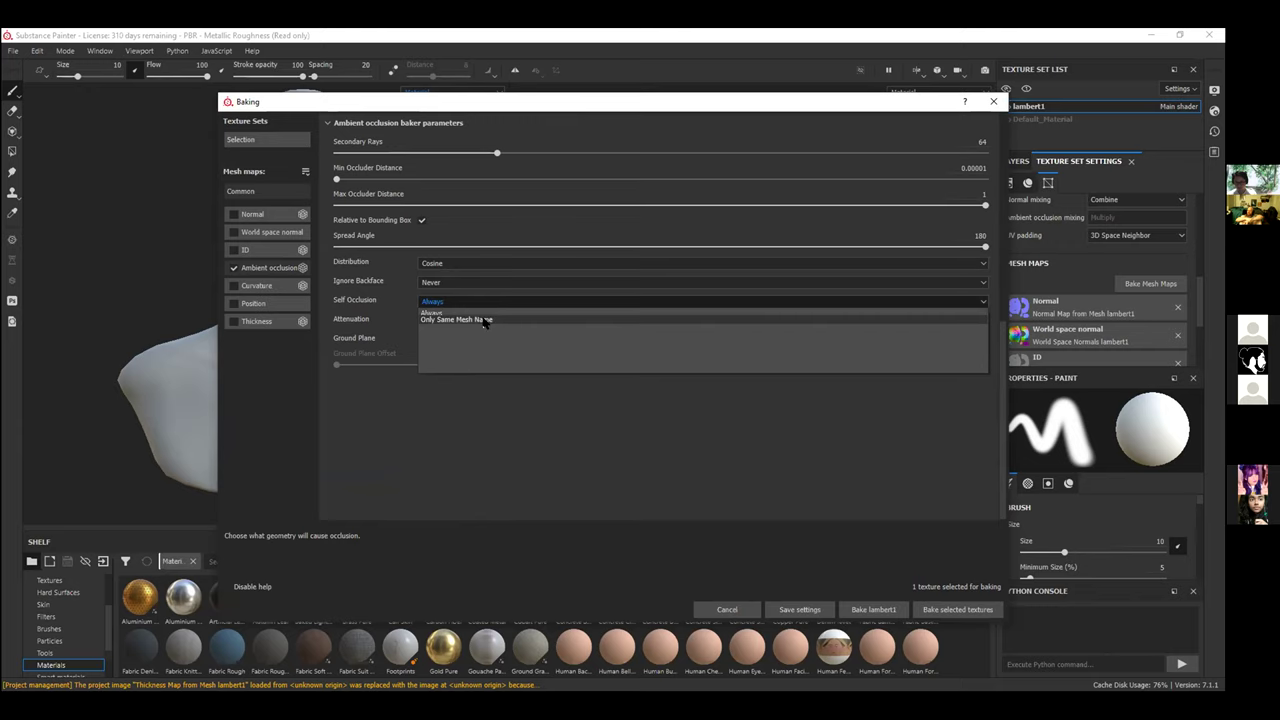
click(492, 320)
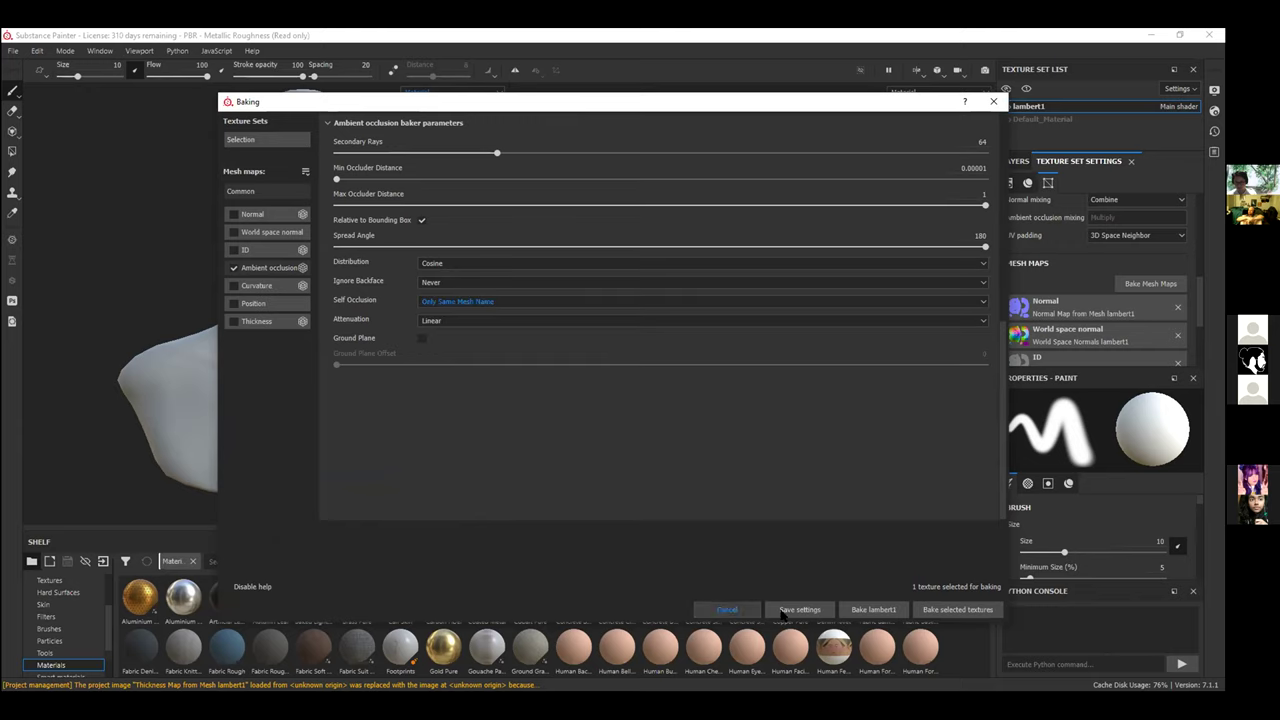
click(916, 607)
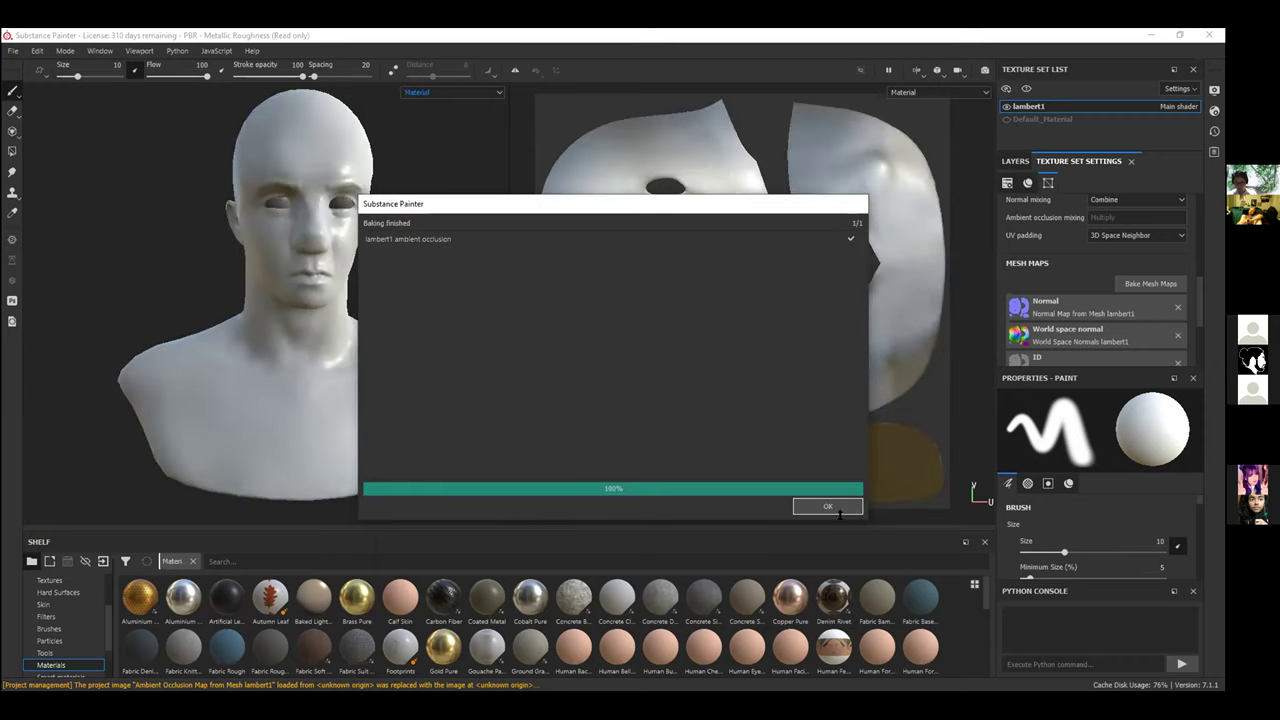
click(827, 506)
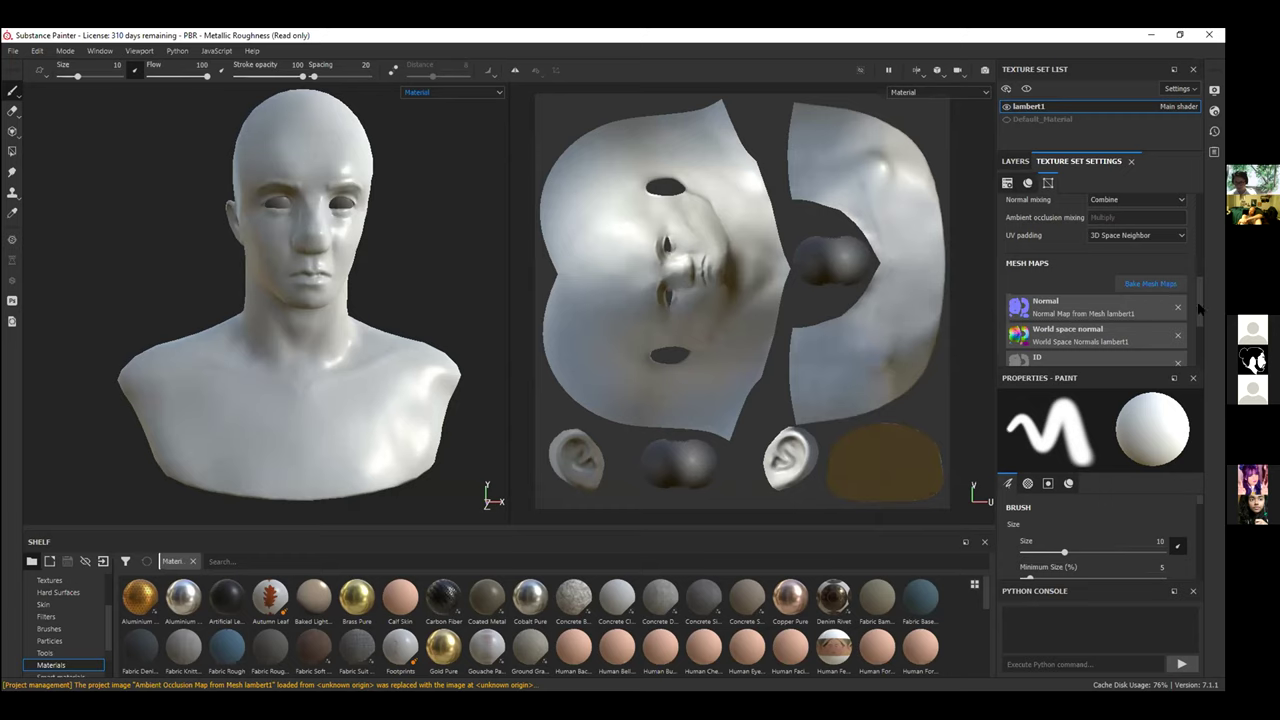
Remove the ambient occlusion map from lambert1's assigned mesh maps.
drag(1199, 310, 1194, 333)
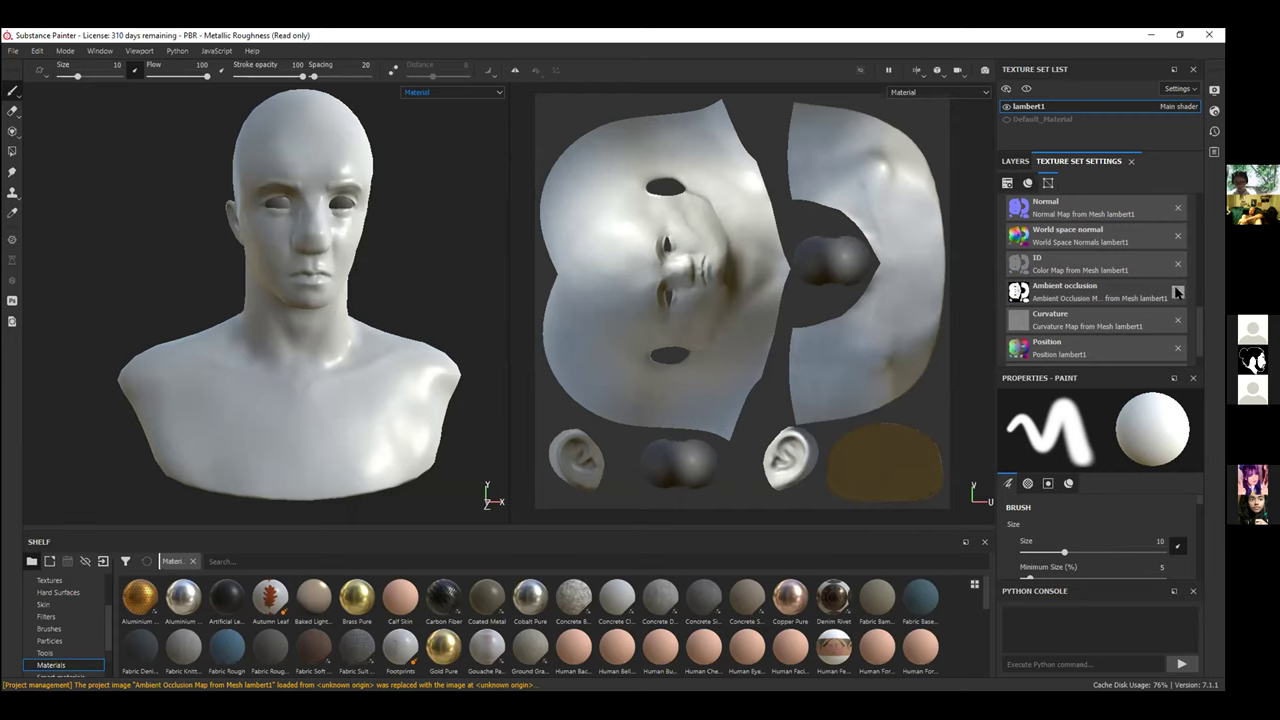
click(1177, 292)
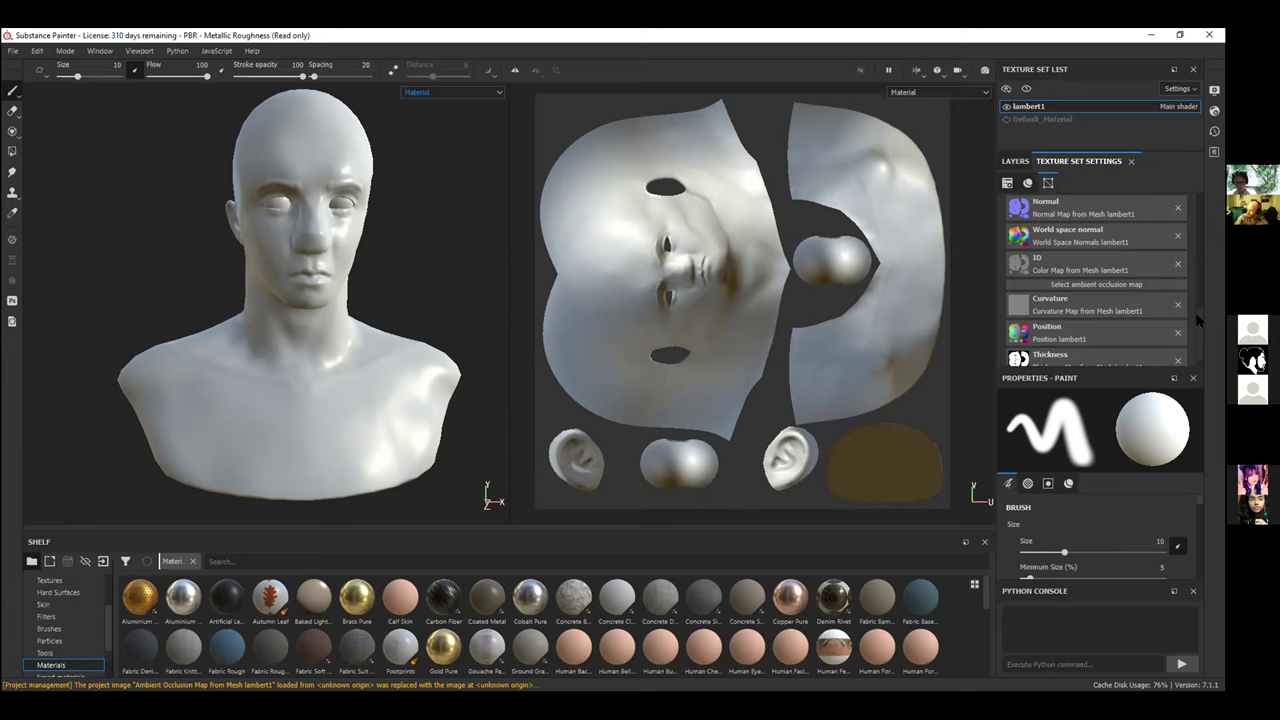
scroll(1197, 321, down, 1)
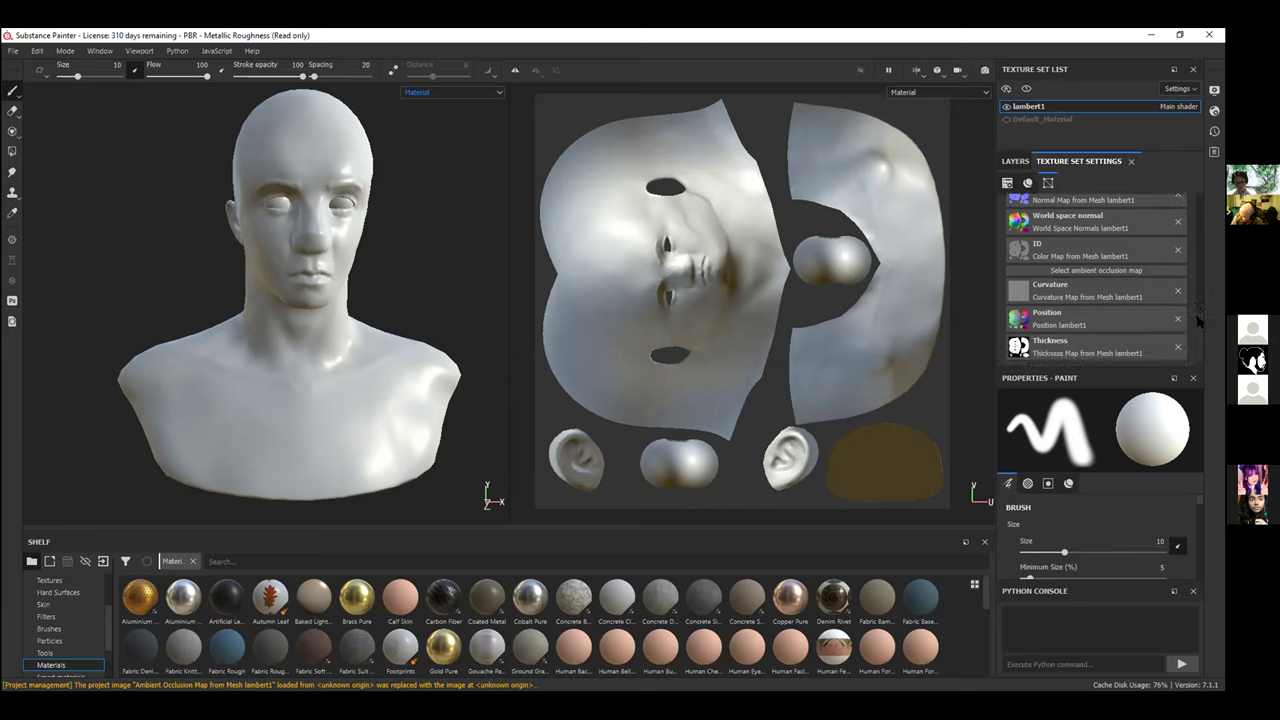
scroll(1198, 318, up, 2)
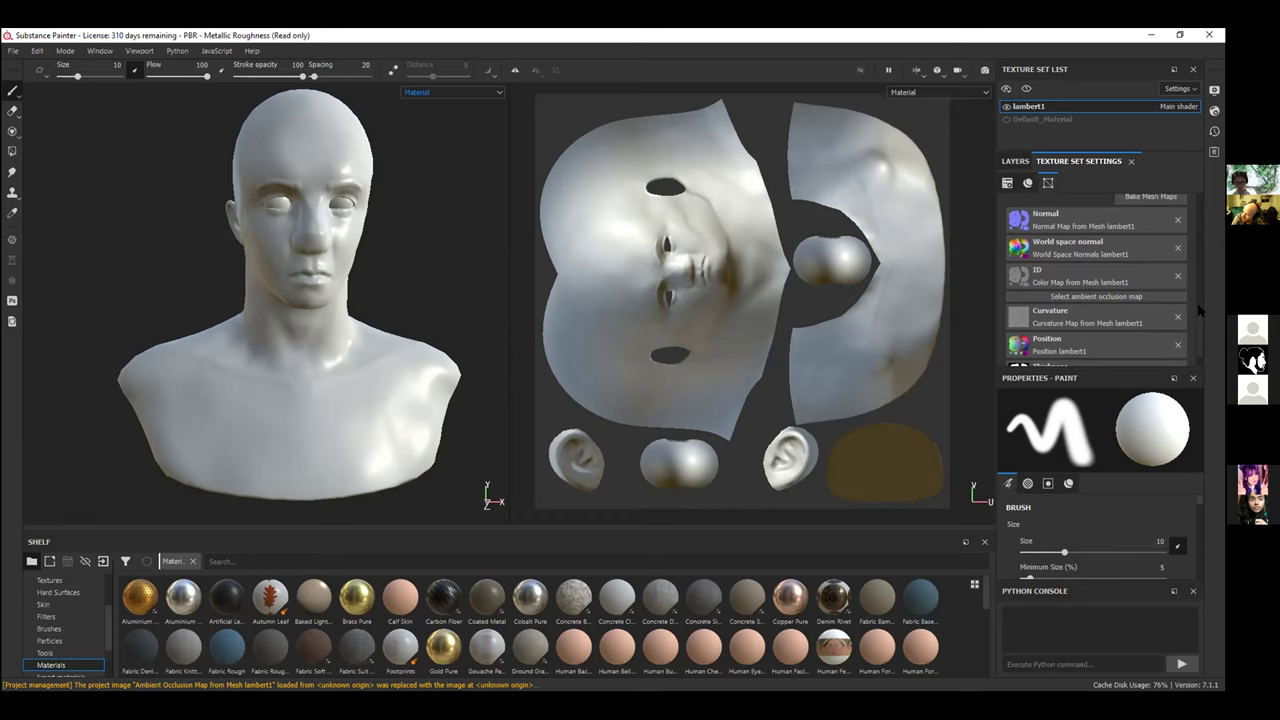
scroll(1198, 315, down, 2)
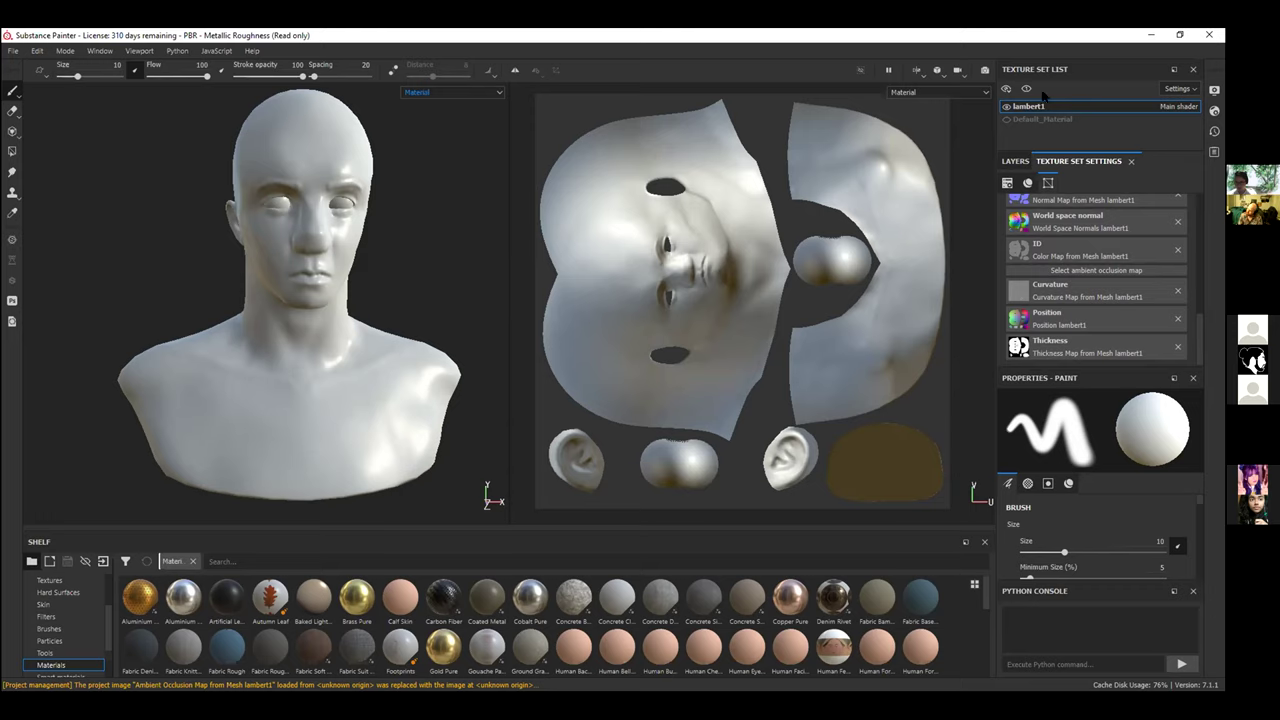
Add a fill layer above Layer 1 and keep only its color channel active.
click(1015, 161)
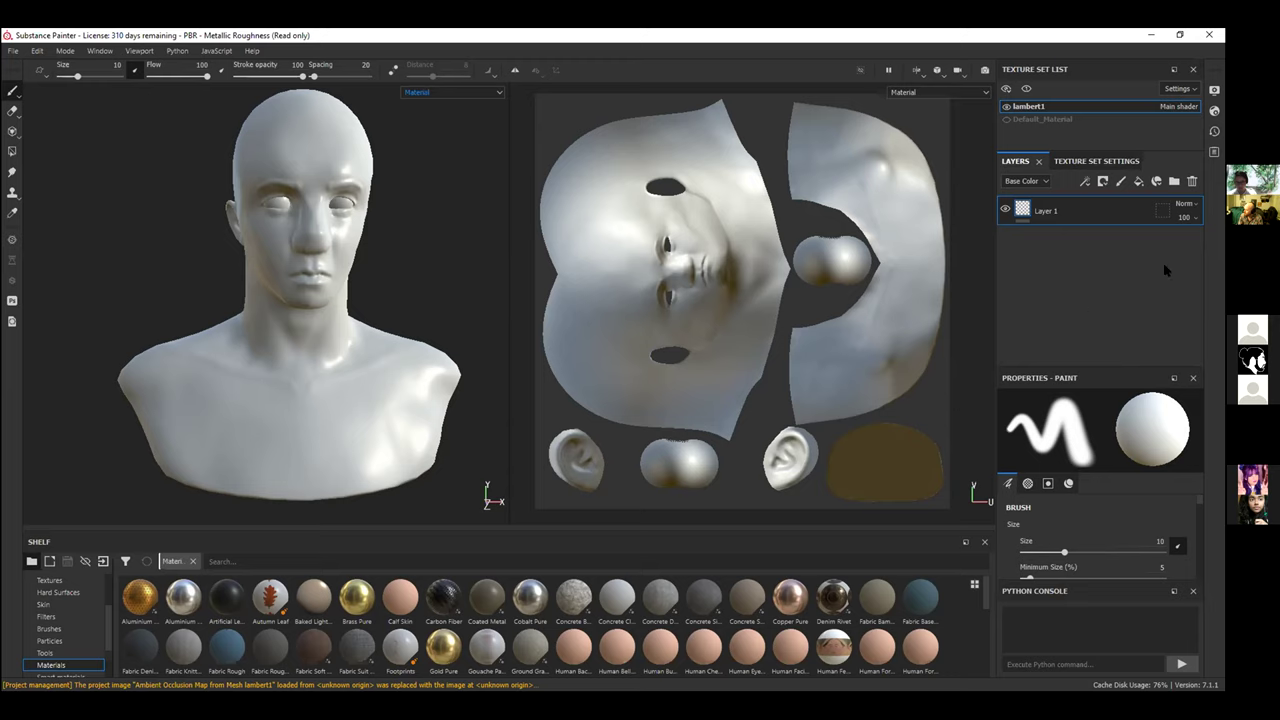
click(1139, 181)
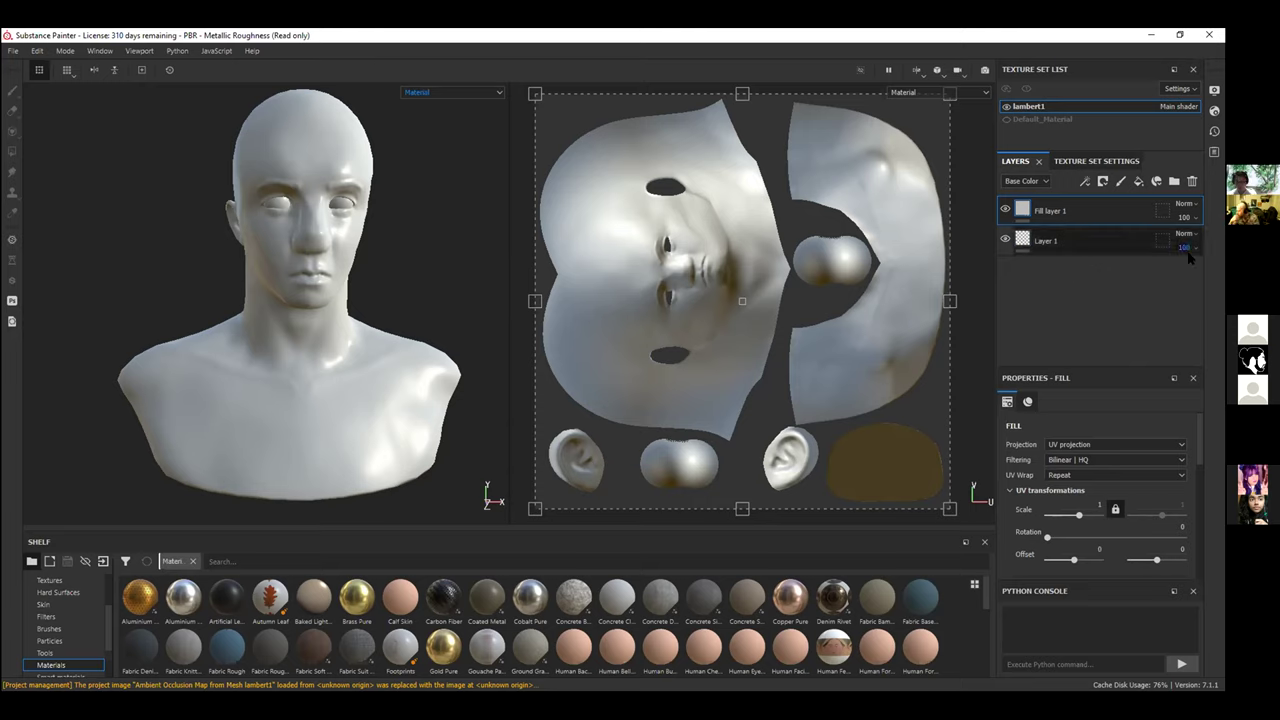
scroll(1196, 440, down, 1)
drag(1196, 440, 1188, 496)
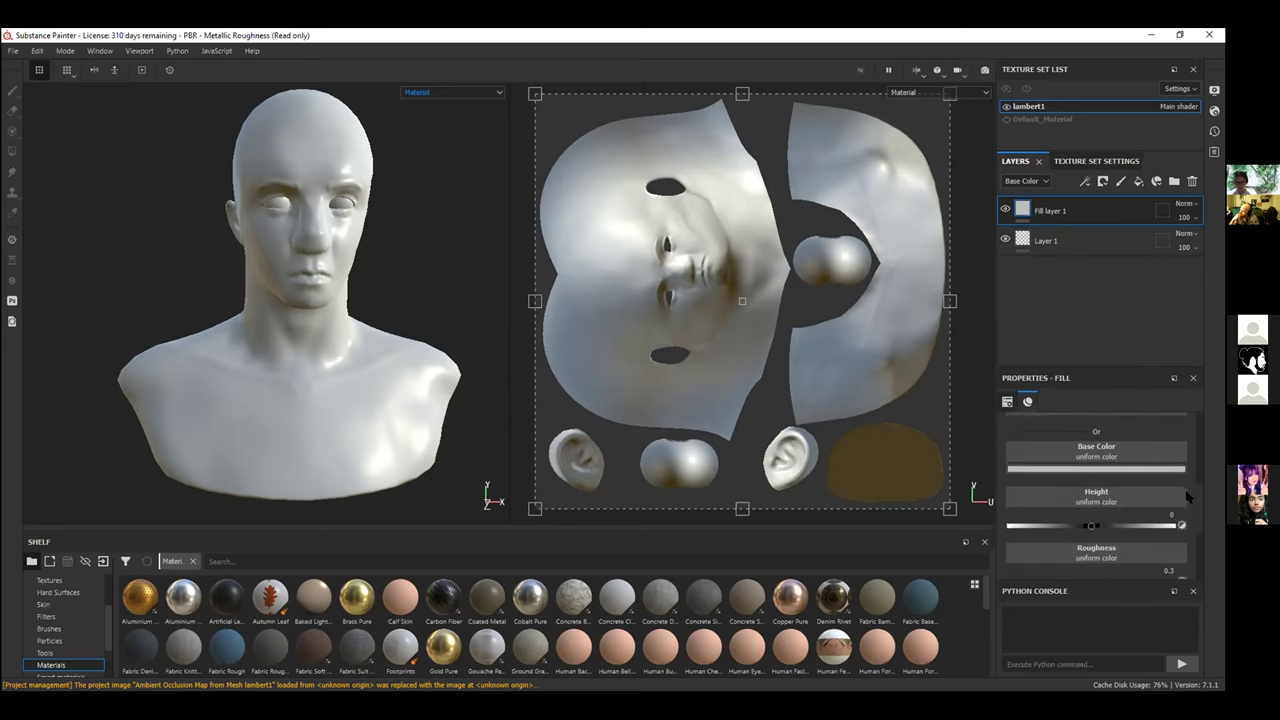
scroll(1188, 496, up, 5)
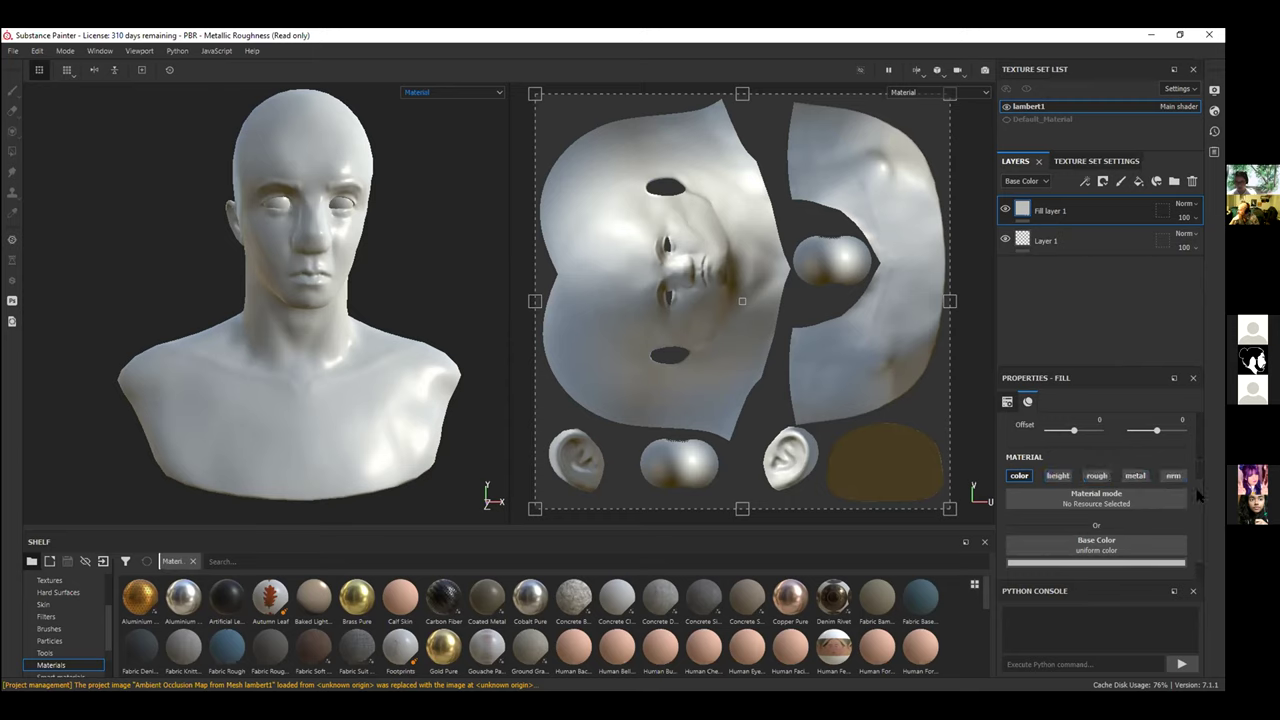
Assign the lambert1 Ambient Occlusion Map from Mesh as the new fill layer's base color.
click(1146, 539)
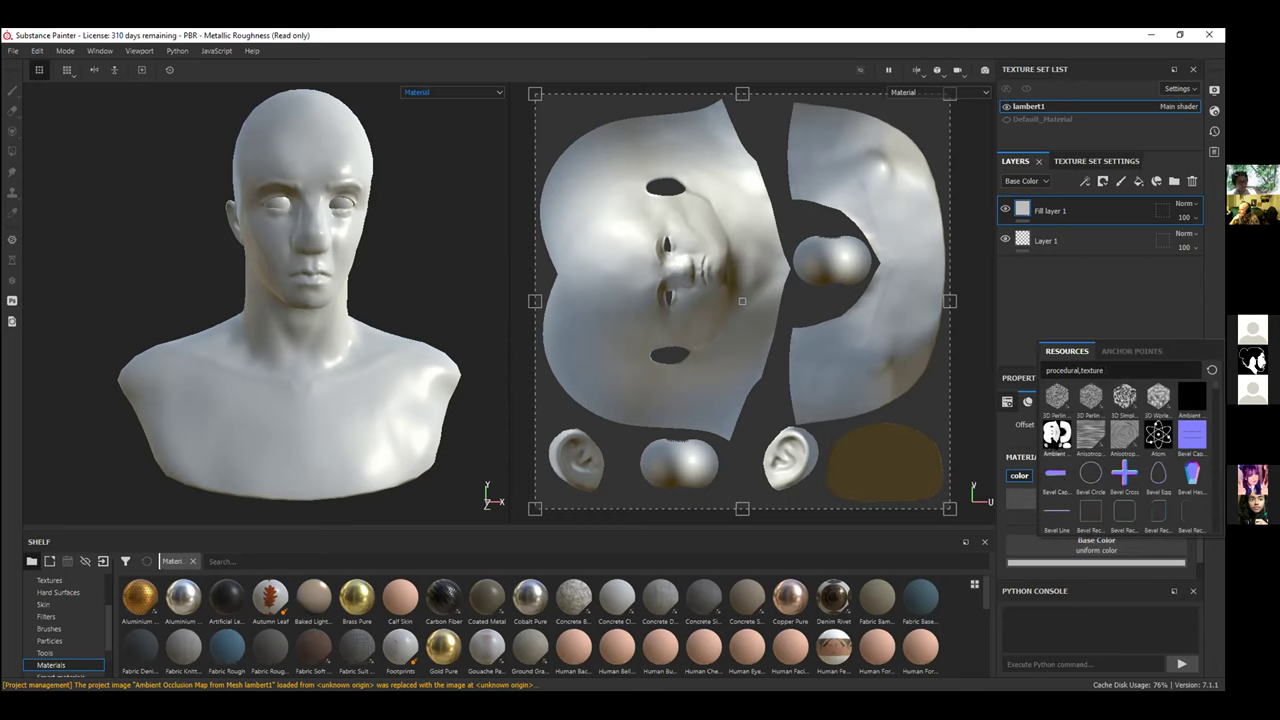
mouse_move(1057, 433)
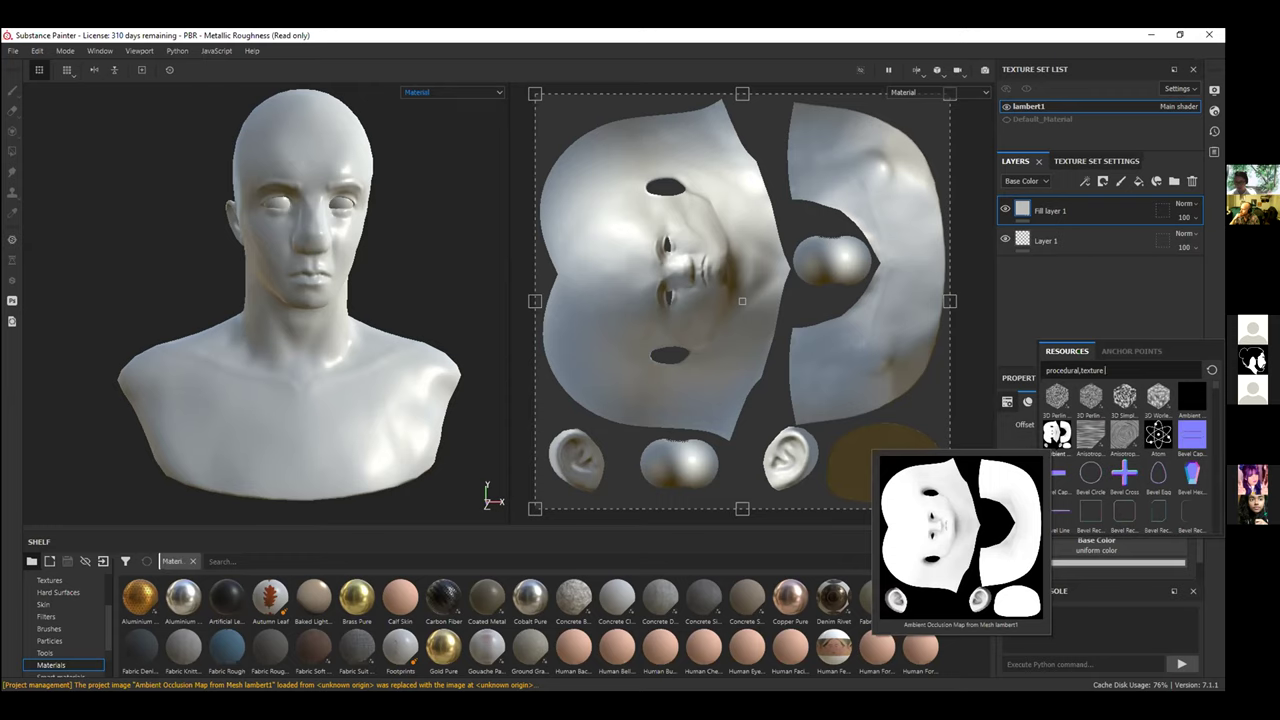
click(1051, 434)
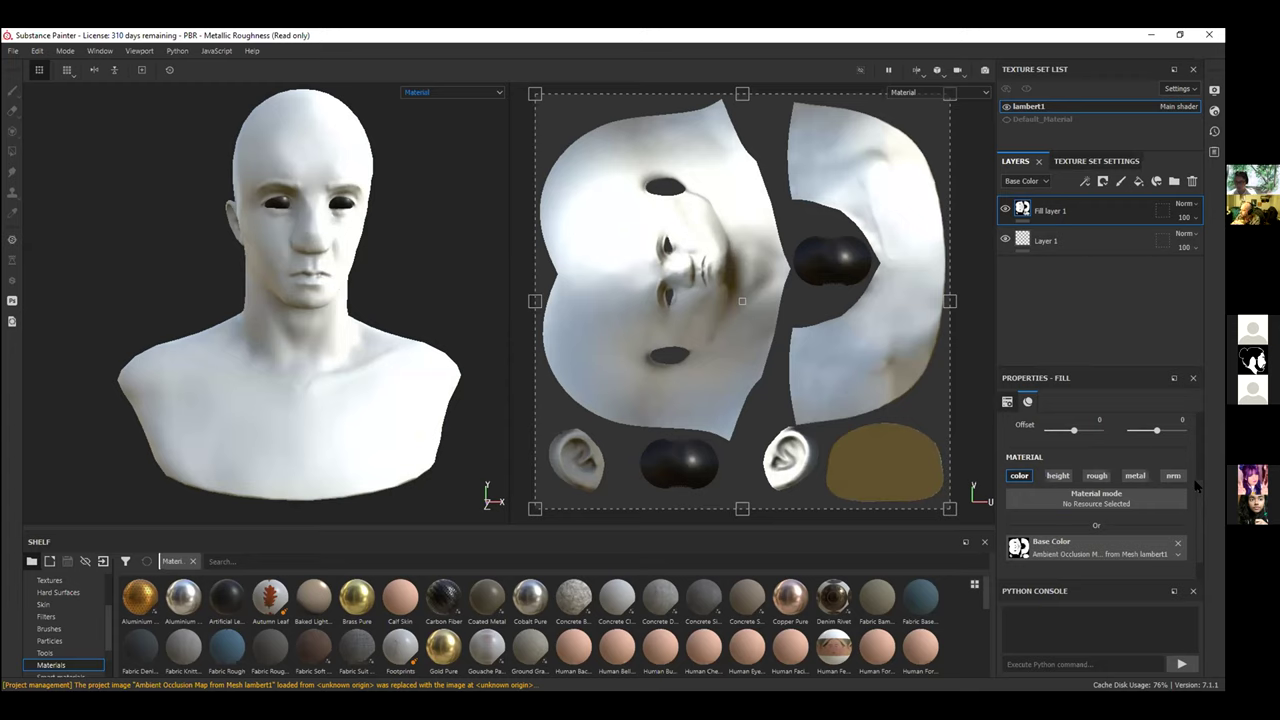
scroll(1196, 485, down, 1)
scroll(1195, 495, up, 1)
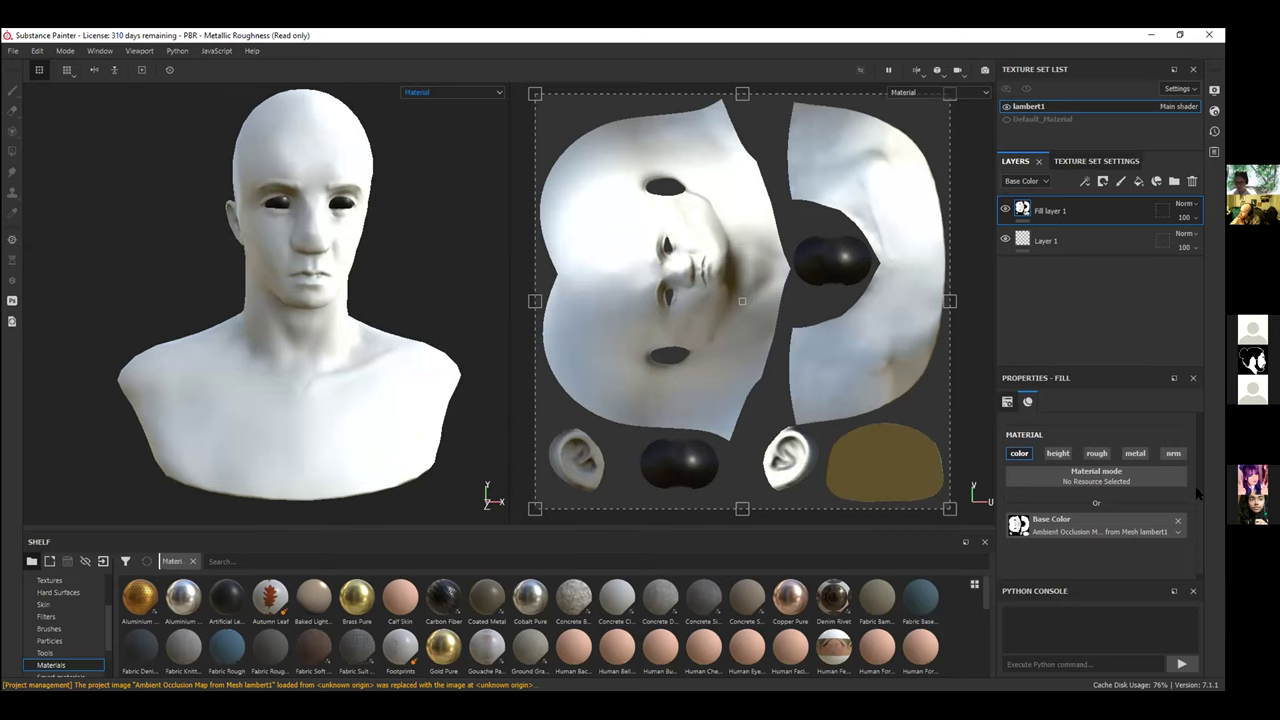
scroll(1197, 493, up, 1)
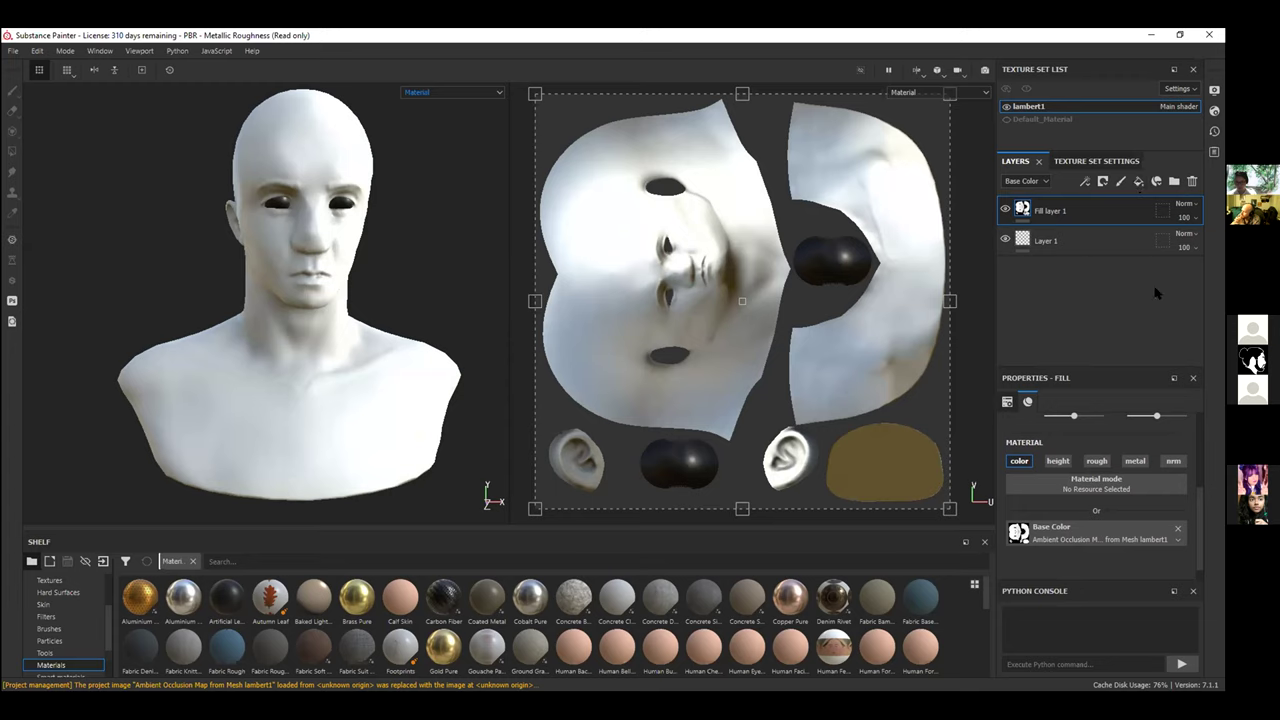
Add a second fill layer above the ambient occlusion fill layer and keep only its color channel active.
click(1139, 183)
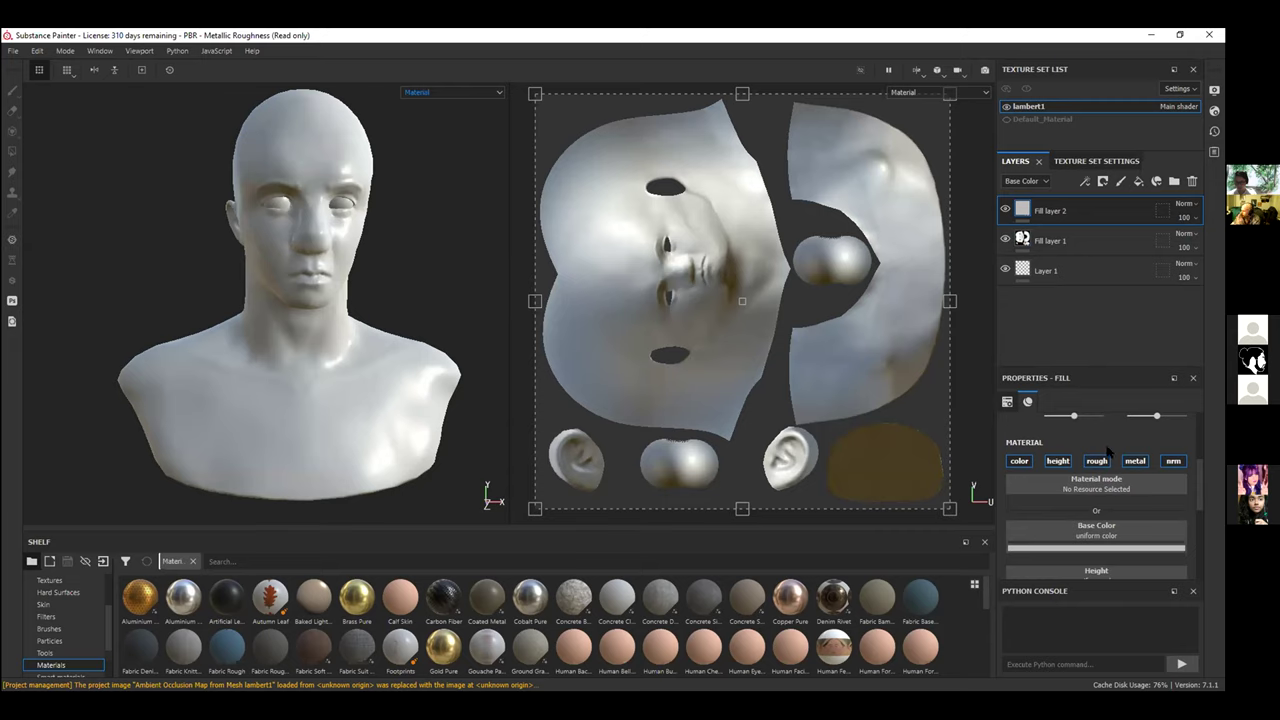
click(1058, 461)
click(1097, 461)
click(1135, 461)
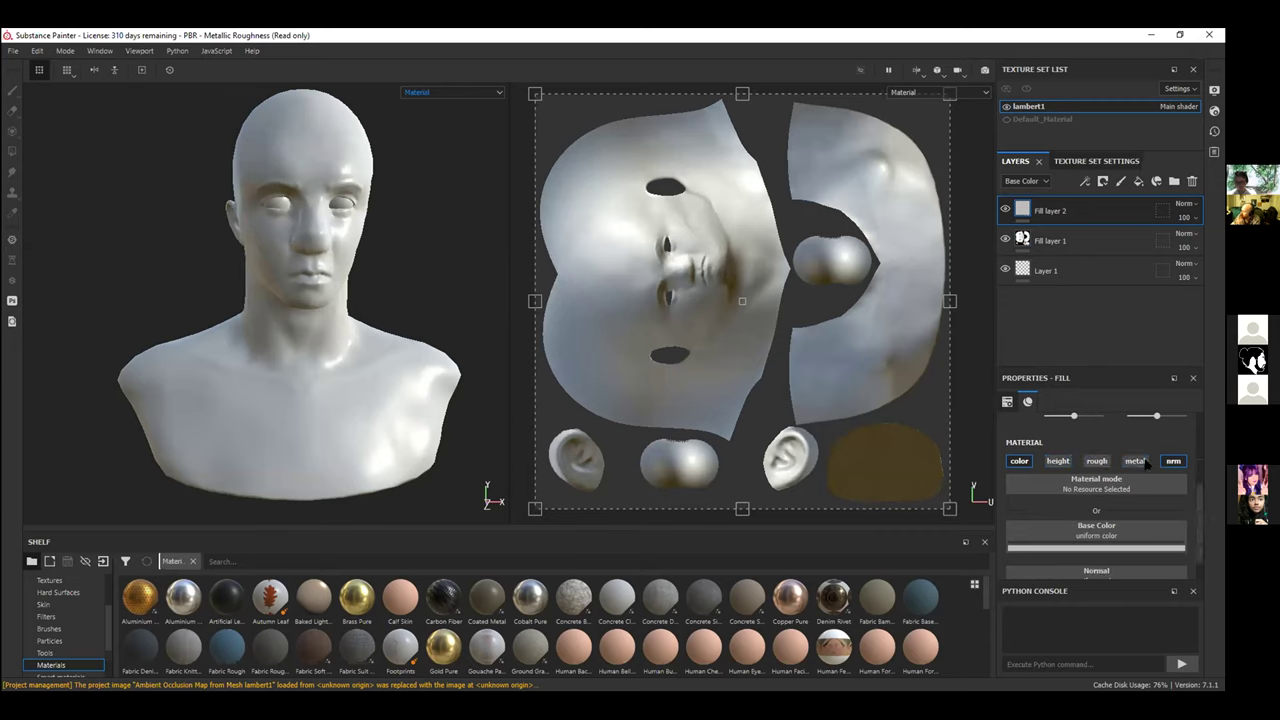
click(1173, 461)
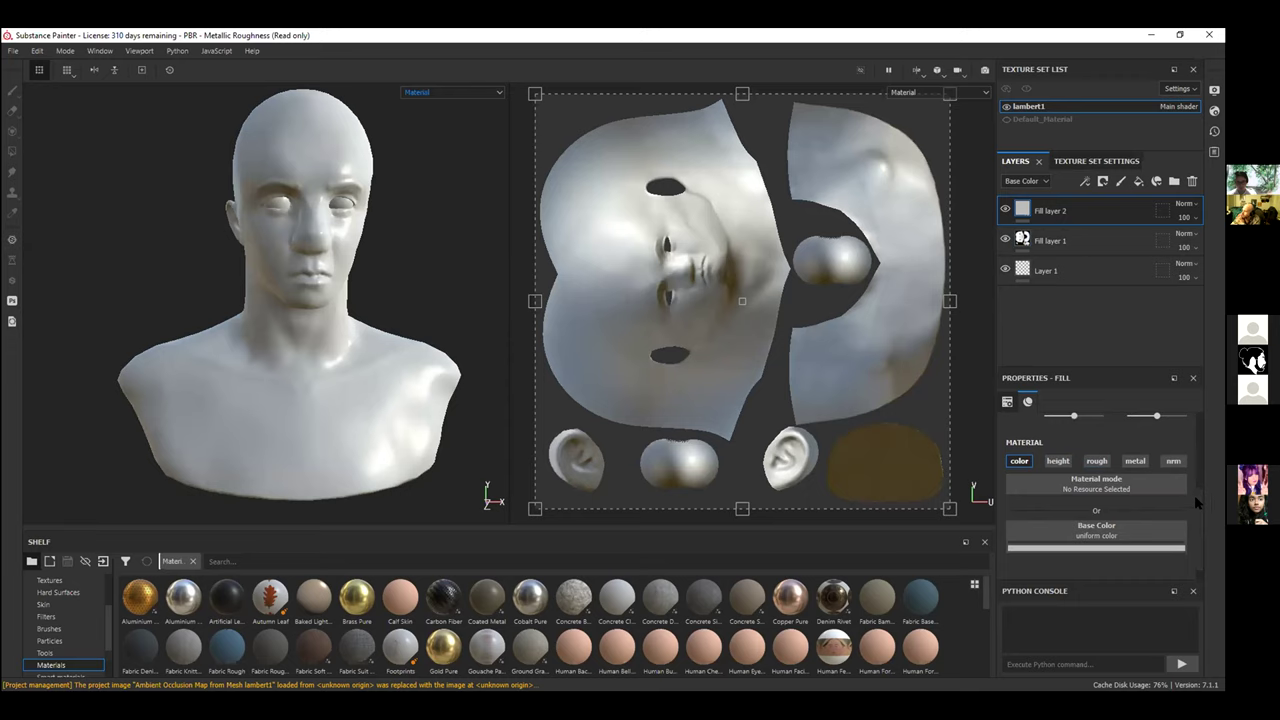
Set Fill layer 2's uniform base color to pure white (ffffff).
scroll(1194, 498, down, 1)
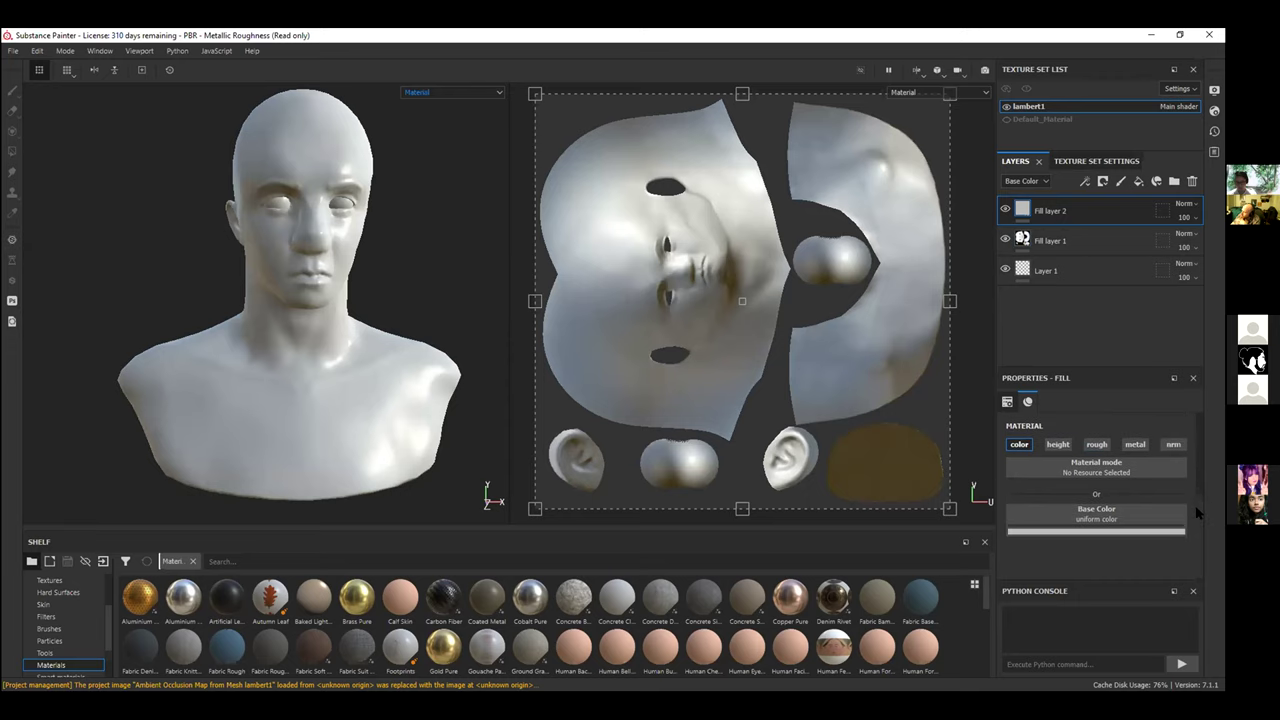
click(1156, 515)
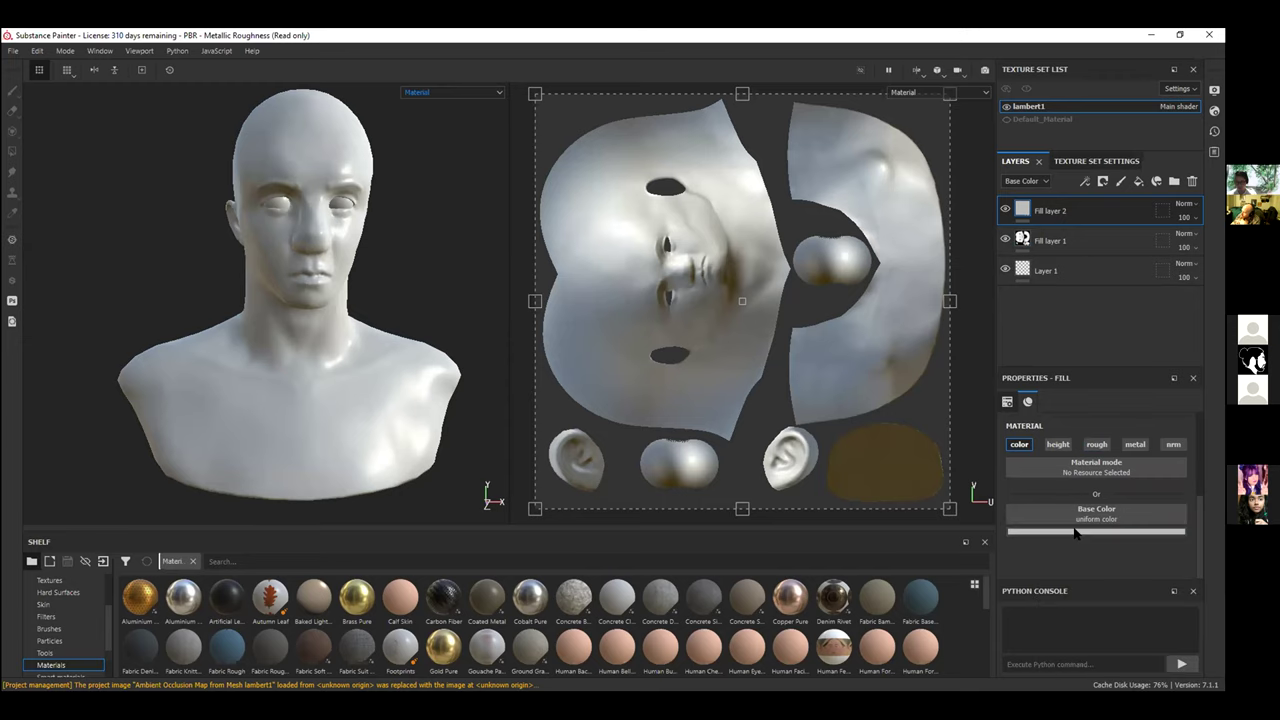
click(1075, 532)
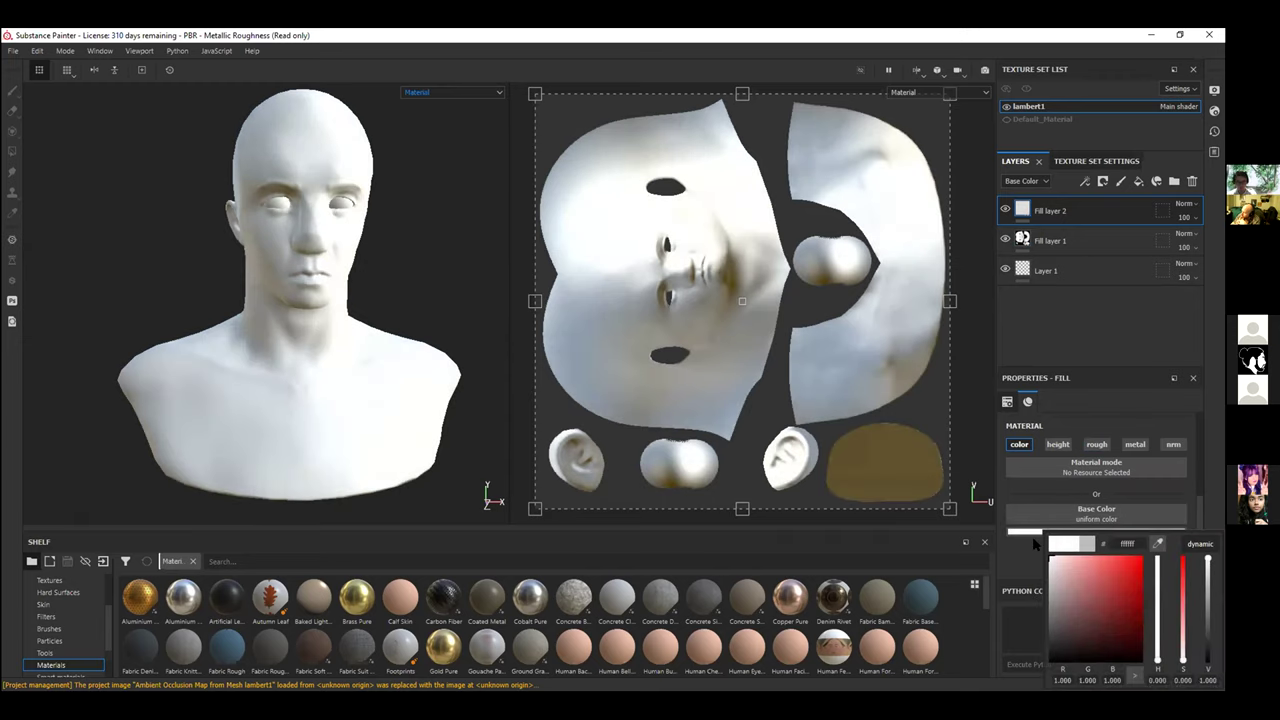
click(1116, 494)
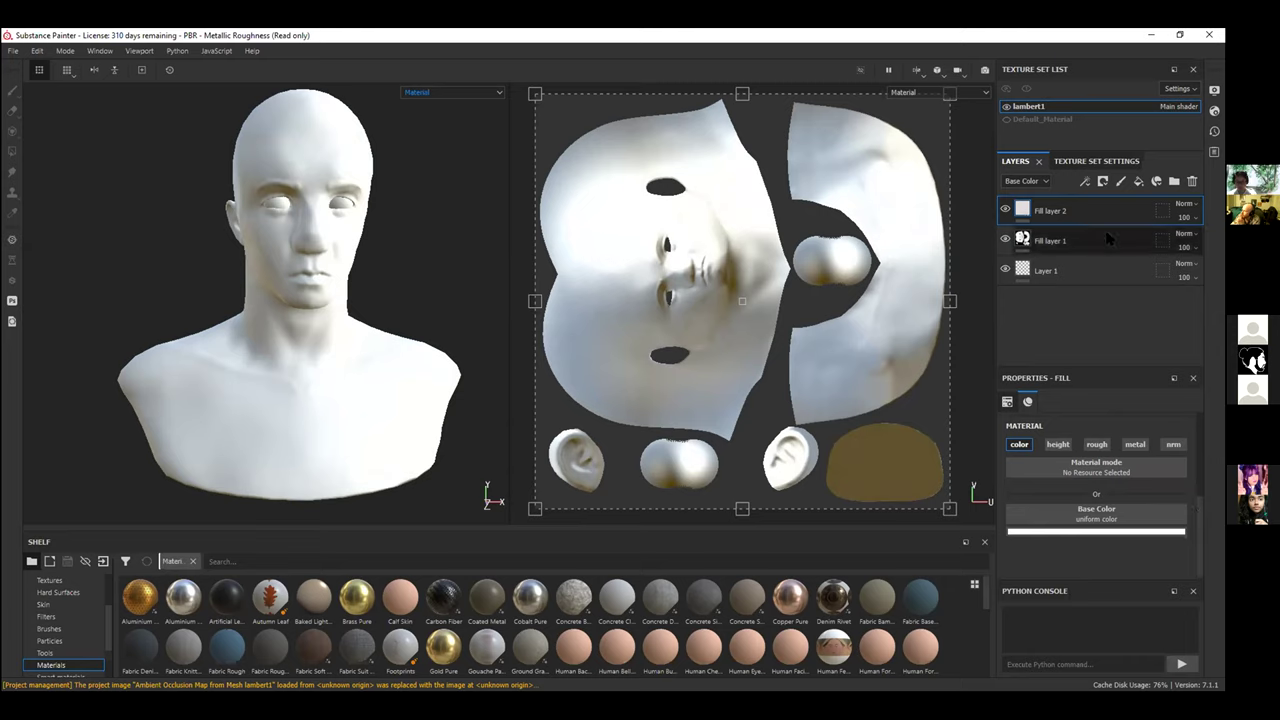
Add a black mask to Fill layer 2 and fill both eye UV islands in it using Polygon Fill in UV chunk mode.
right_click(1052, 215)
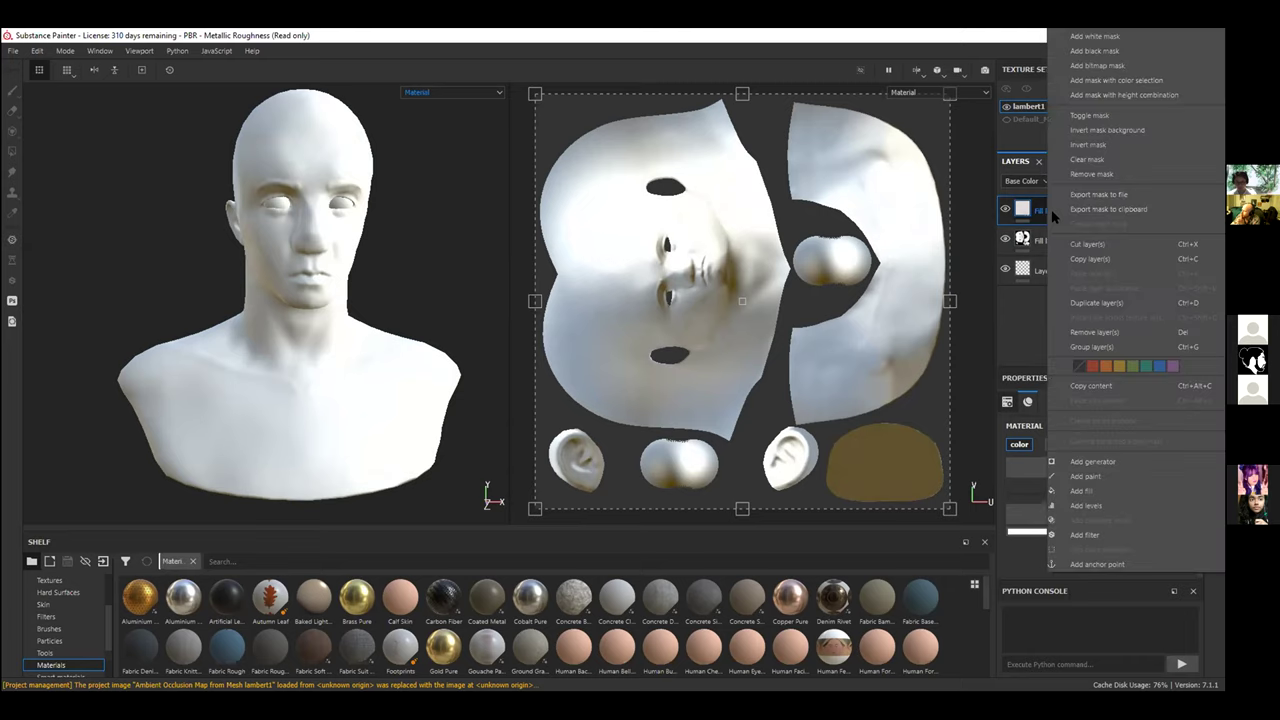
click(1095, 51)
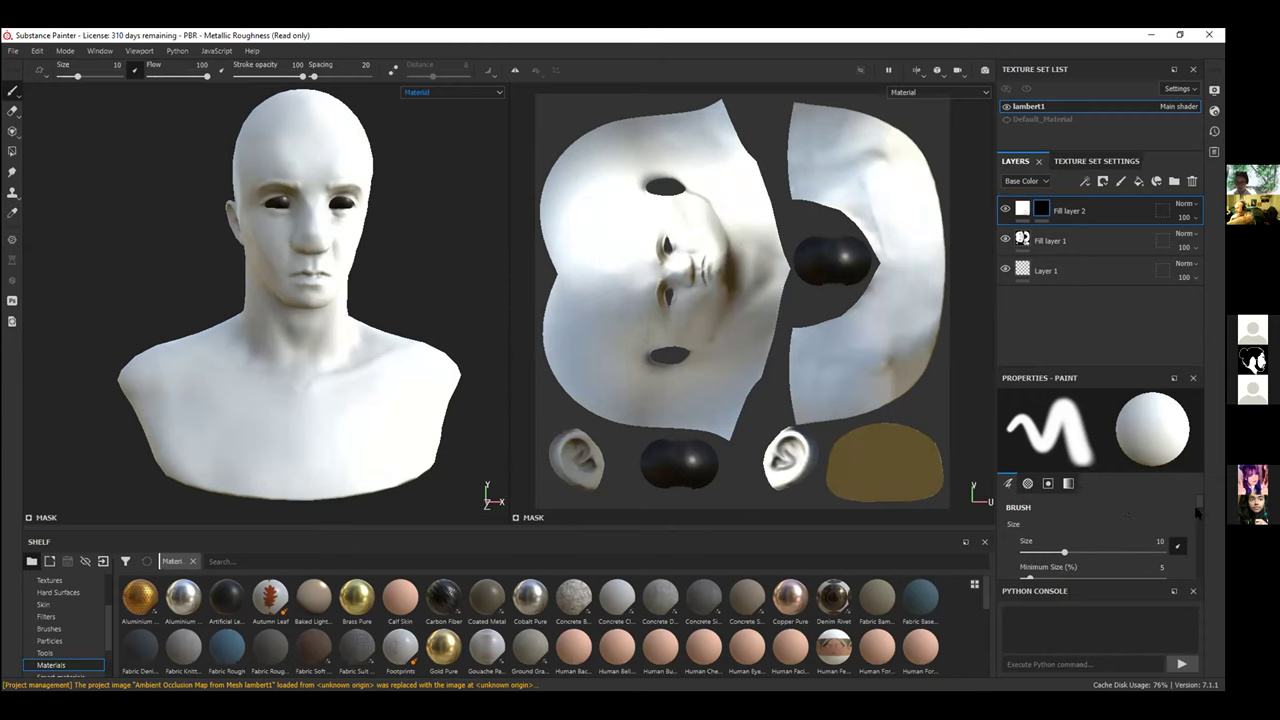
click(12, 150)
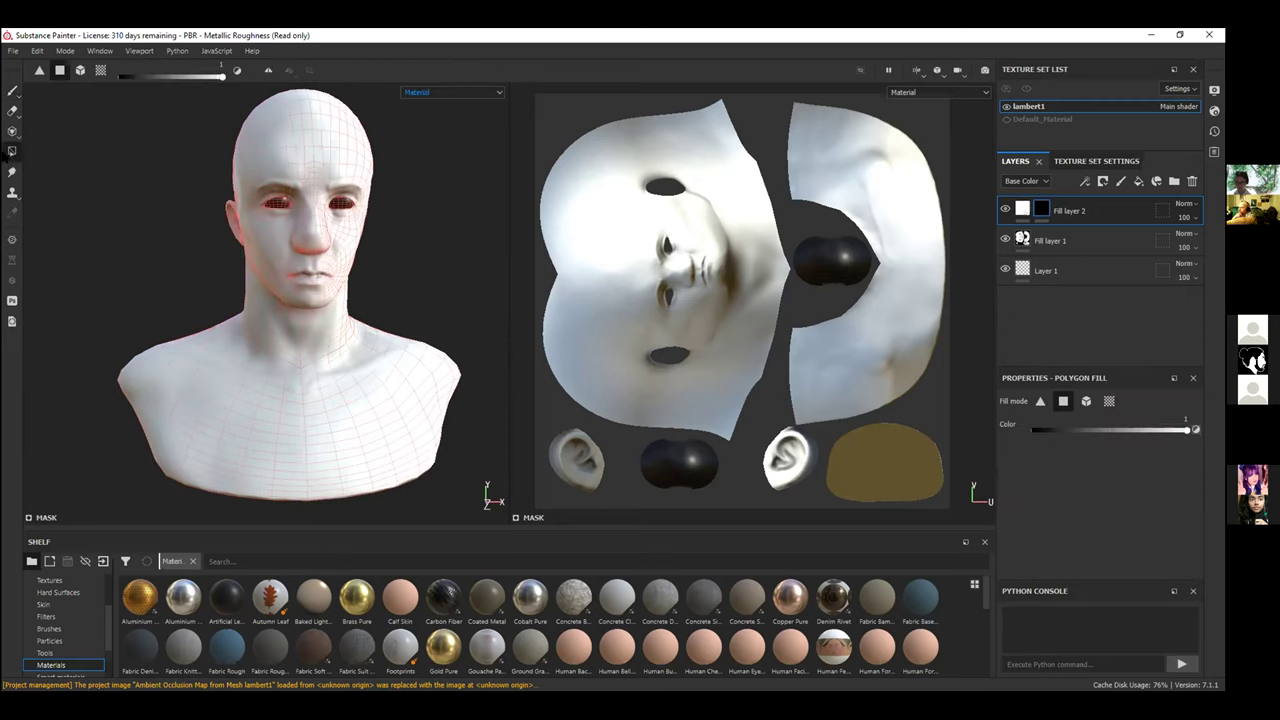
click(98, 71)
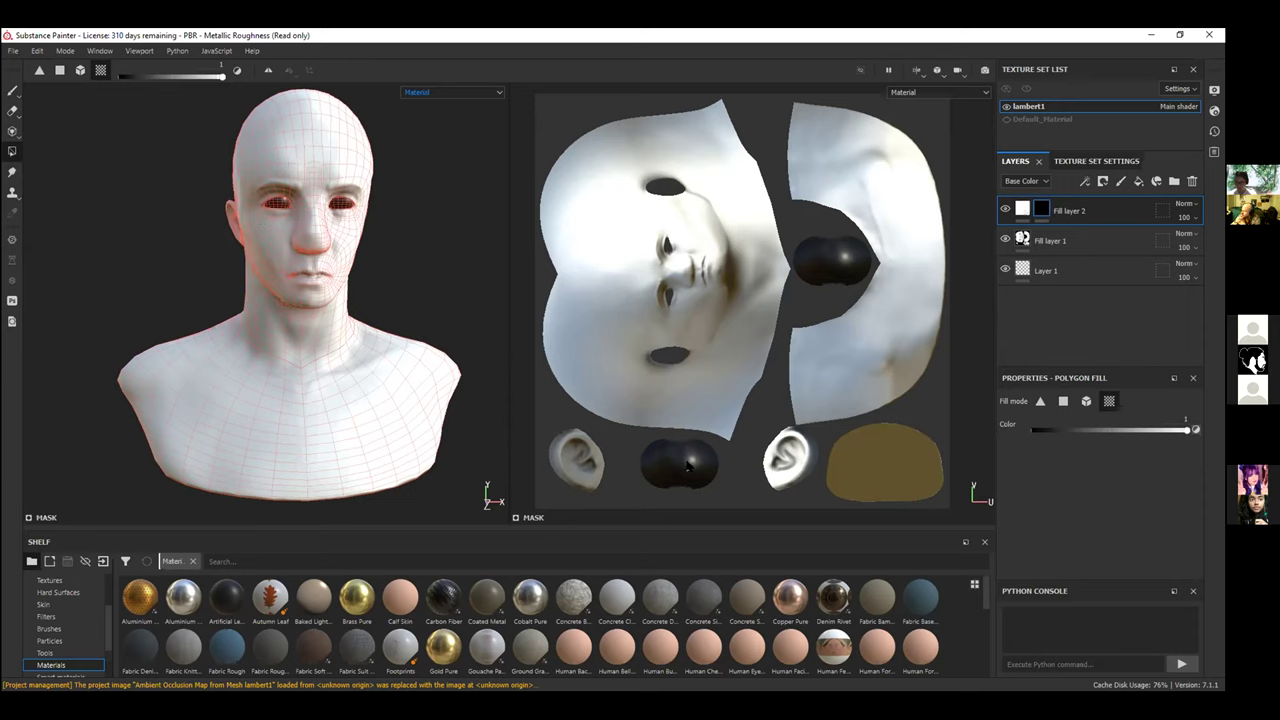
click(687, 465)
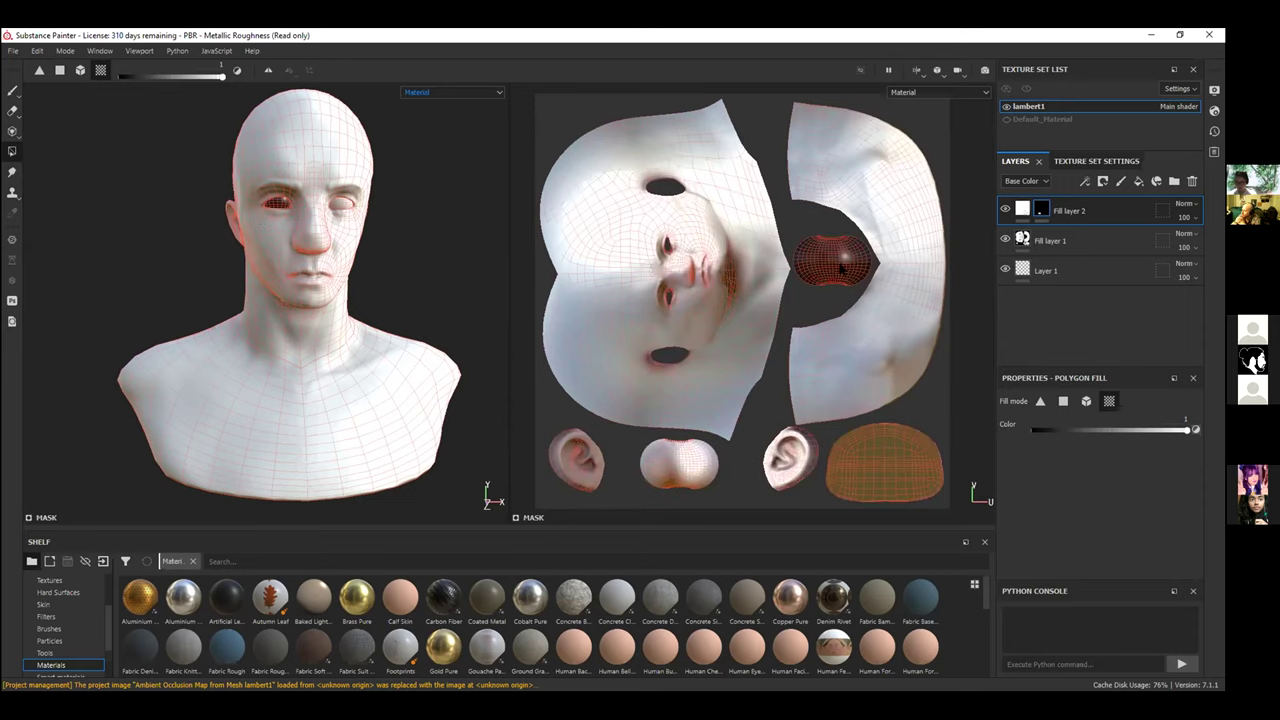
click(842, 268)
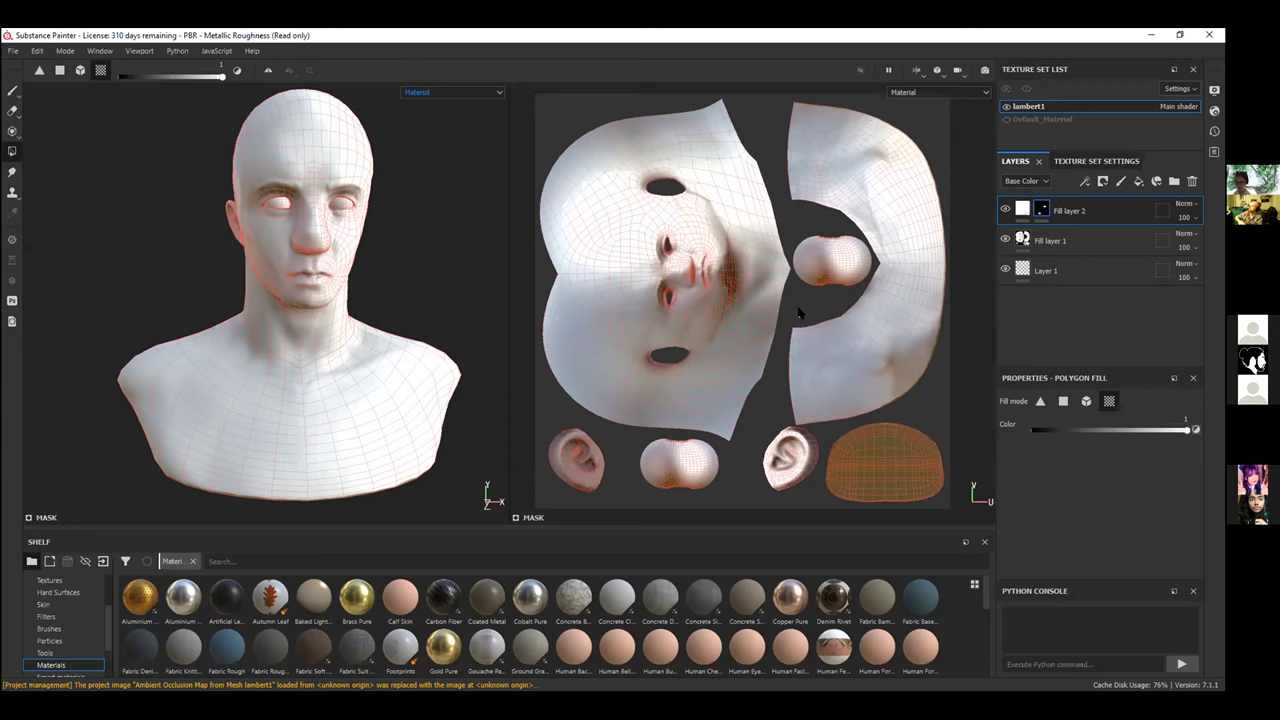
Group Fill layer 1 and Fill layer 2 into a folder and set the folder's blending mode to Multiply.
double_click(1070, 211)
shift+click(1070, 241)
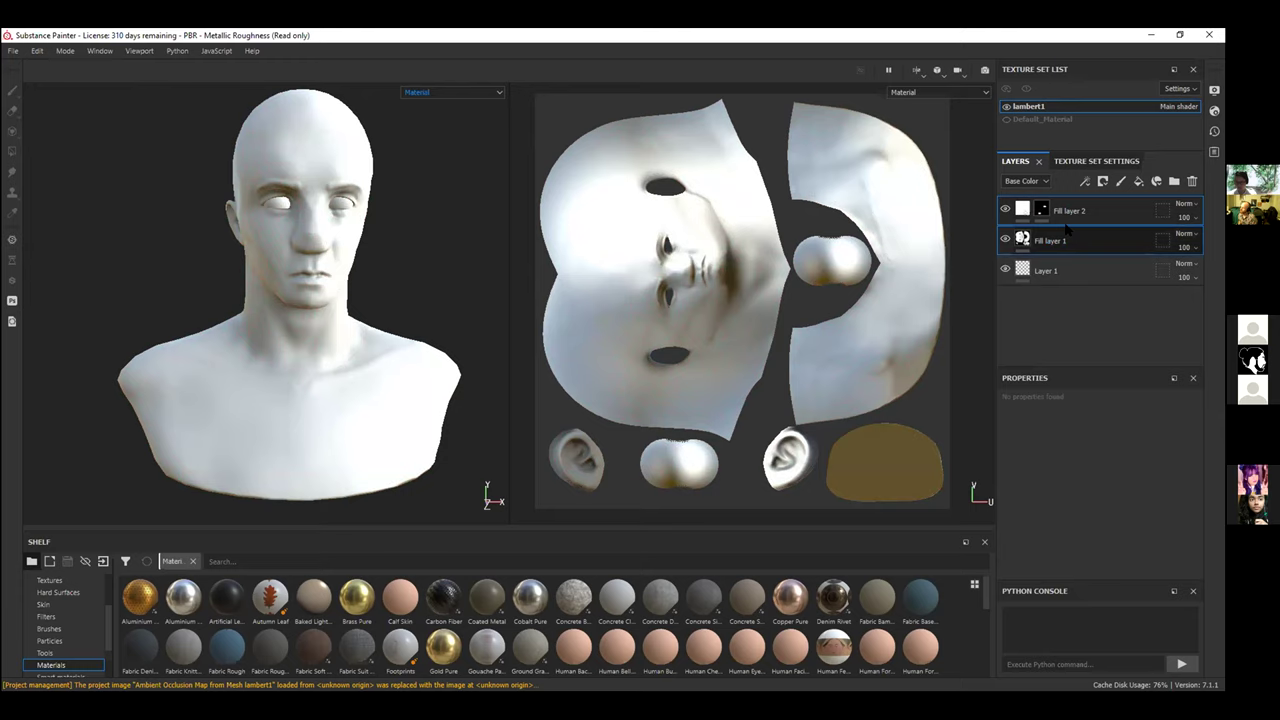
key(ctrl+g)
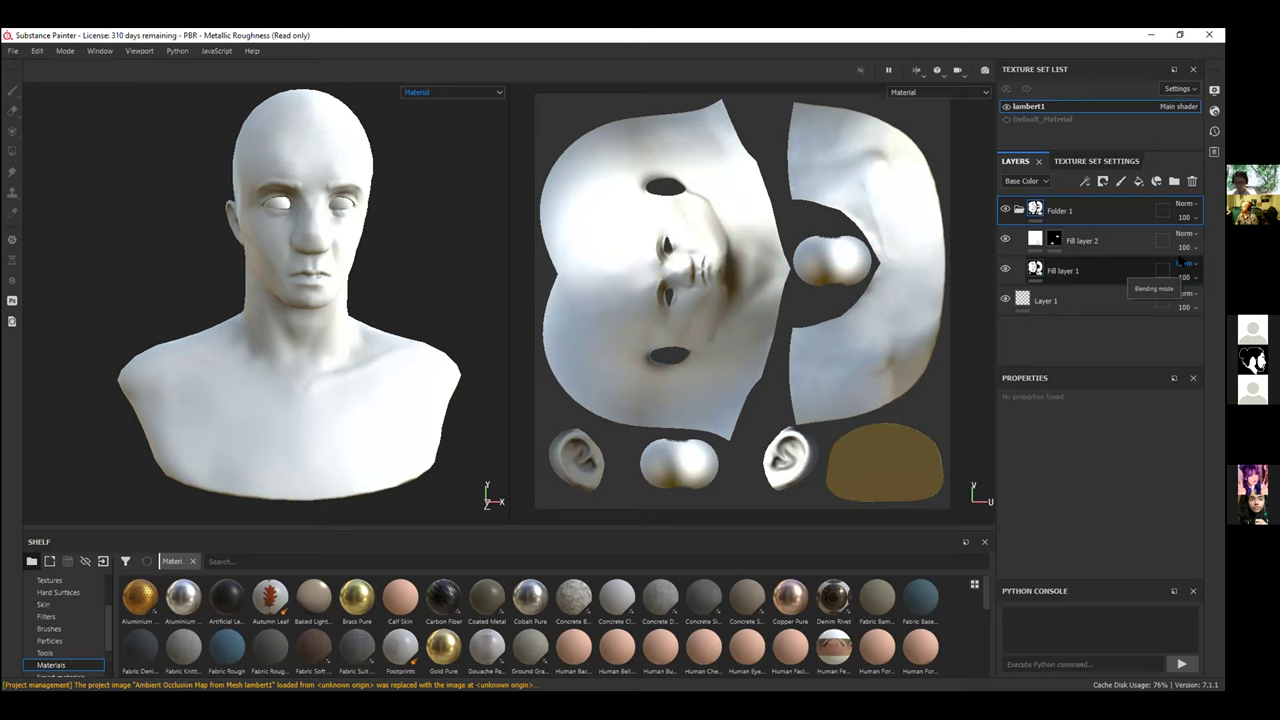
click(1185, 203)
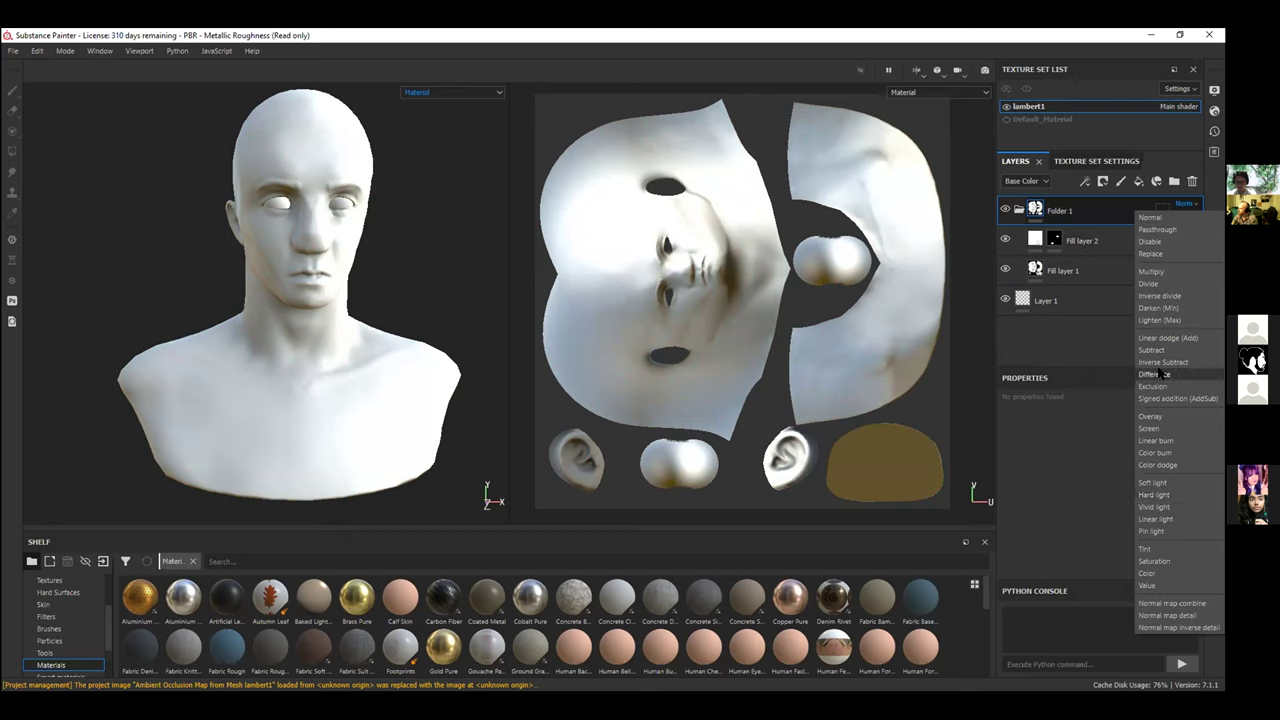
click(1155, 272)
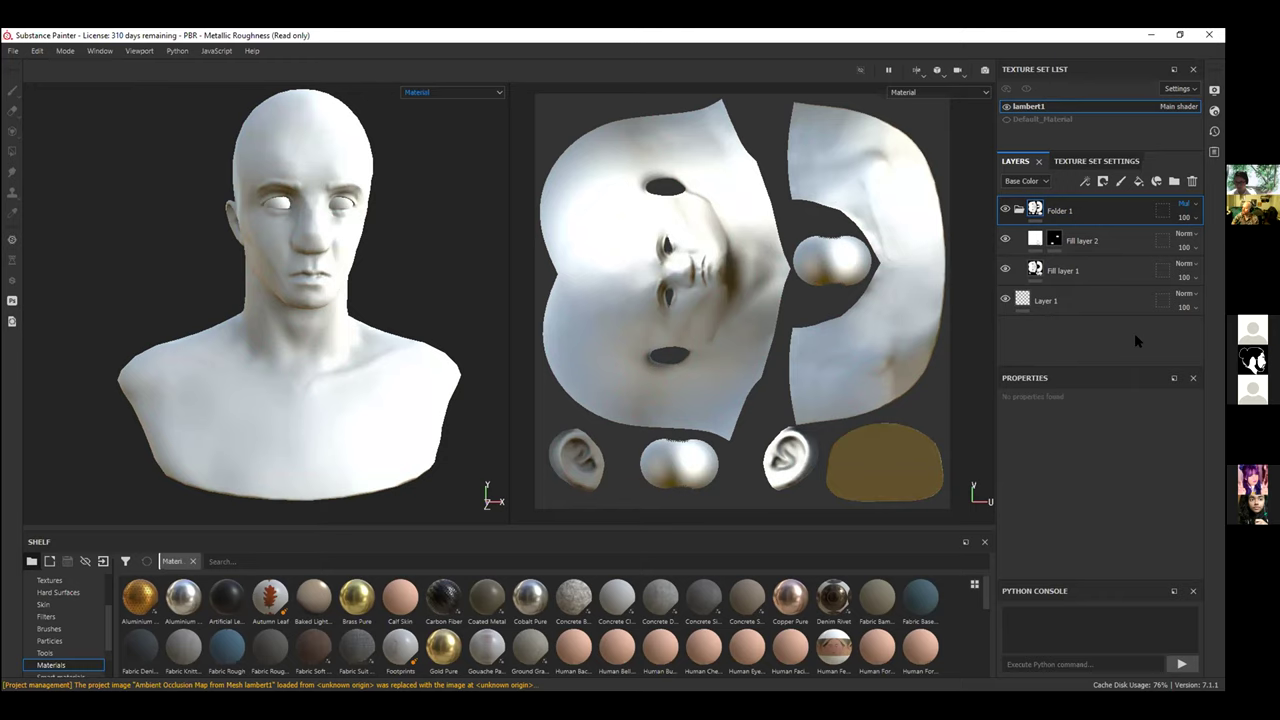
click(1005, 209)
click(1005, 209)
Add a fill layer directly above Layer 1 and apply the Human Belly Skin material to it.
click(1077, 301)
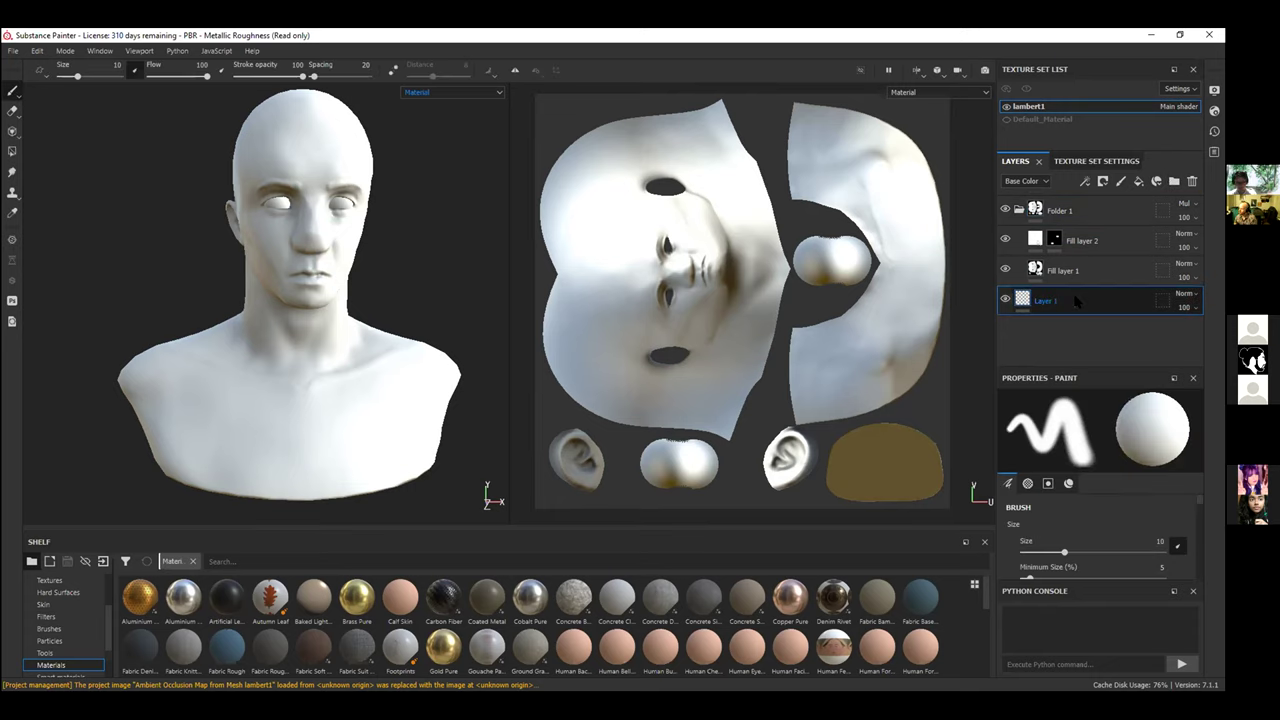
click(1138, 181)
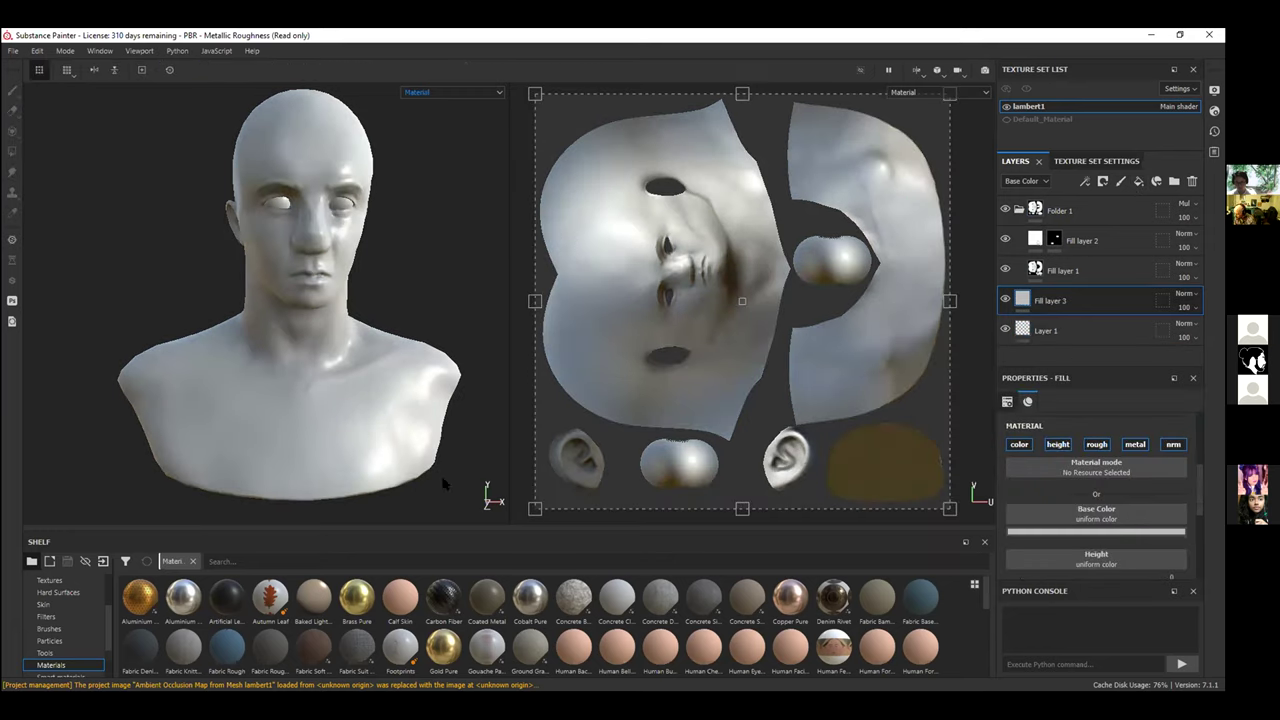
click(567, 650)
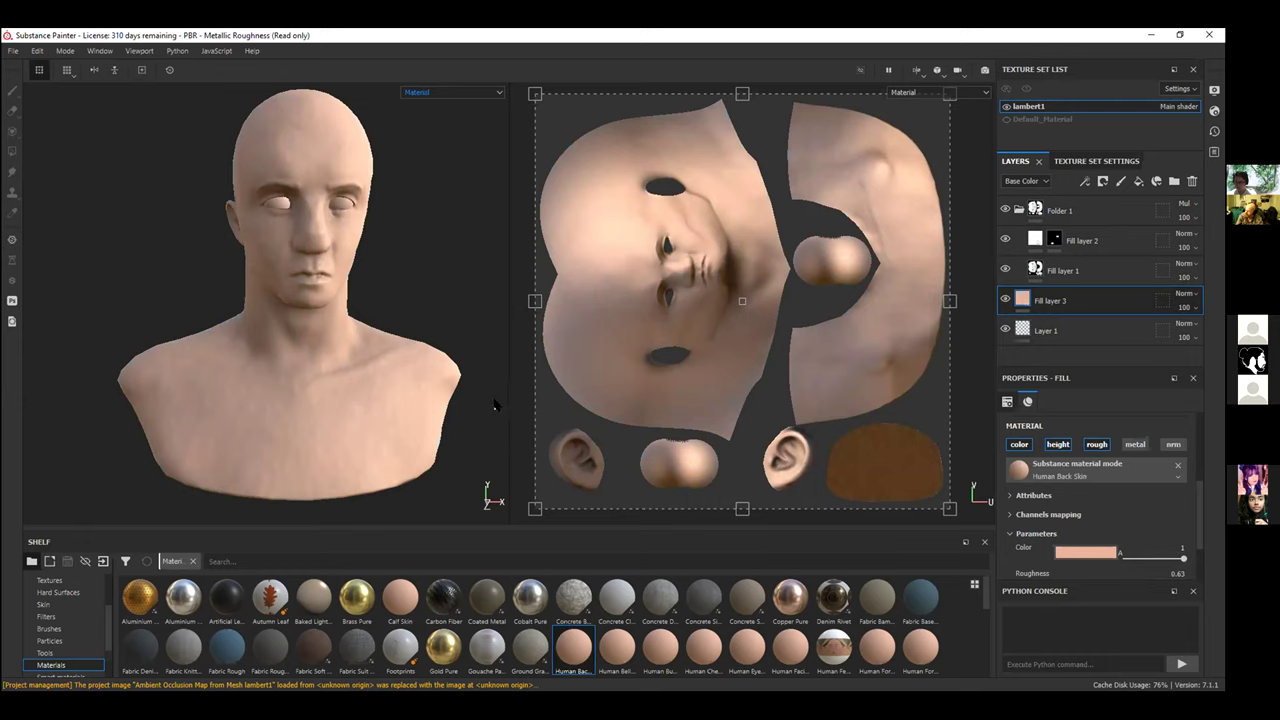
key(ctrl+z)
mouse_move(615, 660)
click(616, 658)
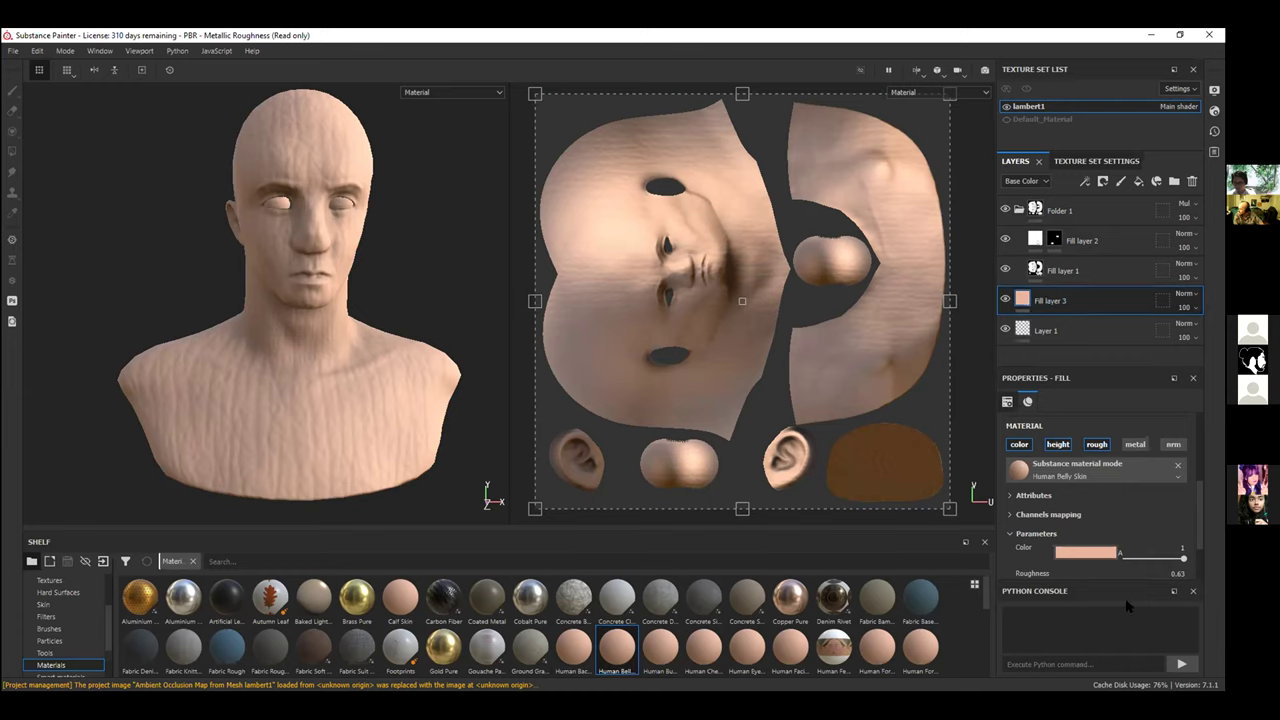
Set Fill layer 3's UV rotation to 90 and check the skin pattern on the back of the bust.
scroll(1197, 485, down, 1)
scroll(1196, 450, up, 4)
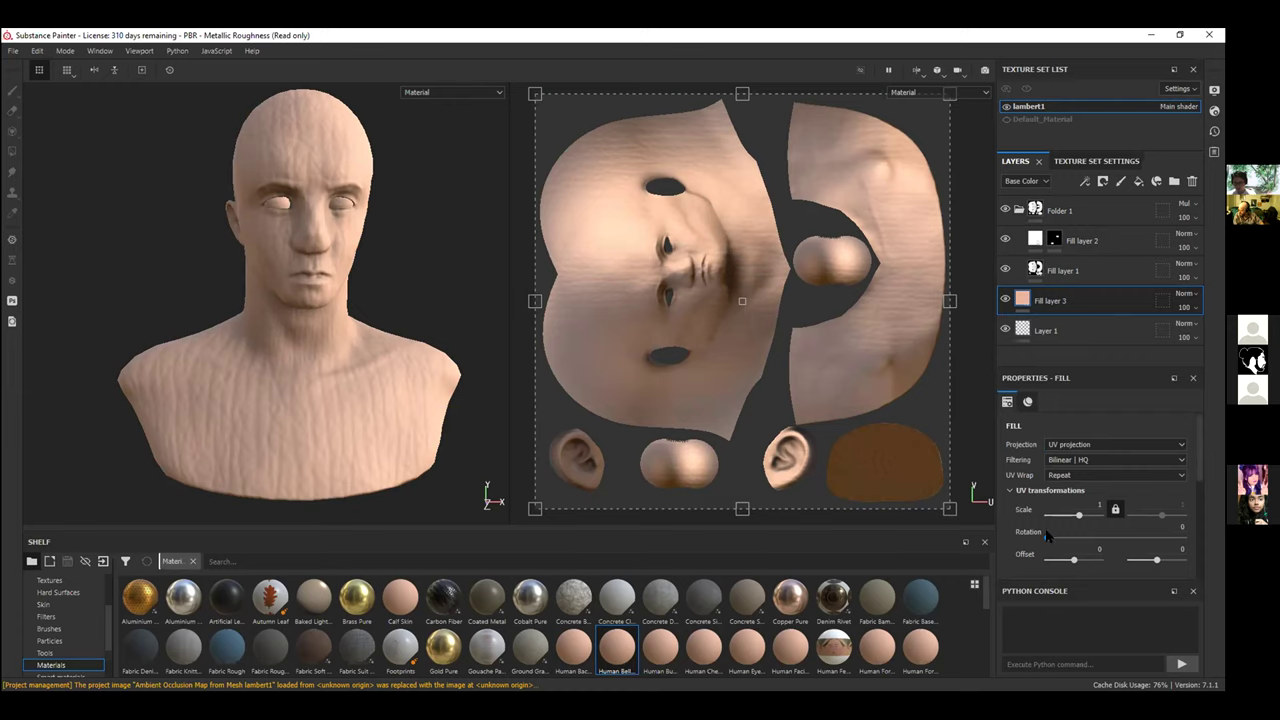
drag(1045, 537, 1081, 538)
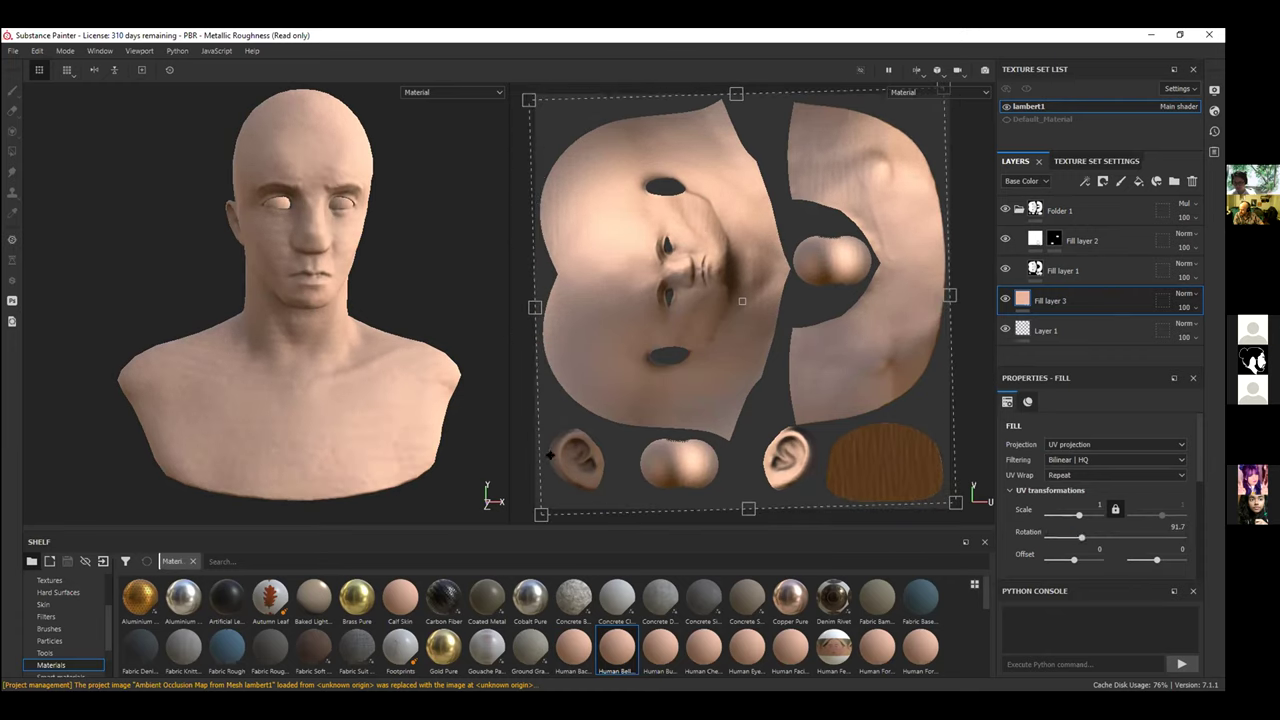
alt+drag(402, 312, 732, 302)
alt+drag(163, 270, 190, 280)
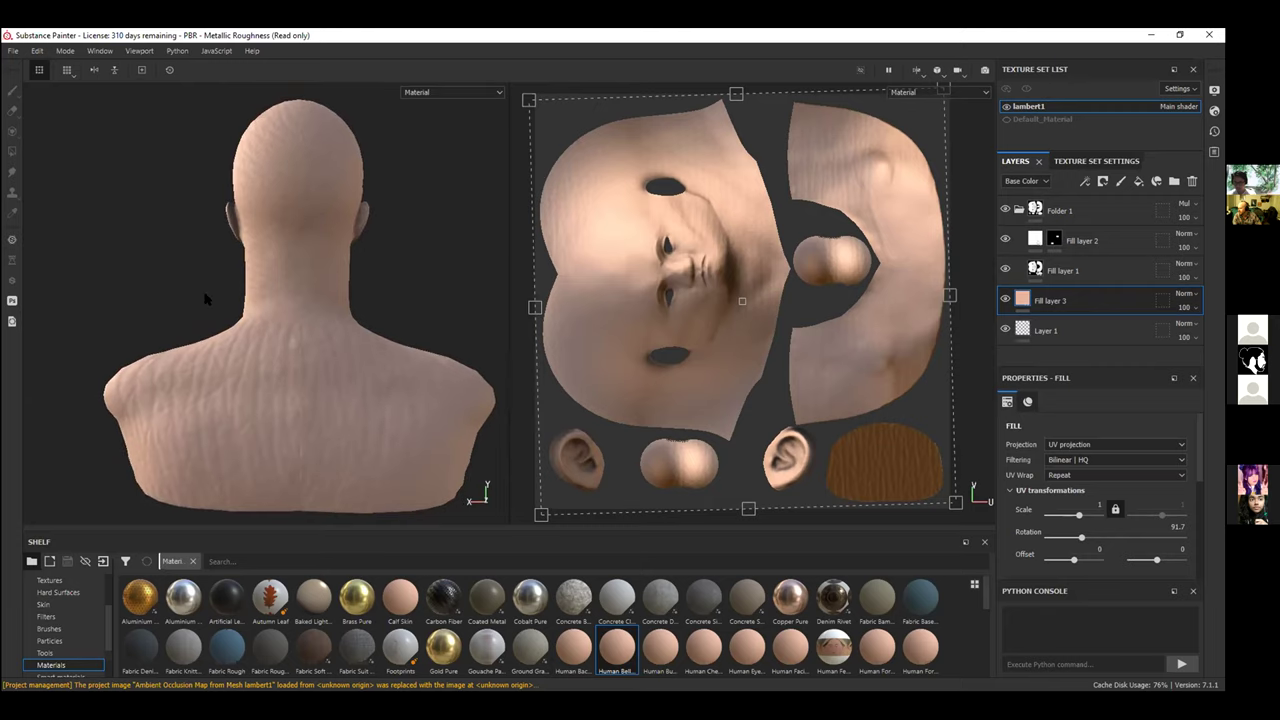
mouse_move(383, 286)
alt+mouse_down()
mouse_move(250, 290)
mouse_move(367, 272)
alt+mouse_up()
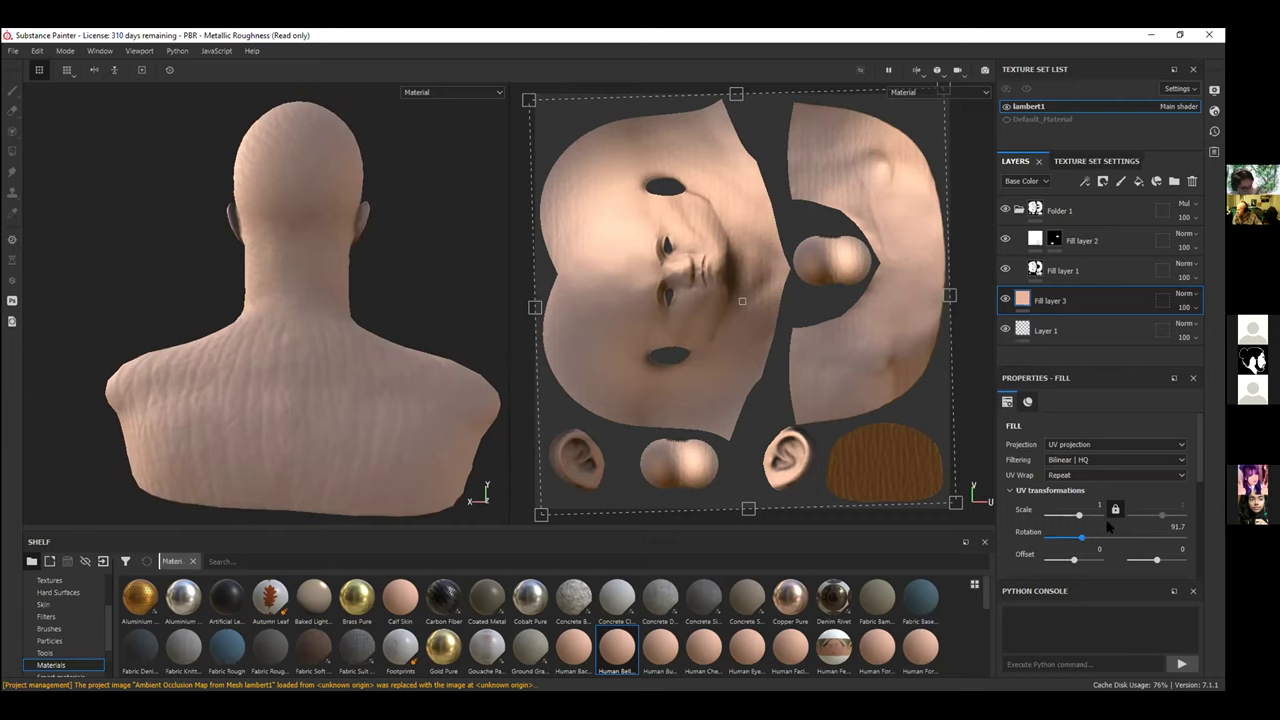
drag(1084, 538, 1081, 539)
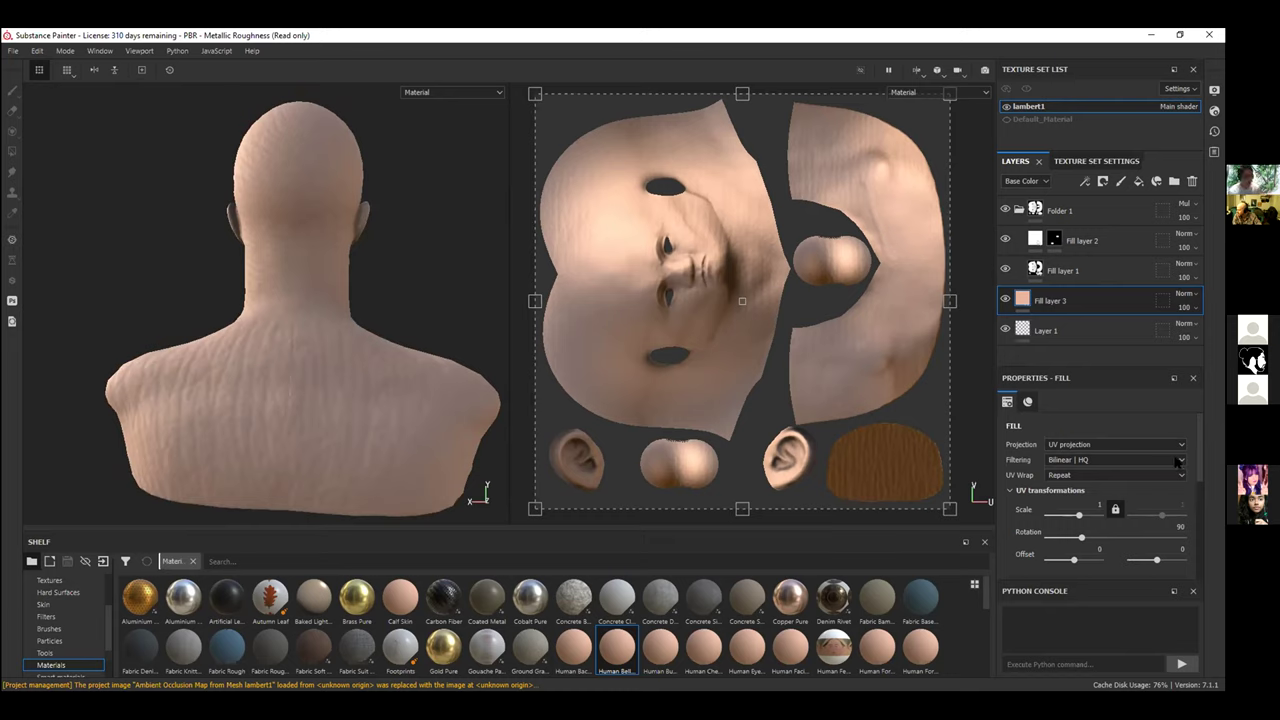
Switch Fill layer 3 to Tri-planar projection and rotate the projection box so the skin wrinkles run horizontally across the back.
click(1137, 447)
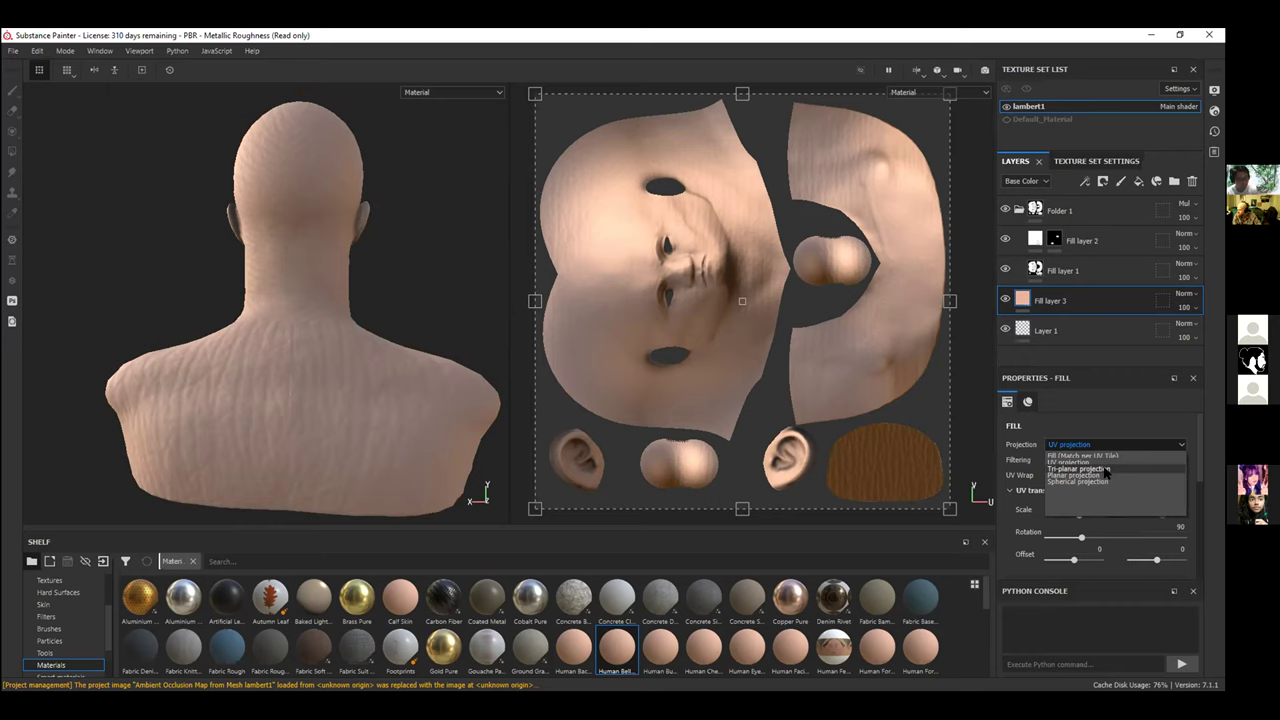
click(1105, 471)
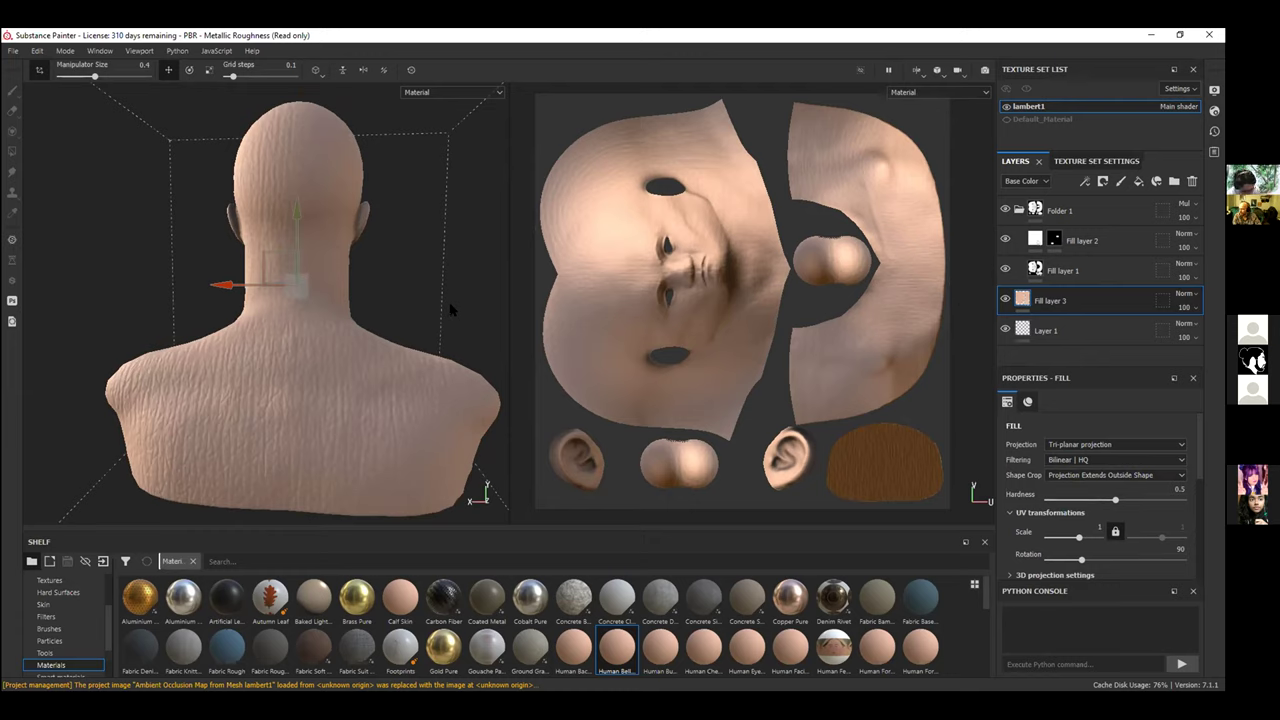
key(e)
key(e)
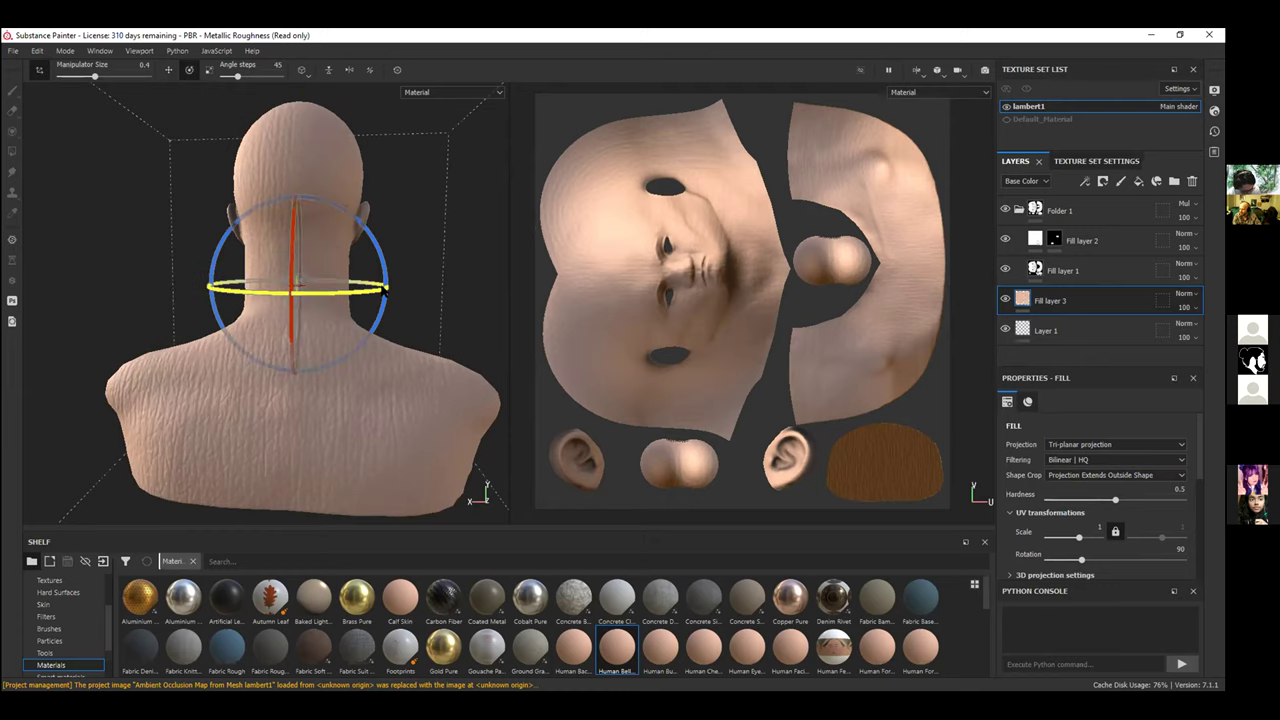
drag(368, 288, 354, 288)
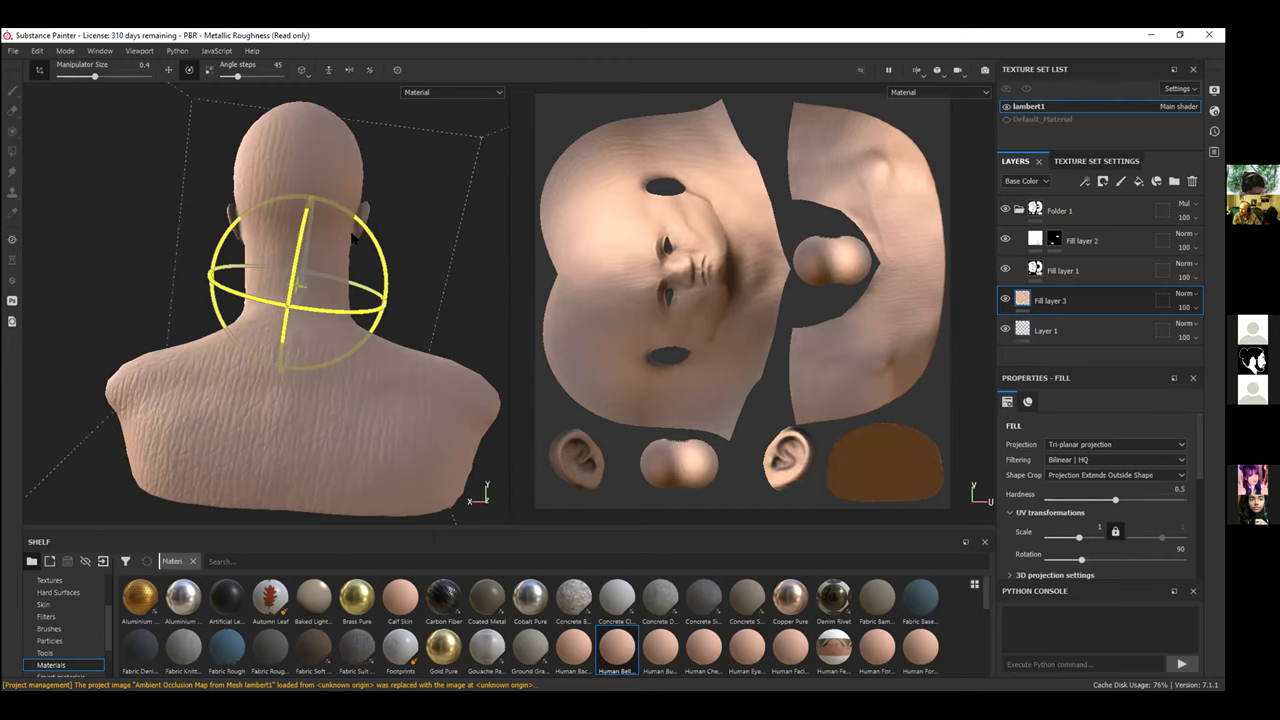
drag(350, 229, 386, 289)
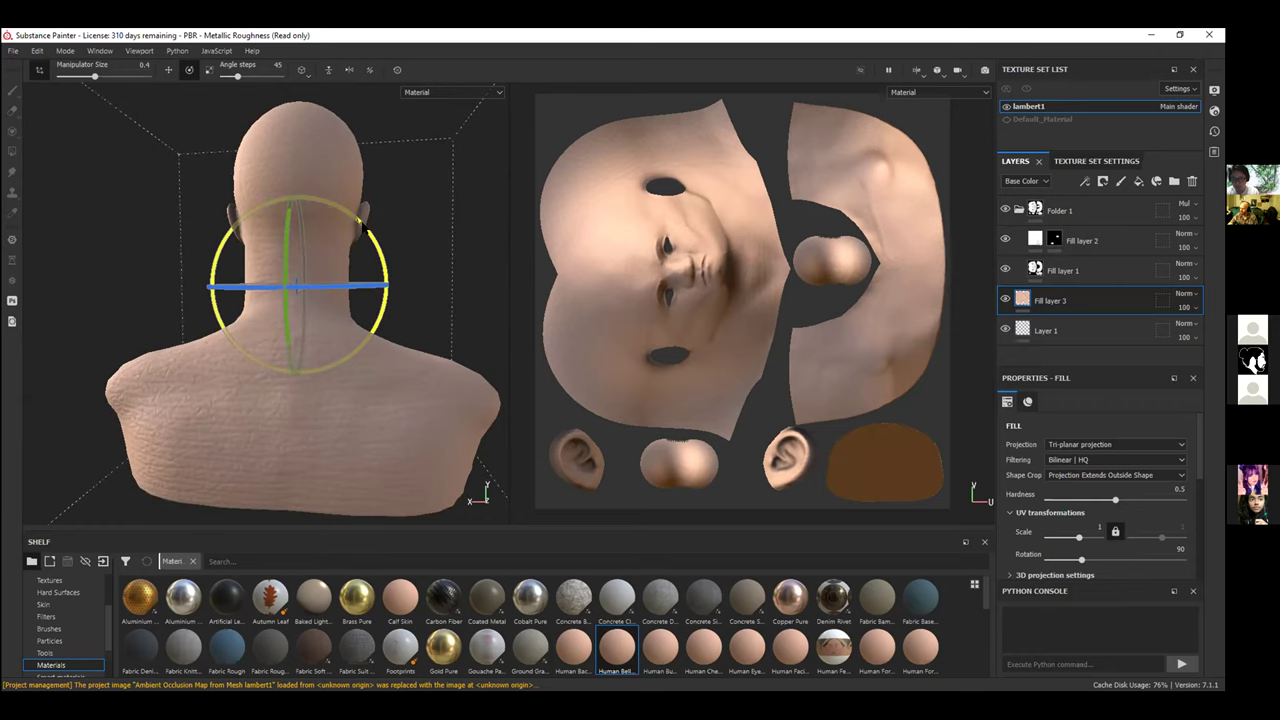
drag(366, 225, 290, 240)
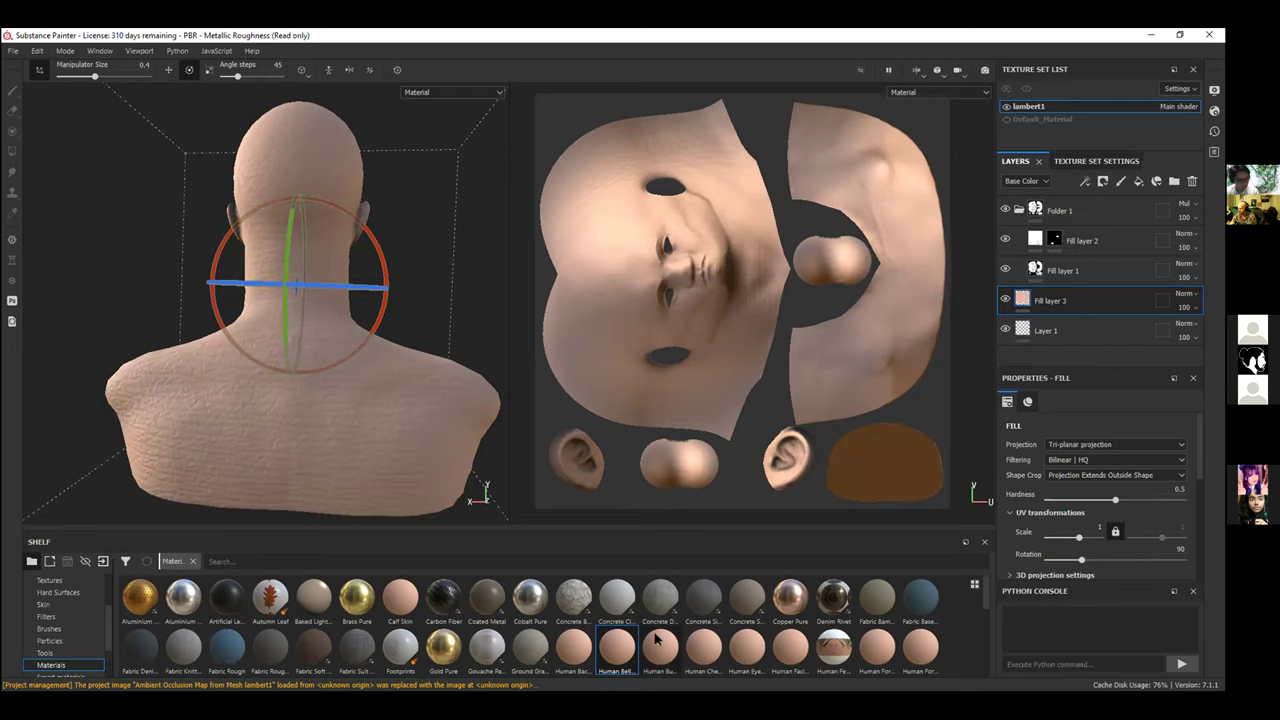
Increase Fill layer 3's UV transformation scale to 45.3.
mouse_move(657, 651)
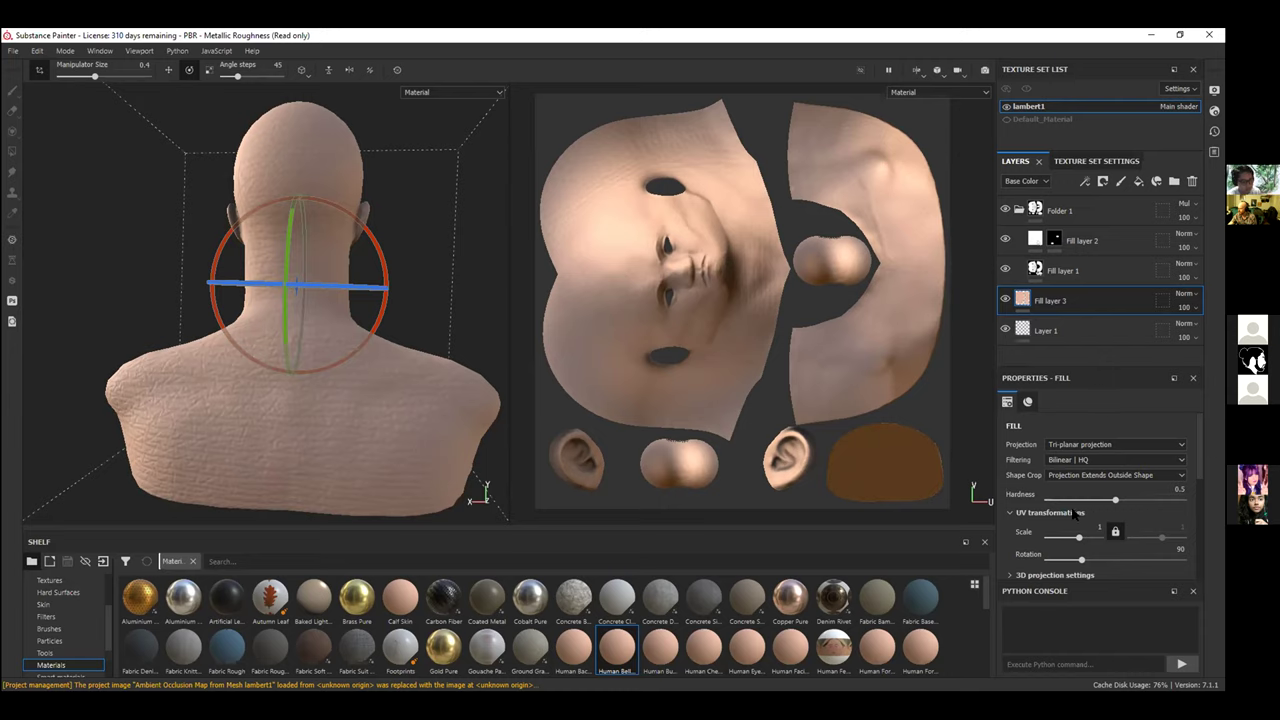
scroll(1196, 464, down, 3)
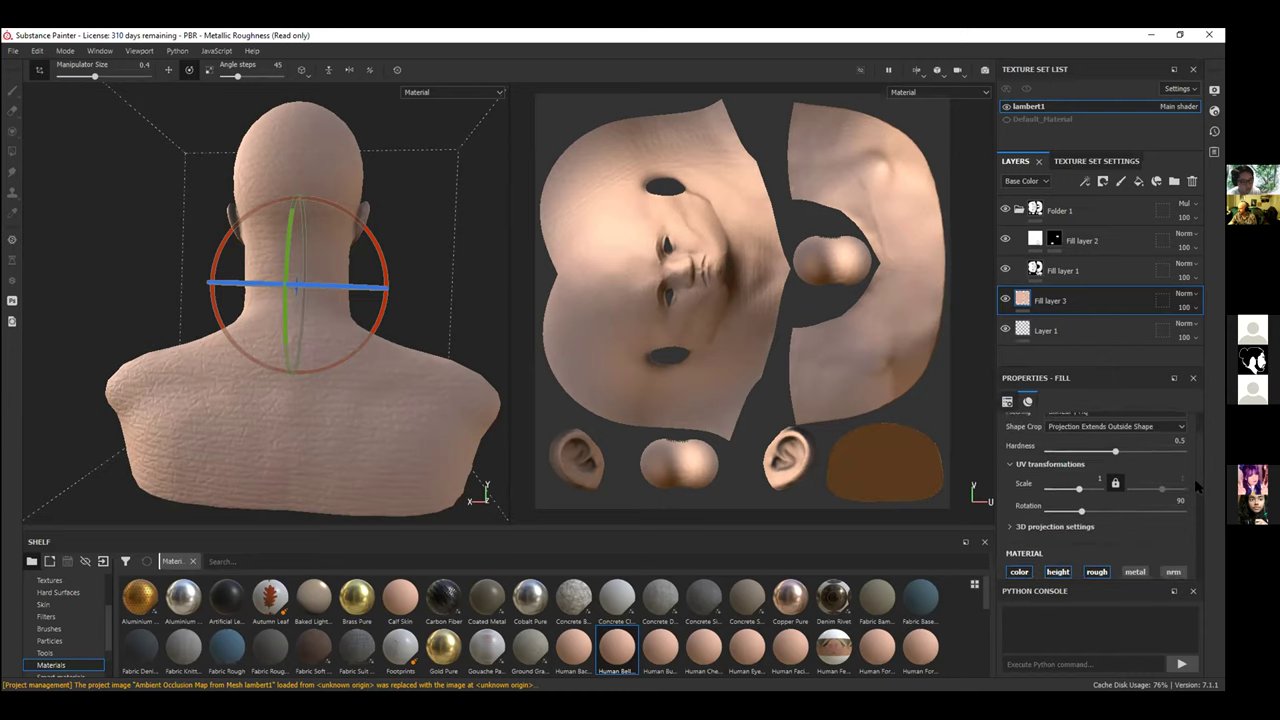
drag(1077, 474, 1083, 476)
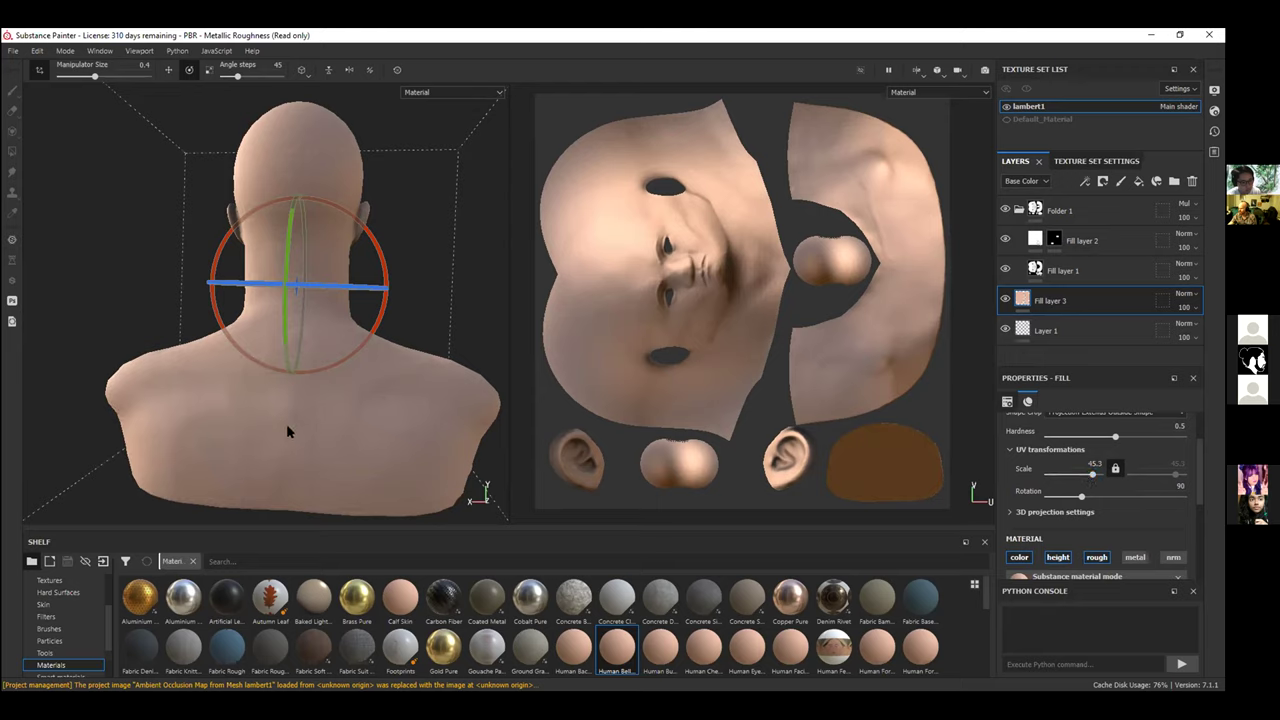
Reduce Fill layer 3's UV transformation scale to 22.6 and check the skin detail up close on the back and from the front.
scroll(287, 431, up, 10)
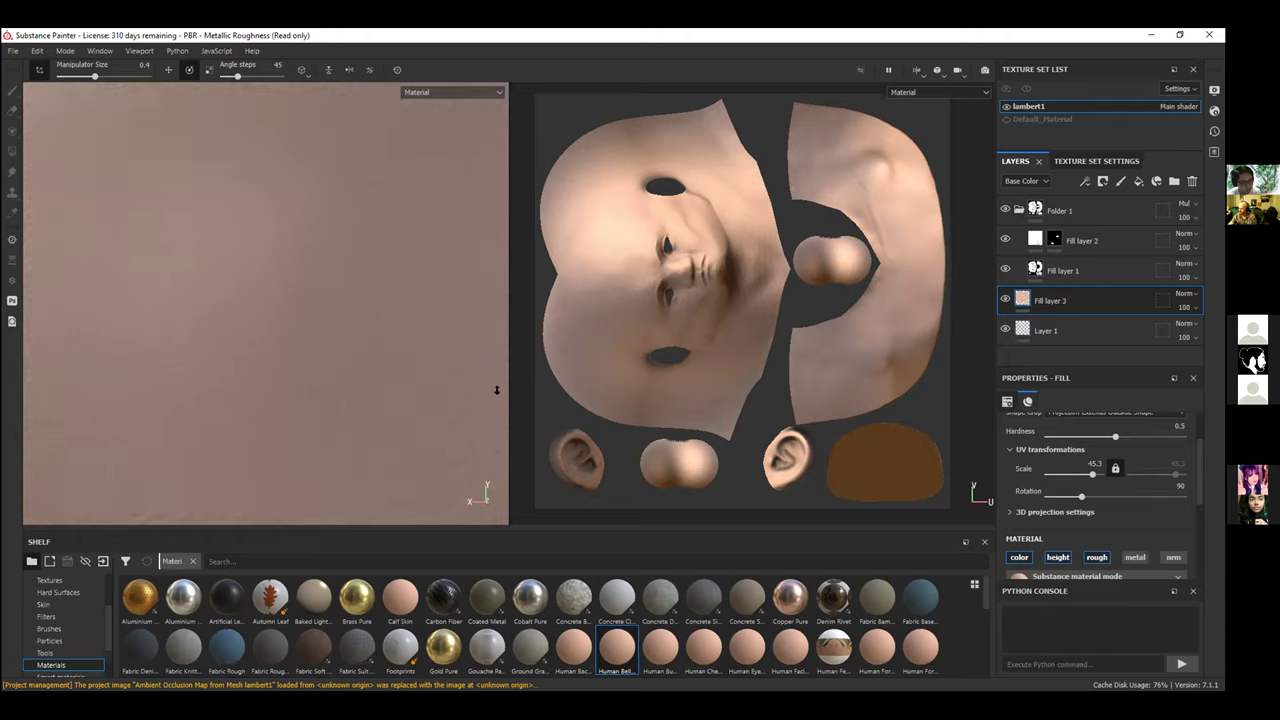
scroll(496, 390, down, 6)
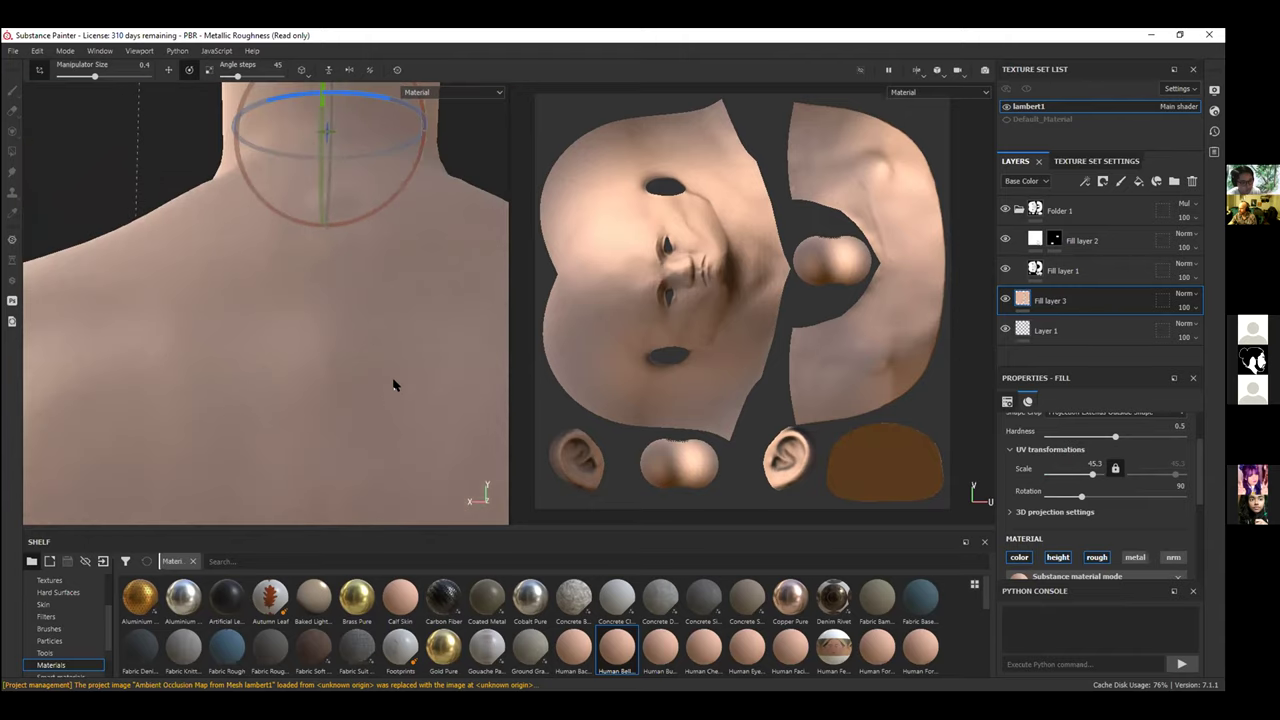
alt+drag(393, 385, 301, 383)
scroll(468, 350, down, 1)
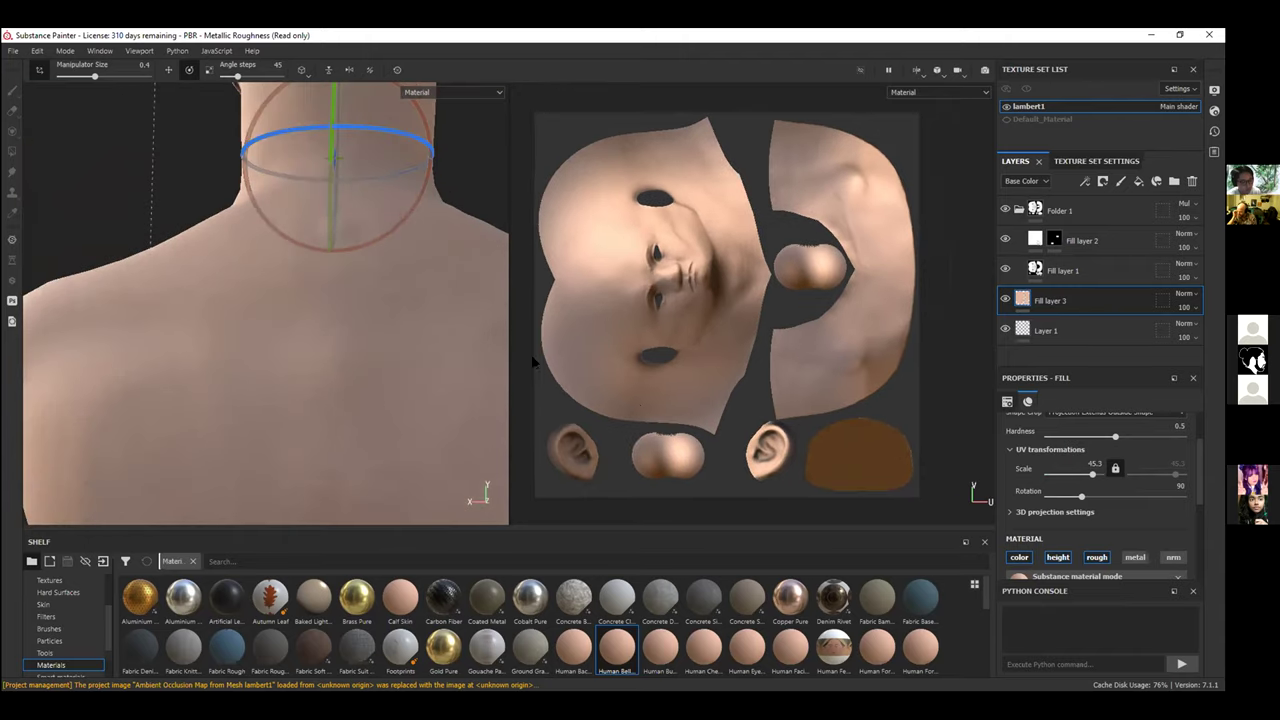
drag(1078, 477, 1086, 476)
mouse_move(400, 370)
alt+right_down()
mouse_move(260, 369)
mouse_move(269, 383)
mouse_move(500, 357)
mouse_move(404, 362)
alt+right_up()
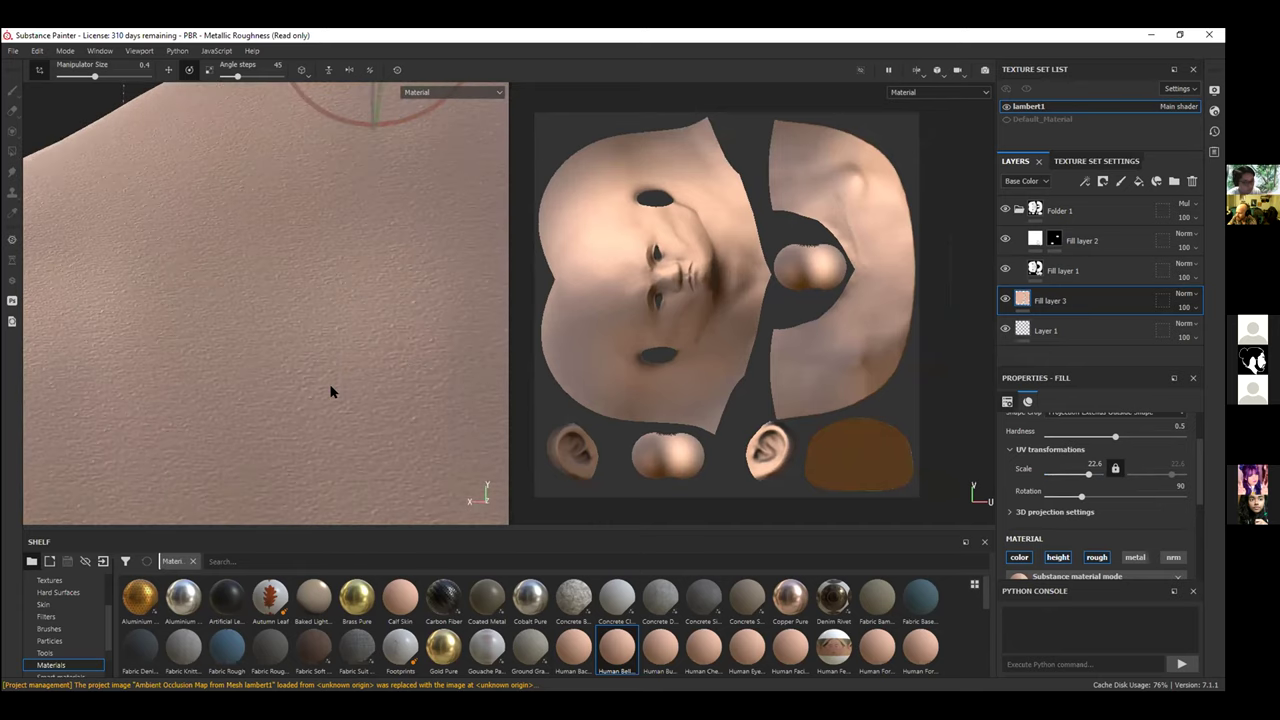
alt+right_drag(332, 392, 301, 370)
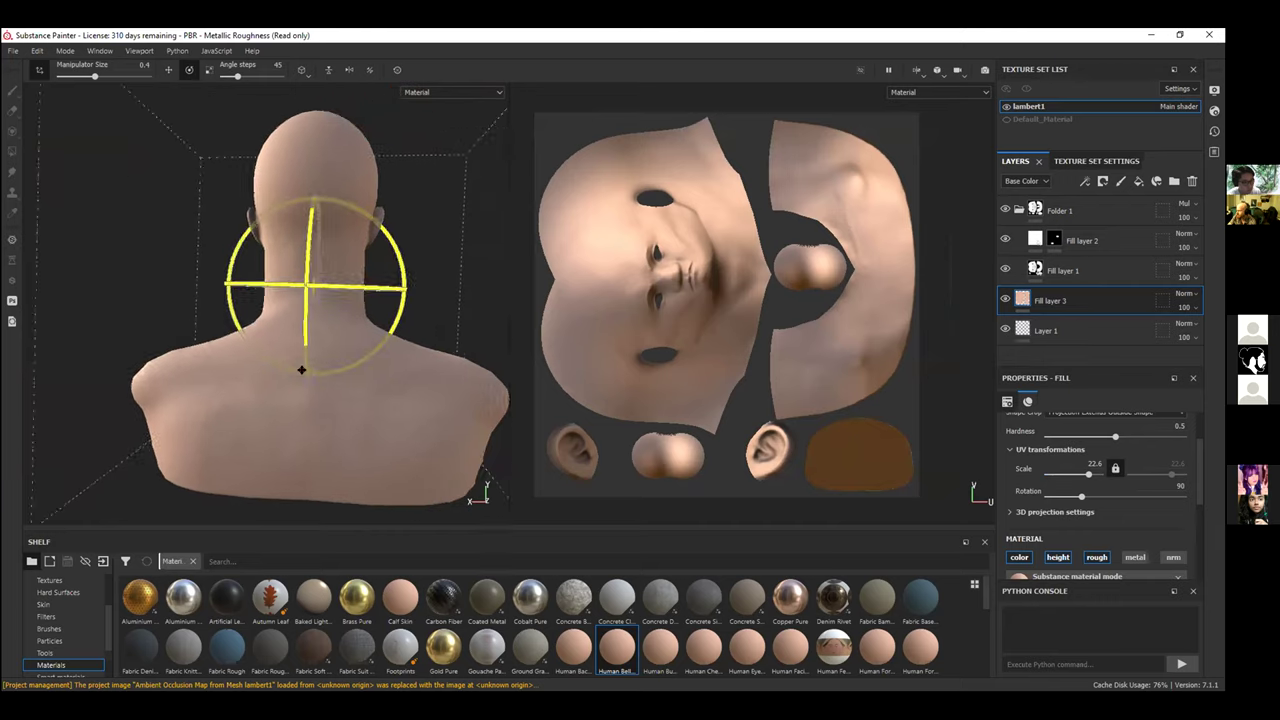
alt+drag(400, 363, 414, 322)
alt+right_drag(414, 322, 335, 320)
alt+drag(335, 320, 403, 369)
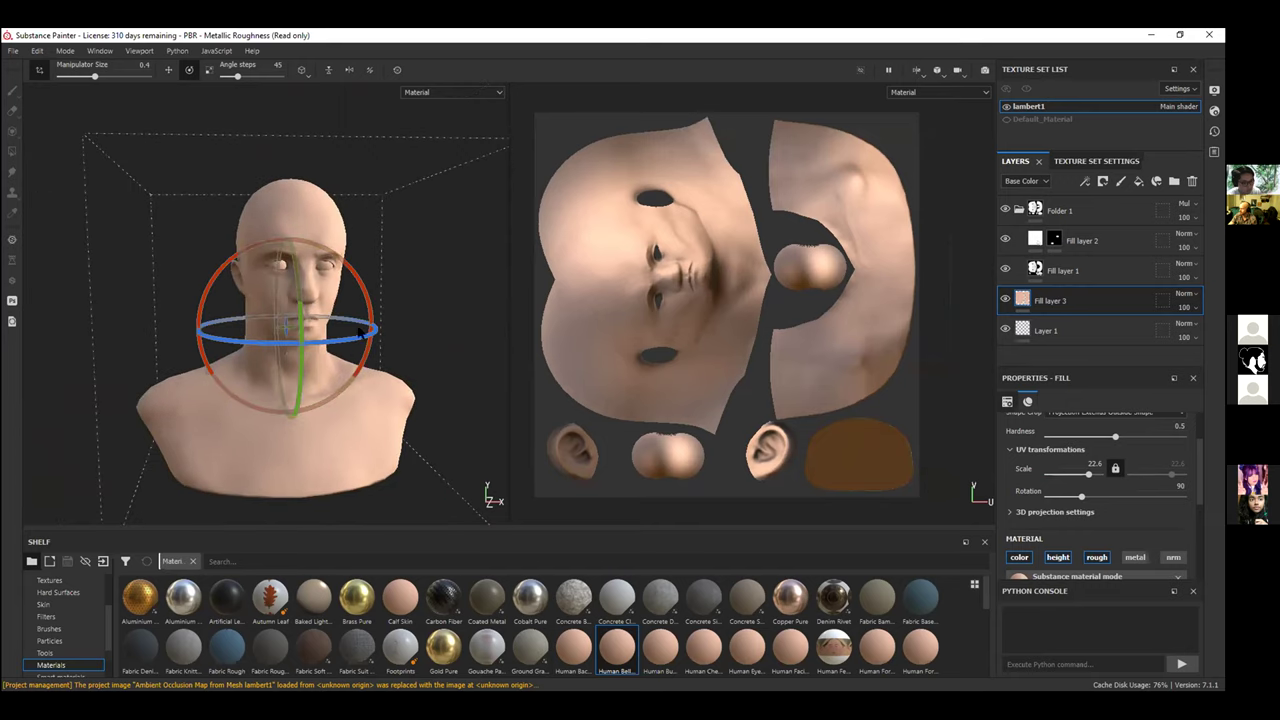
scroll(414, 370, up, 2)
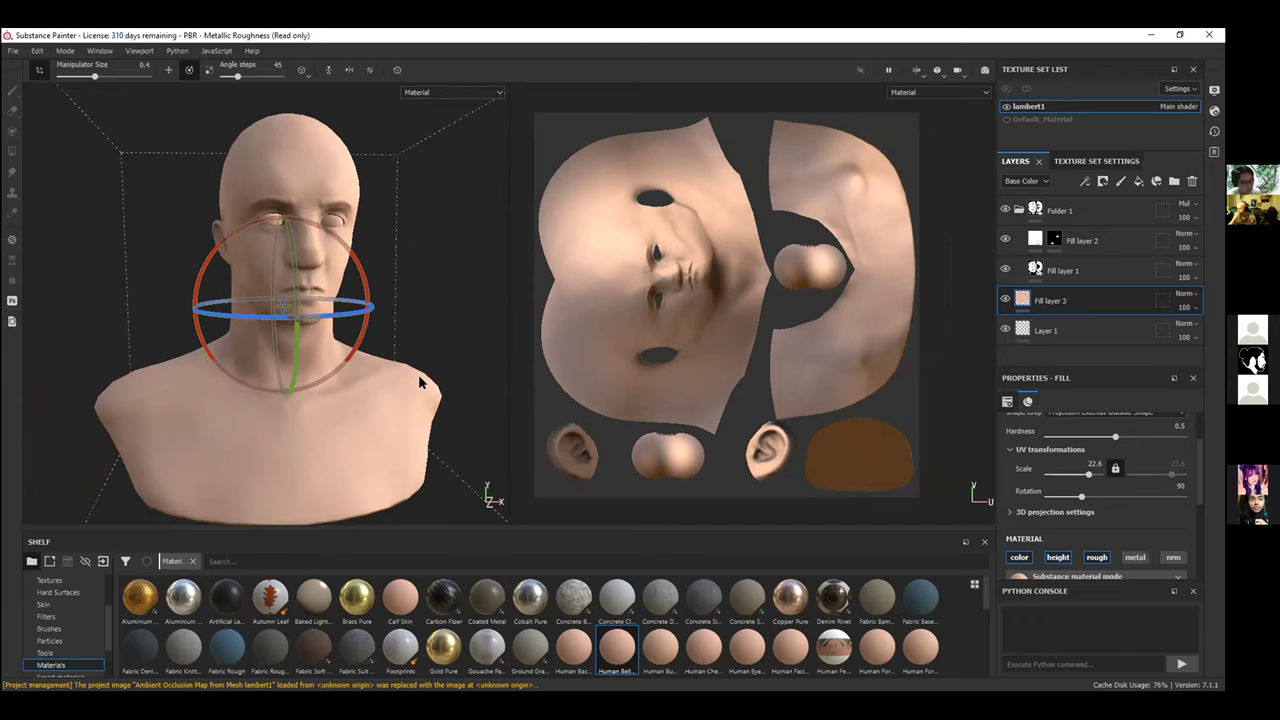
key(ctrl+s)
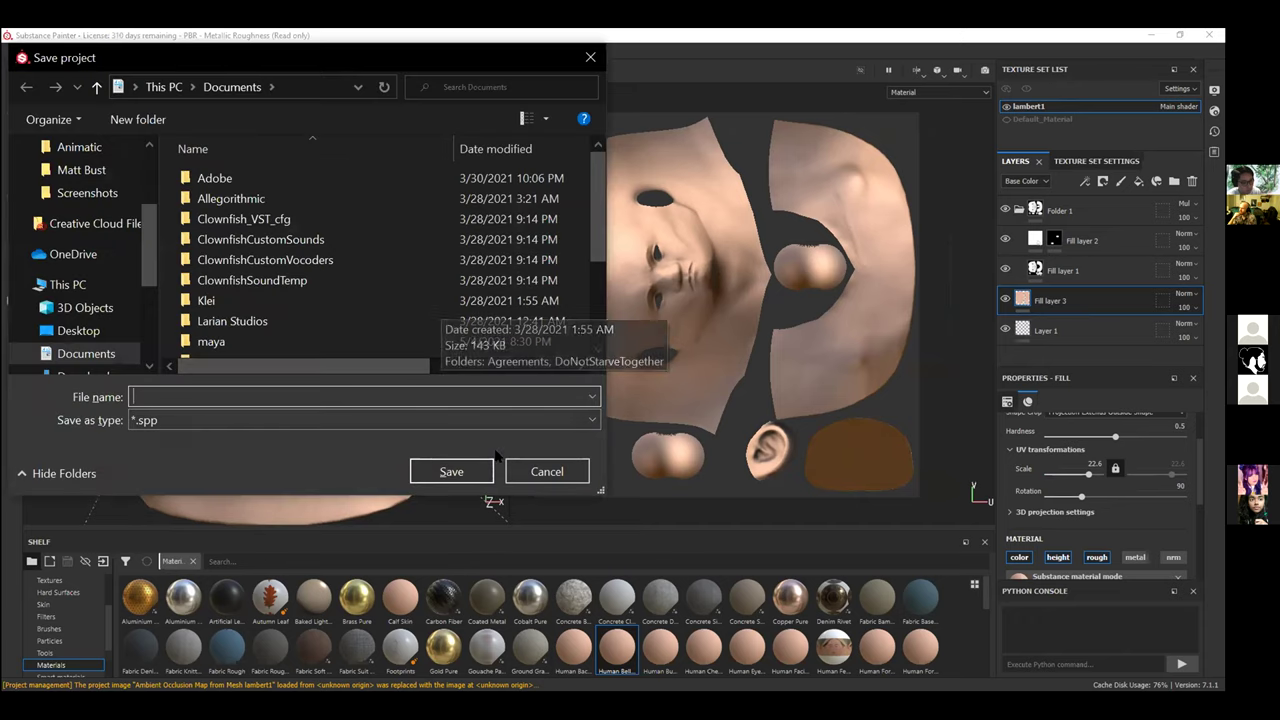
key(Escape)
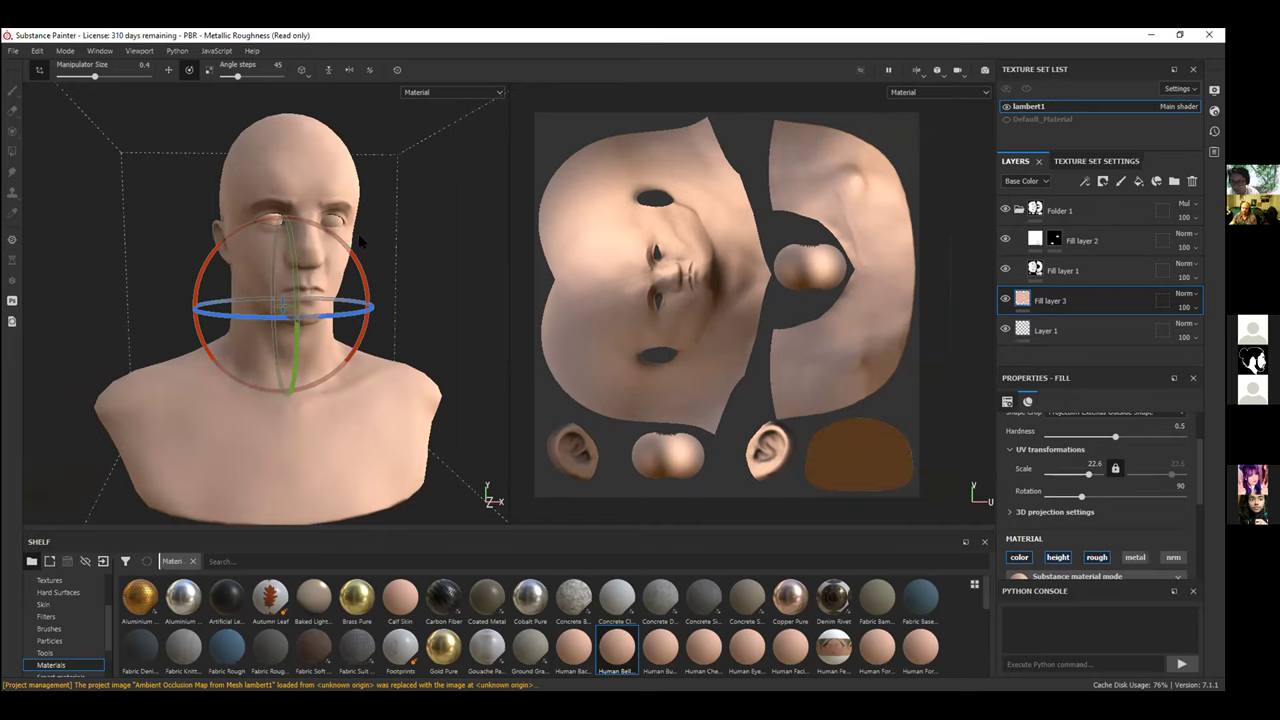
key(ctrl+s)
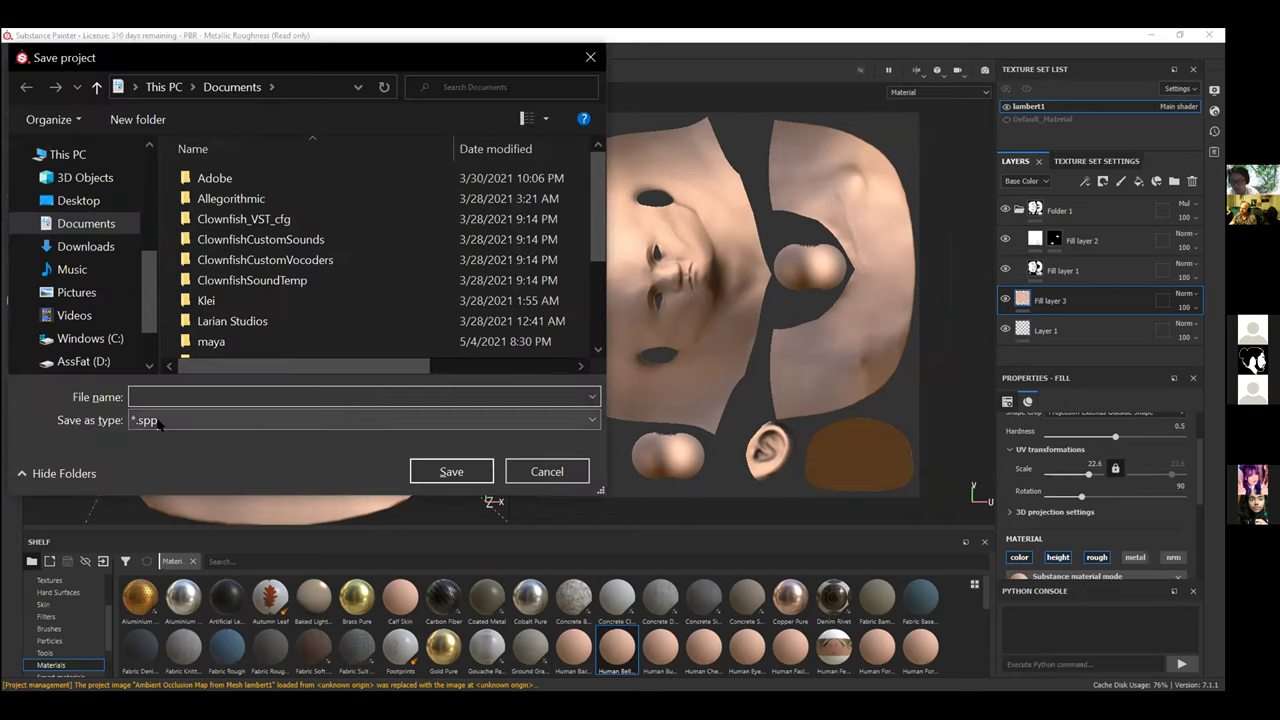
click(158, 421)
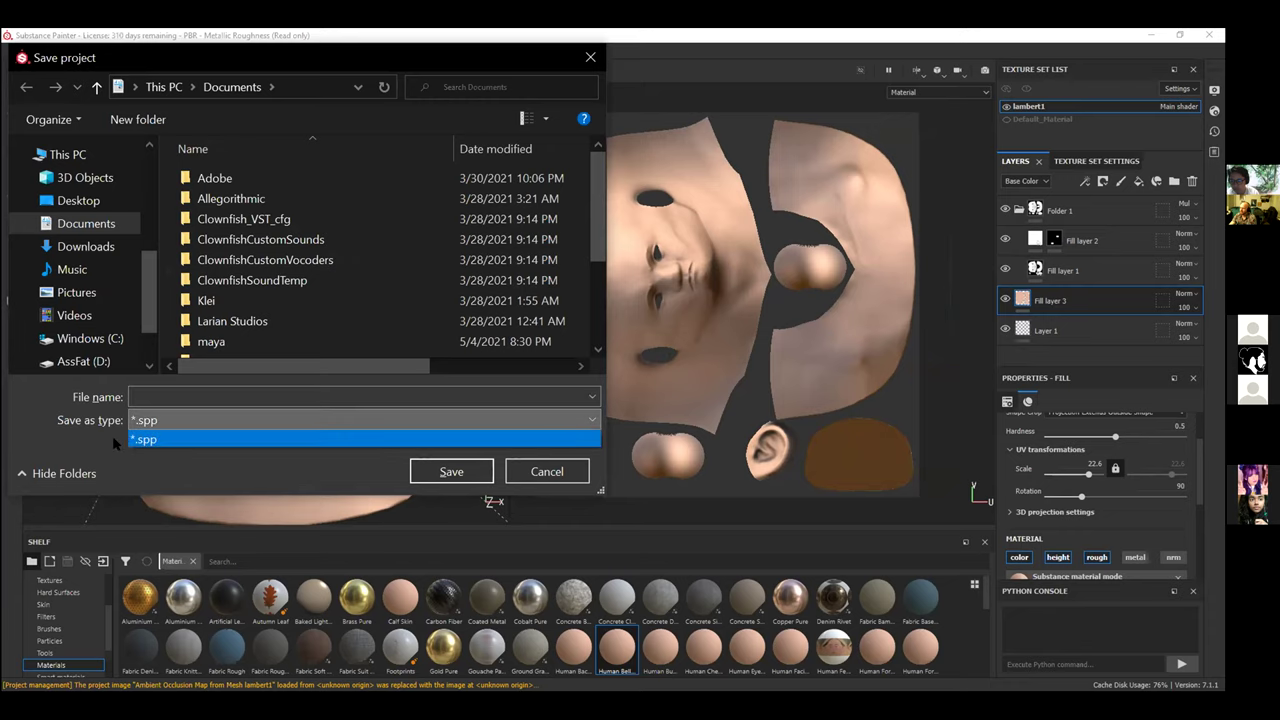
click(155, 436)
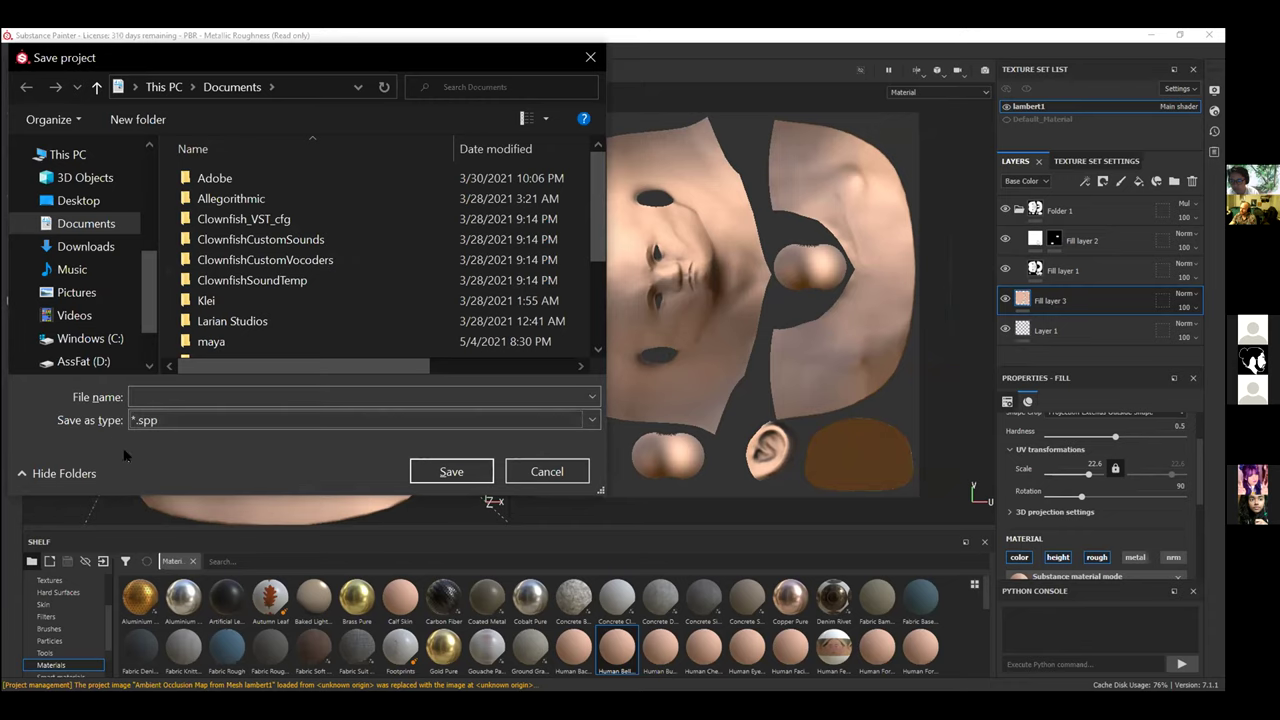
click(547, 472)
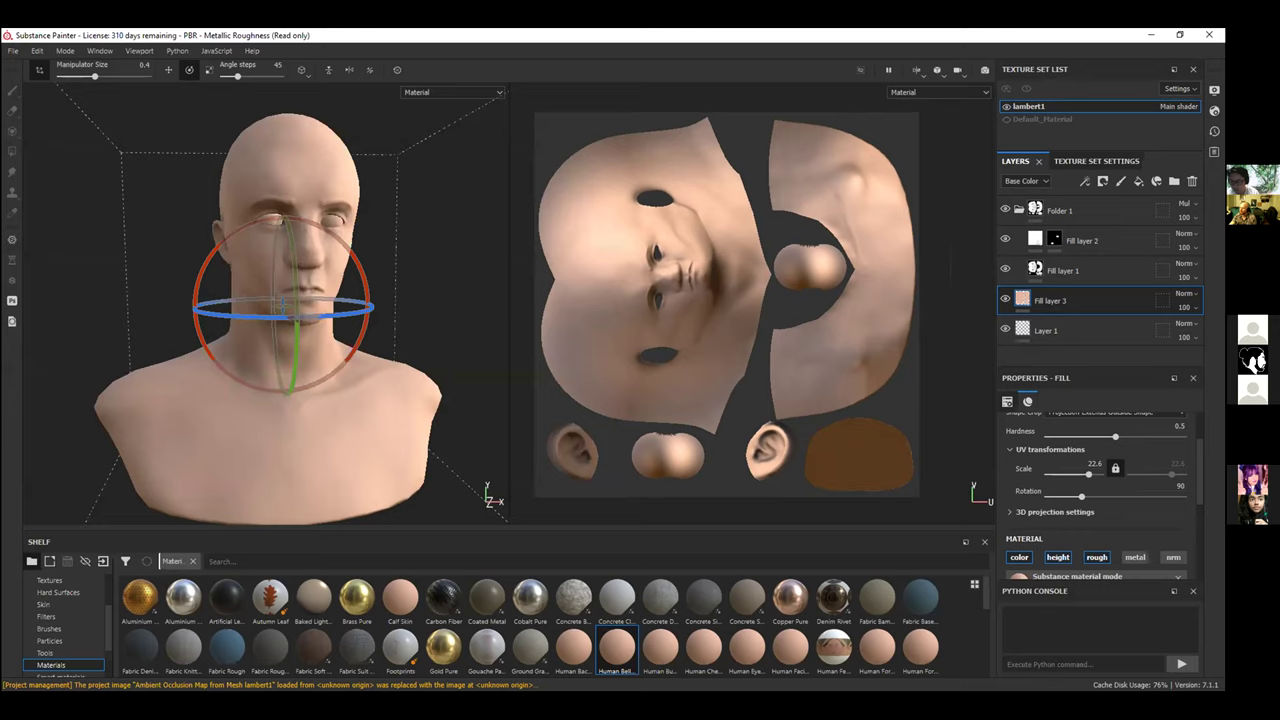
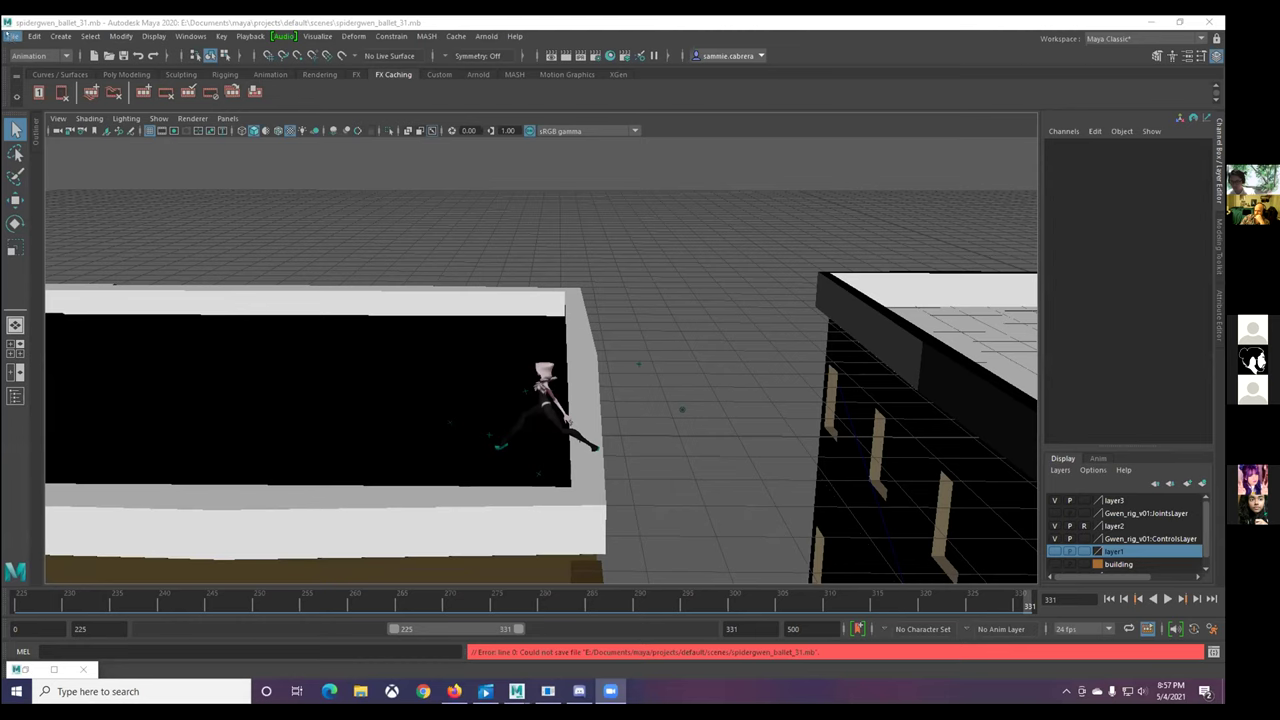
Try to save the Maya scene as spidergwen_ballet_31.mb in the default project's scenes folder.
click(13, 36)
click(60, 88)
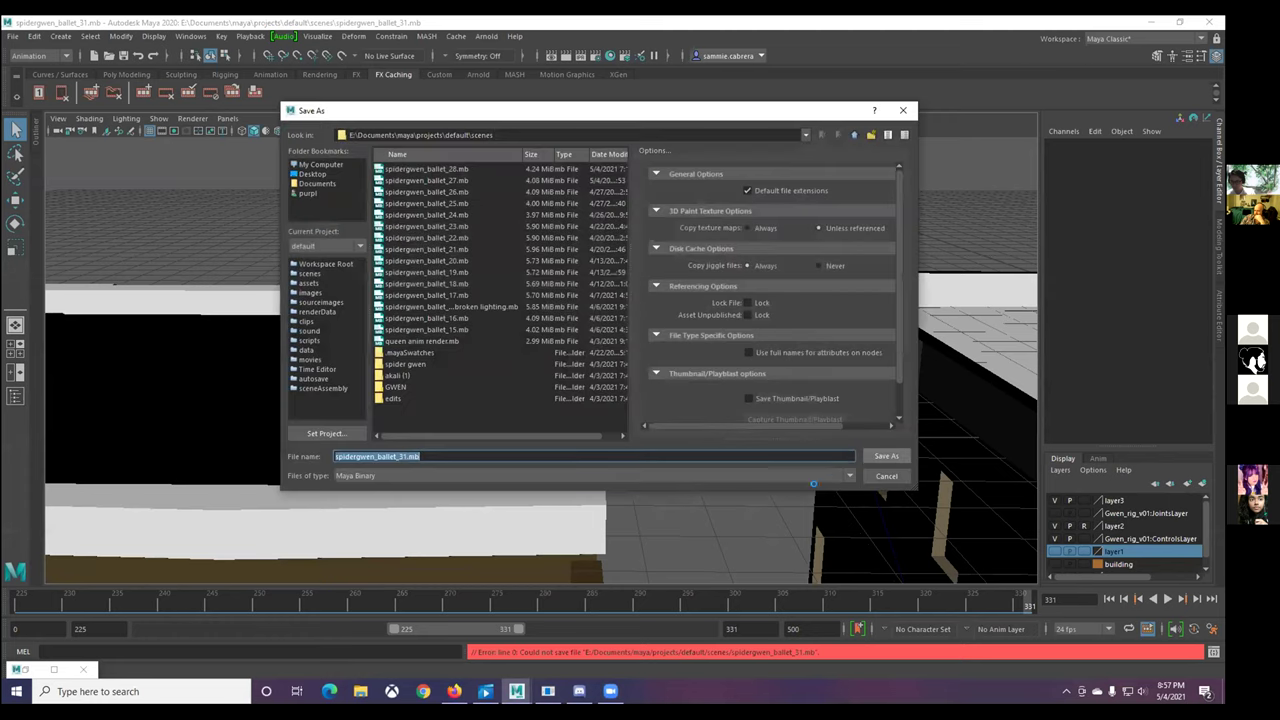
click(887, 456)
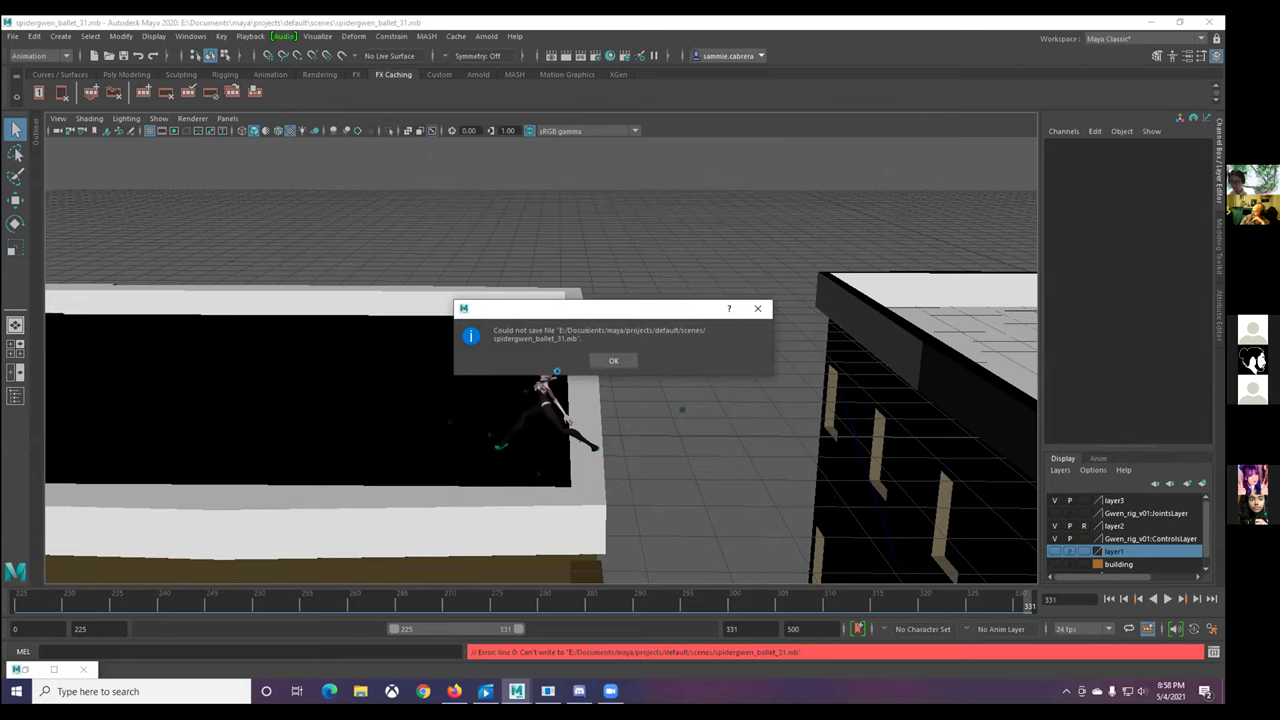
click(608, 360)
Save the scene under a new location as spidergwen_ballet_31.mb on the Desktop in Maya Binary format.
click(13, 36)
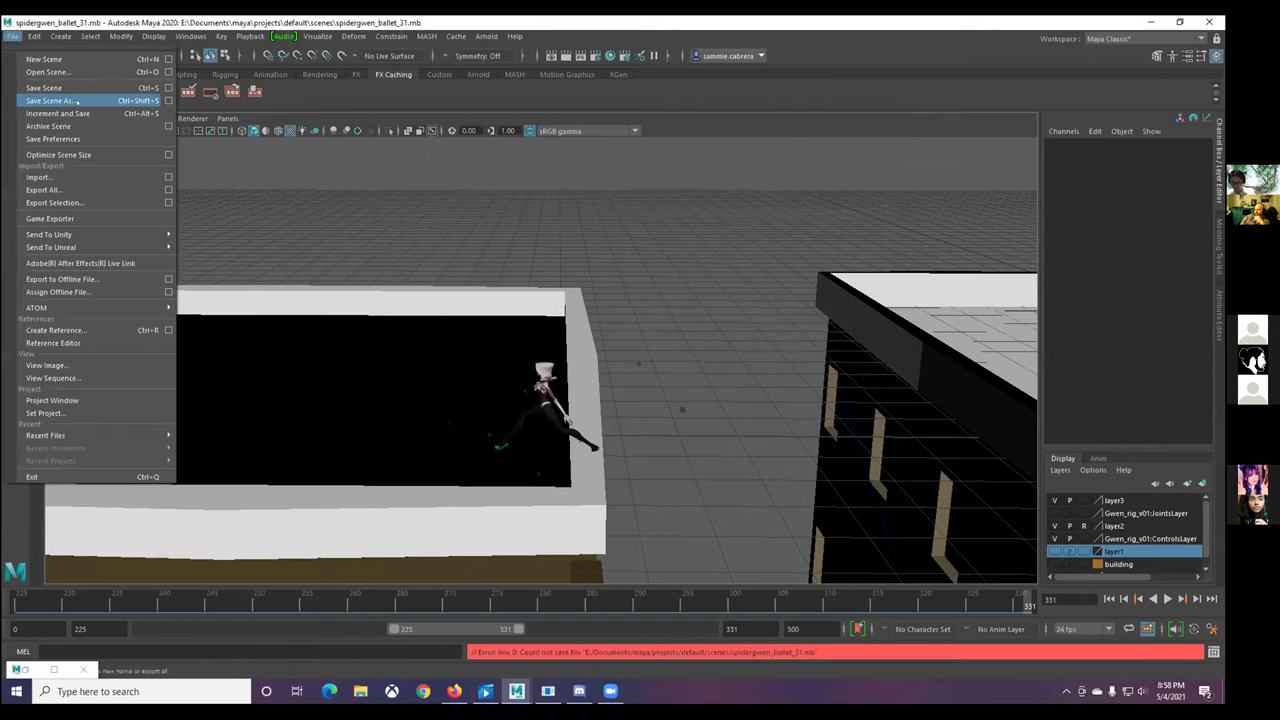
click(77, 101)
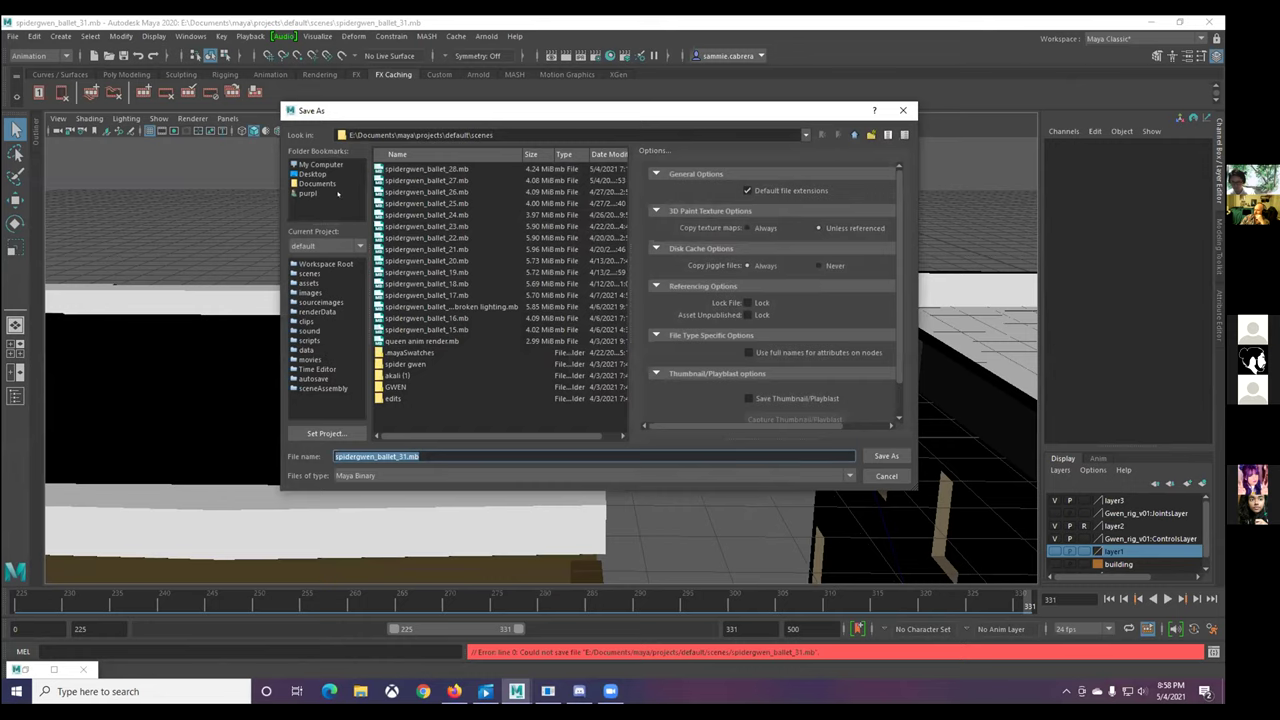
click(313, 174)
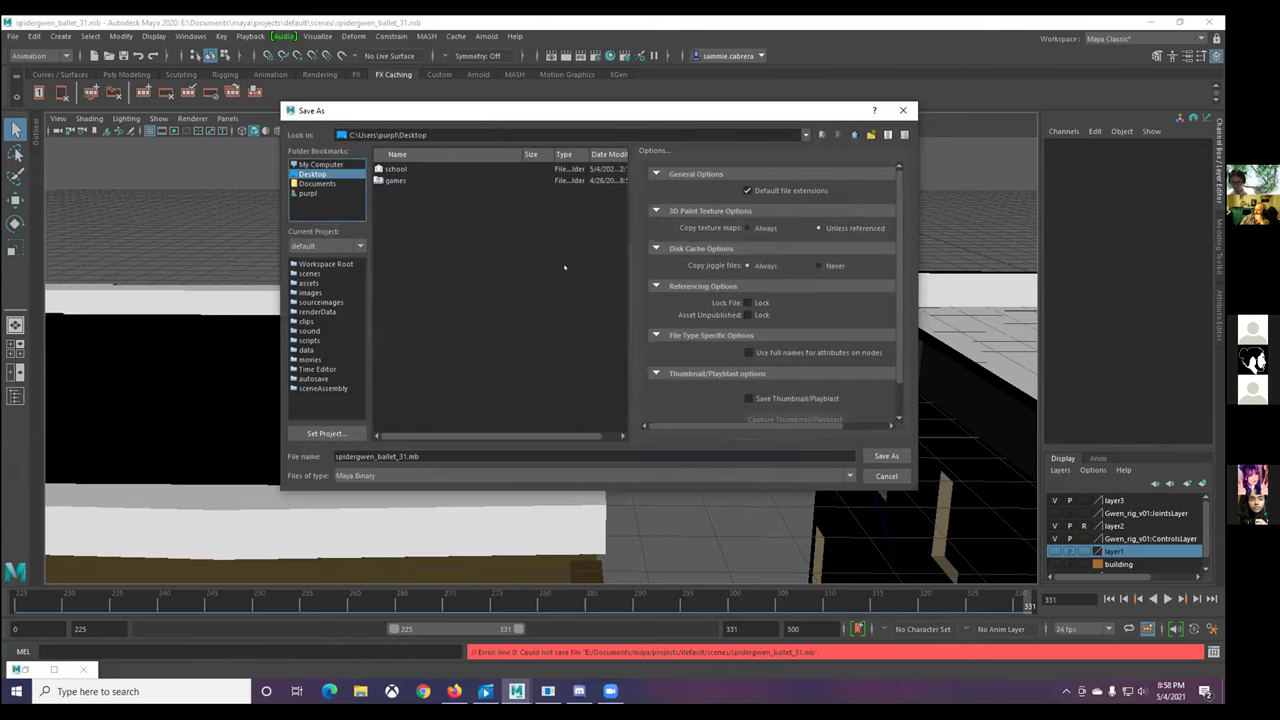
click(886, 456)
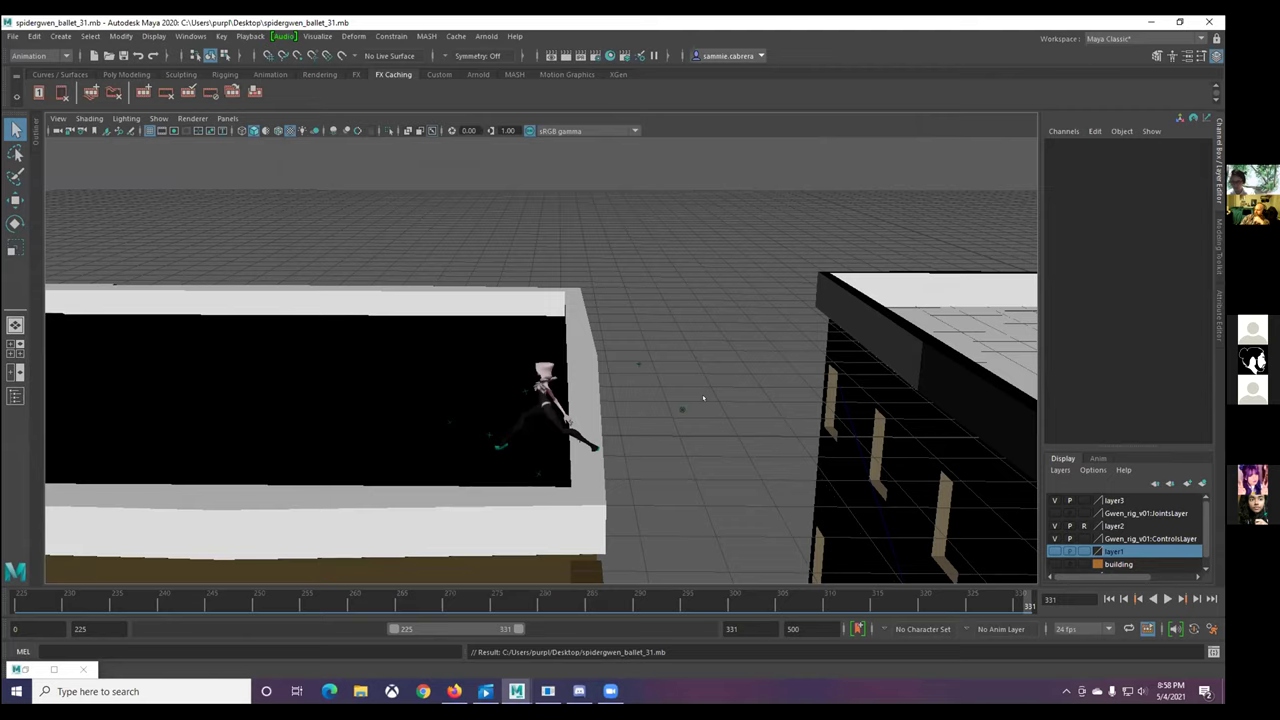
click(680, 33)
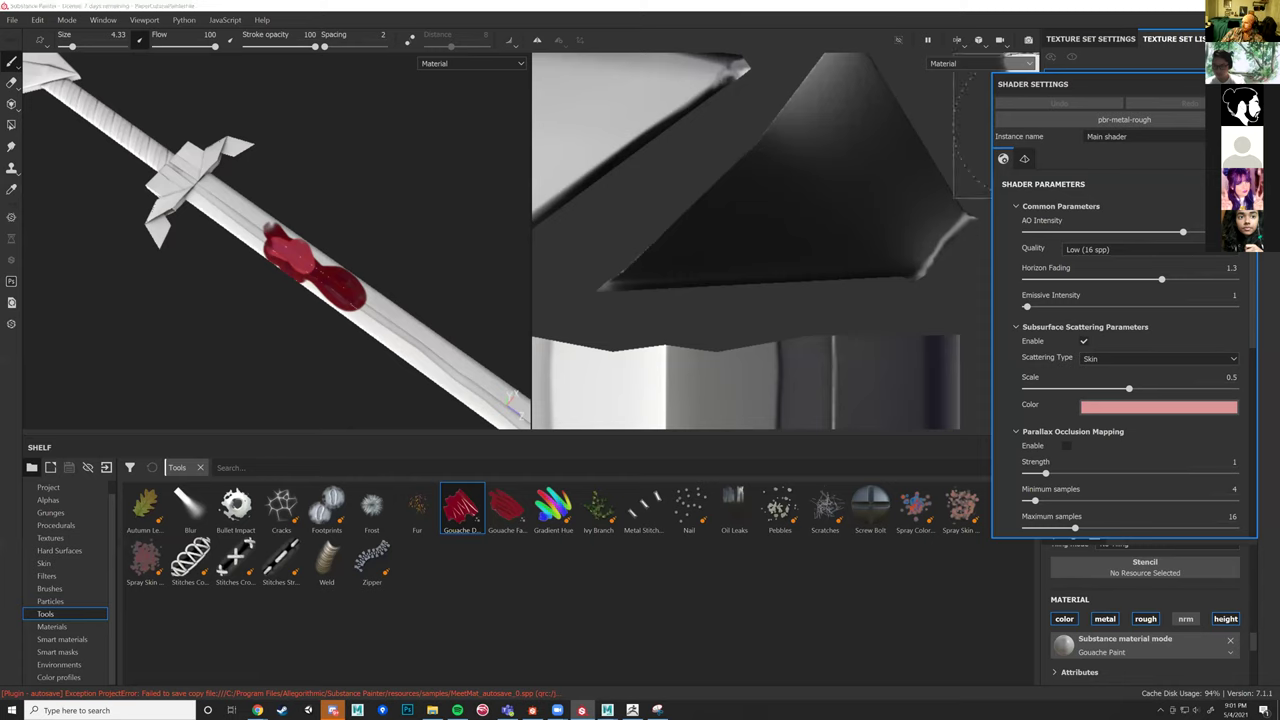
Look through the shaders available for the sword's Main shader in Substance Painter, including pbr-metal-rough with alpha test.
click(1120, 121)
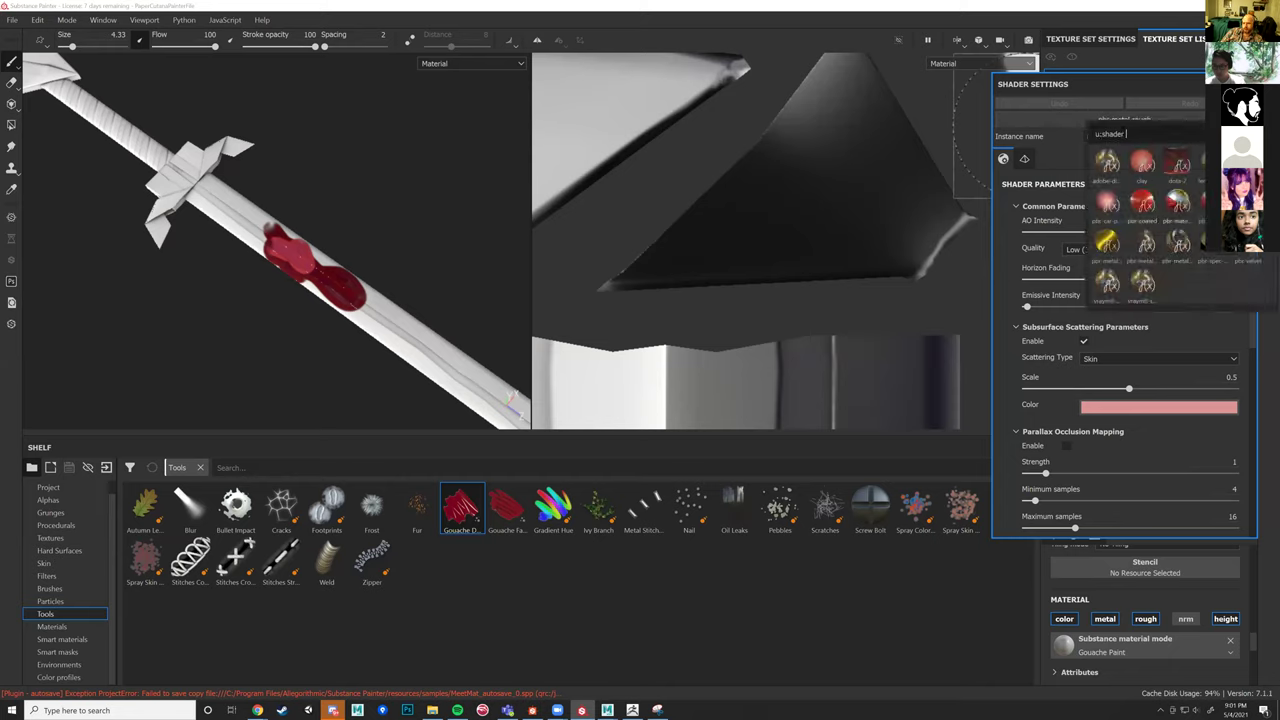
mouse_move(1179, 243)
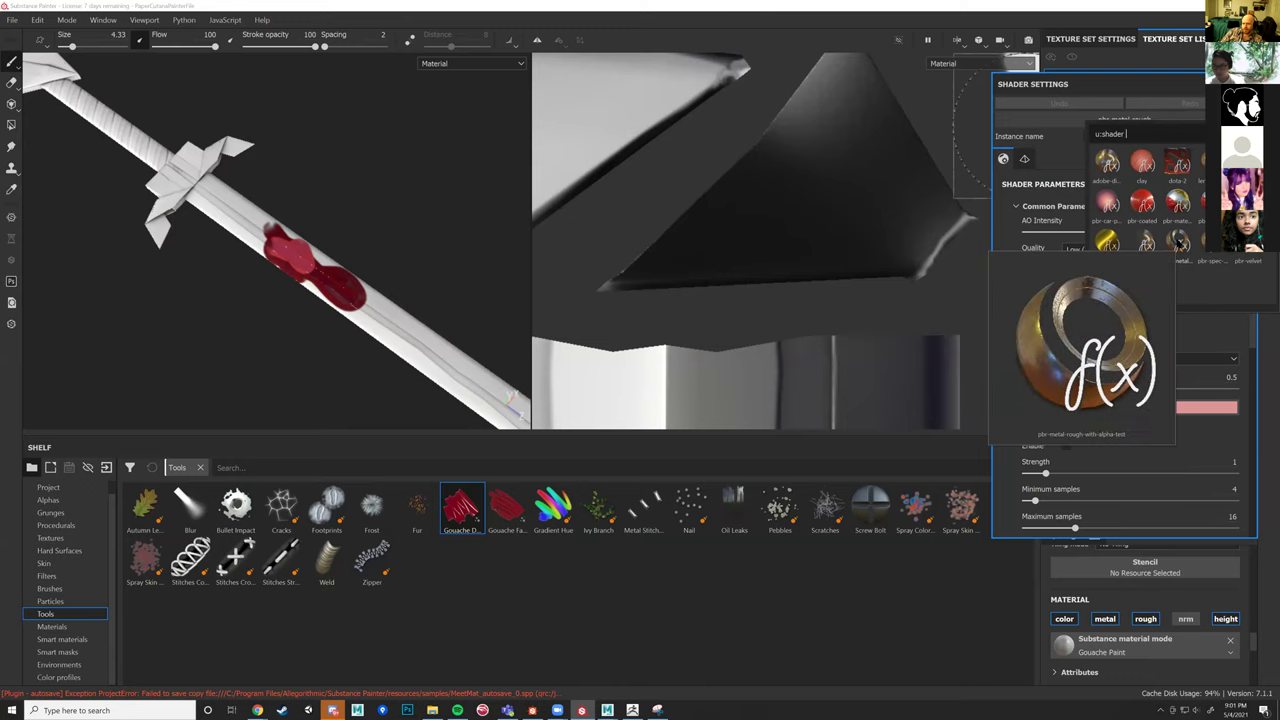
mouse_move(1140, 241)
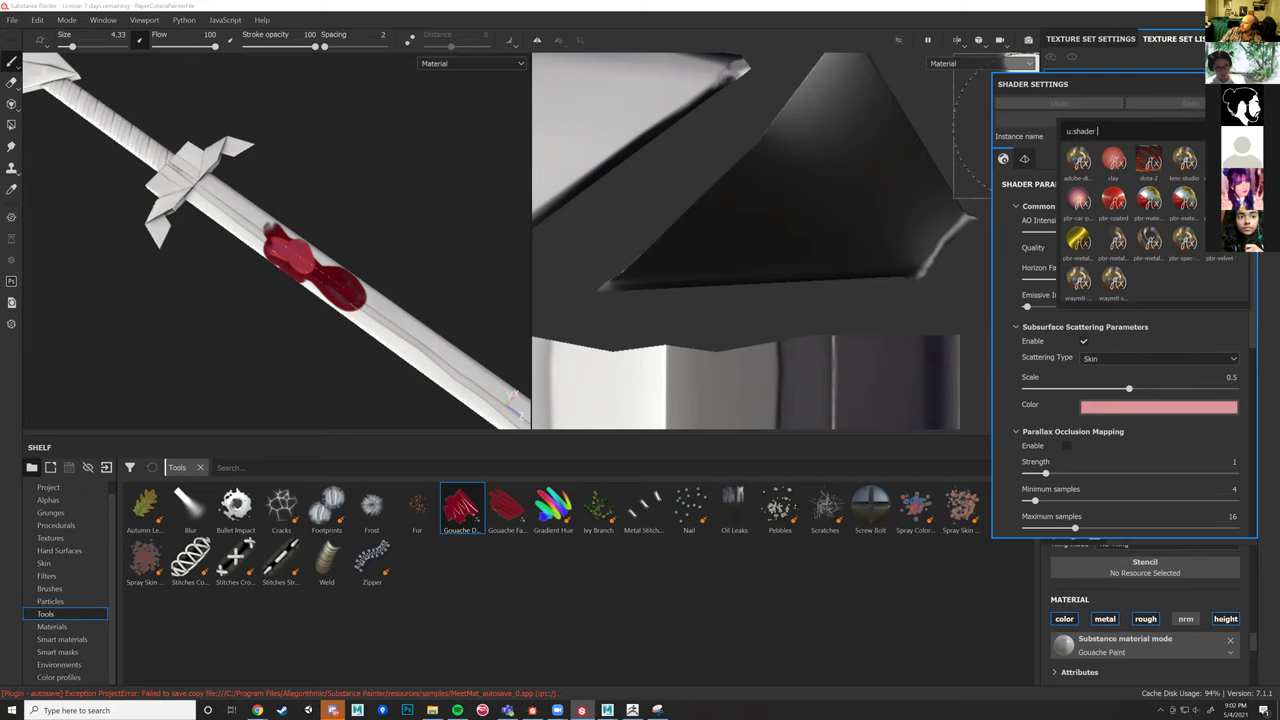
key(Escape)
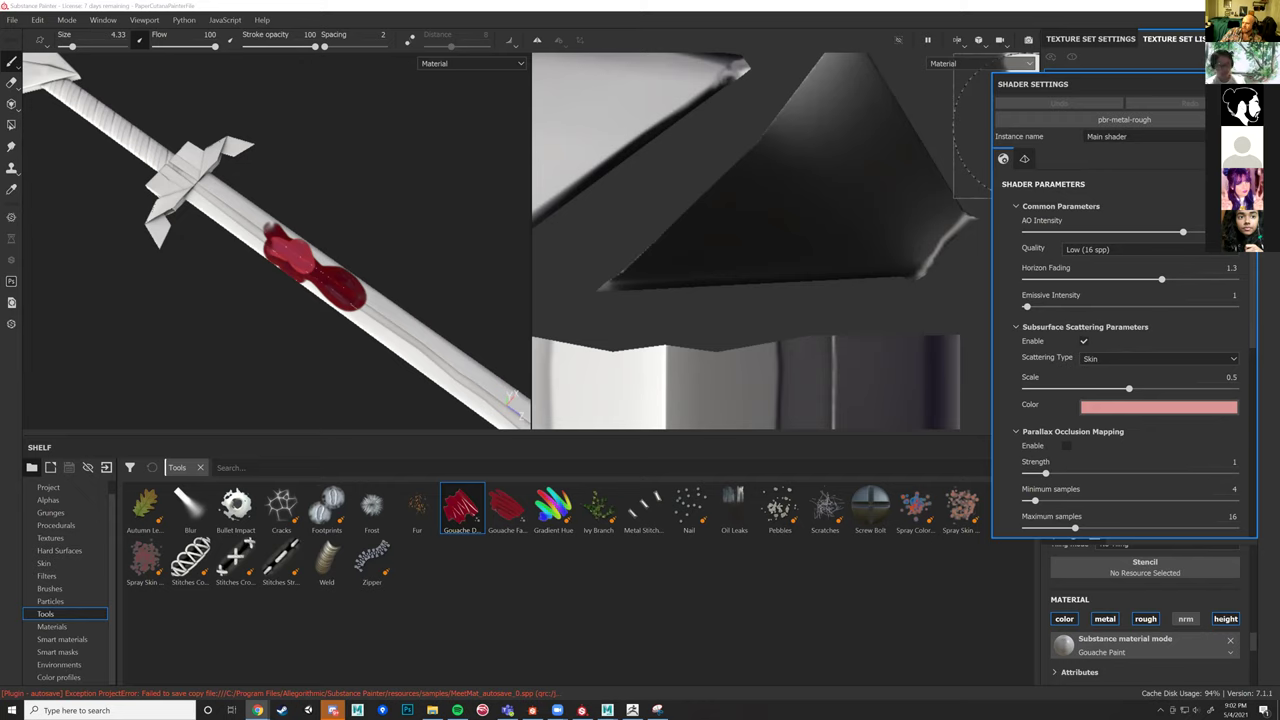
Switch to Discord and download the spidergwen_ballet_31.mb file from the student's direct messages.
click(330, 710)
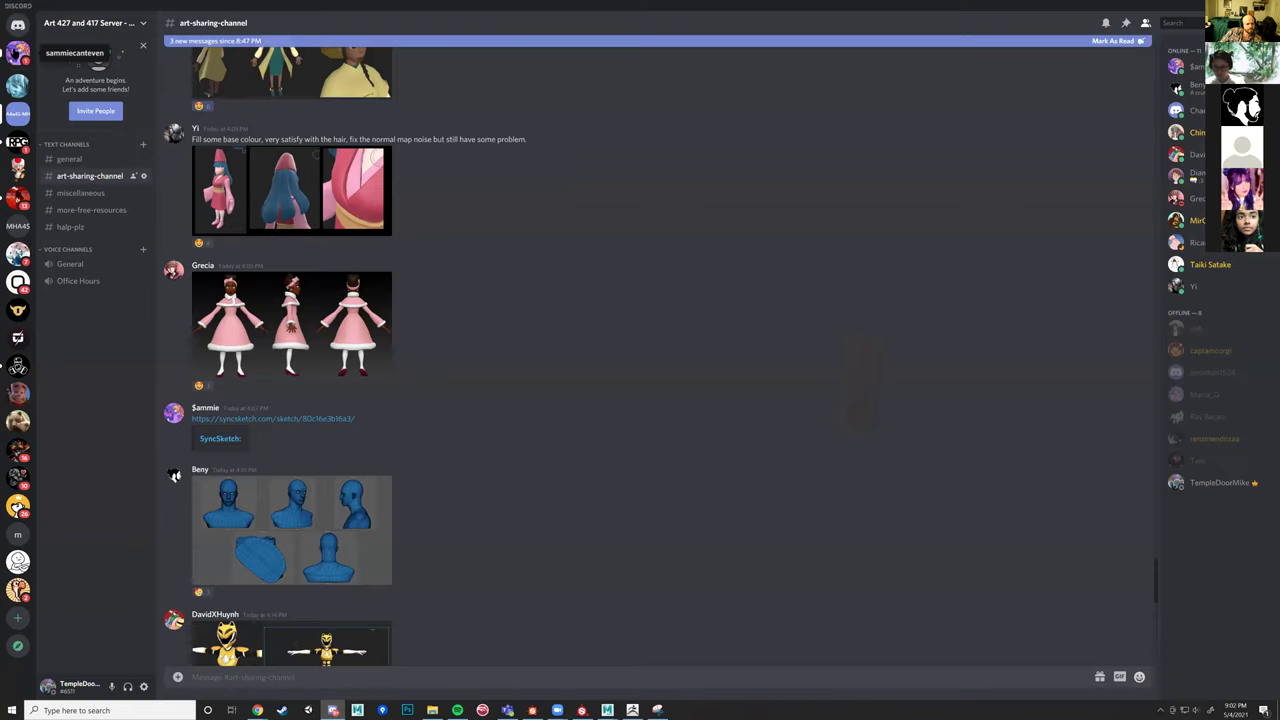
click(18, 24)
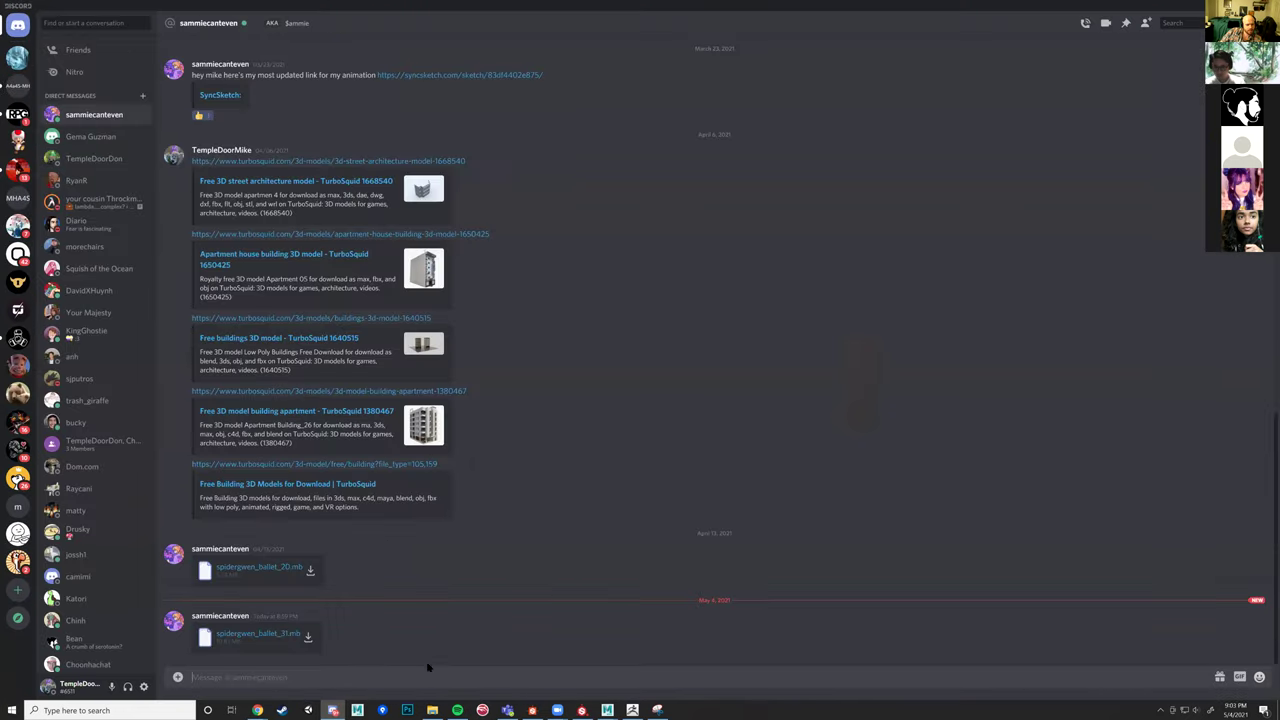
click(308, 637)
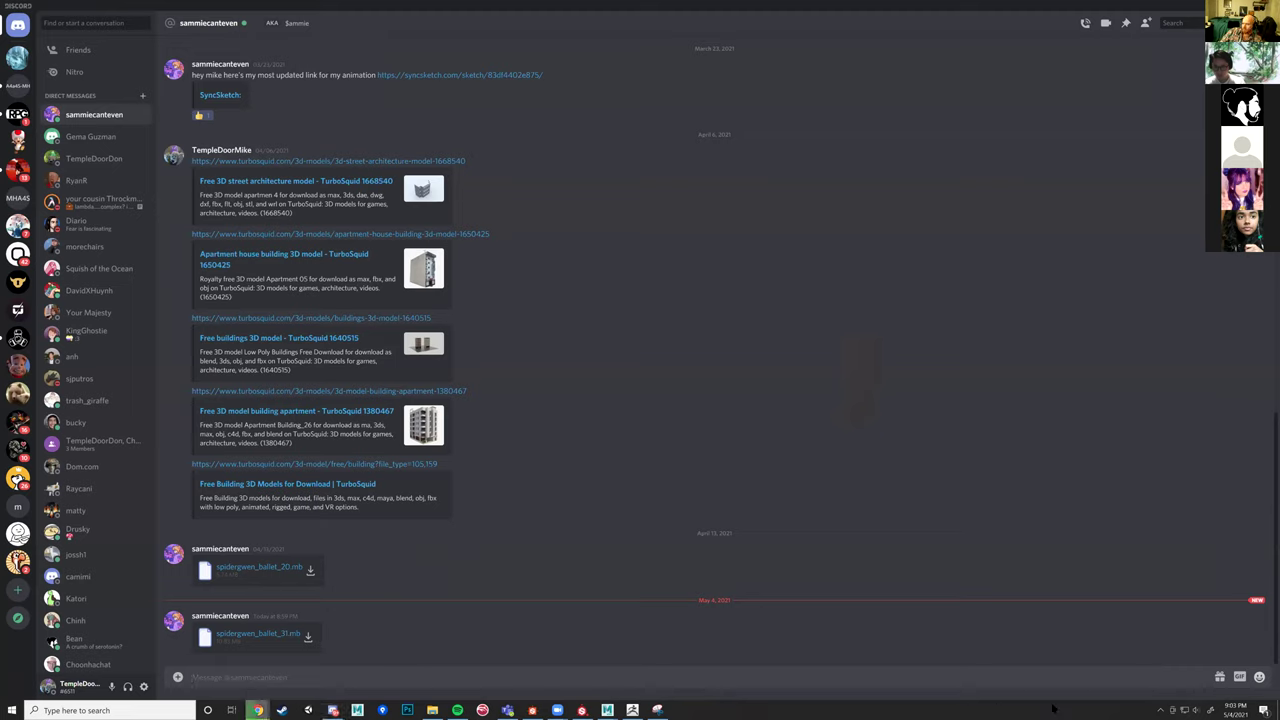
Switch to Maya and open spidergwen_ballet_31.mb from the Downloads folder in place of the current hero scene.
mouse_move(607, 710)
click(660, 668)
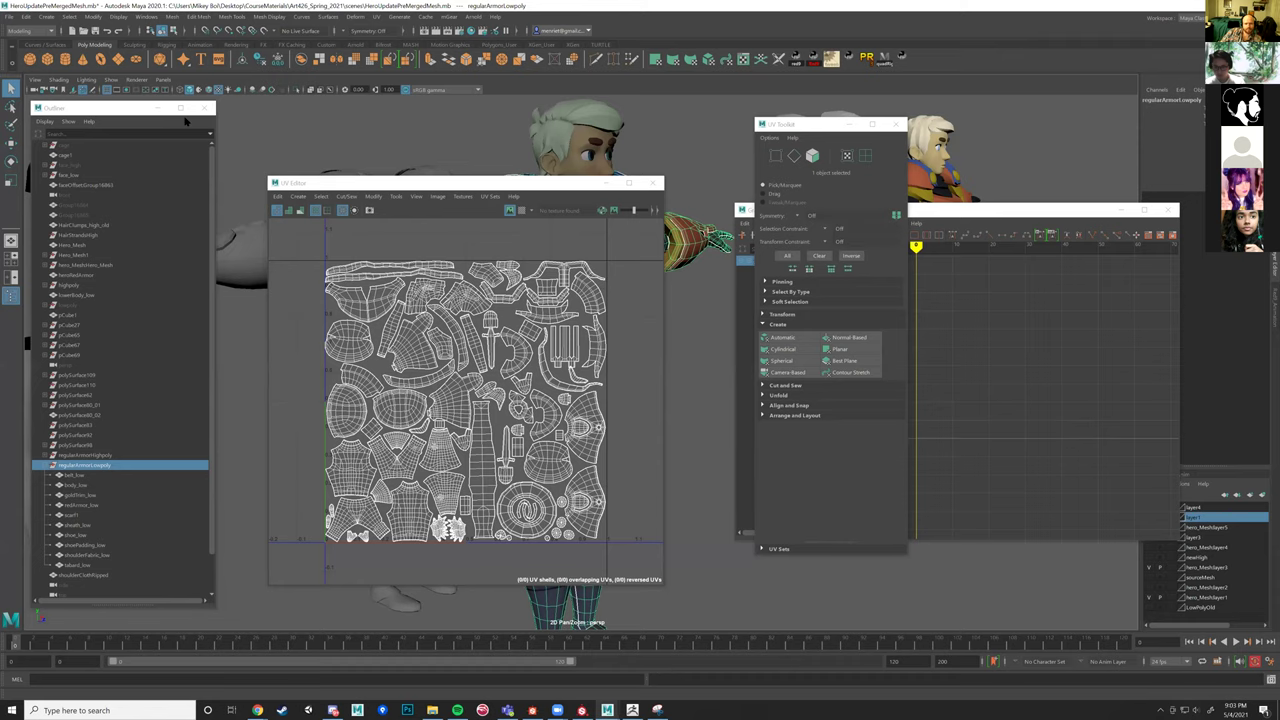
click(9, 17)
click(18, 46)
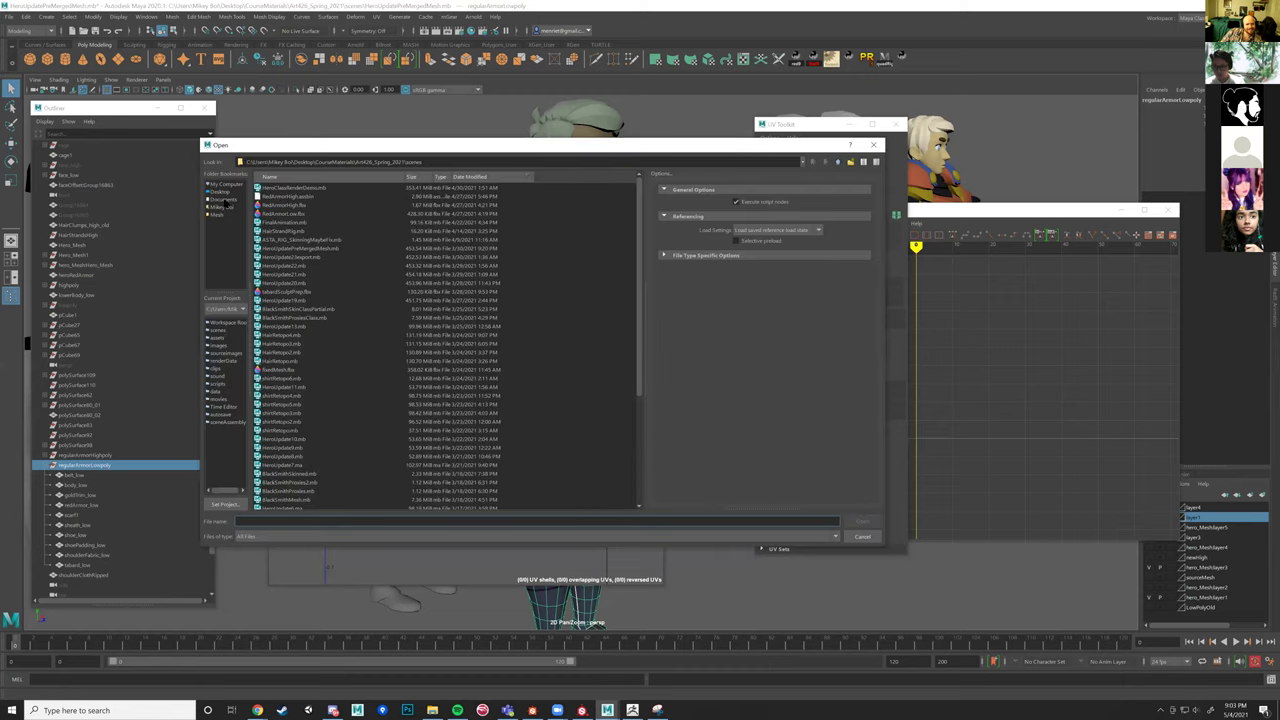
click(222, 199)
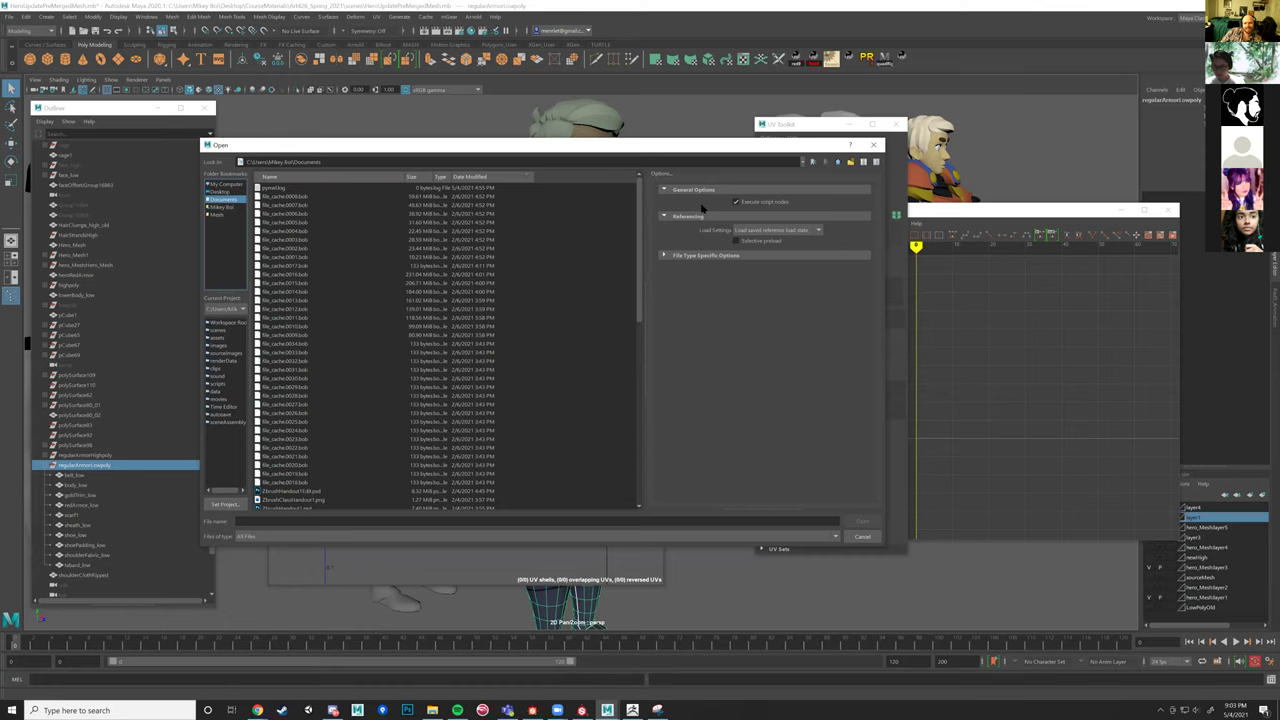
click(810, 163)
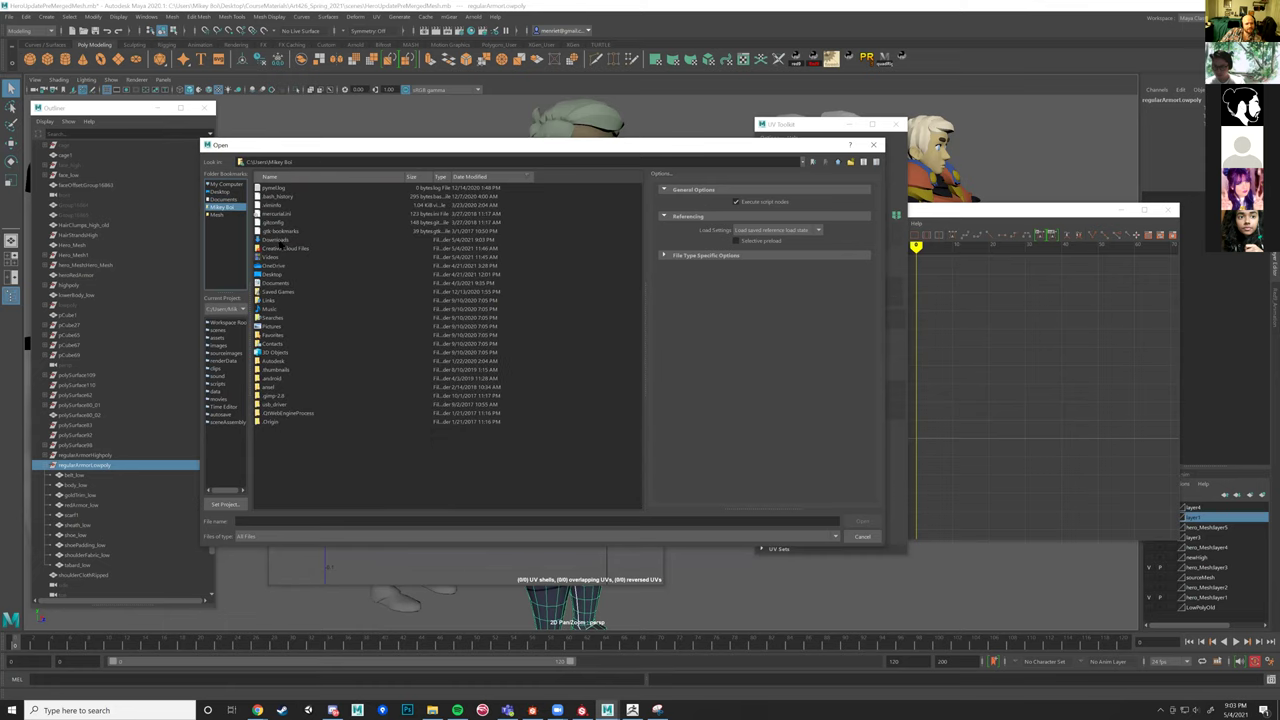
click(283, 241)
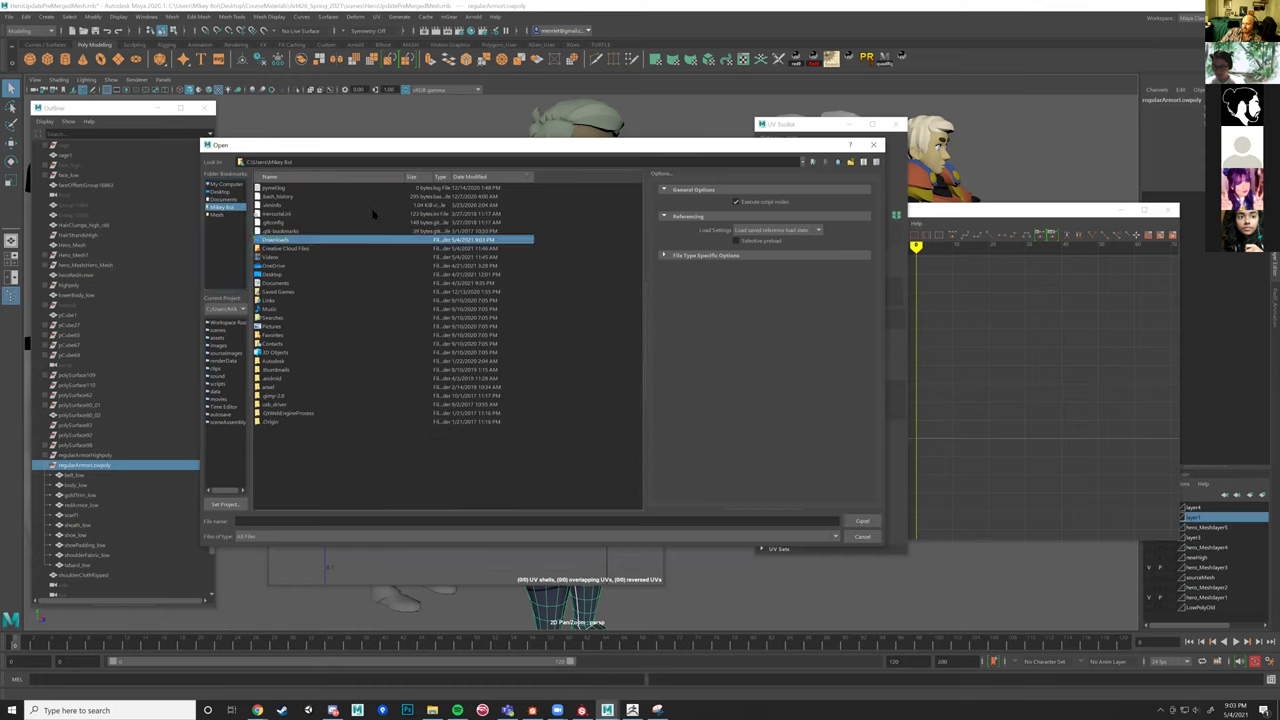
double_click(300, 241)
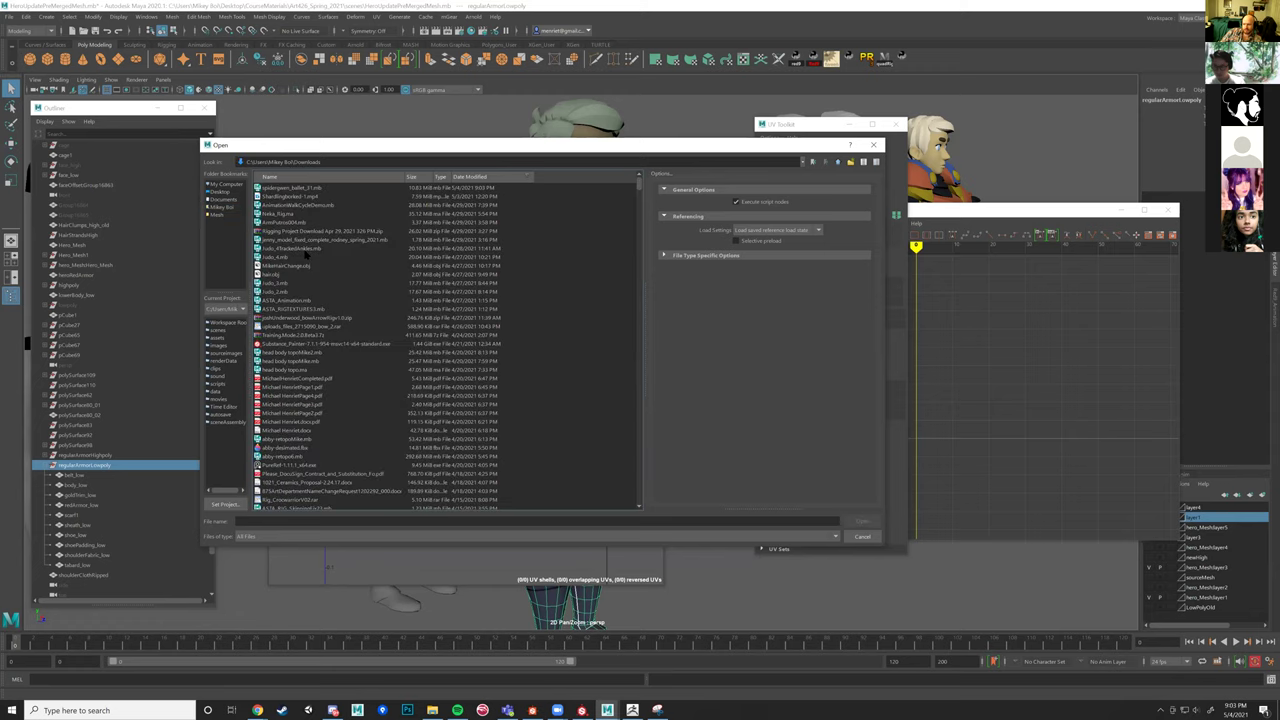
click(297, 189)
click(861, 521)
click(640, 362)
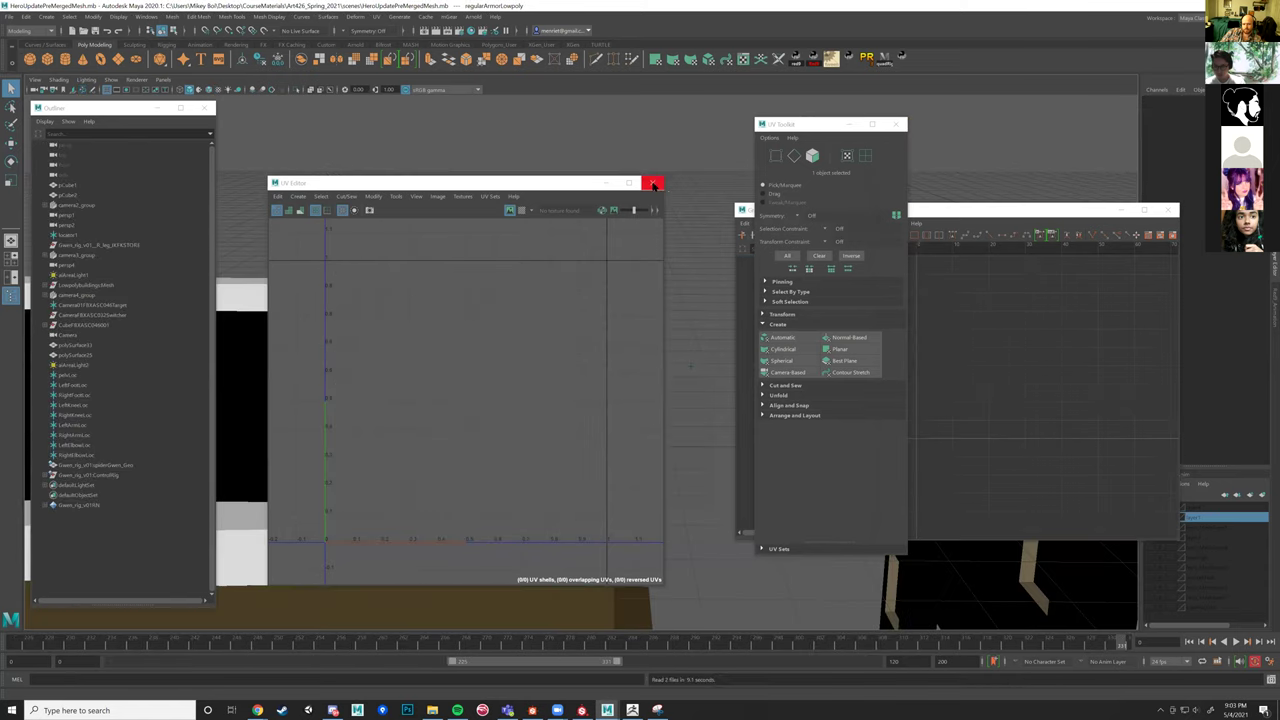
Close the UV Editor and play back the character's jump between the two rooftops.
click(652, 183)
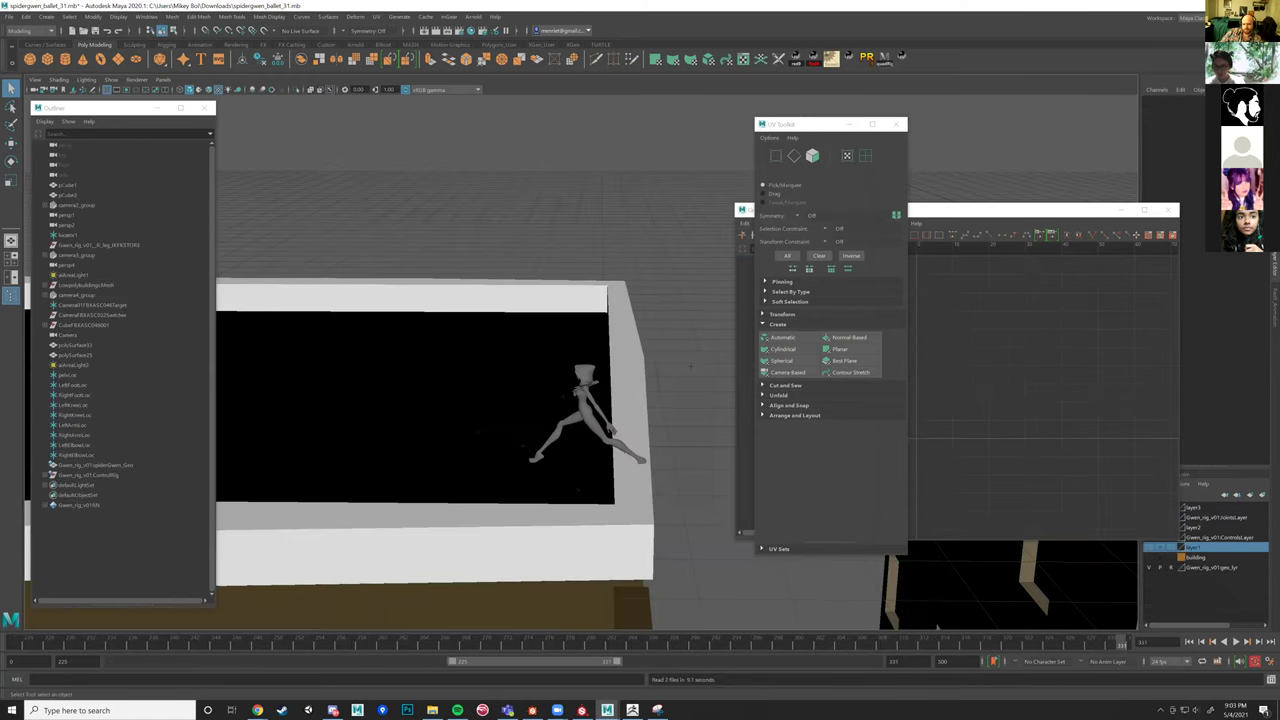
key(alt+v)
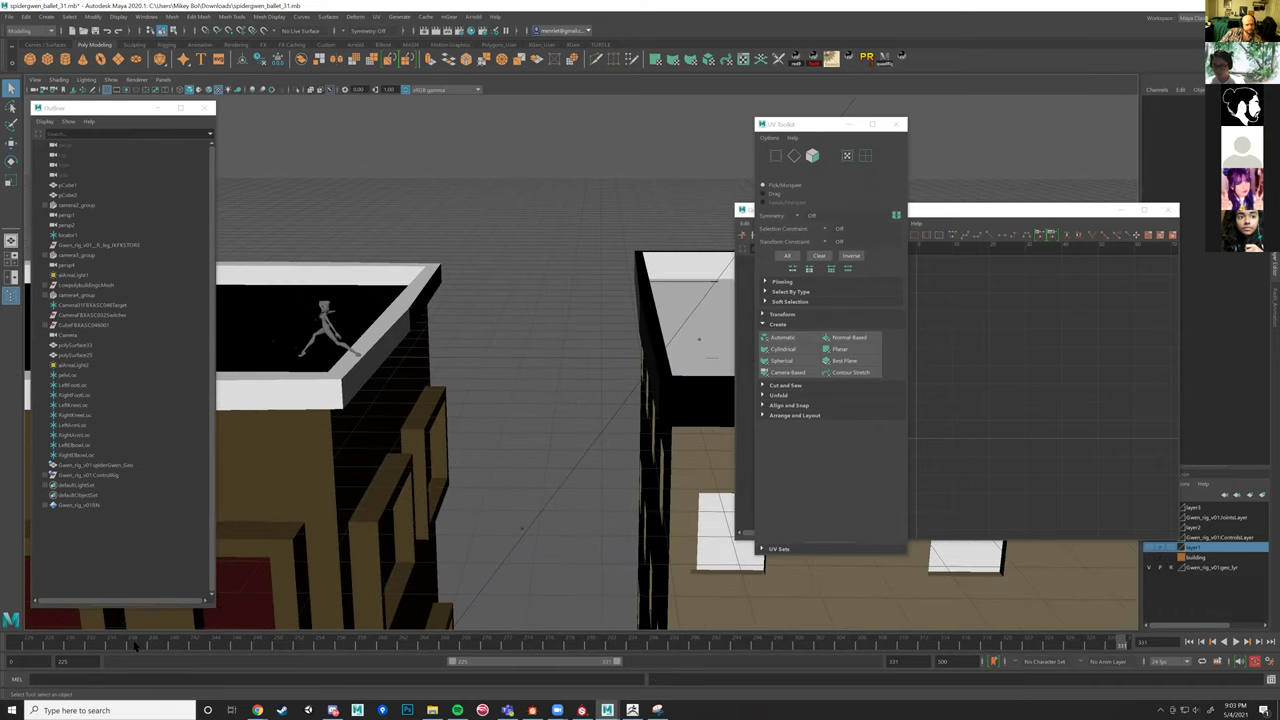
key(alt+v)
Show NURBS curves in the viewport and select the Gwen rig's ROOT_Ctrl so its animation curves load.
click(111, 79)
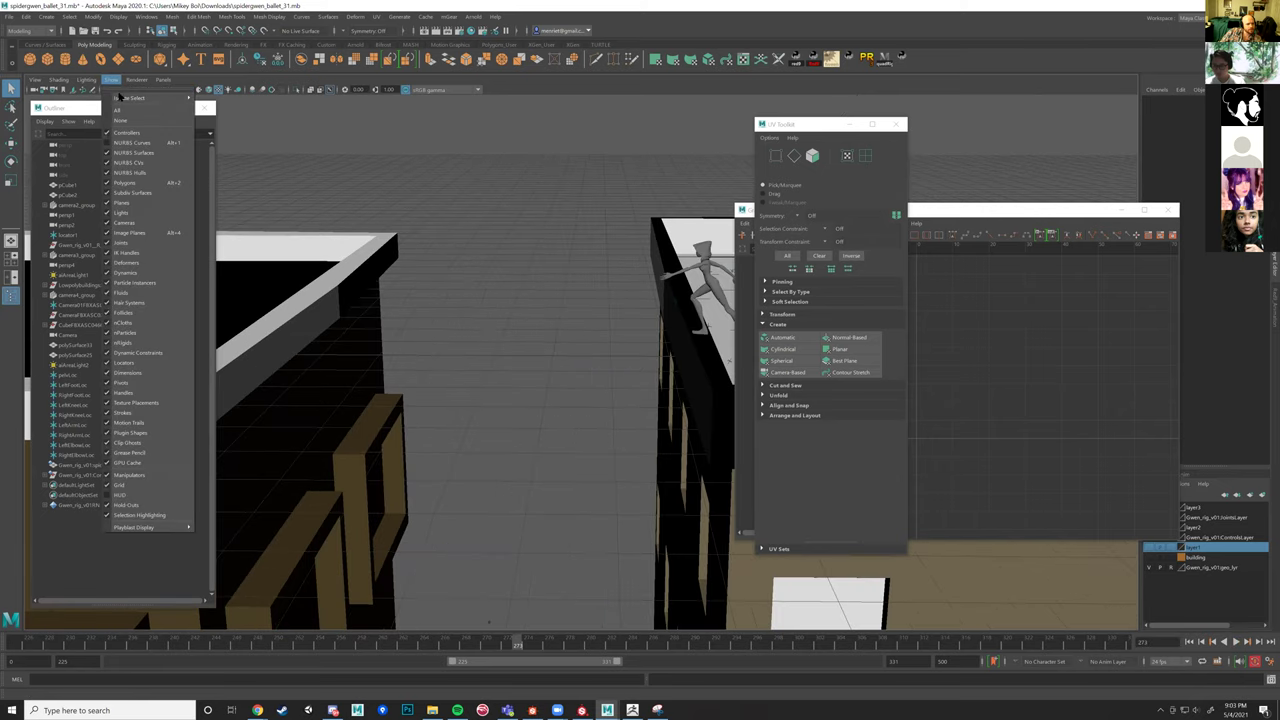
click(130, 147)
key(f)
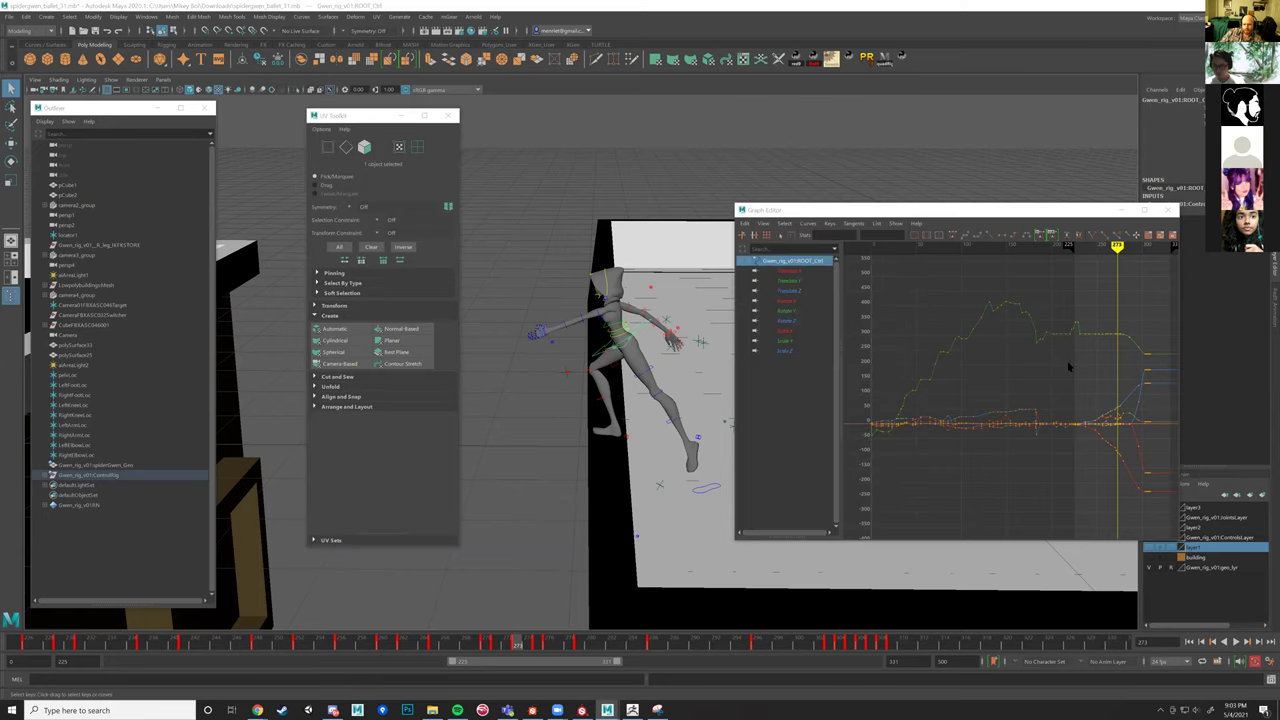
Isolate ROOT_Ctrl's Translate Z curve in the Graph Editor and review the jump motion leading up to frame 273.
click(790, 290)
key(f)
alt+right_drag(970, 408, 988, 403)
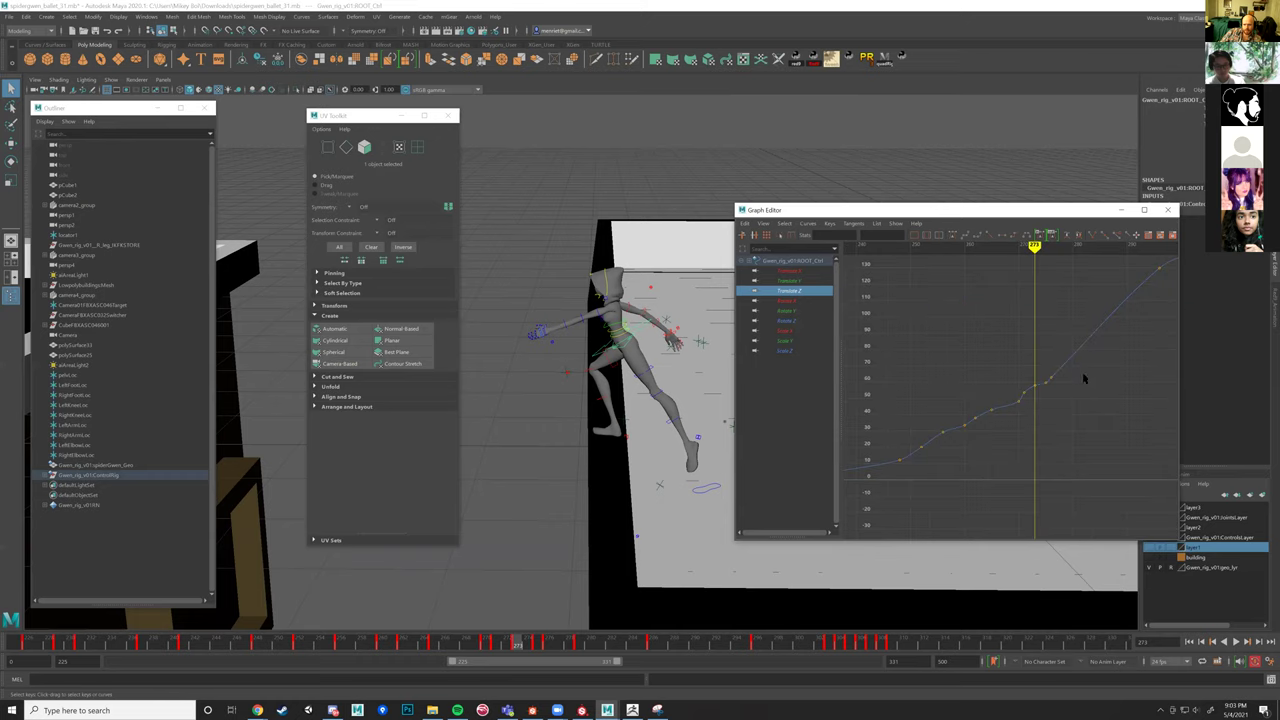
drag(518, 643, 478, 640)
click(517, 632)
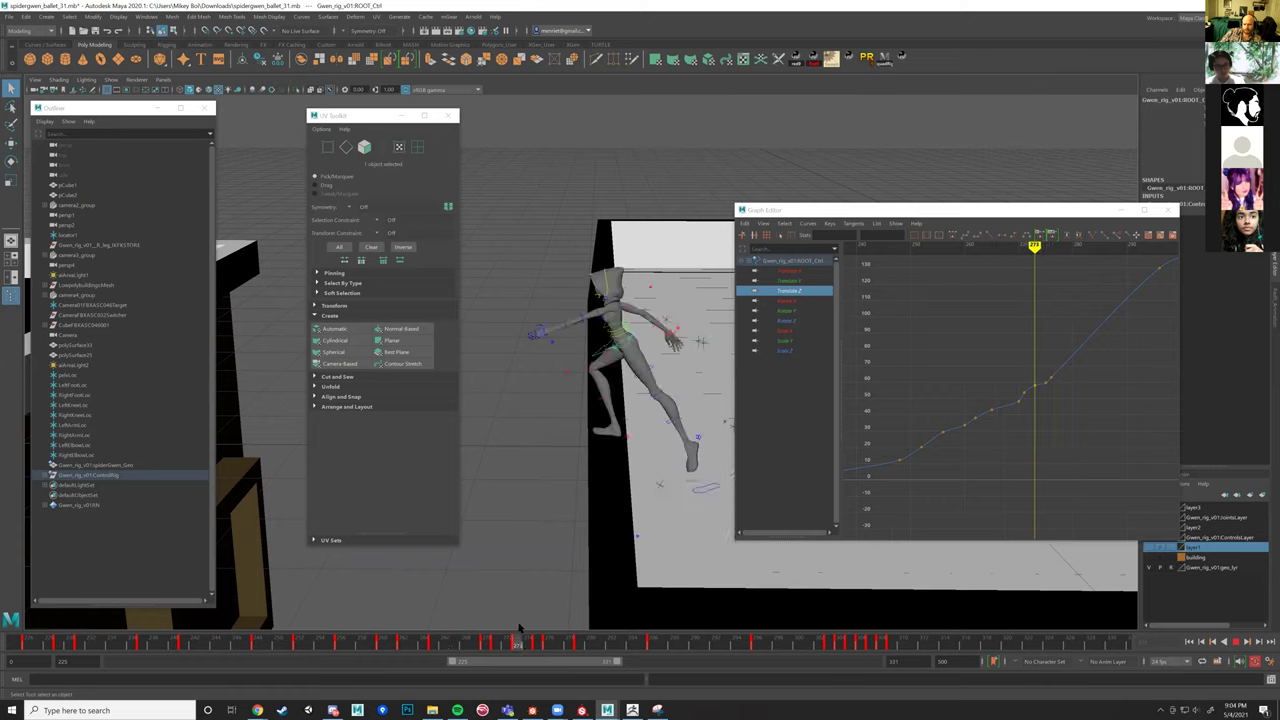
Delete ROOT_Ctrl's clustered Translate Z keys around frame 273 and scrub back to frame 262.
click(1016, 400)
mouse_move(1016, 400)
middle_down()
mouse_move(1046, 389)
mouse_move(1017, 388)
middle_up()
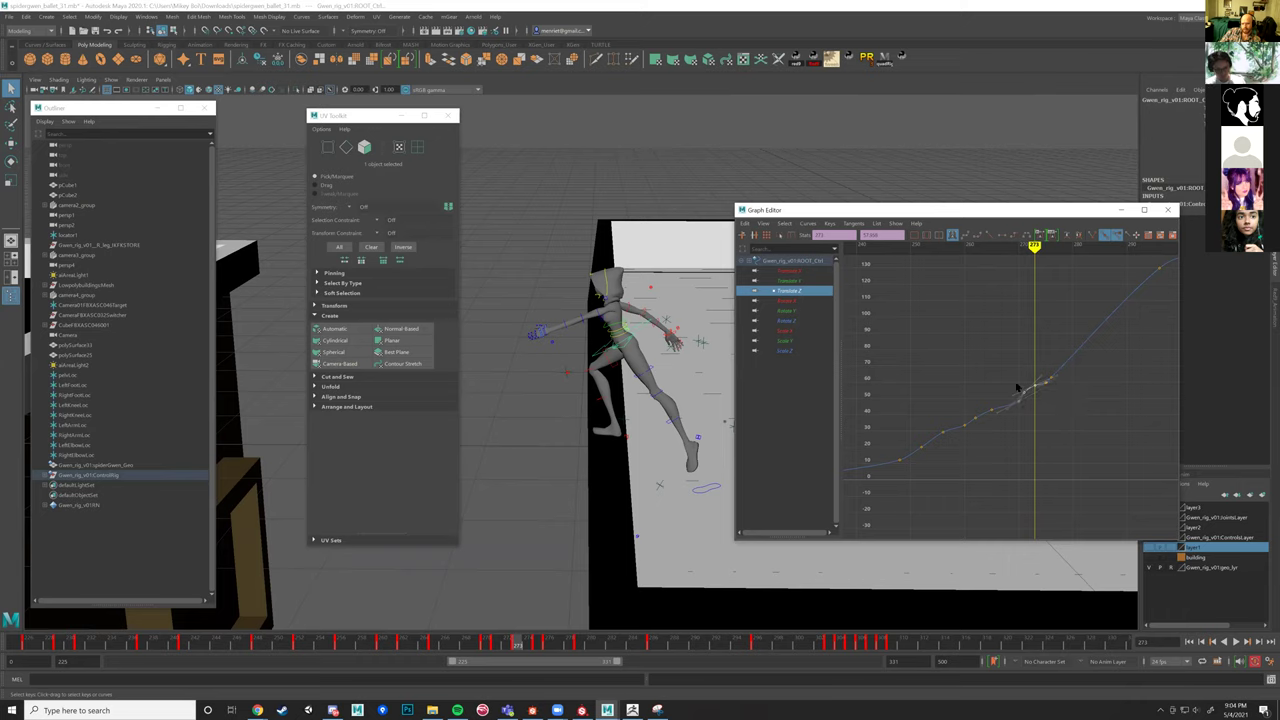
click(1016, 388)
drag(498, 645, 405, 606)
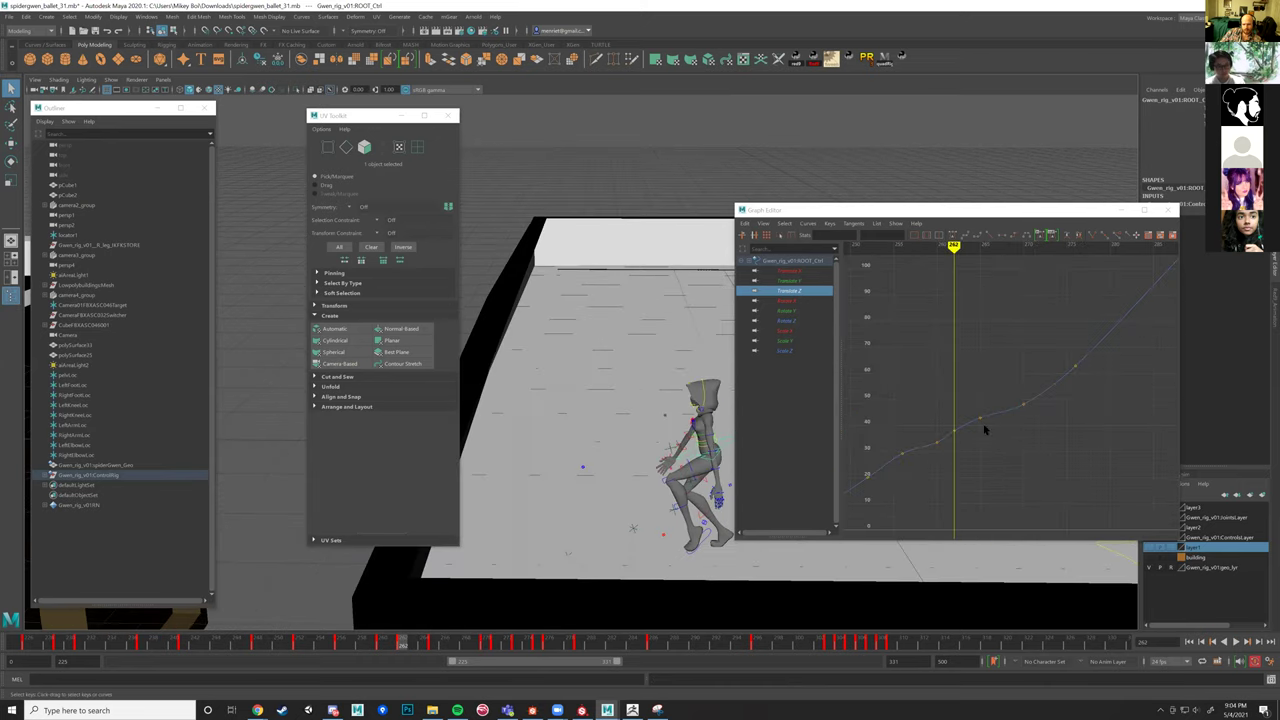
Try to smooth ROOT_Ctrl's Translate Z by deleting keys around frame 262 and lowering the key at frame 260.
scroll(1048, 387, down, 2)
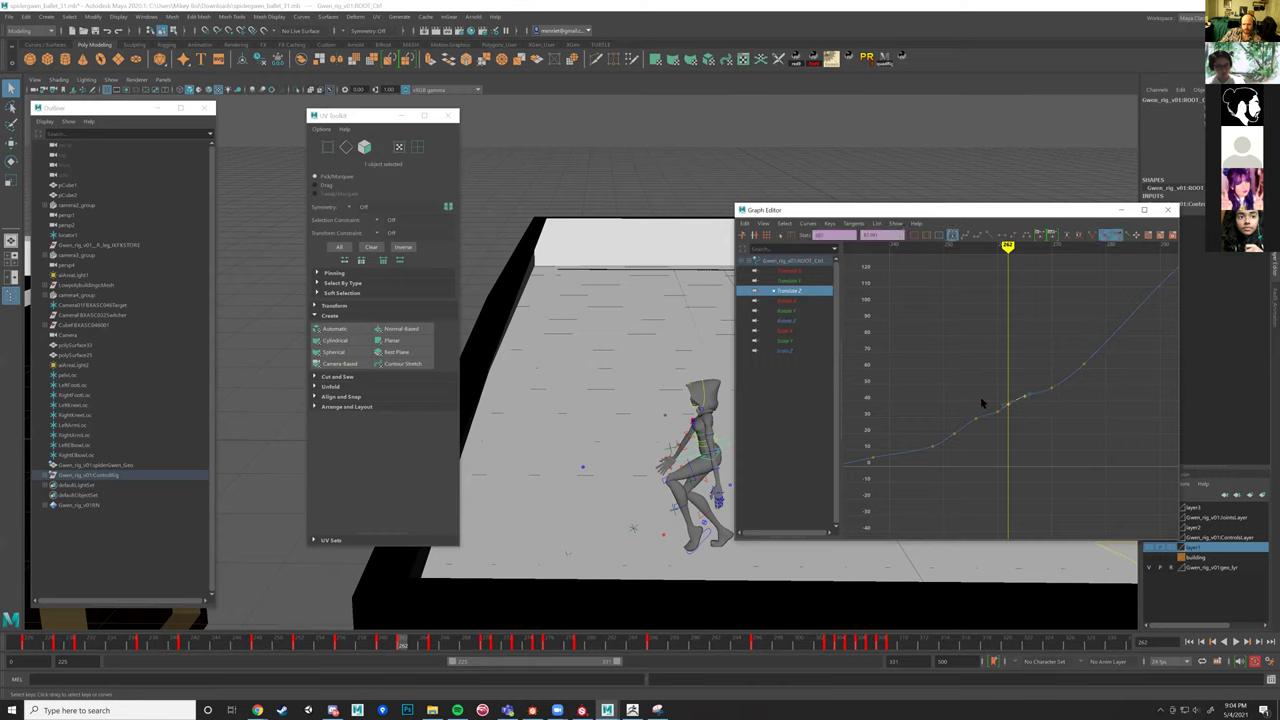
click(976, 440)
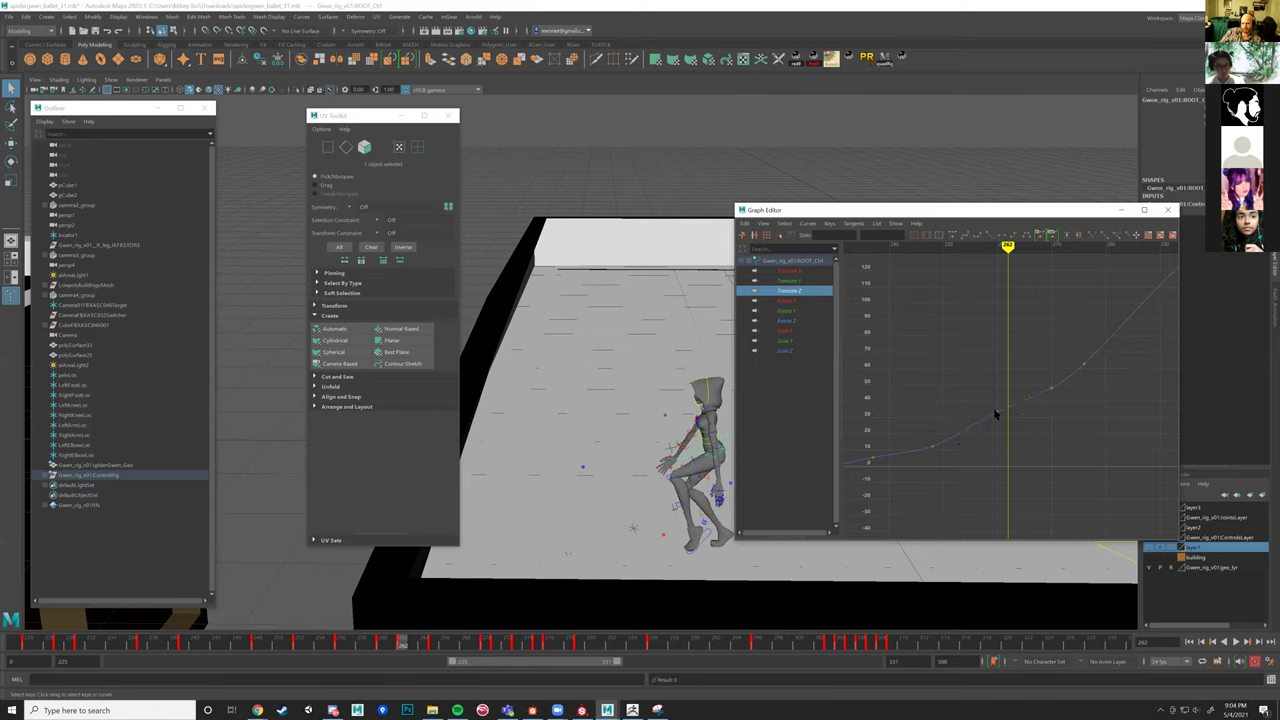
middle_drag(993, 432, 990, 435)
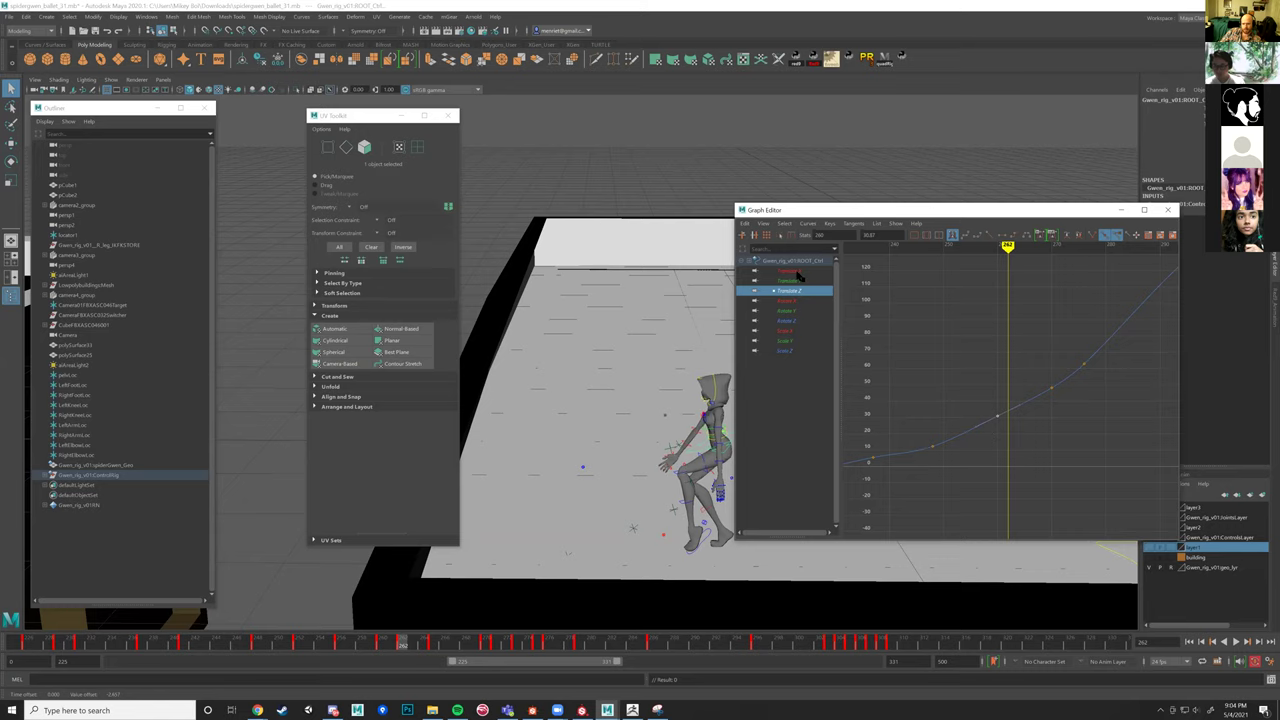
key(w)
alt+drag(551, 423, 598, 452)
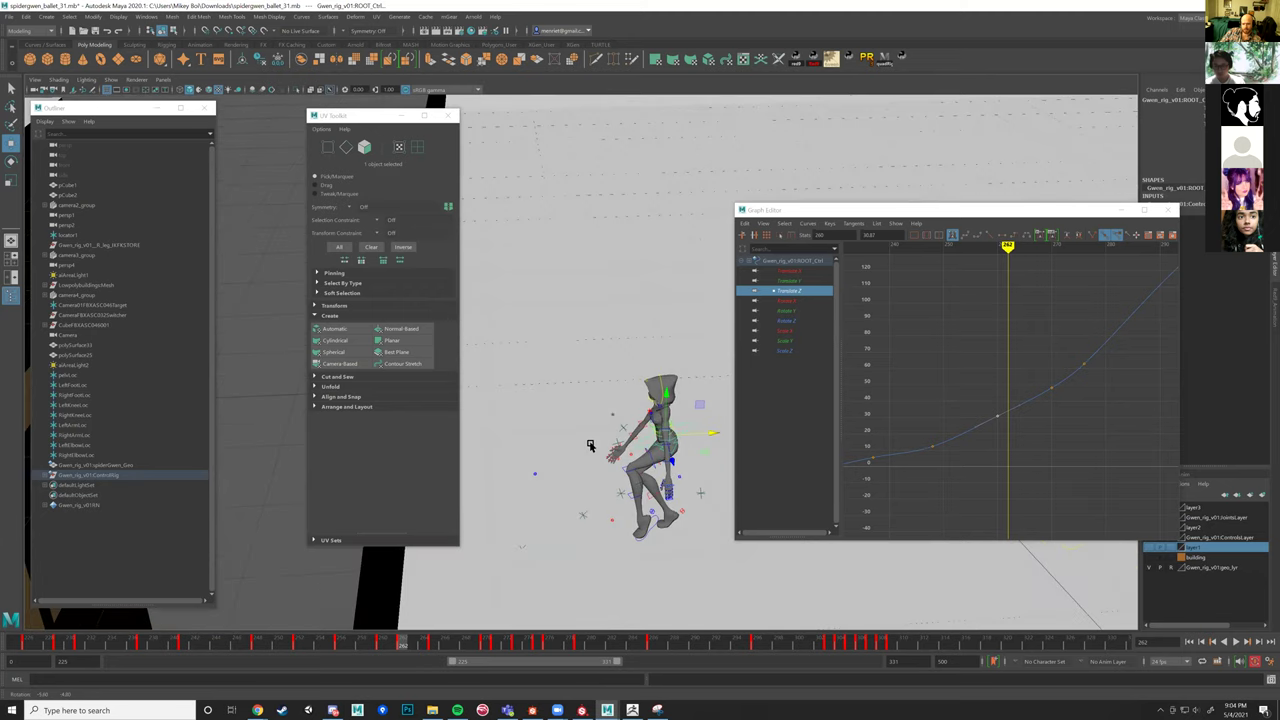
Undo the Translate Z key deletions and adjustments made around frame 262.
key(ctrl+z)
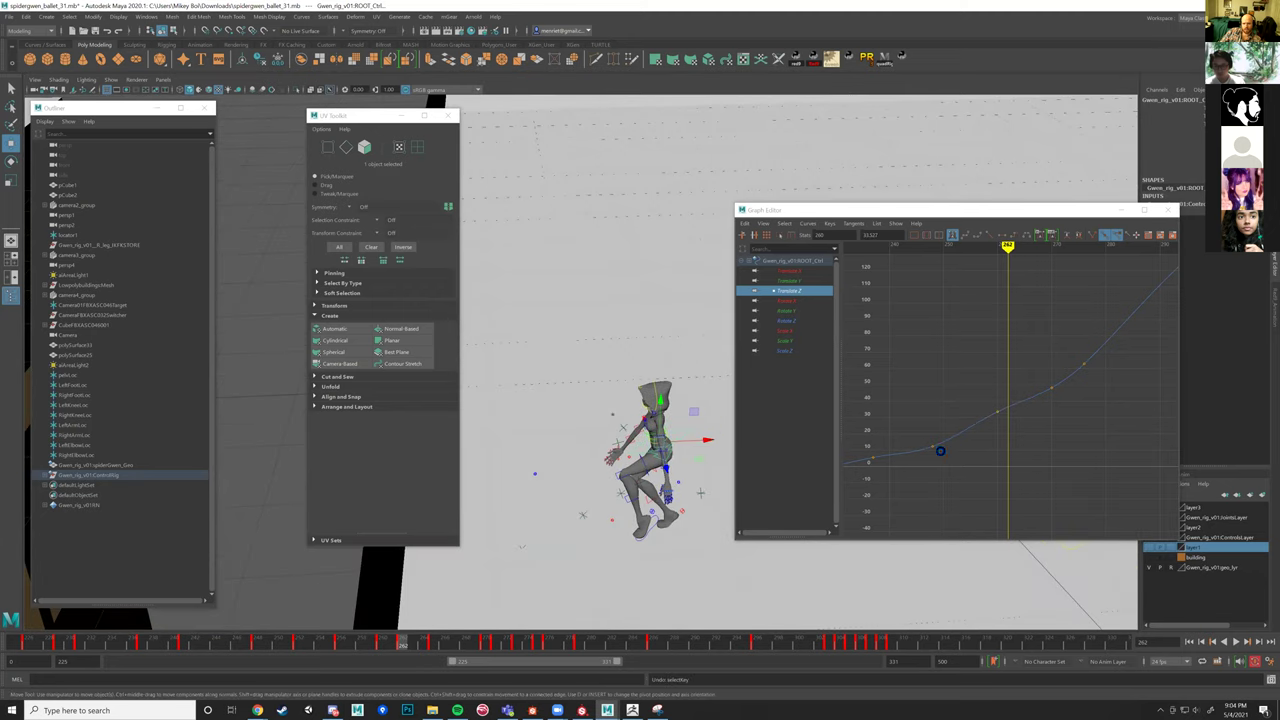
key(ctrl+z)
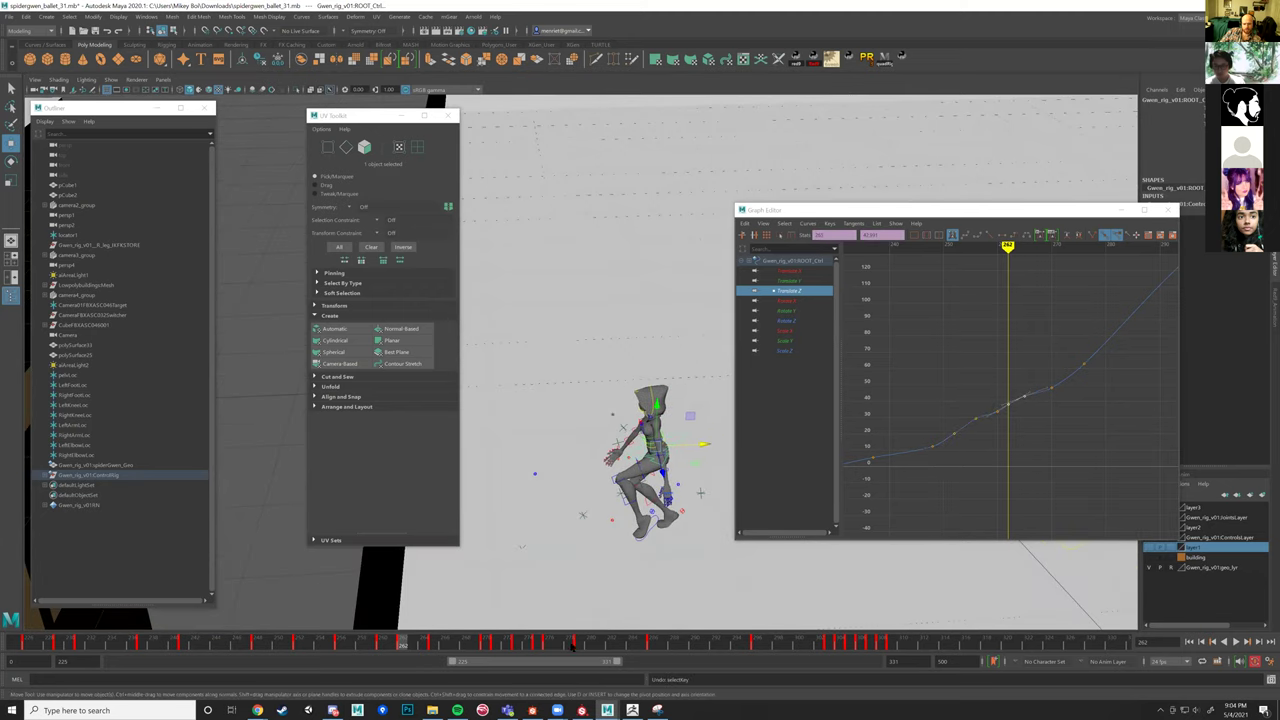
mouse_move(1018, 460)
middle_down()
mouse_move(1014, 417)
mouse_move(1016, 440)
middle_up()
mouse_move(670, 487)
alt+mouse_down()
mouse_move(700, 468)
mouse_move(671, 480)
alt+mouse_up()
key(ctrl+z)
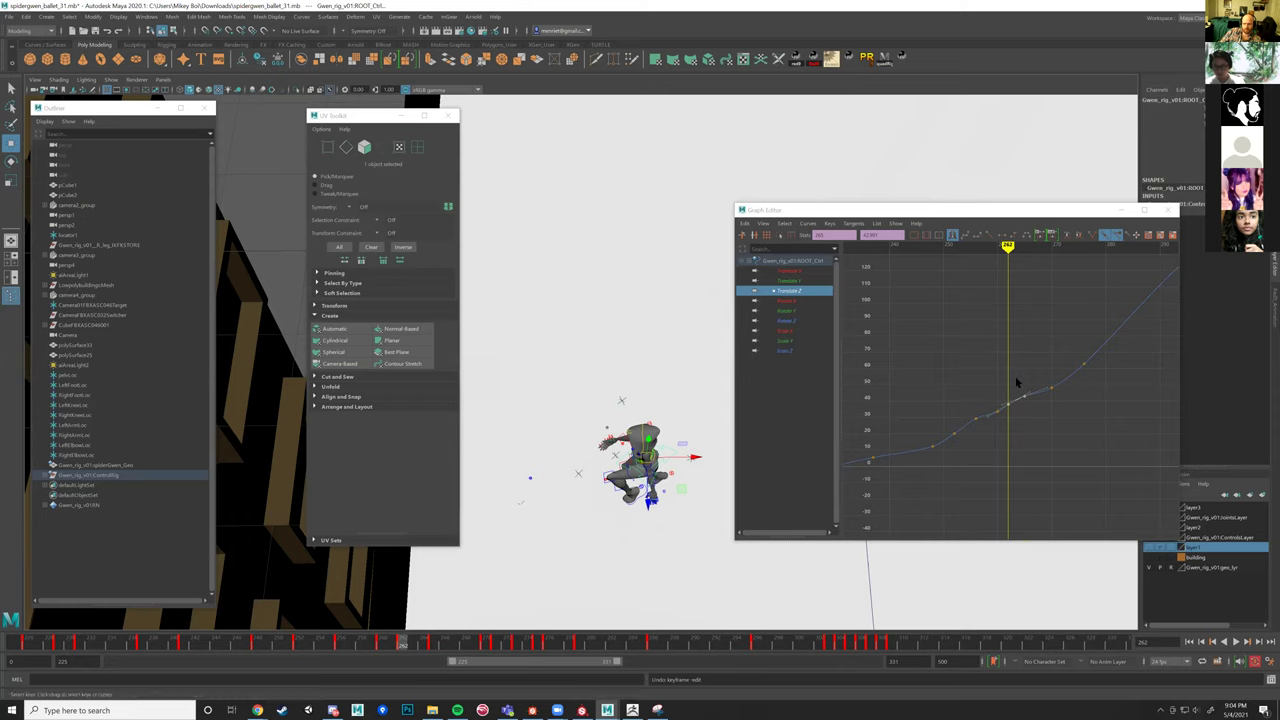
Display ROOT_Ctrl's Translate X and Translate Z curves together in the Graph Editor.
drag(985, 404, 943, 449)
click(790, 270)
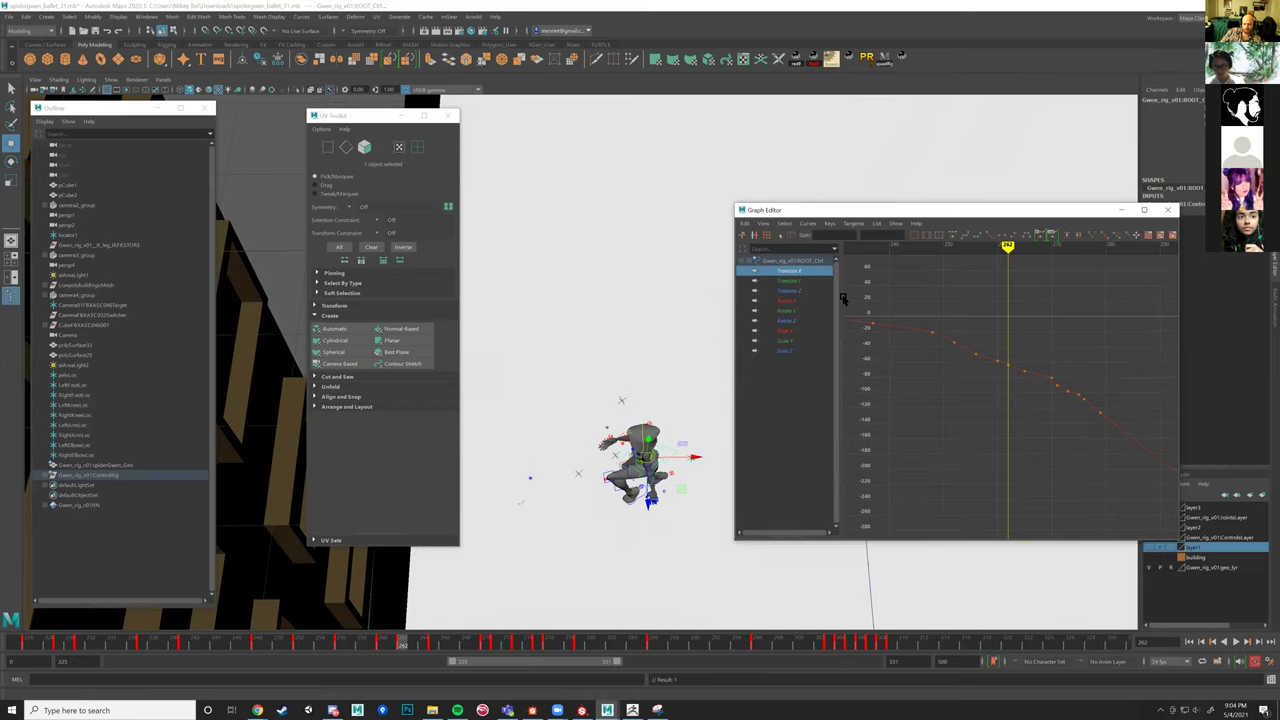
ctrl+click(790, 290)
key(f)
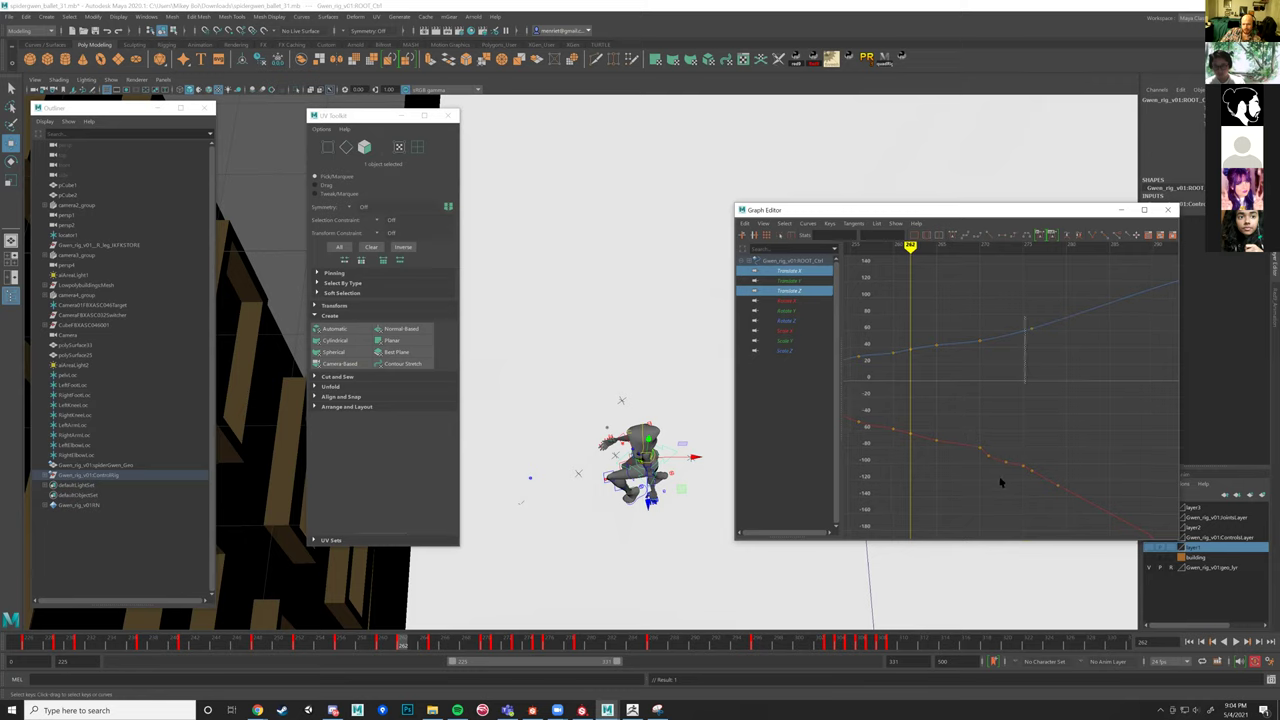
Delete the clustered Translate X keys around frame 273 and the Translate X and Z keys around frame 260.
drag(986, 502, 990, 490)
alt+middle_drag(994, 457, 1019, 438)
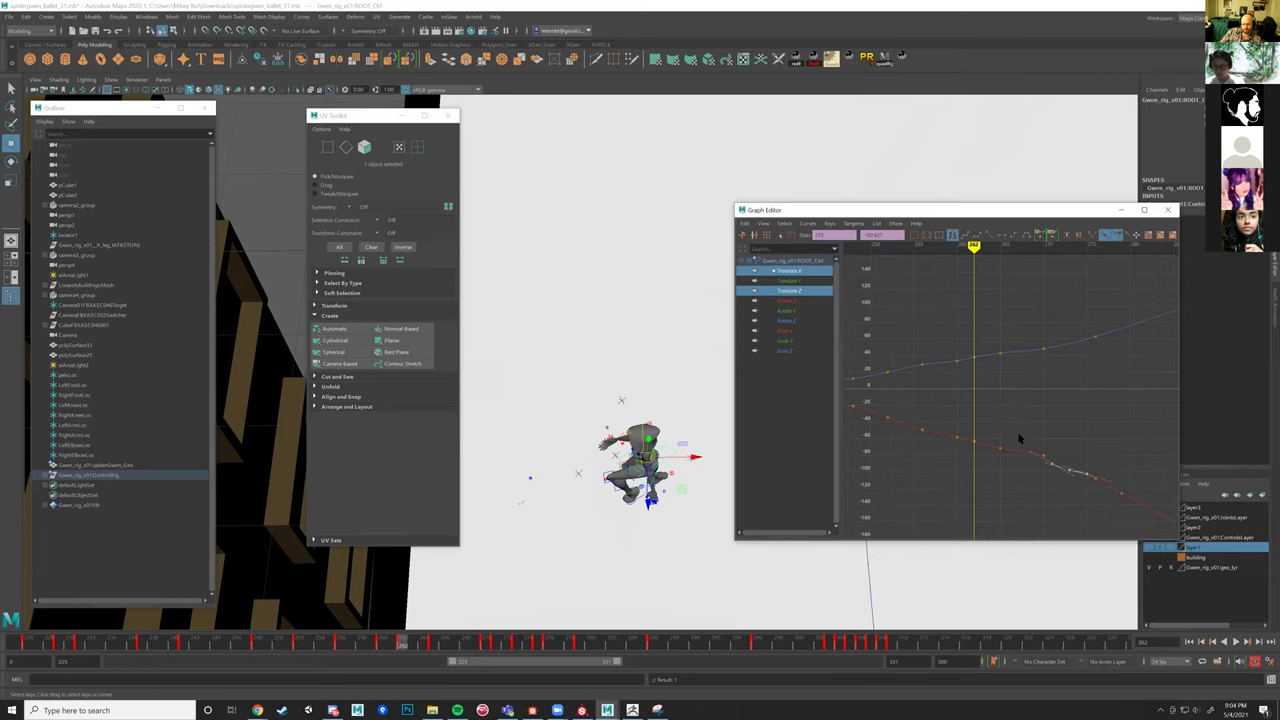
mouse_move(940, 407)
alt+middle_down()
mouse_move(974, 423)
mouse_move(1032, 369)
alt+middle_up()
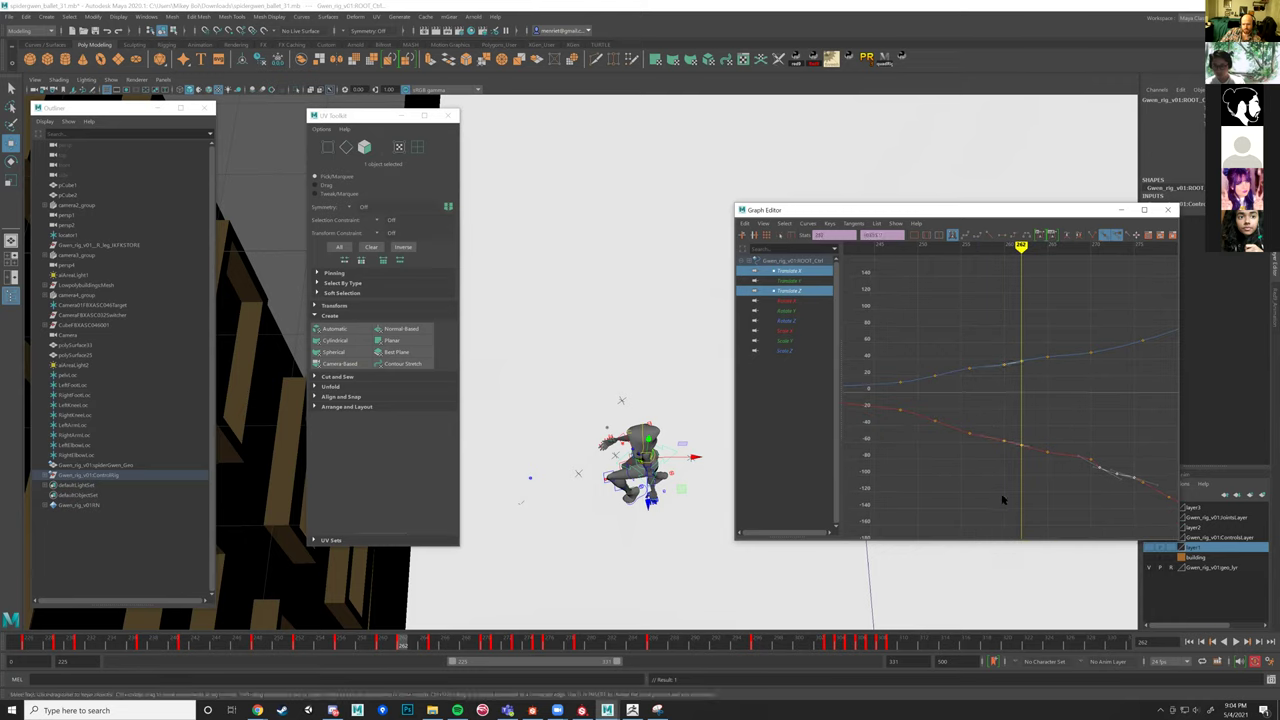
alt+middle_drag(1003, 500, 1014, 503)
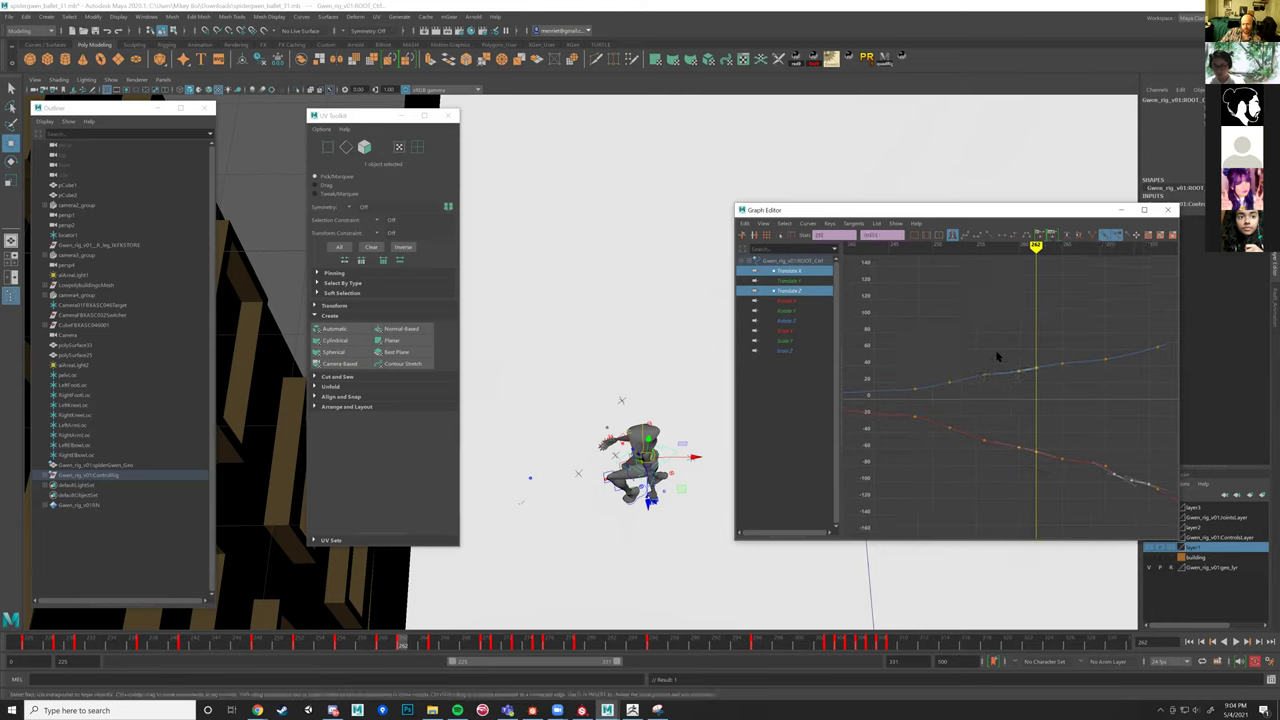
click(976, 478)
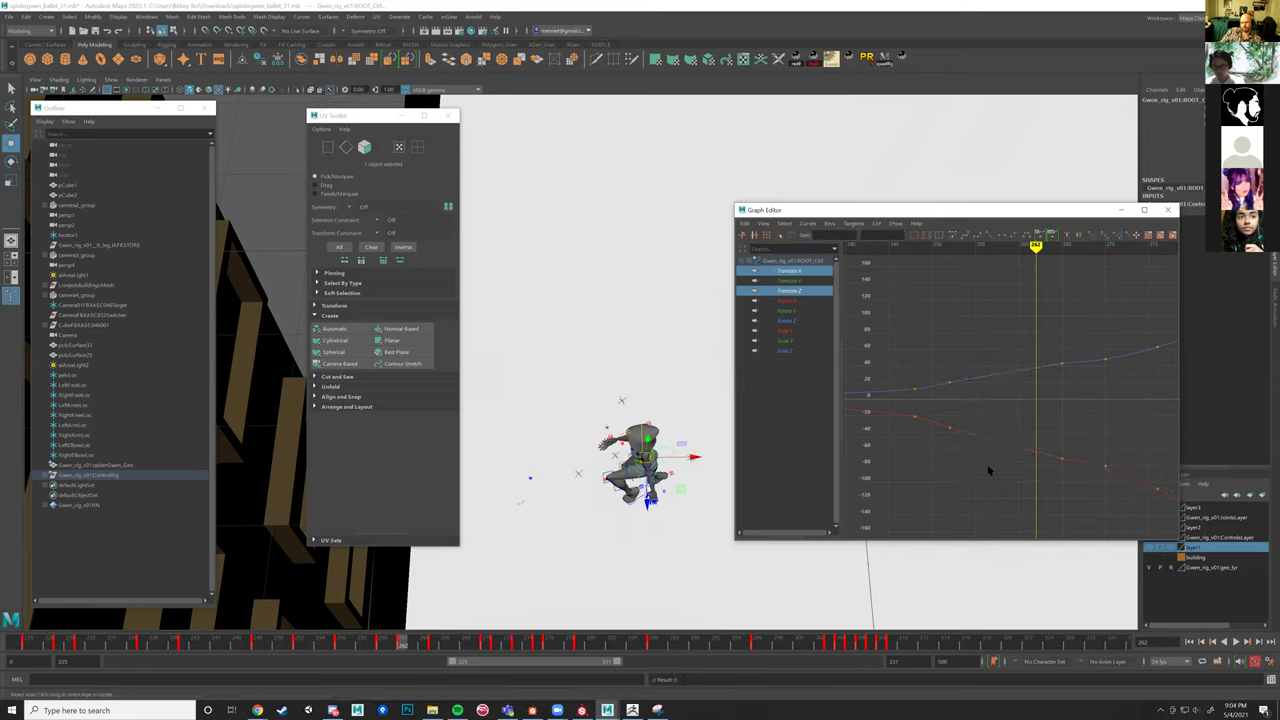
Delete the remaining Translate X and Z keys just after frame 262 and check the jump up to frame 275.
alt+middle_drag(1040, 448, 941, 434)
alt+middle_drag(997, 349, 1015, 489)
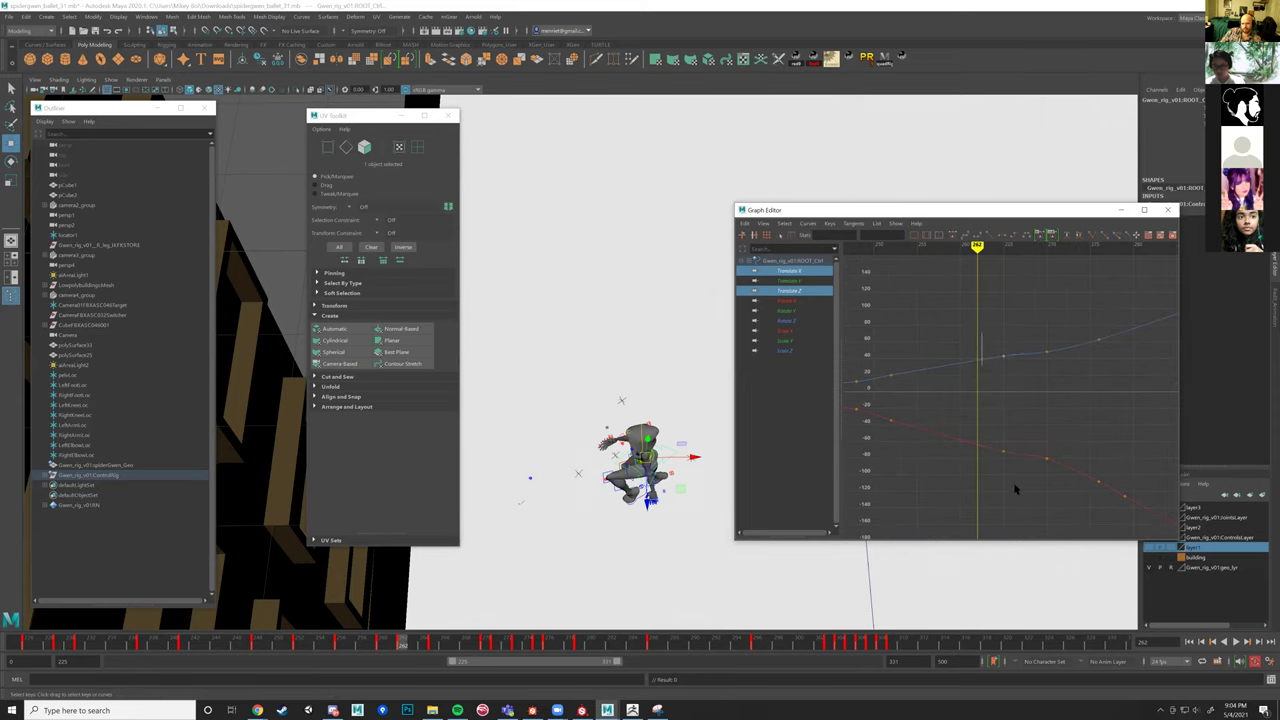
mouse_move(640, 470)
alt+mouse_down()
mouse_move(660, 480)
mouse_move(614, 534)
mouse_move(520, 590)
mouse_move(403, 649)
mouse_move(285, 645)
mouse_move(298, 645)
alt+mouse_up()
mouse_move(352, 611)
mouse_down()
mouse_move(518, 621)
mouse_move(540, 511)
mouse_up()
key(f)
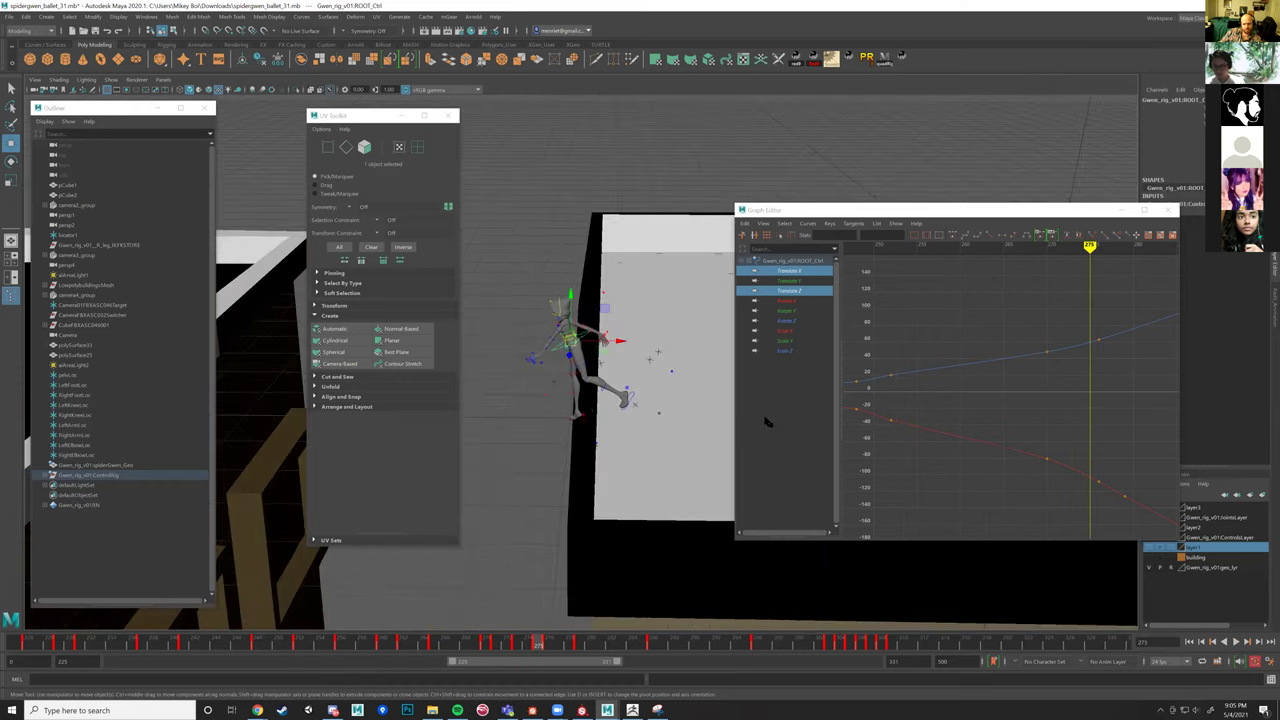
Isolate ROOT_Ctrl's Translate Y curve and lower its key at frame 275 to about 12.
click(797, 281)
key(a)
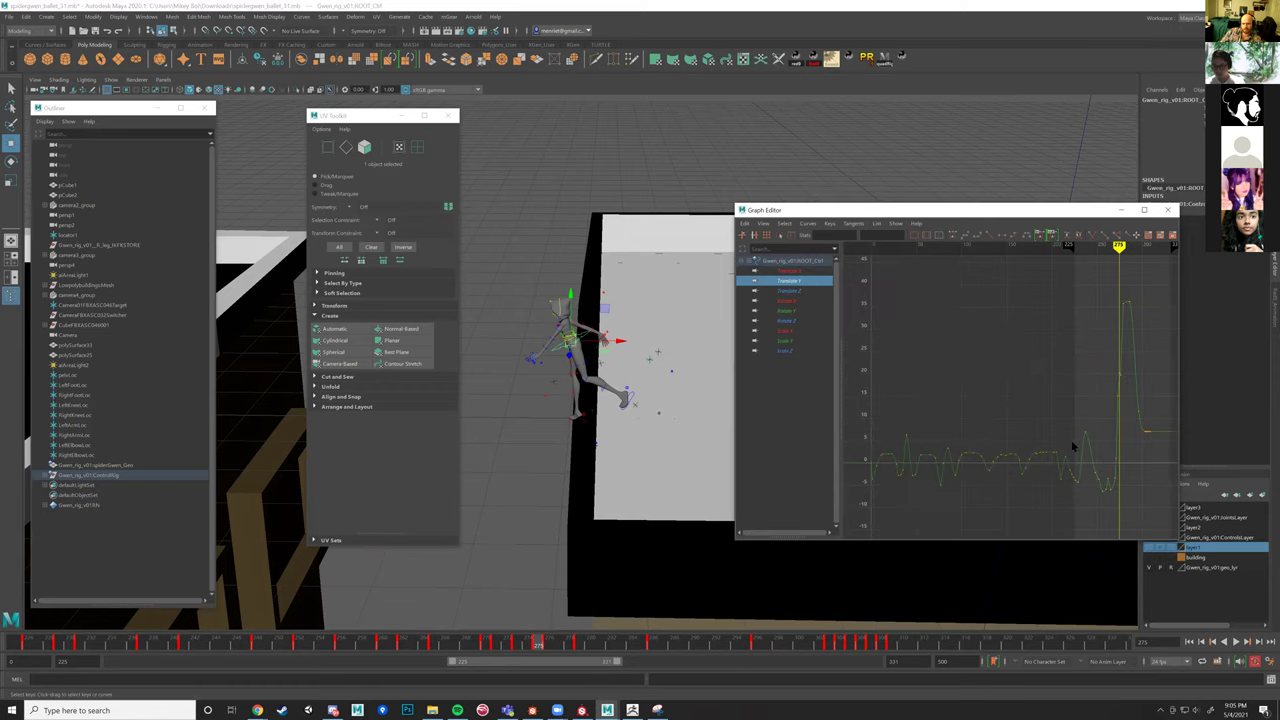
alt+right_drag(1073, 447, 1006, 434)
mouse_move(1006, 434)
alt+middle_down()
mouse_move(1086, 437)
mouse_move(1037, 423)
mouse_move(992, 452)
alt+middle_up()
middle_drag(1024, 403, 1020, 427)
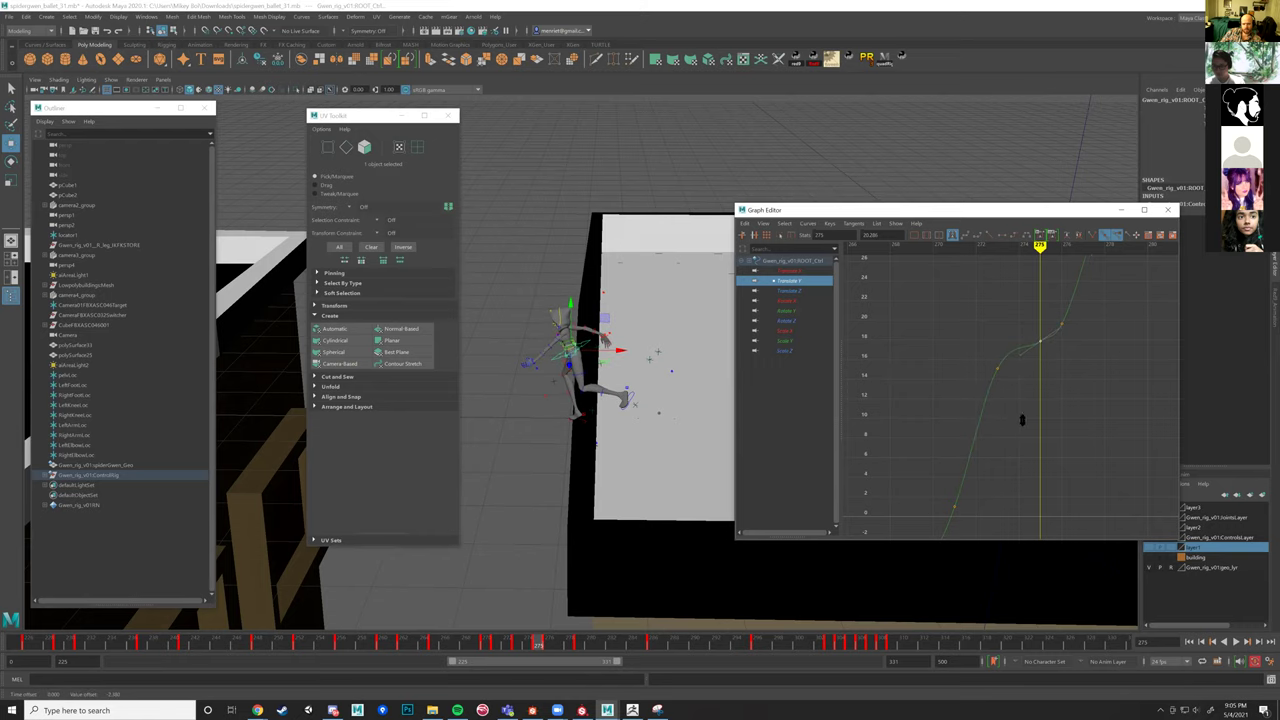
alt+drag(619, 321, 578, 300)
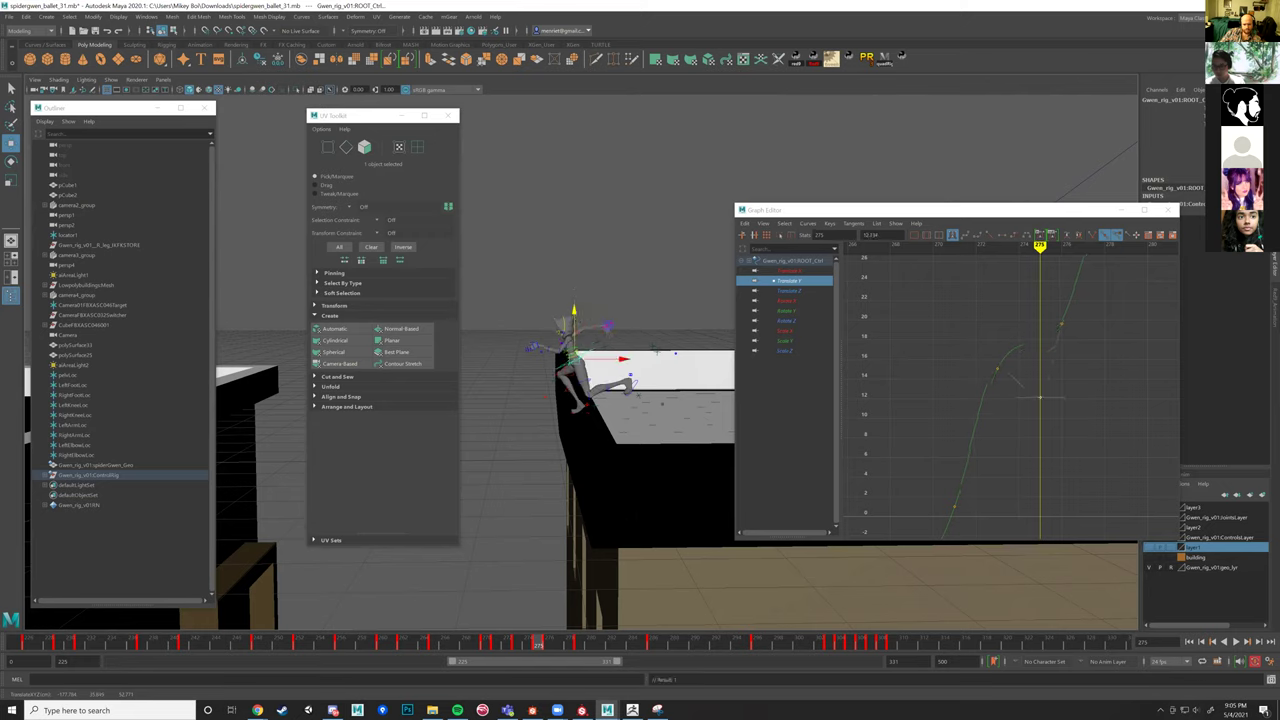
Lower the Translate Y keys at frames 273 and 276 to about 10 and 15, and scrub back to frame 268.
click(1036, 347)
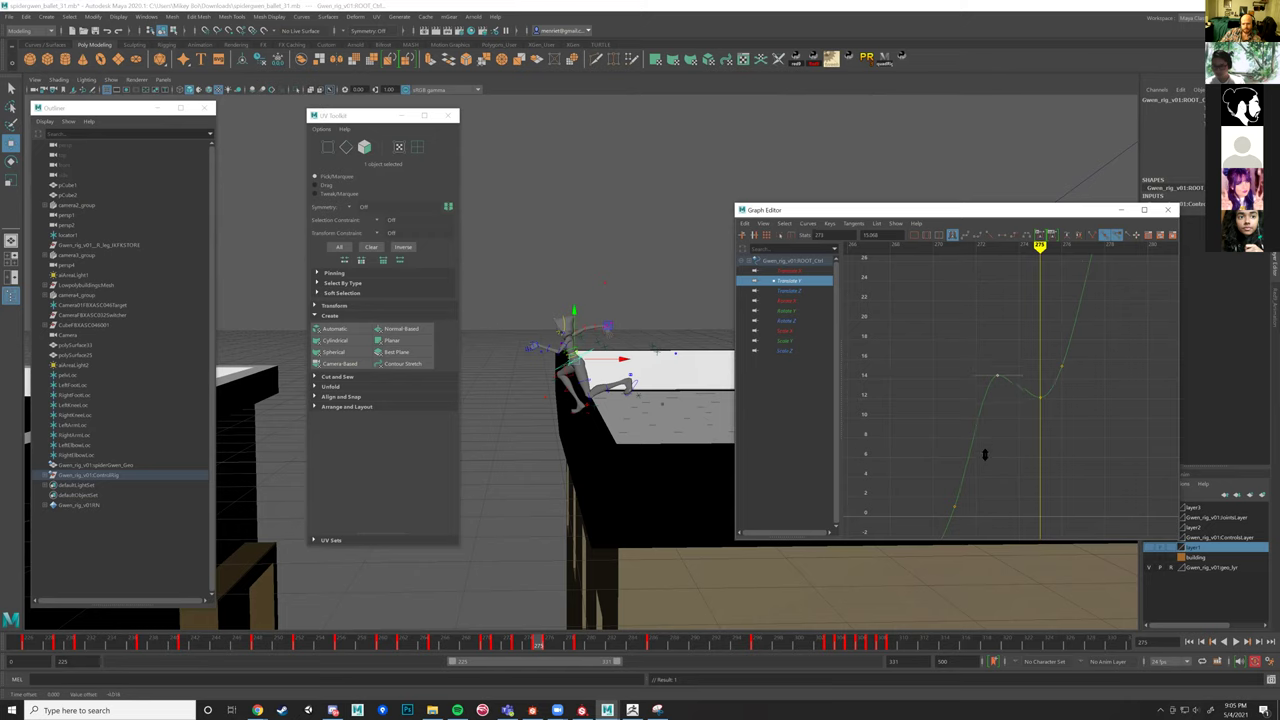
mouse_move(537, 640)
mouse_down()
mouse_move(458, 640)
mouse_move(456, 625)
mouse_move(498, 622)
mouse_move(464, 620)
mouse_up()
key(f)
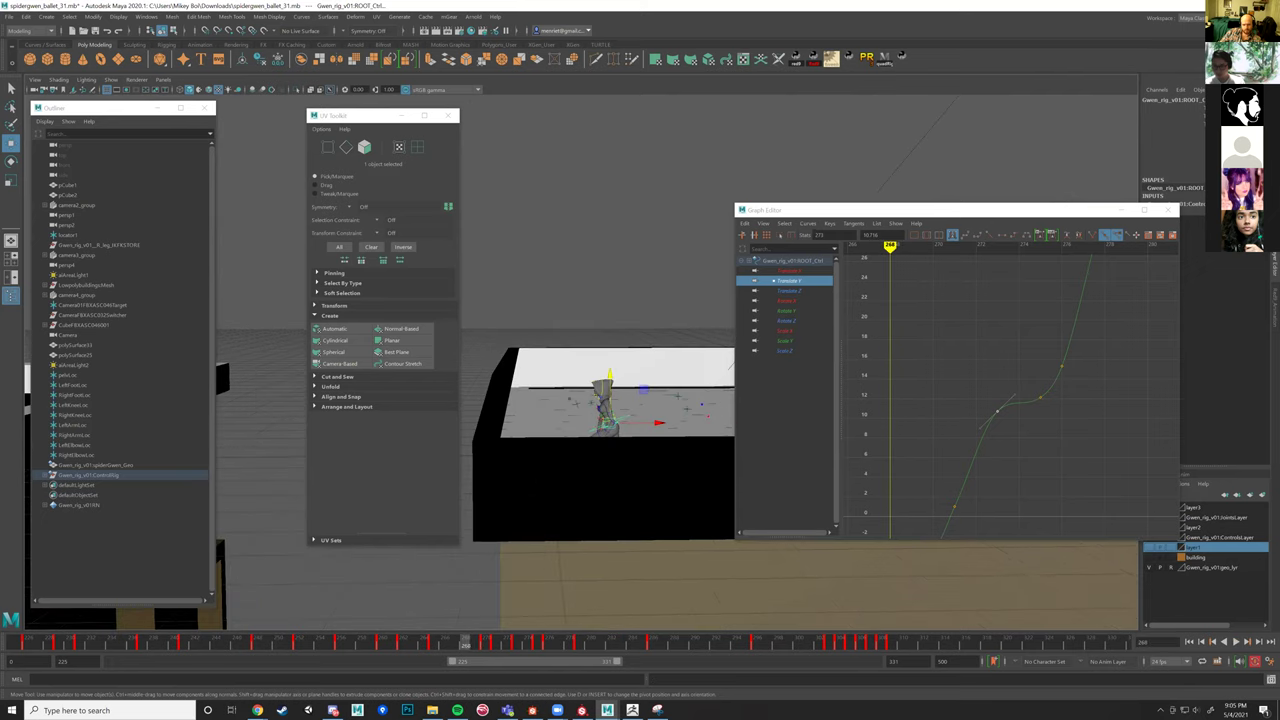
Reposition the L_Leg_FootIk control on the rooftop at frame 265 and copy its key.
click(576, 462)
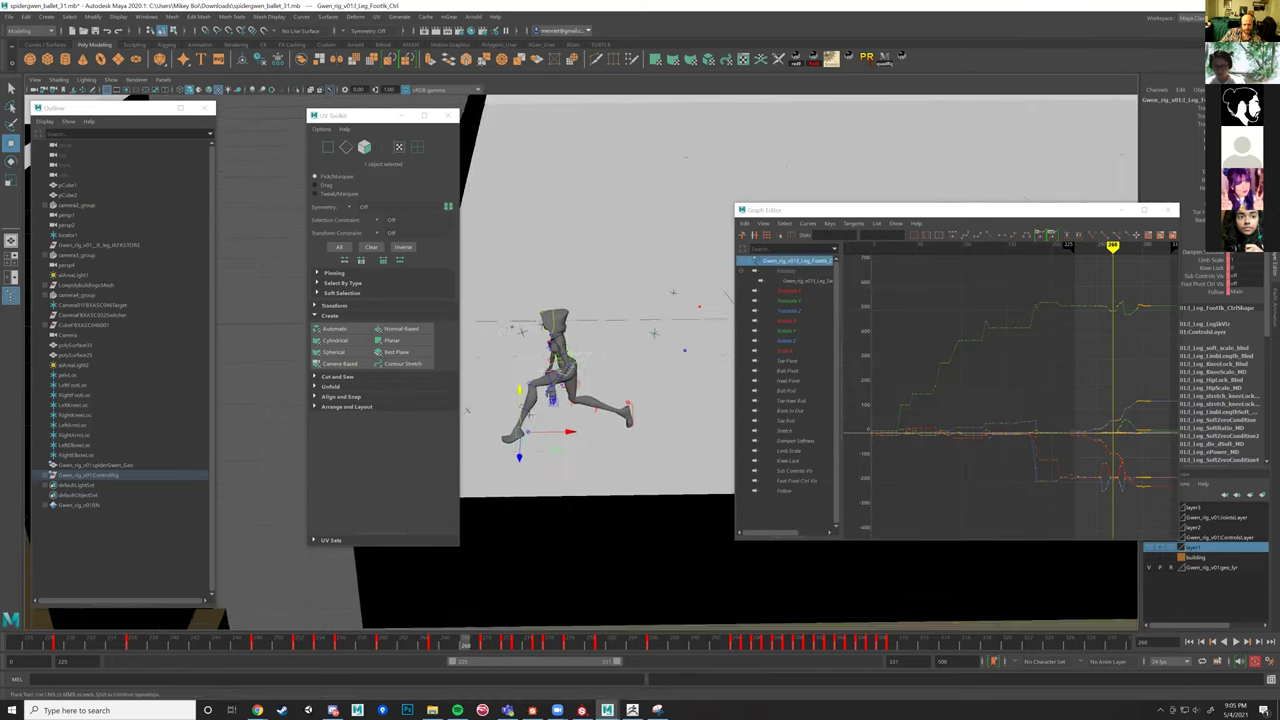
drag(563, 450, 603, 445)
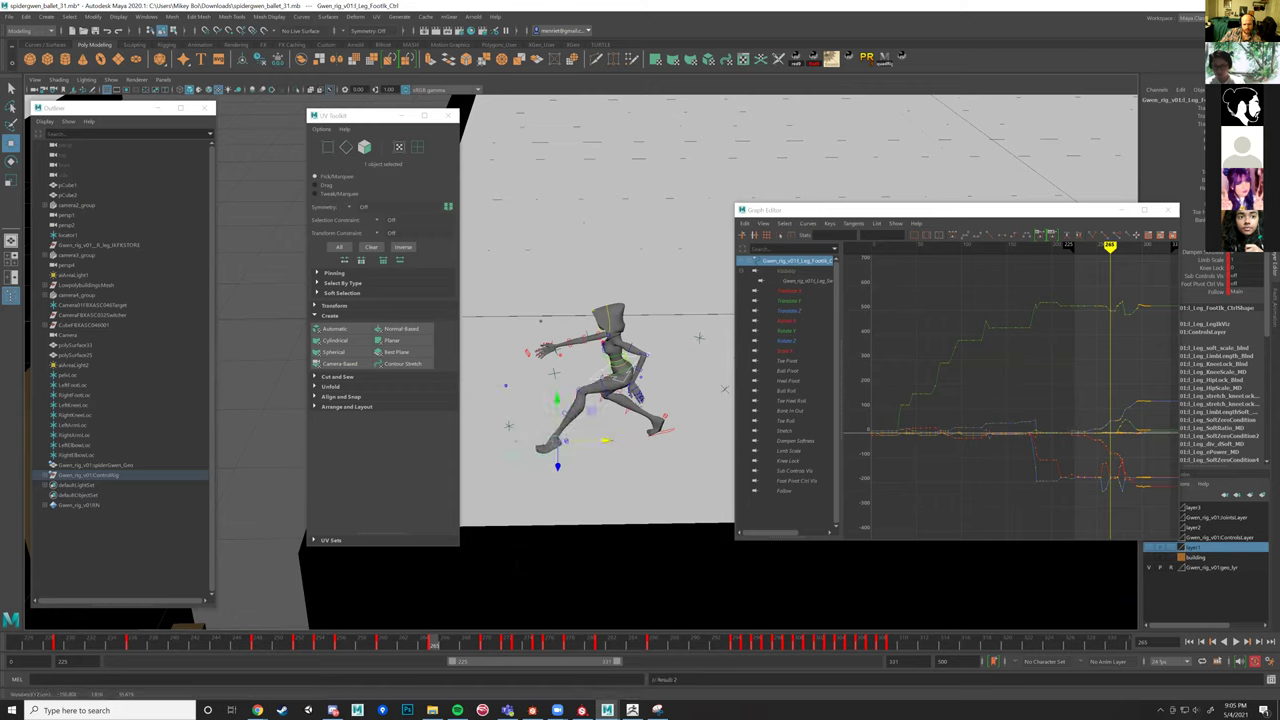
right_click(434, 638)
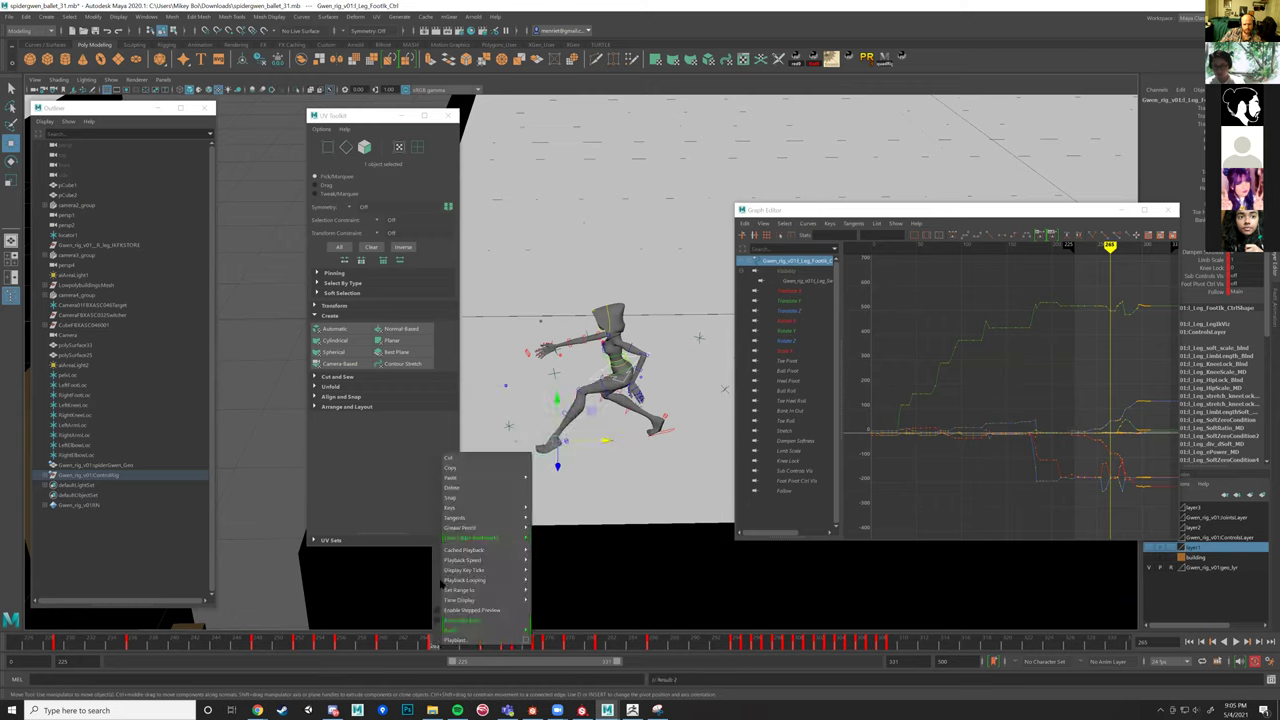
click(475, 472)
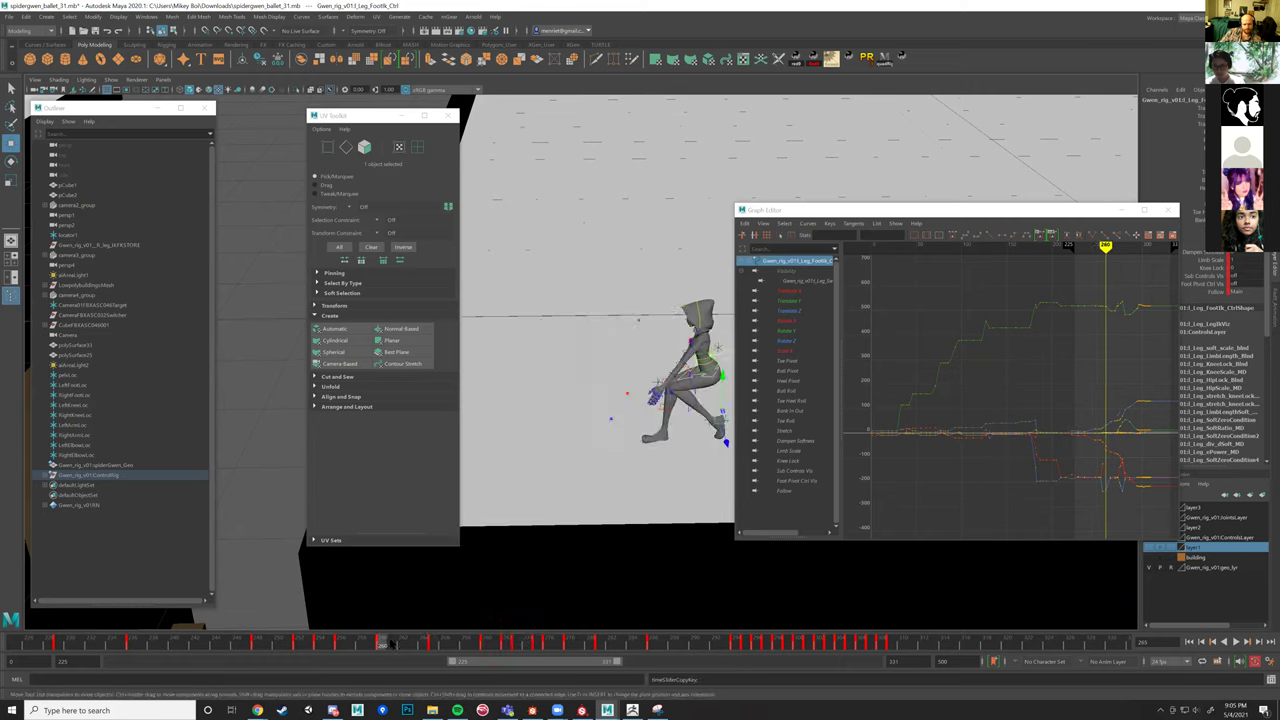
Paste the copied foot IK key at frame 270 and check the leg's pose at frame 272.
drag(381, 643, 485, 648)
right_click(486, 645)
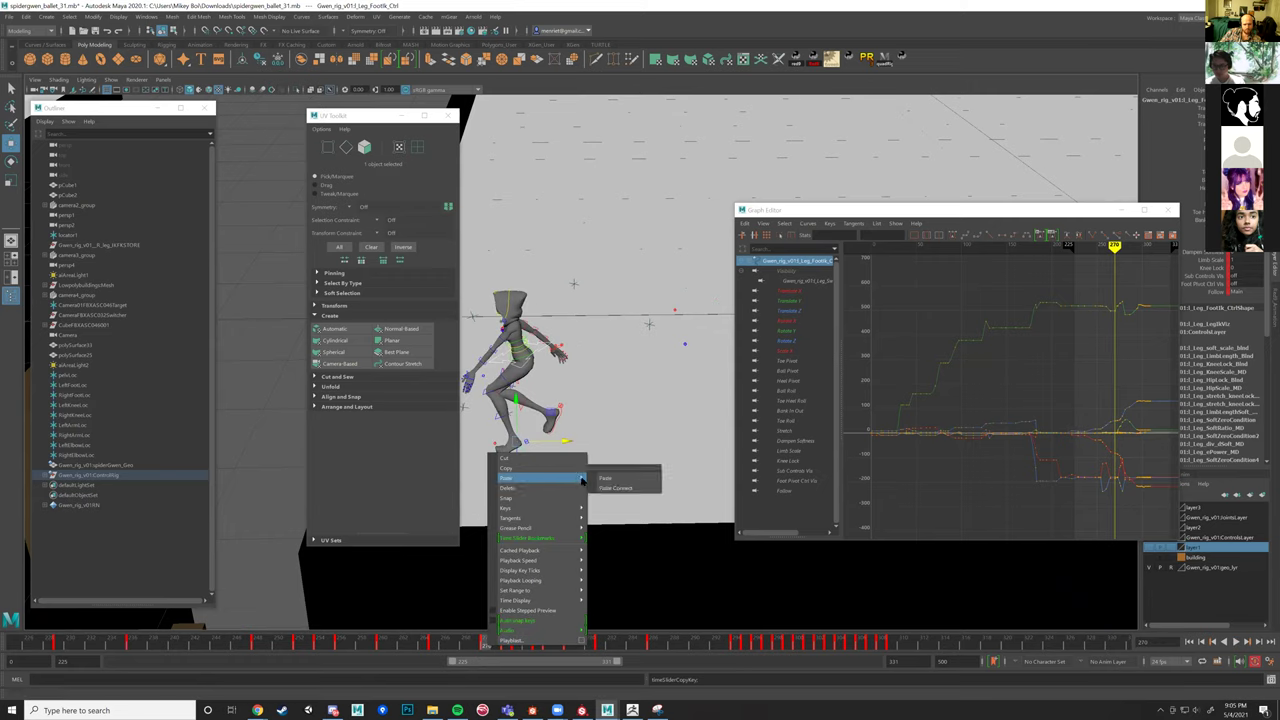
click(600, 479)
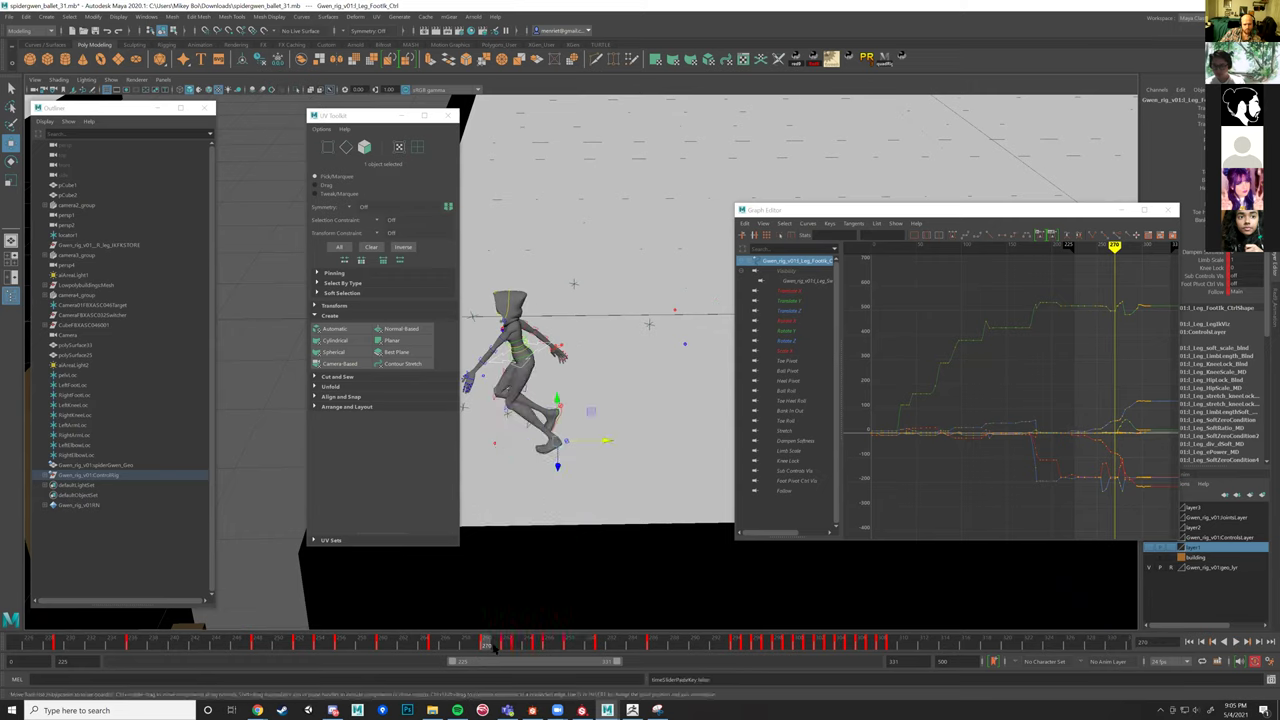
drag(492, 648, 498, 648)
mouse_move(625, 462)
alt+mouse_down()
mouse_move(603, 453)
mouse_move(638, 441)
alt+mouse_up()
key(alt+period)
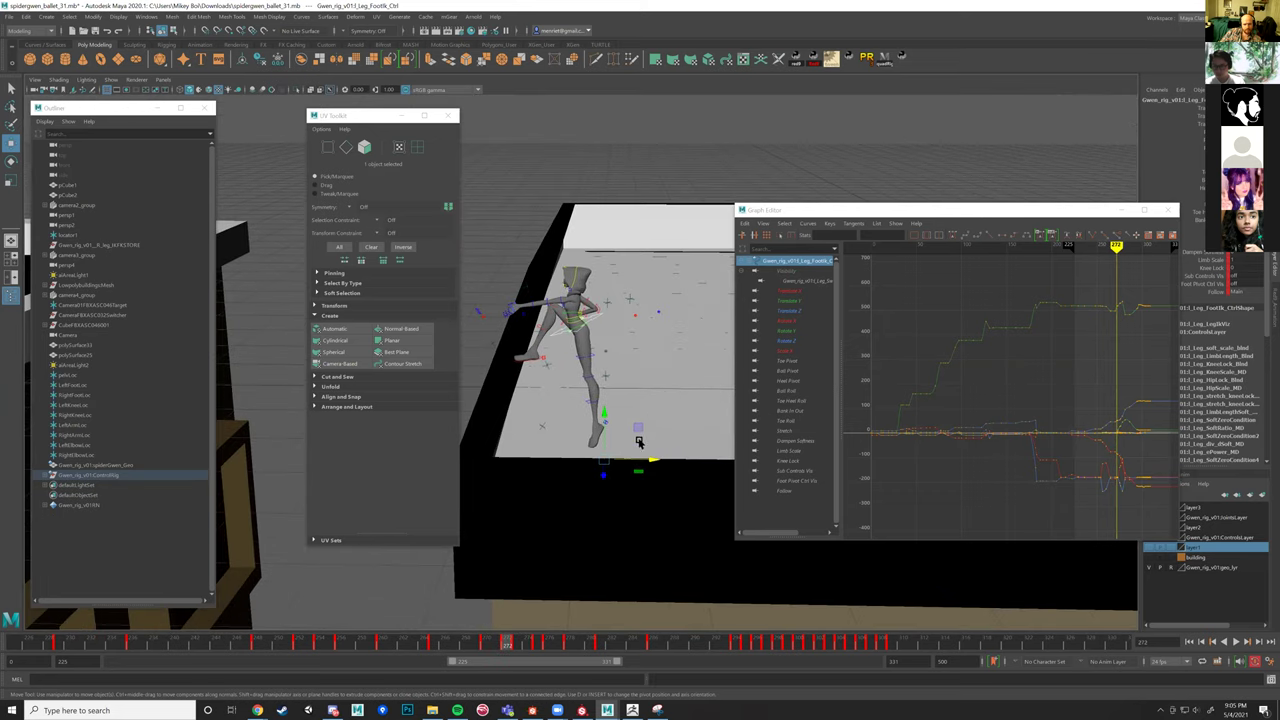
Move the r_Leg_FootIk control forward under the body at frame 256 on the rooftop.
mouse_move(593, 330)
alt+mouse_down()
mouse_move(479, 343)
mouse_move(590, 338)
alt+mouse_up()
click(470, 641)
drag(466, 641, 298, 641)
alt+drag(440, 520, 530, 500)
mouse_move(393, 638)
mouse_down()
mouse_move(290, 632)
mouse_move(360, 641)
mouse_move(305, 638)
mouse_move(340, 645)
mouse_up()
scroll(549, 489, up, 2)
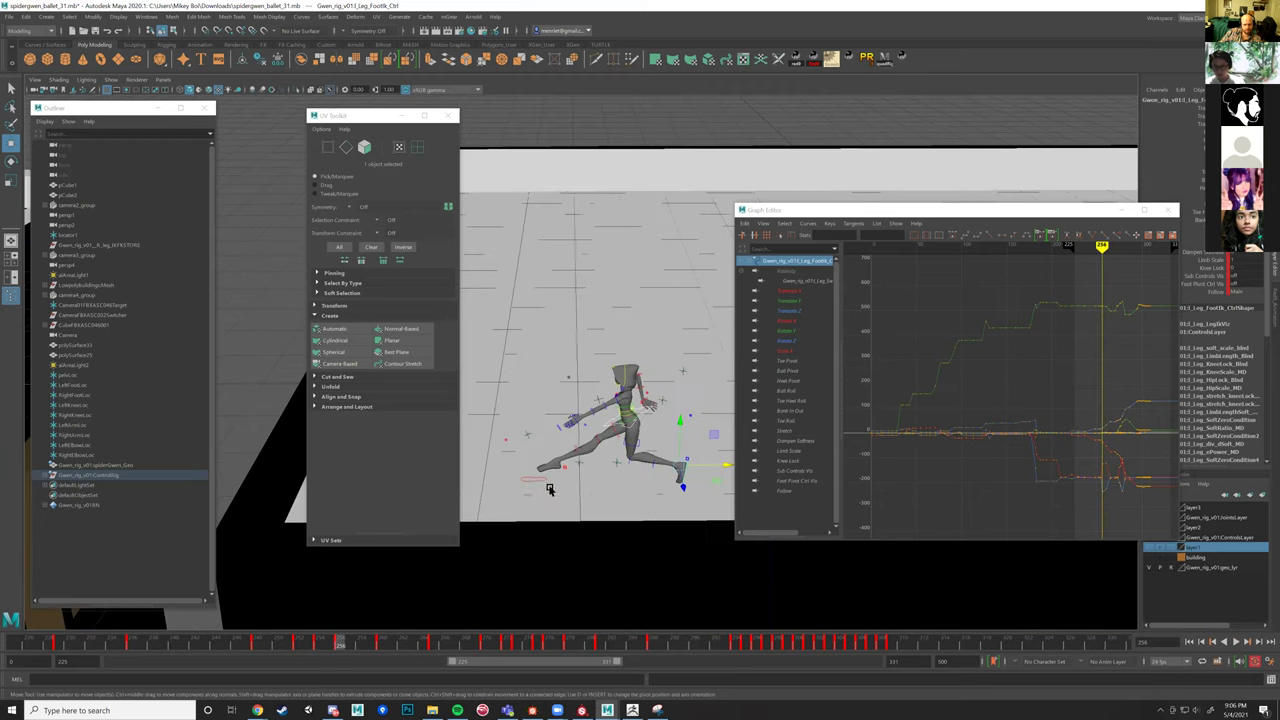
click(533, 484)
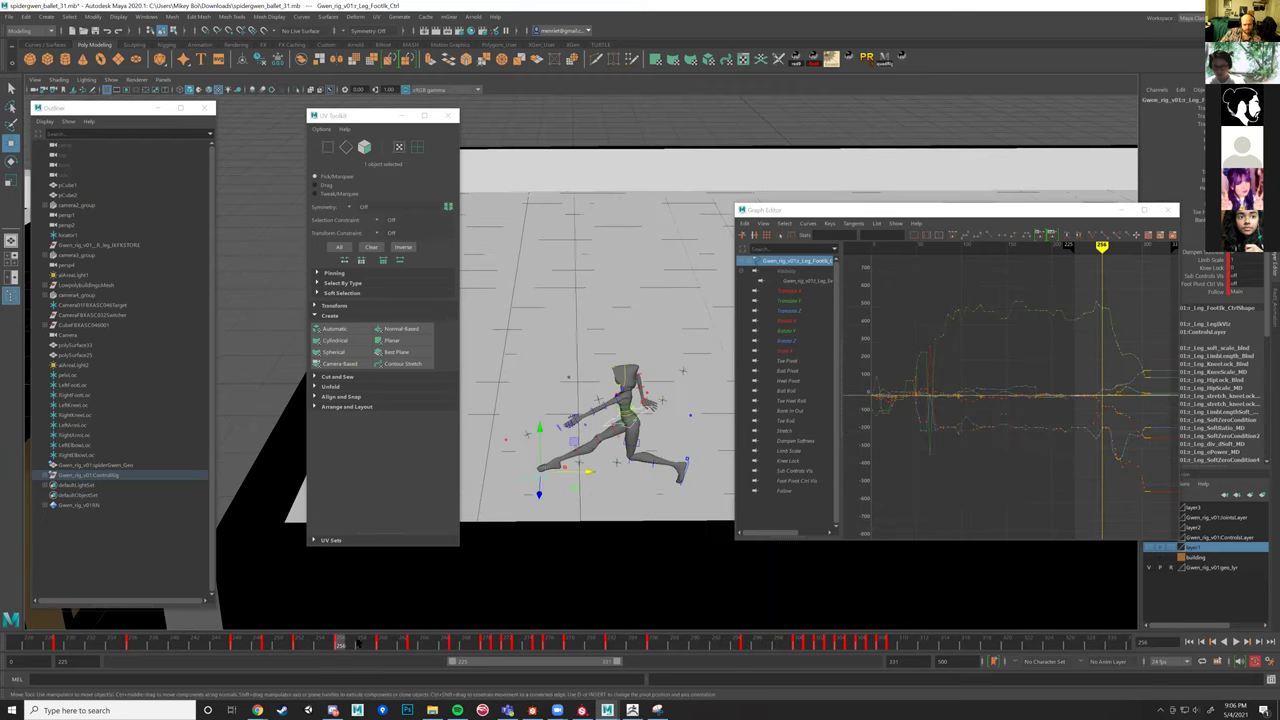
middle_drag(592, 473, 612, 471)
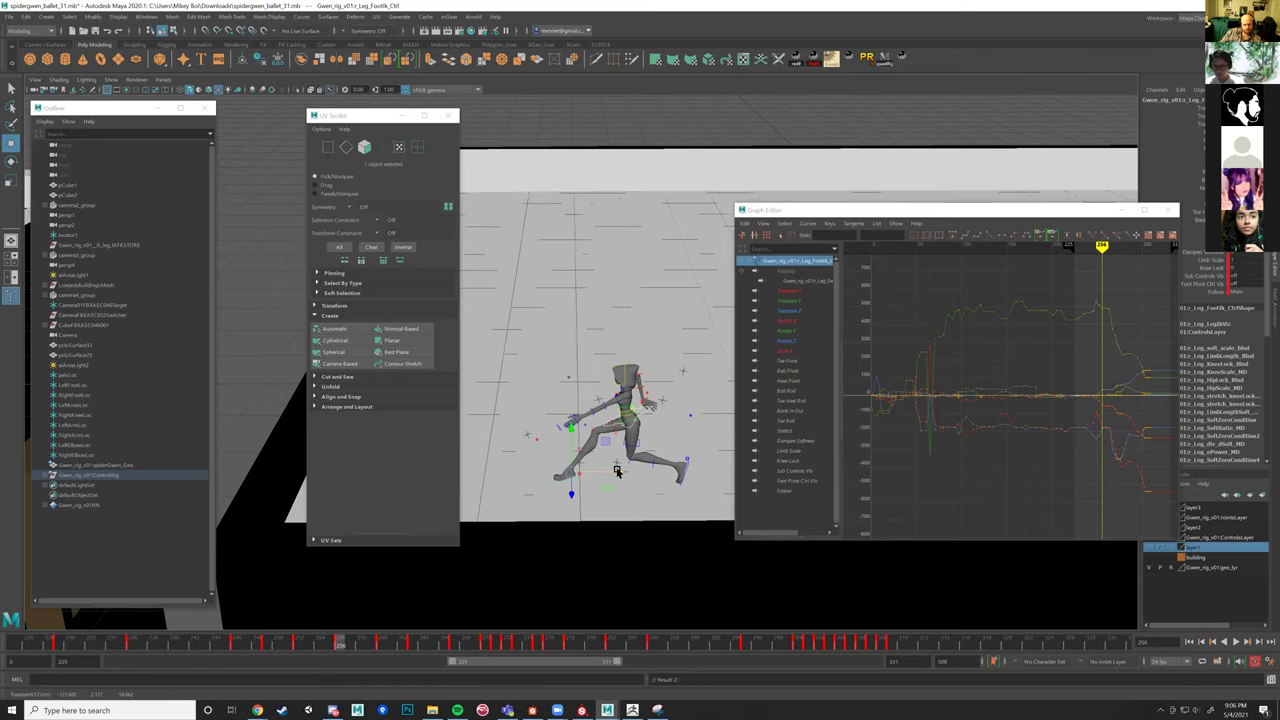
Copy the right foot IK key at frame 256 and paste it at frames 260 and 263.
key(.)
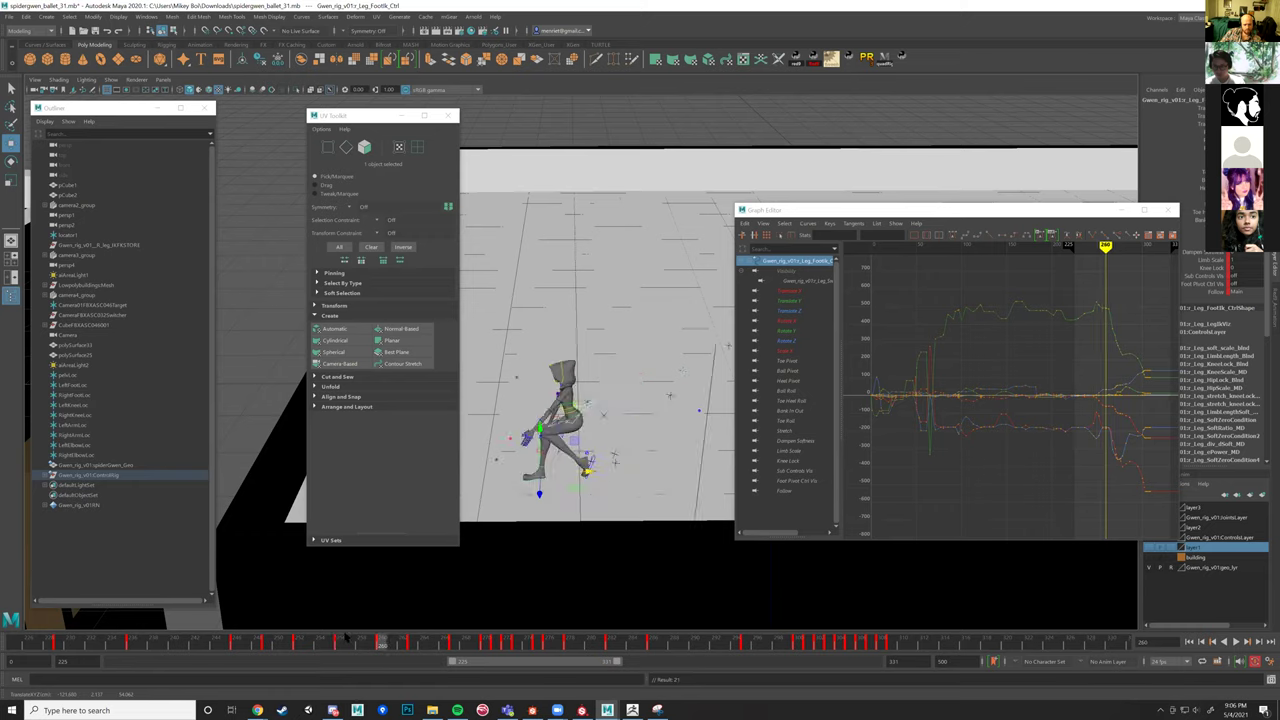
click(340, 638)
right_click(340, 638)
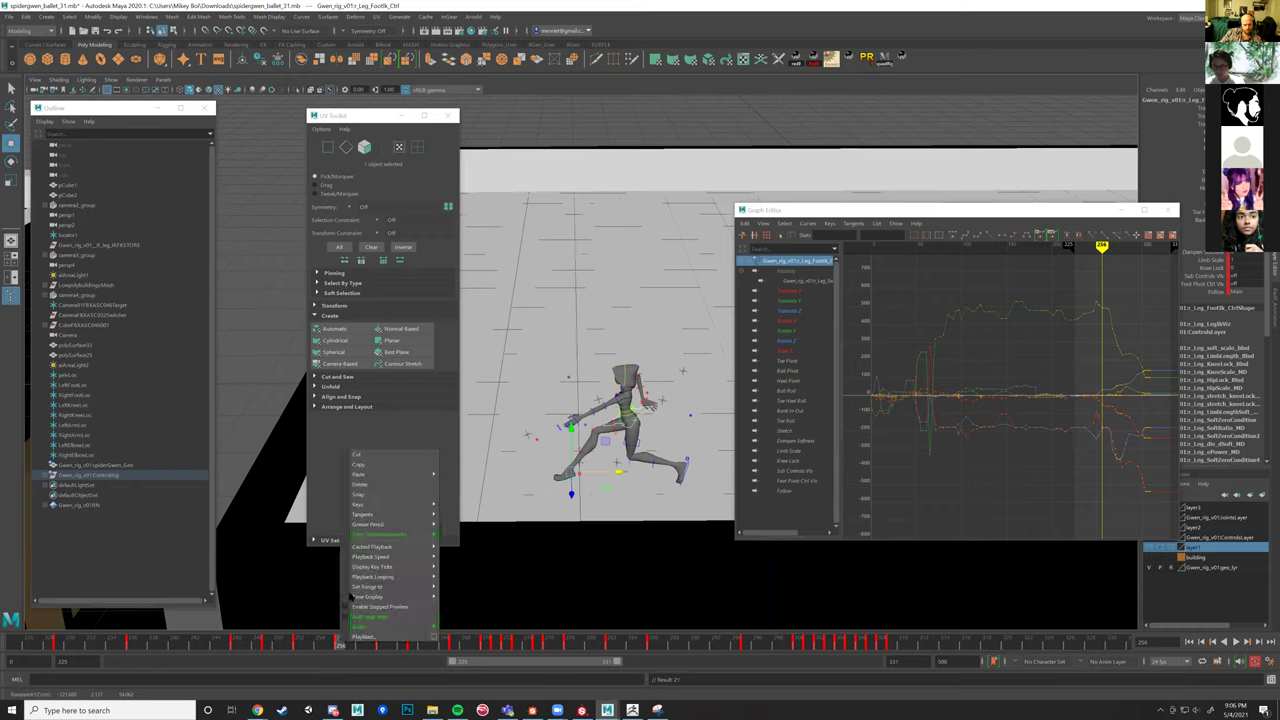
click(395, 456)
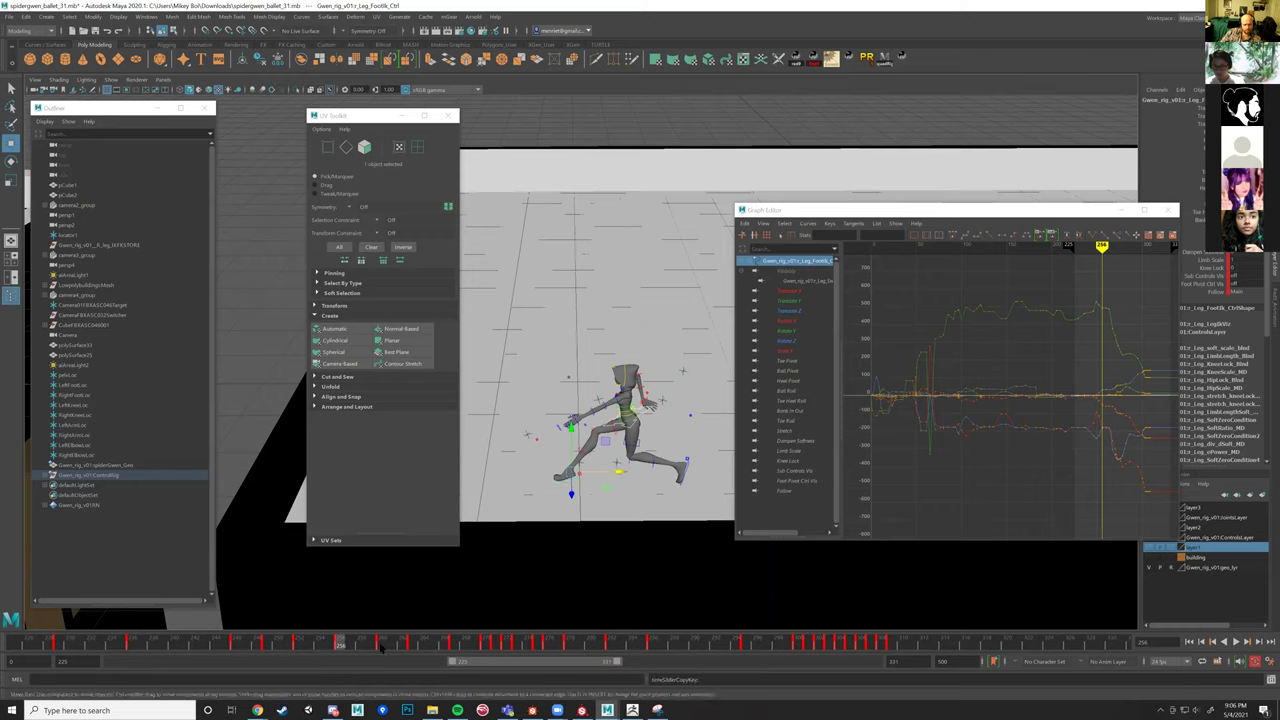
click(380, 648)
right_click(380, 648)
click(519, 481)
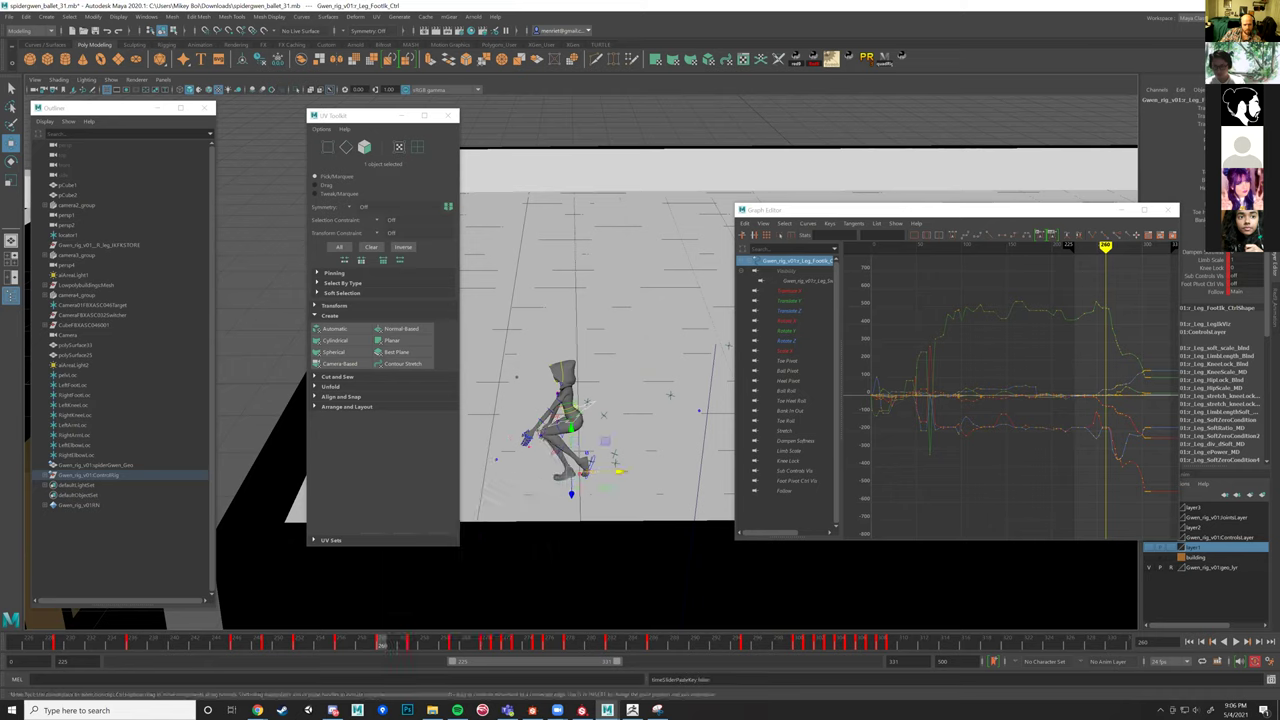
drag(372, 643, 413, 646)
right_click(413, 646)
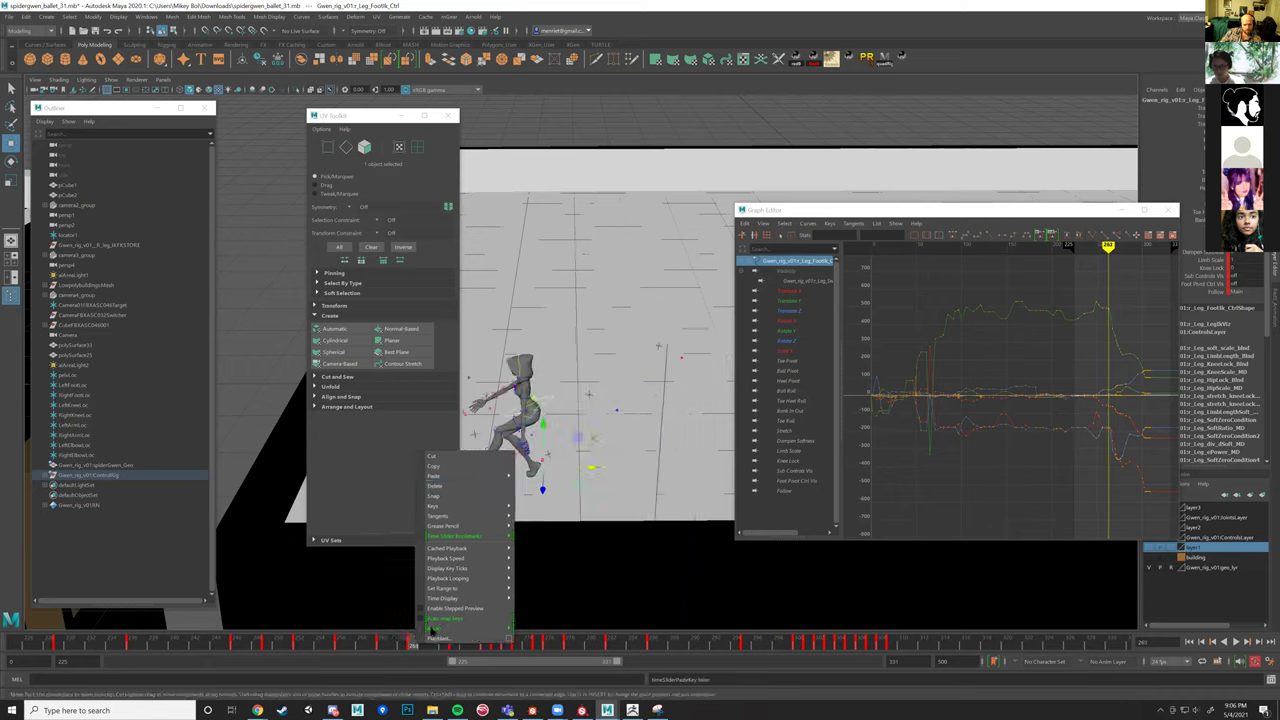
click(540, 477)
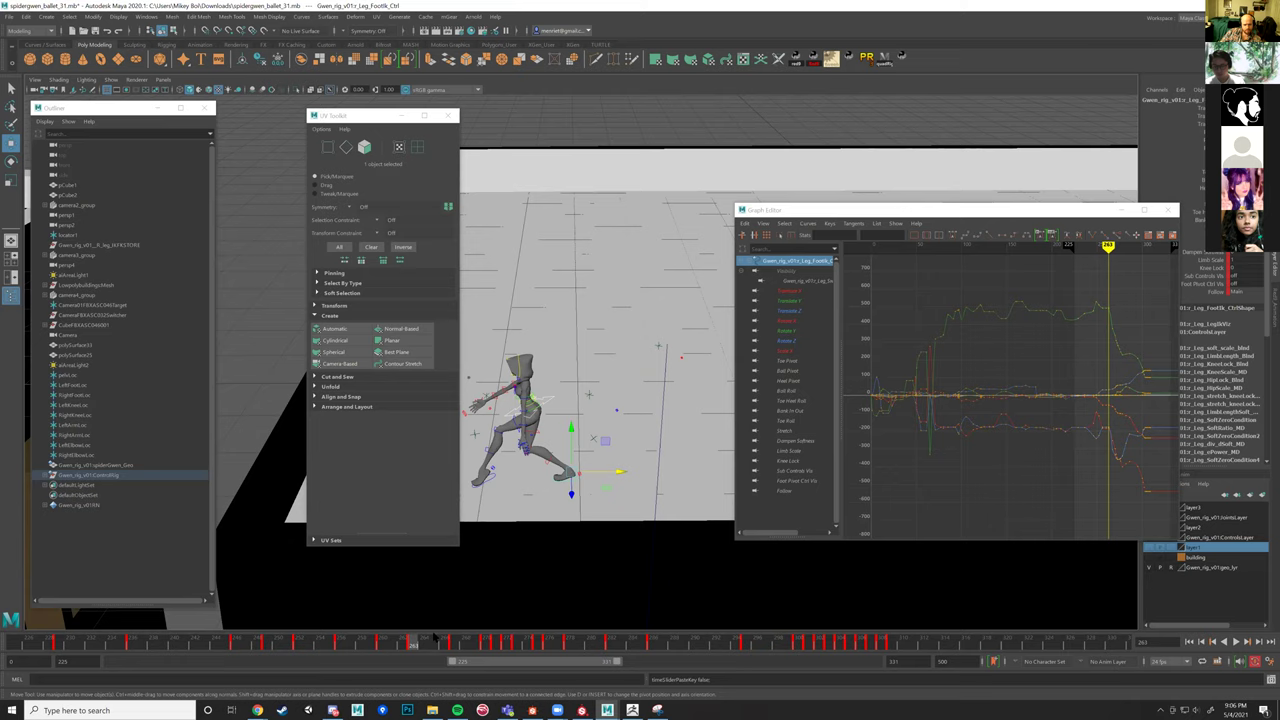
Set the right foot IK keys from frame 256 to 263 to Auto tangents.
key(alt+comma)
key(alt+comma)
key(alt+comma)
key(alt+comma)
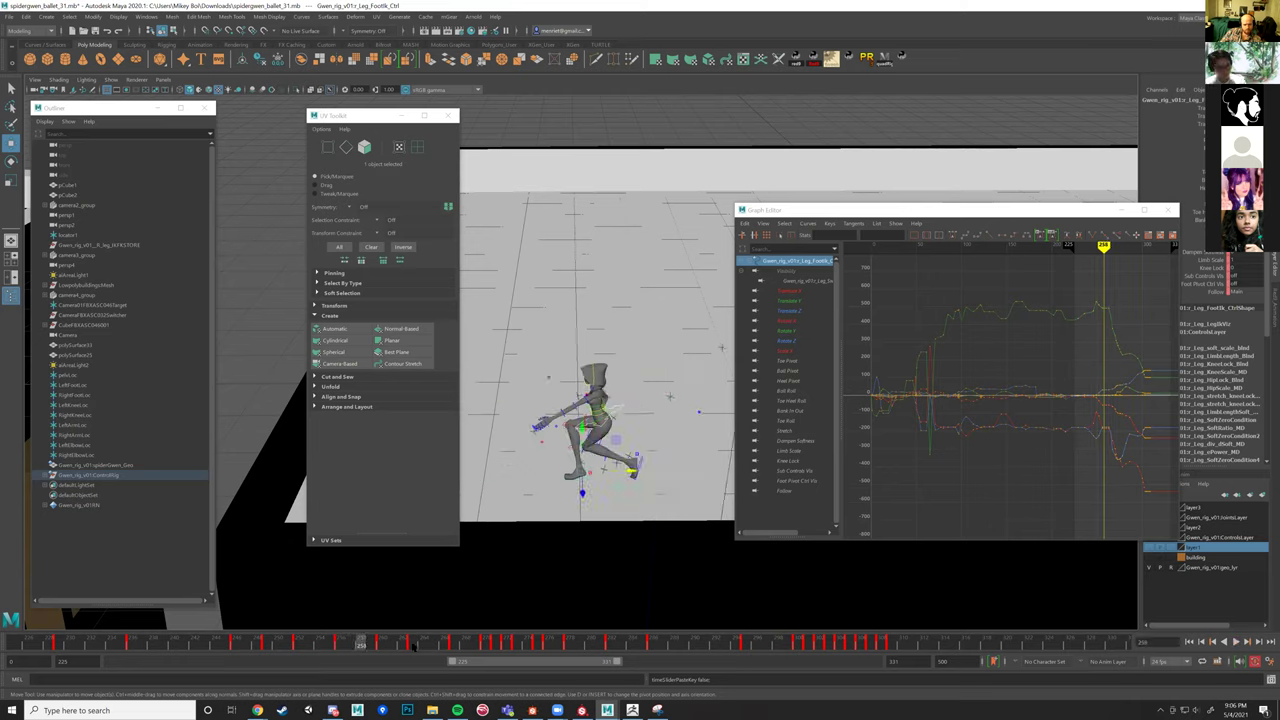
shift+drag(413, 646, 338, 646)
right_click(362, 645)
mouse_move(420, 514)
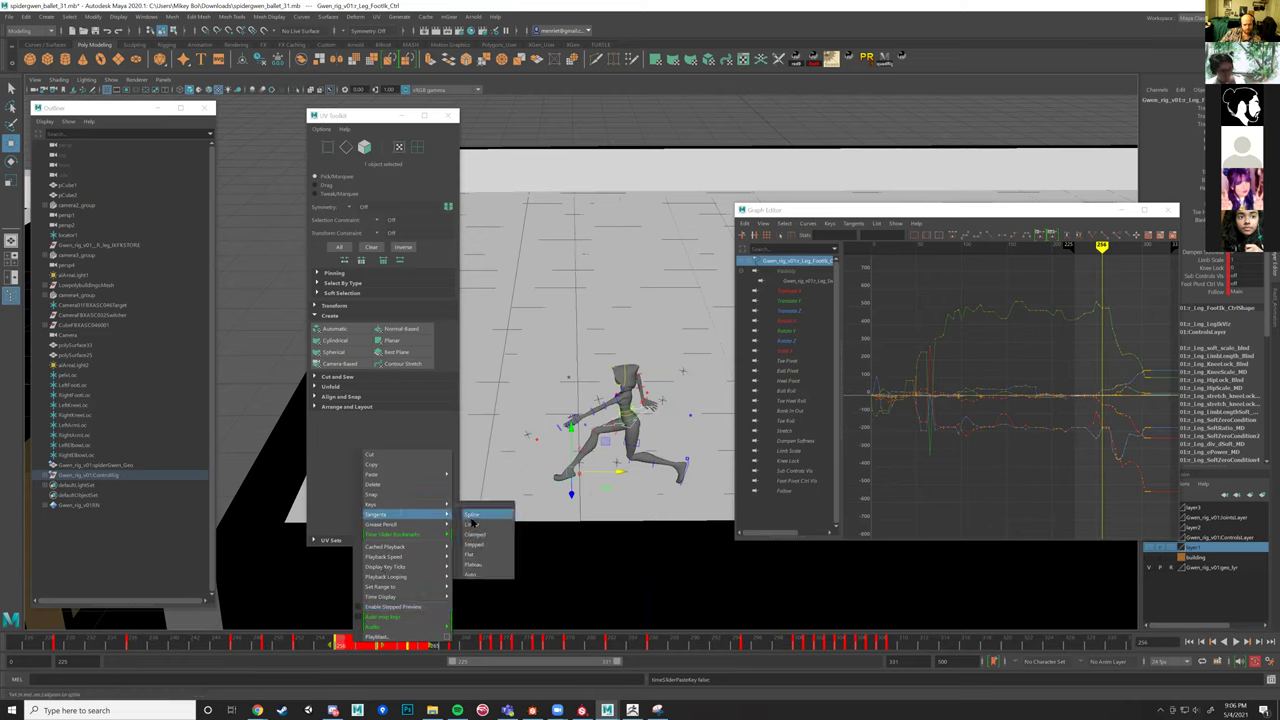
click(476, 574)
Play back the rooftop run and jump, stop at frame 260, and frame the character for a closer check.
key(alt+v)
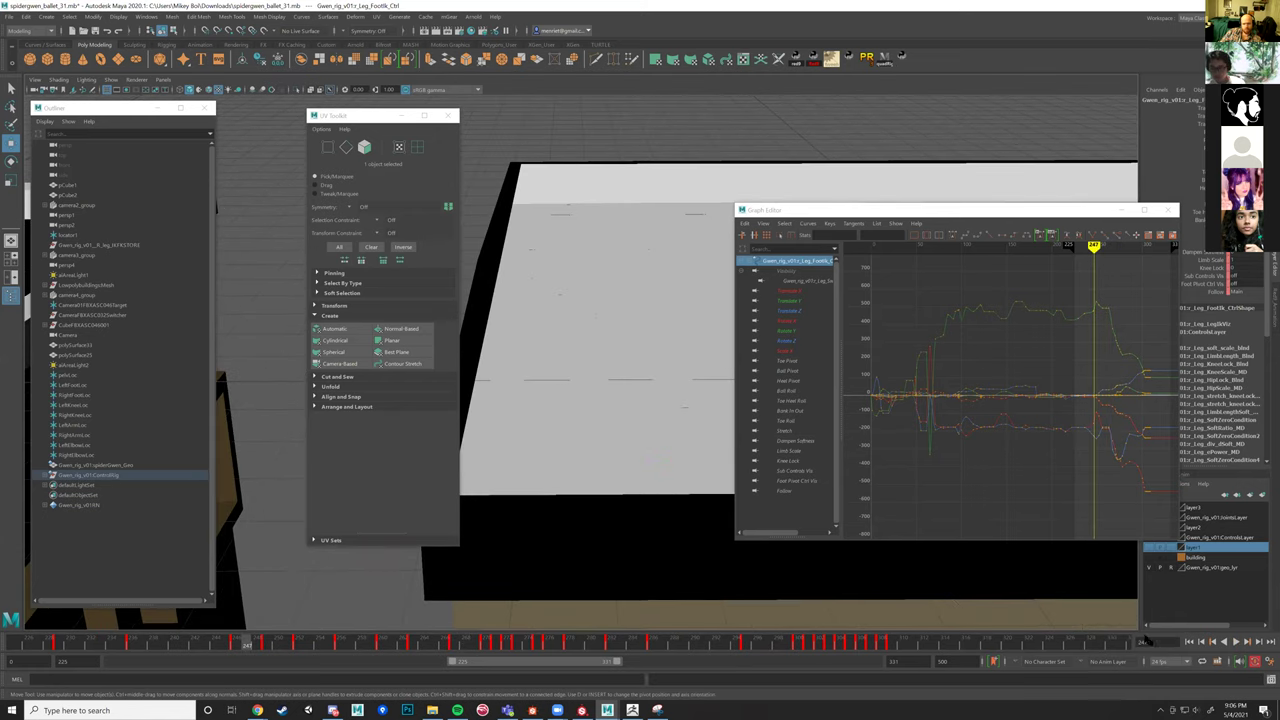
key(alt+v)
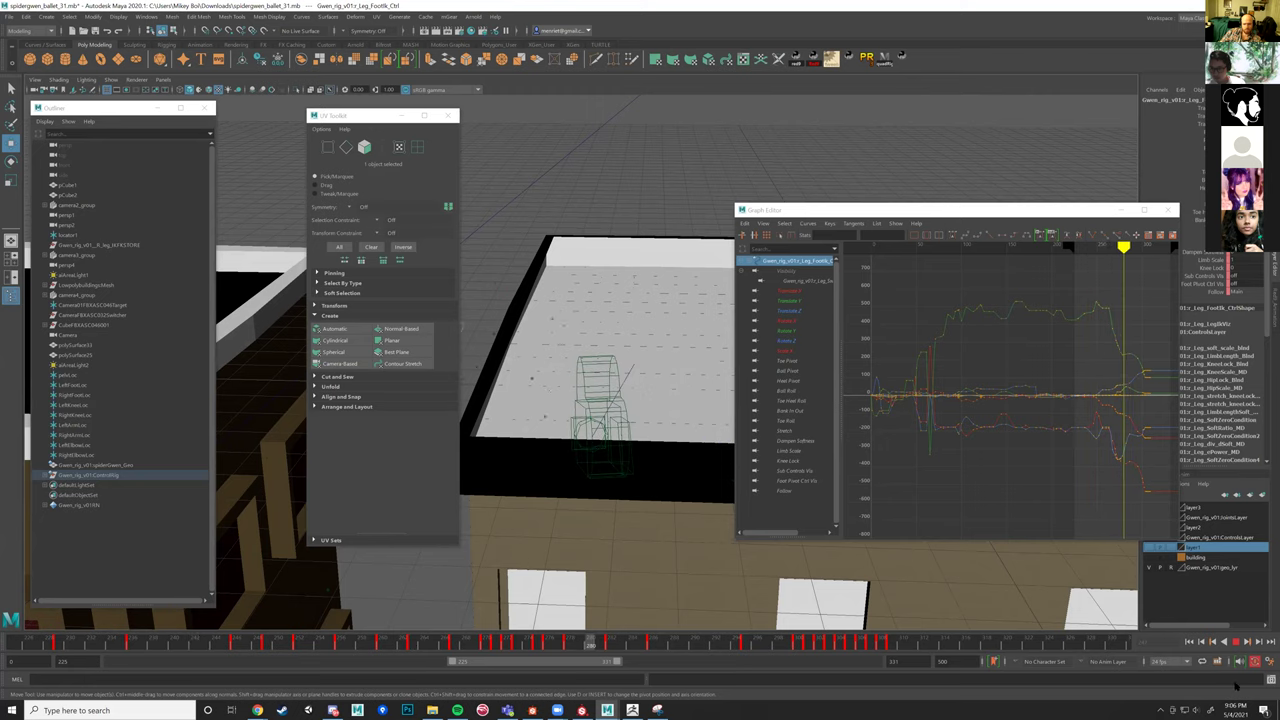
click(1237, 642)
click(350, 641)
key(alt+v)
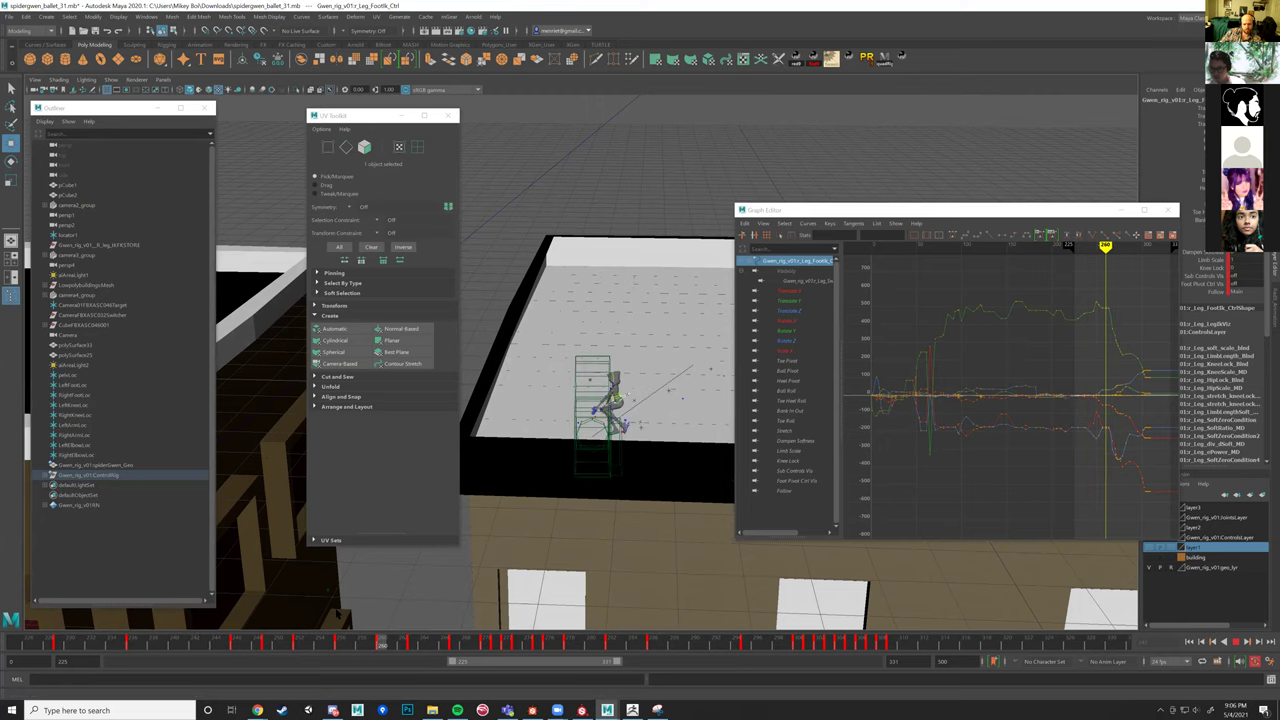
key(alt+v)
key(f)
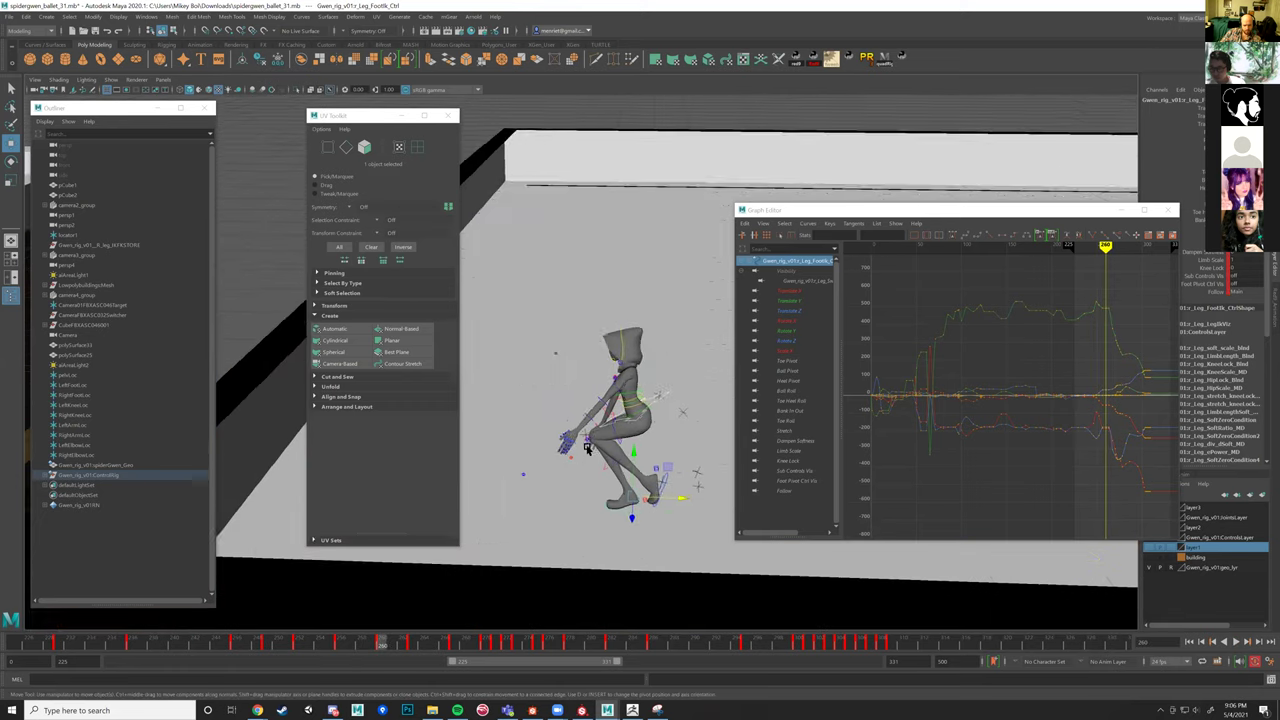
Try to rotate the l_Arm_Elbow_Curve control at frame 260 and inspect the arms in the crouched pose.
click(604, 430)
drag(658, 413, 658, 425)
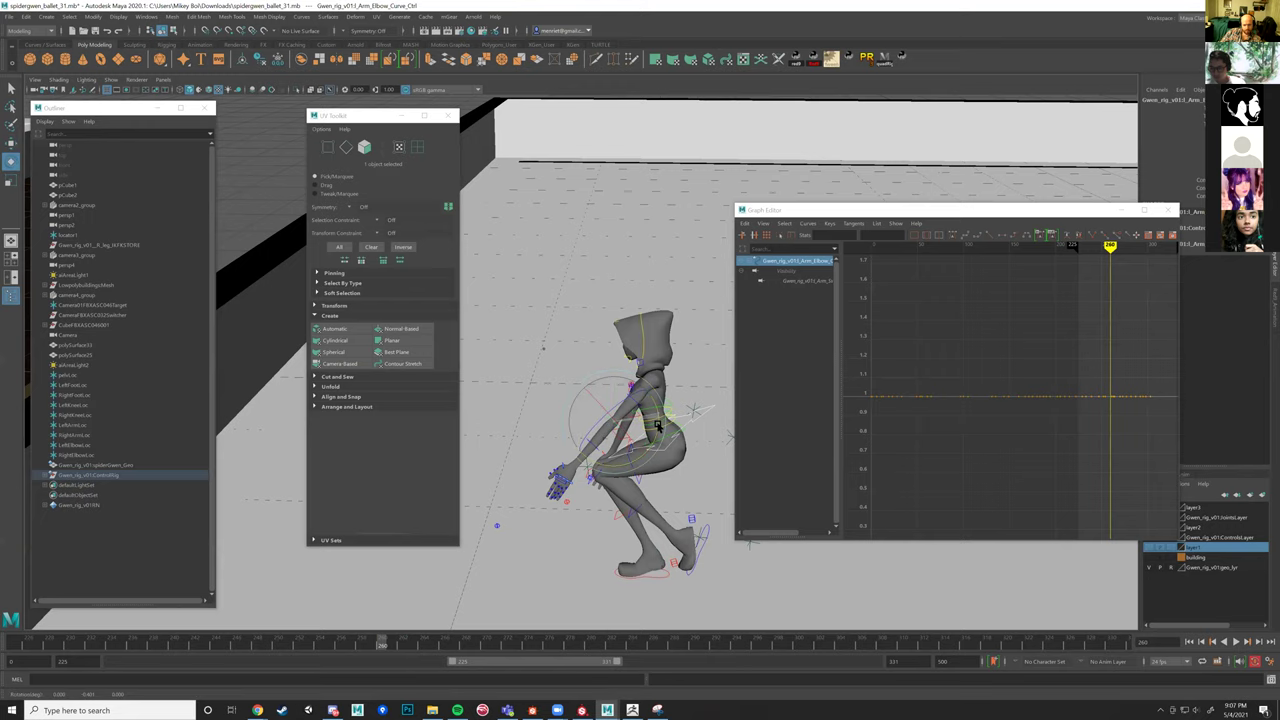
key(f)
scroll(614, 508, down, 5)
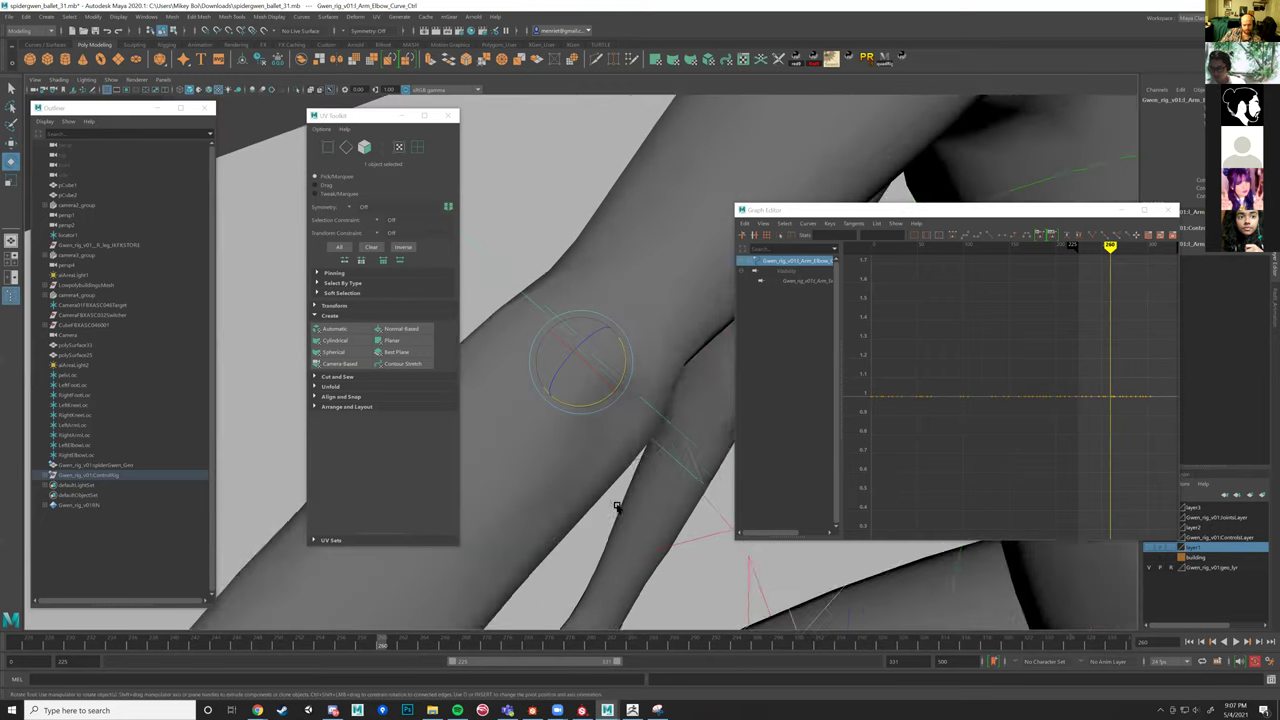
scroll(616, 505, down, 5)
mouse_move(616, 505)
alt+mouse_down()
mouse_move(690, 486)
mouse_move(594, 513)
mouse_move(608, 525)
mouse_move(613, 508)
alt+mouse_up()
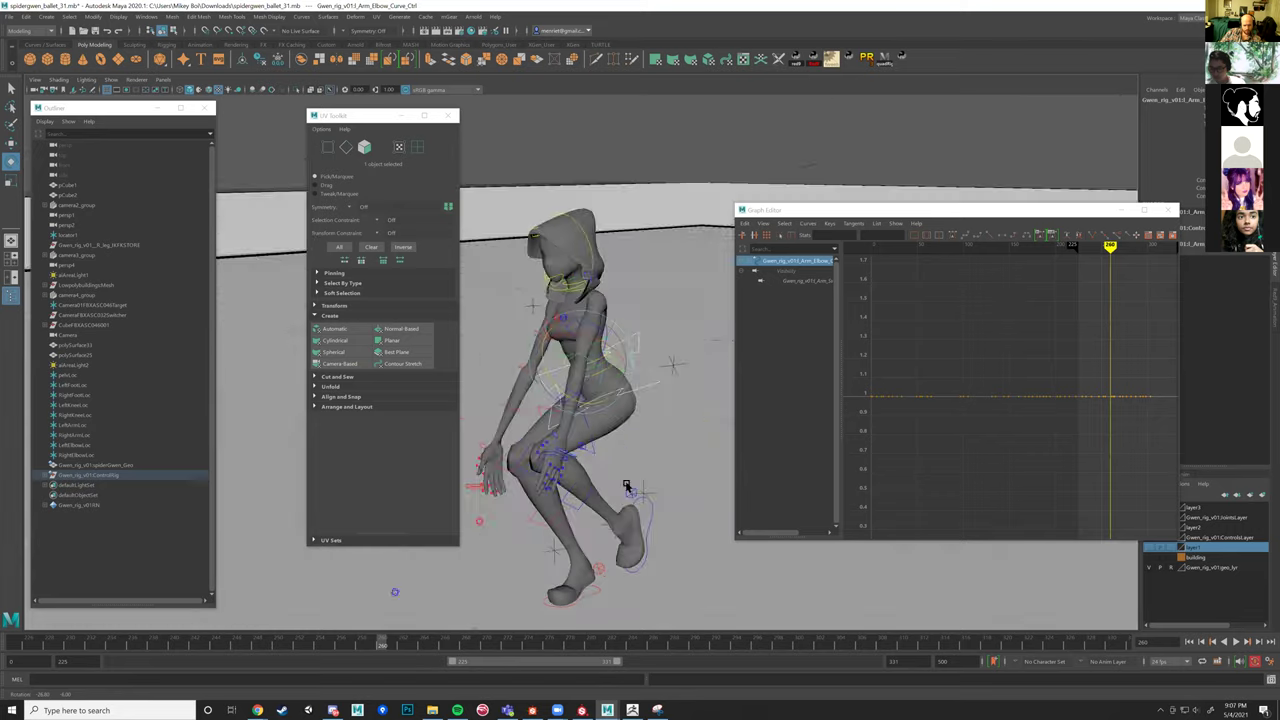
Move the r_Arm_WristIk control closer to the body, near the front knee, at frame 262.
click(596, 515)
key(alt+period)
key(alt+period)
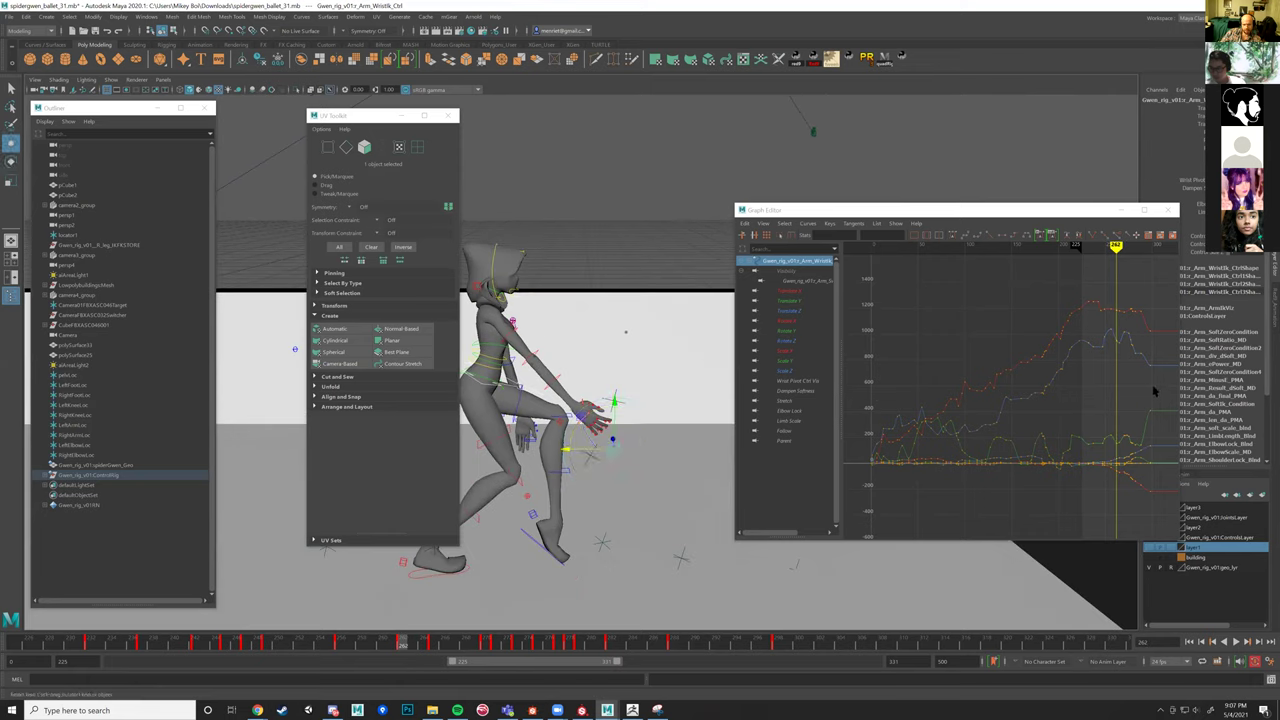
drag(615, 450, 591, 432)
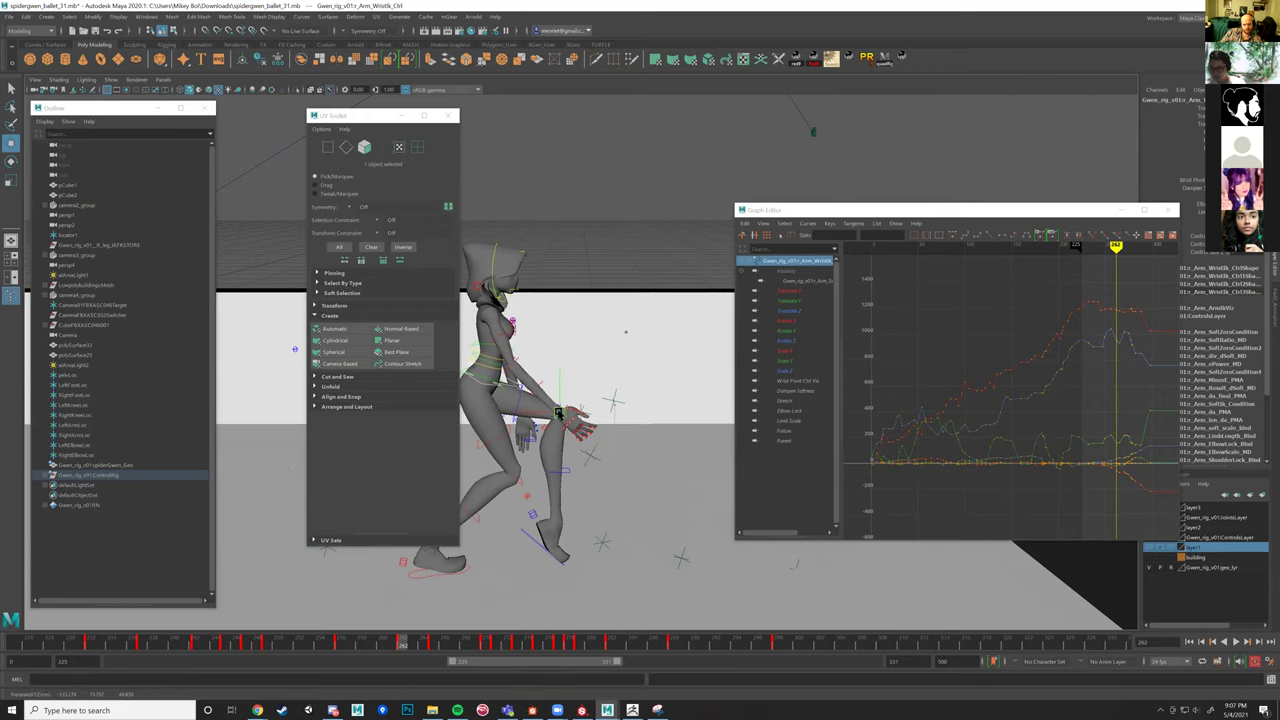
Apply the Euler Filter to the r_Leg_FootIk control's curves at frame 265.
key(period)
key(period)
key(period)
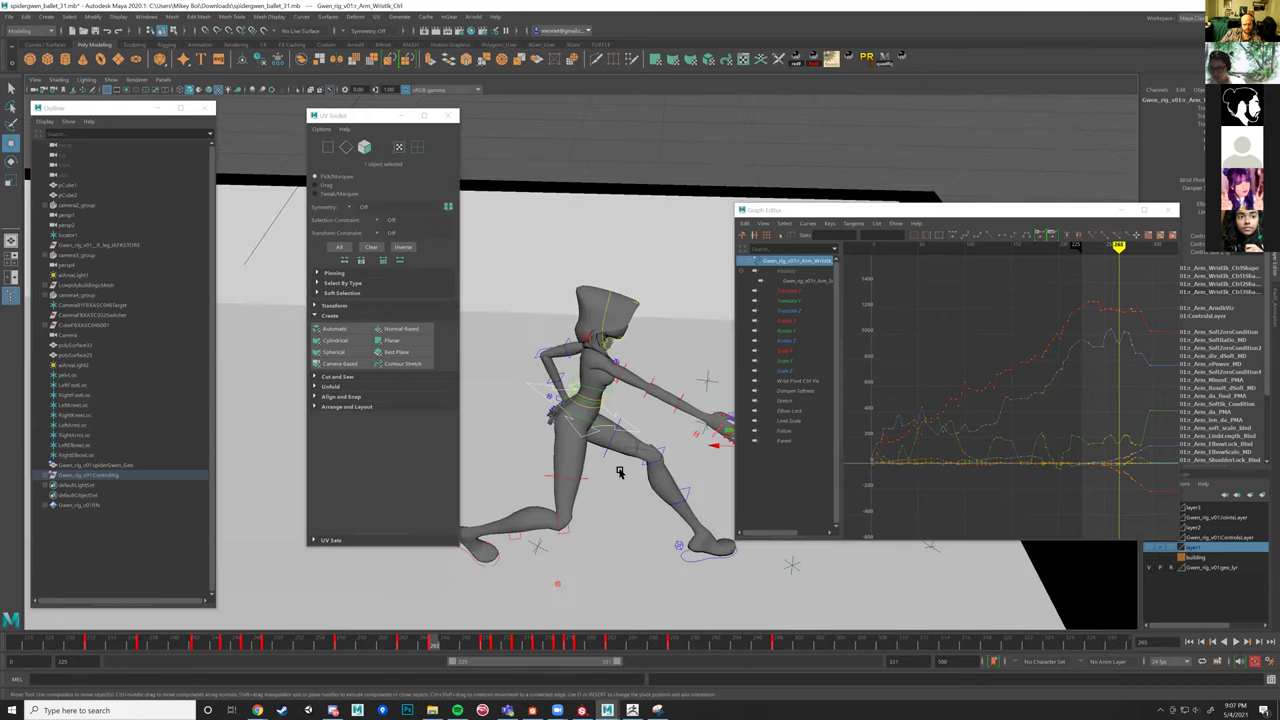
mouse_move(595, 473)
alt+mouse_down()
mouse_move(718, 448)
mouse_move(648, 424)
mouse_move(512, 455)
mouse_move(457, 449)
mouse_move(503, 405)
mouse_move(605, 483)
alt+mouse_up()
click(630, 486)
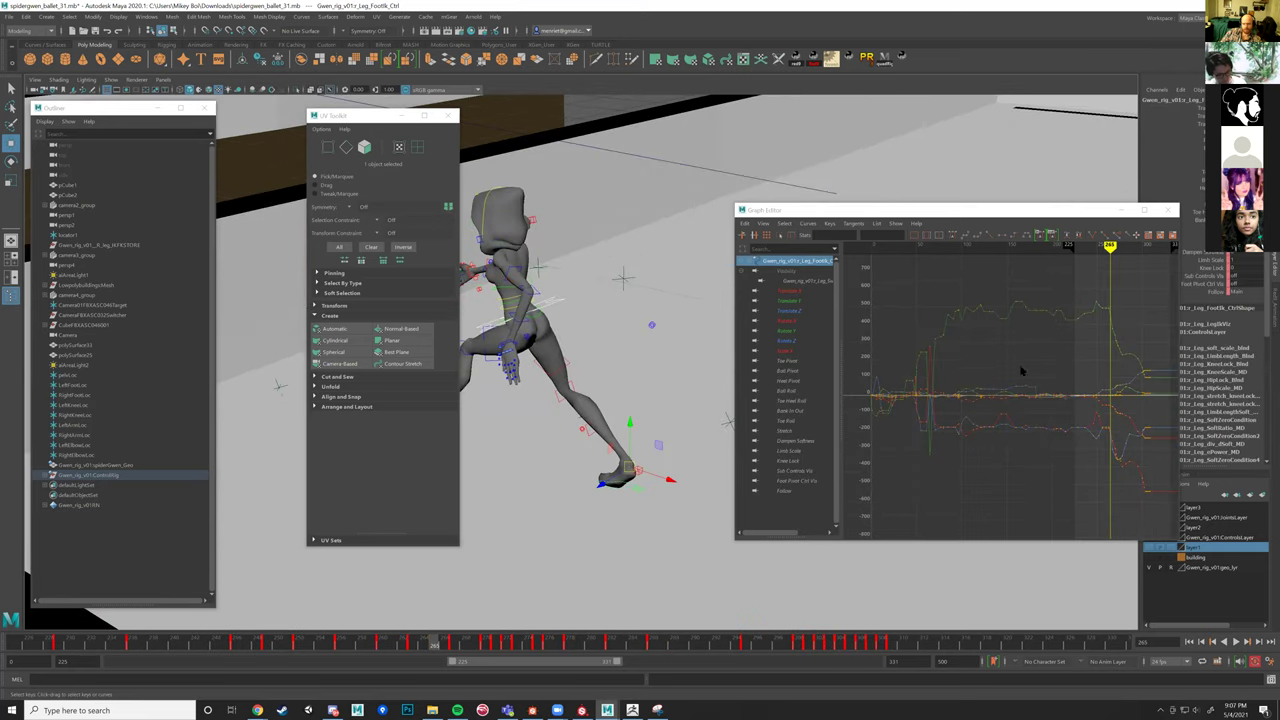
click(806, 224)
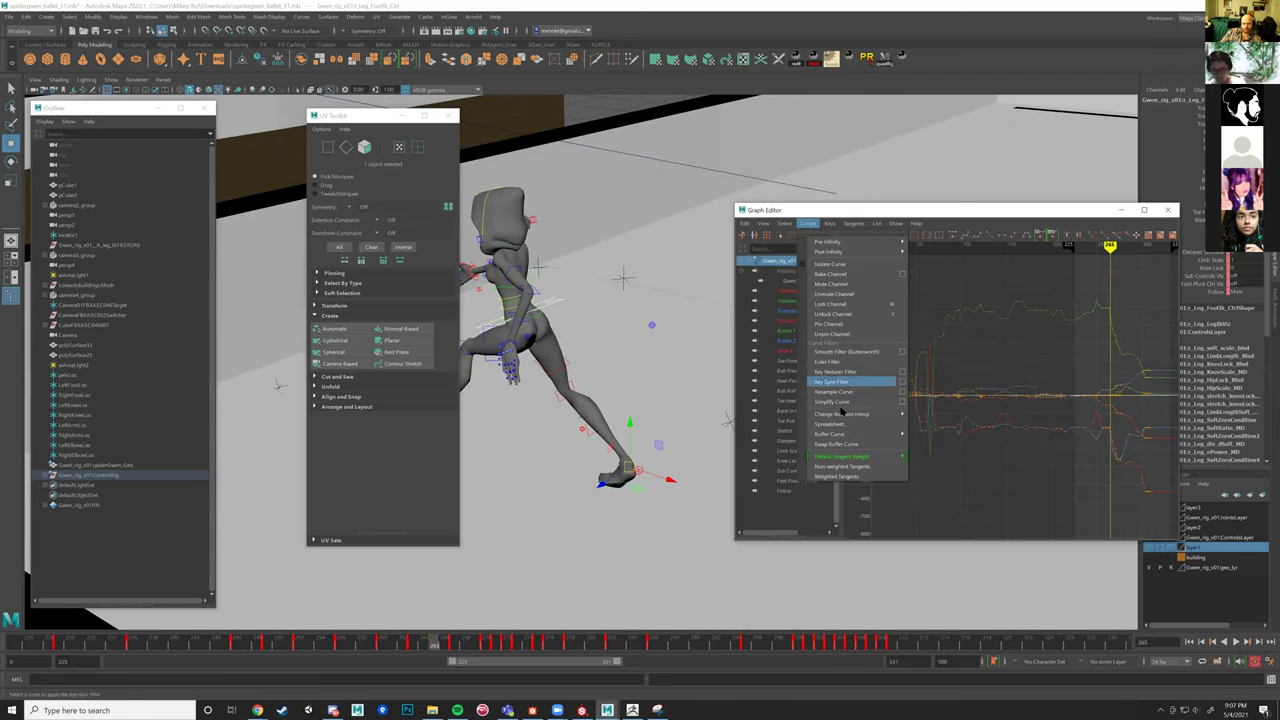
click(838, 362)
alt+drag(635, 512, 930, 485)
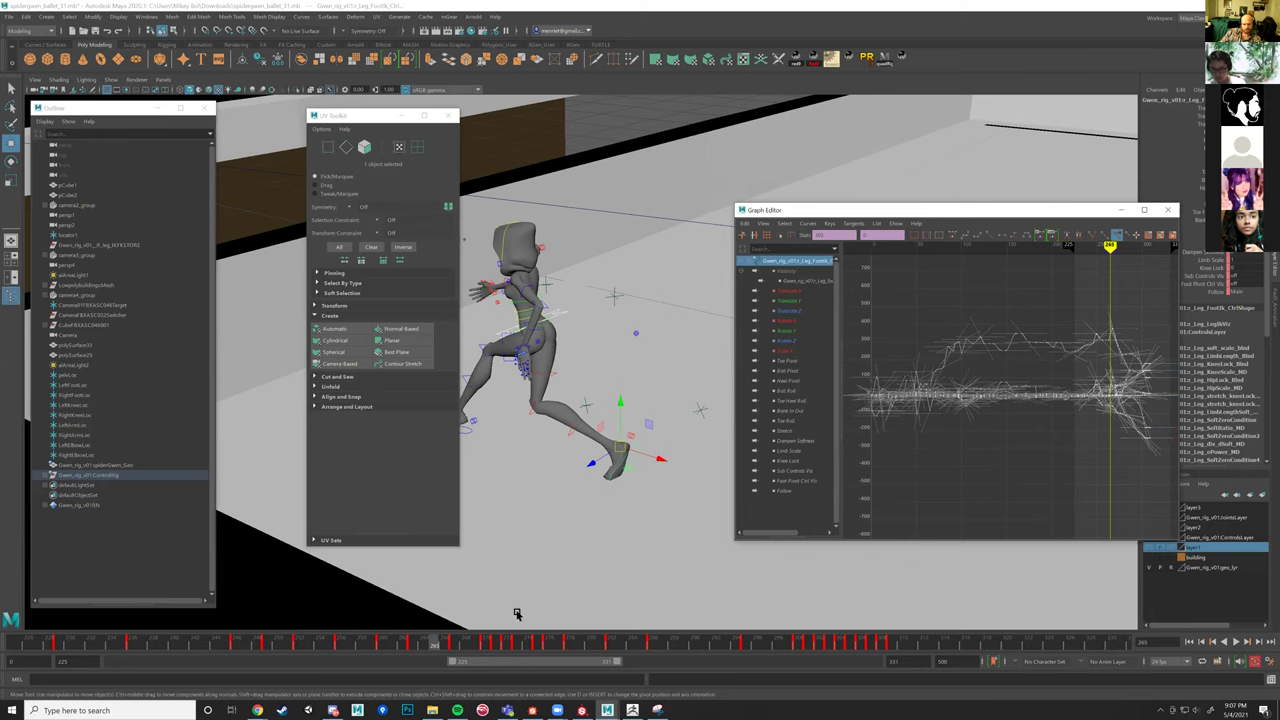
Lower the l_Arm_WristIk control from its outstretched position to beside the hip at frame 274.
mouse_move(432, 643)
mouse_down()
mouse_move(336, 643)
mouse_move(527, 643)
mouse_up()
alt+right_drag(716, 449, 742, 477)
alt+drag(646, 478, 583, 300)
click(580, 293)
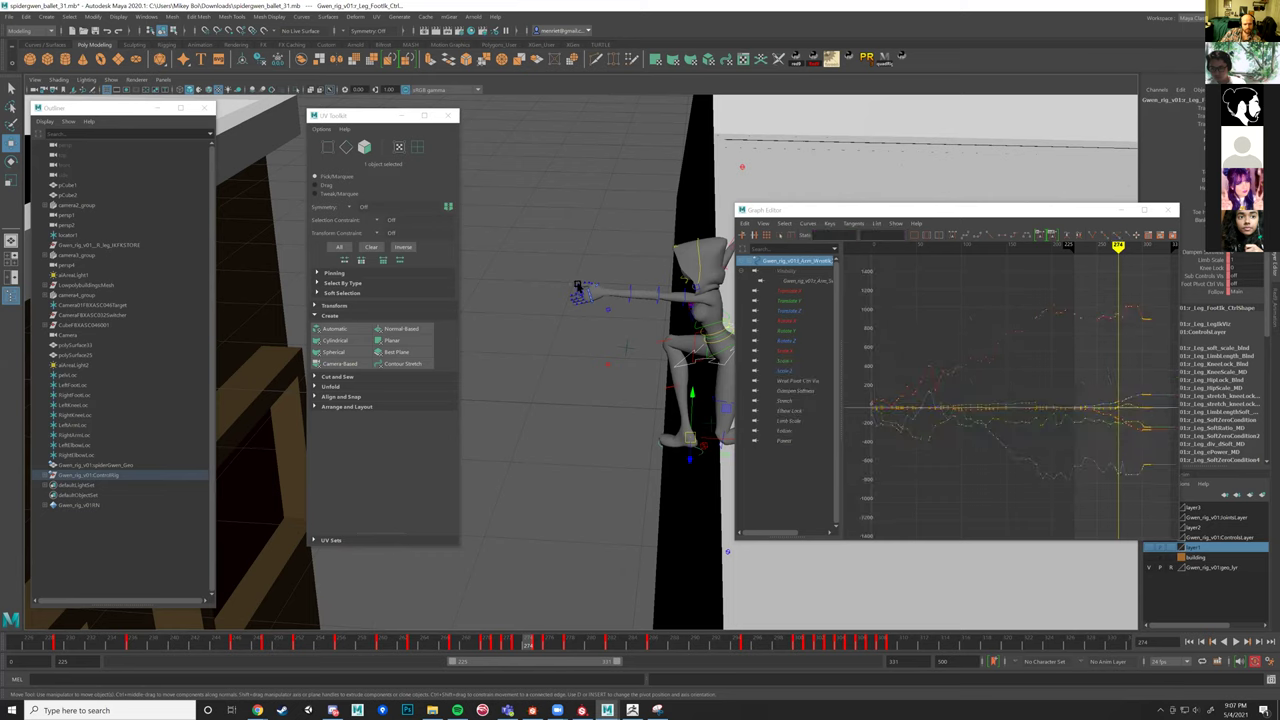
middle_drag(591, 312, 614, 335)
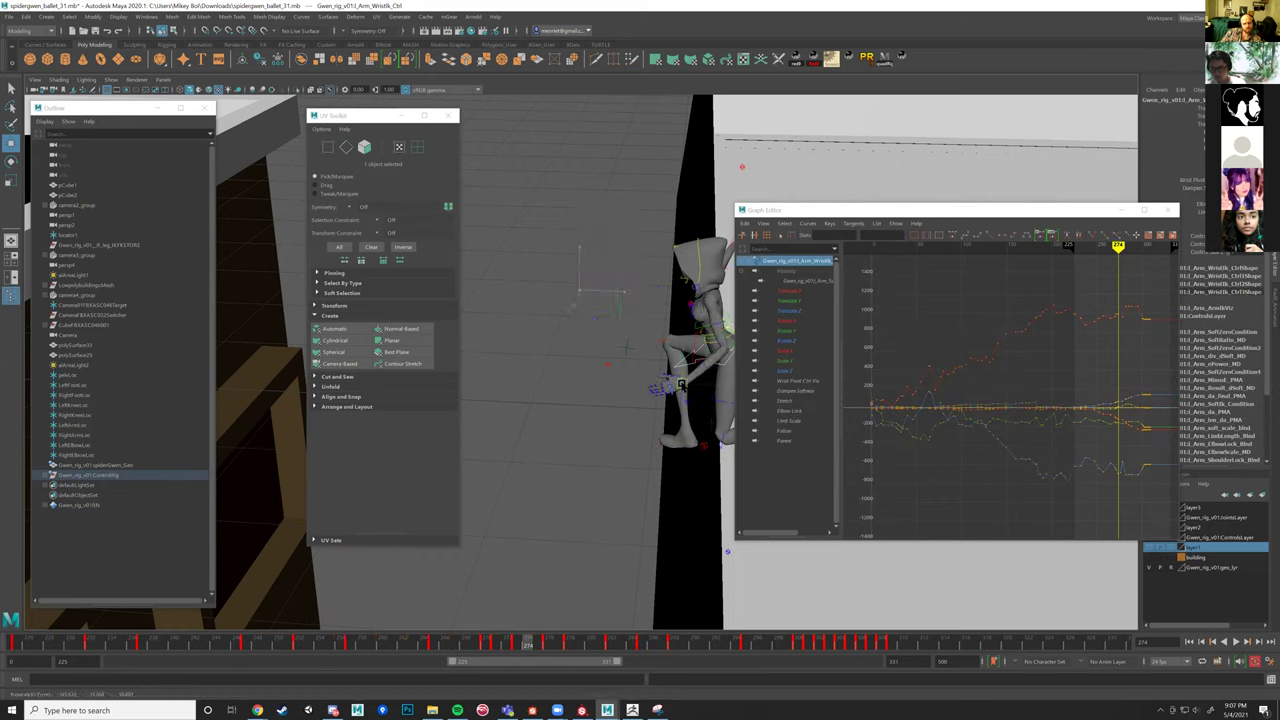
middle_drag(614, 335, 665, 390)
alt+drag(665, 390, 540, 376)
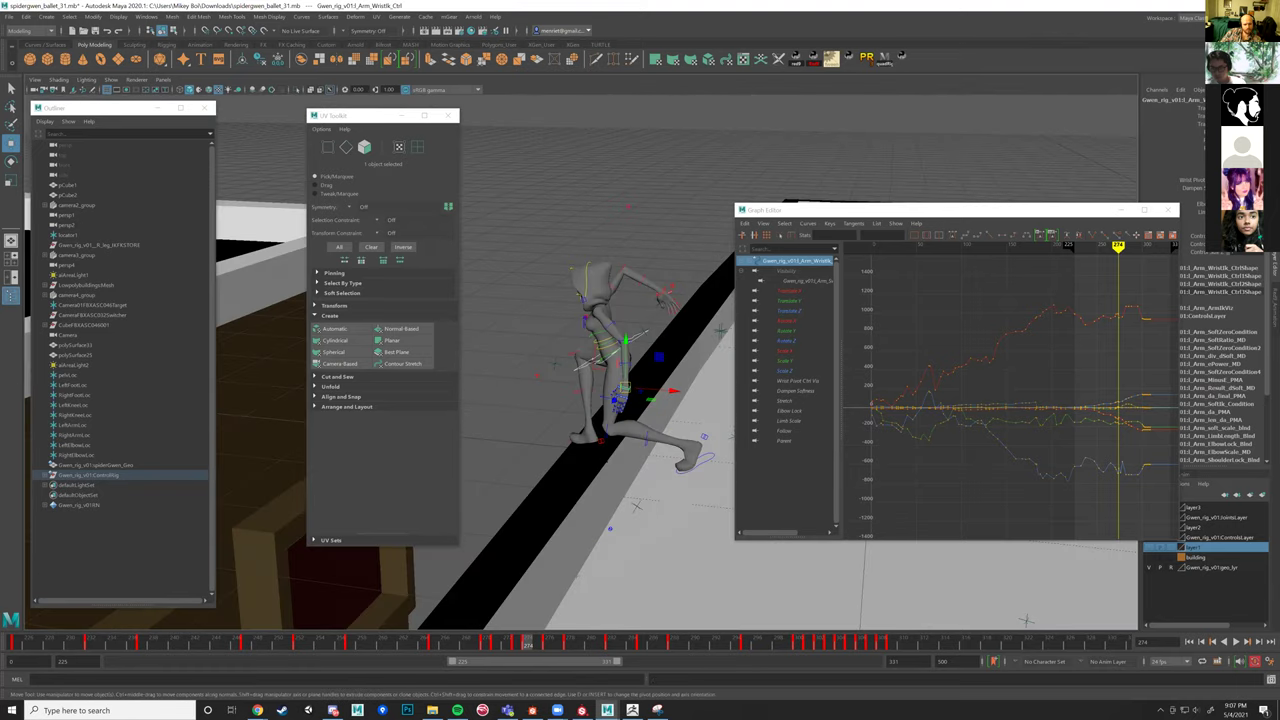
Delete the left wrist IK keys between frames 270 and 273, including the key at frame 273.
drag(525, 642, 474, 642)
key(alt+v)
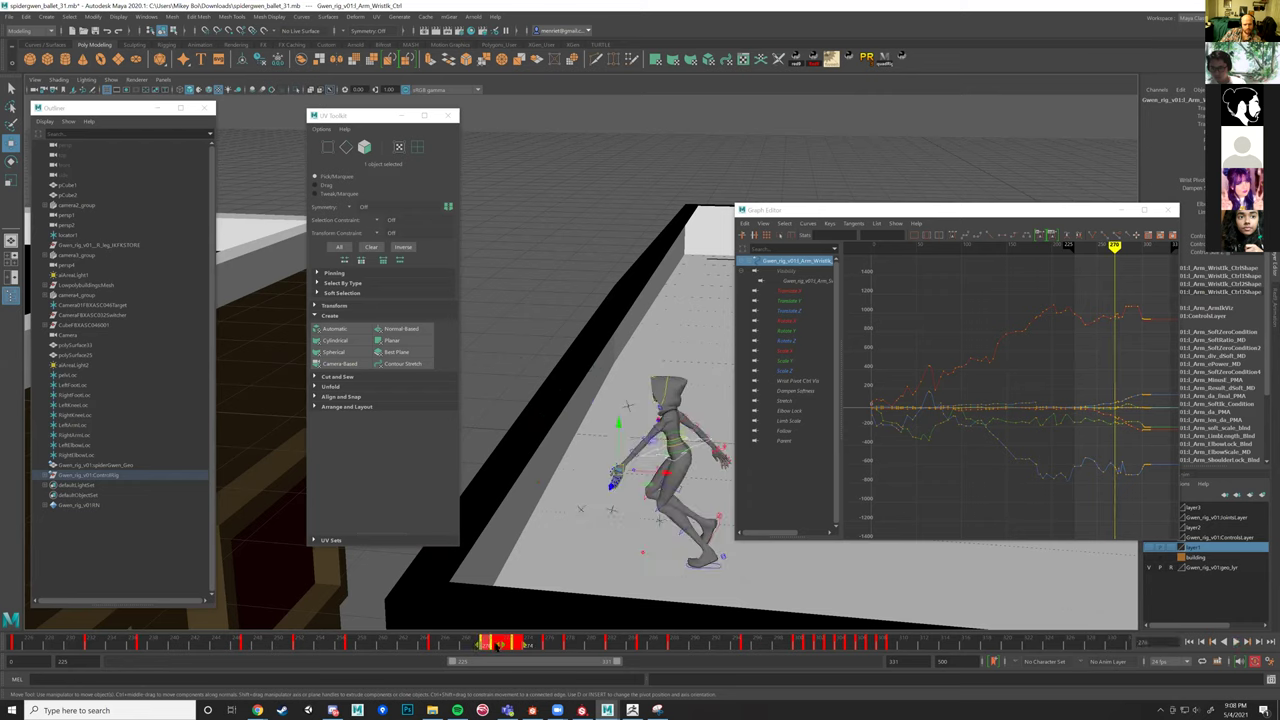
right_click(499, 645)
click(529, 489)
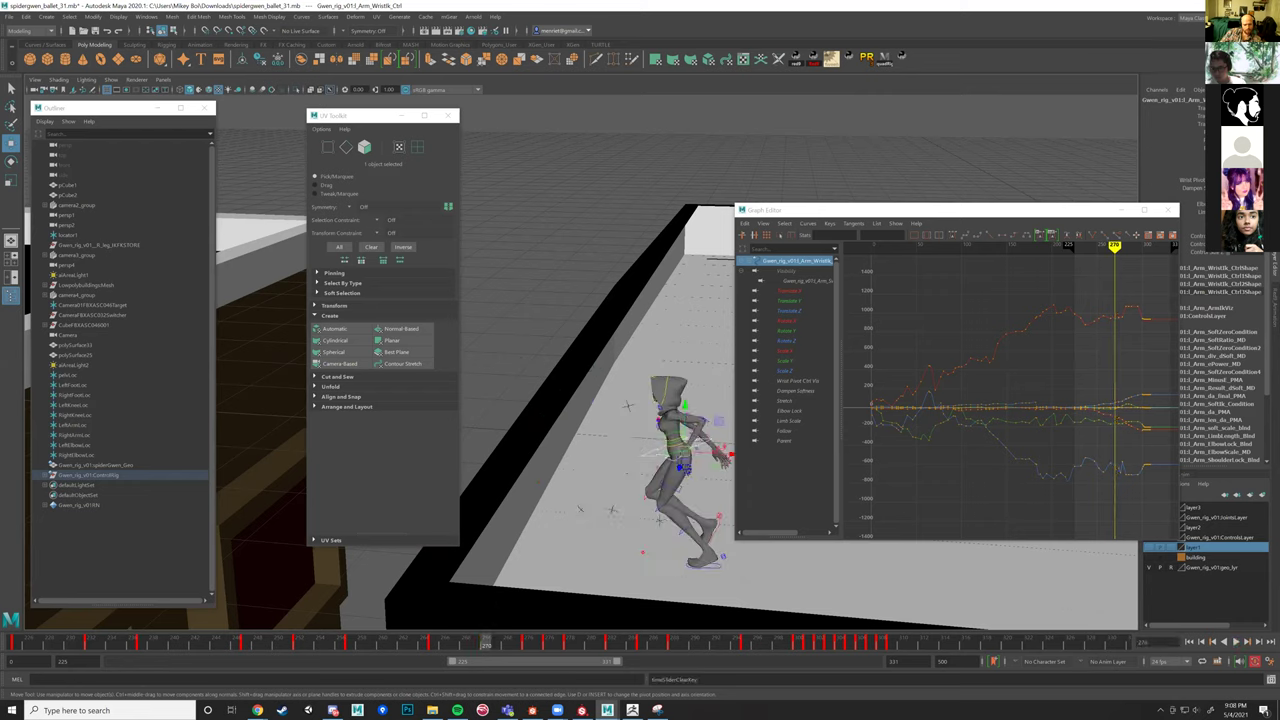
click(517, 643)
right_click(520, 644)
click(541, 489)
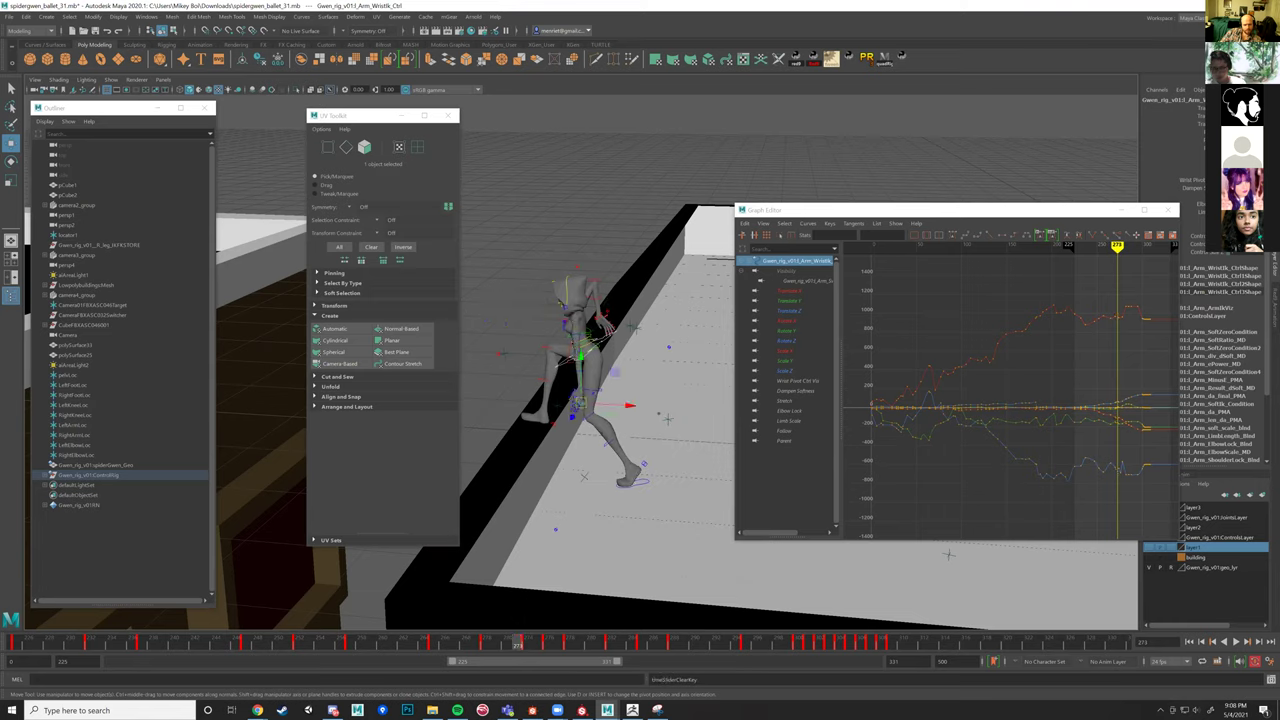
Raise the l_Arm_WristIk control slightly at frame 273 and compare it with the neighbouring poses.
click(528, 645)
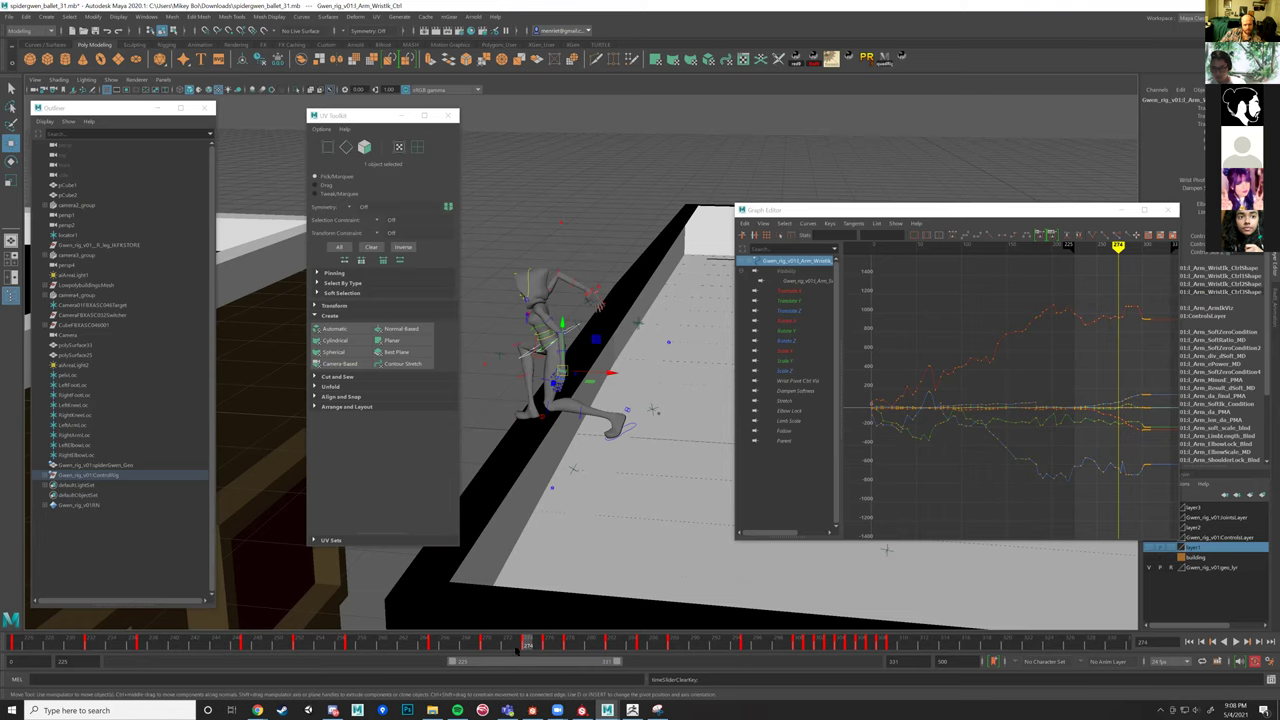
click(517, 645)
key(e)
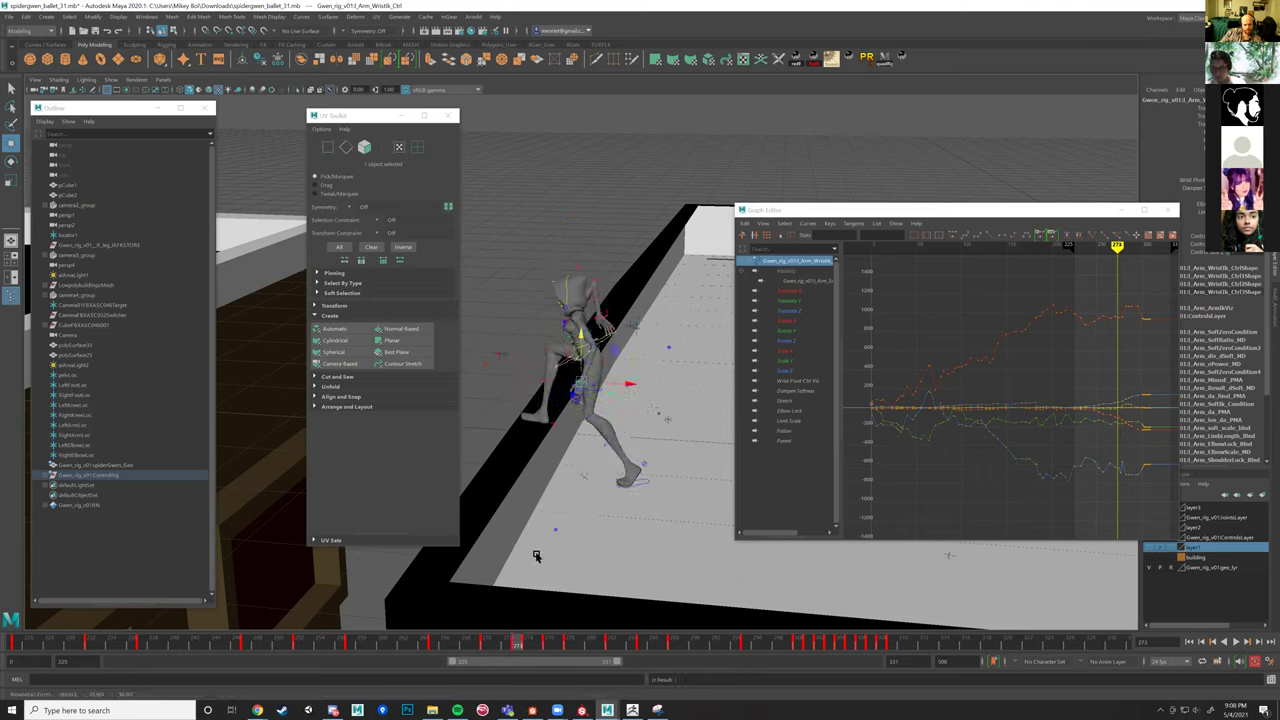
key(comma)
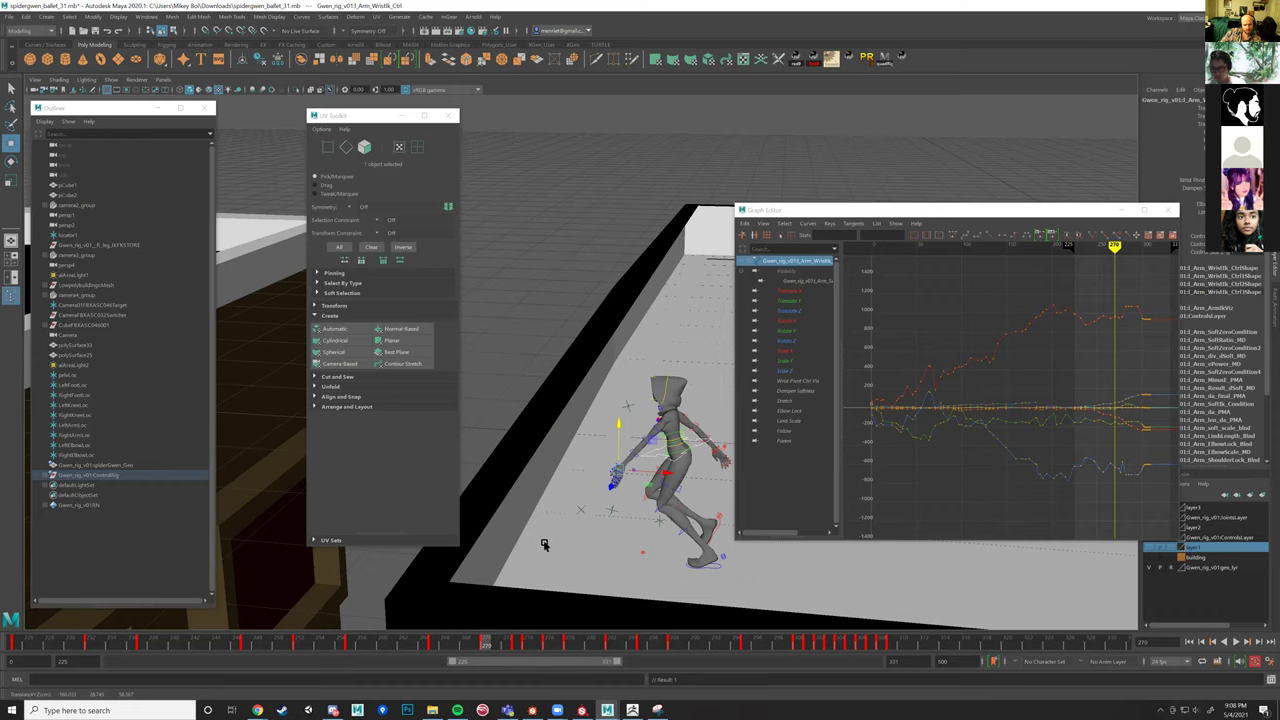
Step from frame 270 to 274 and play back the jump from a wider view to check the arm motion.
key(period)
key(period)
key(period)
key(period)
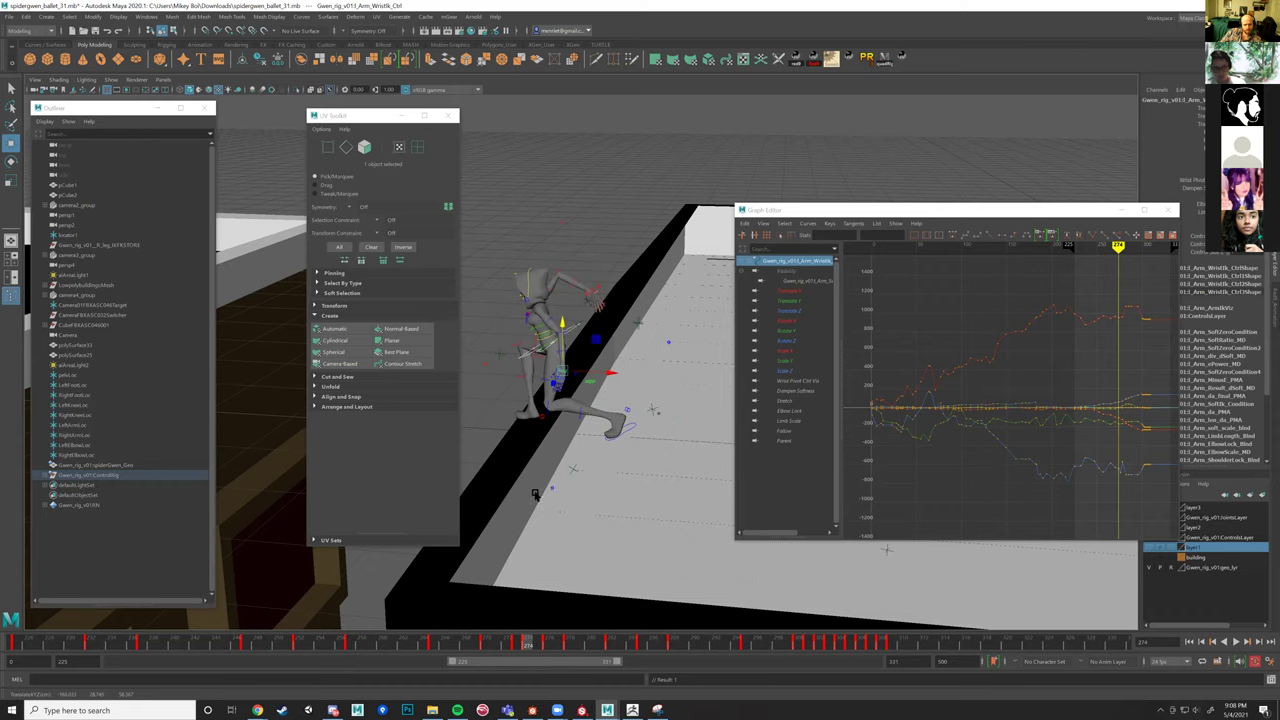
scroll(557, 520, down, 2)
drag(528, 644, 392, 645)
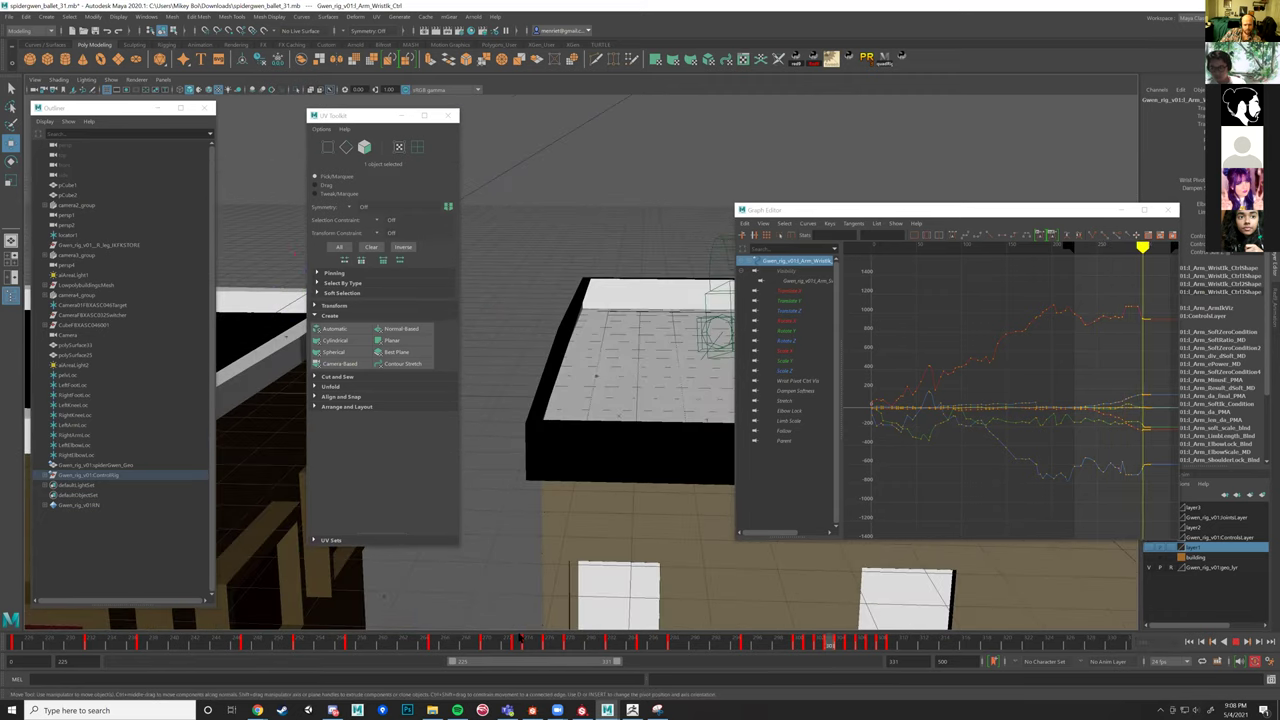
Isolate the left wrist control's Translate Y curve and select its keys across the rooftop jump.
key(alt+v)
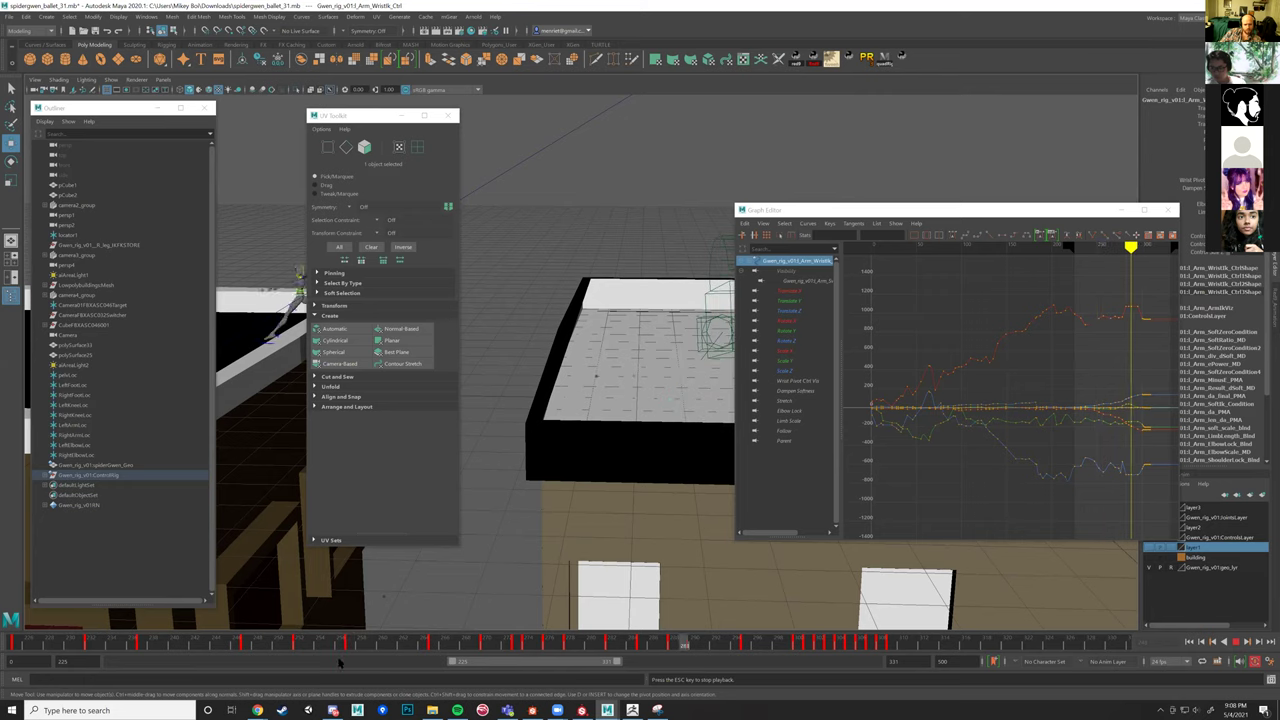
click(1236, 641)
click(790, 300)
alt+right_drag(1061, 408, 981, 471)
mouse_move(648, 645)
mouse_down()
mouse_move(404, 608)
mouse_move(448, 607)
mouse_up()
drag(1140, 291, 945, 522)
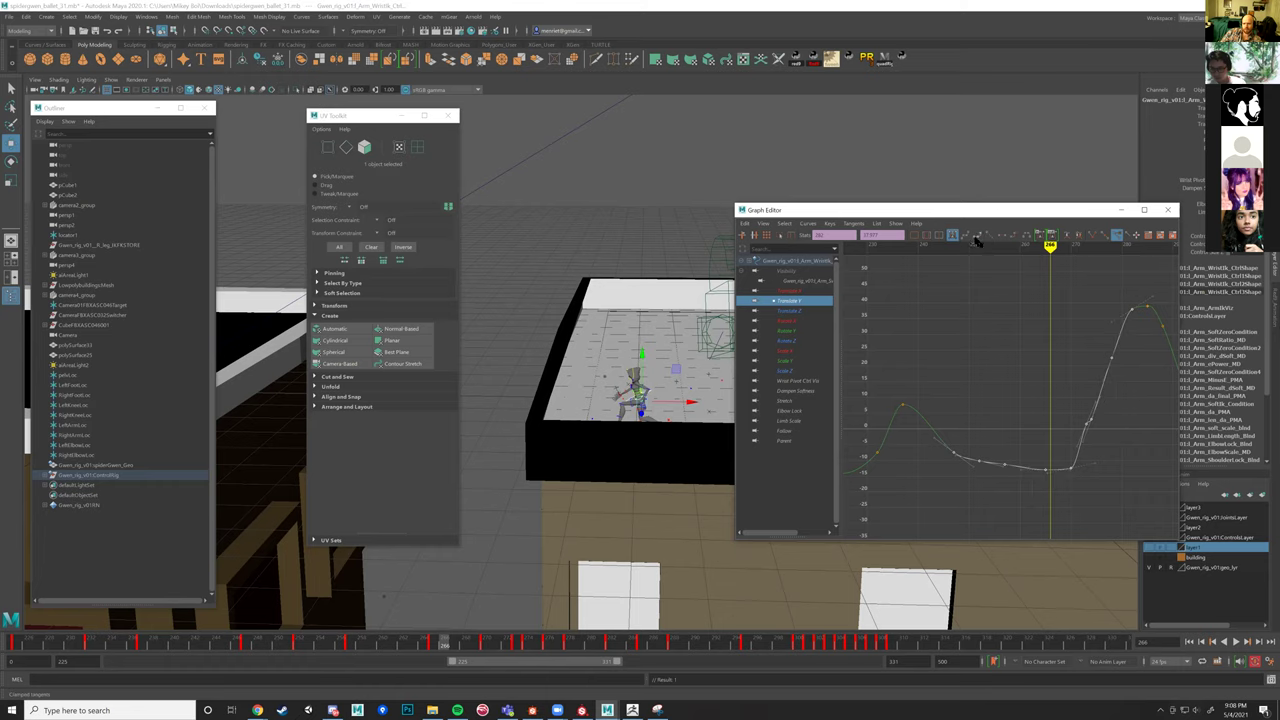
Move ROOT_Ctrl forward in the running direction at frame 256.
key(f)
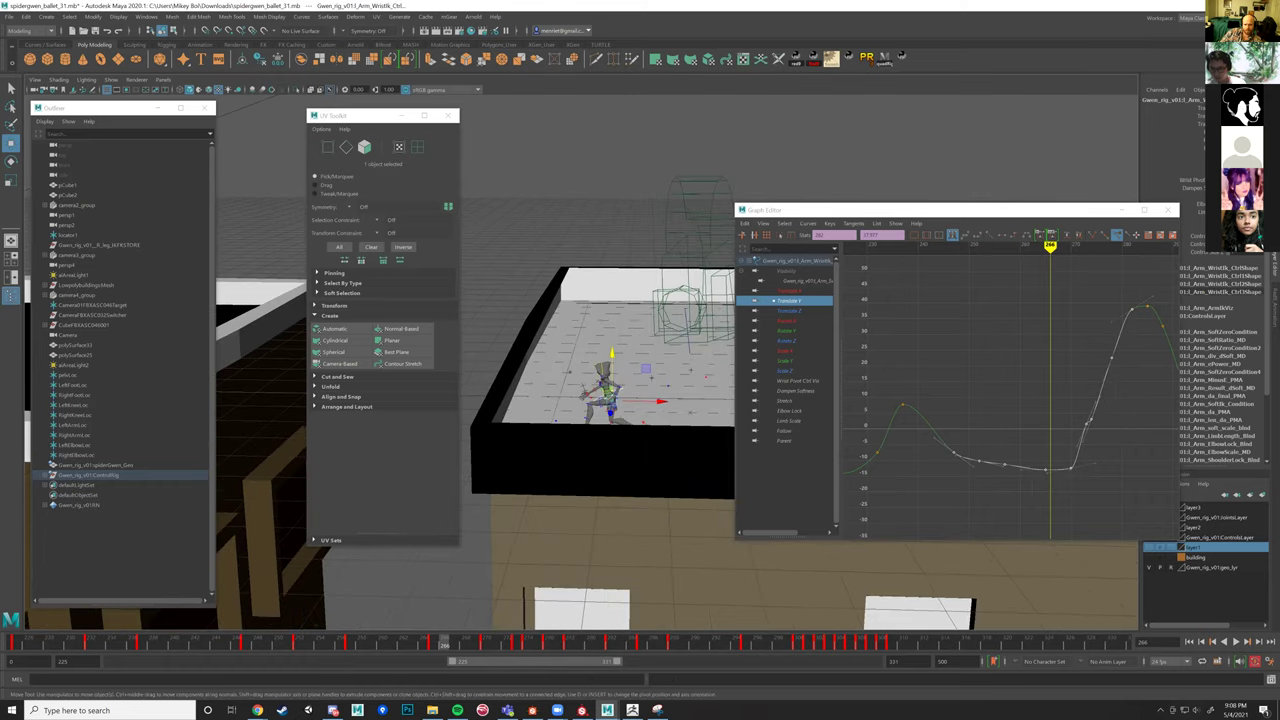
mouse_move(443, 645)
mouse_down()
mouse_move(302, 622)
mouse_move(376, 619)
mouse_move(341, 612)
mouse_move(345, 645)
mouse_move(308, 645)
mouse_move(333, 646)
mouse_up()
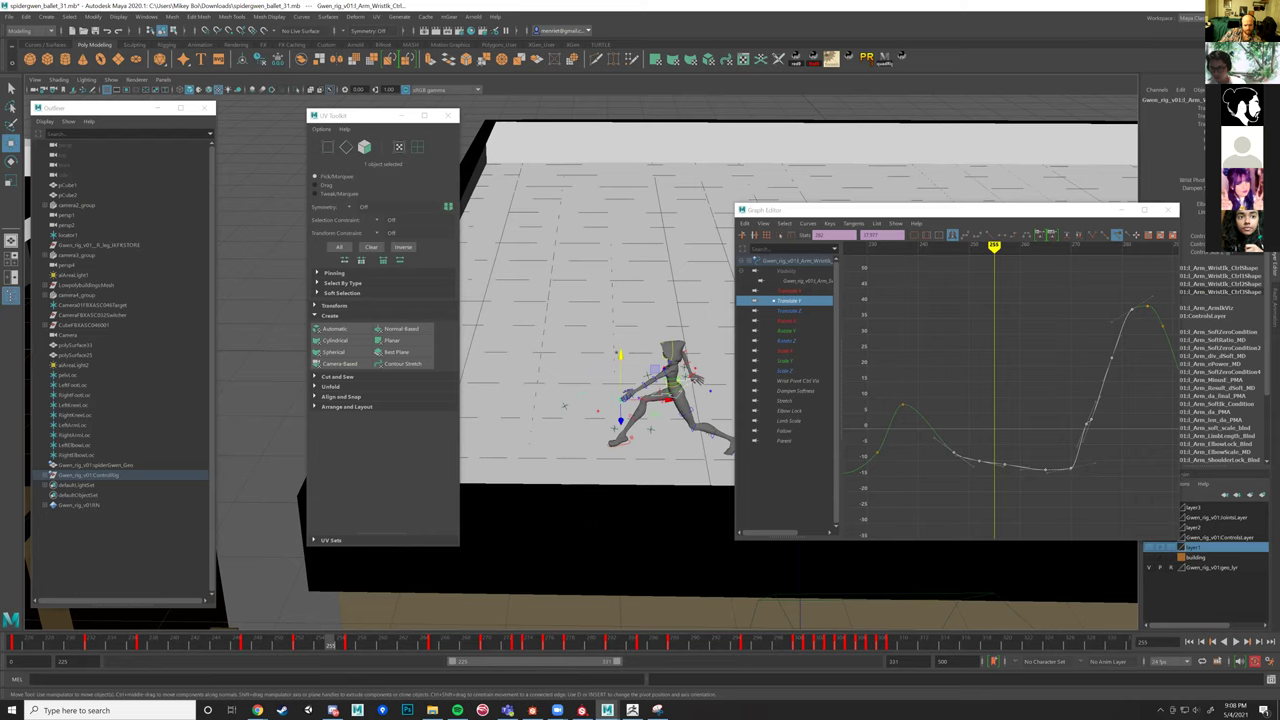
scroll(669, 404, up, 3)
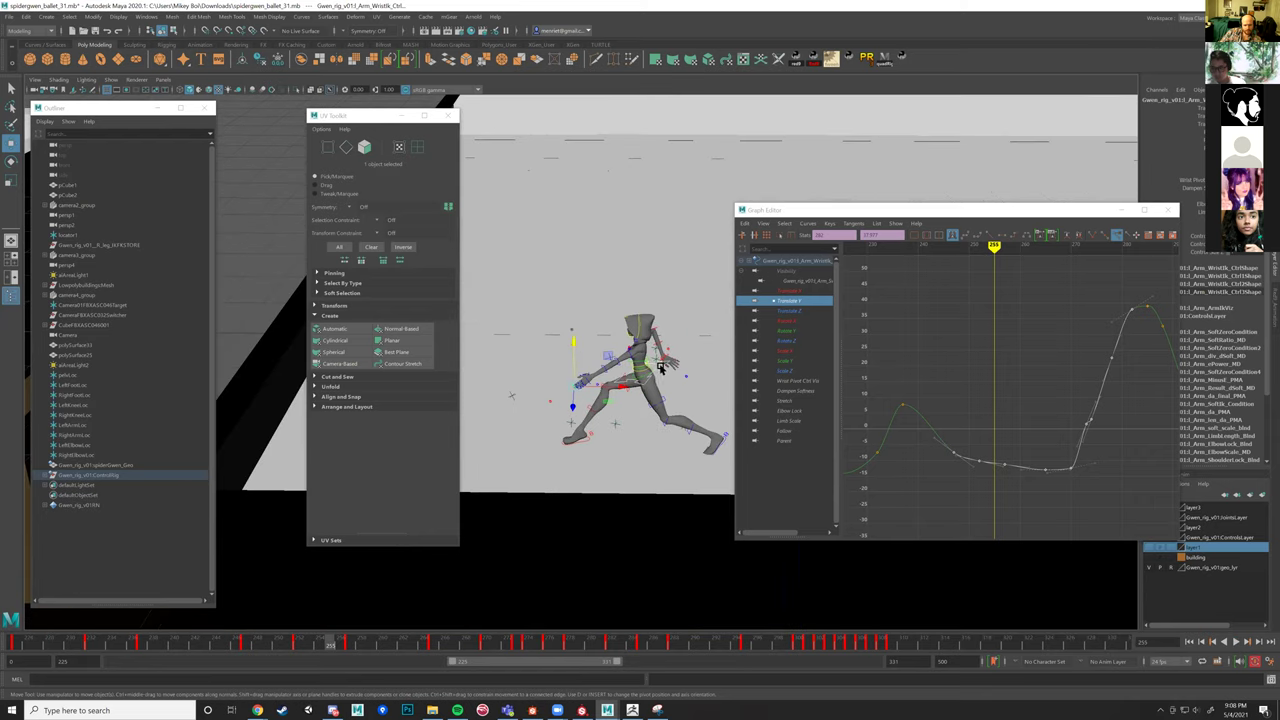
click(660, 370)
alt+drag(660, 370, 658, 385)
key(alt+period)
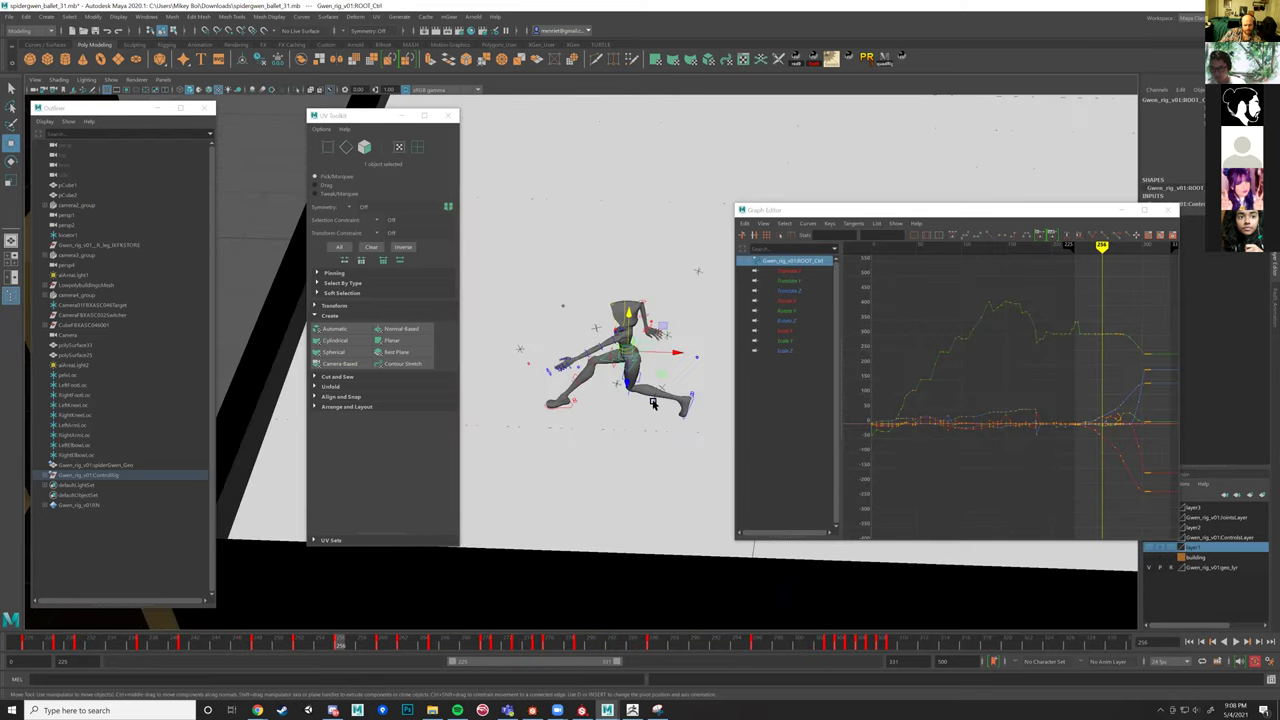
drag(677, 355, 660, 356)
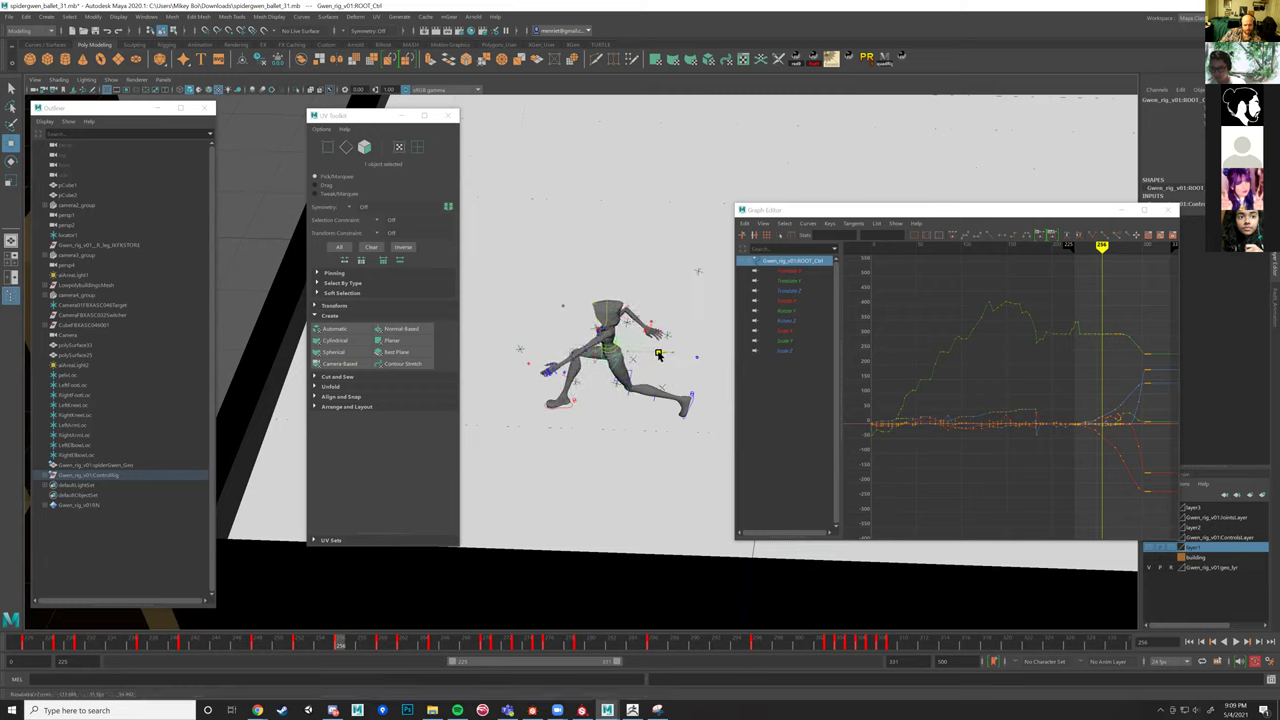
Isolate ROOT_Ctrl's Translate X and Translate Z curves and smooth their stretch after frame 256.
click(800, 290)
ctrl+click(795, 271)
alt+middle_drag(1095, 402, 994, 431)
scroll(1011, 434, up, 5)
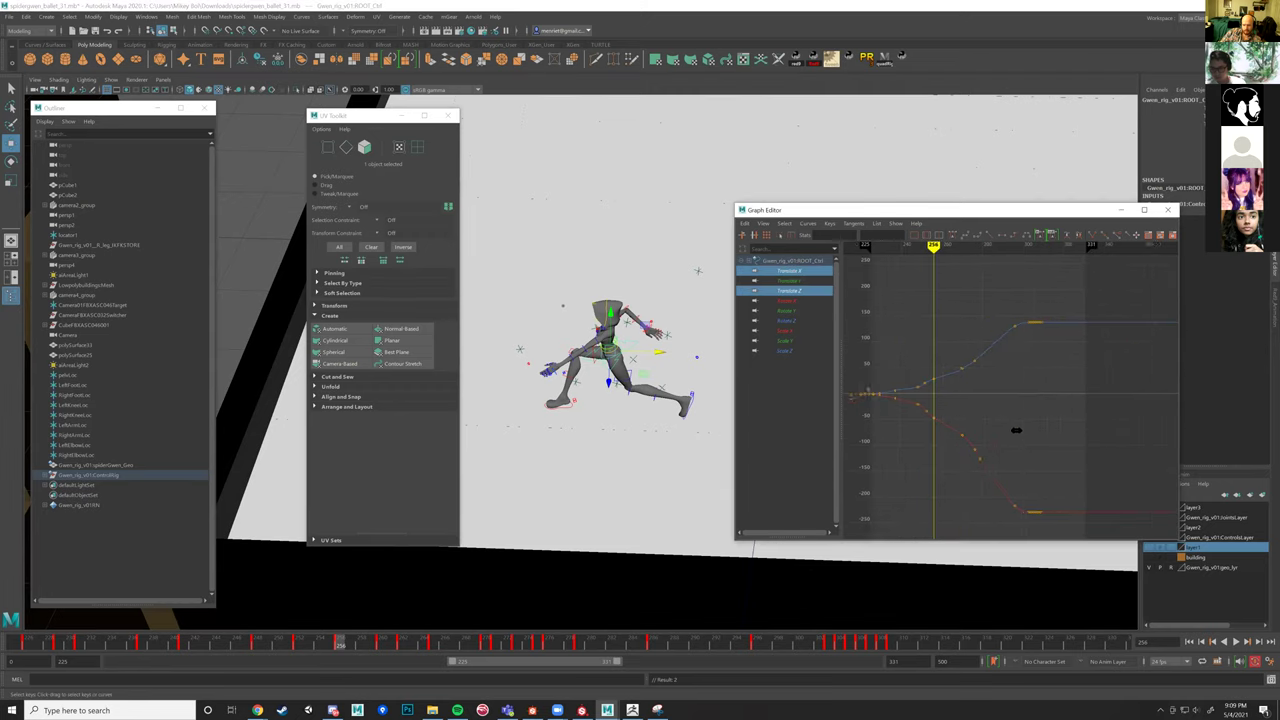
click(988, 515)
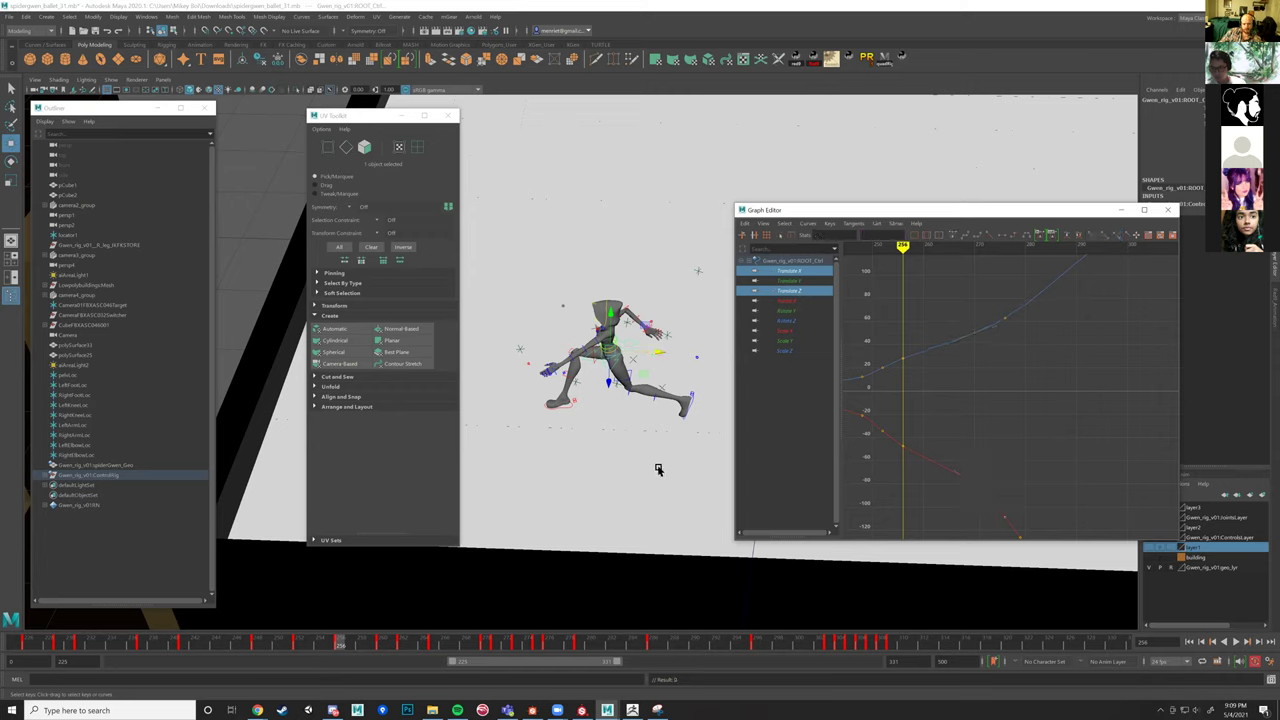
Scrub back to frame 248 and play the run and jump to review the root motion.
drag(338, 645, 257, 647)
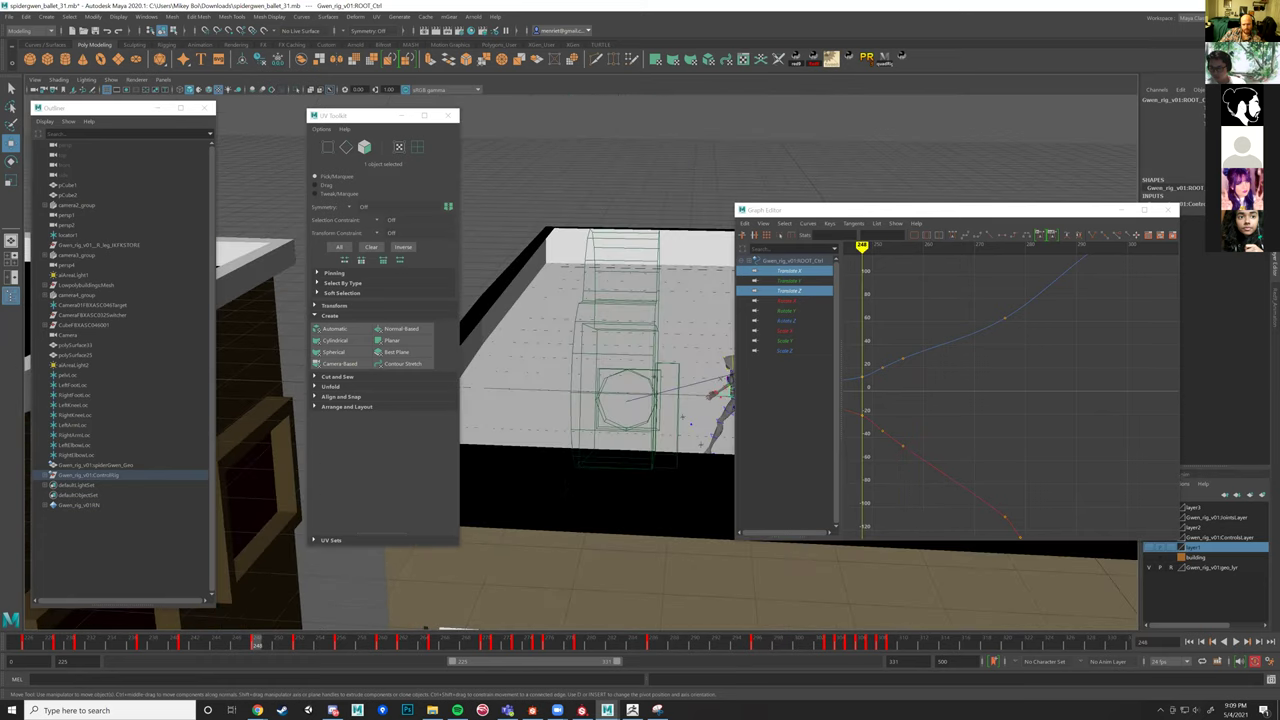
click(1233, 642)
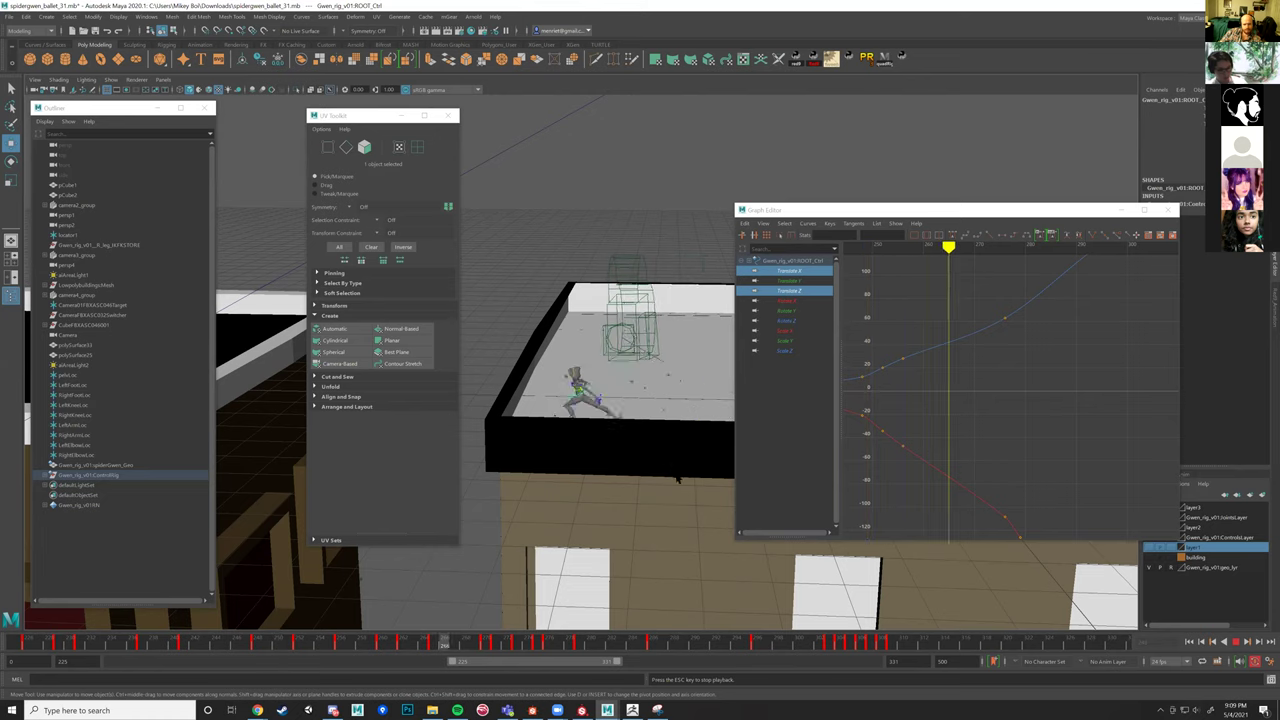
click(1235, 641)
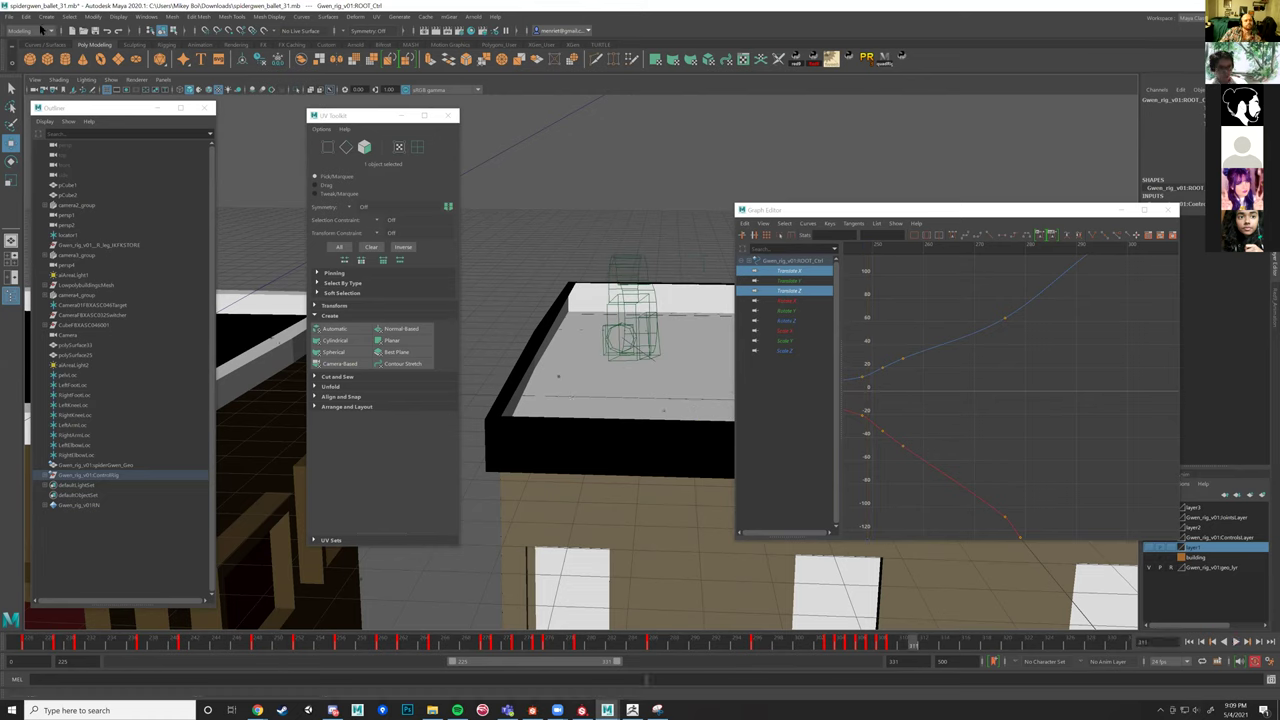
Save the scene under the new name spidergwen_ballet_31try.mb in the Downloads folder.
click(10, 18)
click(60, 68)
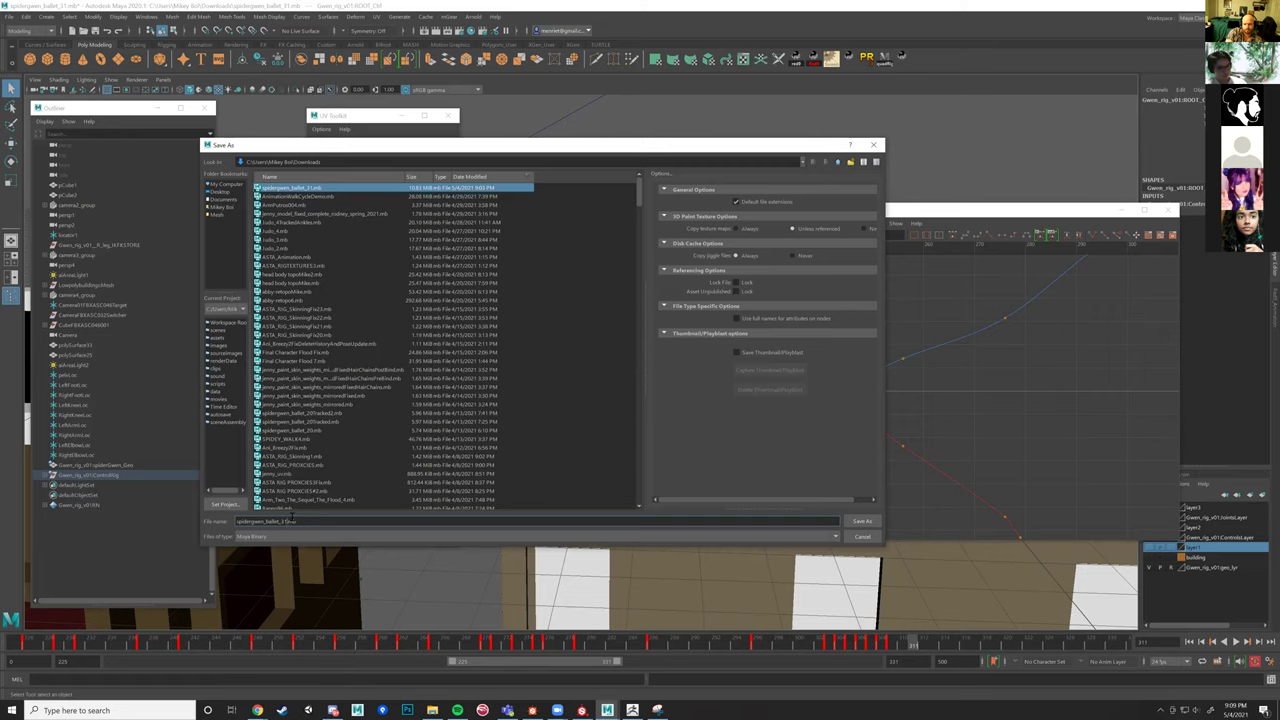
click(291, 519)
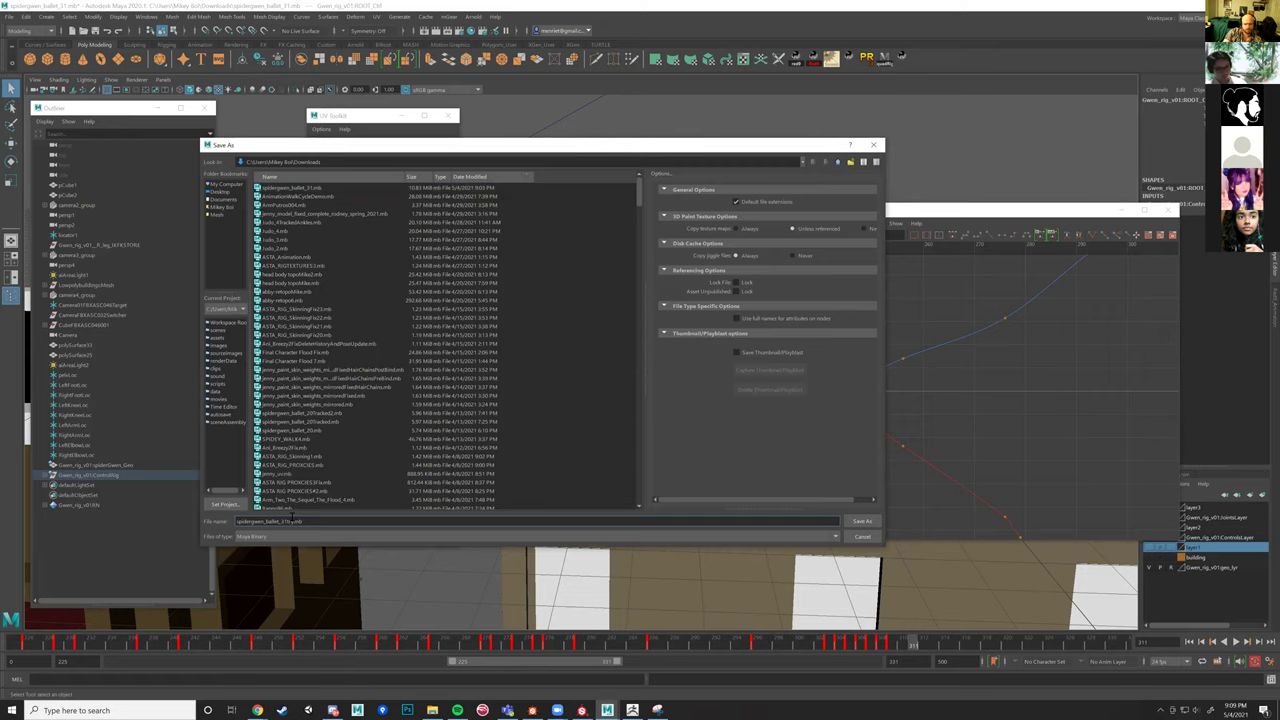
key(Return)
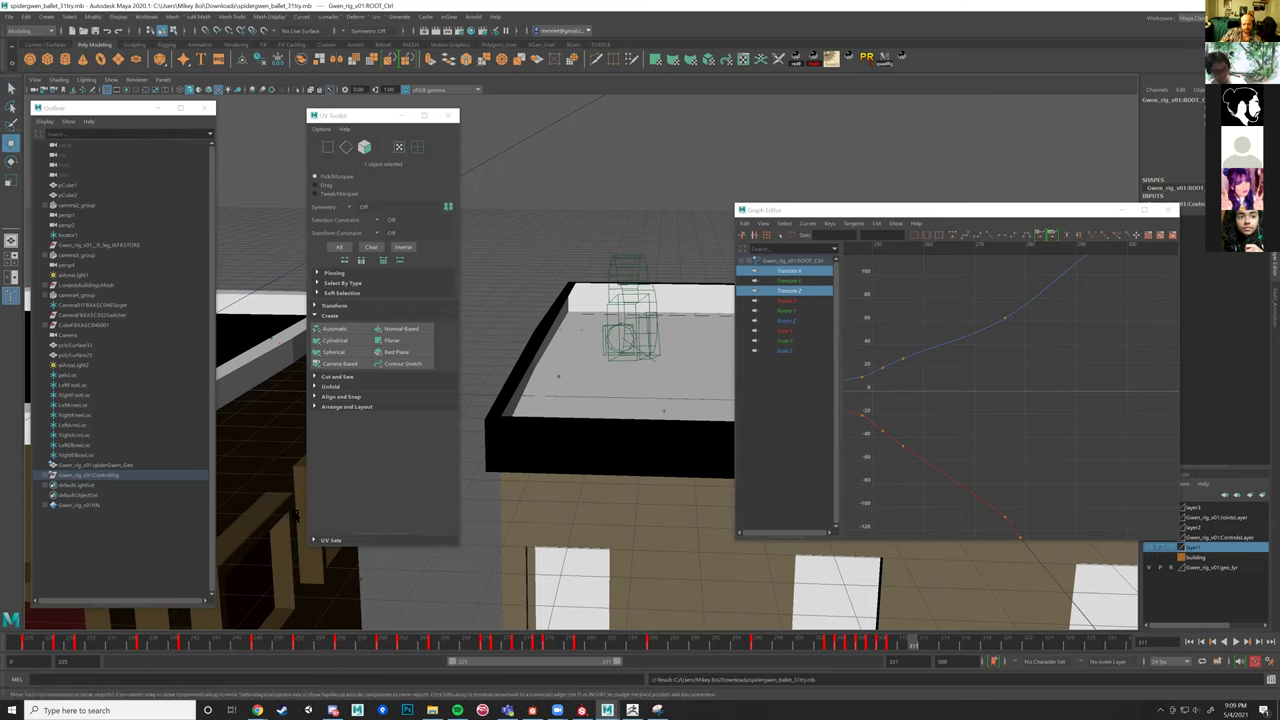
Scrub and play back the jump from several angles, closing the UV Toolkit to clear the view.
key(alt+v)
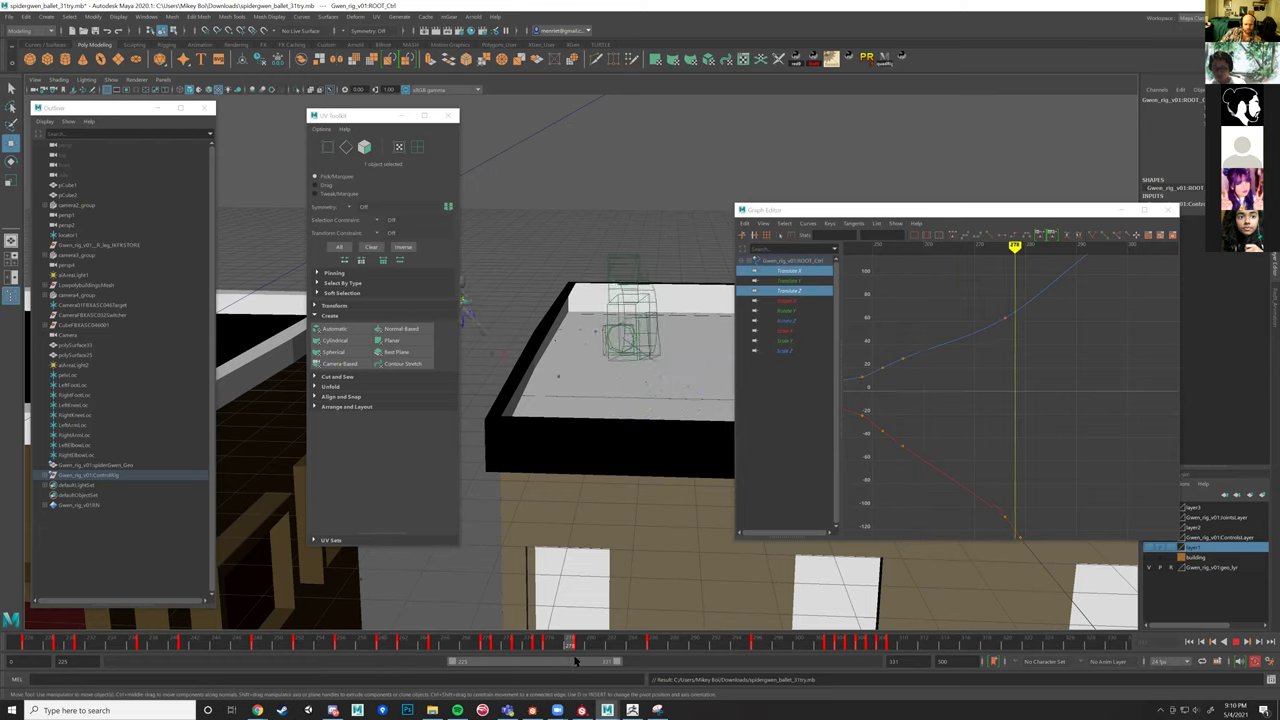
mouse_move(560, 657)
mouse_down()
mouse_move(209, 640)
mouse_move(186, 587)
mouse_up()
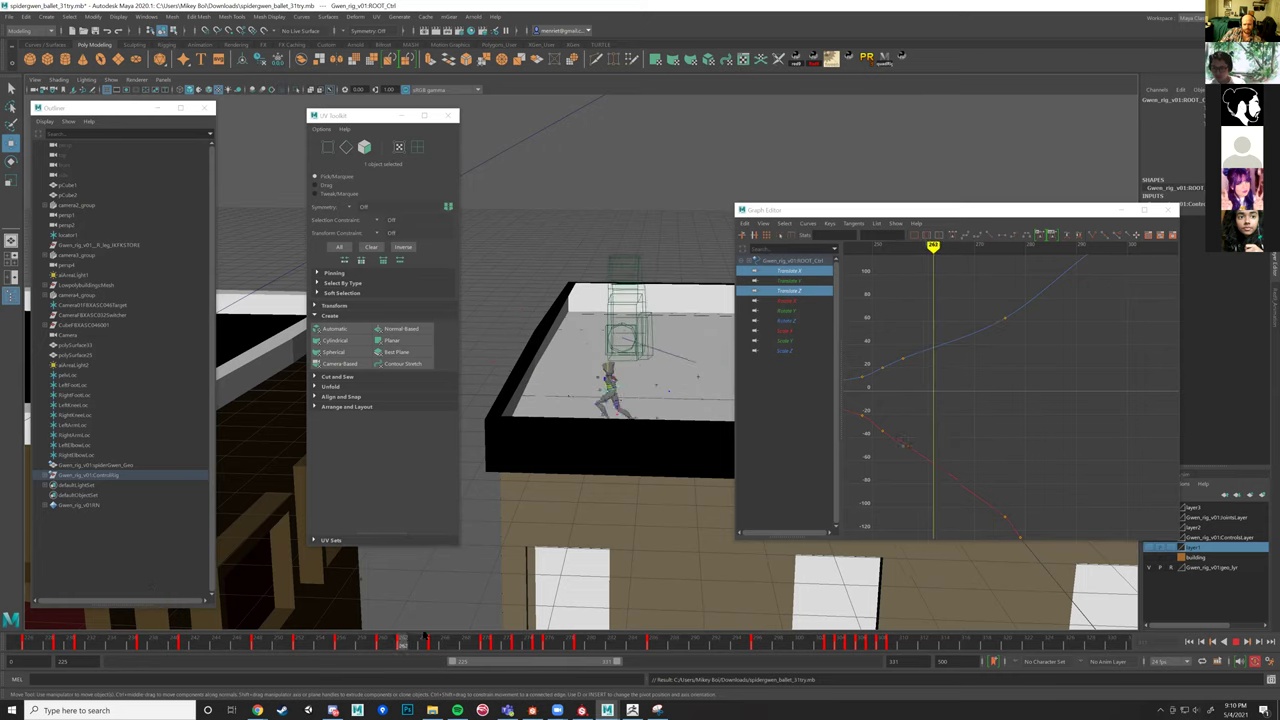
mouse_move(478, 646)
mouse_down()
mouse_move(567, 651)
mouse_move(508, 636)
mouse_move(236, 640)
mouse_up()
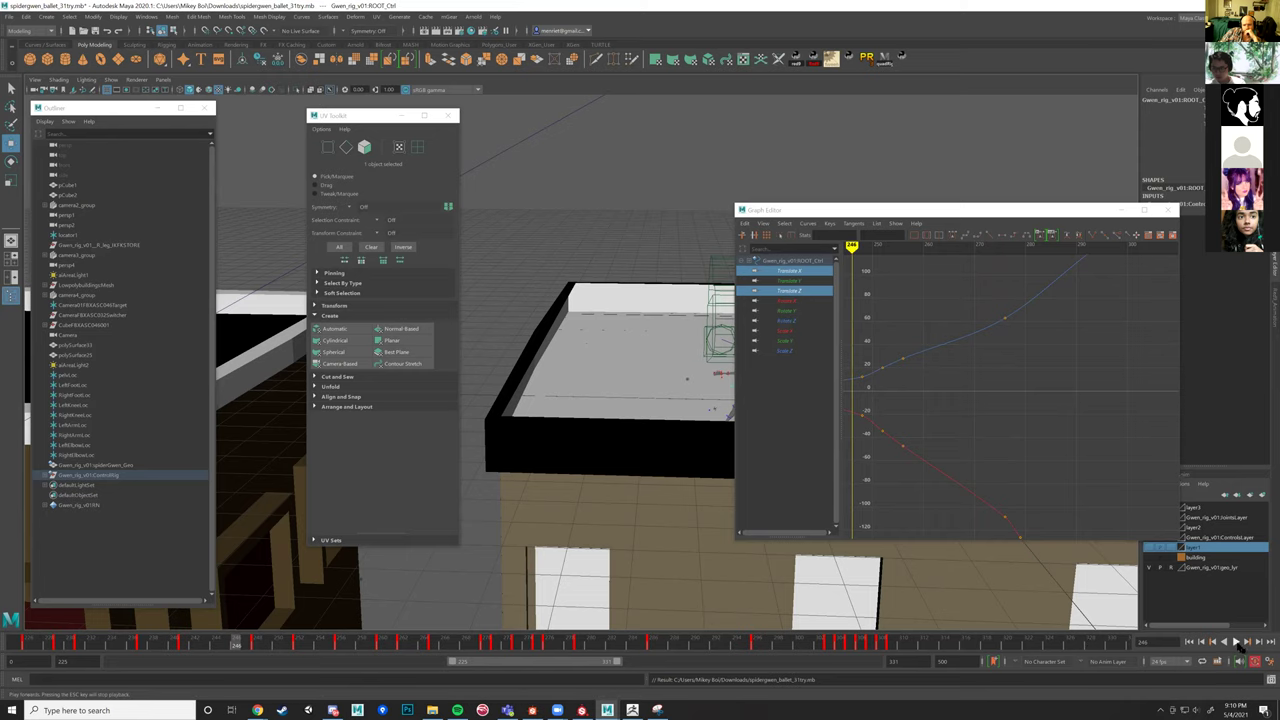
click(1236, 642)
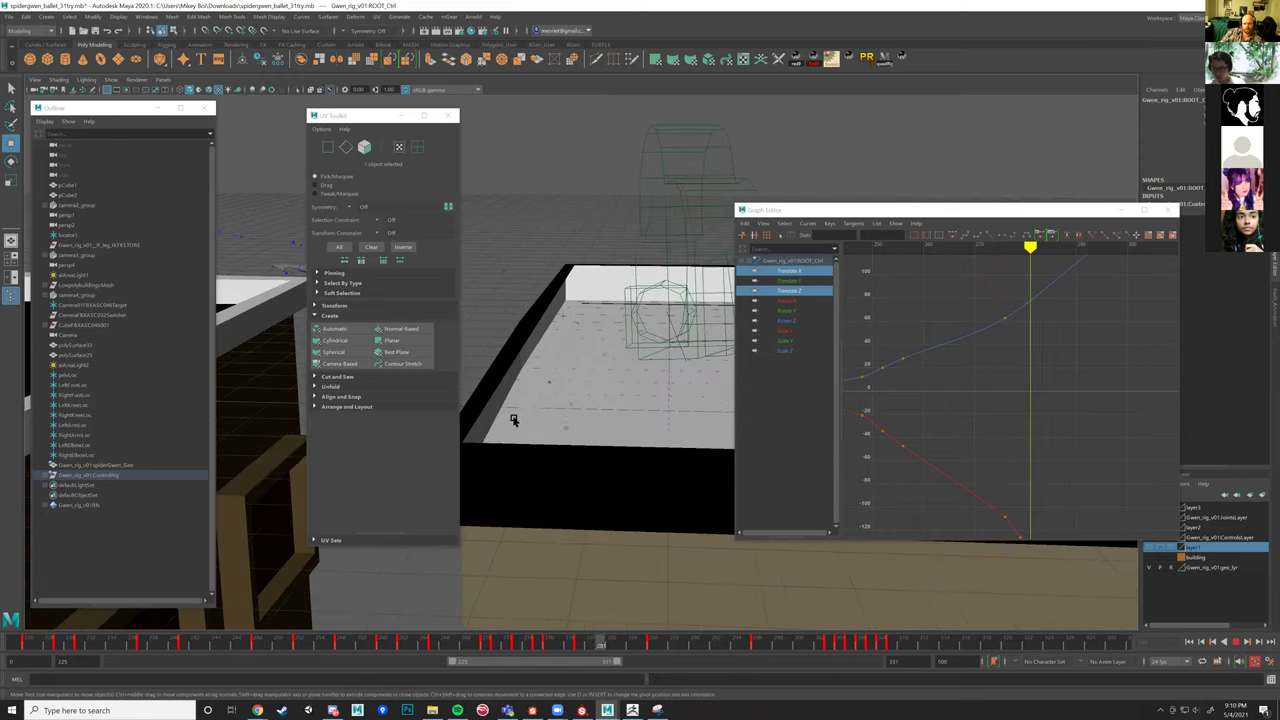
click(453, 115)
mouse_move(586, 320)
alt+mouse_down()
mouse_move(491, 360)
mouse_move(483, 408)
mouse_move(203, 596)
alt+mouse_up()
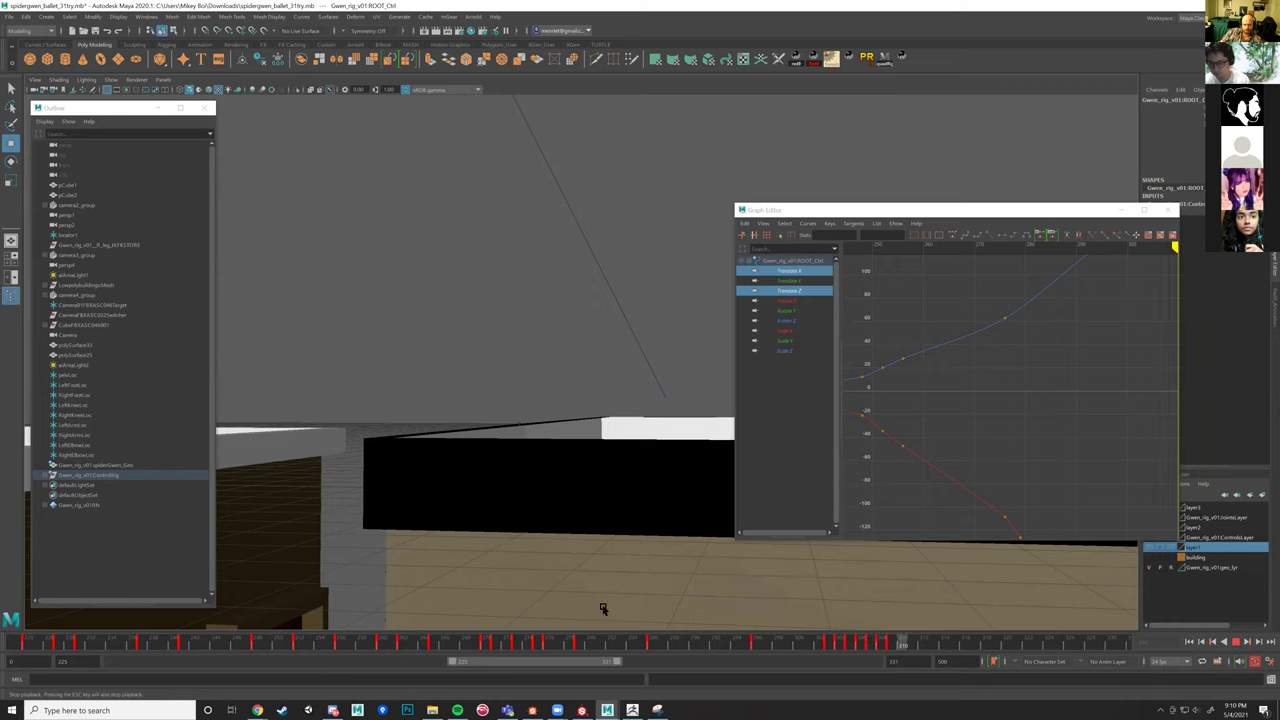
key(Escape)
Create a small polygon sphere next to the running character at frame 264.
drag(519, 645, 424, 645)
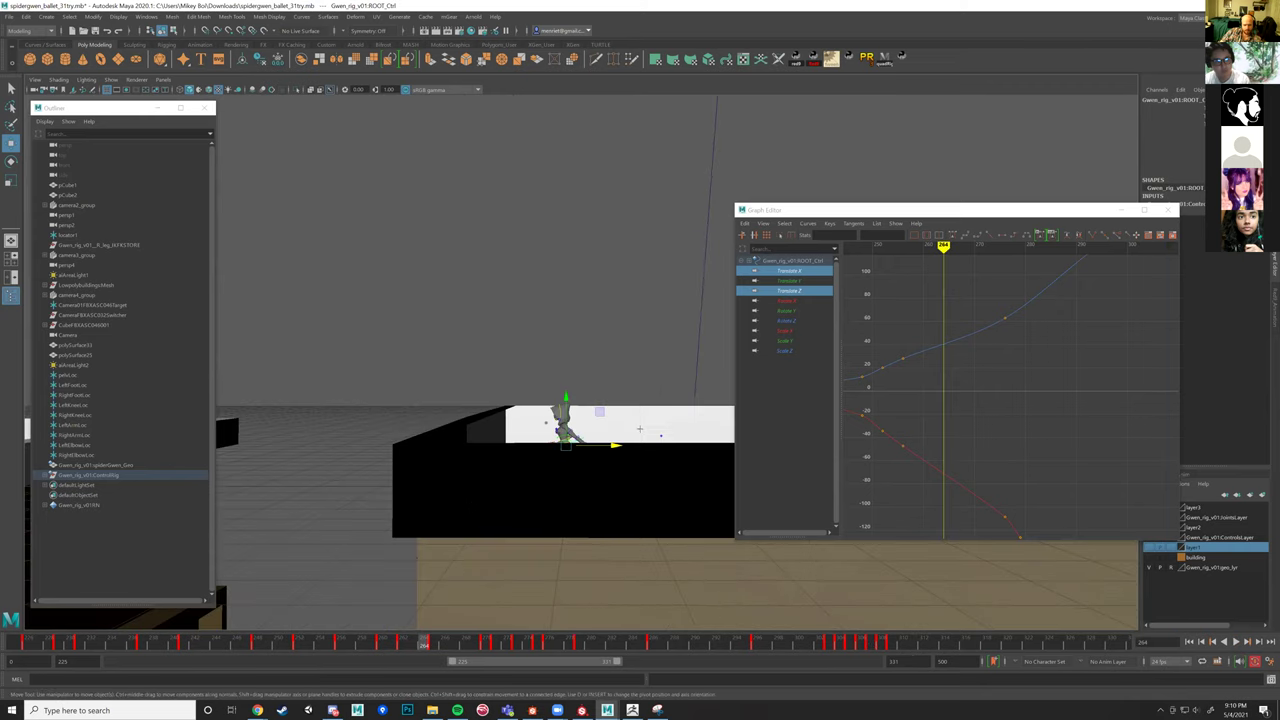
click(400, 309)
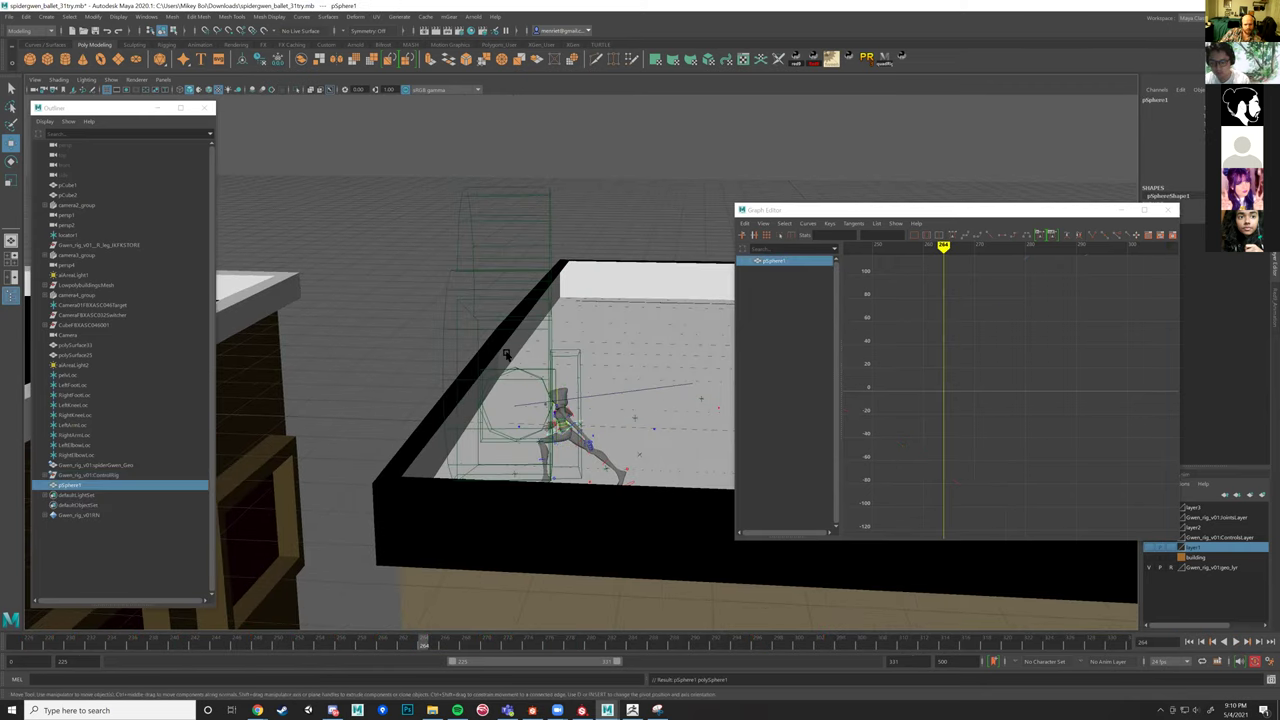
alt+drag(400, 309, 552, 355)
drag(606, 242, 626, 315)
alt+drag(618, 424, 531, 180)
scroll(602, 429, up, 2)
key(r)
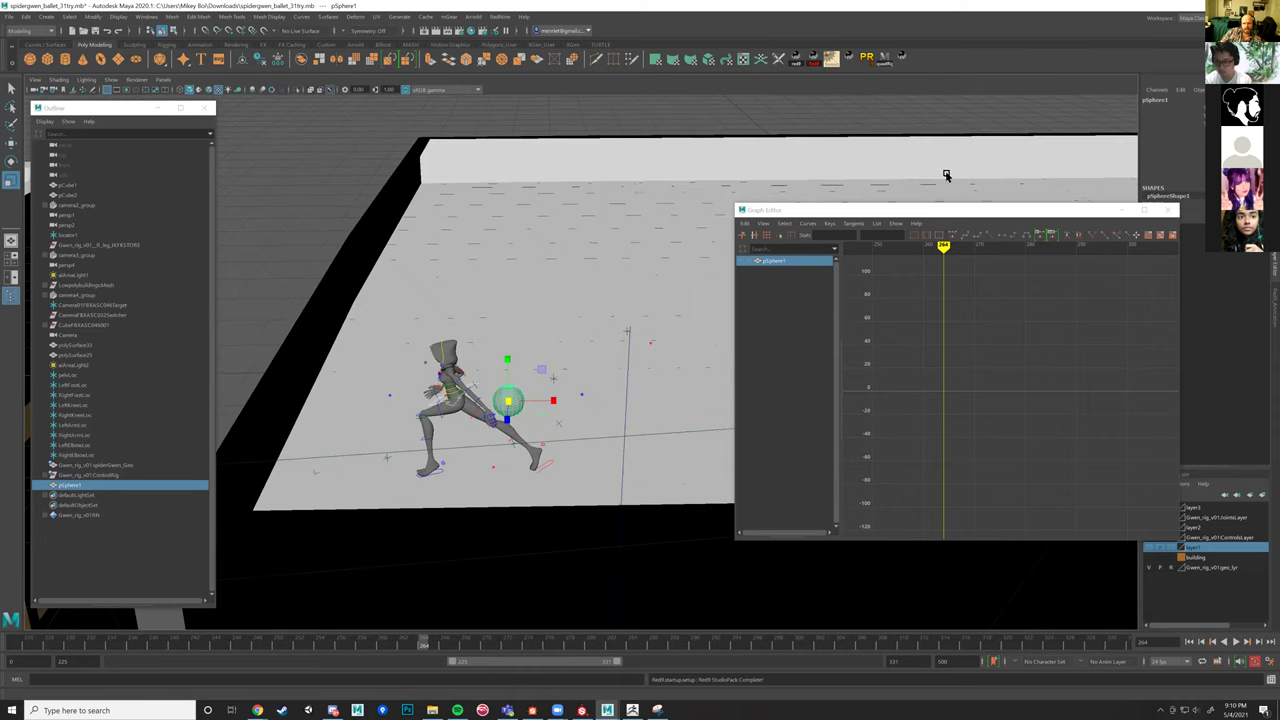
Select ROOT_Ctrl and add the sphere to the selection at frame 248.
drag(940, 214, 890, 210)
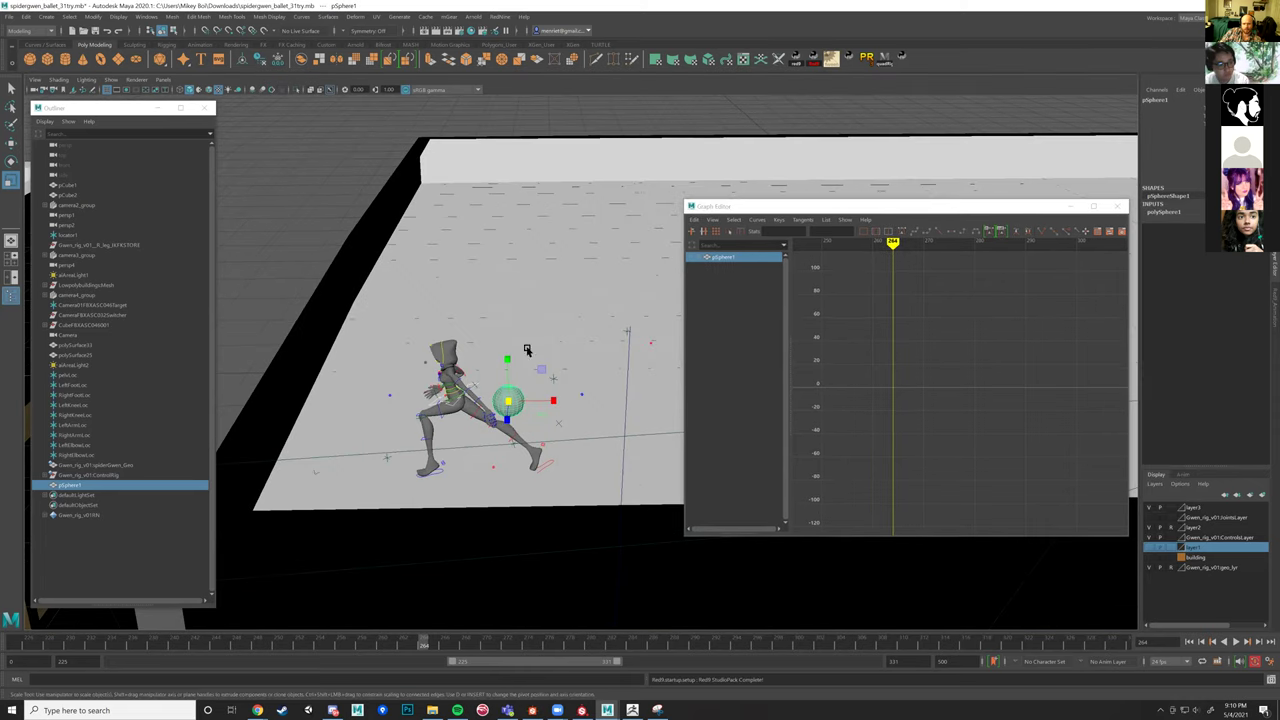
click(453, 385)
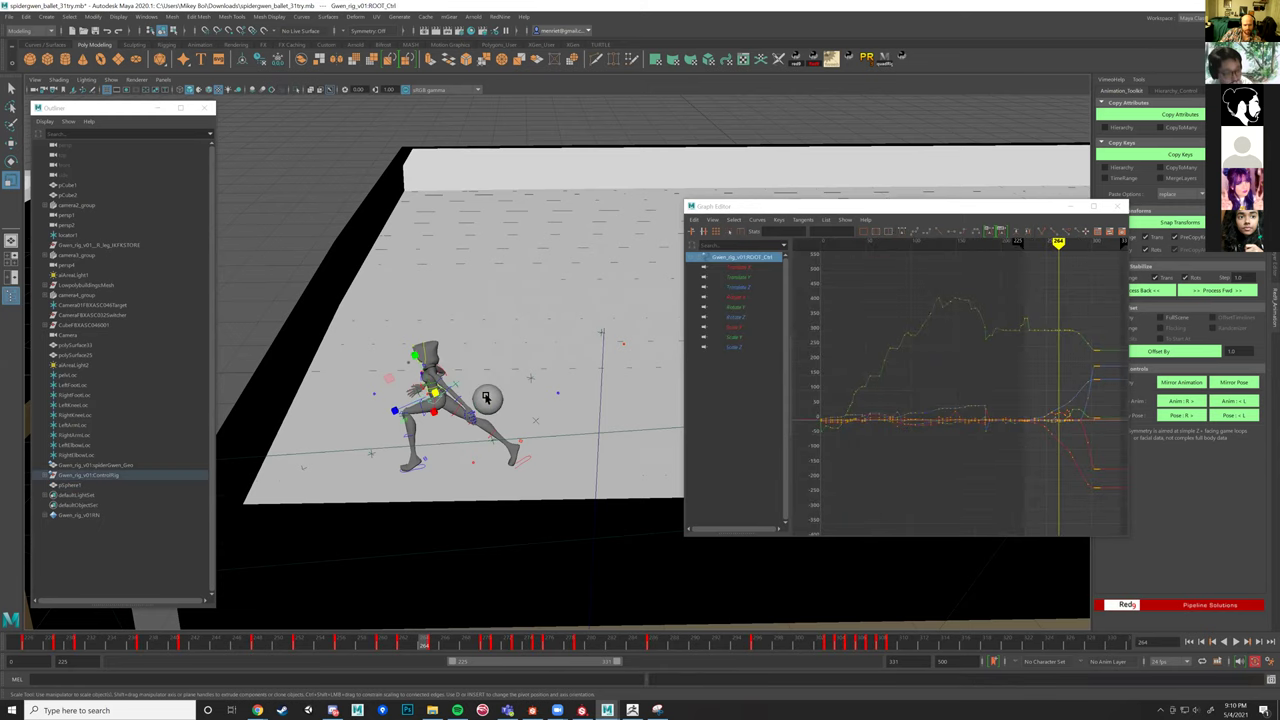
shift+click(490, 405)
drag(402, 638, 257, 640)
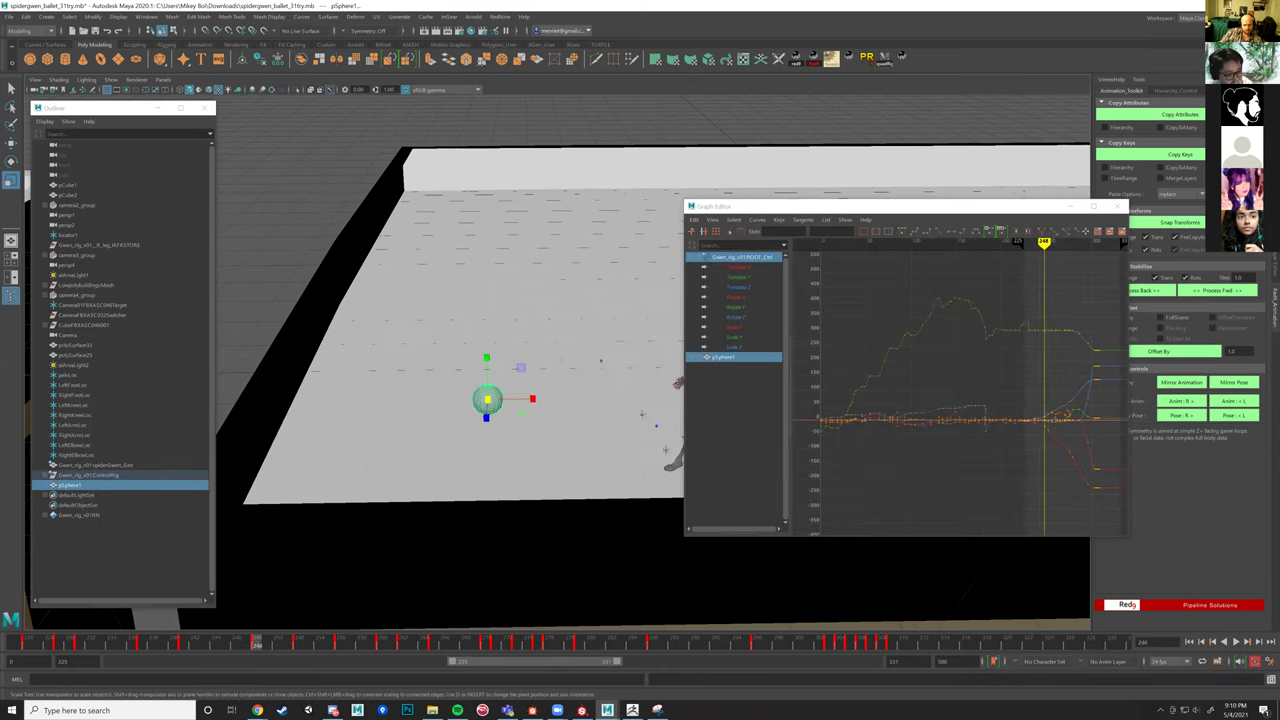
alt+drag(471, 591, 397, 588)
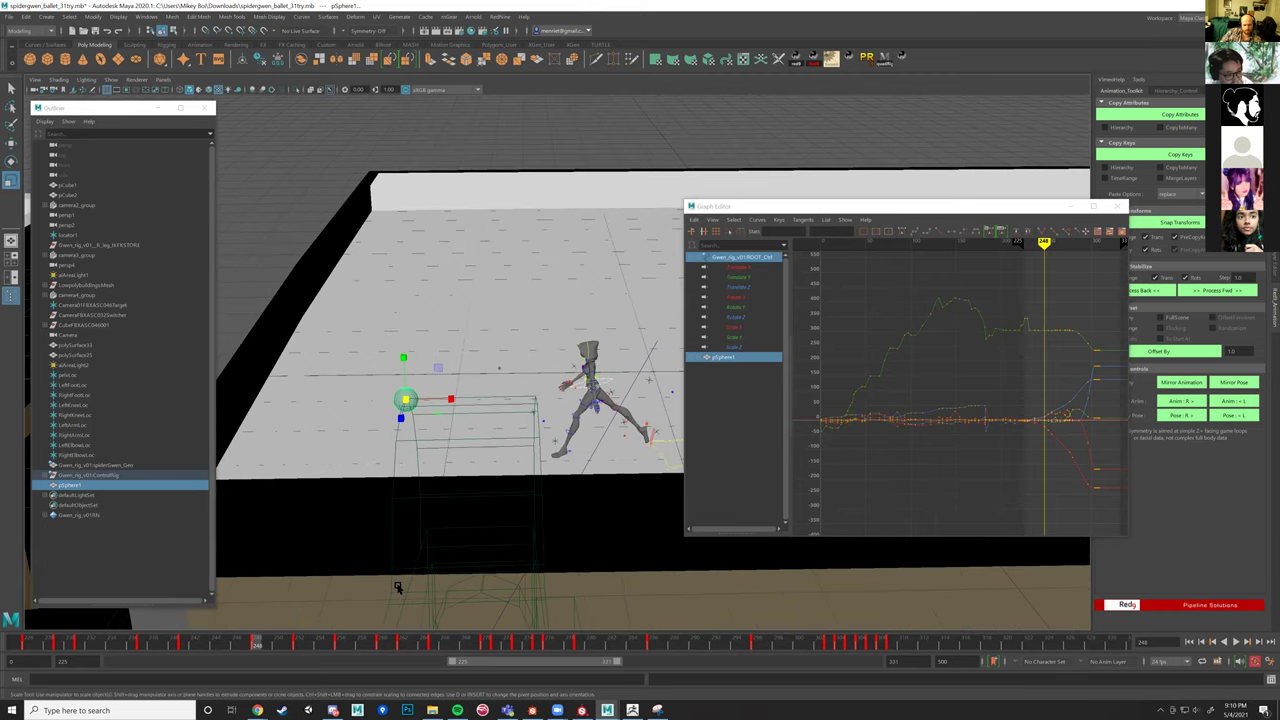
Try Snap Transforms on the sphere over the whole time range and undo it.
click(1183, 224)
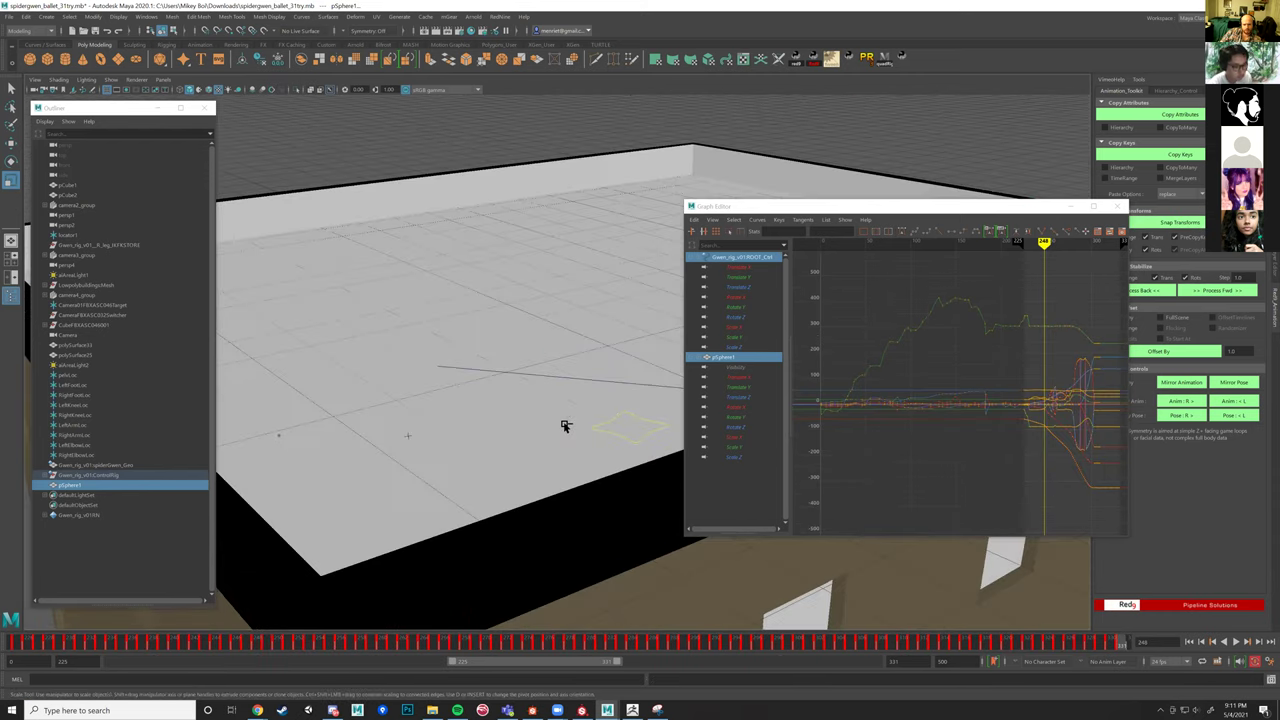
key(ctrl+z)
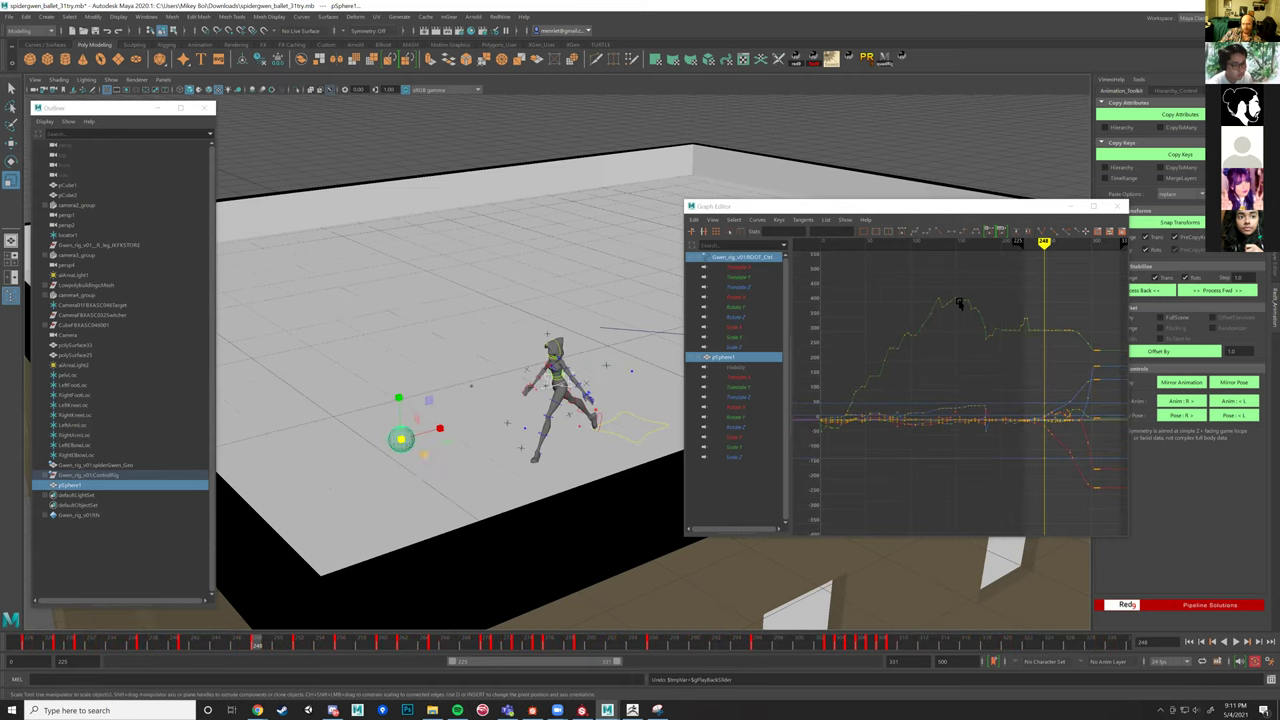
Snap the sphere to ROOT_Ctrl key by key from frame 248 through 303, with the snap's TimeRange option off.
drag(1028, 208, 1002, 314)
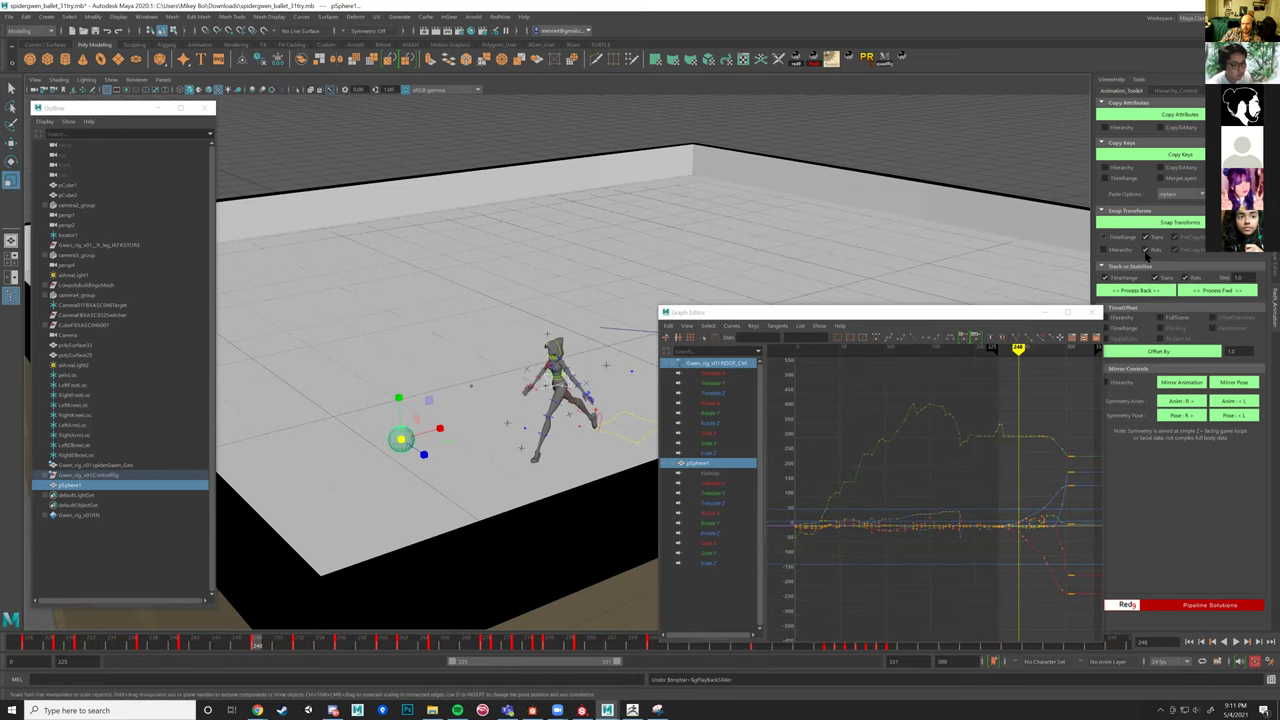
alt+drag(640, 286, 653, 293)
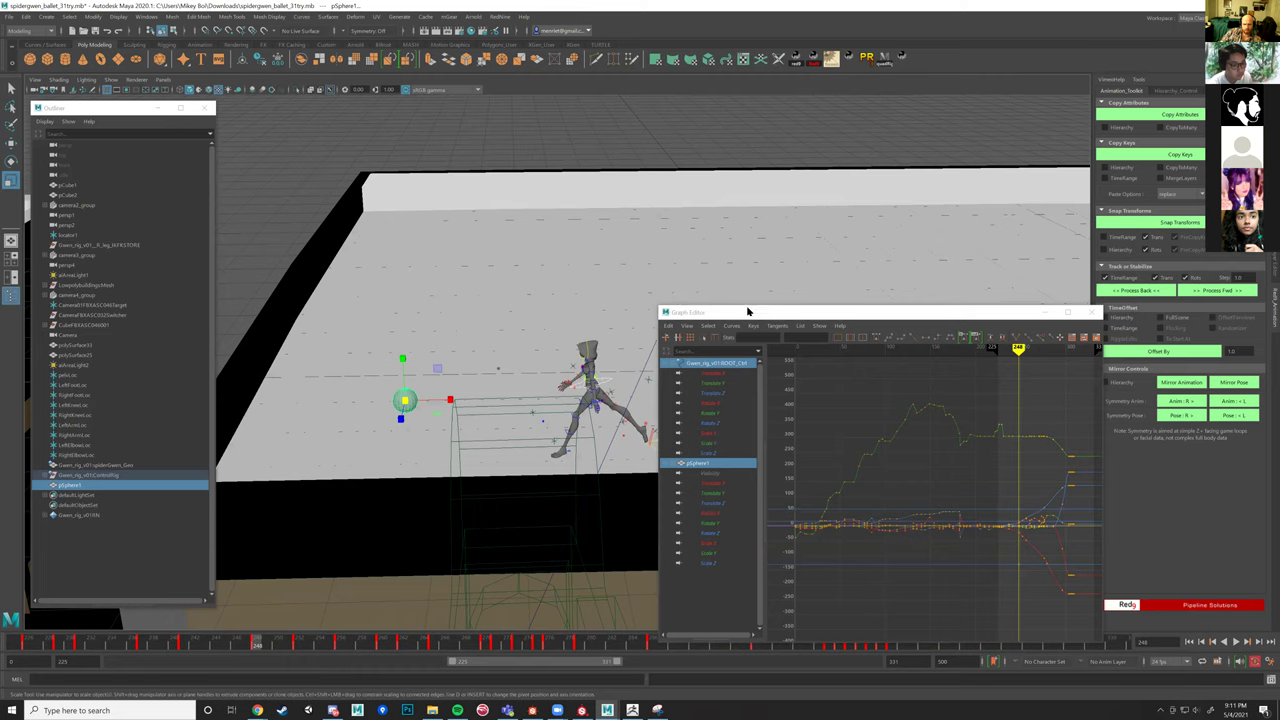
click(1181, 223)
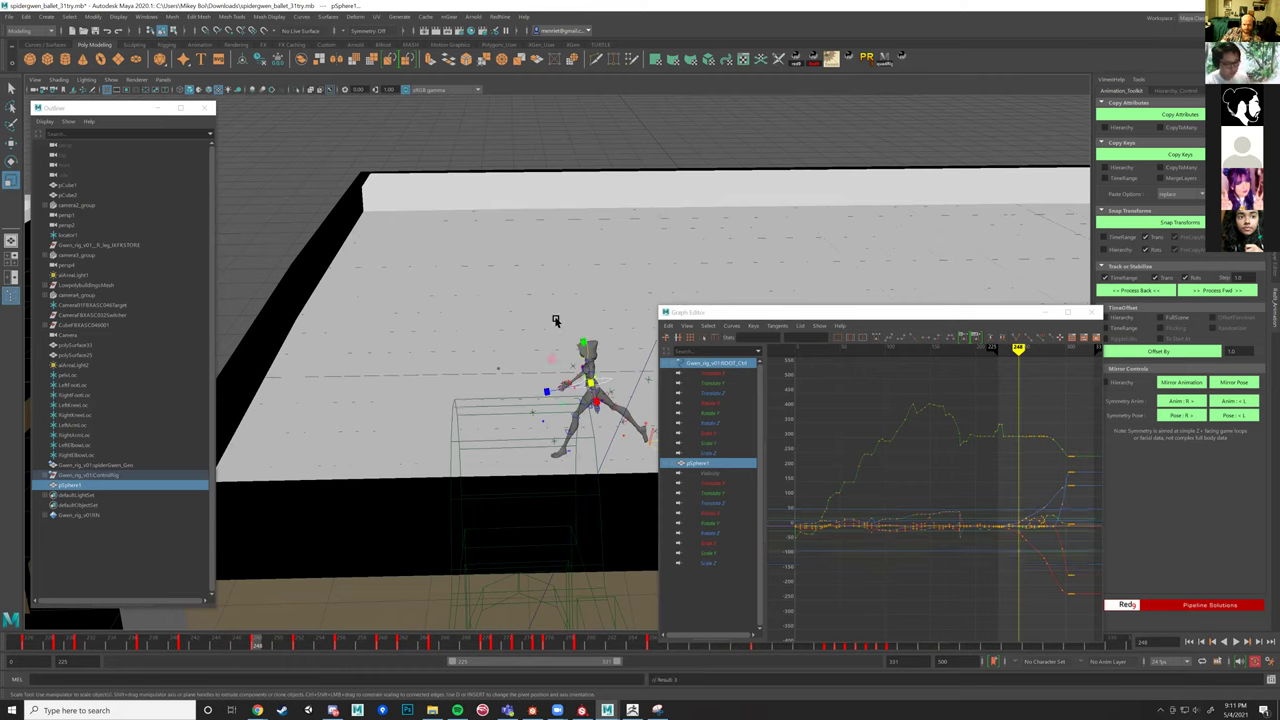
key(.)
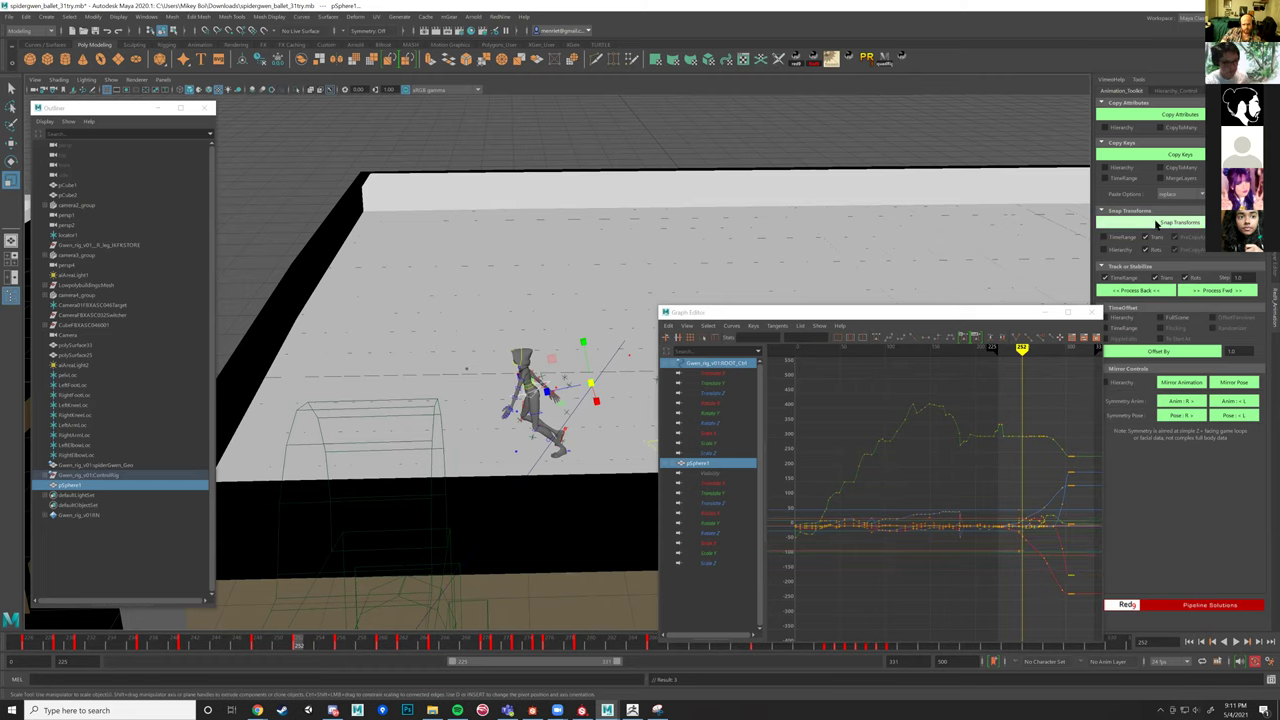
click(1157, 224)
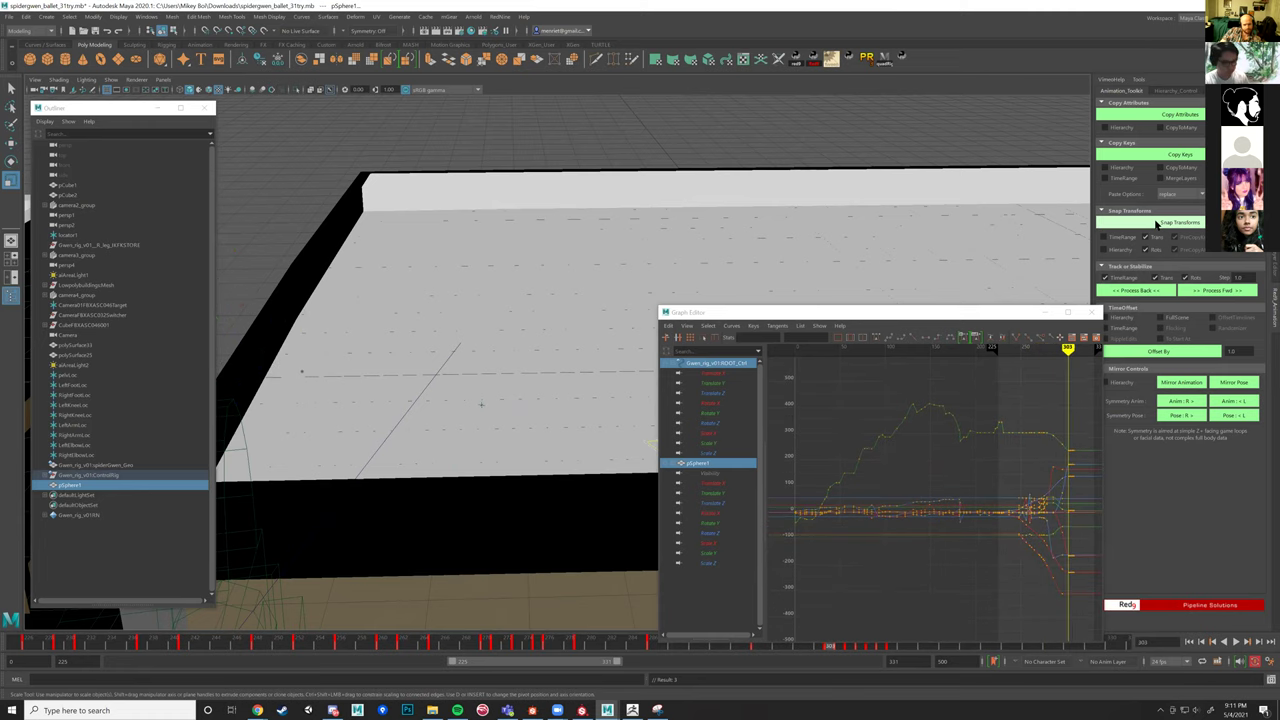
alt+drag(520, 420, 400, 330)
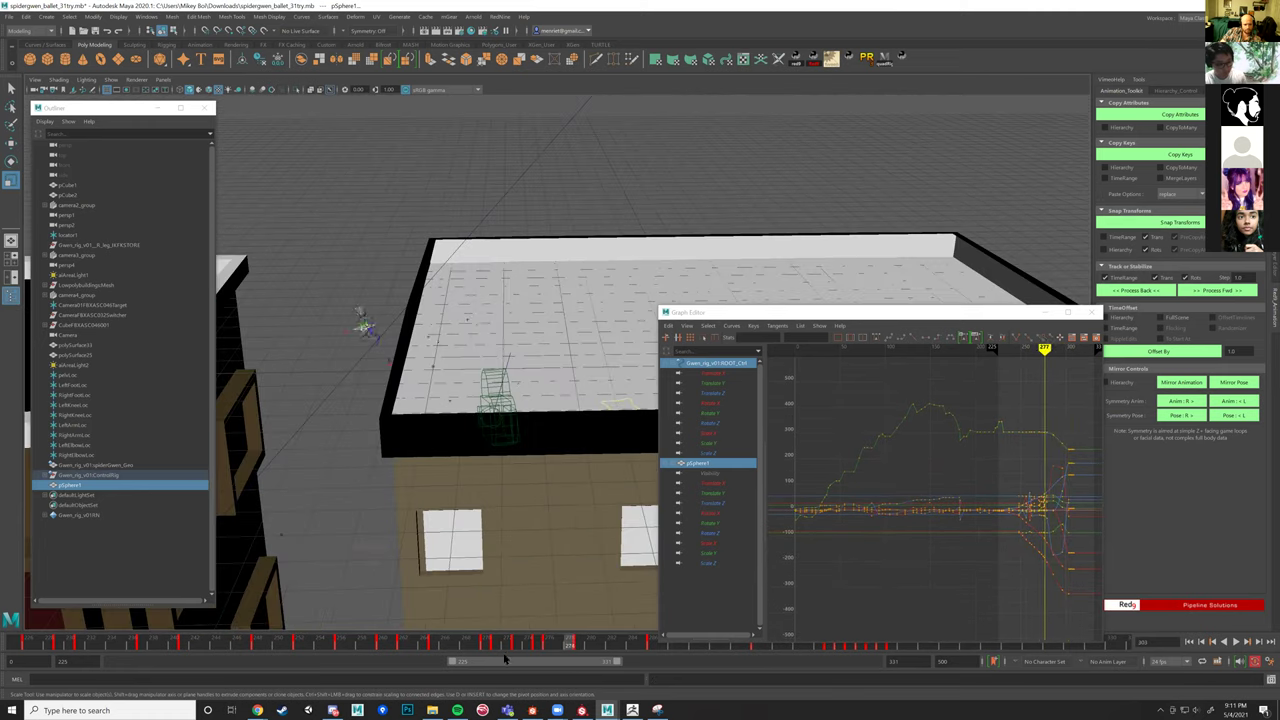
Select only the sphere and set its Scale X, Y and Z curves to 10.
alt+right_drag(435, 540, 532, 490)
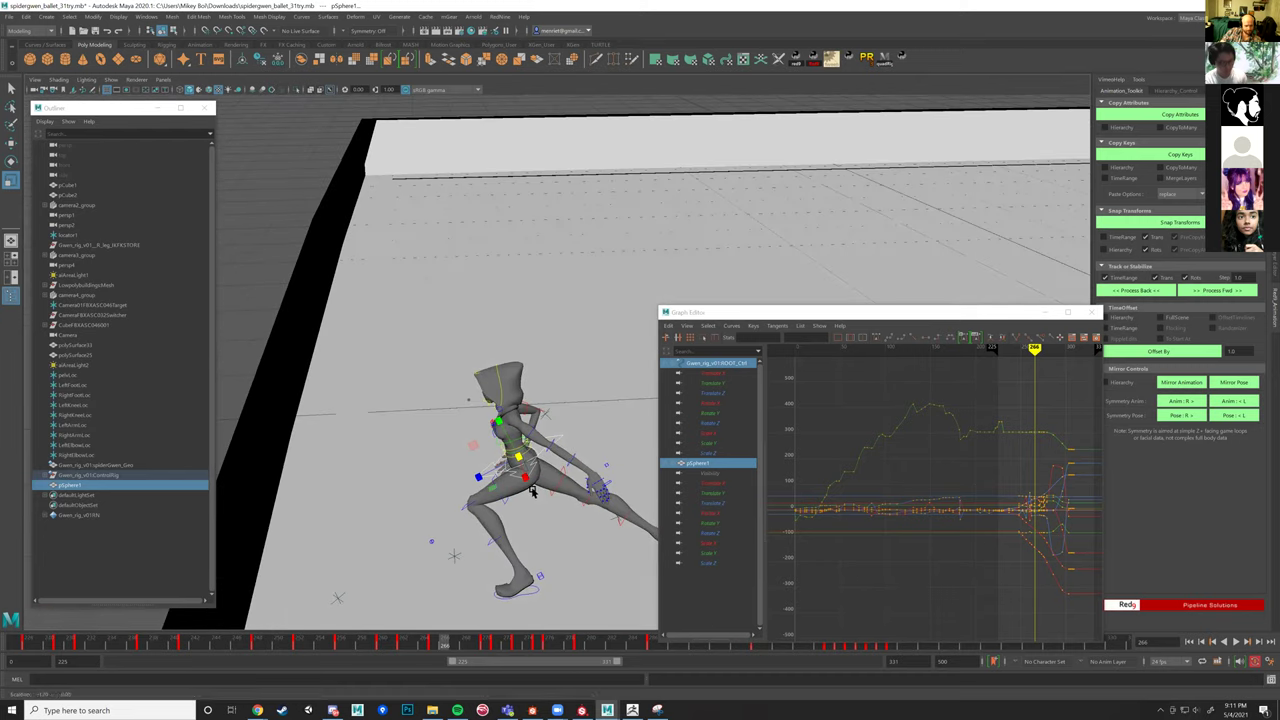
click(83, 485)
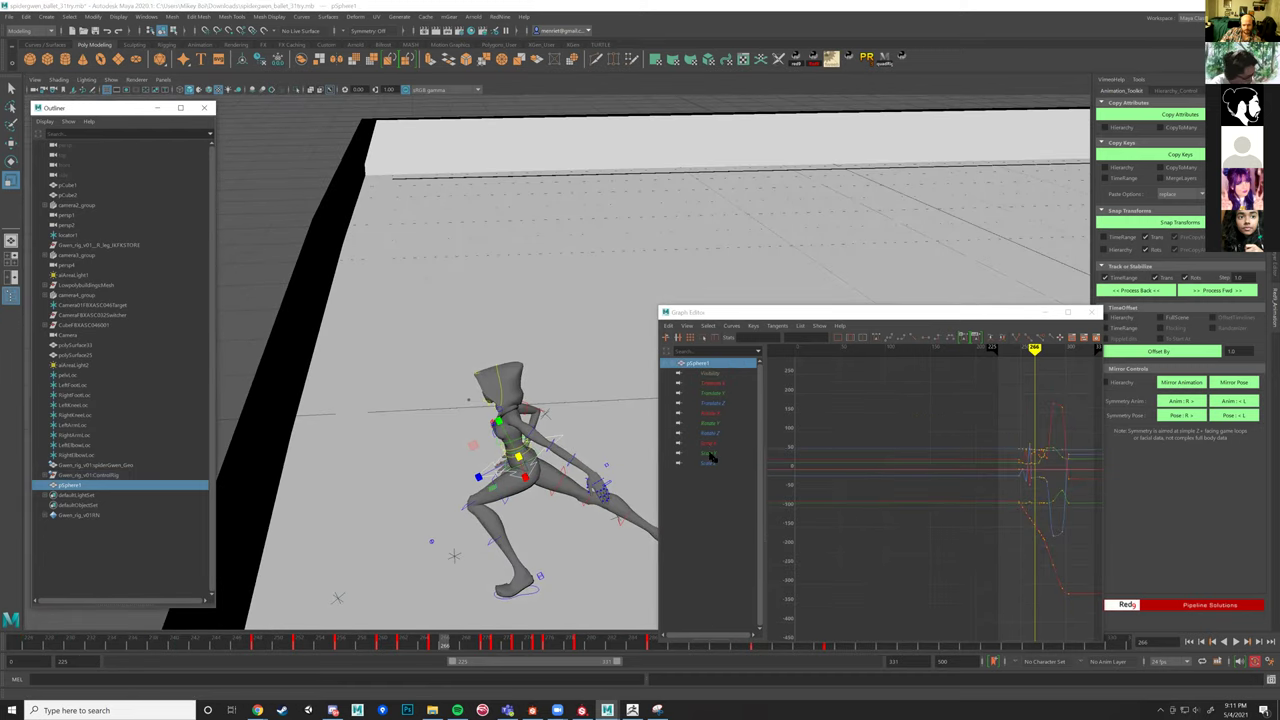
drag(710, 457, 709, 442)
key(f)
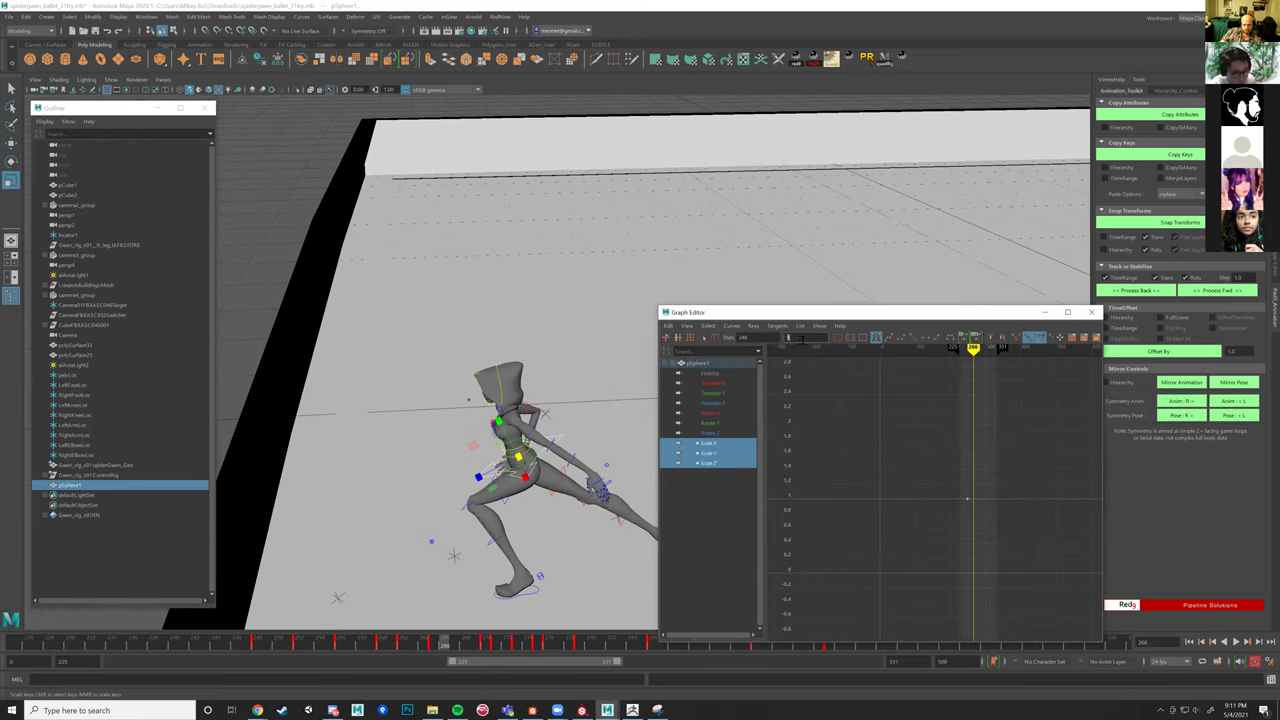
text(10)
key(Return)
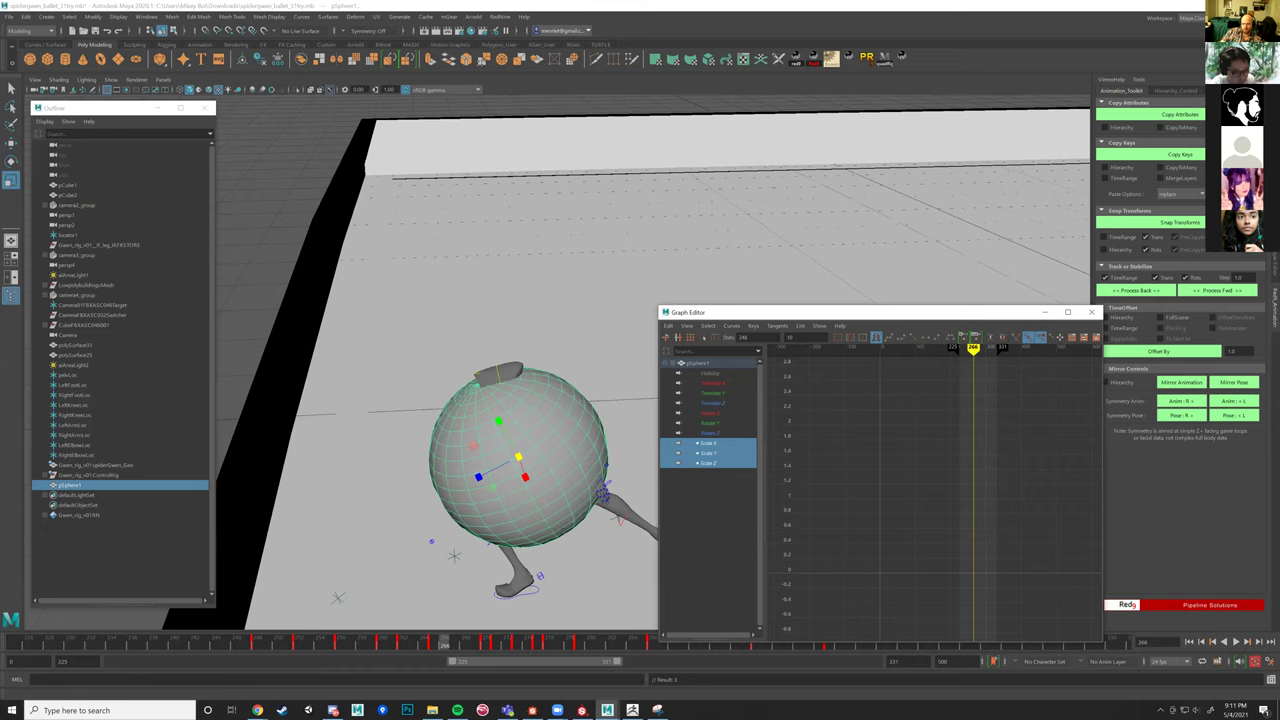
Reduce the sphere's Scale X, Y and Z to 2, clearing the keys at 10 so the scale stays constant.
click(1272, 262)
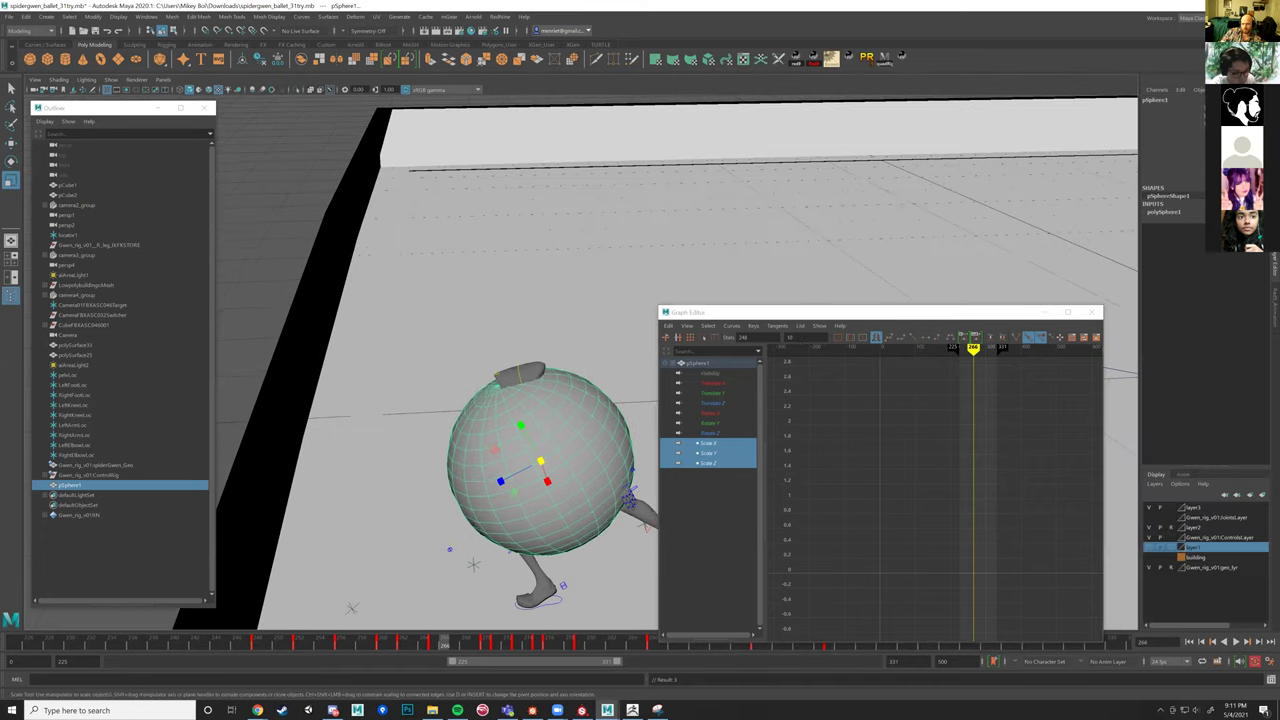
drag(1172, 154, 1172, 172)
middle_drag(922, 216, 899, 218)
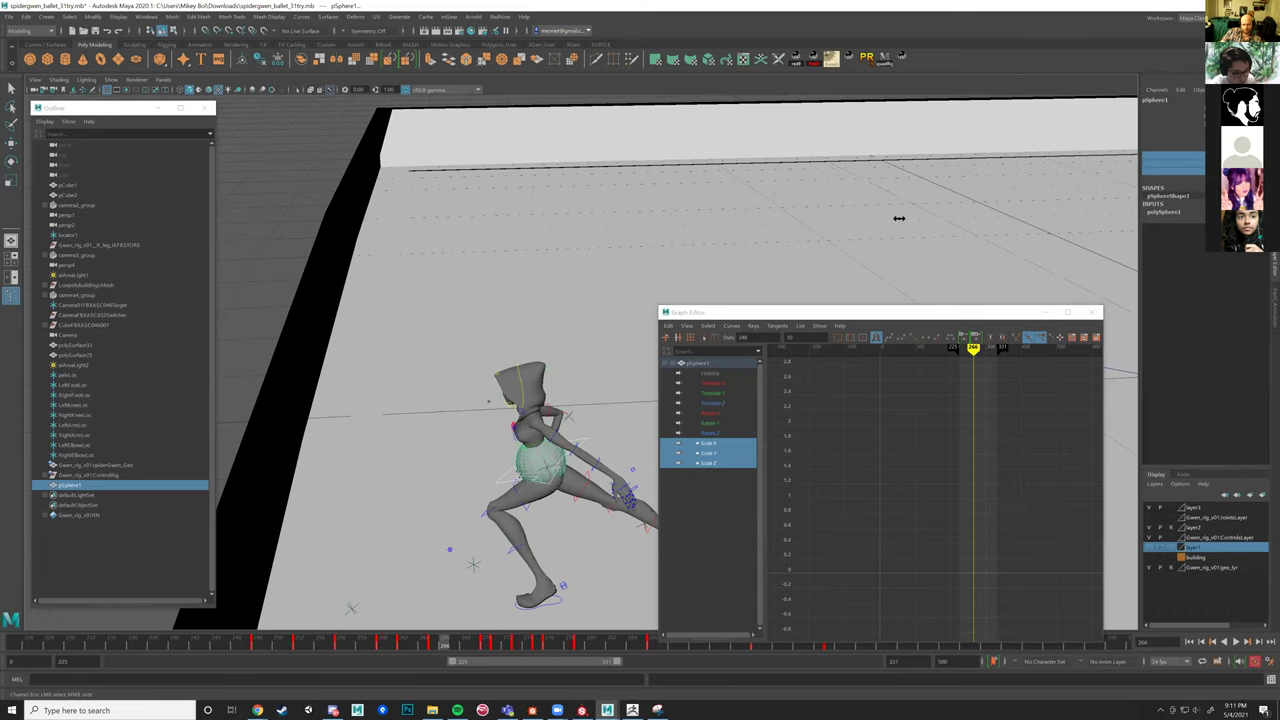
alt+drag(379, 482, 1039, 227)
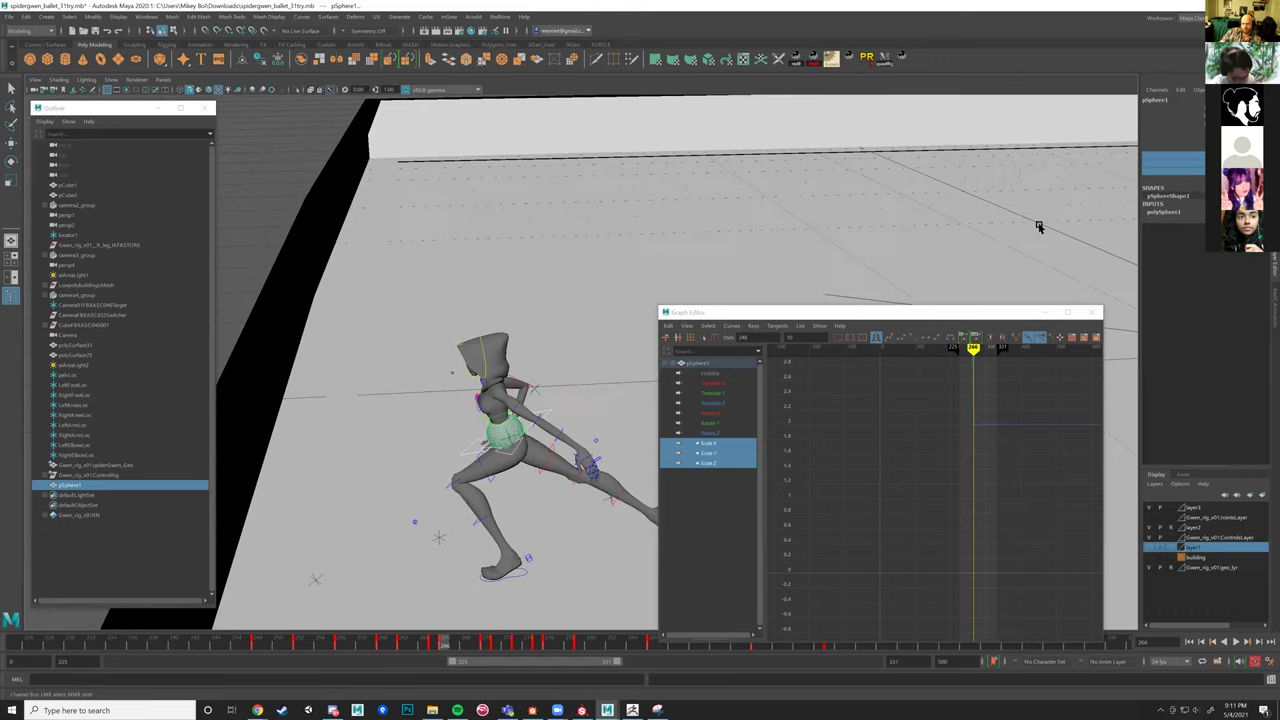
alt+drag(869, 266, 855, 430)
key(f)
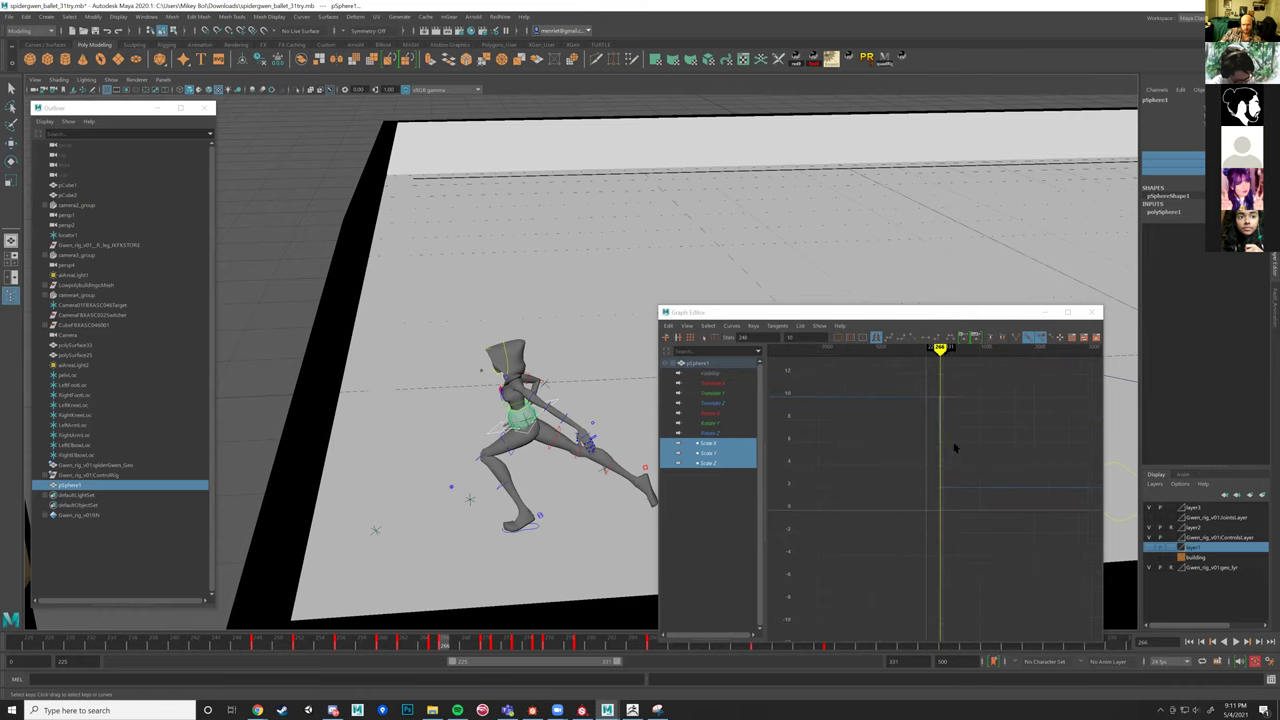
scroll(953, 451, down, 2)
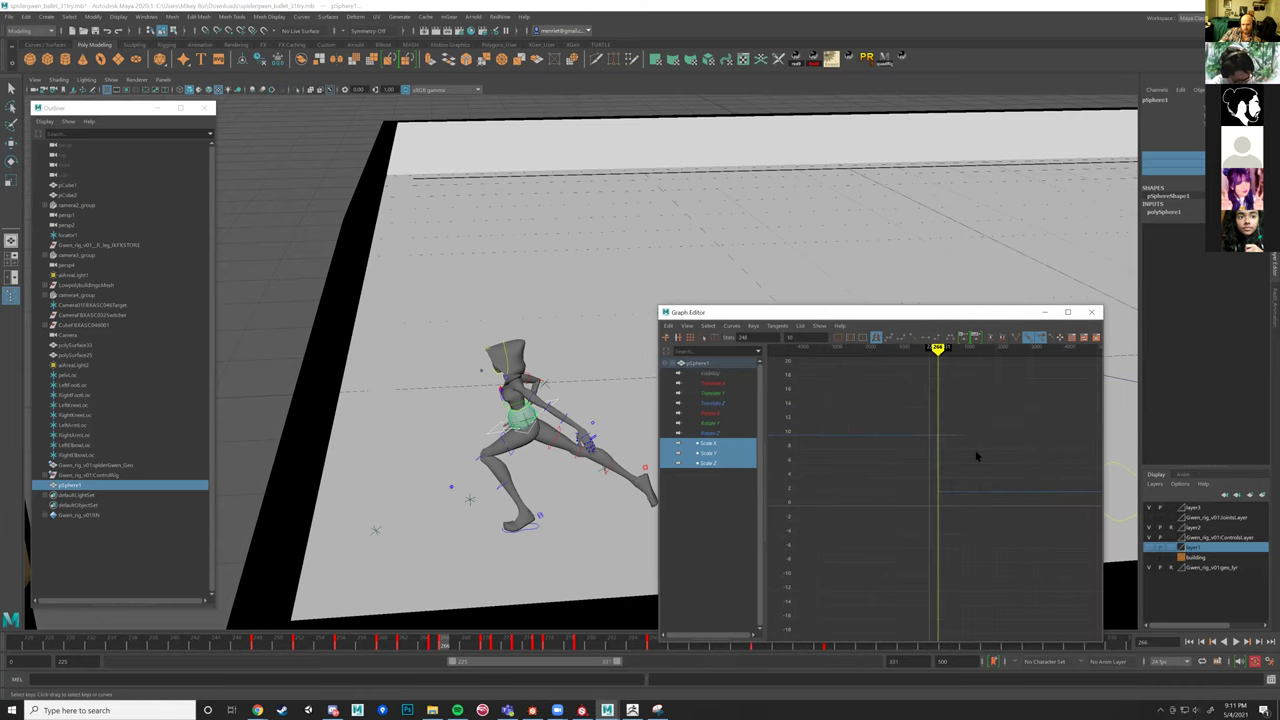
key(f)
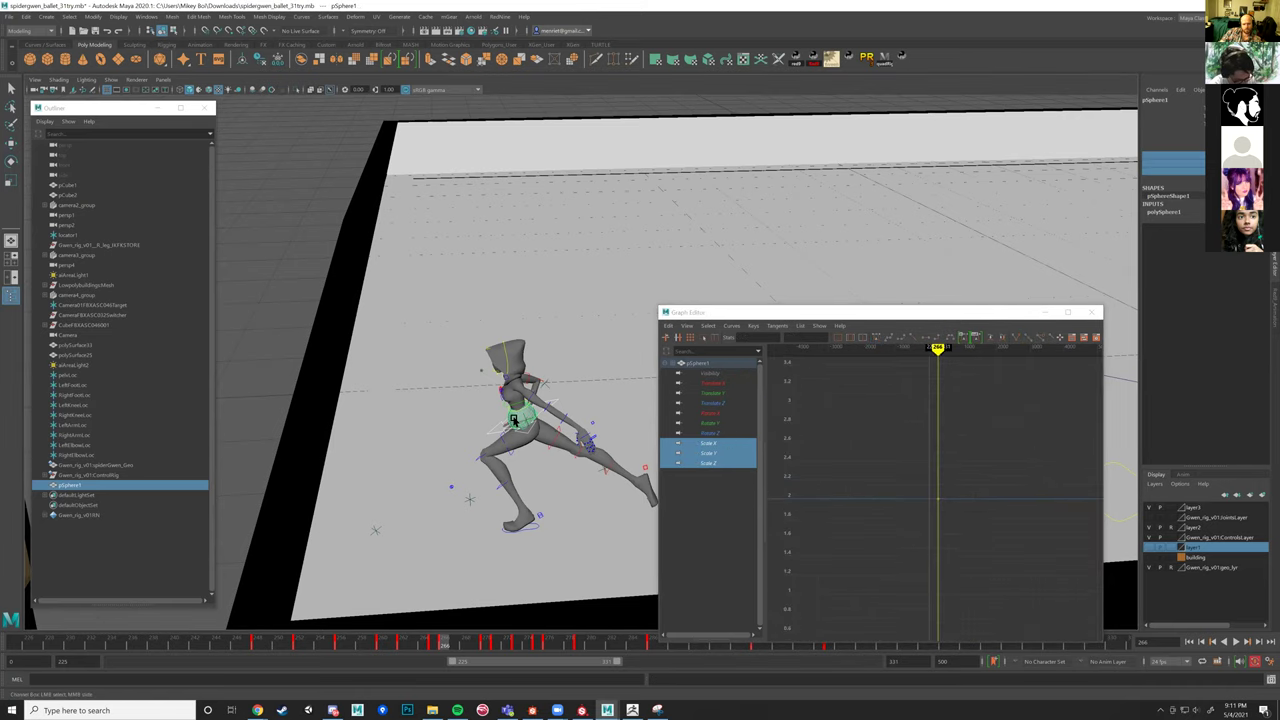
Reselect the sphere and hide the Gwen rig's geometry and controls layers to isolate the sphere over the rooftop.
click(350, 343)
key(r)
click(510, 418)
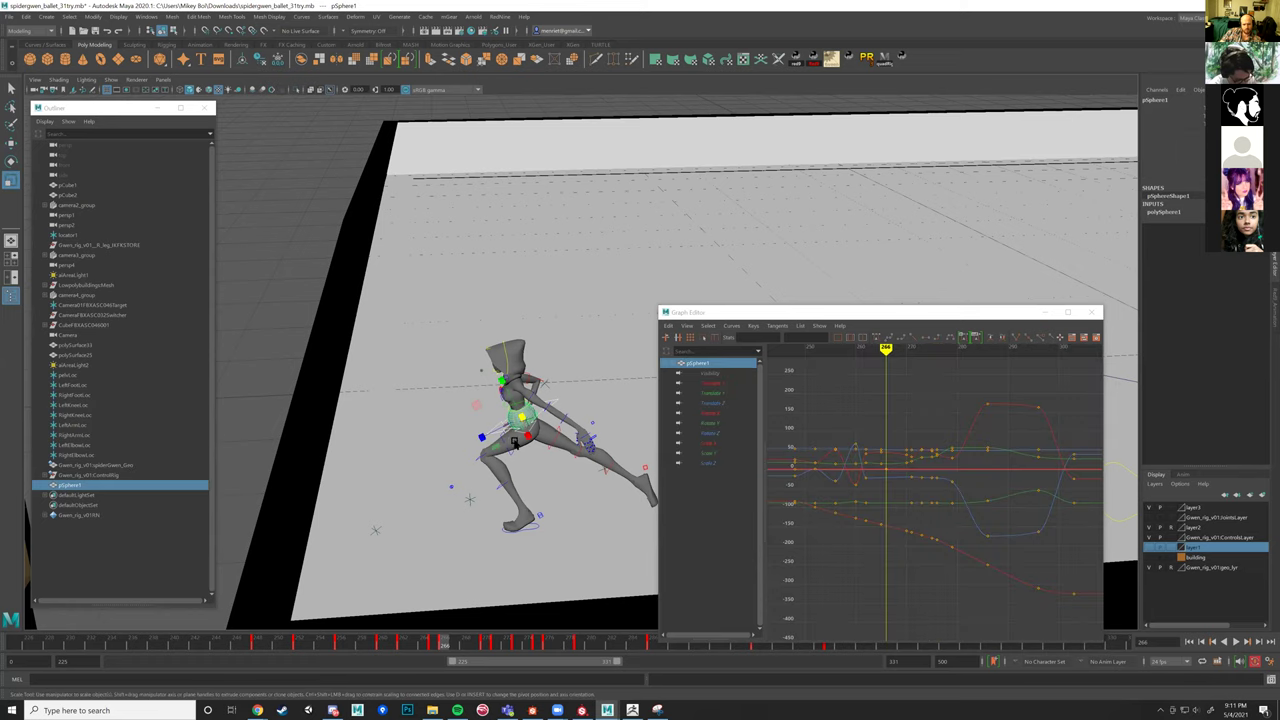
alt+drag(510, 418, 474, 543)
drag(600, 470, 300, 437)
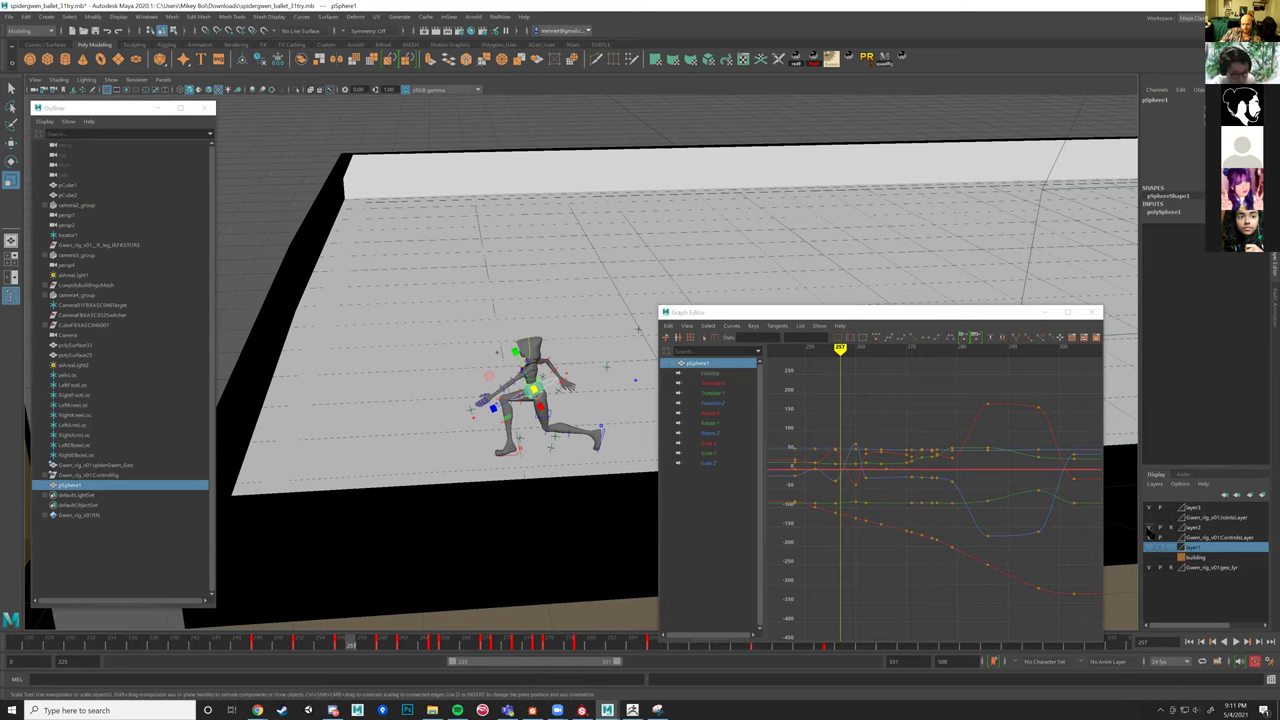
click(1151, 531)
click(1151, 531)
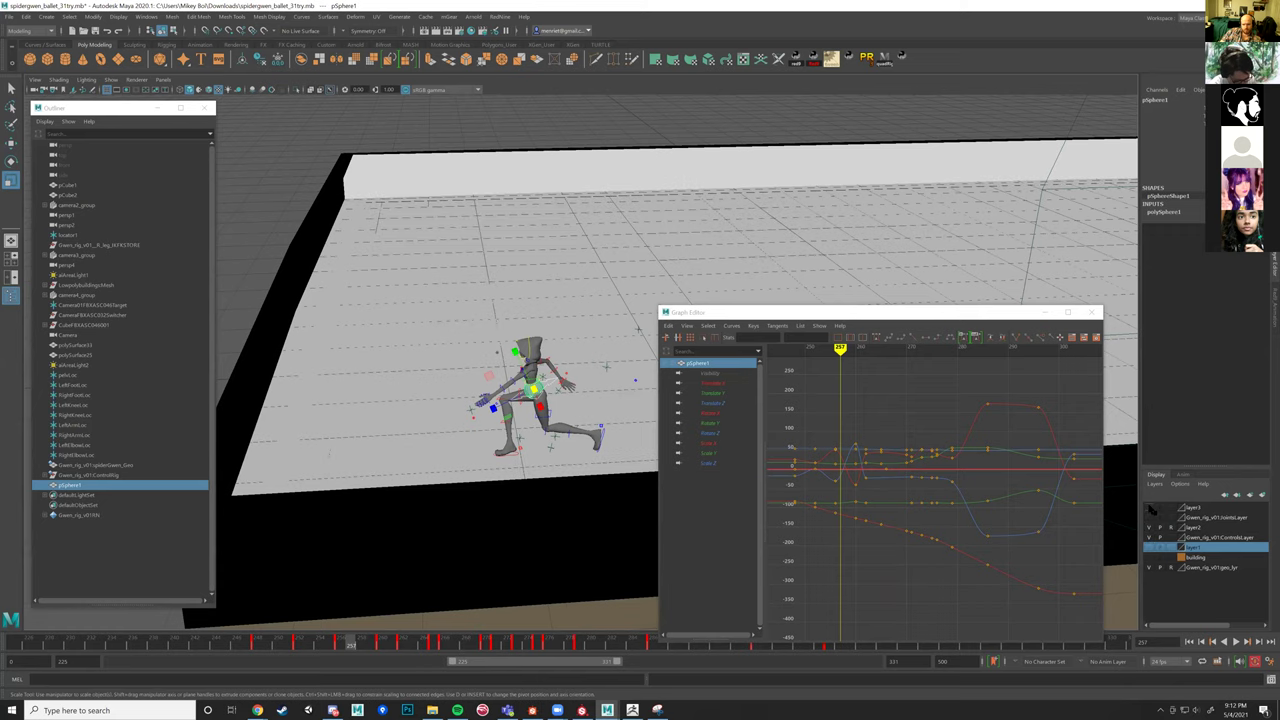
click(1150, 567)
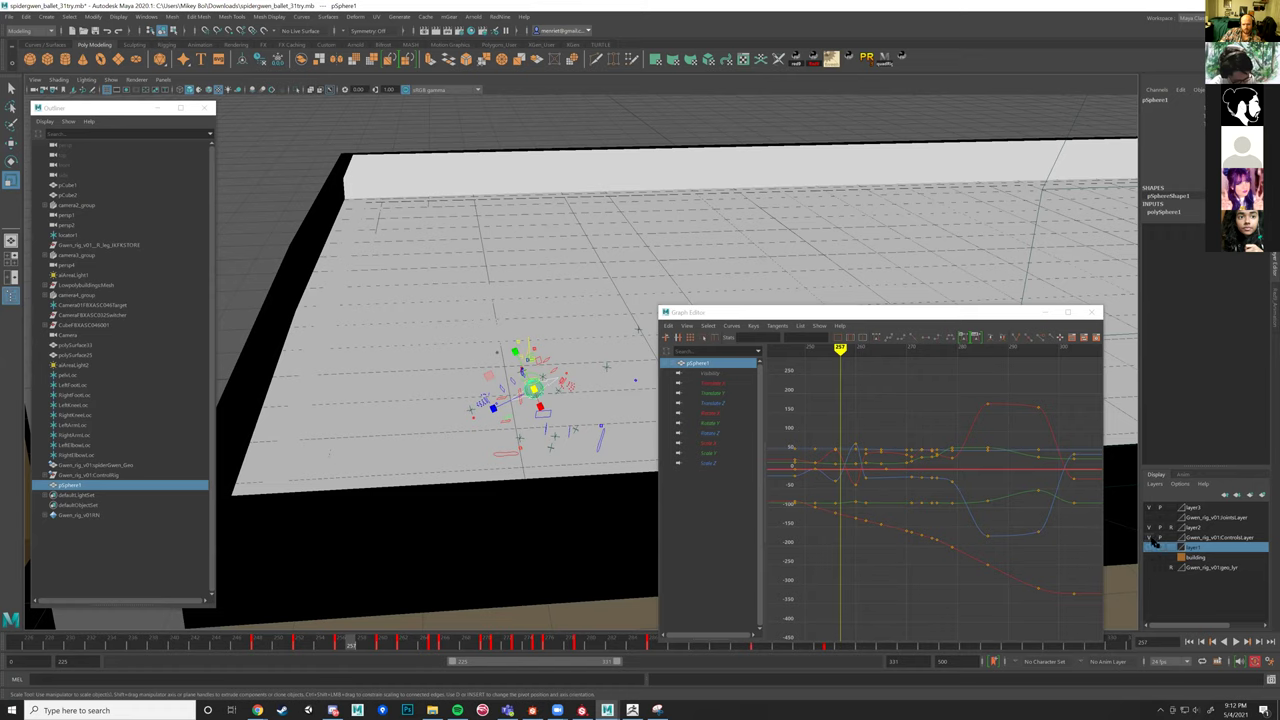
alt+drag(505, 400, 455, 455)
Isolate the sphere's Translate Y curve and raise its take-off, with keys at about 22 on frame 266 and 35 on frame 270.
mouse_move(358, 640)
mouse_down()
mouse_move(290, 640)
mouse_move(330, 627)
mouse_move(430, 638)
mouse_move(382, 638)
mouse_up()
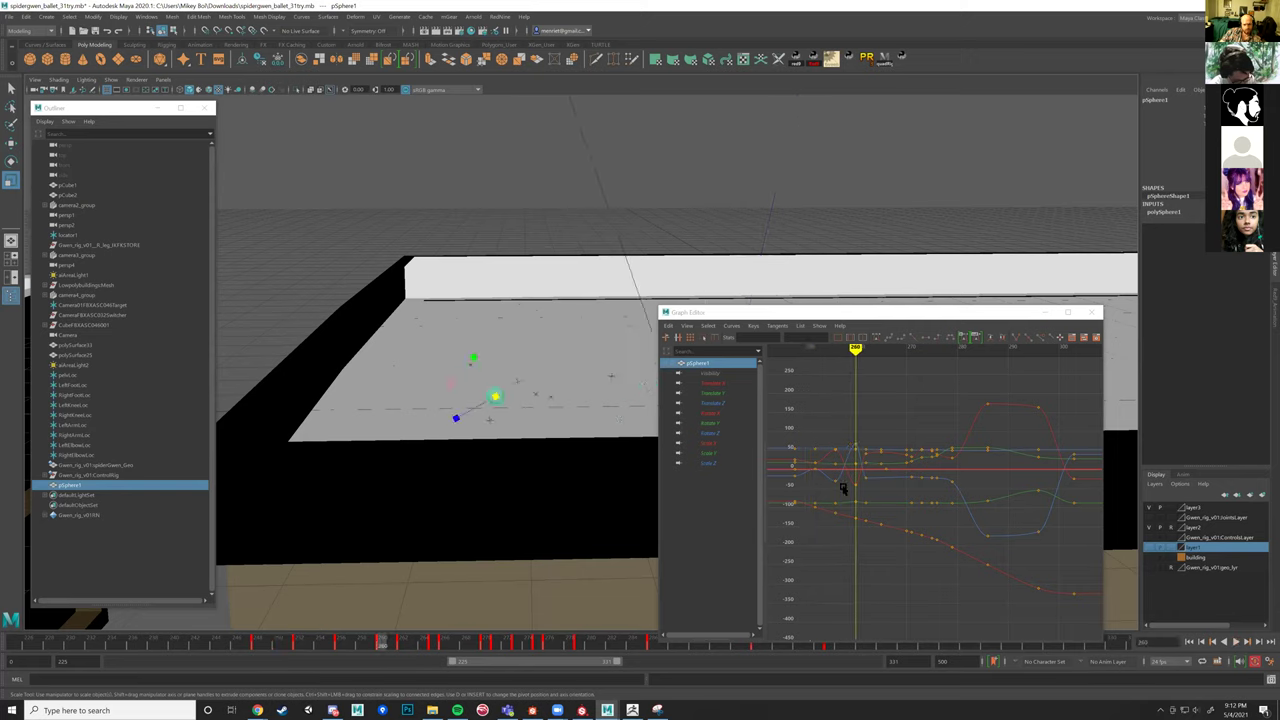
click(712, 393)
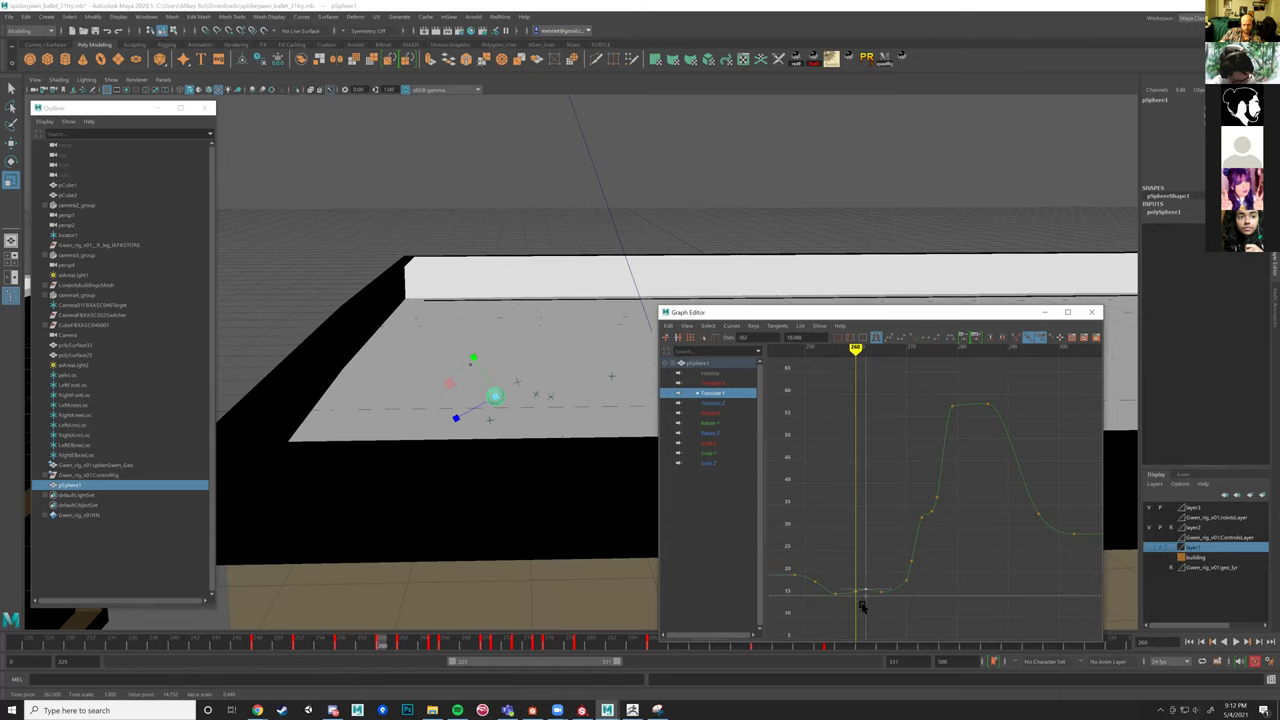
alt+drag(455, 540, 466, 584)
drag(388, 644, 445, 636)
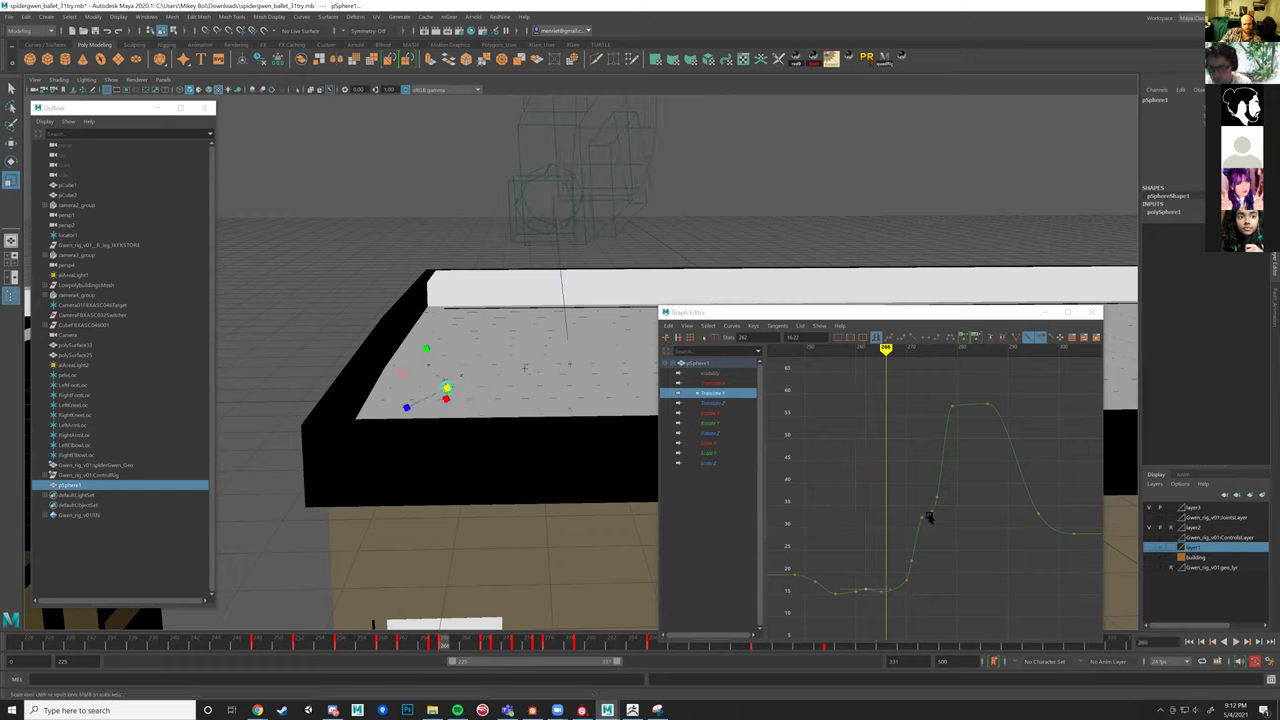
drag(922, 576, 901, 600)
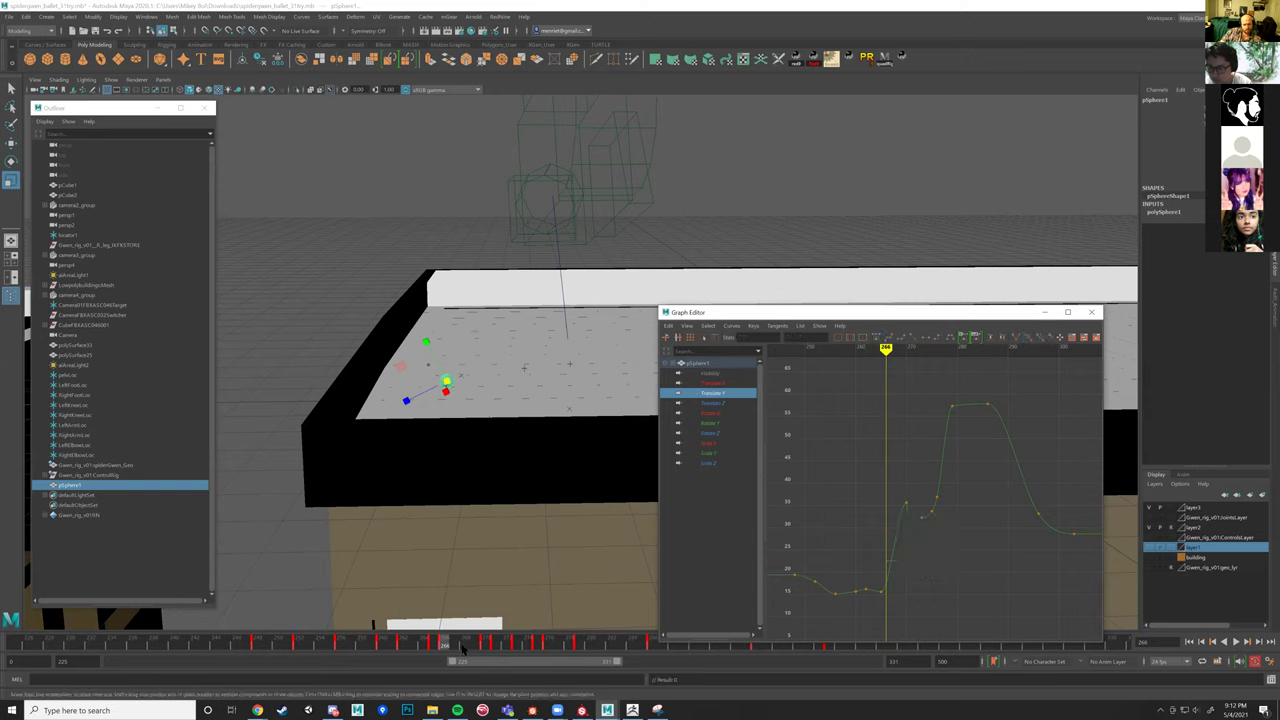
drag(451, 340, 445, 329)
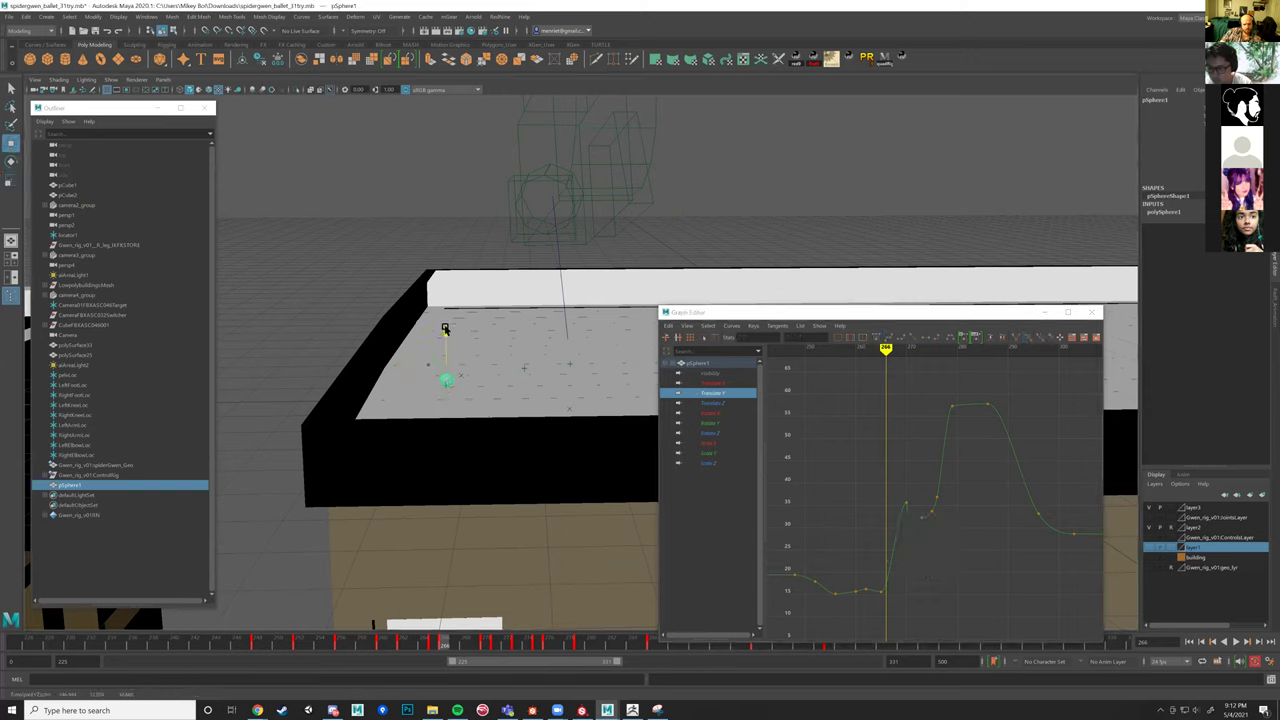
Scrub from frame 262 and play back the sphere's jump to examine its arc, moving the Graph Editor clear of the action.
click(403, 643)
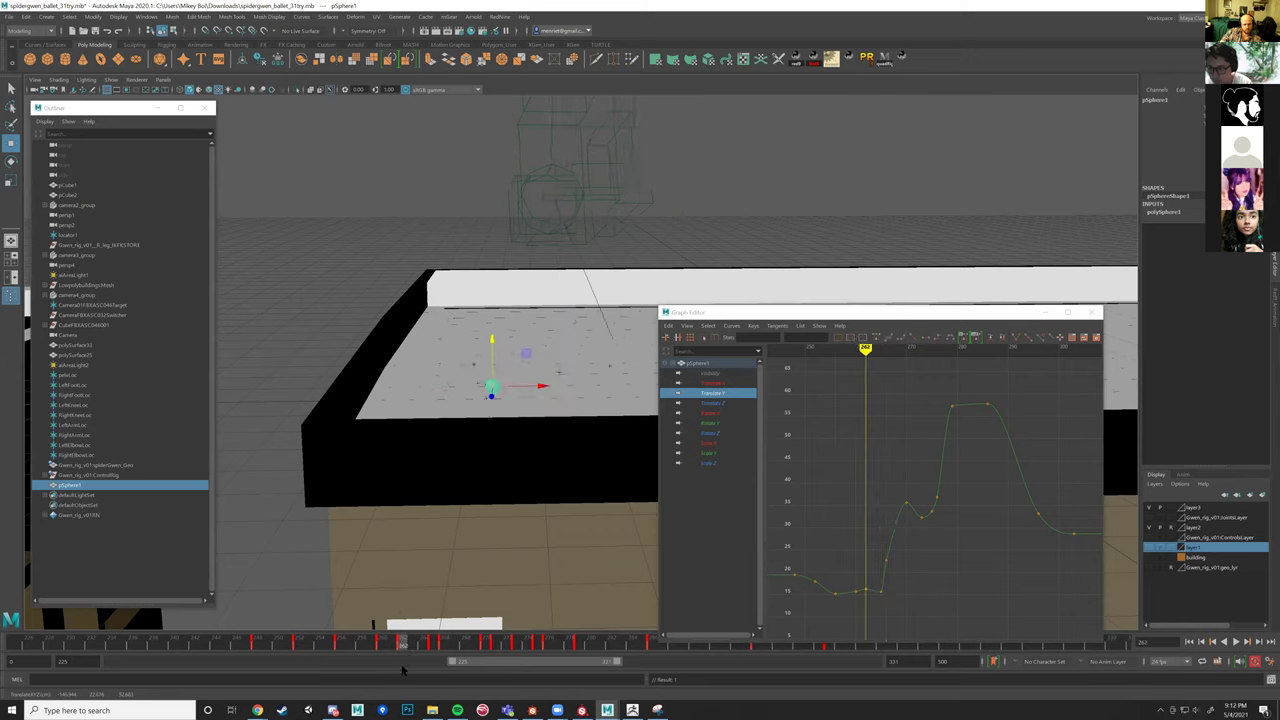
drag(408, 645, 578, 622)
click(1237, 641)
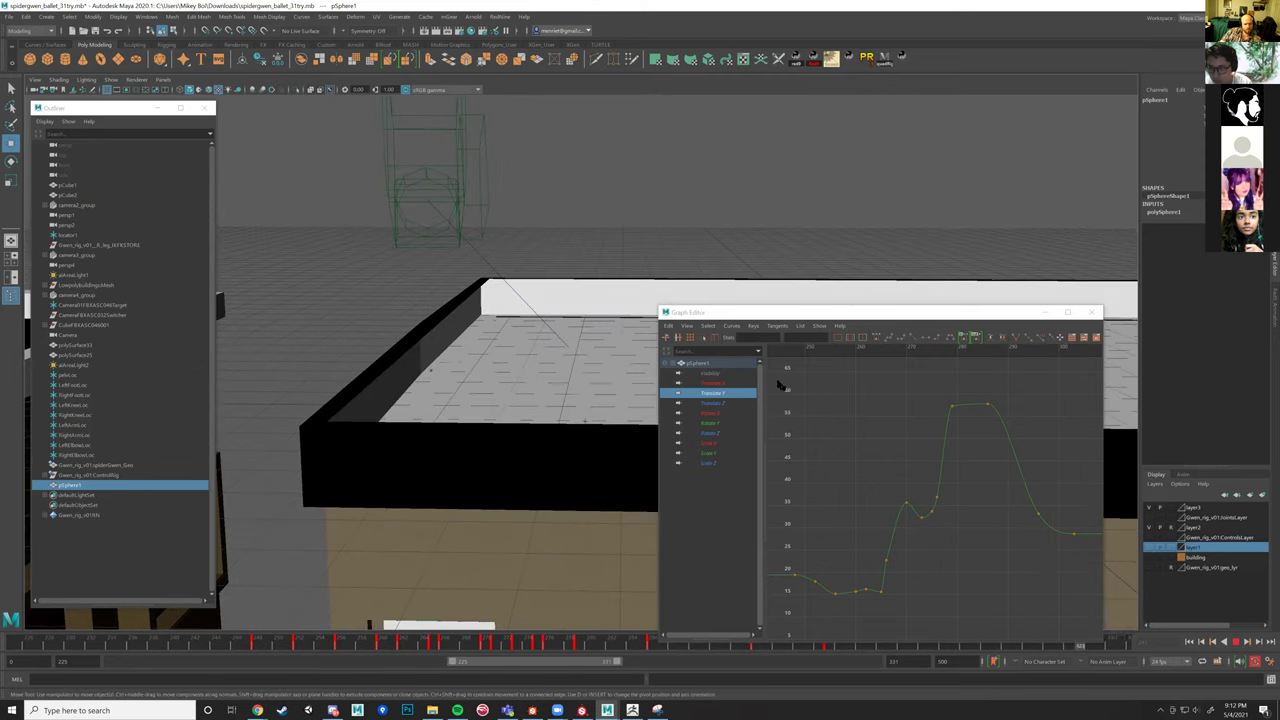
drag(957, 304, 1079, 292)
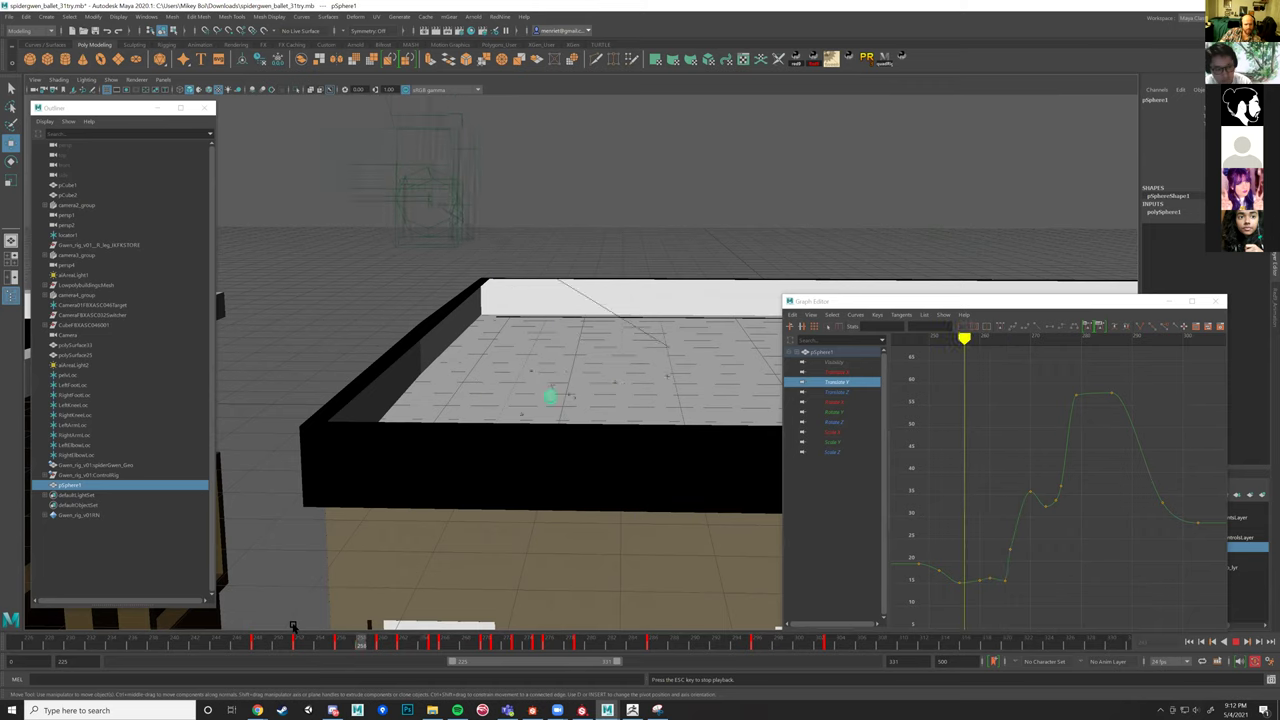
alt+drag(451, 418, 236, 345)
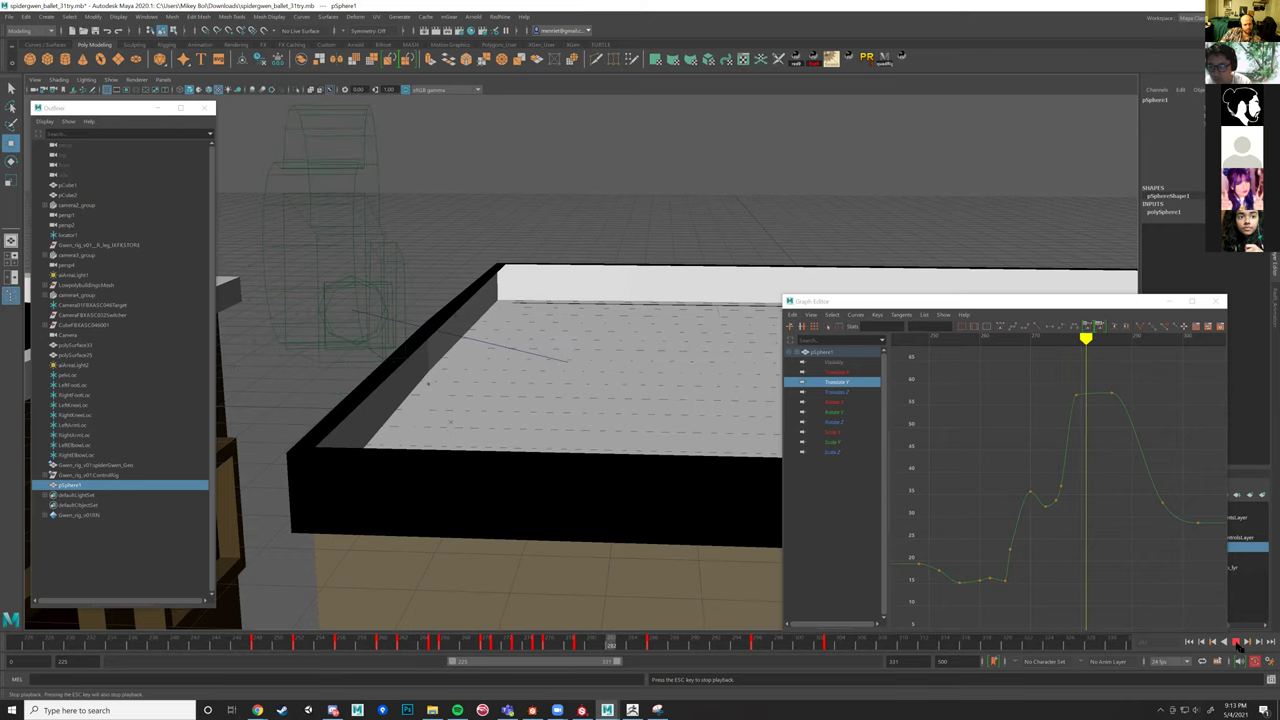
click(1236, 642)
key(alt+v)
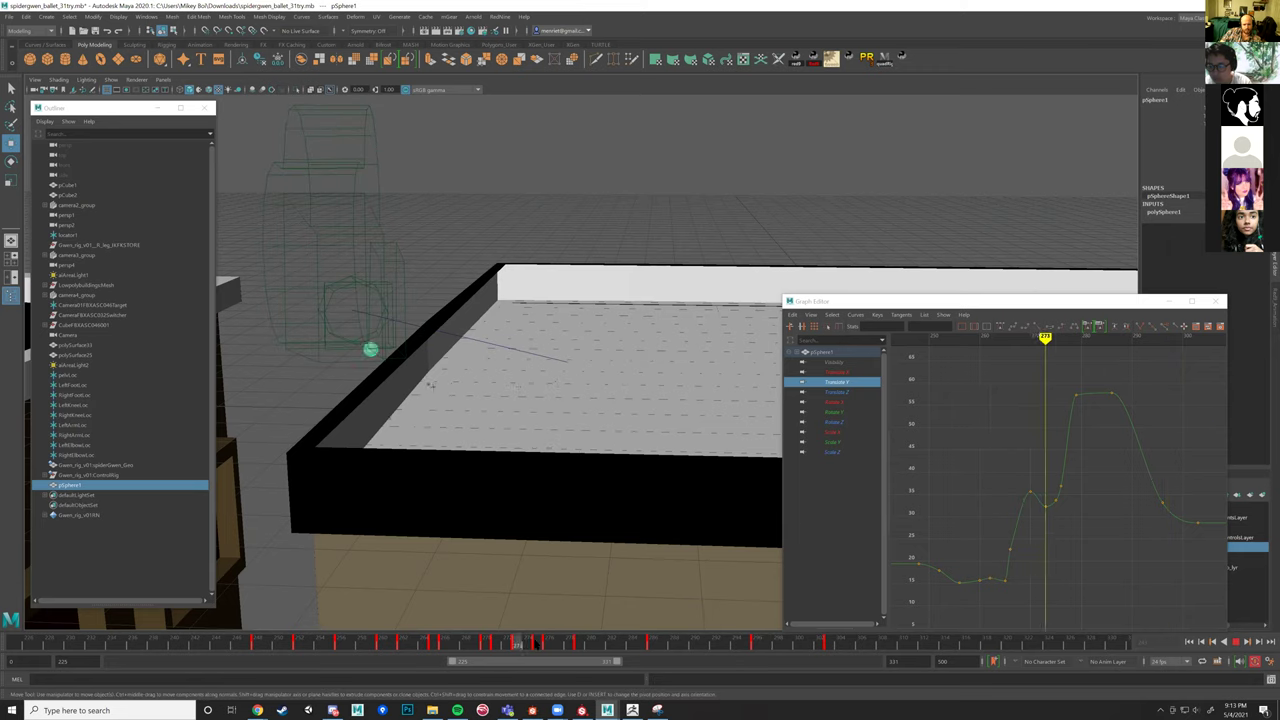
Go to frame 257, move the Graph Editor clear of the layer list and show the character's layer1.
click(350, 641)
alt+drag(367, 555, 155, 293)
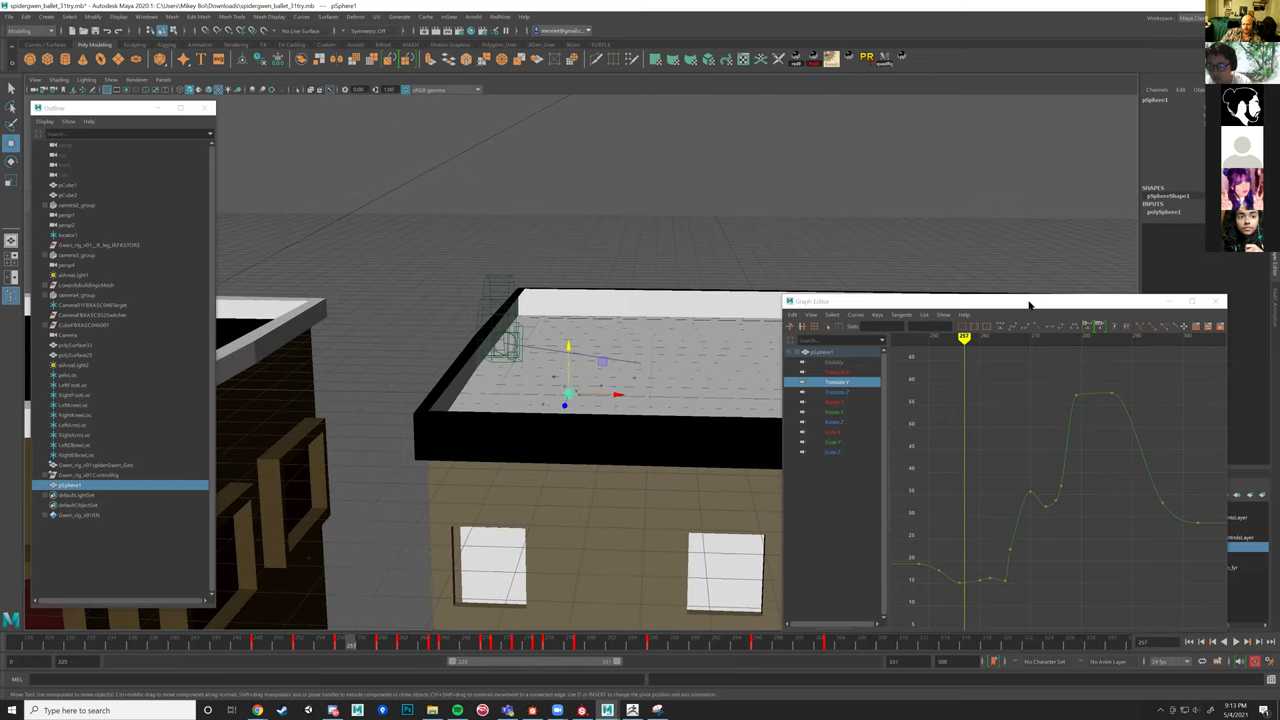
drag(1026, 301, 892, 146)
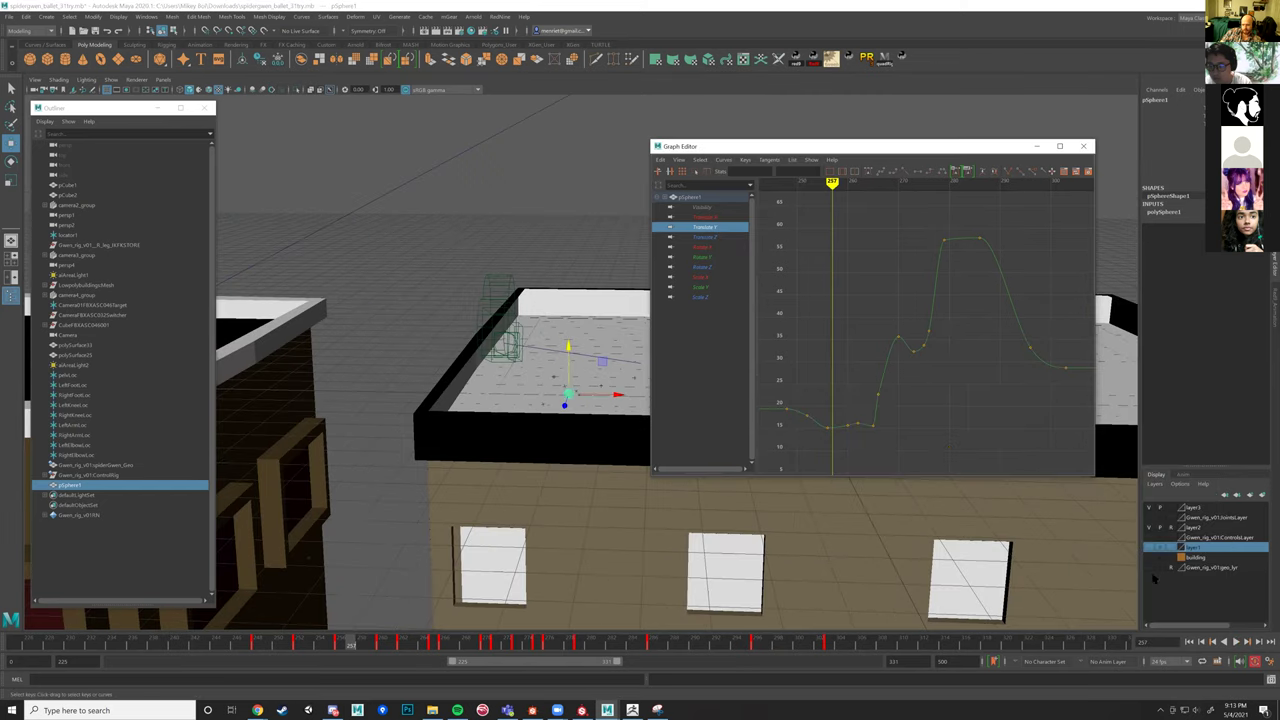
click(1193, 607)
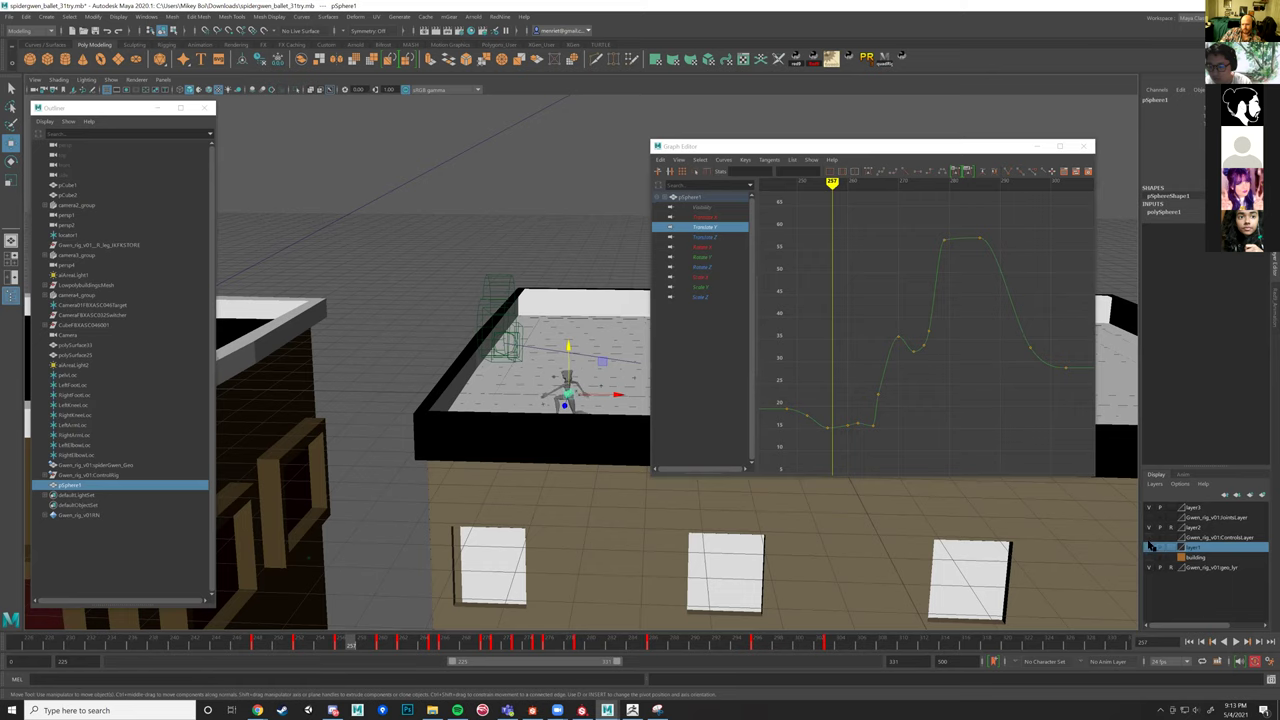
scroll(566, 513, up, 6)
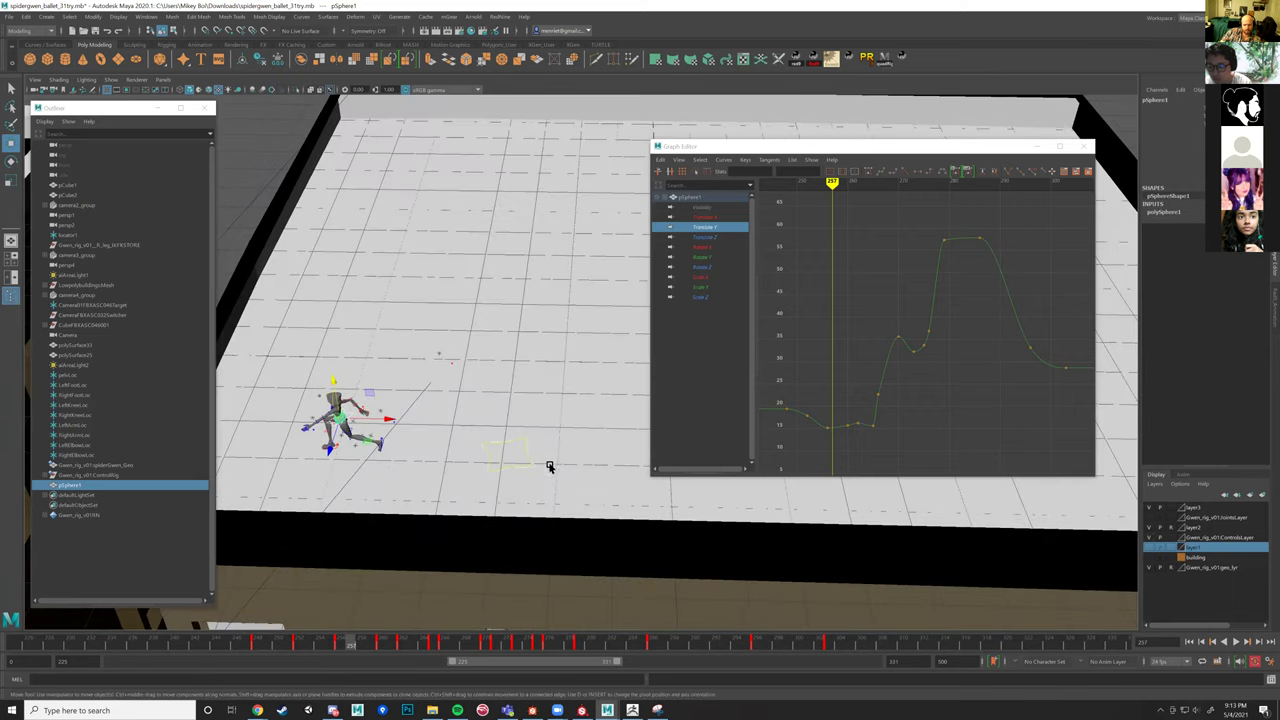
Find the rig's main control in wireframe display and examine its Translate X curve.
key(4)
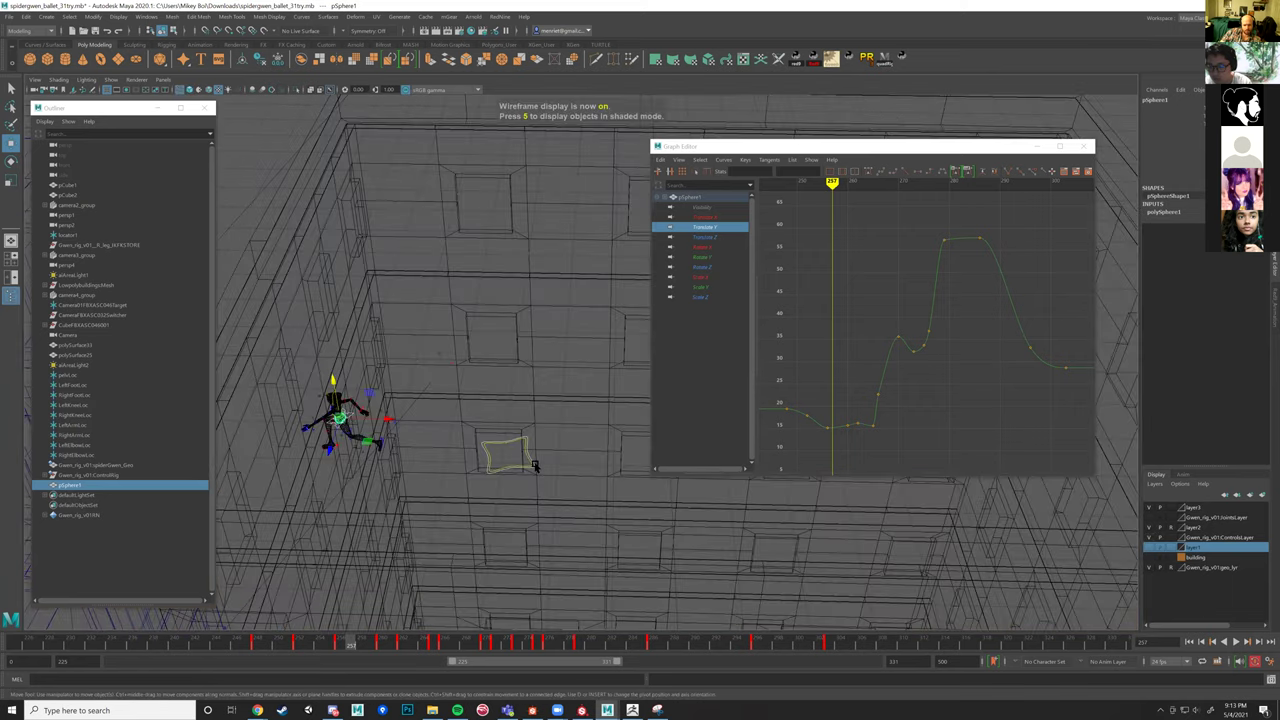
click(533, 465)
alt+drag(573, 487, 566, 517)
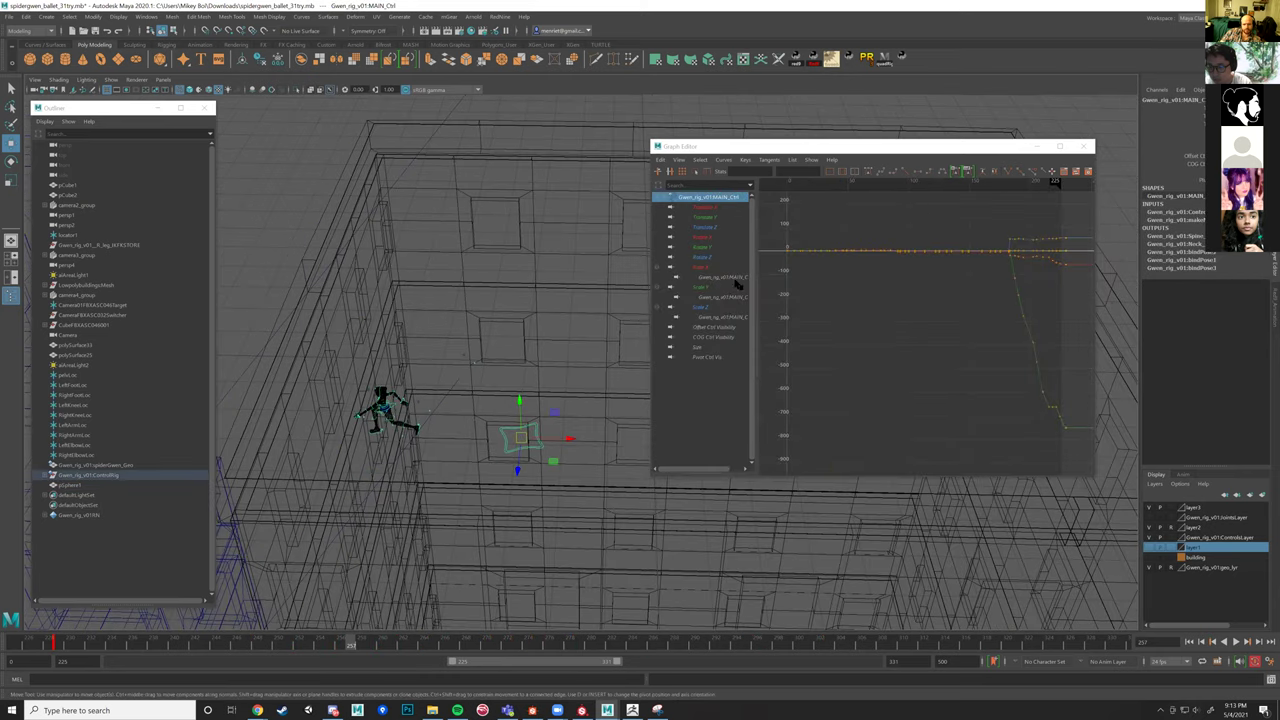
click(712, 207)
alt+right_drag(905, 310, 816, 265)
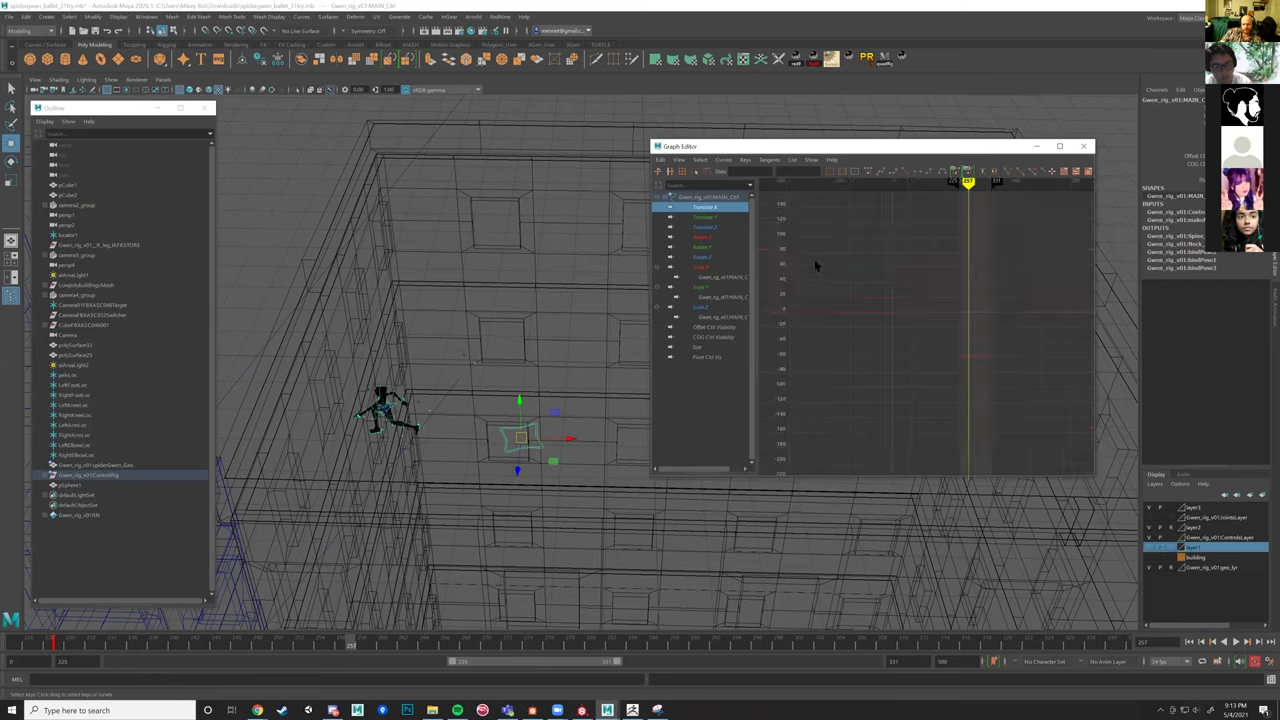
drag(1018, 420, 1018, 419)
key(f)
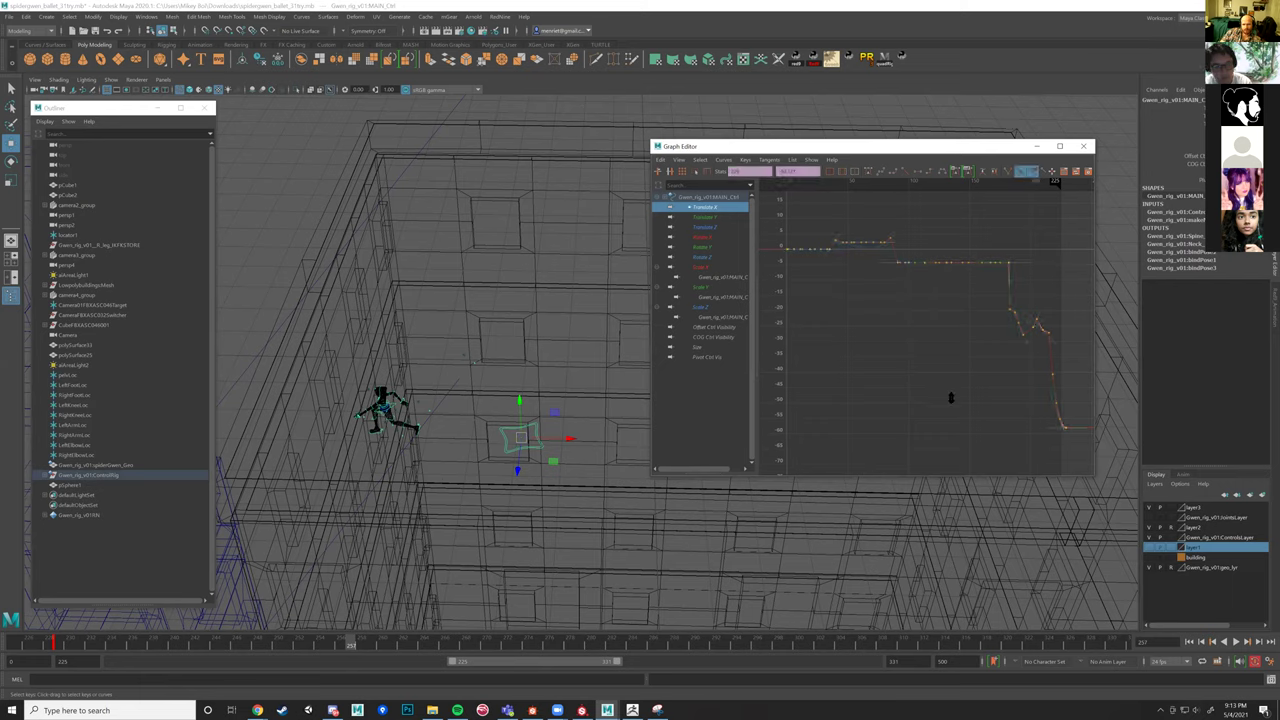
middle_drag(950, 398, 954, 317)
Restore shaded display and select the character's right foot IK control.
mouse_move(487, 530)
alt+mouse_down()
mouse_move(486, 511)
mouse_move(534, 477)
mouse_move(523, 486)
mouse_move(523, 440)
alt+mouse_up()
key(6)
scroll(523, 427, up, 5)
click(523, 427)
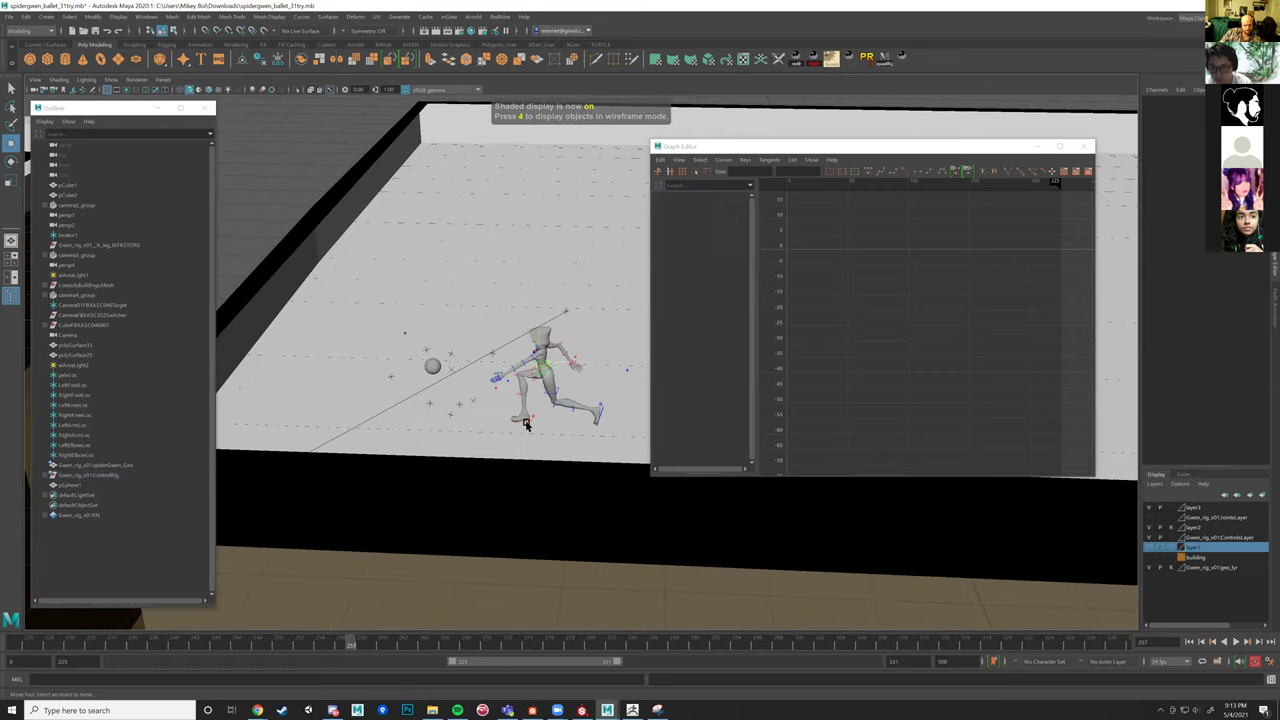
click(529, 423)
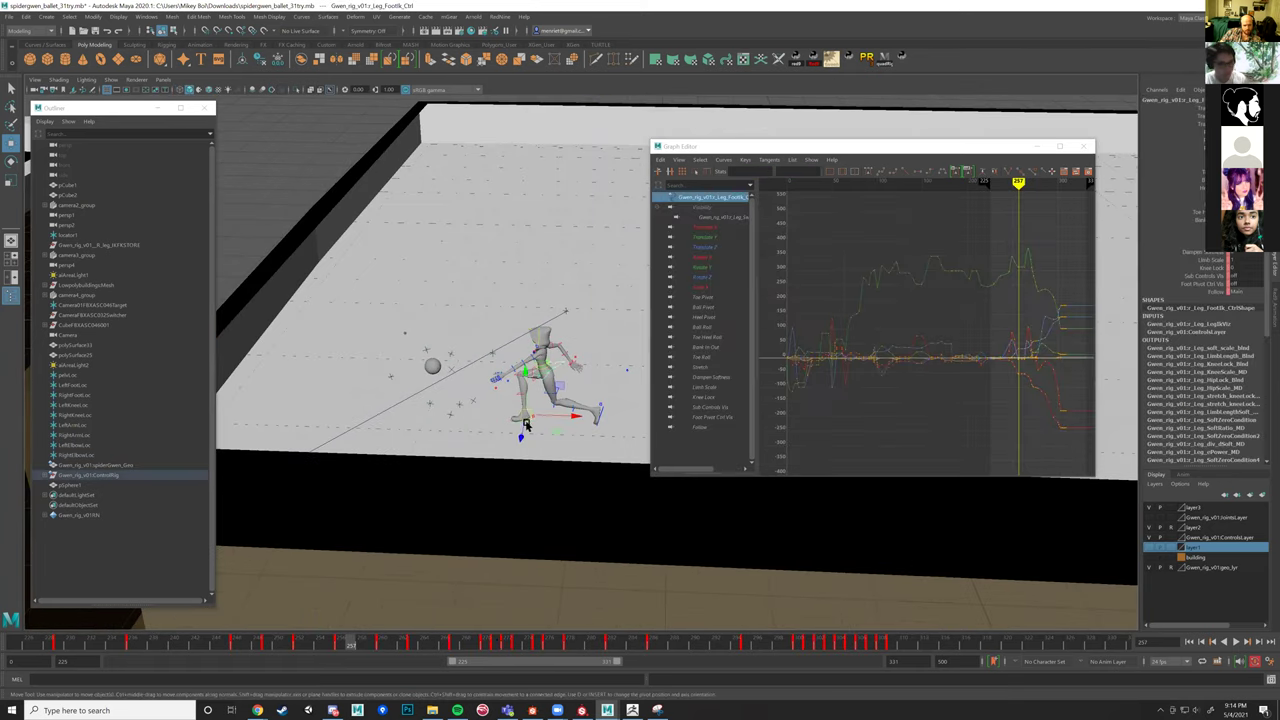
Play and scrub through the character's run across the rooftop, stopping at frame 275.
key(alt+v)
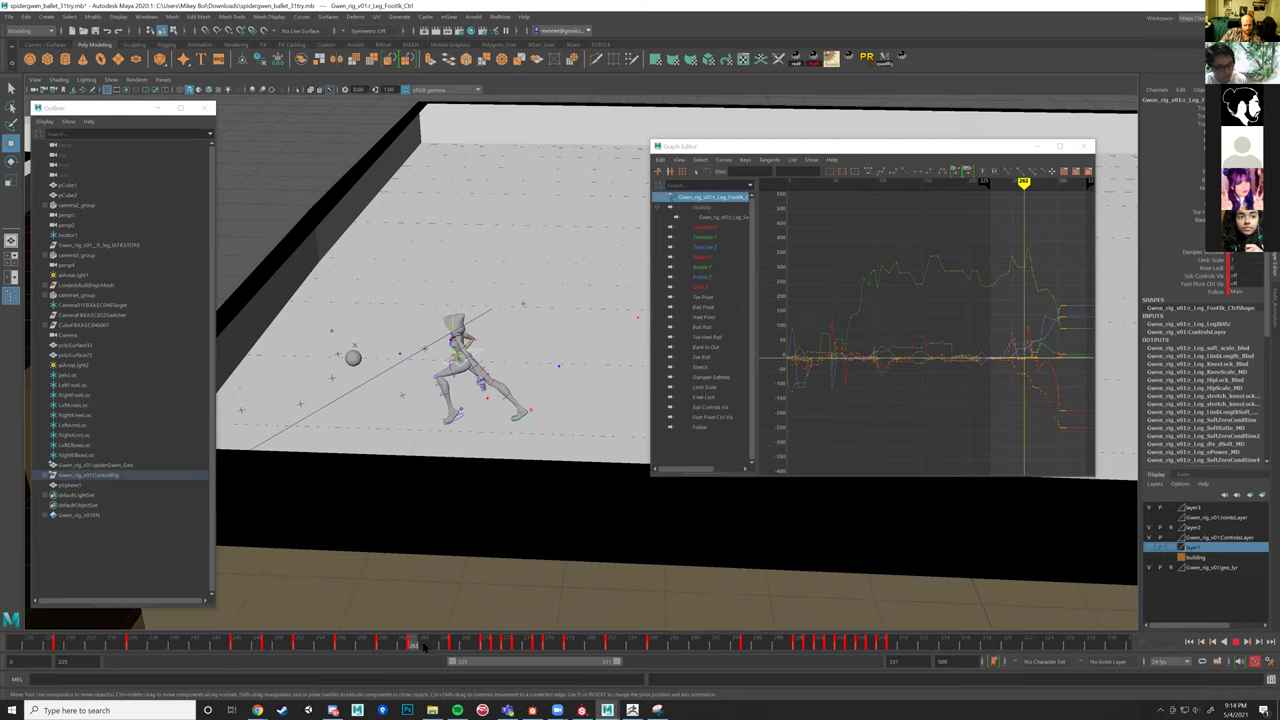
drag(457, 650, 537, 650)
alt+drag(511, 593, 558, 660)
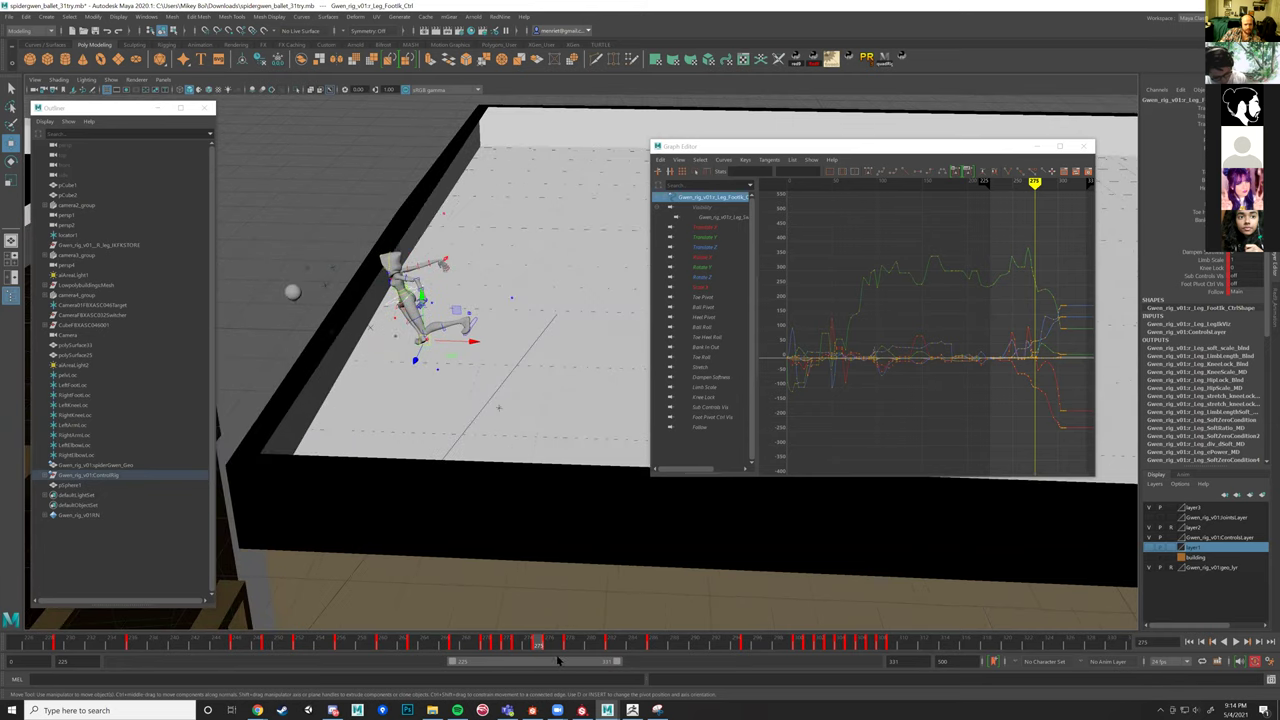
Select the character's foot, root, wrist, knee and elbow controls together.
click(705, 247)
ctrl+click(705, 227)
alt+drag(600, 360, 496, 356)
shift+click(510, 343)
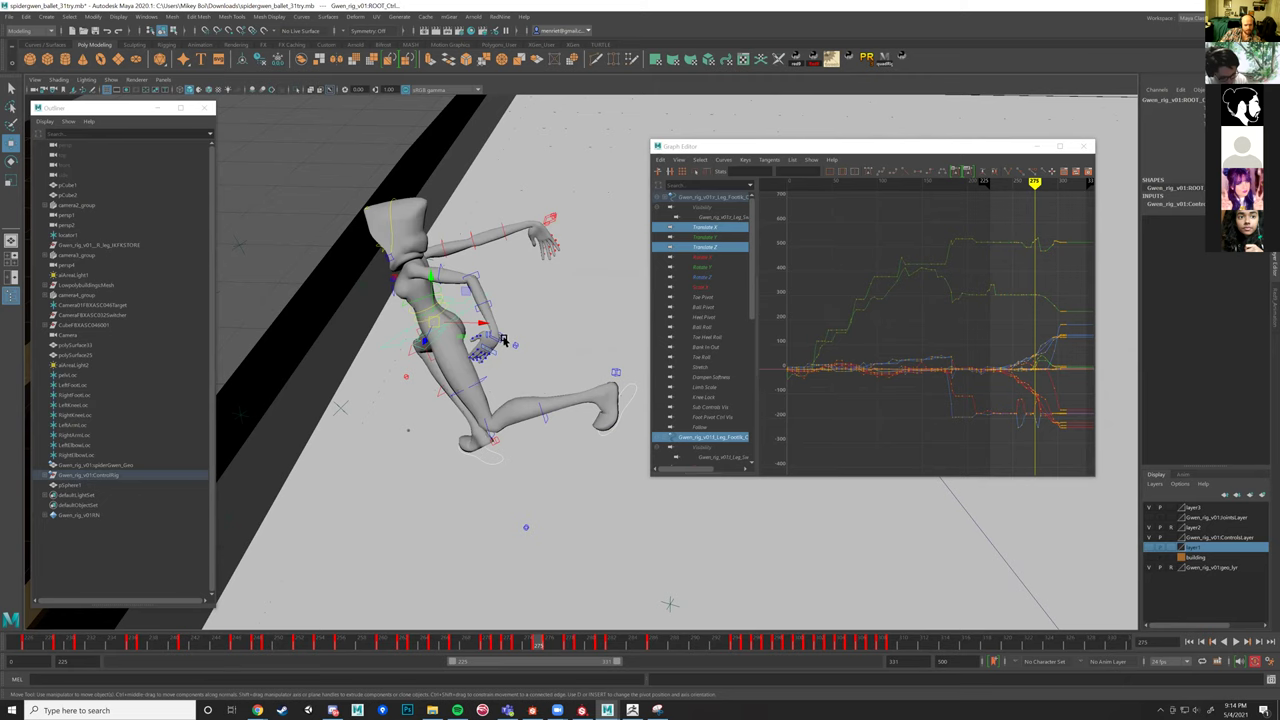
click(570, 220)
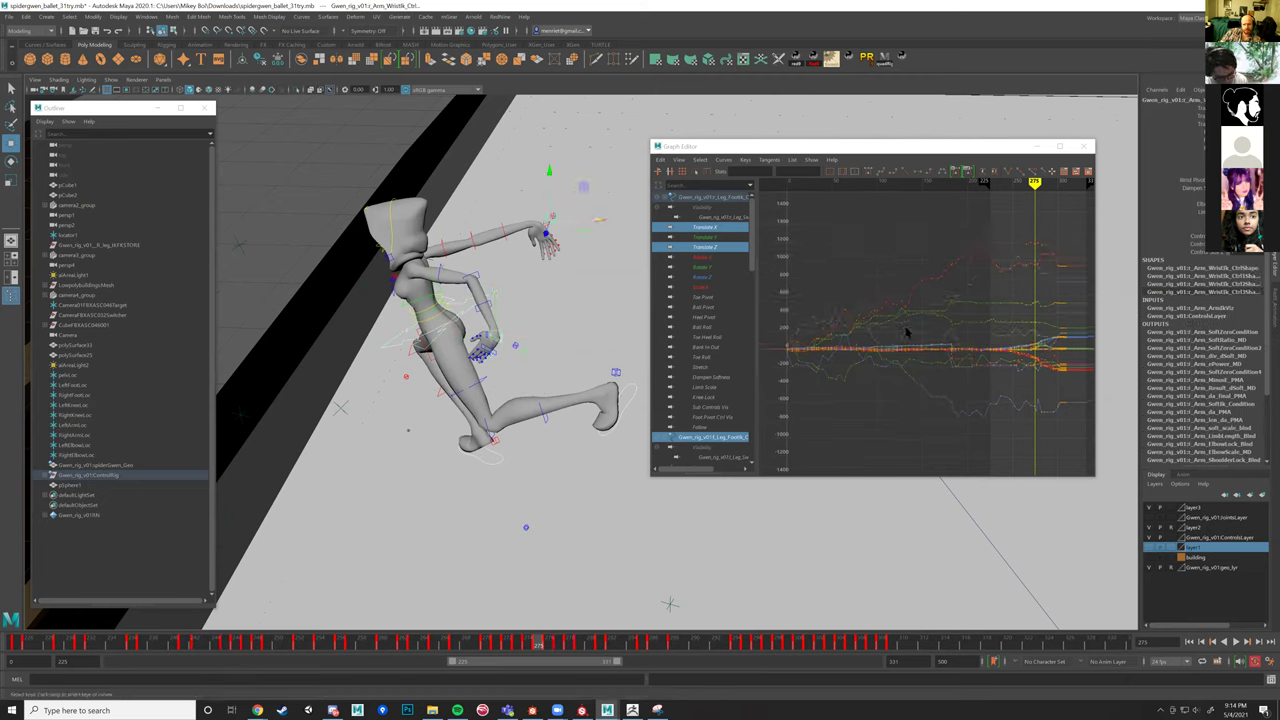
alt+drag(517, 346, 514, 425)
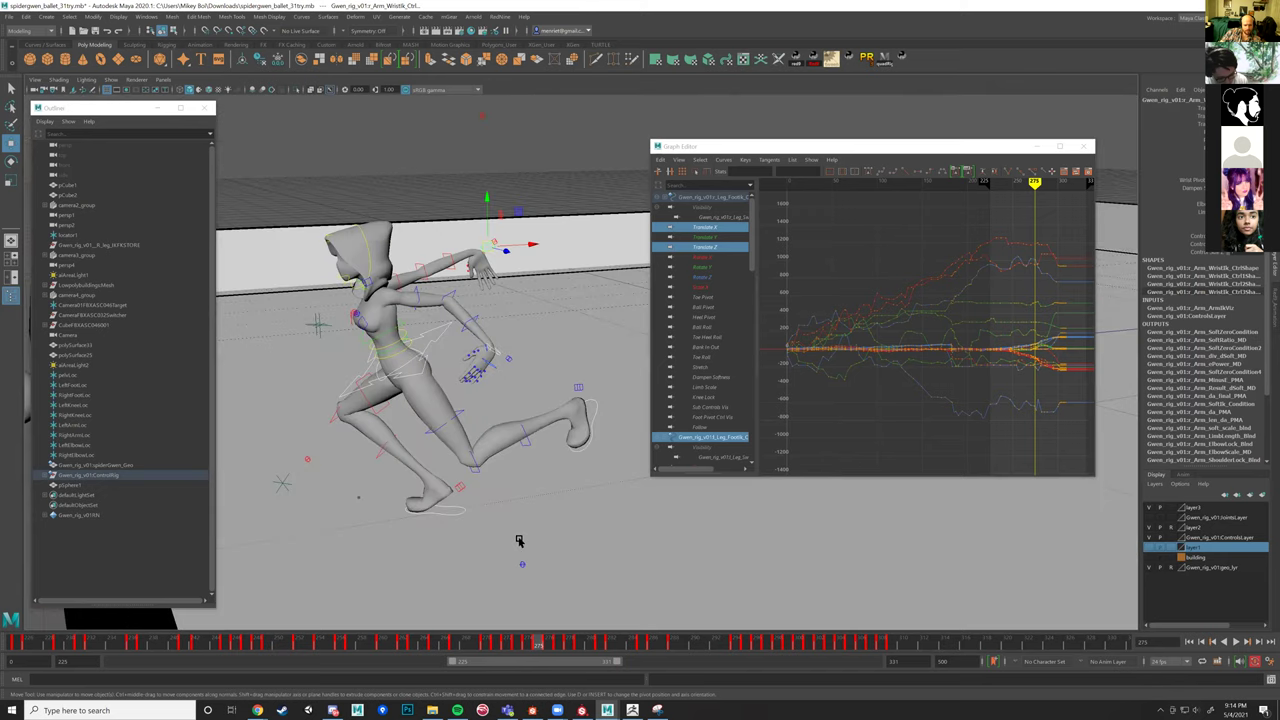
click(522, 567)
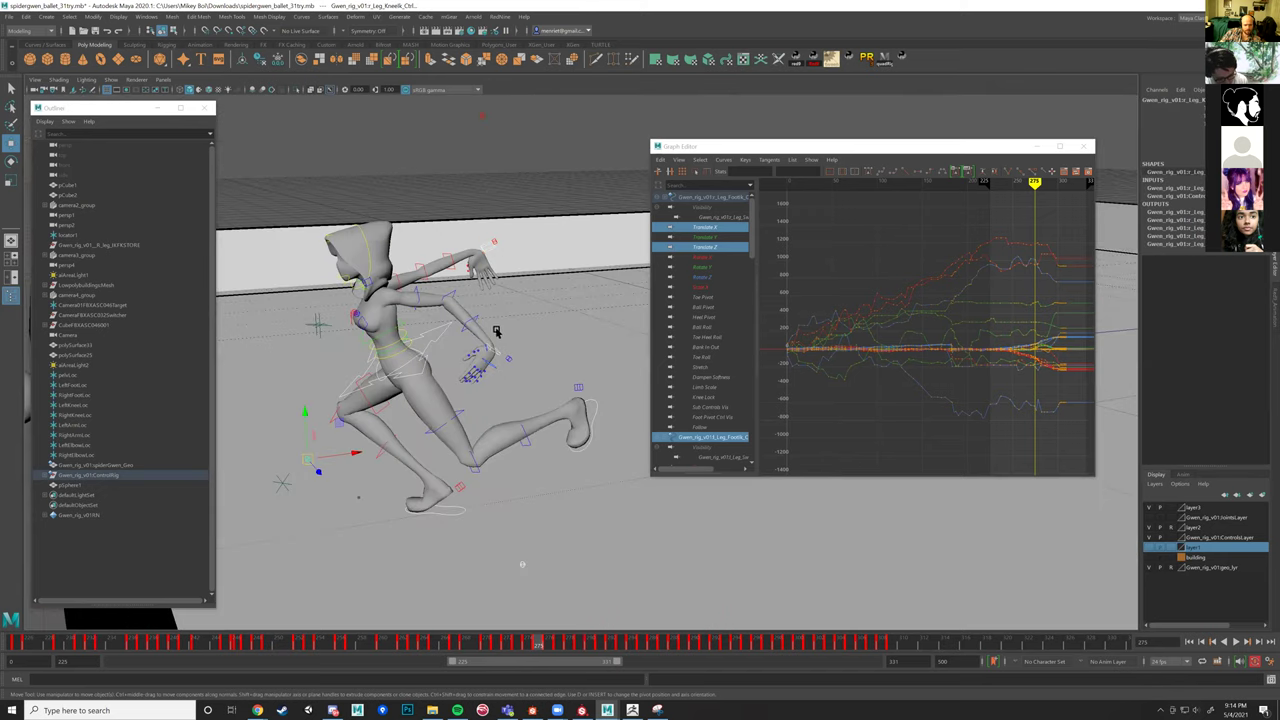
alt+drag(515, 363, 462, 341)
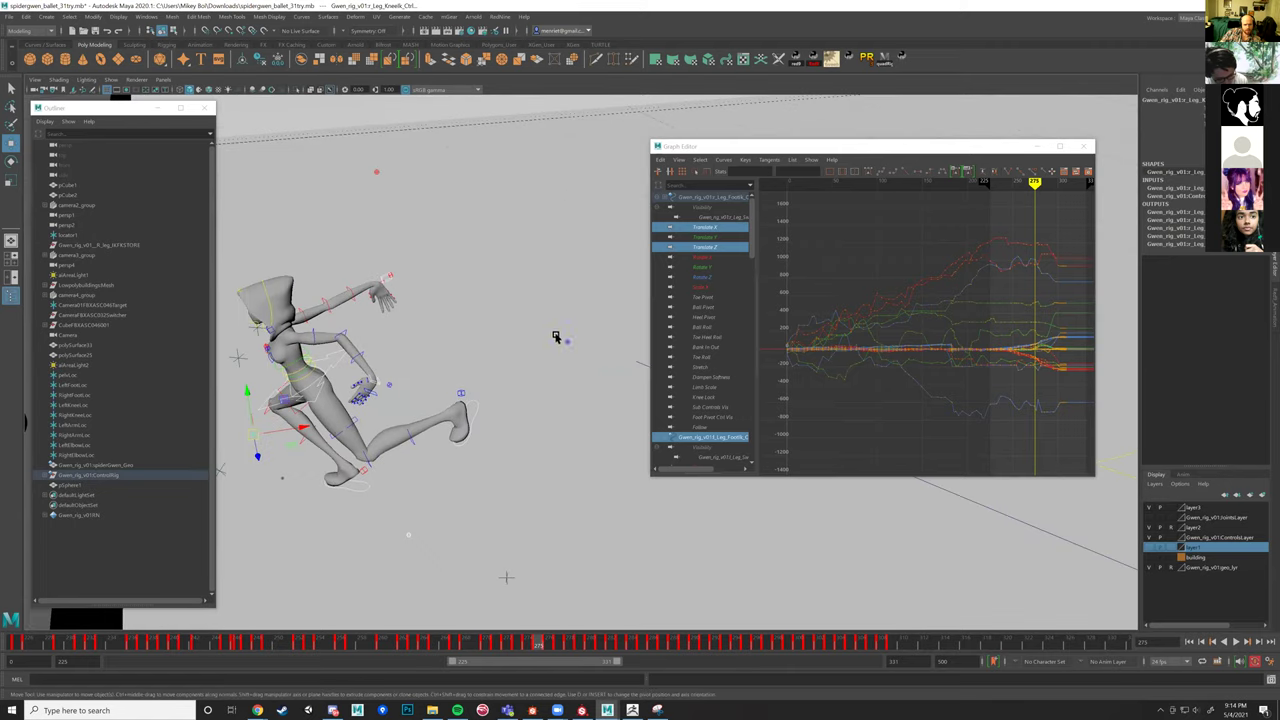
click(378, 168)
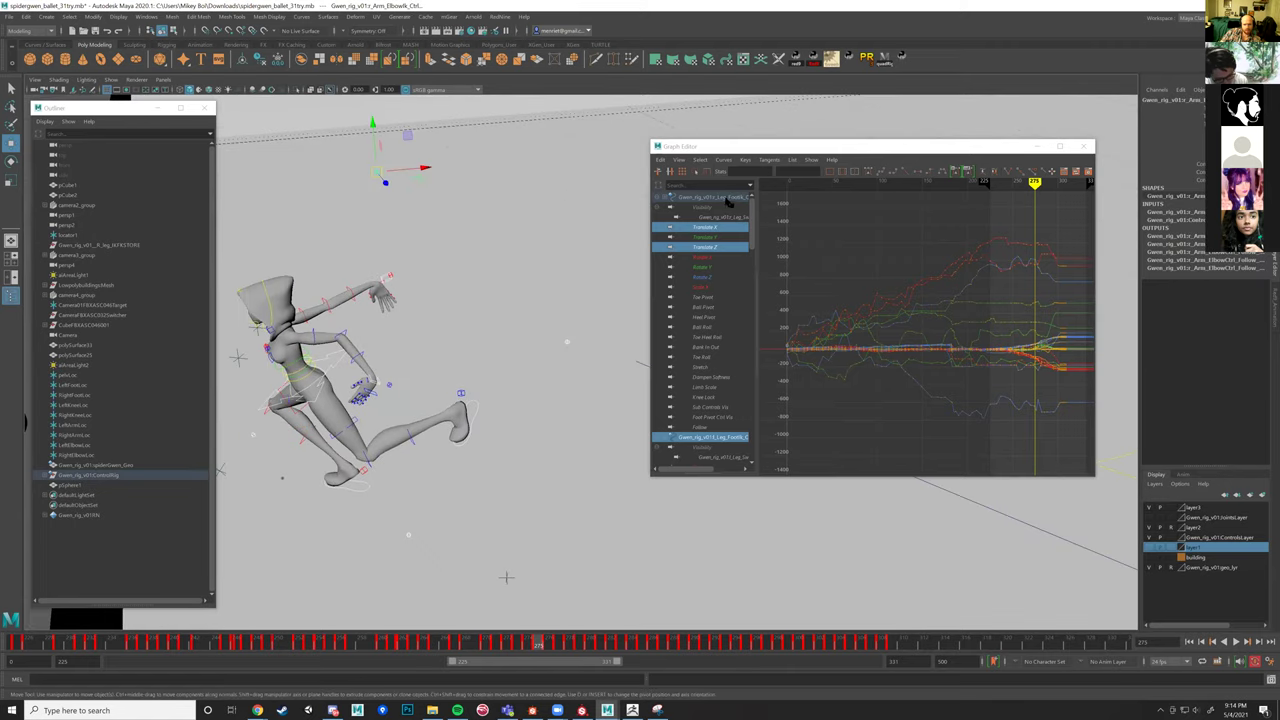
click(425, 169)
Choose the controls' Translate X and Translate Z channels and toggle the timeline and Graph Editor display sync options.
right_click(1172, 109)
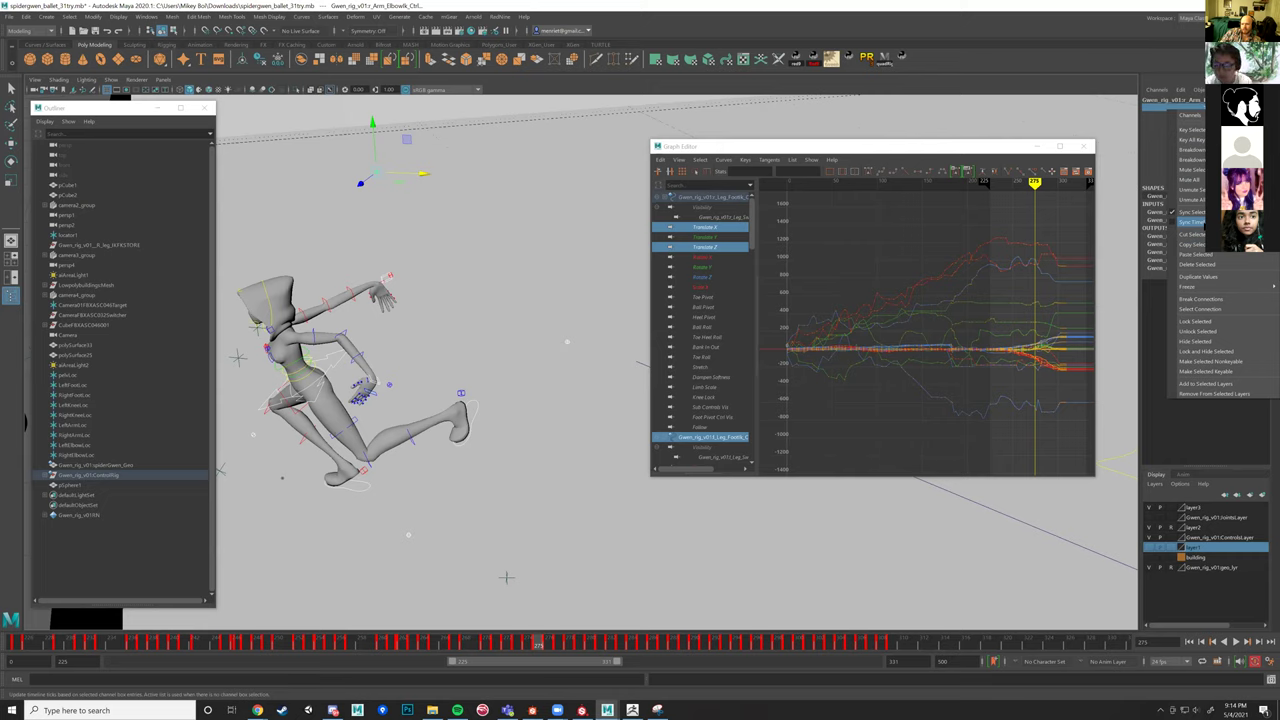
click(1195, 222)
ctrl+click(1175, 106)
right_click(1176, 108)
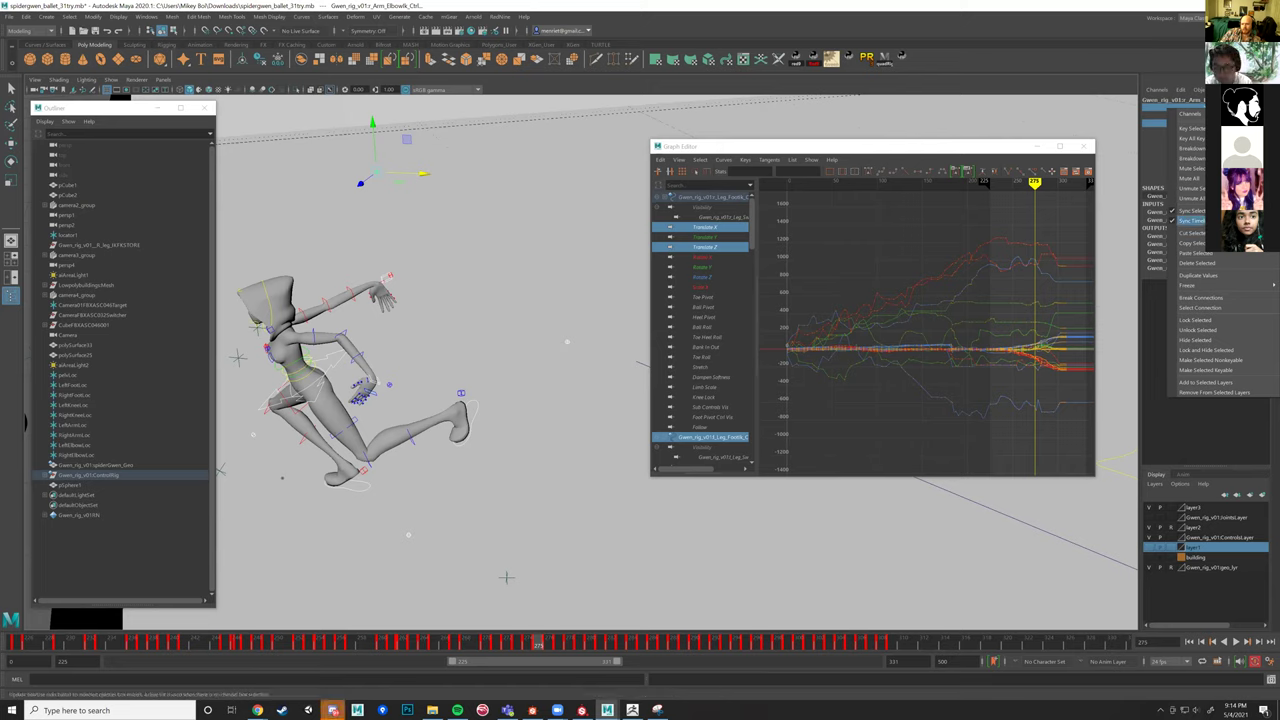
click(1190, 212)
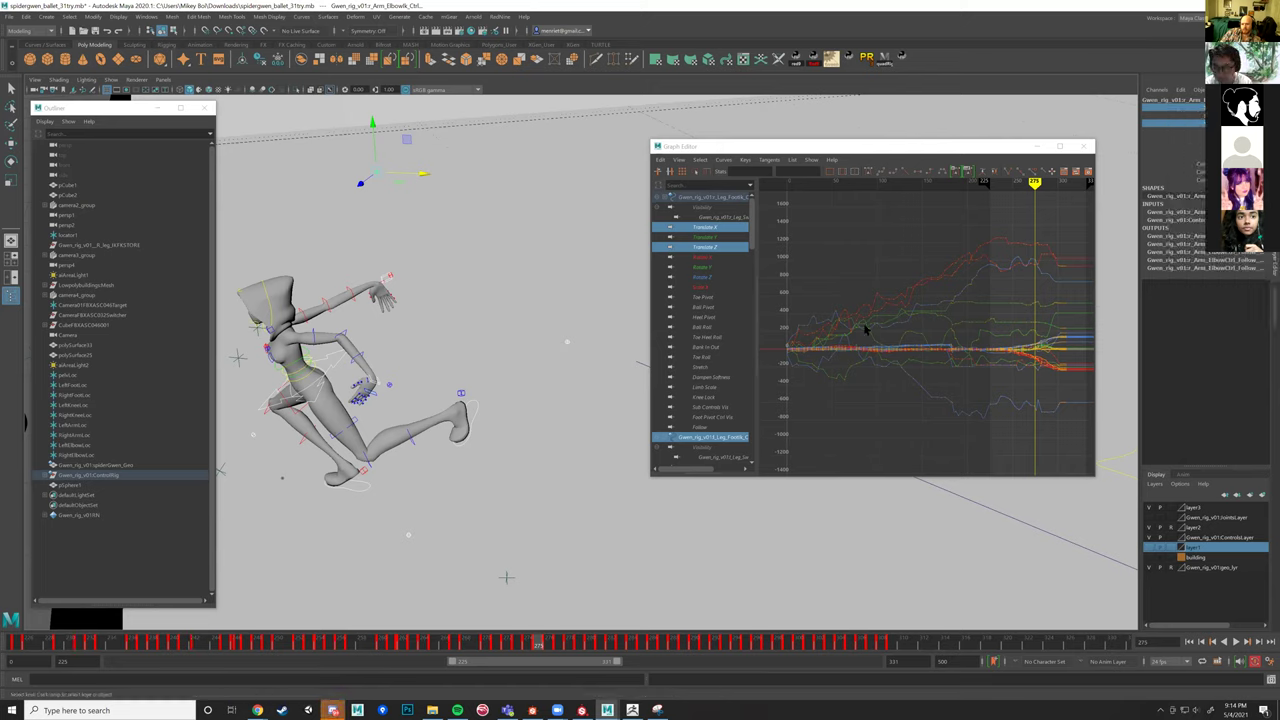
Isolate the Translate X and Translate Z curves of both foot controls, the root control and the left wrist control.
click(705, 240)
scroll(712, 280, down, 5)
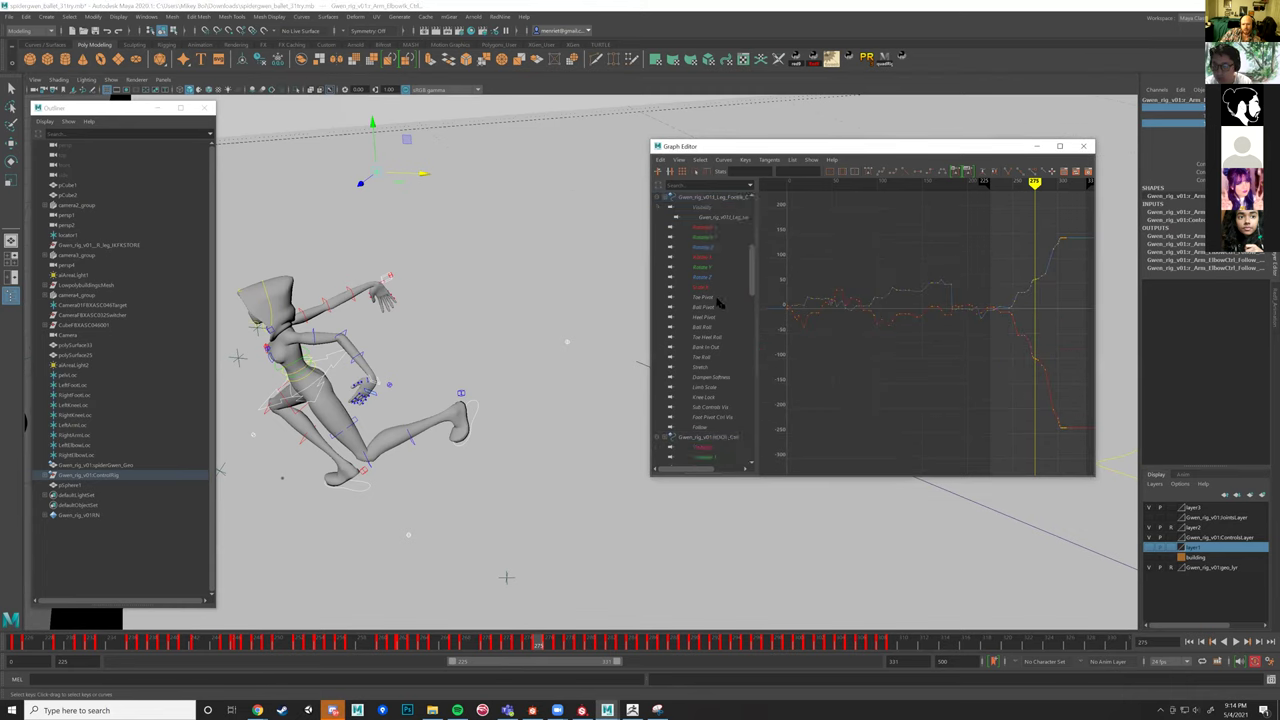
click(706, 307)
ctrl+click(708, 327)
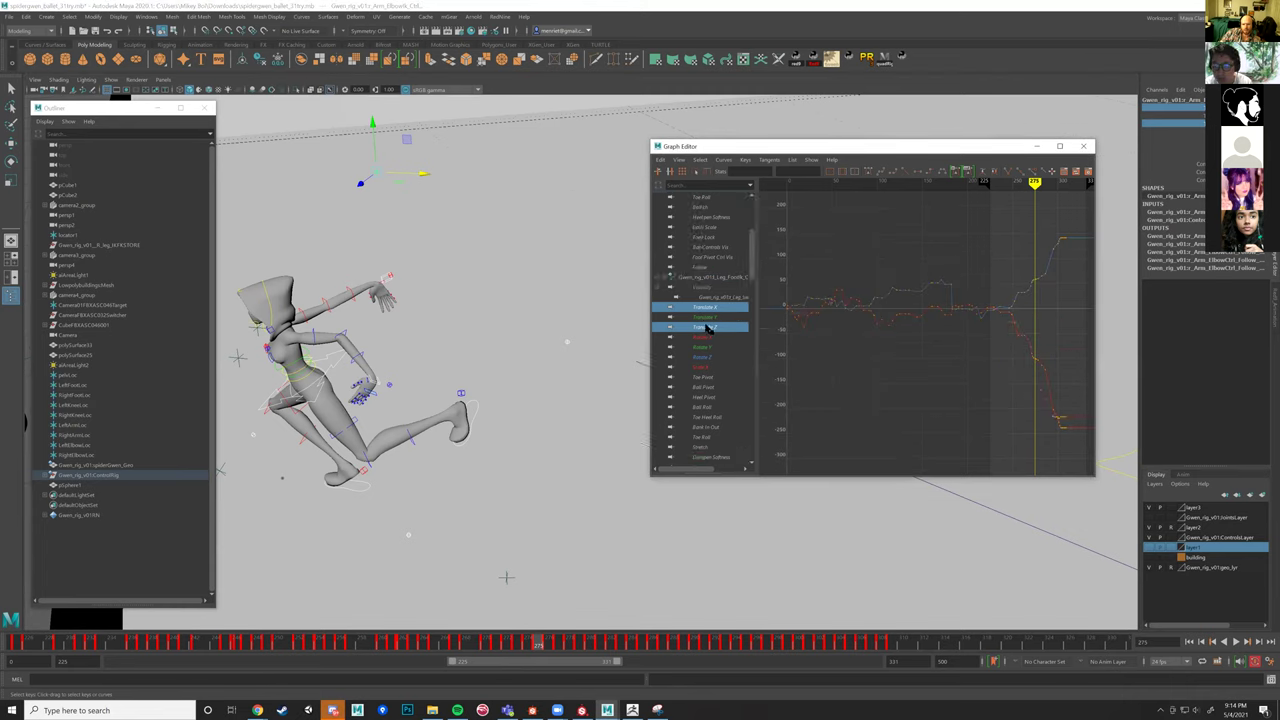
scroll(705, 380, down, 3)
click(706, 368)
ctrl+click(708, 388)
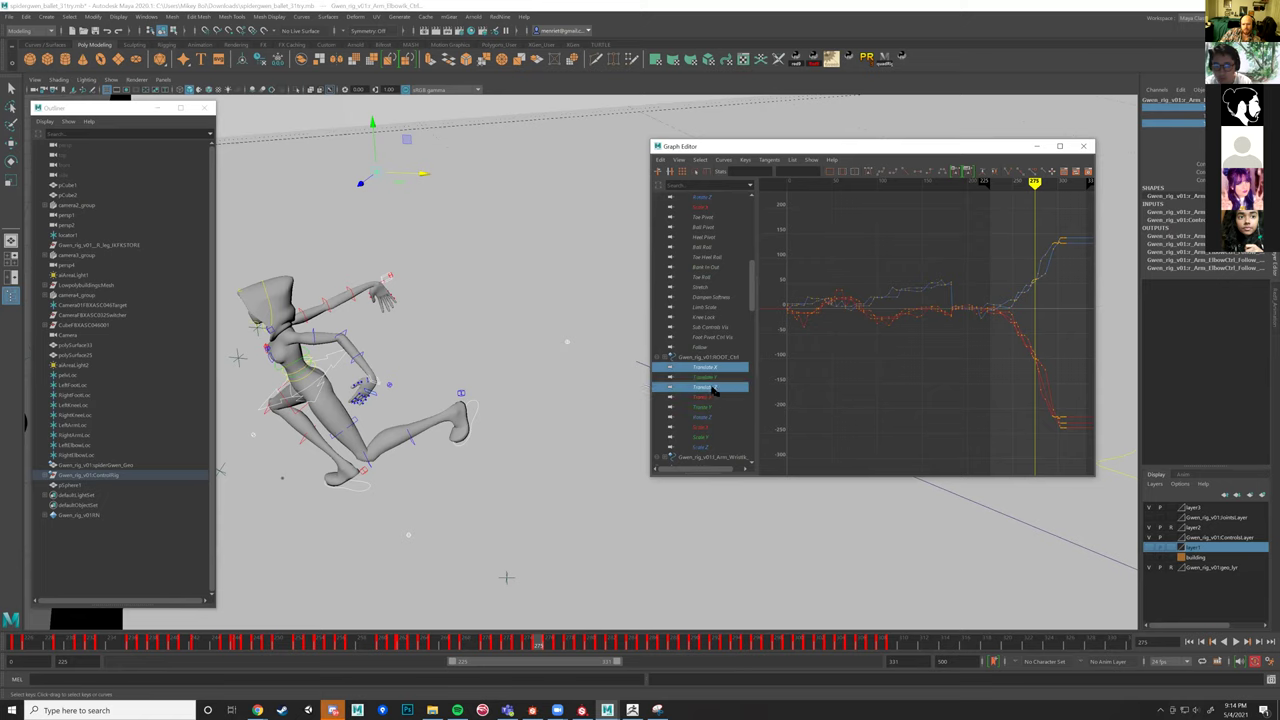
scroll(720, 380, down, 5)
ctrl+click(706, 327)
ctrl+click(708, 347)
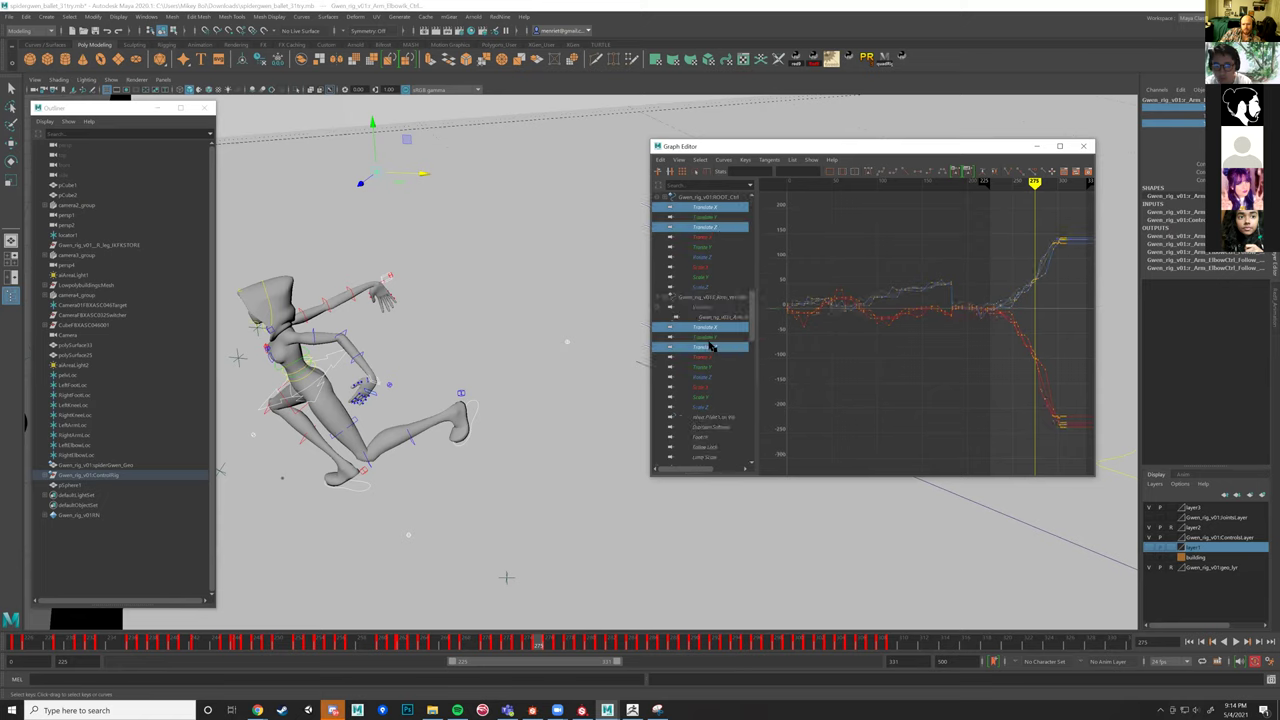
Add the Translate X and Translate Z curves of the knee, elbow and right wrist controls to the displayed curves.
scroll(720, 370, down, 5)
ctrl+click(708, 388)
ctrl+click(714, 408)
scroll(716, 400, down, 5)
ctrl+click(708, 347)
ctrl+click(708, 367)
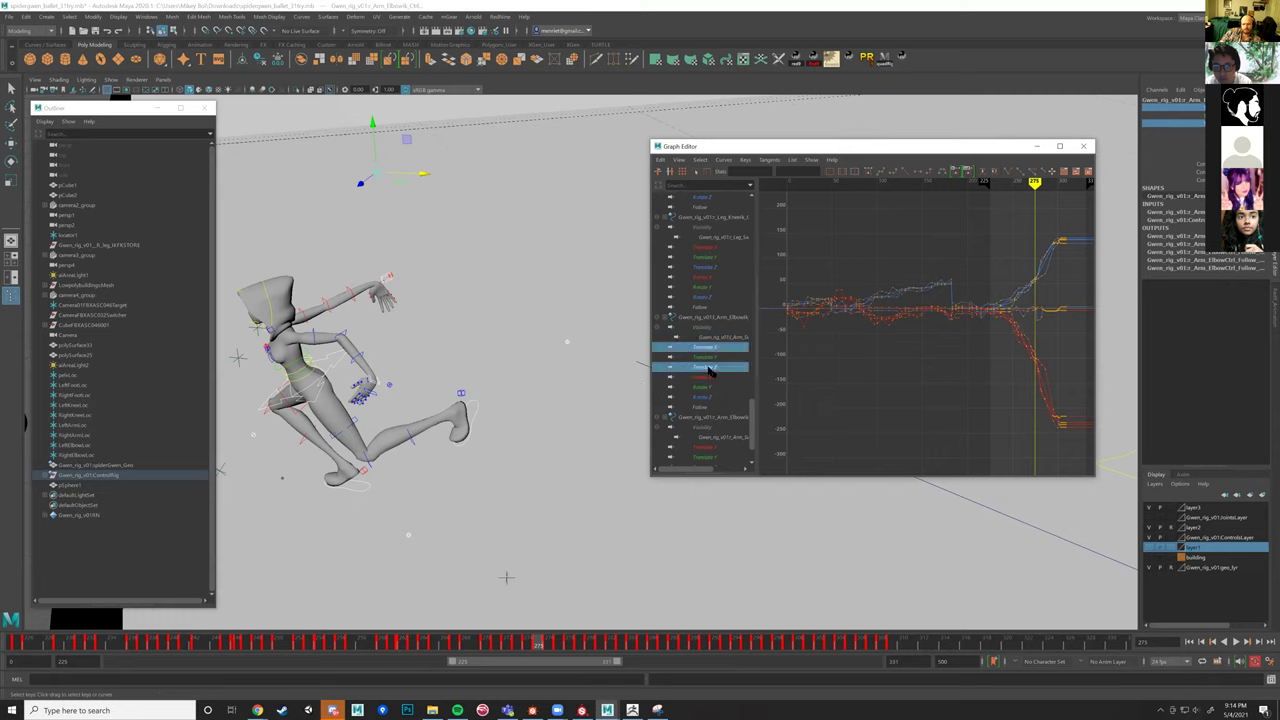
ctrl+click(707, 247)
ctrl+click(710, 268)
scroll(731, 297, down, 2)
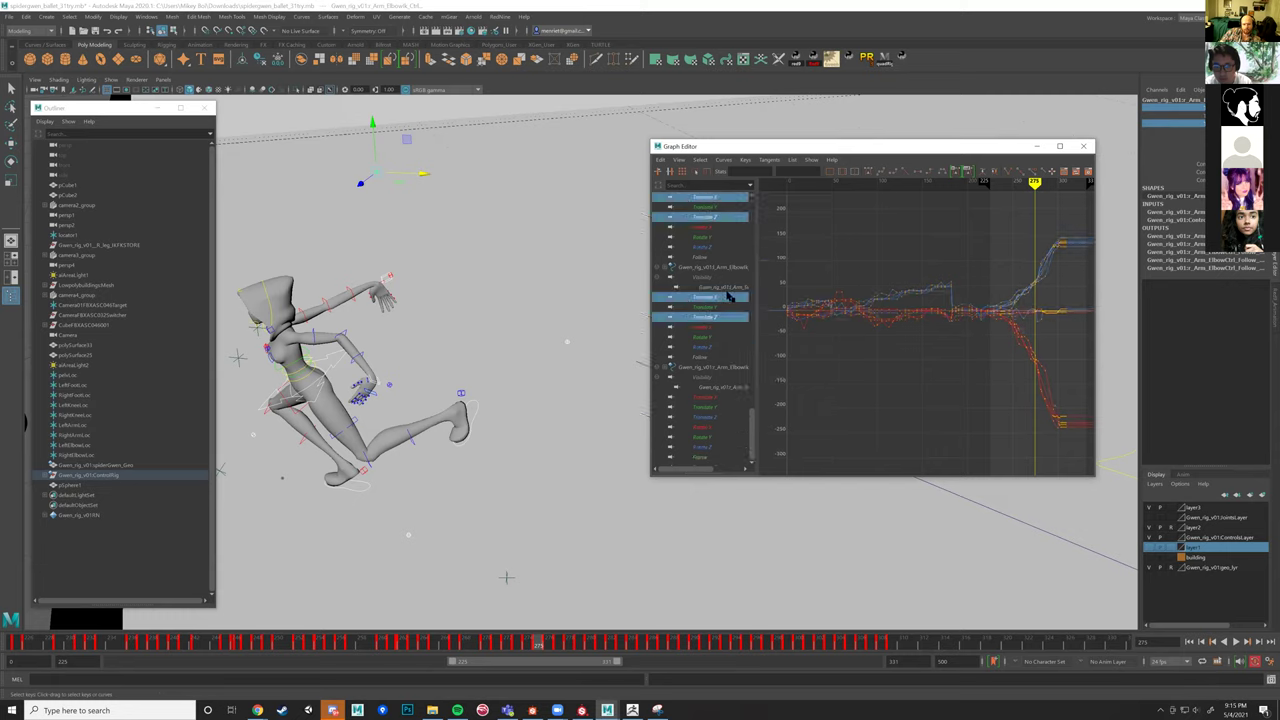
ctrl+click(716, 399)
ctrl+click(716, 417)
scroll(720, 417, up, 5)
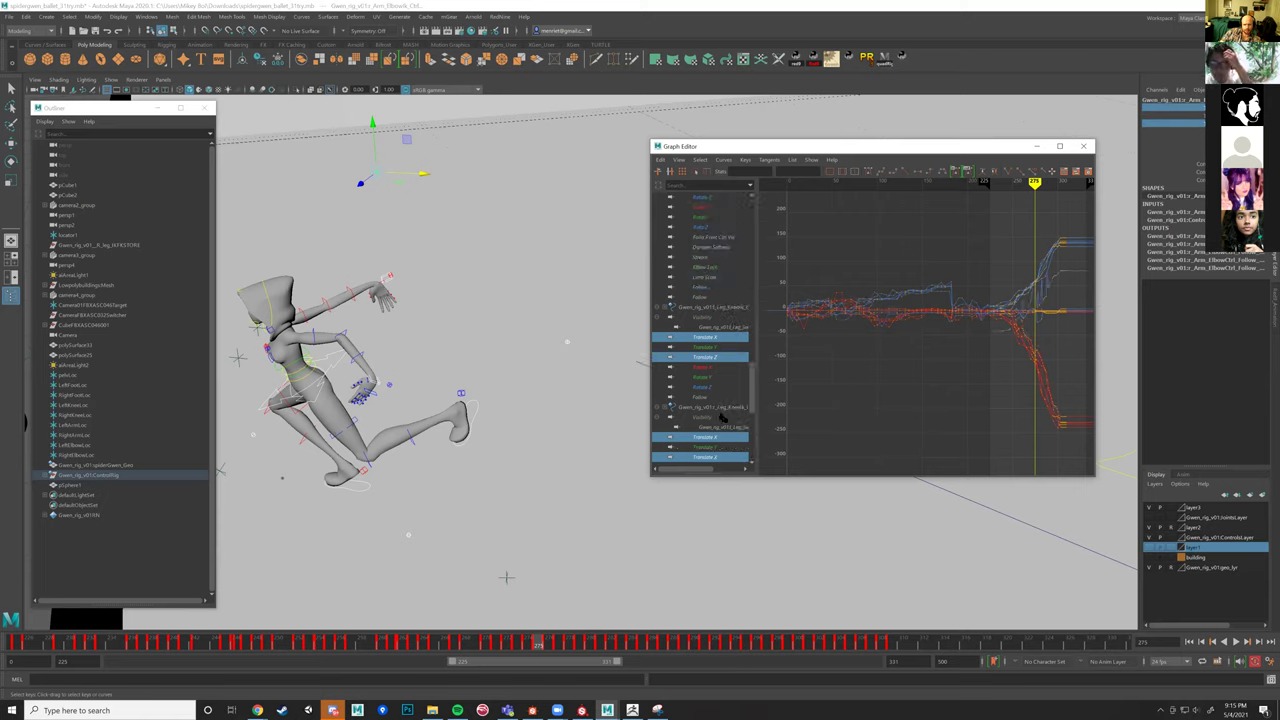
scroll(722, 417, down, 8)
click(708, 310)
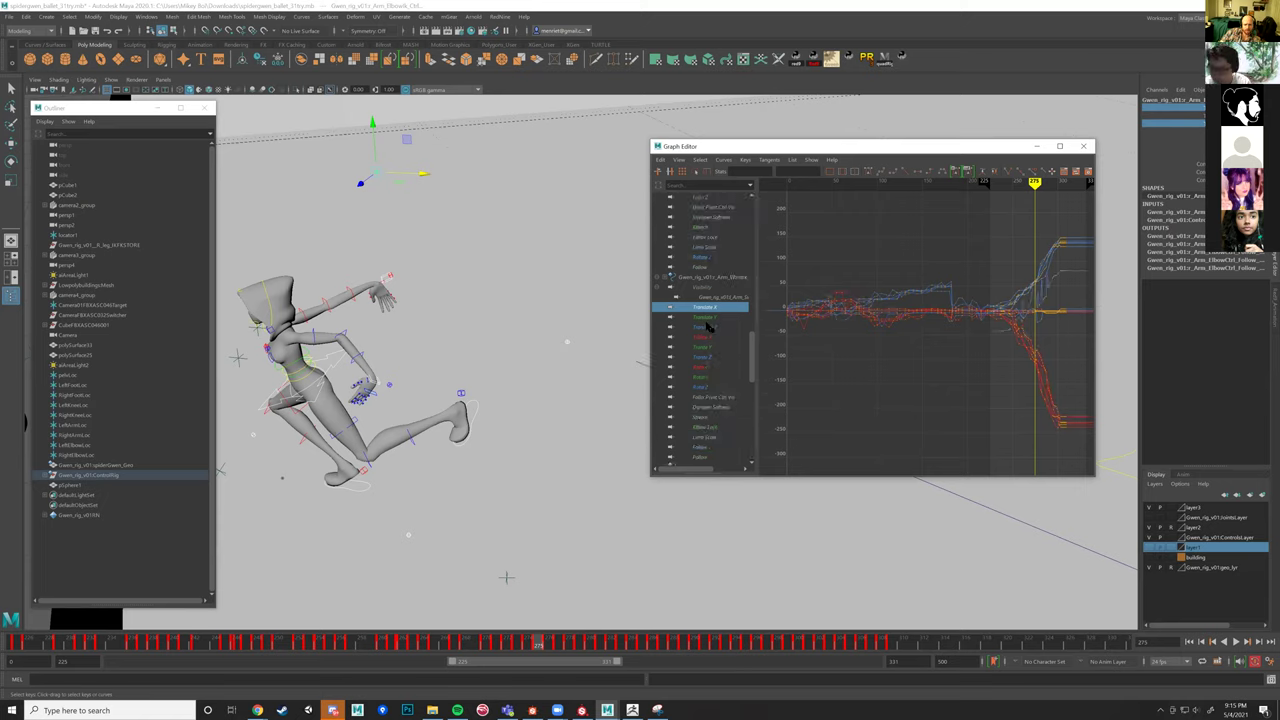
ctrl+click(708, 327)
Select the keys from frame 275 onward on the upper translate curves, including Translate Z, and raise them by about 25.
alt+middle_drag(921, 307, 871, 357)
drag(871, 357, 760, 260)
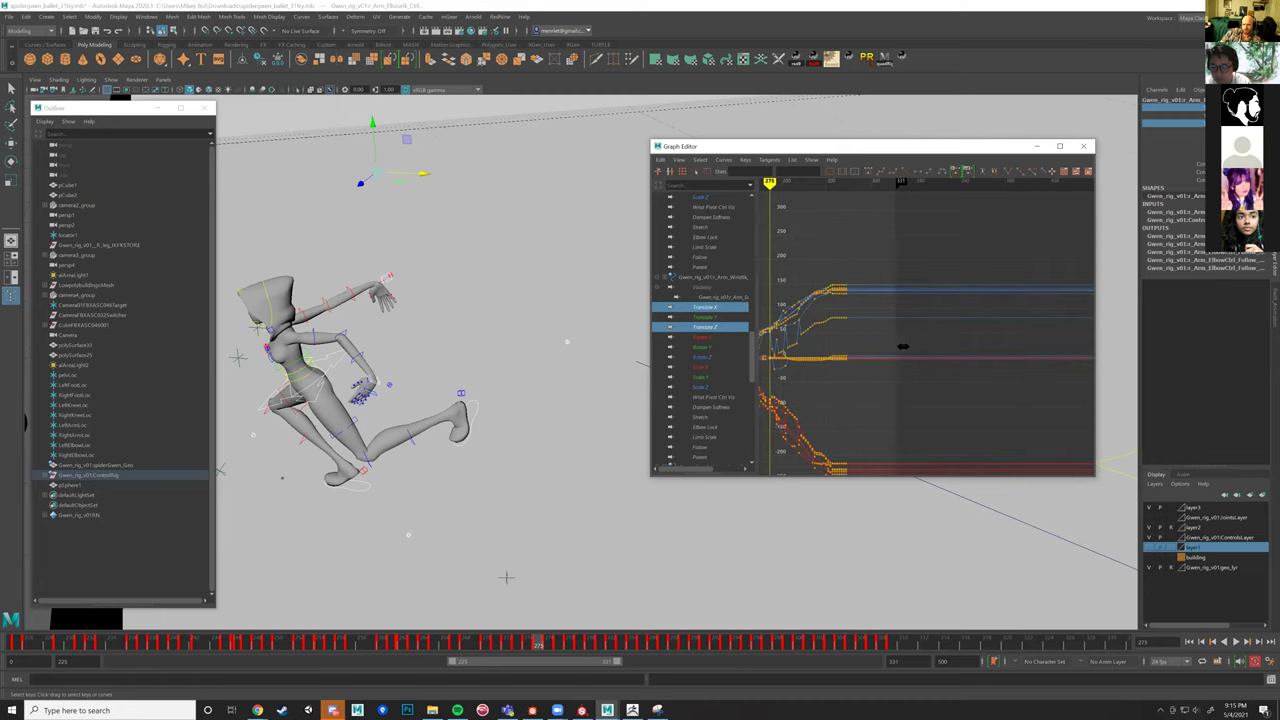
key(f)
alt+right_drag(996, 314, 1048, 318)
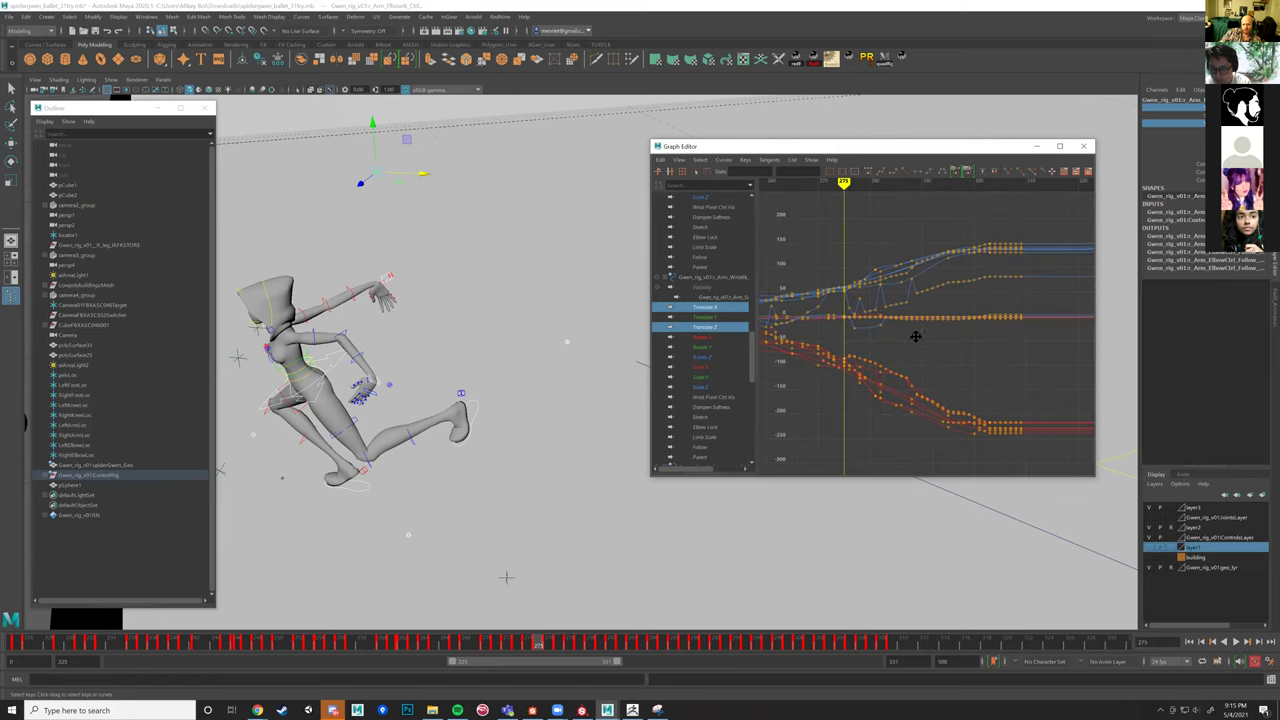
alt+middle_drag(915, 336, 893, 346)
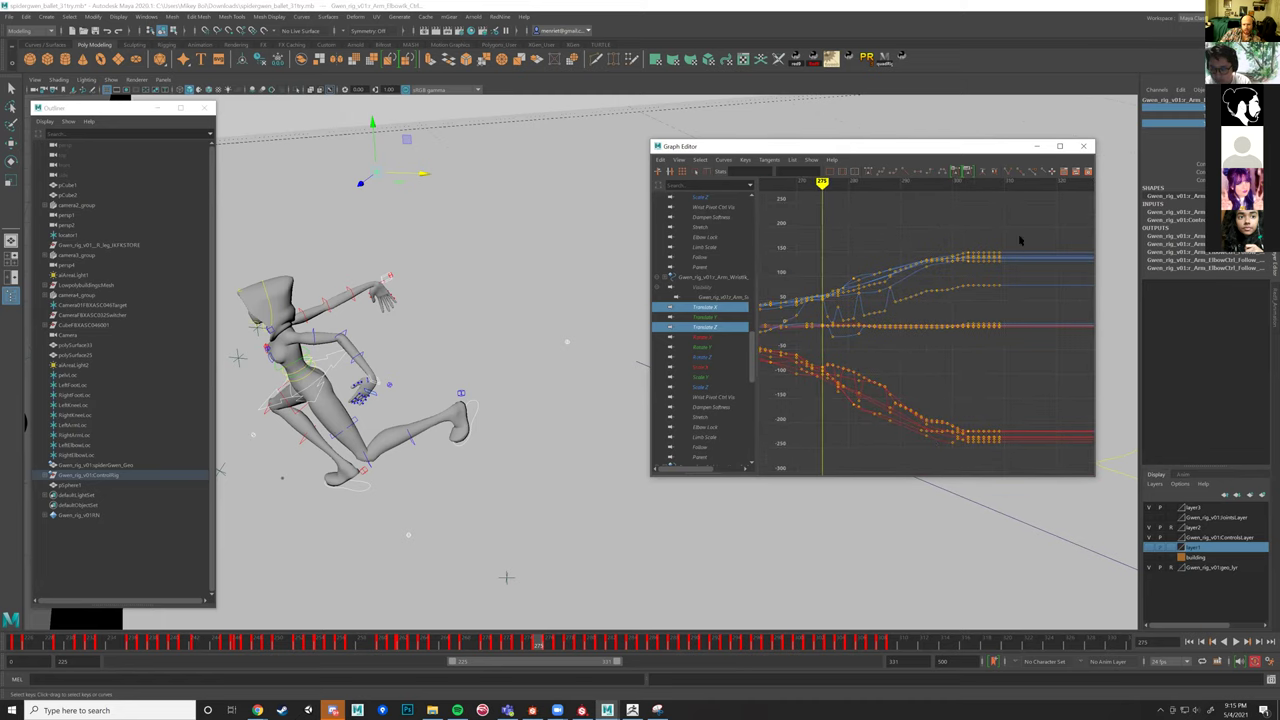
drag(822, 358, 821, 357)
alt+drag(575, 325, 571, 320)
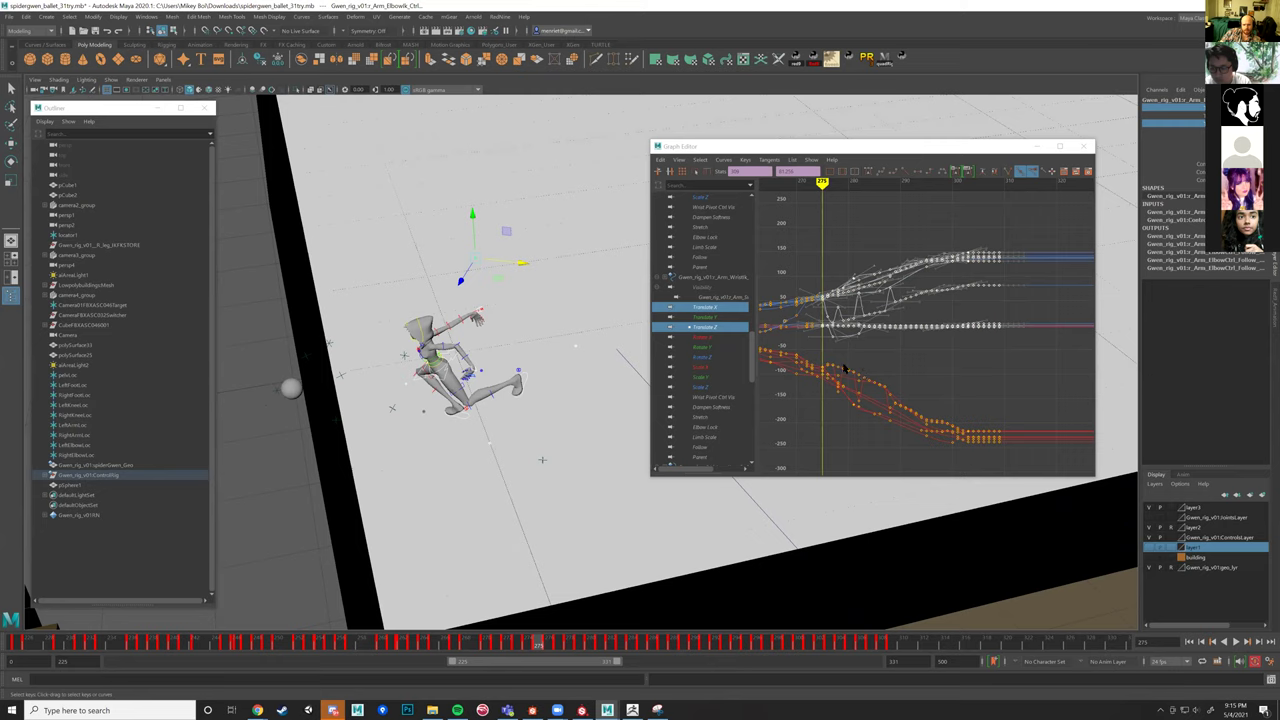
key(w)
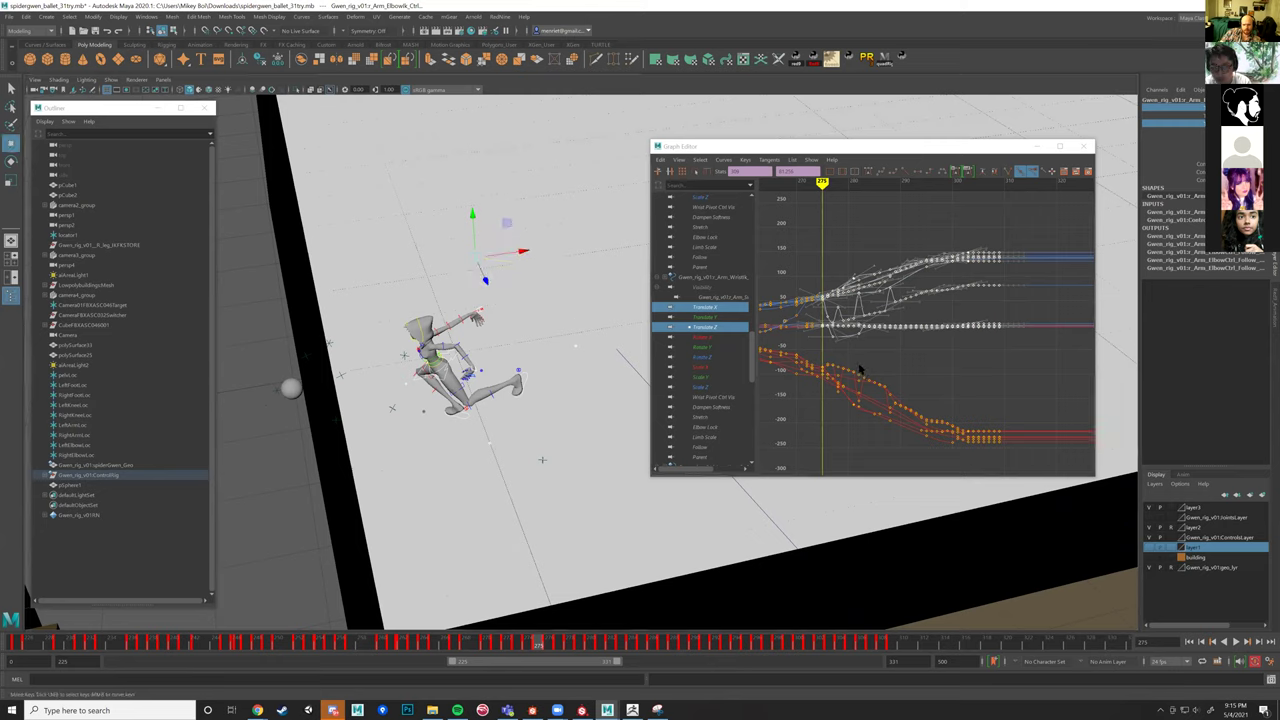
middle_drag(866, 358, 822, 328)
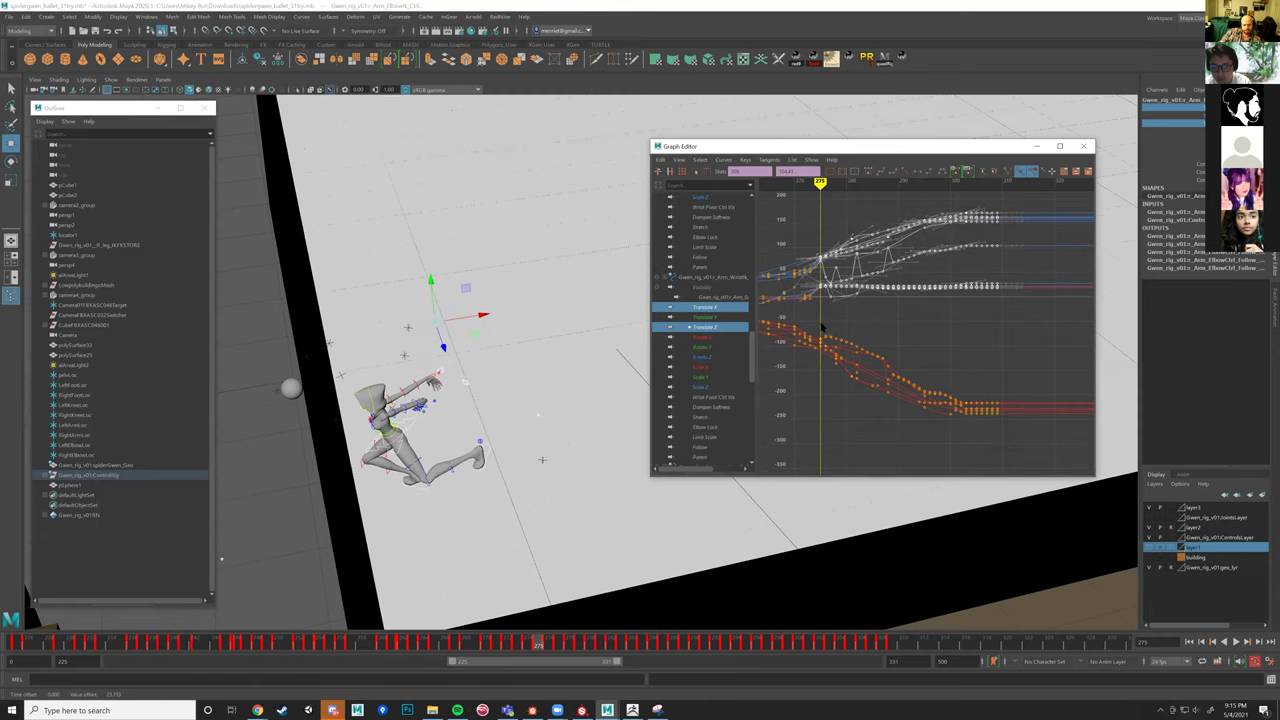
Select the lower Translate X keys from frame 275 onward and shift them further down.
drag(1008, 463, 770, 318)
middle_drag(914, 336, 913, 351)
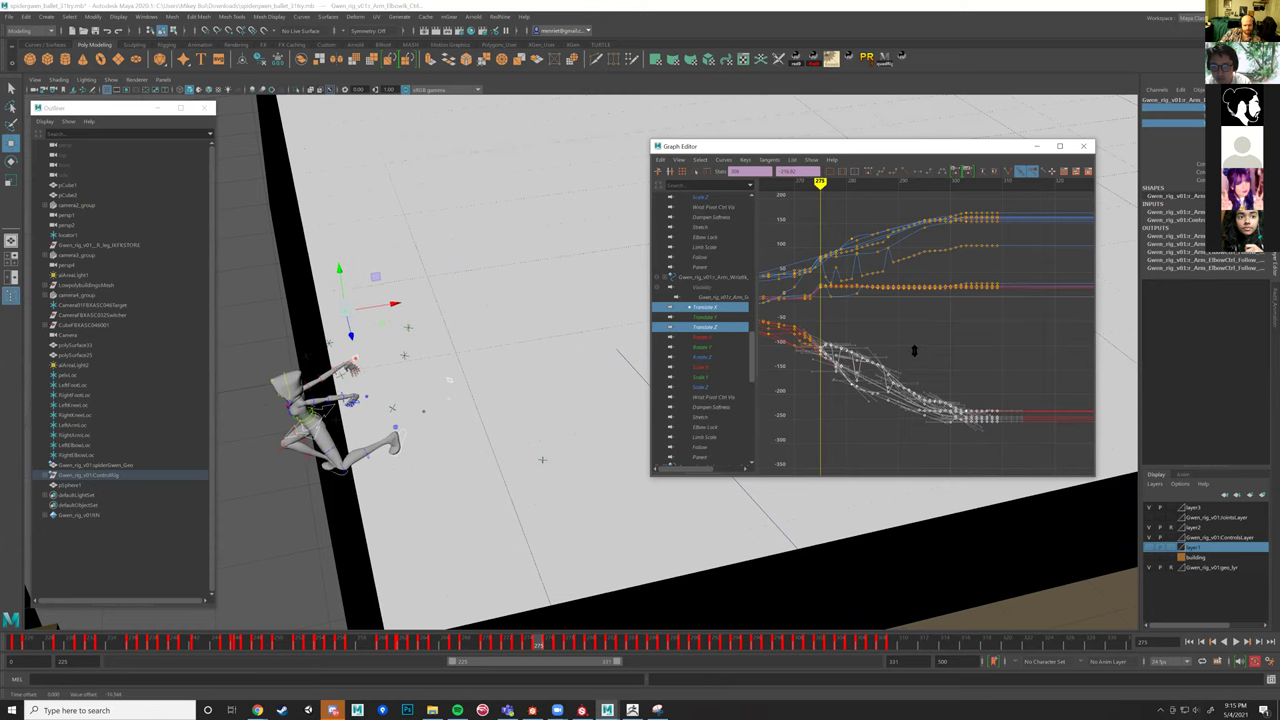
Play and scrub the animation to examine the character's shifted path between the two rooftops.
alt+drag(615, 393, 729, 627)
mouse_move(548, 645)
mouse_down()
mouse_move(615, 640)
mouse_move(581, 641)
mouse_up()
mouse_move(581, 600)
alt+mouse_down()
mouse_move(590, 560)
mouse_move(571, 543)
mouse_move(560, 607)
mouse_move(614, 646)
mouse_move(715, 647)
alt+mouse_up()
mouse_move(700, 600)
alt+mouse_down()
mouse_move(649, 611)
mouse_move(631, 631)
mouse_move(693, 646)
mouse_move(828, 646)
mouse_move(735, 646)
alt+mouse_up()
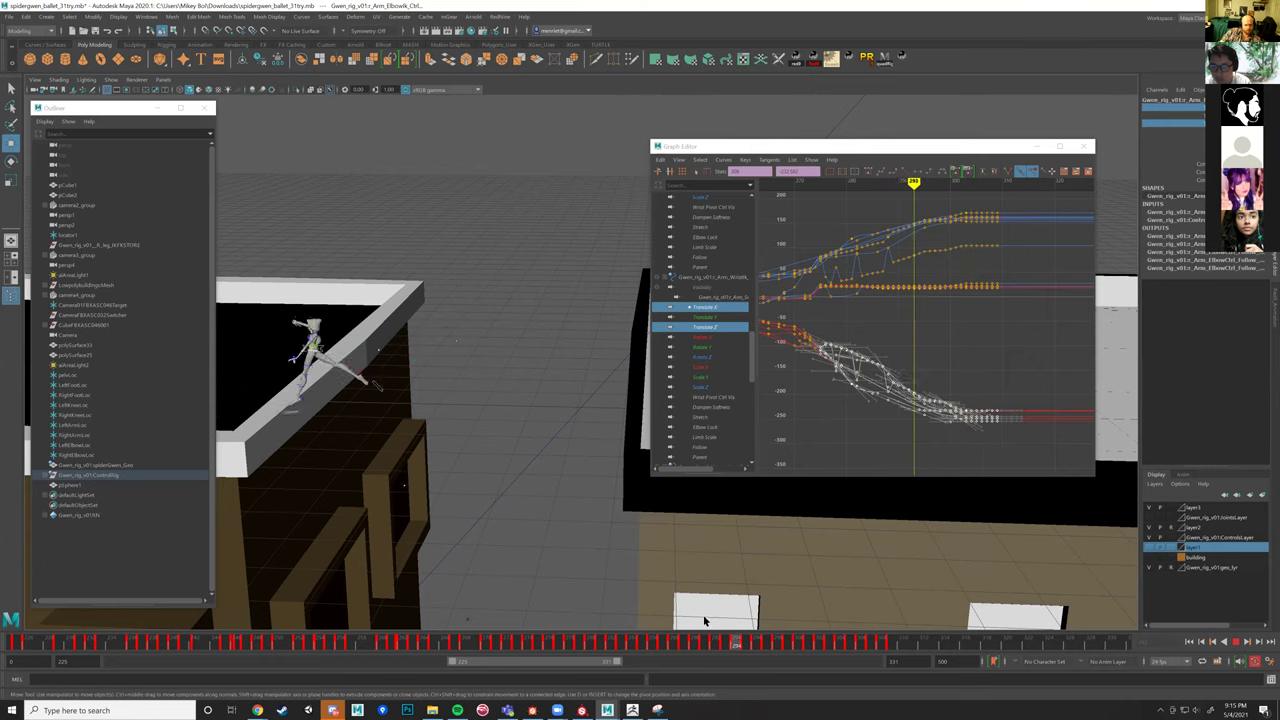
key(Escape)
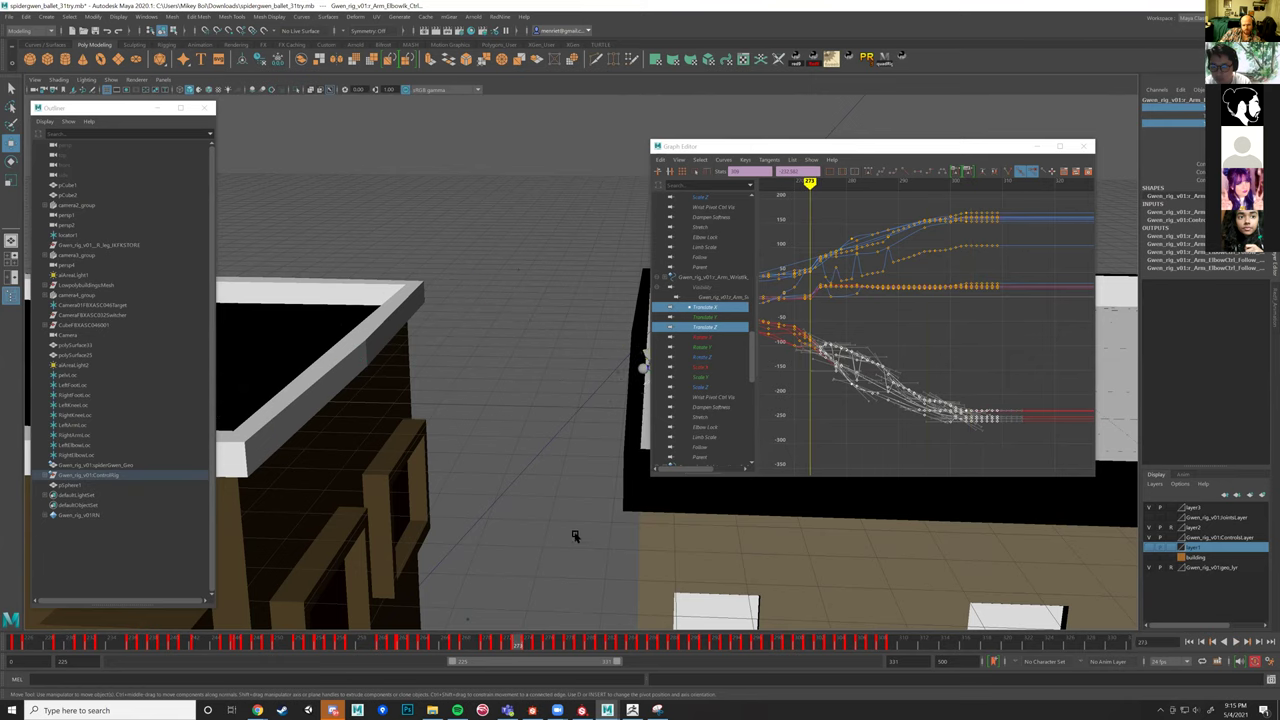
key(f)
drag(570, 645, 400, 642)
key(f)
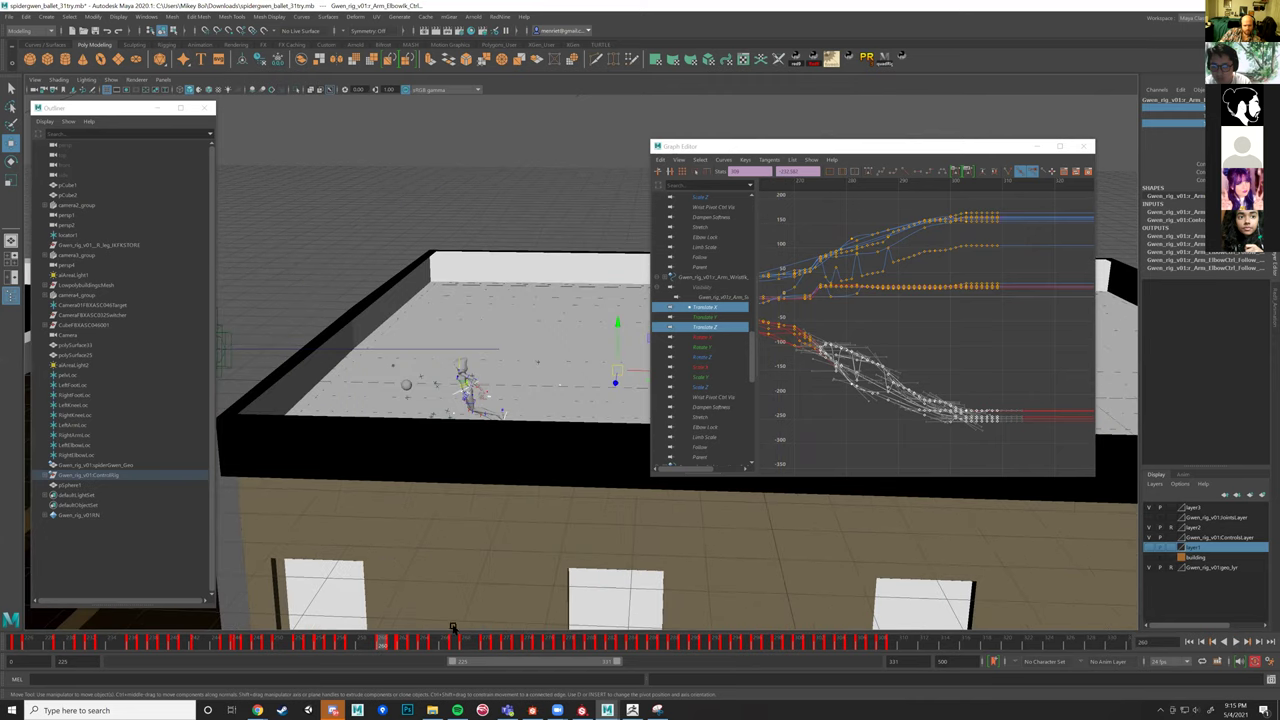
key(alt+v)
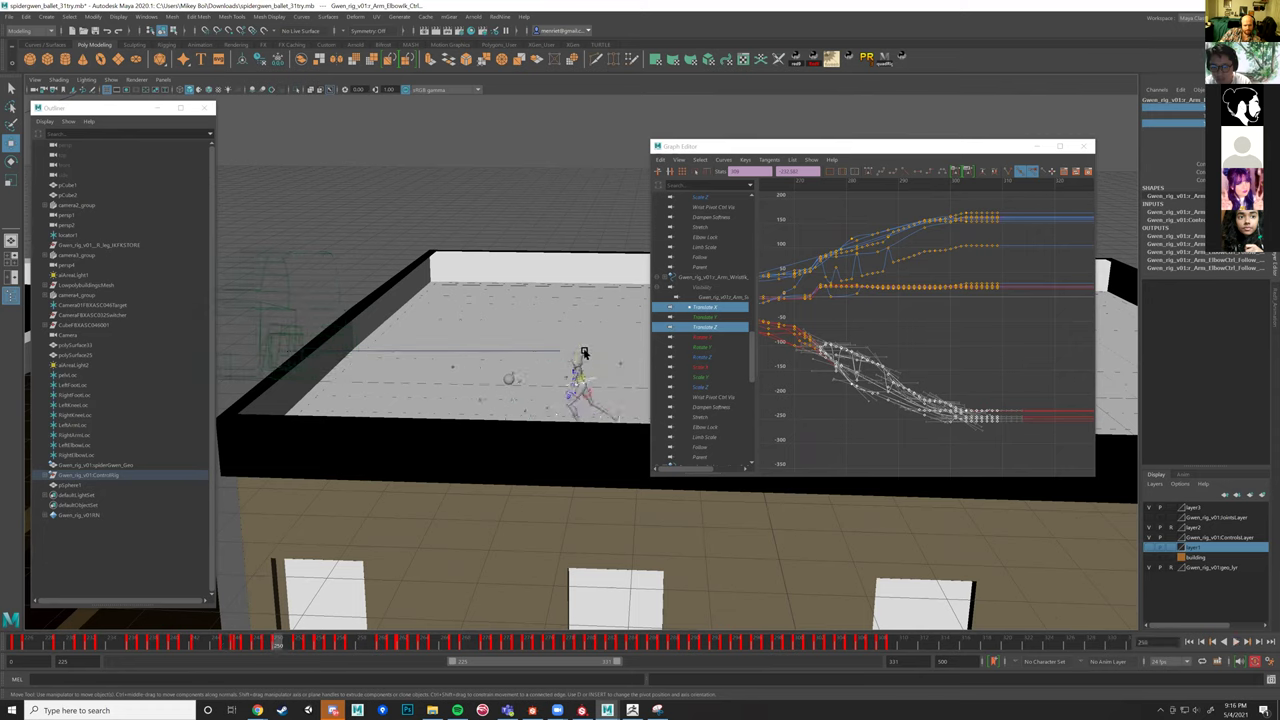
Select the root control and adjust its height at frame 250.
click(591, 377)
click(611, 395)
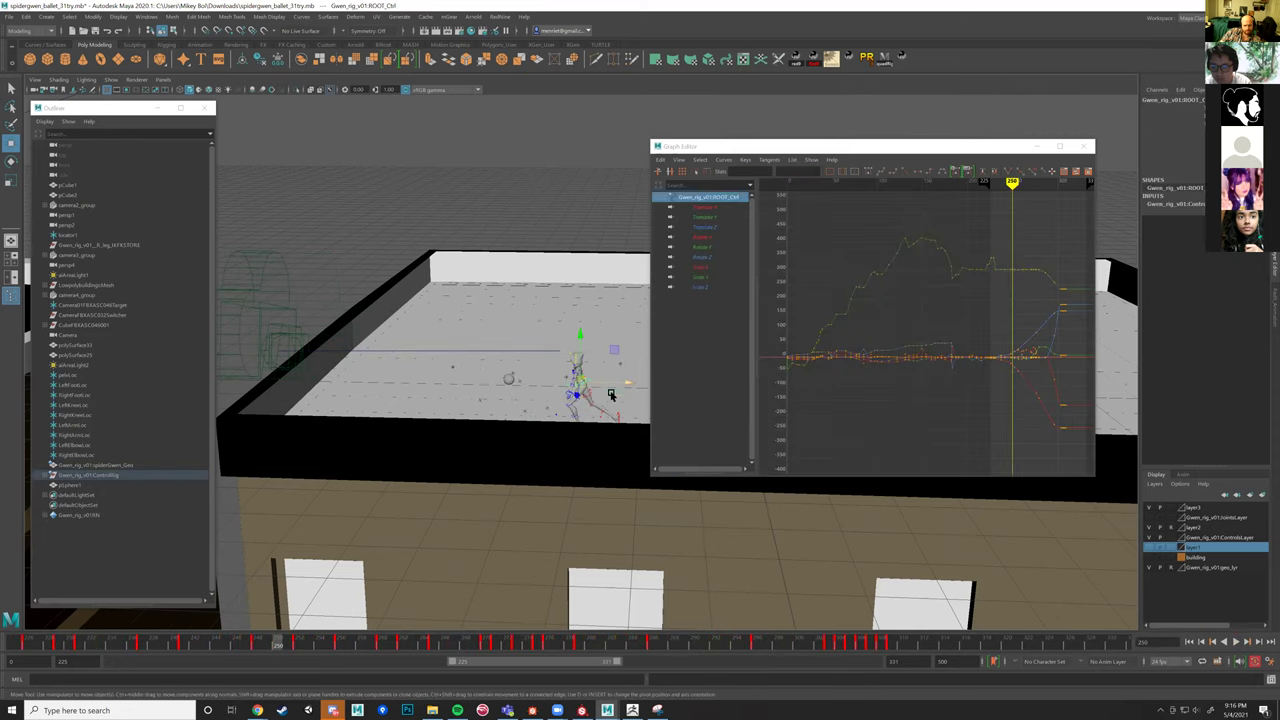
click(557, 342)
drag(302, 623, 280, 646)
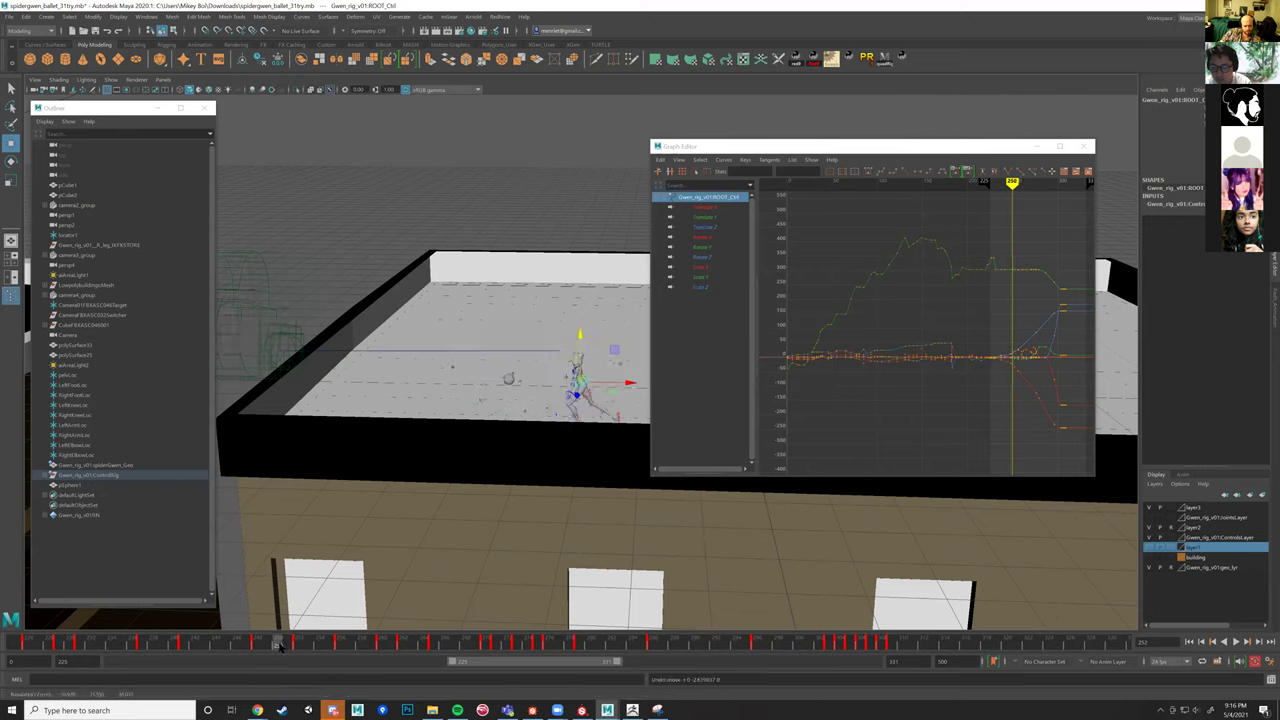
click(579, 336)
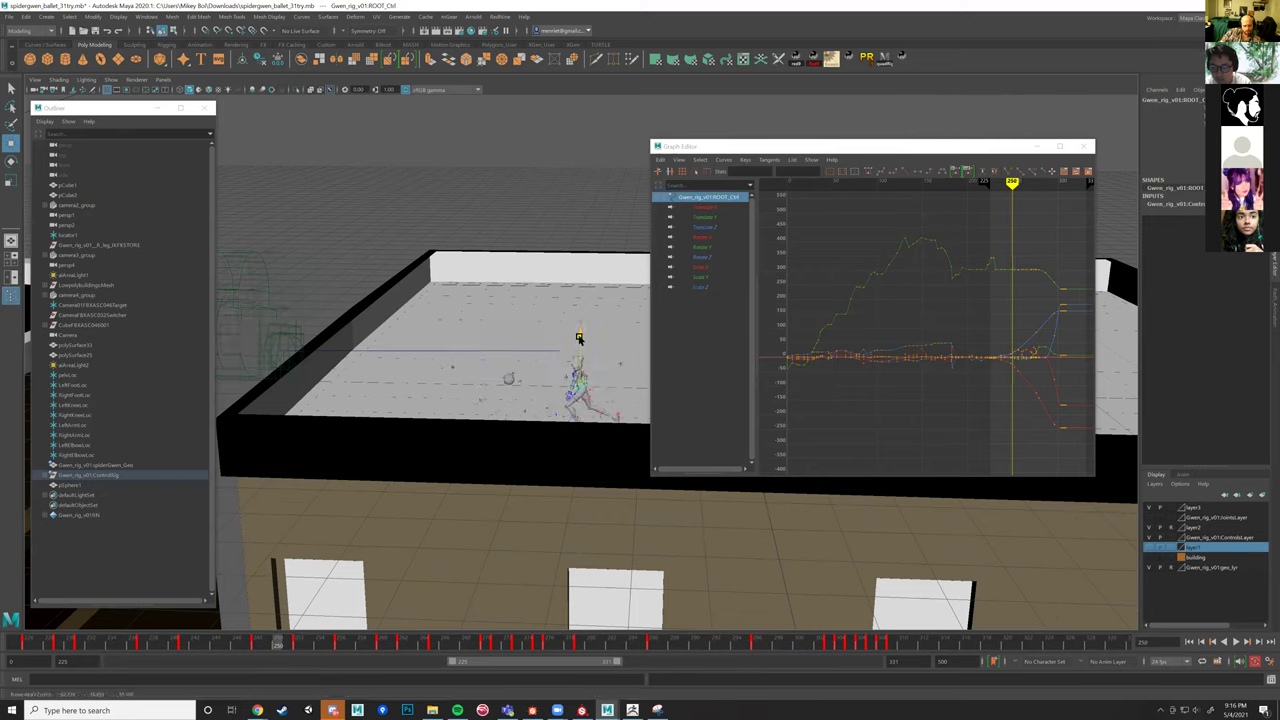
scroll(577, 352, up, 5)
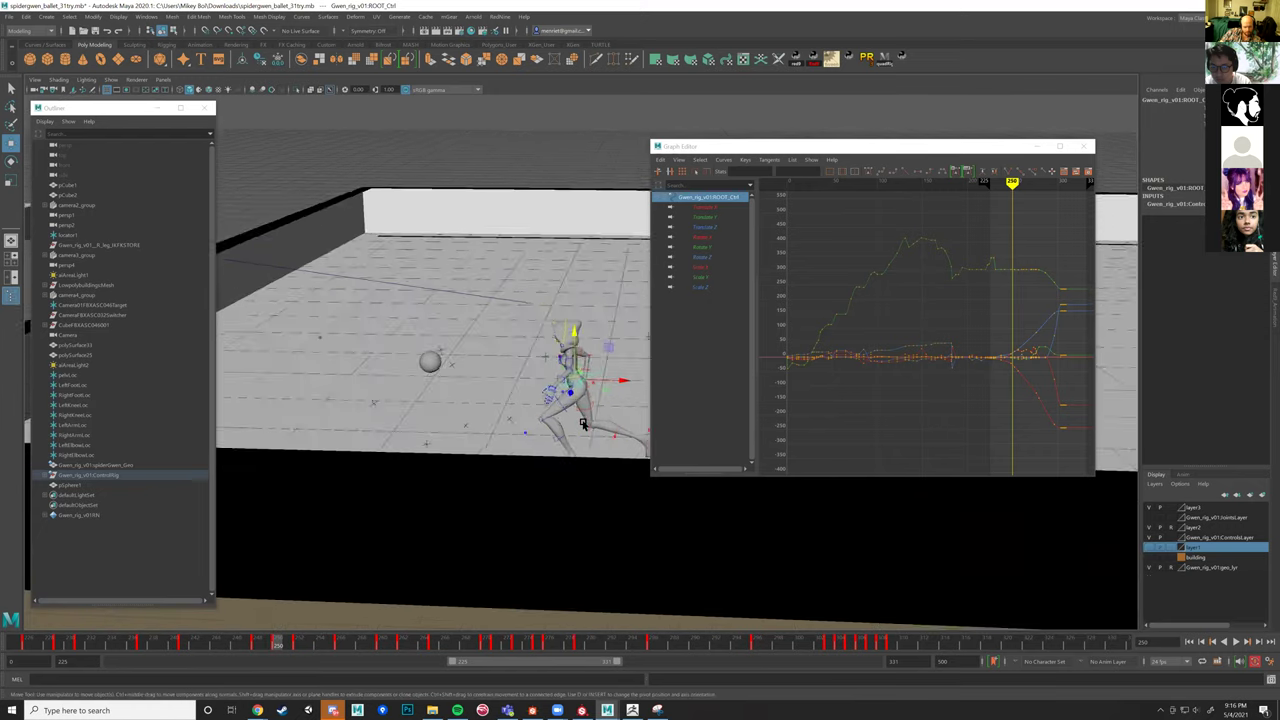
scroll(544, 433, up, 2)
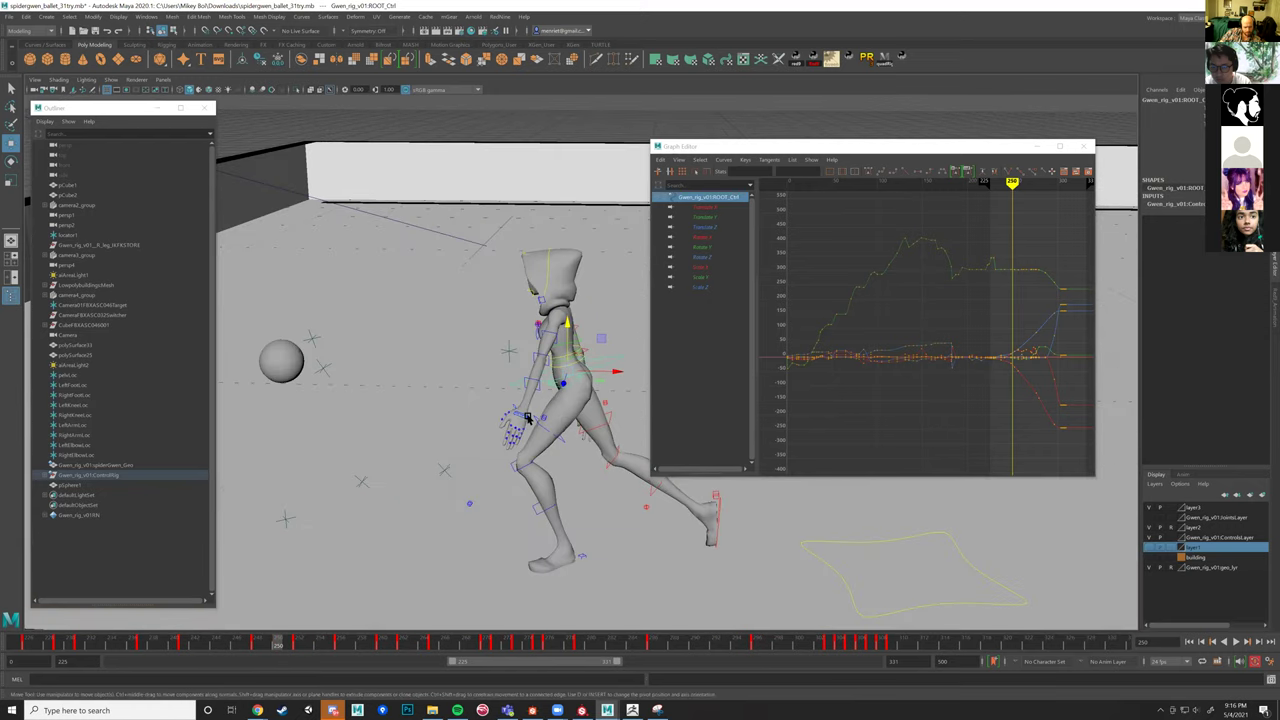
Select the right wrist and right foot controls and examine the running poses between frames 250 and 257.
click(527, 418)
alt+drag(527, 418, 530, 356)
click(545, 445)
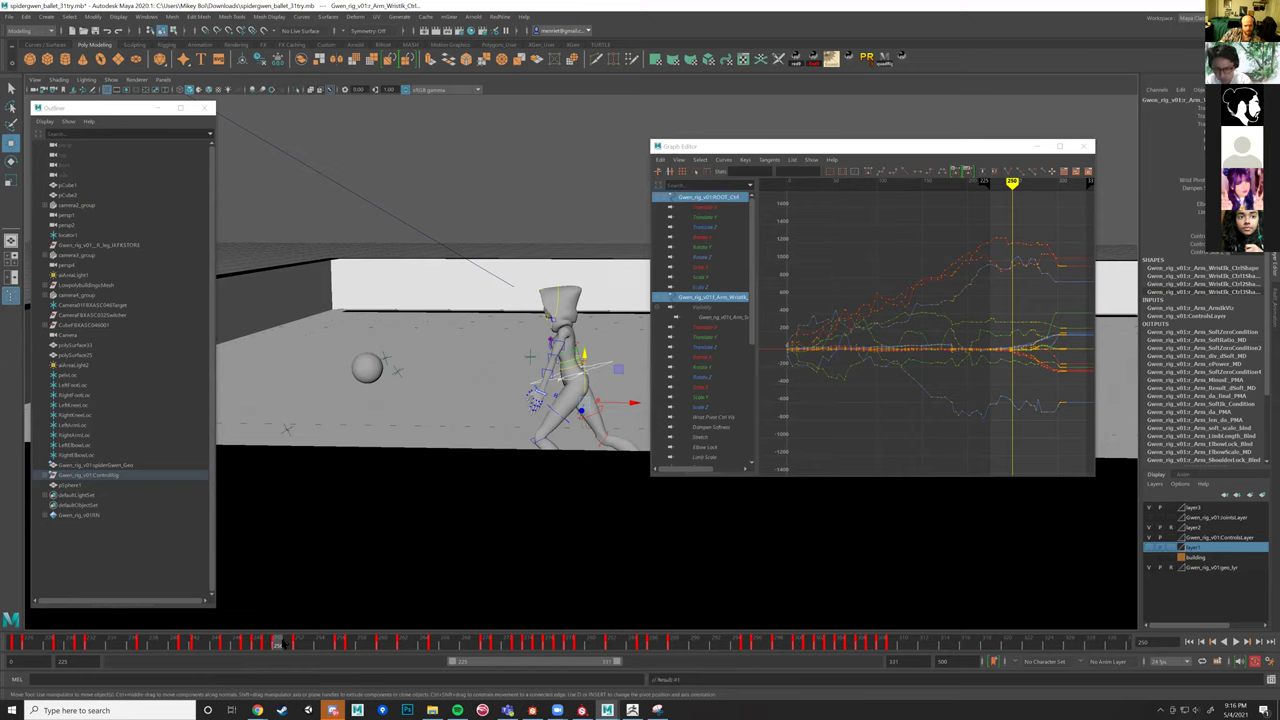
mouse_move(277, 645)
mouse_down()
mouse_move(297, 660)
mouse_move(348, 660)
mouse_up()
alt+drag(420, 420, 398, 458)
click(397, 458)
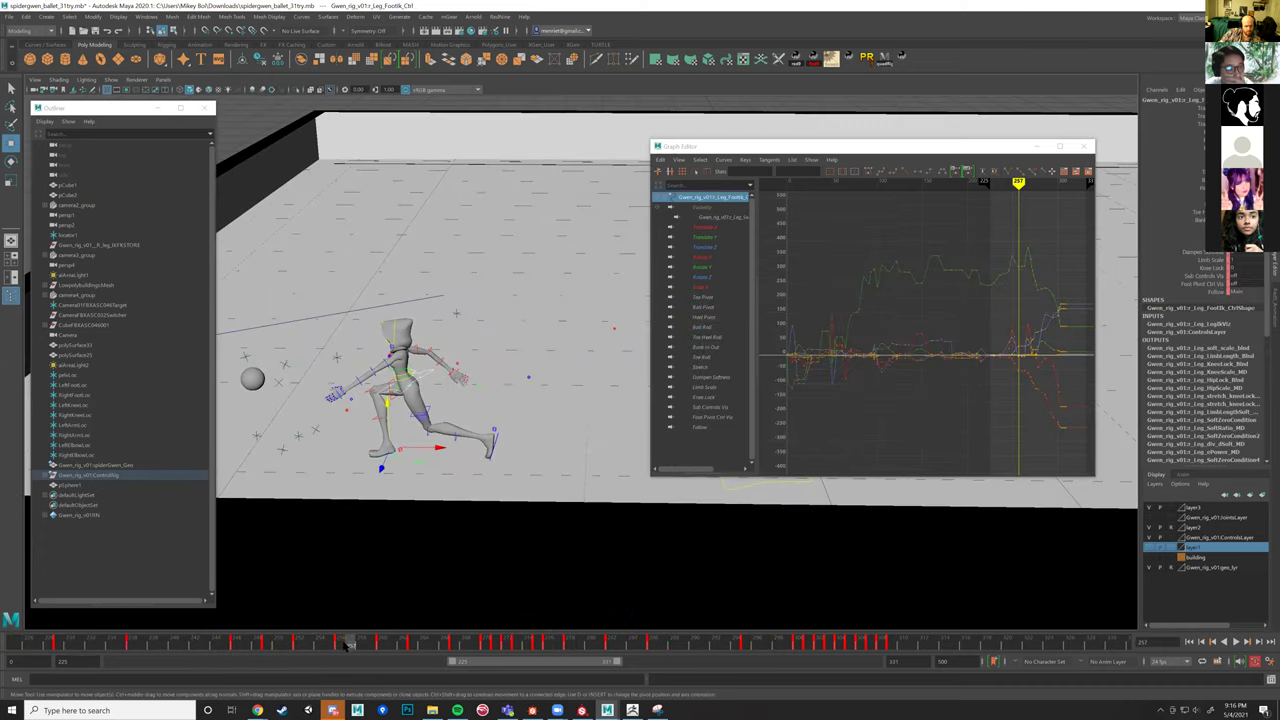
key(alt+v)
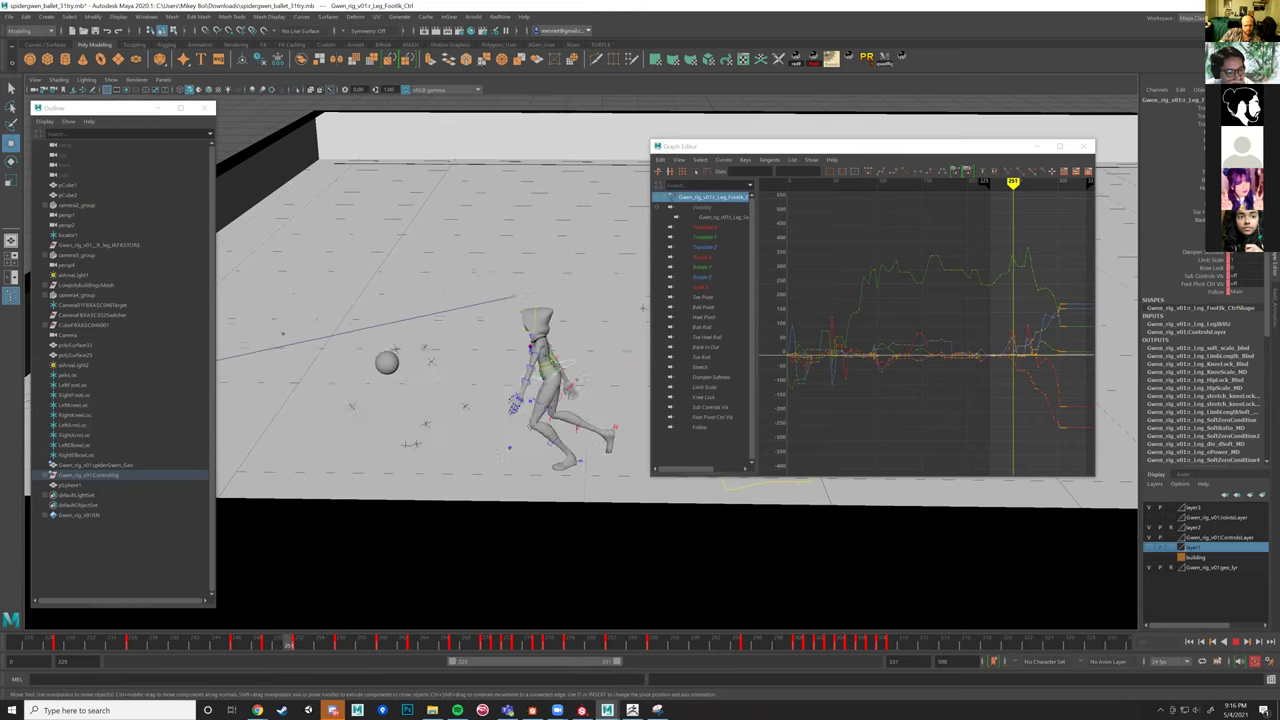
key(alt+v)
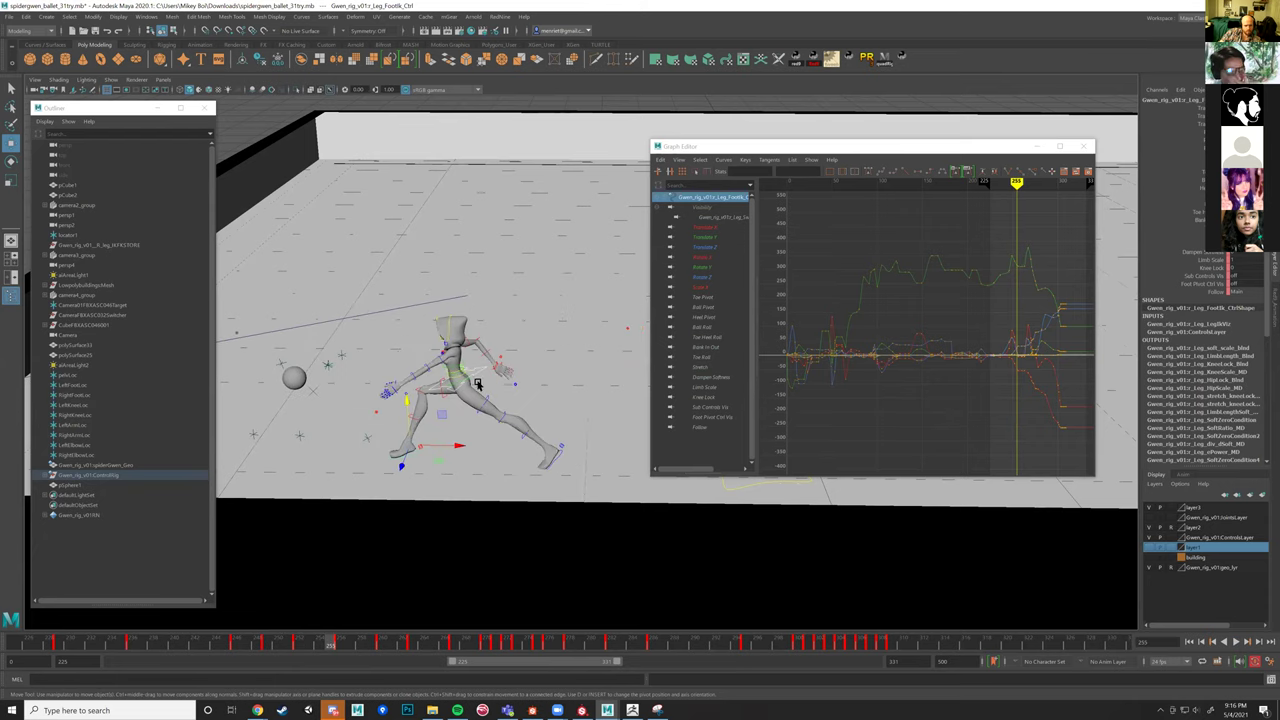
Delete the root control's low Translate Y key just after frame 255.
click(478, 374)
click(703, 216)
key(f)
mouse_move(944, 362)
alt+right_down()
mouse_move(960, 365)
mouse_move(894, 349)
mouse_move(917, 400)
alt+right_up()
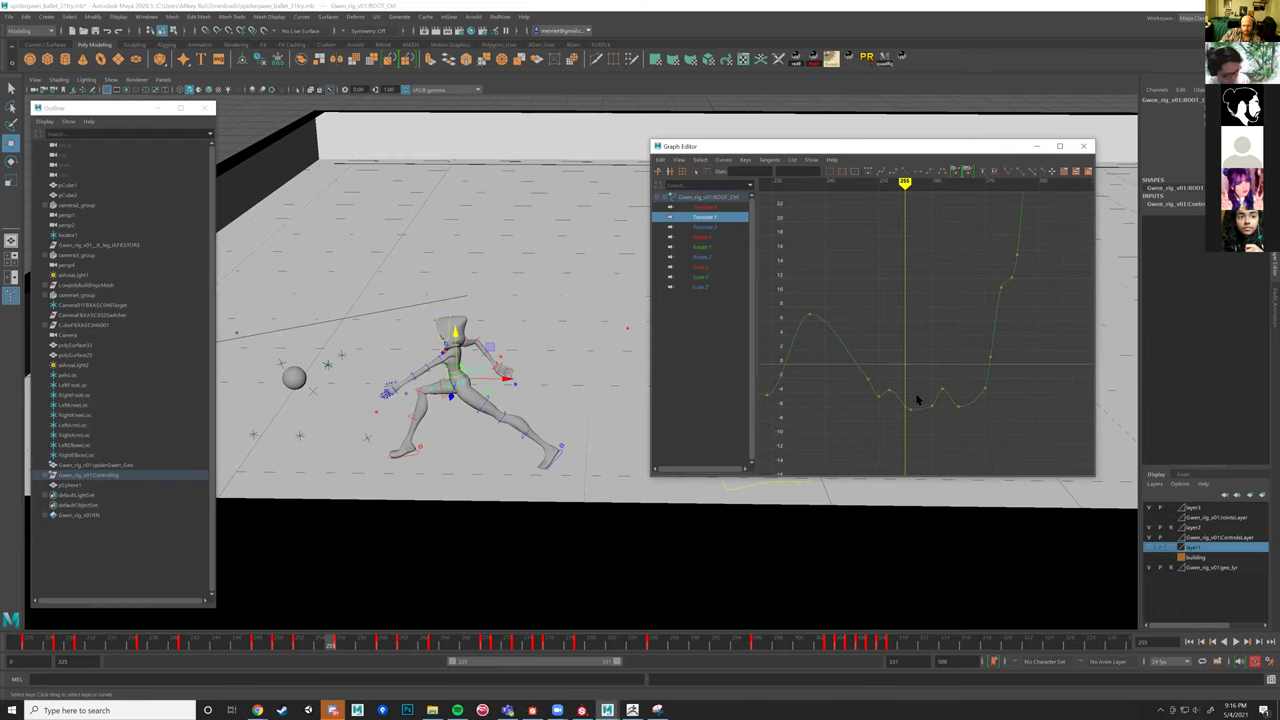
key(Delete)
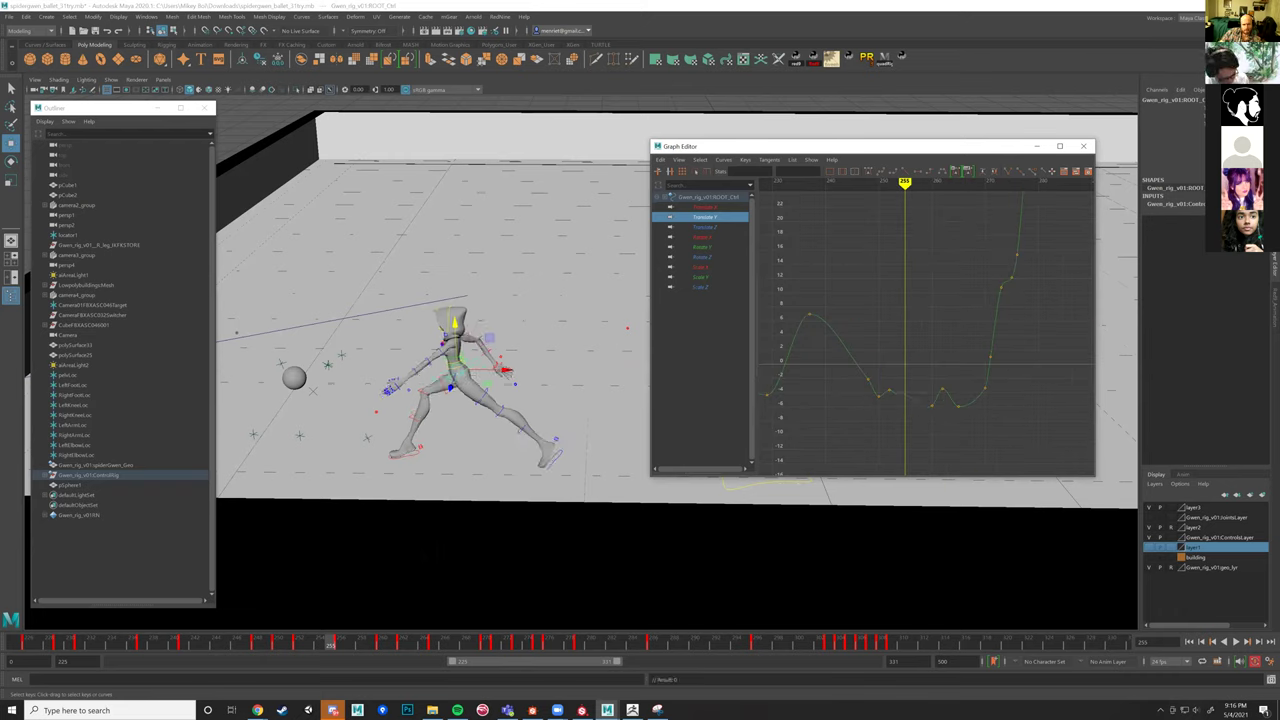
Select the left foot control and examine the push-off poses around frames 261 to 264.
drag(340, 645, 455, 646)
mouse_move(440, 420)
alt+mouse_down()
mouse_move(470, 395)
mouse_move(551, 446)
mouse_move(600, 436)
alt+mouse_up()
mouse_move(440, 645)
mouse_down()
mouse_move(333, 645)
mouse_move(396, 643)
mouse_move(414, 626)
mouse_move(323, 610)
mouse_move(407, 611)
mouse_move(373, 607)
mouse_move(392, 611)
mouse_up()
click(553, 418)
click(557, 420)
key(alt+v)
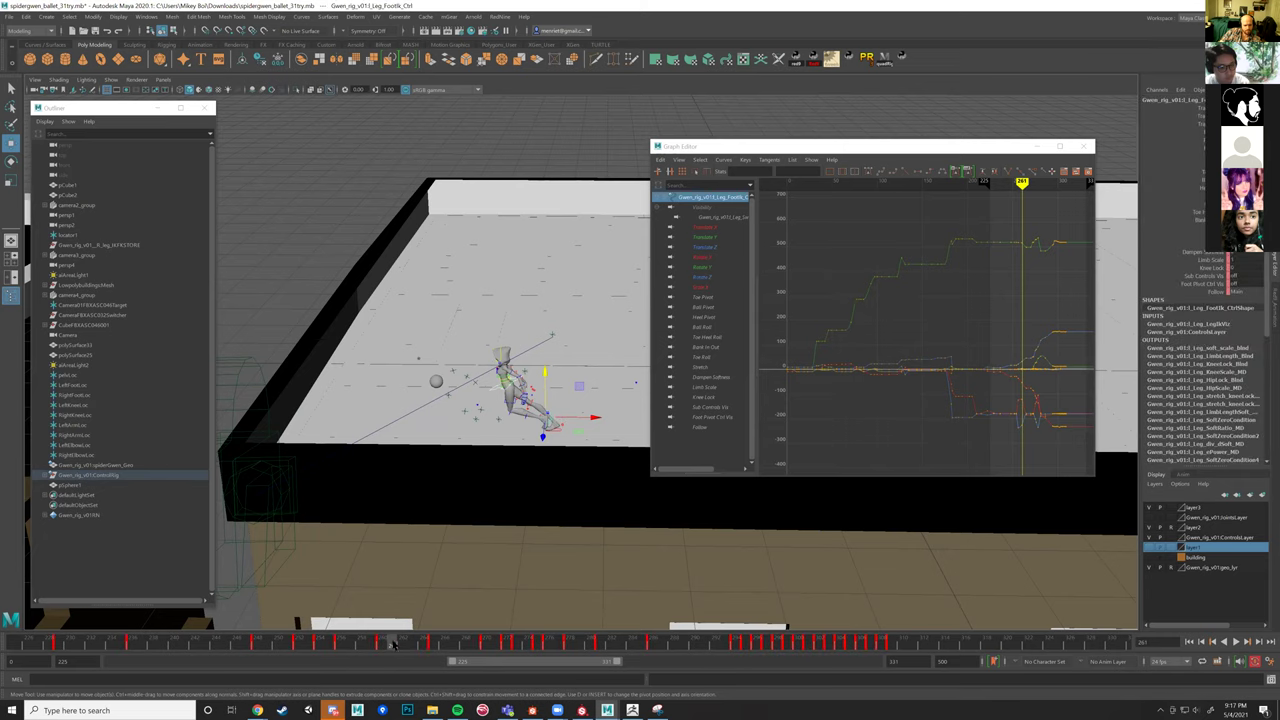
mouse_move(510, 642)
mouse_down()
mouse_move(385, 638)
mouse_move(424, 638)
mouse_up()
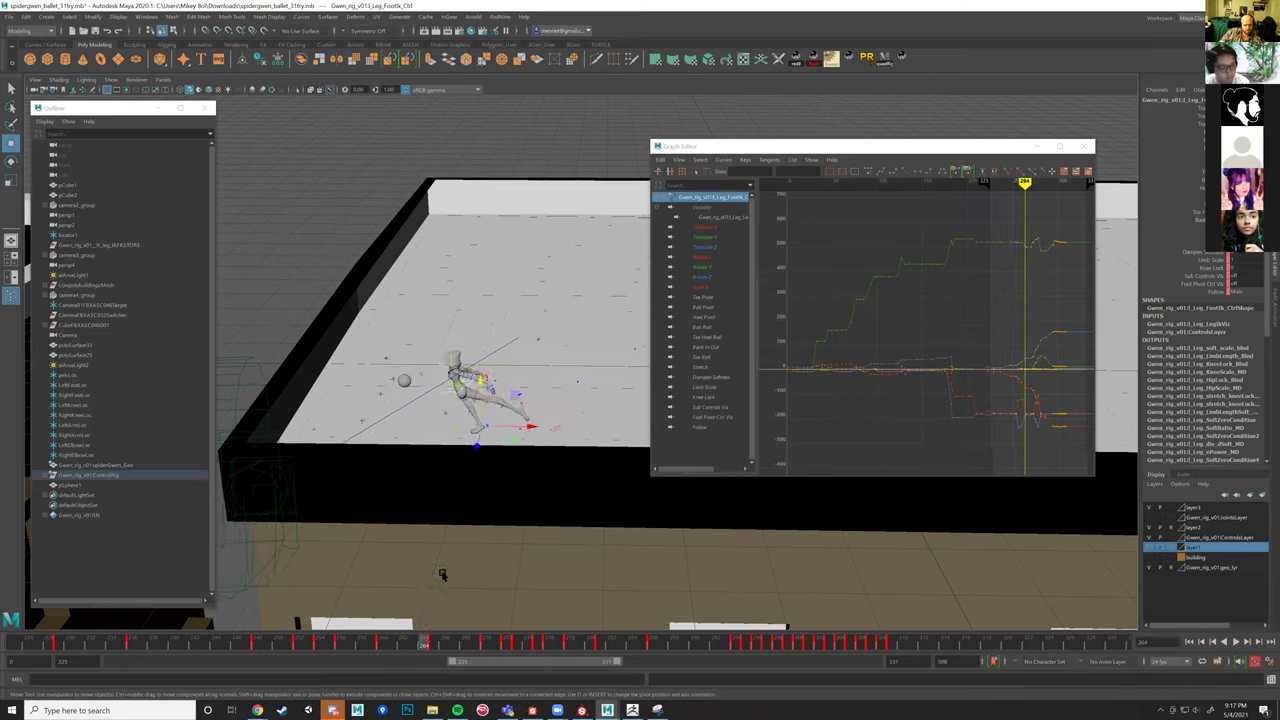
Isolate the root control's Translate Y curve and raise the root at frame 267 to about 6.
click(445, 393)
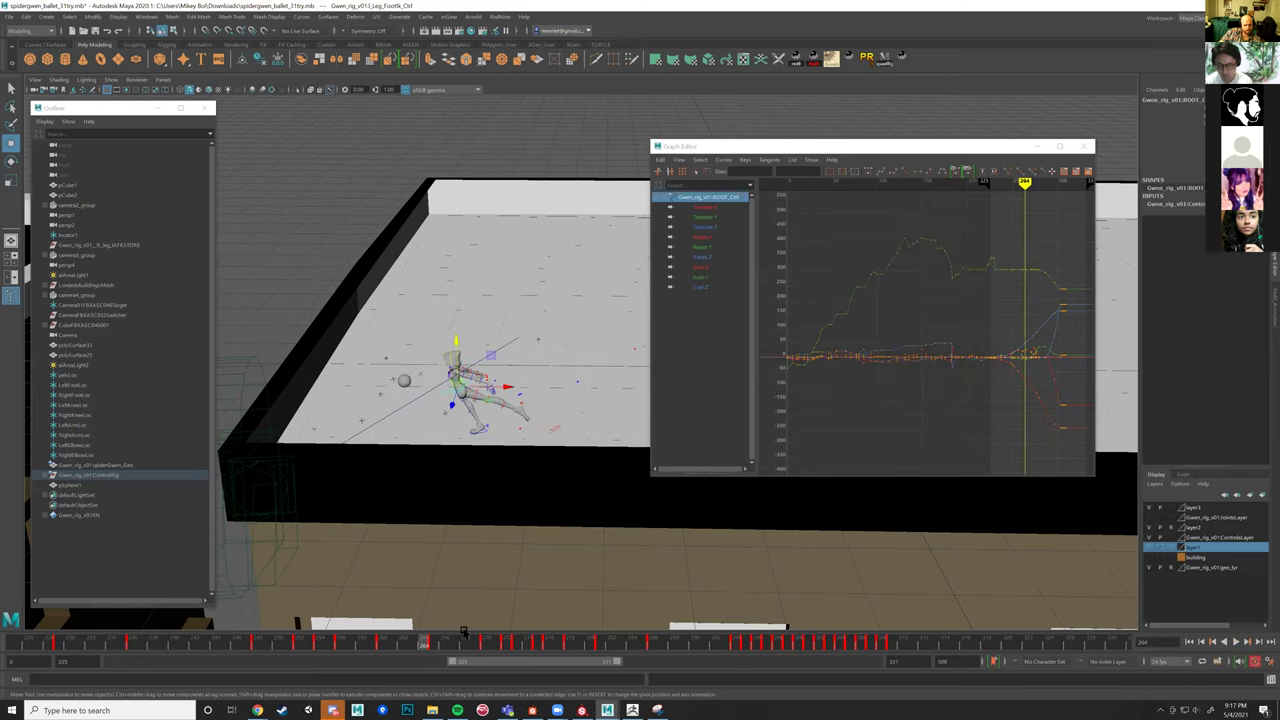
drag(424, 648, 435, 646)
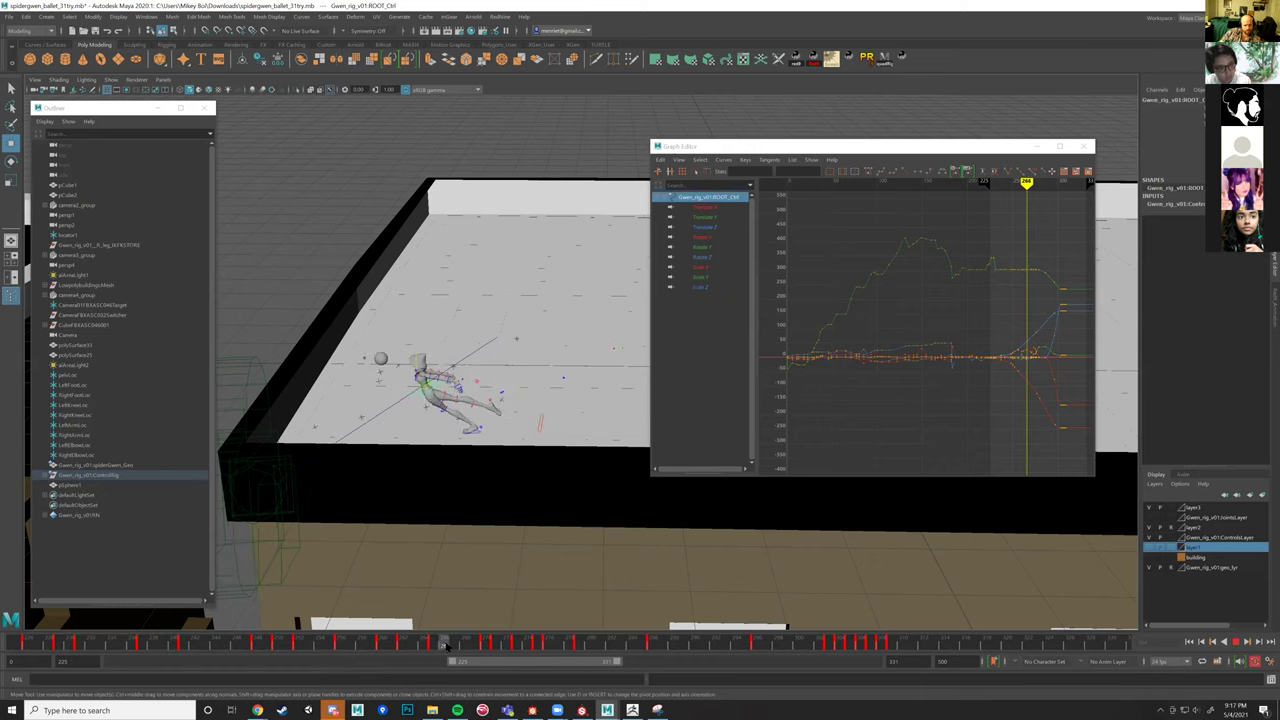
click(706, 217)
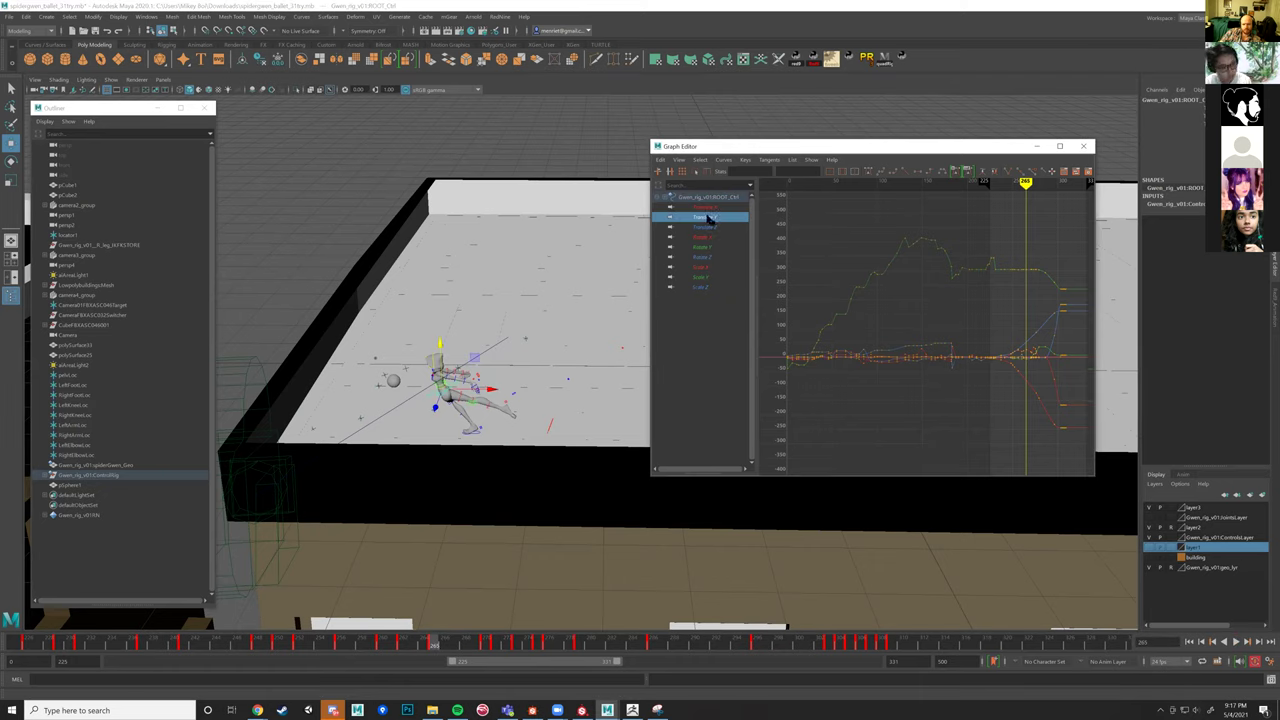
key(f)
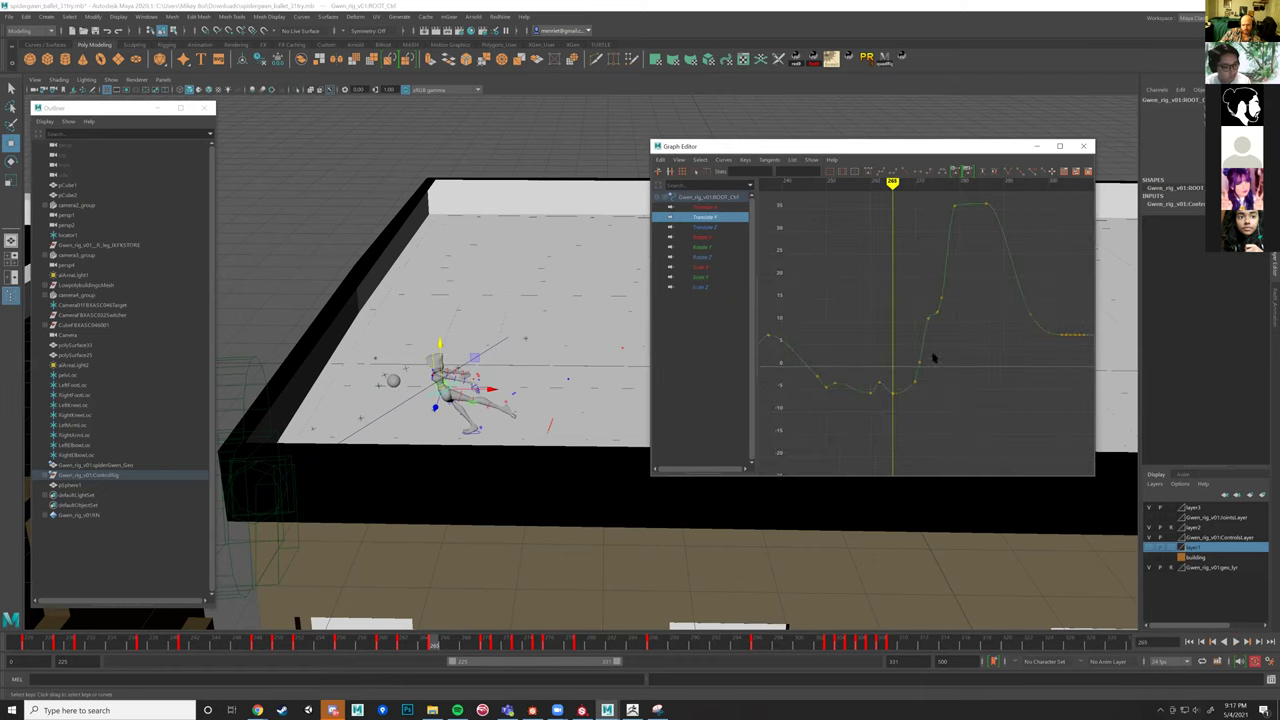
mouse_move(437, 646)
mouse_down()
mouse_move(478, 645)
mouse_move(428, 647)
mouse_move(455, 646)
mouse_up()
key(e)
drag(405, 322, 410, 298)
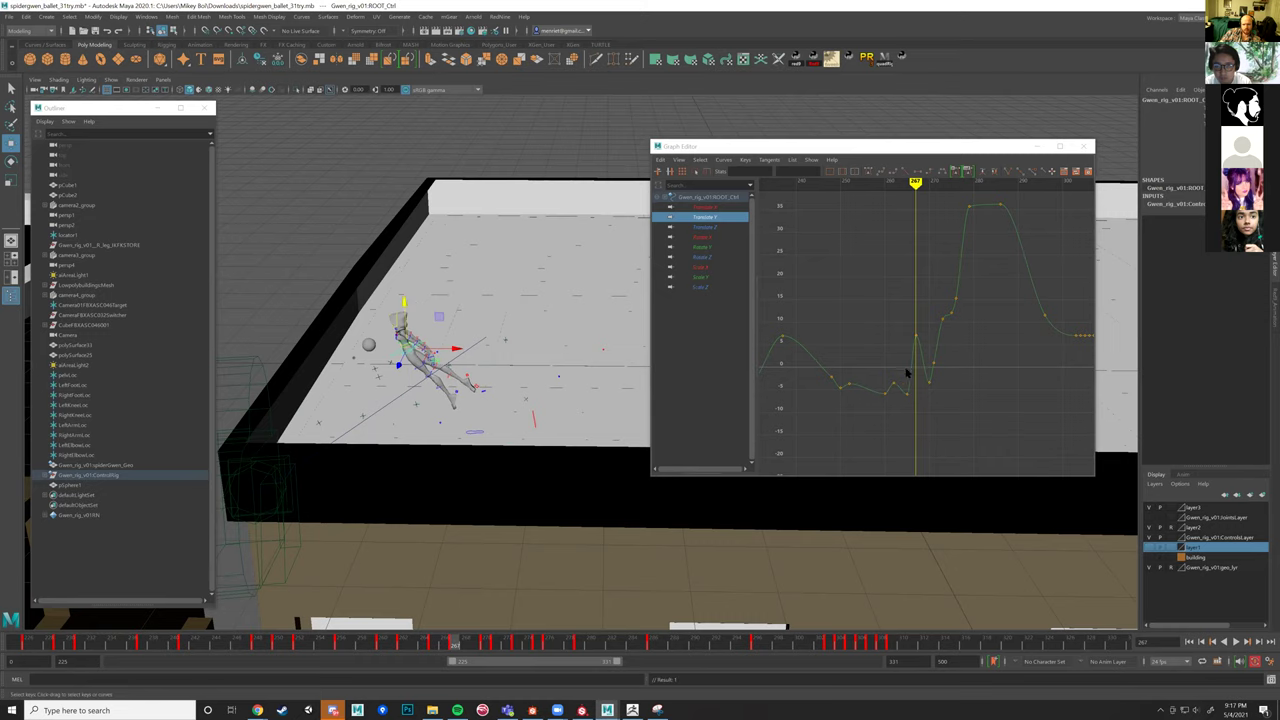
Delete the root control's Translate Y keys at frames 270 and 271.
drag(915, 348, 954, 403)
alt+drag(531, 320, 590, 315)
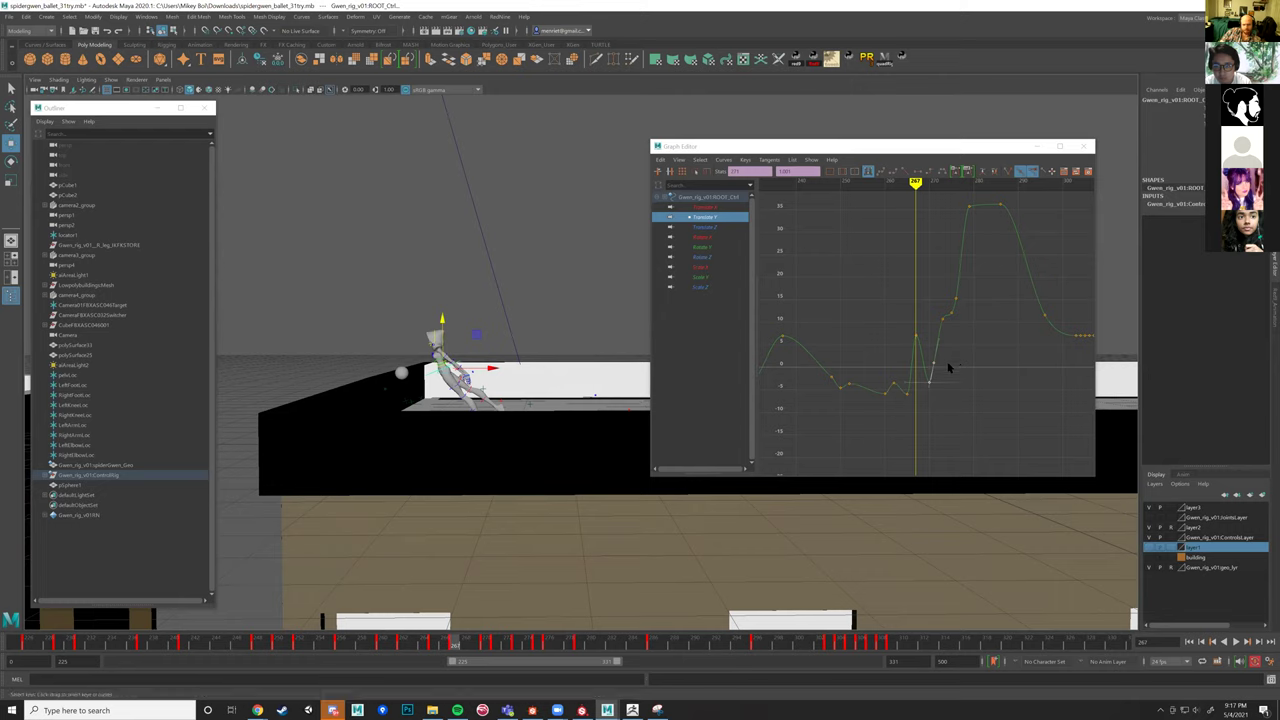
key(Delete)
Raise the root control at frame 270 to a Translate Y of about 15 and return to frame 267.
mouse_move(455, 643)
mouse_down()
mouse_move(497, 646)
mouse_move(486, 647)
mouse_up()
key(e)
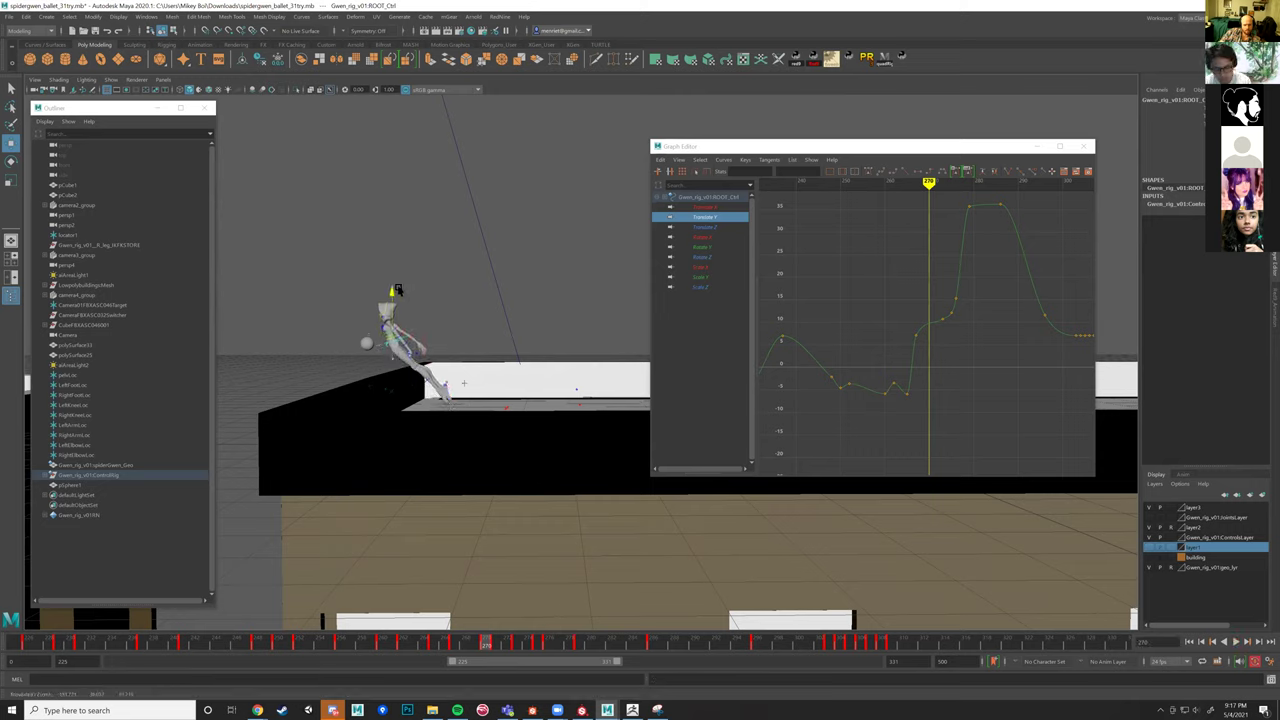
mouse_move(487, 645)
mouse_down()
mouse_move(380, 635)
mouse_move(400, 624)
mouse_move(577, 631)
mouse_move(455, 627)
mouse_up()
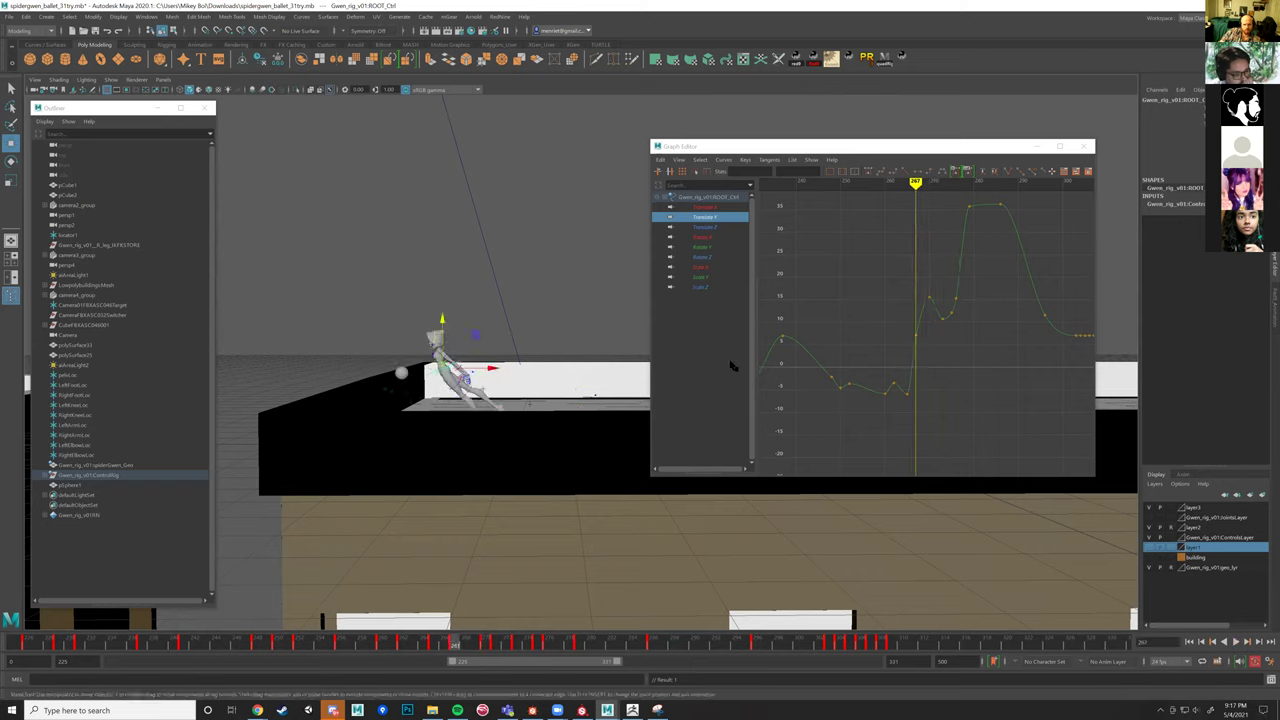
Display the root control's Translate X and Translate Z curves together and play the animation to check the jump.
click(710, 227)
ctrl+click(705, 207)
key(f)
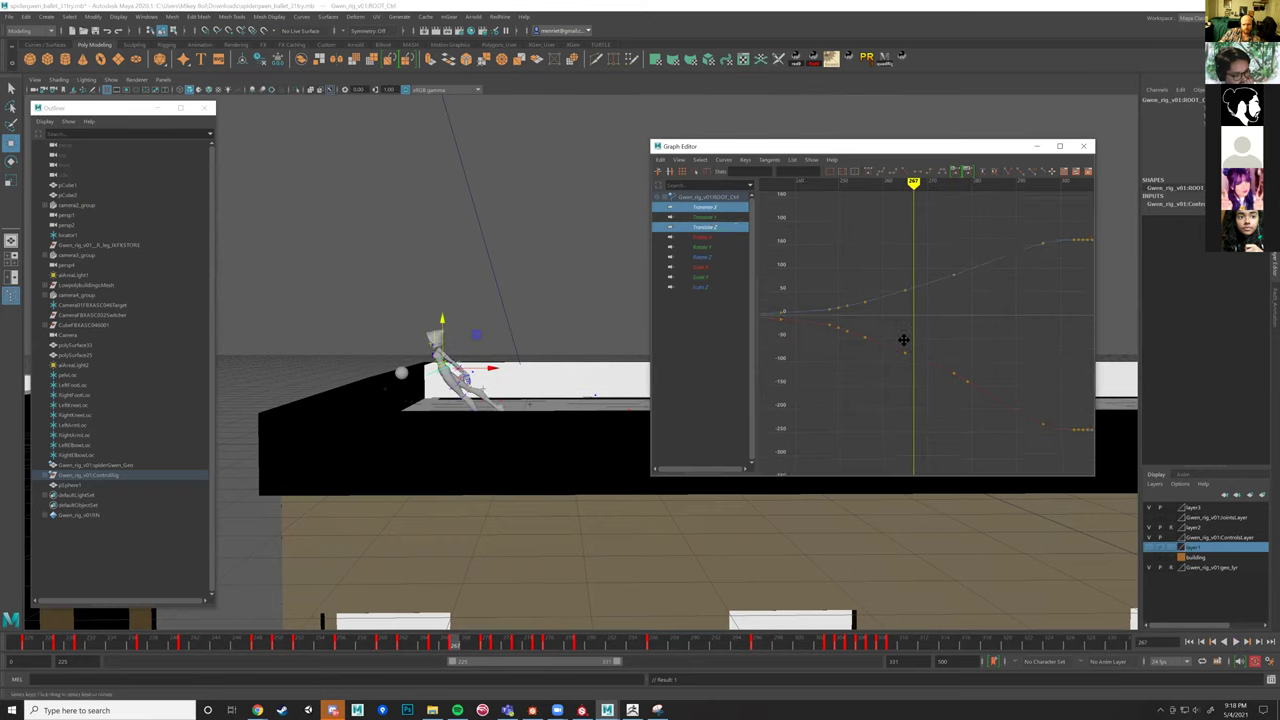
key(a)
key(alt+v)
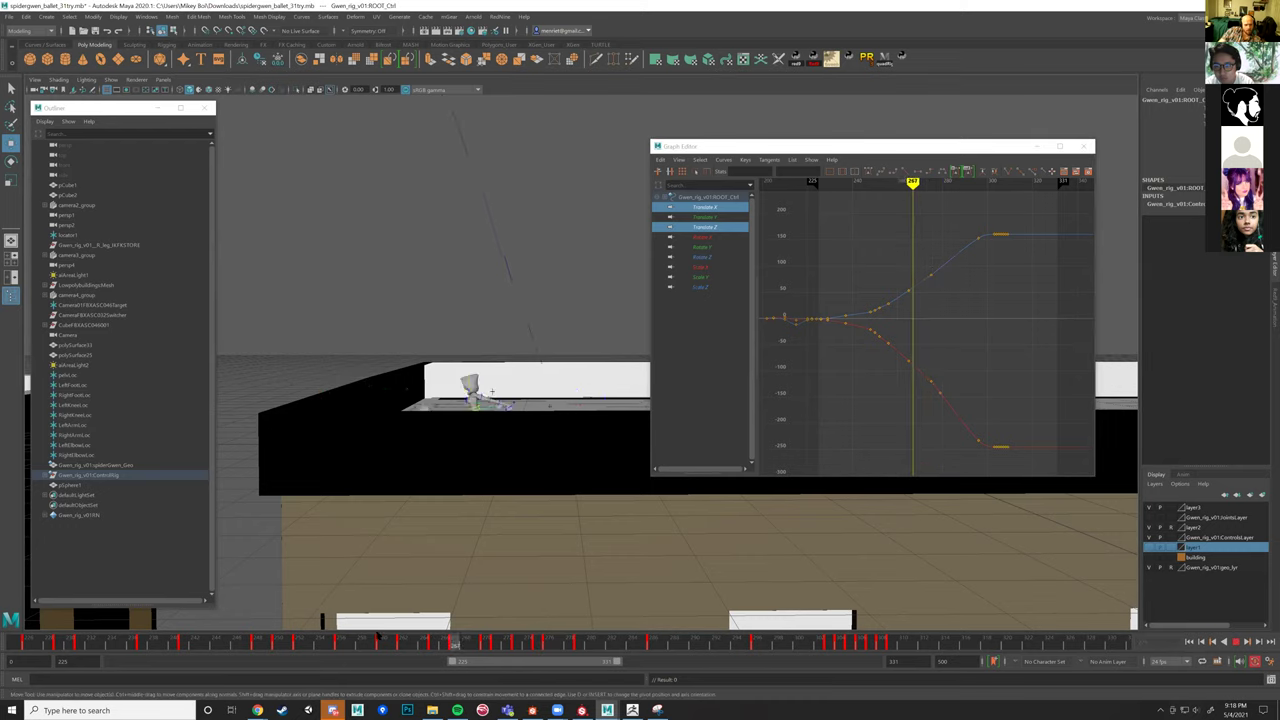
click(1237, 643)
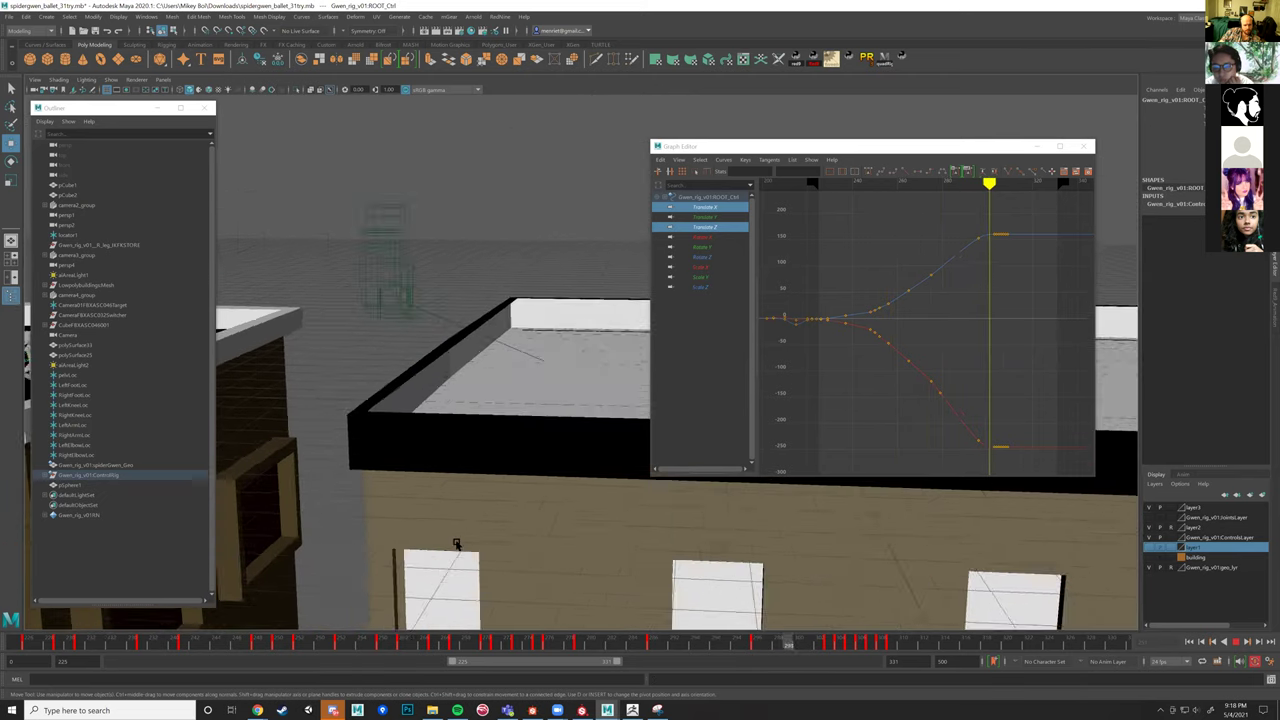
Switch to the four-view layout, show front_cam_moving in the side view's panel, and review the jump in playback.
key(space)
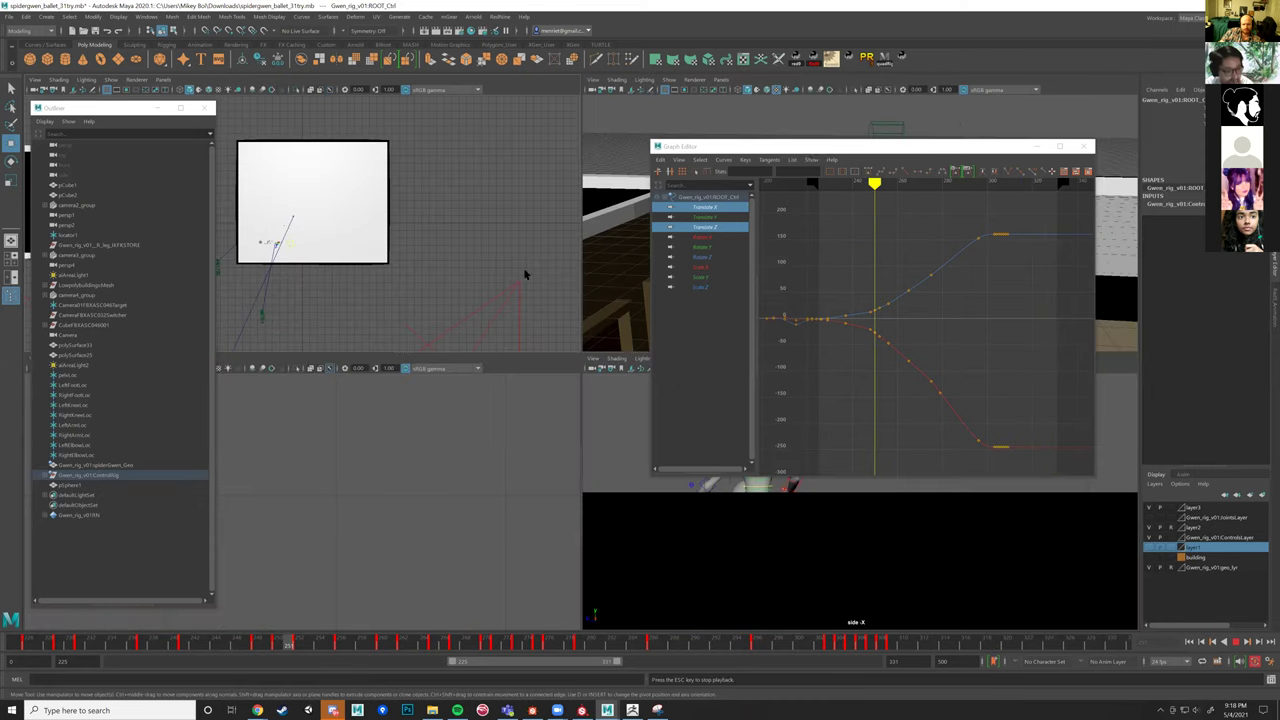
drag(870, 146, 304, 108)
click(720, 358)
mouse_move(775, 369)
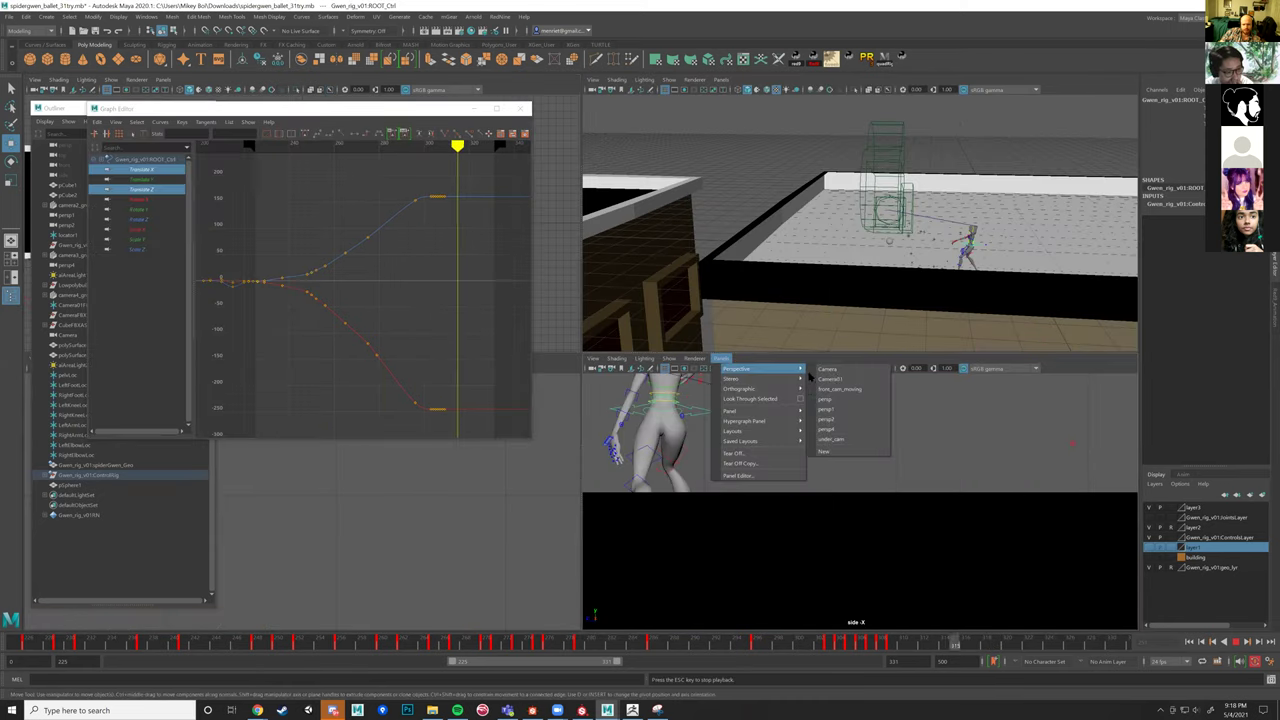
click(851, 390)
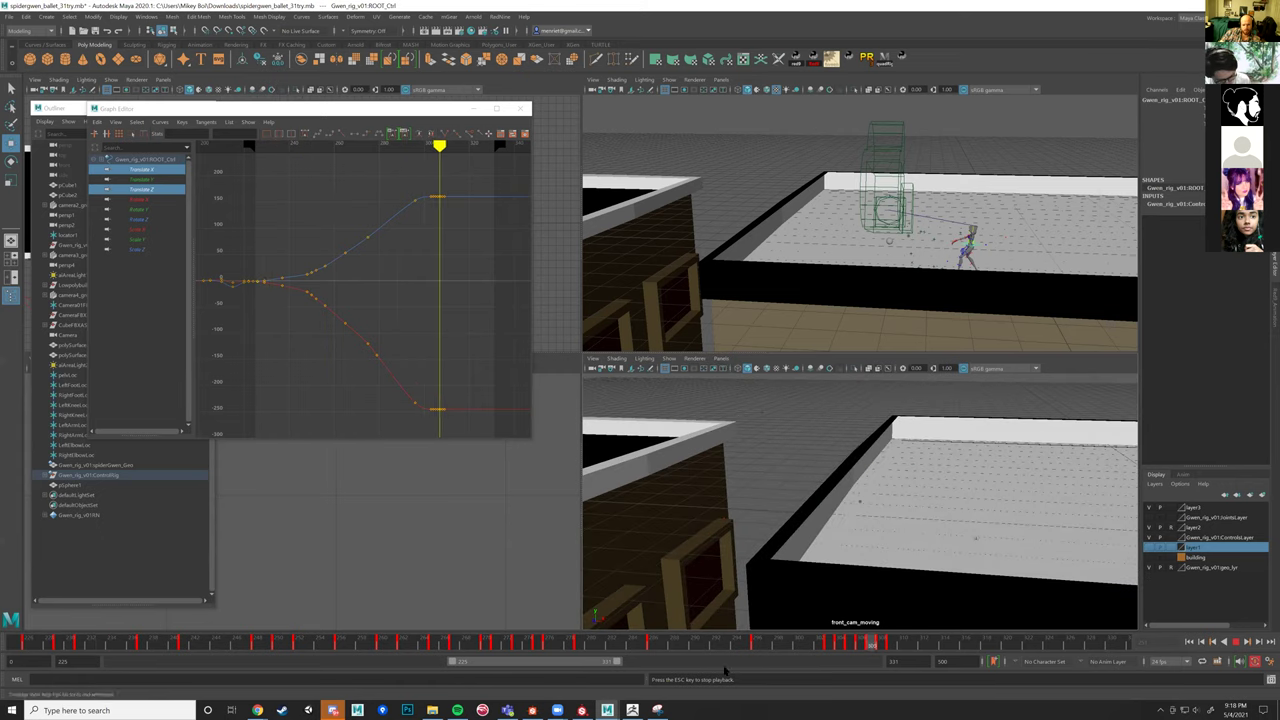
mouse_move(658, 643)
mouse_down()
mouse_move(318, 588)
mouse_move(466, 576)
mouse_move(306, 571)
mouse_move(428, 563)
mouse_up()
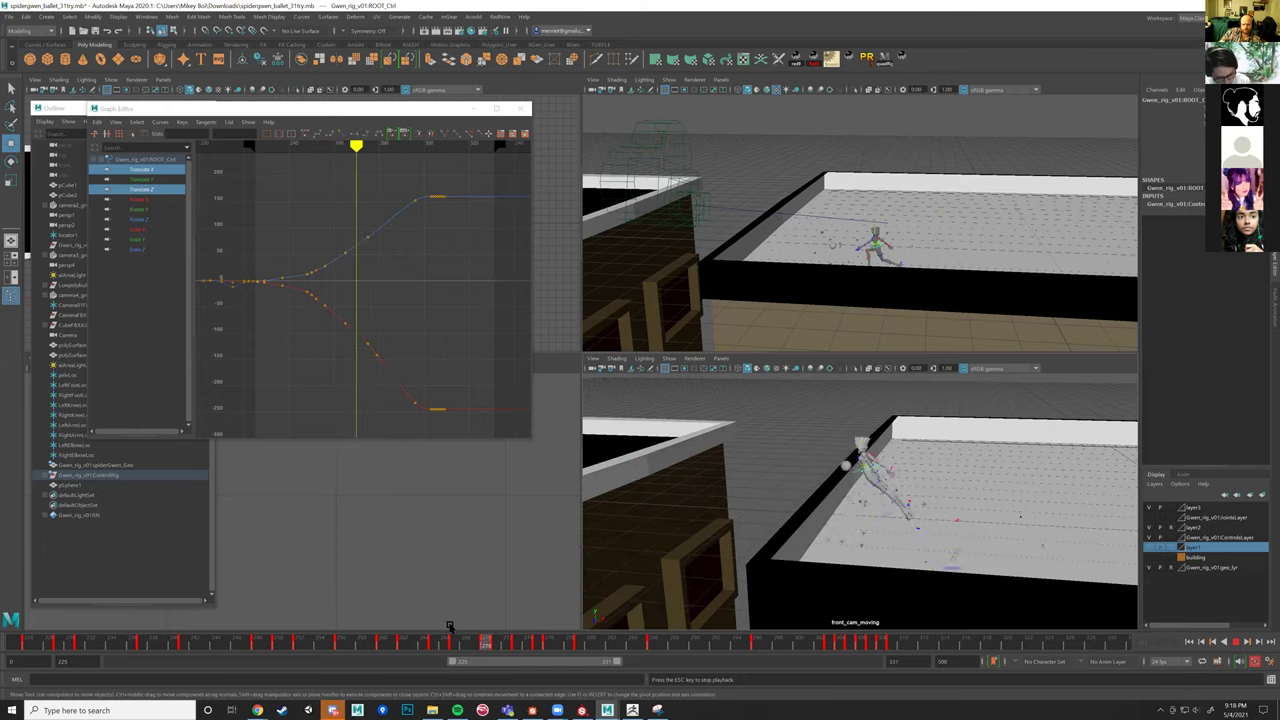
key(Escape)
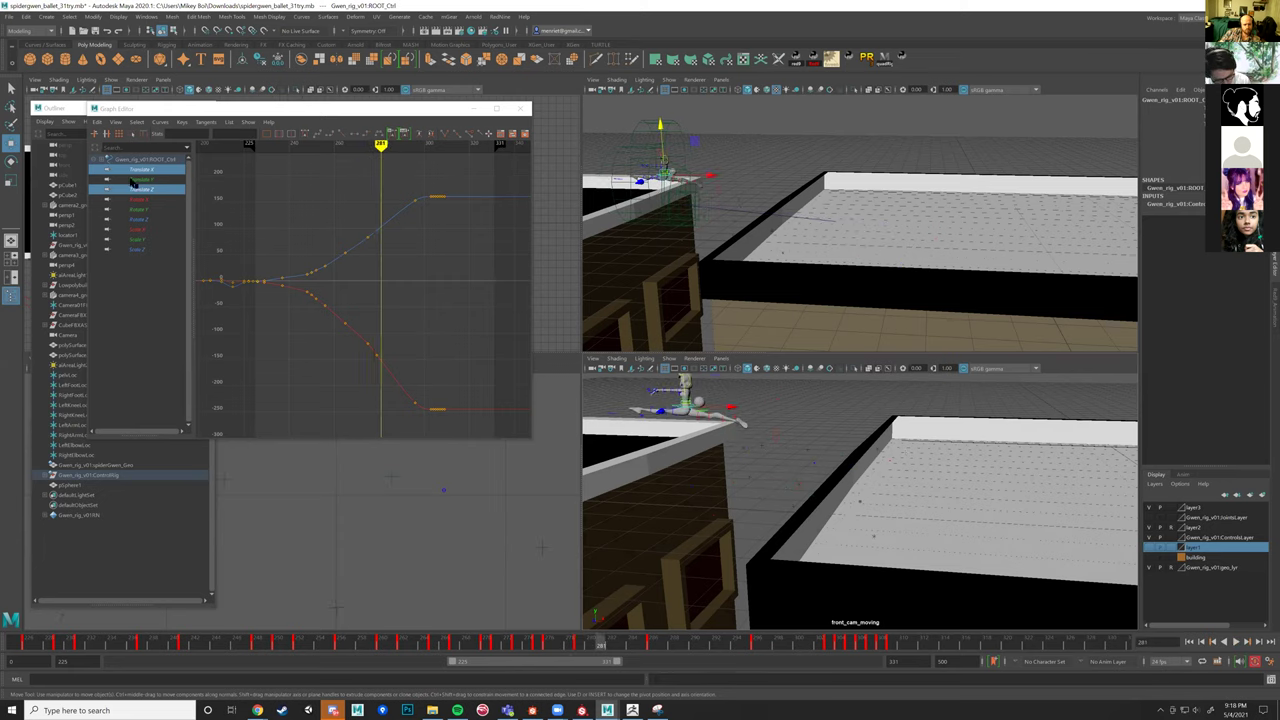
Delete the root control's Translate Y key at frame 273 and play the animation to check the smoothed curve.
click(133, 181)
mouse_move(355, 305)
alt+right_down()
mouse_move(391, 311)
mouse_move(366, 311)
alt+right_up()
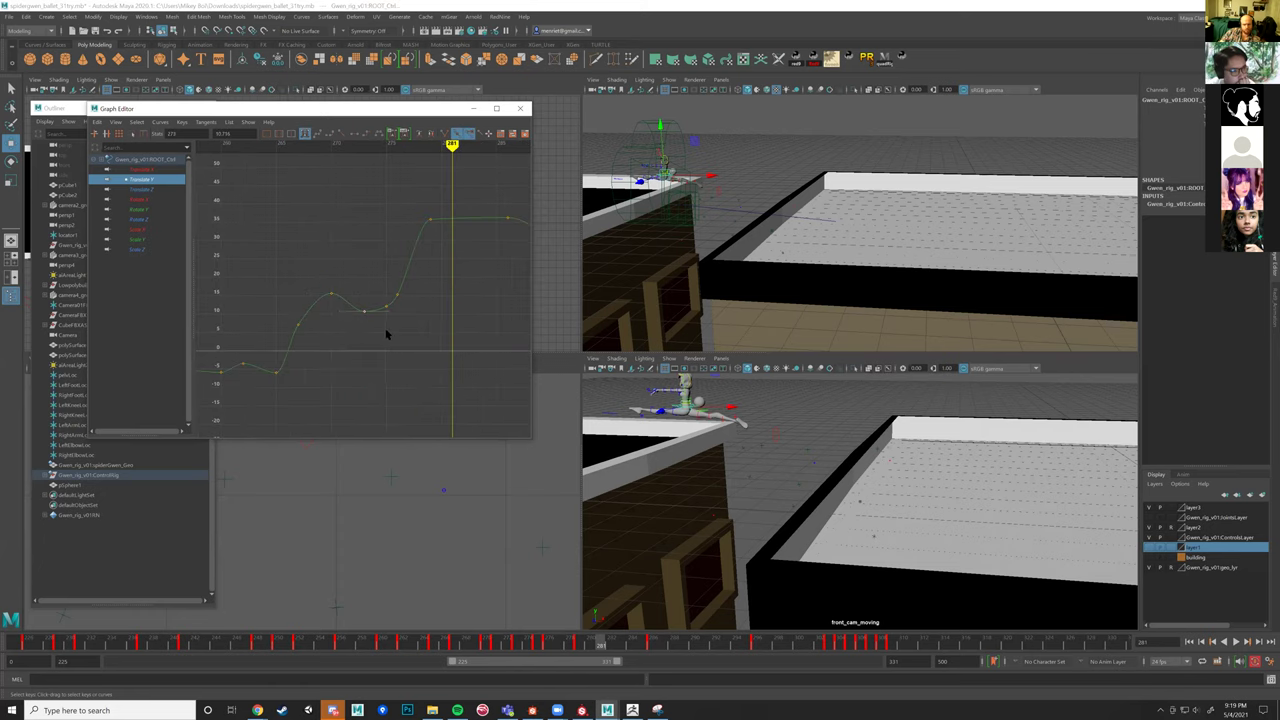
key(Delete)
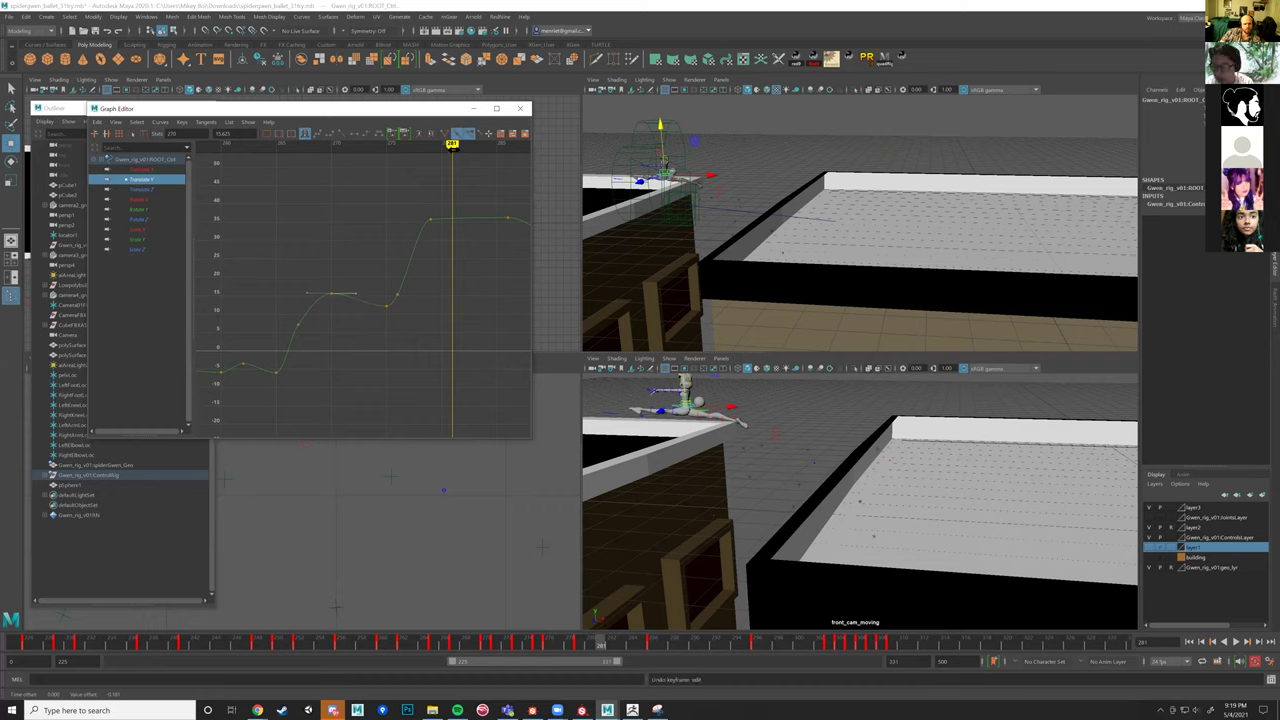
key(alt+v)
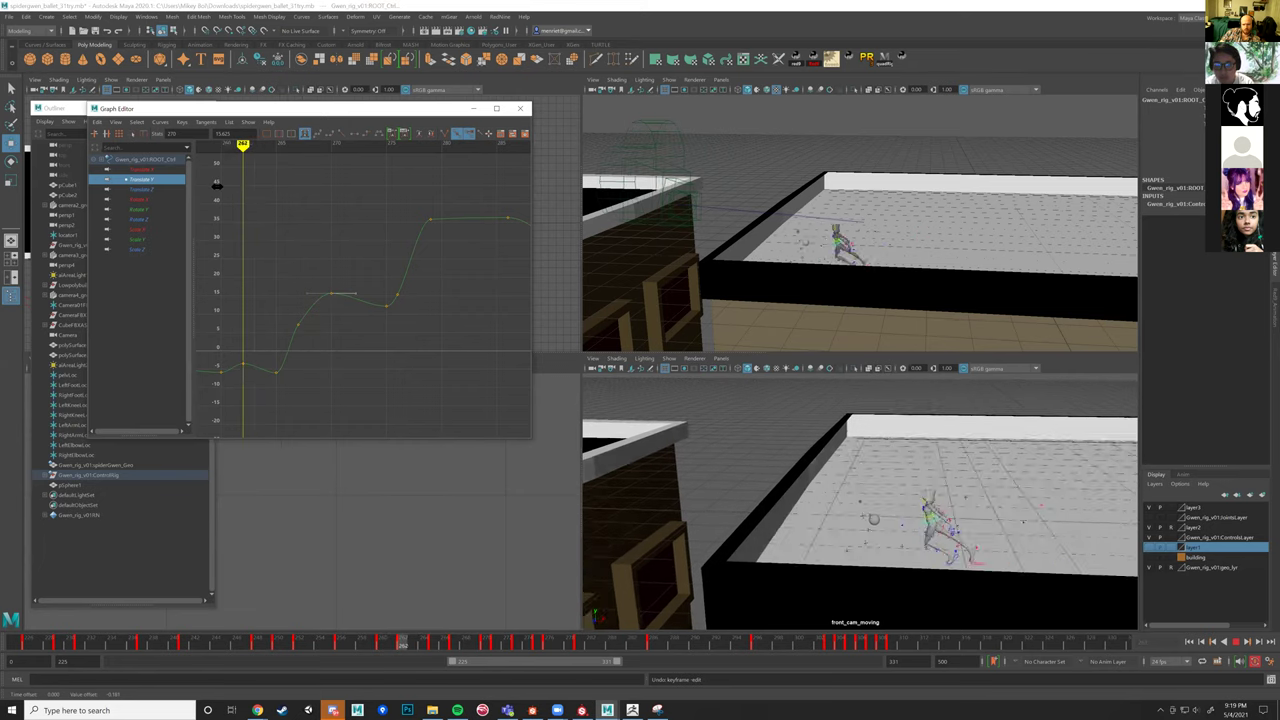
key(Escape)
Lower the root control's Translate Y key at frame 265 slightly, to about -8, and step through the neighbouring frames.
drag(242, 145, 276, 145)
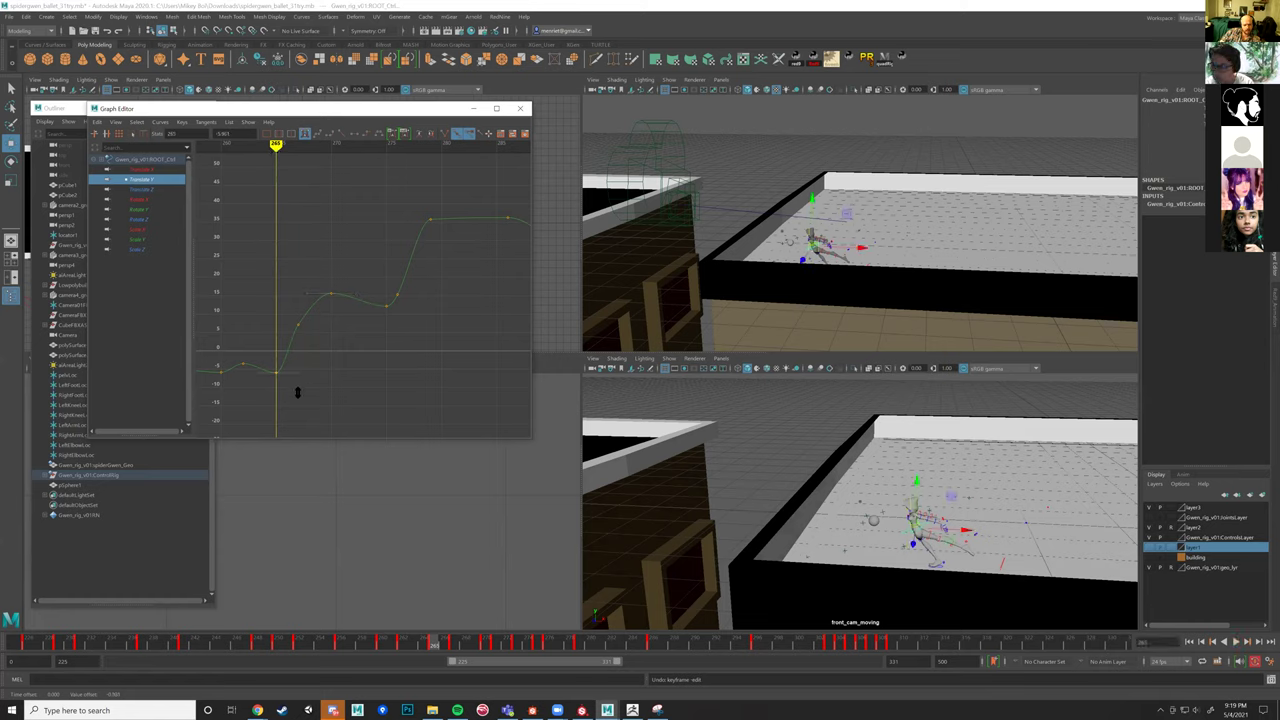
middle_drag(297, 395, 297, 397)
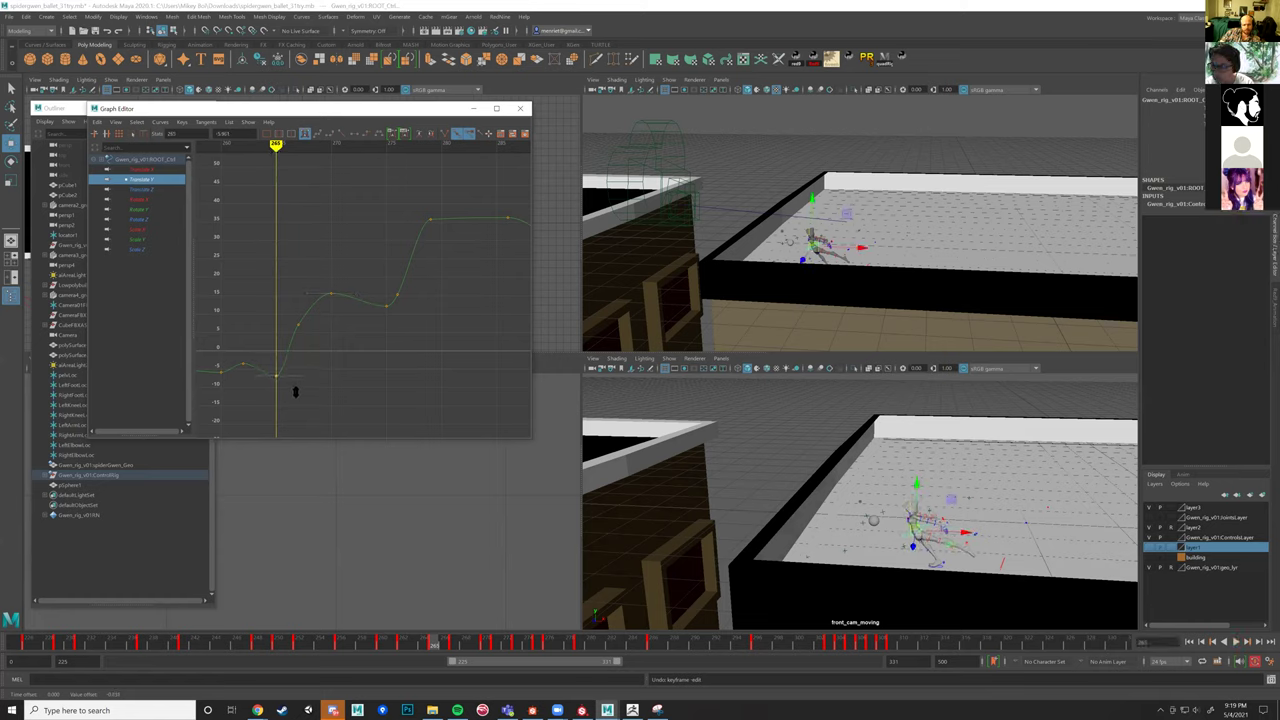
key(period)
key(comma)
key(comma)
Move the left foot IK control forward in the running direction at frame 265 and frame the character's legs.
click(944, 566)
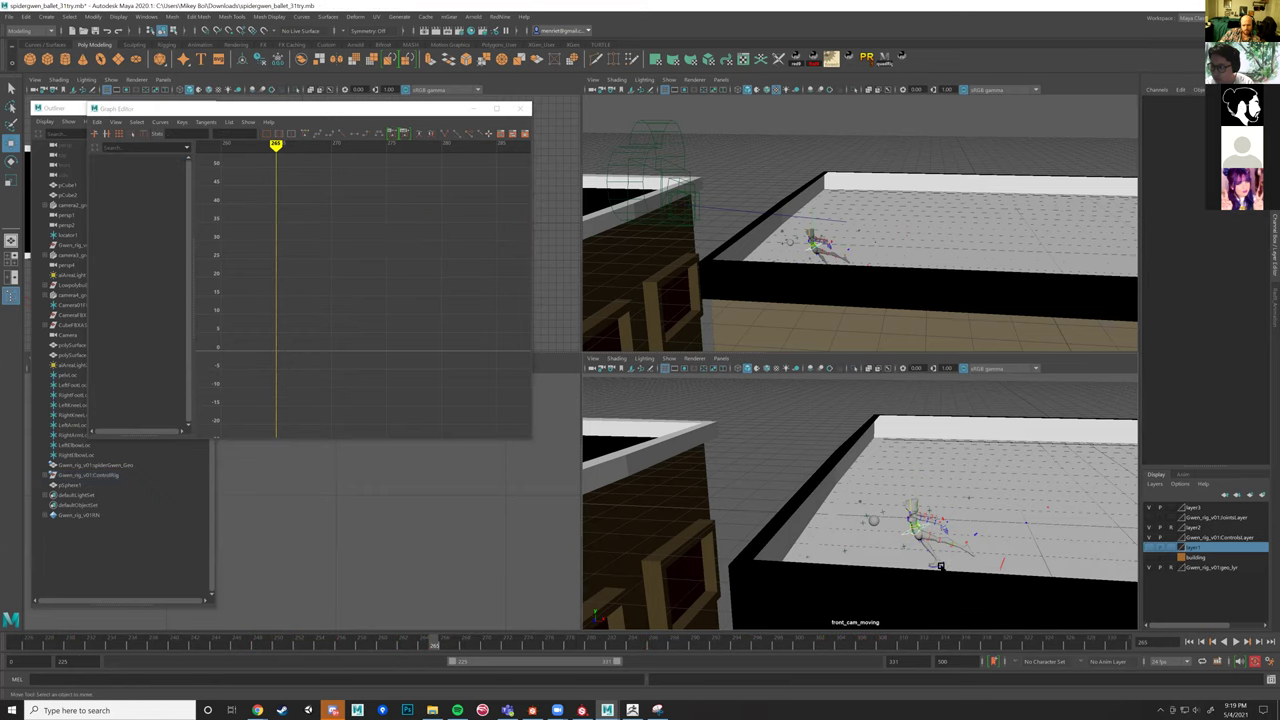
click(940, 566)
drag(980, 564, 959, 562)
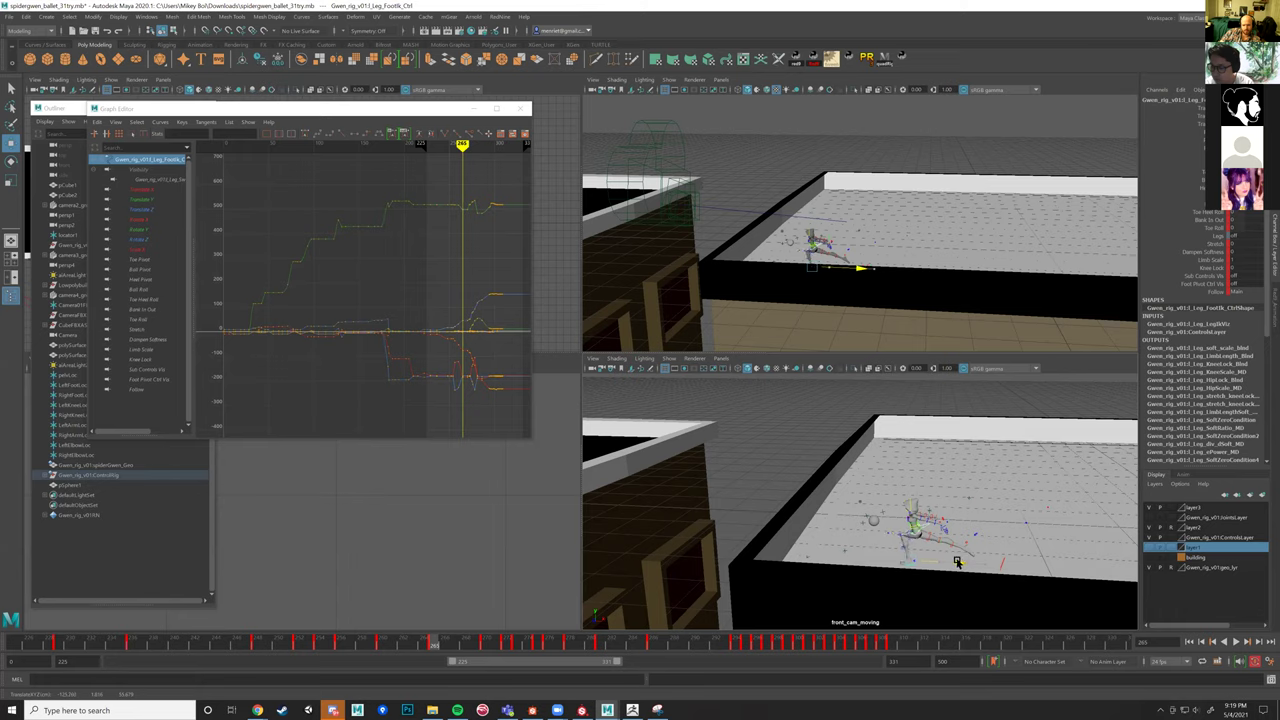
key(f)
mouse_move(843, 227)
alt+right_down()
mouse_move(767, 214)
mouse_move(821, 235)
alt+right_up()
Rotate and reposition the right foot IK control at frame 265 so the trailing foot extends behind the body.
drag(816, 216, 760, 252)
click(817, 180)
click(1012, 286)
key(e)
scroll(766, 261, up, 4)
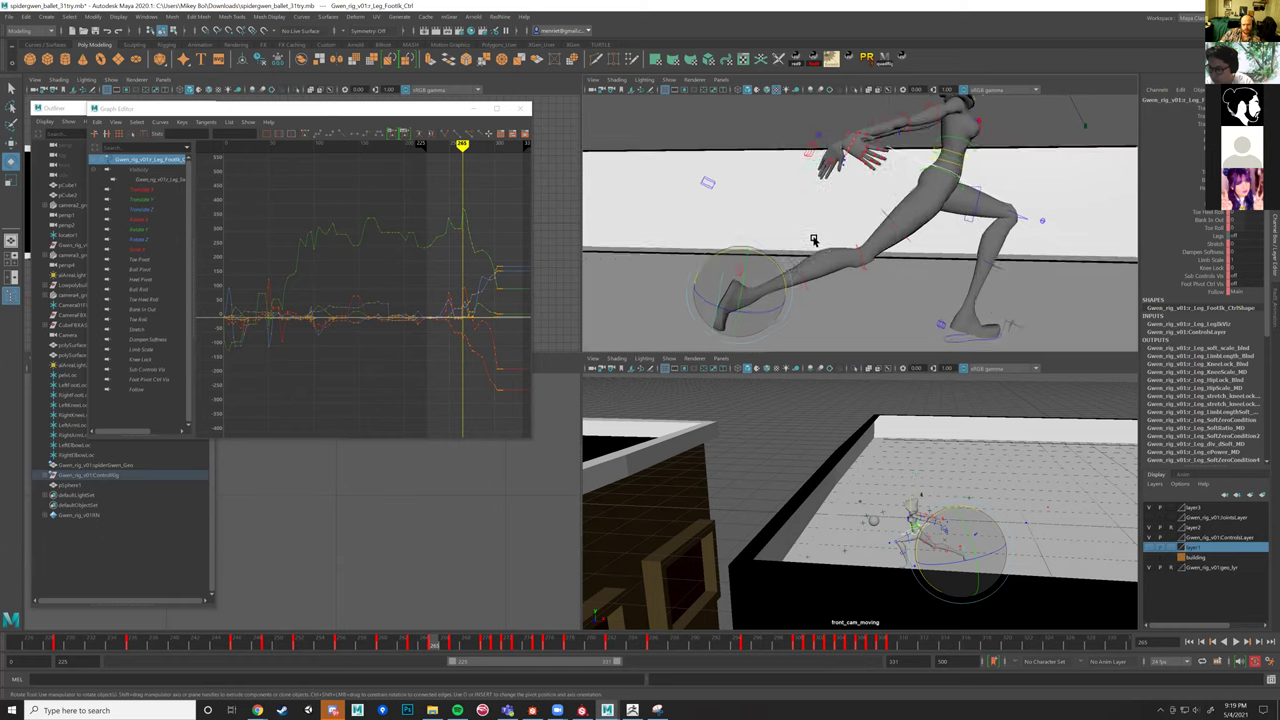
key(w)
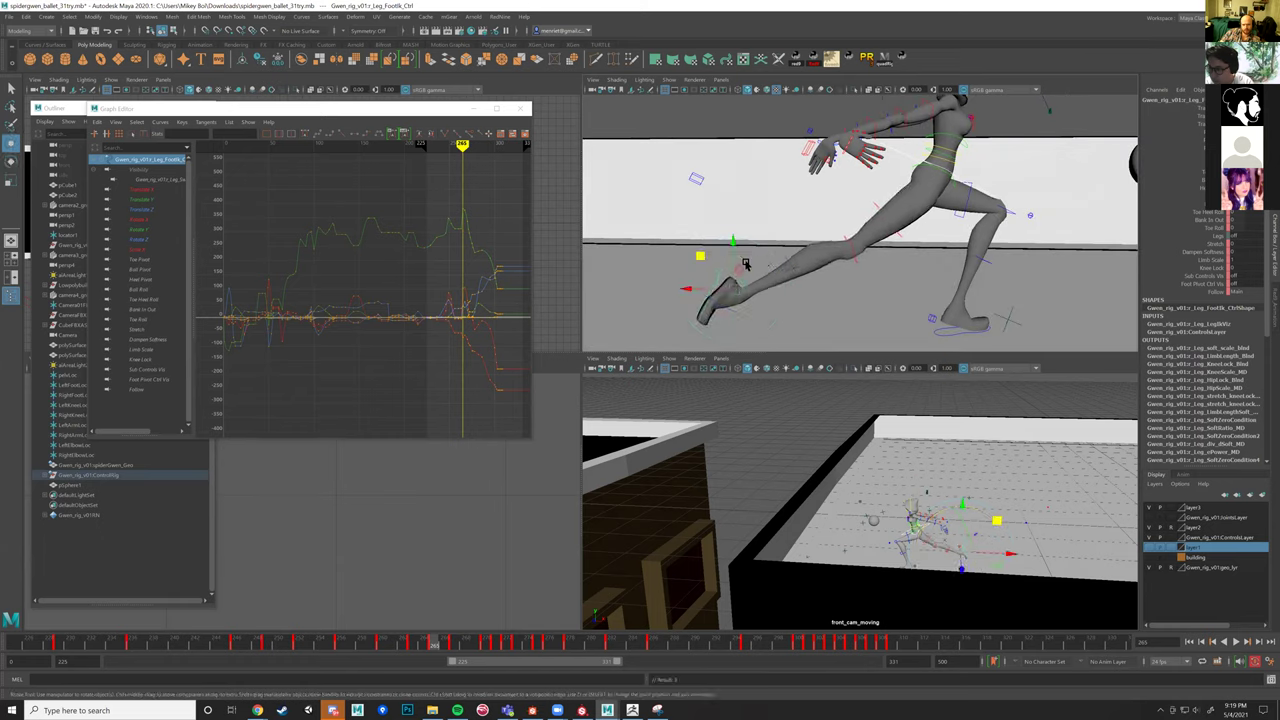
click(701, 256)
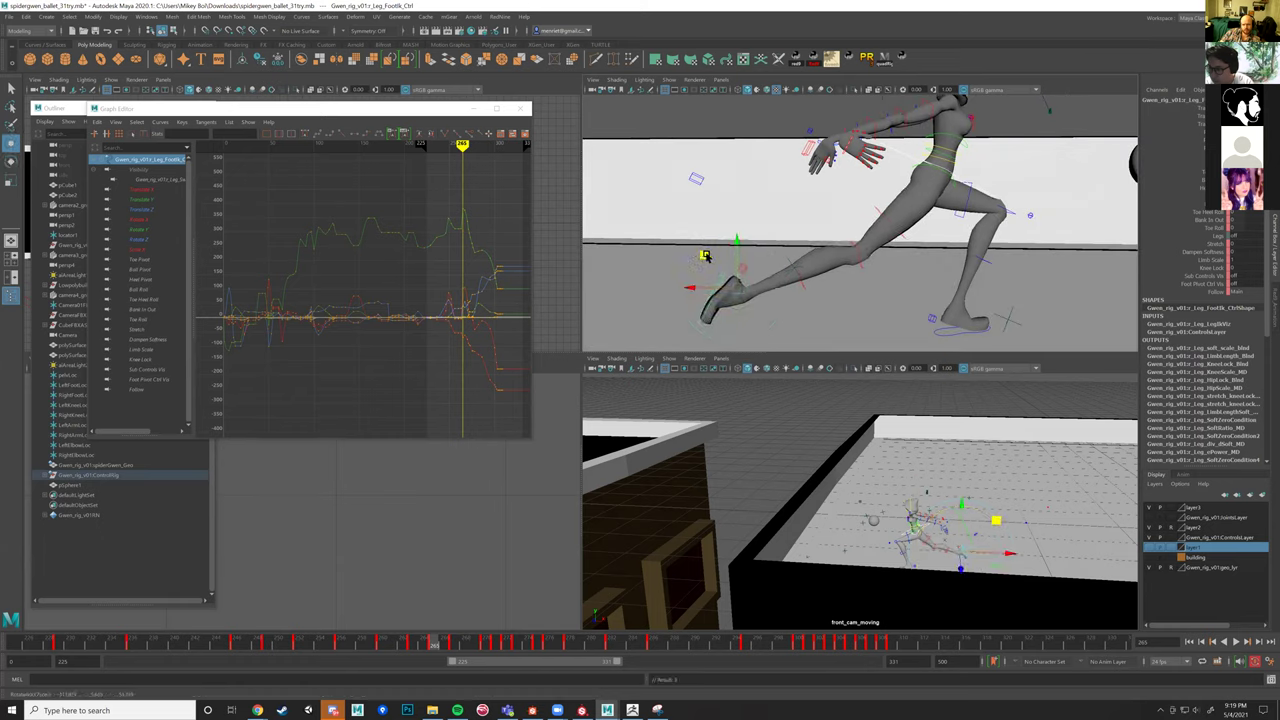
Reposition the right wrist IK control beside the hip at frame 265 and rotate the hand.
alt+drag(860, 216, 872, 130)
click(817, 180)
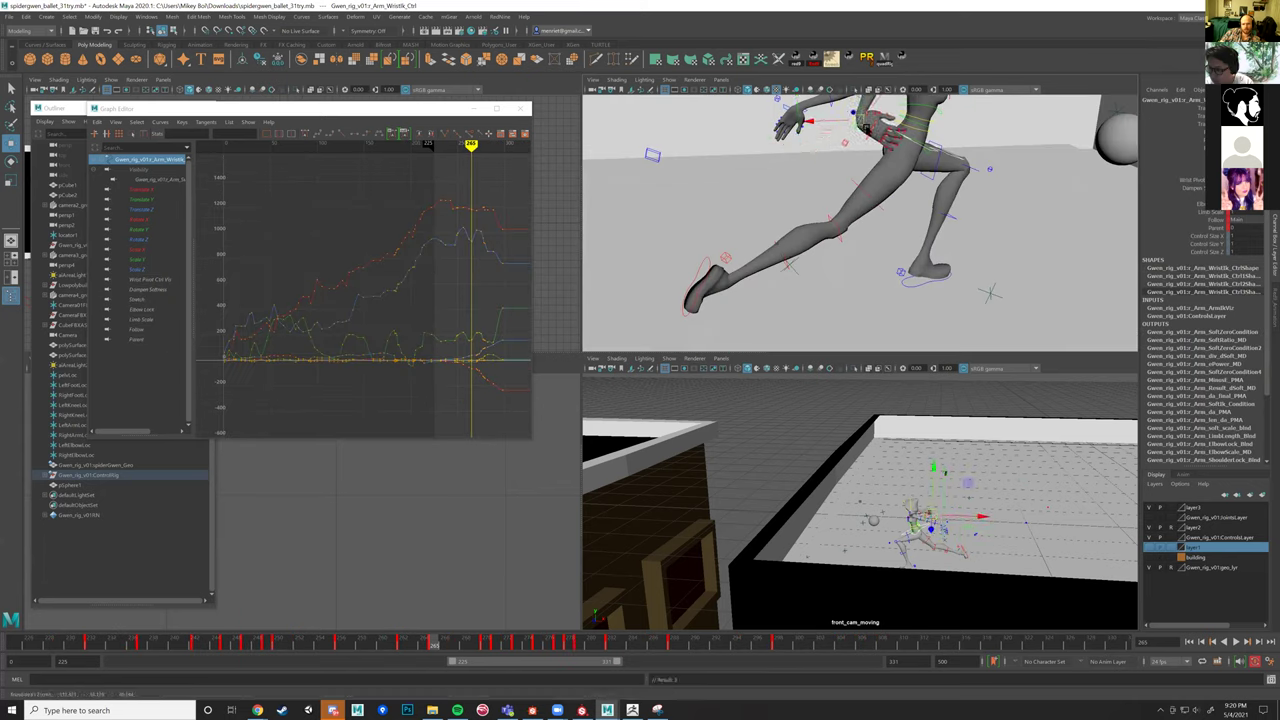
key(e)
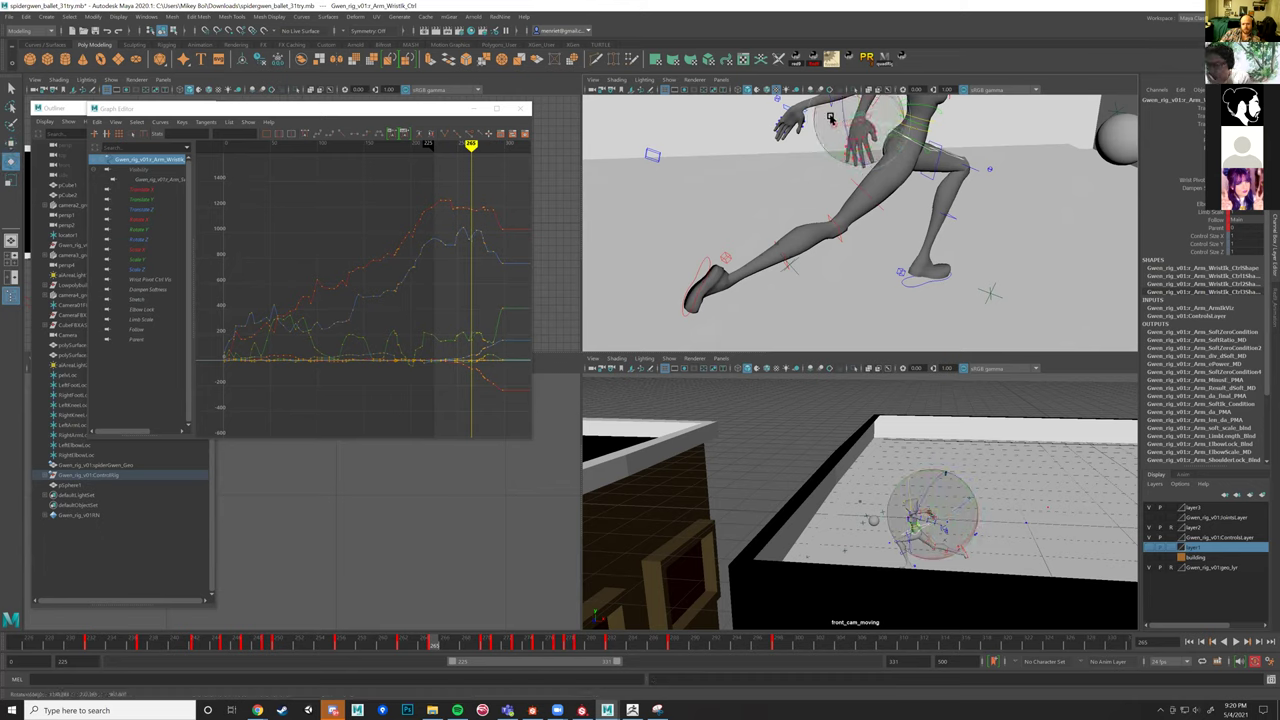
Rotate the left wrist IK control and move it closer to the body at frame 265, and refine the right hand's rotation.
alt+drag(837, 112, 990, 222)
click(994, 224)
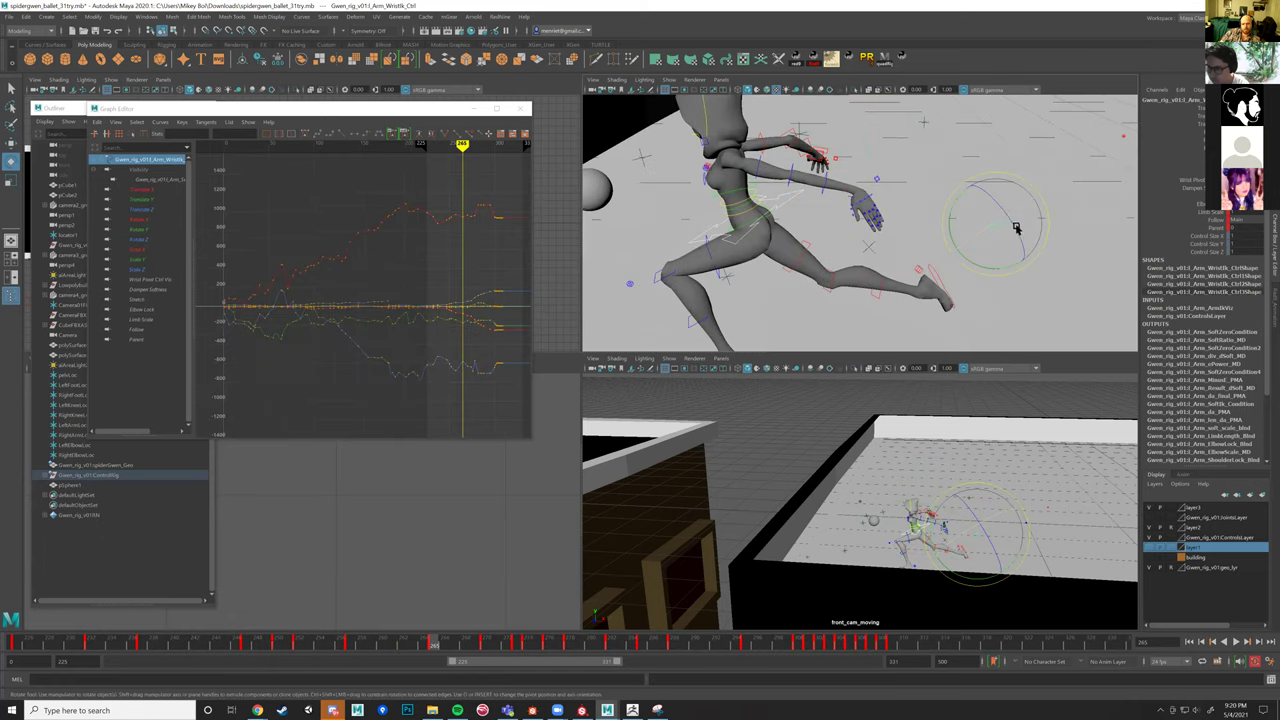
alt+drag(830, 245, 874, 242)
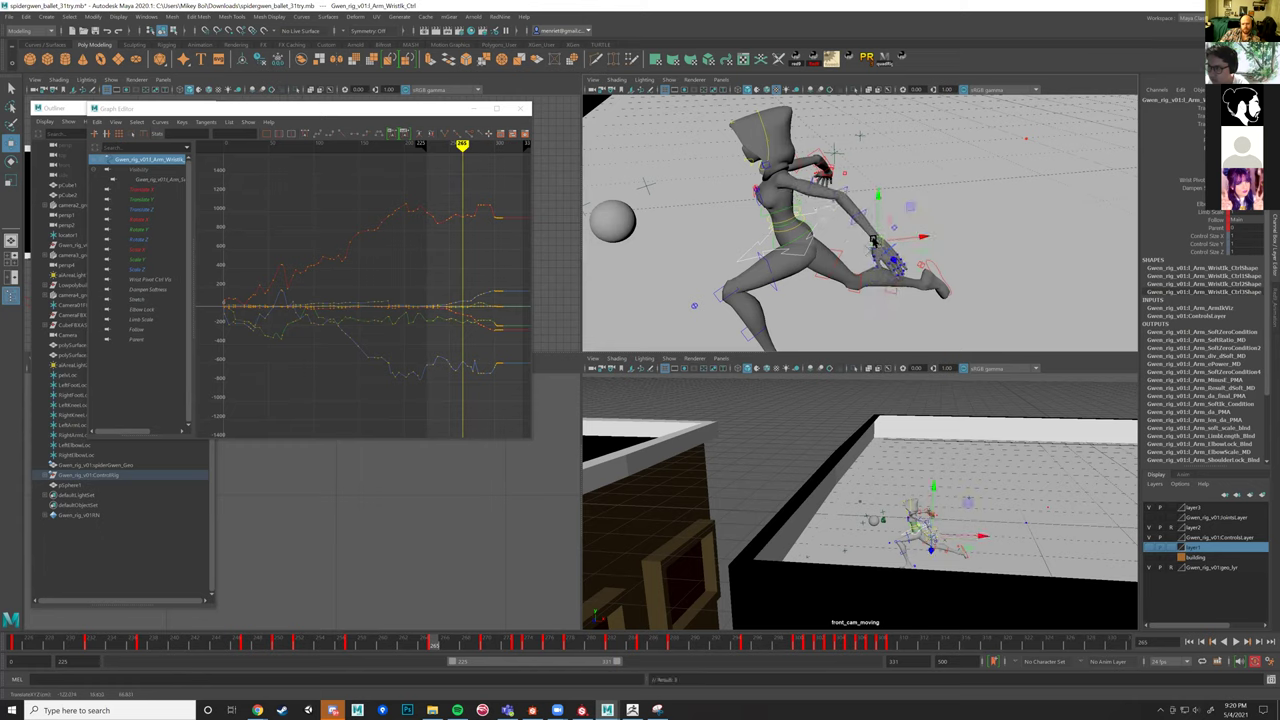
click(828, 176)
key(e)
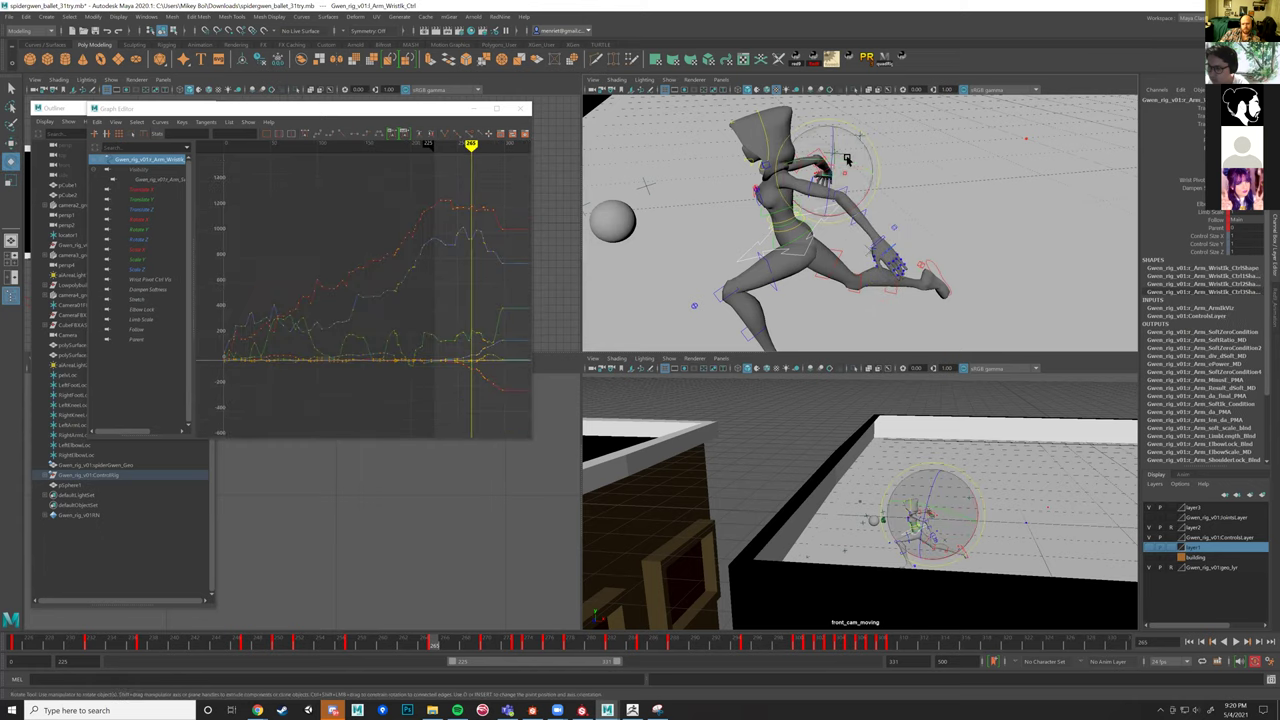
key(w)
Select the character's wrist, foot and knee IK controls together at frame 265.
shift+click(884, 238)
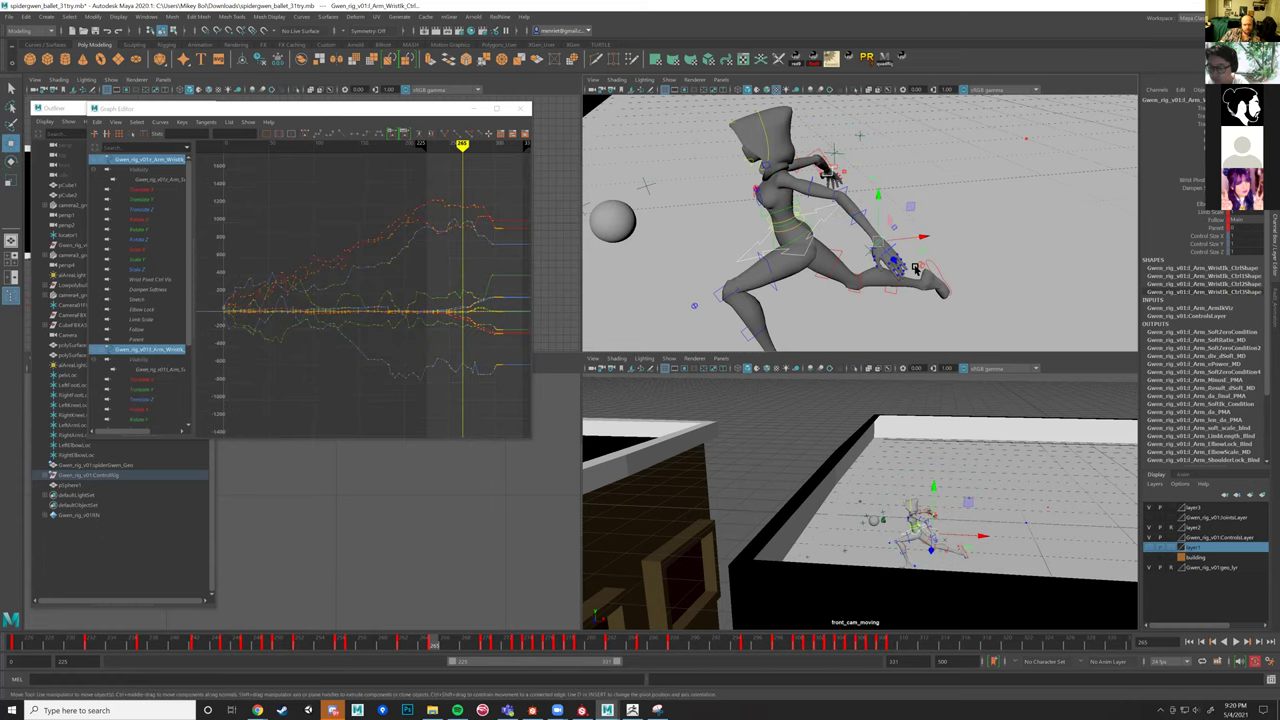
alt+drag(914, 268, 1104, 184)
click(1012, 126)
alt+drag(997, 123, 1041, 133)
alt+drag(858, 313, 744, 274)
click(858, 240)
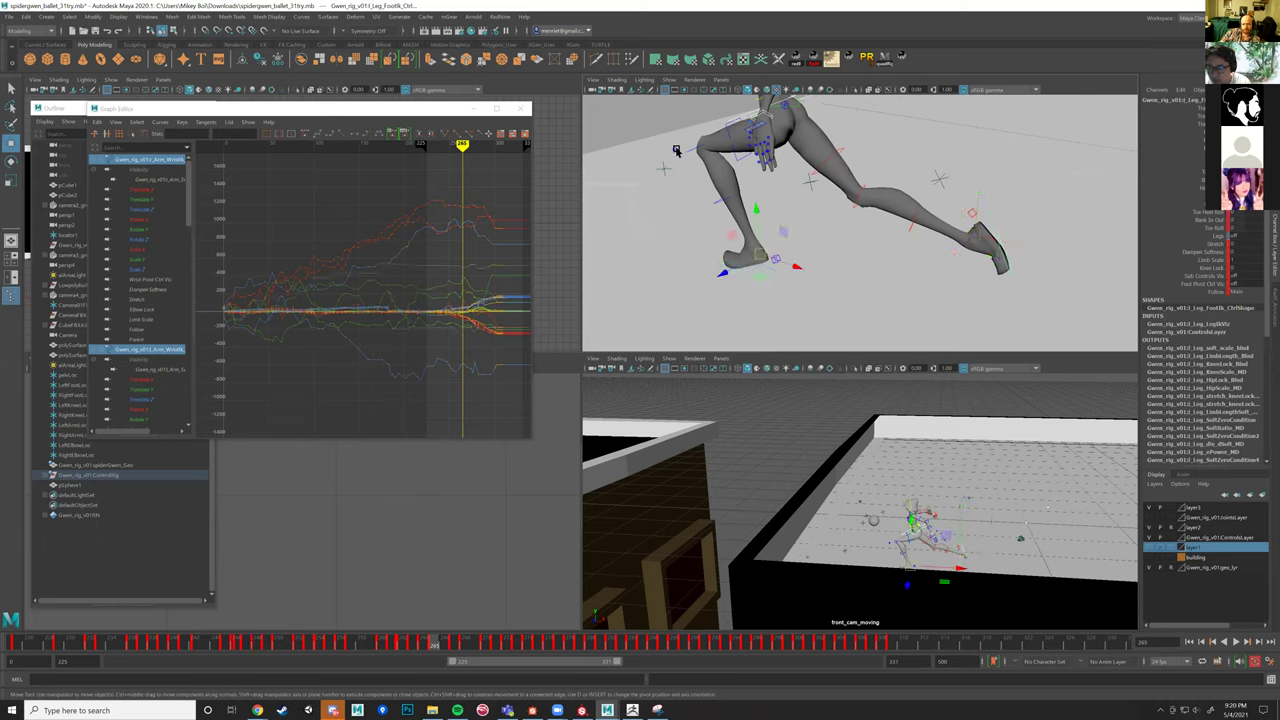
click(658, 165)
alt+drag(658, 165, 800, 185)
alt+drag(921, 201, 893, 231)
alt+drag(839, 322, 872, 268)
Clear the combined selection and select only the left knee IK control in the perspective view.
click(889, 243)
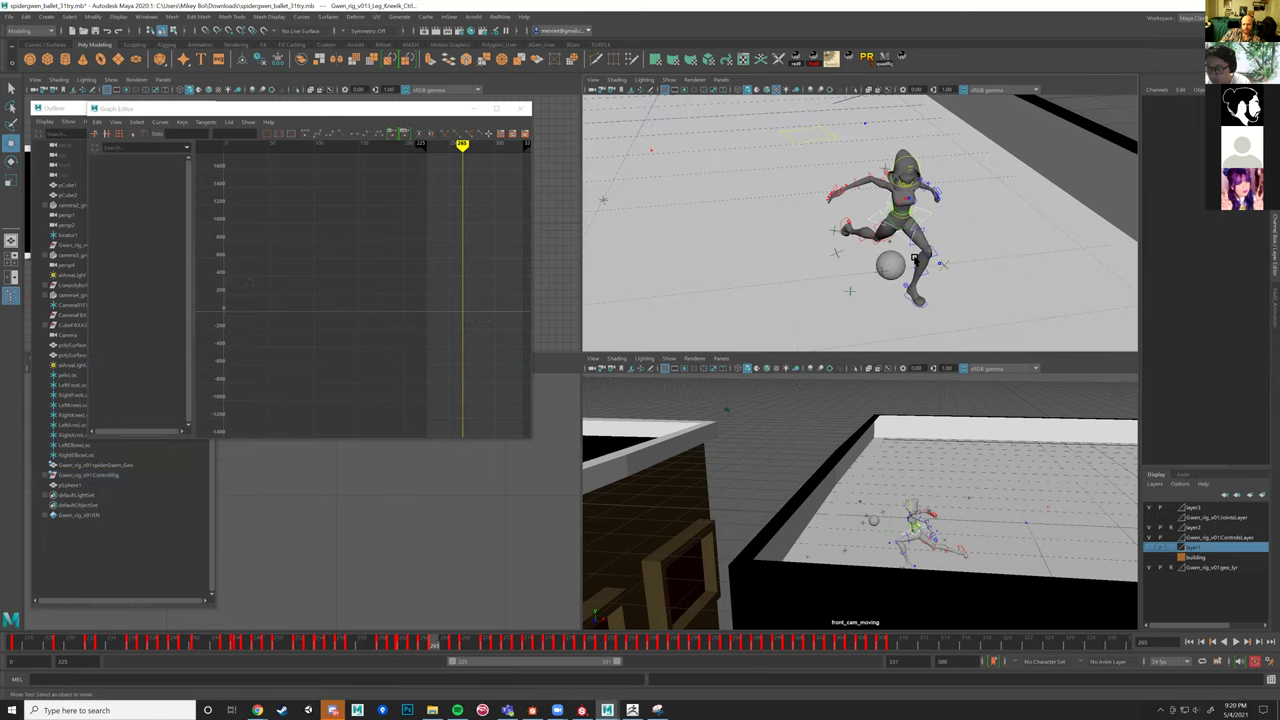
click(889, 243)
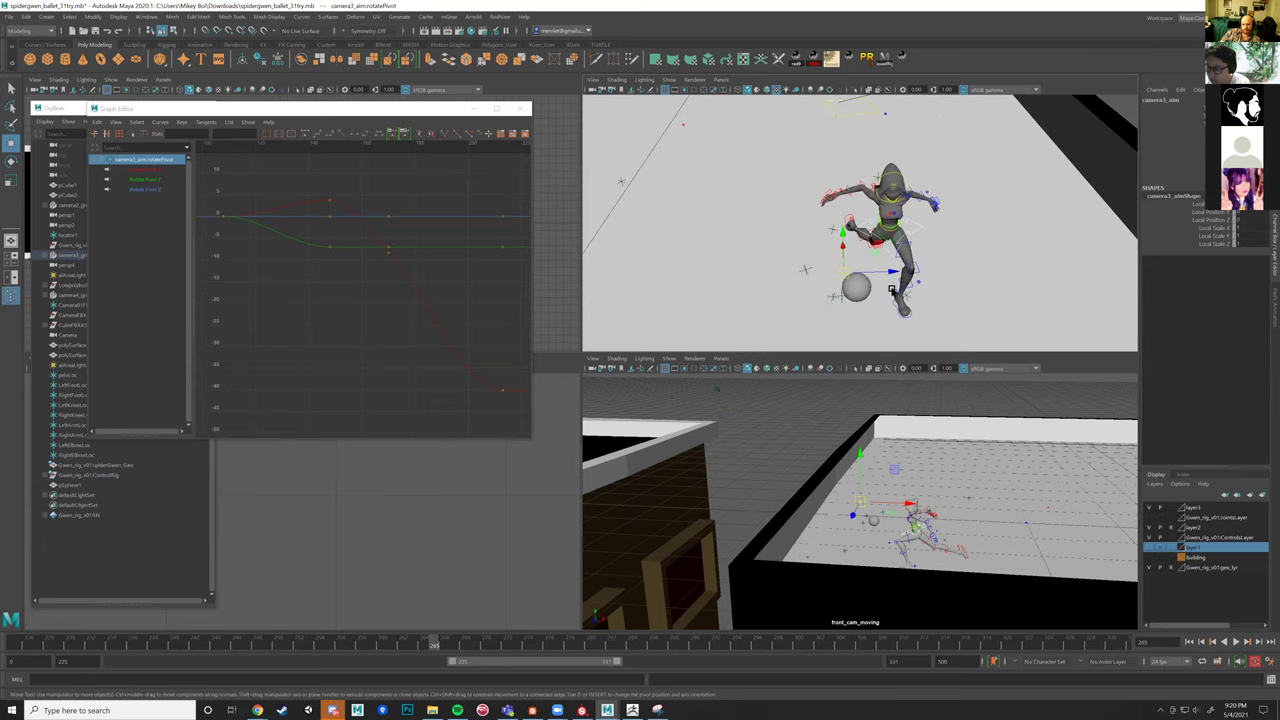
alt+drag(872, 268, 870, 272)
mouse_move(851, 284)
alt+mouse_down()
mouse_move(795, 260)
mouse_move(833, 266)
alt+mouse_up()
click(770, 255)
scroll(840, 268, up, 10)
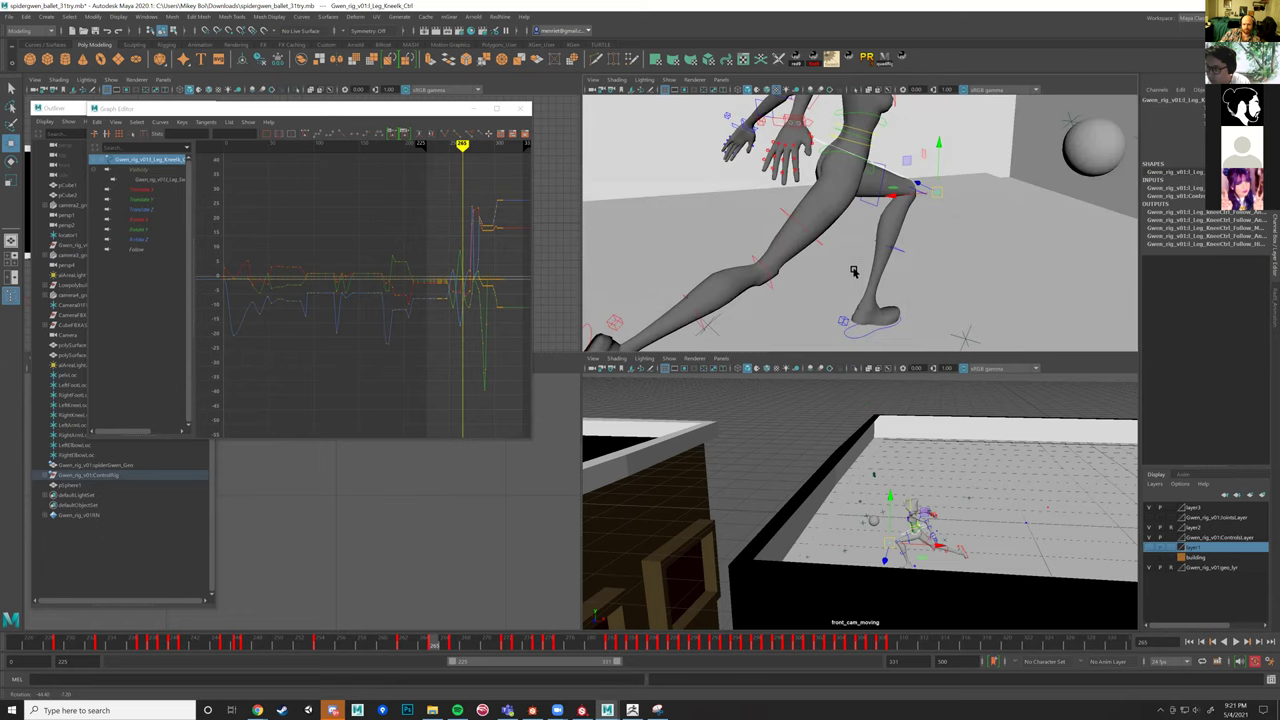
Display the perspective view in wireframe and add the RightElbowLoc and RightKneeLoc locators to the left knee control's selection.
key(4)
scroll(830, 255, down, 5)
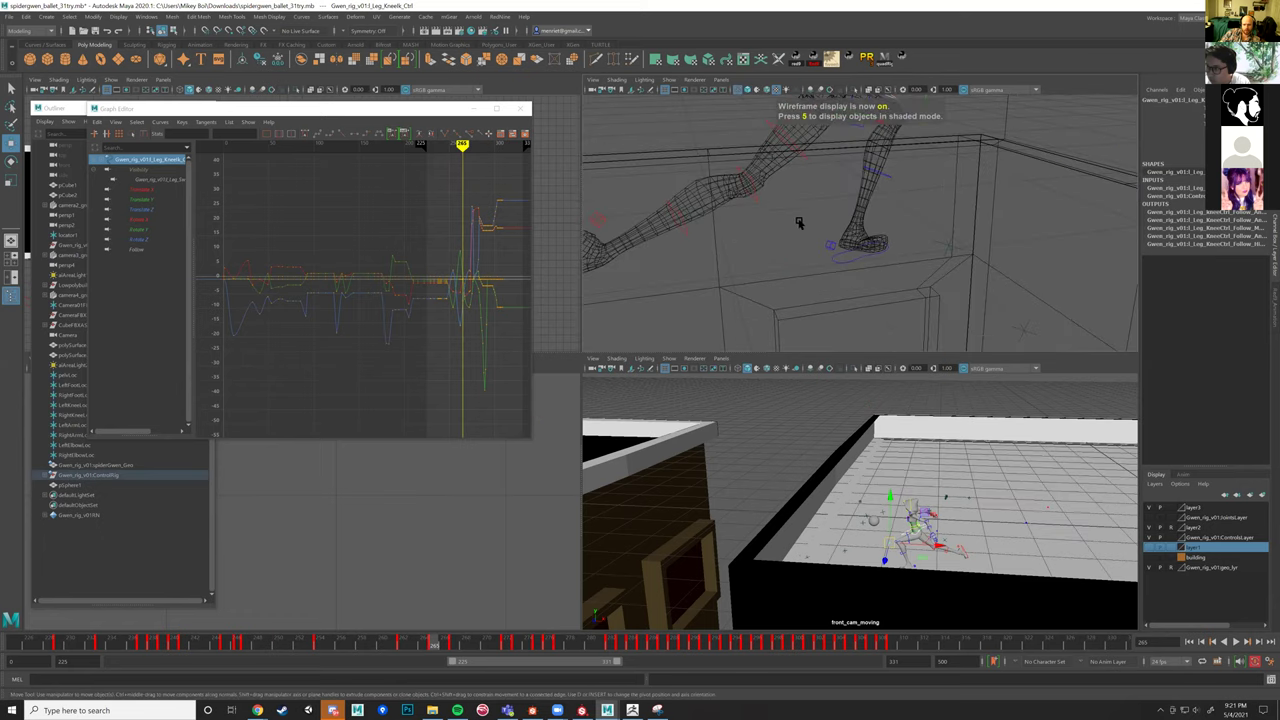
alt+drag(804, 238, 757, 250)
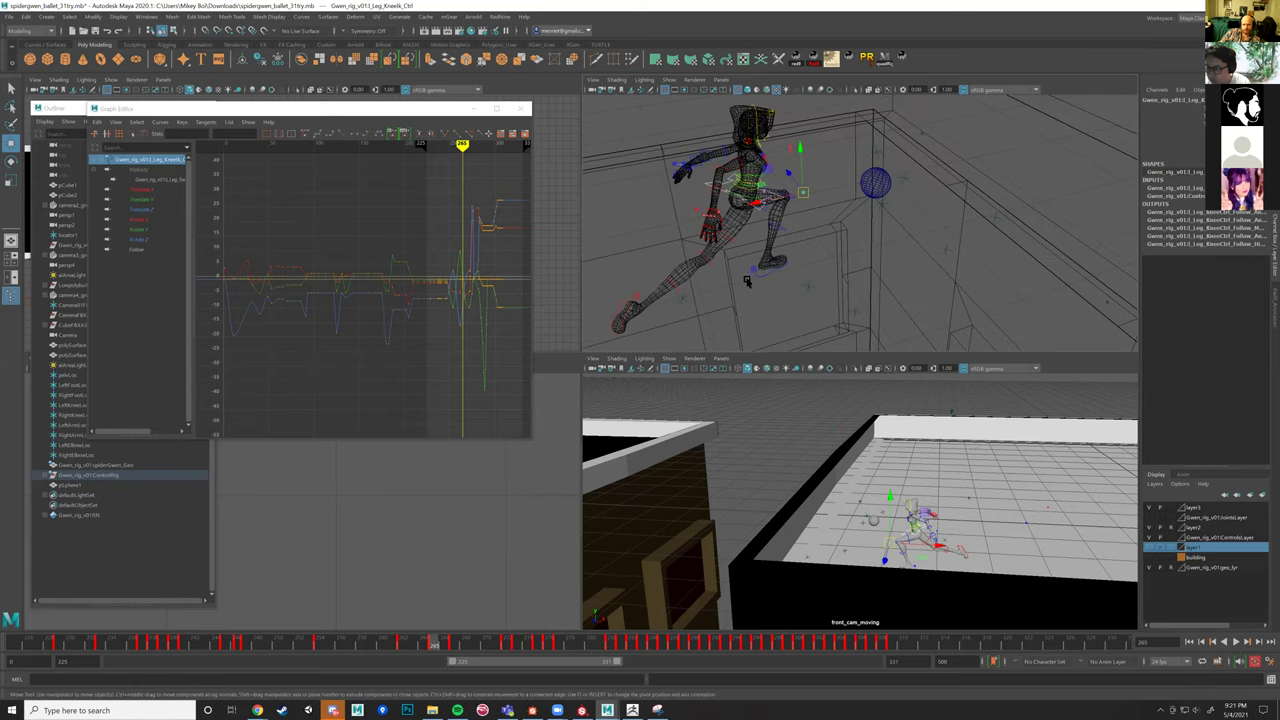
click(685, 298)
alt+drag(685, 298, 631, 257)
click(771, 226)
drag(903, 346, 900, 295)
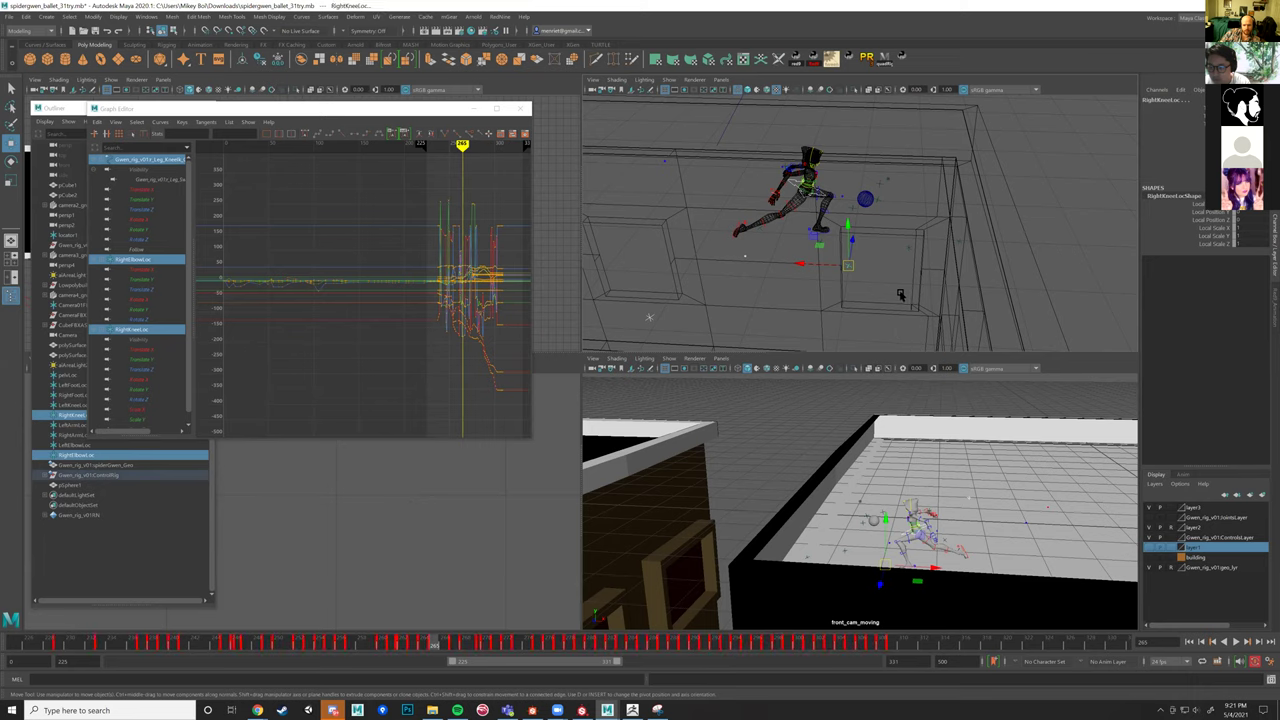
Select only the right knee IK control, restore shaded display, and move the control close to the trailing right leg at frame 265.
click(742, 255)
mouse_move(742, 255)
alt+mouse_down()
mouse_move(680, 270)
mouse_move(720, 251)
mouse_move(672, 233)
alt+mouse_up()
key(5)
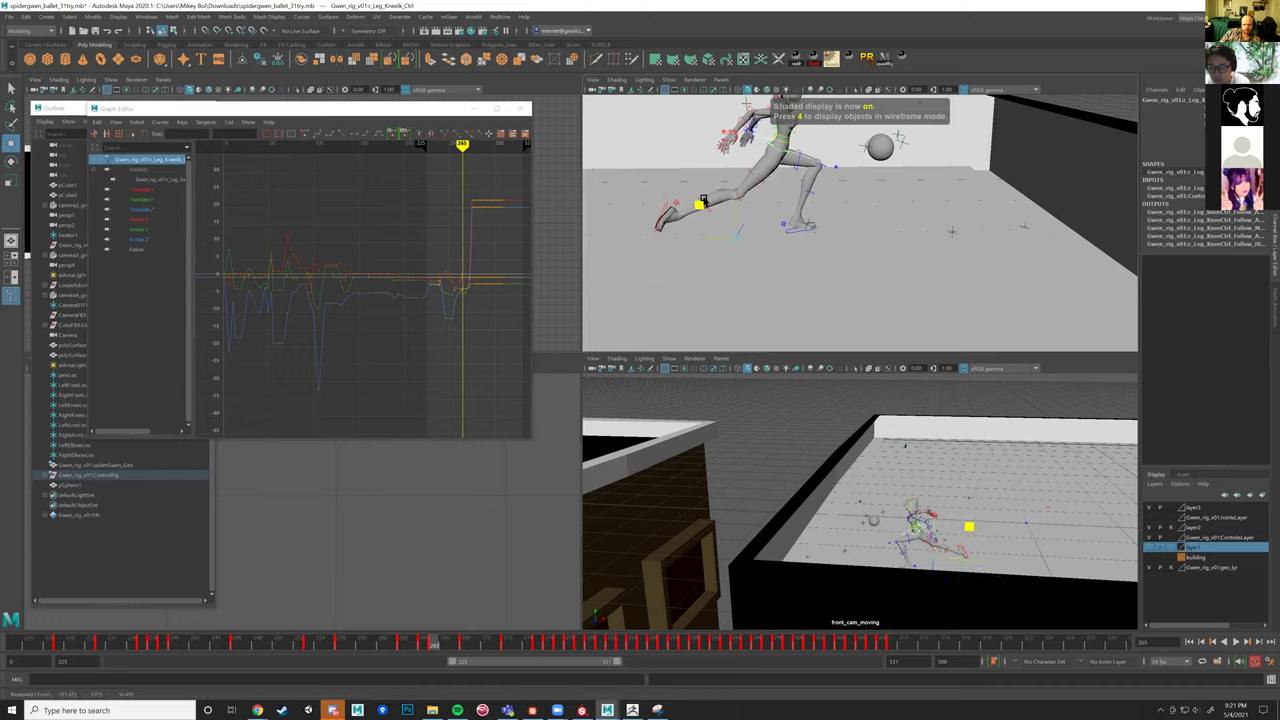
key(w)
alt+drag(718, 190, 720, 255)
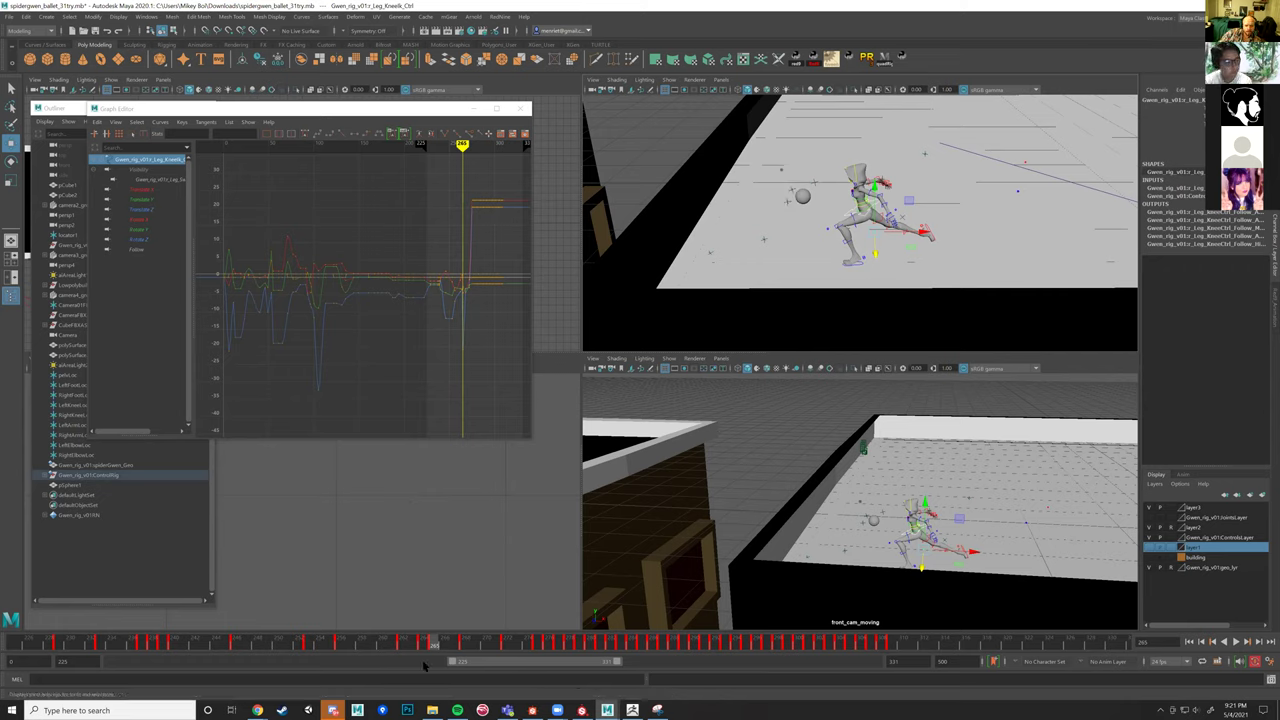
Enlarge the front_cam_moving view to fill the workspace and scrub between frames 264 and 268 to check the push-off.
drag(435, 640, 465, 642)
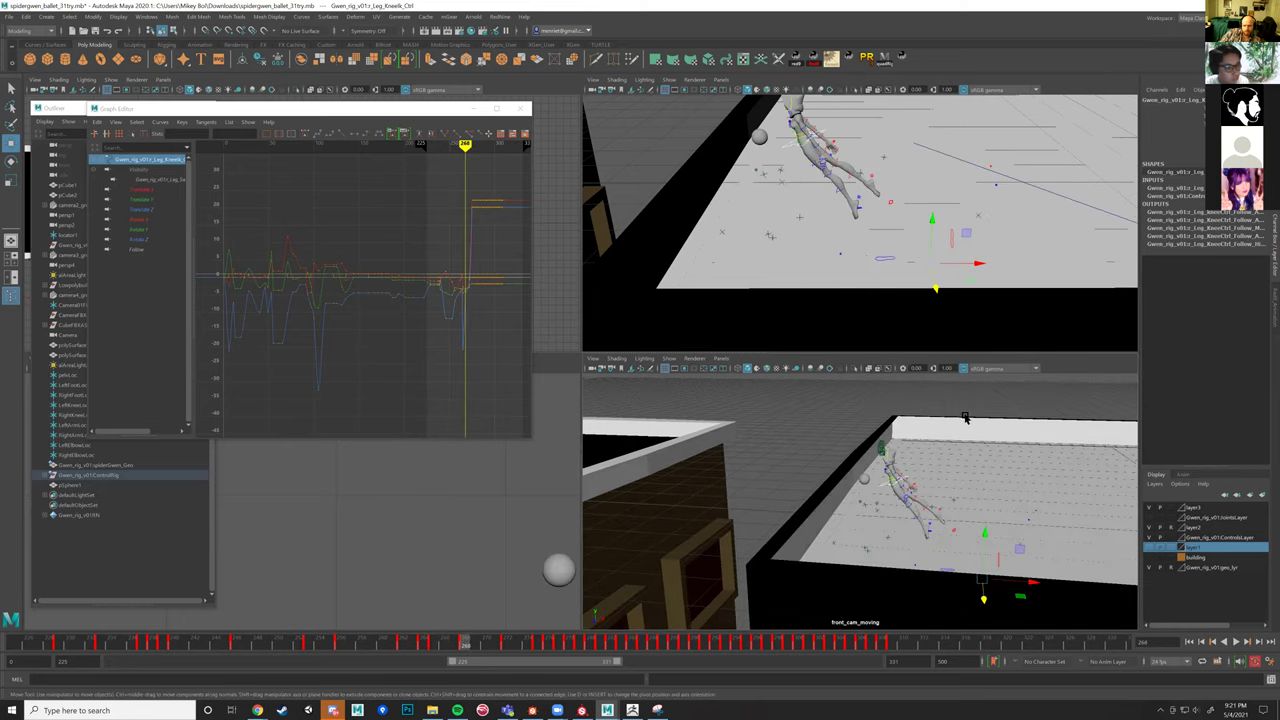
click(1082, 377)
key(space)
mouse_move(415, 645)
mouse_down()
mouse_move(345, 643)
mouse_move(424, 641)
mouse_up()
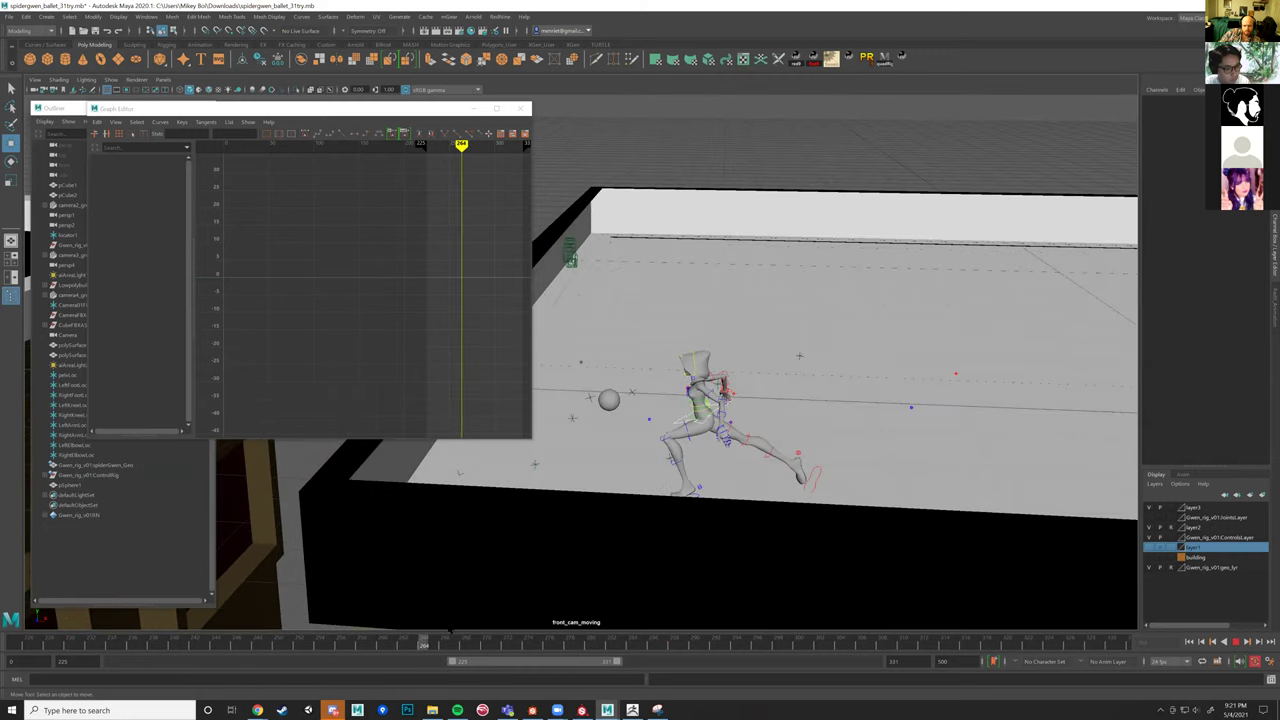
Move the left foot IK control forward at frame 262 to lengthen the stride, and rotate the foot to match.
click(697, 493)
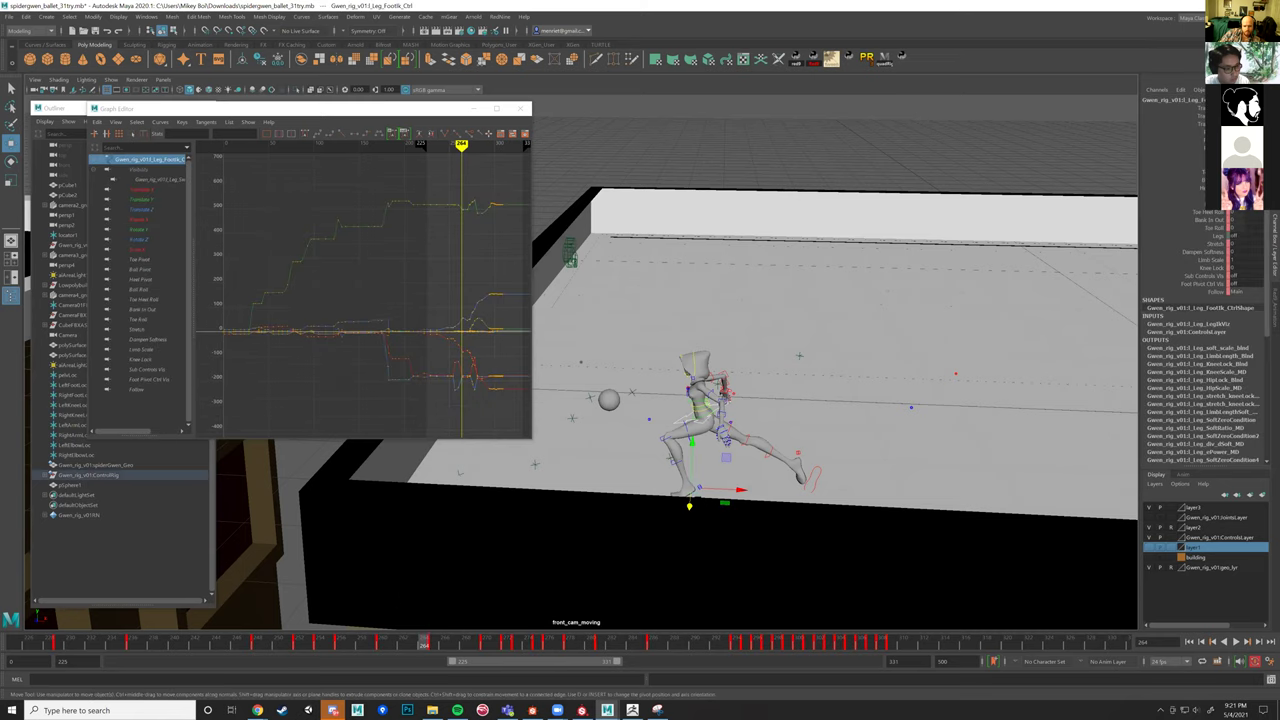
click(434, 644)
key(alt+v)
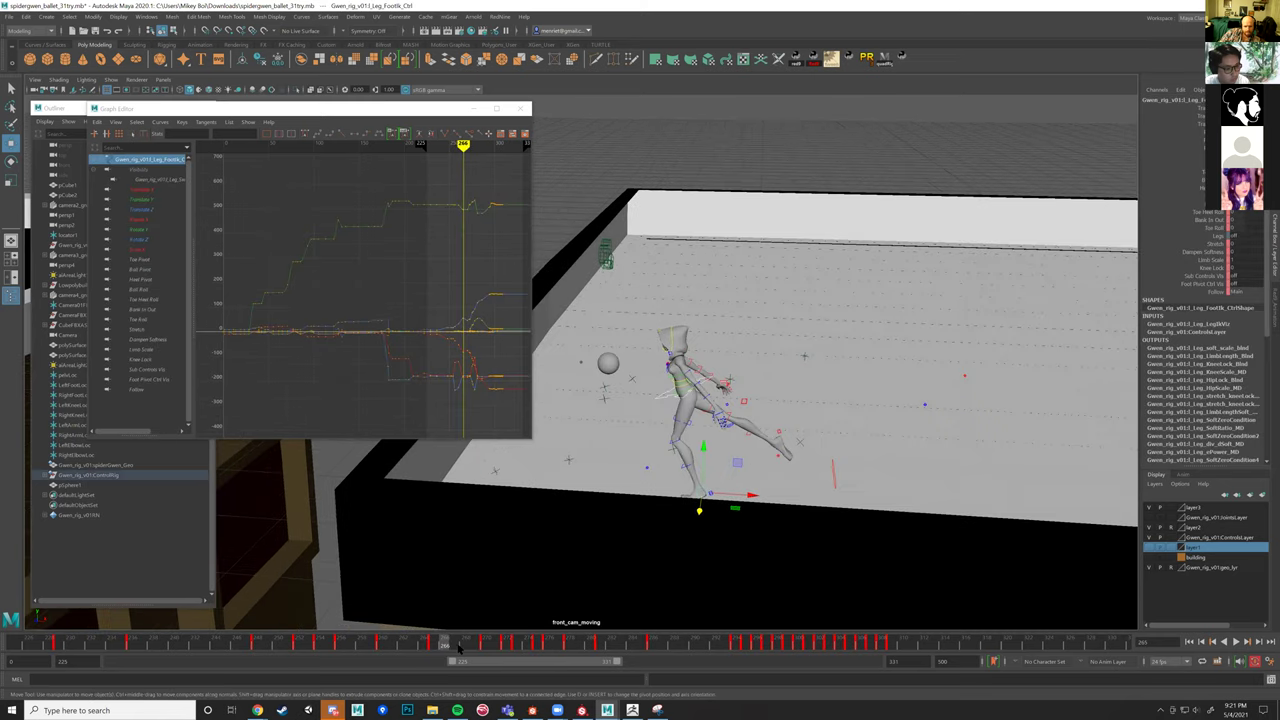
mouse_move(426, 648)
mouse_down()
mouse_move(415, 648)
mouse_move(446, 645)
mouse_move(378, 640)
mouse_move(403, 643)
mouse_up()
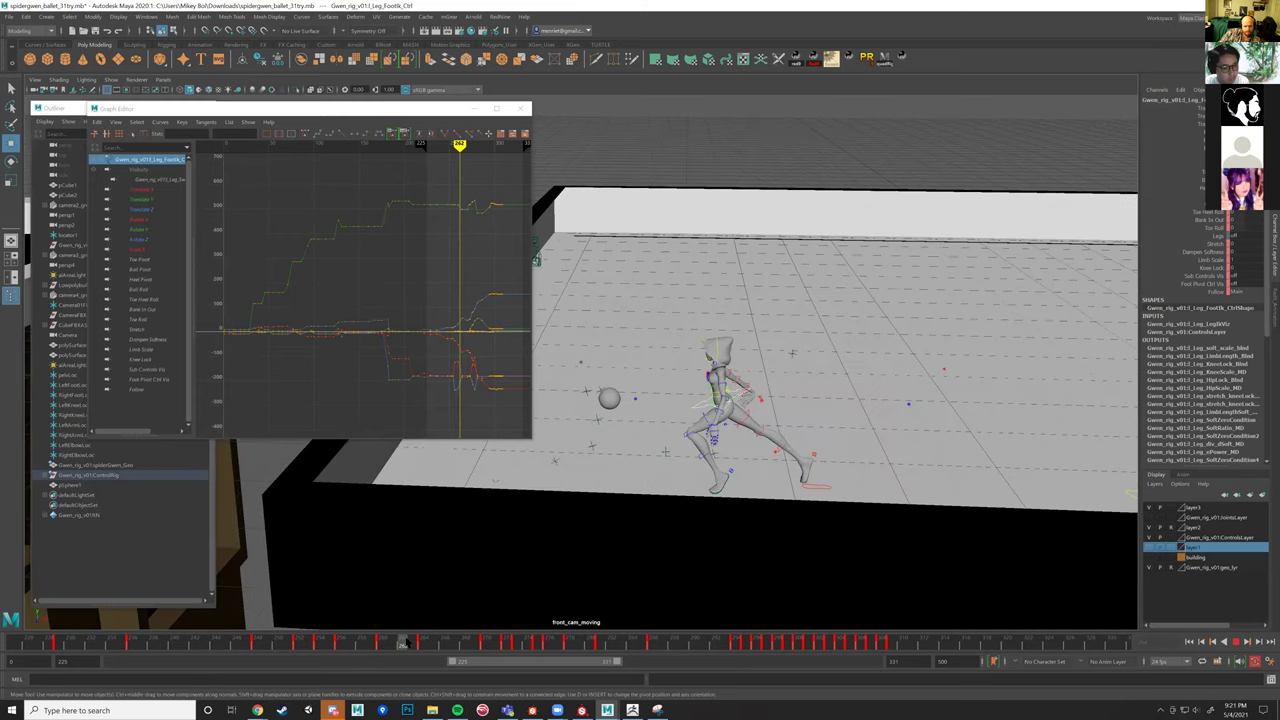
drag(770, 477, 718, 474)
key(e)
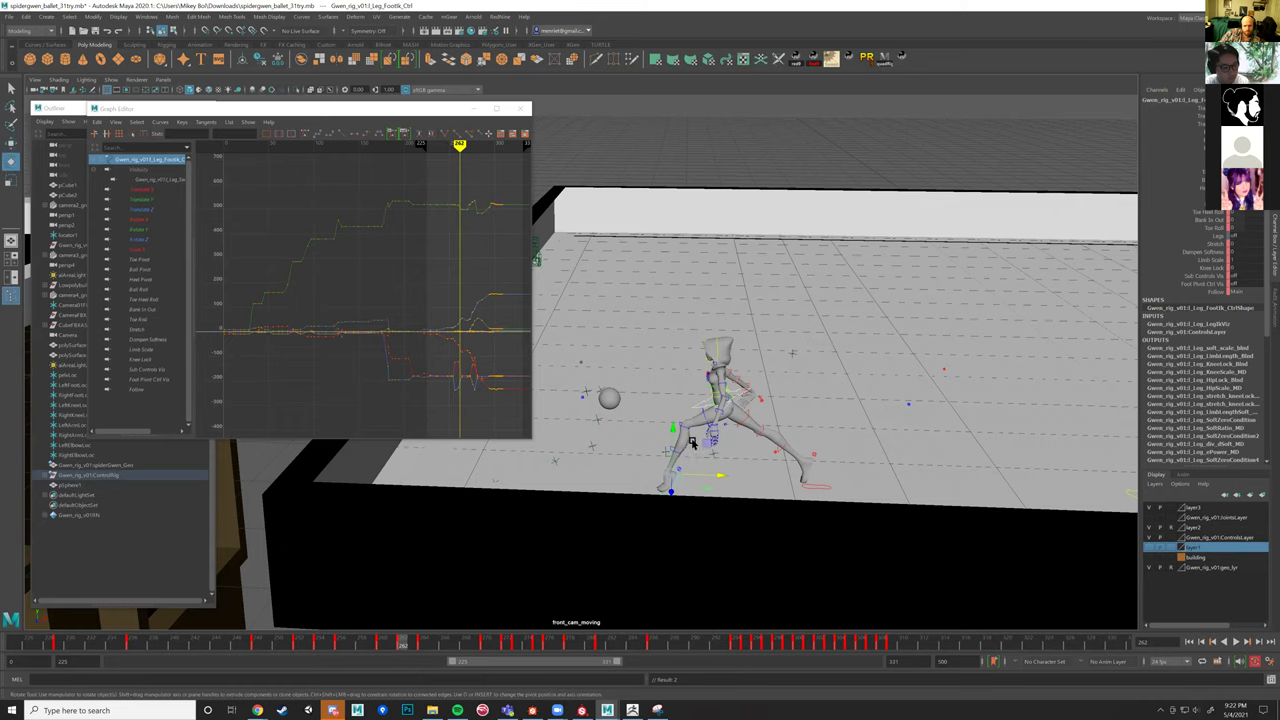
drag(688, 470, 679, 474)
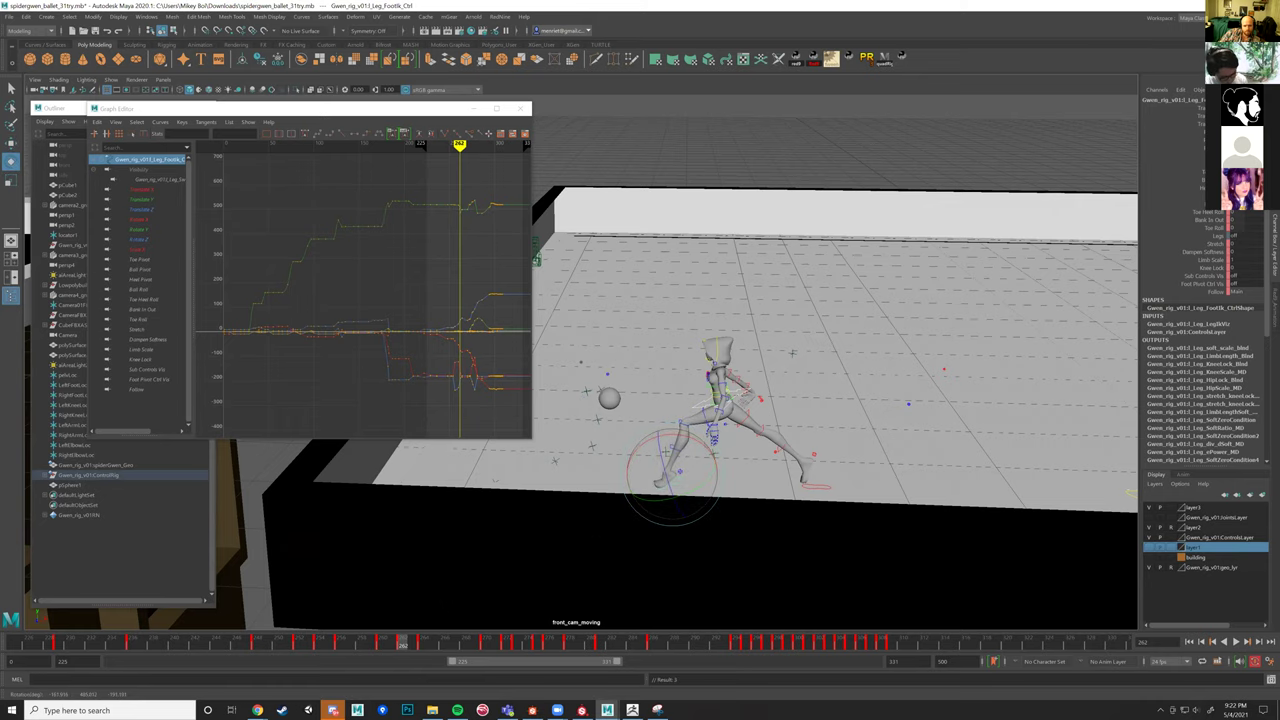
Play the animation, stop at frame 253, and lower the root control so the running character sinks into the stride.
click(1236, 641)
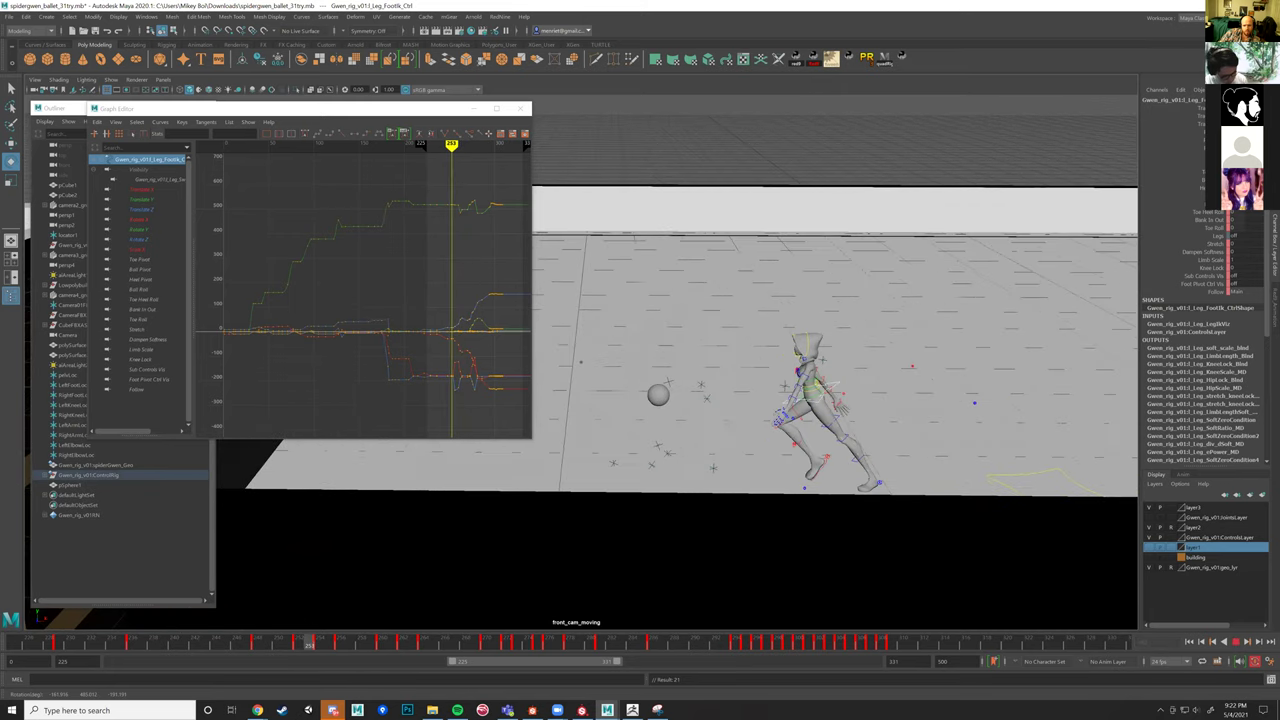
key(Escape)
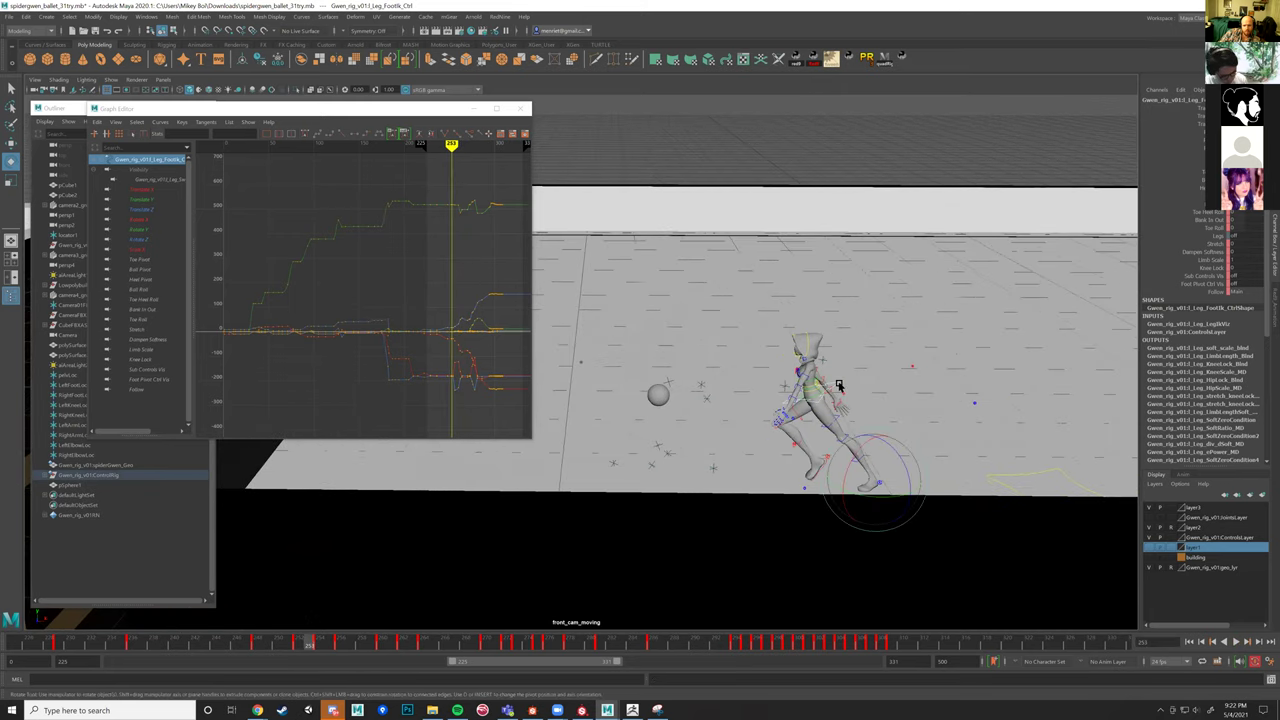
click(806, 358)
key(w)
drag(811, 351, 804, 367)
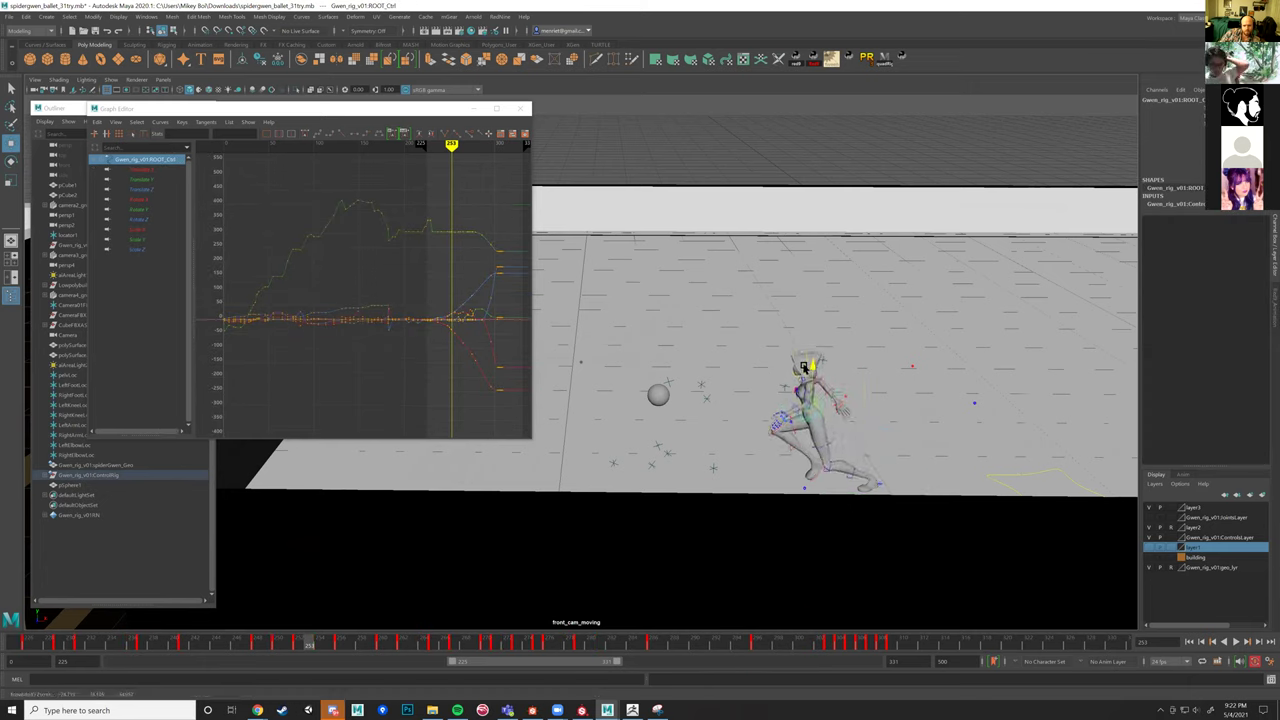
Play the run, stop at frame 252, delete the root control's key there, and replay the animation.
key(alt+v)
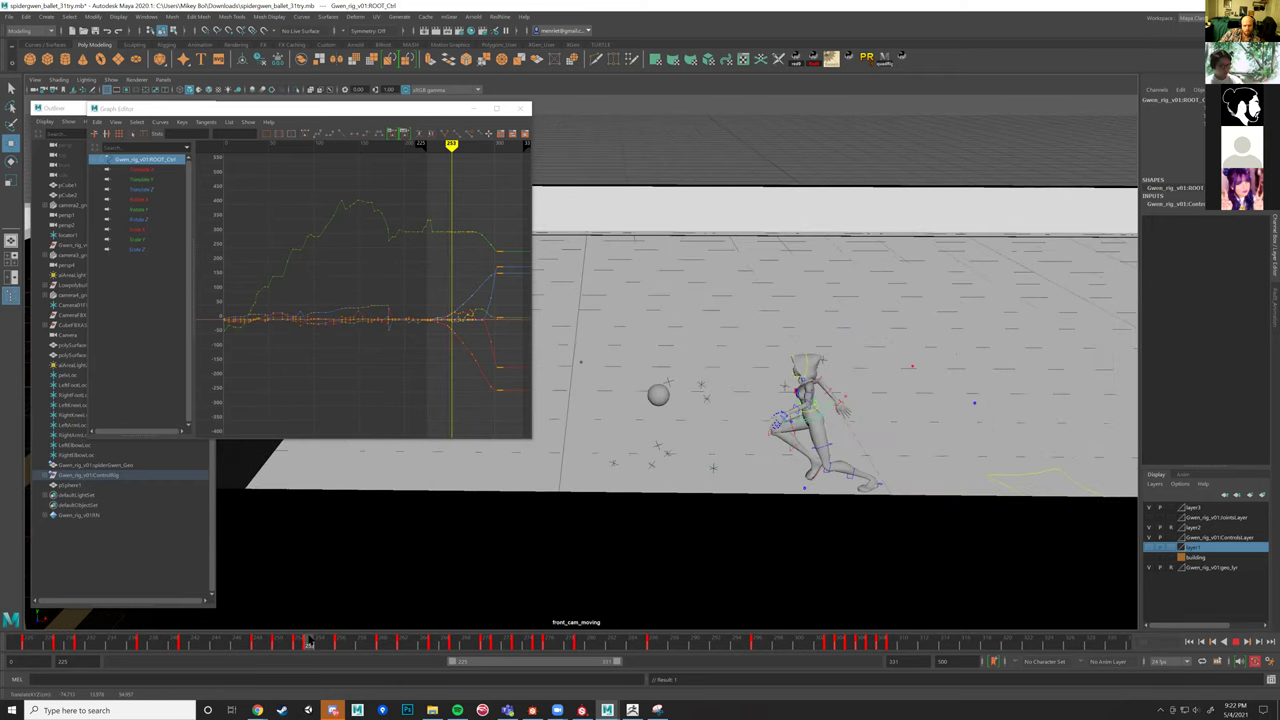
key(alt+v)
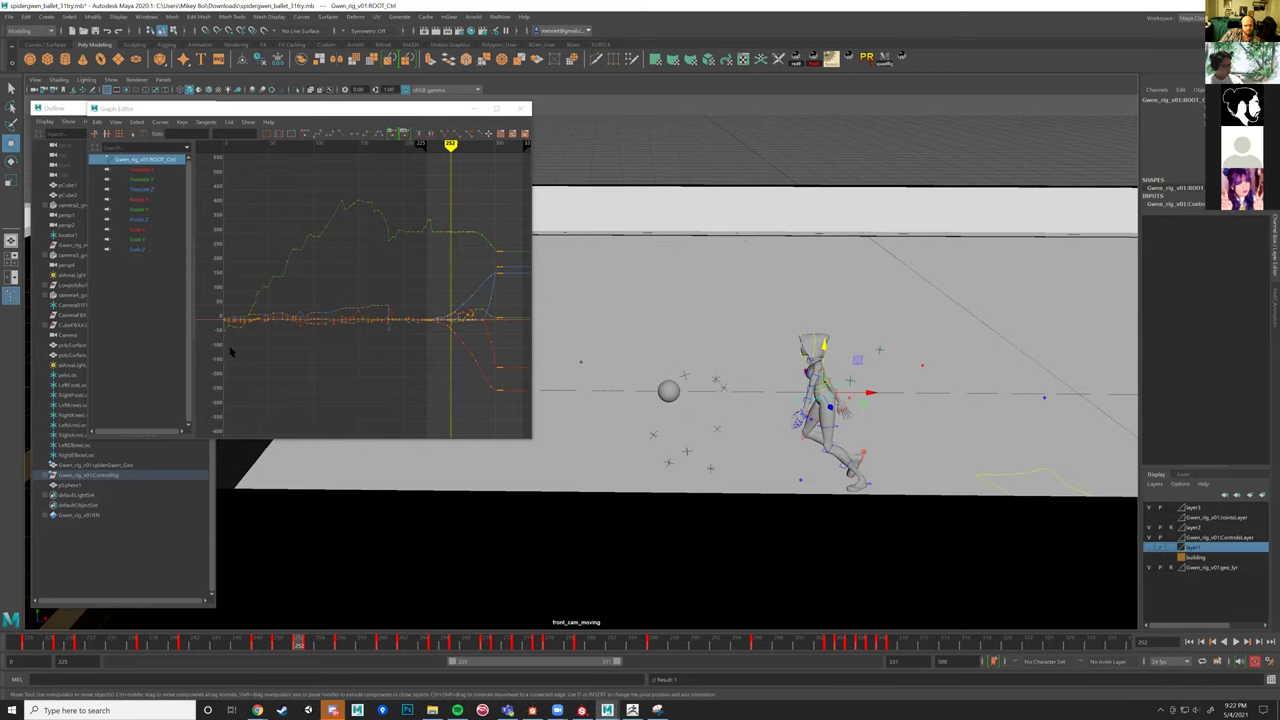
right_click(298, 643)
click(335, 468)
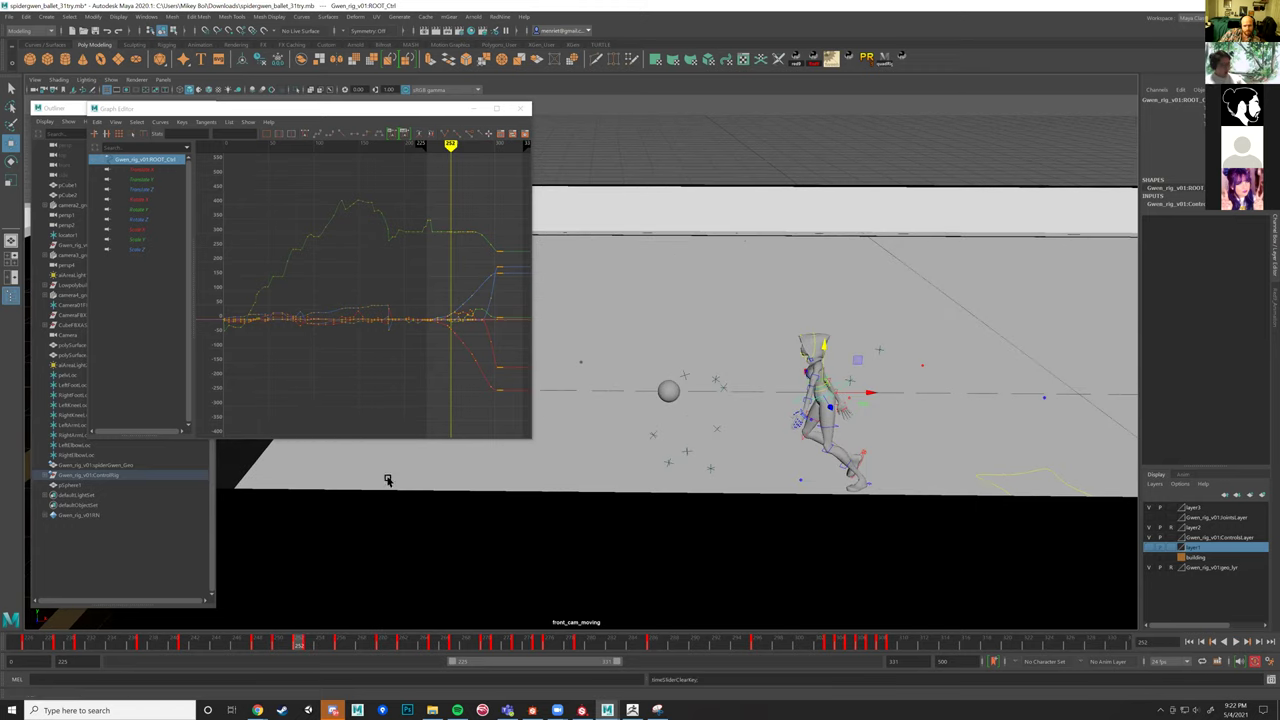
key(alt+v)
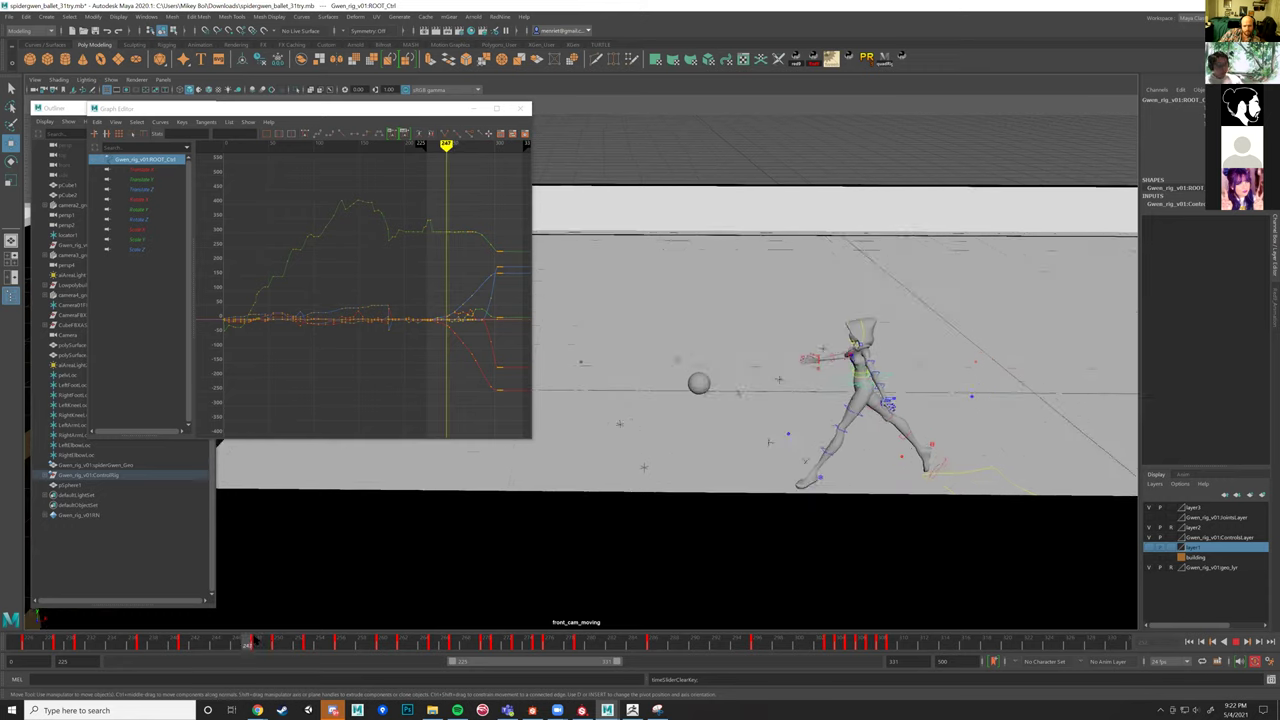
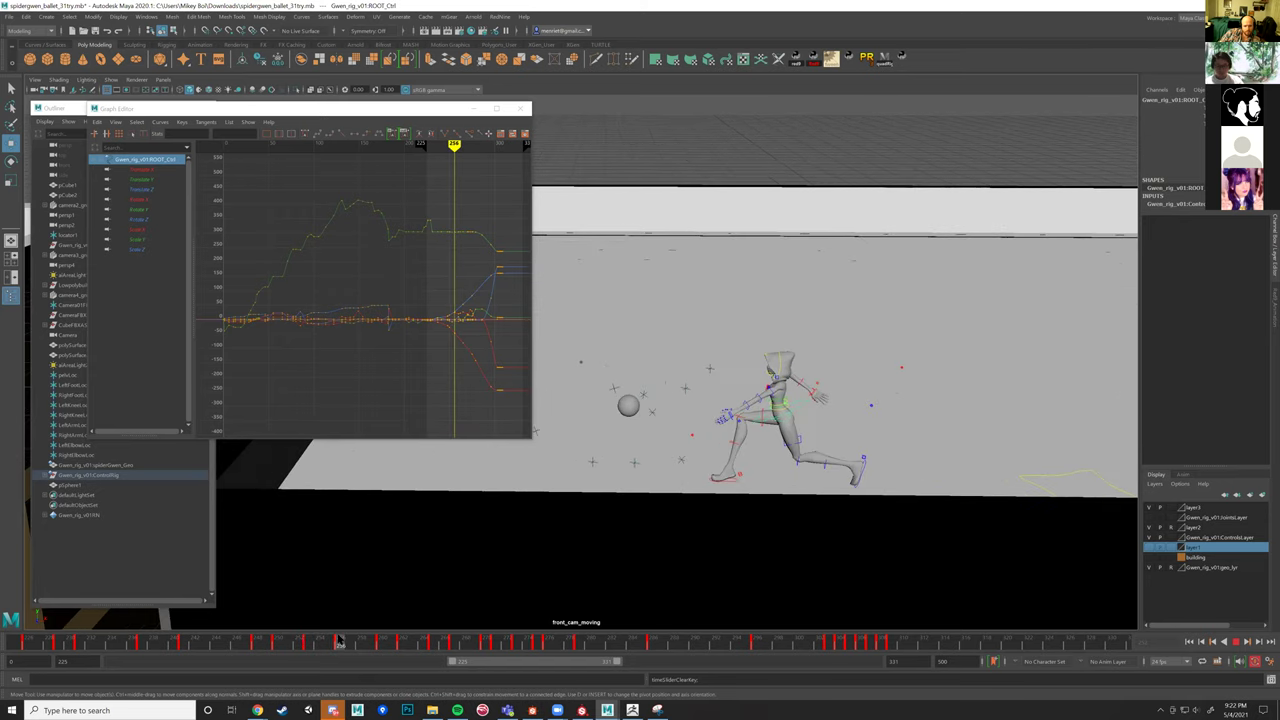
Raise the root control slightly at frame 256 and play the run through to frame 273.
drag(781, 369, 782, 357)
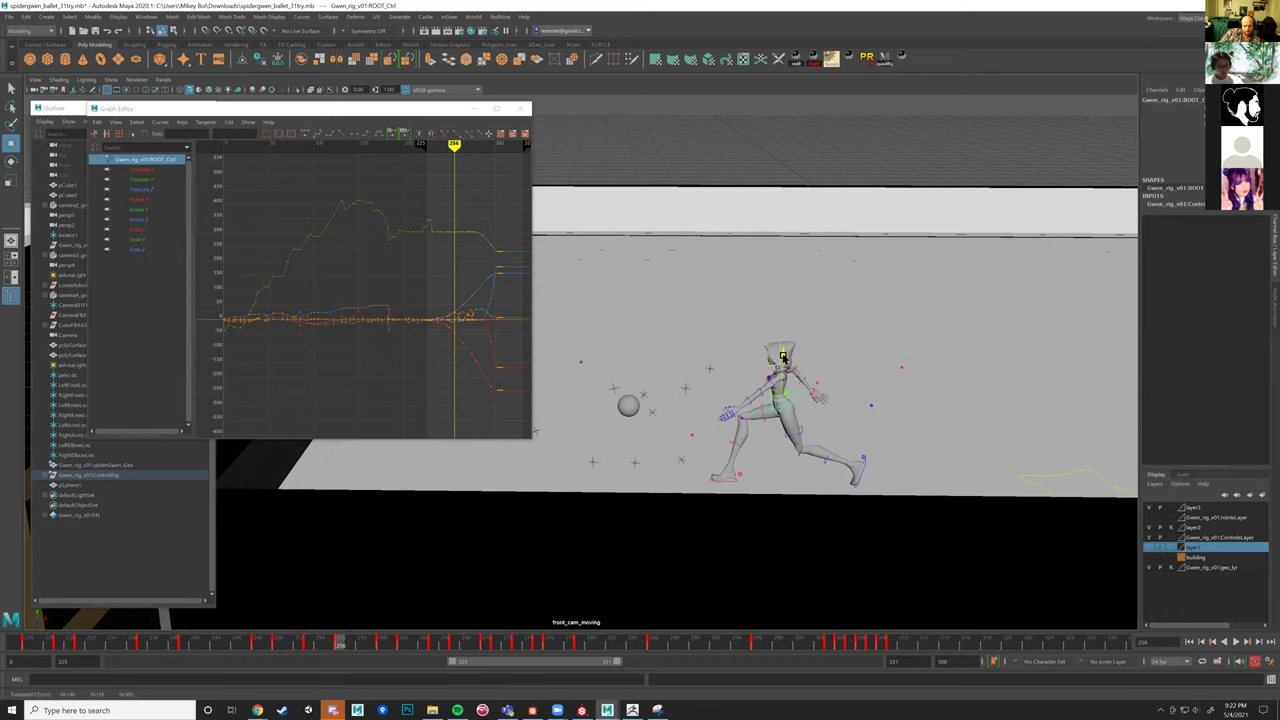
drag(338, 643, 302, 641)
key(alt+v)
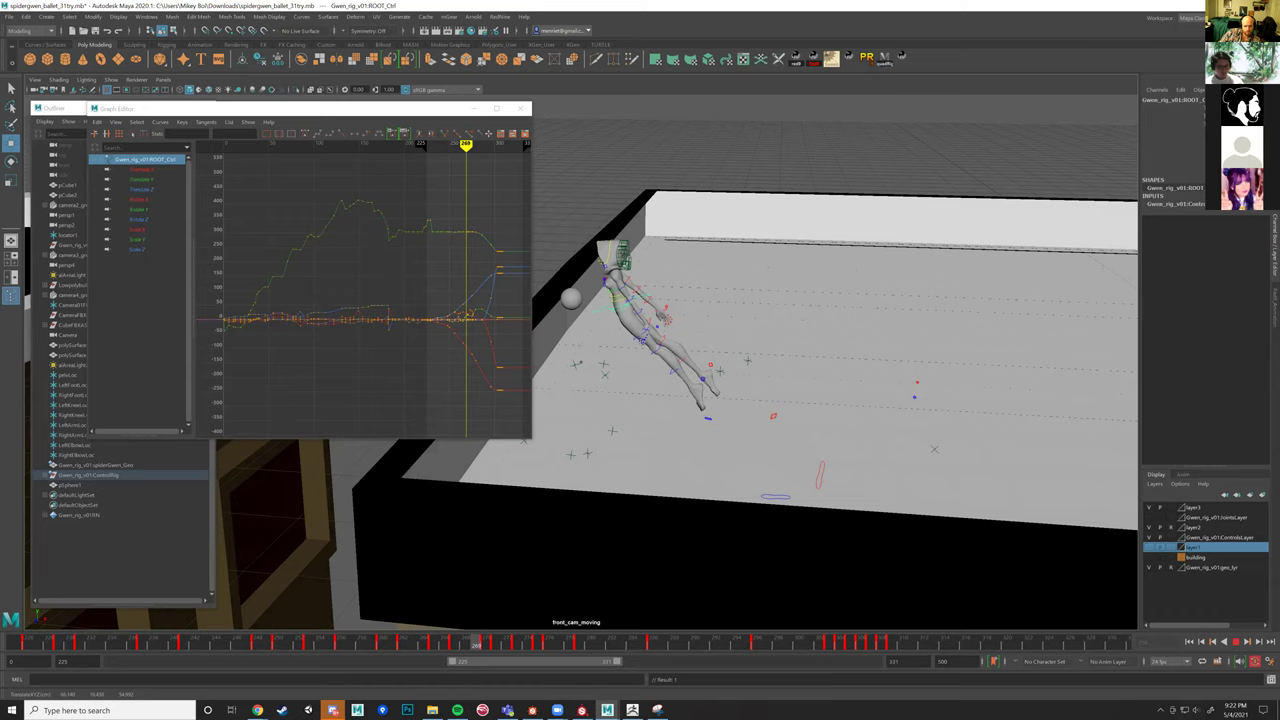
key(alt+v)
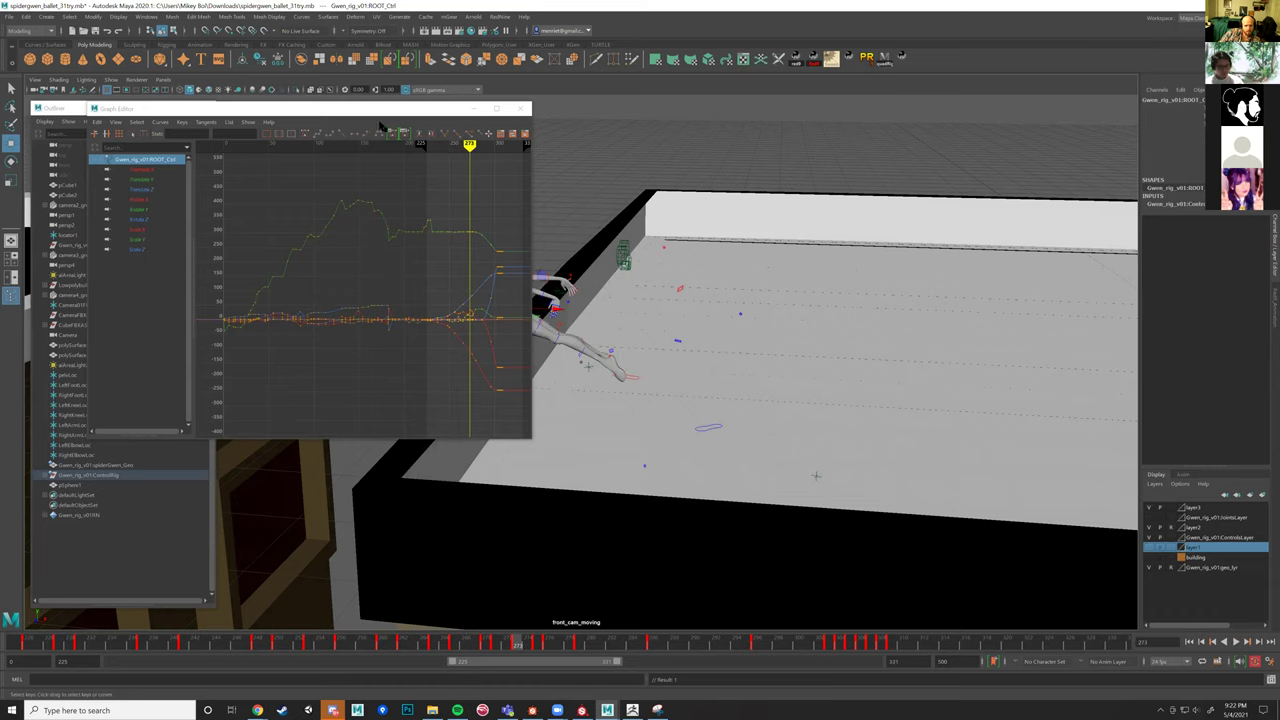
Clear the selection, move the Graph Editor off the character, and play the push-off, stopping at frame 268.
click(368, 117)
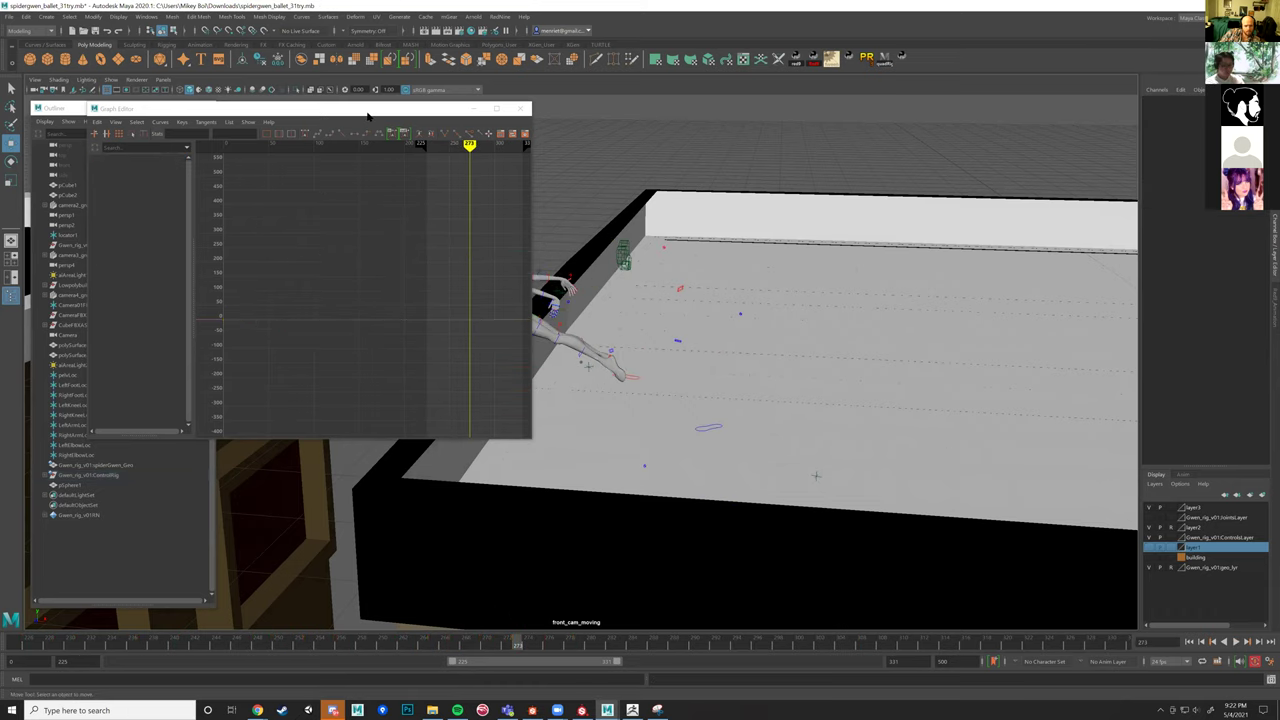
drag(1072, 284, 1104, 268)
click(447, 640)
key(alt+v)
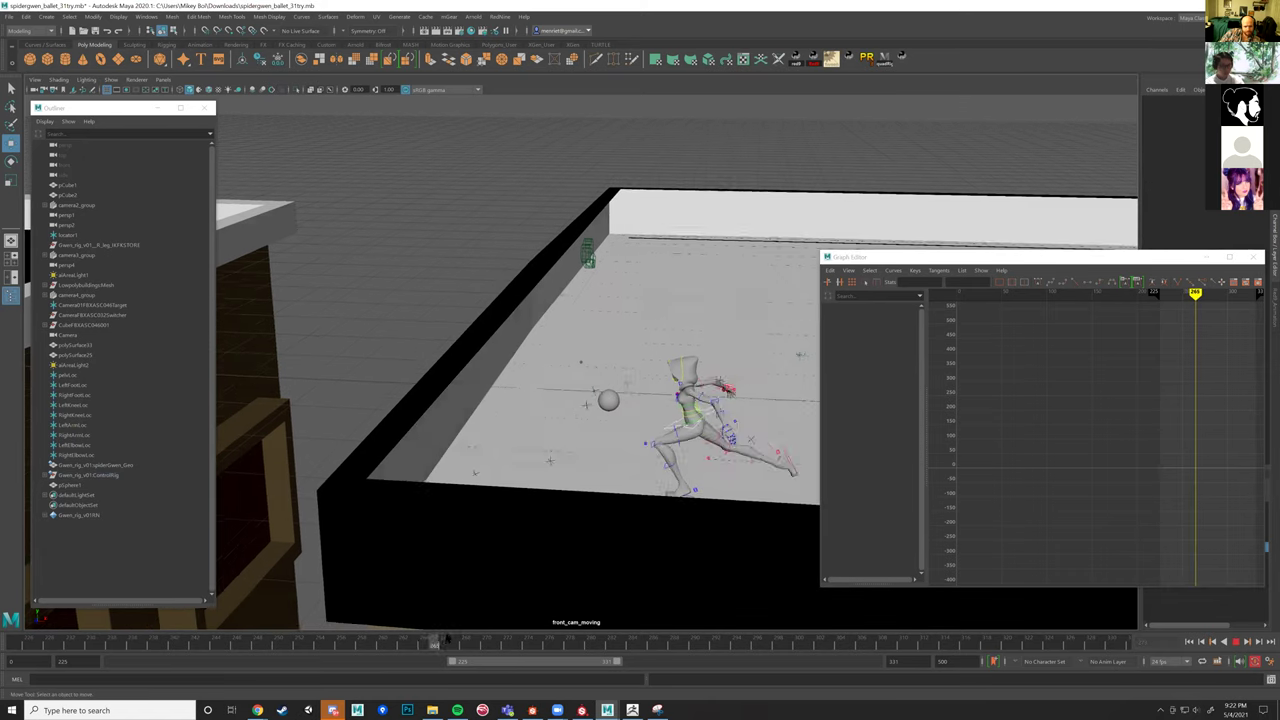
key(Escape)
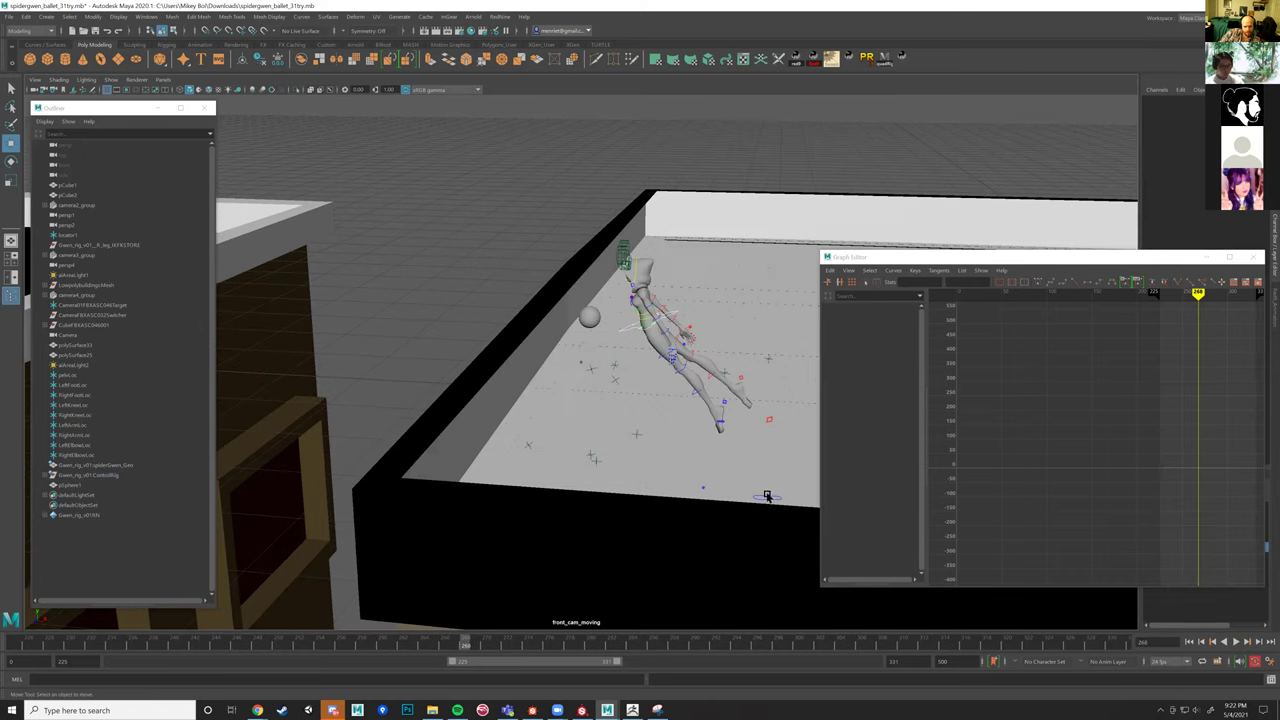
Select the left foot IK control and delete its keys from frame 268 up to frame 274.
click(767, 497)
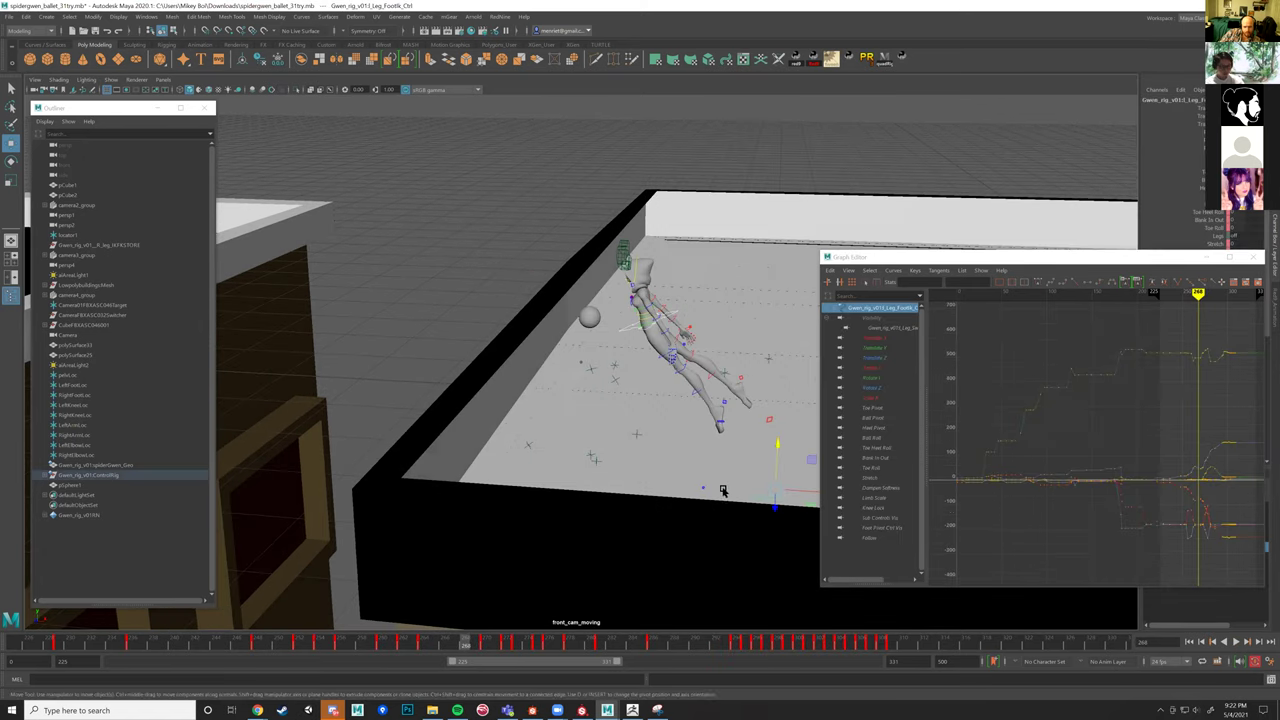
key(alt+v)
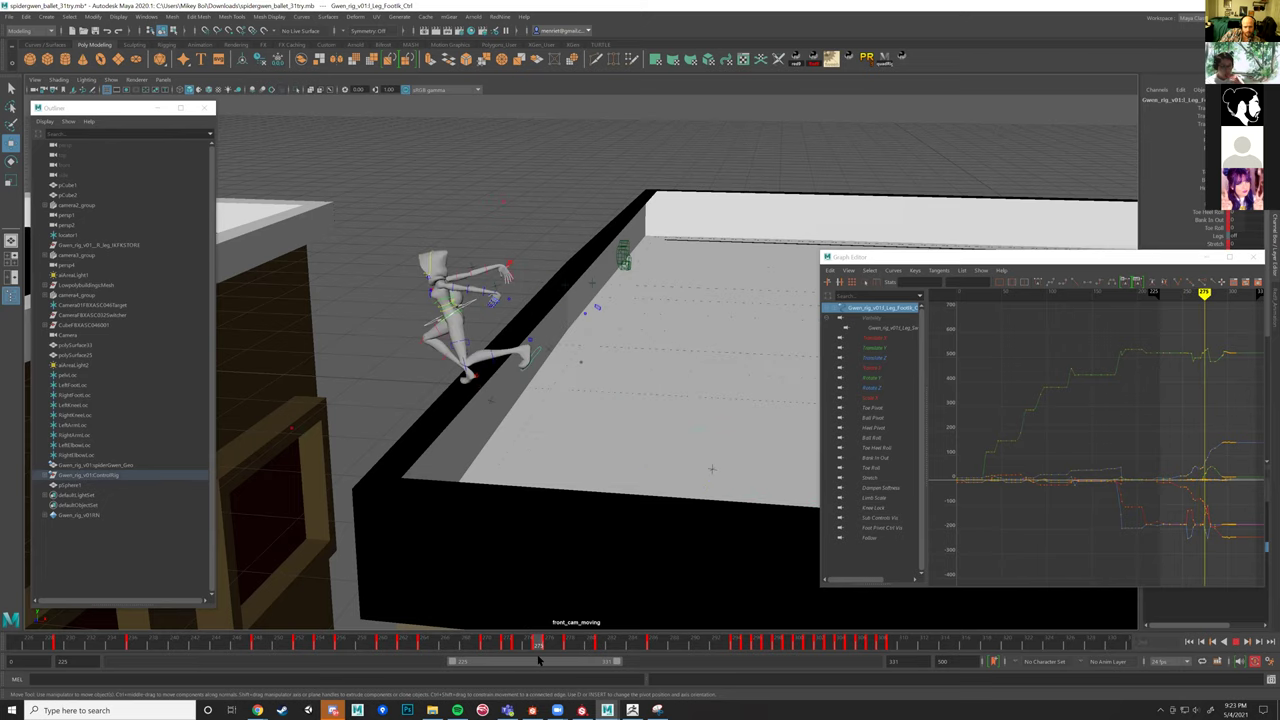
click(519, 640)
mouse_move(515, 643)
mouse_down()
mouse_move(470, 644)
mouse_move(481, 645)
mouse_up()
right_click(489, 645)
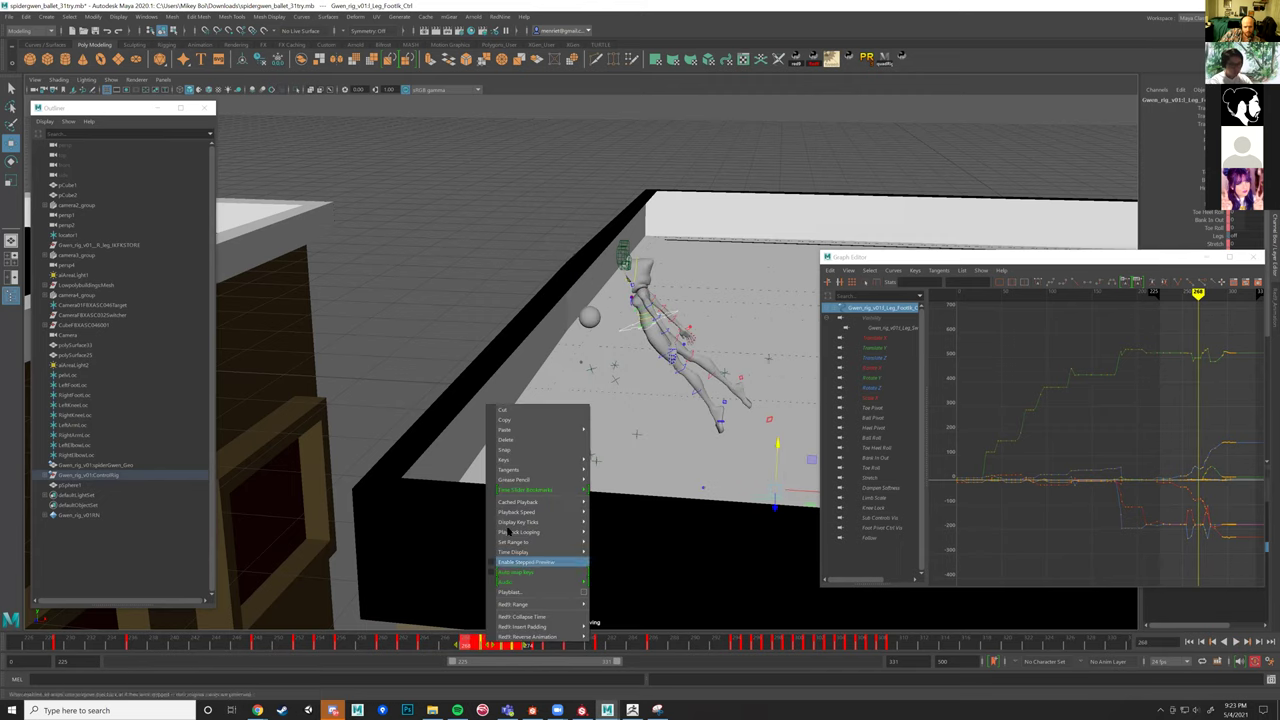
click(522, 440)
Copy the left foot IK control's key at frame 264 and paste it at frame 267 to keep the foot planted.
drag(424, 645, 446, 642)
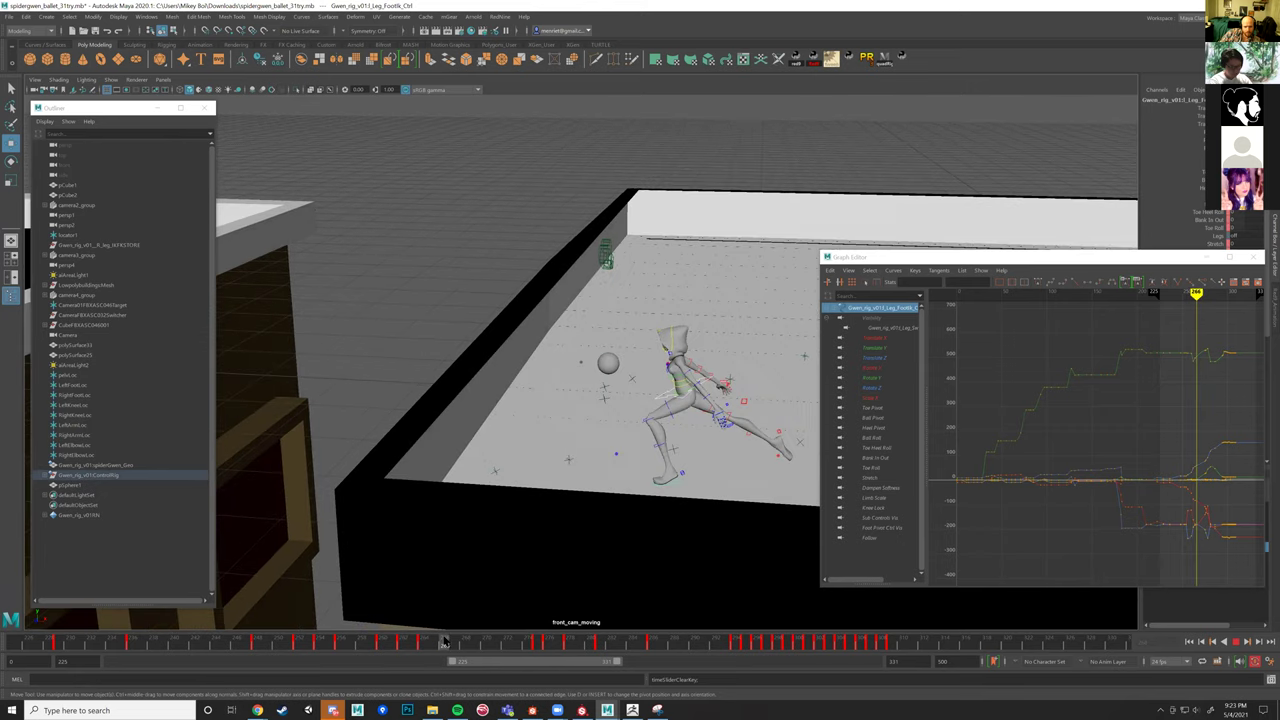
right_click(430, 645)
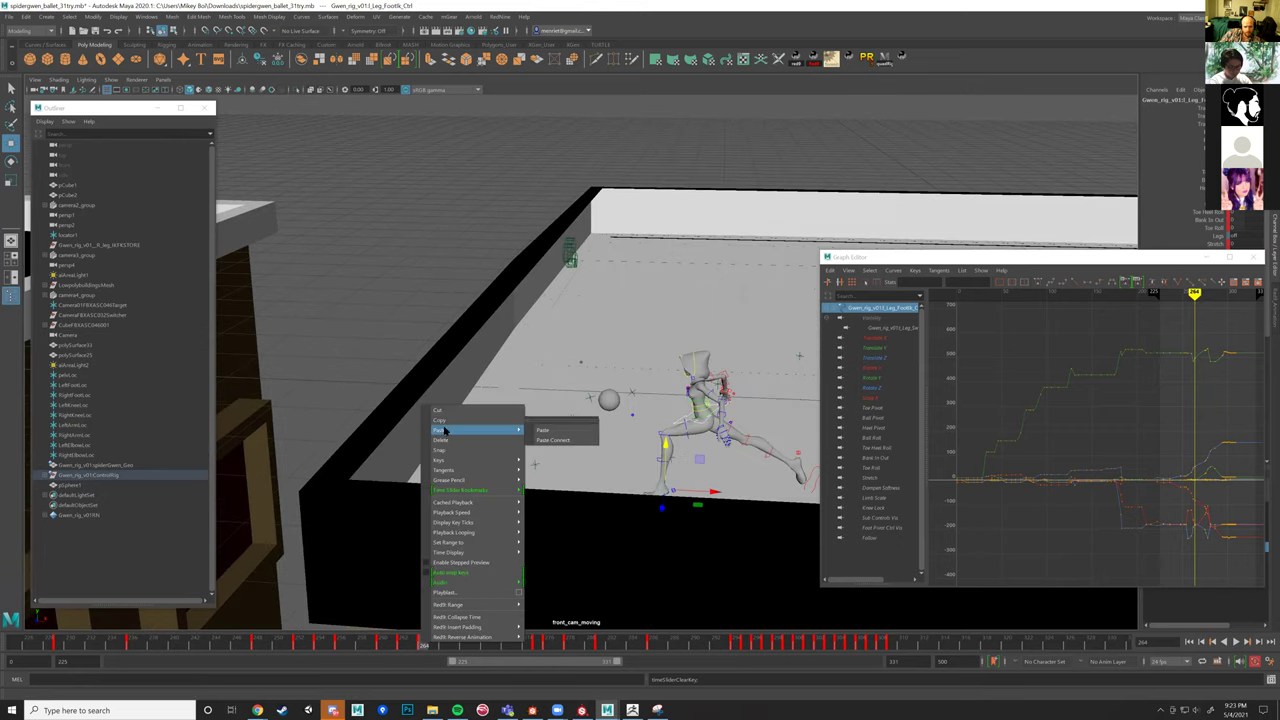
click(540, 429)
click(453, 649)
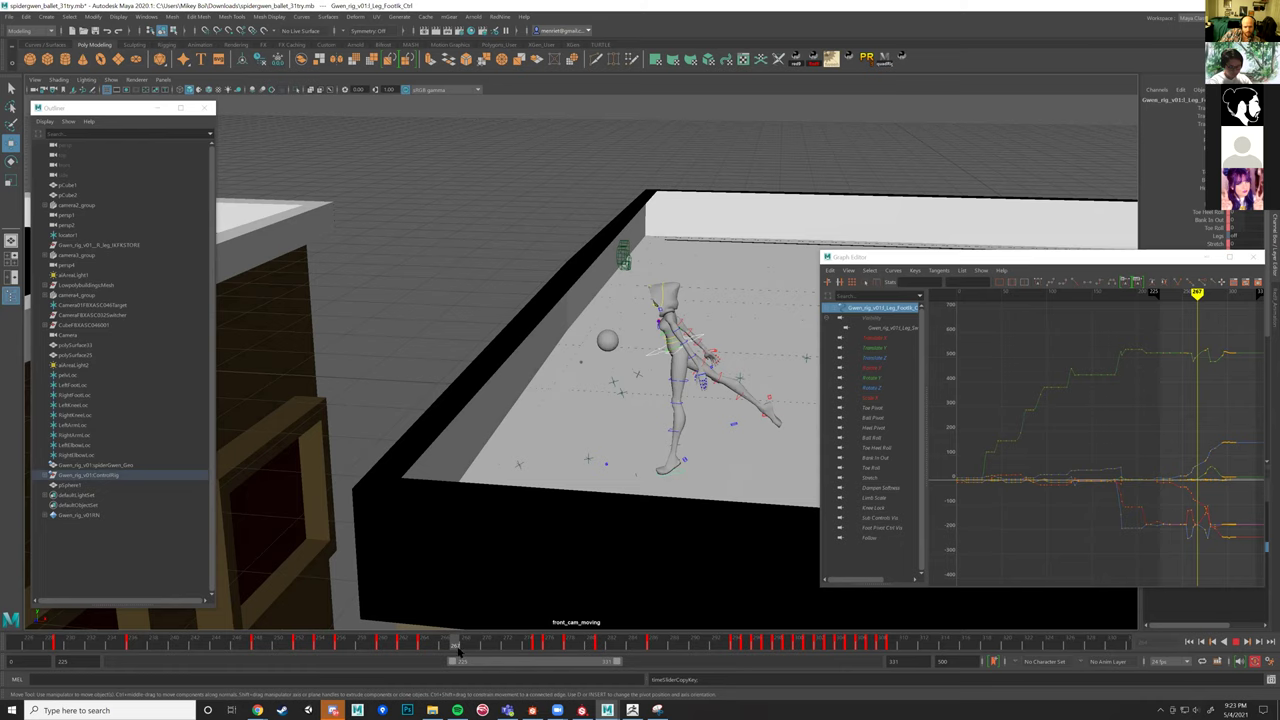
right_click(453, 649)
mouse_move(510, 437)
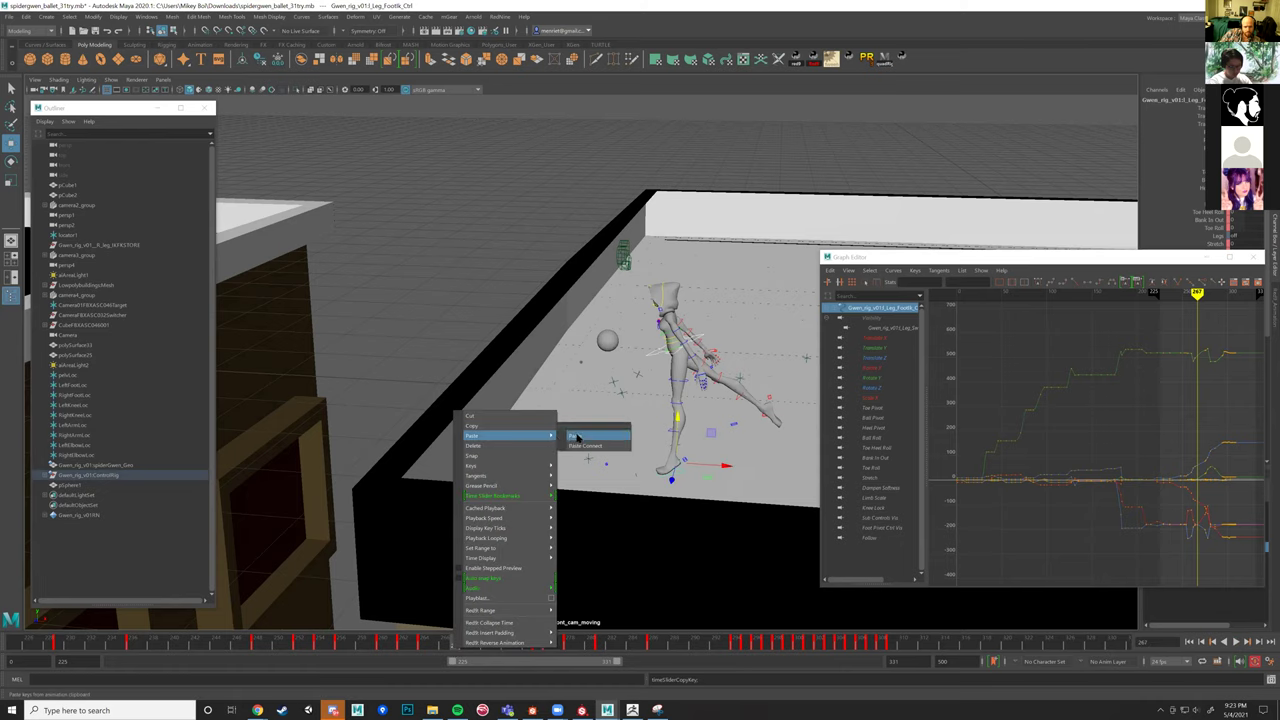
click(595, 437)
Select the root control at frame 264 and isolate its Translate Y curve around that frame in the Graph Editor.
mouse_move(447, 641)
mouse_down()
mouse_move(399, 645)
mouse_move(425, 644)
mouse_up()
click(675, 422)
click(878, 327)
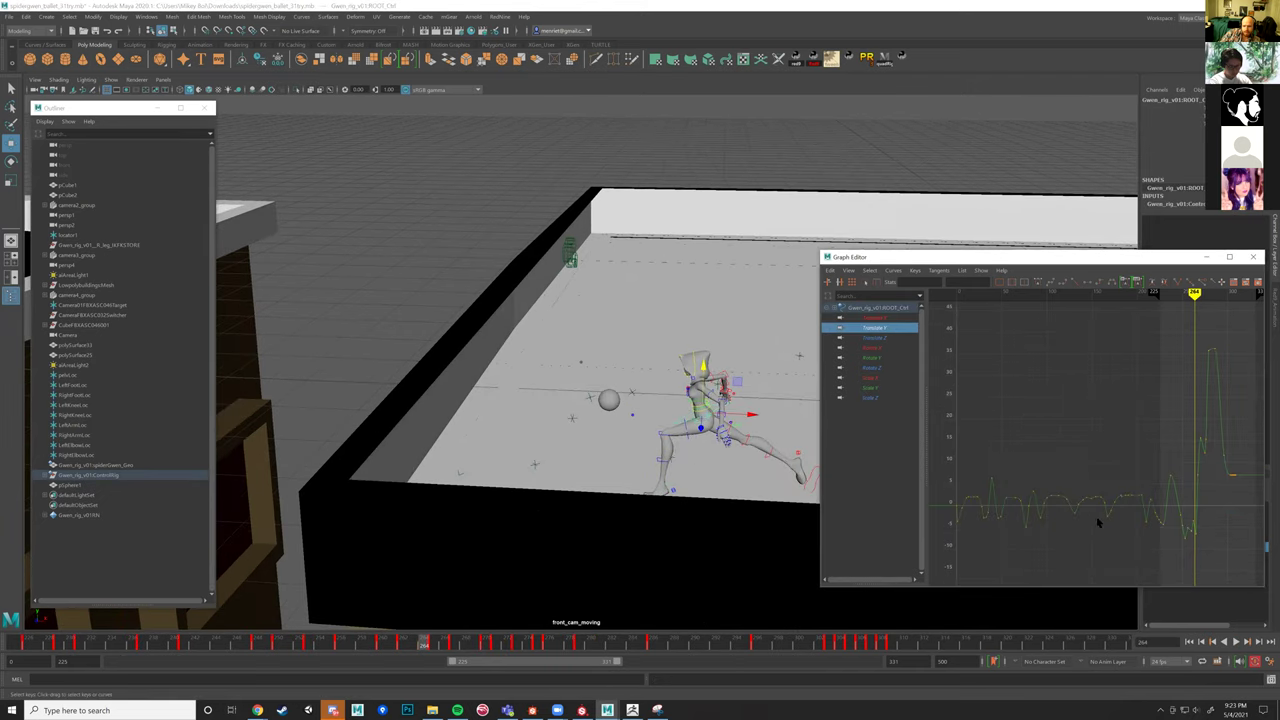
alt+middle_drag(1147, 517, 1017, 480)
alt+right_drag(1017, 480, 1114, 472)
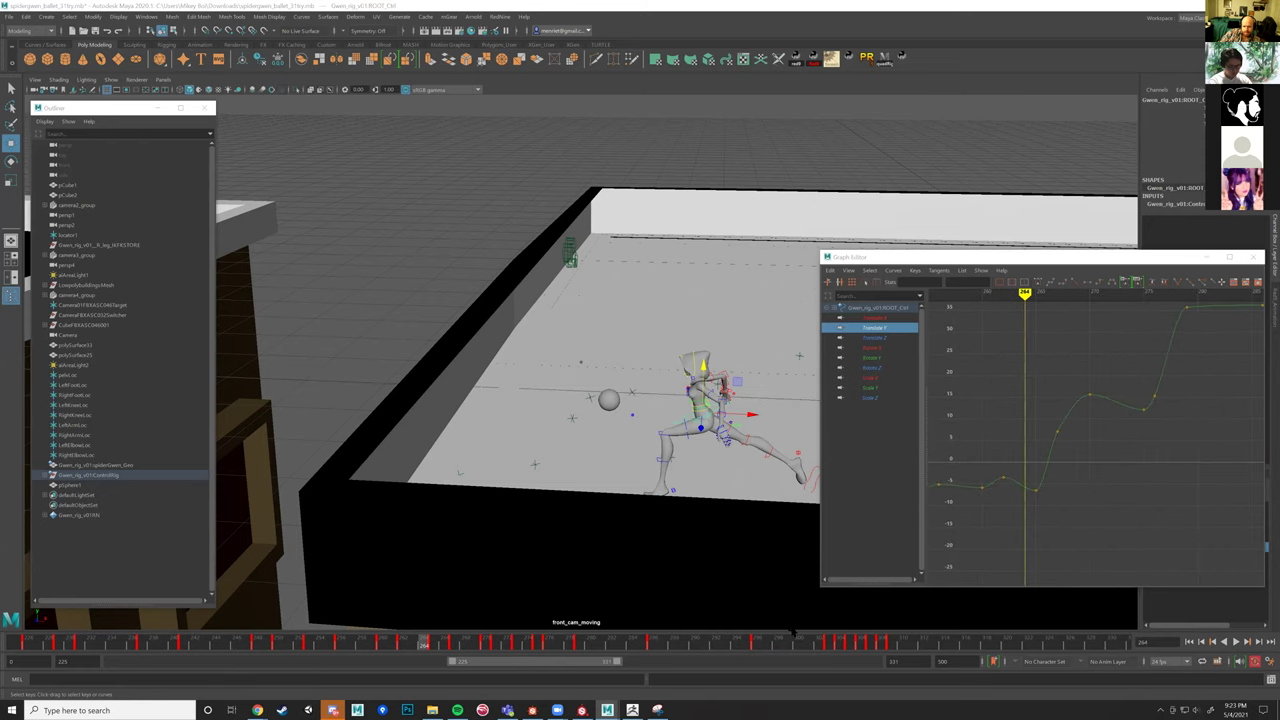
Play and scrub the run through the jump to check the push-off around frame 266, stopping at frame 273.
mouse_move(428, 643)
mouse_down()
mouse_move(465, 637)
mouse_move(288, 641)
mouse_up()
click(1236, 642)
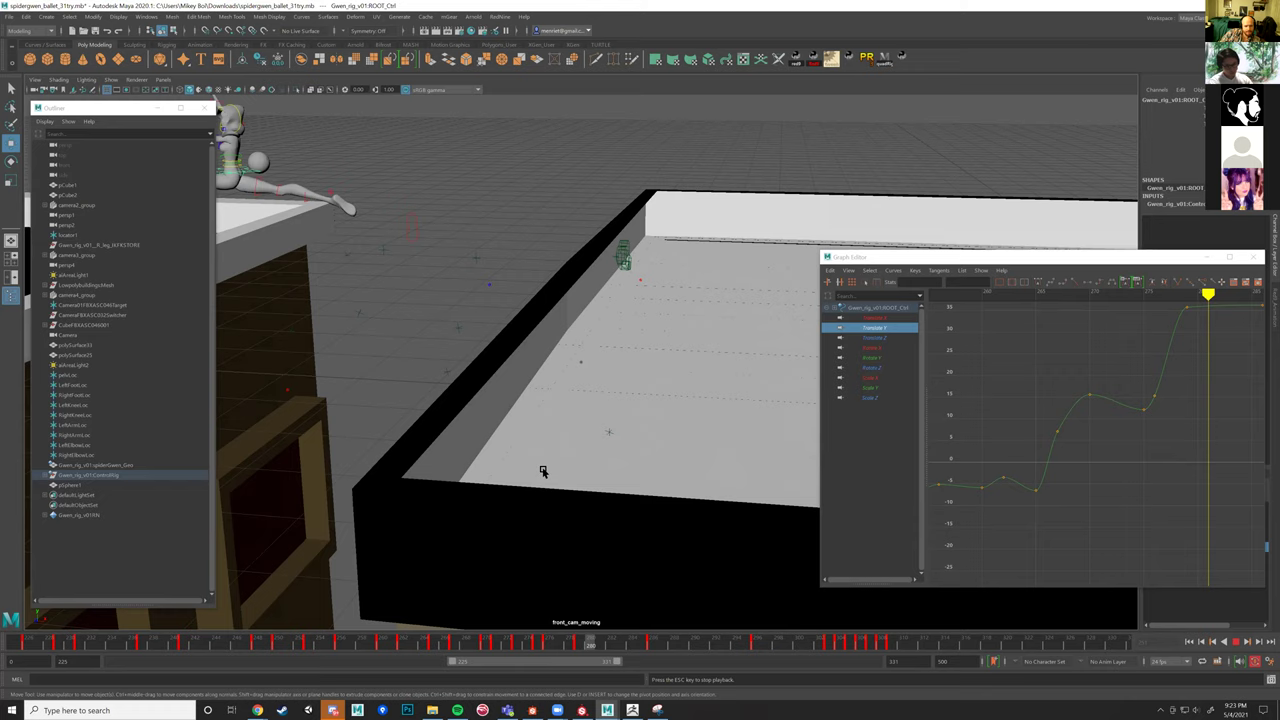
drag(335, 643, 450, 645)
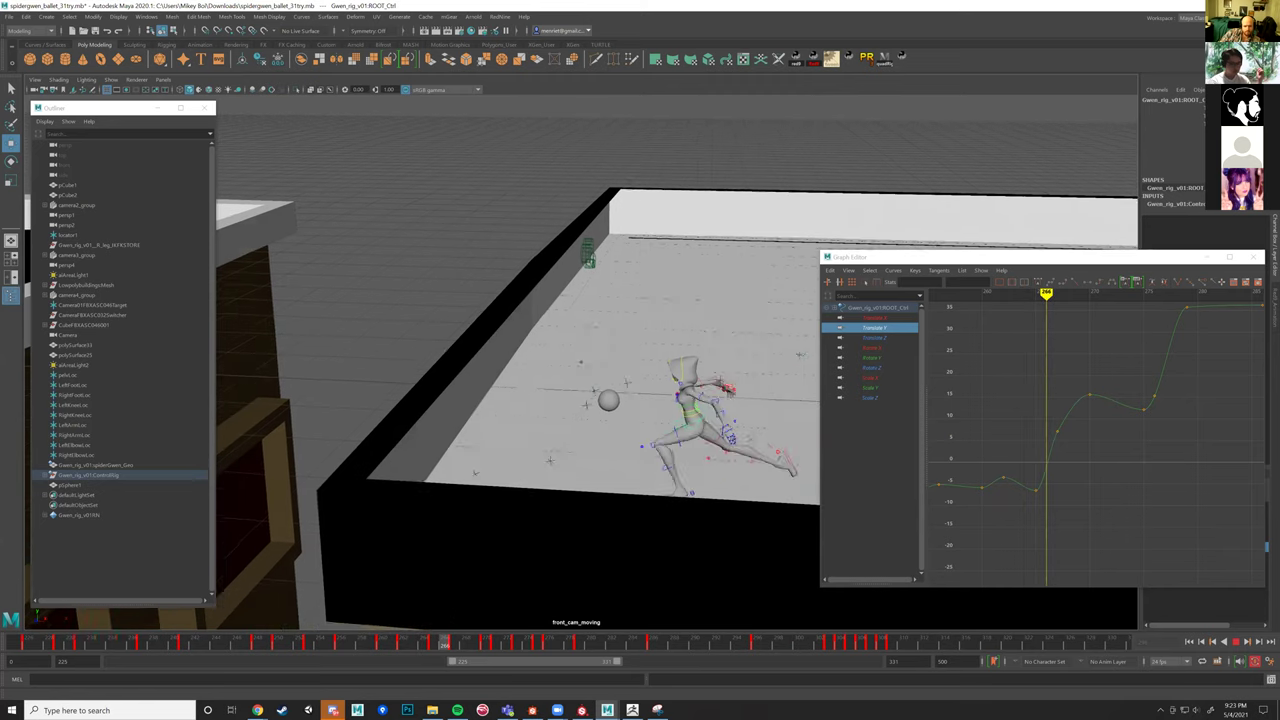
key(Escape)
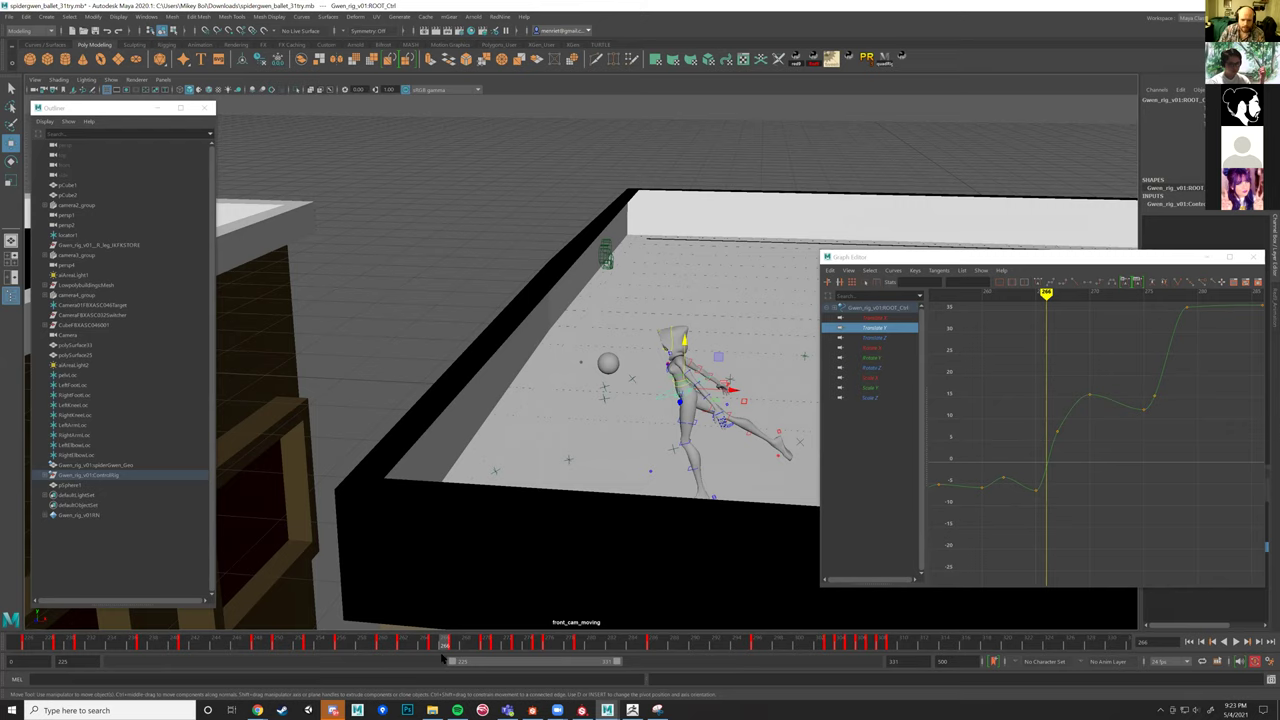
key(alt+v)
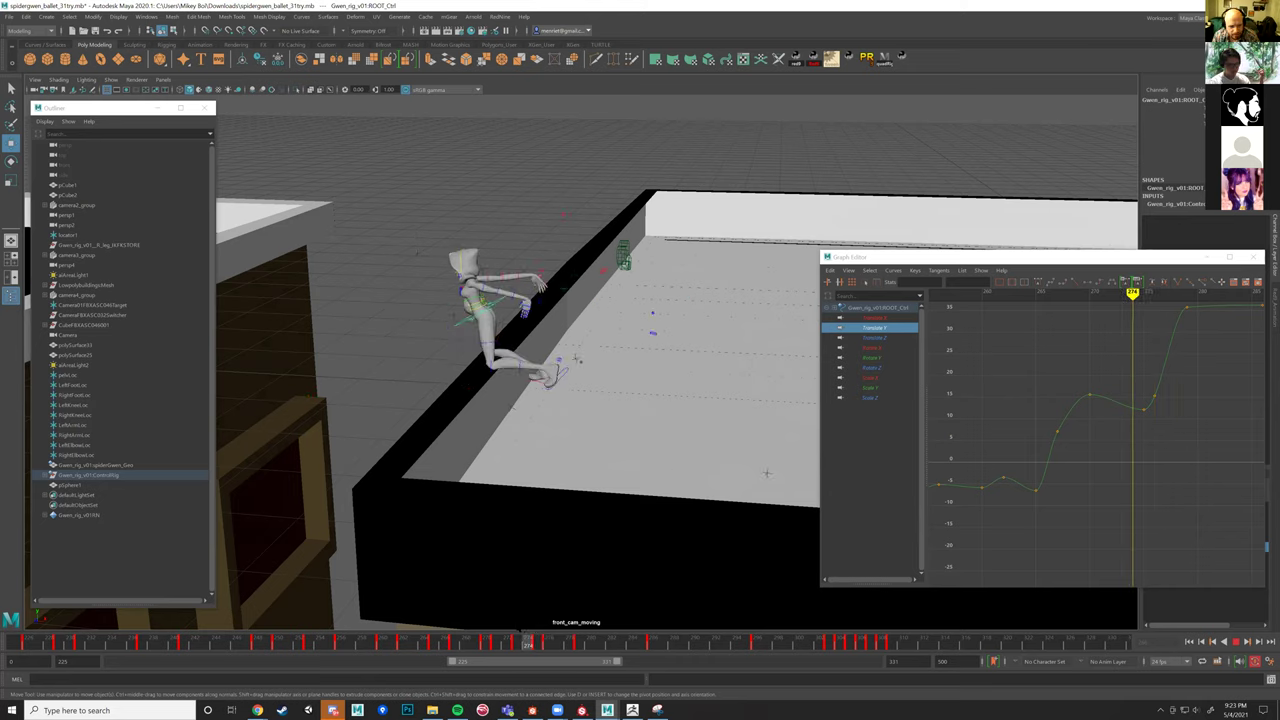
key(alt+v)
Select the right foot IK control and delete its keys from frame 267 to about frame 273.
click(633, 383)
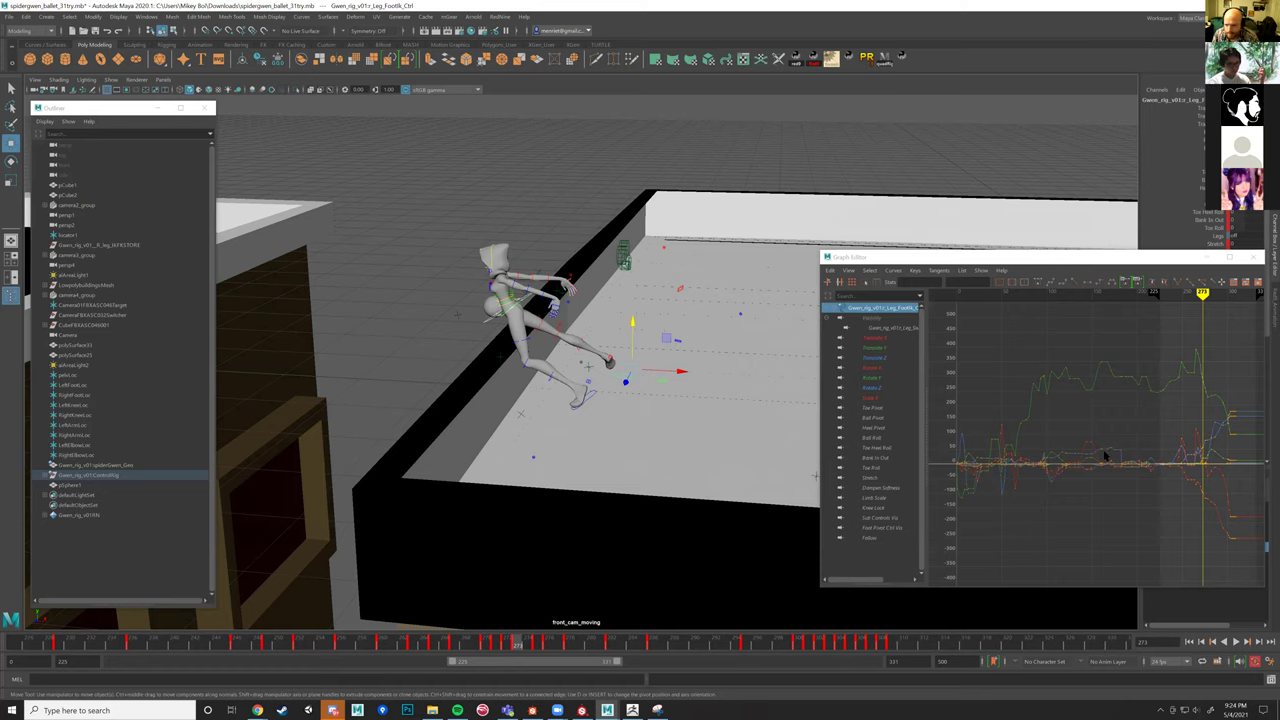
key(alt+v)
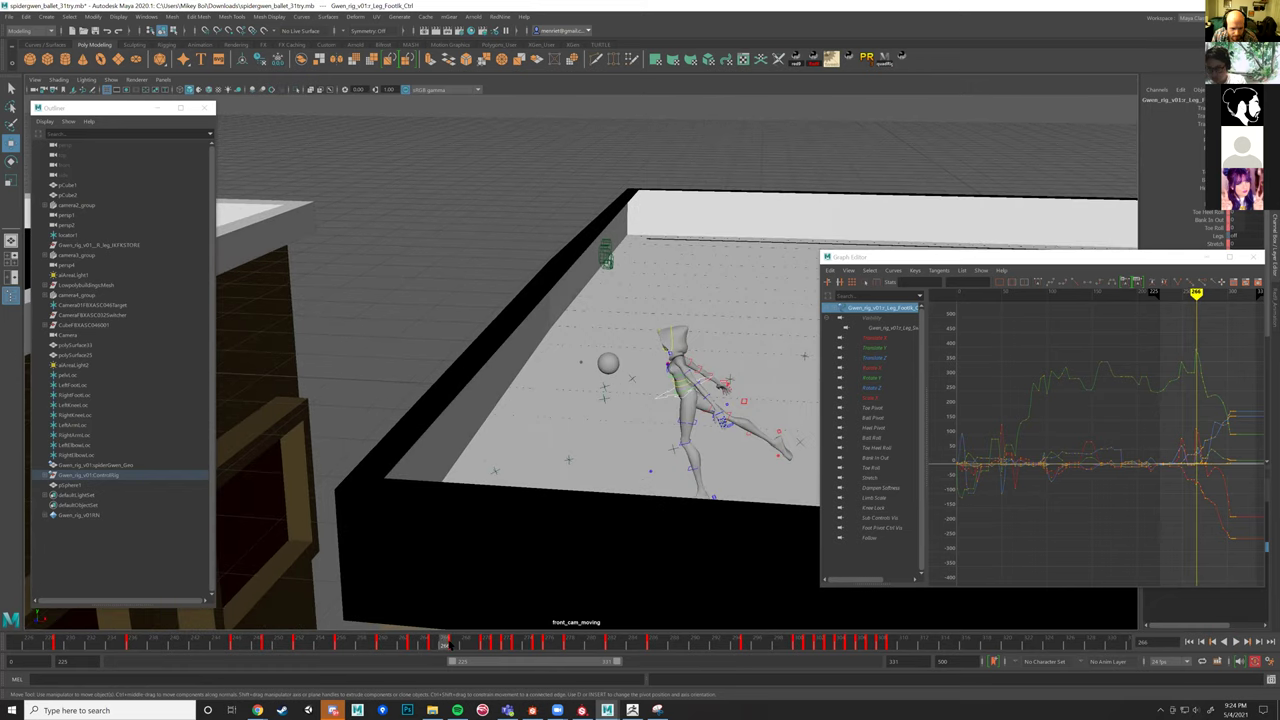
right_click(453, 646)
click(487, 437)
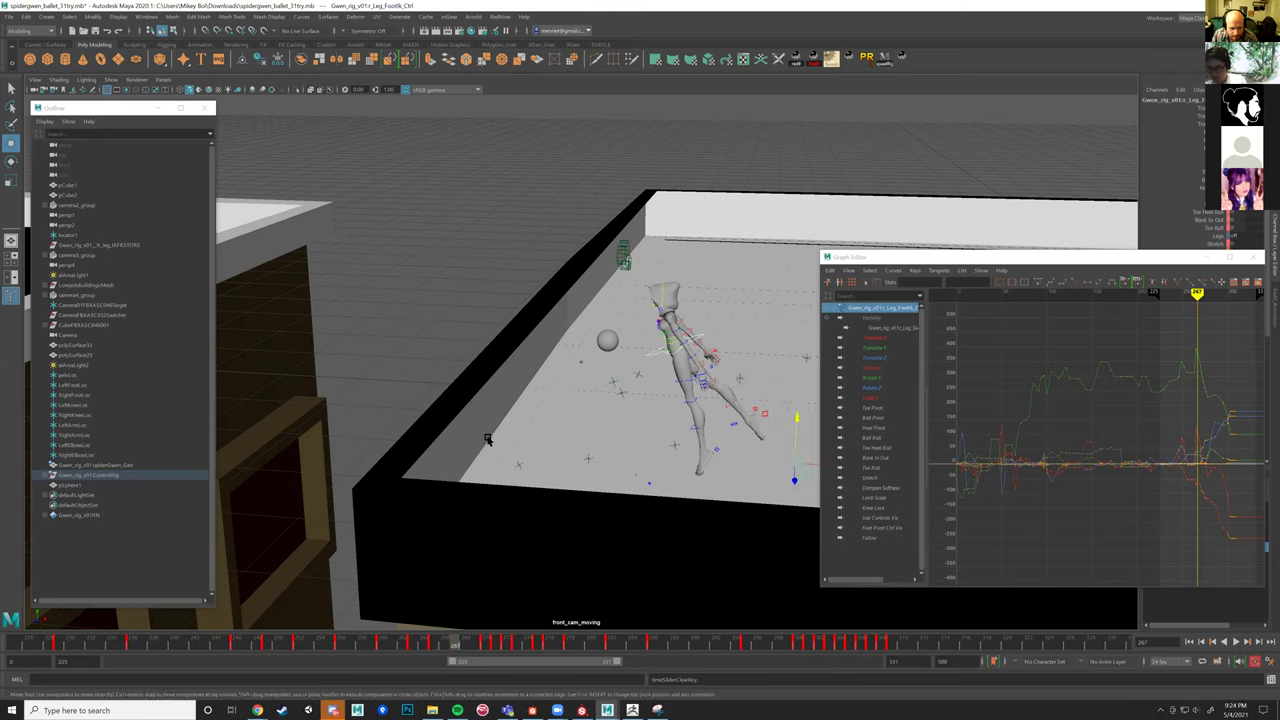
drag(467, 645, 537, 650)
right_click(486, 646)
click(525, 443)
shift+drag(532, 648, 478, 648)
right_click(514, 648)
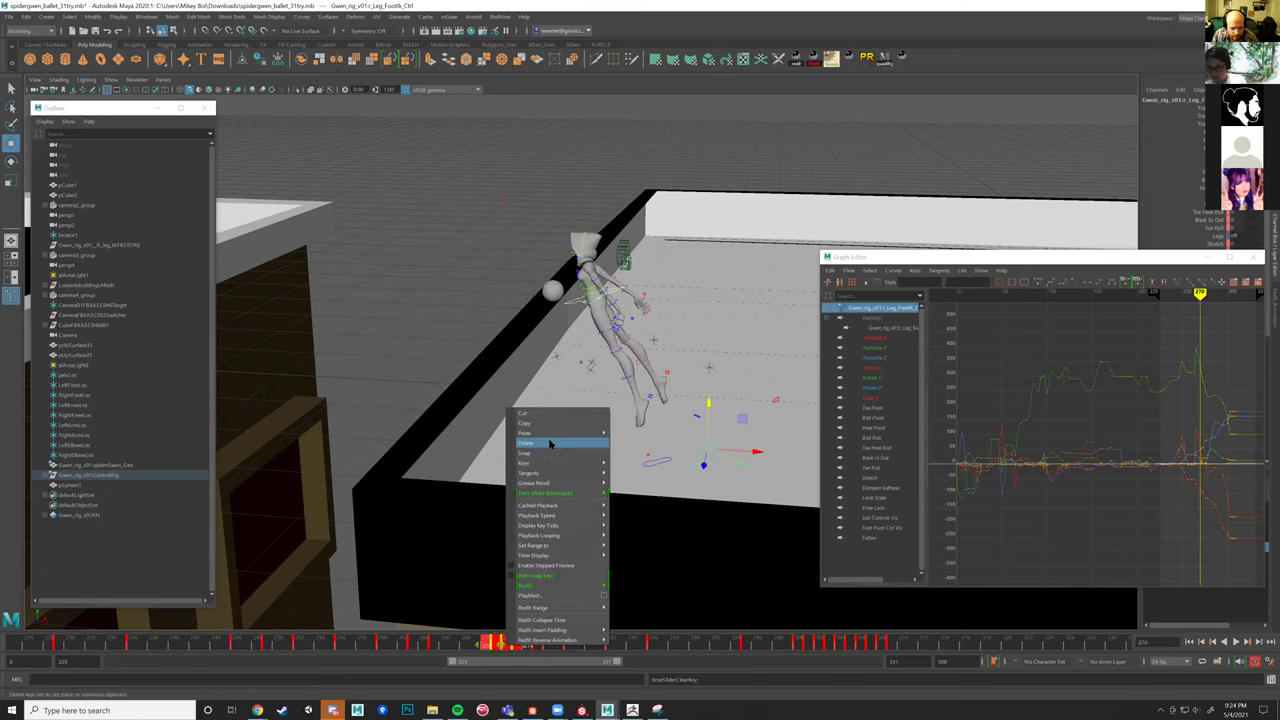
click(524, 442)
Move the right foot IK control forward toward the supporting leg at frame 266 and key it.
mouse_move(432, 638)
mouse_down()
mouse_move(592, 640)
mouse_move(387, 641)
mouse_move(444, 641)
mouse_up()
middle_drag(797, 424, 763, 417)
key(s)
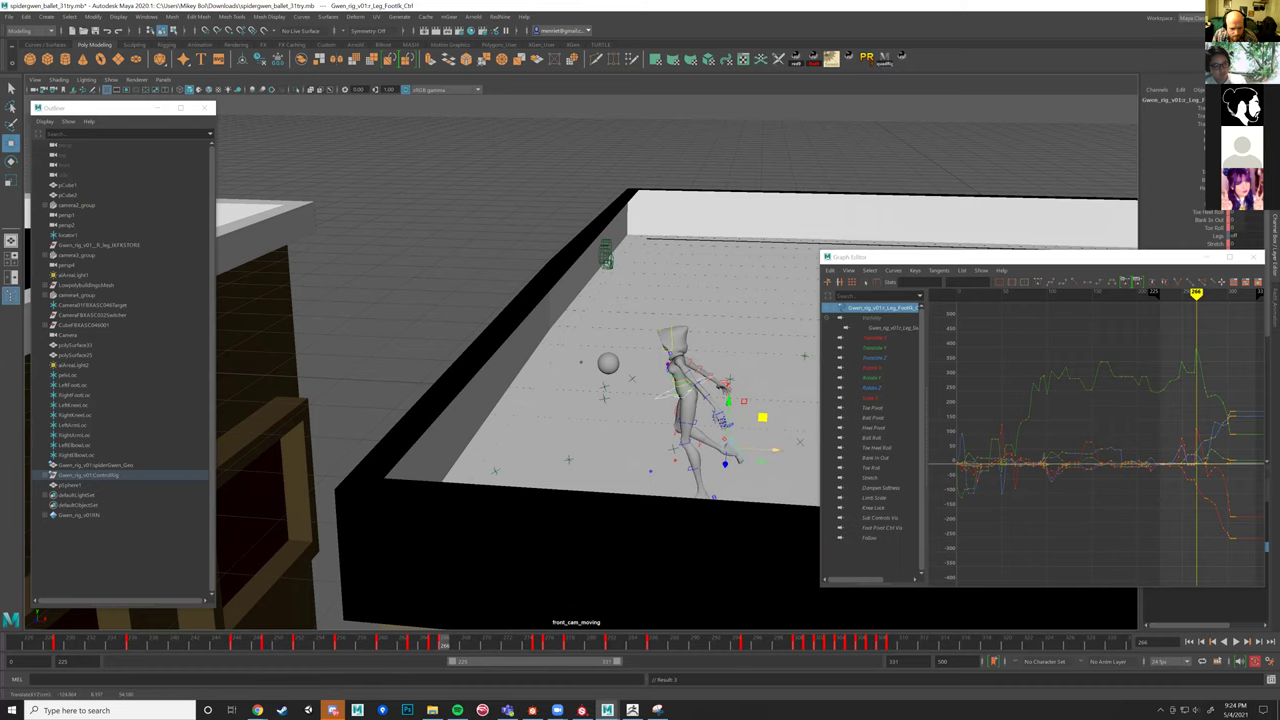
Pose the trailing right leg at frame 265 by adjusting its knee IK control and rotating and moving its foot IK control.
key(alt+comma)
right_drag(478, 405, 480, 433)
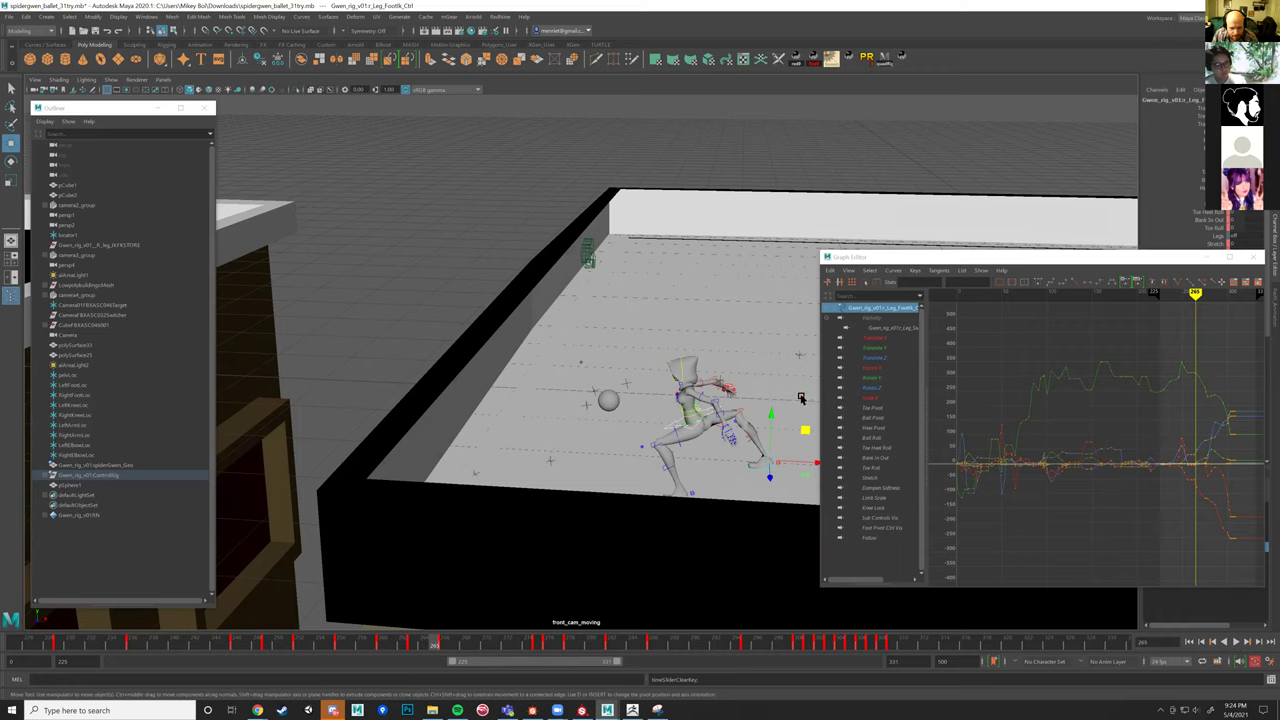
click(801, 398)
click(683, 472)
mouse_move(437, 646)
mouse_down()
mouse_move(456, 648)
mouse_move(435, 648)
mouse_up()
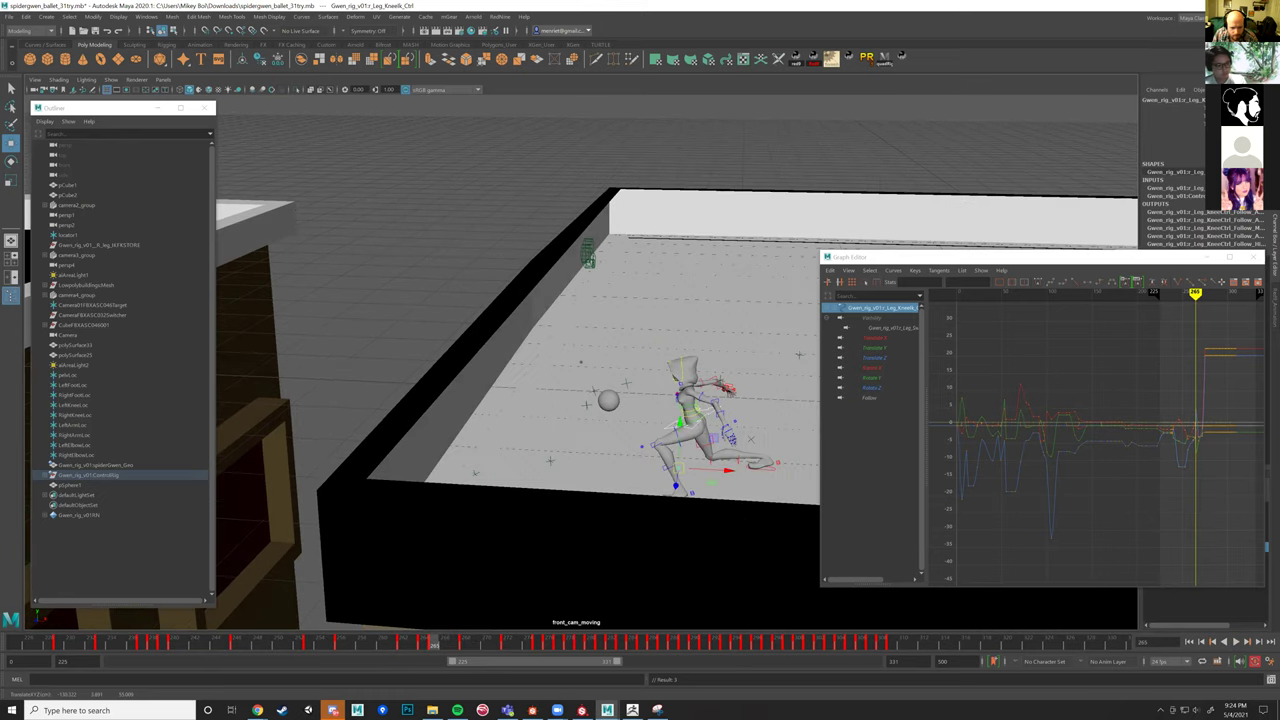
click(774, 464)
key(e)
drag(766, 418, 683, 430)
key(w)
middle_drag(810, 432, 814, 432)
Move the Graph Editor farther aside and adjust the right foot IK control's placement behind the runner at frame 262.
drag(412, 645, 403, 645)
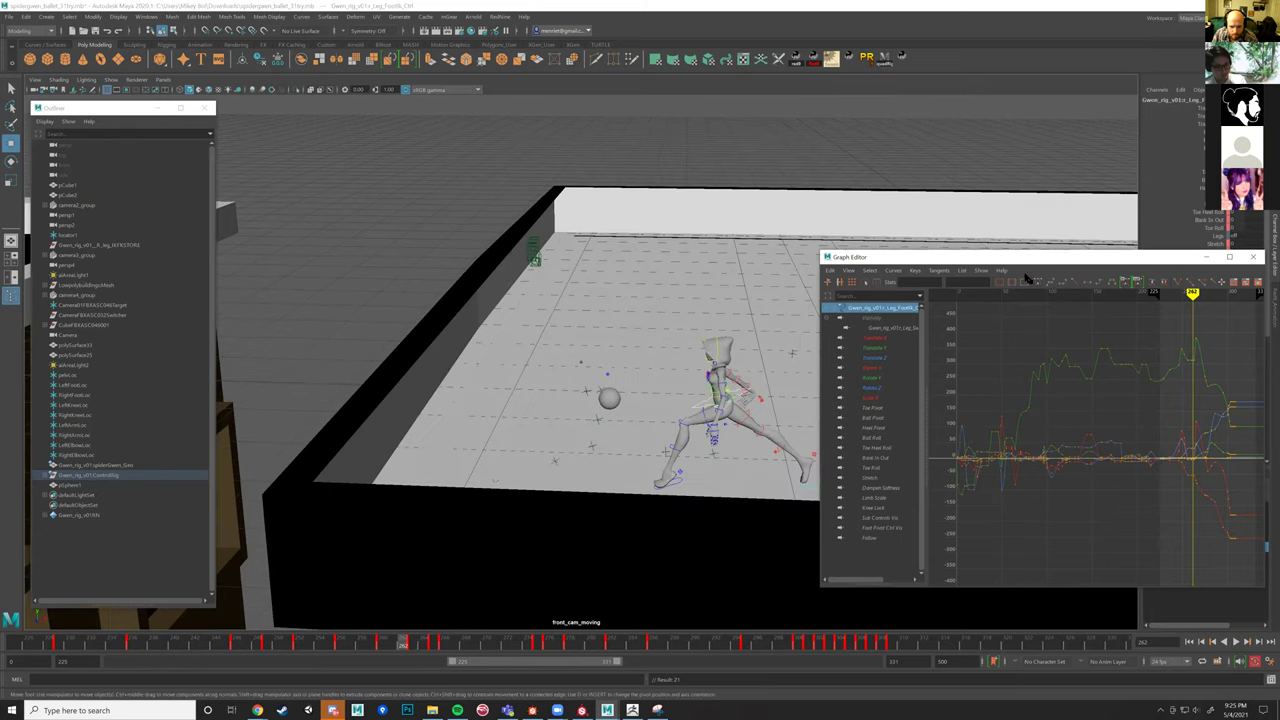
drag(938, 260, 1044, 266)
click(856, 448)
drag(843, 436, 838, 434)
key(e)
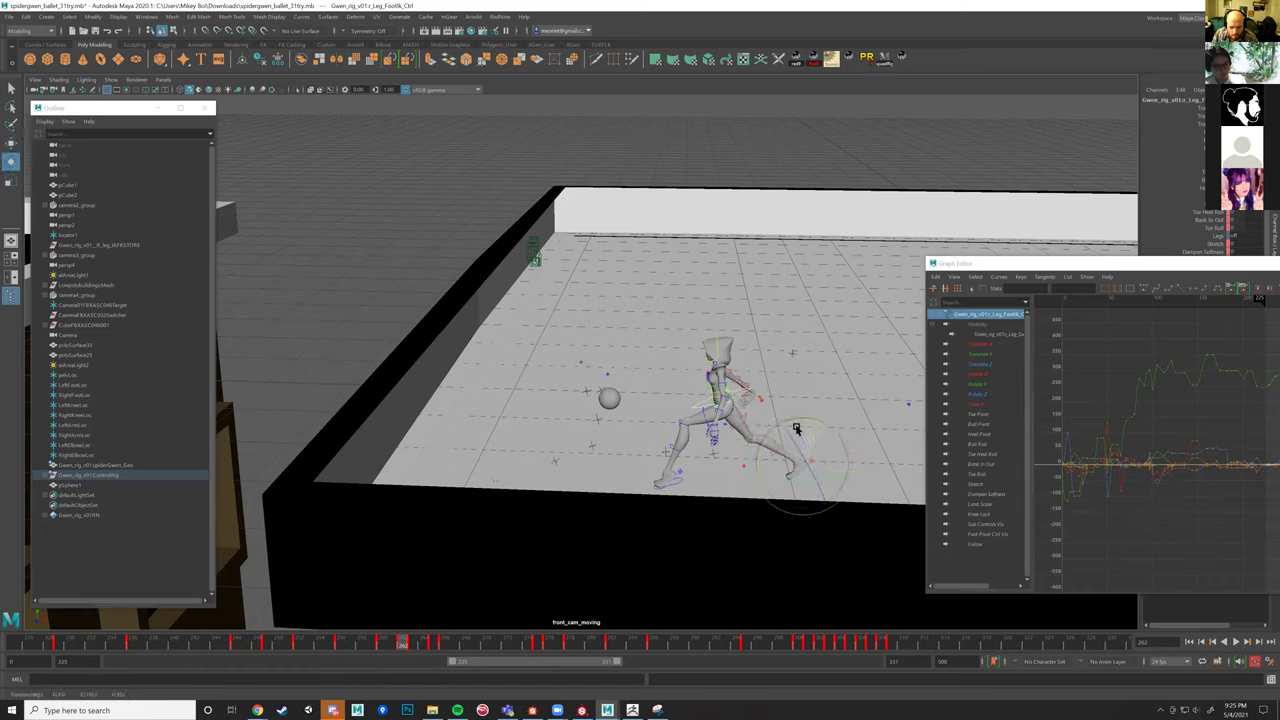
key(w)
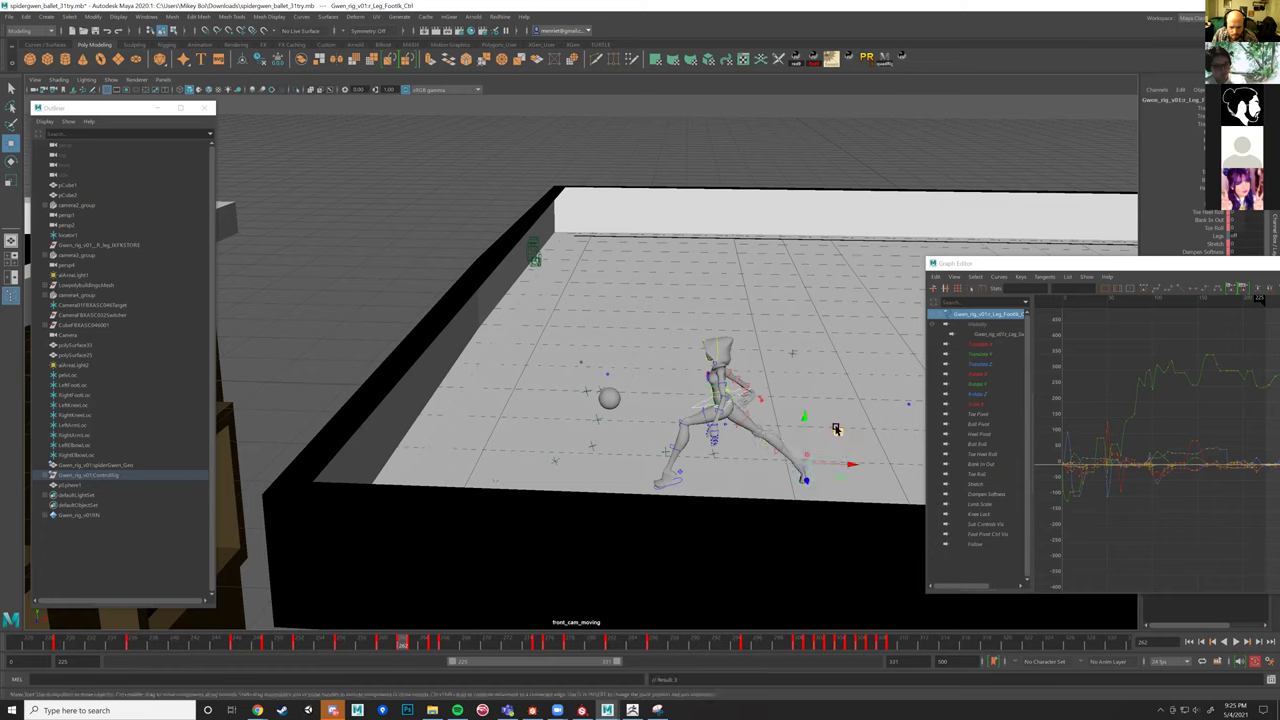
key(.)
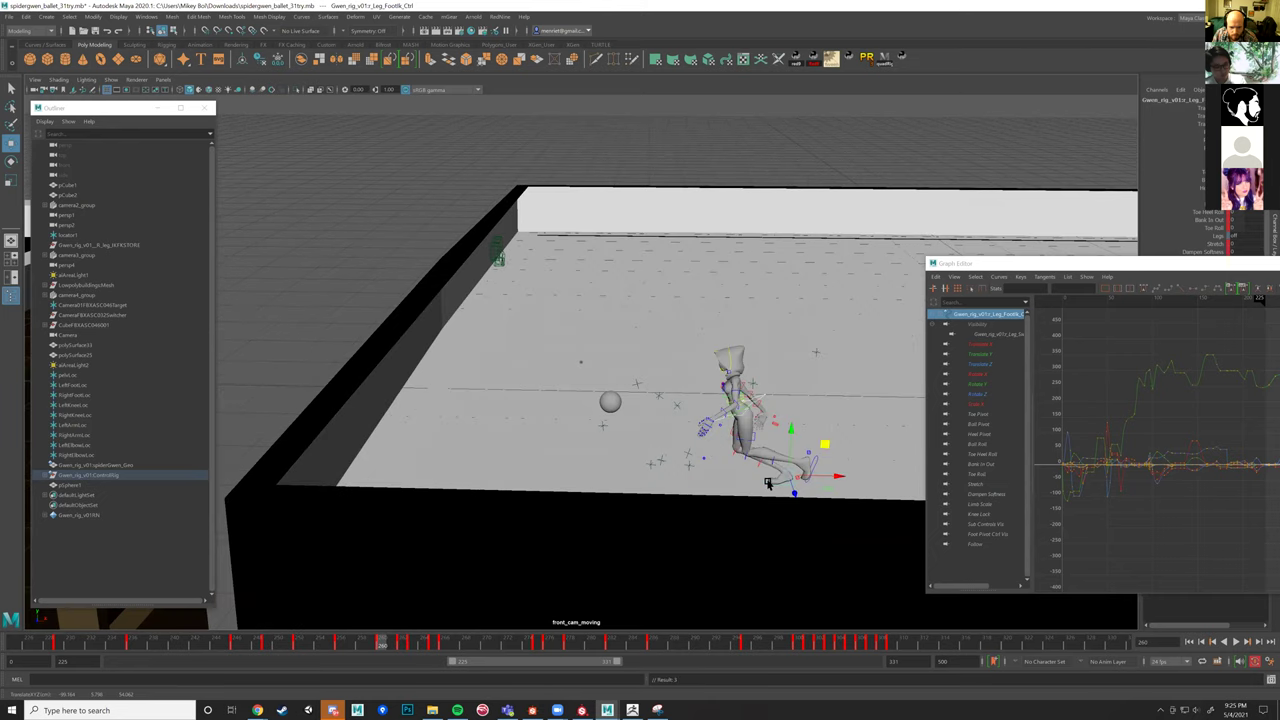
Move the right foot IK control forward and up at frame 262 and check it against frame 260.
key(.)
drag(846, 460, 815, 435)
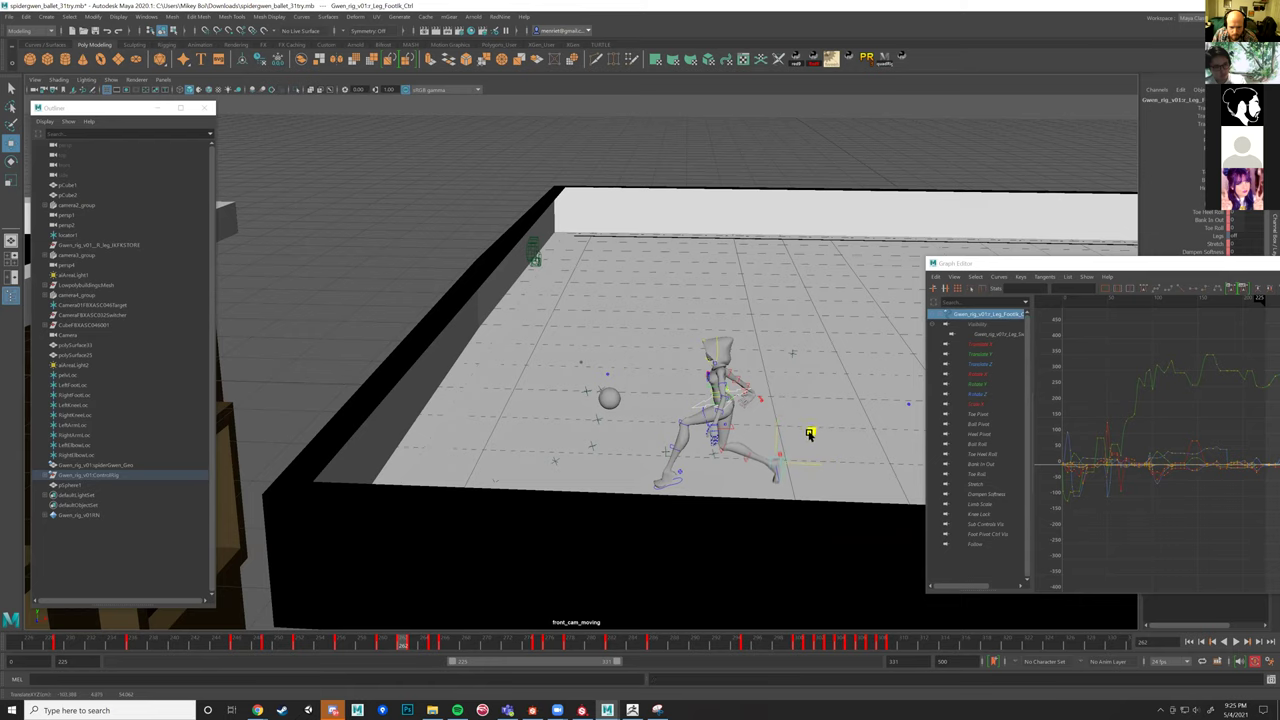
key(.)
click(400, 645)
click(381, 645)
click(390, 645)
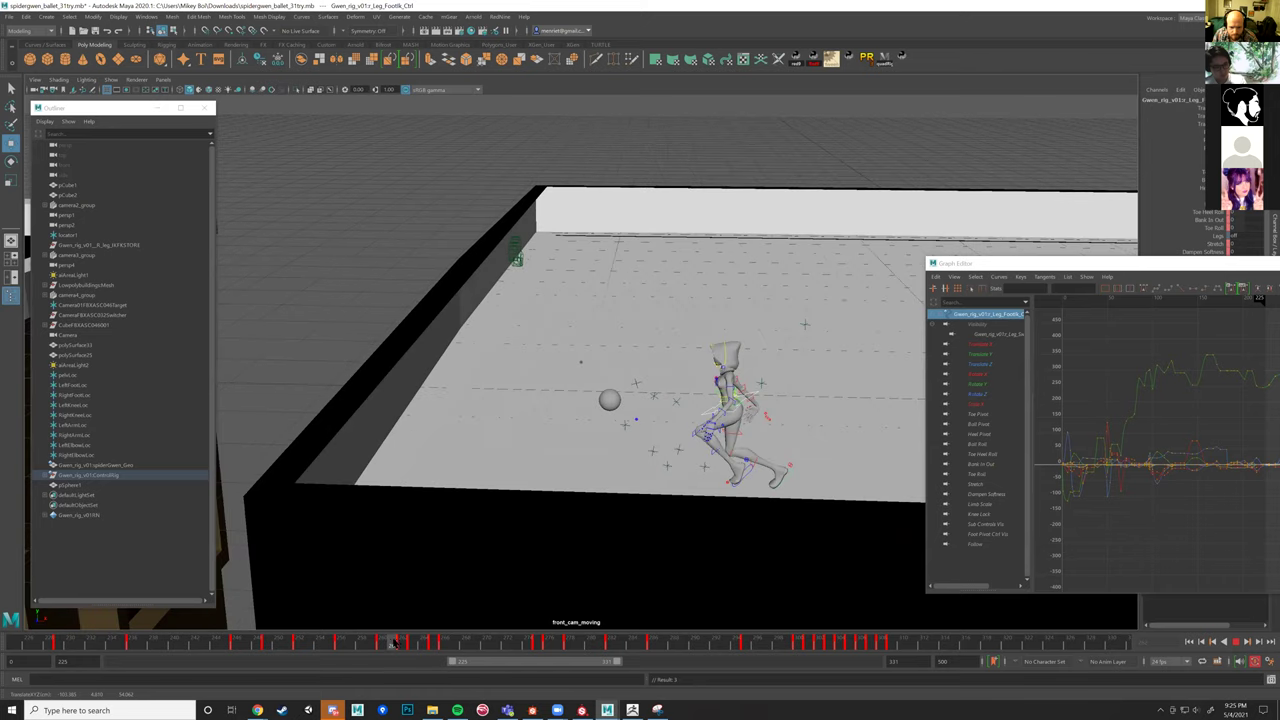
click(401, 644)
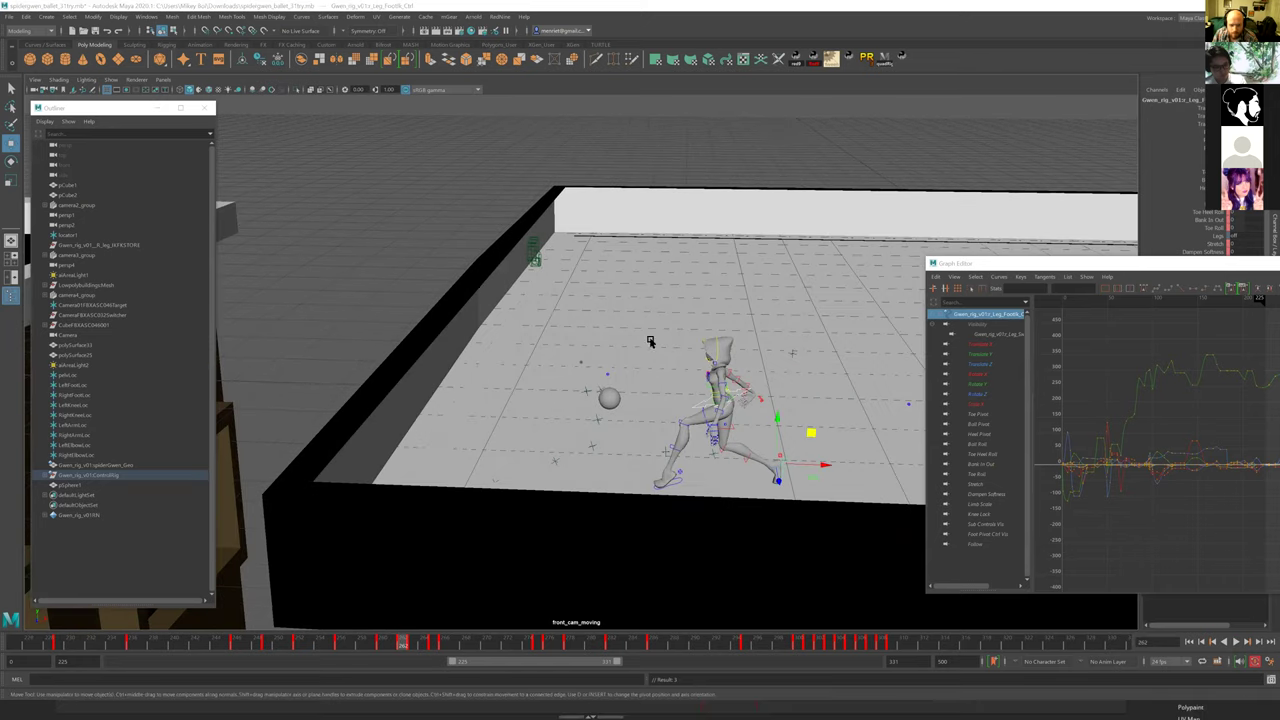
In the perspective view, extend the right foot IK control farther behind the runner and rotate it at frame 262.
key(space)
key(space)
key(alt+comma)
key(alt+comma)
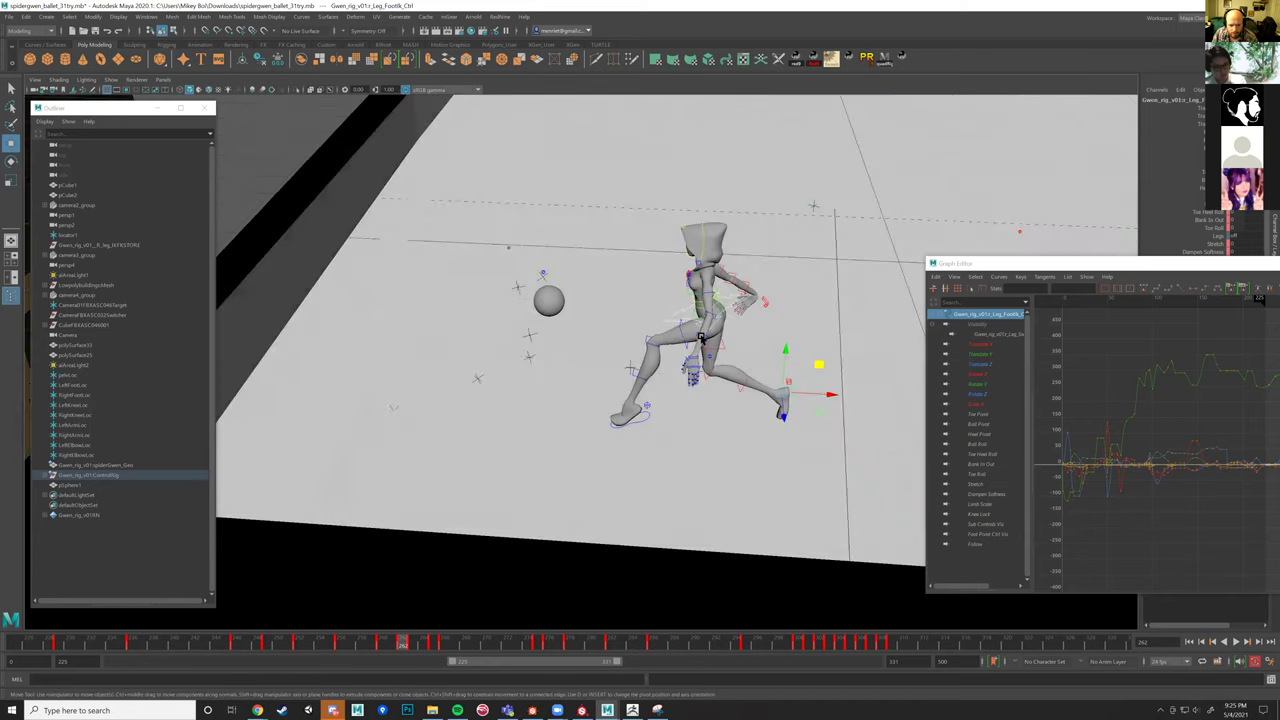
key(alt+period)
key(alt+period)
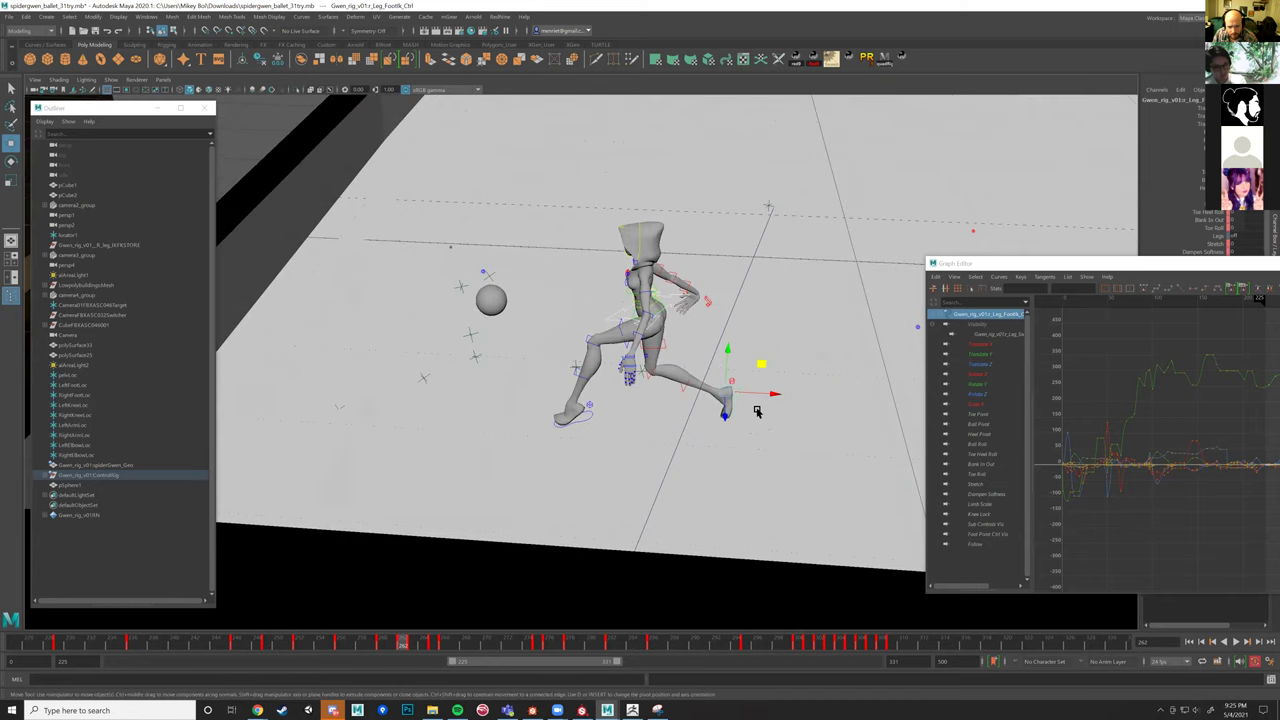
drag(781, 396, 791, 388)
key(ctrl+z)
key(shift+z)
key(e)
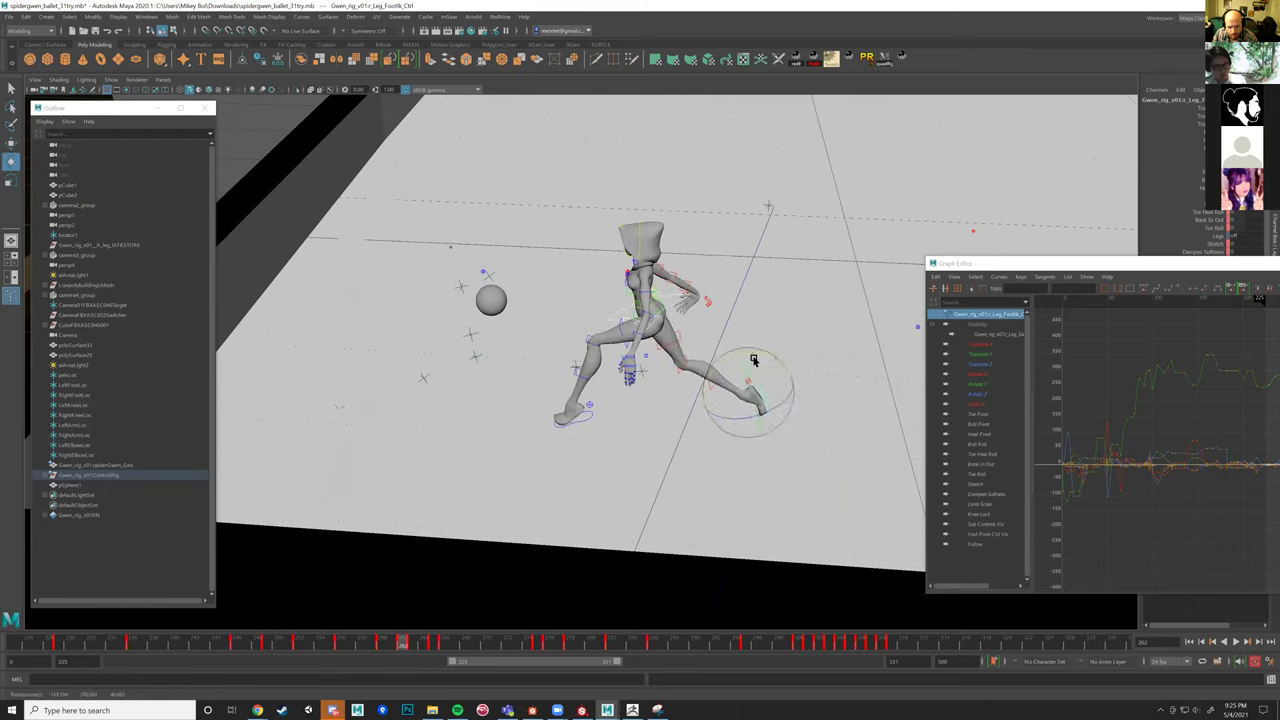
Shift the right foot IK control slightly sideways at frame 262 as seen from behind, comparing it with the neighbouring key.
key(comma)
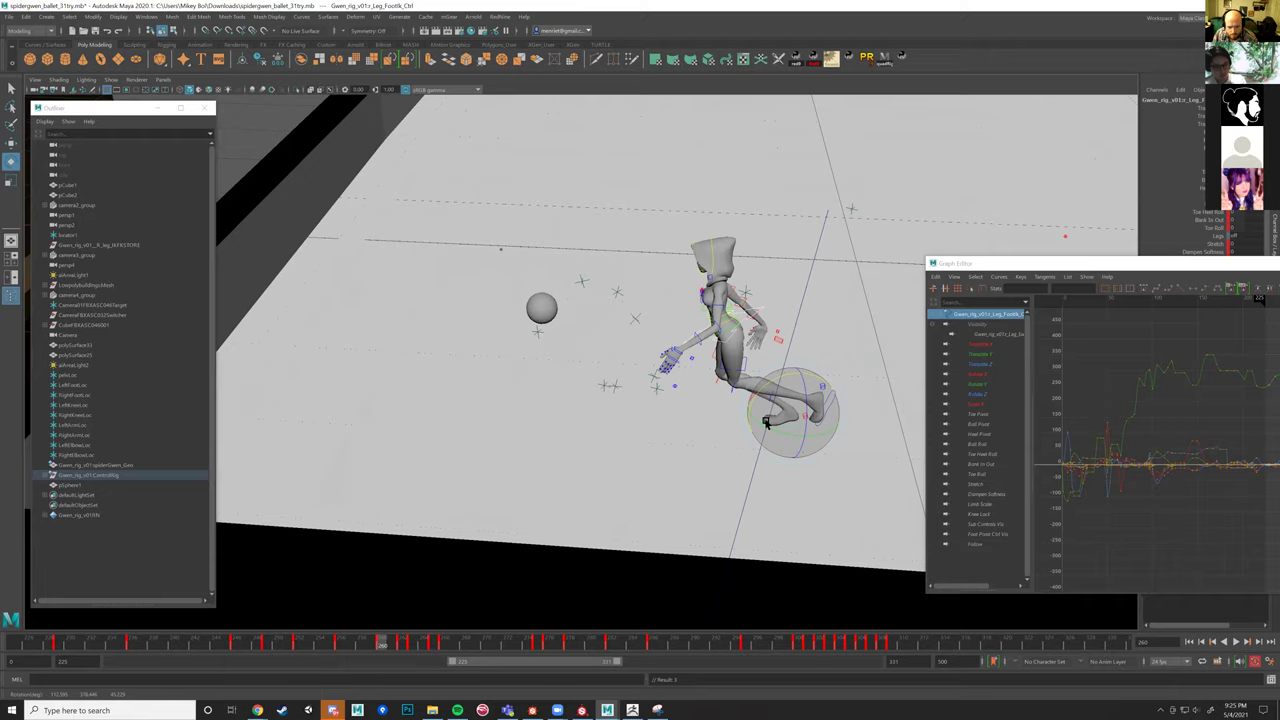
alt+drag(766, 424, 700, 471)
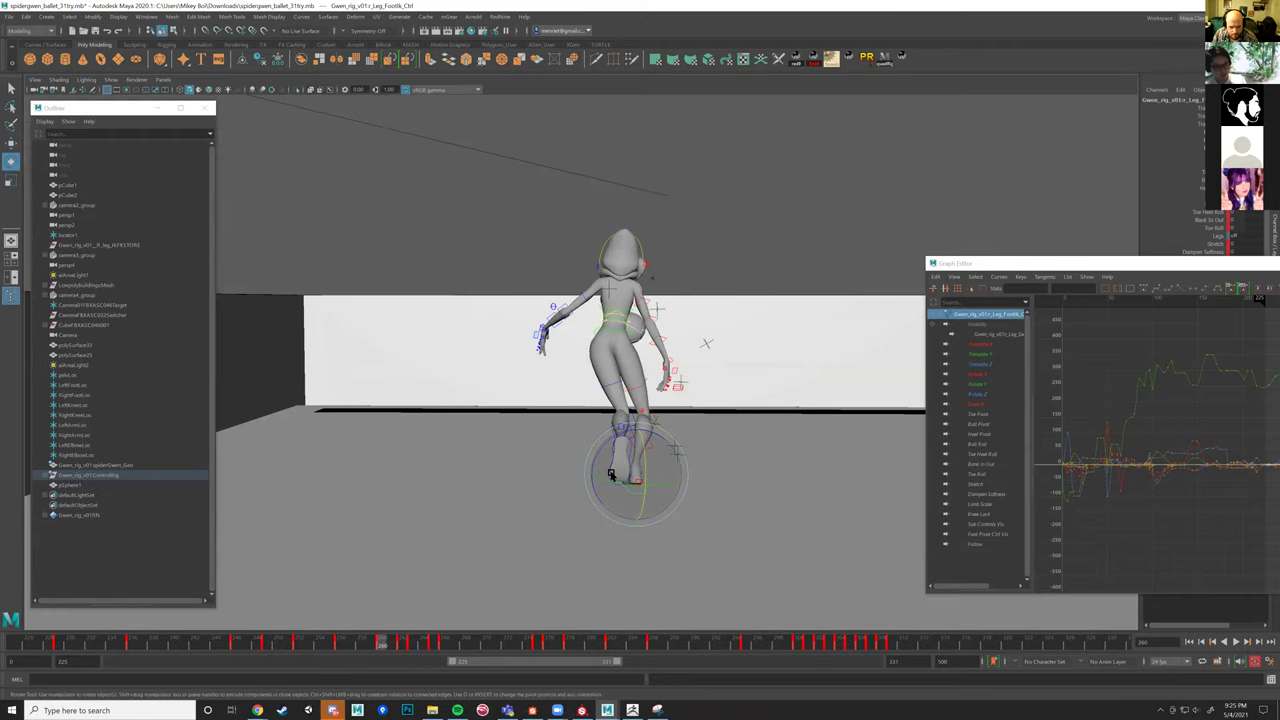
key(w)
key(period)
key(comma)
key(period)
drag(609, 441, 601, 443)
key(comma)
key(period)
alt+right_drag(600, 500, 571, 491)
mouse_move(571, 491)
alt+mouse_down()
mouse_move(640, 560)
mouse_move(490, 598)
alt+mouse_up()
Delete the right foot IK control's key at frame 263 and play back the push-off.
key(period)
right_click(410, 645)
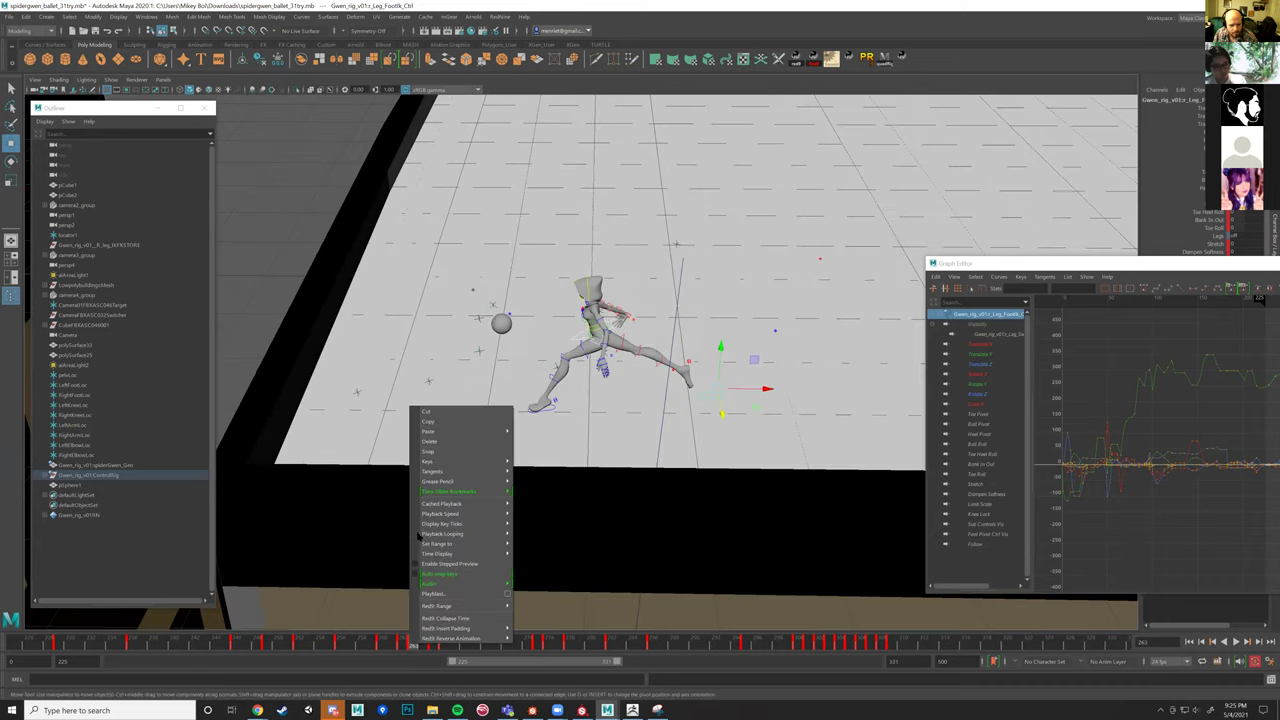
click(443, 452)
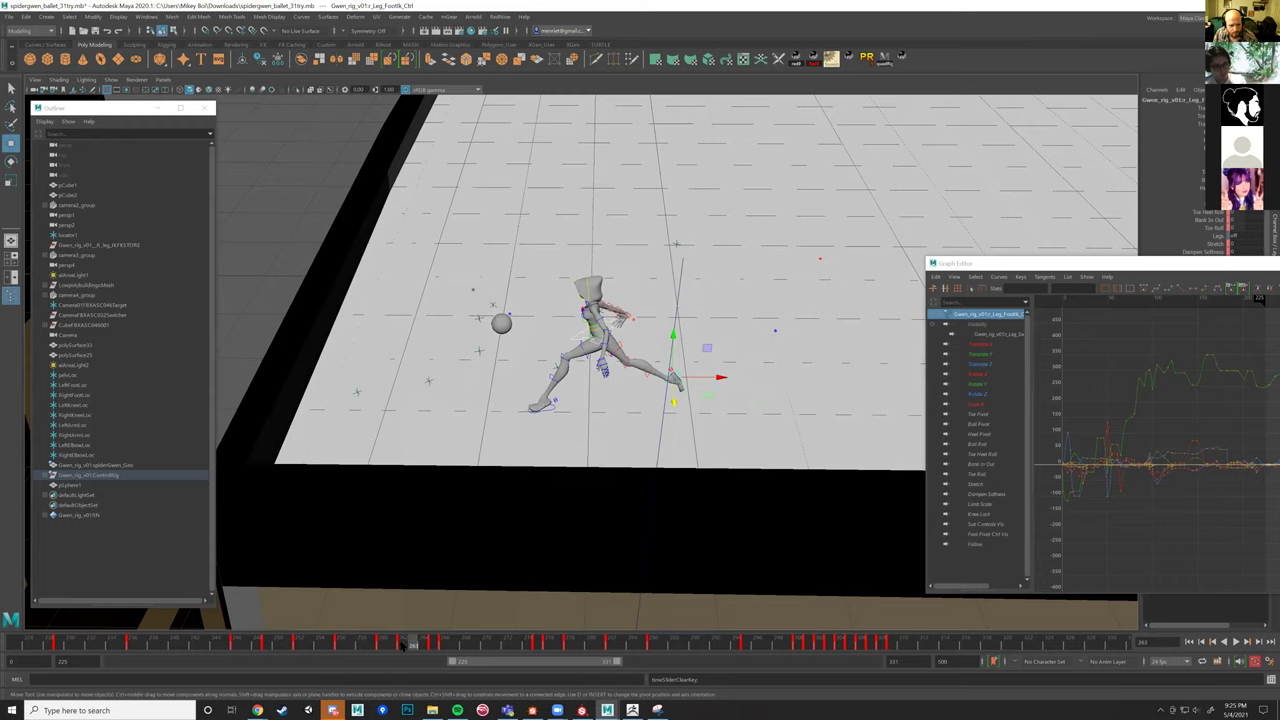
key(alt+v)
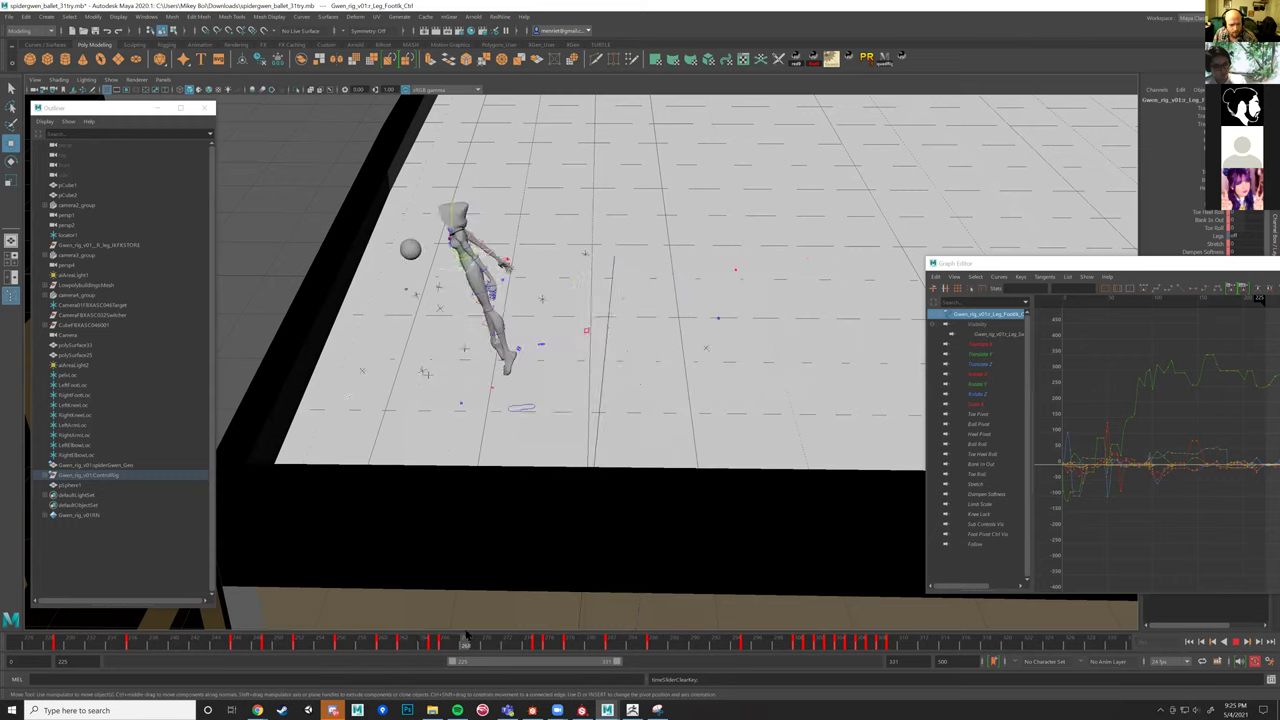
key(alt+v)
Pose the raised right leg at frame 270 by adjusting its knee IK control and rotating its foot IK control.
mouse_move(490, 313)
alt+mouse_down()
mouse_move(586, 334)
mouse_move(565, 288)
mouse_move(500, 345)
mouse_move(586, 337)
mouse_move(606, 286)
mouse_move(609, 322)
mouse_move(512, 264)
alt+mouse_up()
click(493, 360)
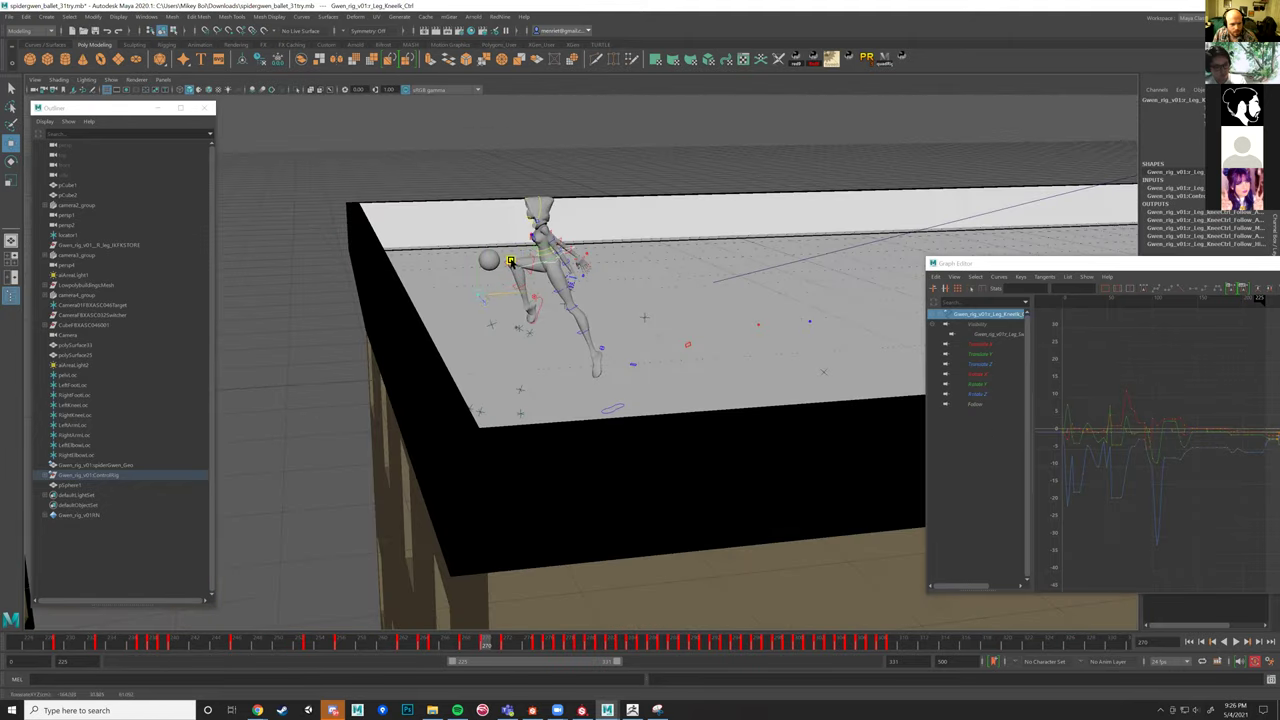
click(538, 301)
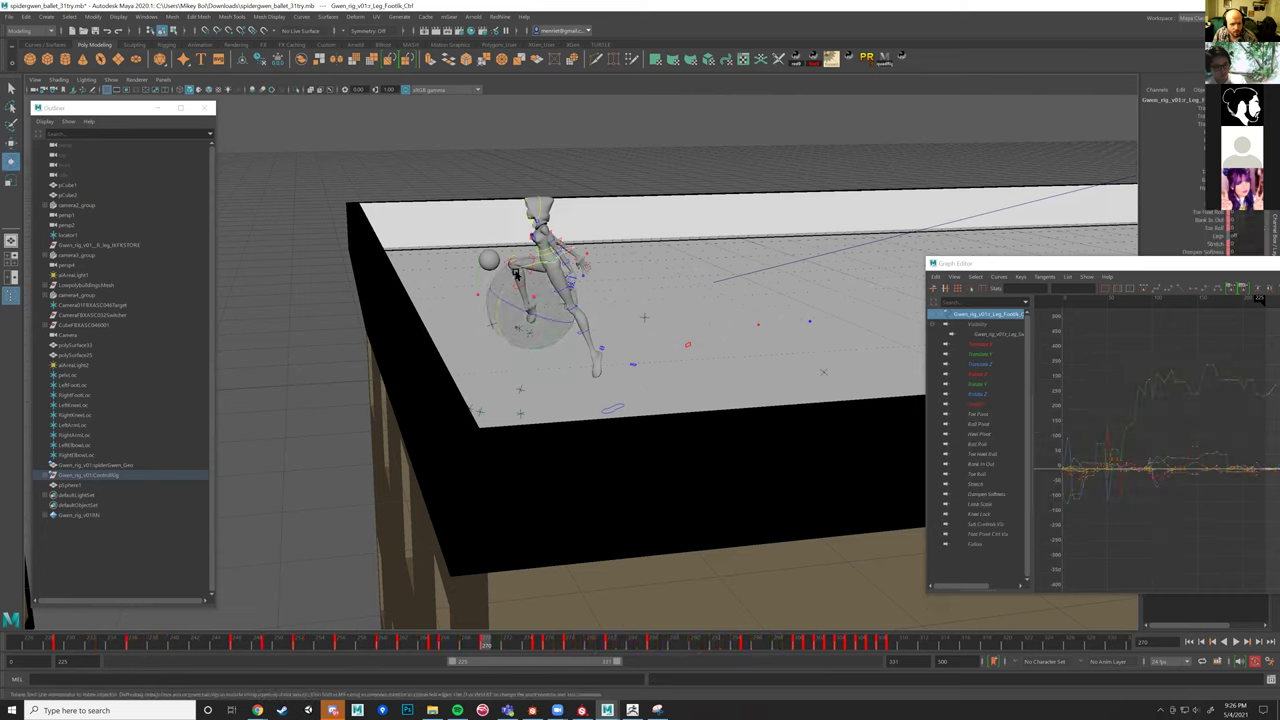
click(507, 296)
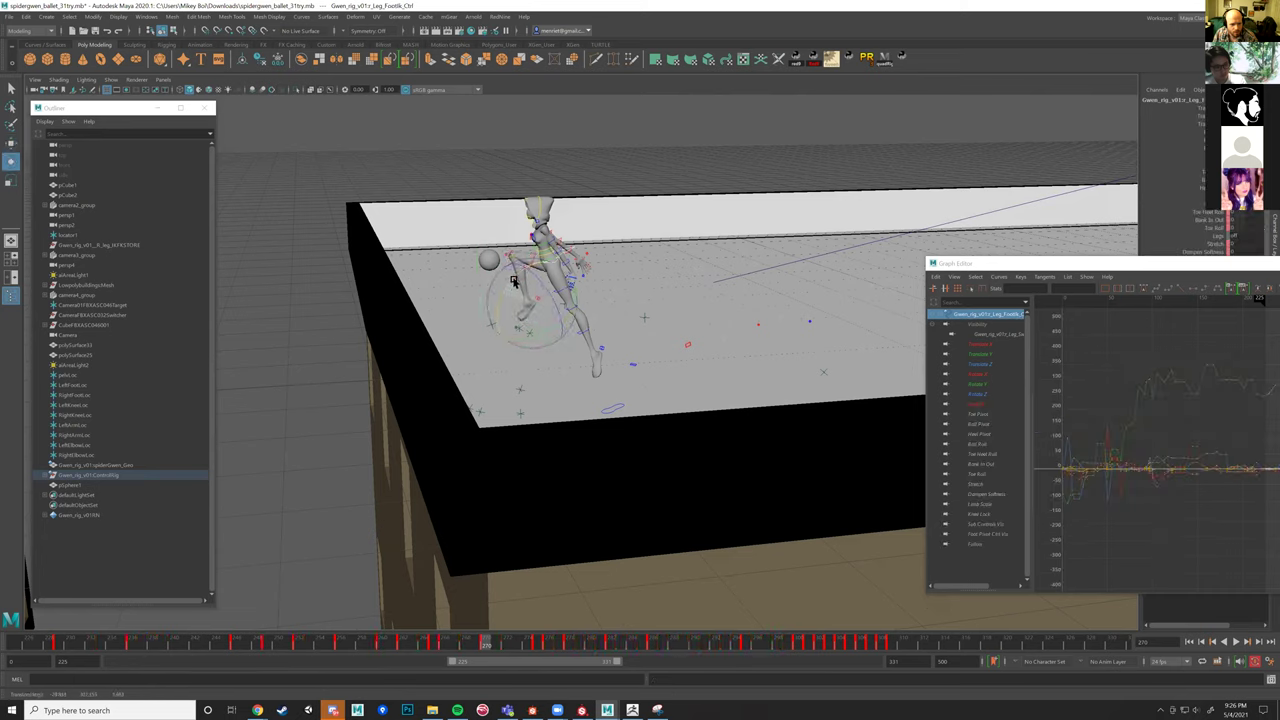
click(518, 249)
alt+drag(518, 249, 540, 288)
click(537, 287)
Realign the right knee IK control as seen from the front at frame 270 and add the foot IK control to the selection.
alt+drag(537, 287, 580, 322)
key(w)
key(e)
key(w)
click(567, 295)
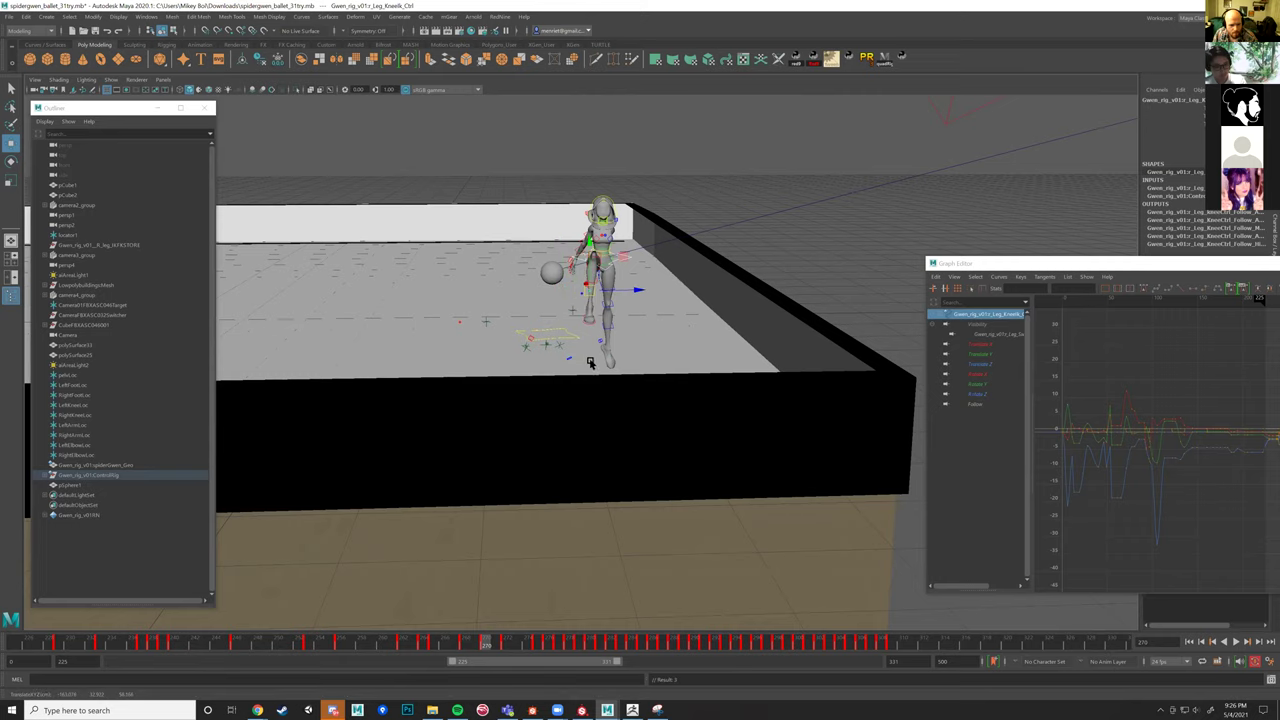
shift+click(587, 323)
Return to the front_cam_moving view, clear the Graph Editor out of the way and play back the shot.
alt+drag(572, 540, 499, 605)
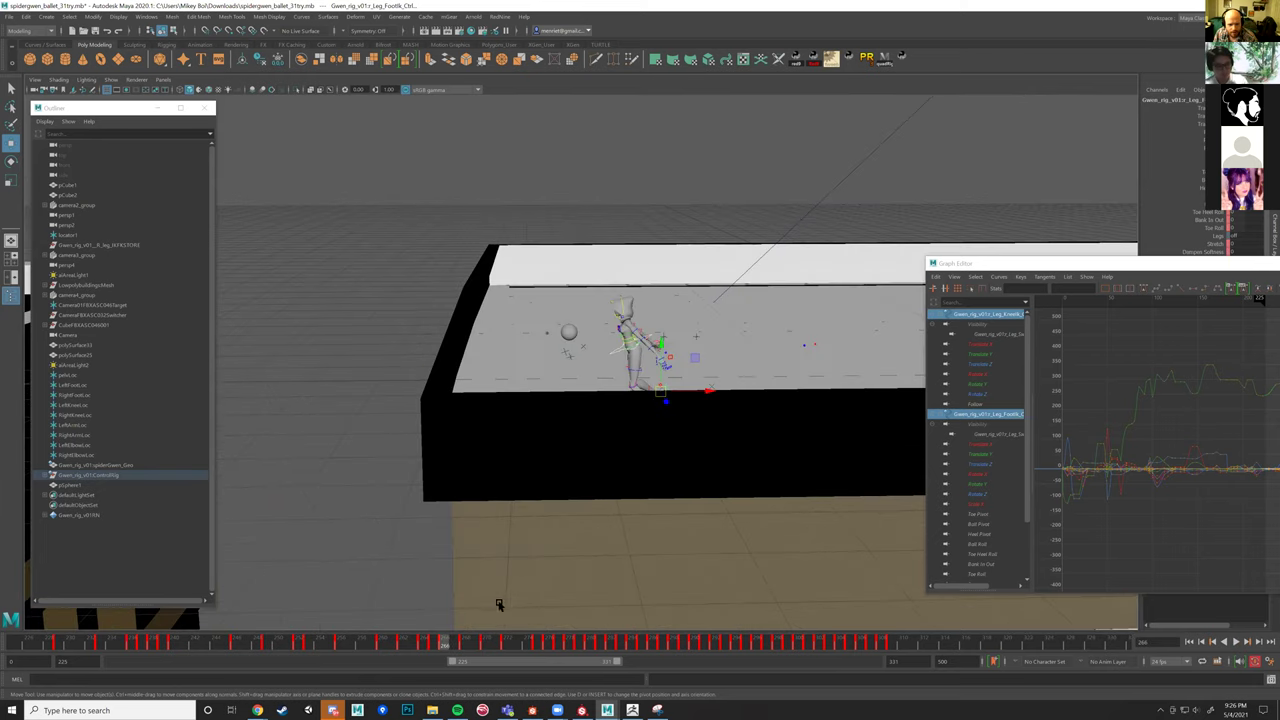
drag(448, 643, 298, 600)
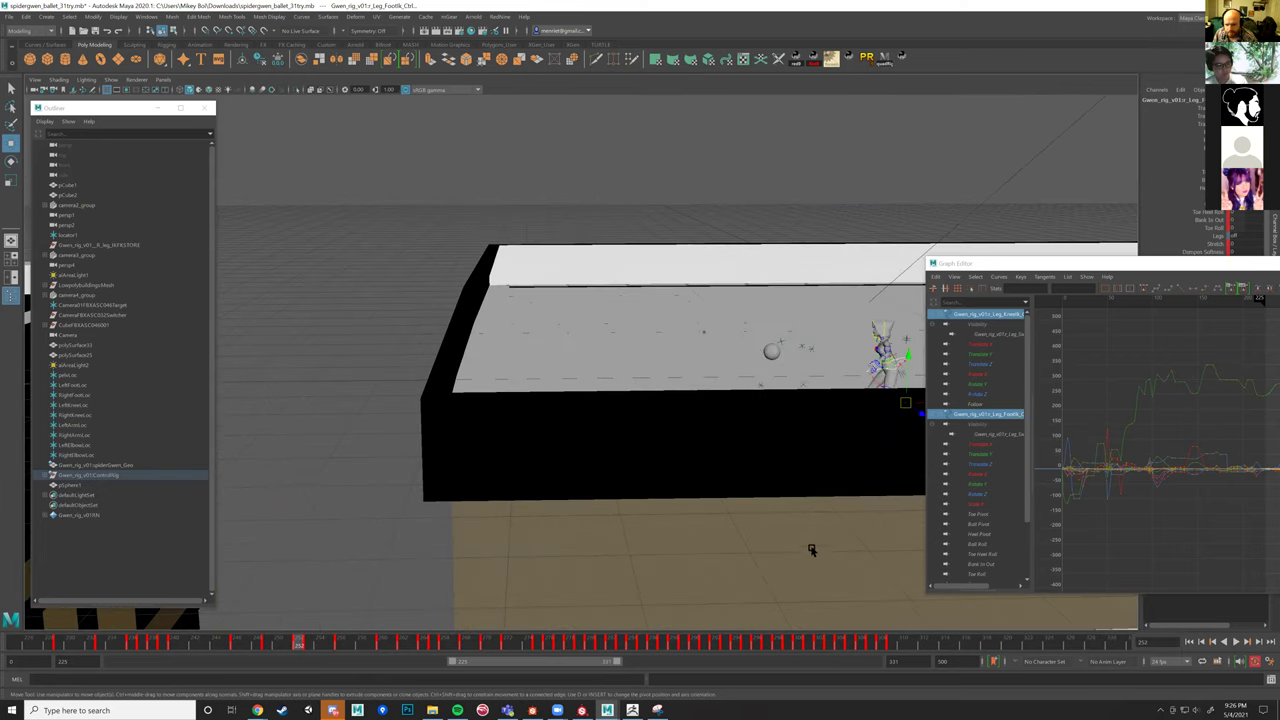
key(space)
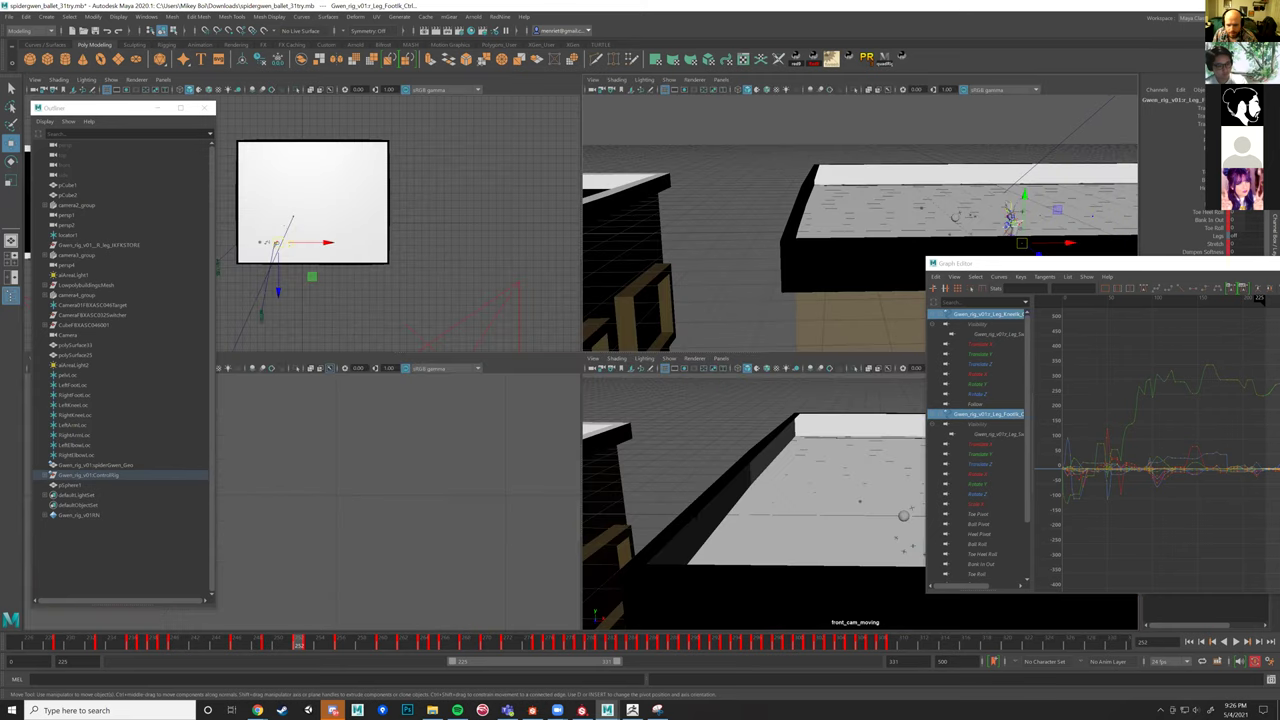
key(space)
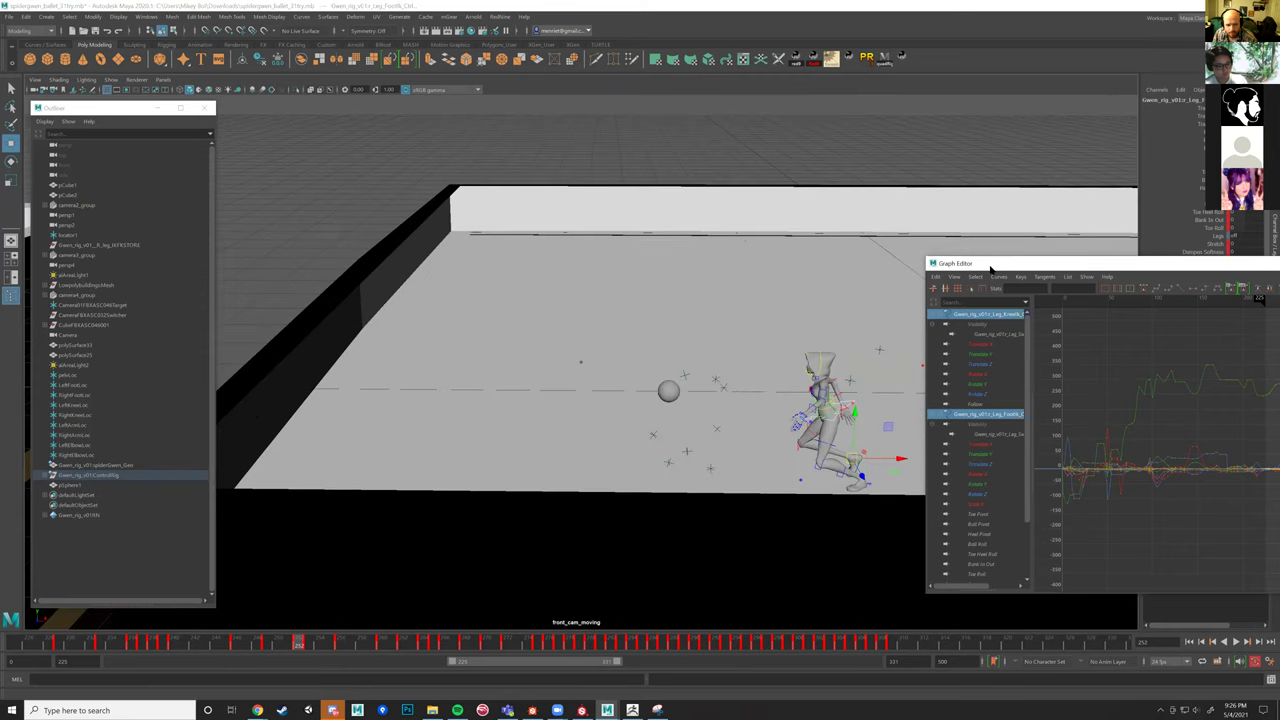
click(1182, 548)
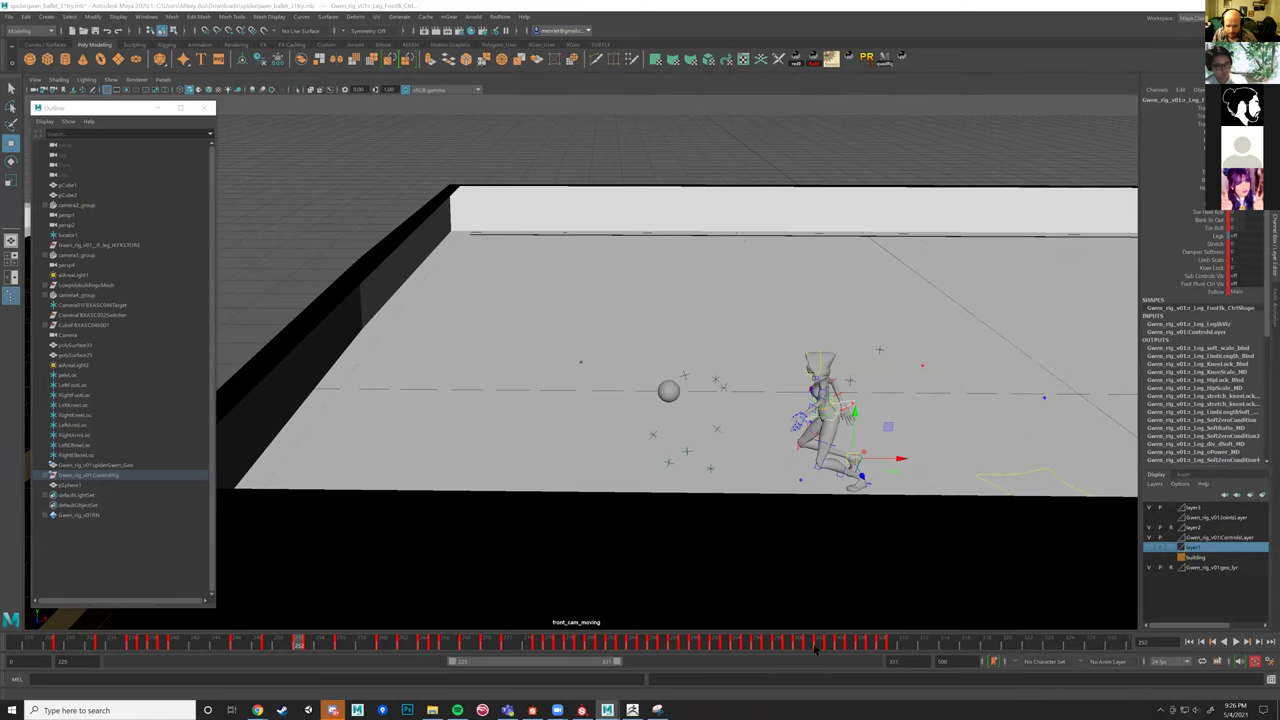
click(1235, 641)
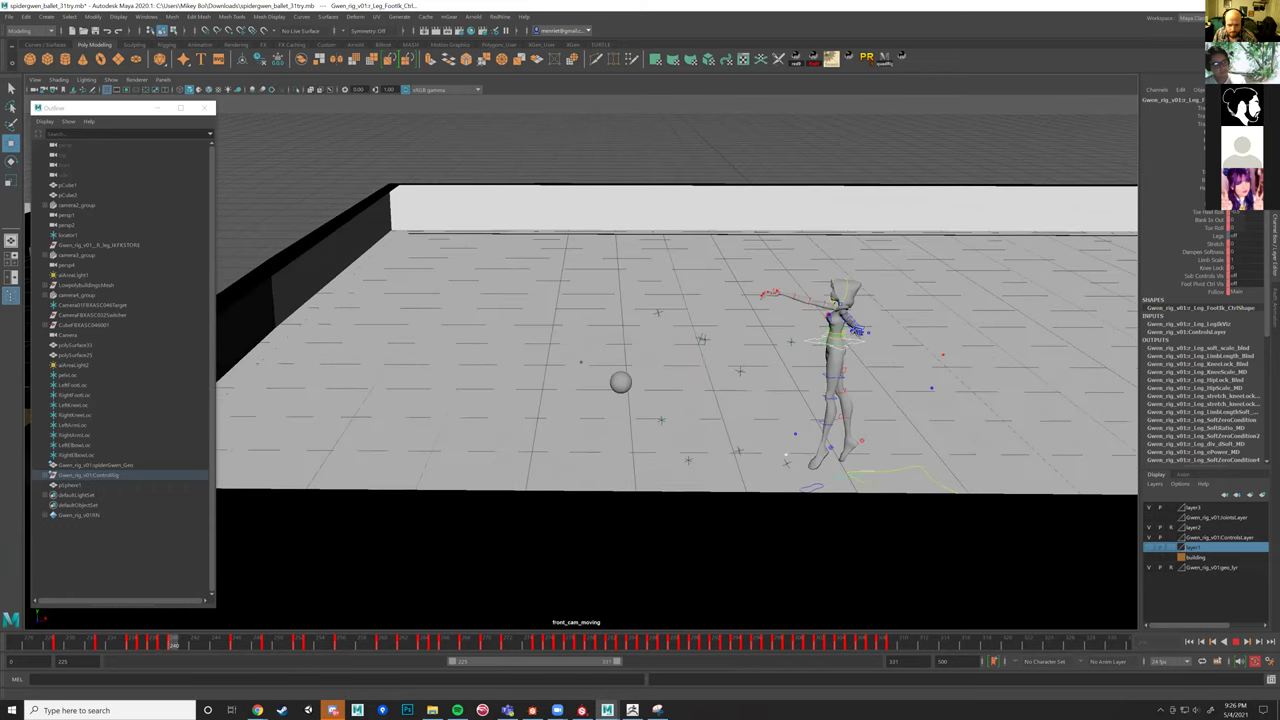
key(Escape)
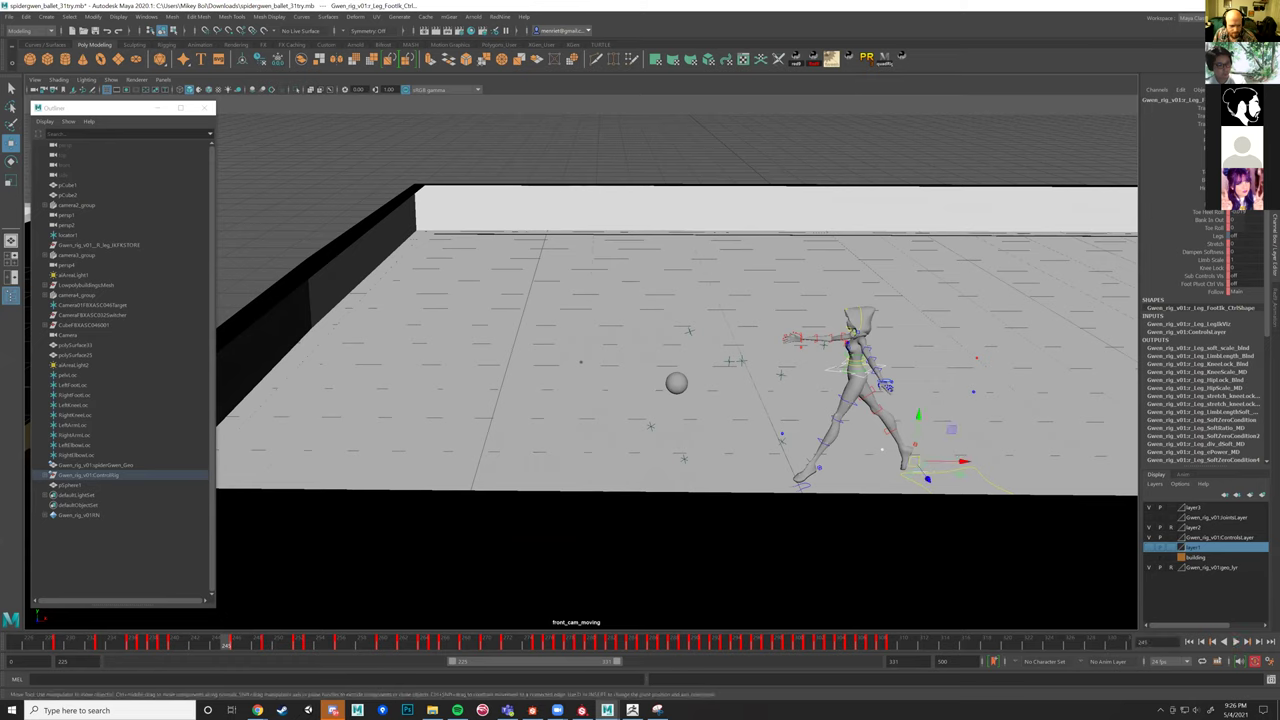
Lower the root control slightly at frame 246 and play back the run to review it.
drag(229, 645, 236, 645)
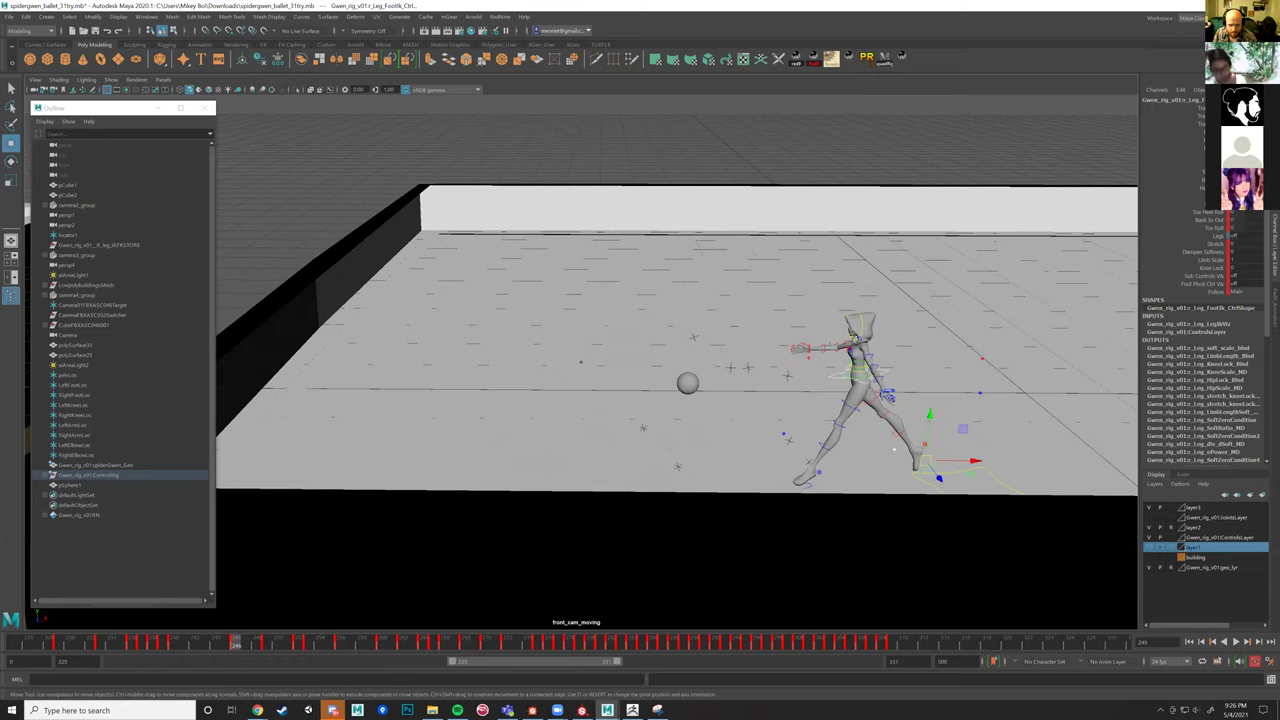
click(833, 380)
drag(860, 333, 860, 340)
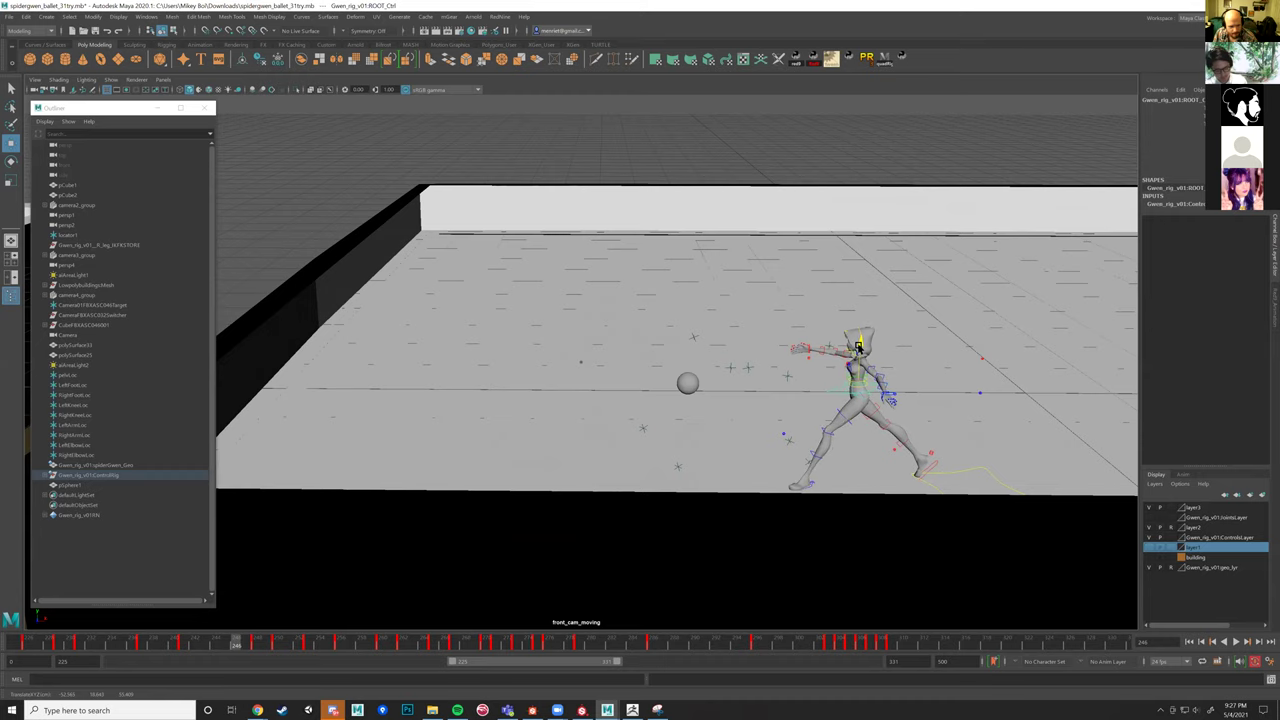
mouse_move(222, 643)
mouse_down()
mouse_move(162, 644)
mouse_move(228, 645)
mouse_move(200, 644)
mouse_up()
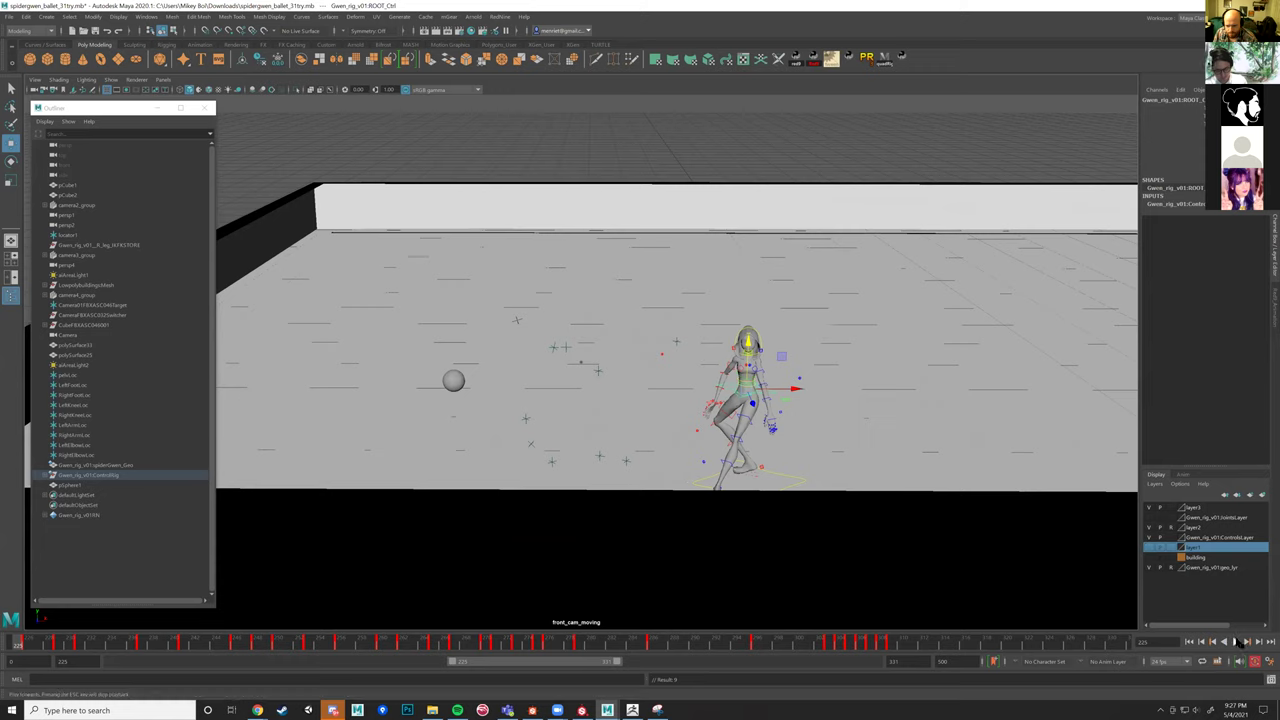
click(1238, 642)
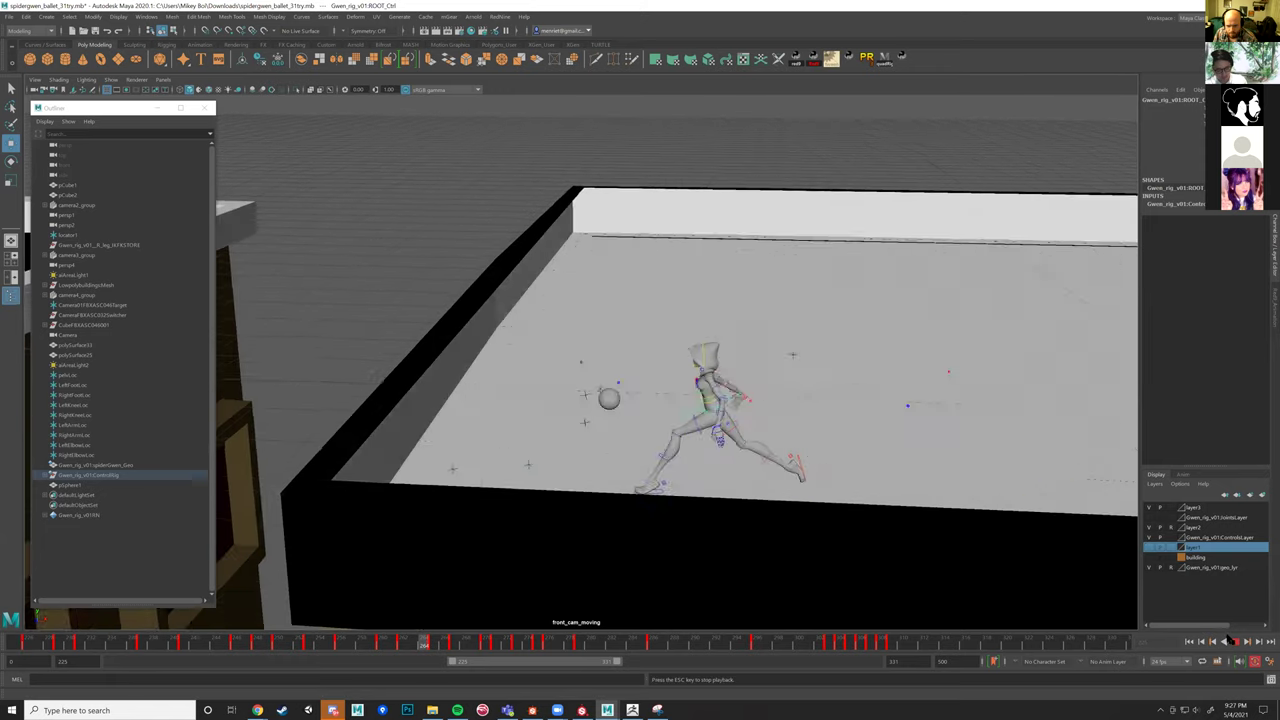
key(Escape)
click(1237, 642)
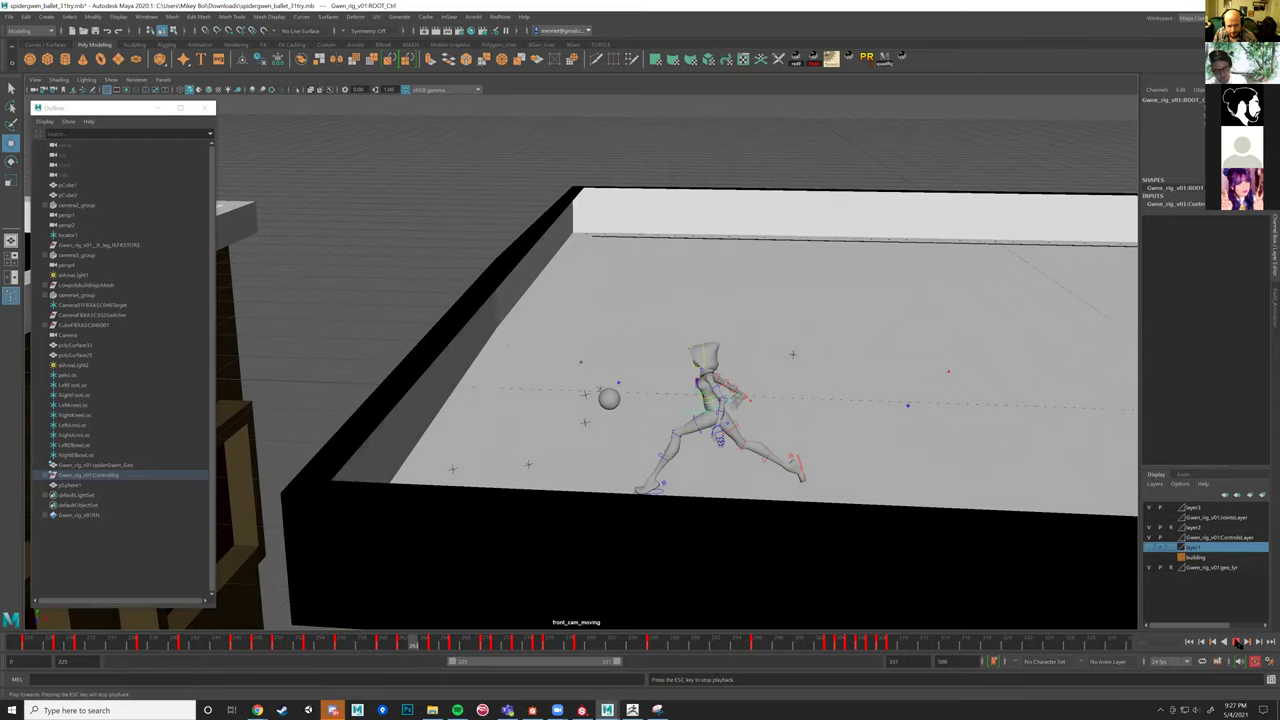
Lower the root control's height keys around frame 250 and play back the run and jump.
drag(226, 650, 264, 648)
key(w)
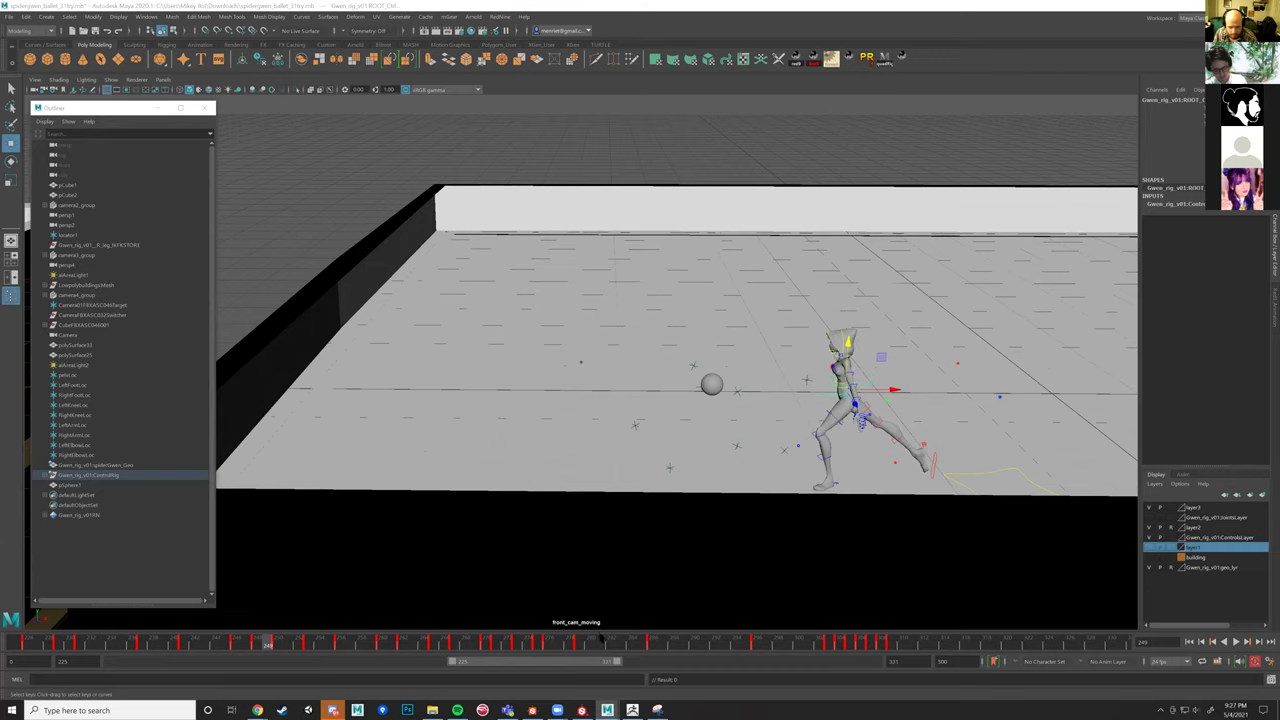
drag(250, 645, 277, 641)
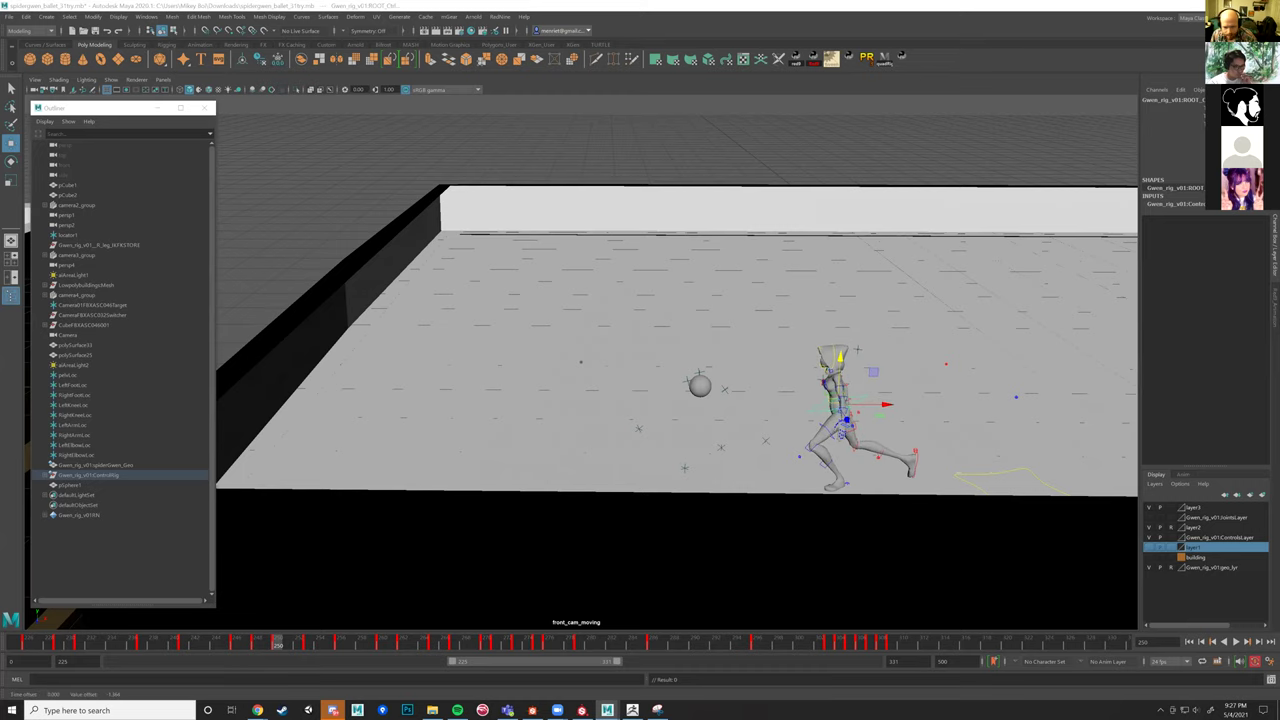
mouse_move(278, 645)
mouse_down()
mouse_move(237, 642)
mouse_move(572, 642)
mouse_up()
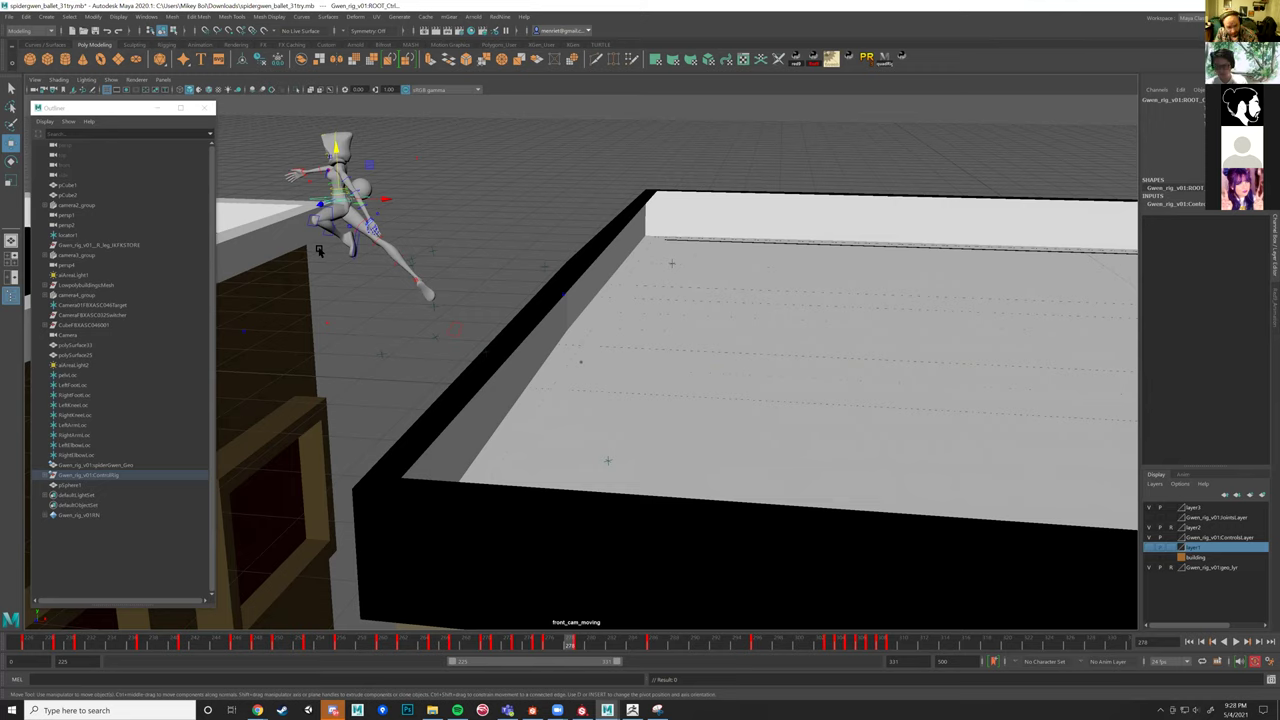
key(alt+v)
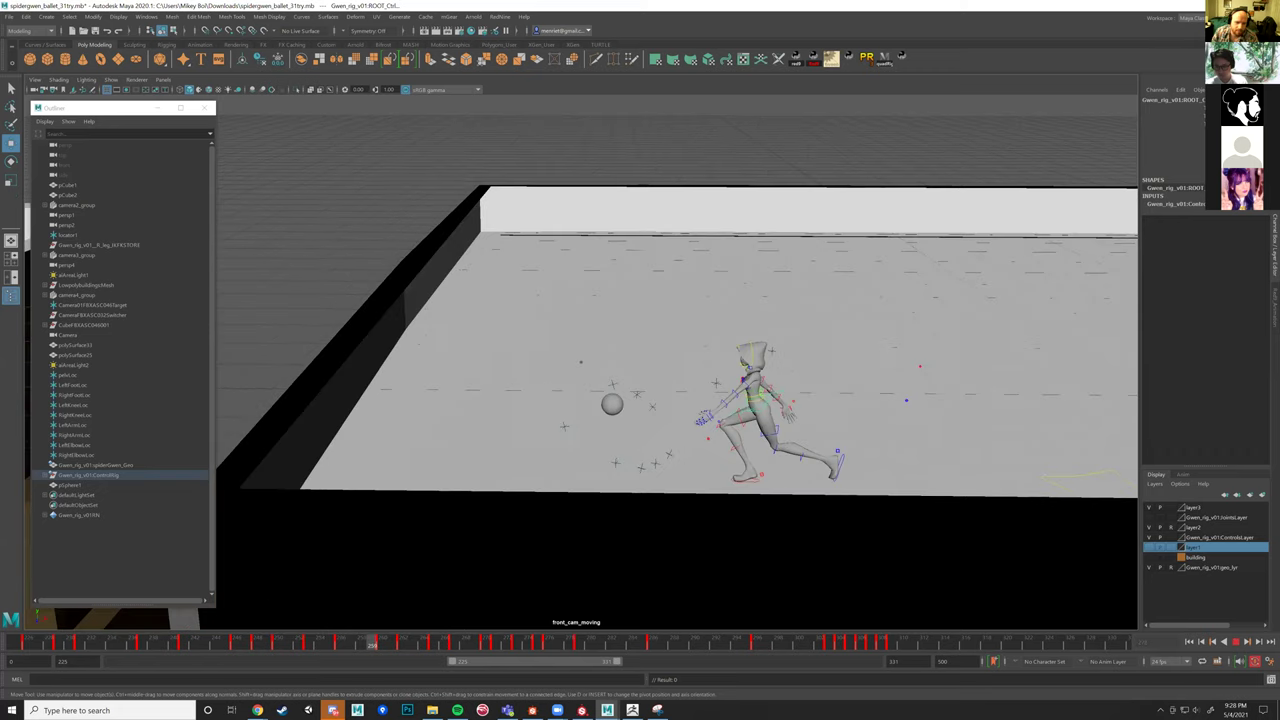
click(1233, 642)
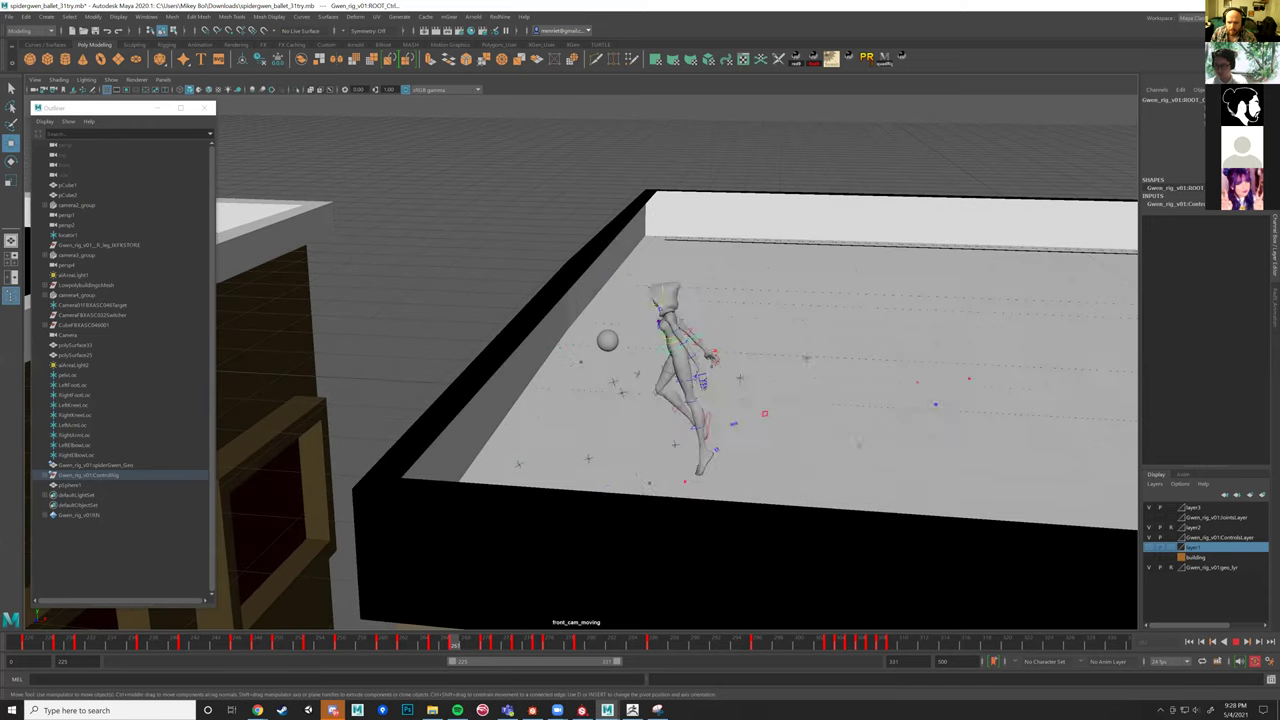
key(Escape)
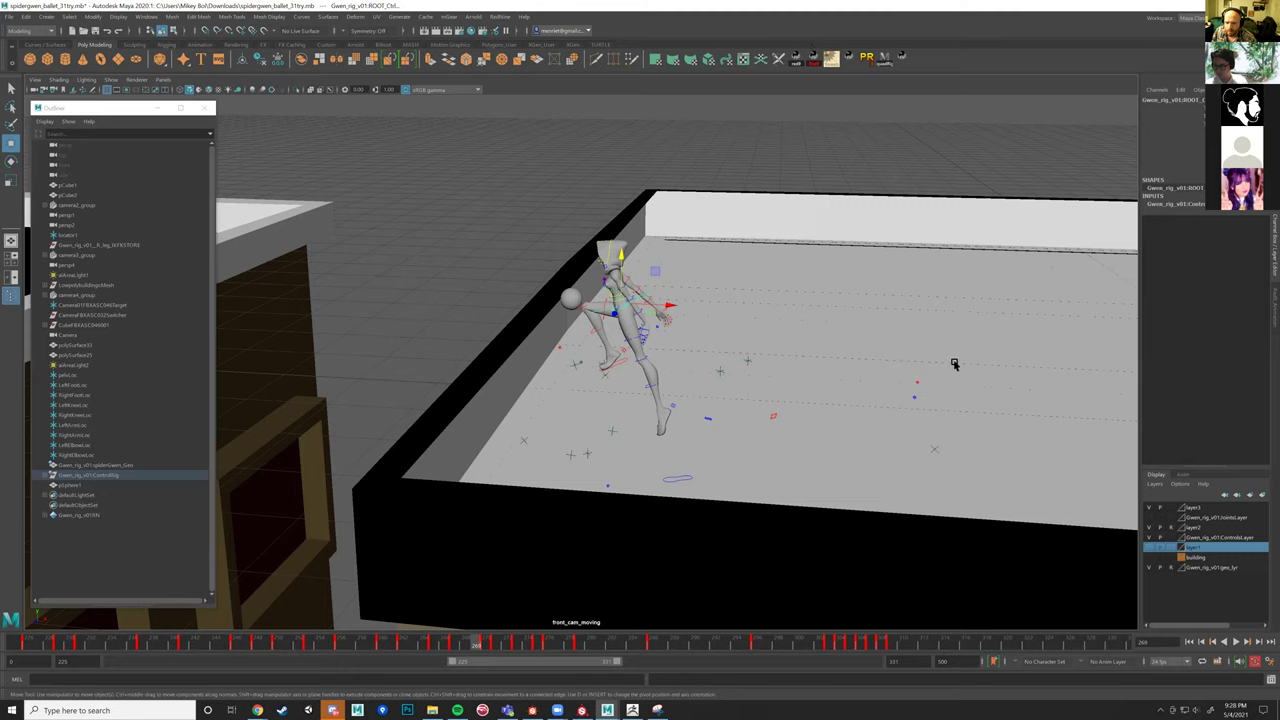
Save the scene under the new name spidergwen_ballet_31MikeApproach in the Downloads folder.
click(10, 17)
click(50, 68)
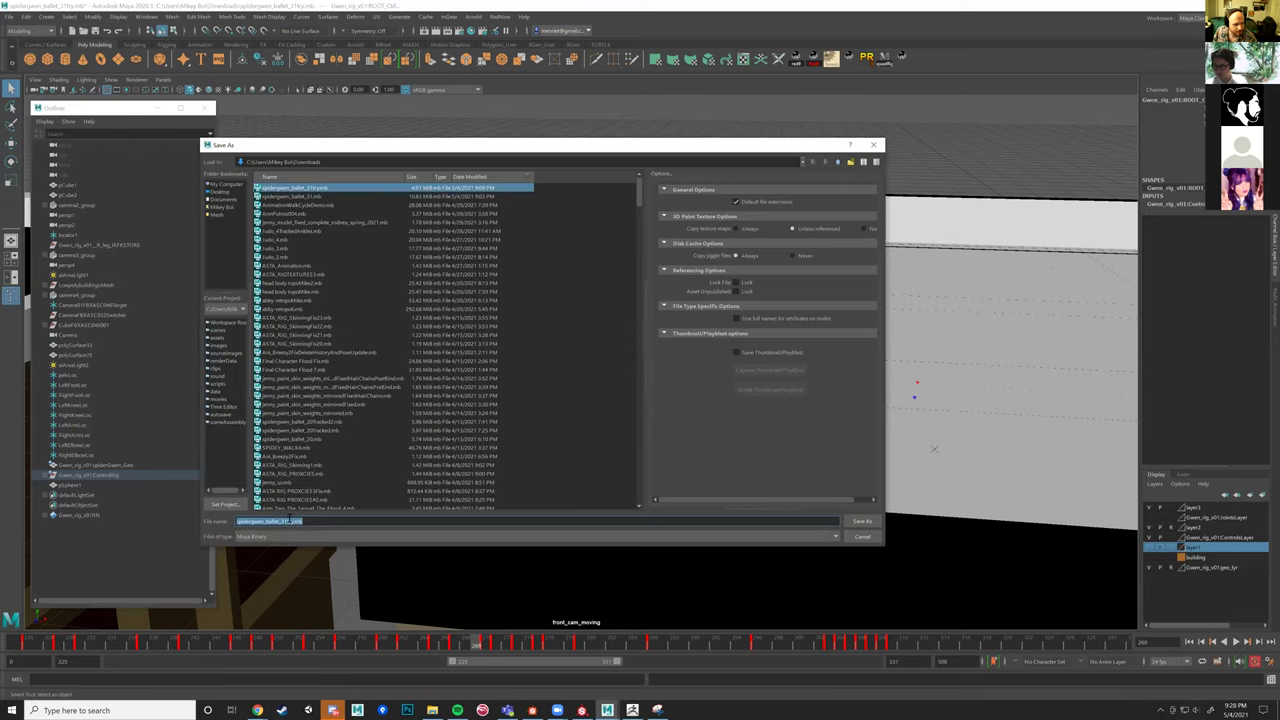
click(393, 522)
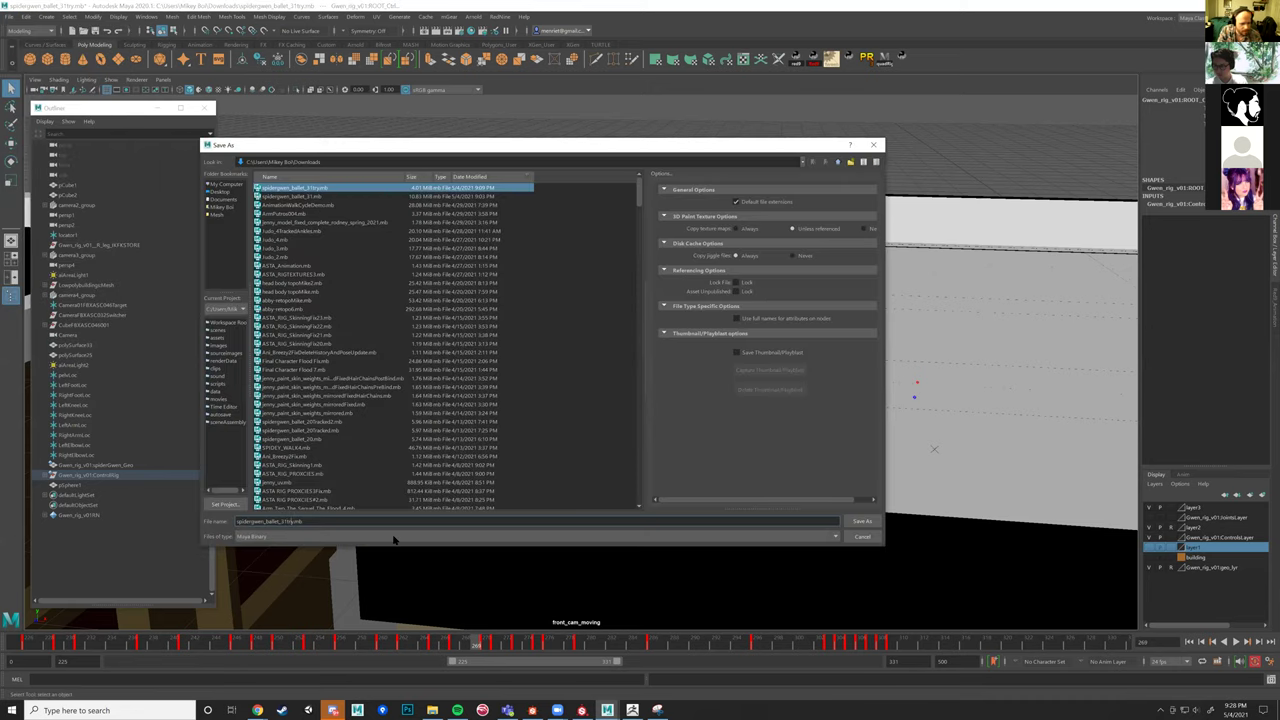
text(4b)
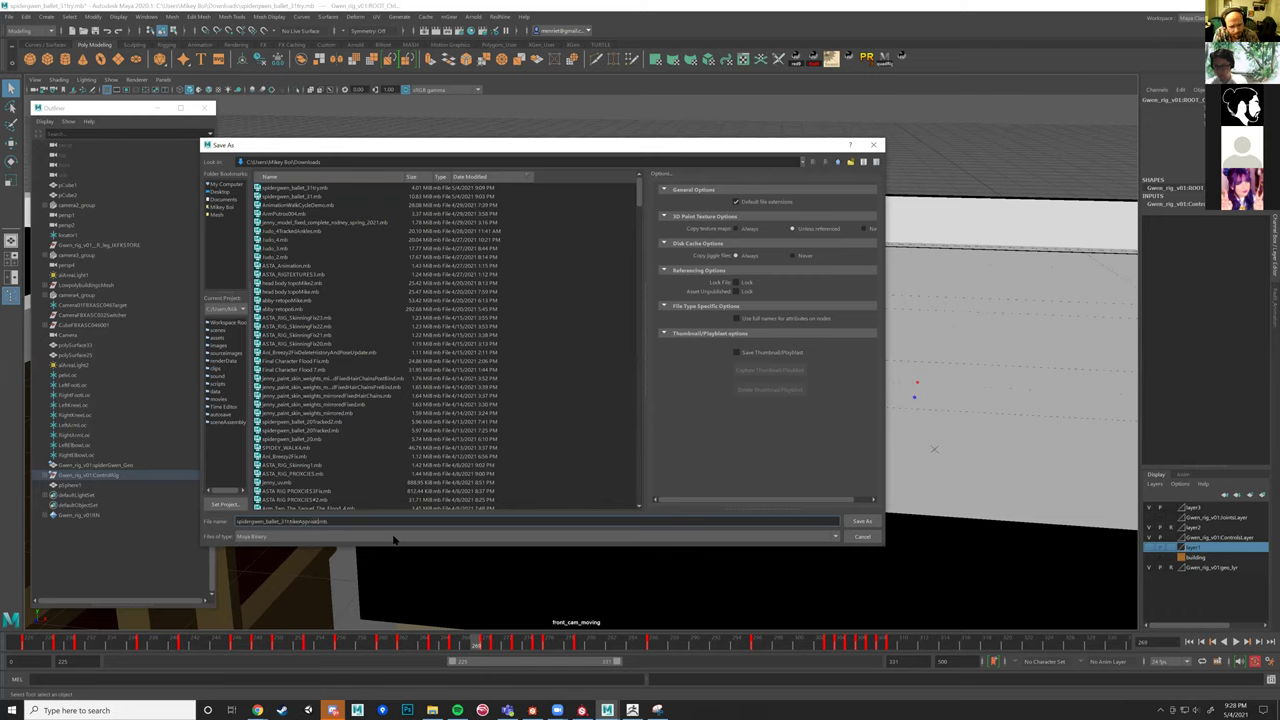
click(866, 522)
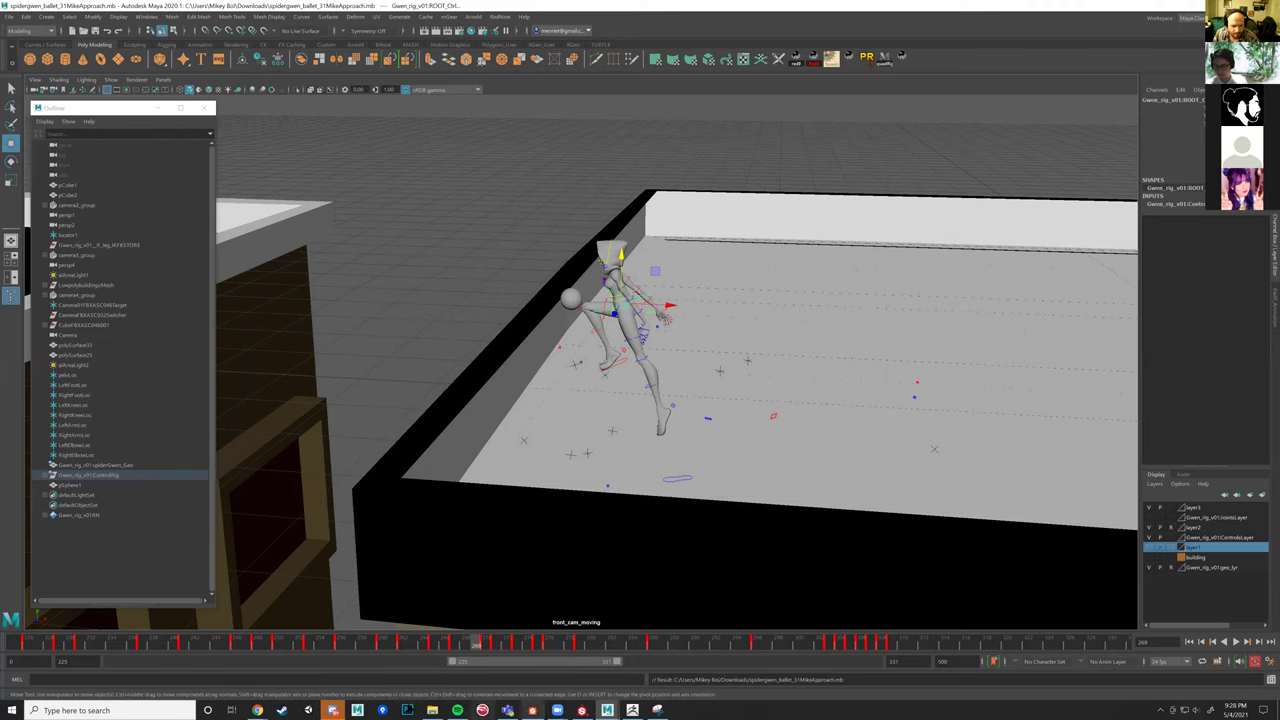
Find spidergwen_ballet_31MikeApproach in the Downloads folder and upload it to the student's direct message in Discord.
key(alt+Tab)
drag(830, 131, 488, 139)
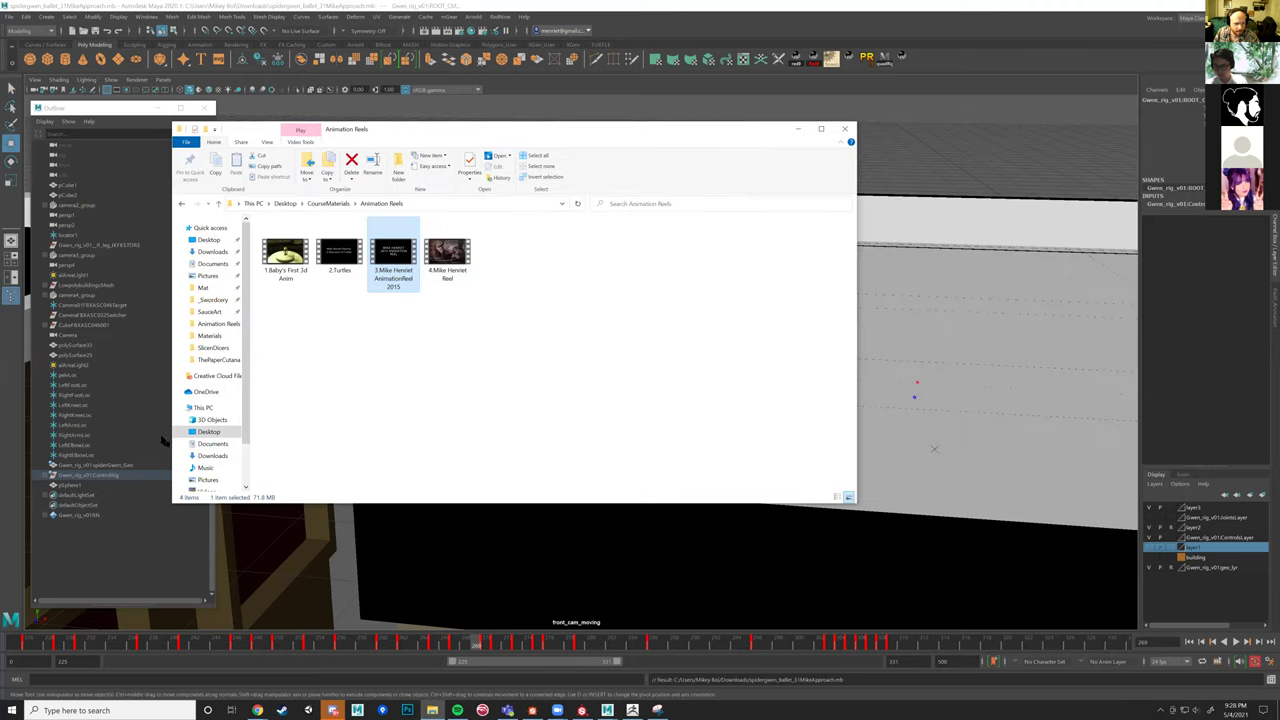
click(212, 456)
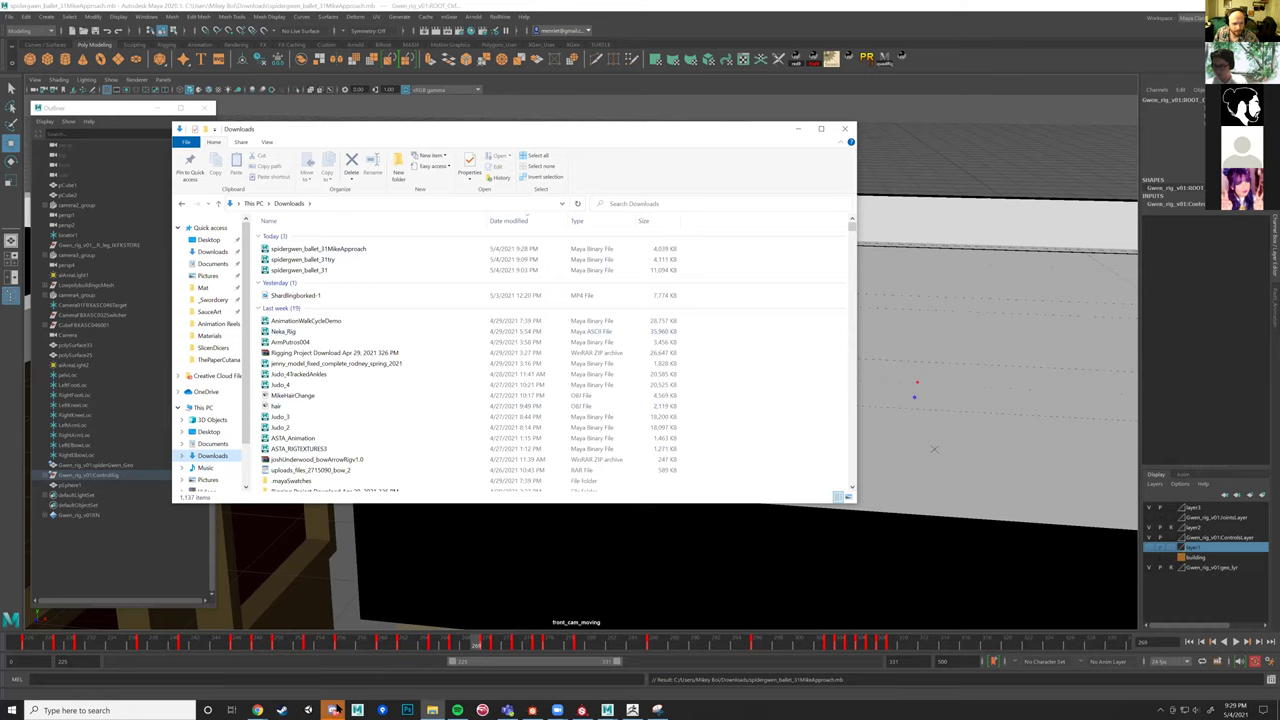
mouse_move(336, 707)
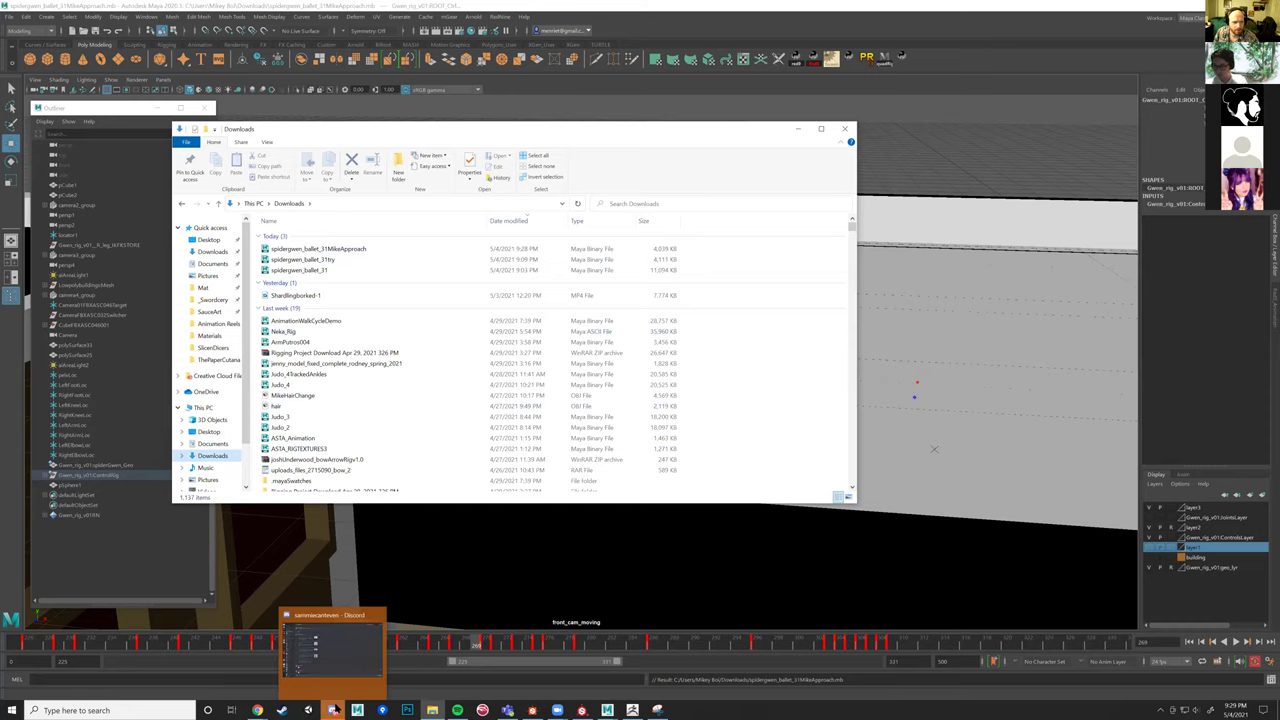
click(336, 709)
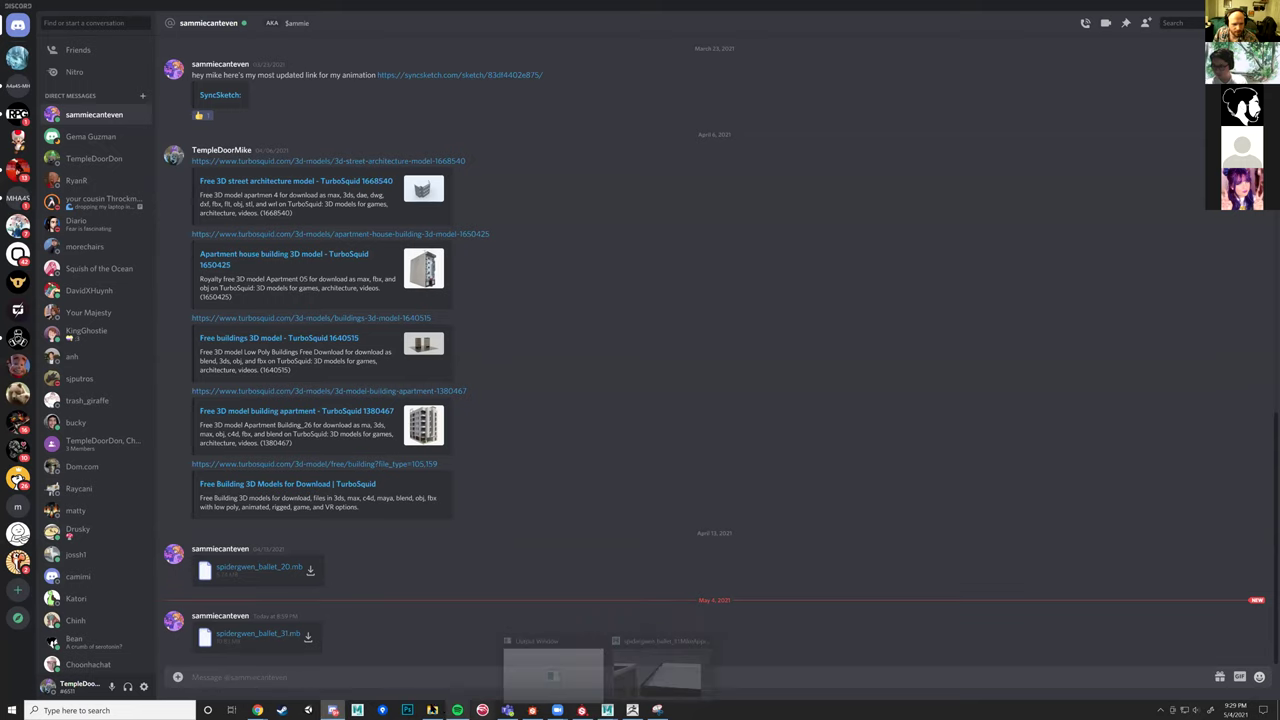
click(432, 709)
drag(350, 253, 449, 660)
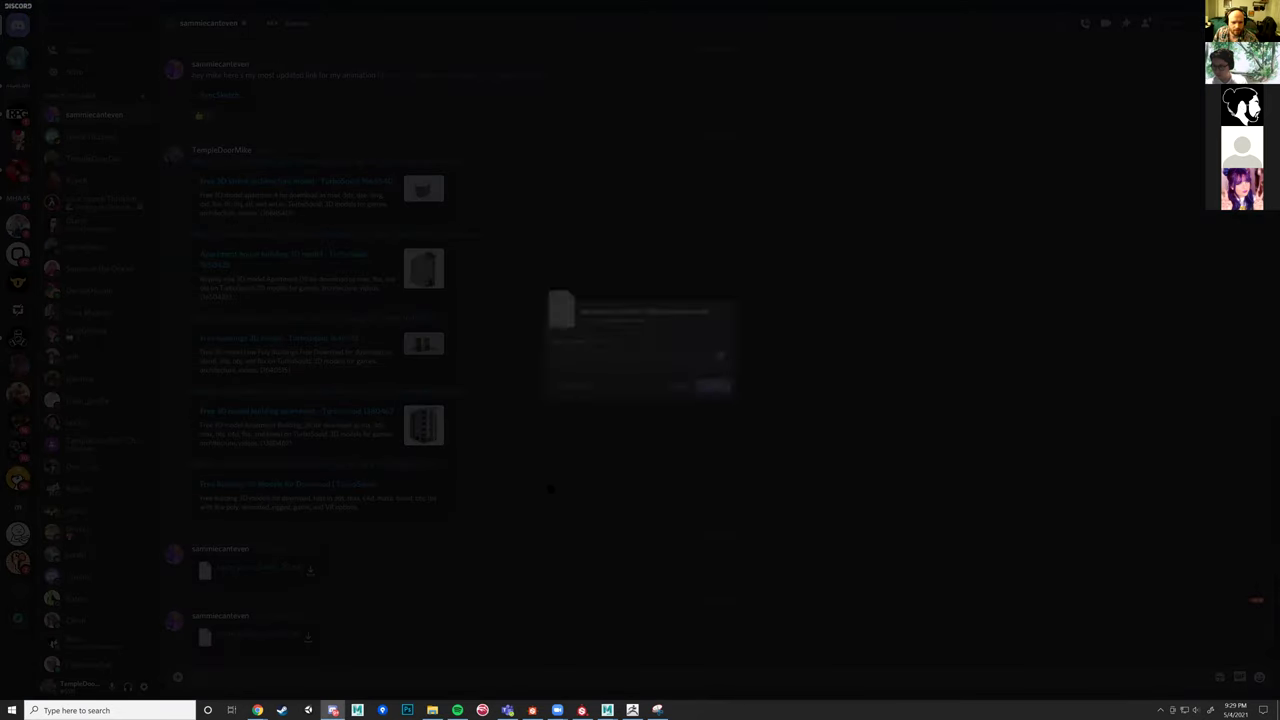
click(733, 402)
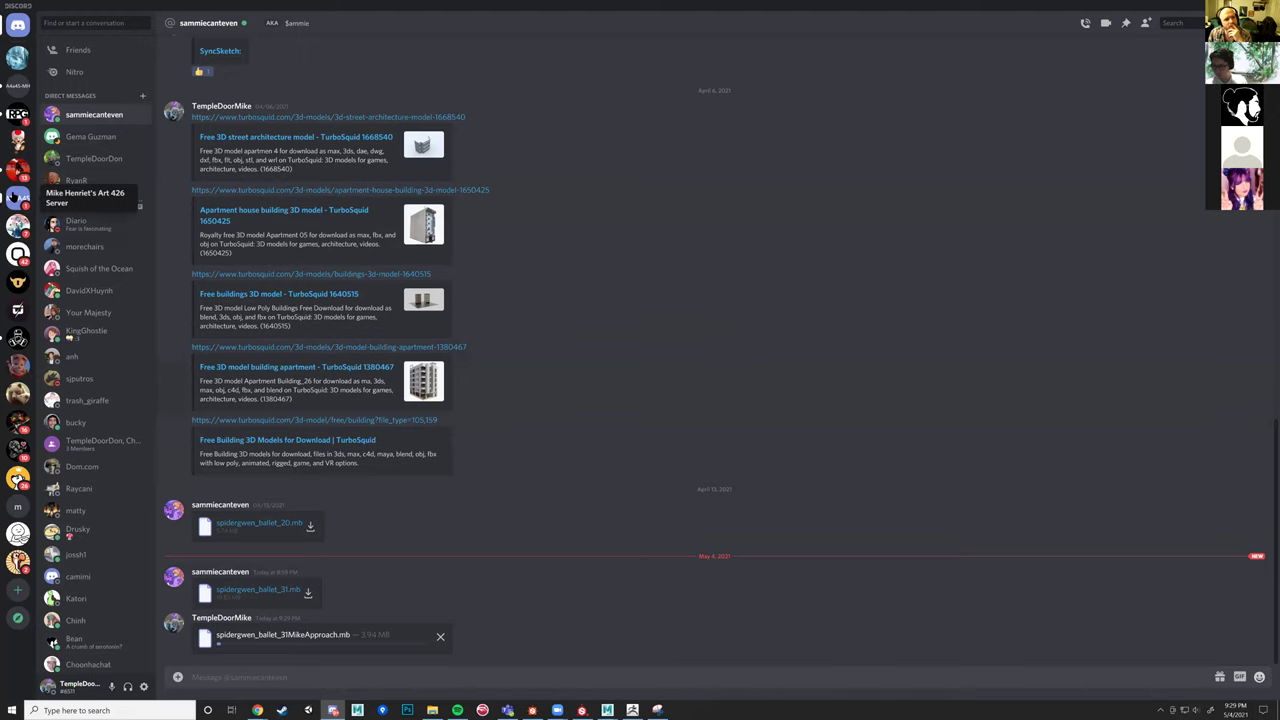
View the hat-wearing character's face render in the Art 427 and 417 server's art-sharing-channel and return to the direct message.
click(17, 85)
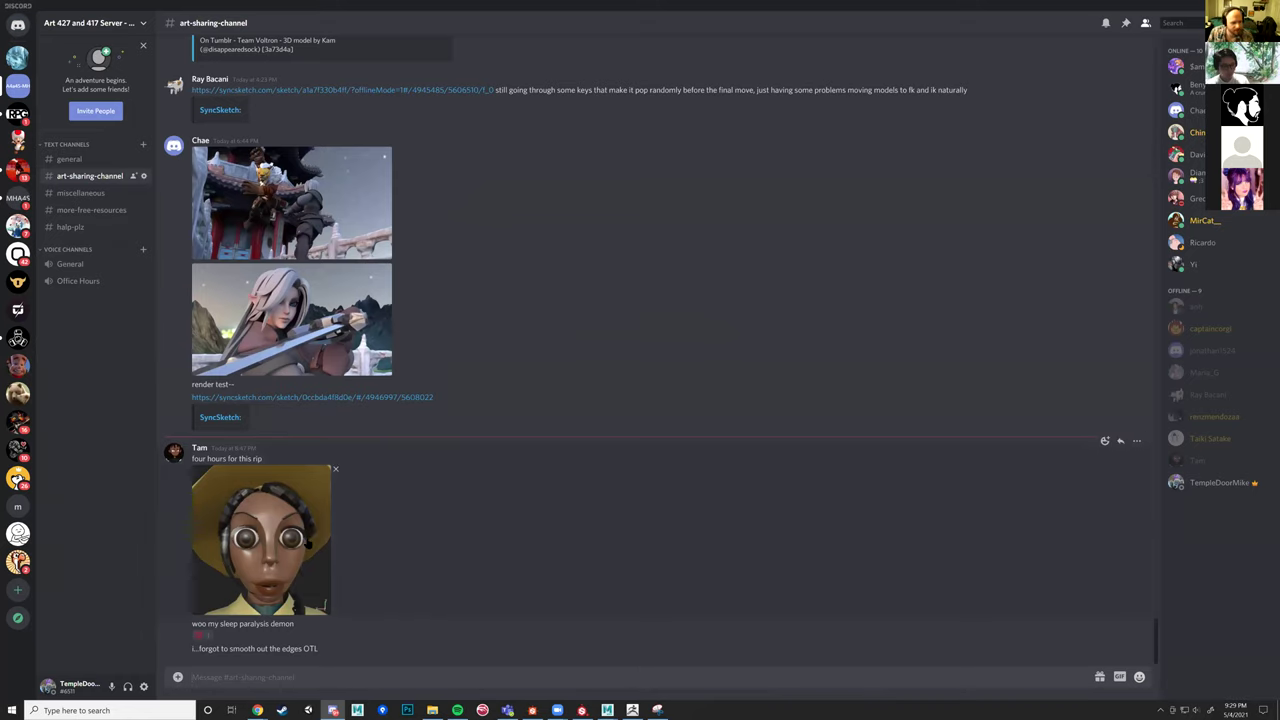
click(306, 544)
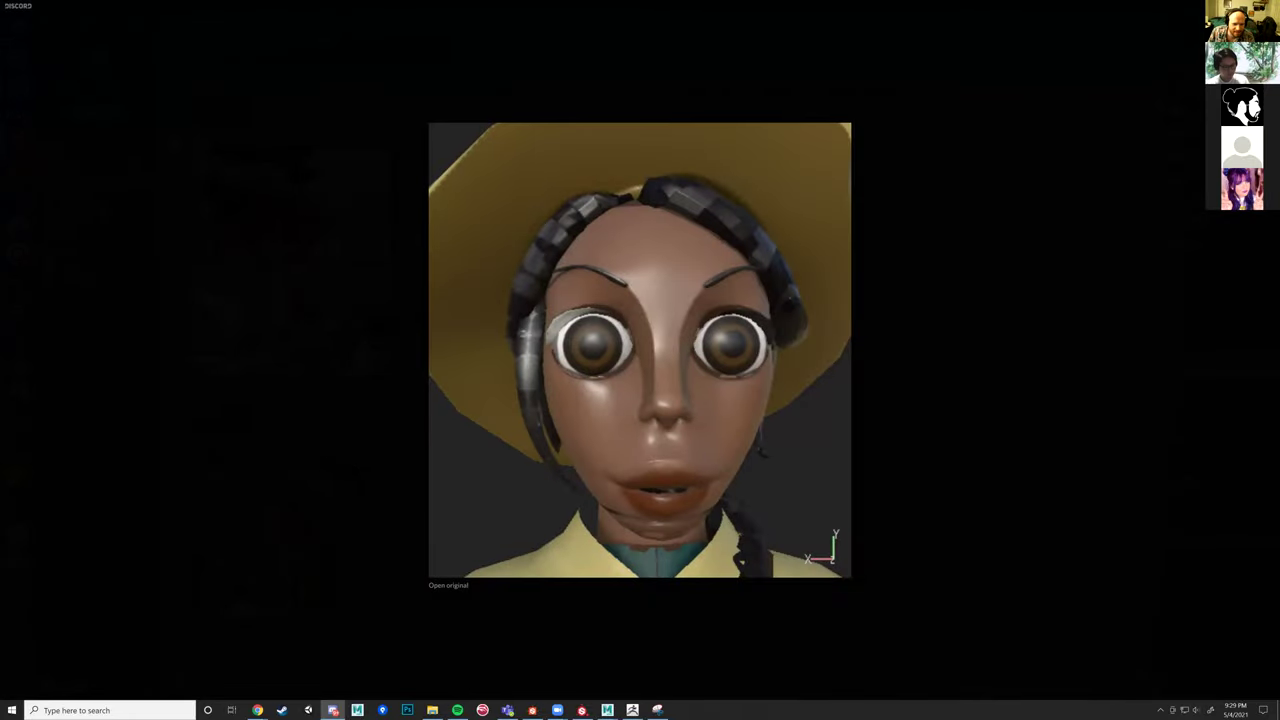
key(Escape)
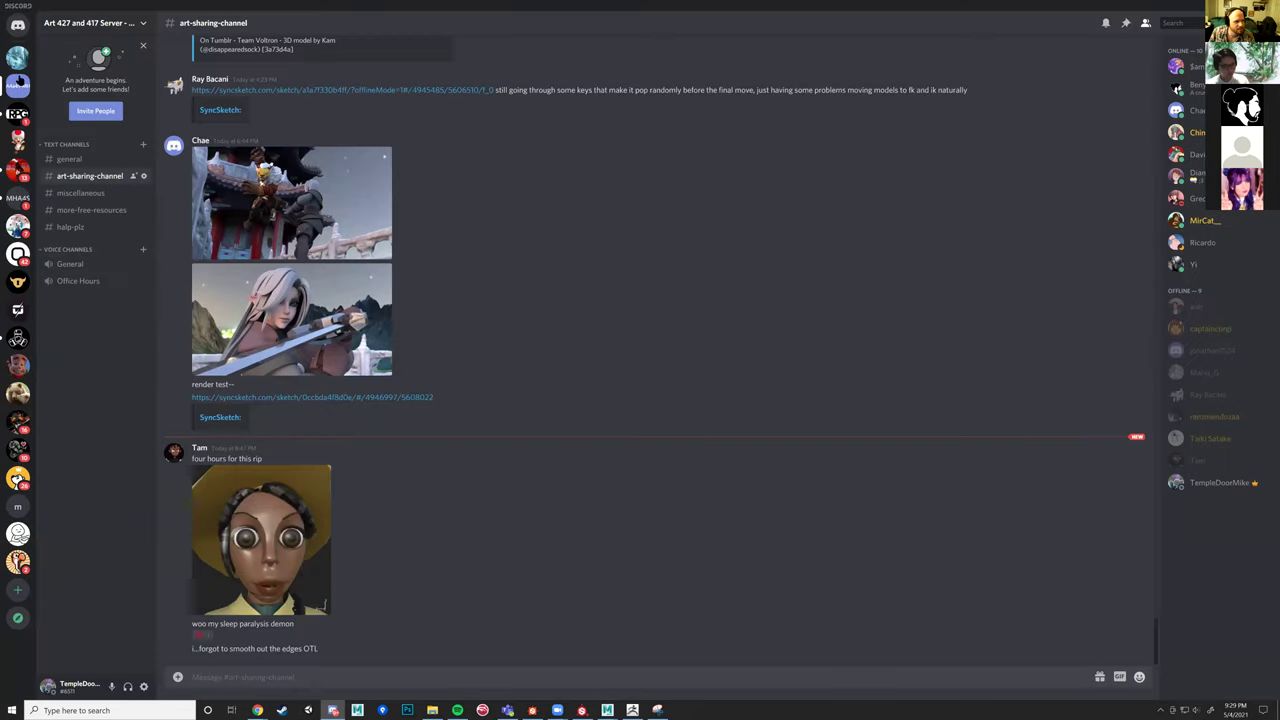
key(alt+Left)
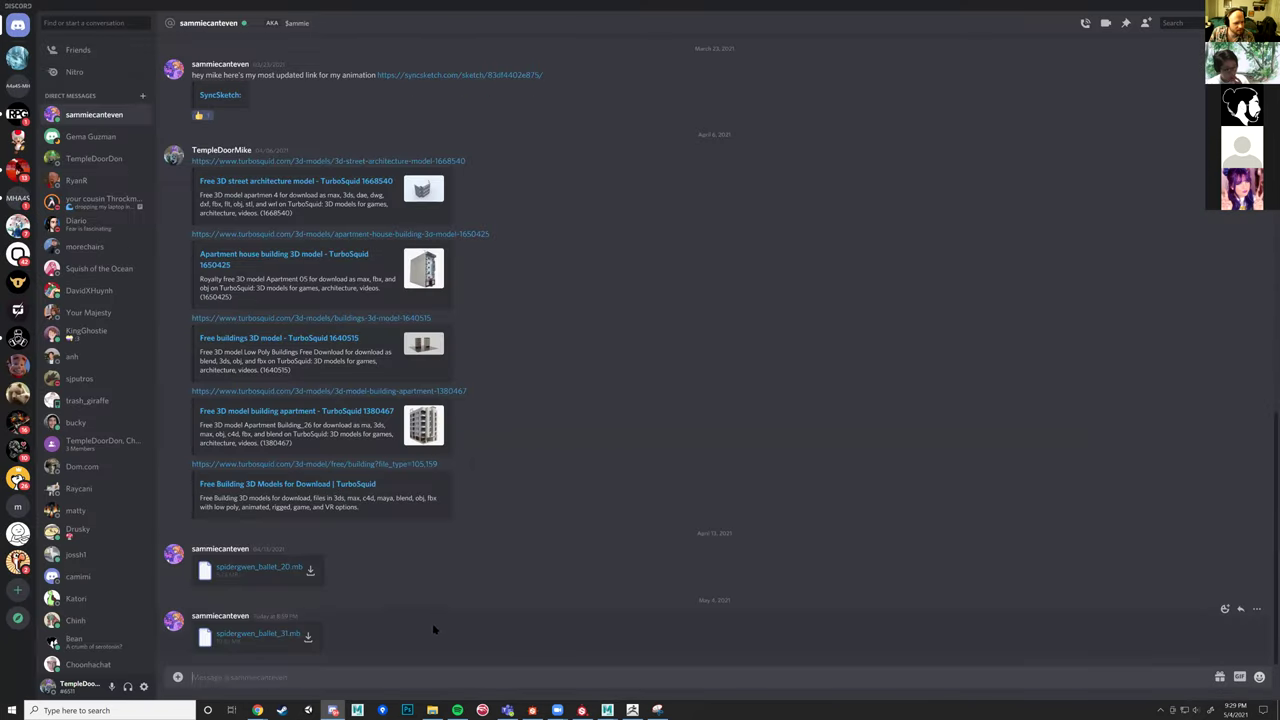
Try again to upload spidergwen_ballet_31MikeApproach to the student's direct message and cancel the upload.
click(432, 710)
click(374, 233)
drag(374, 233, 440, 647)
click(724, 395)
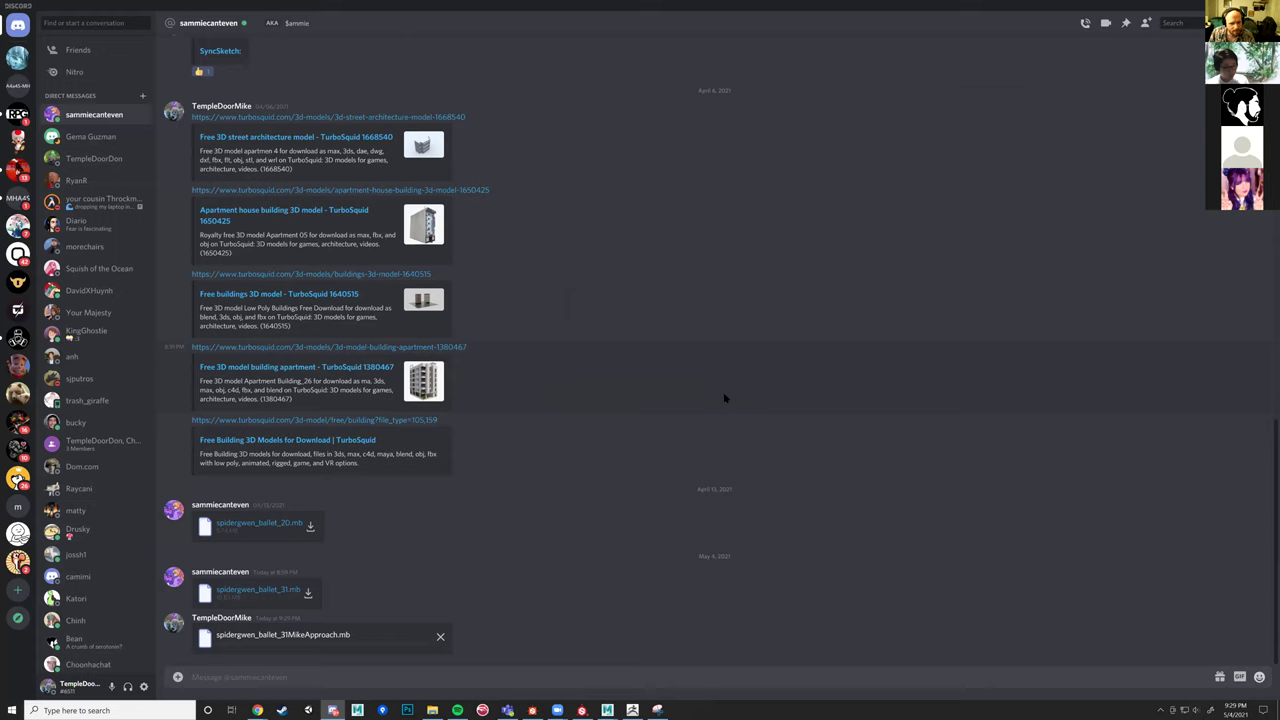
click(440, 637)
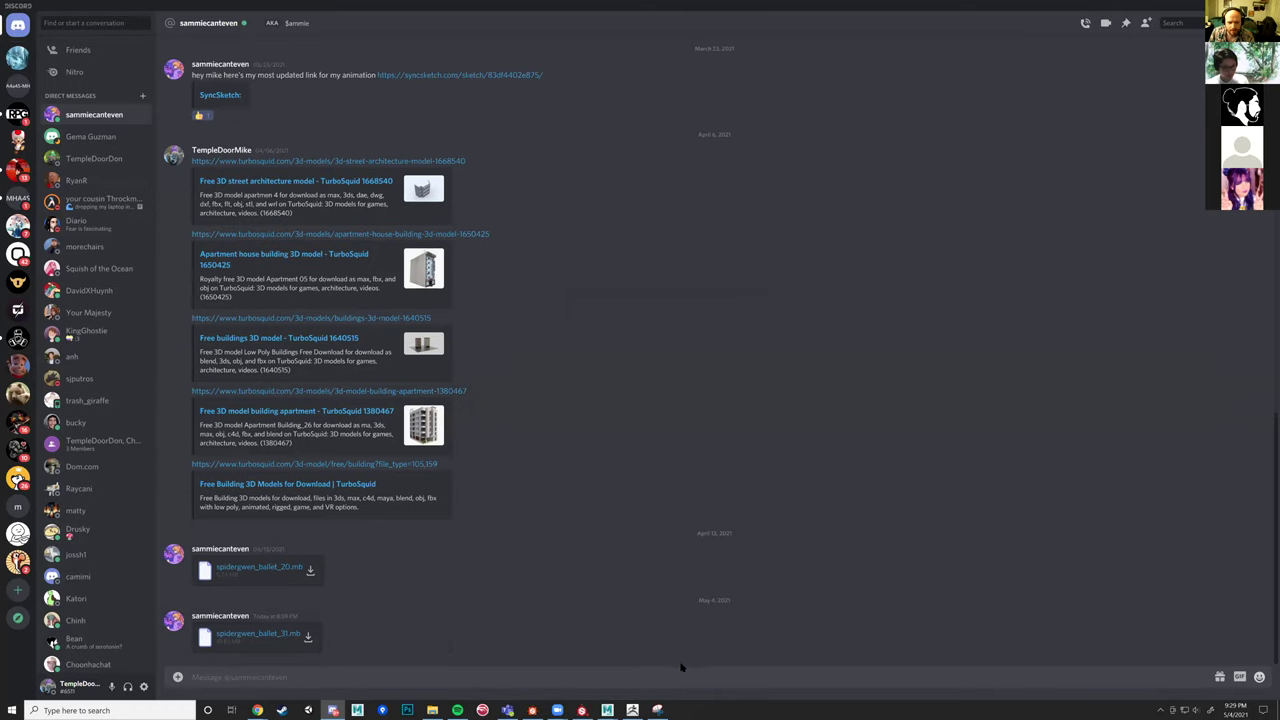
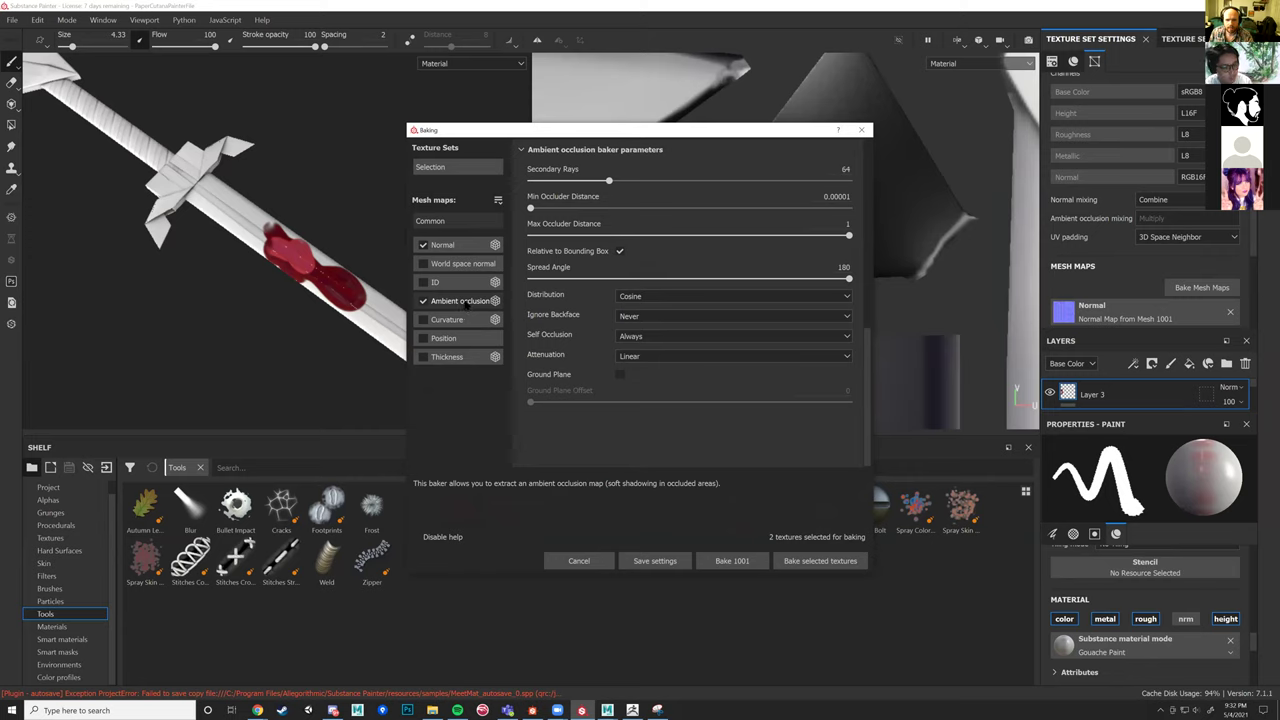
Show the Self Occlusion options of the ambient occlusion baker in Substance Painter's baking settings.
click(463, 304)
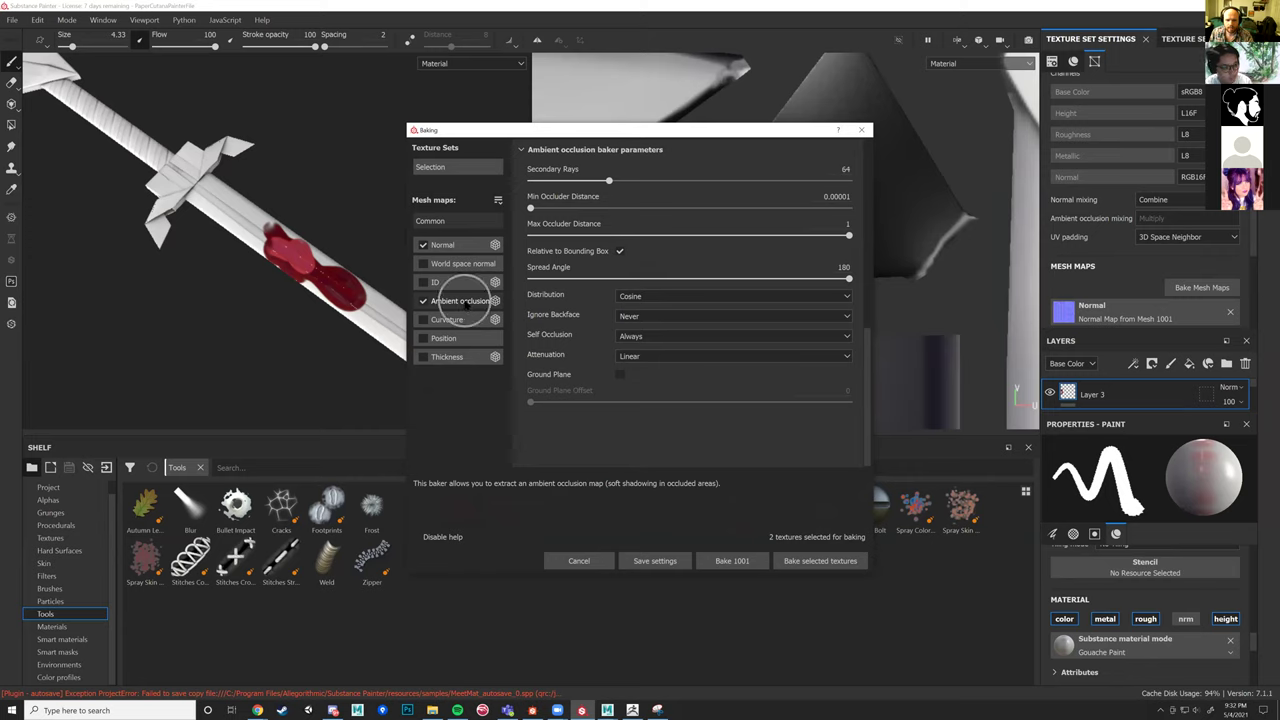
click(662, 340)
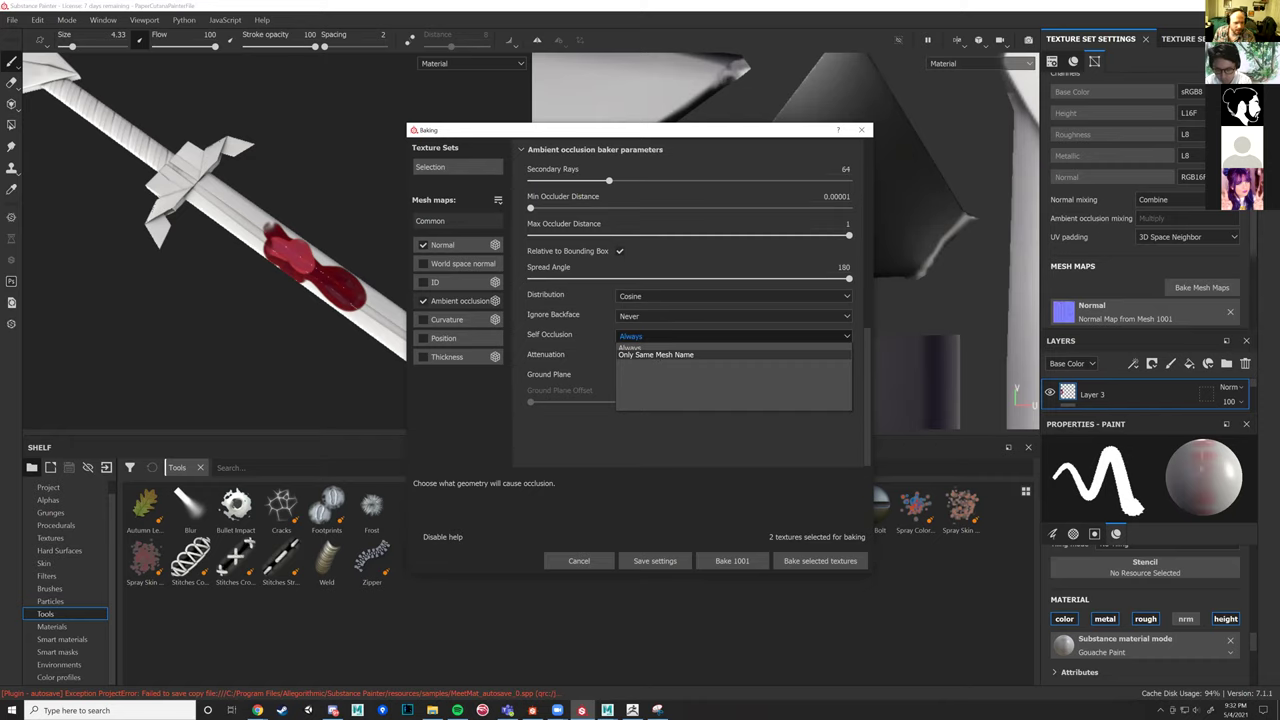
Examine the enlarged character face render in Discord and check the Art 426 server's helpplz channel before returning to art-sharing-channel.
click(332, 650)
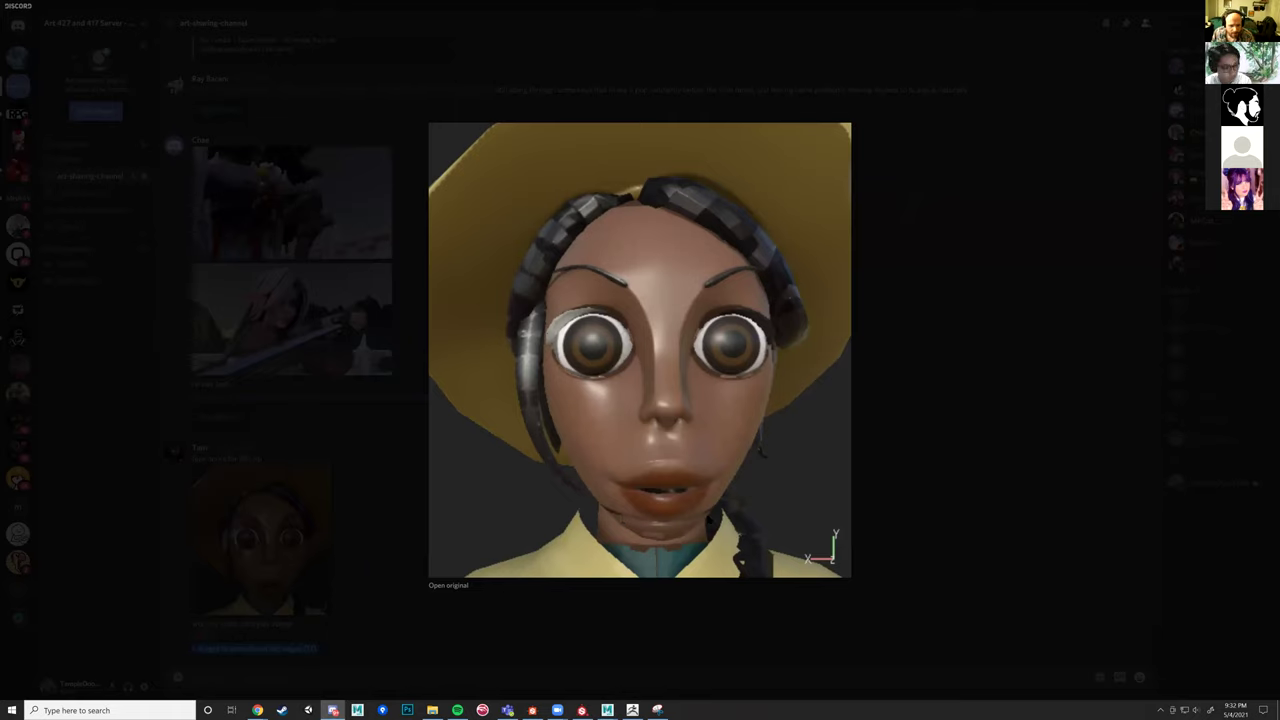
click(662, 527)
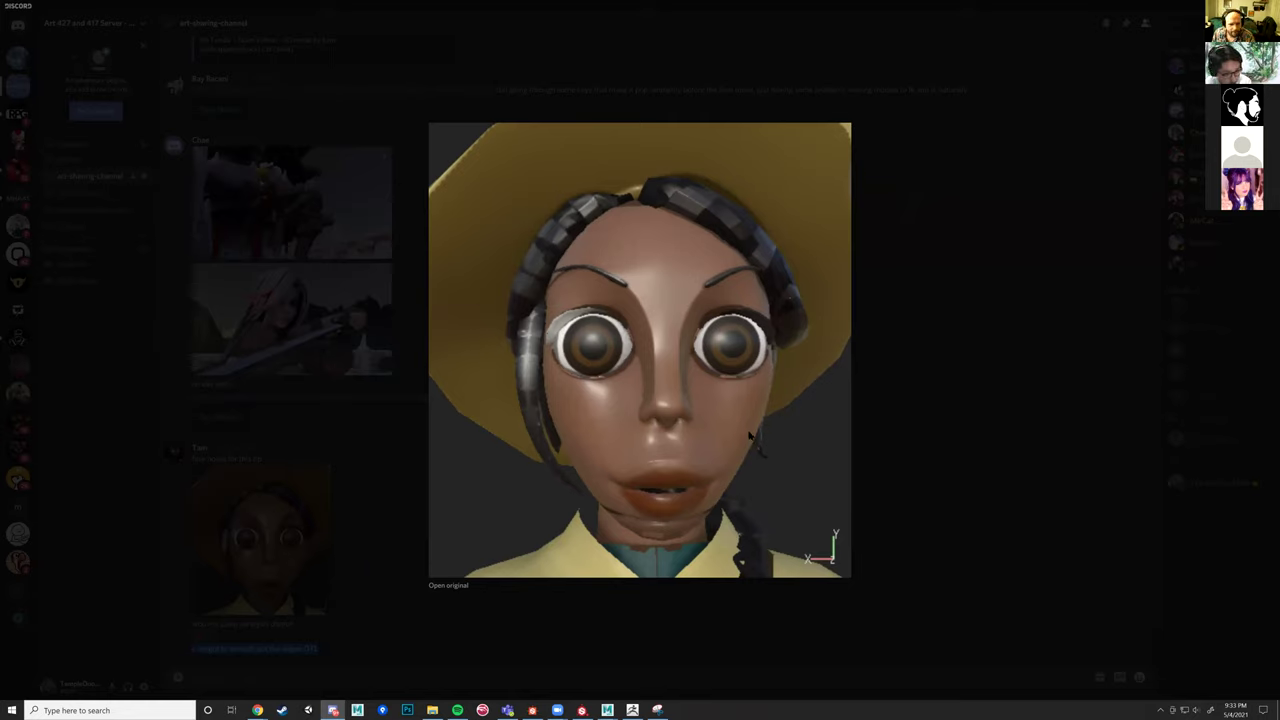
click(984, 468)
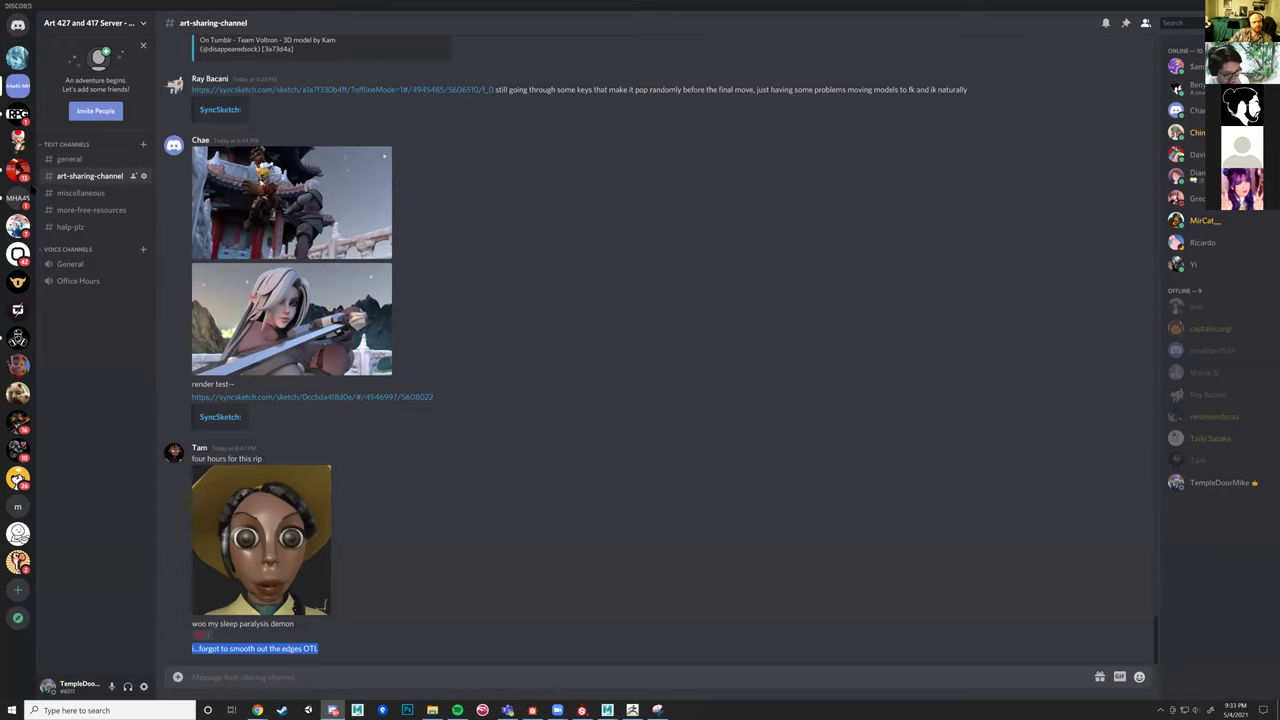
click(17, 197)
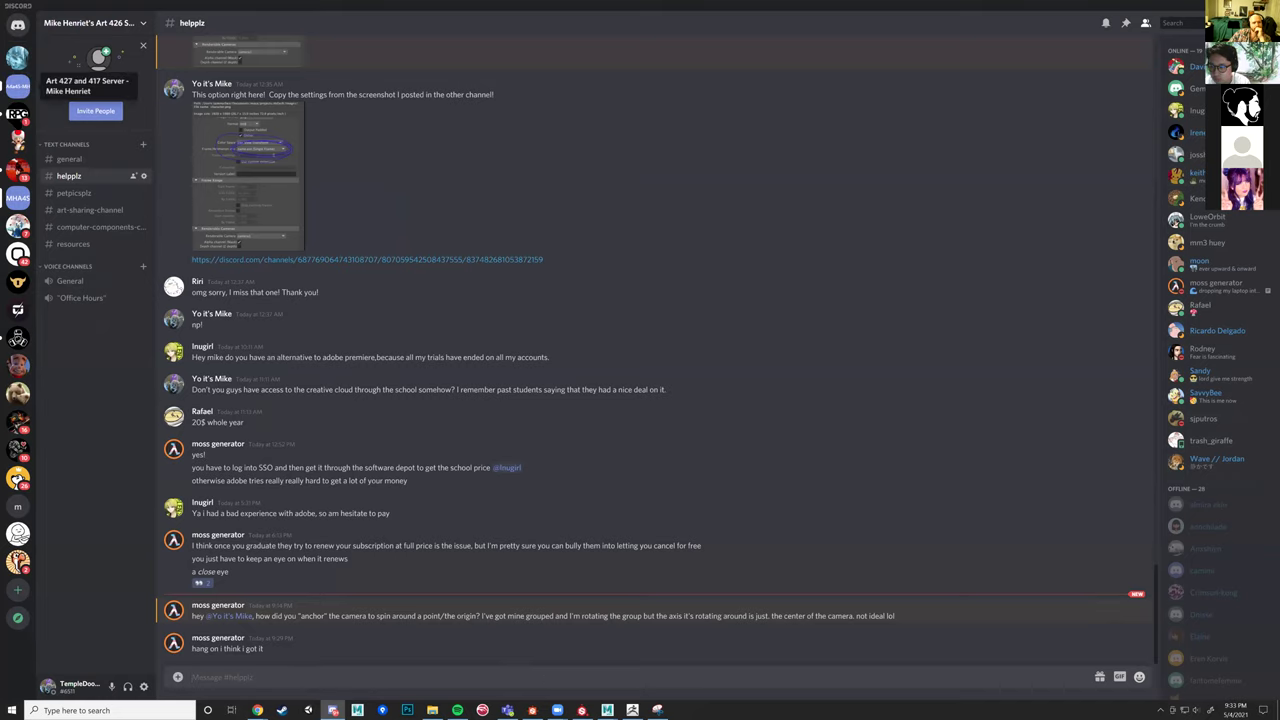
click(17, 85)
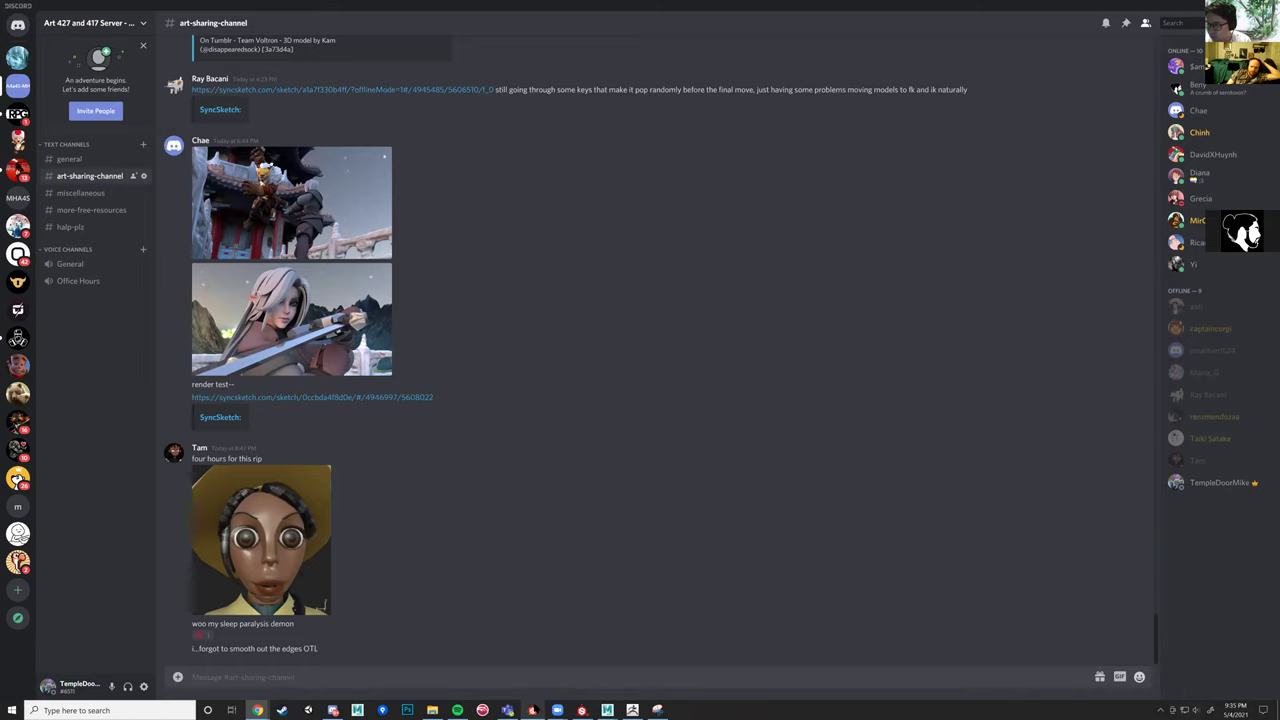
Switch to Substance Painter to review the ambient occlusion baking parameters and return to Discord's art-sharing-channel.
mouse_move(533, 710)
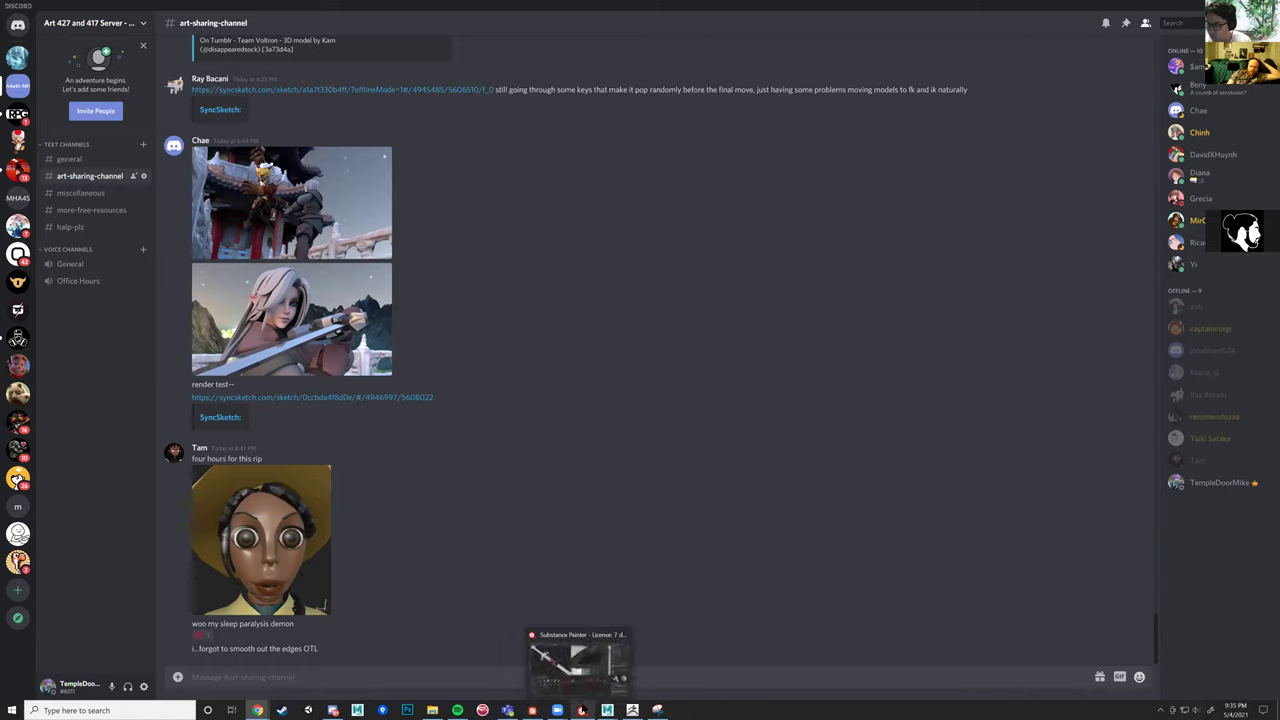
click(582, 710)
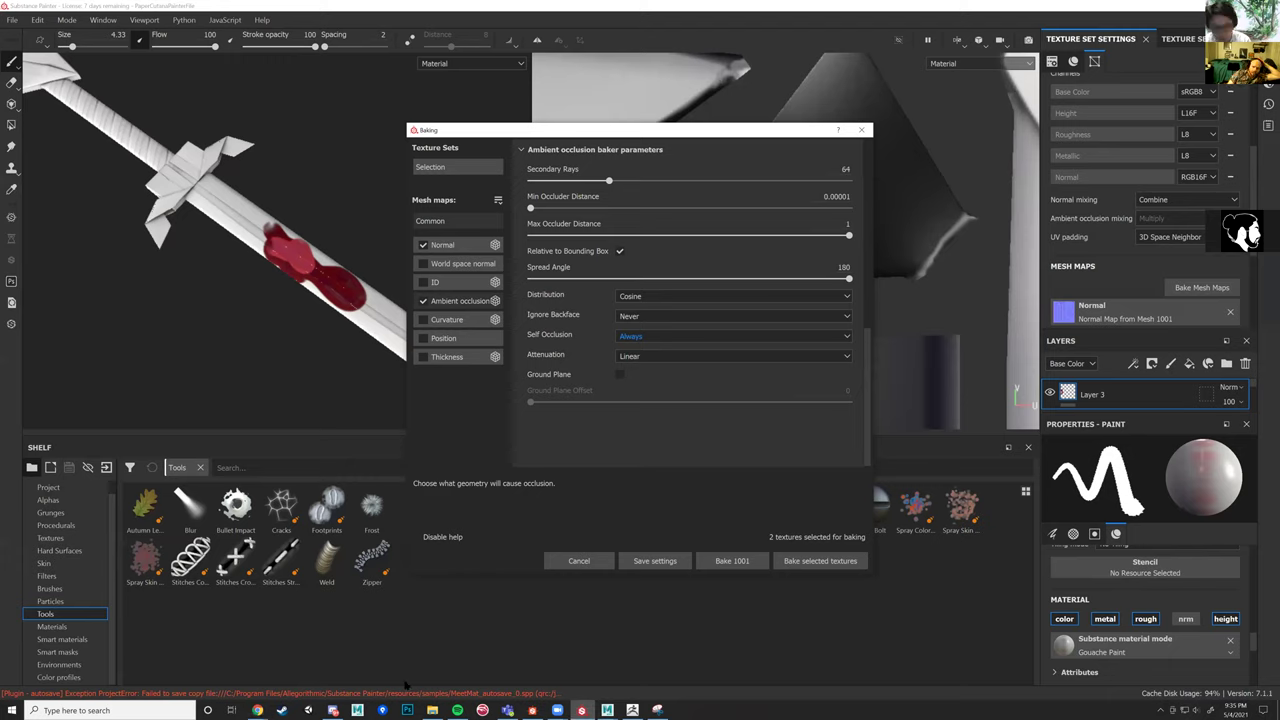
mouse_move(333, 710)
click(330, 648)
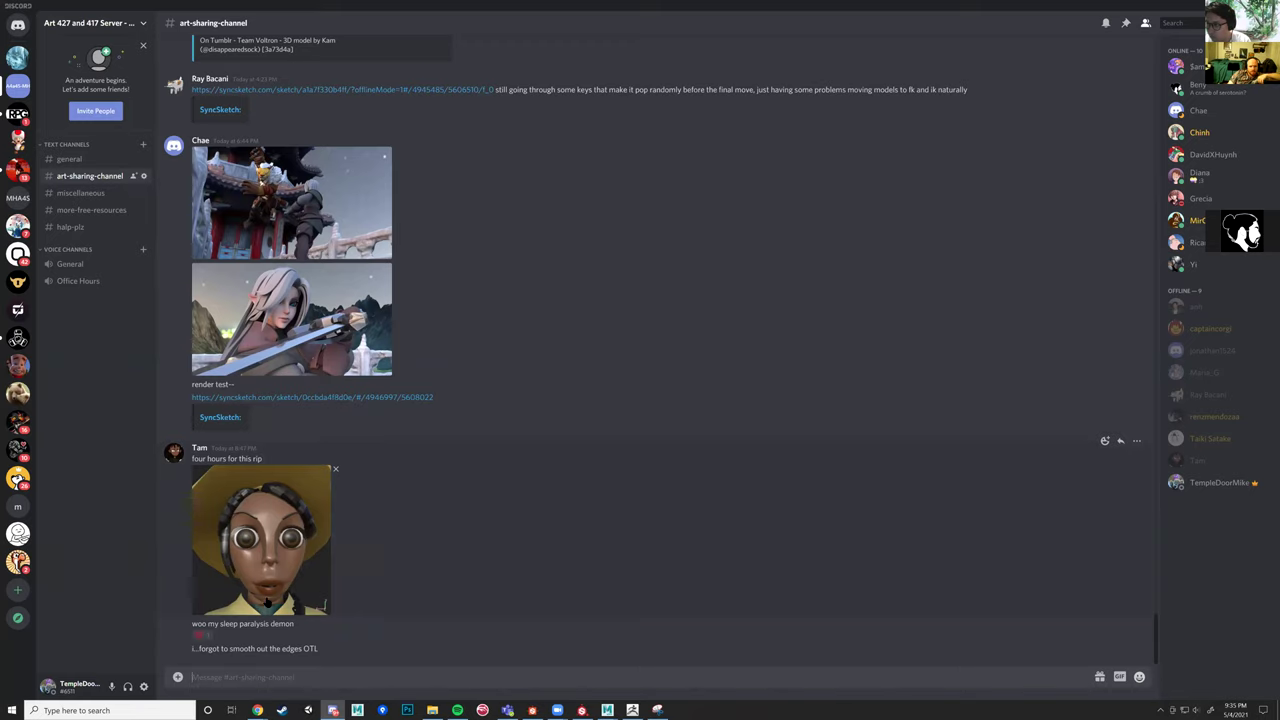
Inspect the character face render at full size again for baking artifacts and close it.
click(266, 604)
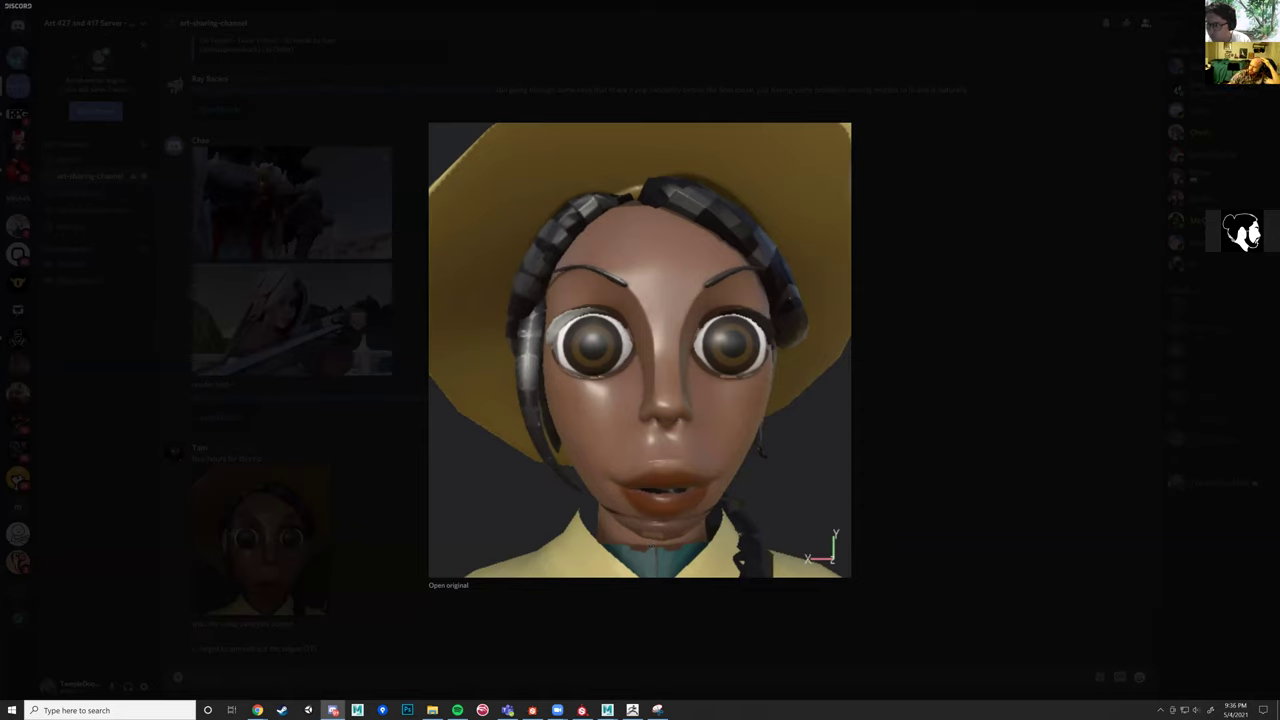
click(257, 710)
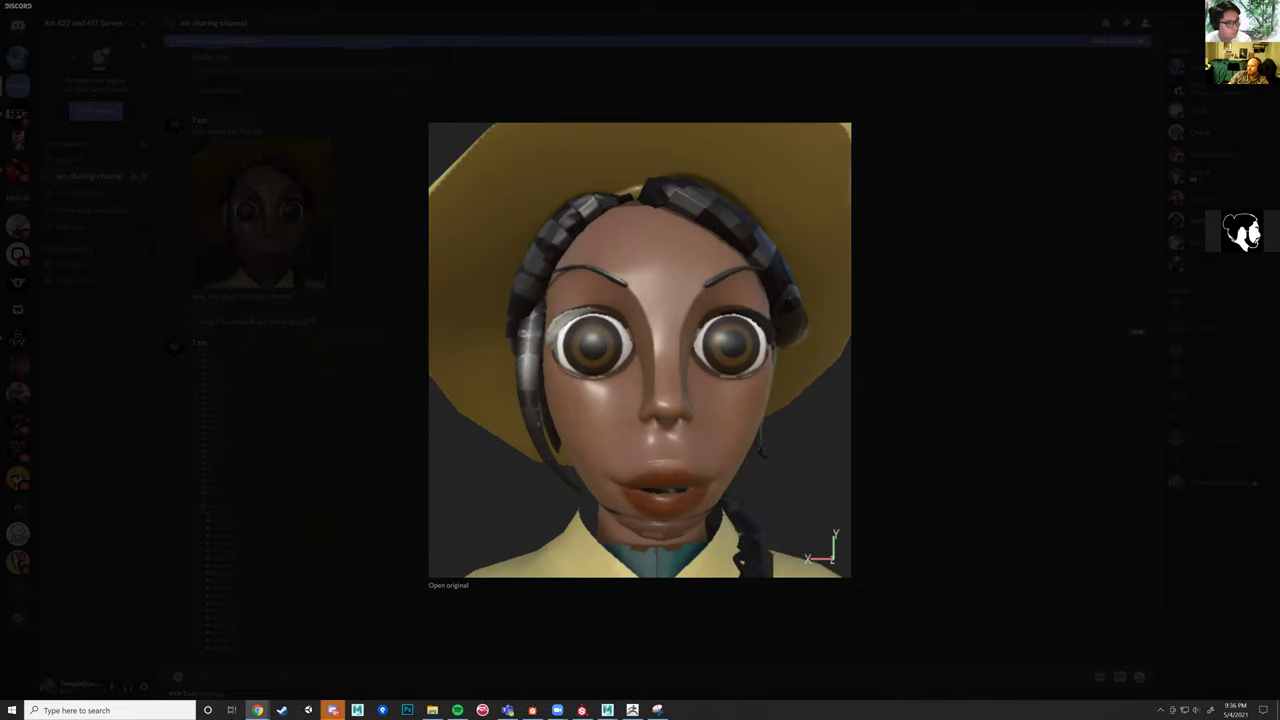
click(523, 630)
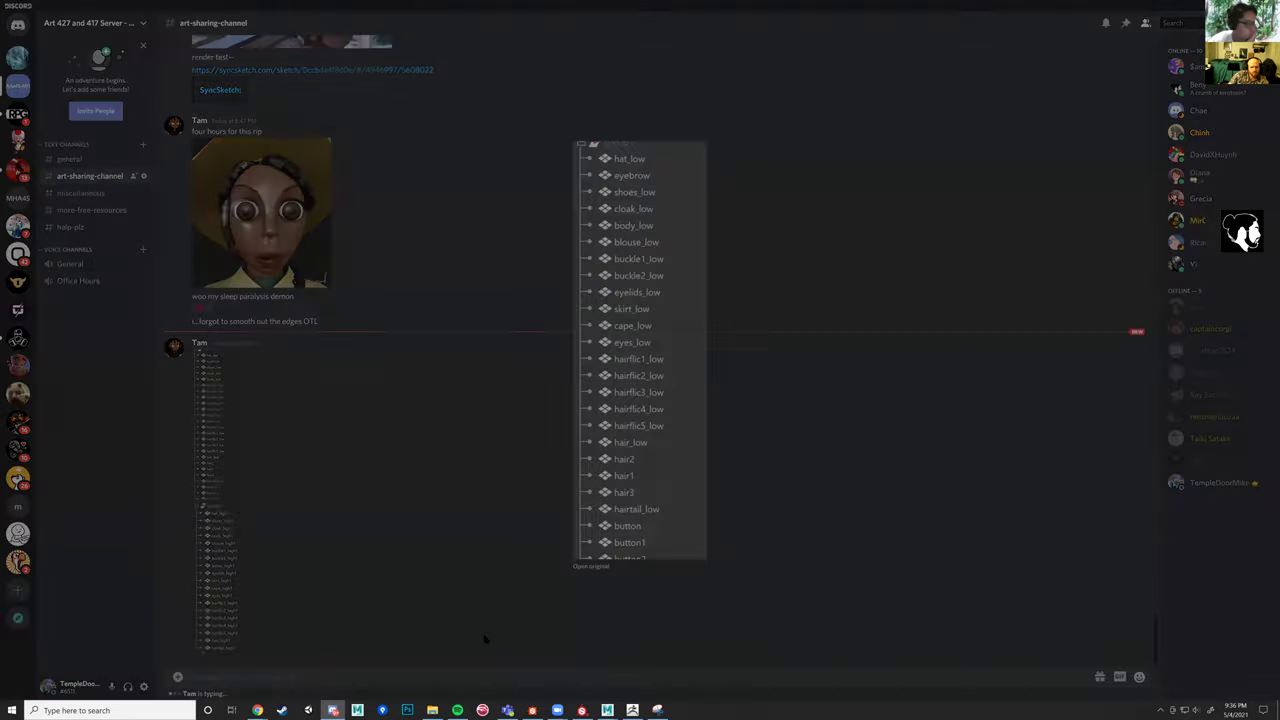
Compare the mesh names in the posted low-poly and high-poly outliner screenshots.
click(219, 410)
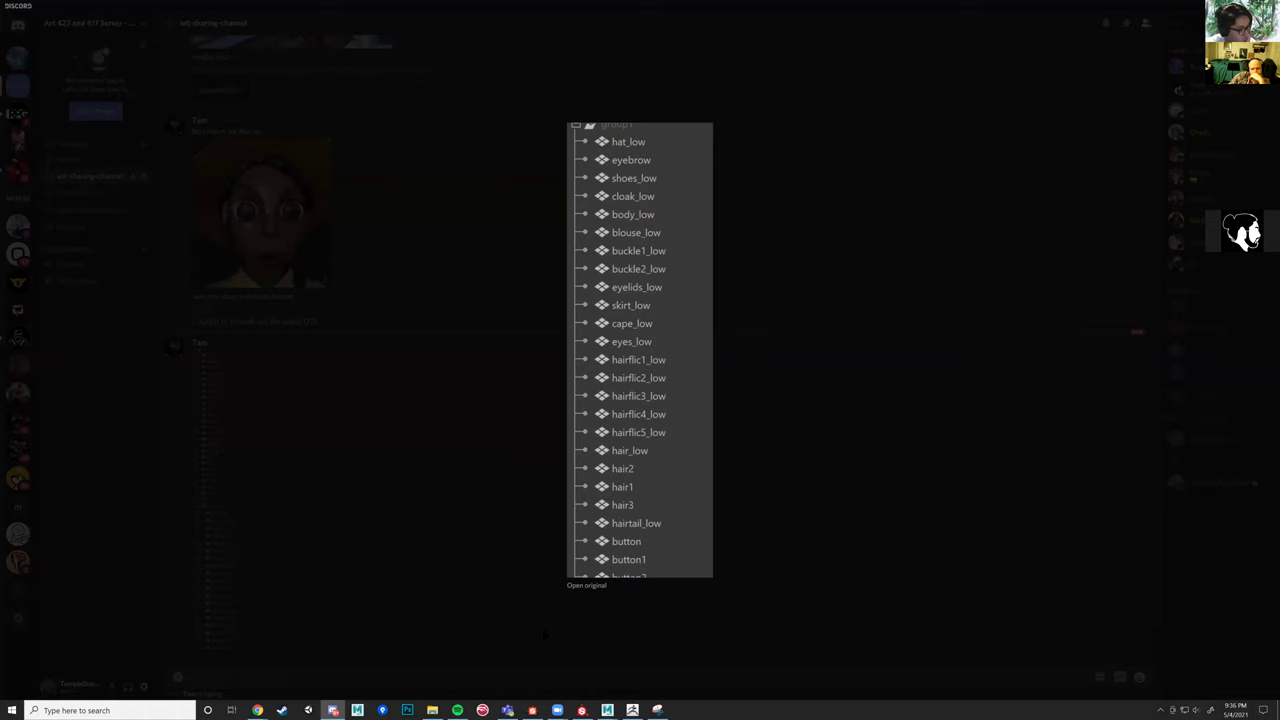
click(545, 633)
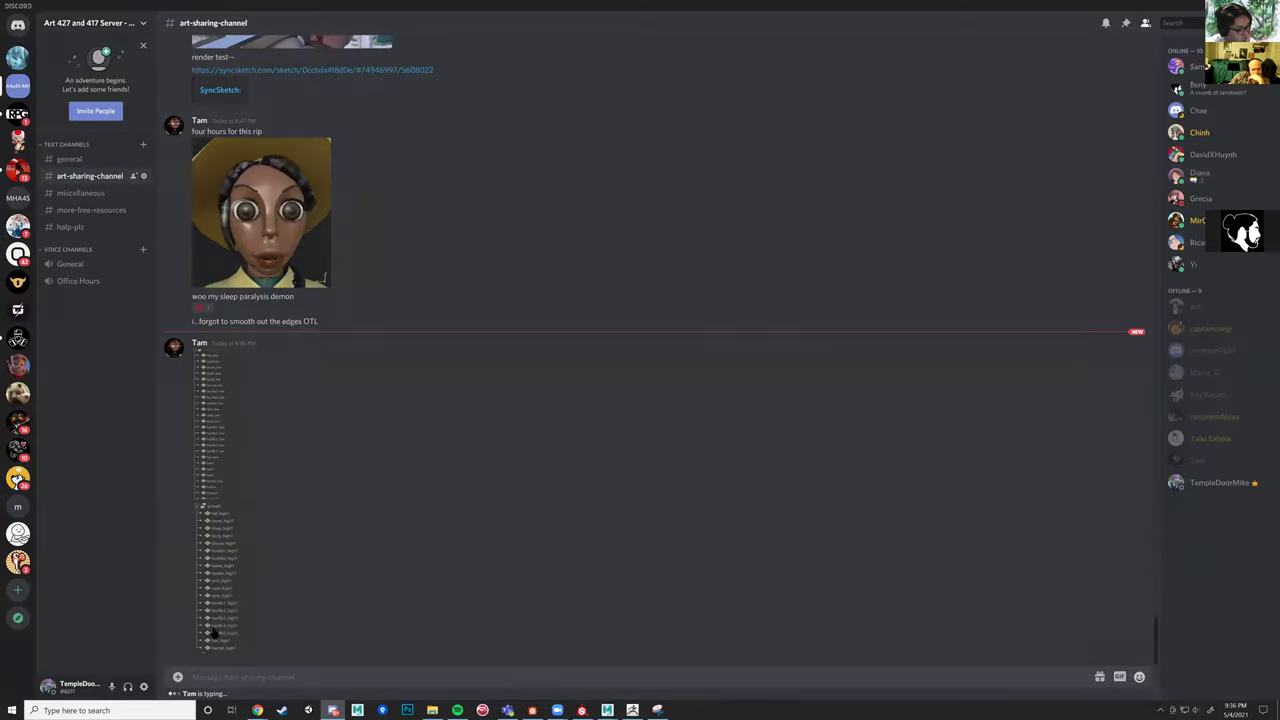
click(251, 603)
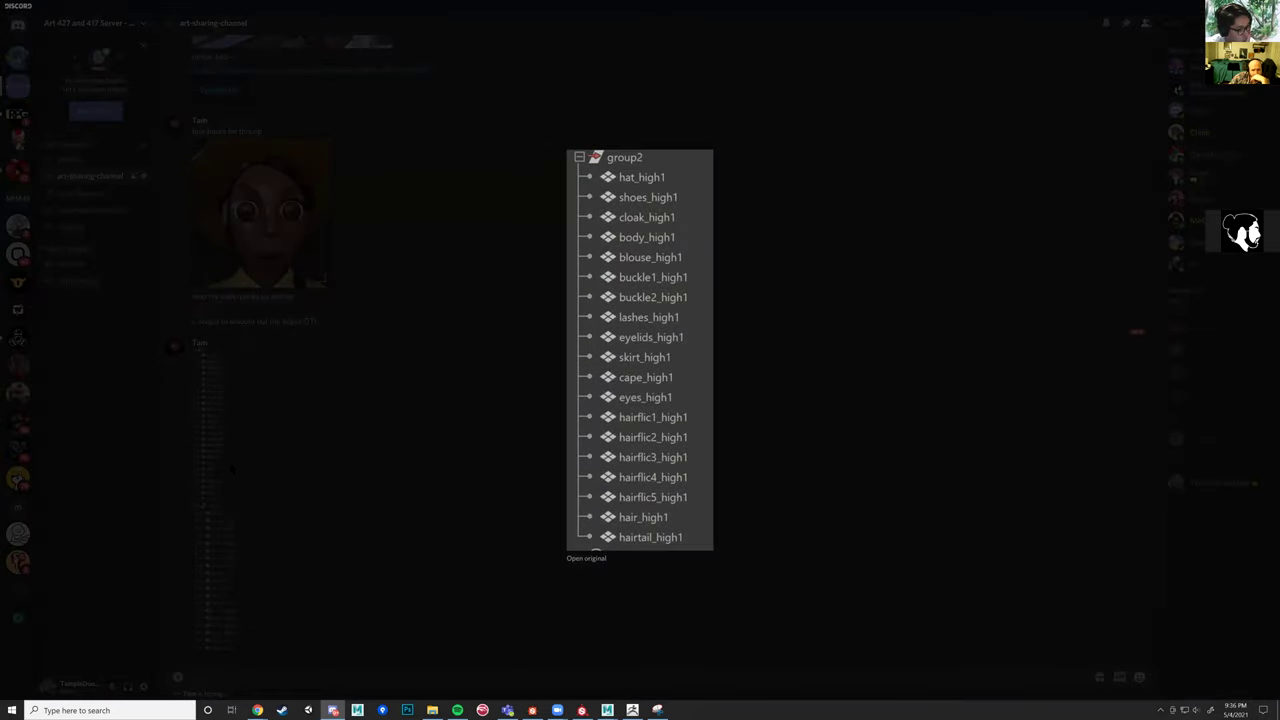
click(231, 467)
click(240, 560)
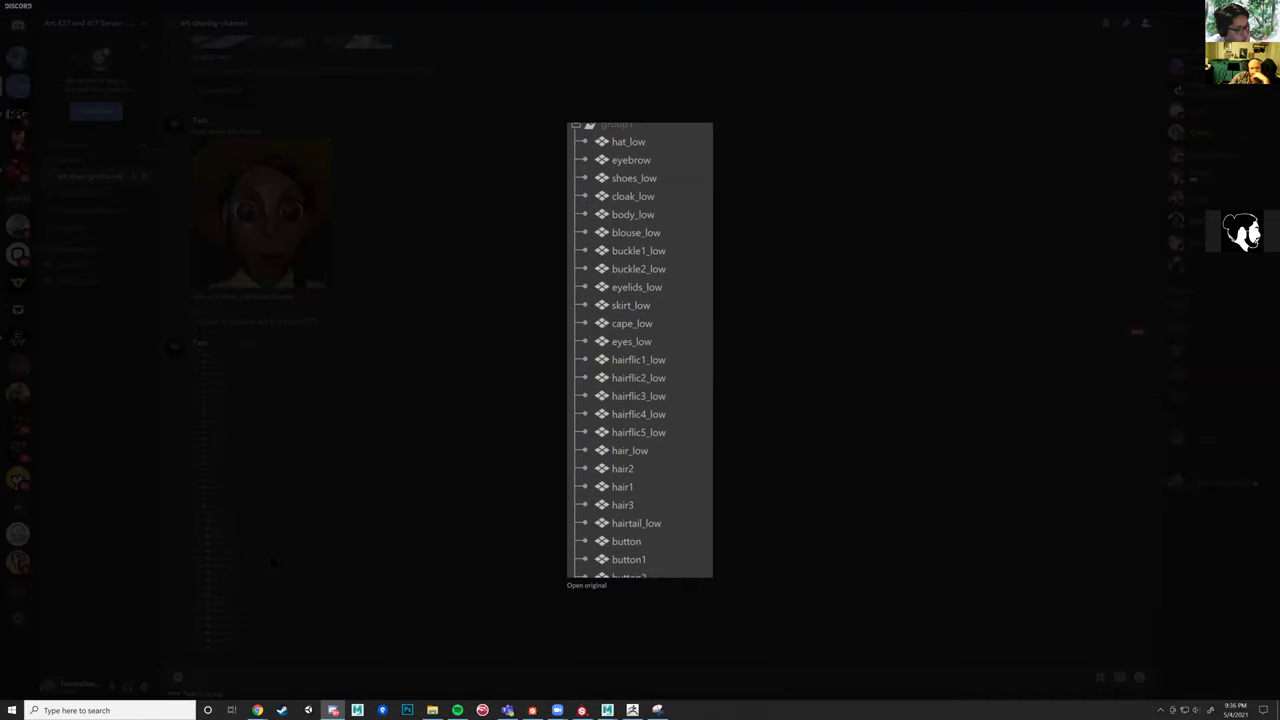
click(230, 575)
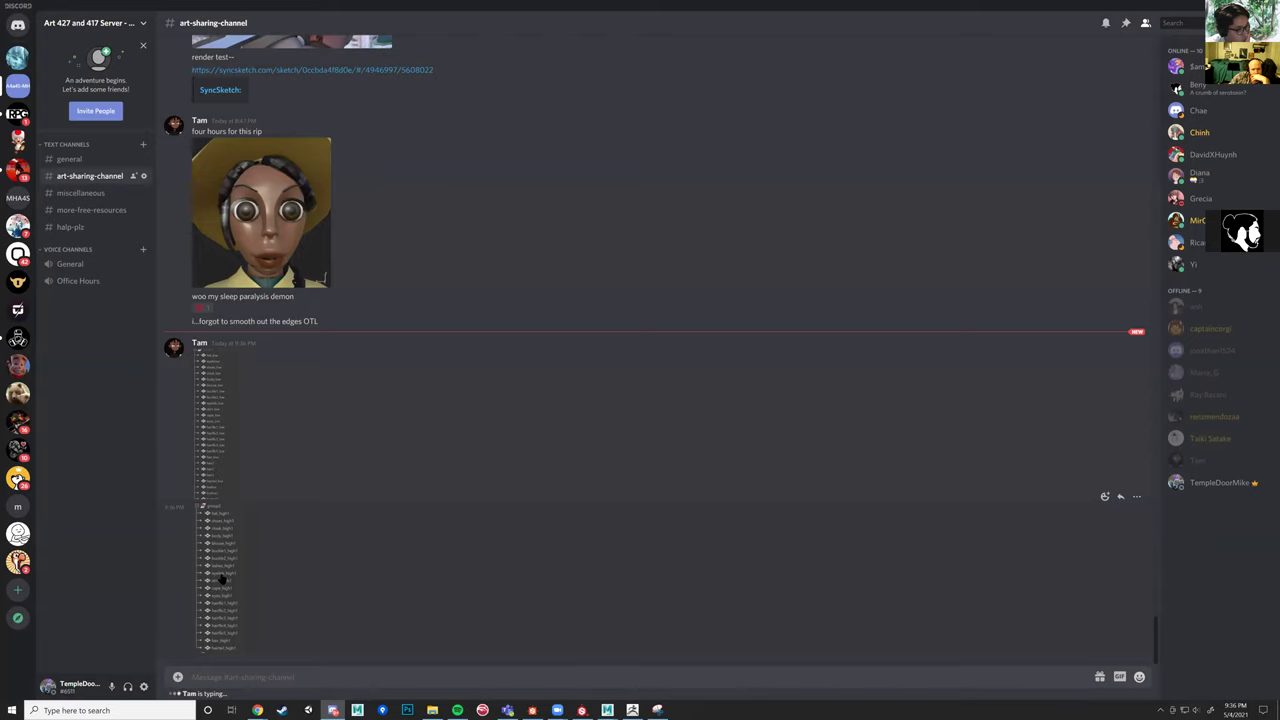
Examine the full-size screenshot of the high-poly outliner group to check the mesh name suffixes.
click(222, 579)
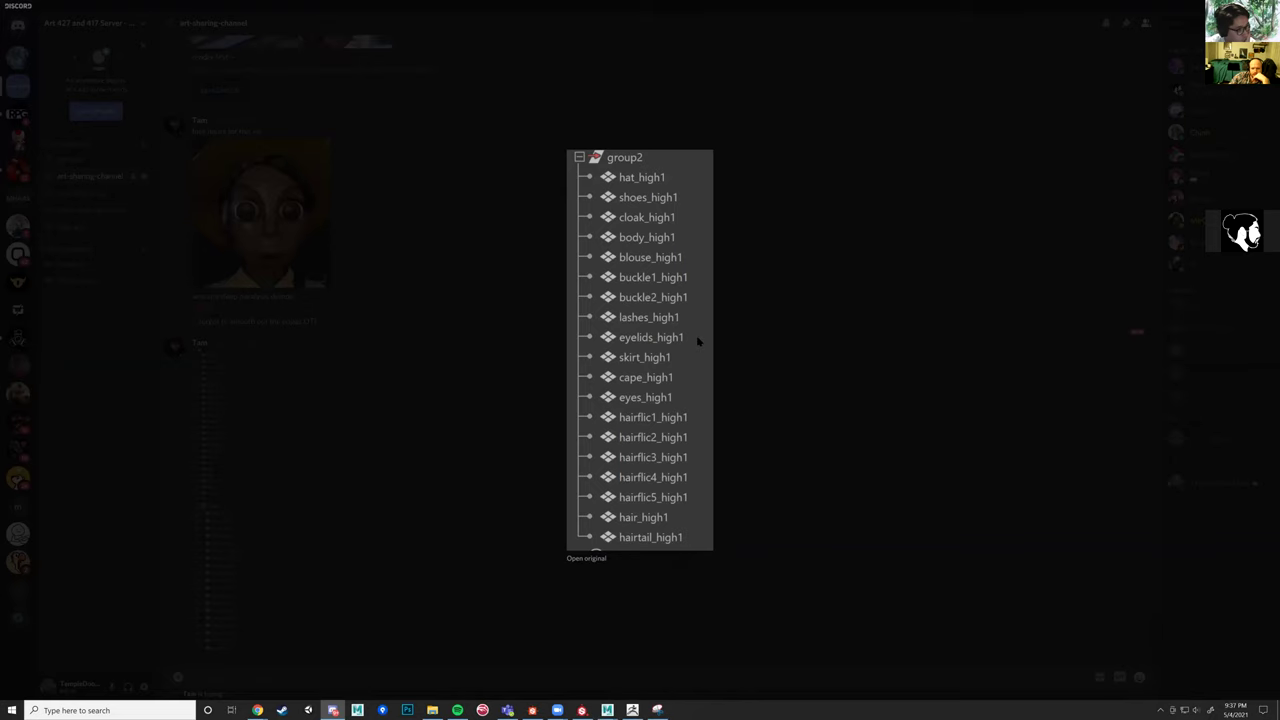
click(535, 637)
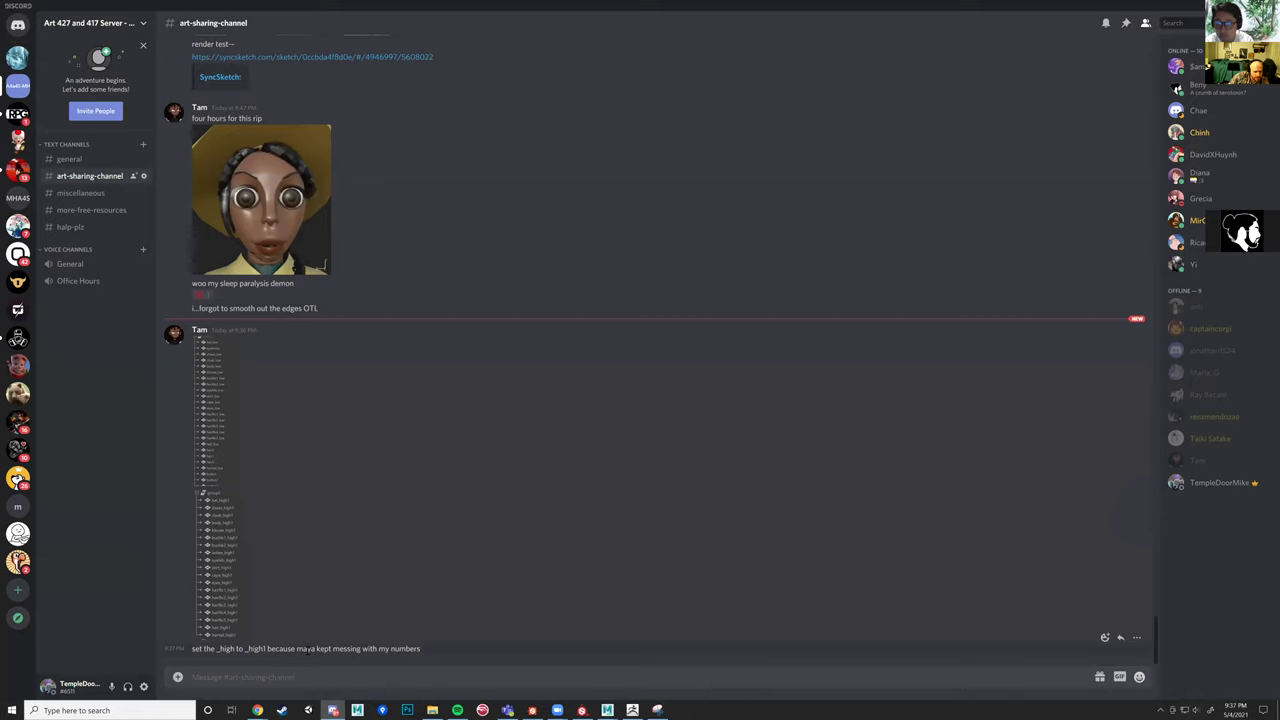
click(229, 535)
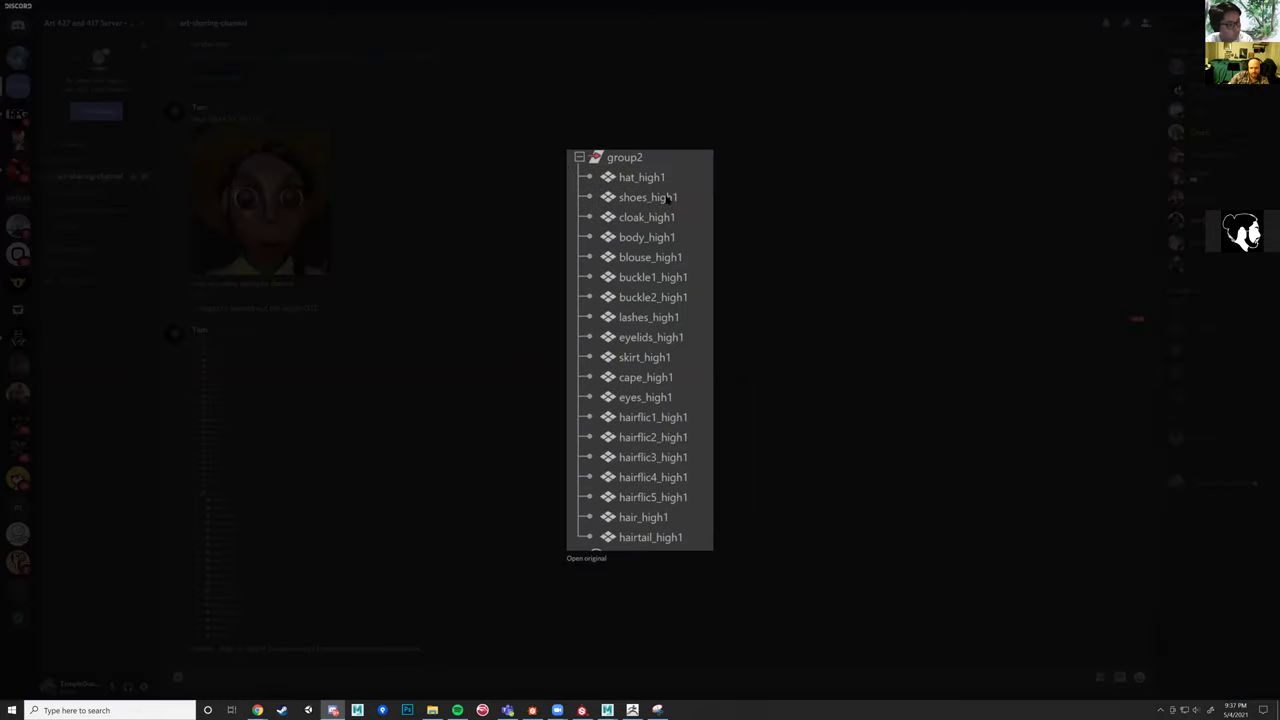
click(589, 643)
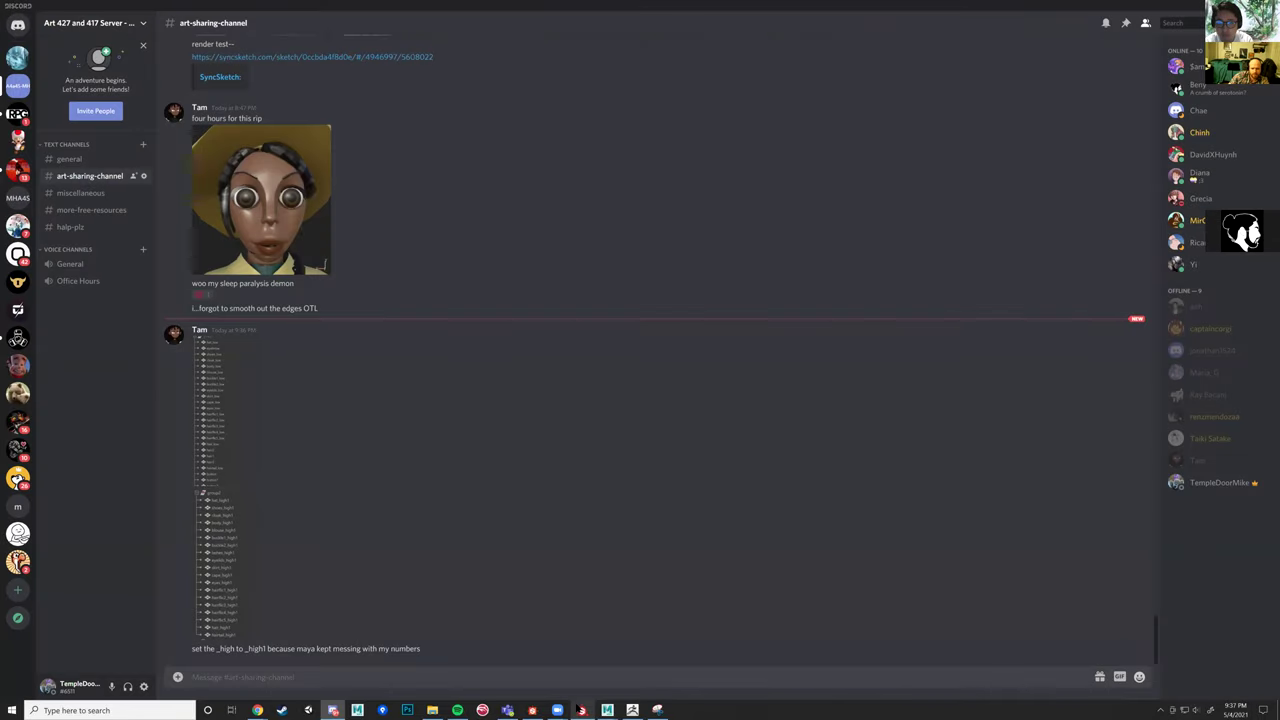
Switch to Substance Painter and set the high poly mesh suffix to _high1 in the common baking parameters.
key(alt+Tab)
click(452, 167)
scroll(738, 369, up, 5)
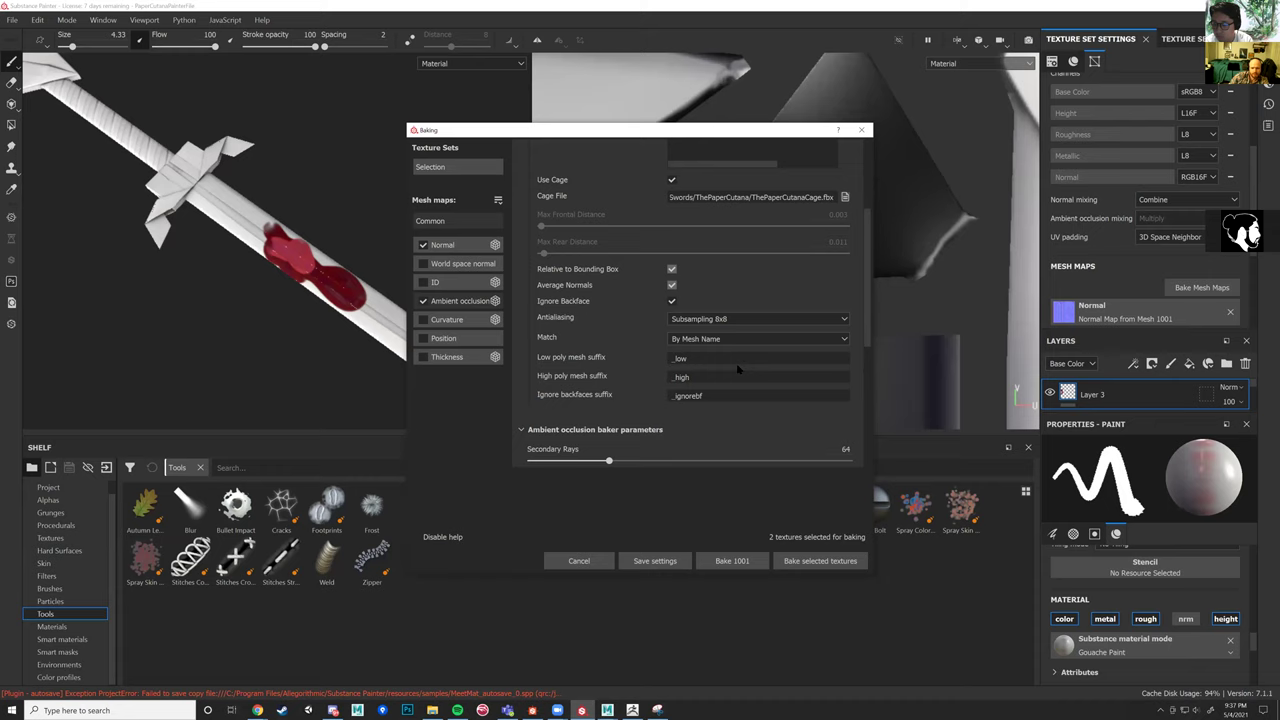
click(721, 377)
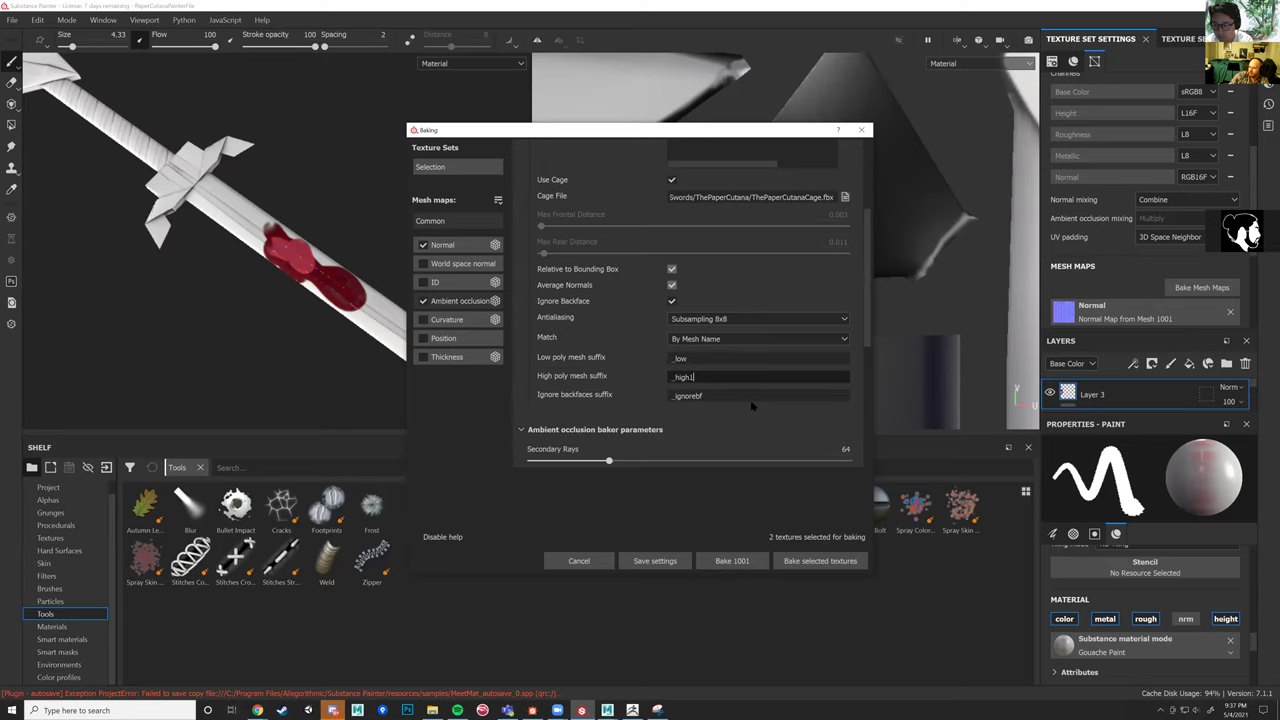
Check the replies in Discord's art-sharing-channel and review the Match options in Substance Painter's baking settings.
click(335, 708)
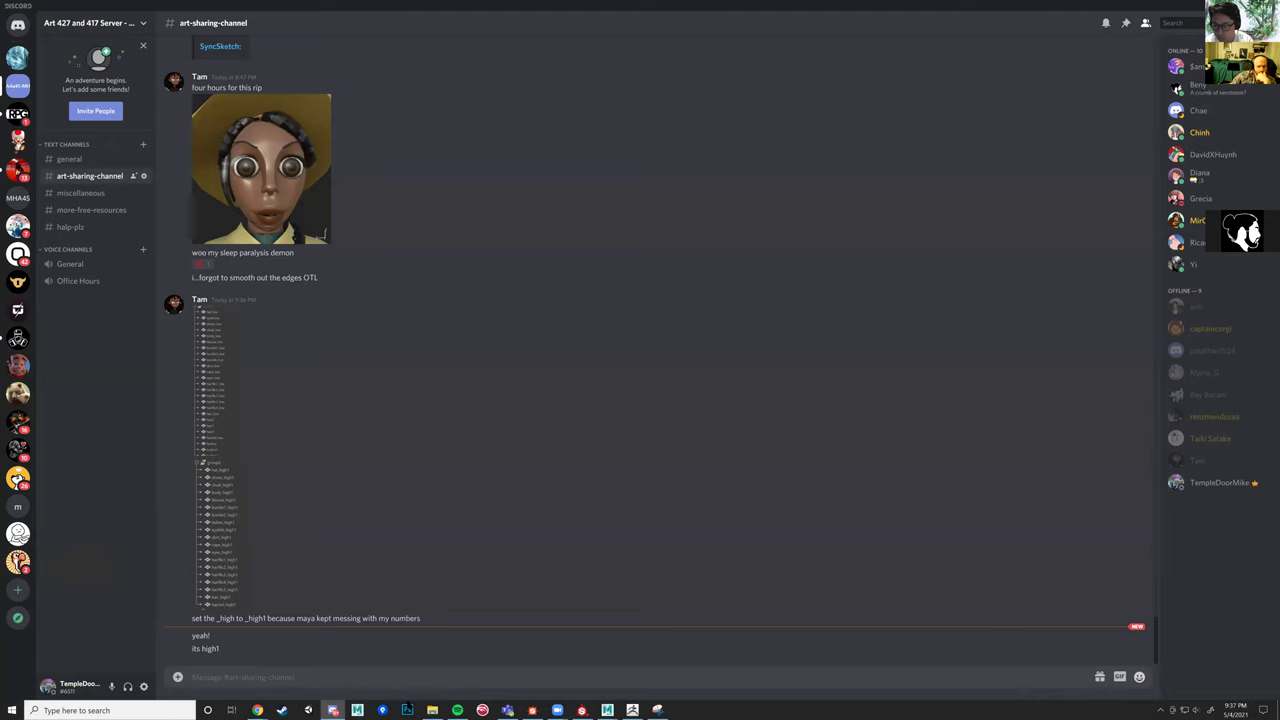
mouse_move(582, 708)
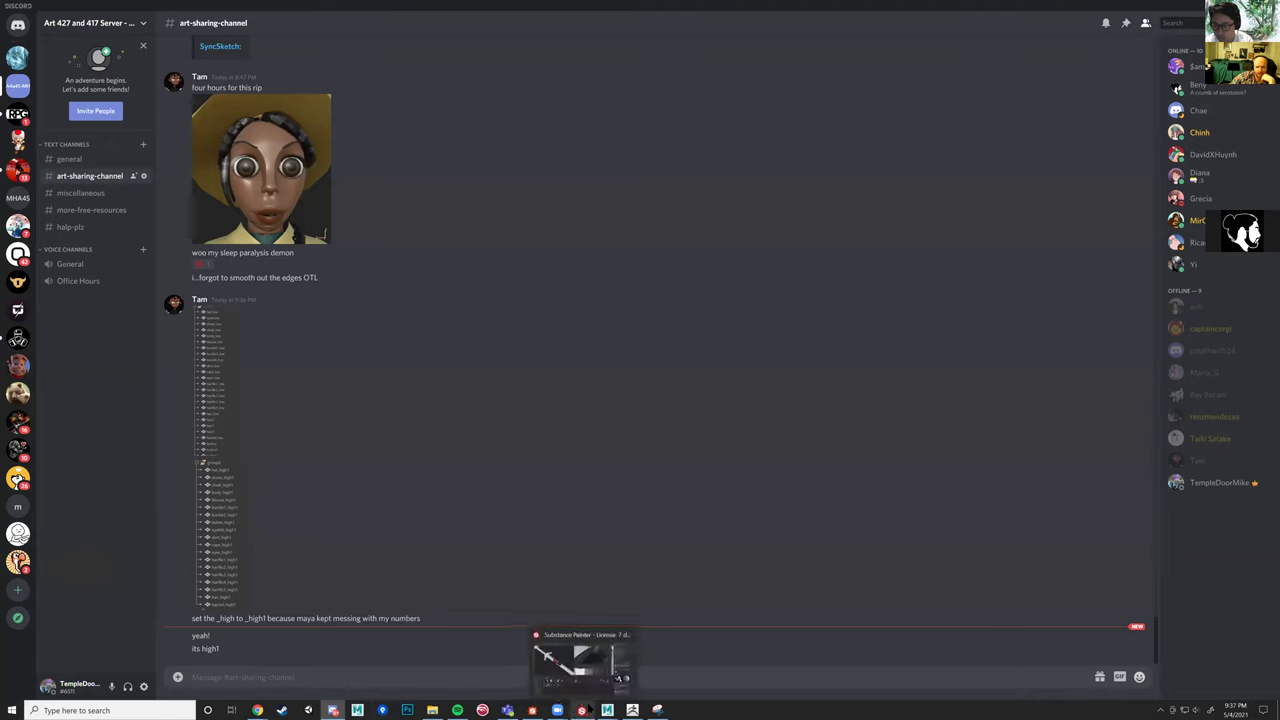
click(584, 662)
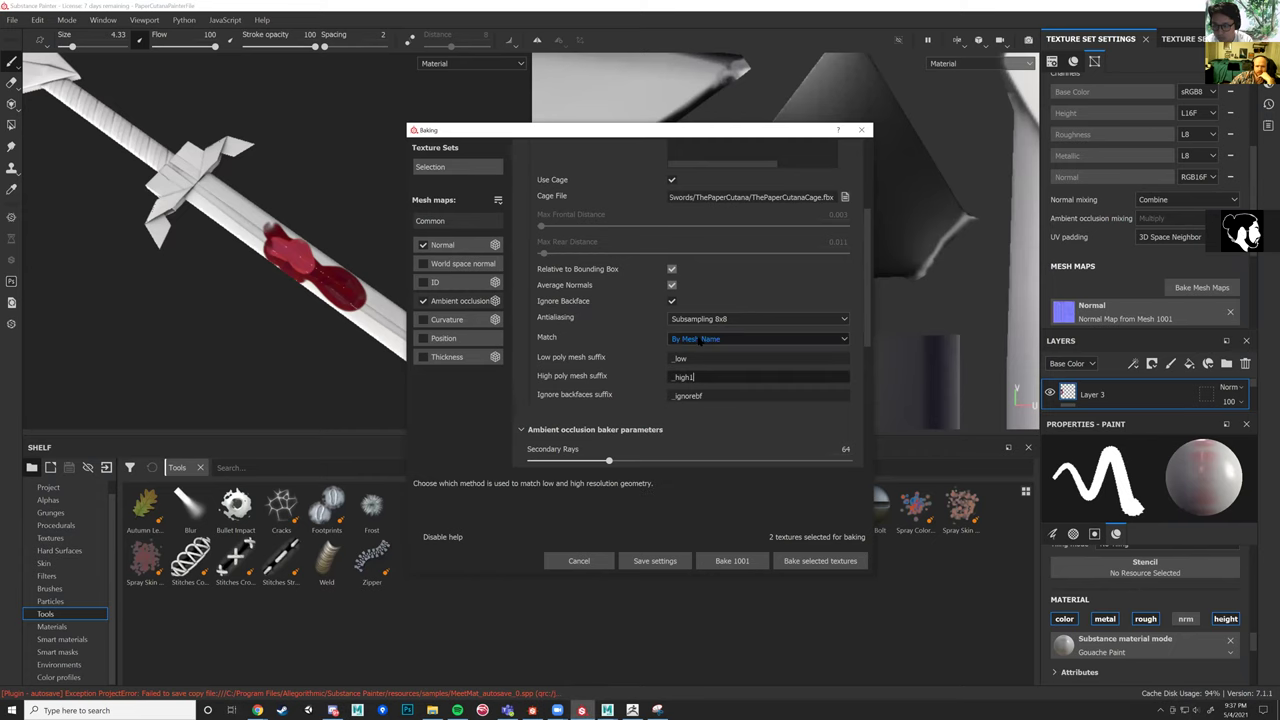
click(700, 339)
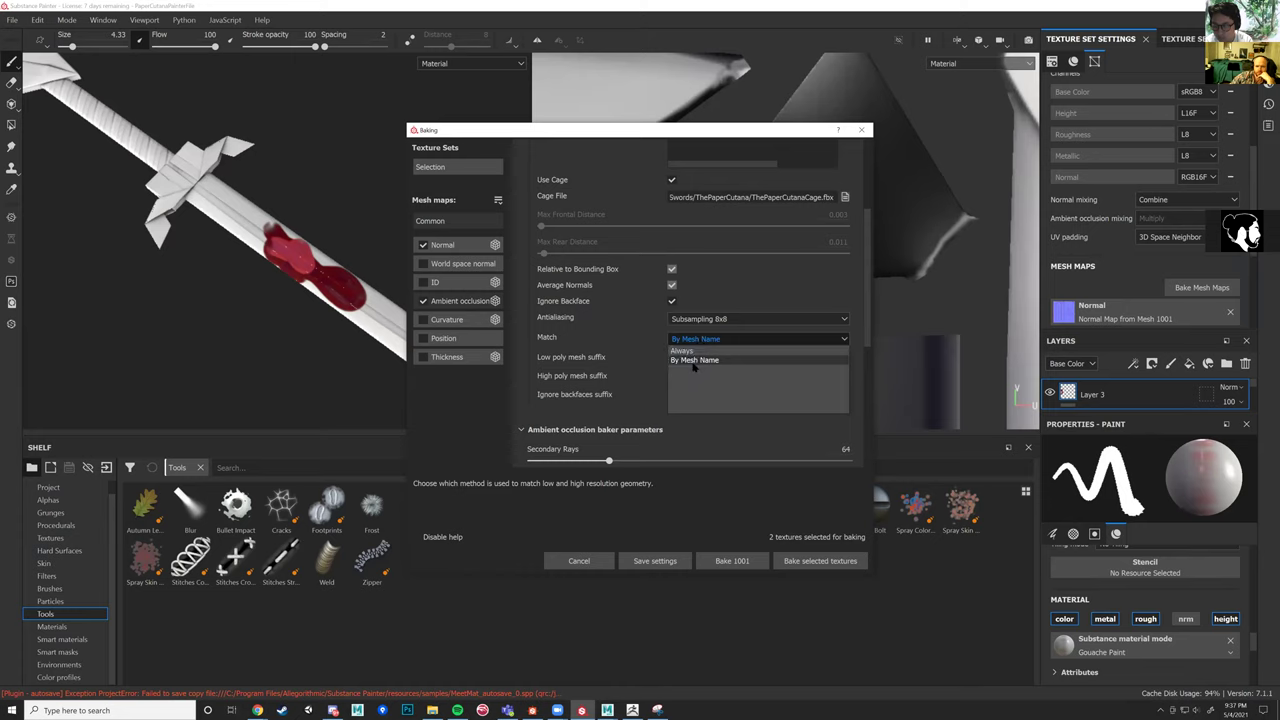
click(735, 296)
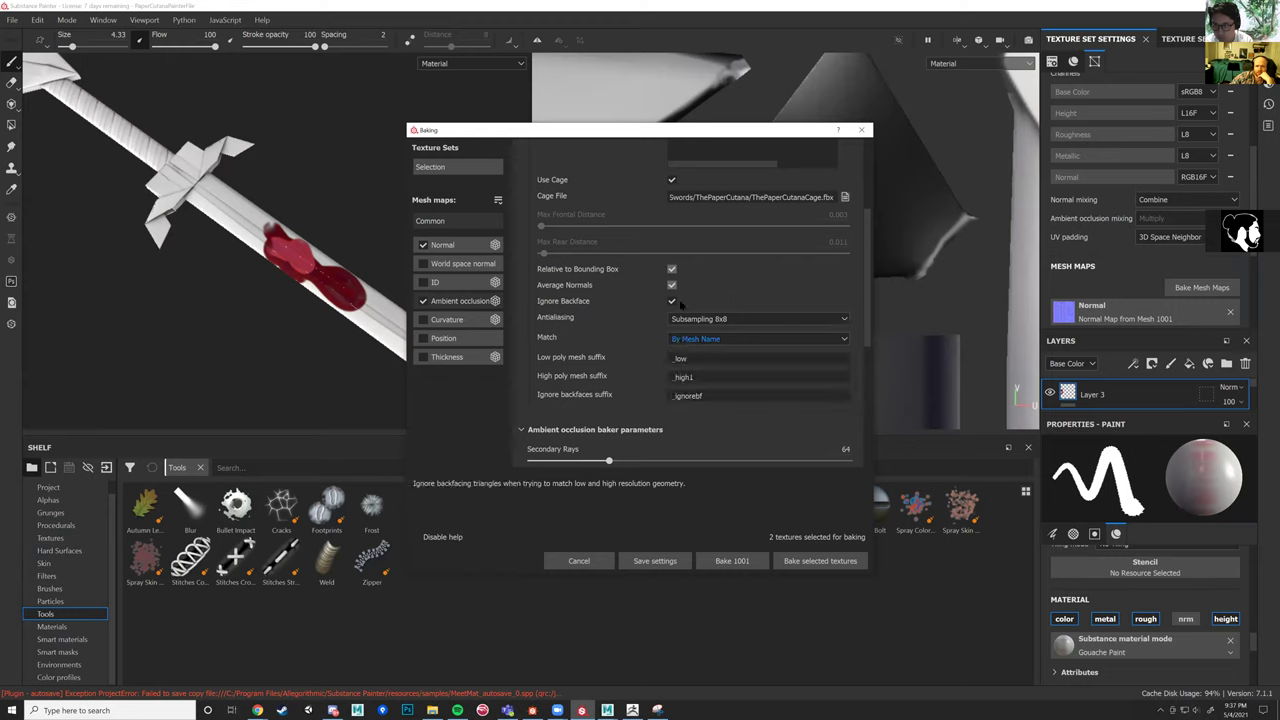
Turn off Use Cage in the high poly baking parameters.
scroll(684, 318, up, 2)
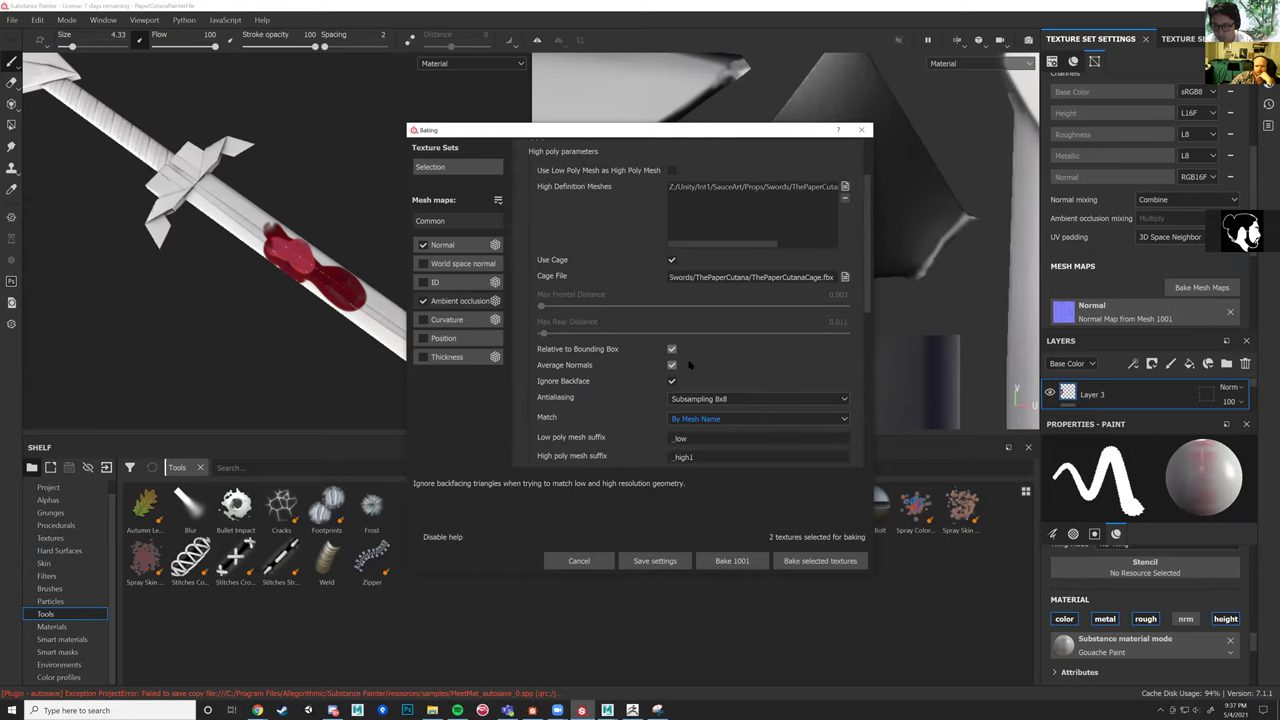
scroll(676, 330, up, 1)
click(672, 300)
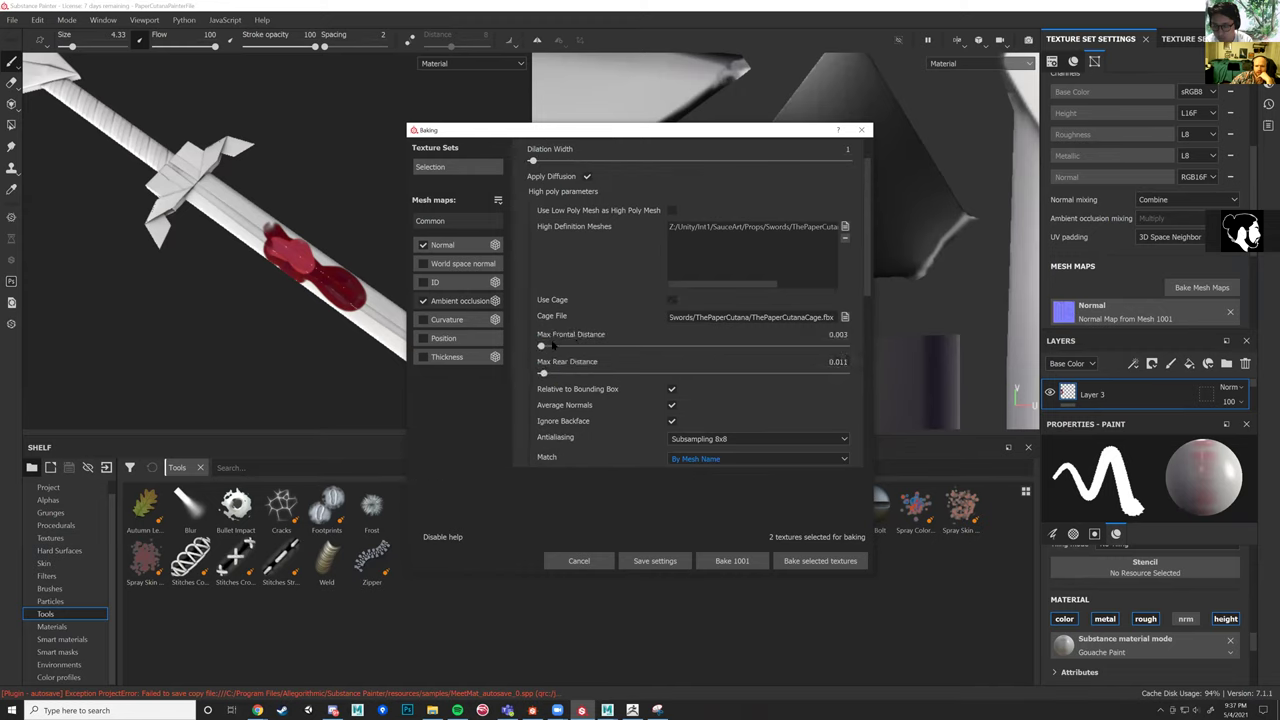
Check Discord's art-sharing-channel for the student's latest reply and return to Substance Painter.
click(334, 710)
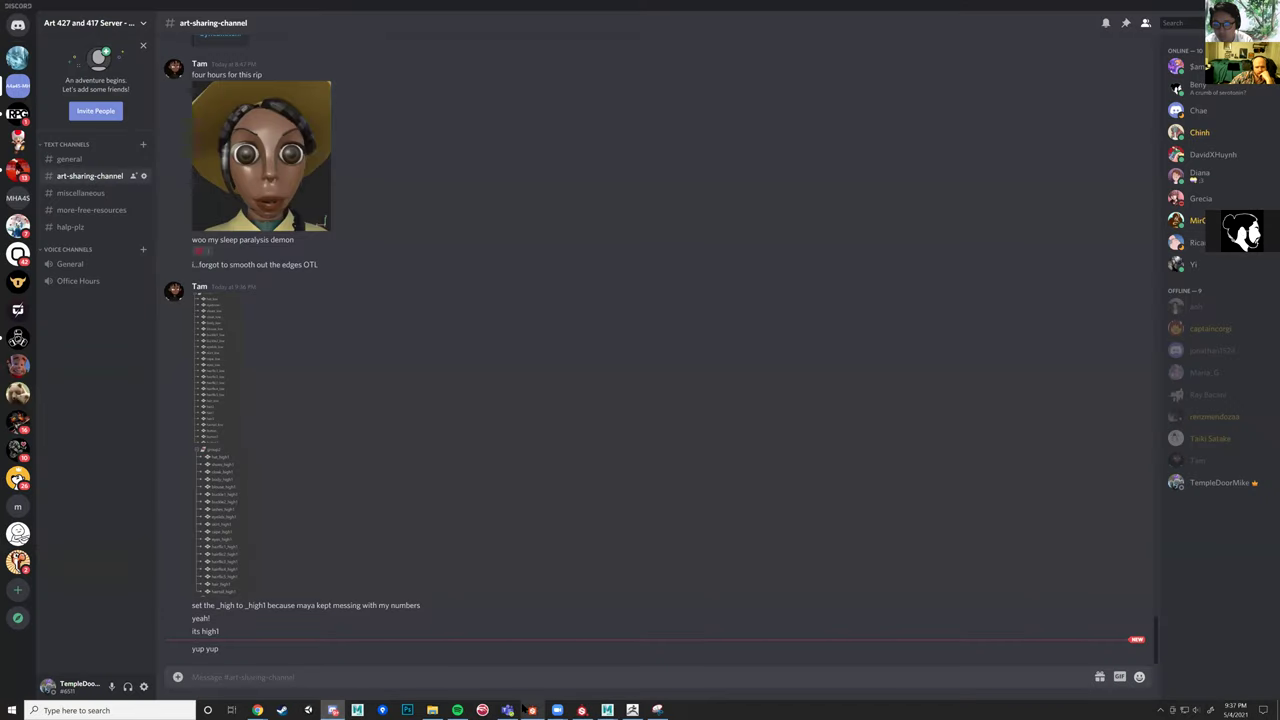
mouse_move(609, 711)
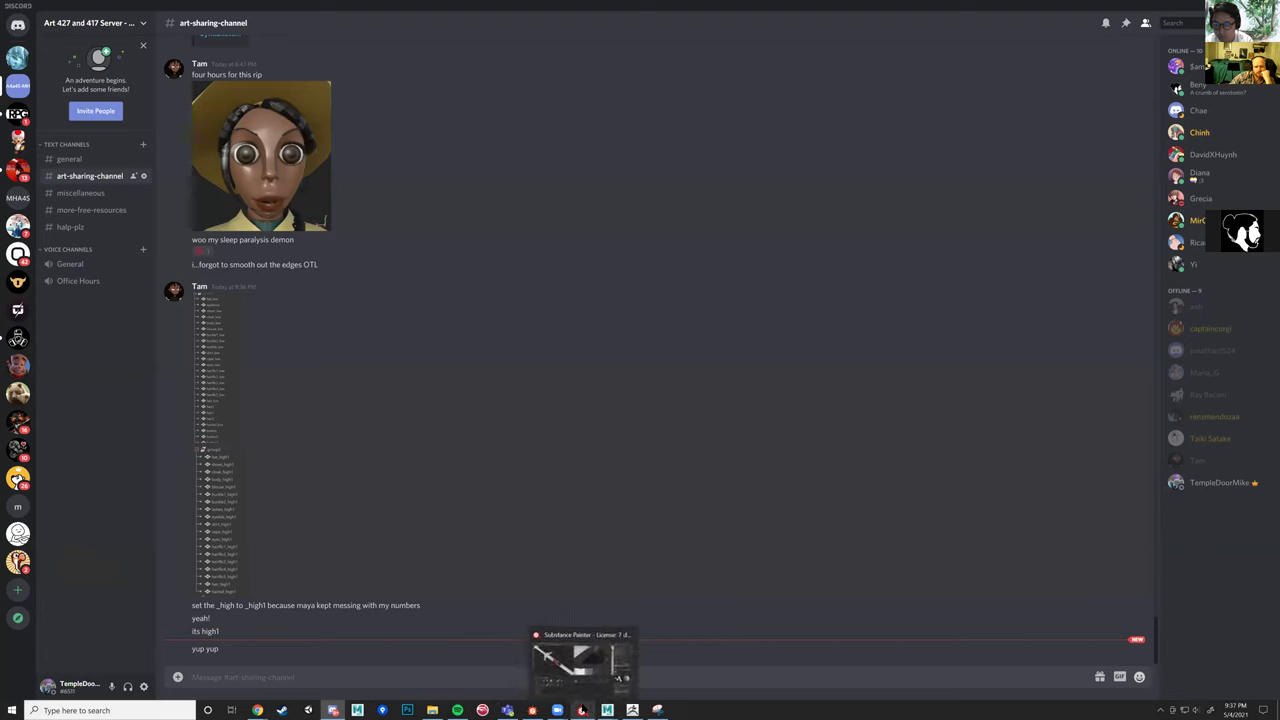
click(582, 710)
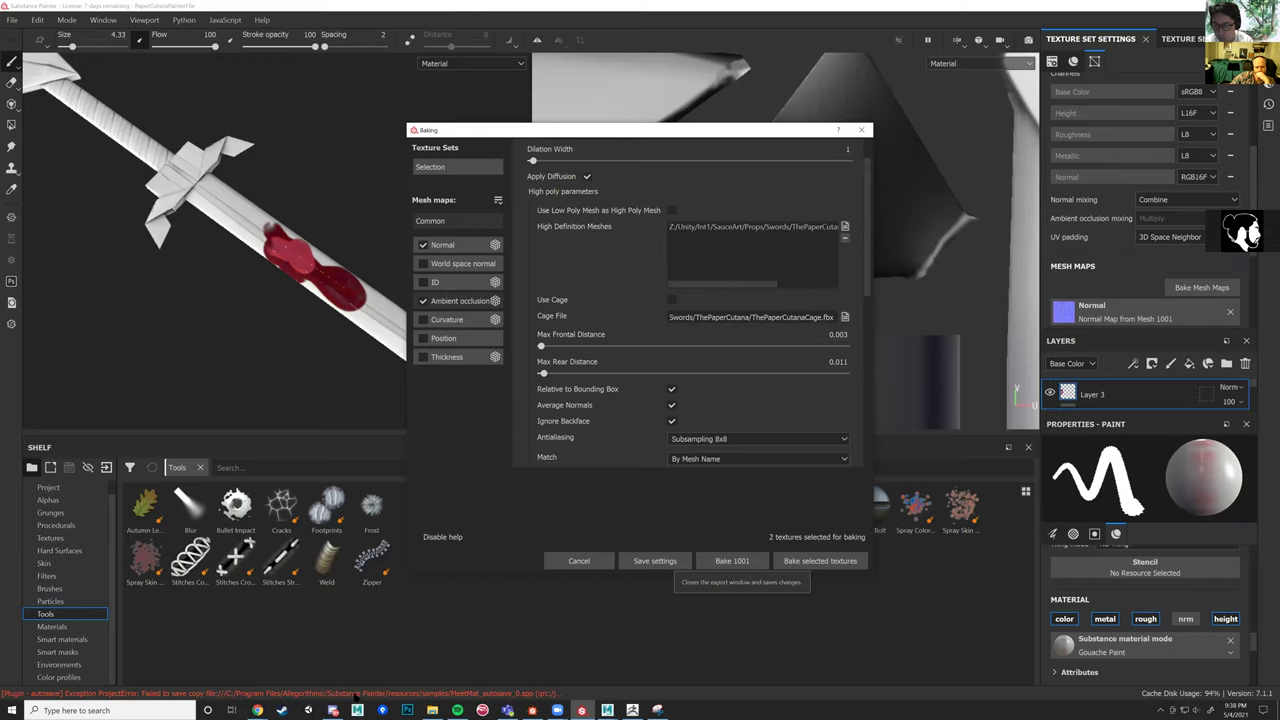
Return to Discord and examine the character face render at full size, reading the new messages below it.
mouse_move(332, 708)
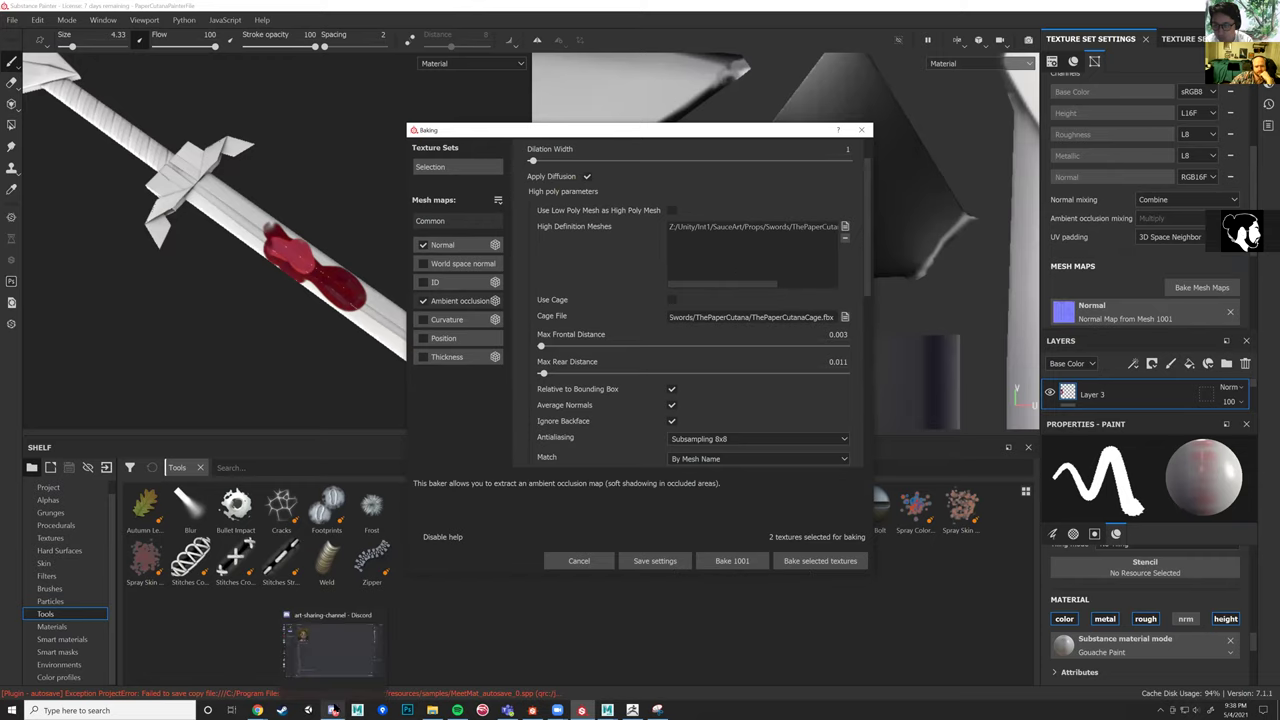
click(345, 656)
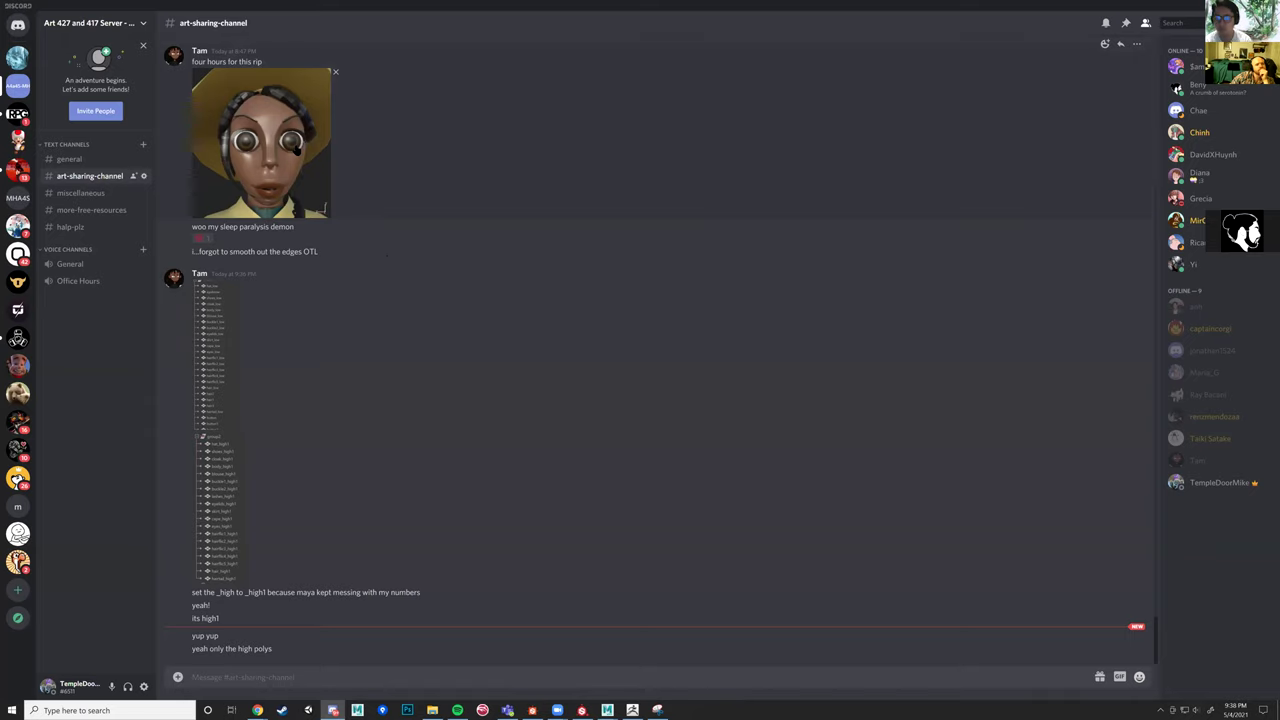
scroll(435, 330, up, 2)
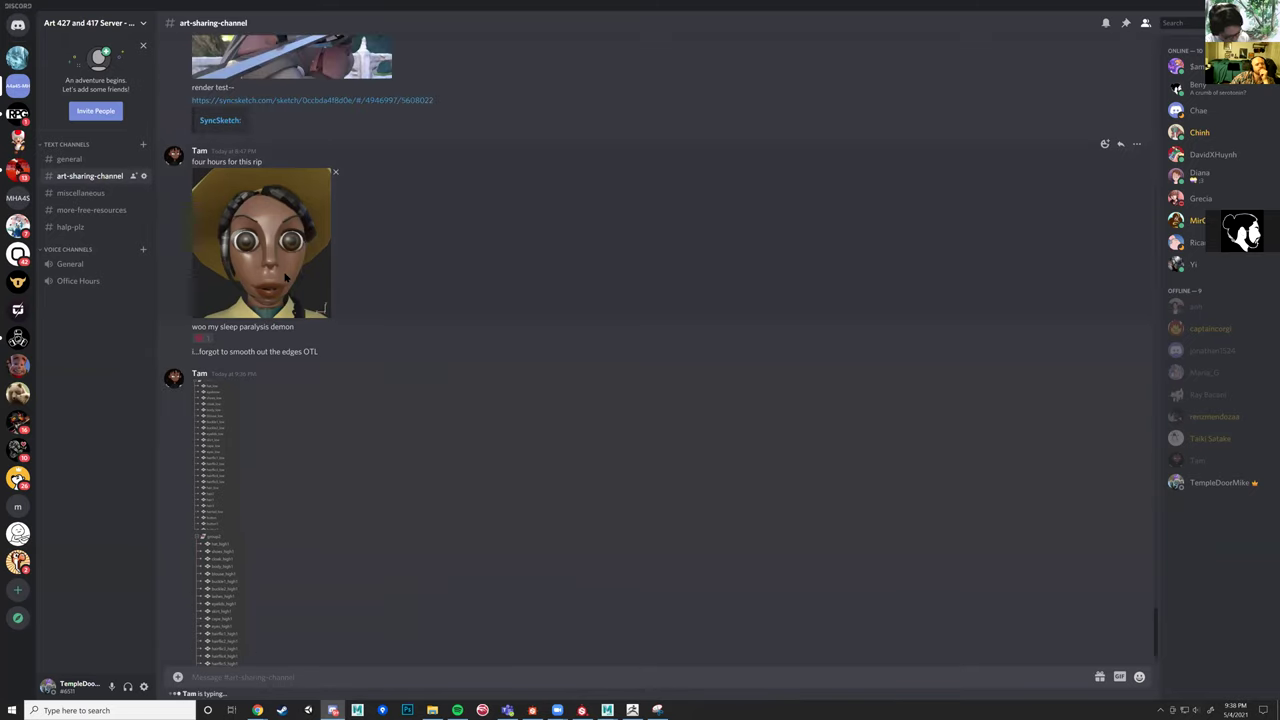
click(261, 243)
click(861, 399)
click(273, 254)
key(Escape)
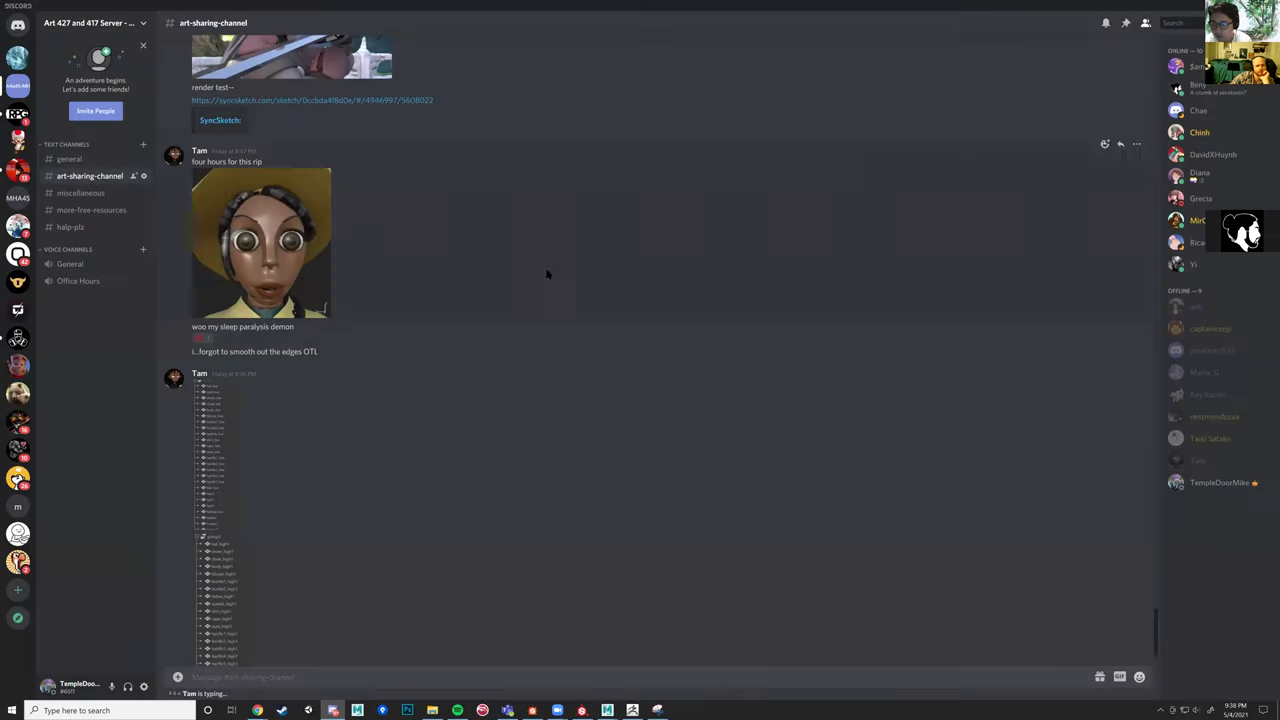
scroll(530, 390, down, 2)
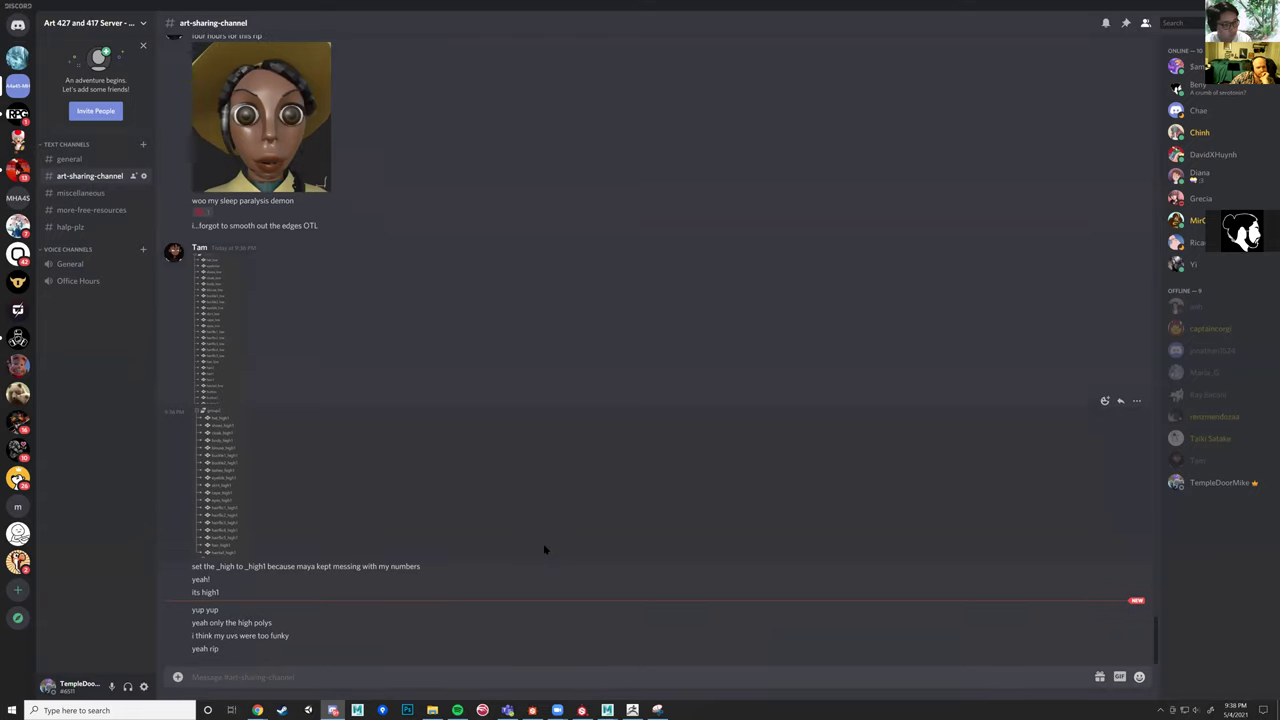
click(260, 115)
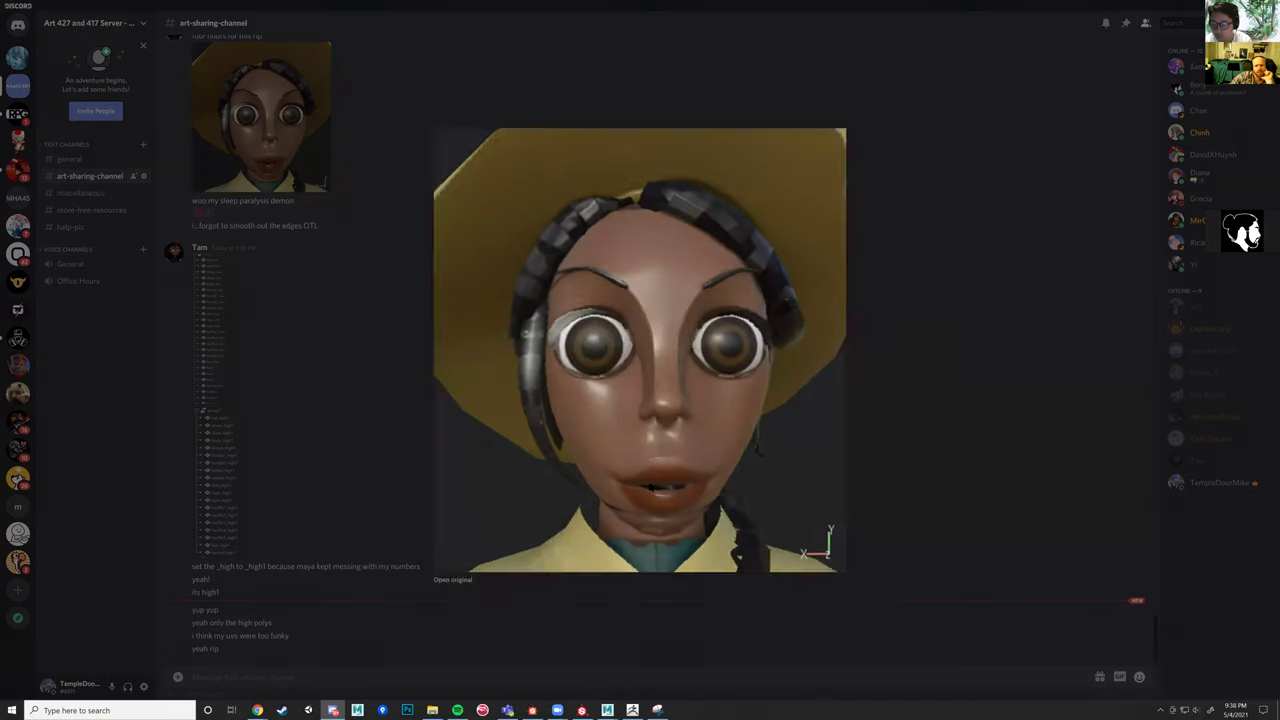
click(773, 655)
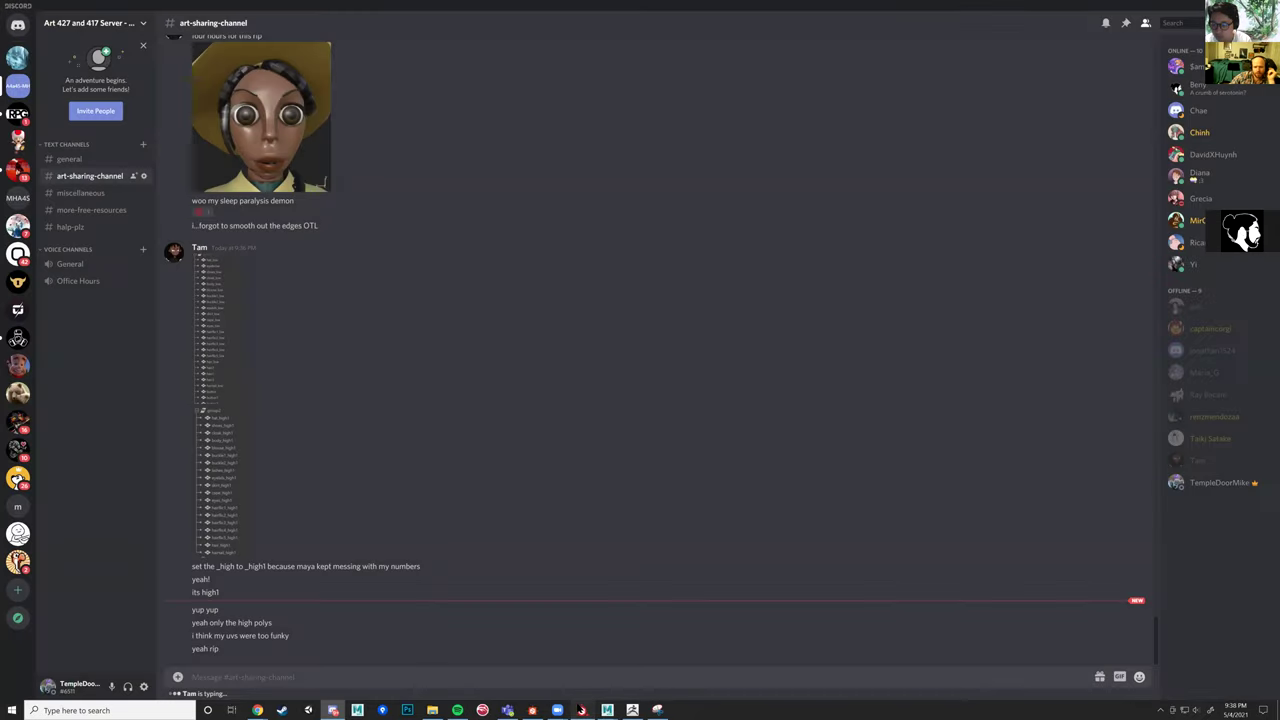
In Substance Painter, exclude ambient occlusion from the bake and set the antialiasing to Subsampling 2x2.
click(582, 710)
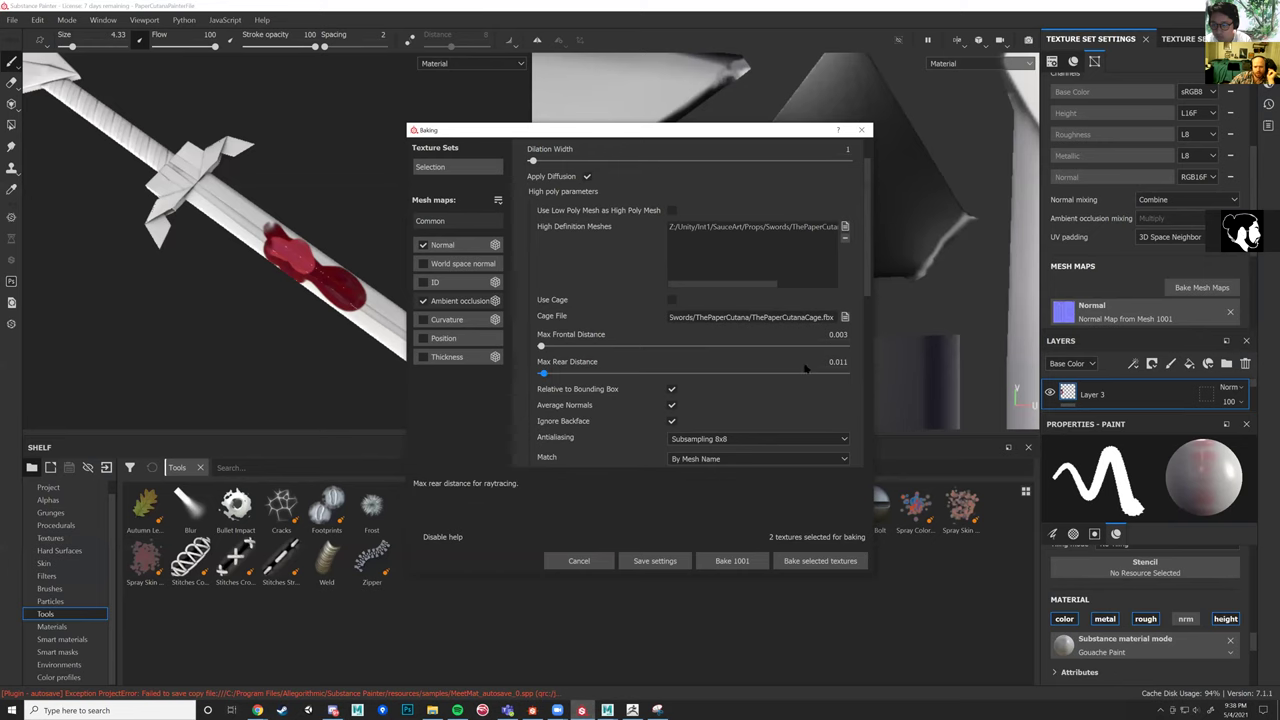
click(423, 300)
click(447, 246)
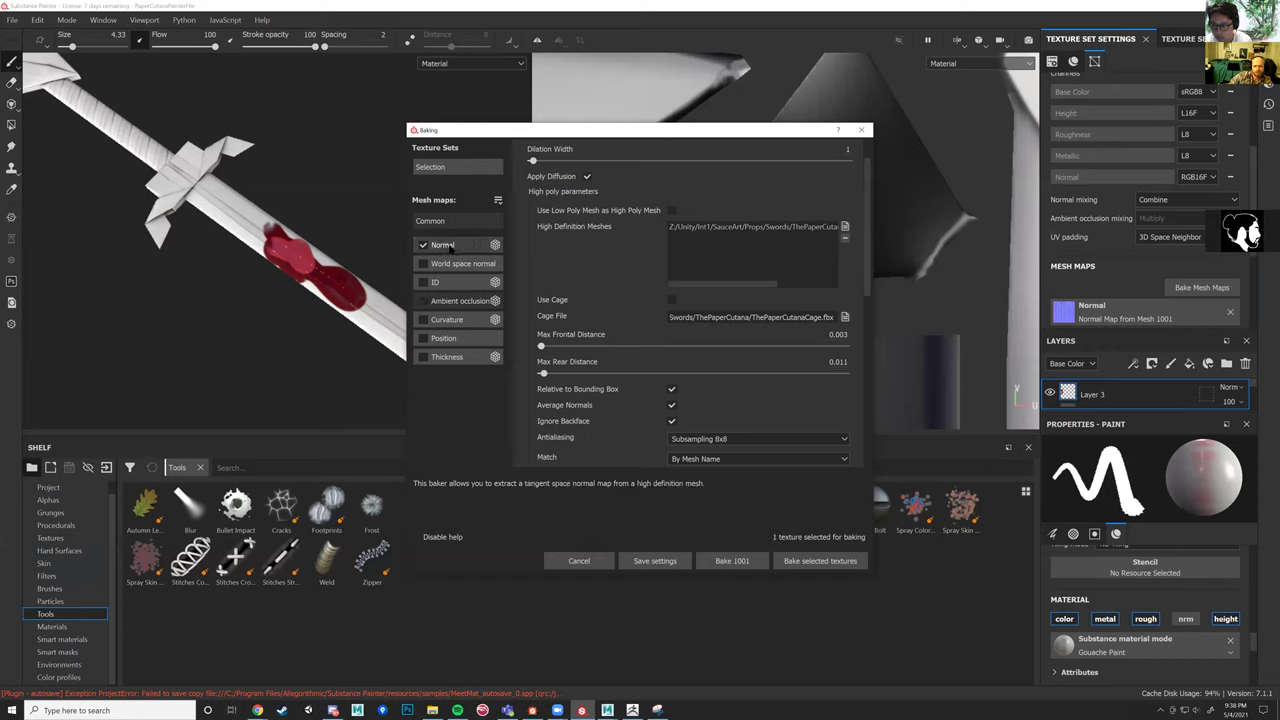
scroll(700, 360, down, 2)
click(733, 400)
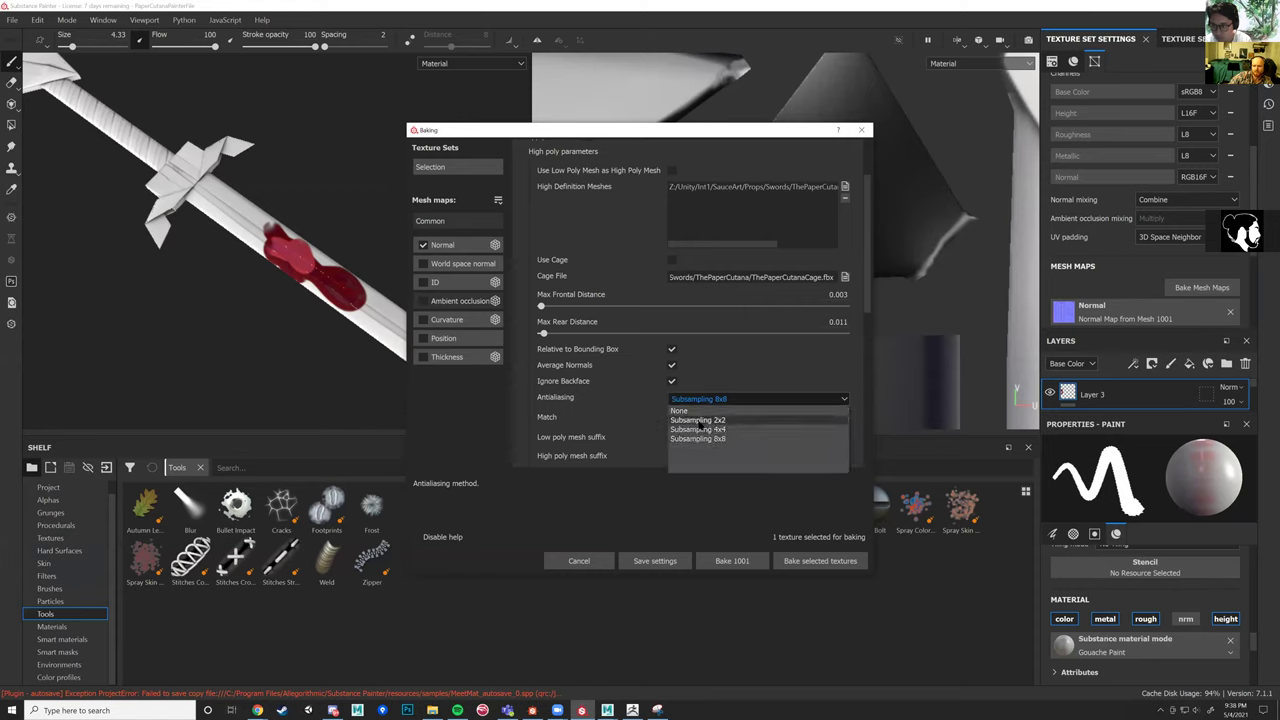
click(699, 421)
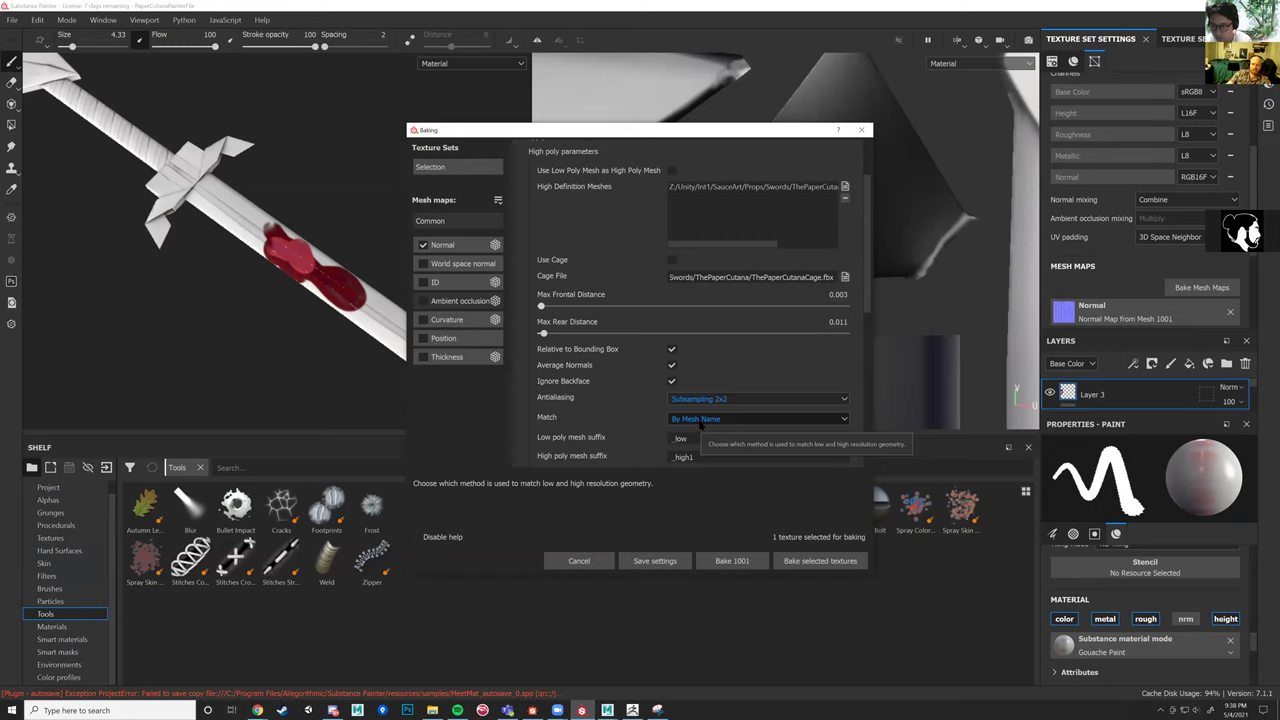
Review the mesh suffixes, antialiasing and output size in the baking settings, and check Discord for replies.
scroll(766, 375, down, 2)
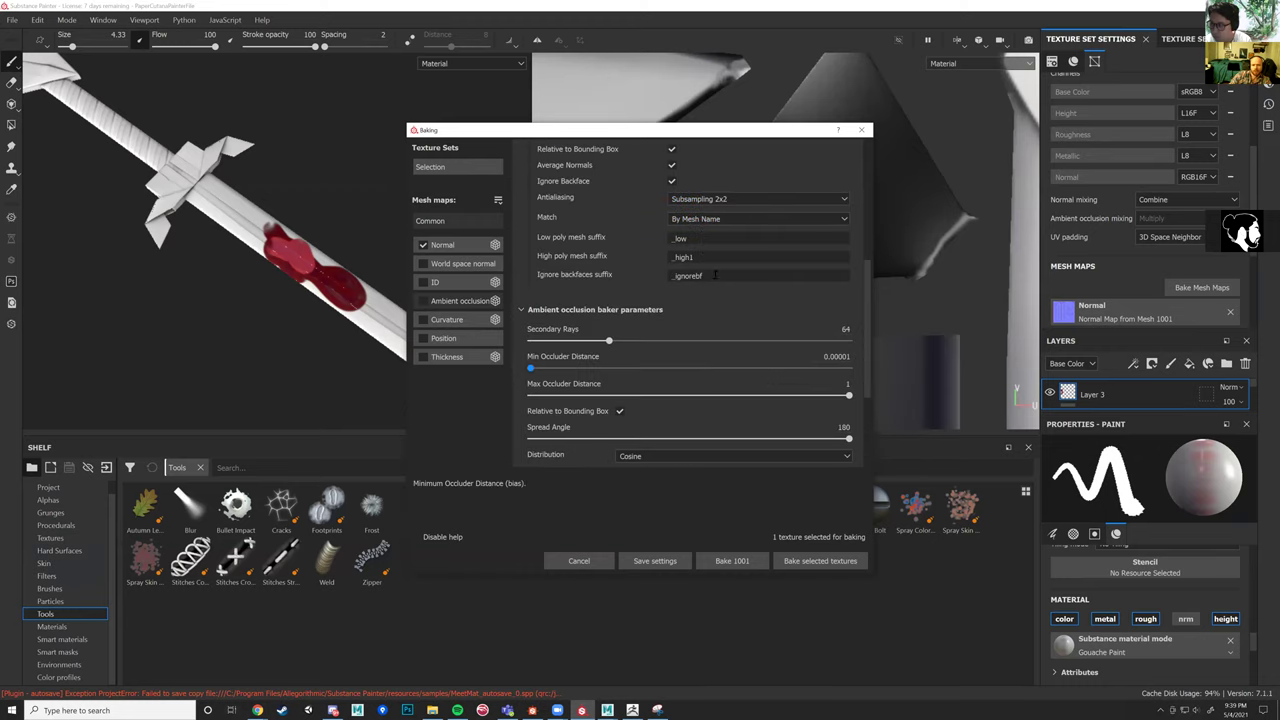
scroll(715, 280, up, 2)
click(710, 320)
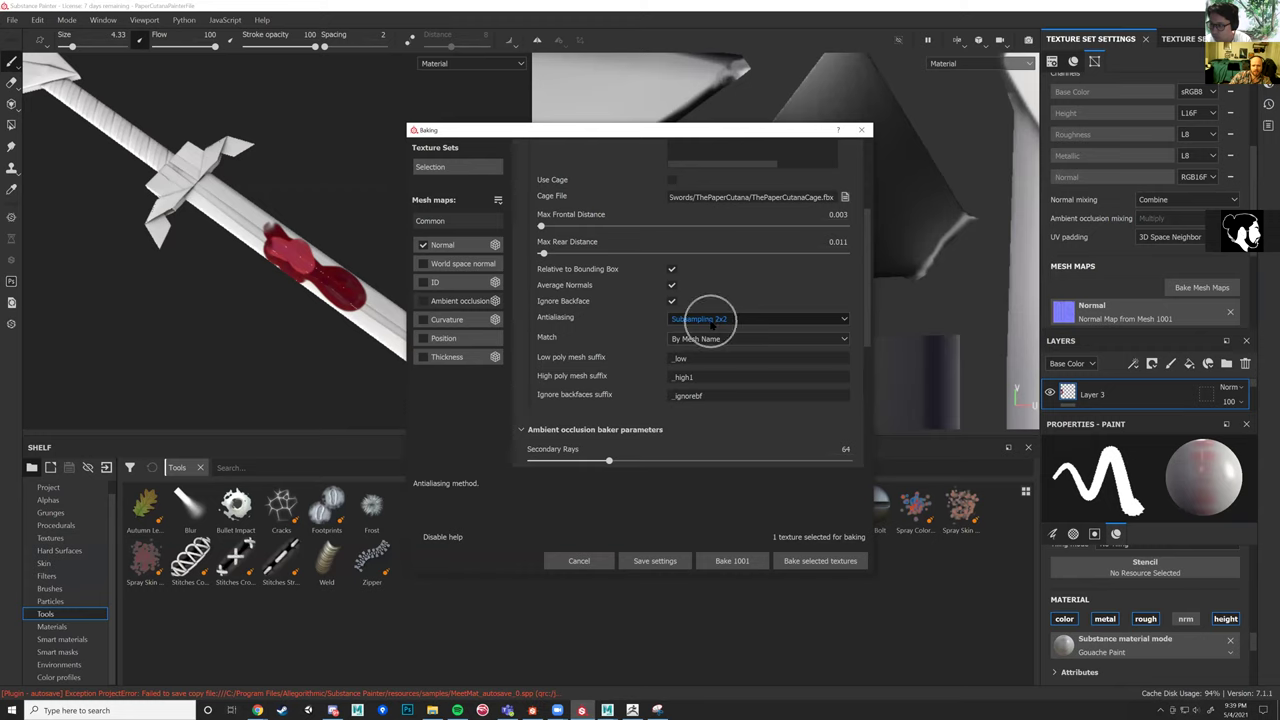
scroll(710, 320, up, 3)
click(612, 170)
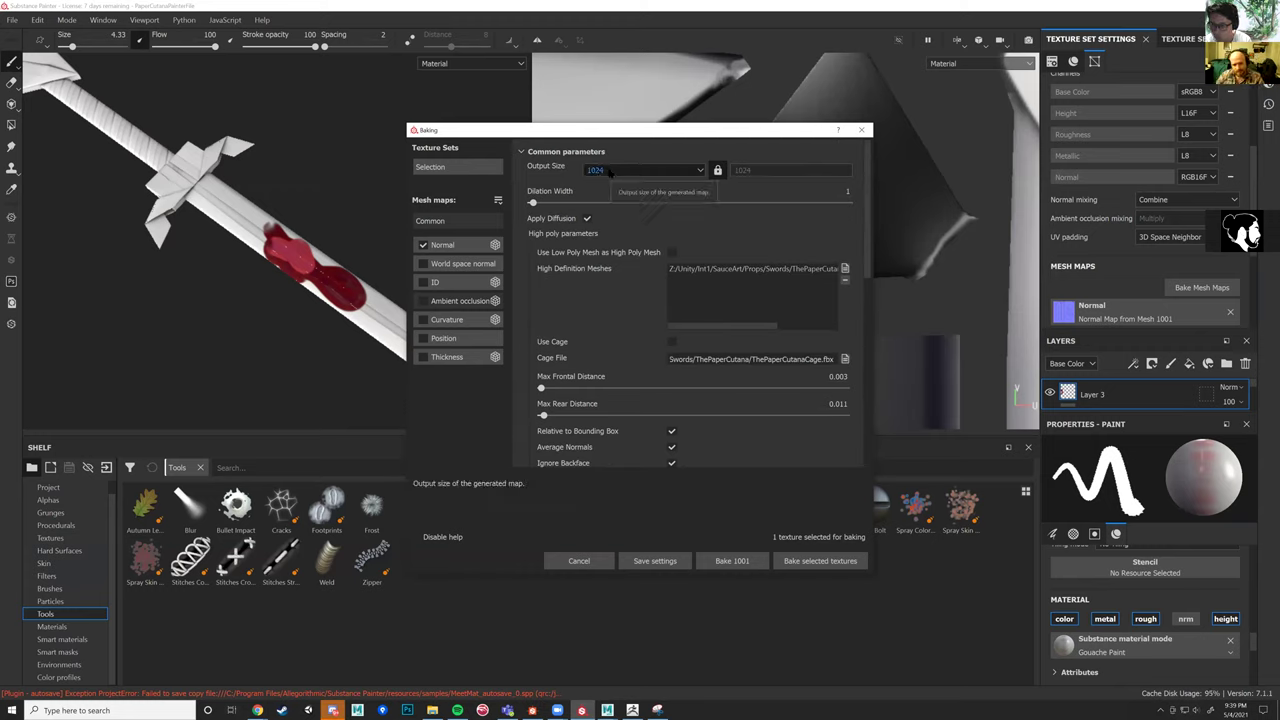
click(333, 710)
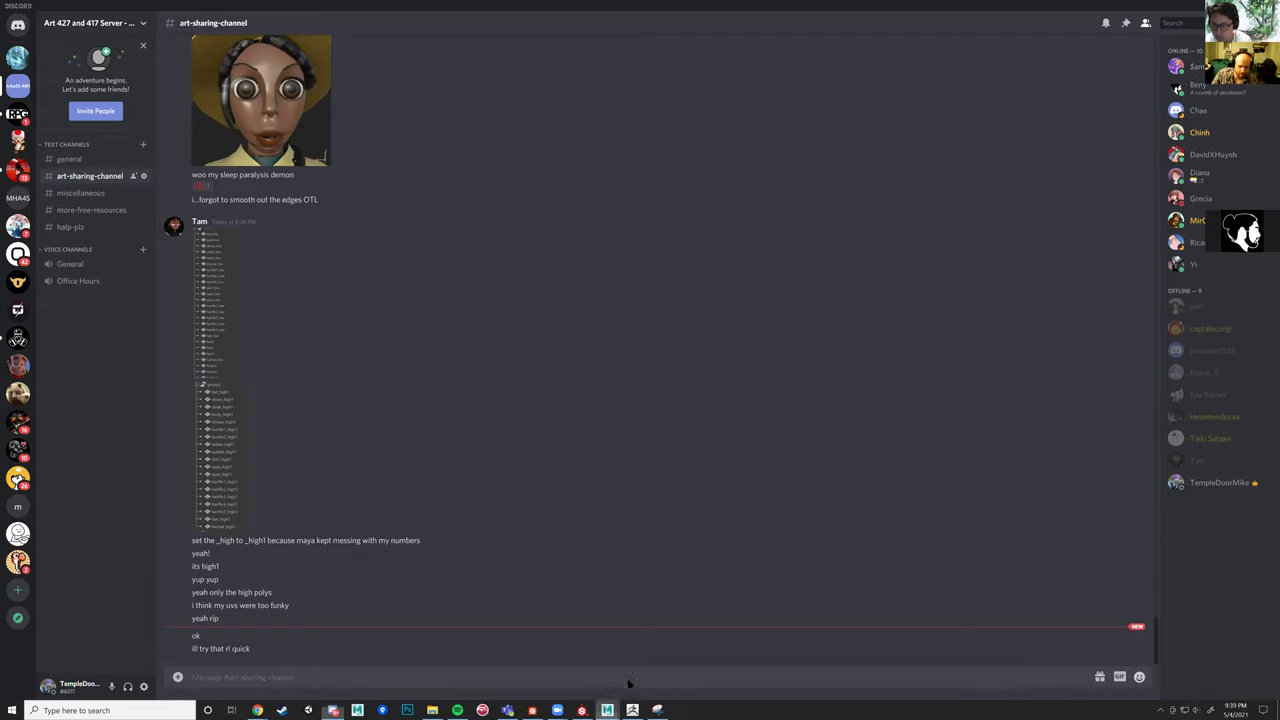
Switch to Maya and open the recent scene HeroUpdatePreMergedMesh.mb, framing the hero characters.
click(607, 710)
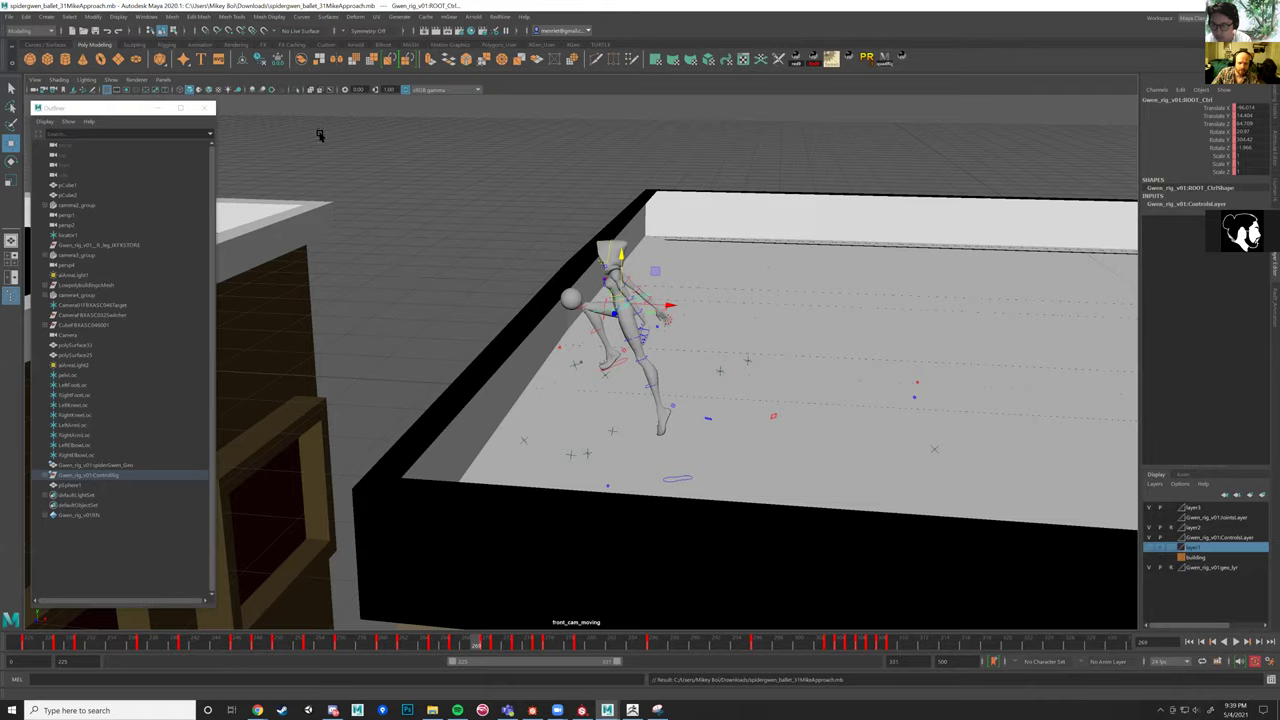
click(8, 17)
mouse_move(122, 332)
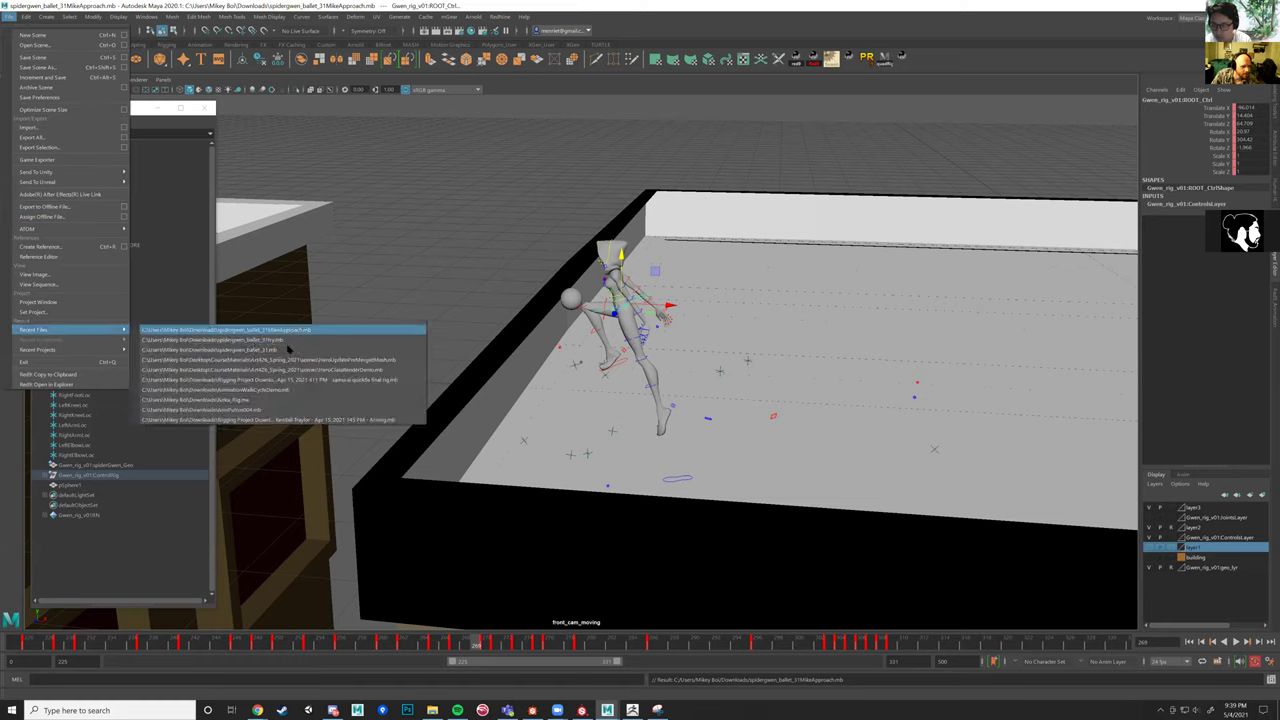
click(347, 360)
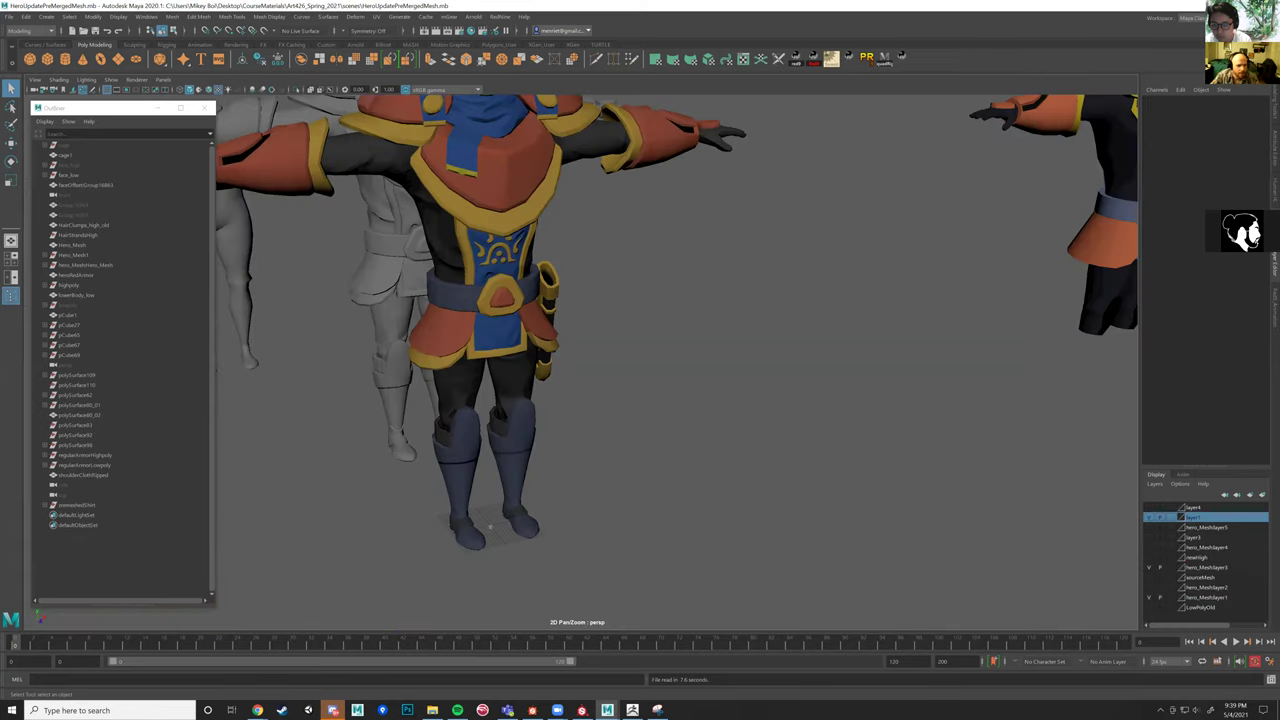
scroll(612, 373, down, 5)
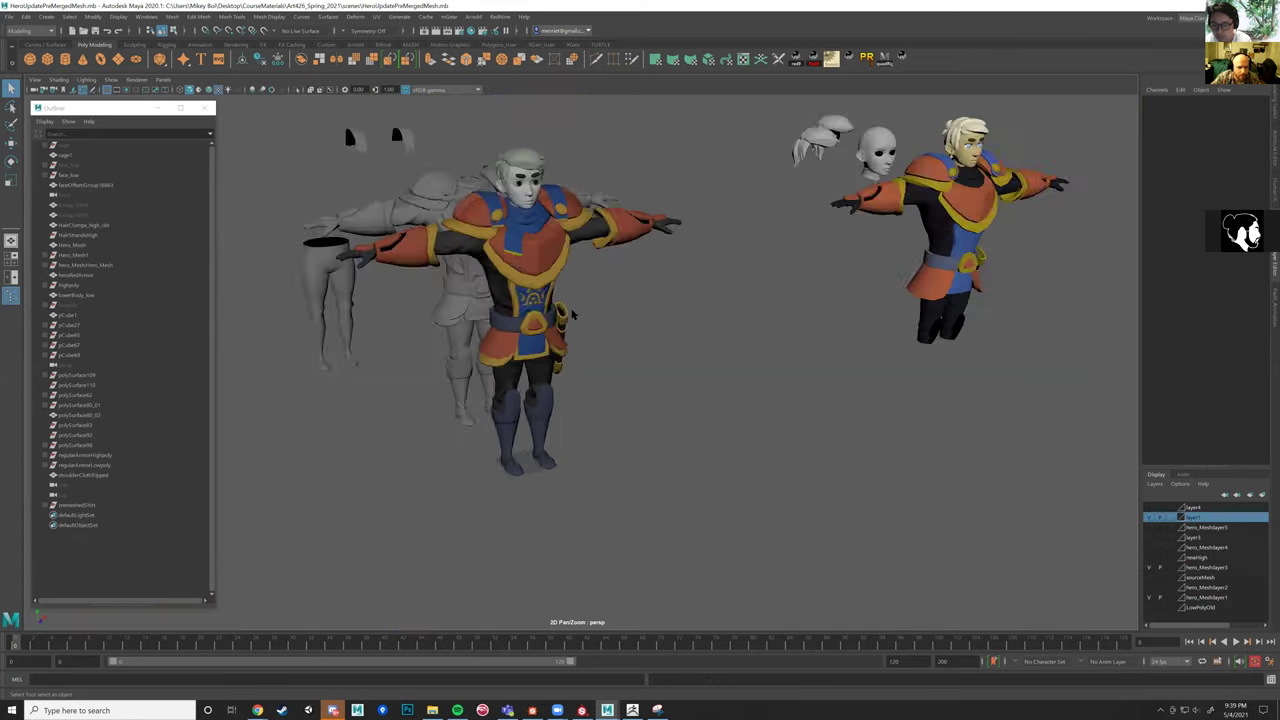
Select and expand the regularArmorLowpoly group, and show its UV layout in the UV Editor beside the character.
alt+drag(612, 373, 676, 516)
alt+drag(686, 441, 560, 440)
alt+drag(222, 165, 230, 400)
click(100, 466)
click(46, 466)
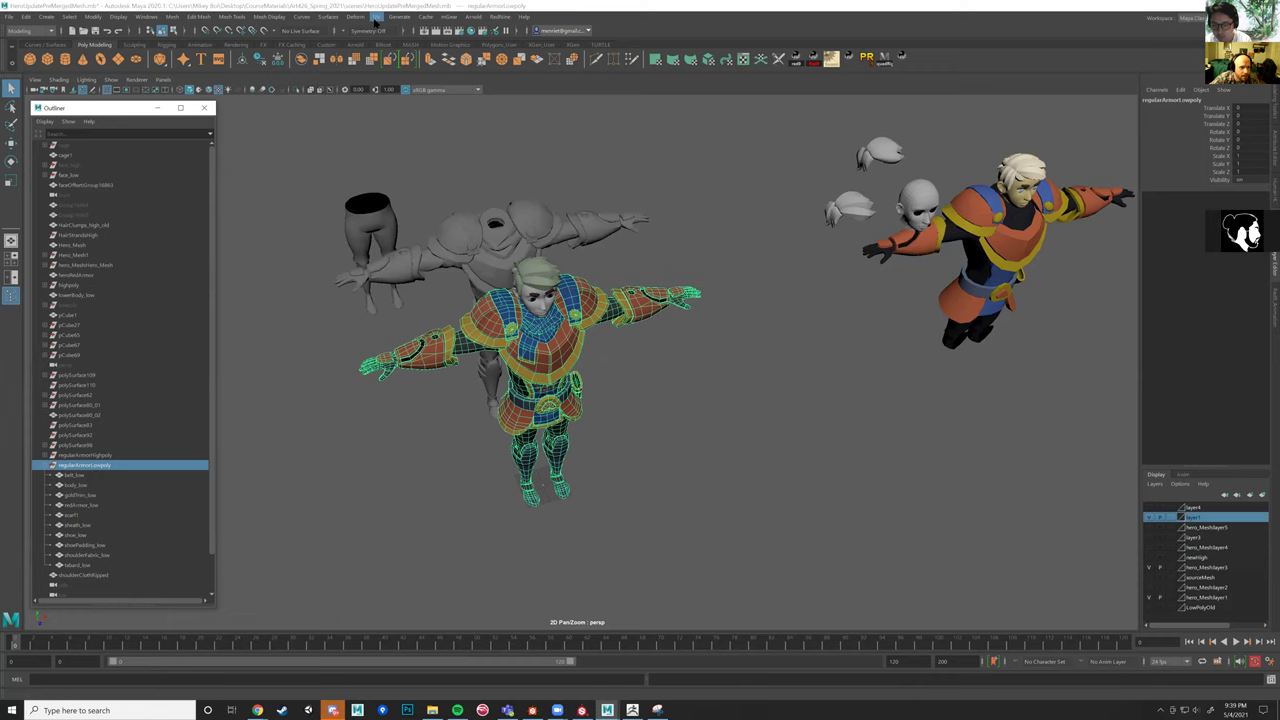
click(377, 17)
click(398, 38)
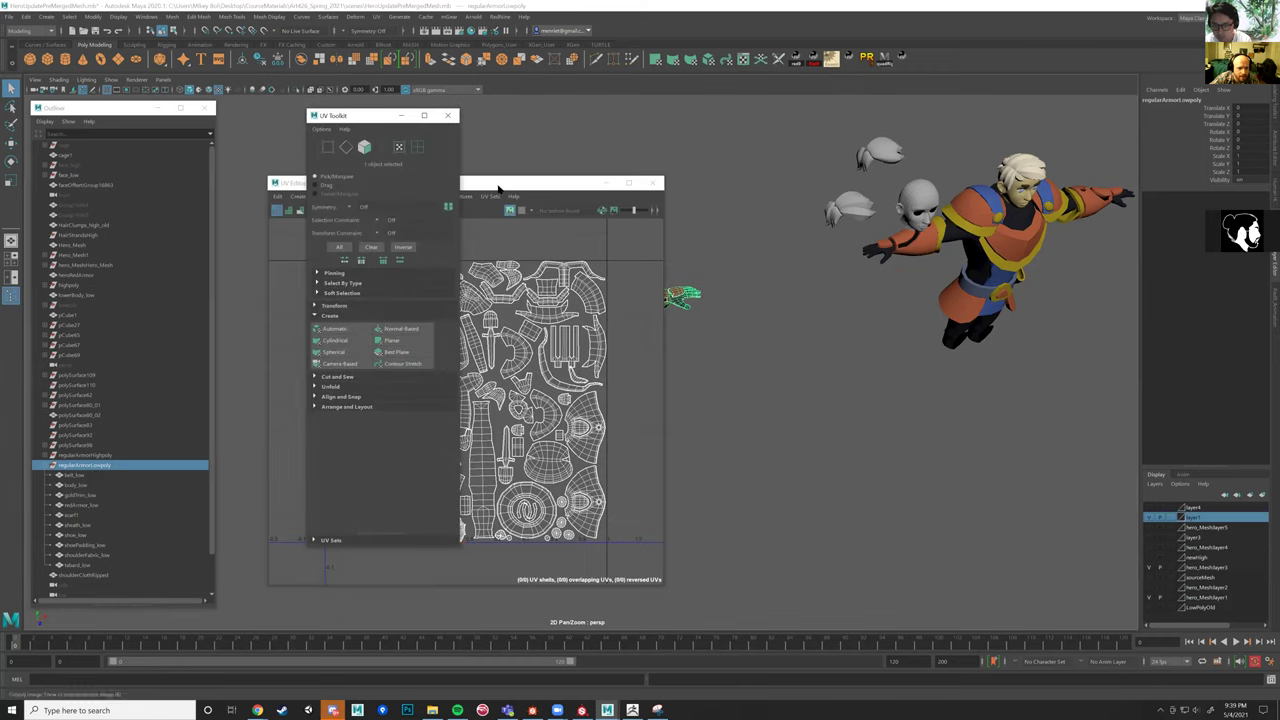
drag(518, 187, 852, 164)
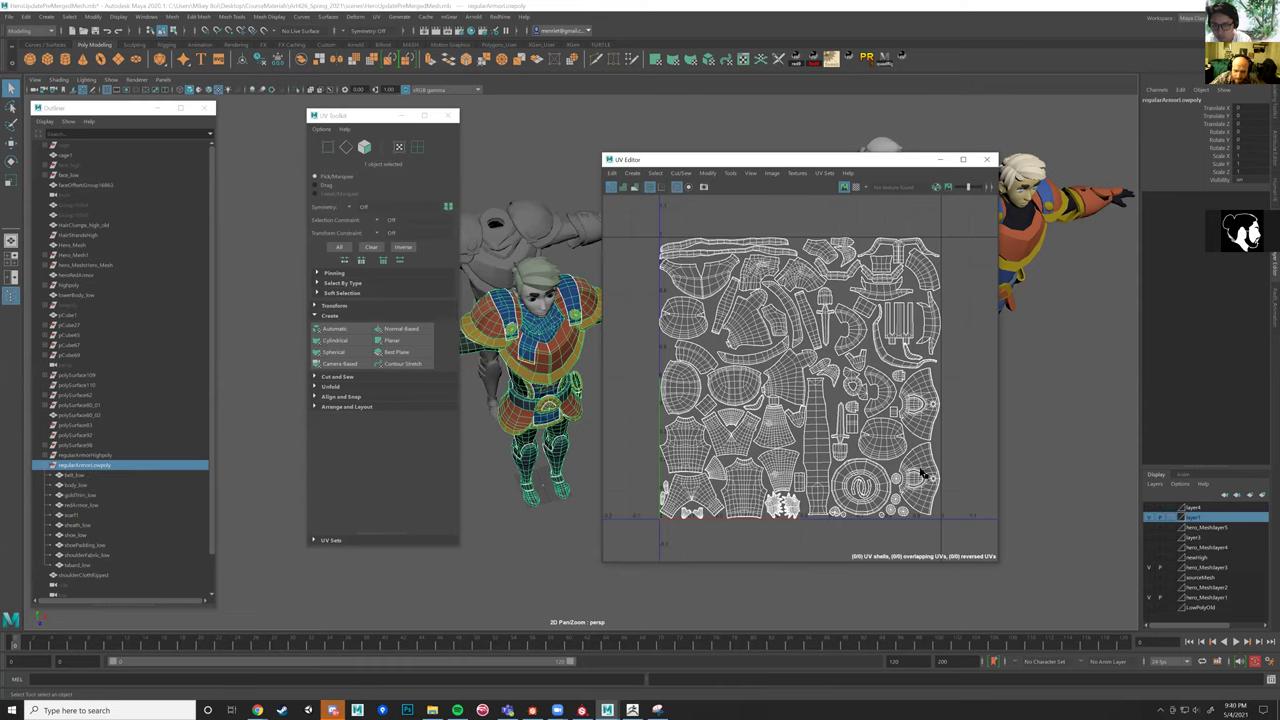
Examine the packing of the low-poly armor's UV shells, including the spacing between shells and along the UV tile borders.
scroll(775, 508, up, 3)
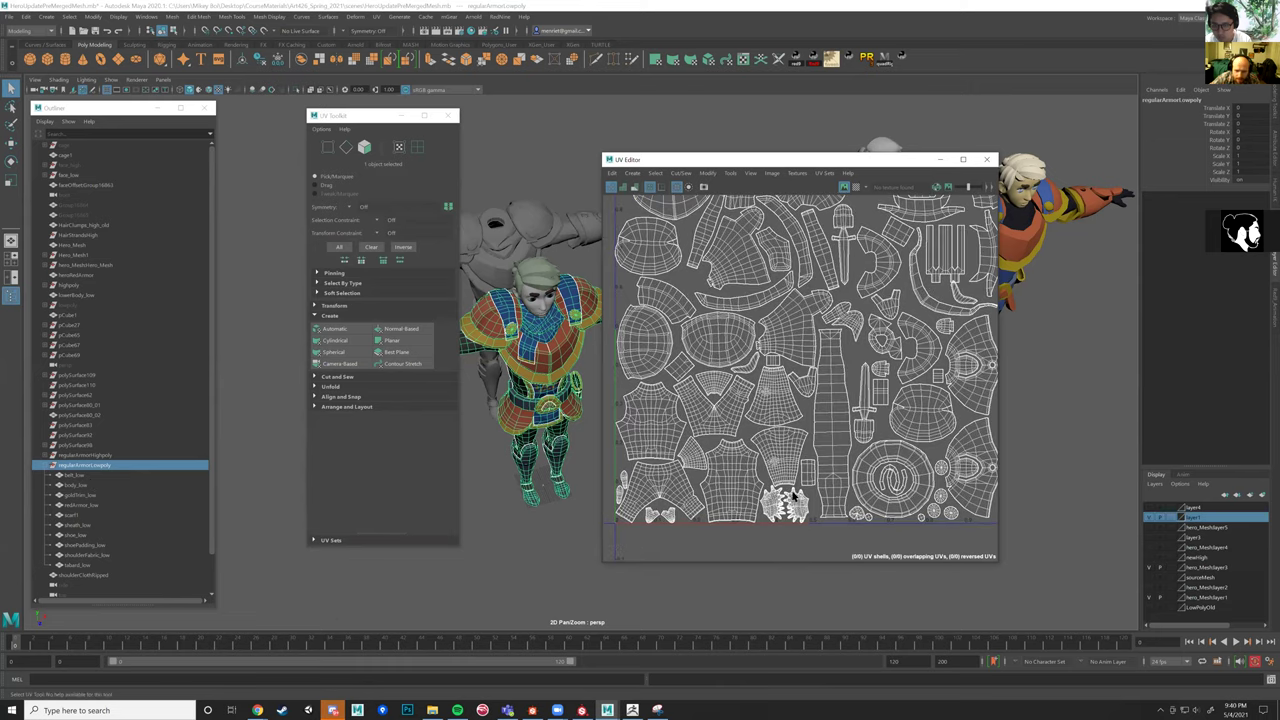
scroll(770, 474, up, 2)
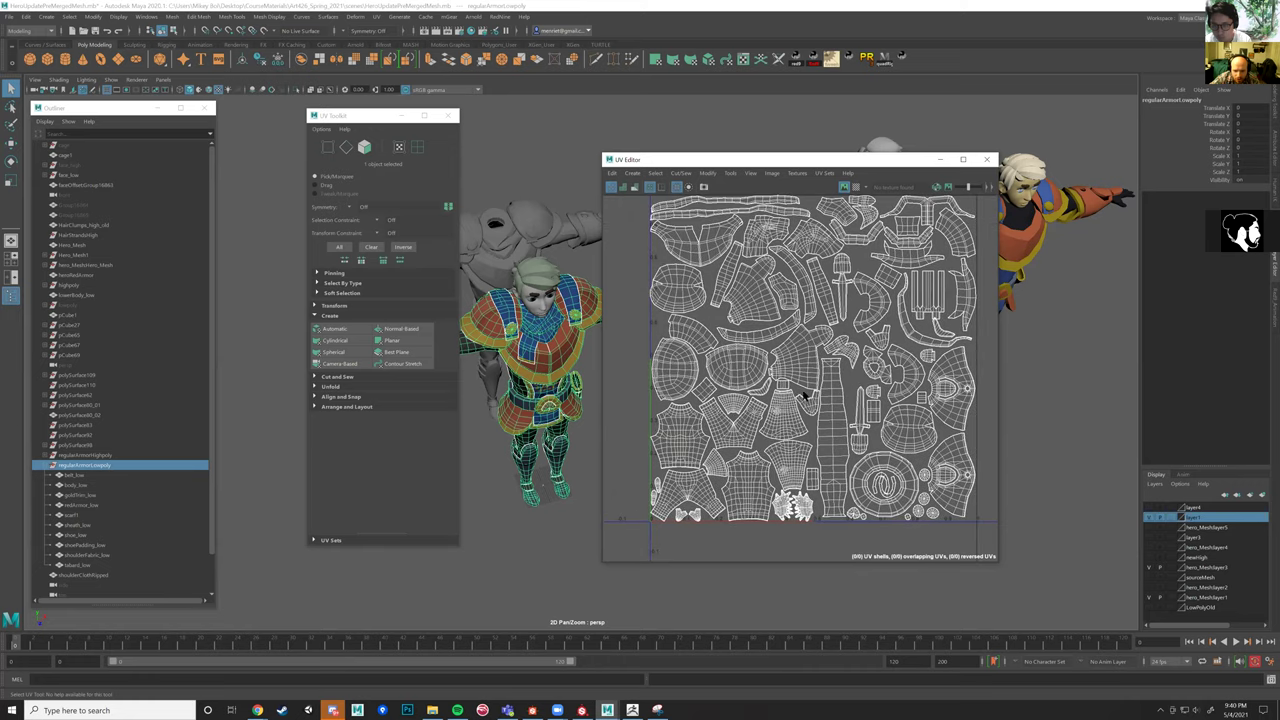
scroll(804, 405, up, 2)
scroll(795, 418, up, 1)
scroll(900, 434, down, 3)
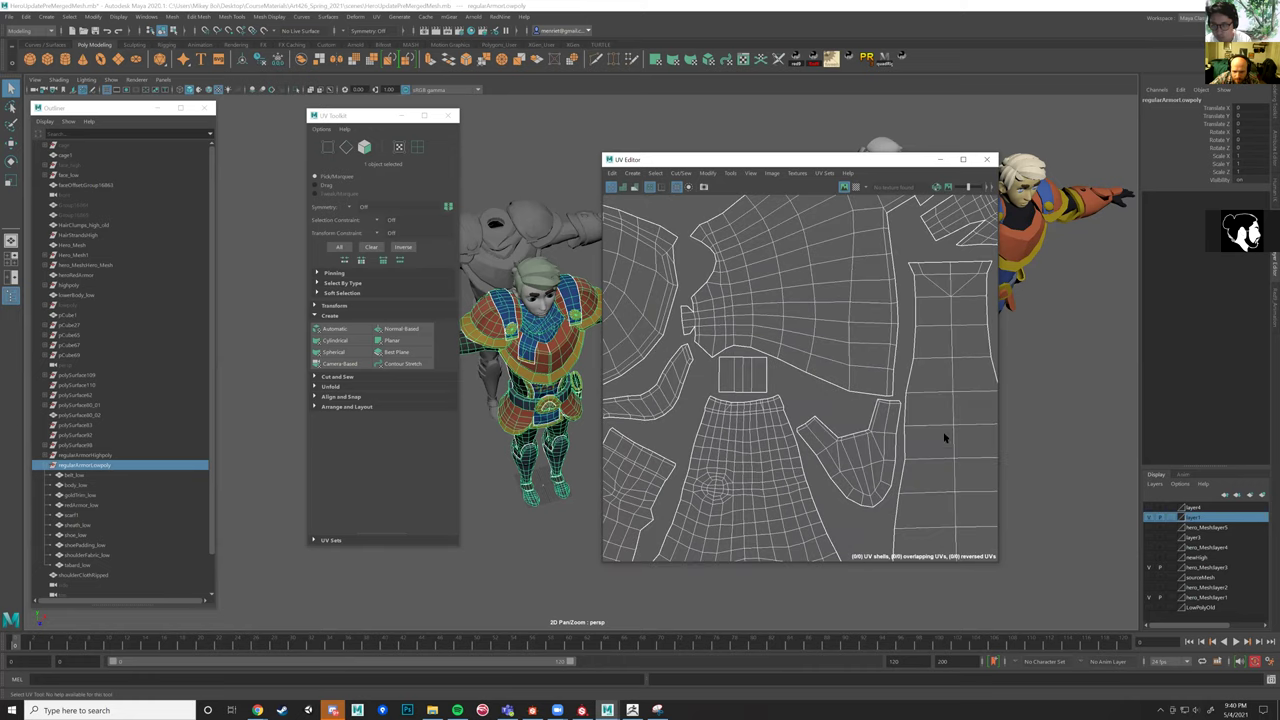
scroll(890, 425, up, 2)
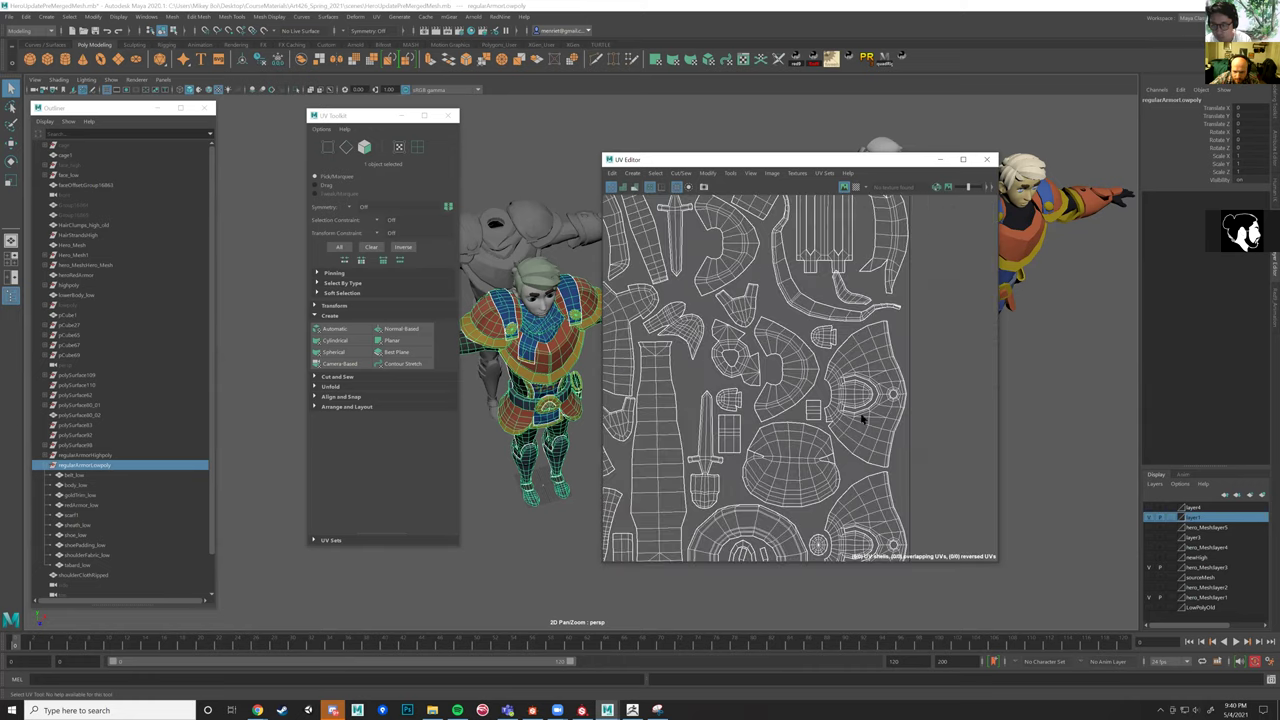
scroll(852, 421, down, 4)
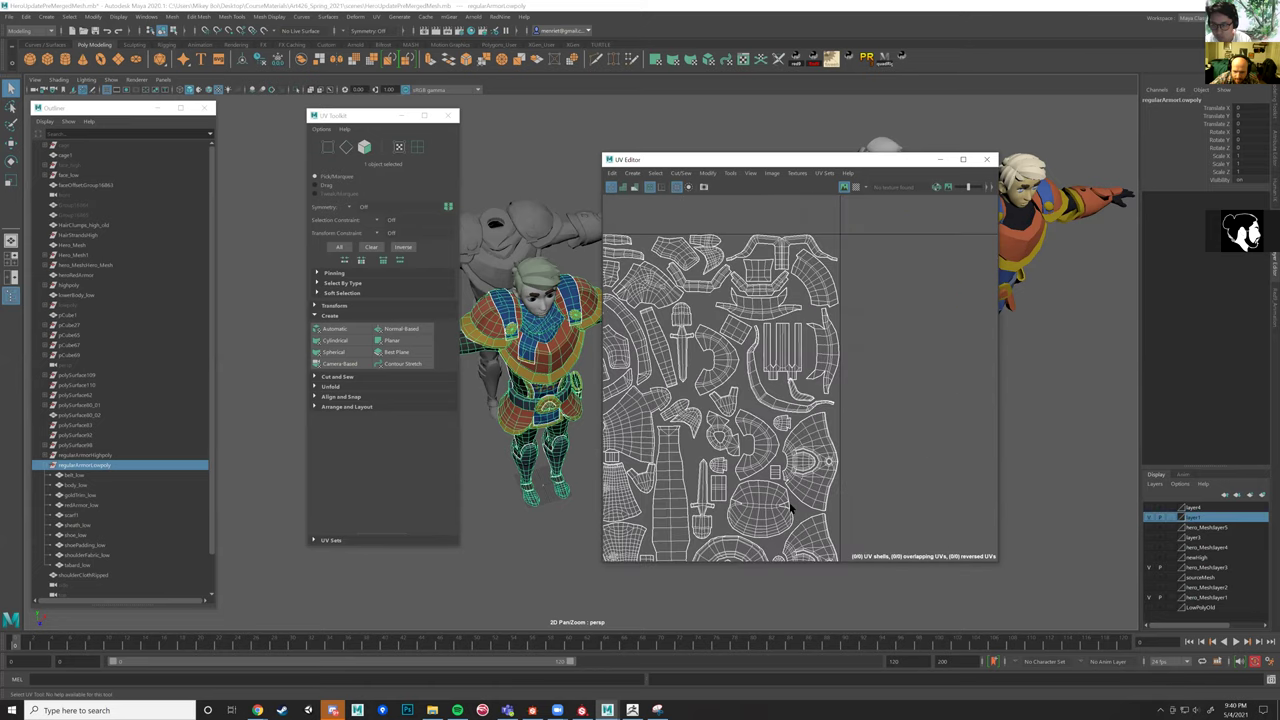
scroll(826, 340, up, 5)
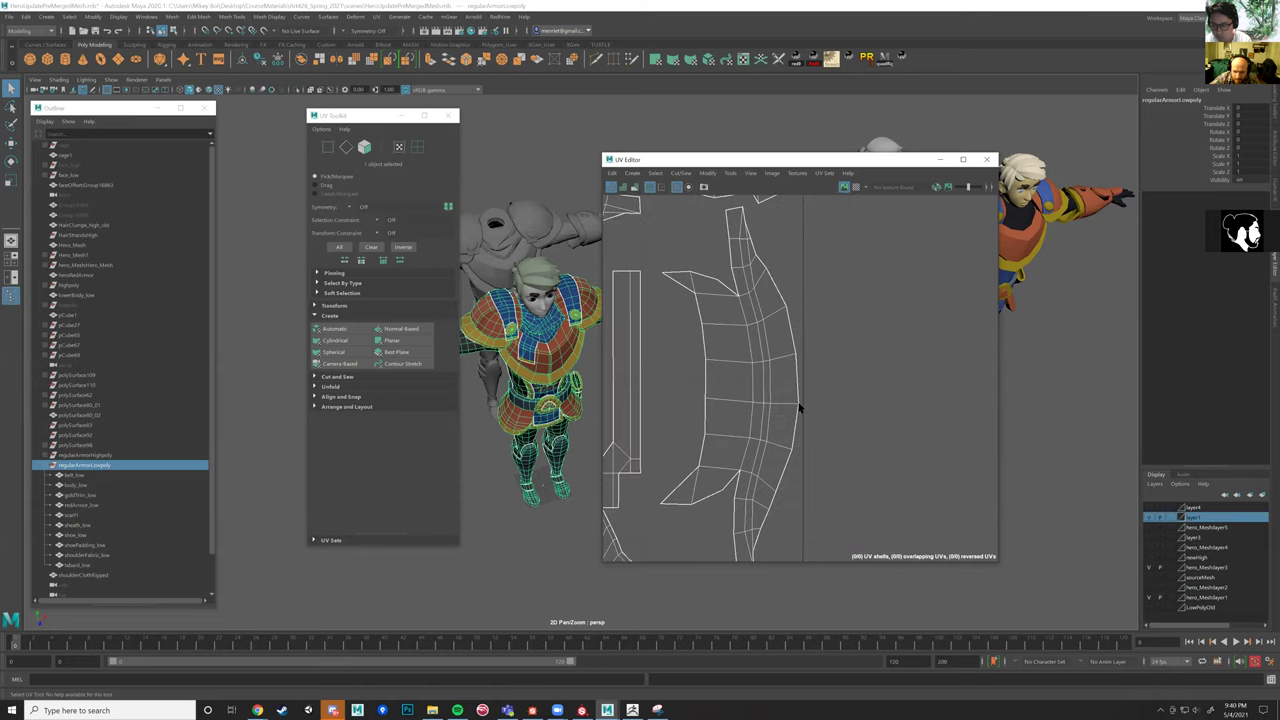
scroll(801, 412, down, 5)
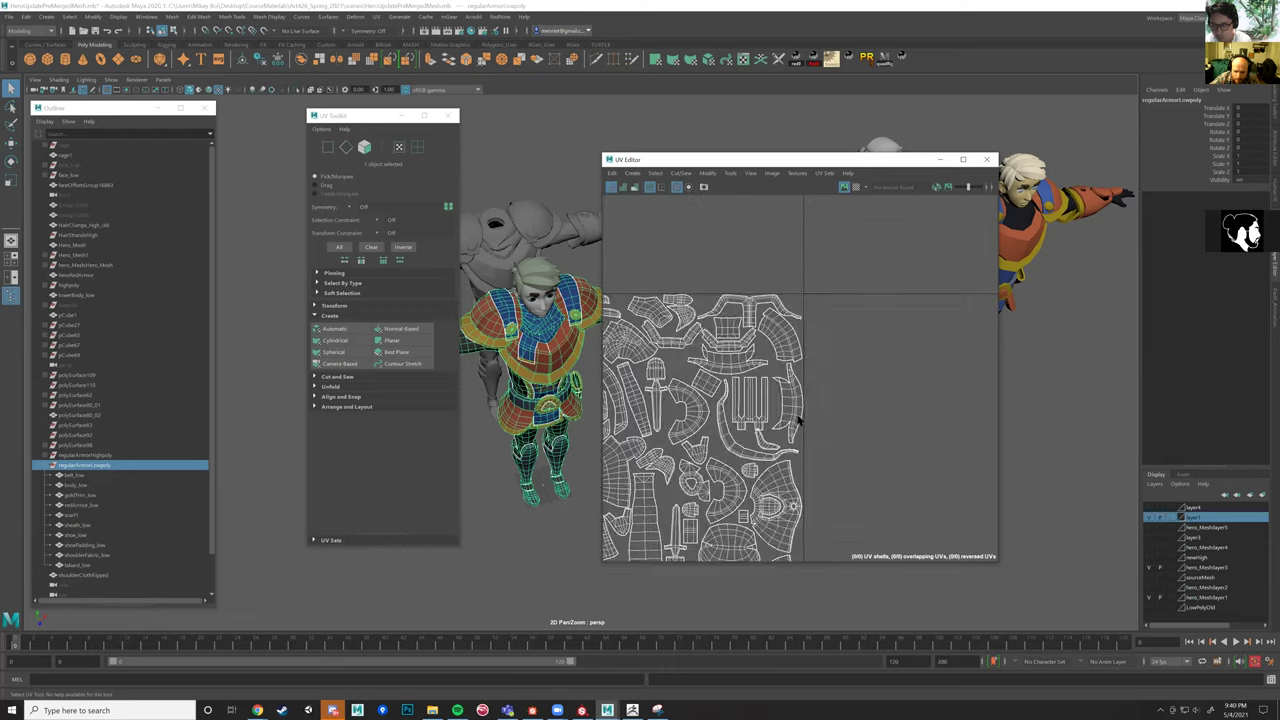
scroll(746, 320, up, 5)
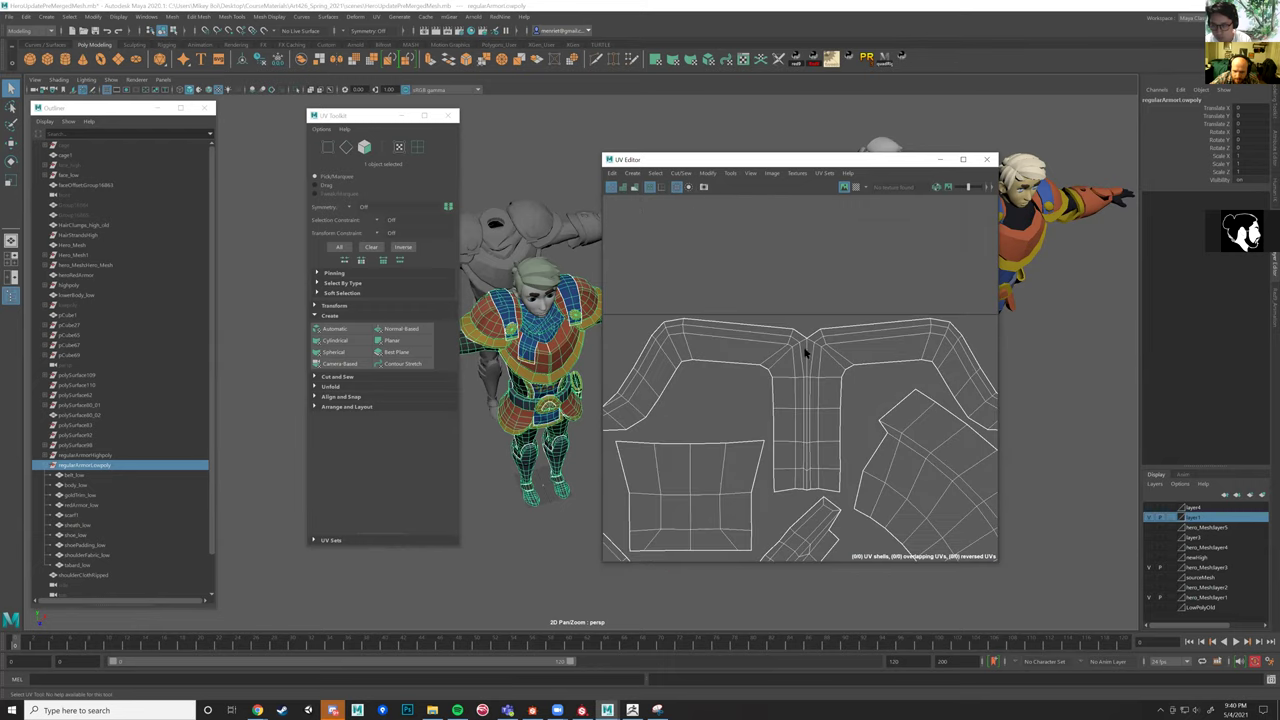
alt+middle_drag(953, 365, 918, 352)
alt+middle_drag(600, 390, 882, 392)
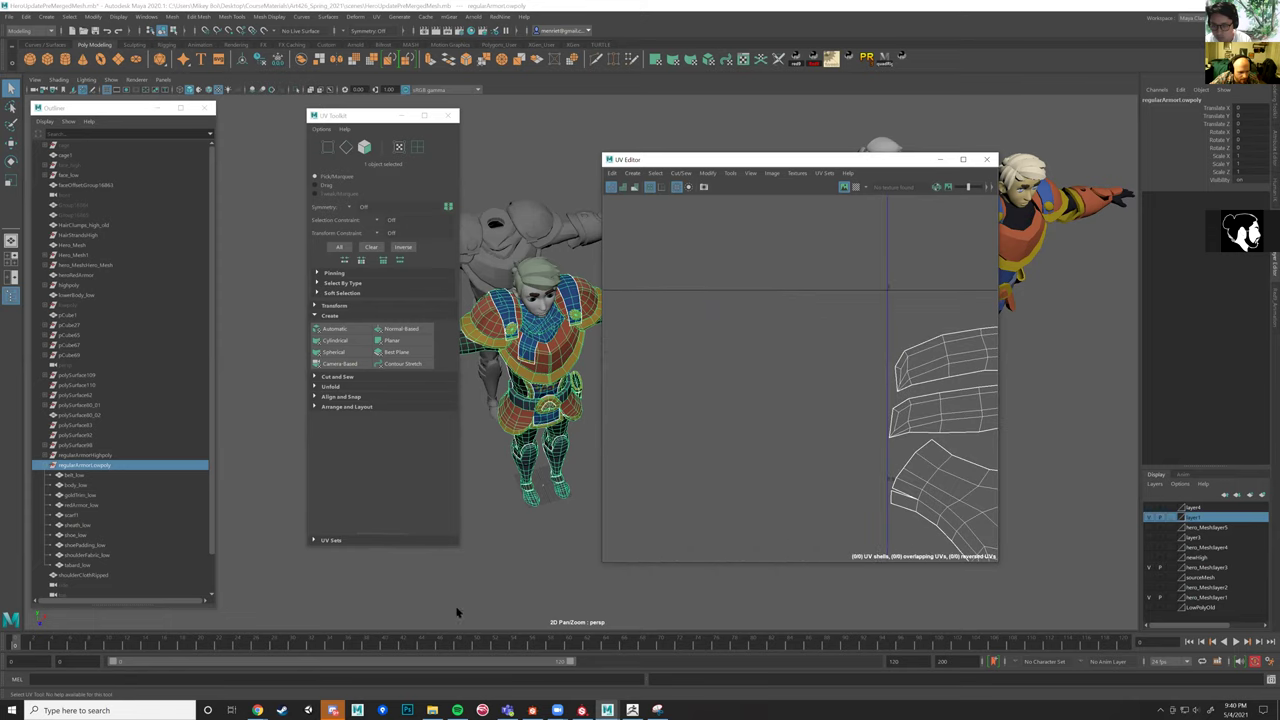
Check the art-sharing-channel in Discord for new messages and return to Maya.
click(331, 710)
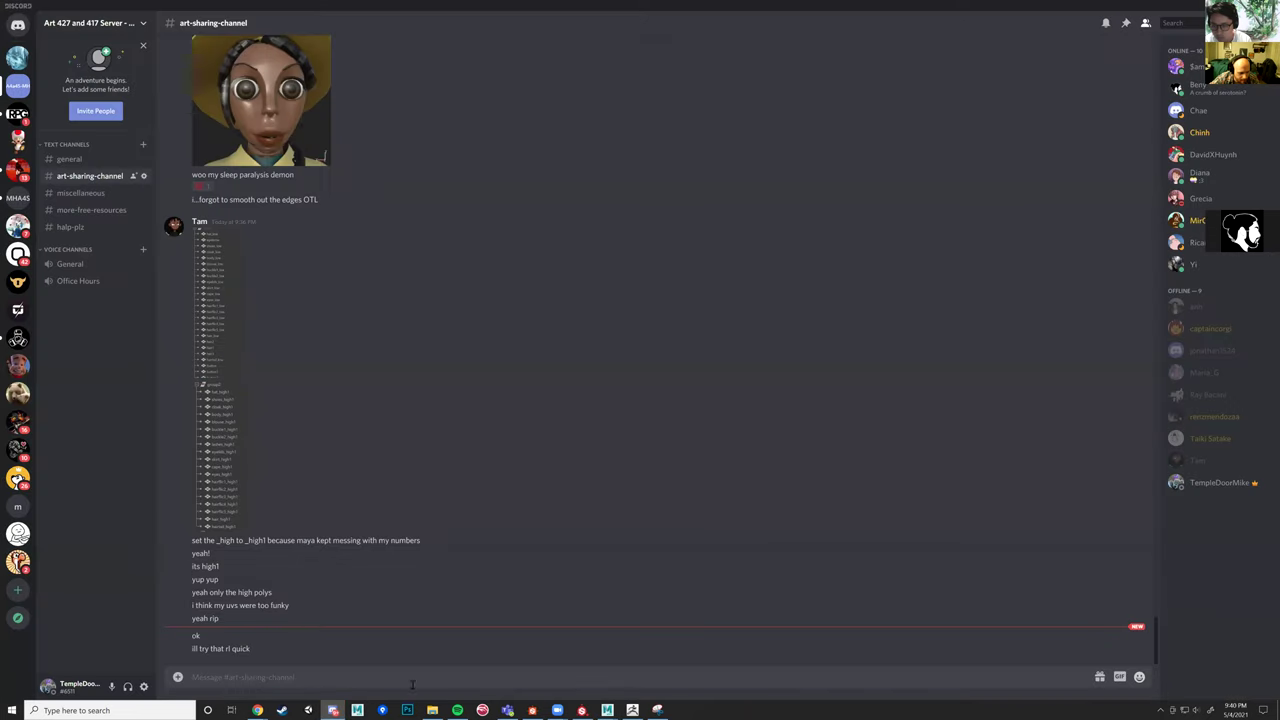
mouse_move(607, 710)
click(661, 662)
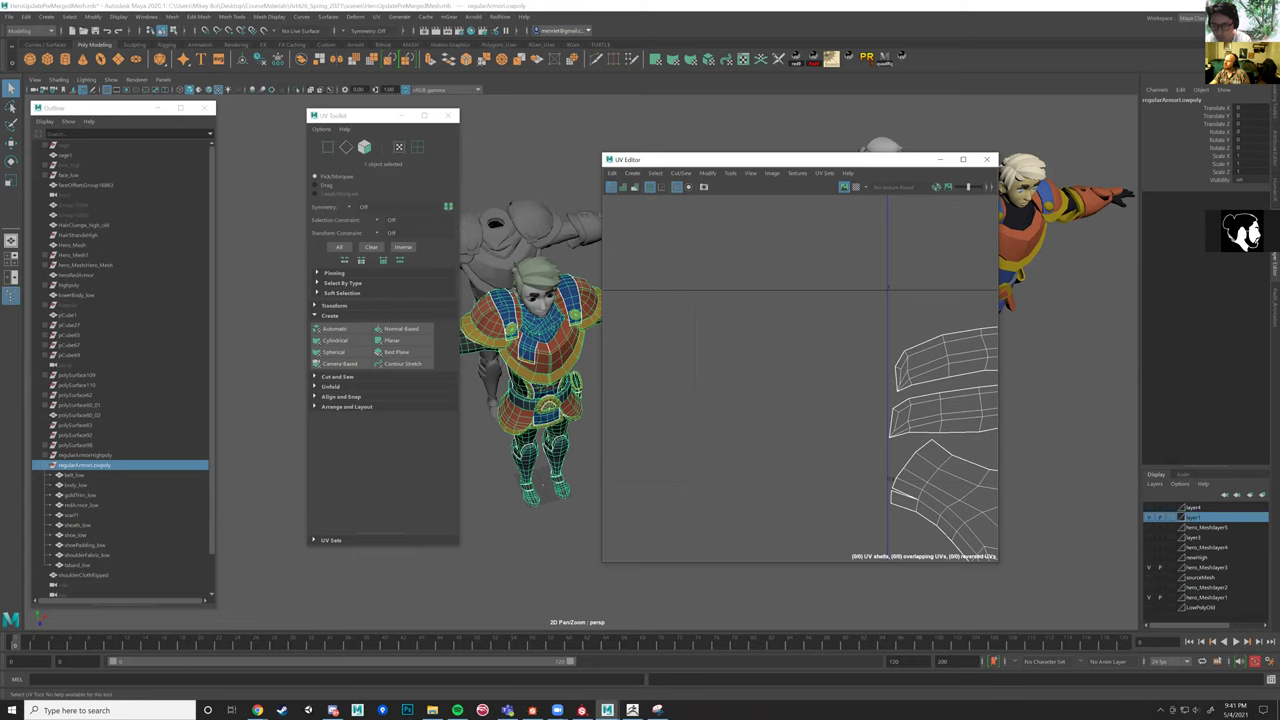
Switch to Substance Painter and save the sword's baking settings, leaving the baking dialog.
key(alt+Tab)
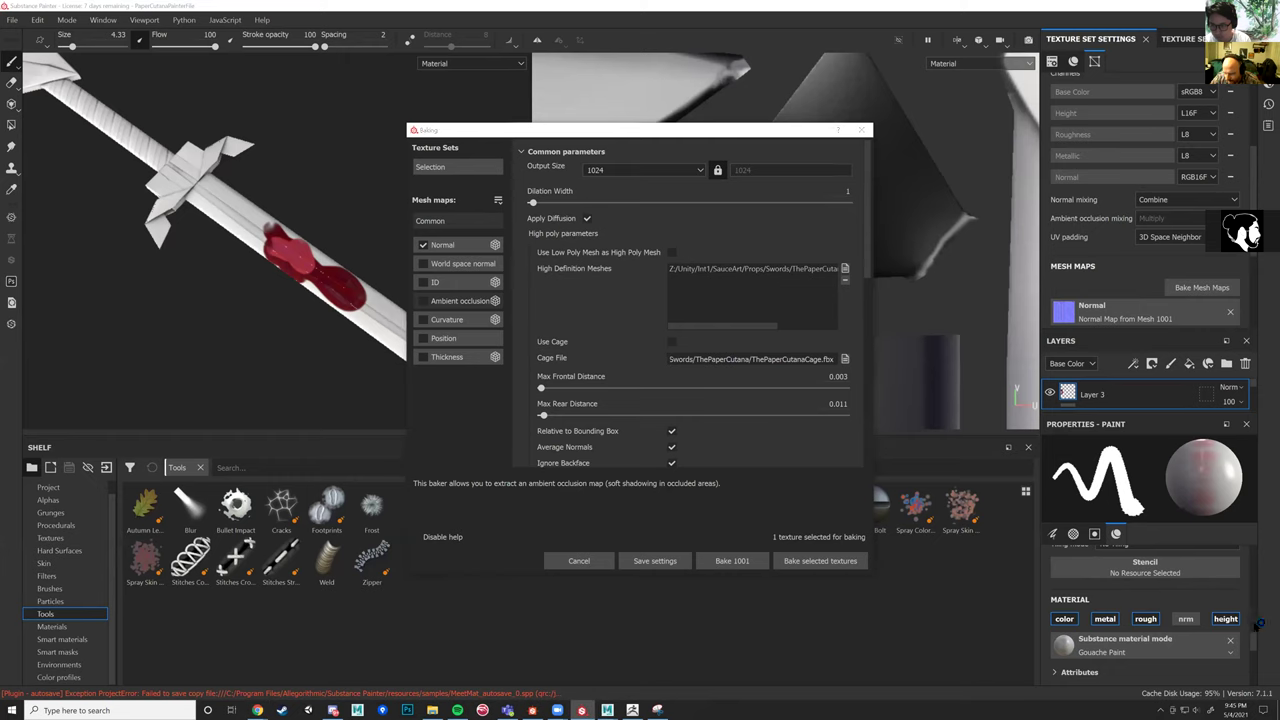
click(645, 560)
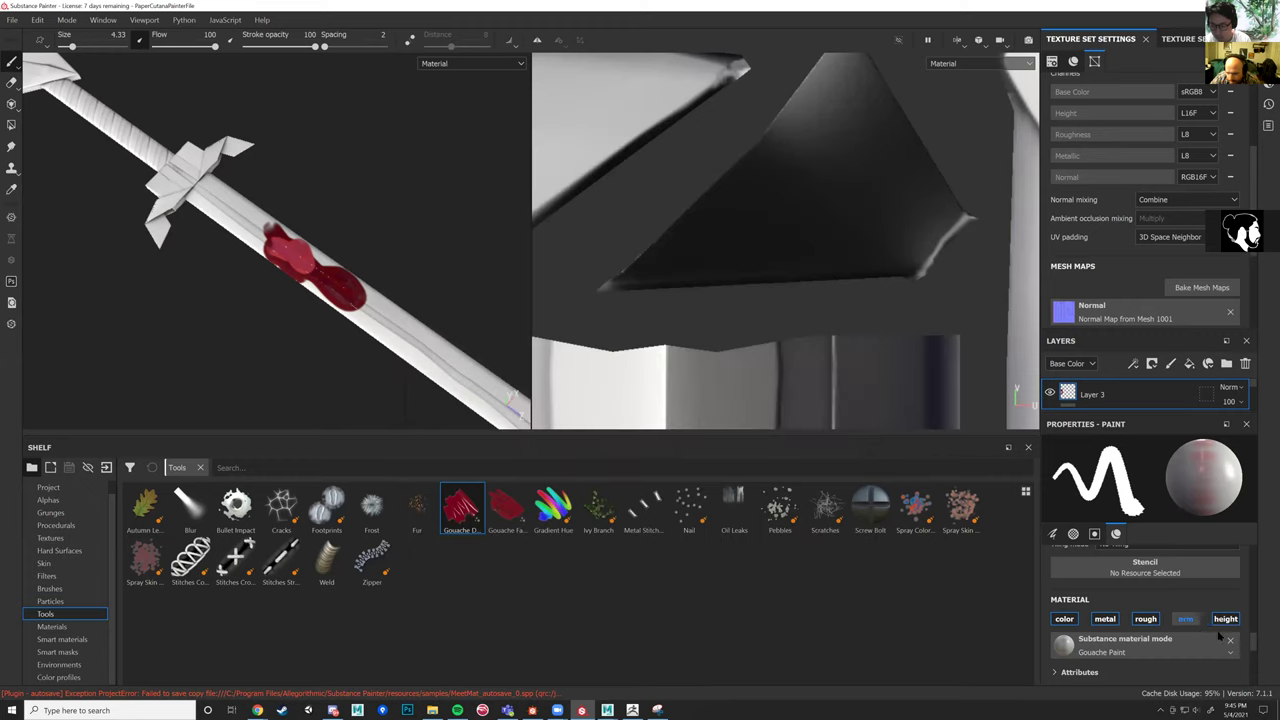
Review the gouache brush's size, jitter and alignment properties, keeping the alignment at Tangent | Wrap.
scroll(1204, 632, up, 5)
scroll(1204, 632, up, 3)
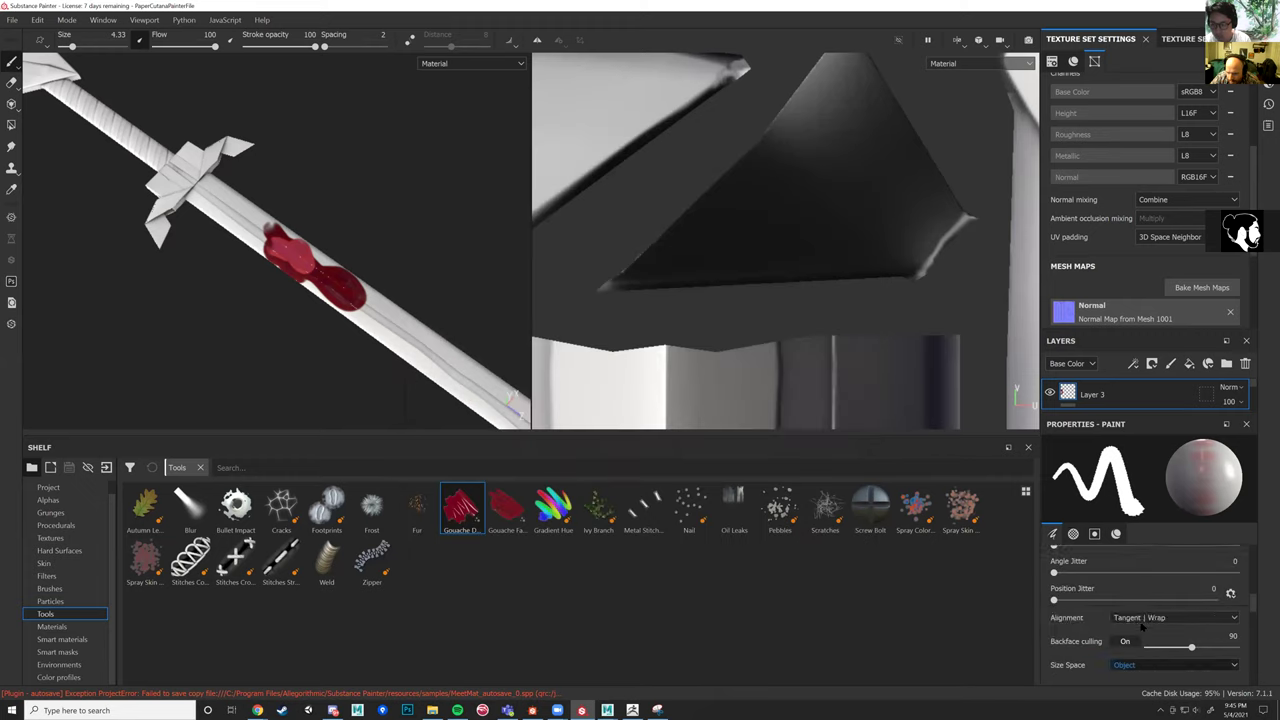
scroll(1174, 622, up, 2)
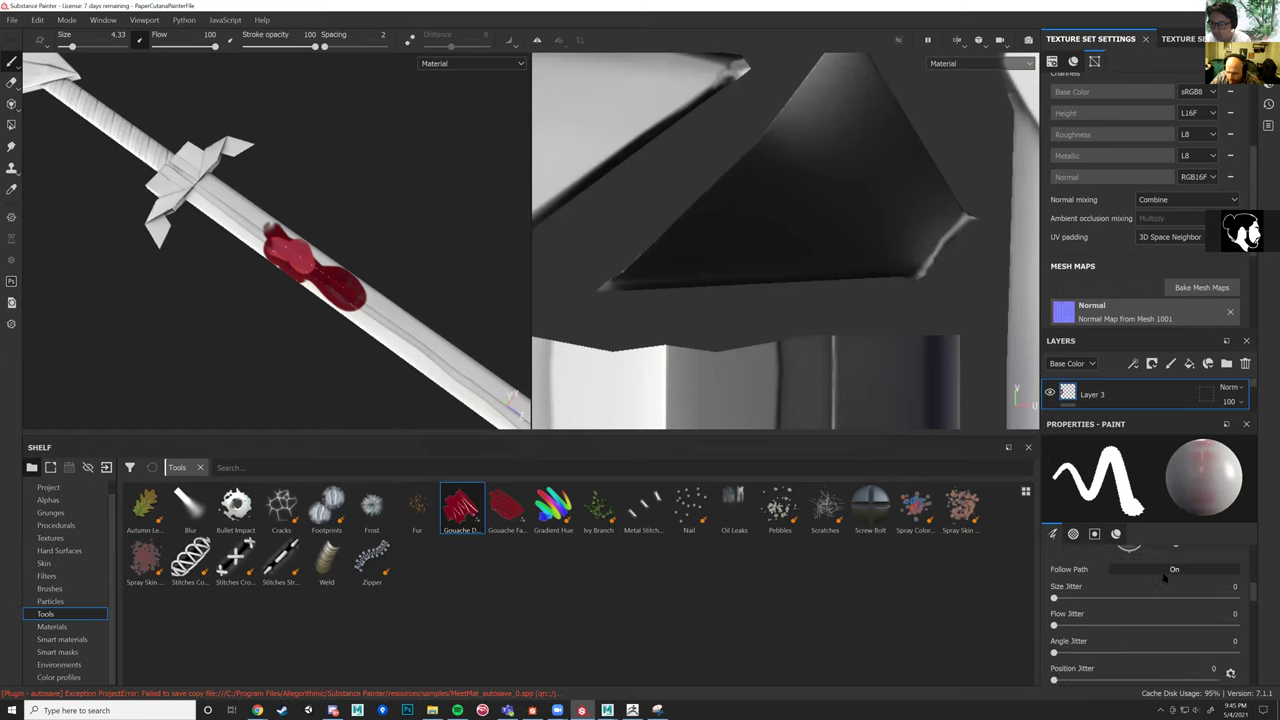
scroll(1170, 618, down, 4)
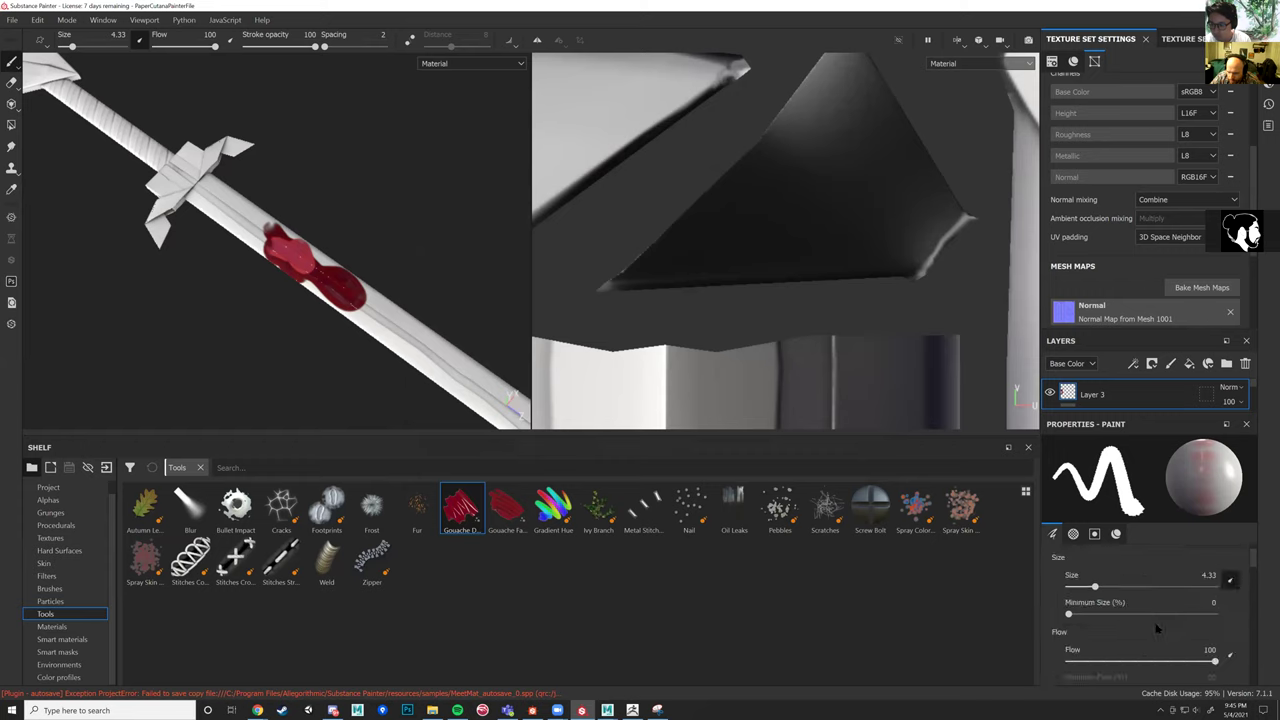
scroll(1155, 628, down, 3)
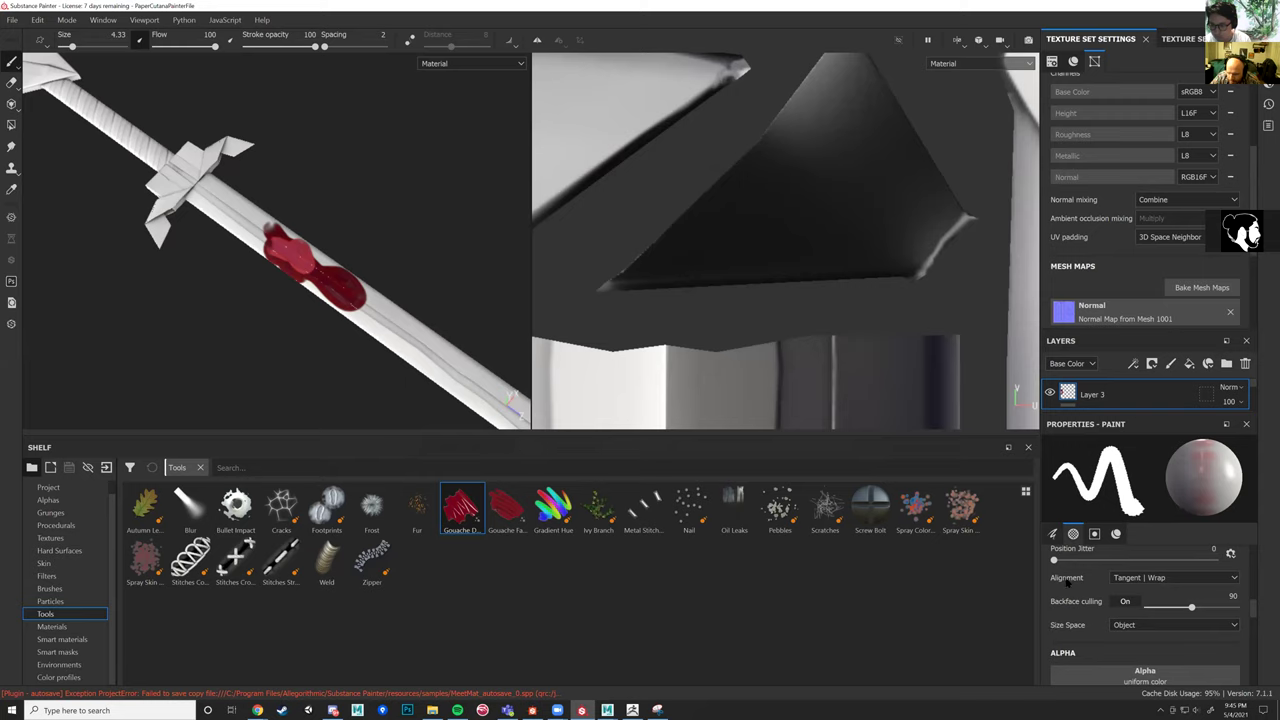
click(1140, 580)
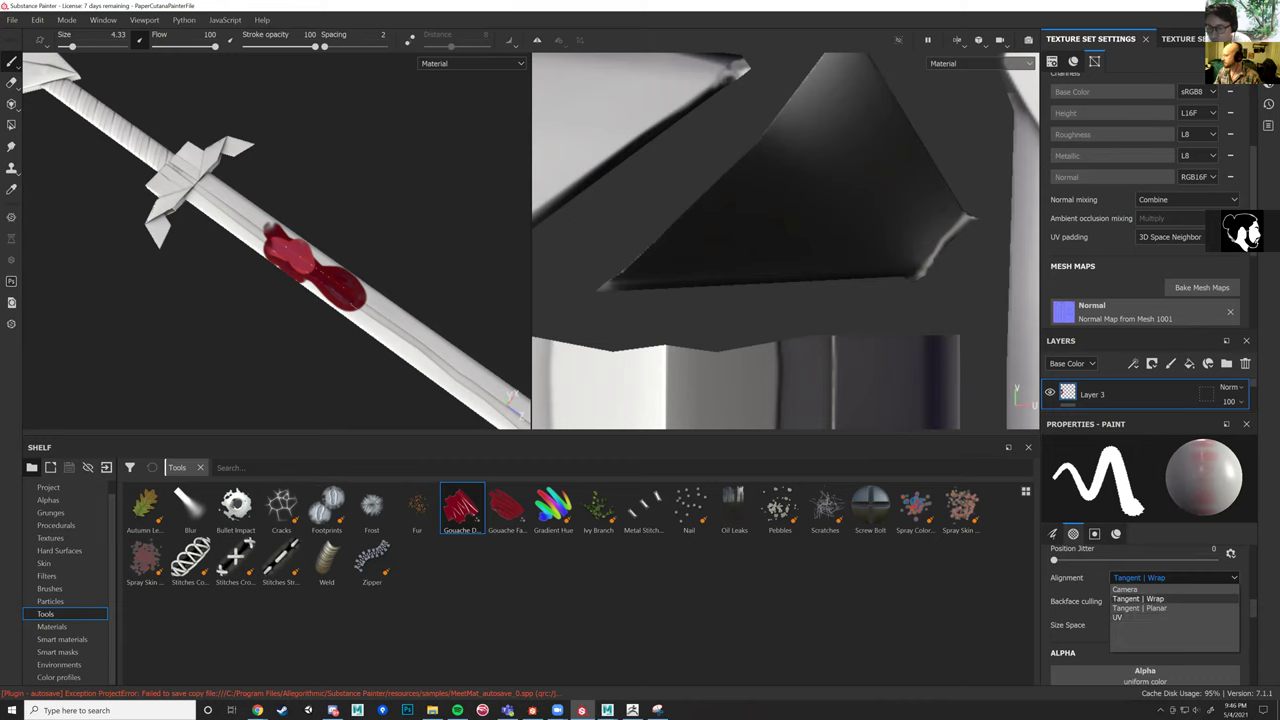
click(1138, 598)
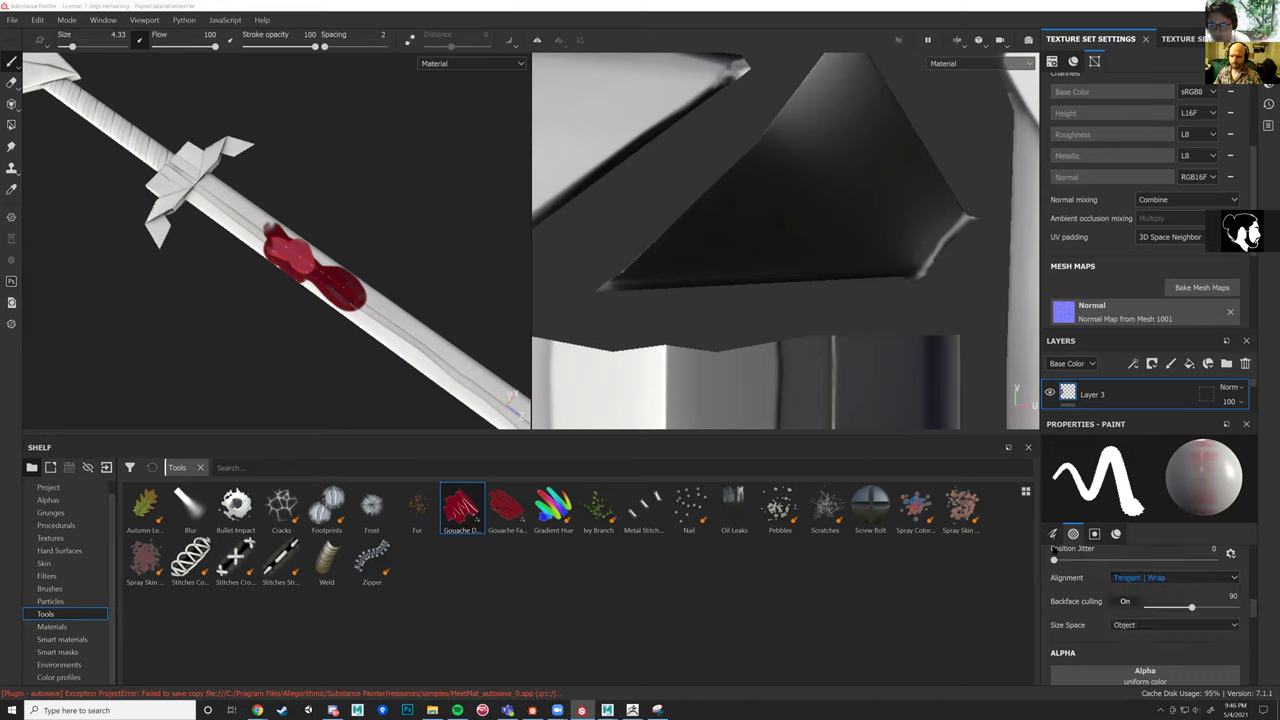
double_click(1095, 394)
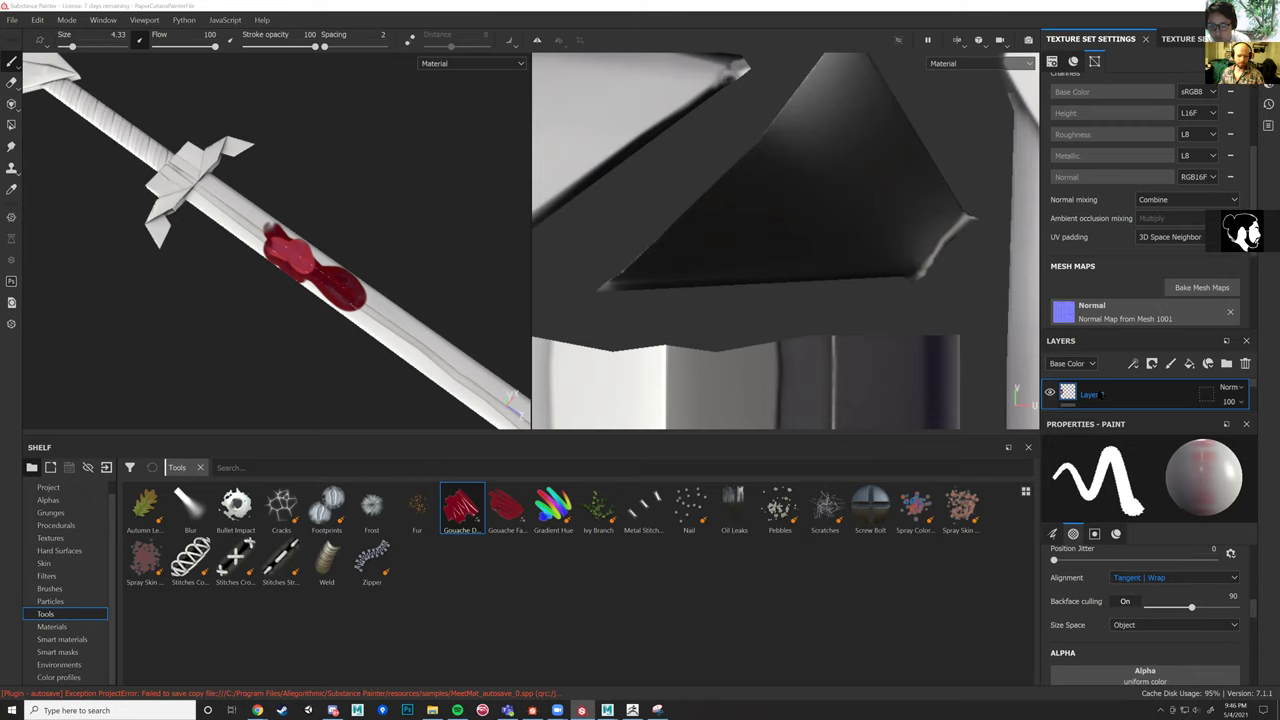
key(Return)
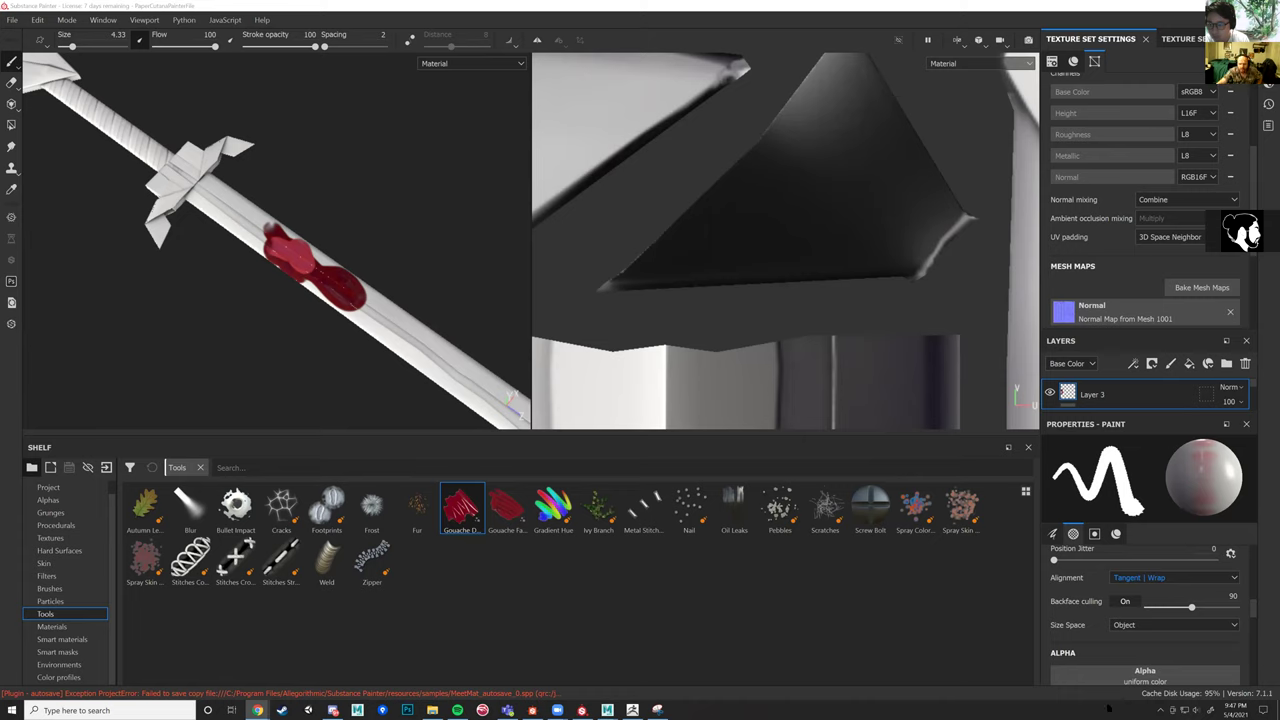
mouse_move(557, 710)
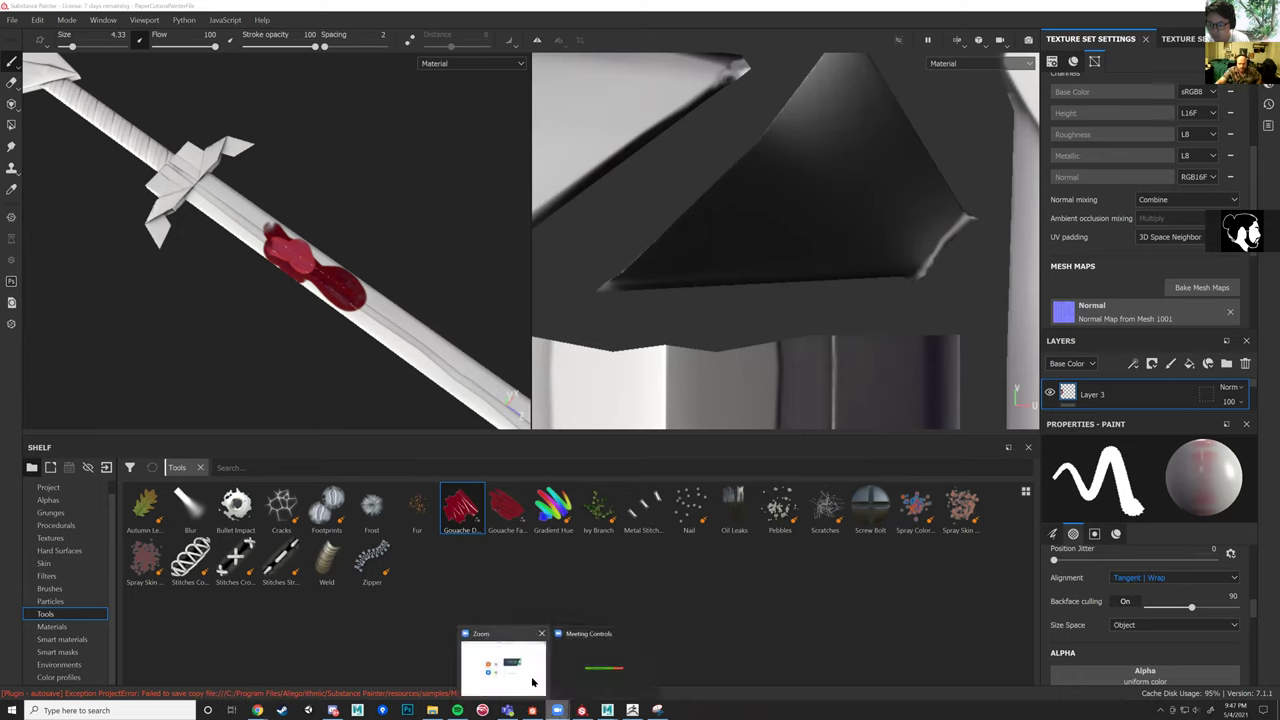